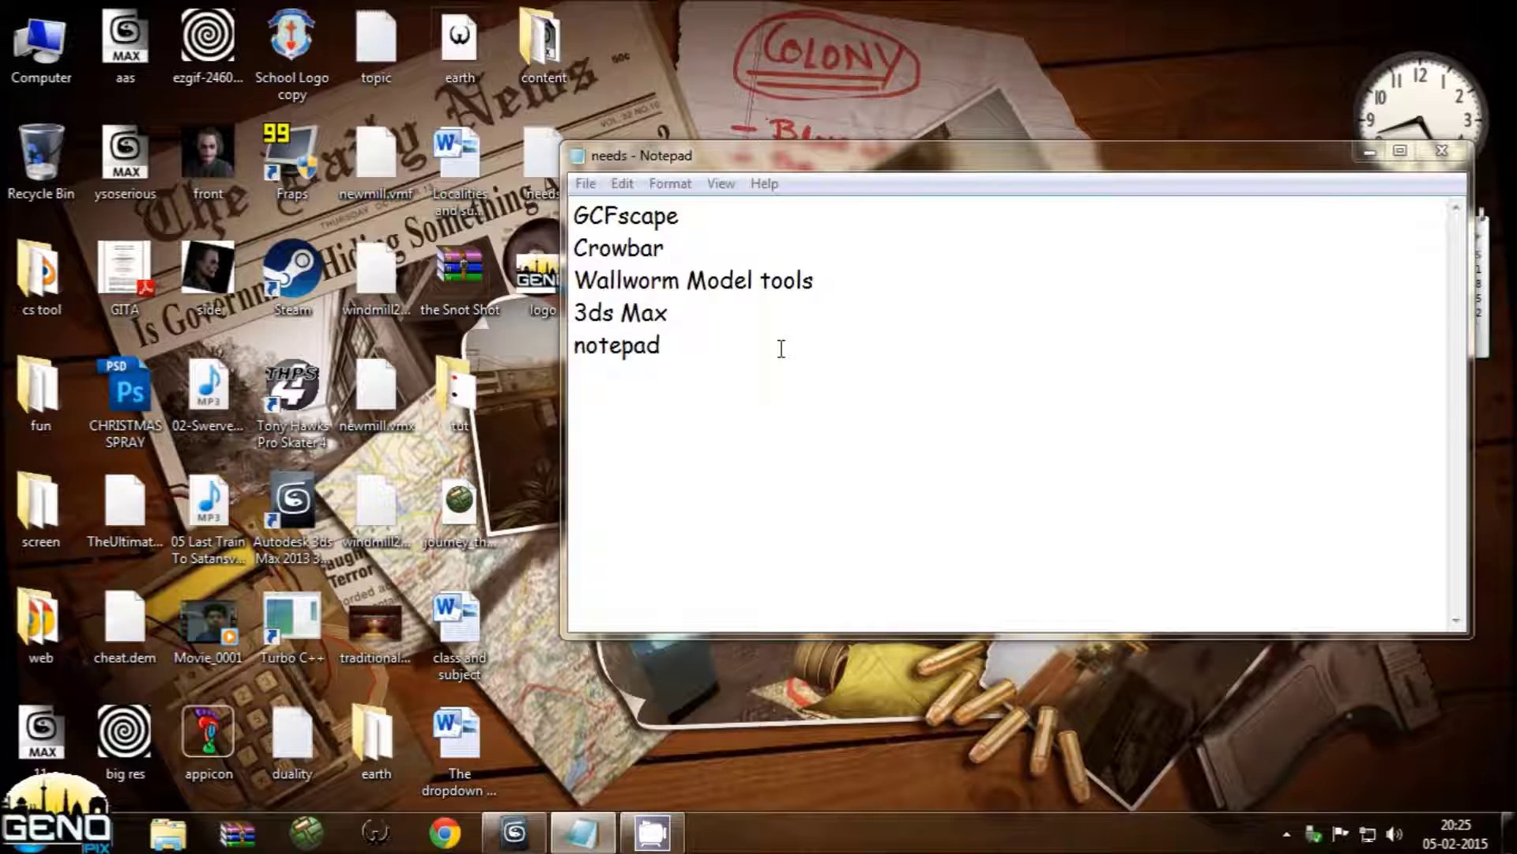
Step: Launch GCFScape from the desktop's cs tool shortcuts folder
{"action": "double_click", "coordinate": [39, 277]}
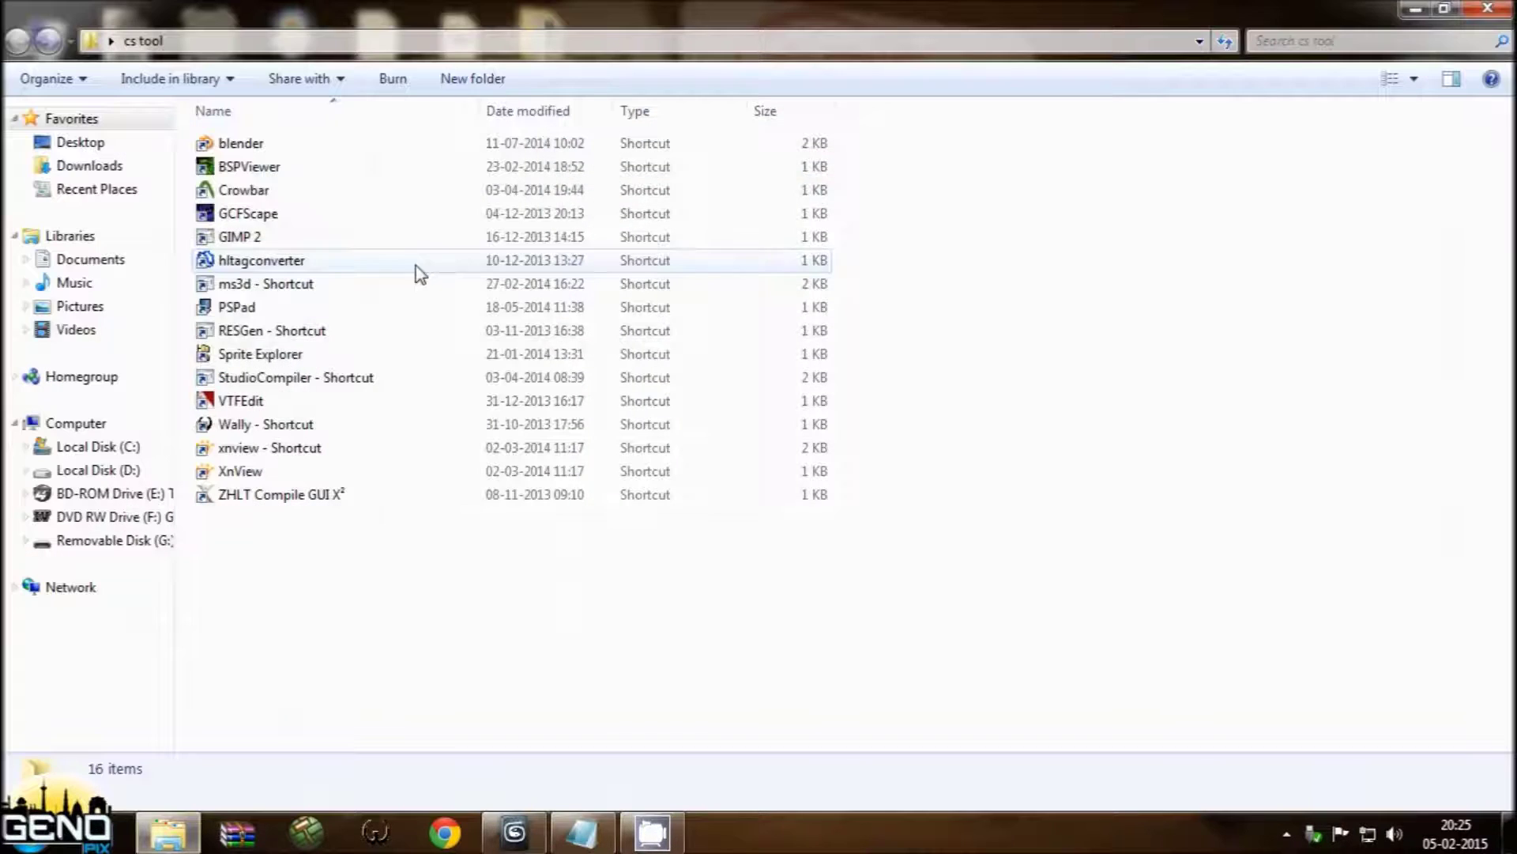
{"action": "left_click", "coordinate": [286, 215]}
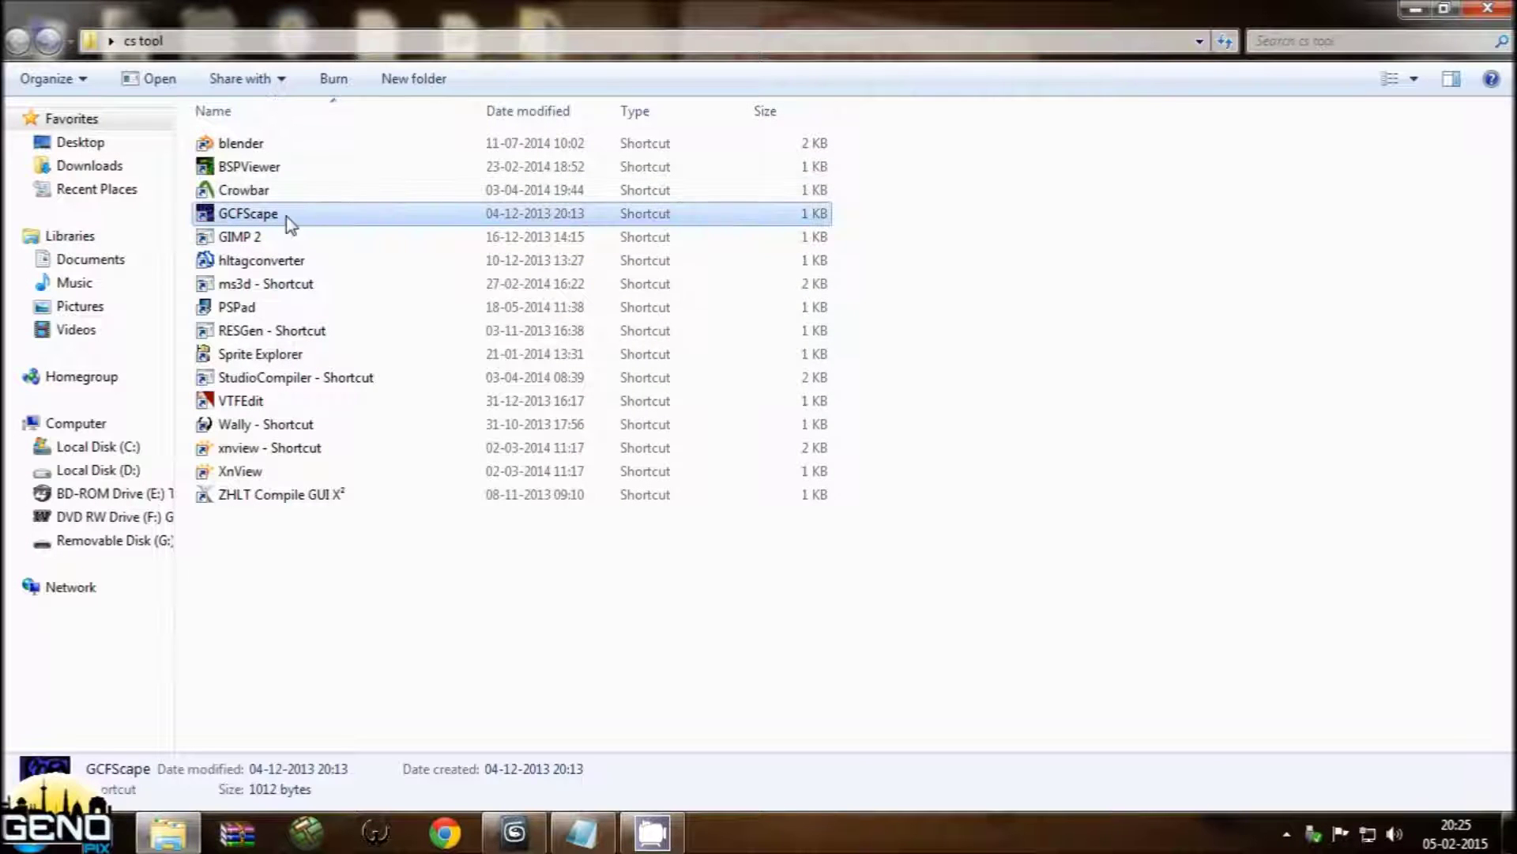
{"action": "double_click", "coordinate": [286, 216]}
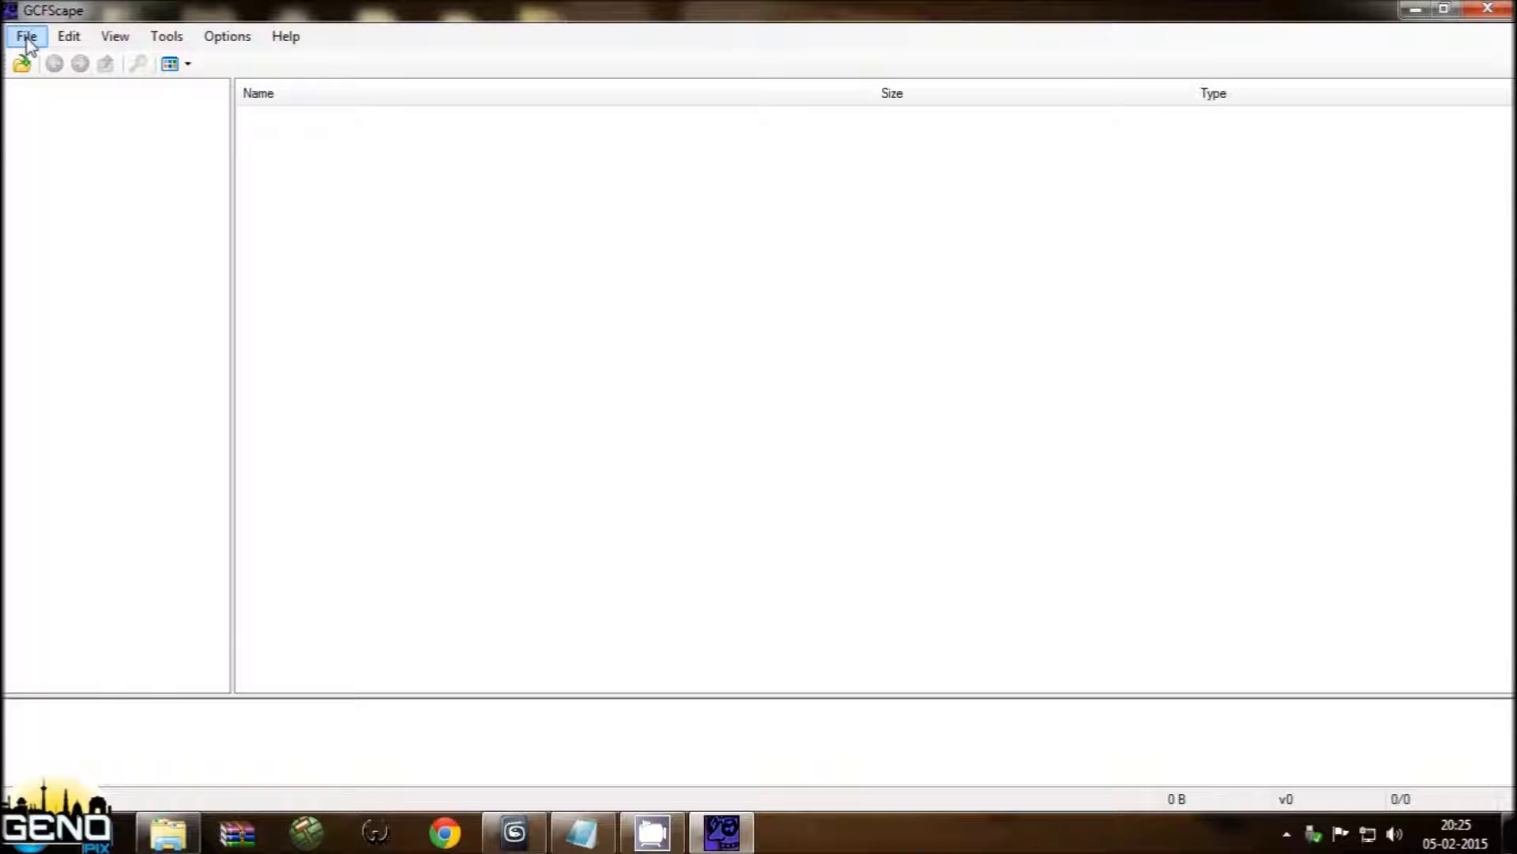
Step: Start opening a package and browse to the Steam\SteamApps\common folder
{"action": "left_click", "coordinate": [27, 38]}
{"action": "left_click", "coordinate": [55, 63]}
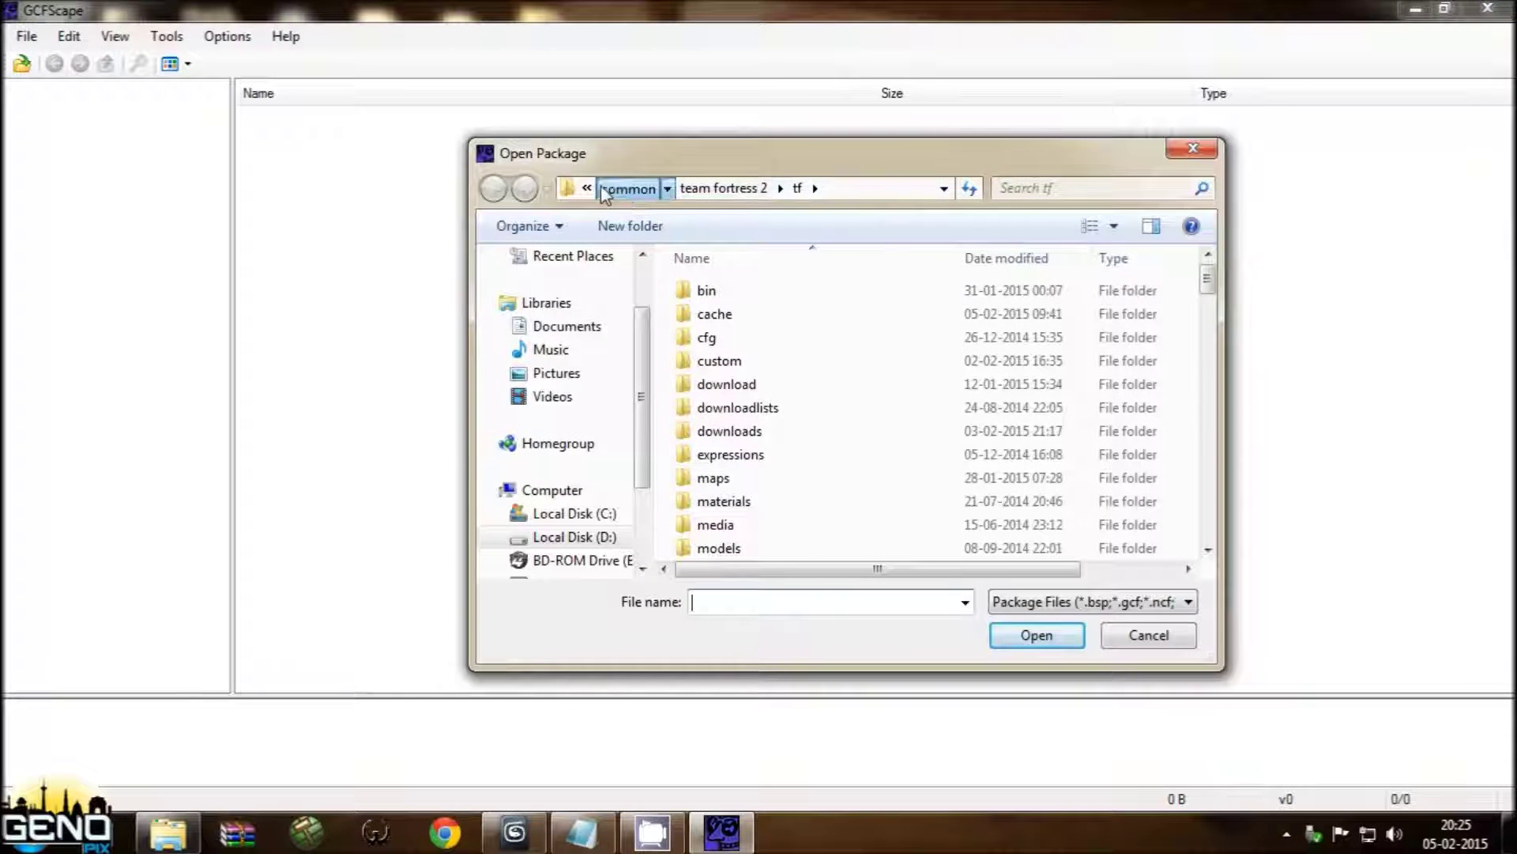
{"action": "left_click", "coordinate": [605, 193]}
{"action": "left_click", "coordinate": [624, 192]}
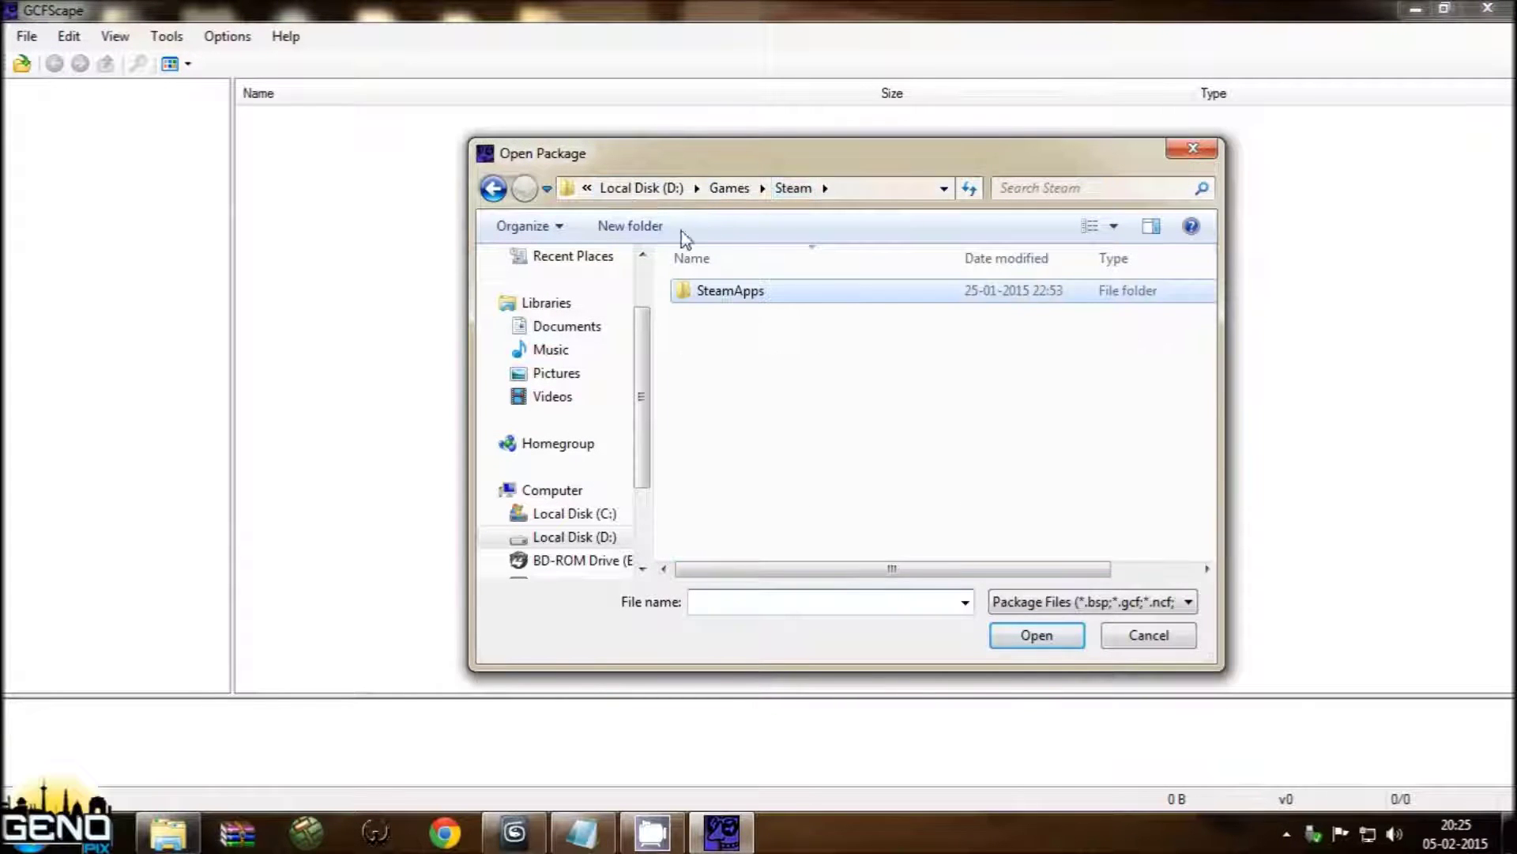
{"action": "double_click", "coordinate": [750, 294]}
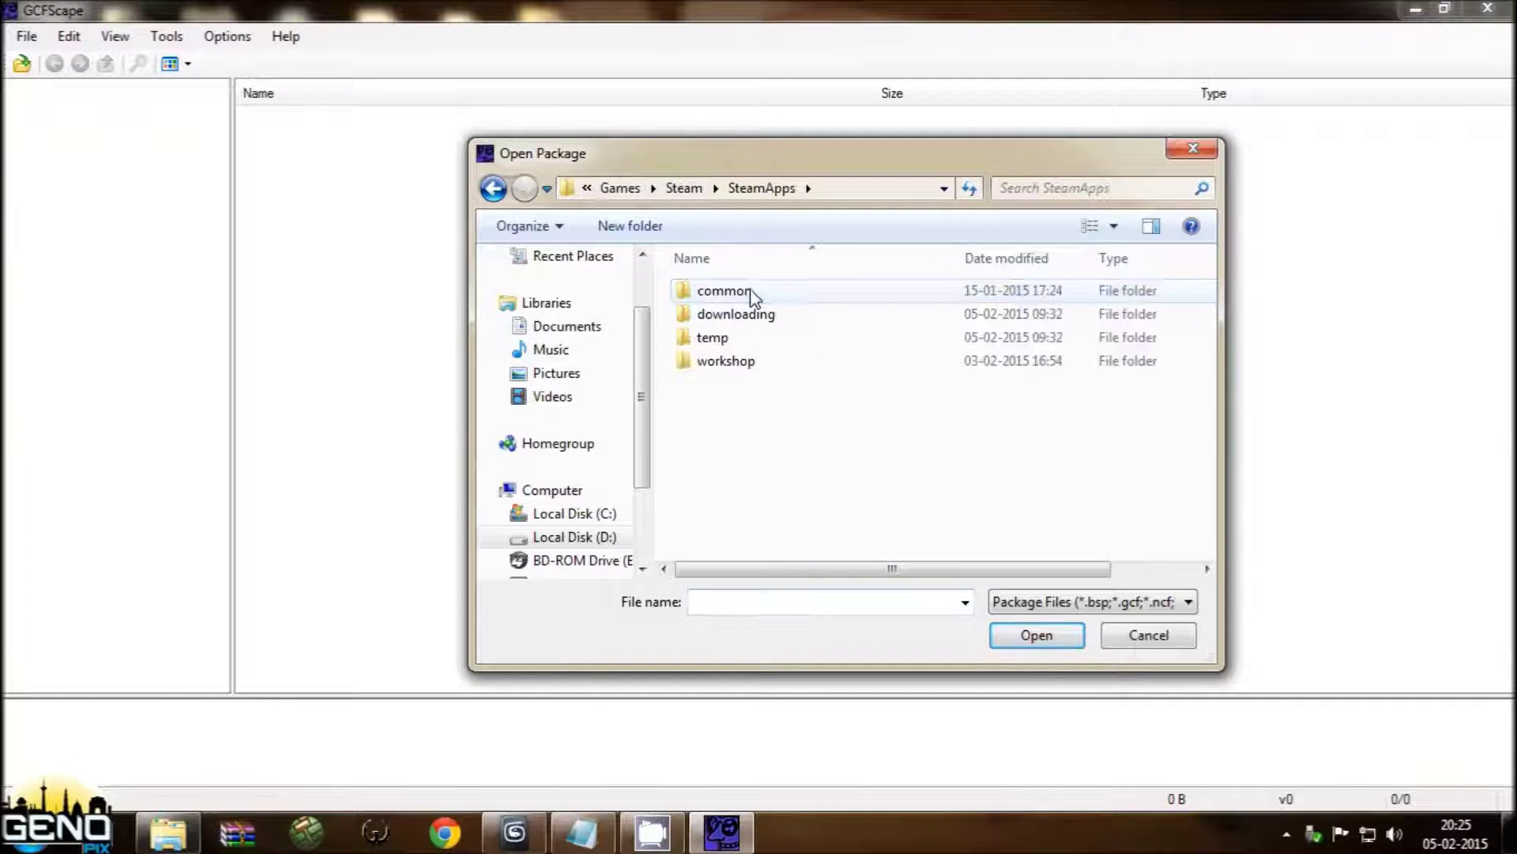
{"action": "left_click", "coordinate": [733, 293]}
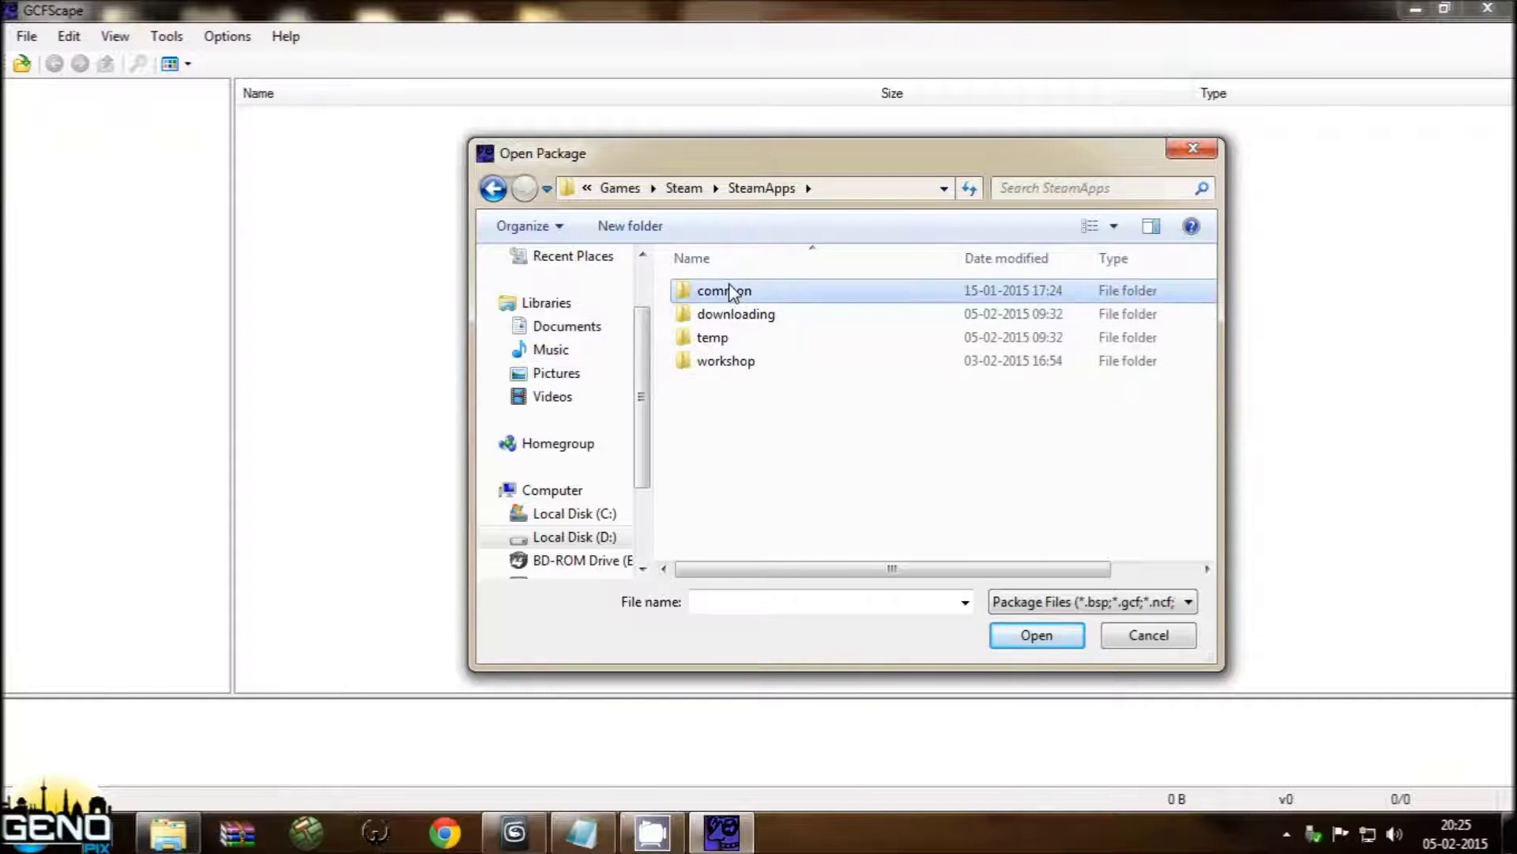
{"action": "double_click", "coordinate": [733, 292]}
Step: Open tf2_misc_dir.vpk from the team fortress 2\tf folder
{"action": "scroll", "coordinate": [809, 517], "scroll_direction": "down", "scroll_amount": 2}
{"action": "double_click", "coordinate": [776, 551]}
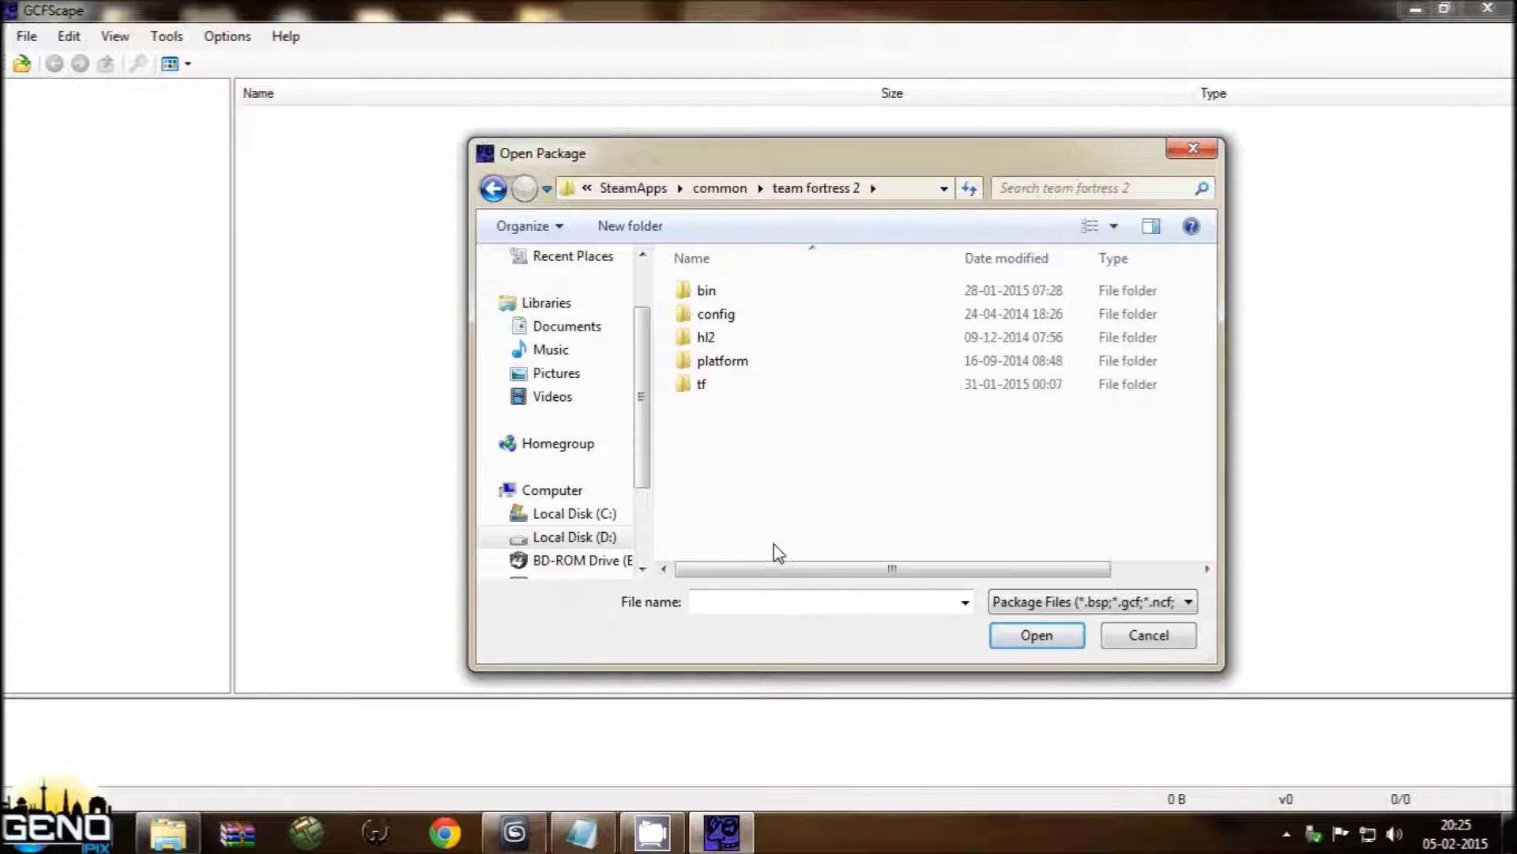
{"action": "double_click", "coordinate": [699, 384]}
{"action": "scroll", "coordinate": [782, 399], "scroll_direction": "down", "scroll_amount": 3}
{"action": "scroll", "coordinate": [762, 498], "scroll_direction": "down", "scroll_amount": 2}
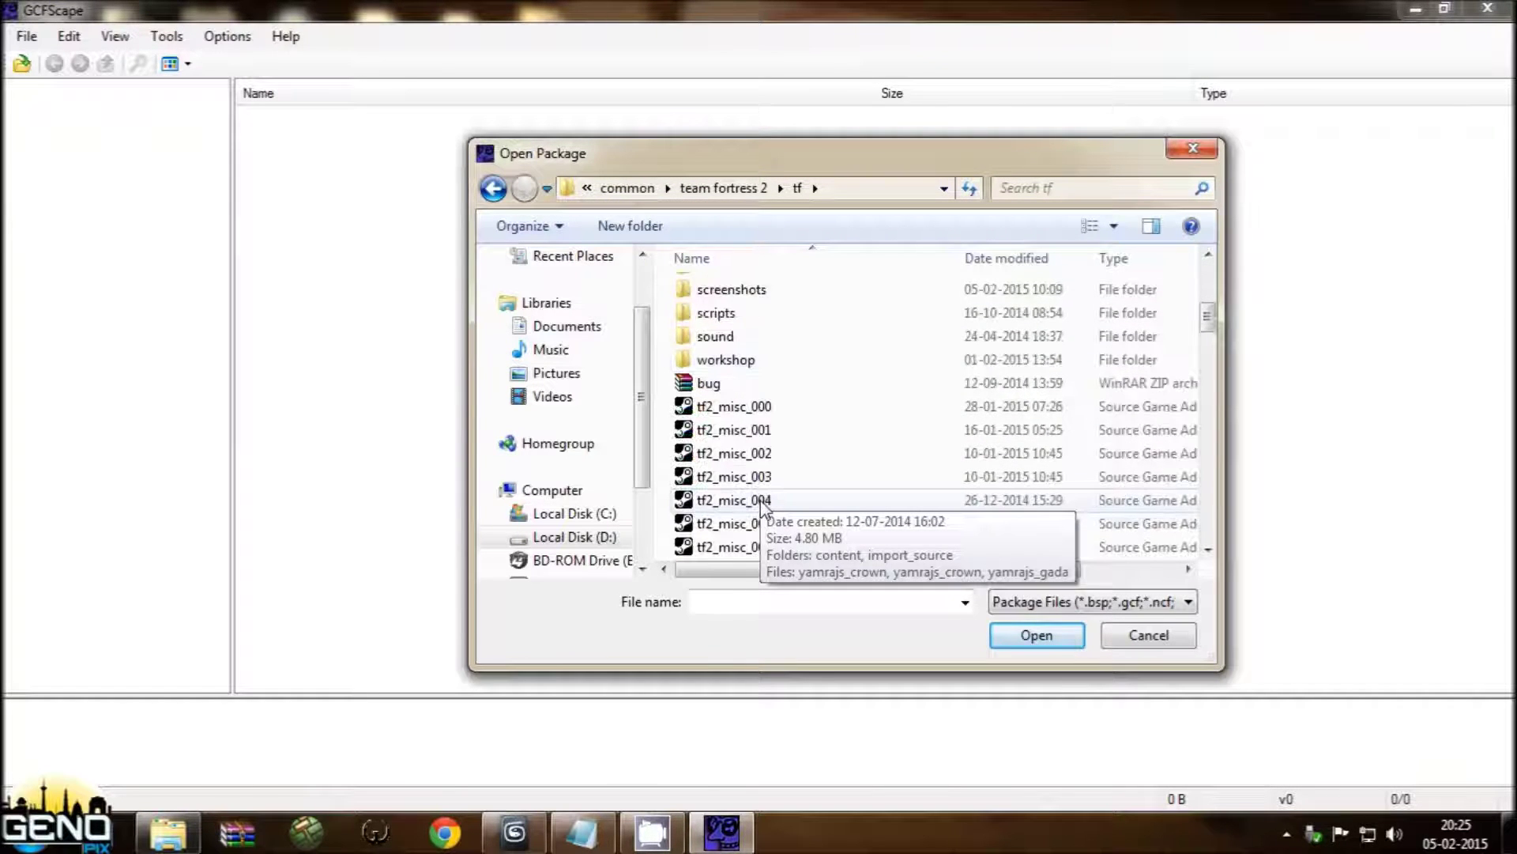
{"action": "scroll", "coordinate": [762, 503], "scroll_direction": "down", "scroll_amount": 2}
{"action": "scroll", "coordinate": [761, 503], "scroll_direction": "down", "scroll_amount": 1}
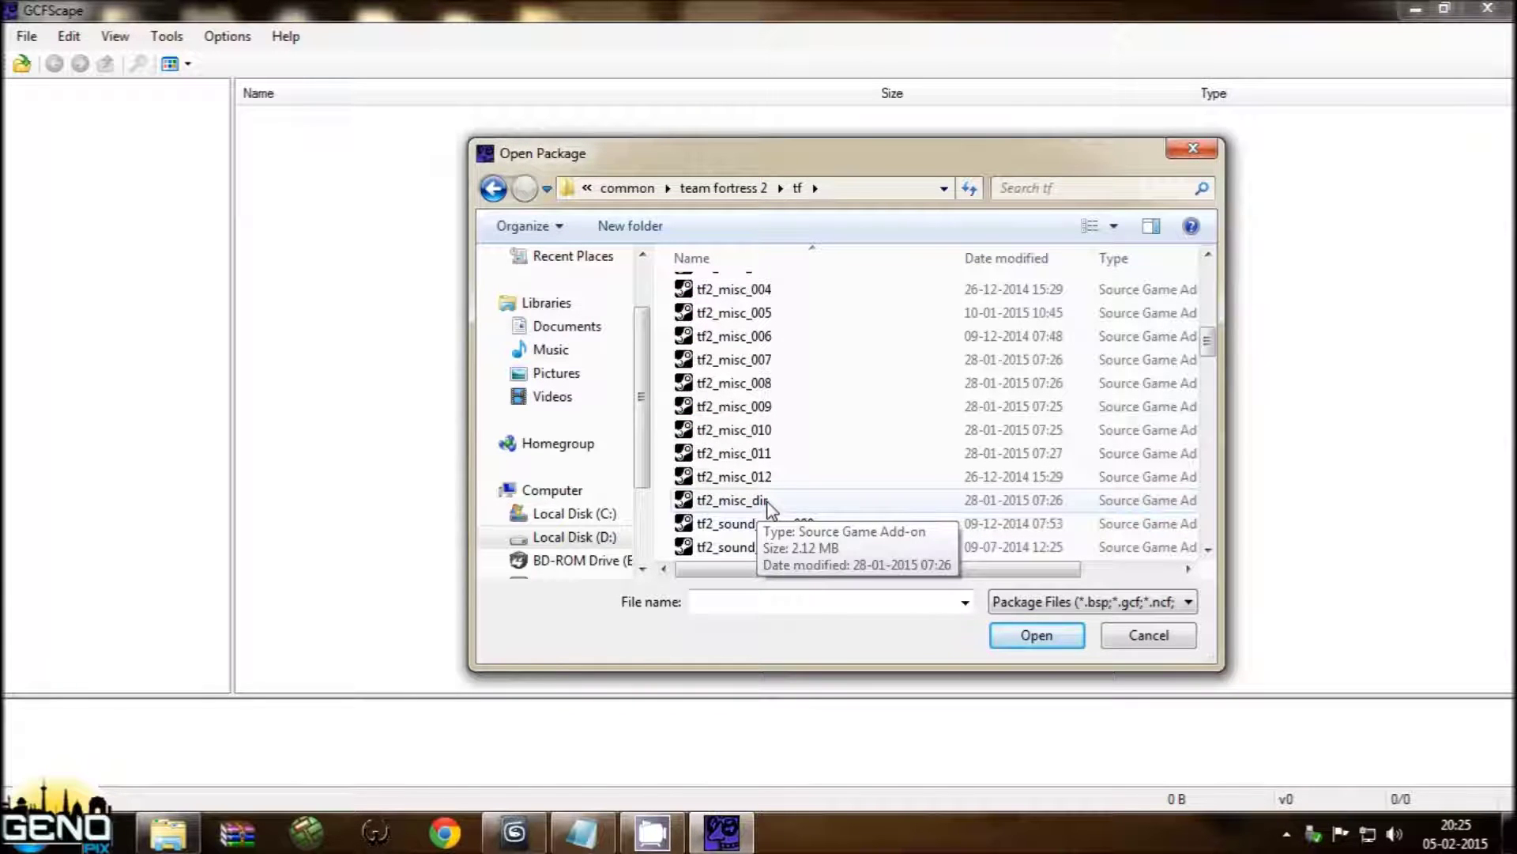
{"action": "double_click", "coordinate": [767, 506]}
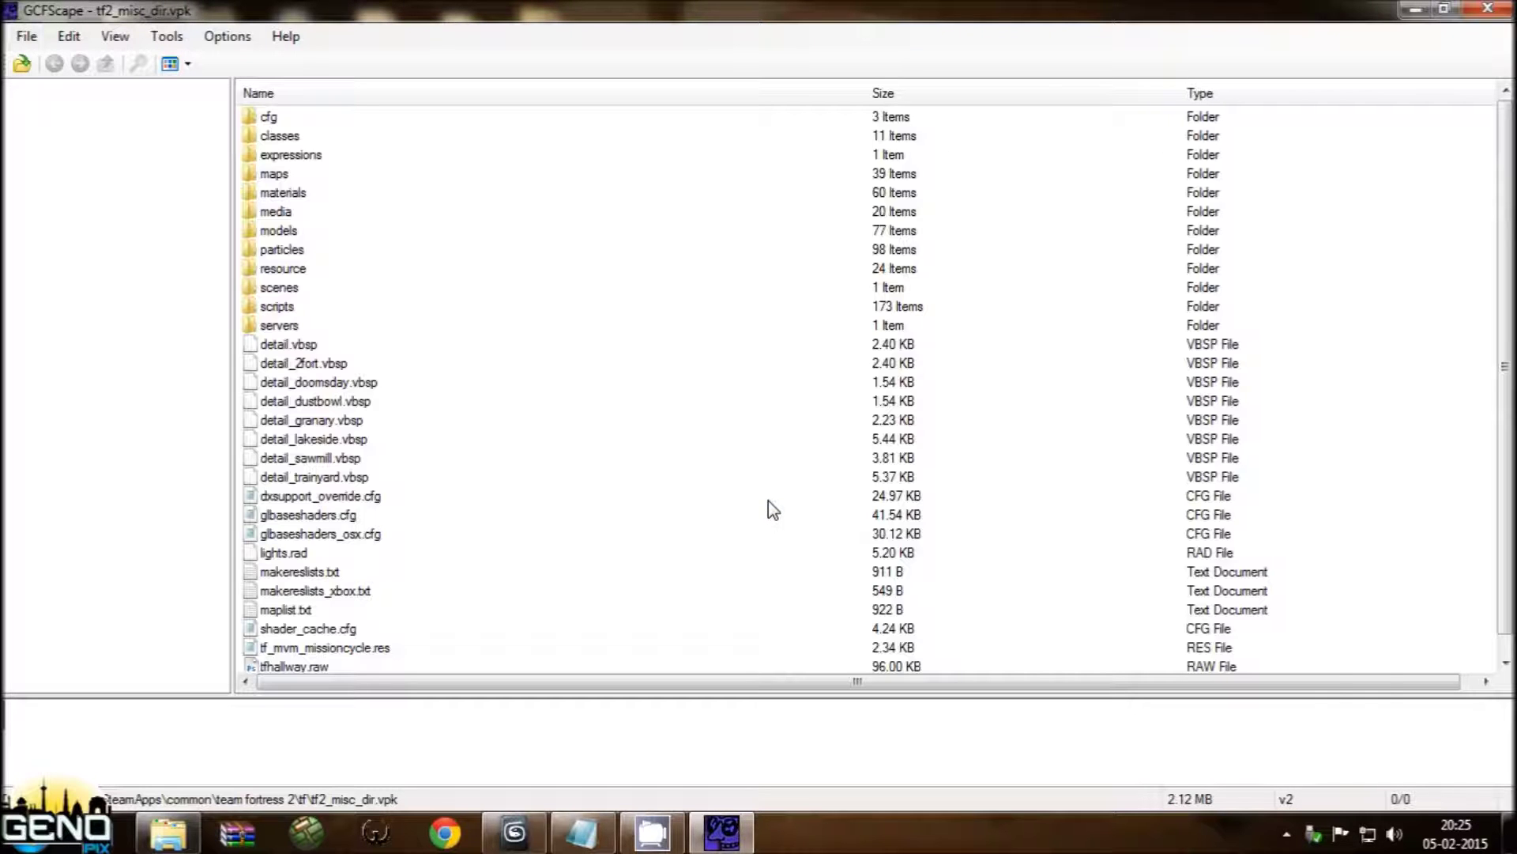
Step: Browse the package into models > weapons > c_models
{"action": "left_click", "coordinate": [292, 230]}
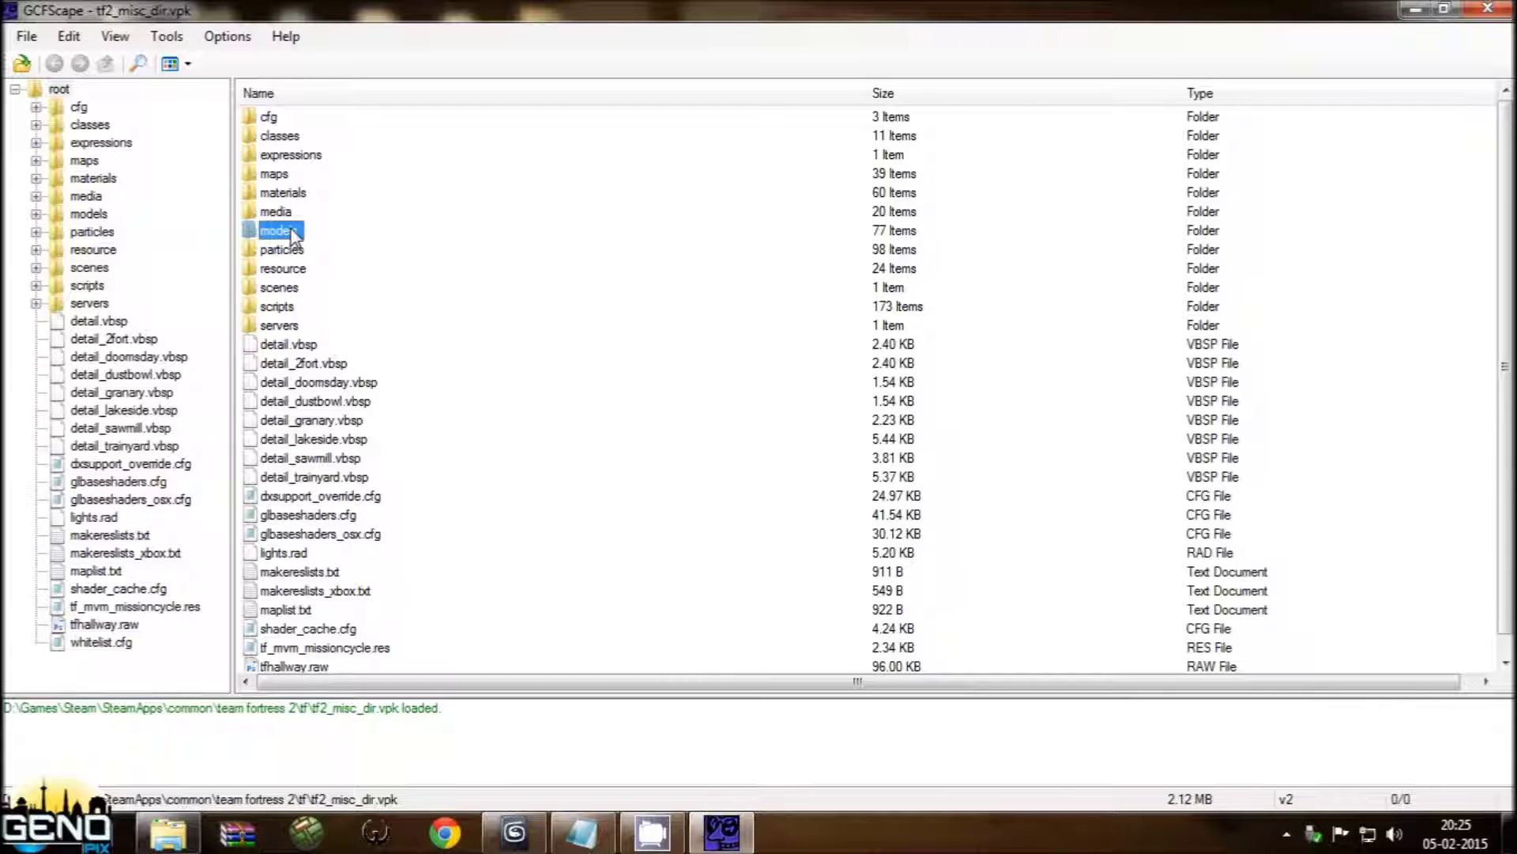
{"action": "double_click", "coordinate": [291, 231]}
{"action": "scroll", "coordinate": [297, 234], "scroll_direction": "down", "scroll_amount": 6}
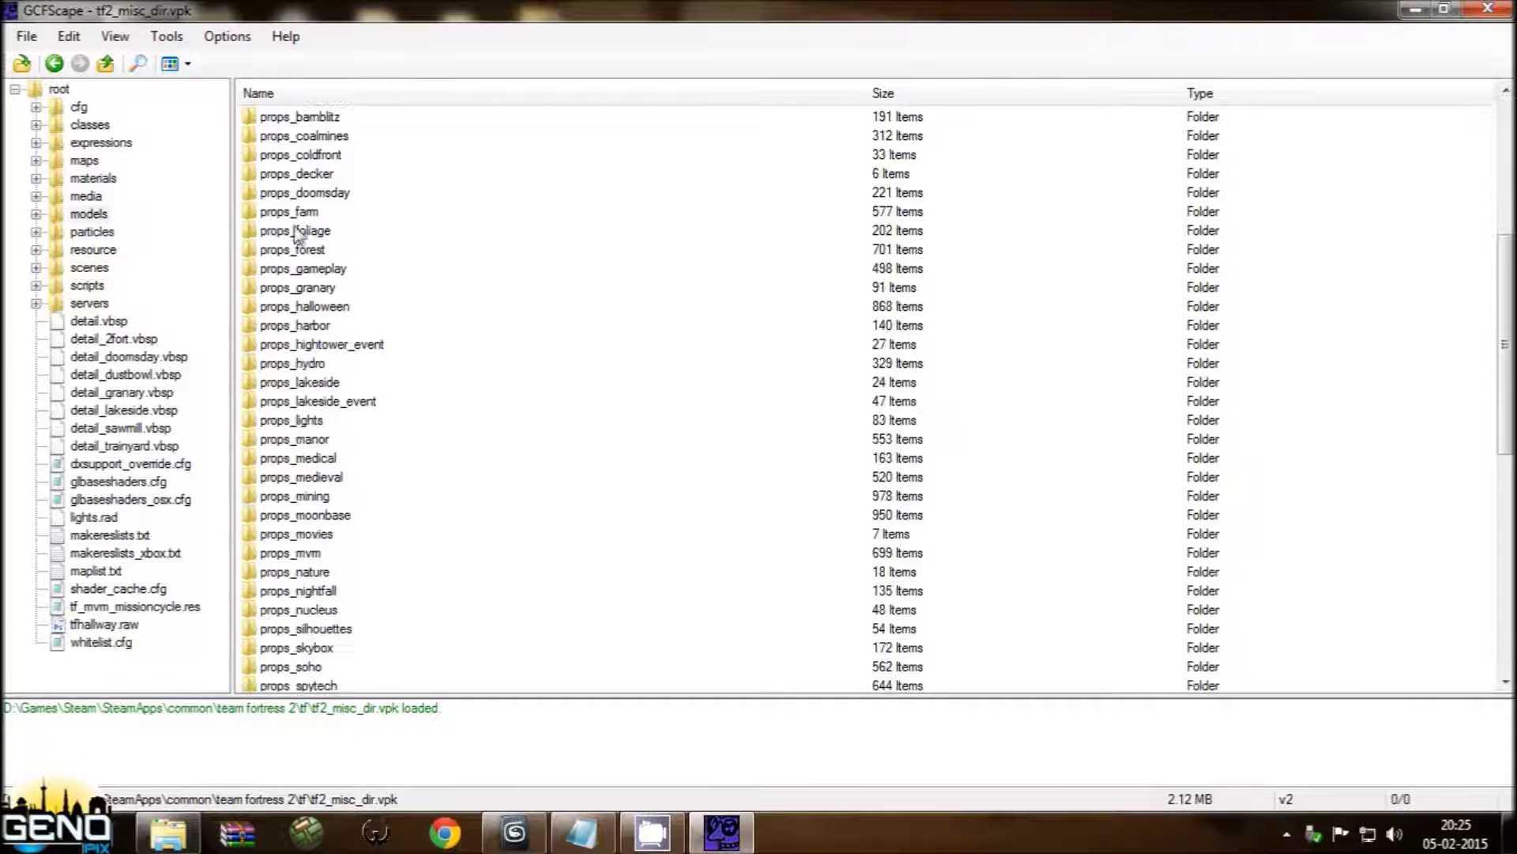
{"action": "scroll", "coordinate": [297, 235], "scroll_direction": "down", "scroll_amount": 6}
{"action": "scroll", "coordinate": [366, 227], "scroll_direction": "down", "scroll_amount": 4}
{"action": "left_click", "coordinate": [285, 439]}
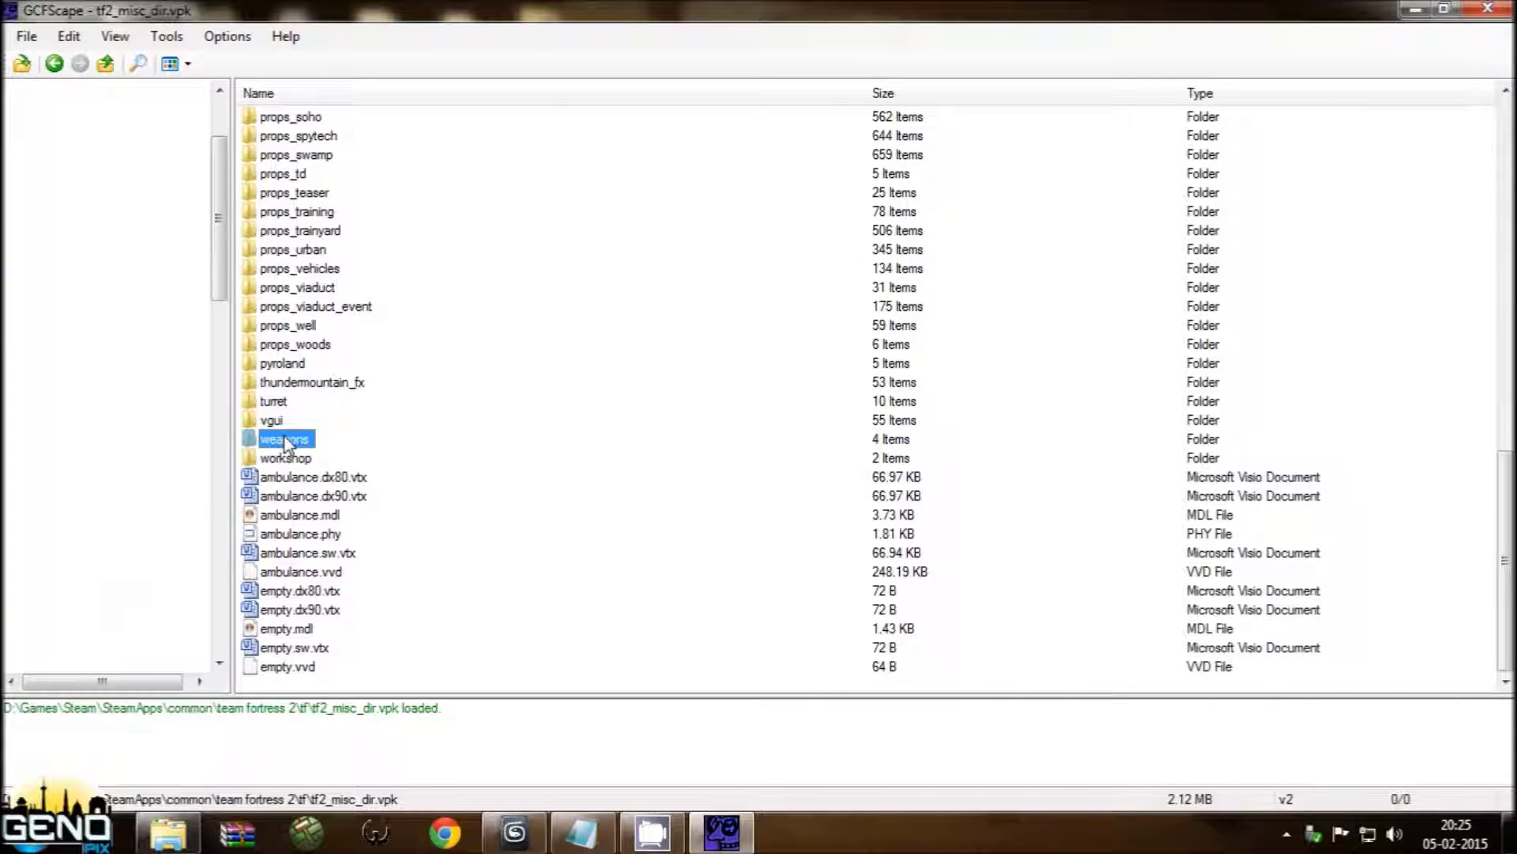
{"action": "double_click", "coordinate": [285, 440]}
{"action": "left_click", "coordinate": [294, 120]}
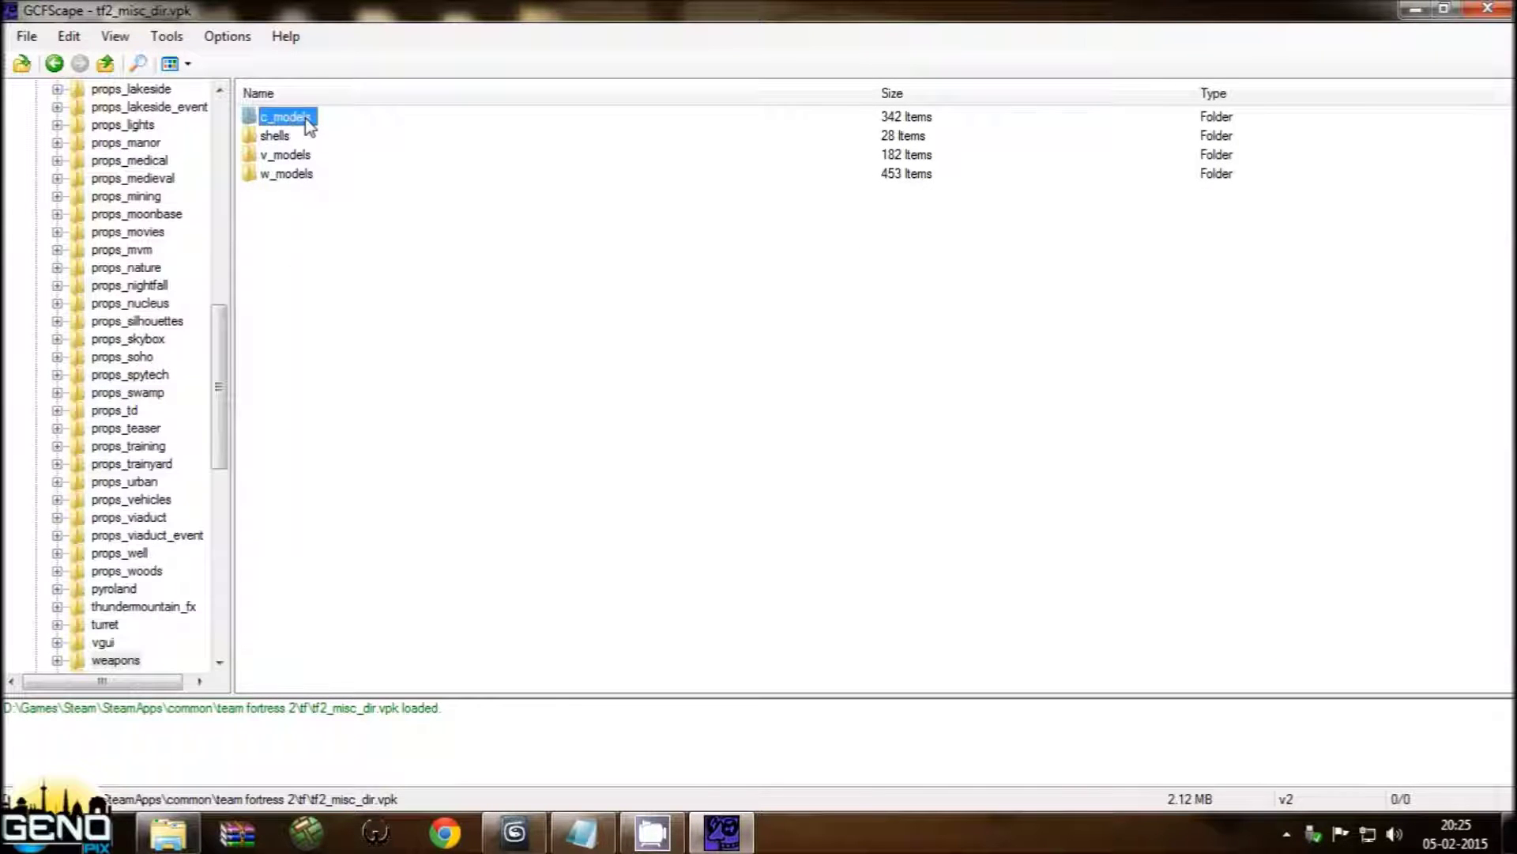
{"action": "double_click", "coordinate": [308, 126]}
Step: Extract the c_syringegun folder to the Desktop and close GCFScape
{"action": "scroll", "coordinate": [403, 339], "scroll_direction": "down", "scroll_amount": 5}
{"action": "scroll", "coordinate": [407, 352], "scroll_direction": "down", "scroll_amount": 3}
{"action": "scroll", "coordinate": [407, 356], "scroll_direction": "down", "scroll_amount": 7}
{"action": "scroll", "coordinate": [407, 356], "scroll_direction": "down", "scroll_amount": 6}
{"action": "scroll", "coordinate": [407, 355], "scroll_direction": "down", "scroll_amount": 8}
{"action": "scroll", "coordinate": [407, 356], "scroll_direction": "down", "scroll_amount": 7}
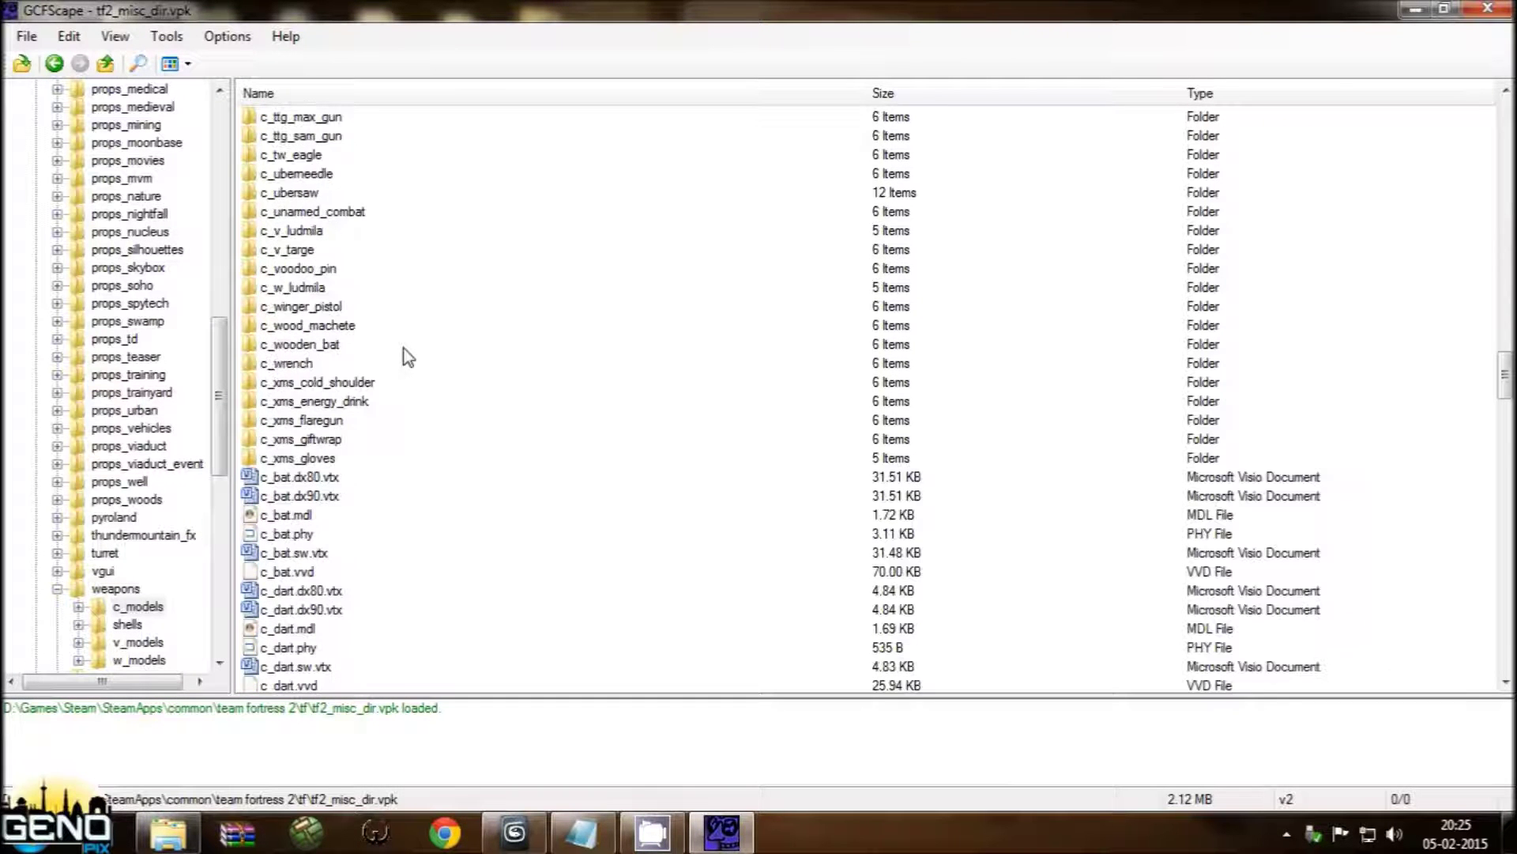
{"action": "scroll", "coordinate": [317, 340], "scroll_direction": "up", "scroll_amount": 1}
{"action": "scroll", "coordinate": [273, 241], "scroll_direction": "up", "scroll_amount": 3}
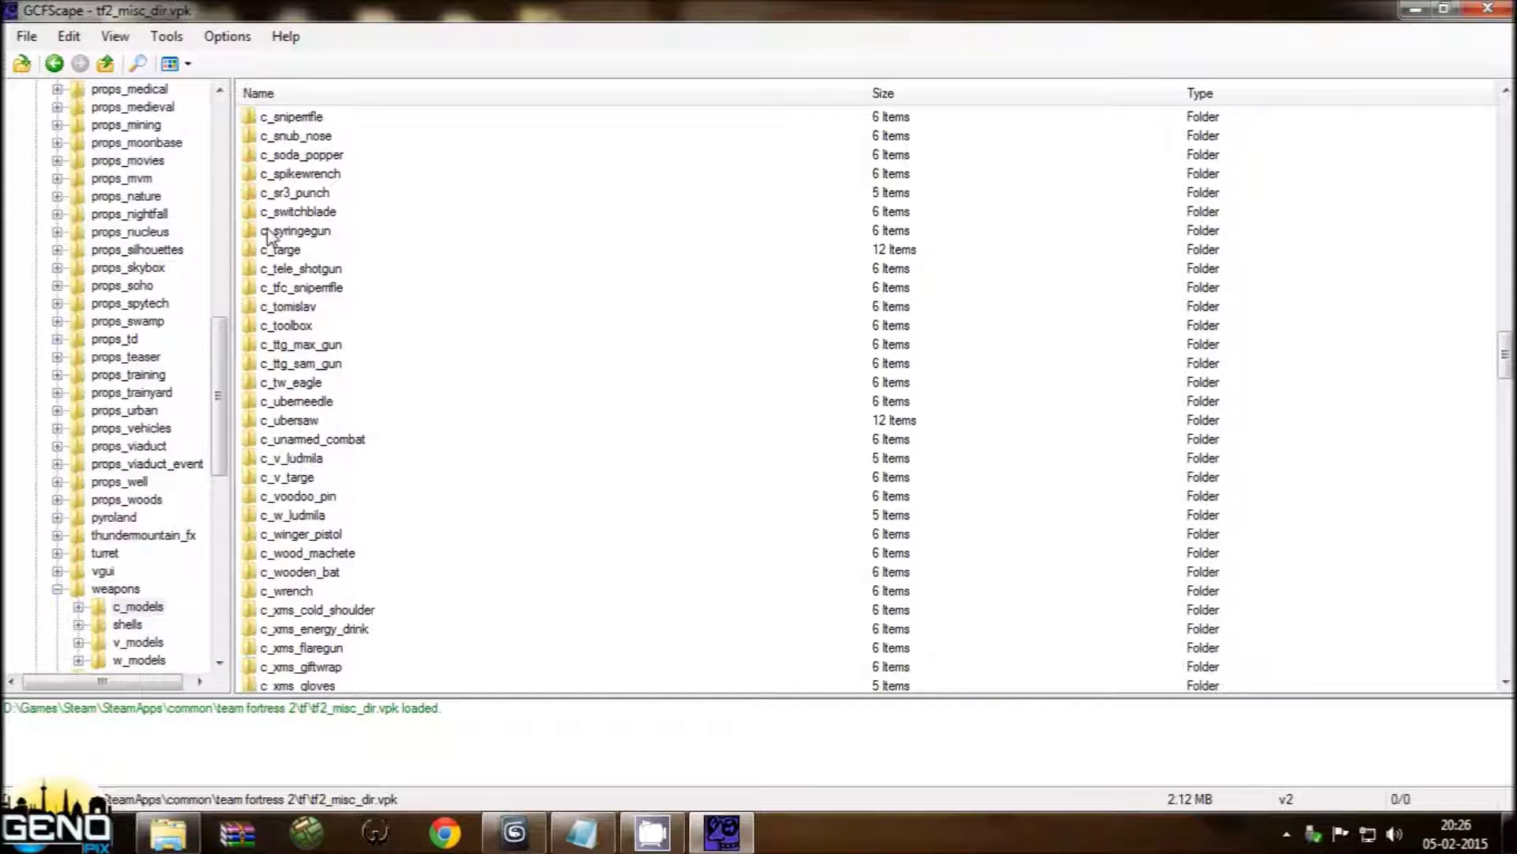
{"action": "left_click", "coordinate": [299, 234]}
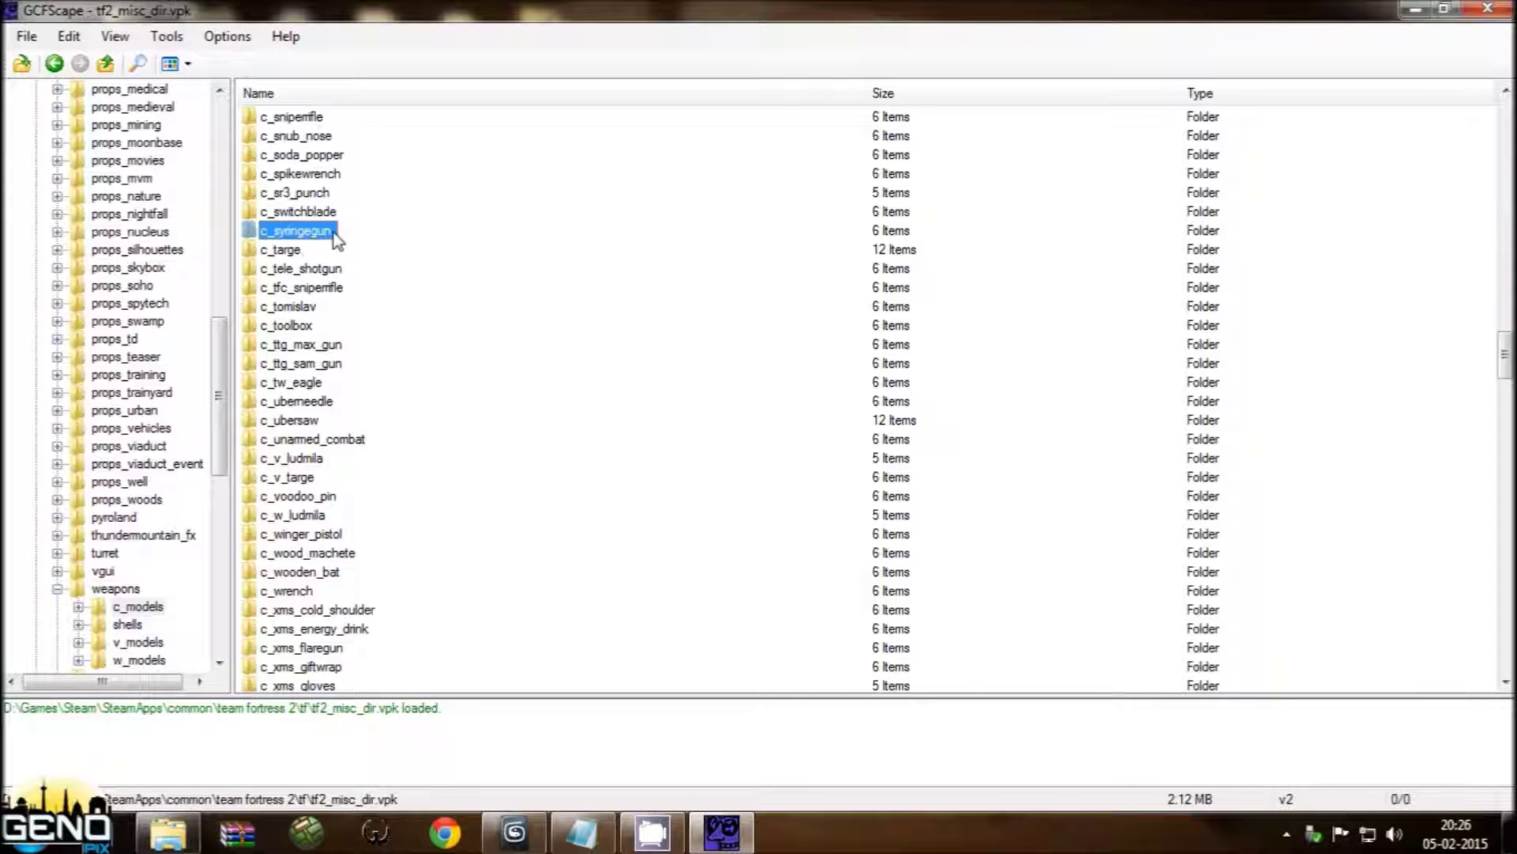
{"action": "right_click", "coordinate": [321, 236]}
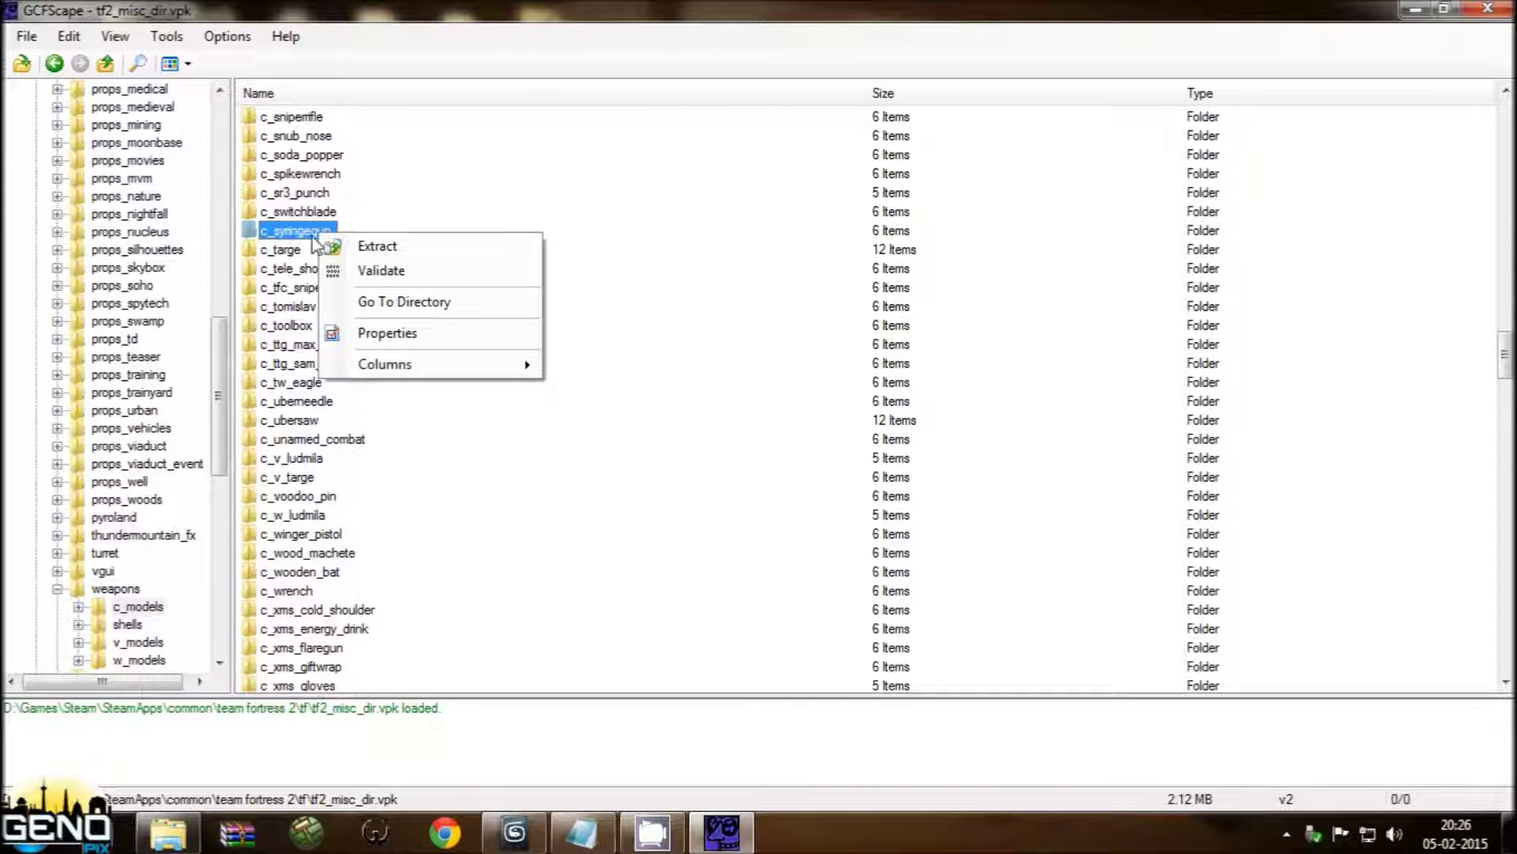
{"action": "left_click", "coordinate": [363, 248]}
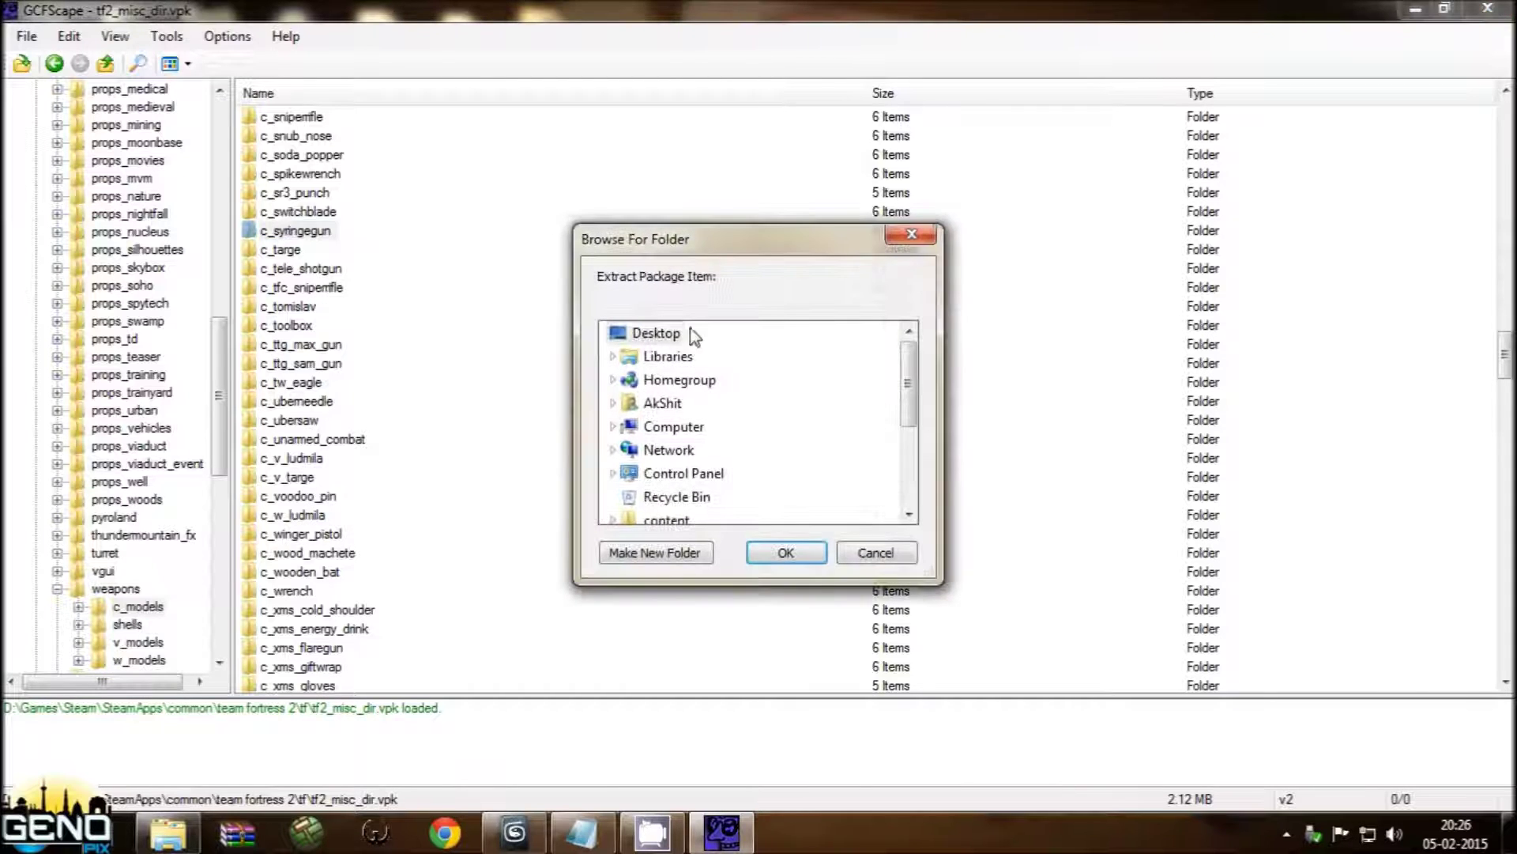
{"action": "left_click", "coordinate": [782, 552]}
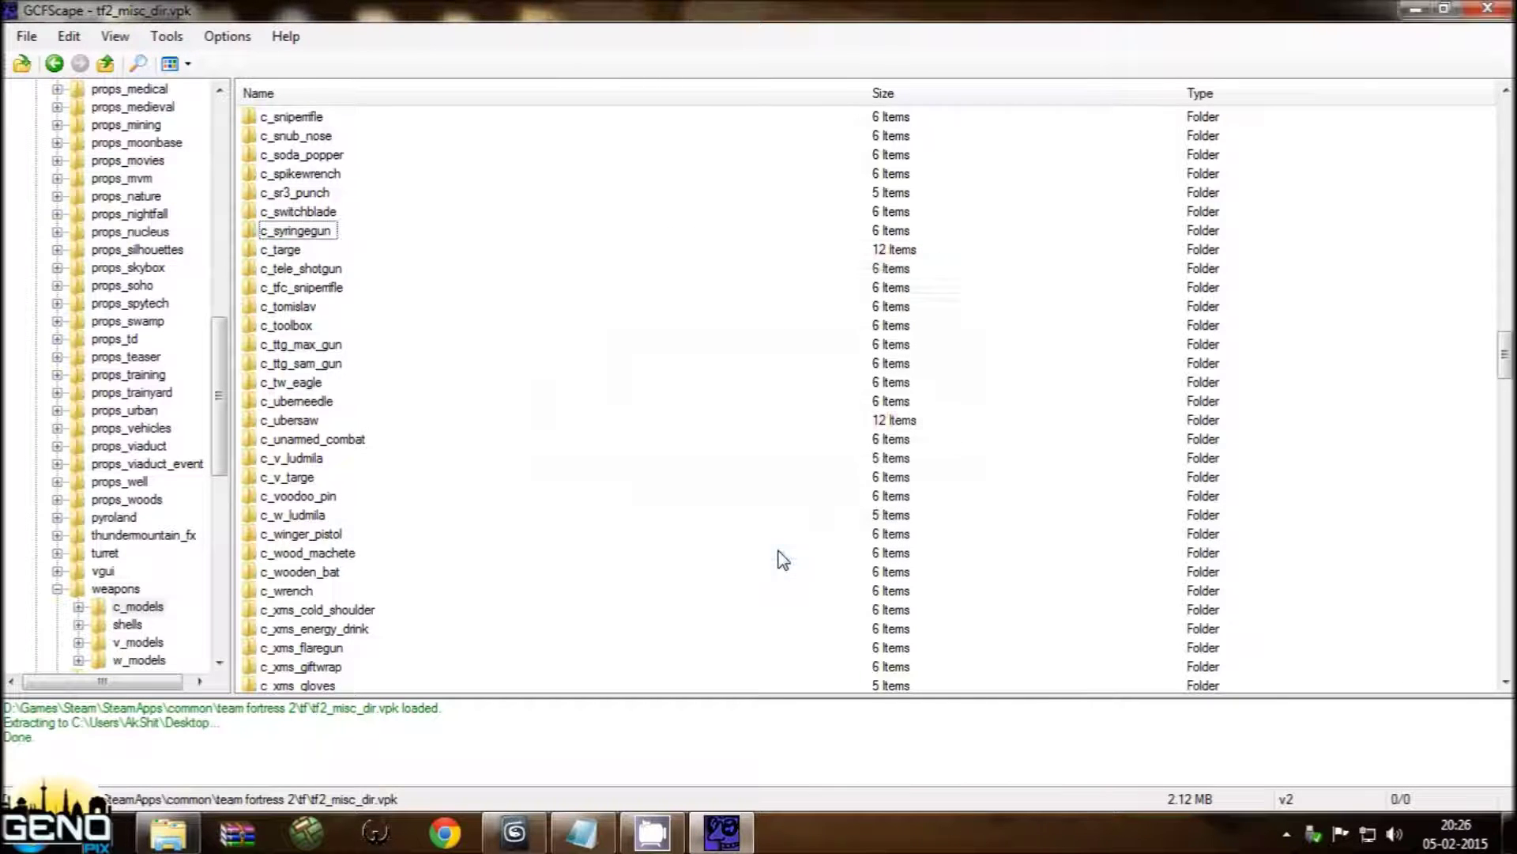
{"action": "left_click", "coordinate": [1497, 11]}
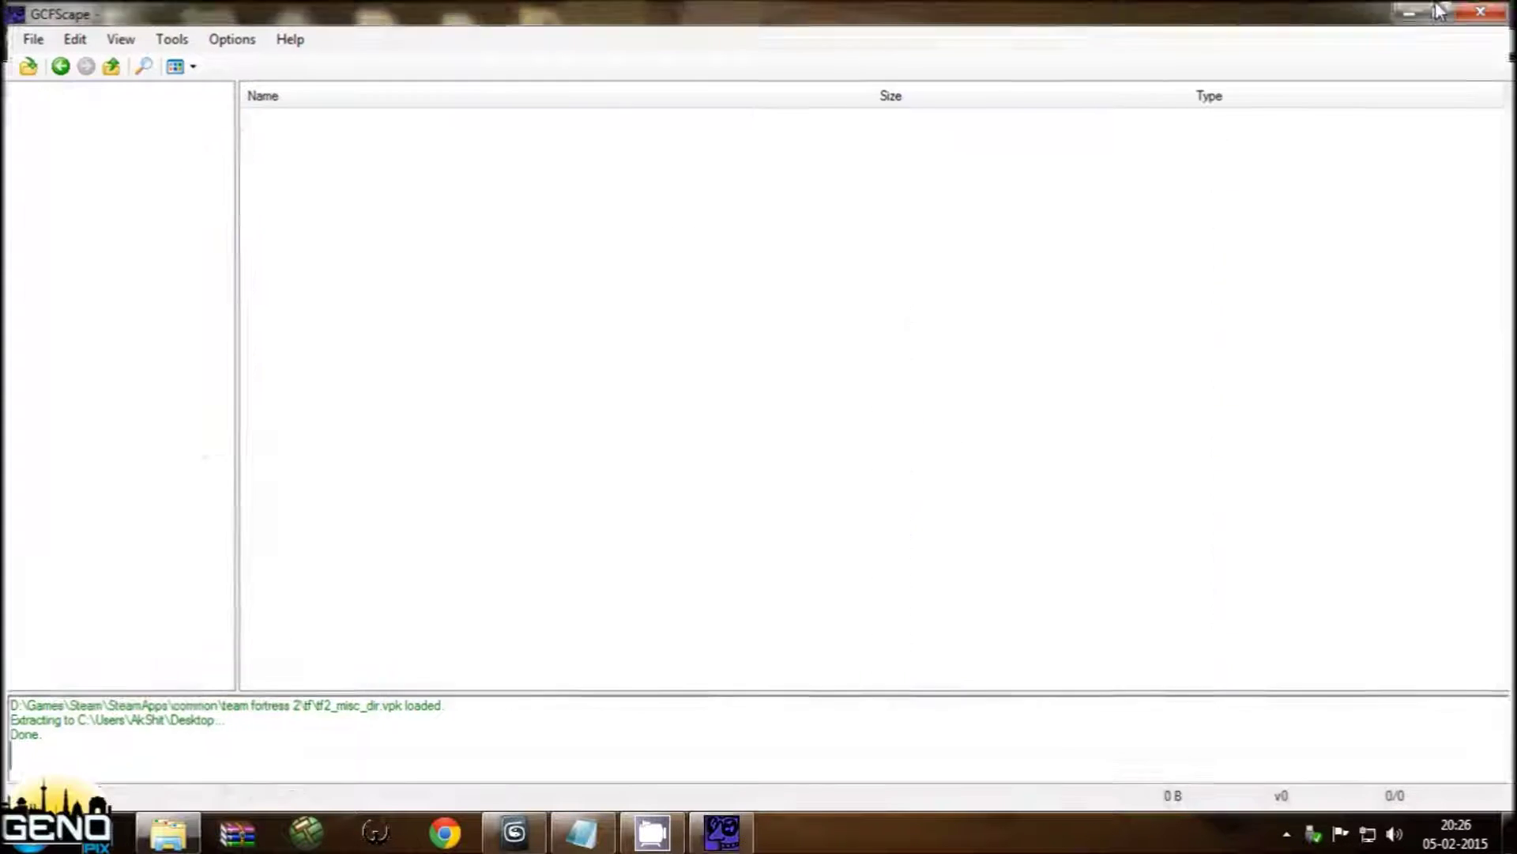
Step: Check the extracted c_syringegun files and folder path, then reopen the cs tool folder
{"action": "left_click", "coordinate": [1482, 12]}
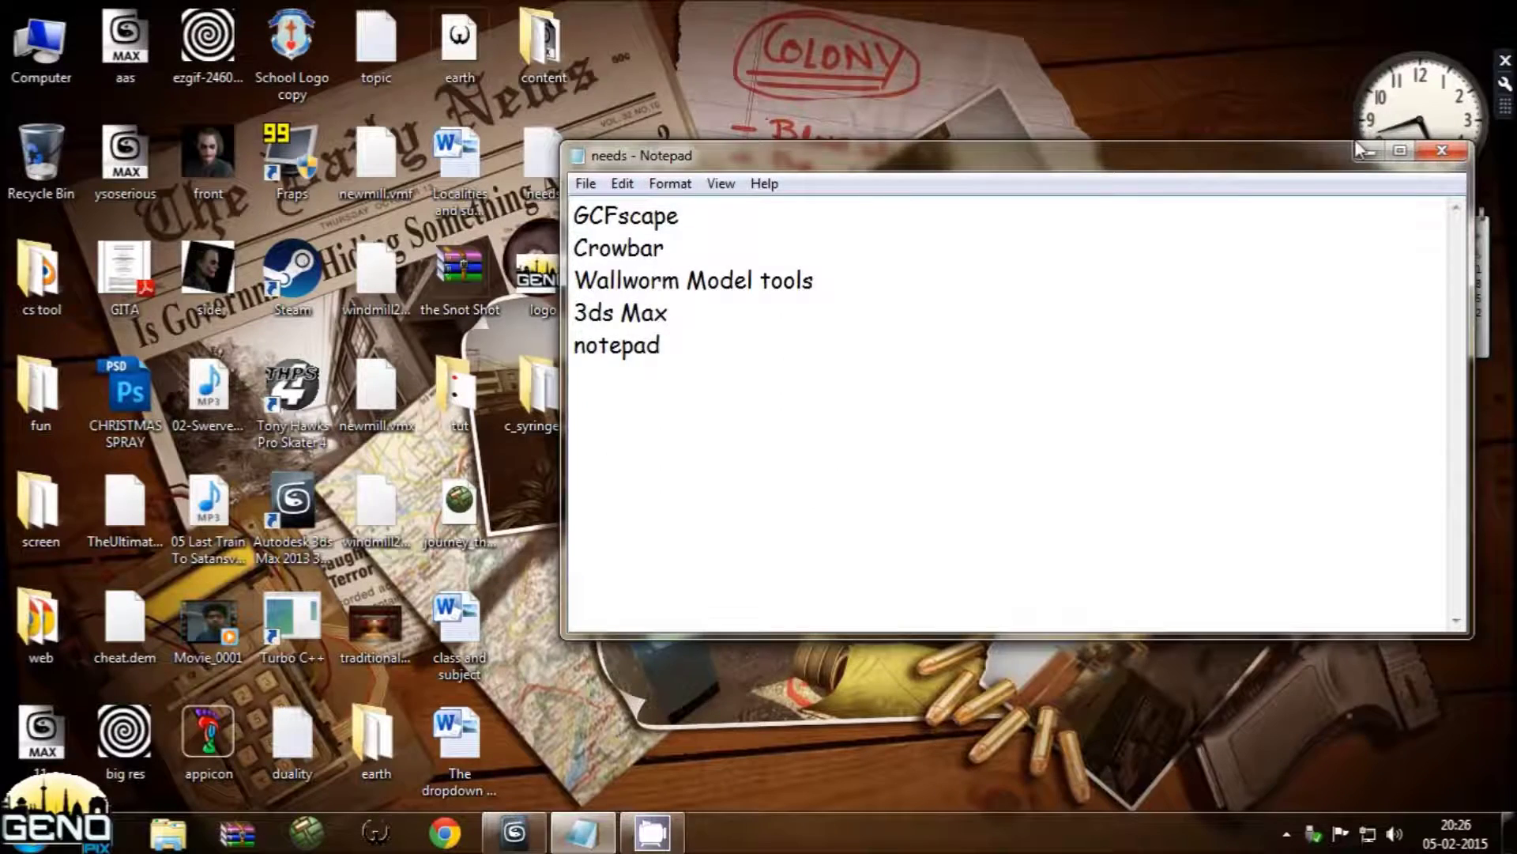
{"action": "left_click", "coordinate": [1343, 150]}
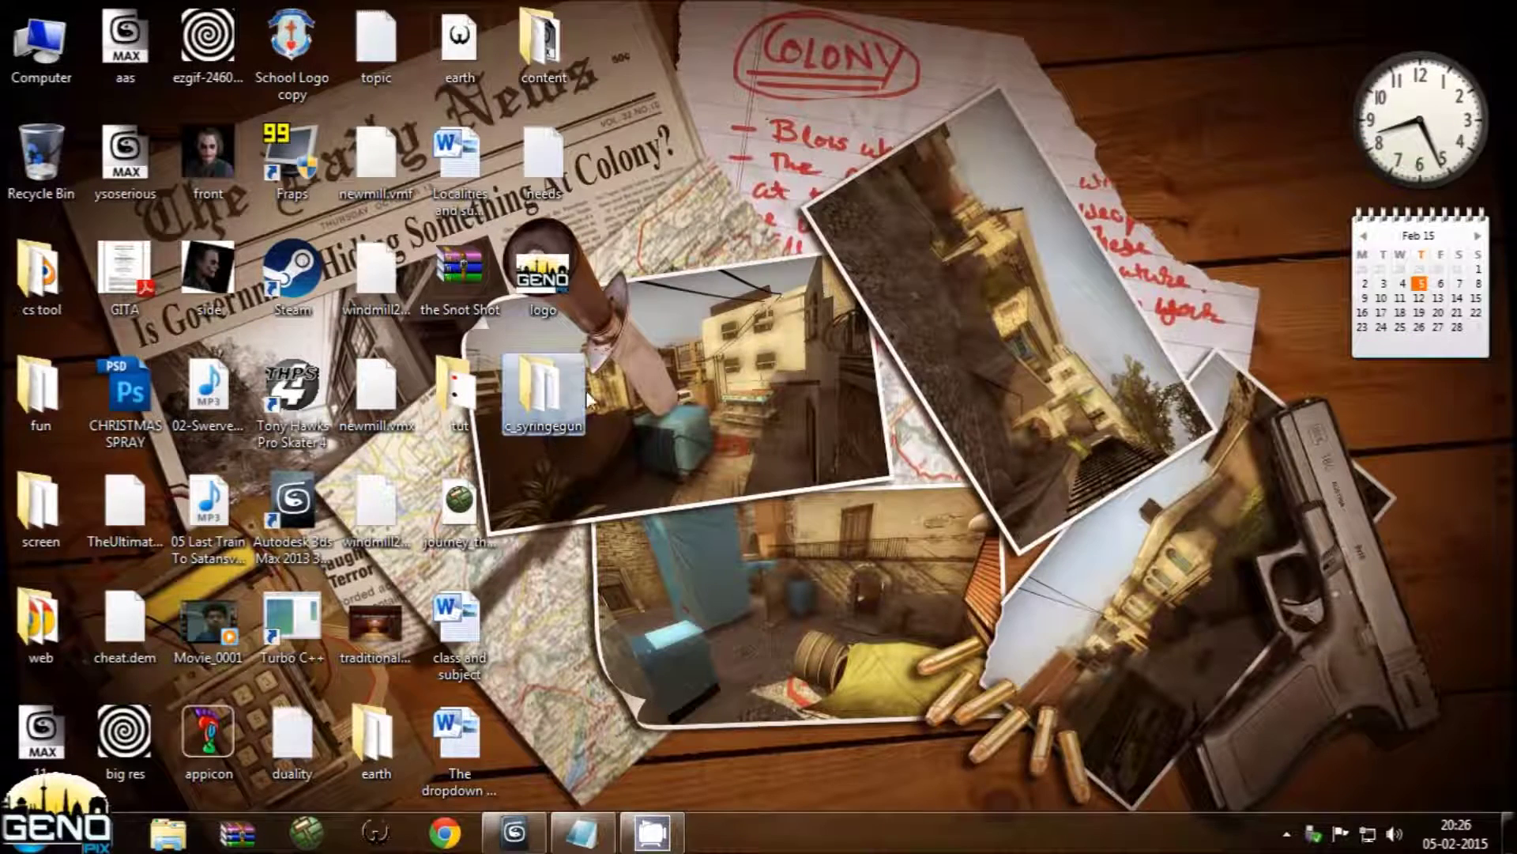
{"action": "double_click", "coordinate": [561, 404]}
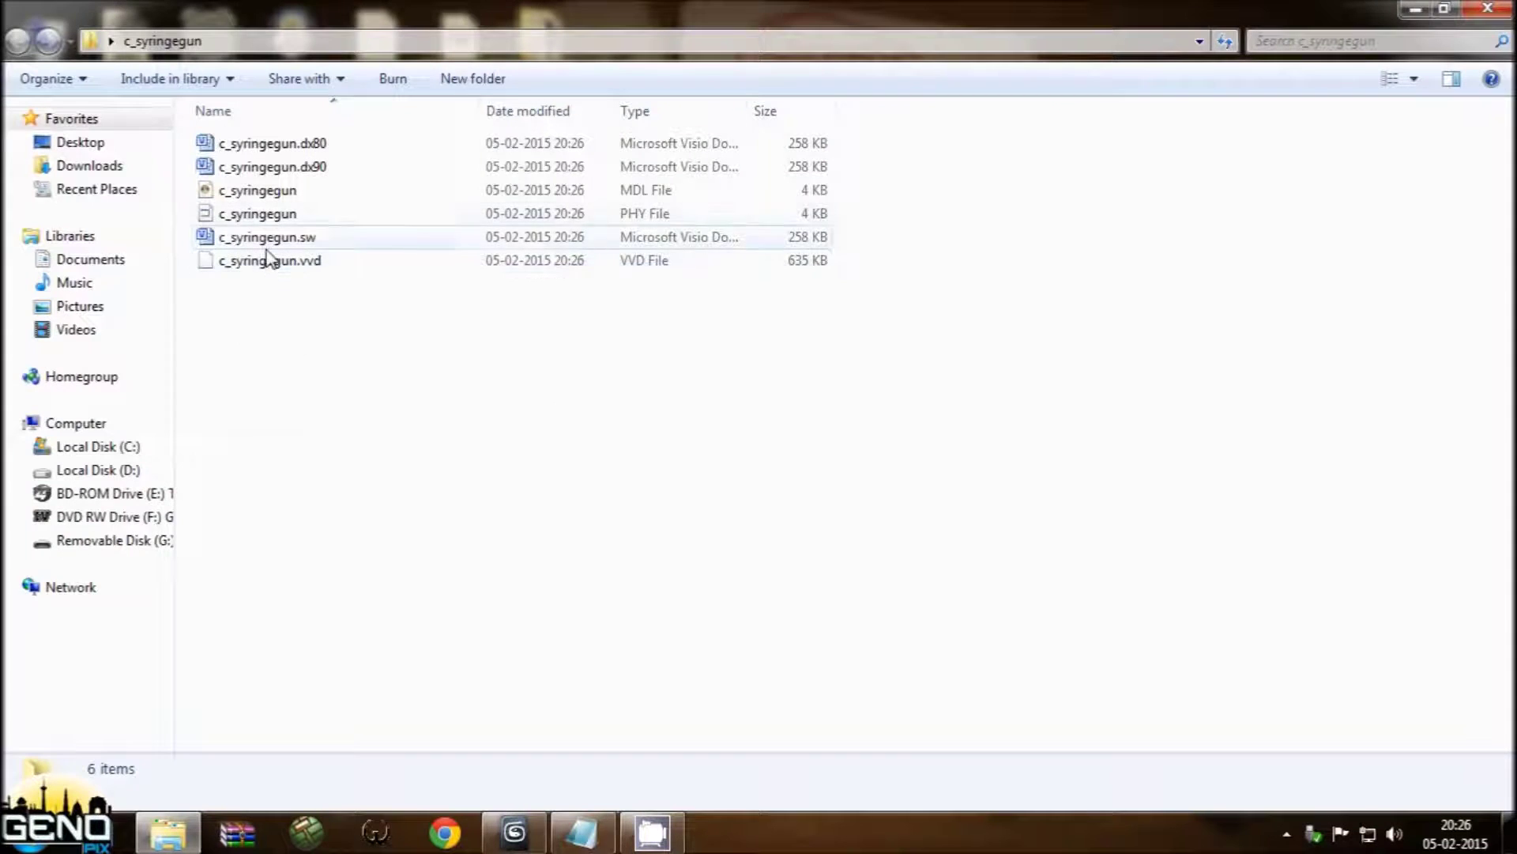
{"action": "left_click", "coordinate": [267, 197]}
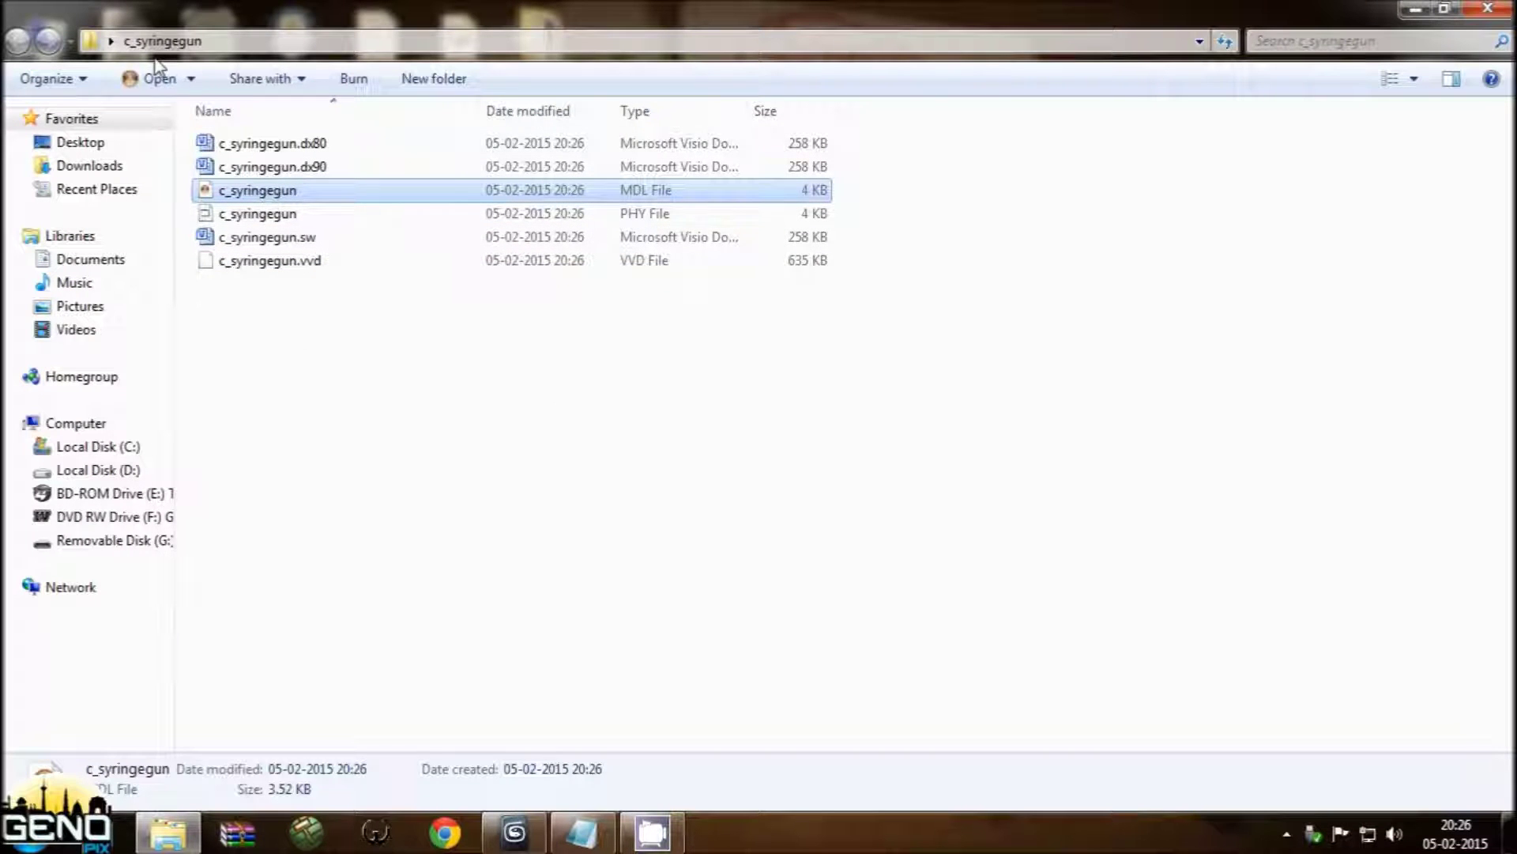
{"action": "left_click", "coordinate": [127, 46]}
{"action": "key", "text": "Escape"}
{"action": "left_click", "coordinate": [1411, 9]}
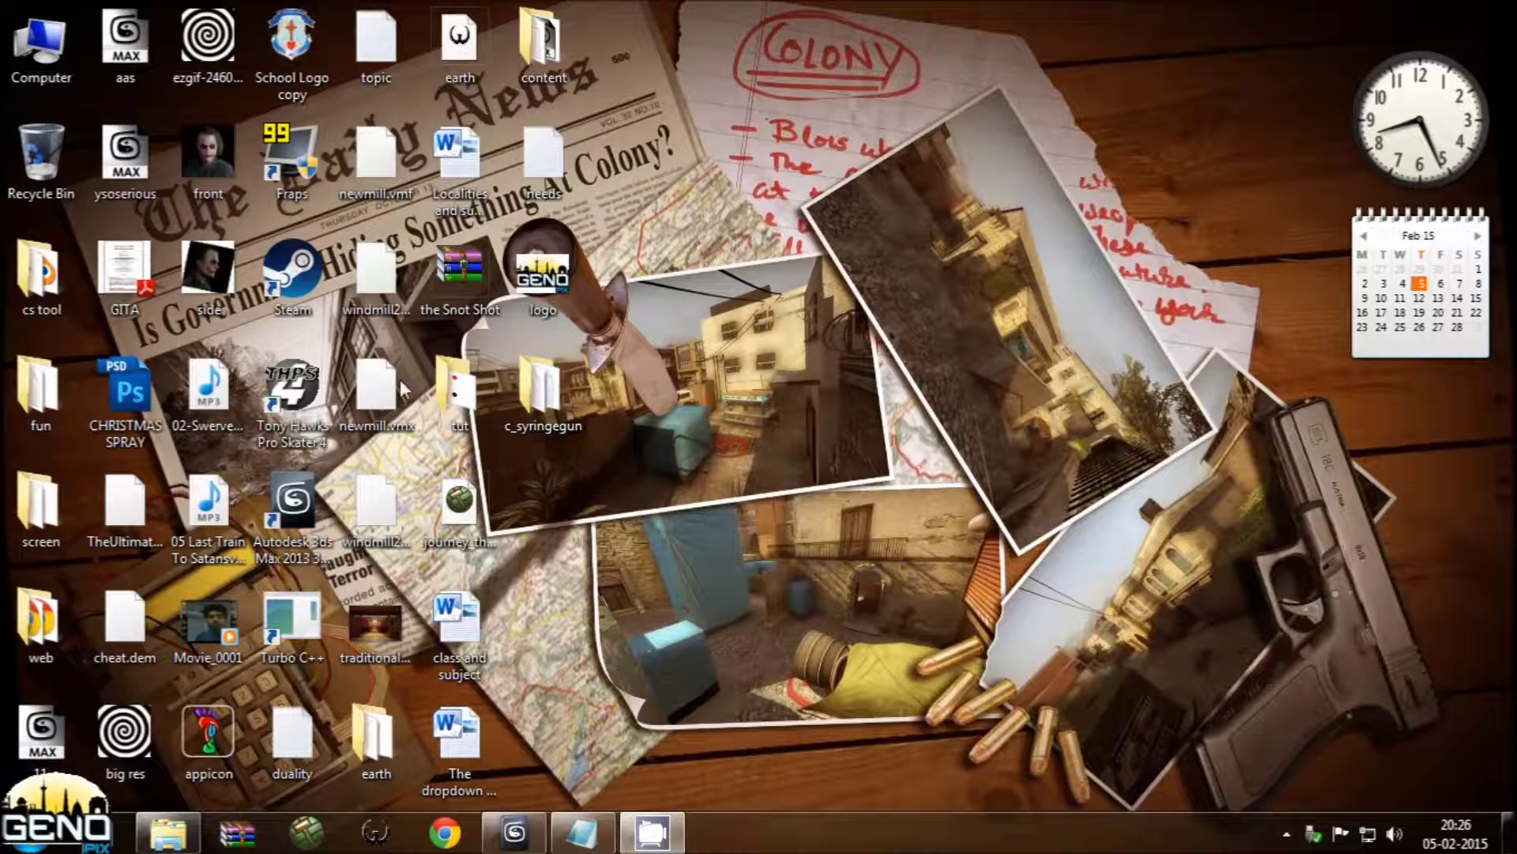
{"action": "double_click", "coordinate": [37, 272]}
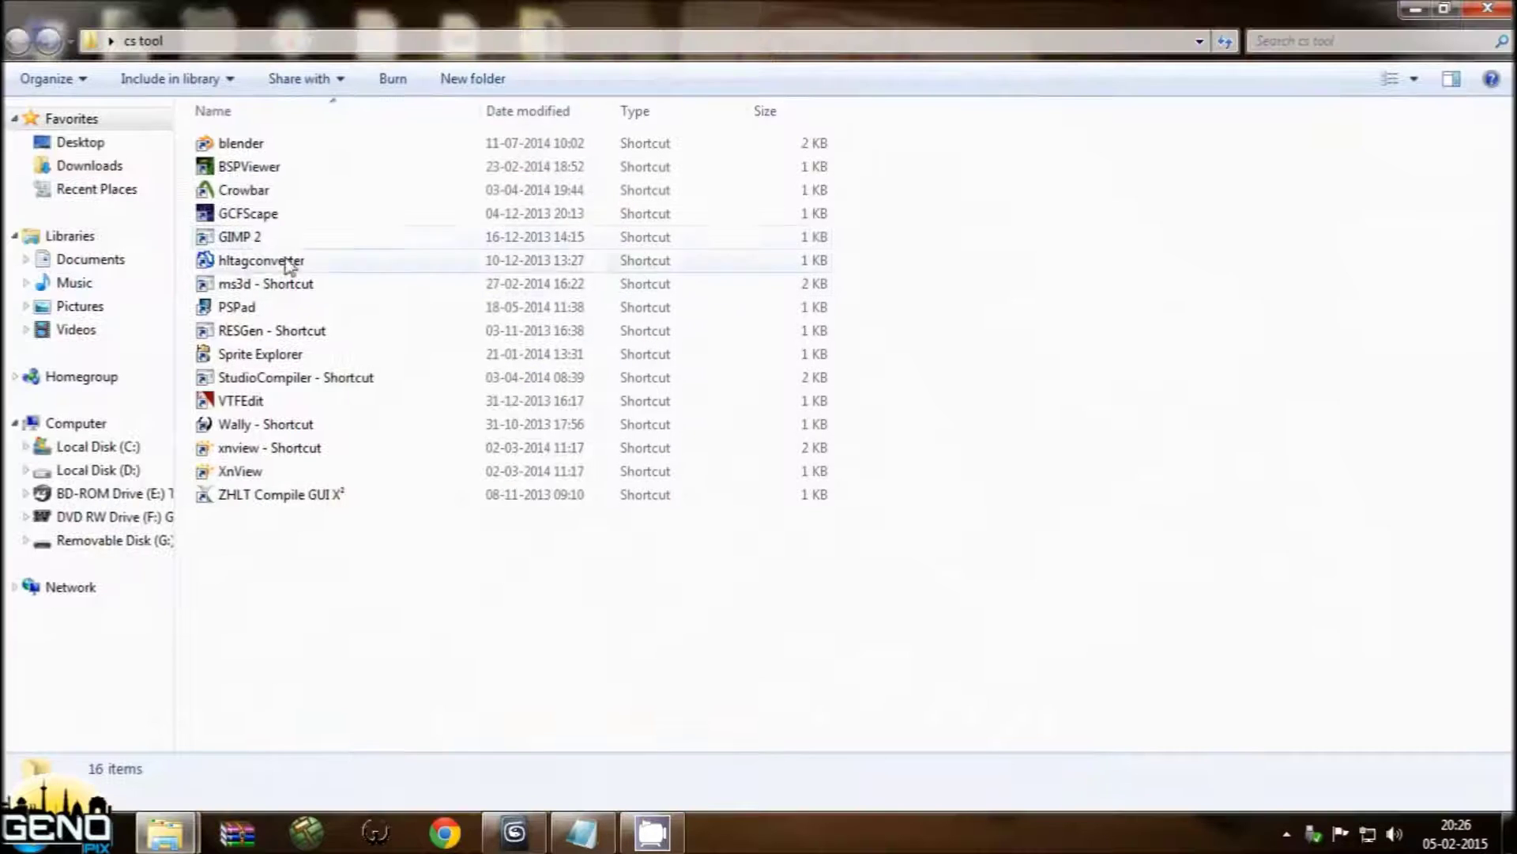
Step: Decompile the Desktop's c_syringegun.mdl in Crowbar, then close Crowbar
{"action": "left_click", "coordinate": [245, 199]}
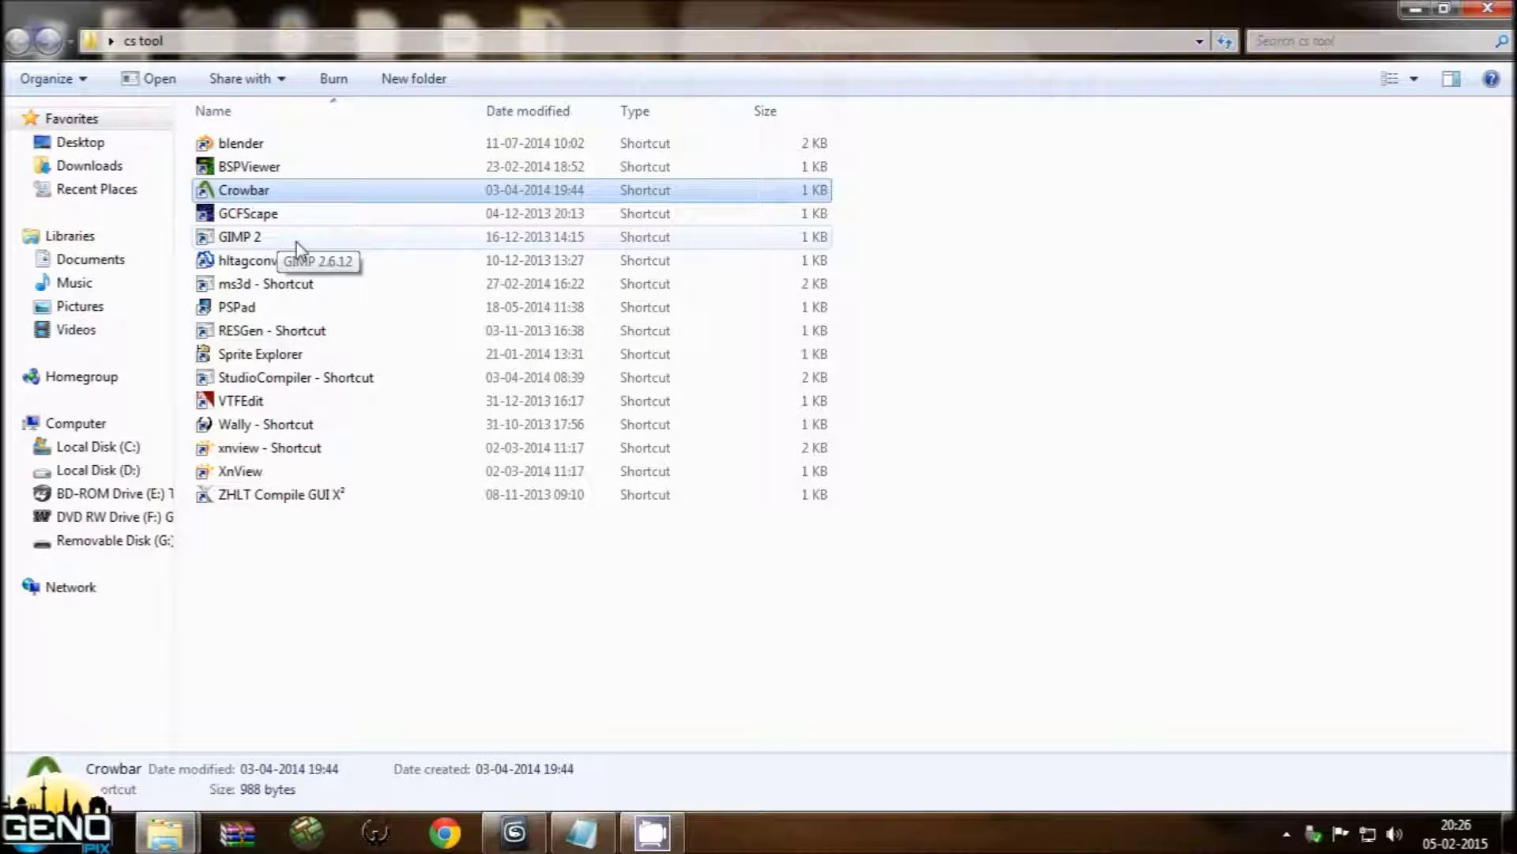
{"action": "key", "text": "Return"}
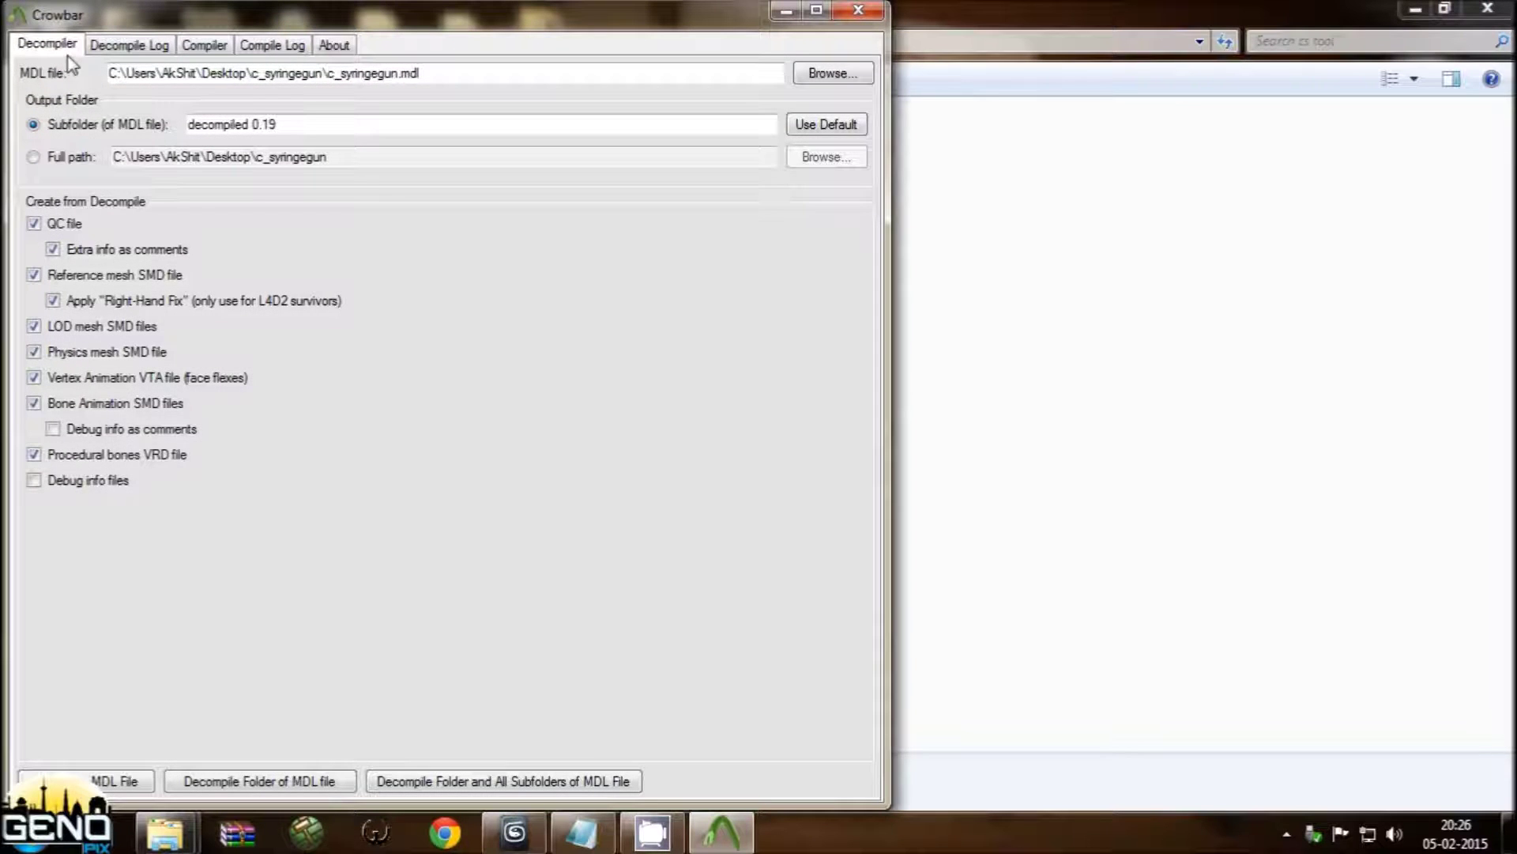
{"action": "left_click", "coordinate": [822, 75]}
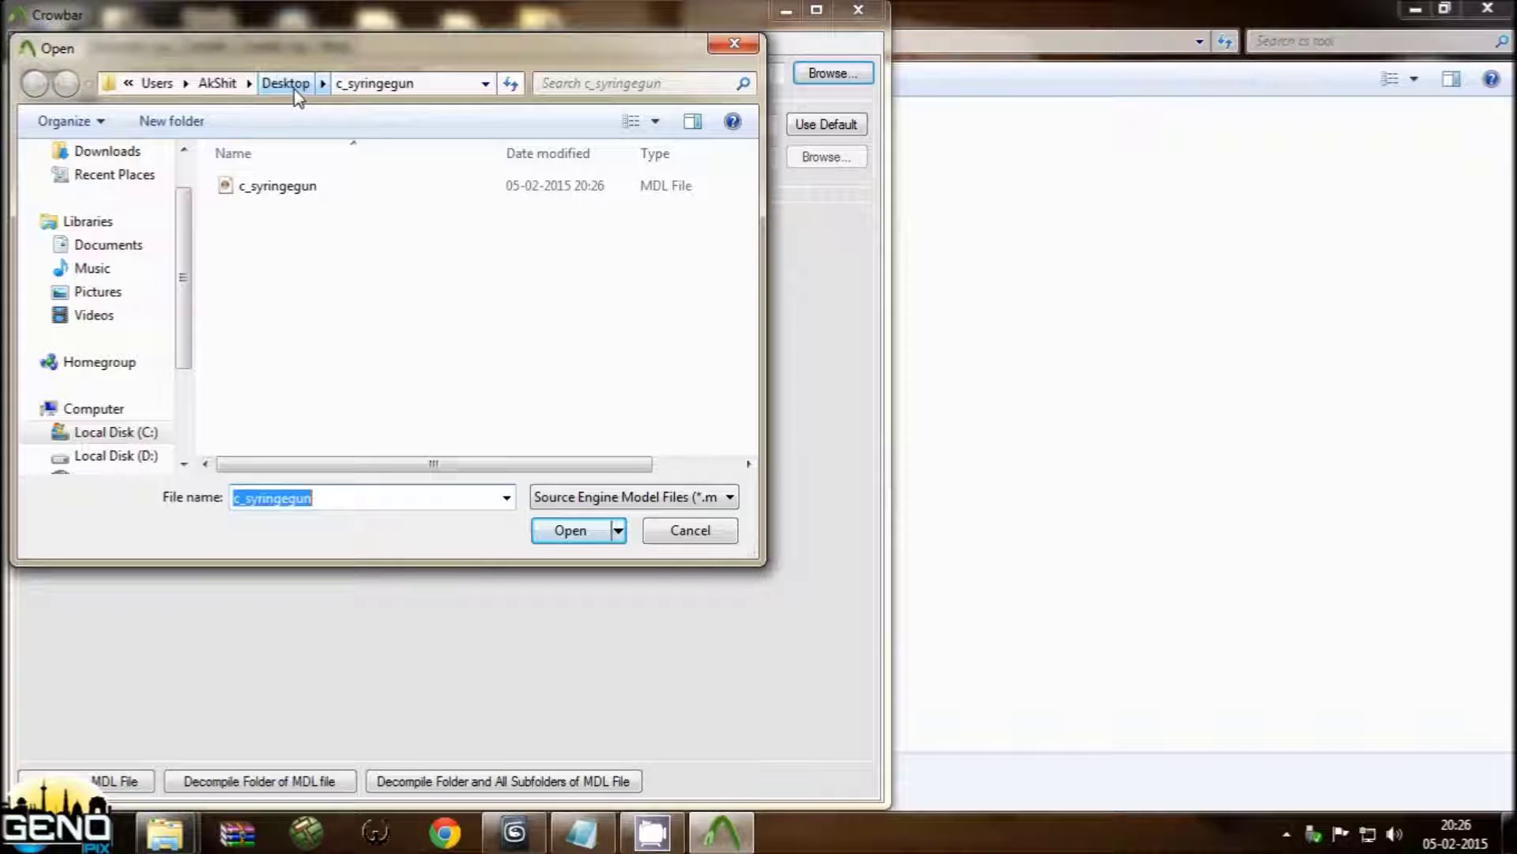
{"action": "left_click", "coordinate": [286, 193]}
{"action": "left_click", "coordinate": [308, 191]}
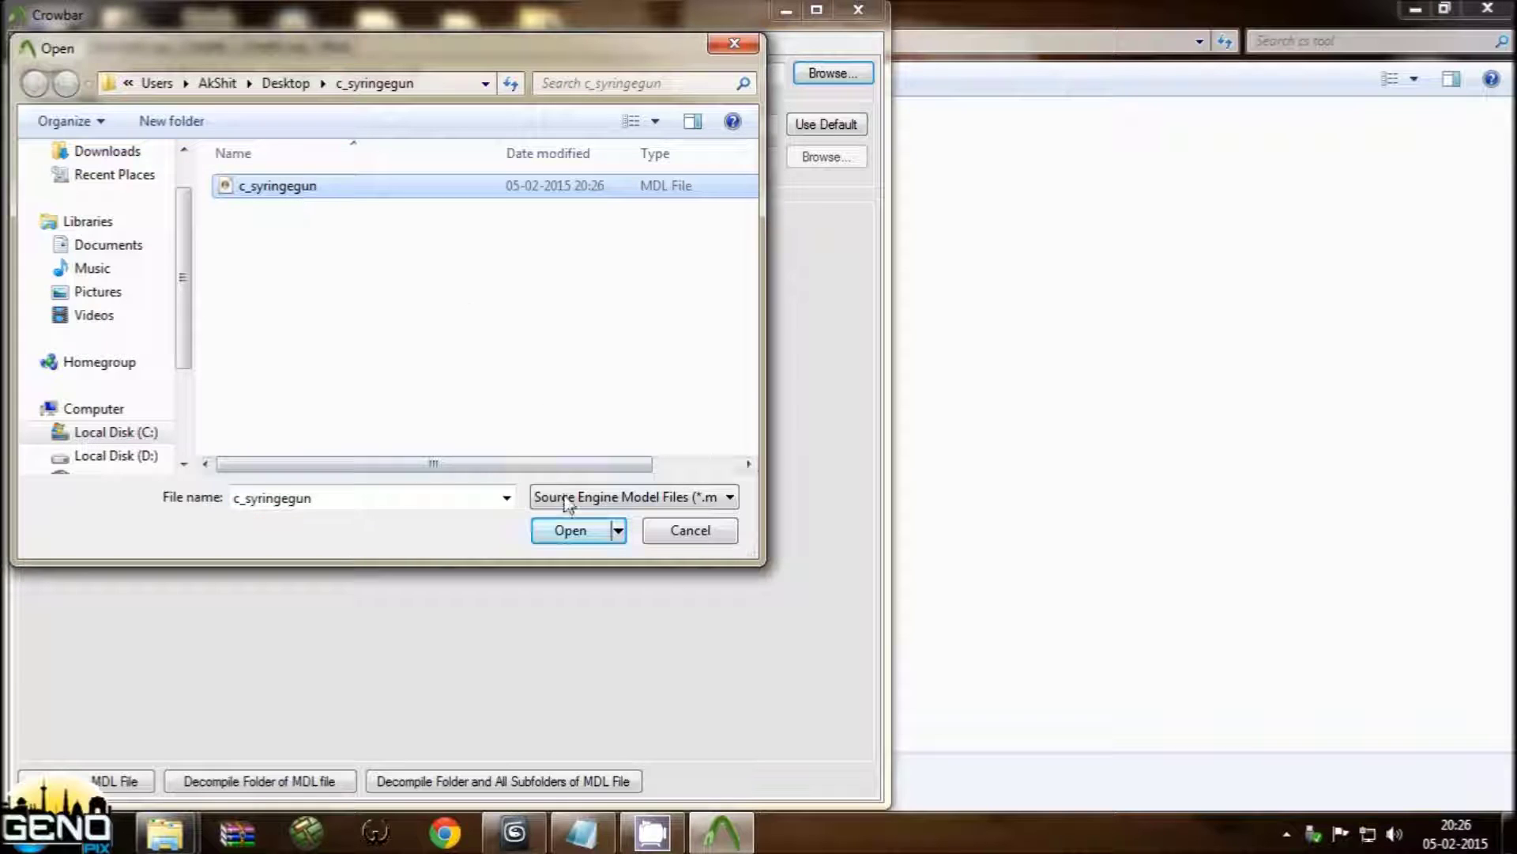
{"action": "left_click", "coordinate": [571, 531]}
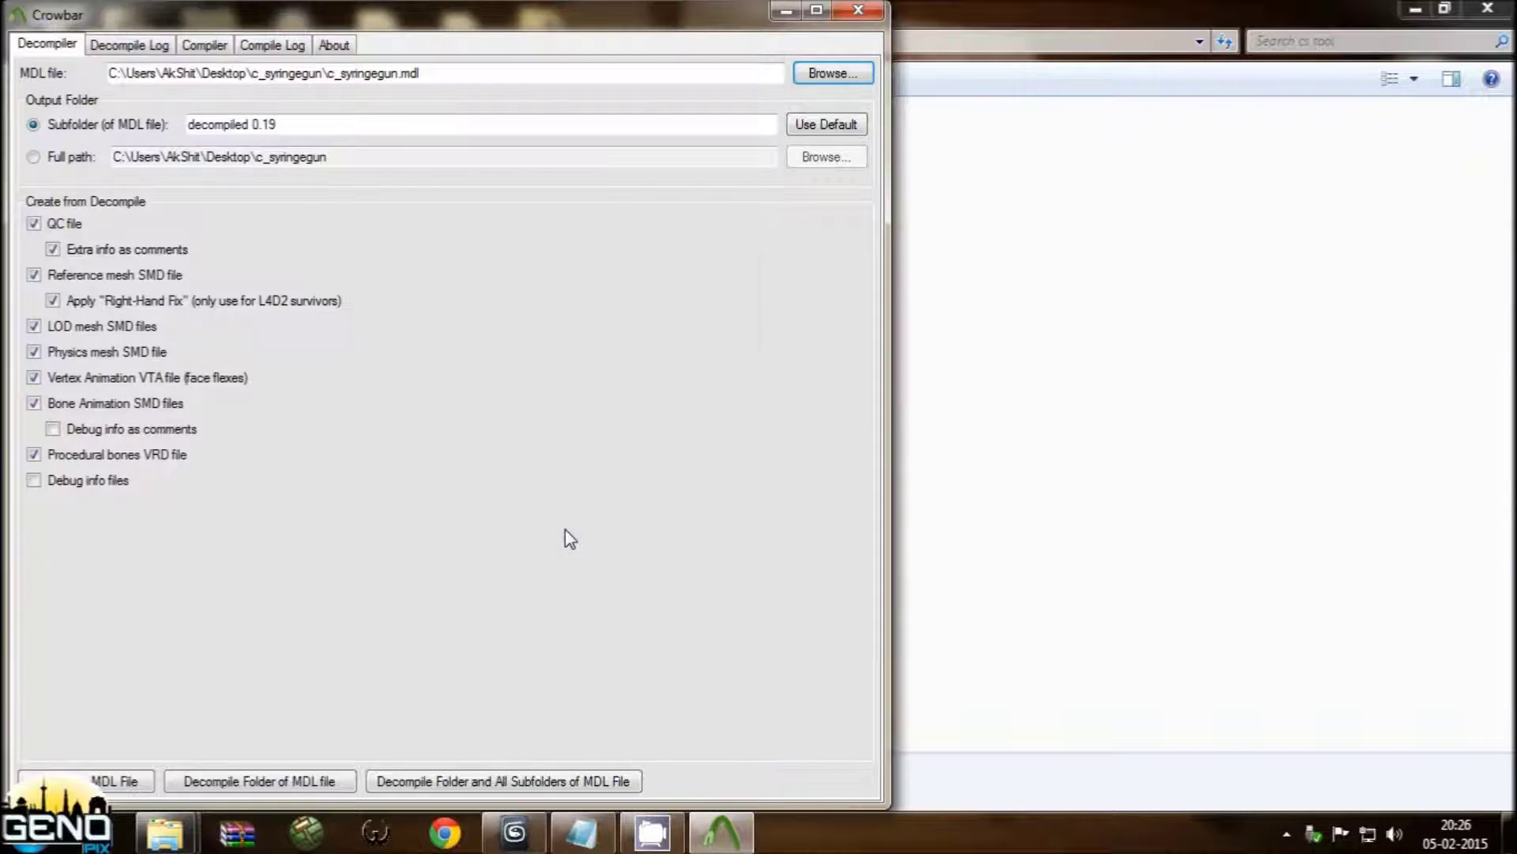
{"action": "left_click", "coordinate": [105, 783]}
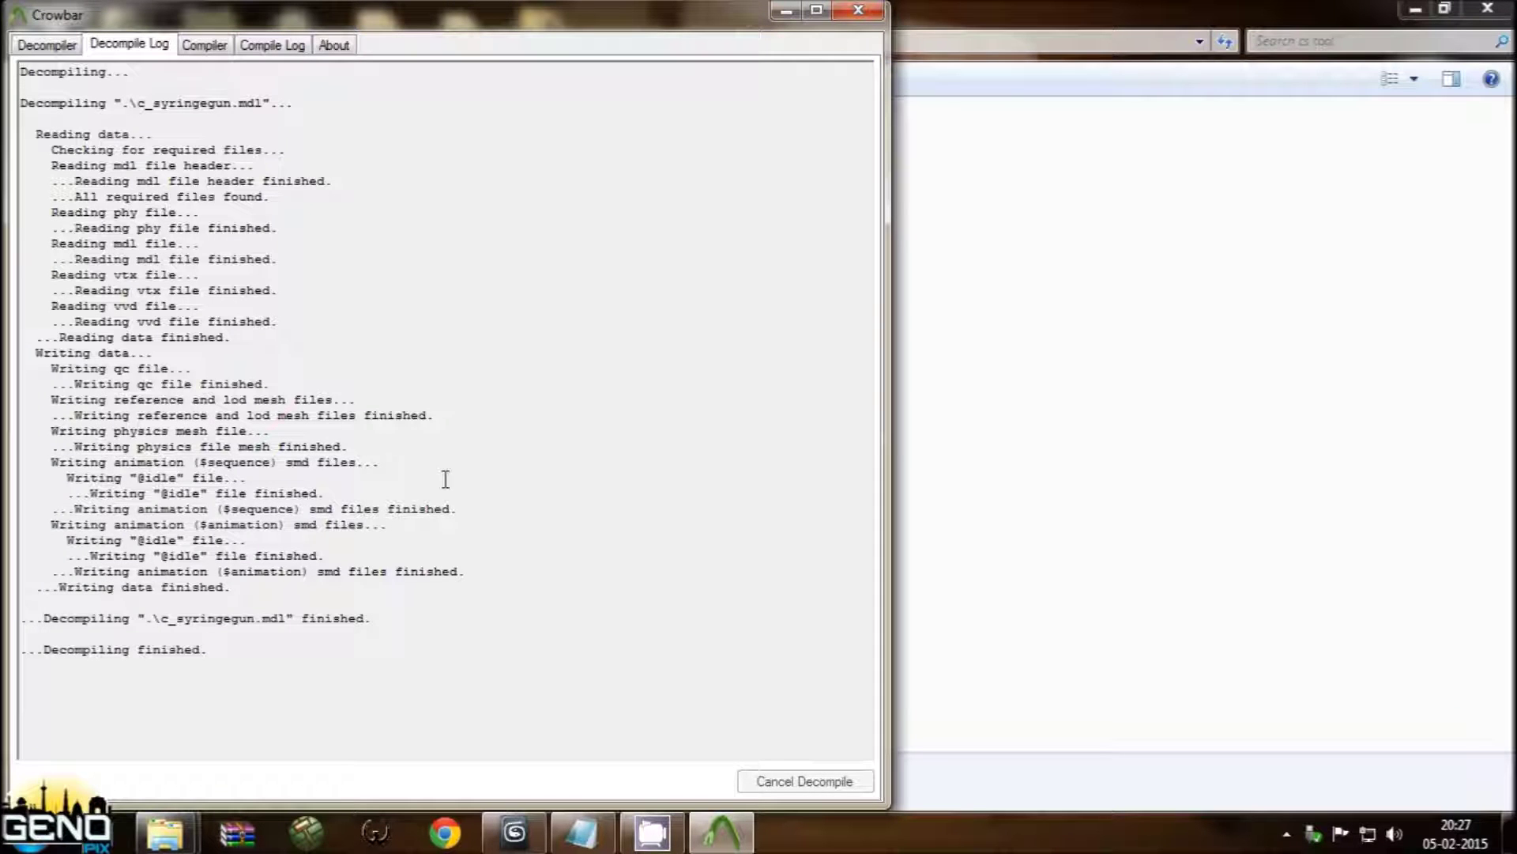
{"action": "left_click", "coordinate": [858, 10]}
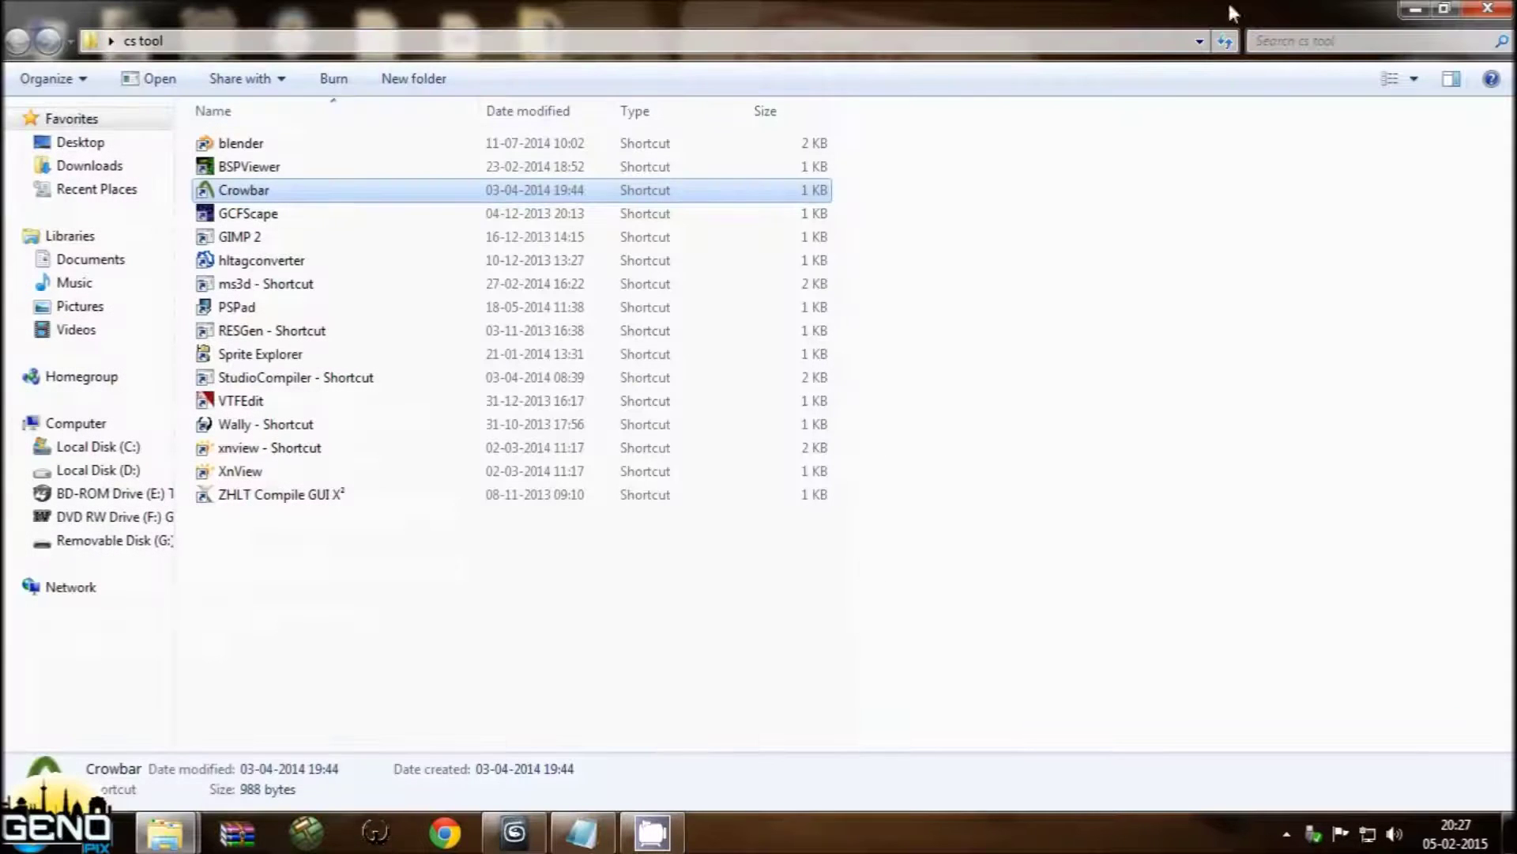
Step: Open the decompiled 0.19 folder inside the desktop c_syringegun folder
{"action": "left_click", "coordinate": [1488, 8]}
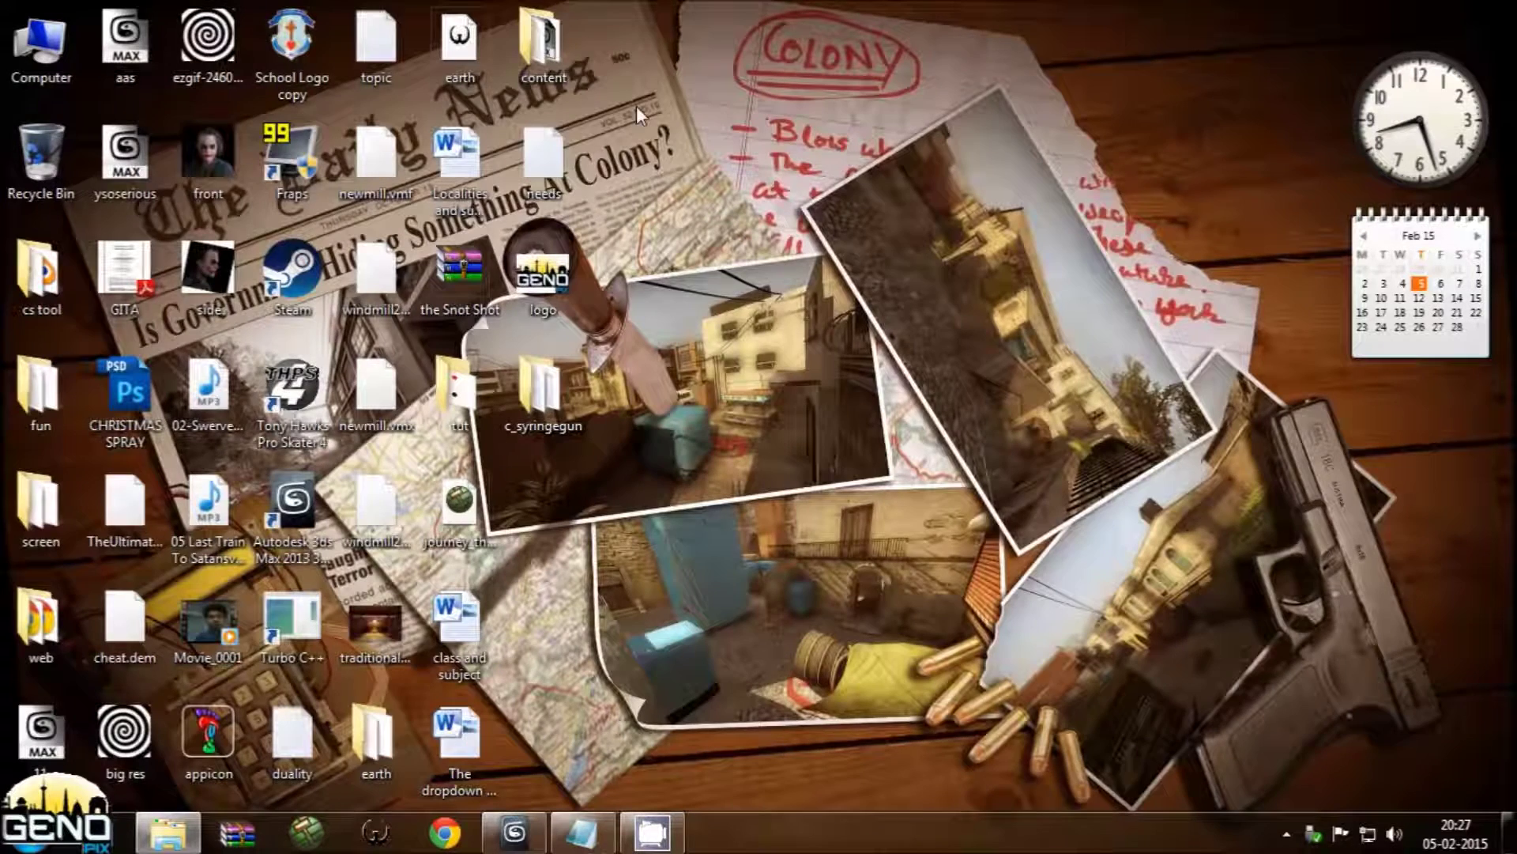
{"action": "left_click", "coordinate": [562, 431]}
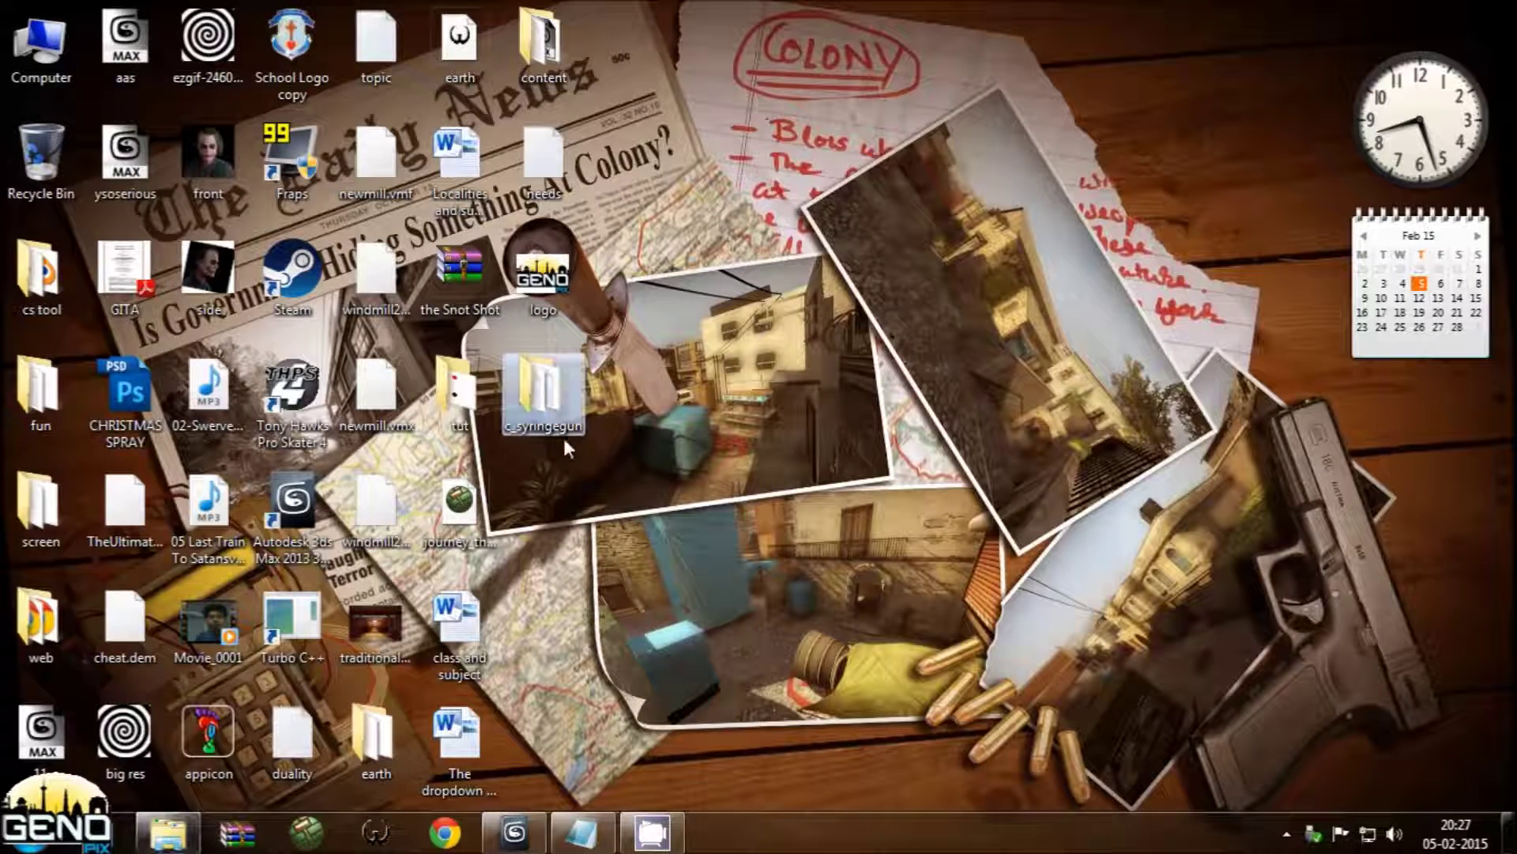
{"action": "double_click", "coordinate": [550, 431]}
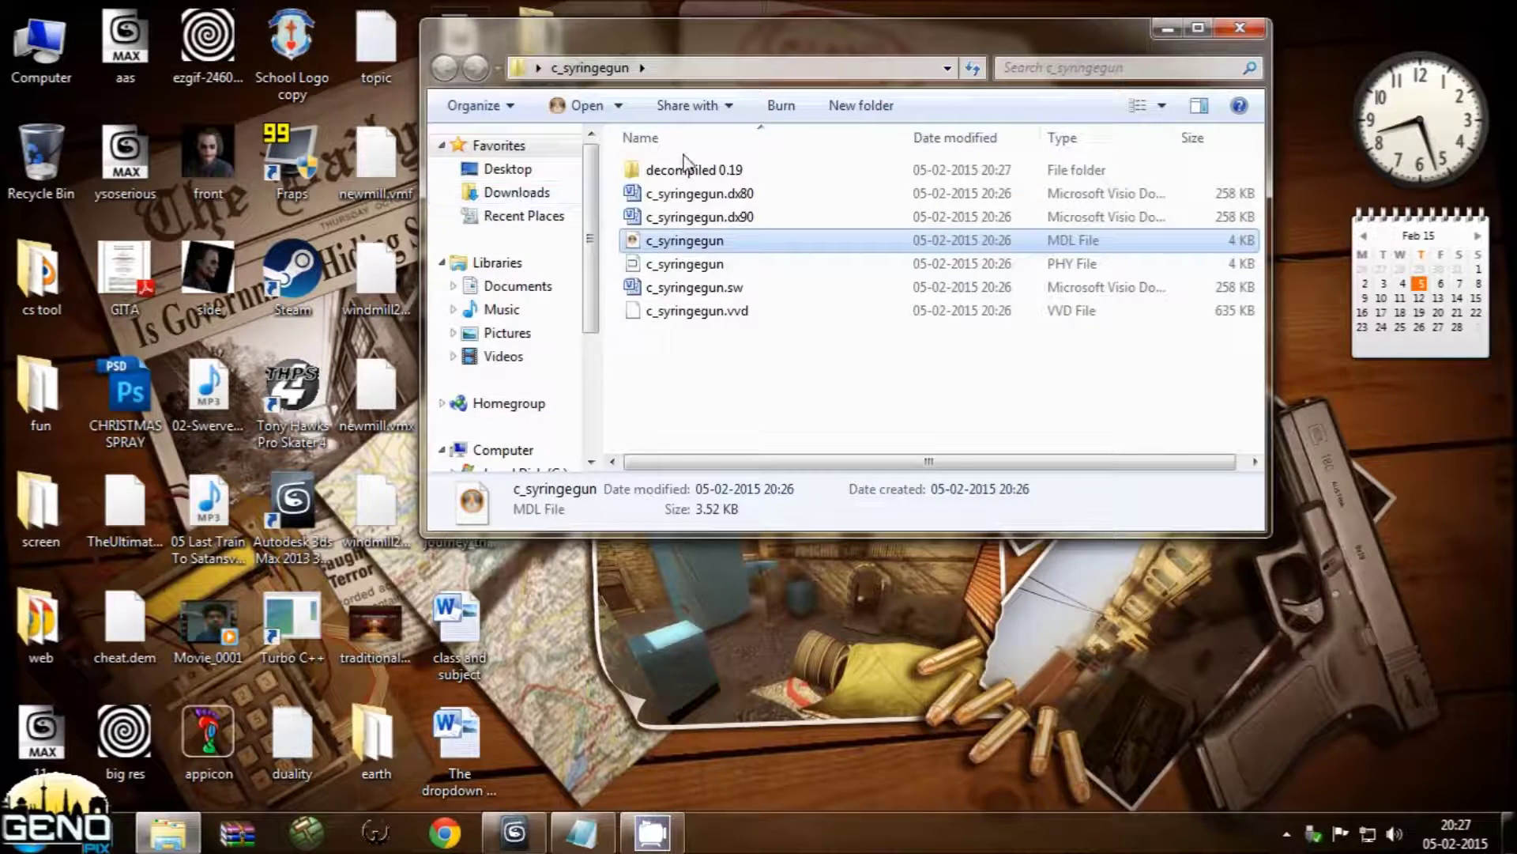
{"action": "left_click", "coordinate": [686, 167]}
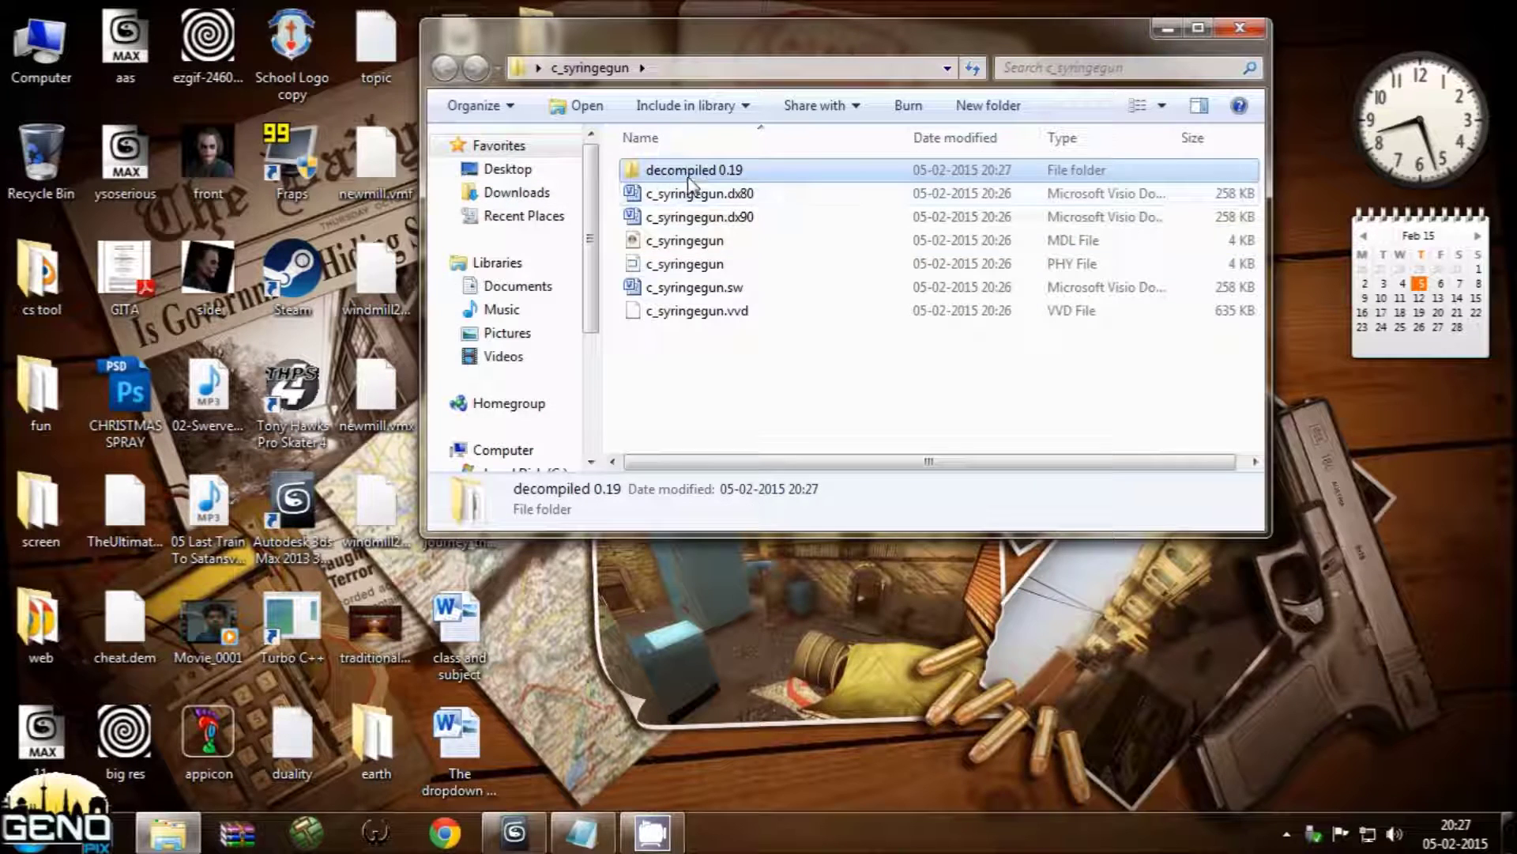
{"action": "double_click", "coordinate": [690, 174]}
Step: Confirm the QC and SMD files, pick c_syringegun_reference.smd, then close Explorer for 3ds Max
{"action": "left_click_drag", "start_coordinate": [715, 420], "coordinate": [699, 218]}
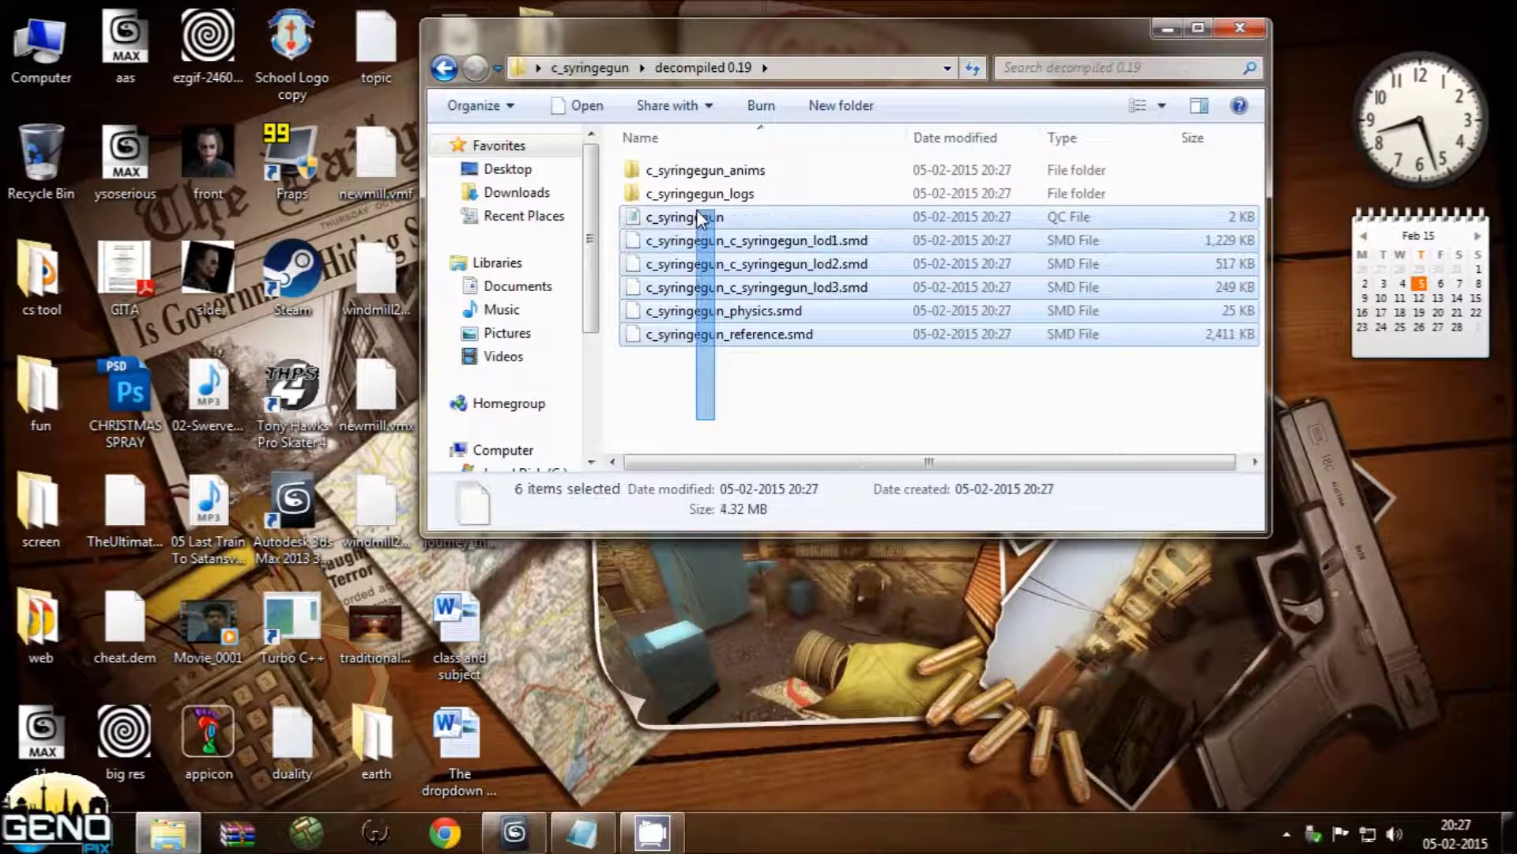
{"action": "left_click", "coordinate": [722, 362]}
{"action": "left_click", "coordinate": [684, 336]}
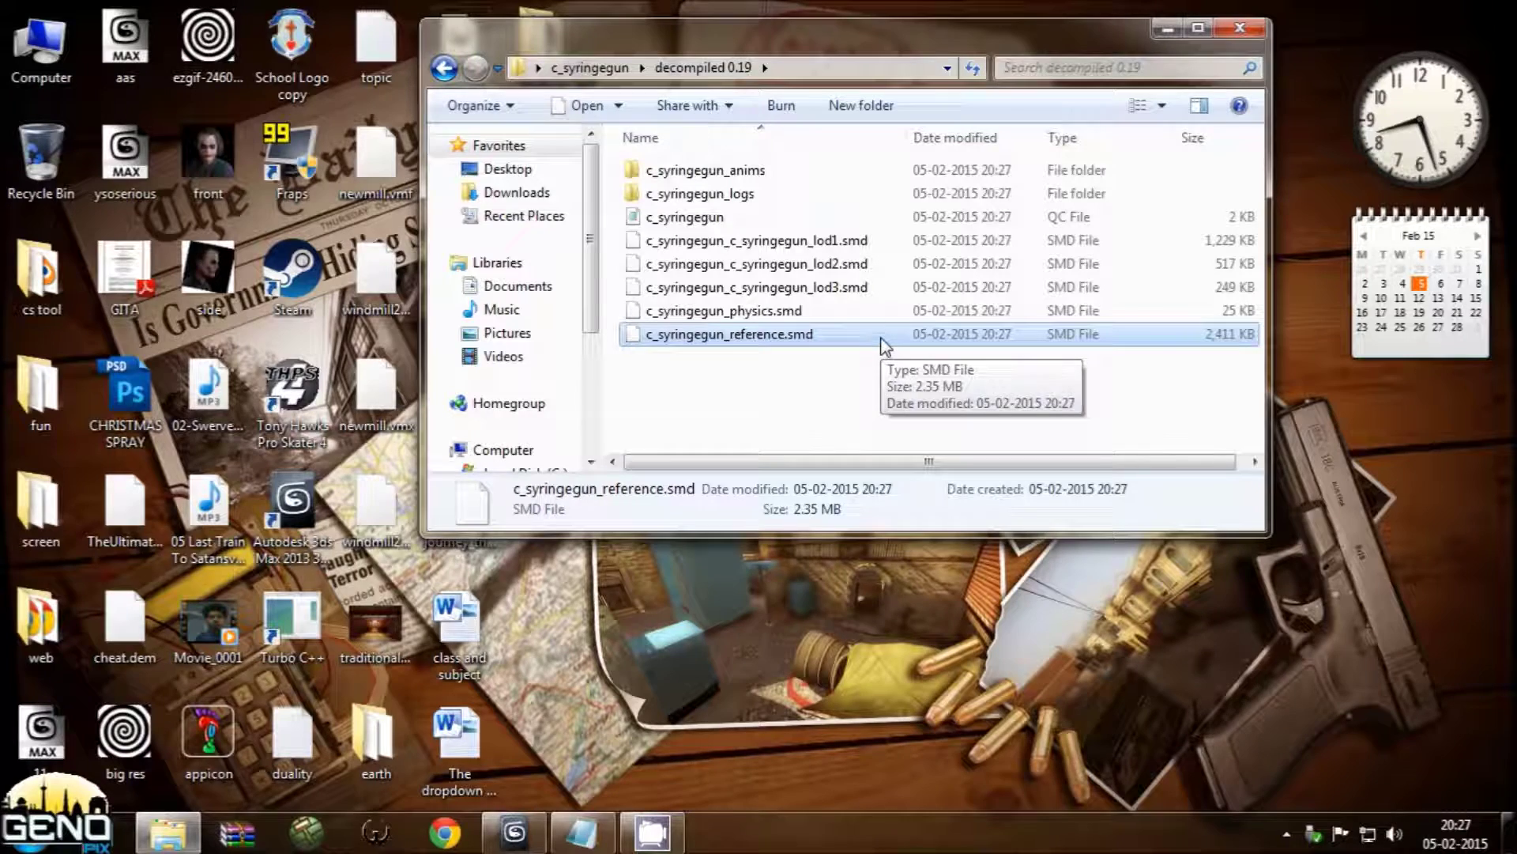
{"action": "left_click", "coordinate": [1240, 28]}
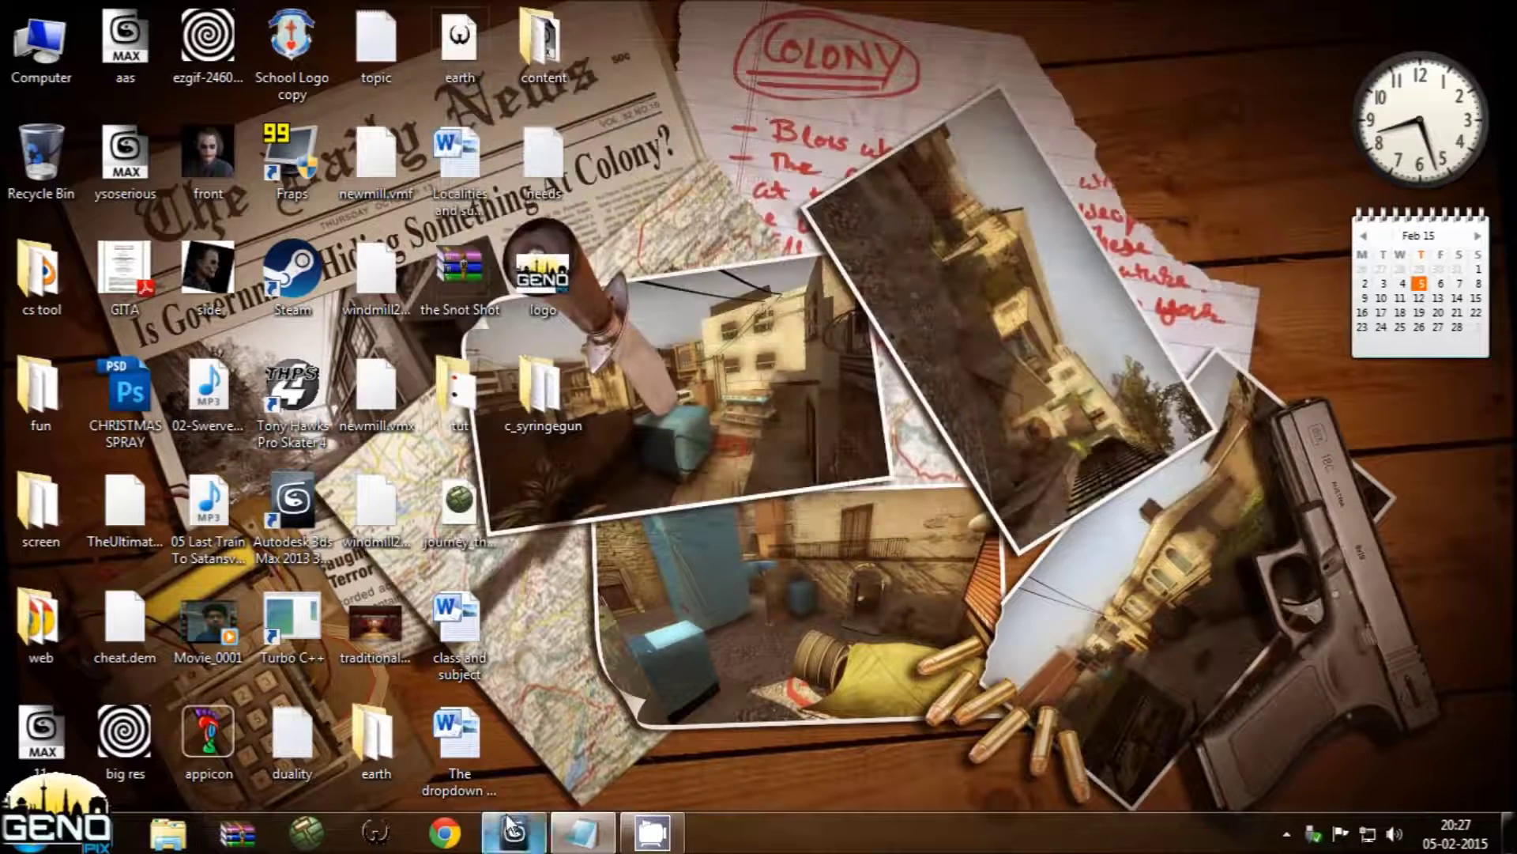
{"action": "left_click", "coordinate": [510, 828]}
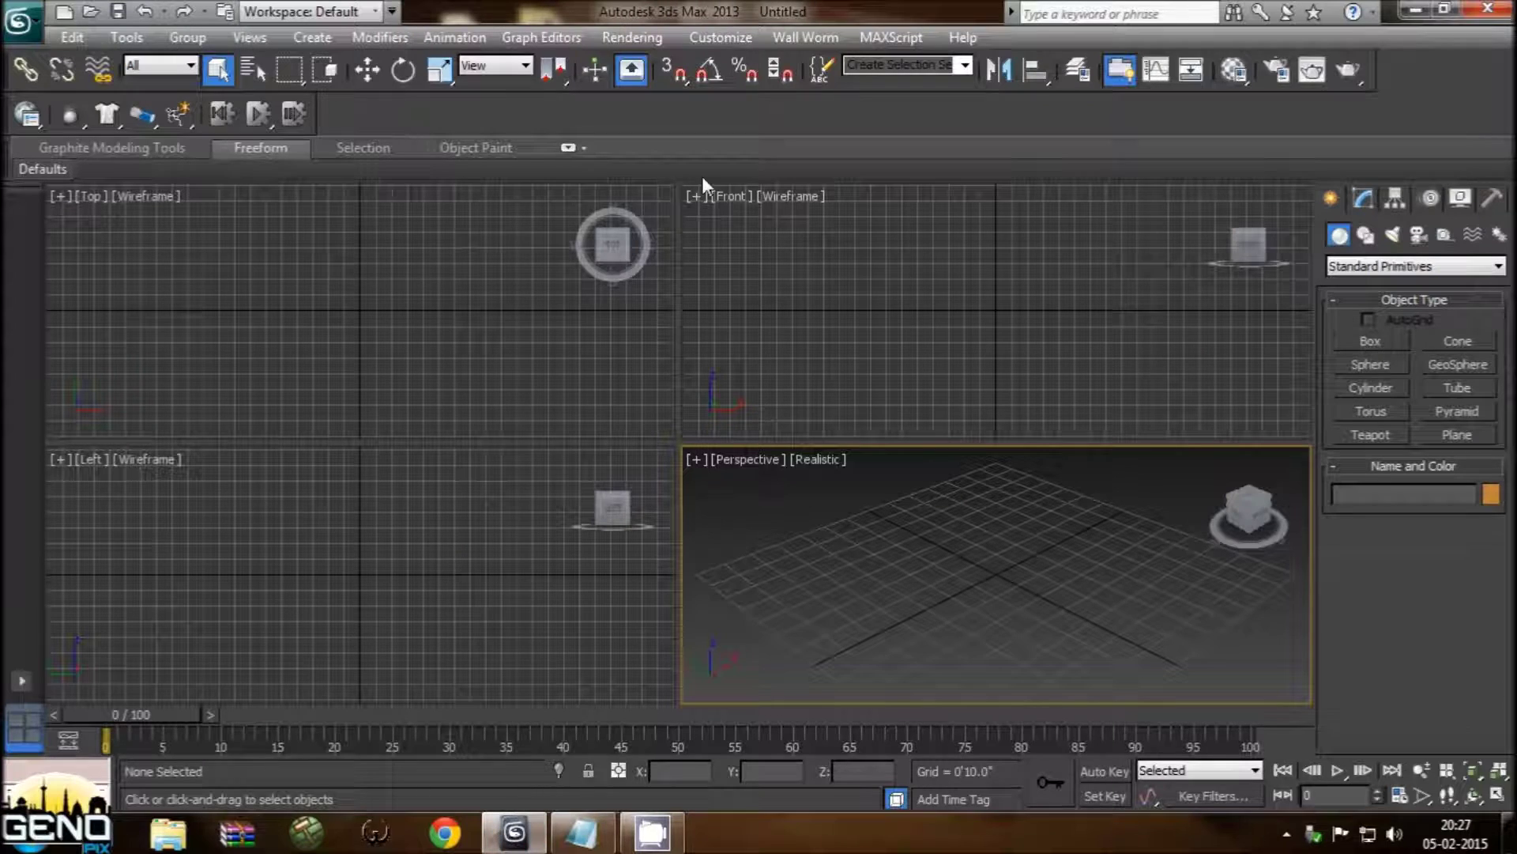
Step: Set the Wall Worm SMD and QC Importer to Weld Vertices, disabling root nullify, bone removal, material search and the WWMT helper
{"action": "left_click", "coordinate": [813, 41]}
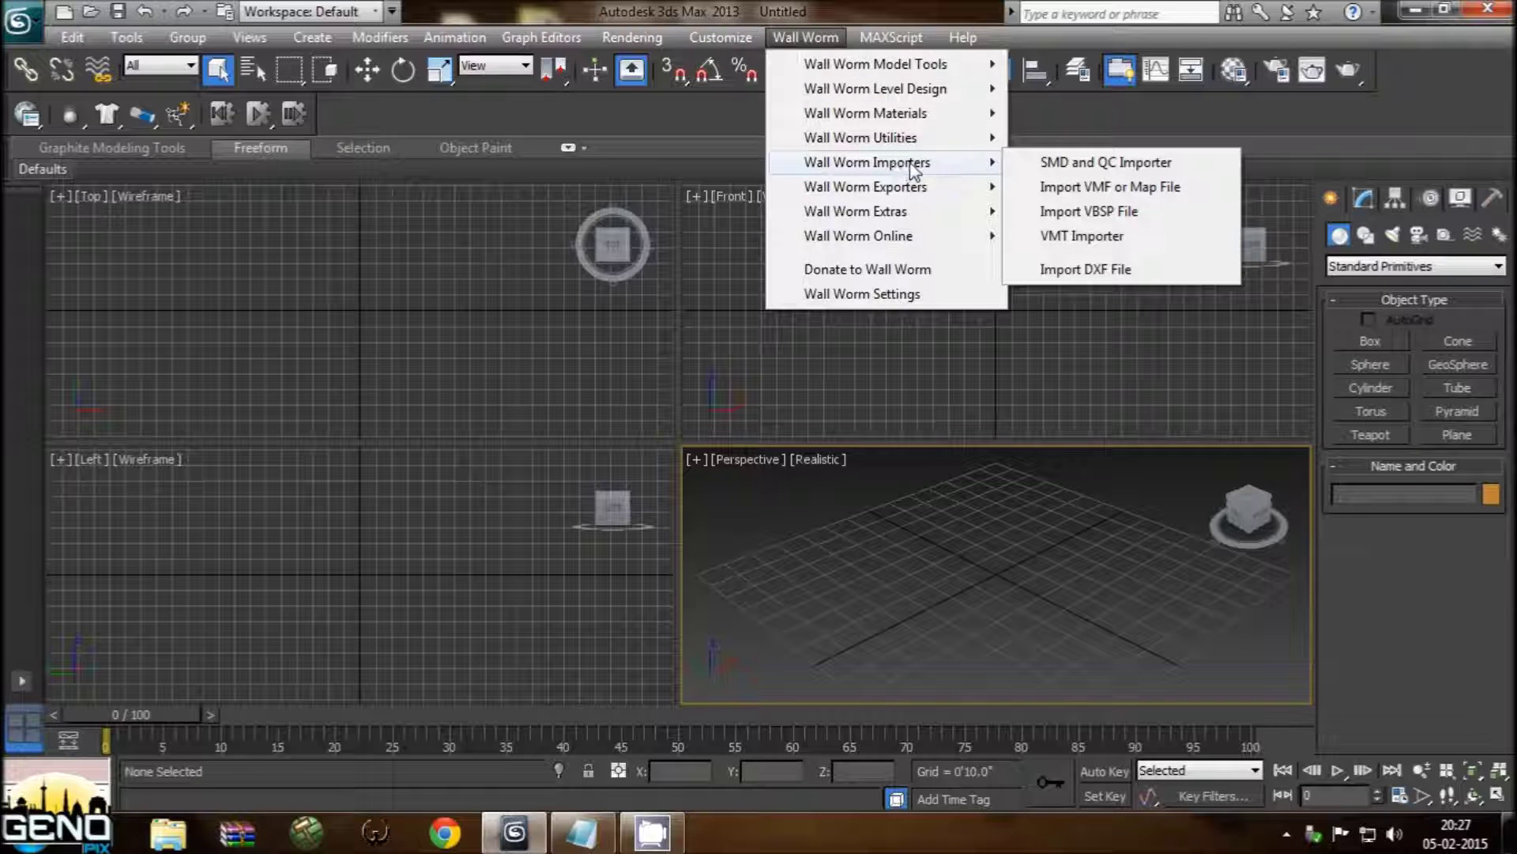
{"action": "mouse_move", "coordinate": [866, 163]}
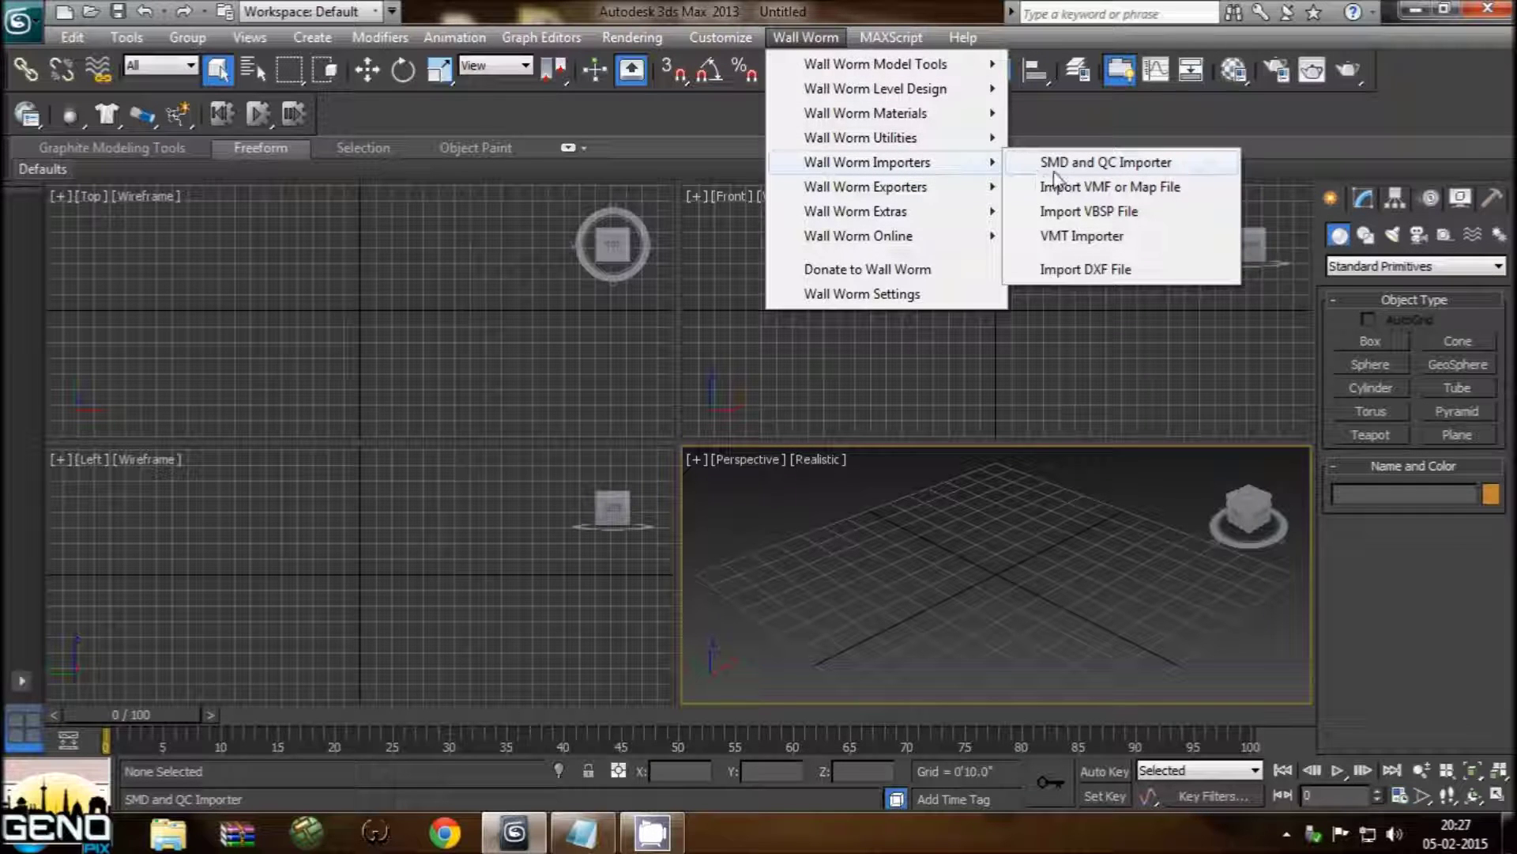
{"action": "left_click", "coordinate": [1088, 166]}
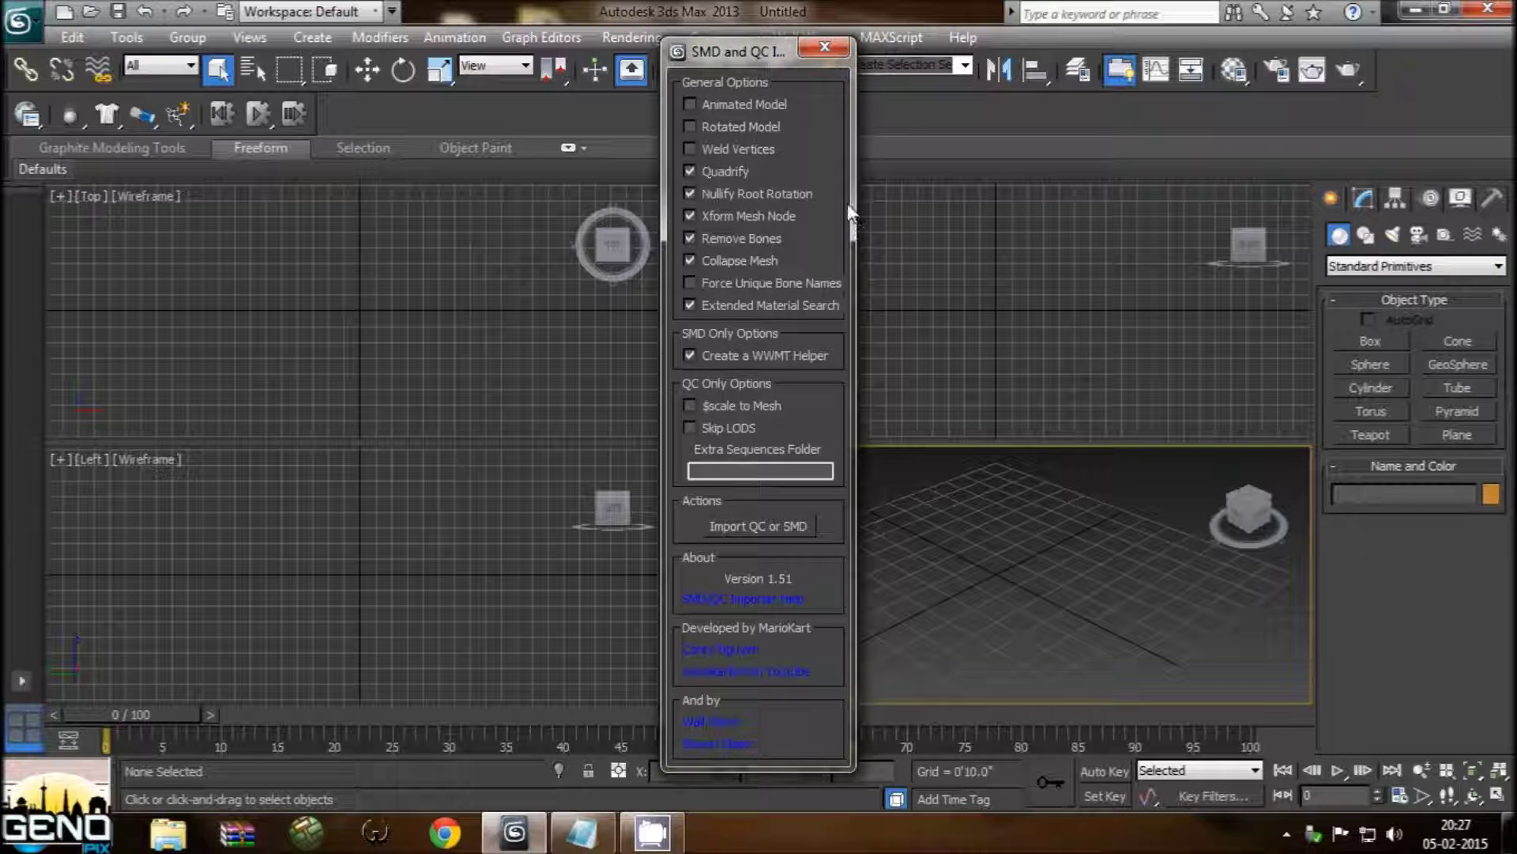
{"action": "left_click", "coordinate": [721, 150]}
{"action": "mouse_move", "coordinate": [757, 193]}
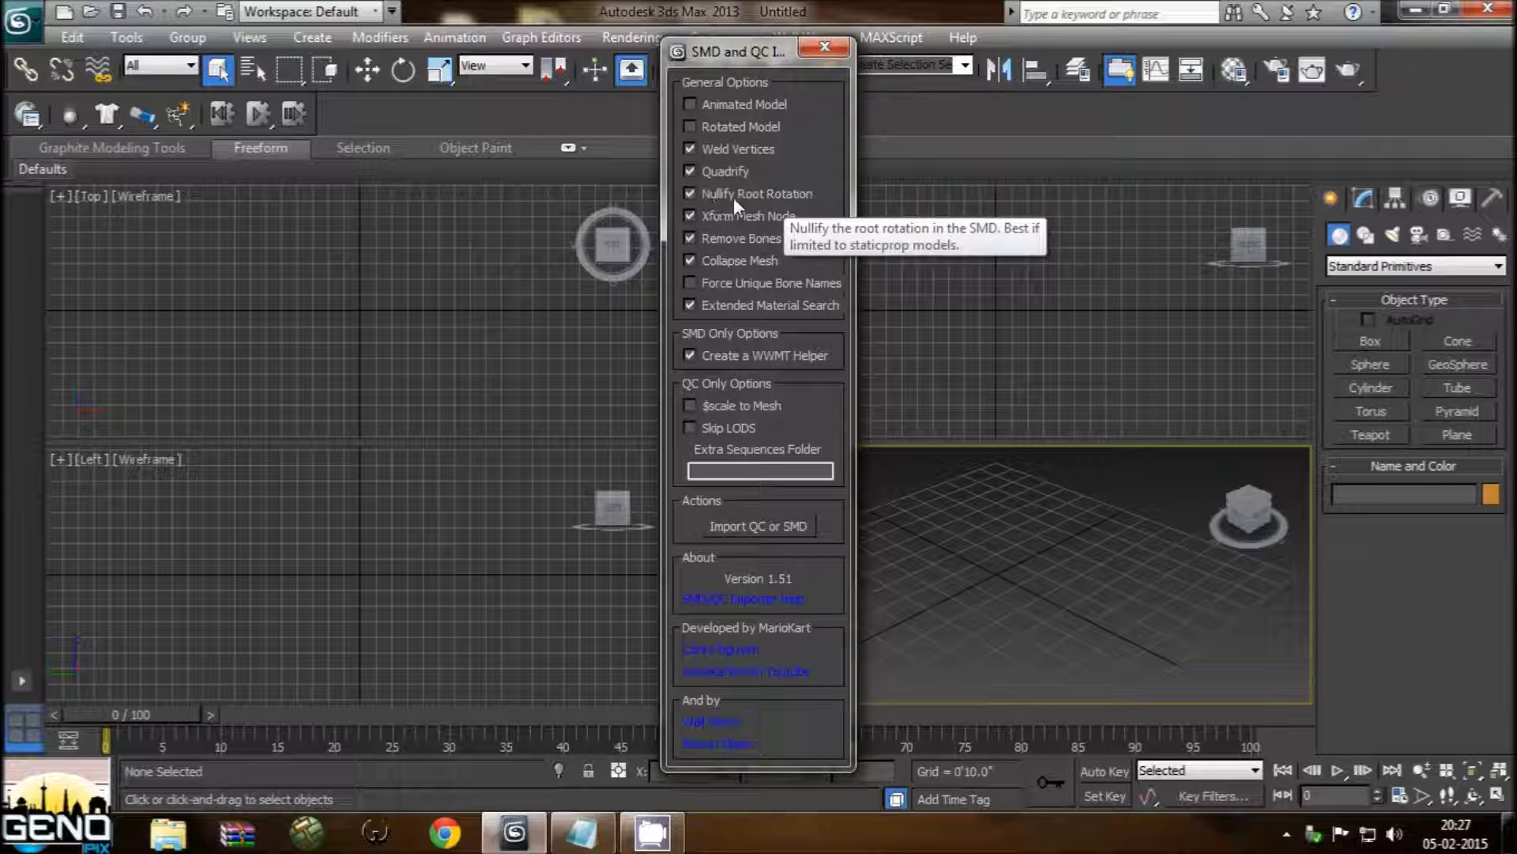
{"action": "left_click", "coordinate": [763, 197]}
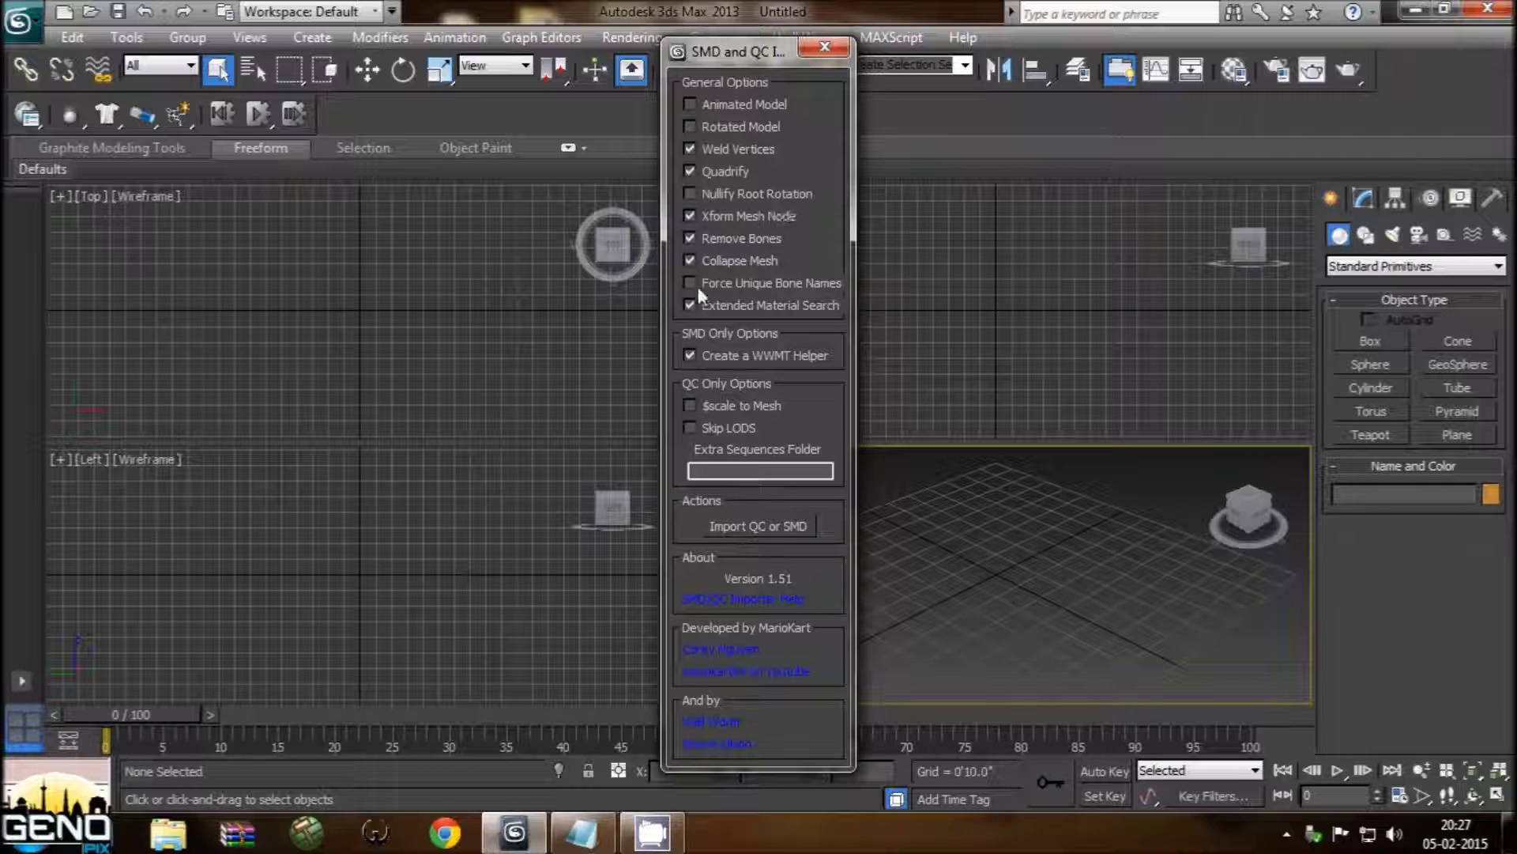
{"action": "left_click", "coordinate": [719, 239]}
{"action": "left_click", "coordinate": [771, 311]}
{"action": "left_click", "coordinate": [797, 356]}
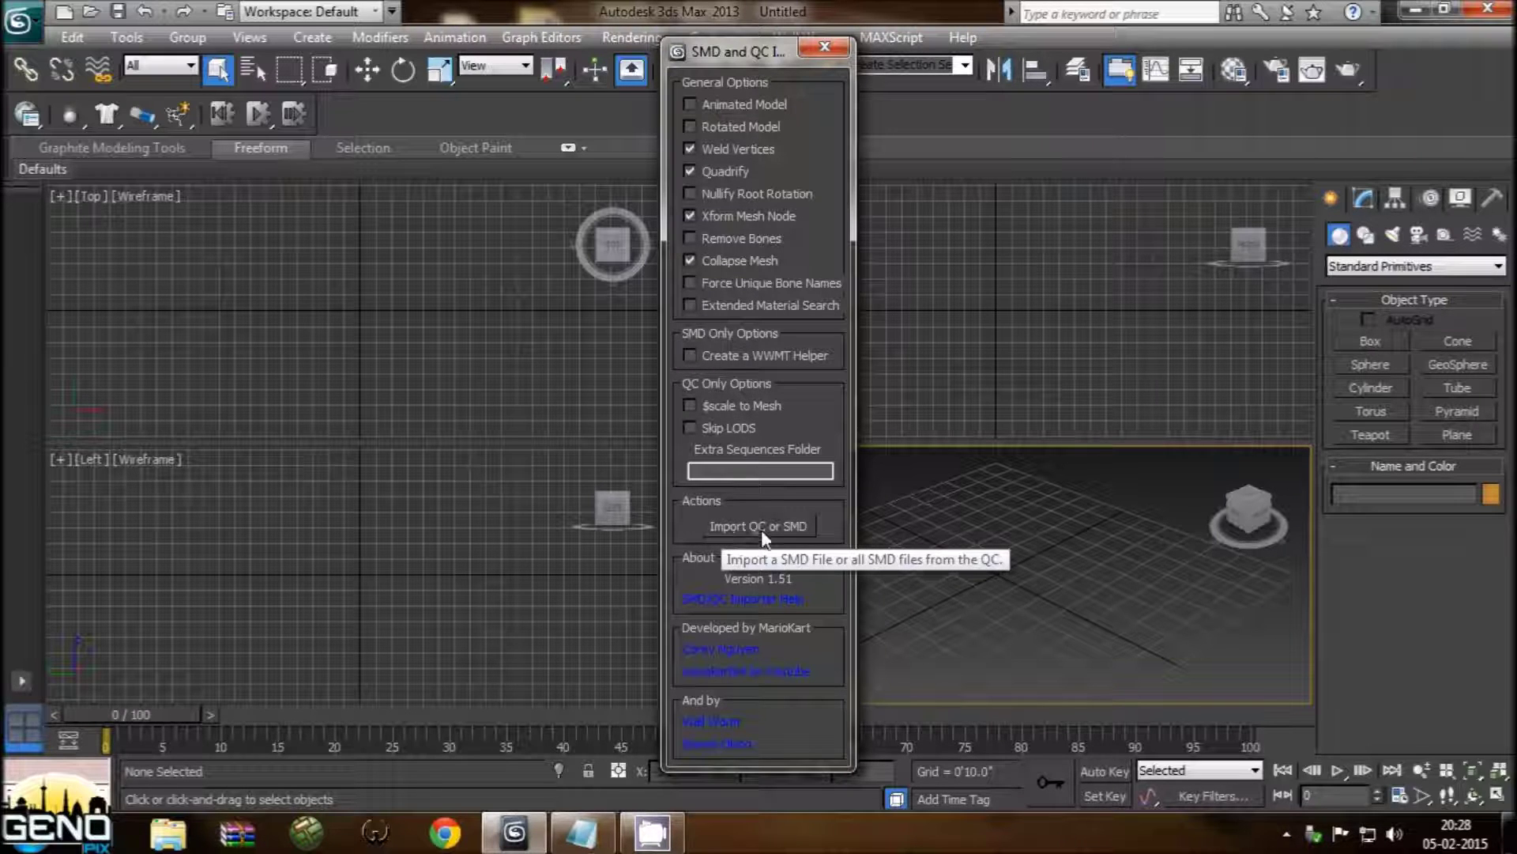
{"action": "left_click", "coordinate": [761, 528]}
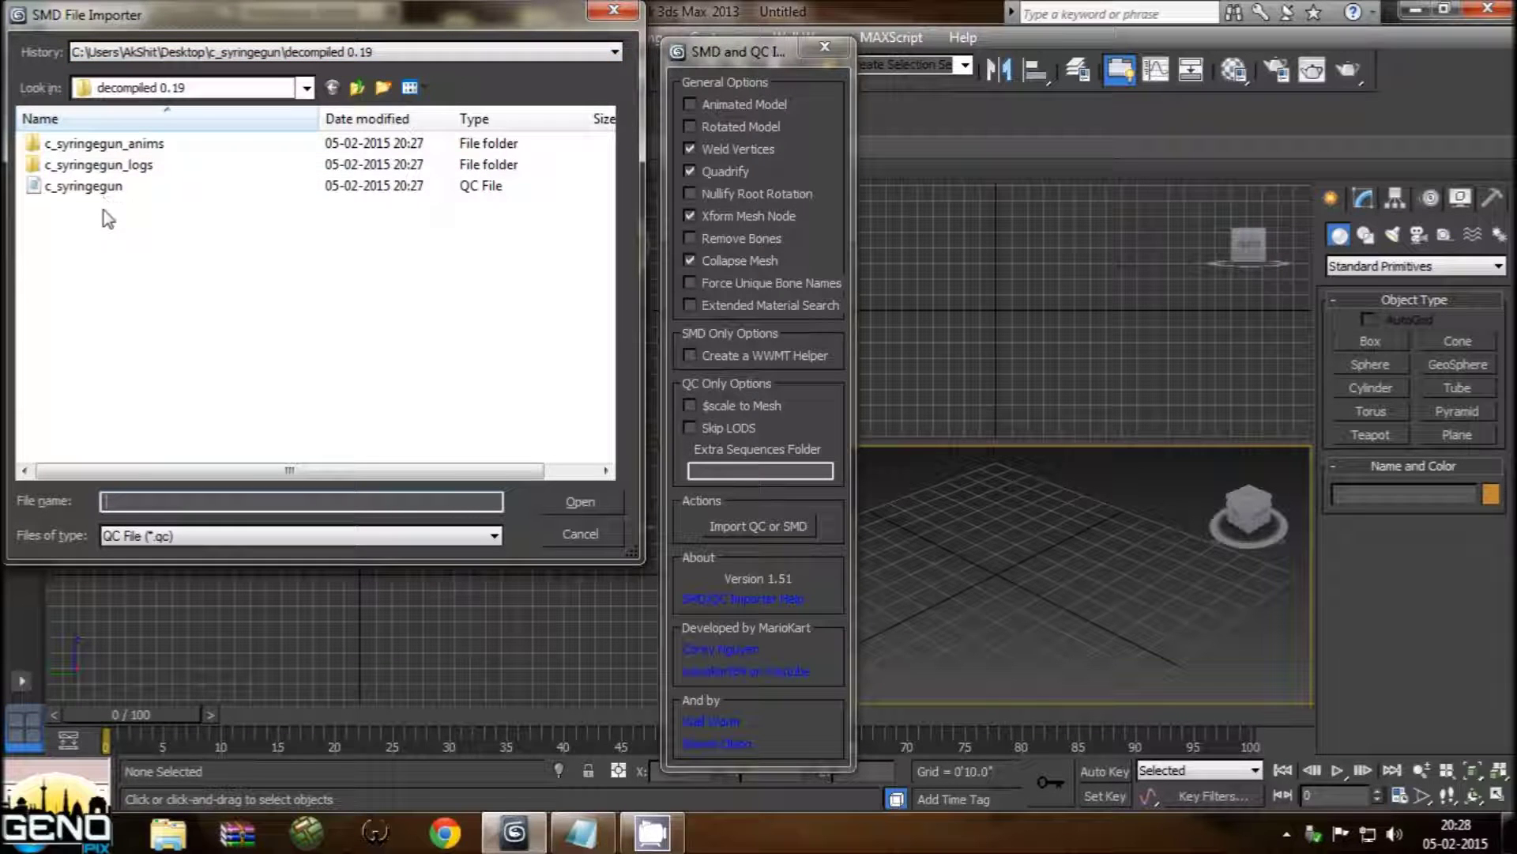
Step: Import c_syringegun_reference.smd using the Studio Model Data (*.smd) file type
{"action": "left_click", "coordinate": [229, 536]}
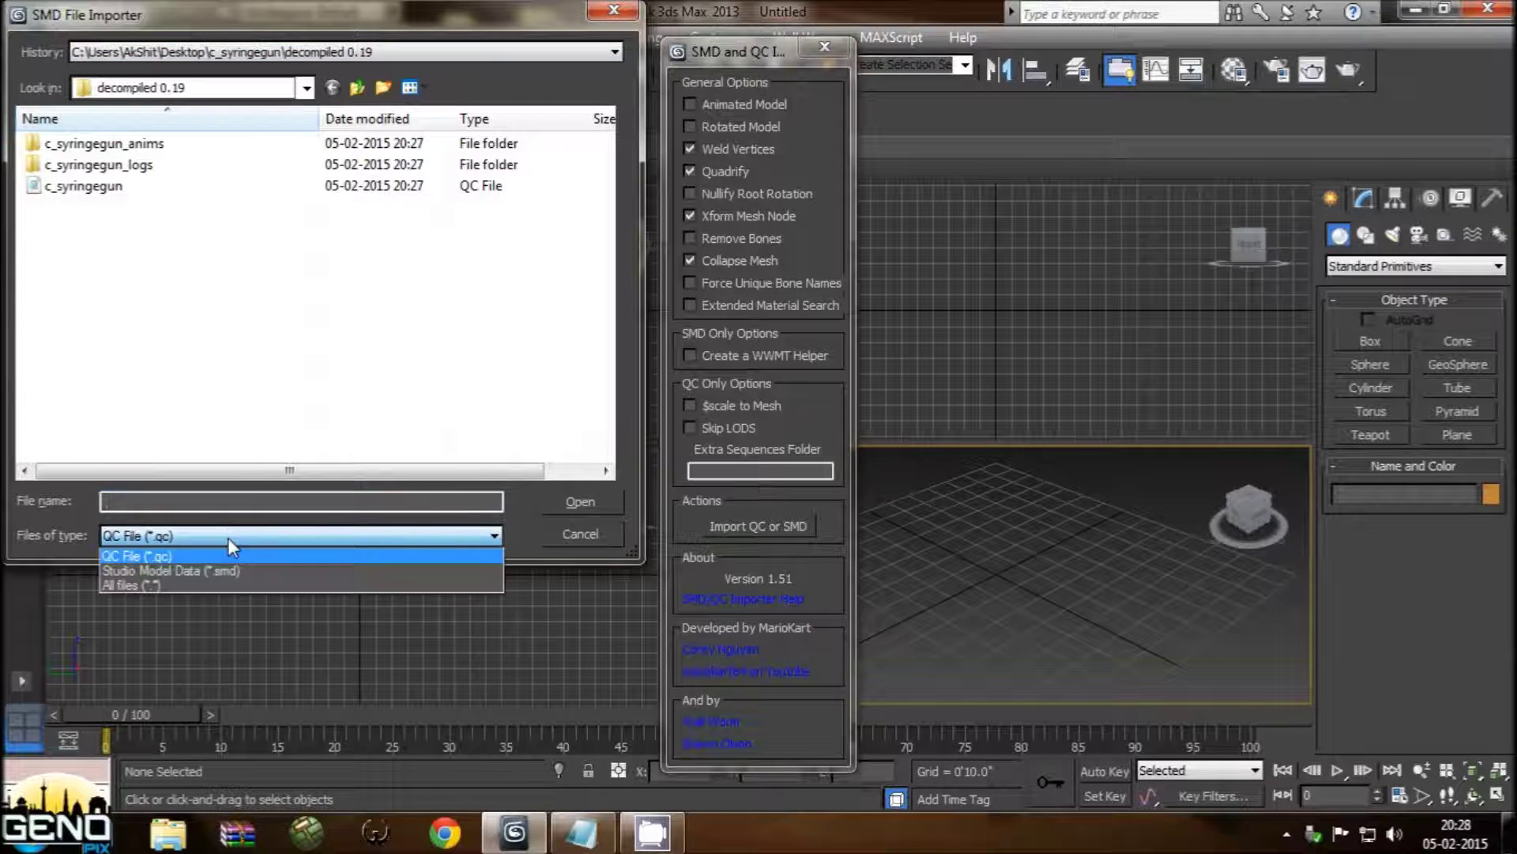
{"action": "left_click", "coordinate": [195, 567]}
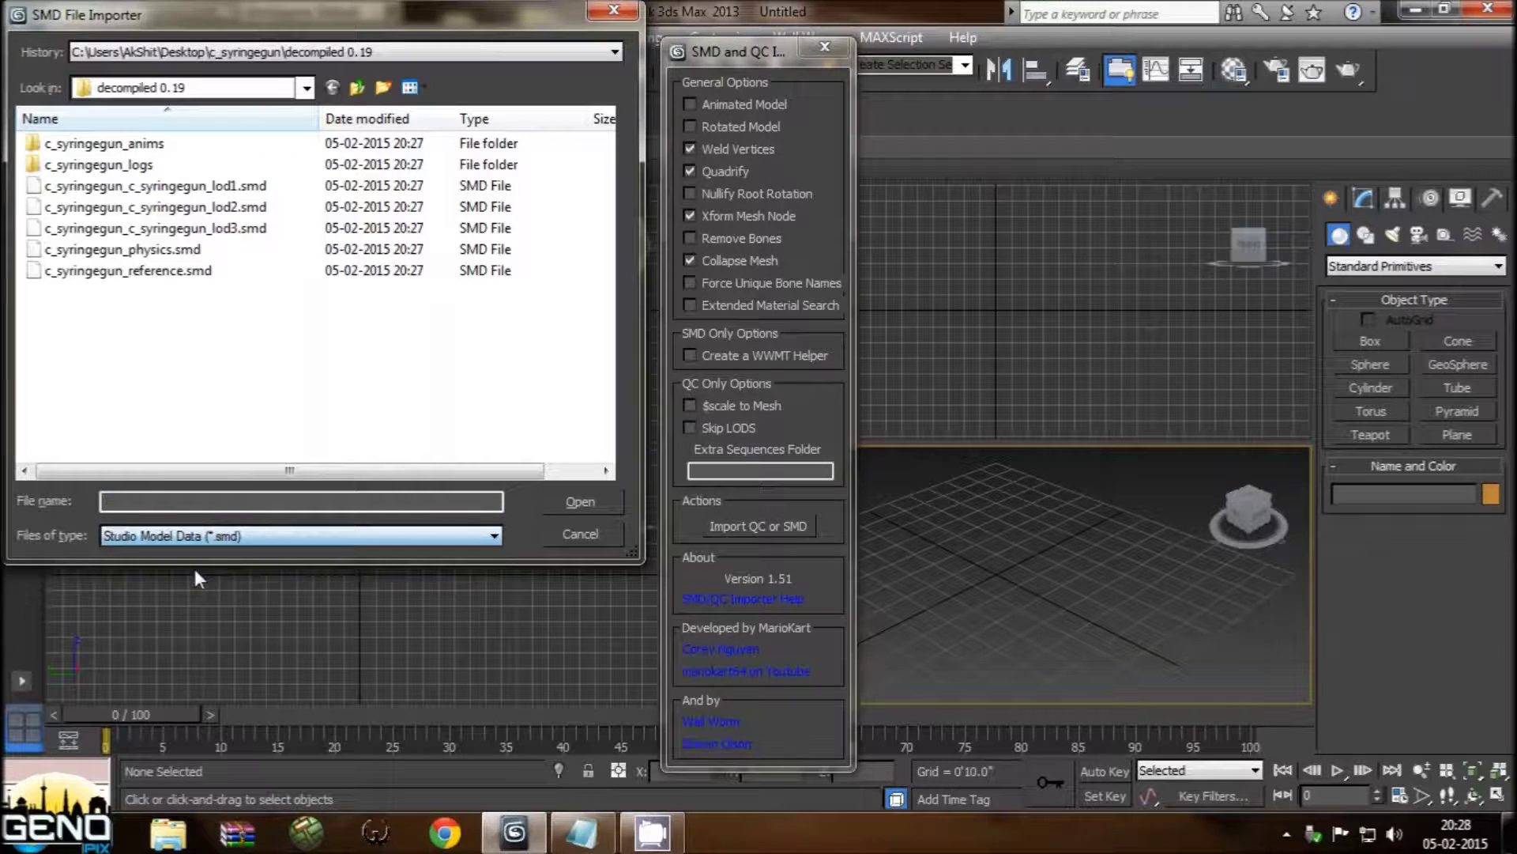
{"action": "left_click", "coordinate": [93, 273]}
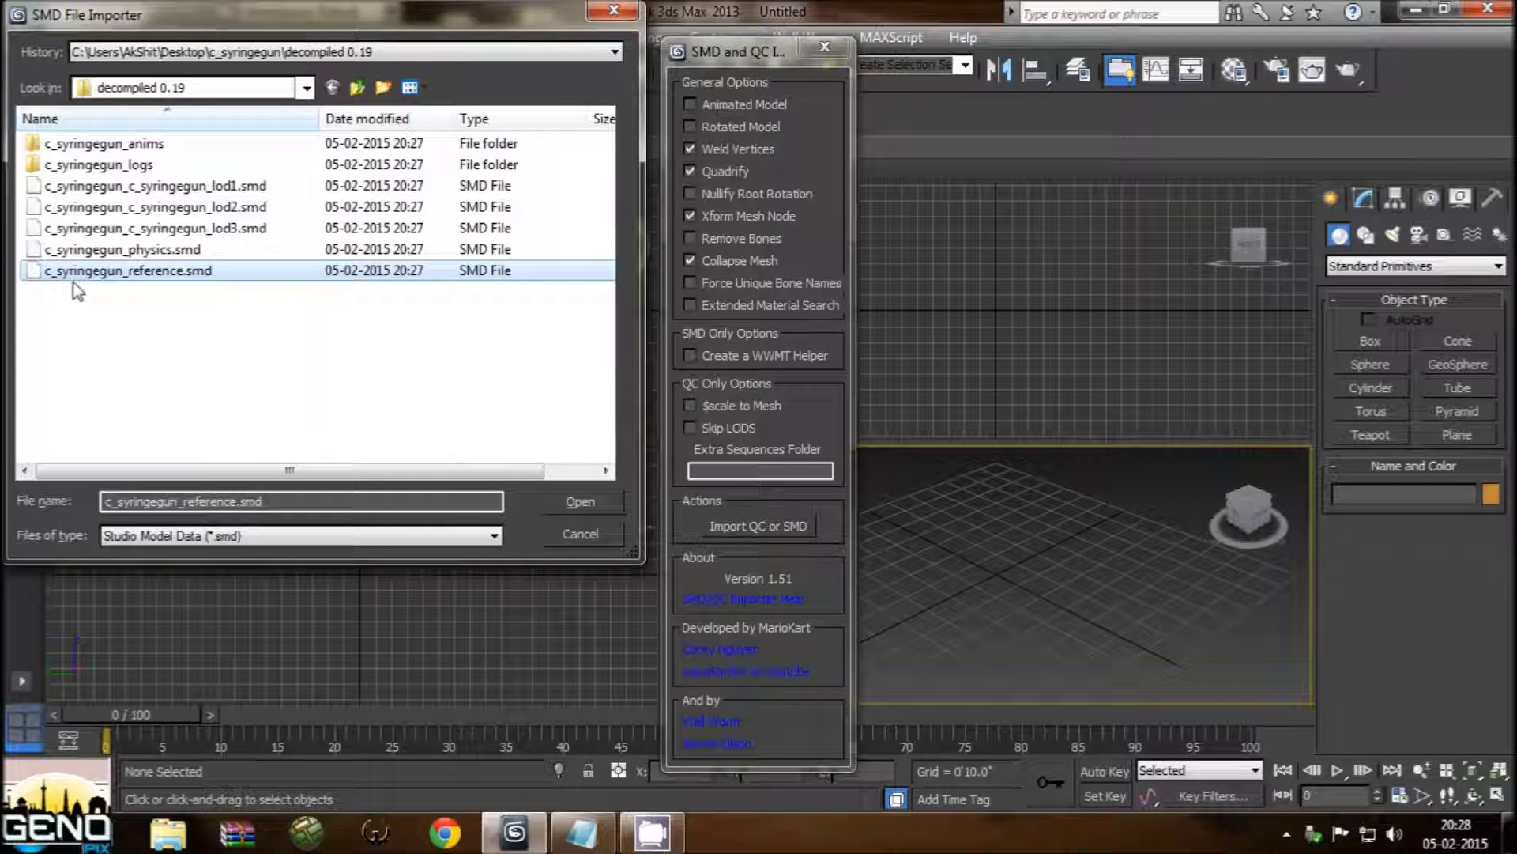
{"action": "mouse_move", "coordinate": [173, 278]}
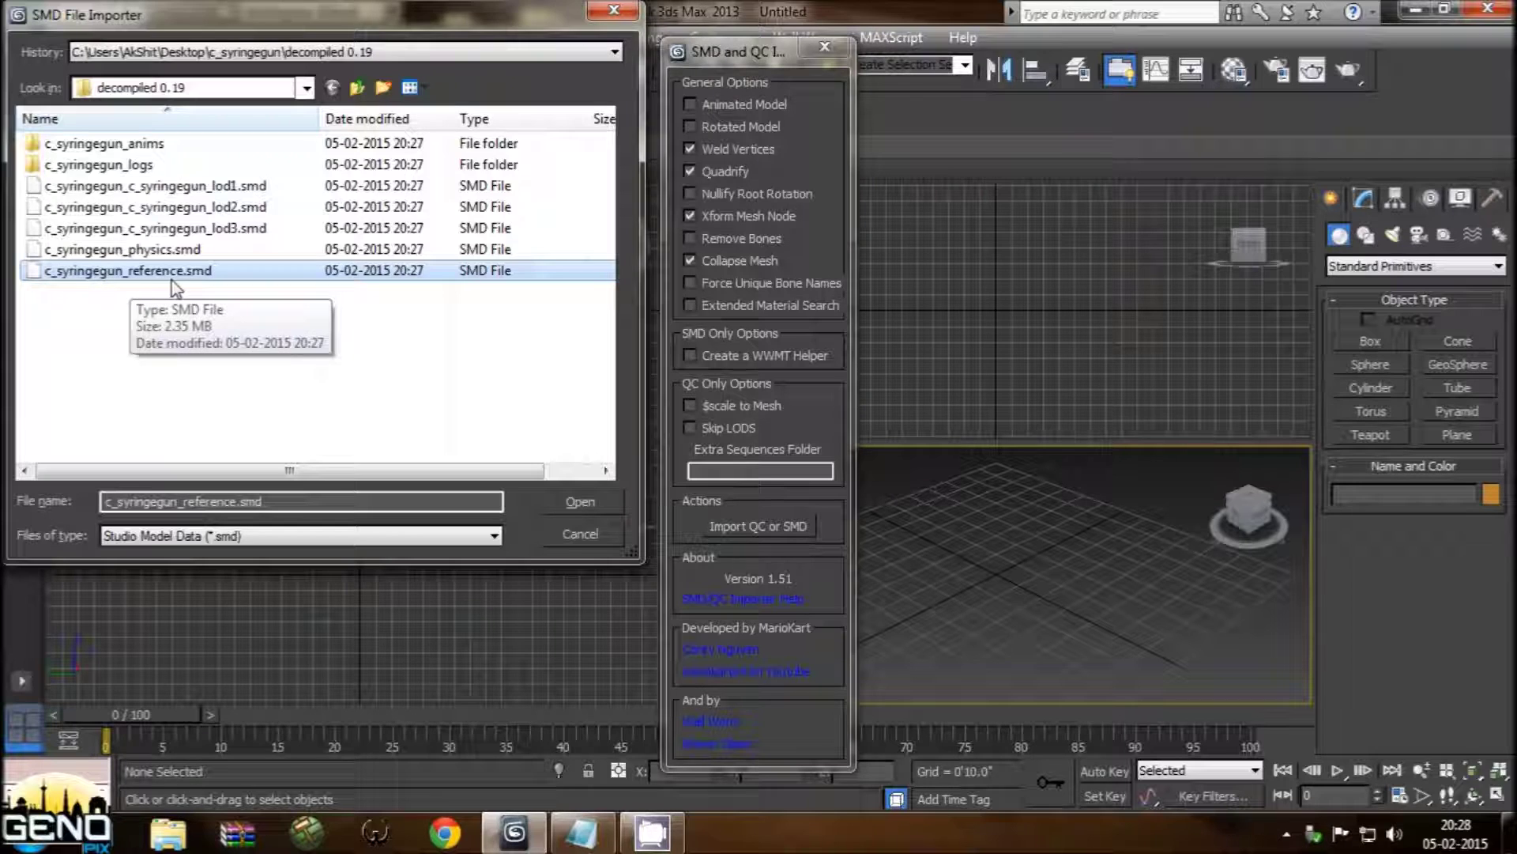
{"action": "left_click", "coordinate": [585, 505]}
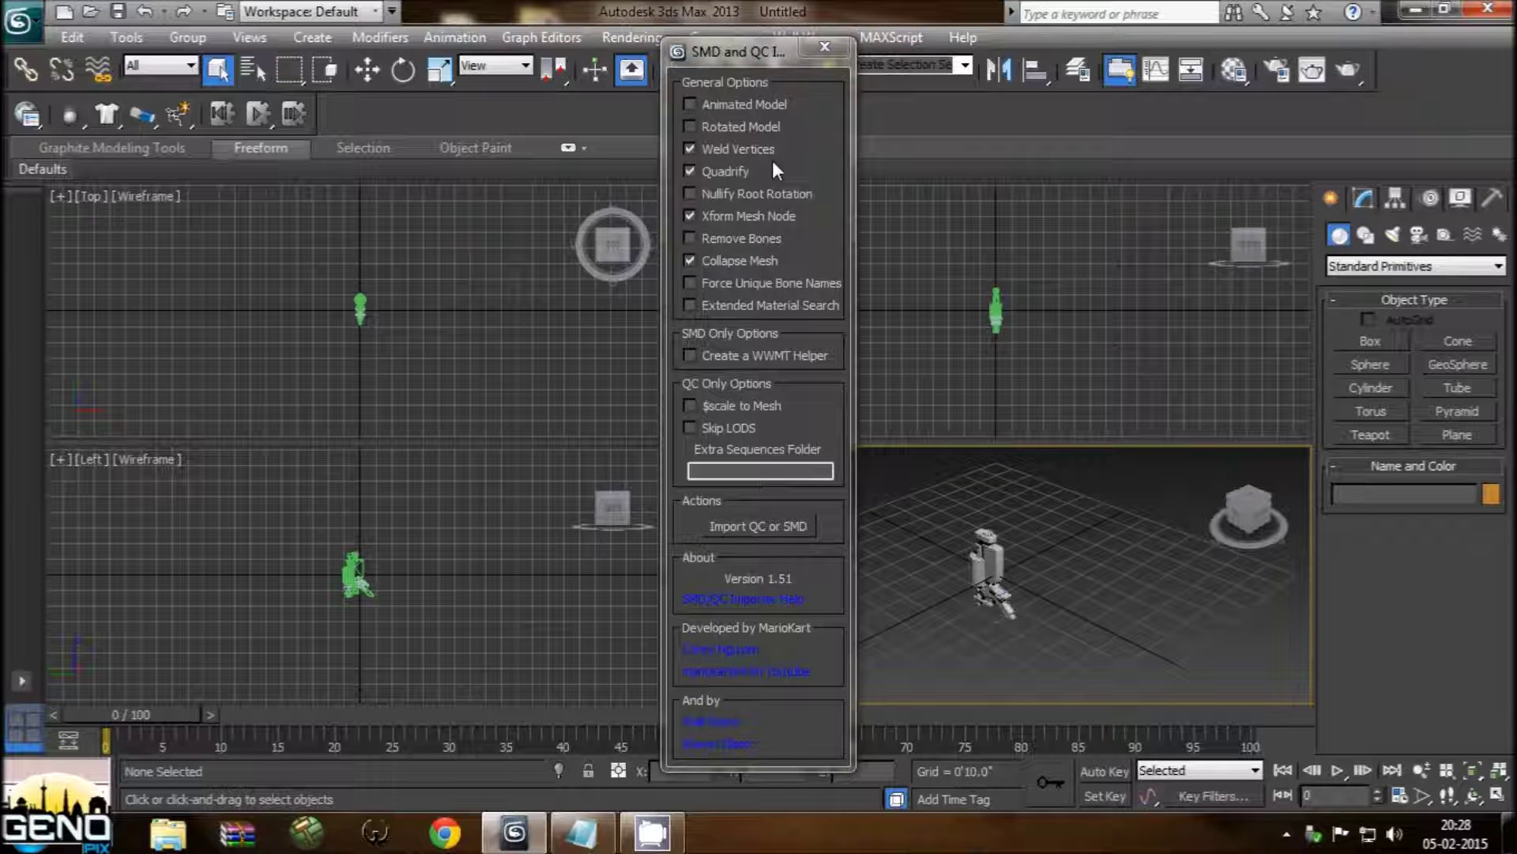
Step: Close the importer and centre the syringe gun model in the Perspective view
{"action": "left_click", "coordinate": [826, 48]}
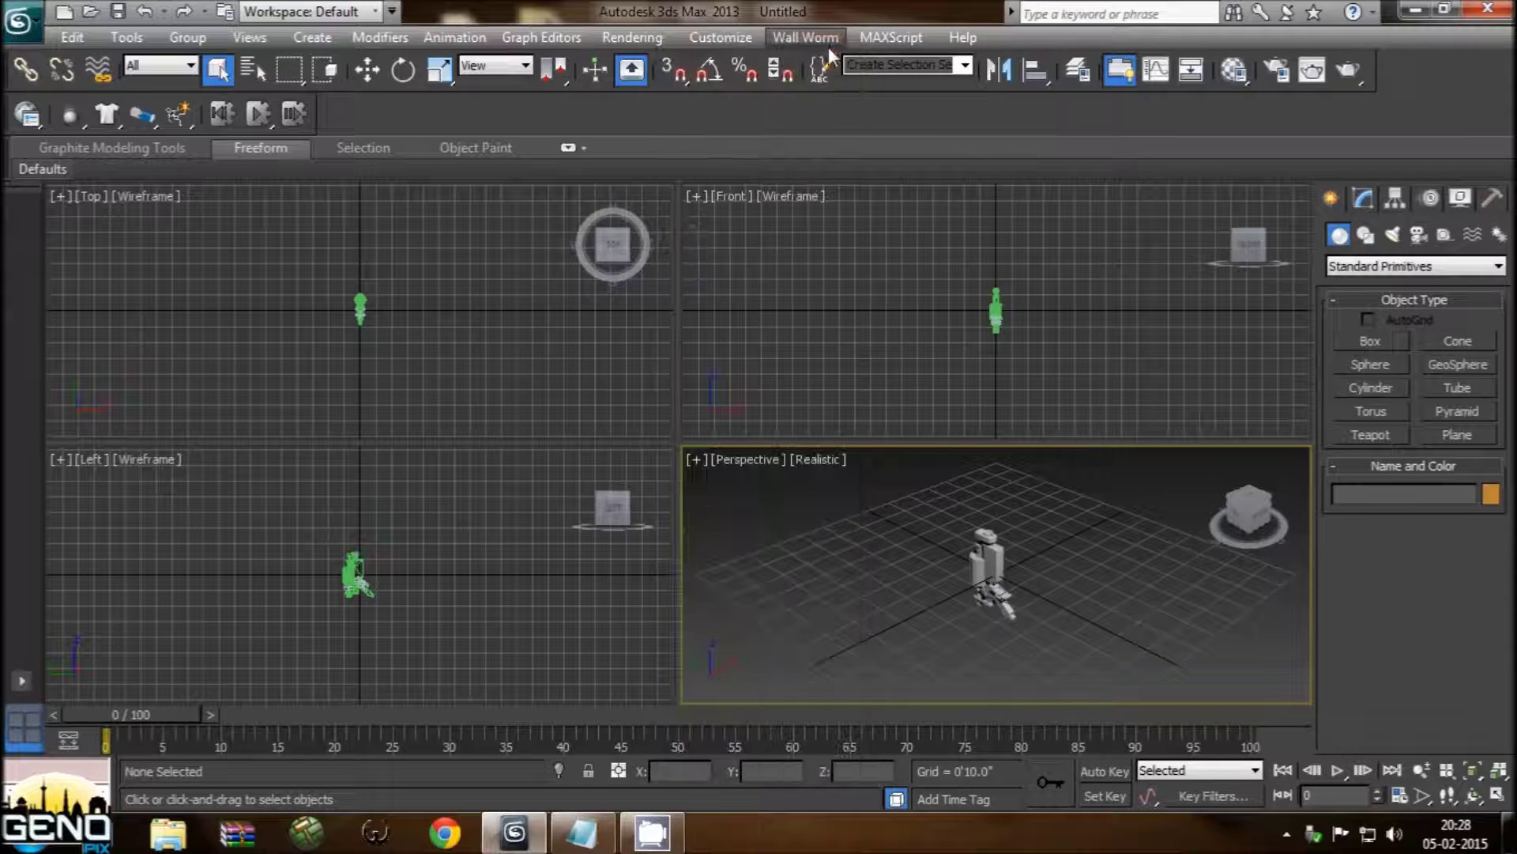
{"action": "scroll", "coordinate": [995, 589], "scroll_direction": "up", "scroll_amount": 2}
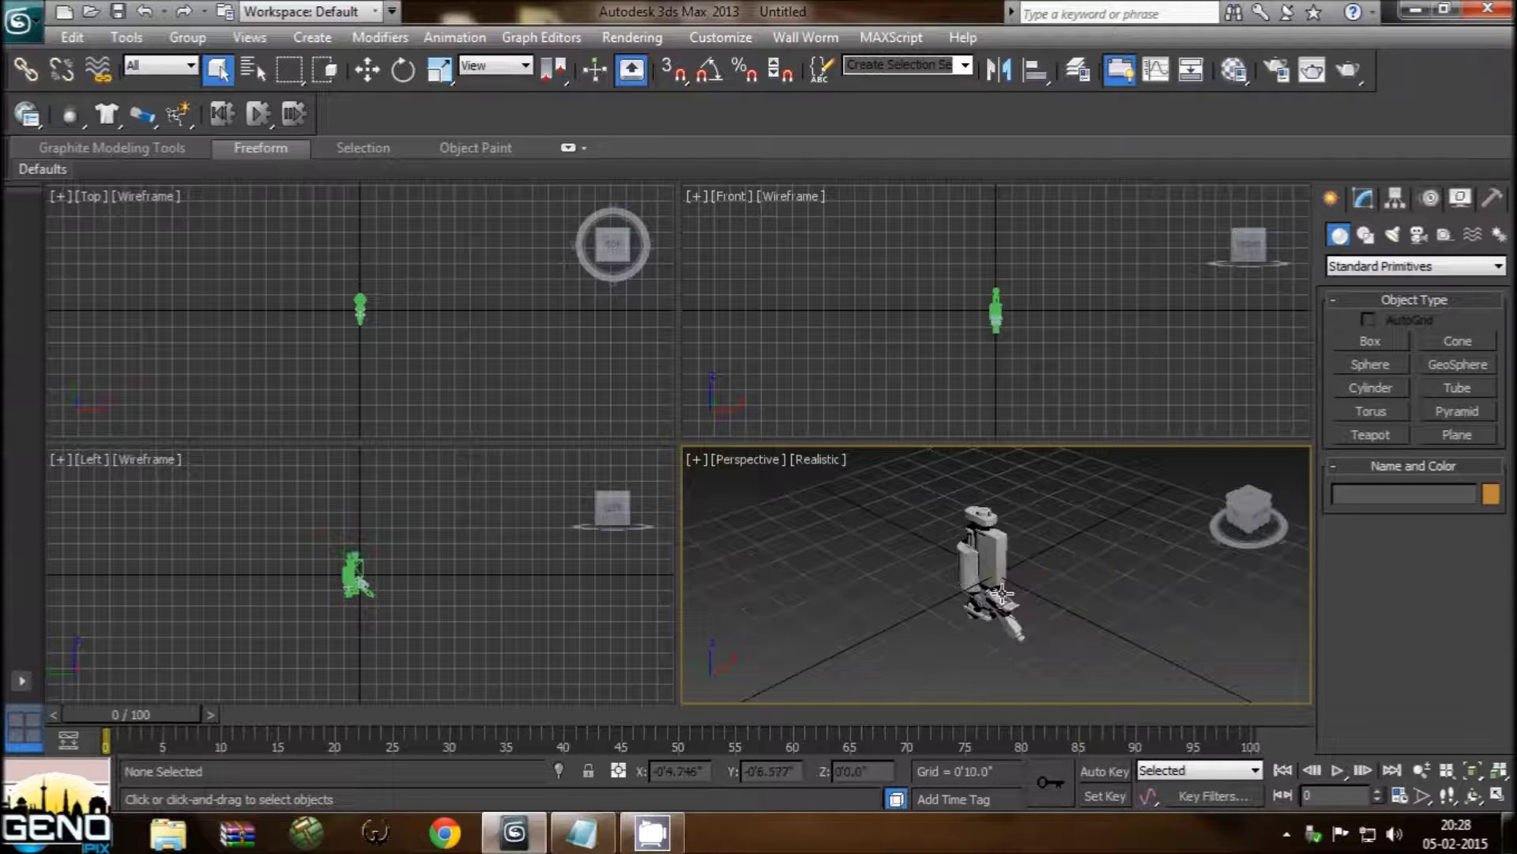
{"action": "scroll", "coordinate": [1027, 601], "scroll_direction": "up", "scroll_amount": 2}
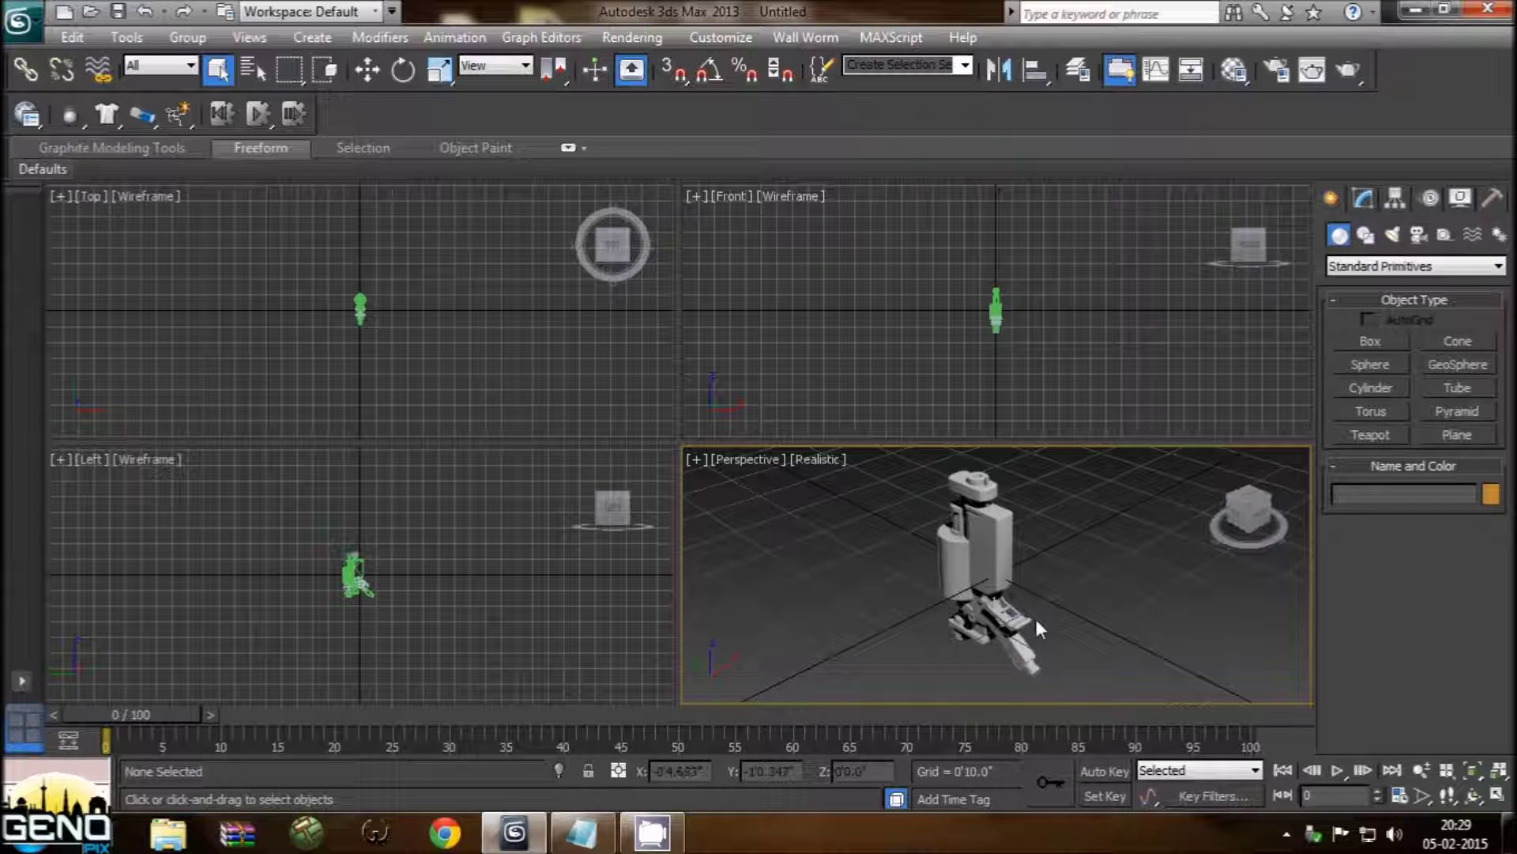
{"action": "middle_click_drag", "start_coordinate": [1035, 619], "coordinate": [1023, 597]}
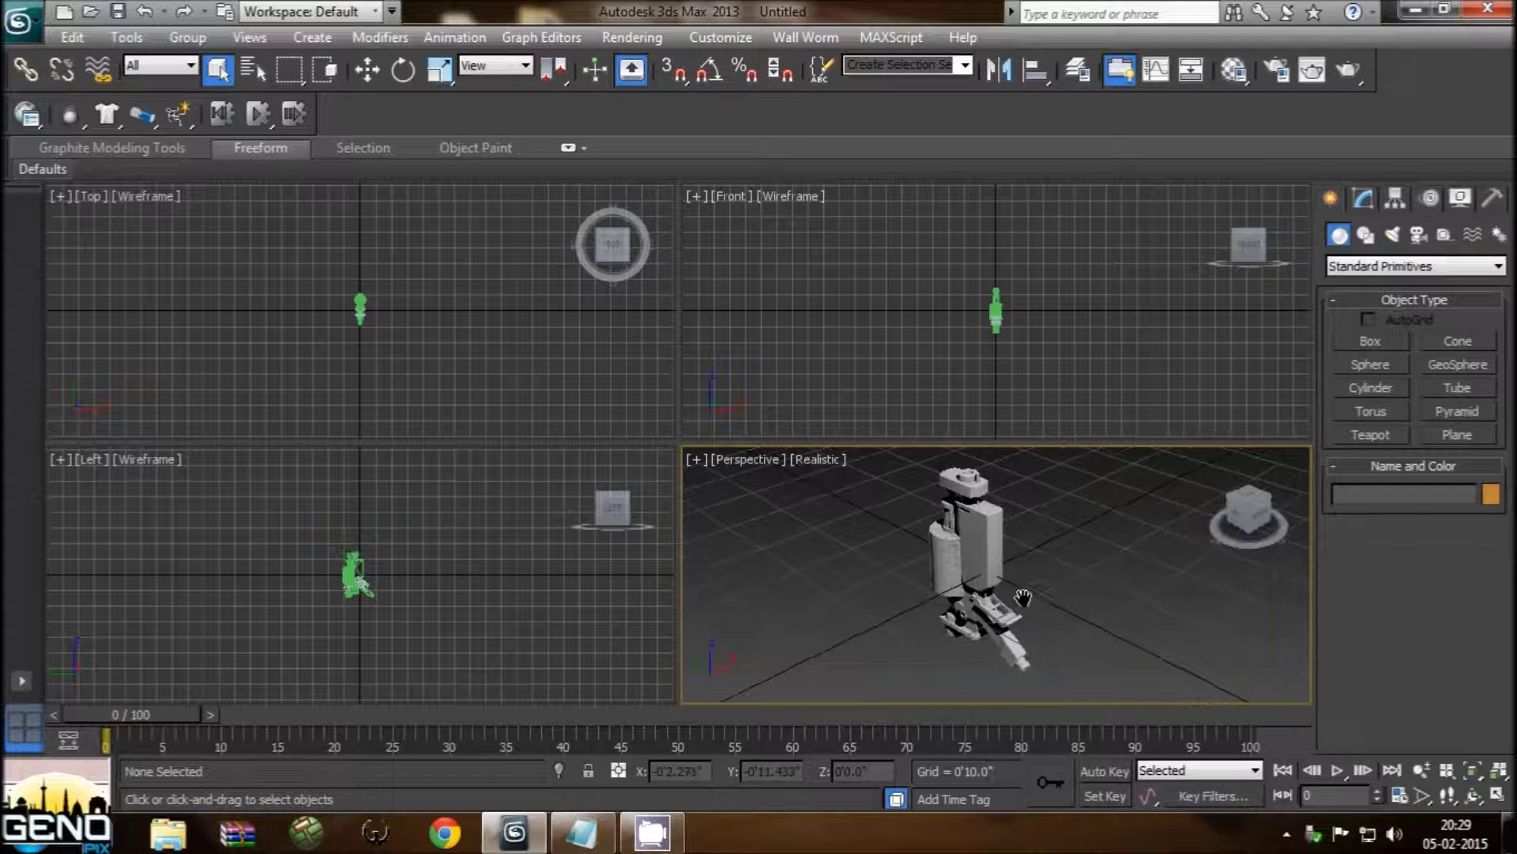
{"action": "key", "text": "bracketleft"}
{"action": "scroll", "coordinate": [712, 589], "scroll_direction": "down", "scroll_amount": 1}
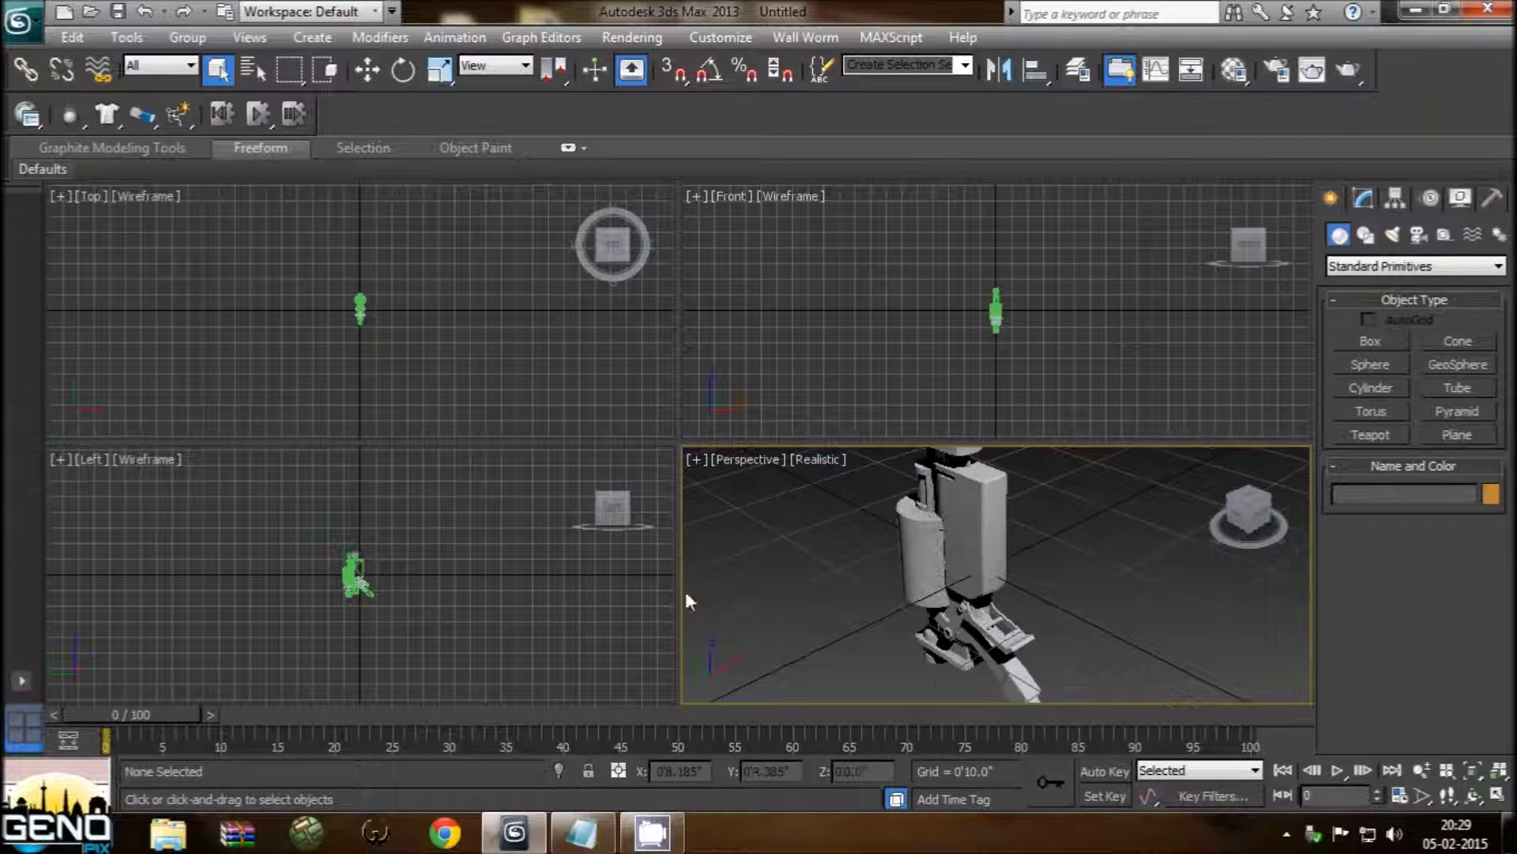
Step: Zoom the Left view, orbit Perspective to eye level, and select the syringe gun model
{"action": "left_click", "coordinate": [460, 574]}
{"action": "scroll", "coordinate": [403, 571], "scroll_direction": "up", "scroll_amount": 2}
{"action": "scroll", "coordinate": [390, 572], "scroll_direction": "up", "scroll_amount": 2}
{"action": "scroll", "coordinate": [390, 571], "scroll_direction": "up", "scroll_amount": 1}
{"action": "scroll", "coordinate": [391, 571], "scroll_direction": "up", "scroll_amount": 1}
{"action": "scroll", "coordinate": [390, 570], "scroll_direction": "up", "scroll_amount": 1}
{"action": "scroll", "coordinate": [390, 570], "scroll_direction": "up", "scroll_amount": 1}
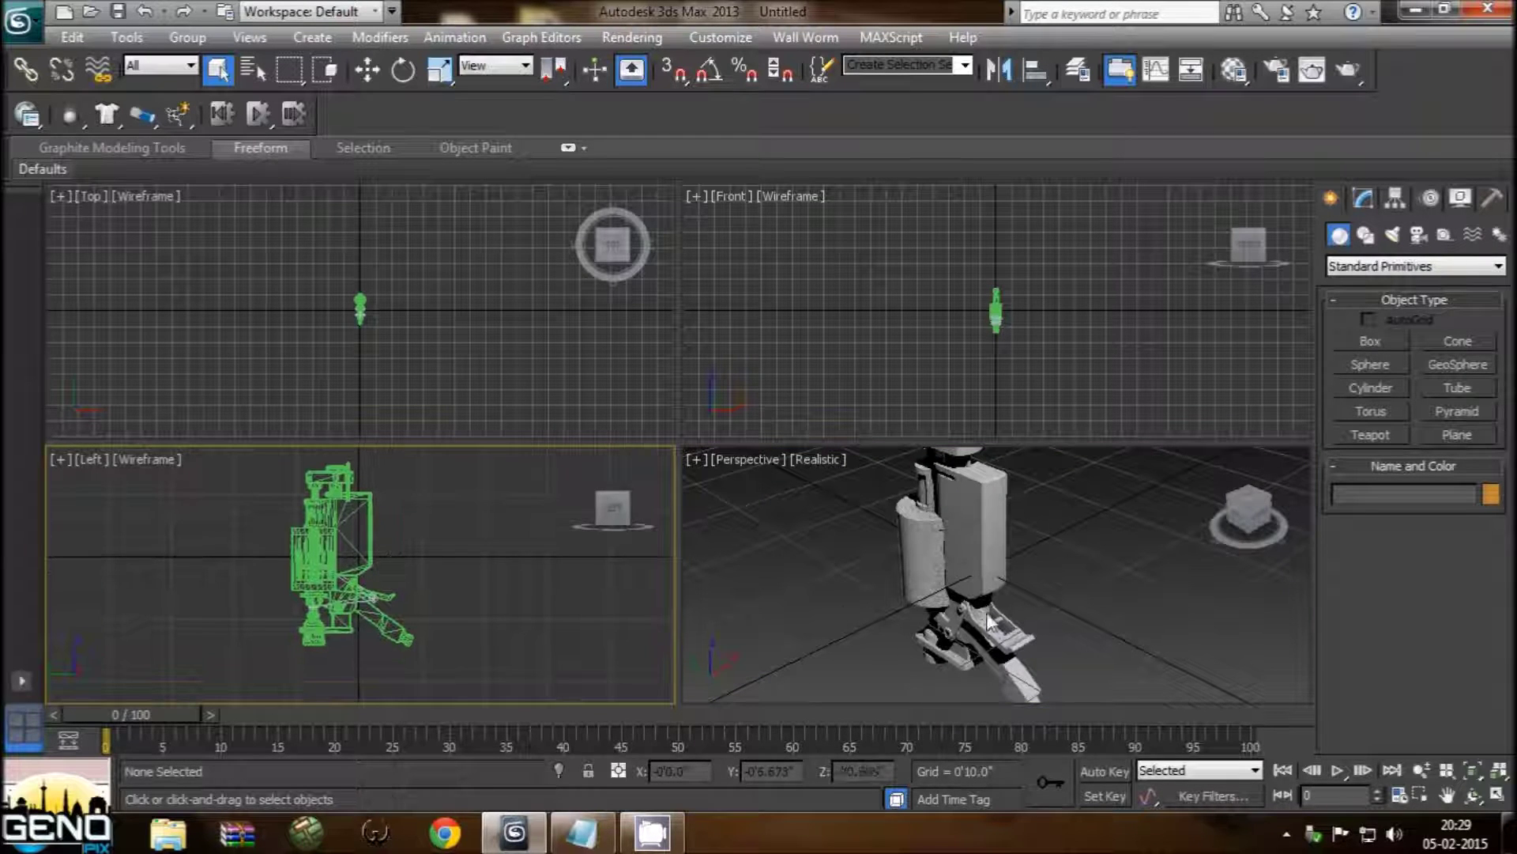
{"action": "scroll", "coordinate": [988, 620], "scroll_direction": "down", "scroll_amount": 1}
{"action": "scroll", "coordinate": [987, 609], "scroll_direction": "down", "scroll_amount": 1}
{"action": "mouse_move", "coordinate": [987, 598]}
{"action": "middle_mouse_down", "text": "alt"}
{"action": "mouse_move", "coordinate": [1040, 557]}
{"action": "mouse_move", "coordinate": [1051, 566]}
{"action": "middle_mouse_up", "text": "alt"}
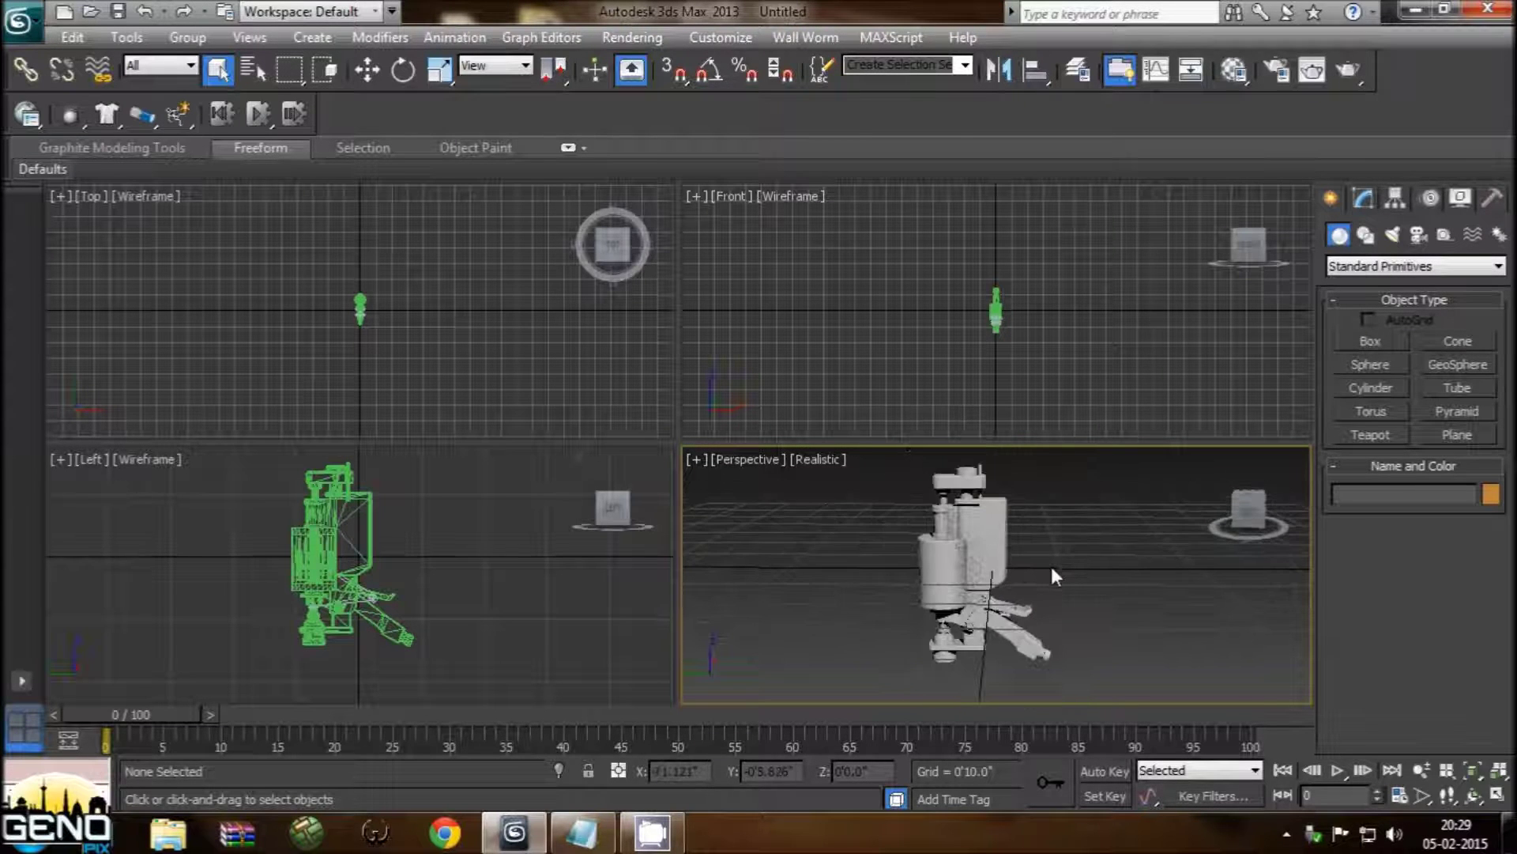
{"action": "left_click", "coordinate": [1003, 537]}
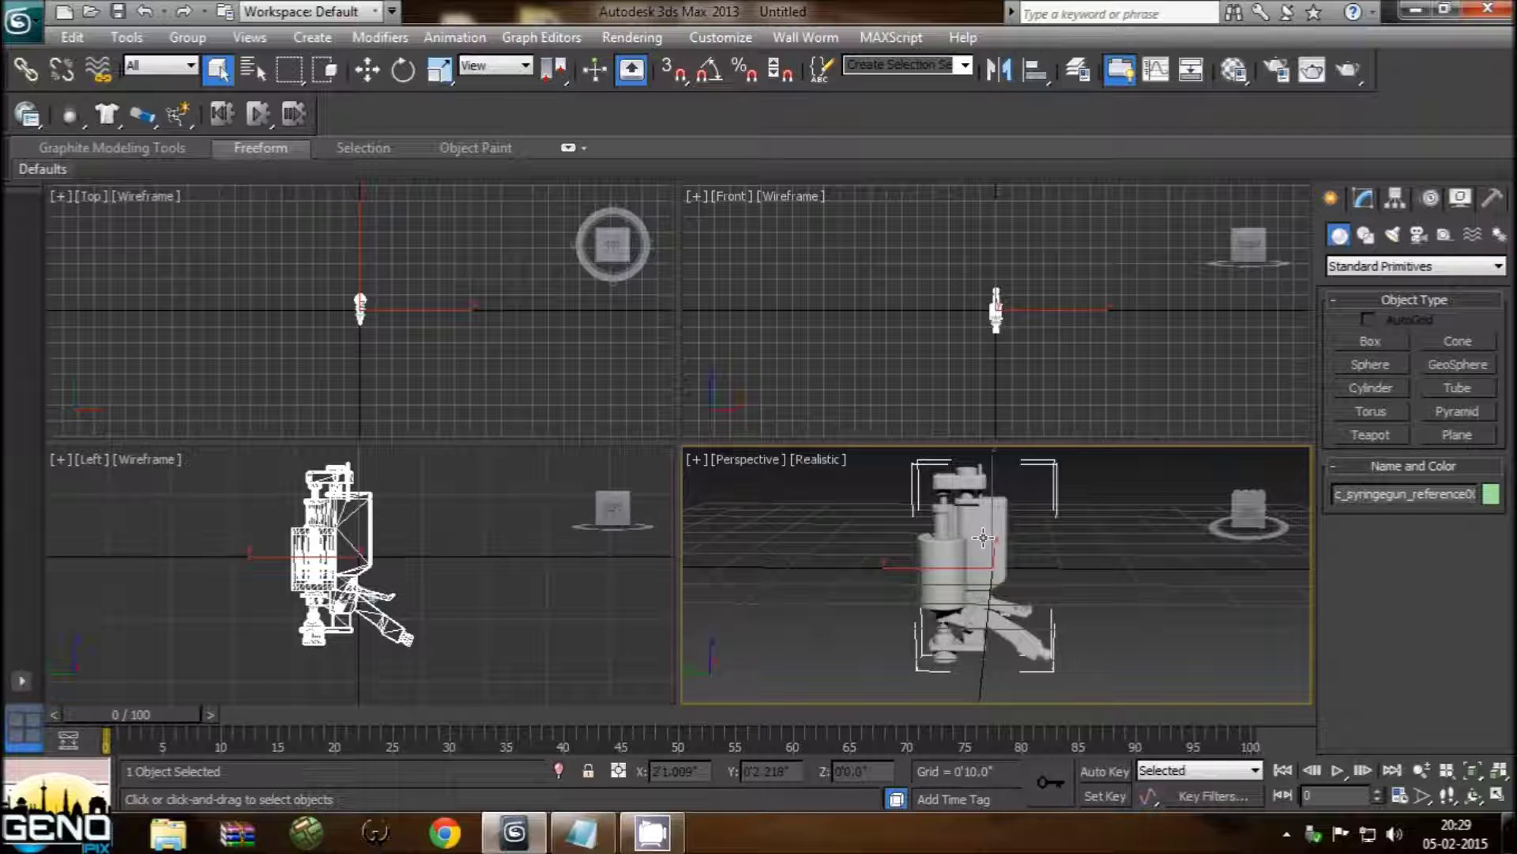
{"action": "right_click", "coordinate": [983, 538]}
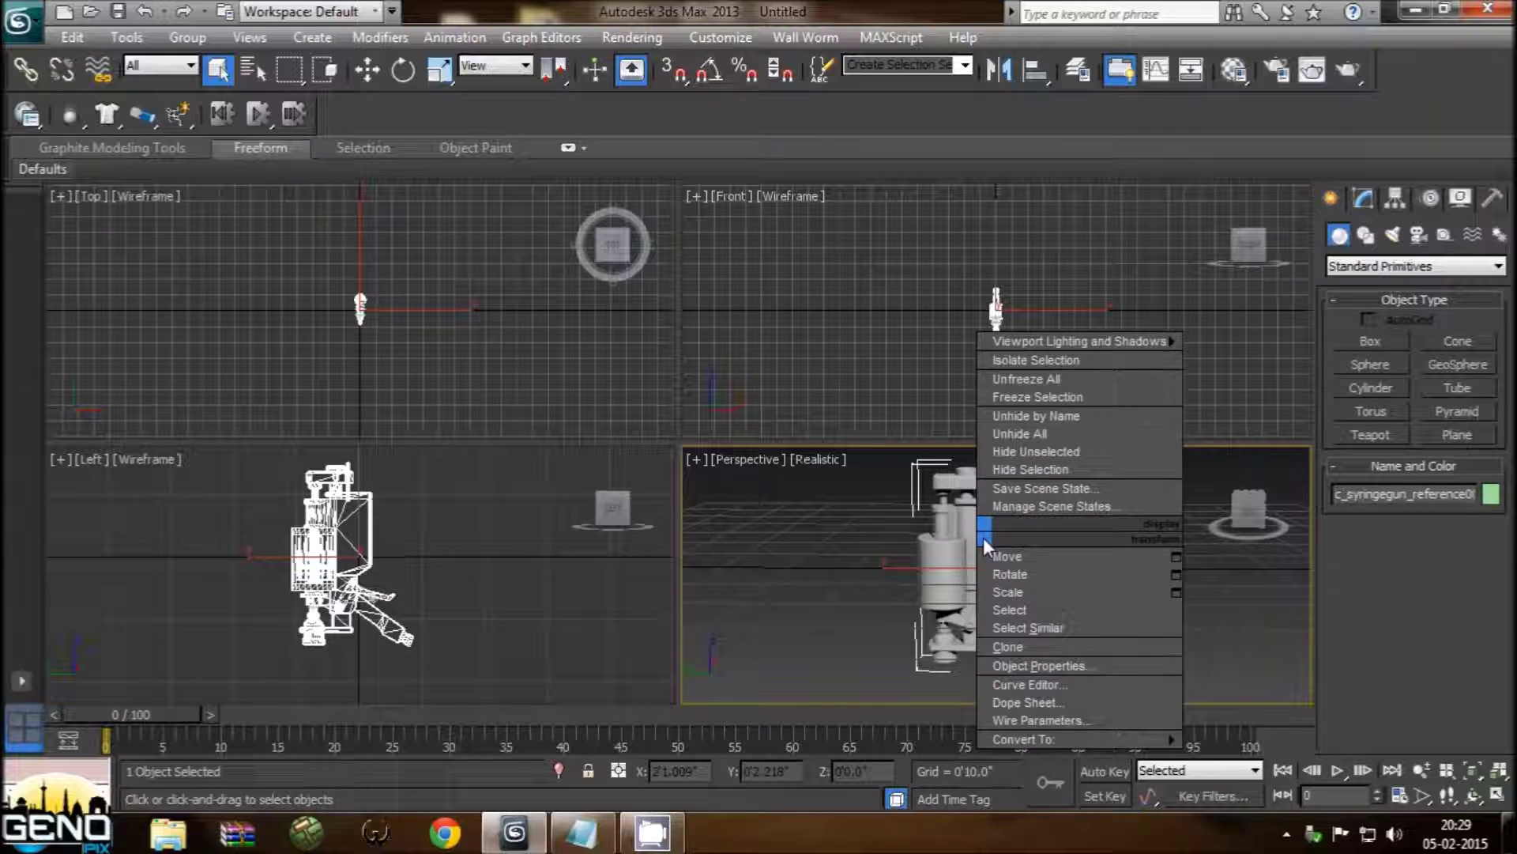
{"action": "left_click", "coordinate": [1037, 469]}
{"action": "left_click", "coordinate": [392, 631]}
{"action": "scroll", "coordinate": [393, 632], "scroll_direction": "up", "scroll_amount": 2}
{"action": "scroll", "coordinate": [417, 581], "scroll_direction": "up", "scroll_amount": 2}
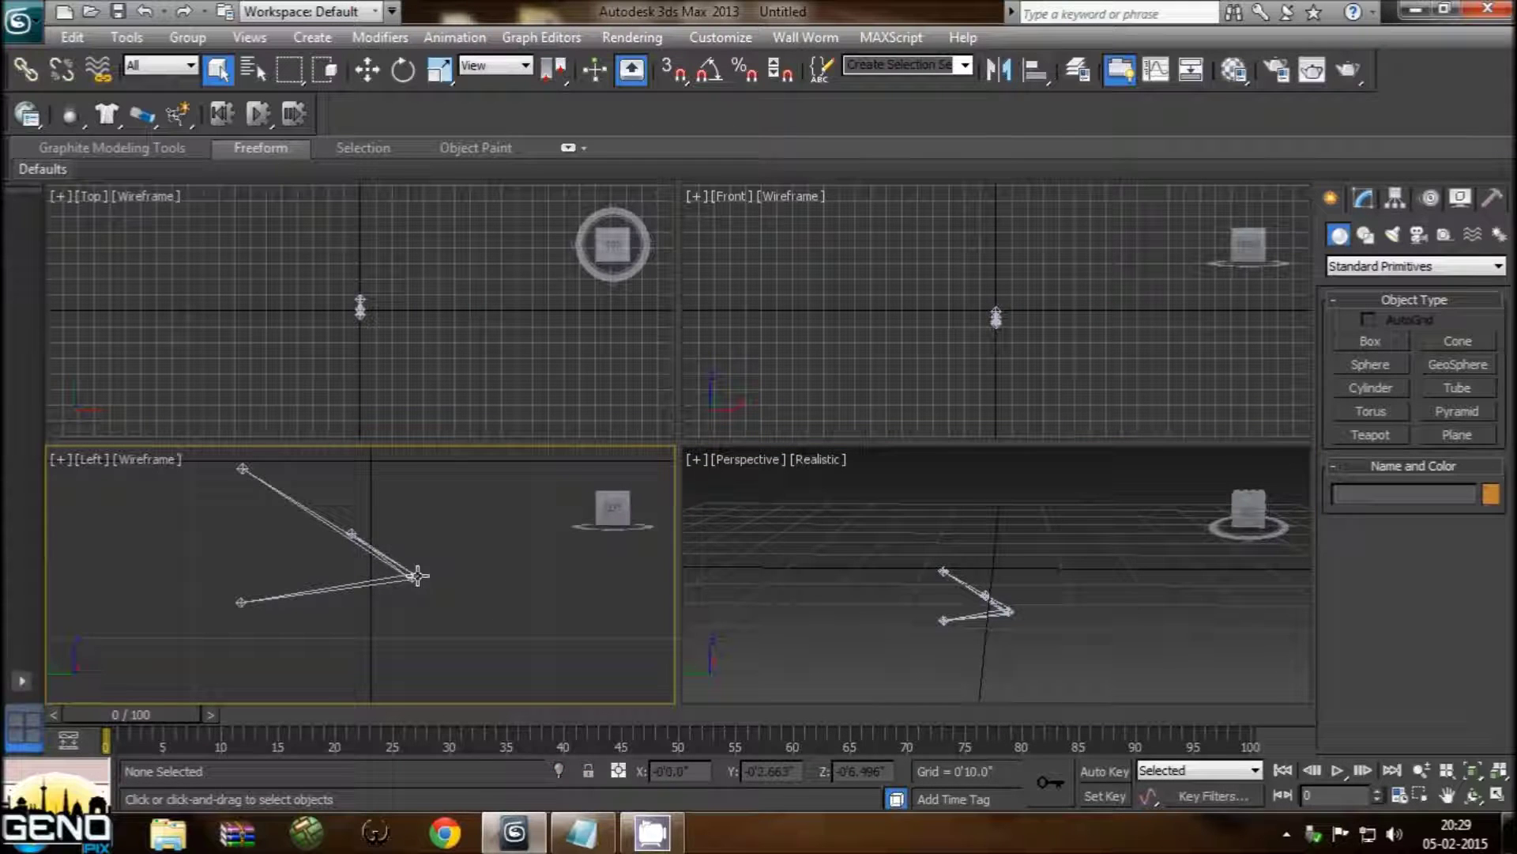
{"action": "left_click", "coordinate": [417, 575]}
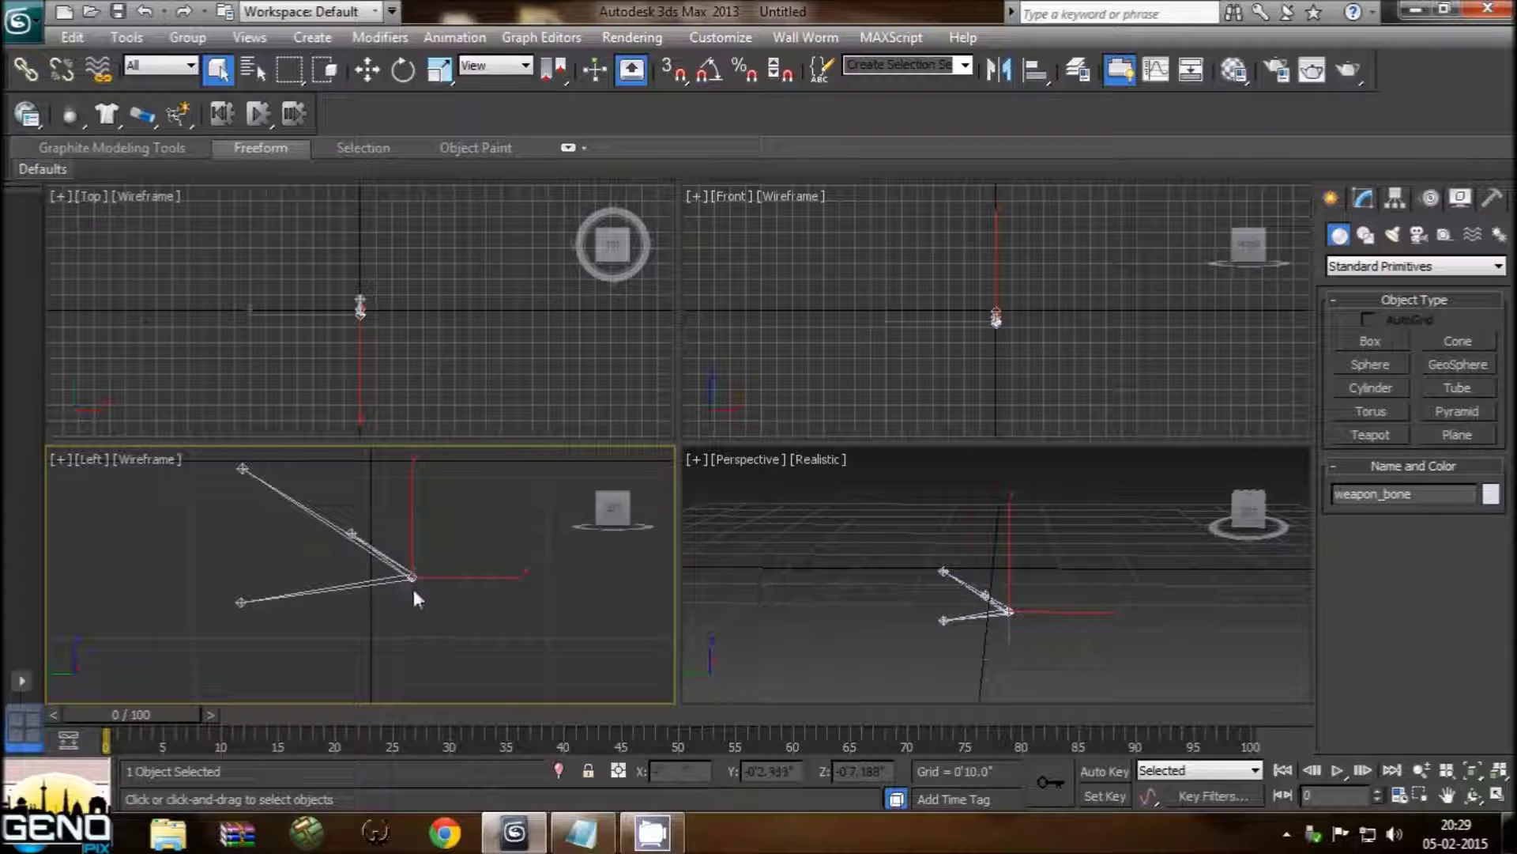
{"action": "left_click", "coordinate": [405, 573]}
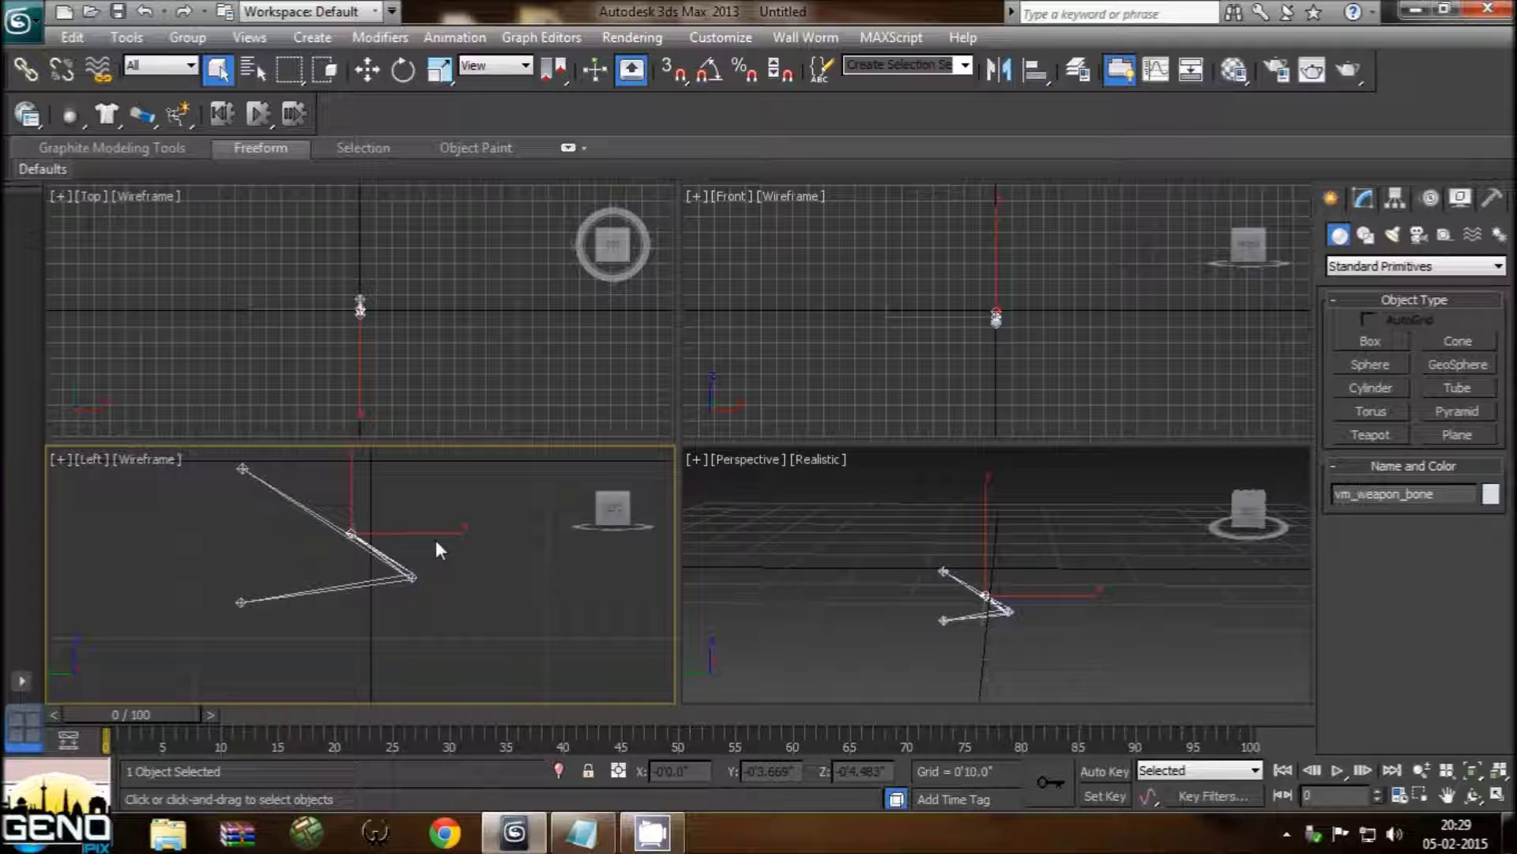
{"action": "left_click", "coordinate": [242, 604]}
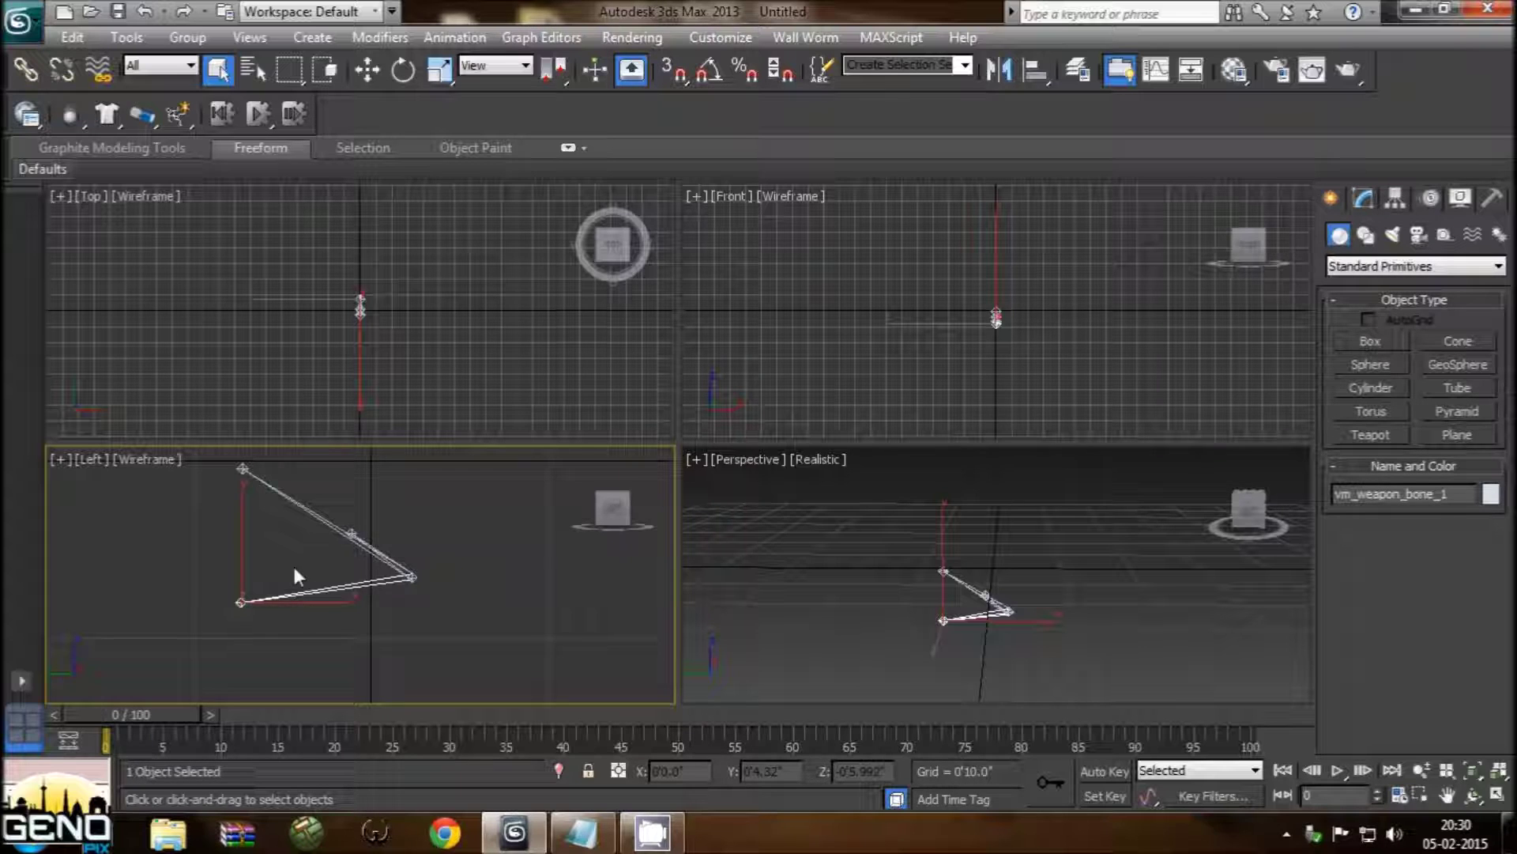
{"action": "middle_click_drag", "start_coordinate": [294, 567], "coordinate": [283, 610]}
{"action": "right_click", "coordinate": [236, 504]}
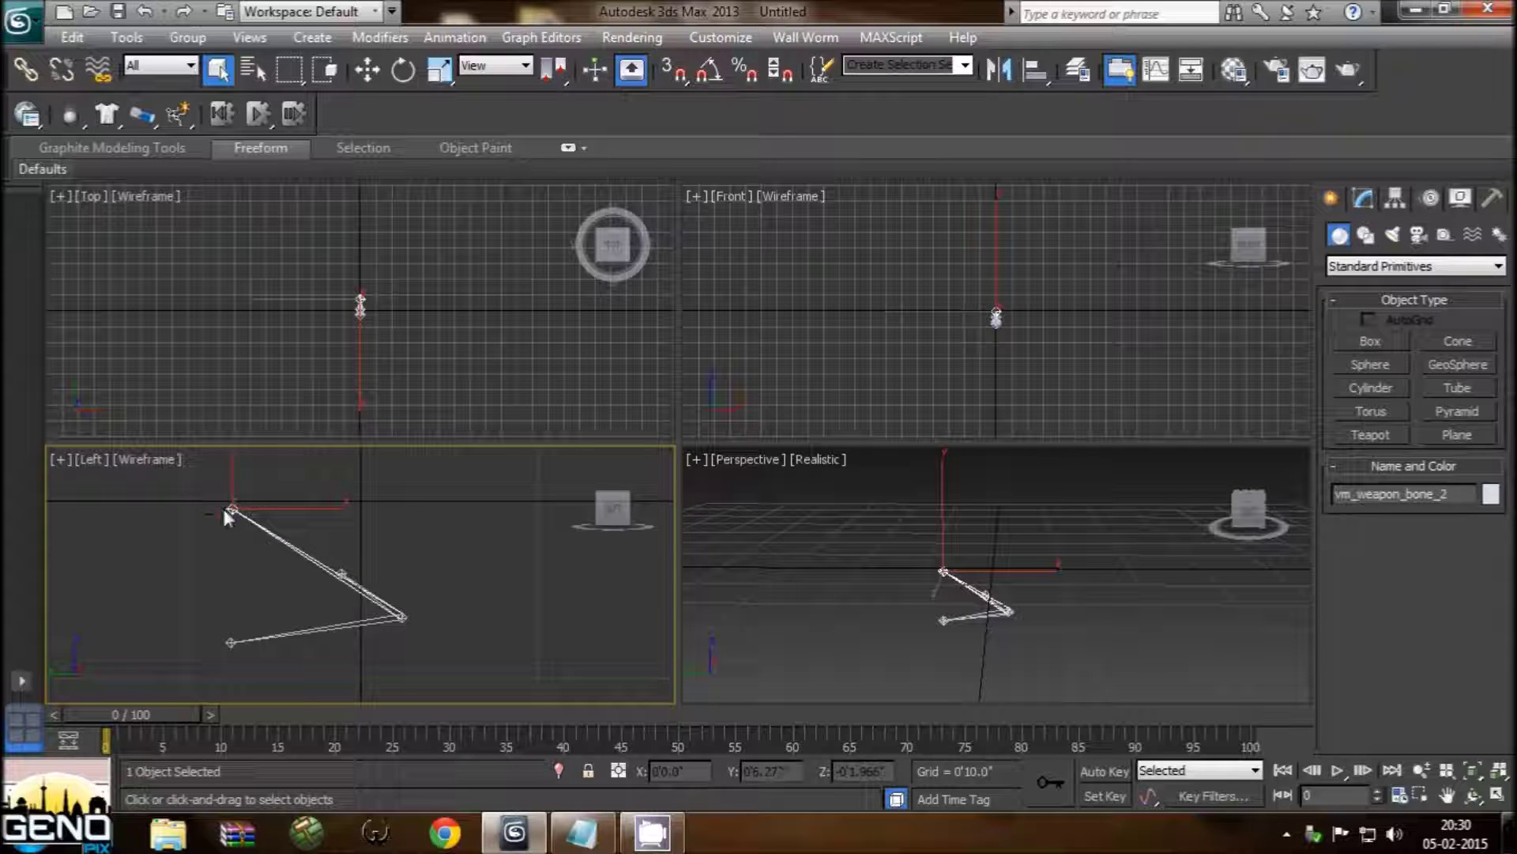
{"action": "left_click", "coordinate": [448, 547]}
{"action": "right_click", "coordinate": [1066, 571]}
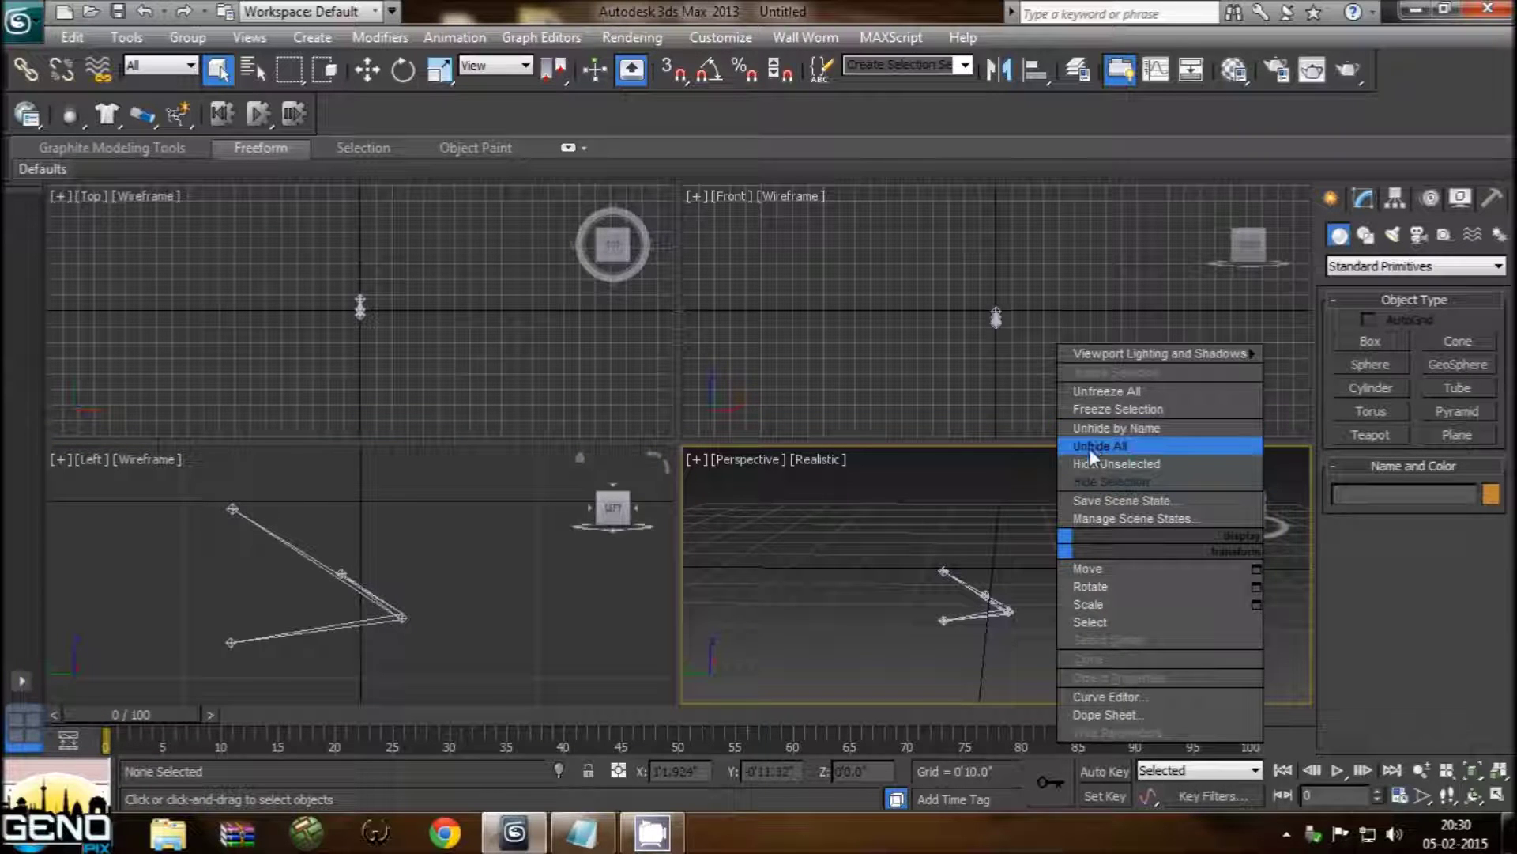
{"action": "left_click", "coordinate": [1089, 448]}
Step: Select the syringe gun model and frame it with Z in the Left view
{"action": "left_click", "coordinate": [1001, 554]}
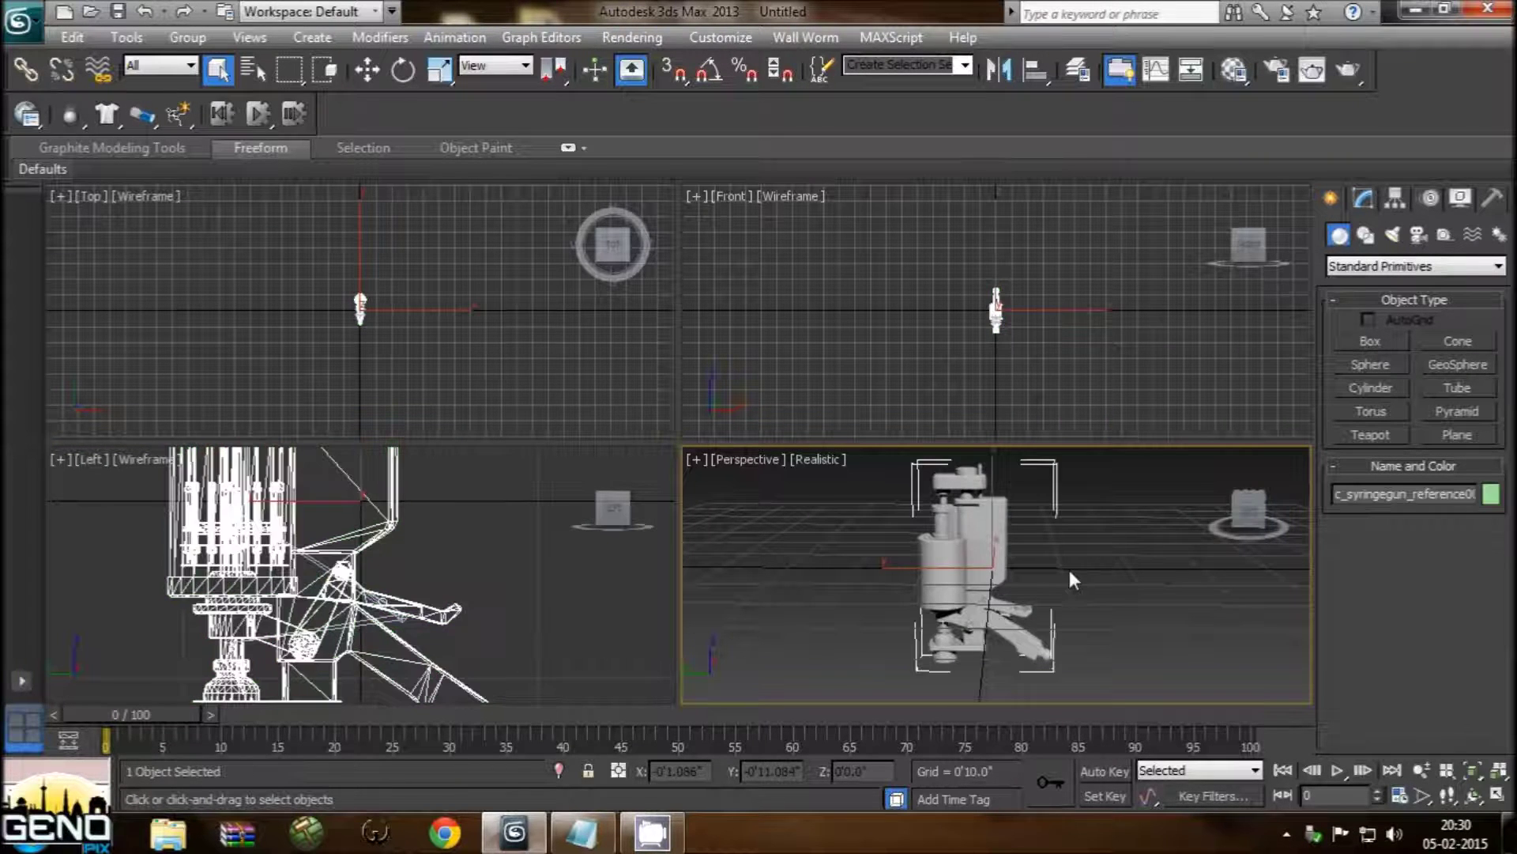
{"action": "middle_click", "coordinate": [379, 572]}
{"action": "key", "text": "z"}
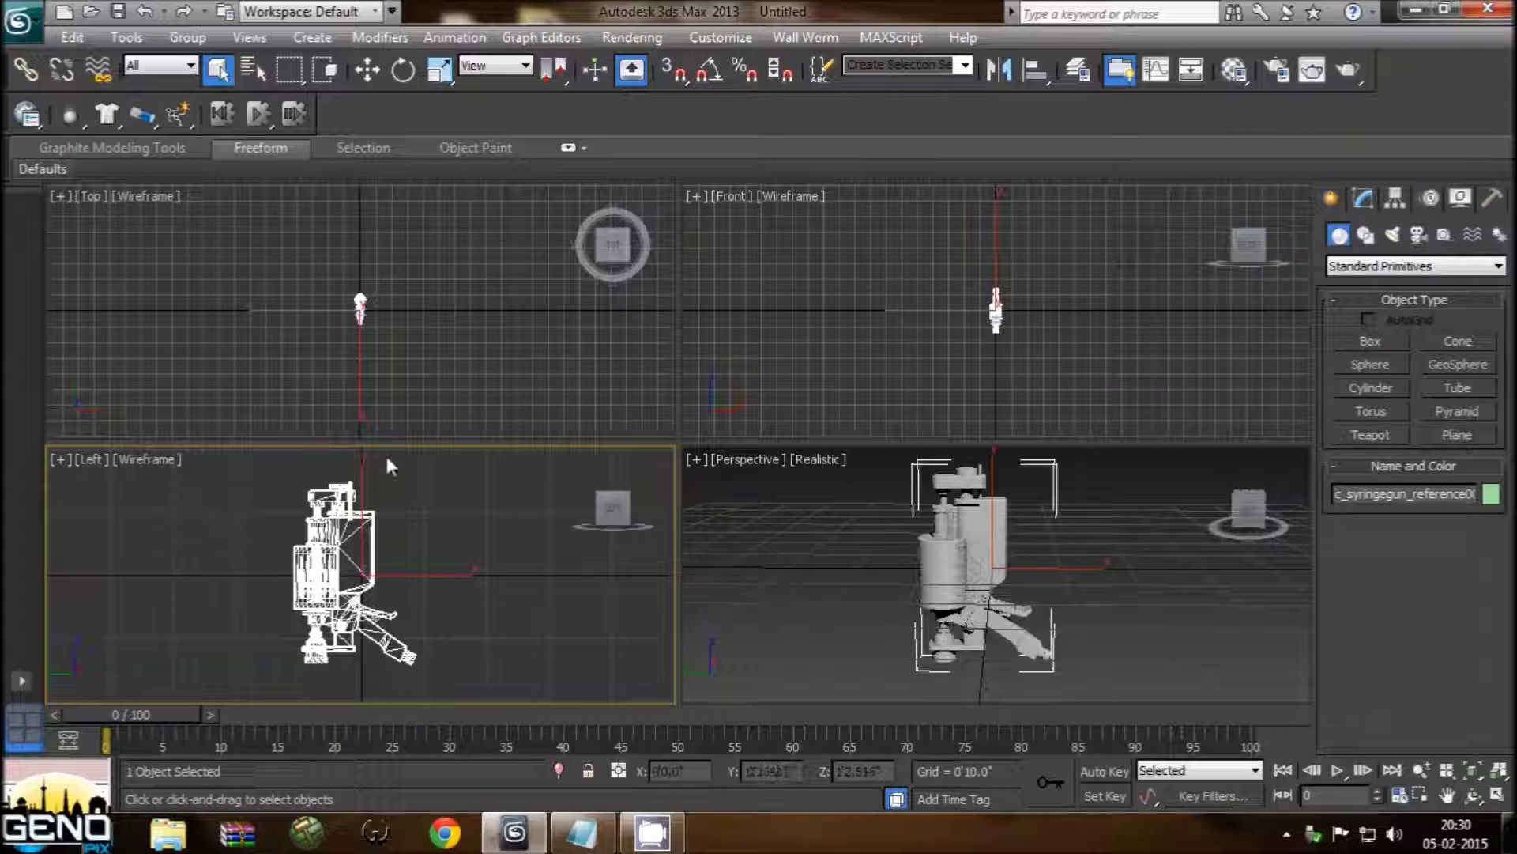
{"action": "scroll", "coordinate": [379, 652], "scroll_direction": "up", "scroll_amount": 2}
{"action": "middle_click_drag", "start_coordinate": [379, 652], "coordinate": [365, 554]}
{"action": "scroll", "coordinate": [364, 553], "scroll_direction": "up", "scroll_amount": 2}
{"action": "scroll", "coordinate": [363, 553], "scroll_direction": "up", "scroll_amount": 2}
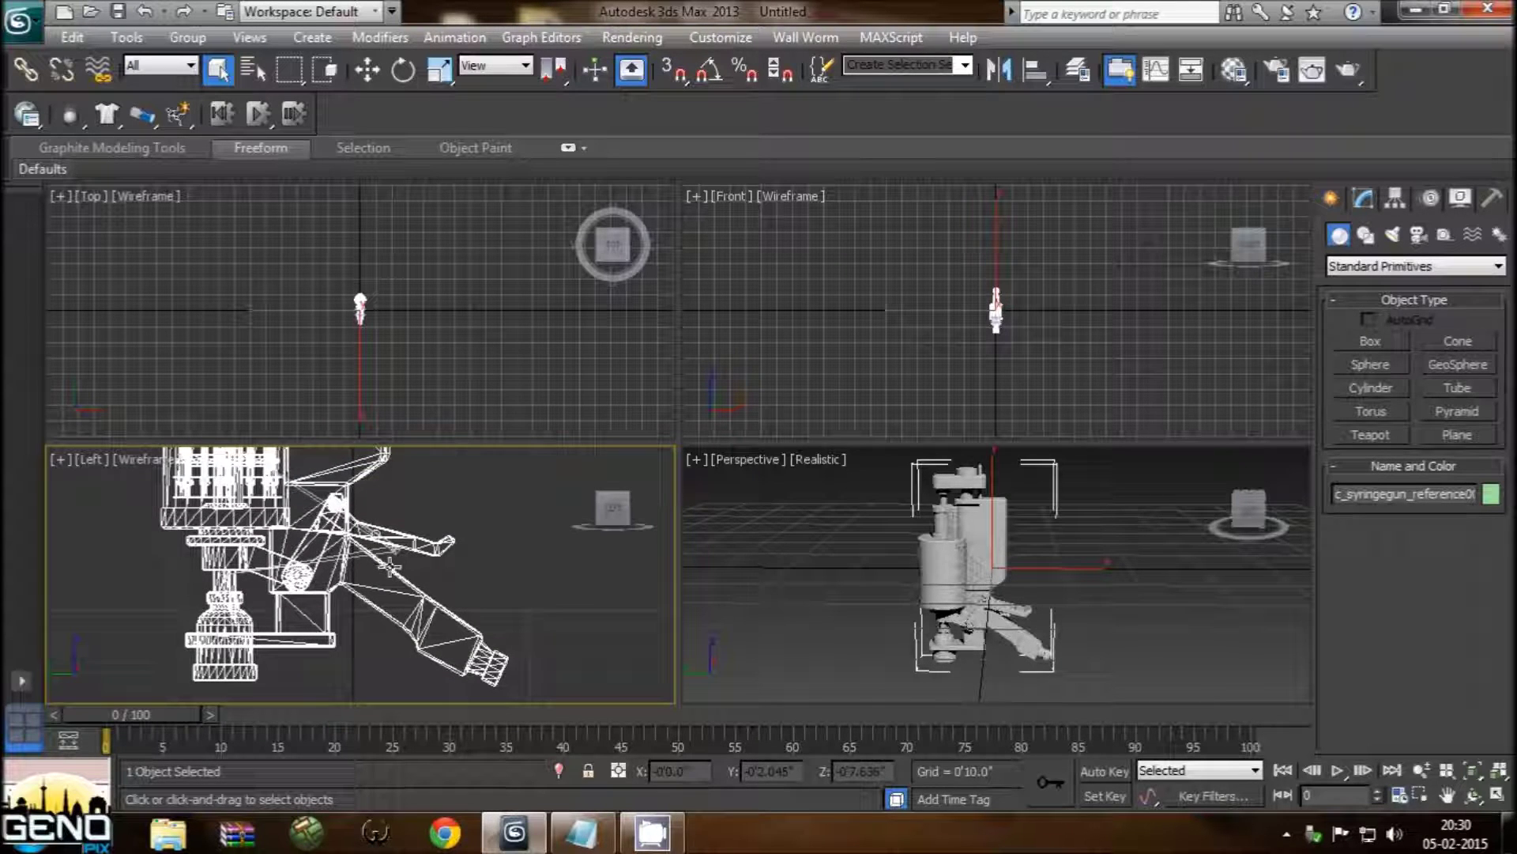
Step: Select weapon_bone inside the model and recentre the Left view
{"action": "left_click", "coordinate": [396, 556]}
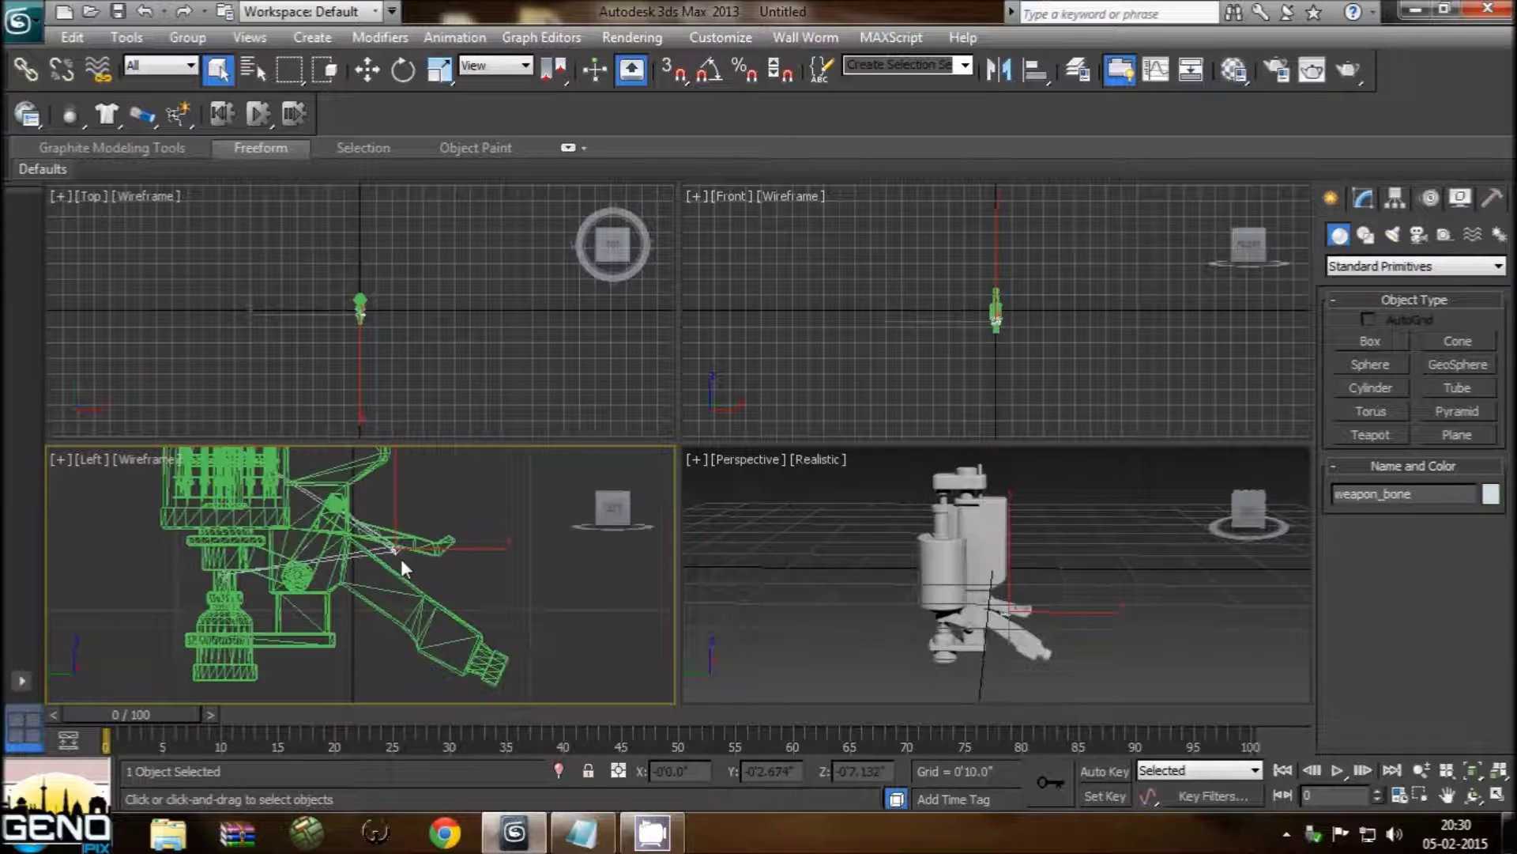
{"action": "scroll", "coordinate": [414, 567], "scroll_direction": "down", "scroll_amount": 2}
{"action": "scroll", "coordinate": [419, 584], "scroll_direction": "down", "scroll_amount": 2}
{"action": "scroll", "coordinate": [423, 593], "scroll_direction": "down", "scroll_amount": 3}
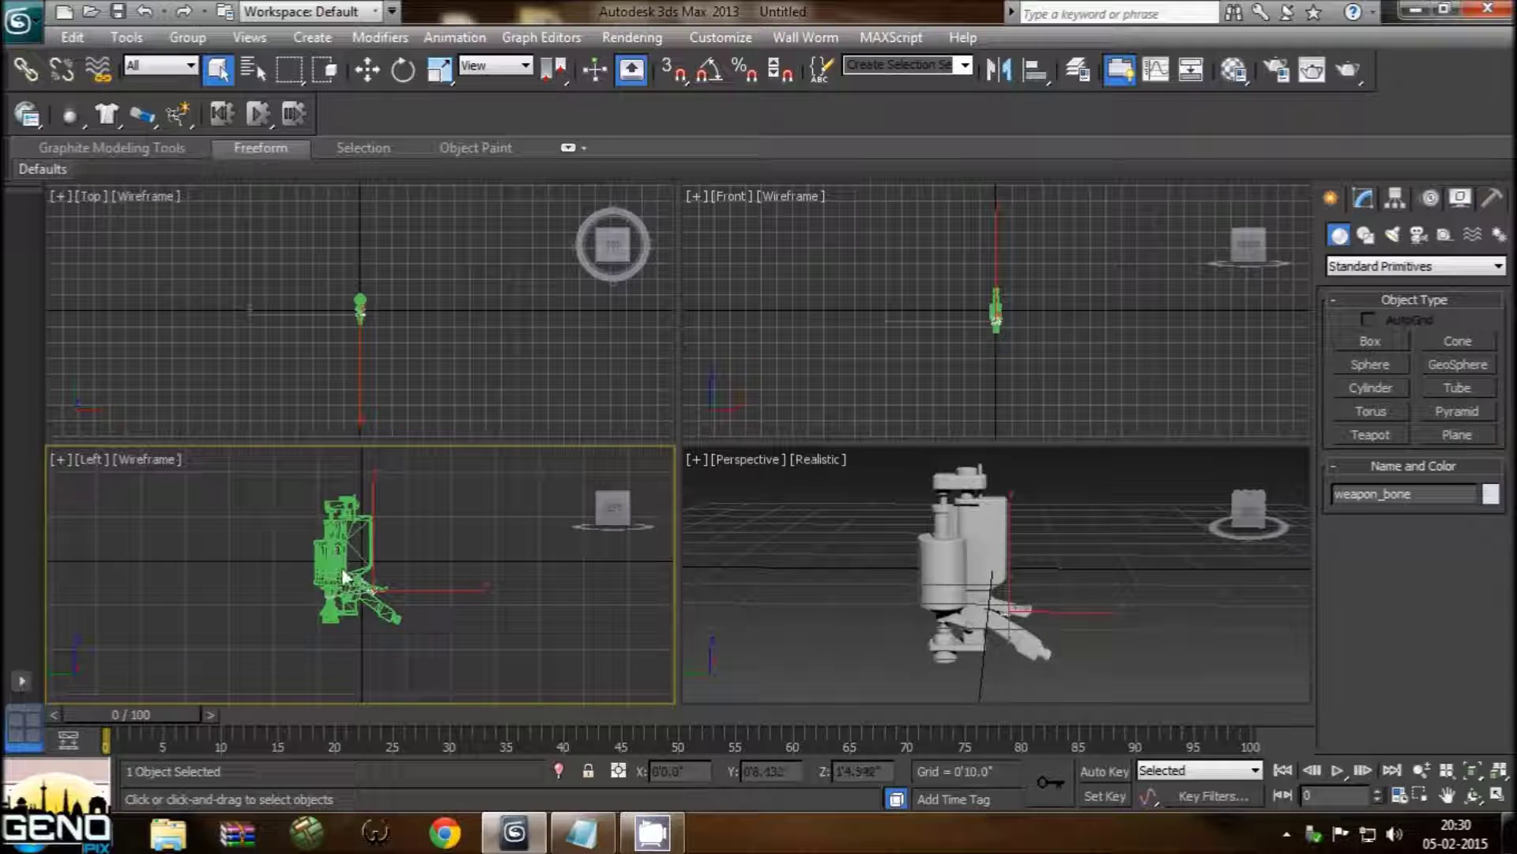
{"action": "middle_click_drag", "start_coordinate": [406, 545], "coordinate": [430, 557]}
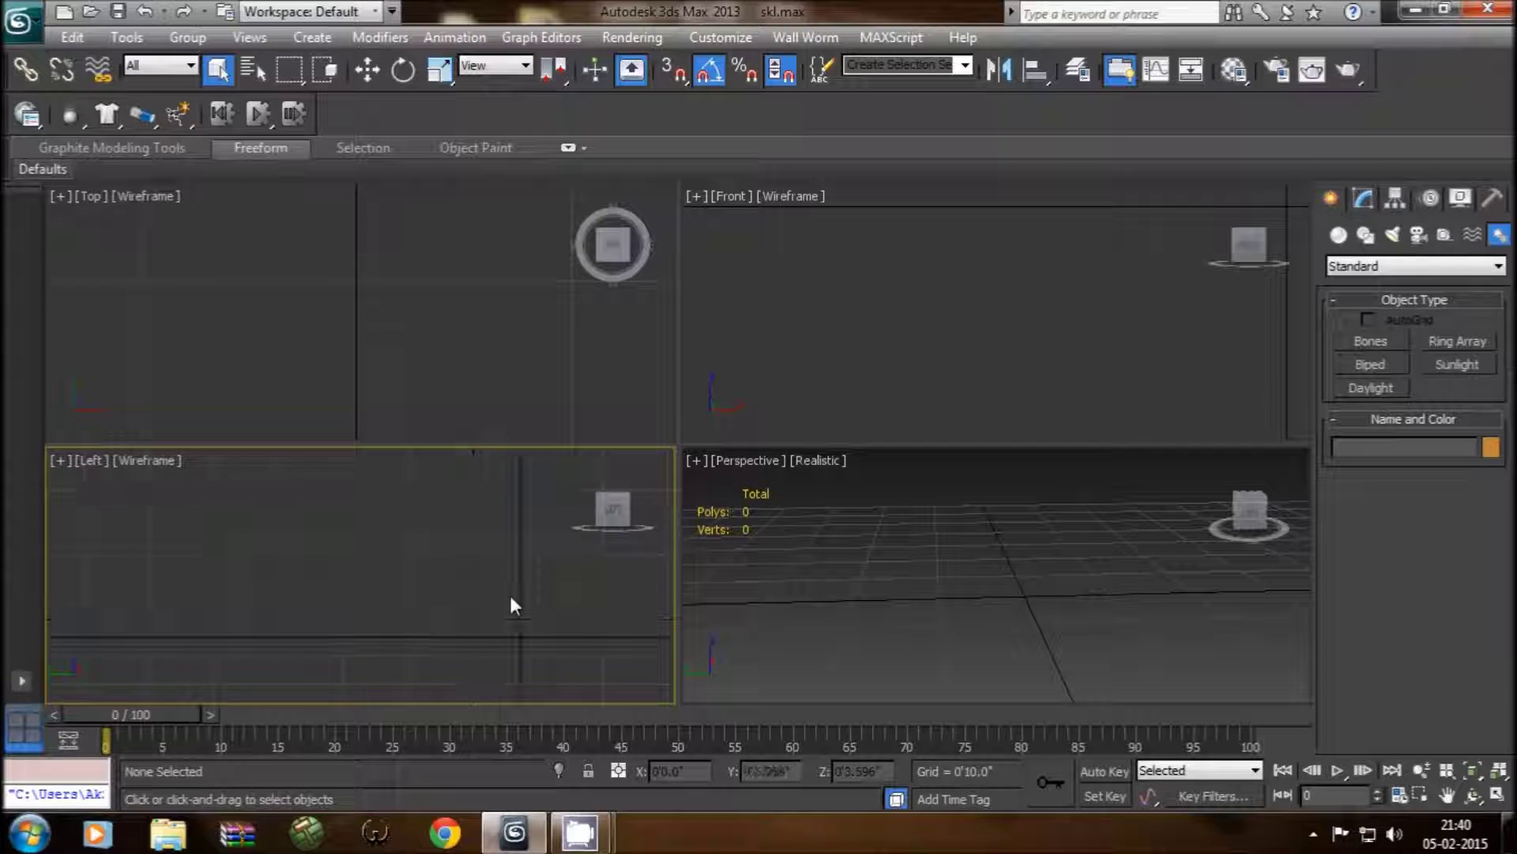
{"action": "middle_click_drag", "start_coordinate": [509, 591], "coordinate": [541, 554]}
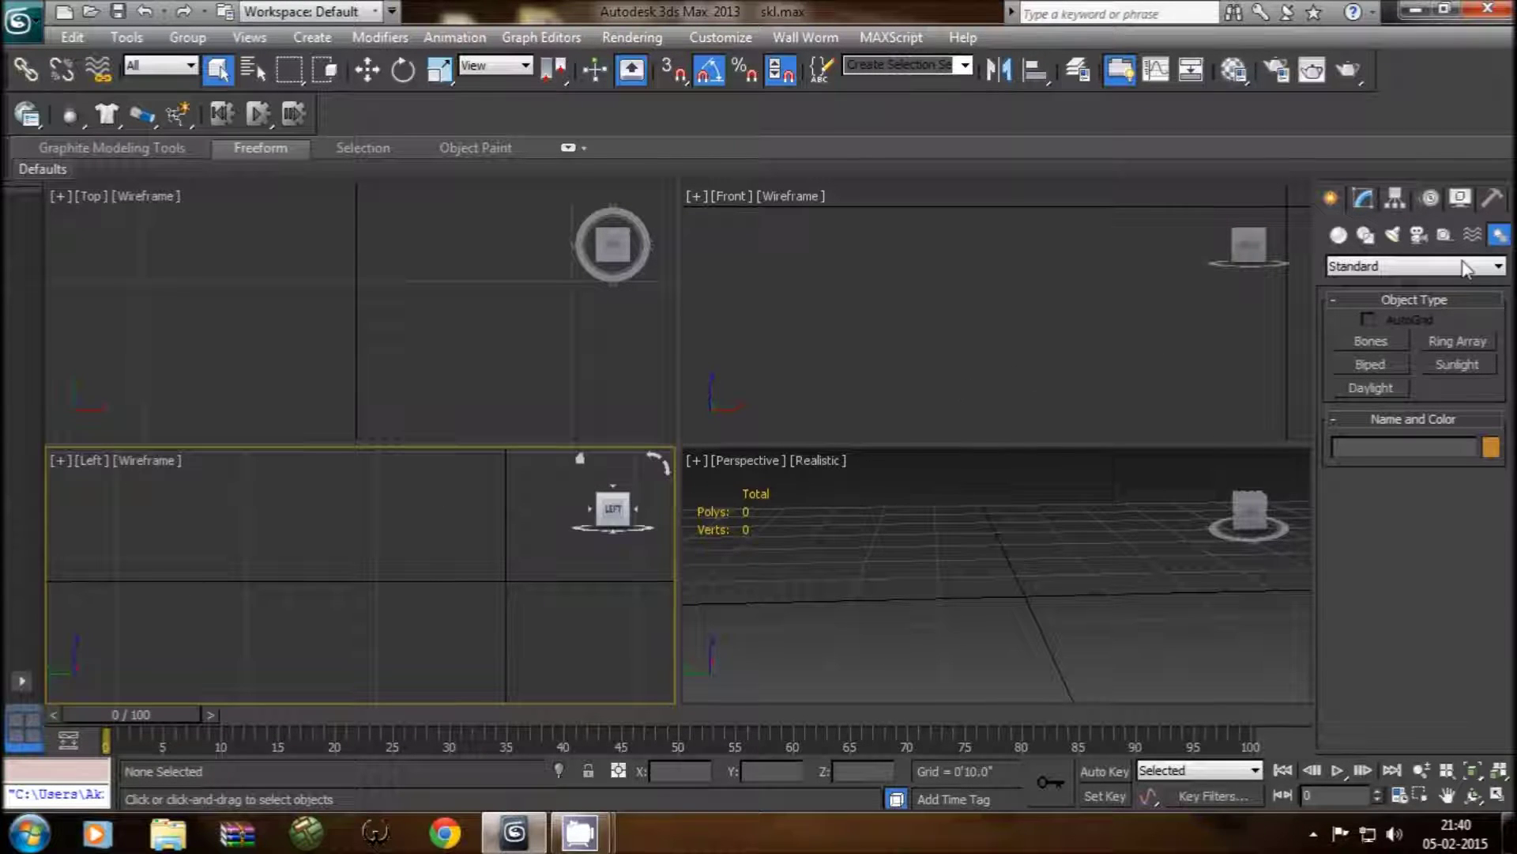
{"action": "left_click", "coordinate": [1501, 237]}
{"action": "left_click", "coordinate": [1345, 348]}
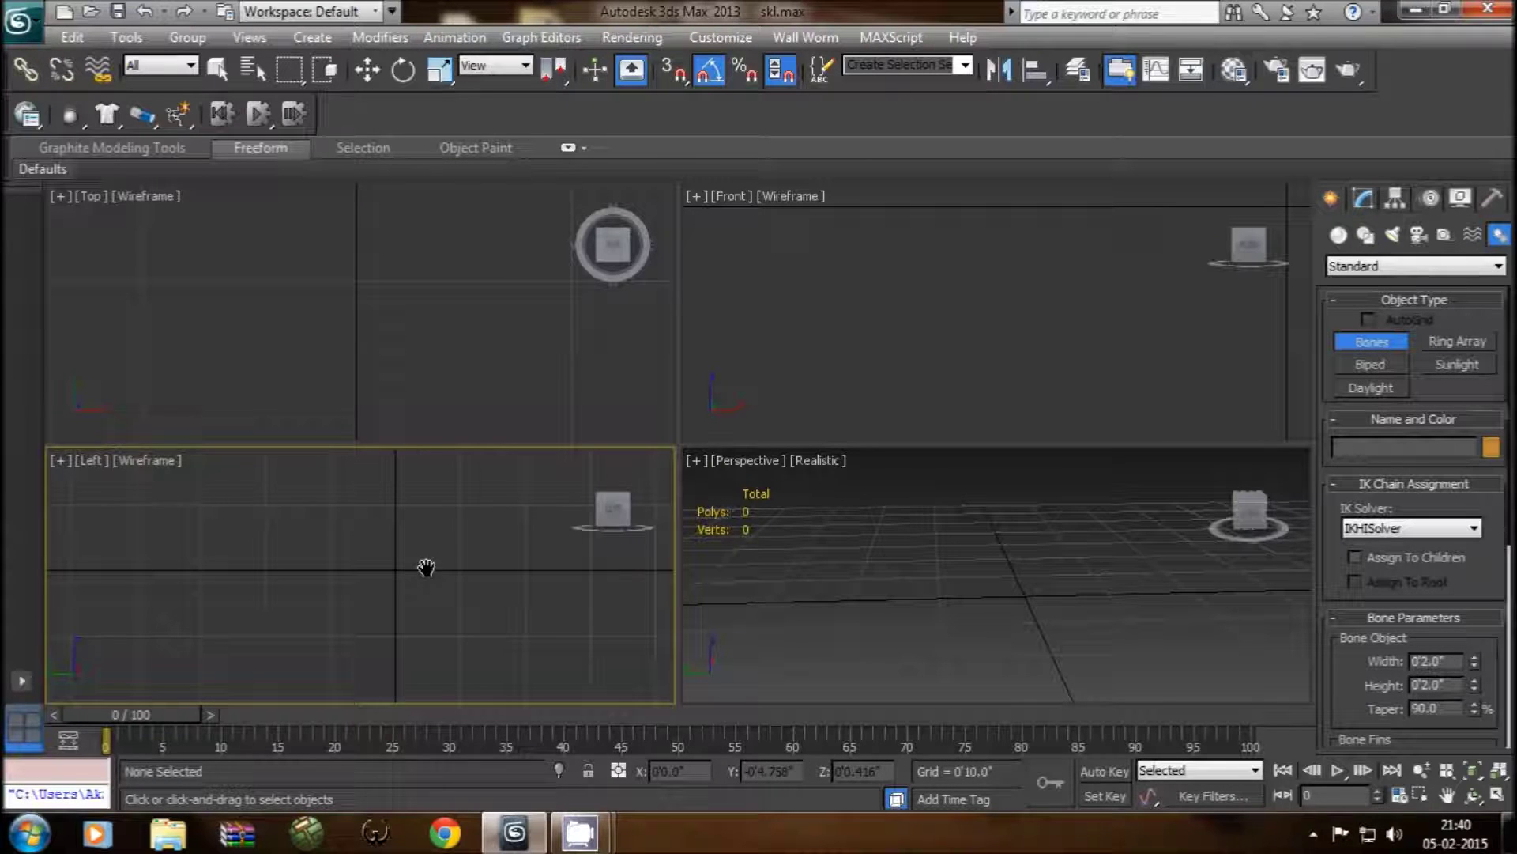
{"action": "left_click", "coordinate": [315, 630]}
{"action": "left_click", "coordinate": [316, 571]}
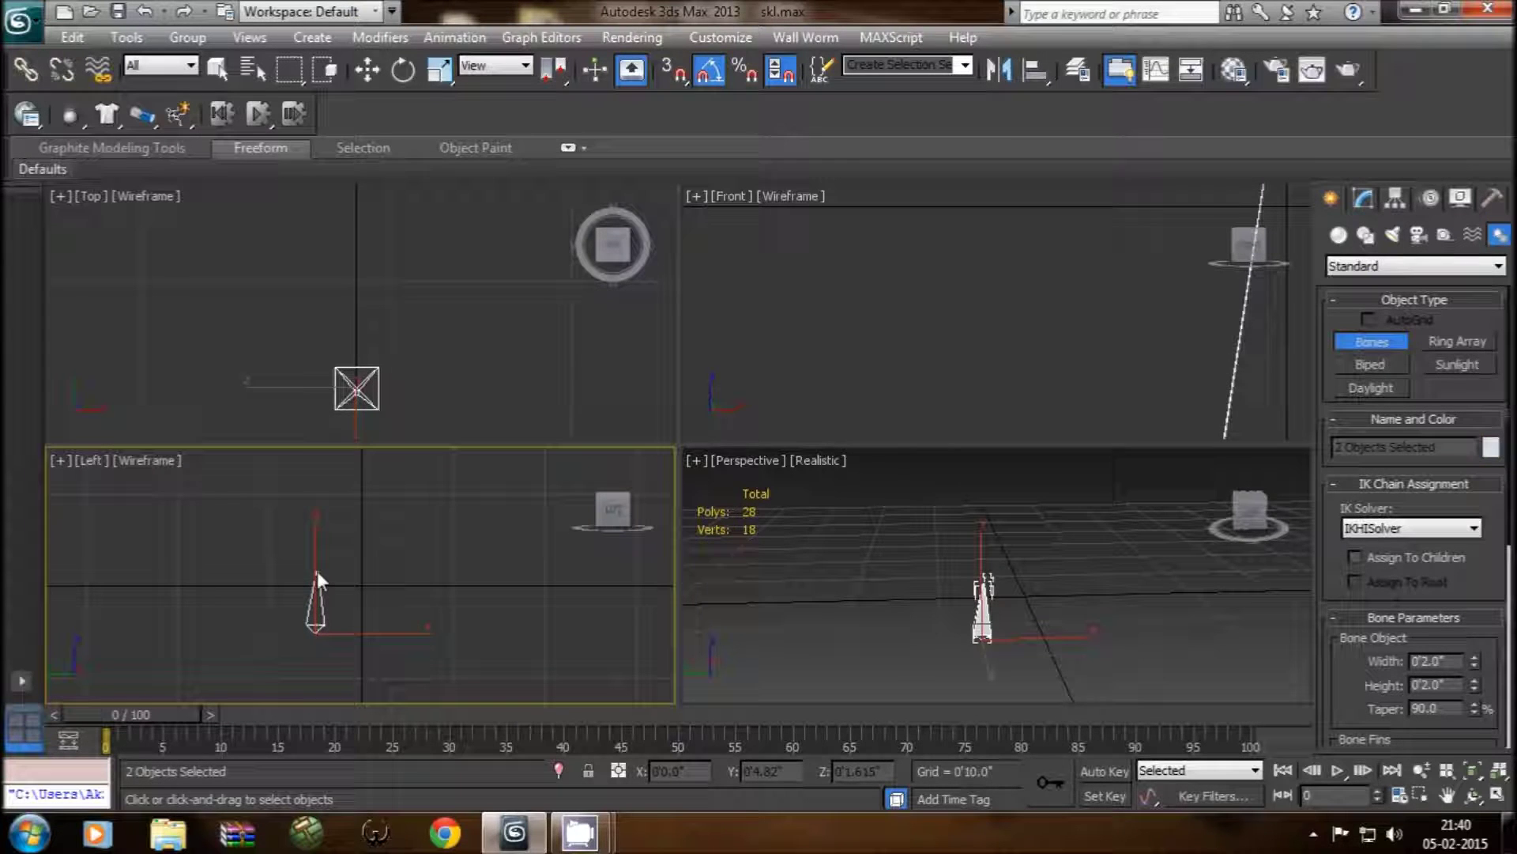
{"action": "right_click", "coordinate": [316, 532]}
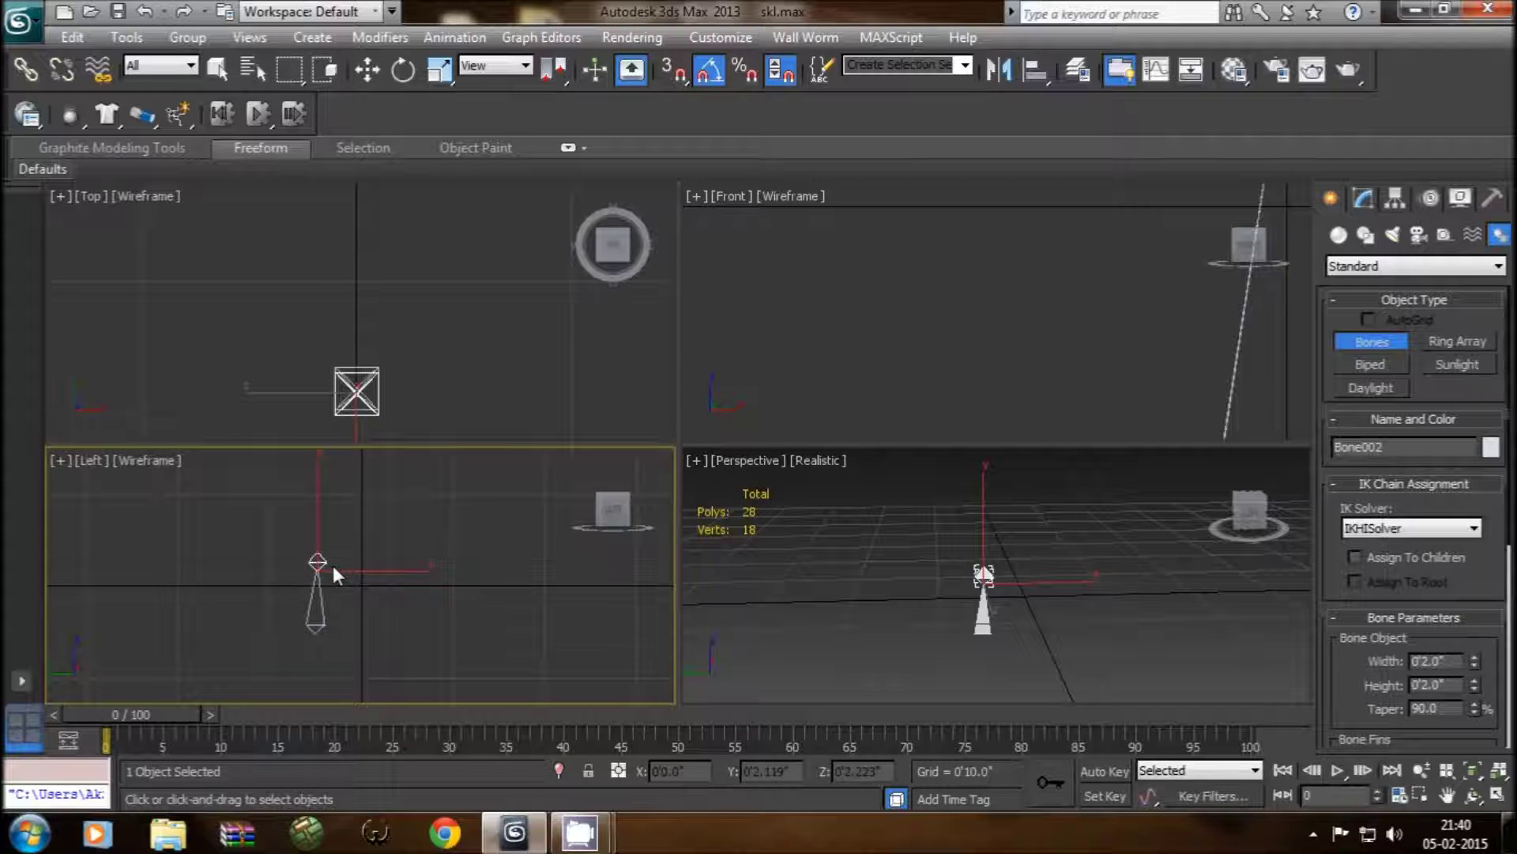
{"action": "middle_click_drag", "start_coordinate": [334, 566], "coordinate": [311, 532]}
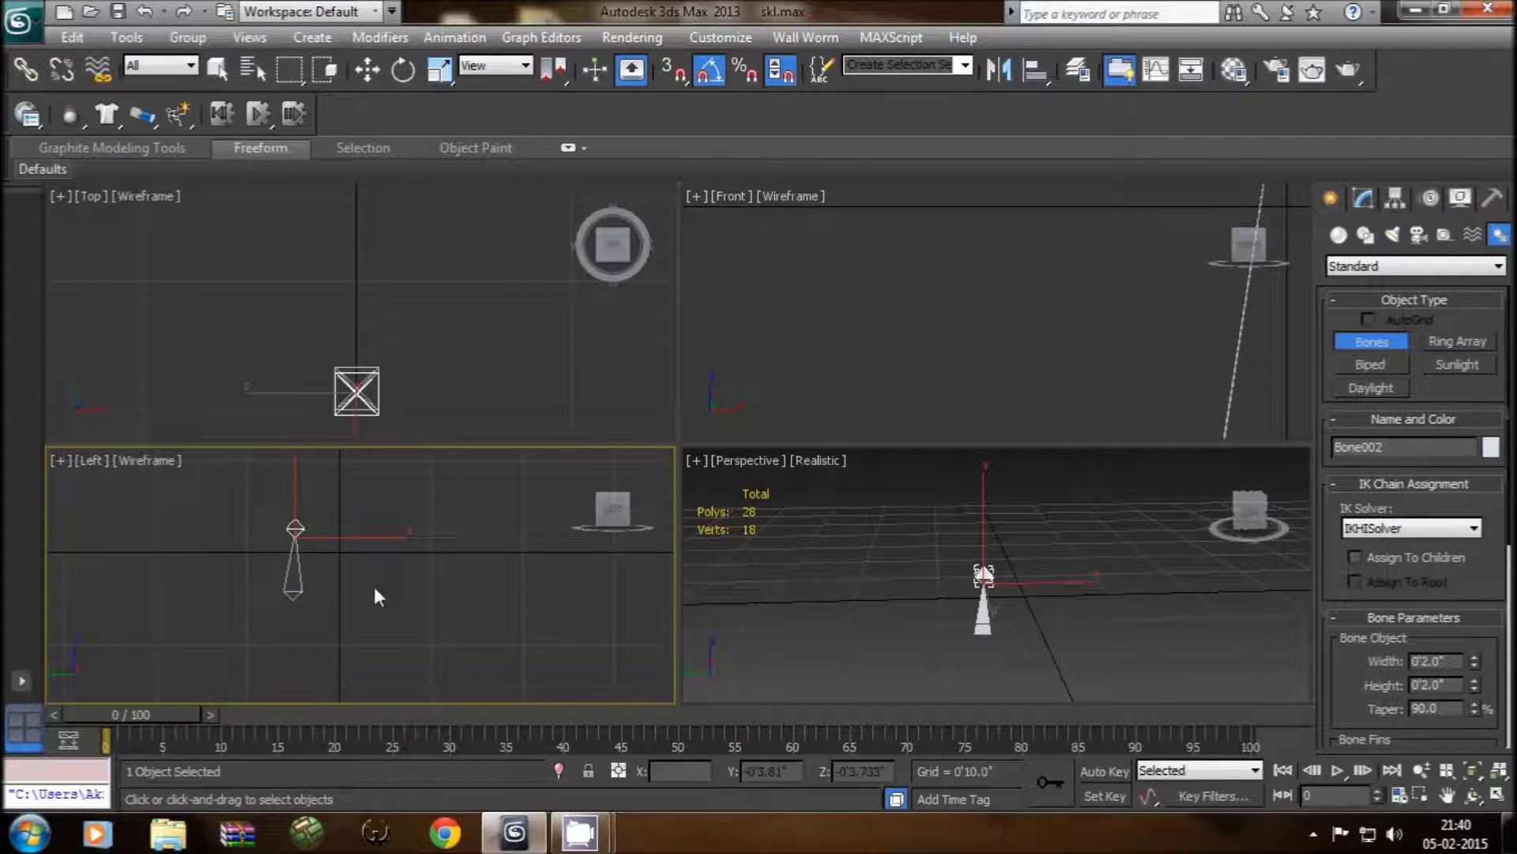
{"action": "middle_click_drag", "start_coordinate": [374, 589], "coordinate": [336, 625]}
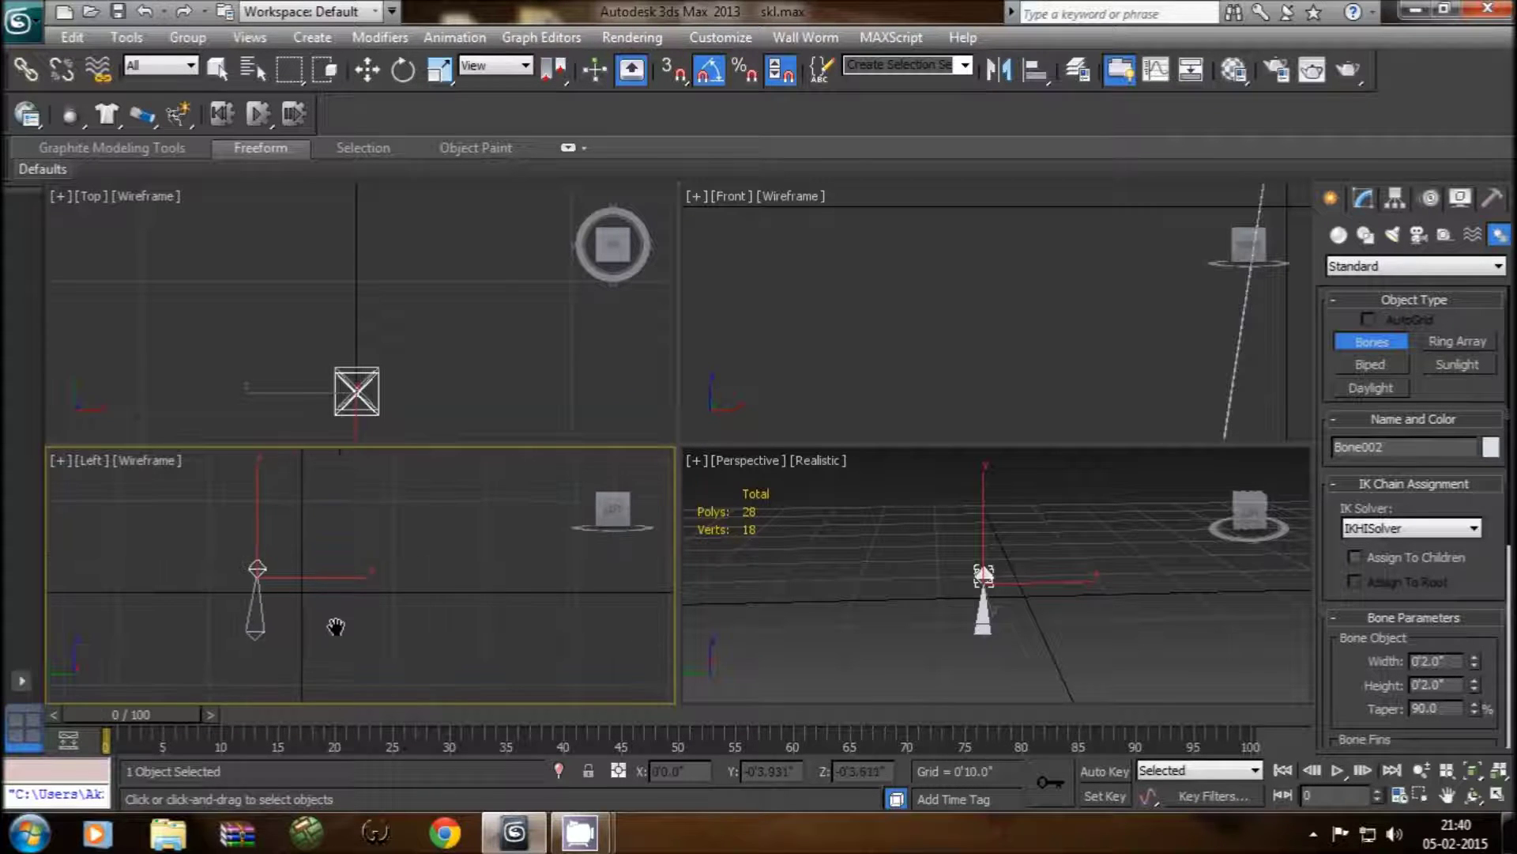
{"action": "left_click", "coordinate": [380, 646]}
{"action": "left_click", "coordinate": [378, 581]}
{"action": "left_click", "coordinate": [378, 582]}
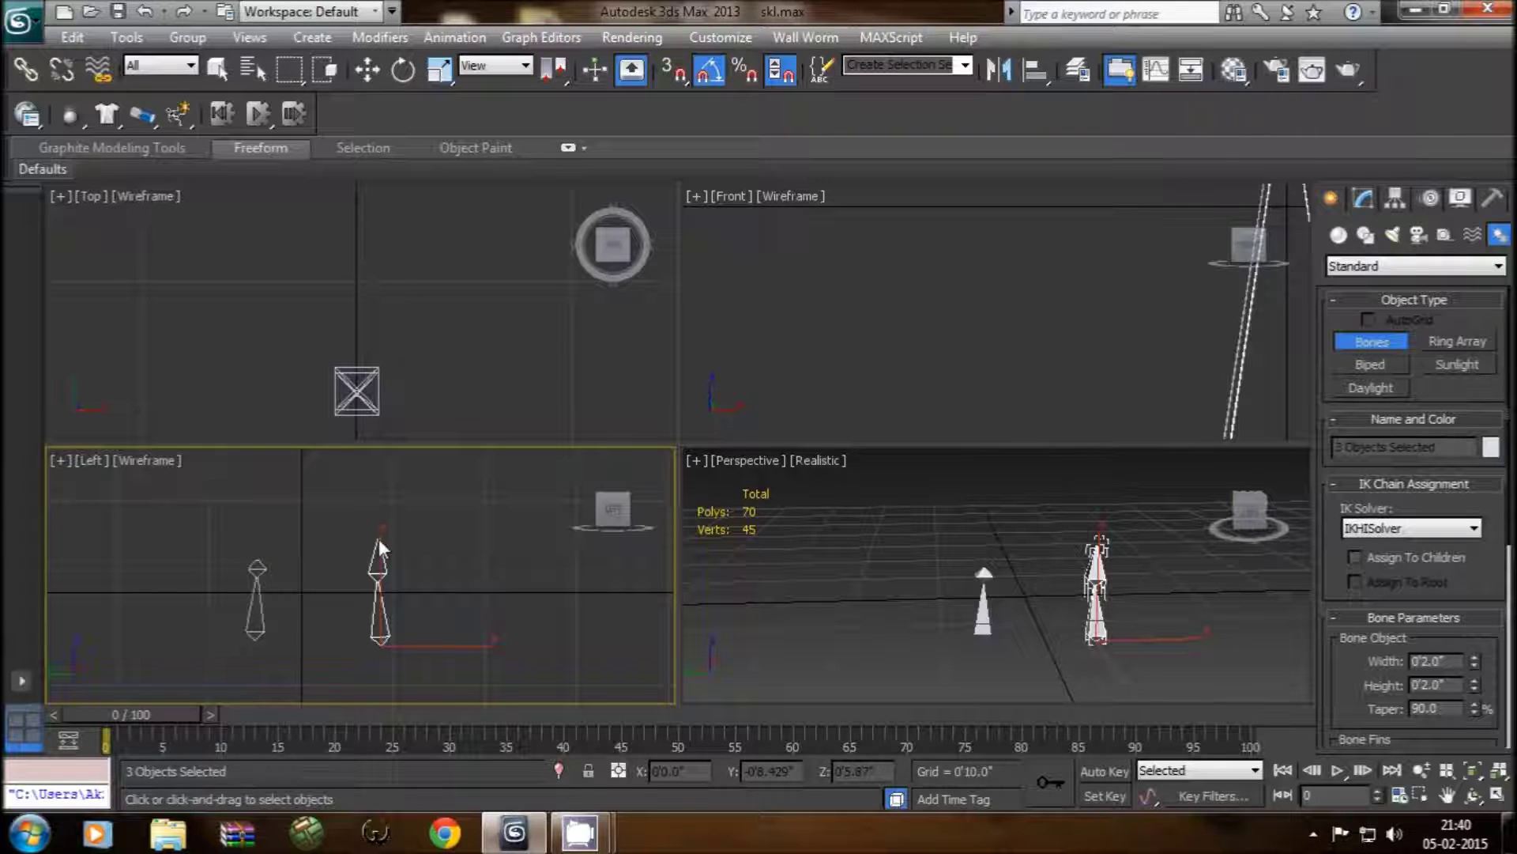
{"action": "right_click", "coordinate": [377, 538]}
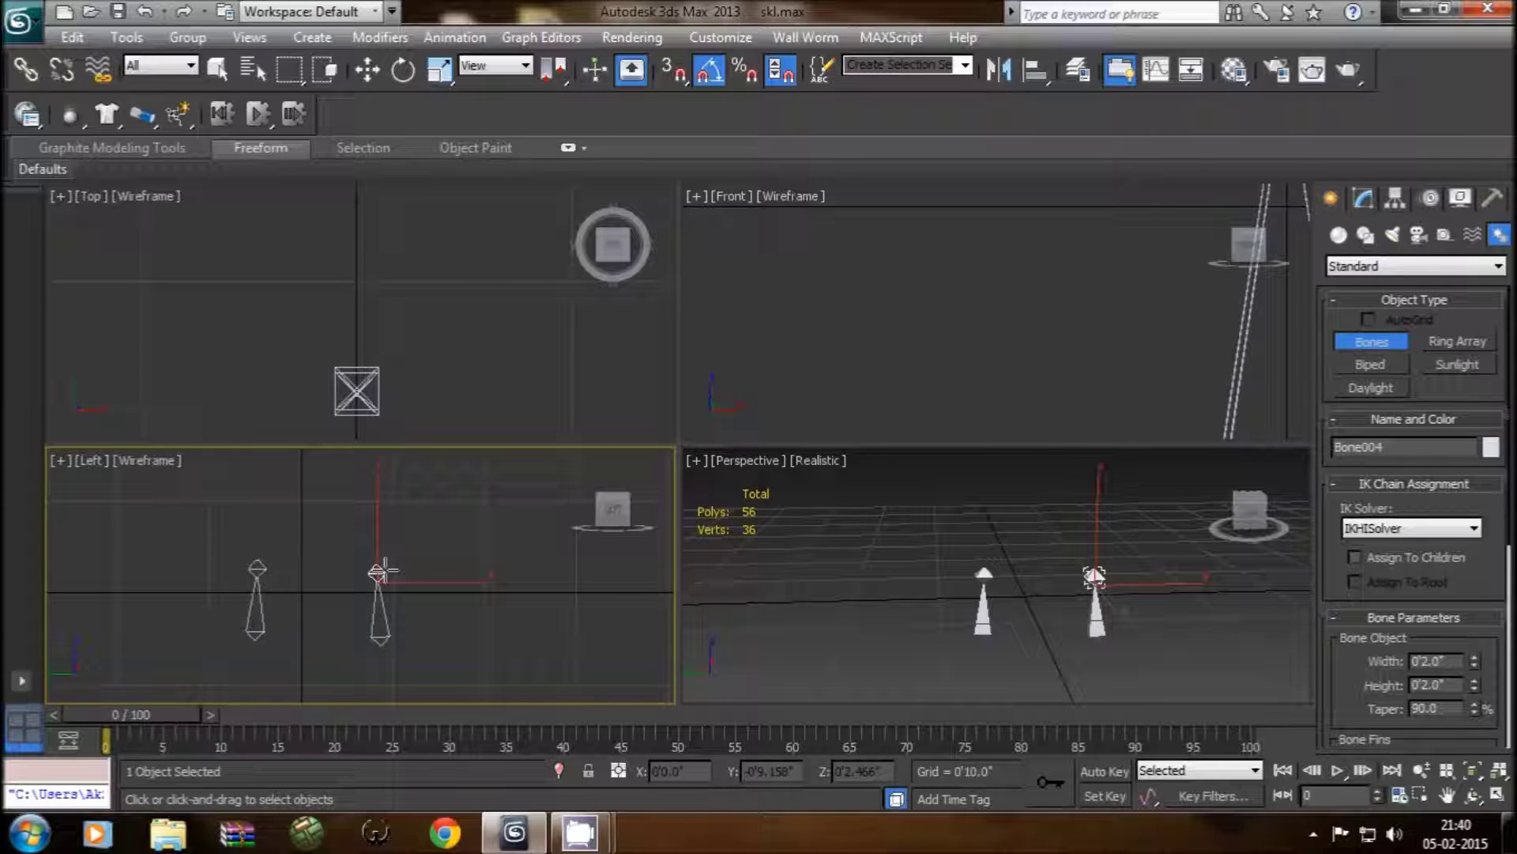
{"action": "key", "text": "Delete"}
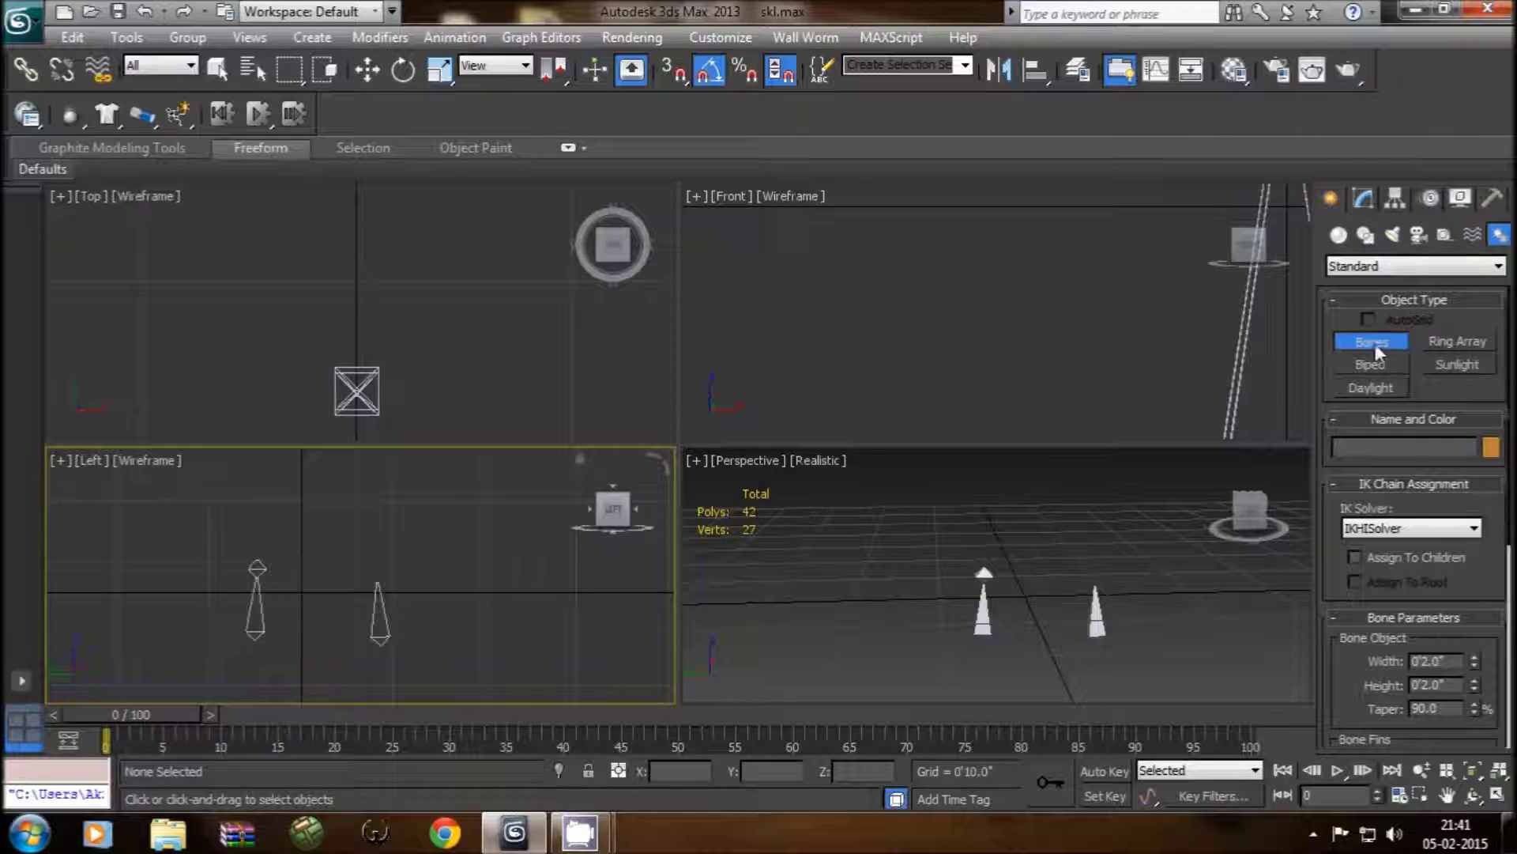
{"action": "left_click", "coordinate": [367, 75]}
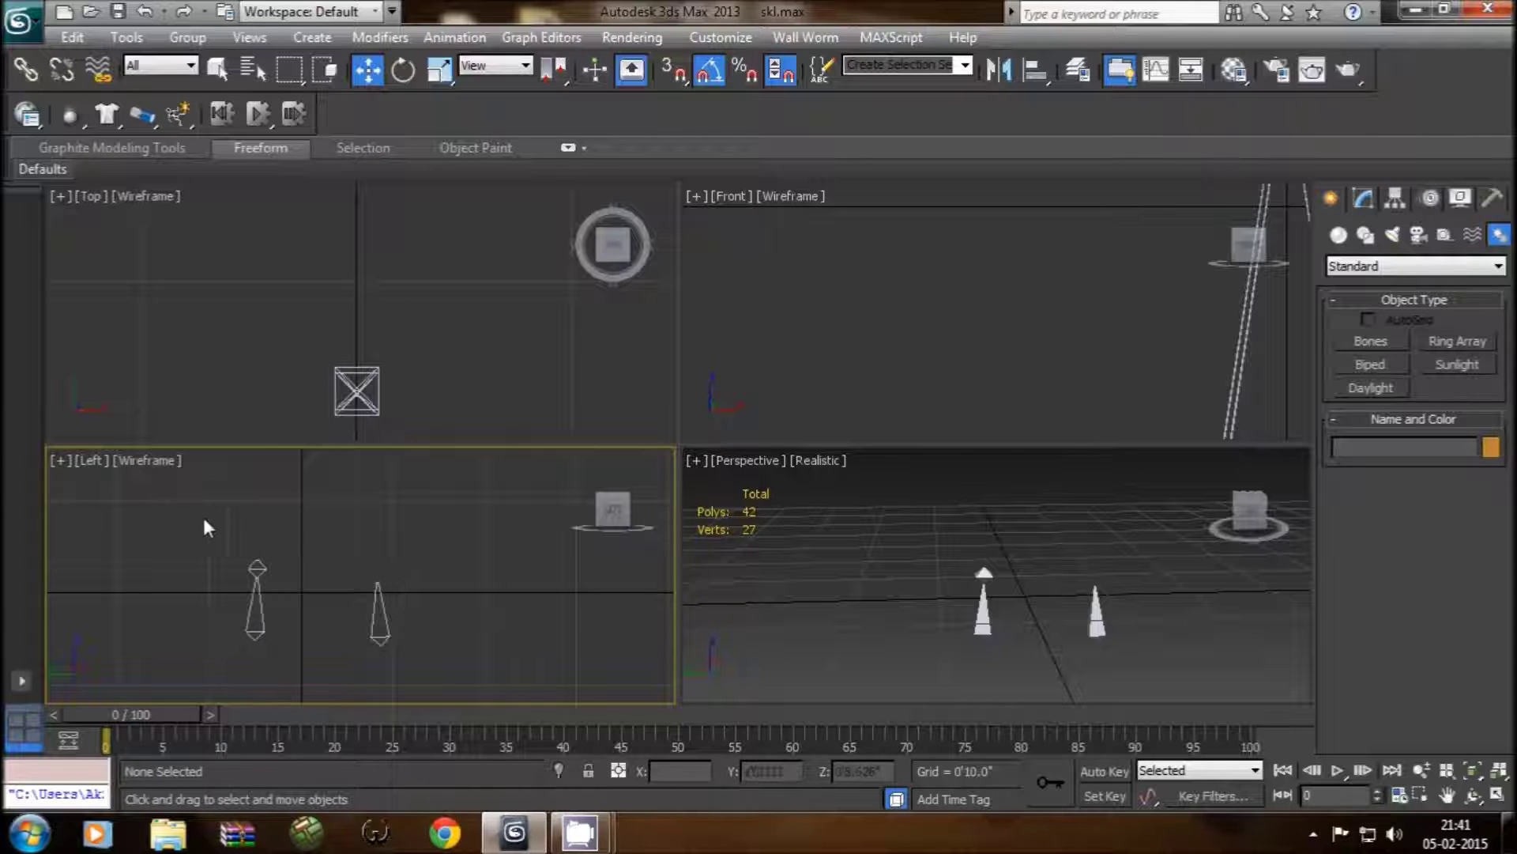
{"action": "left_click_drag", "start_coordinate": [169, 508], "coordinate": [448, 662]}
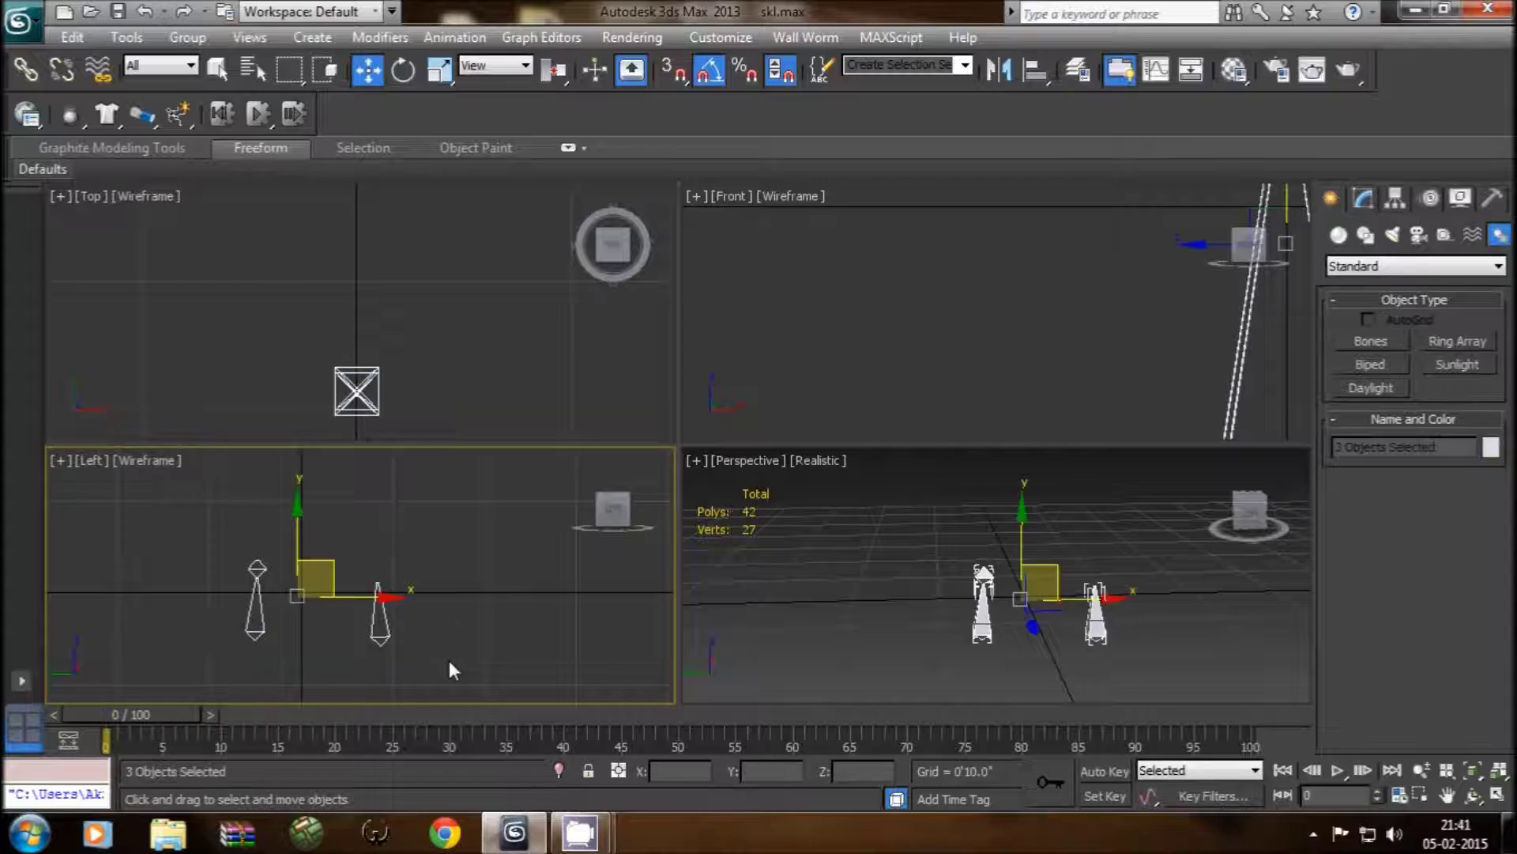
{"action": "key", "text": "Delete"}
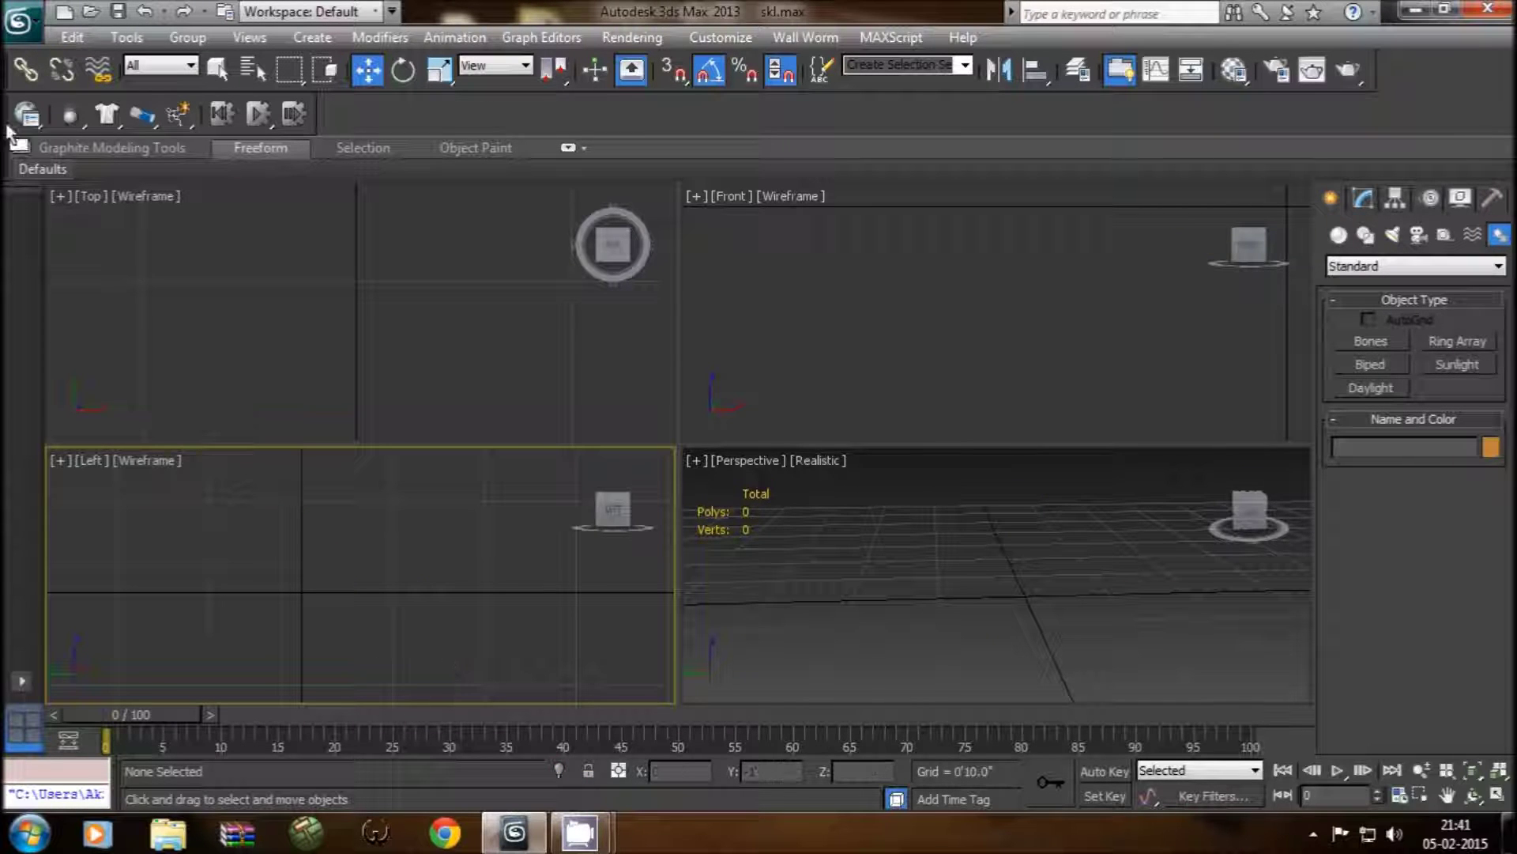
{"action": "left_click", "coordinate": [19, 21]}
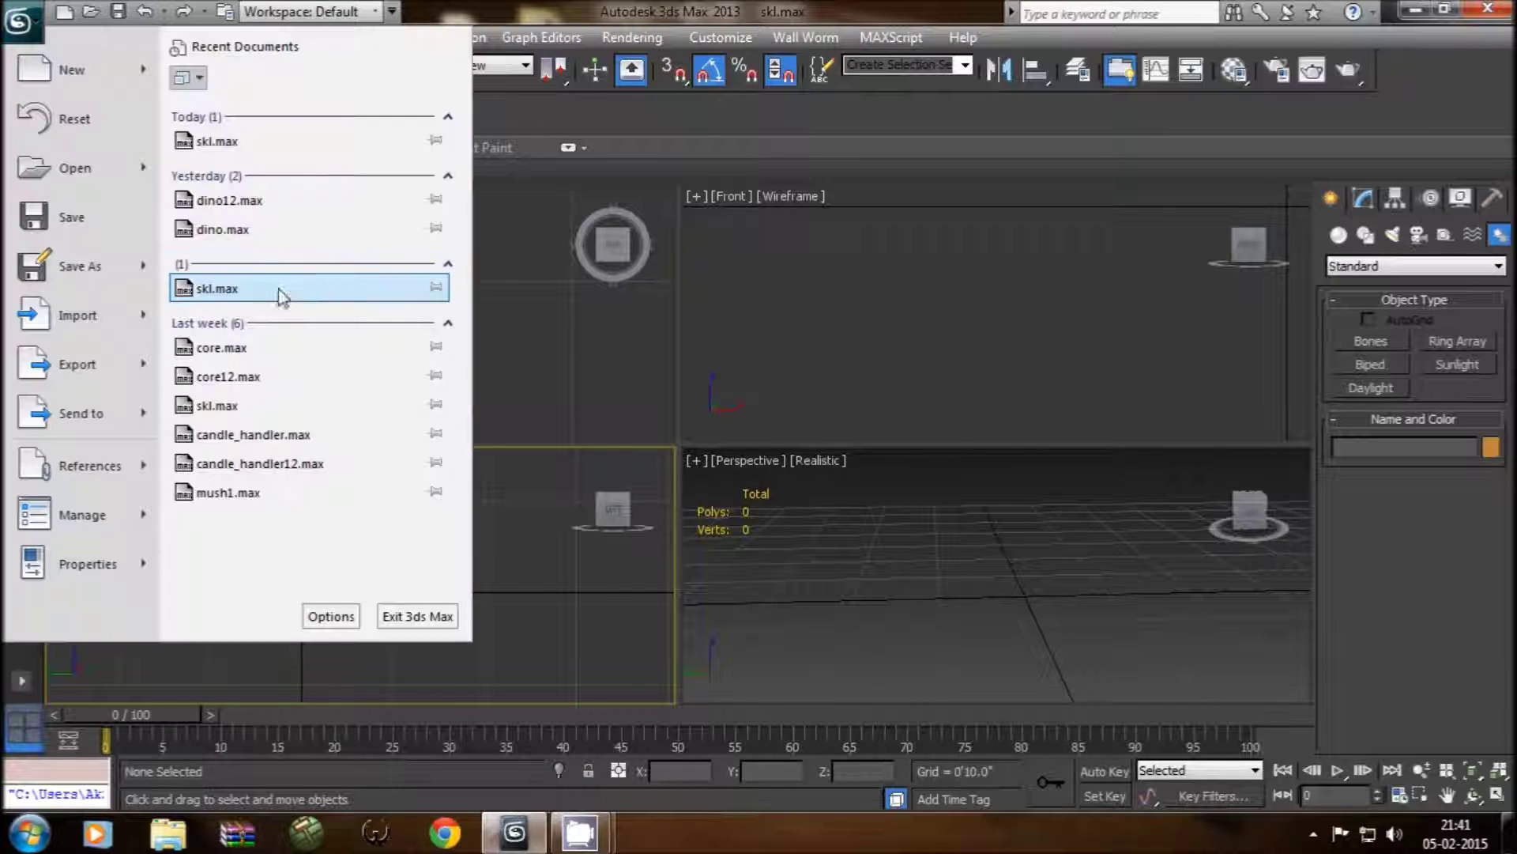
Step: Reopen skl.max, discarding unsaved changes
{"action": "left_click", "coordinate": [237, 140]}
{"action": "left_click", "coordinate": [759, 494]}
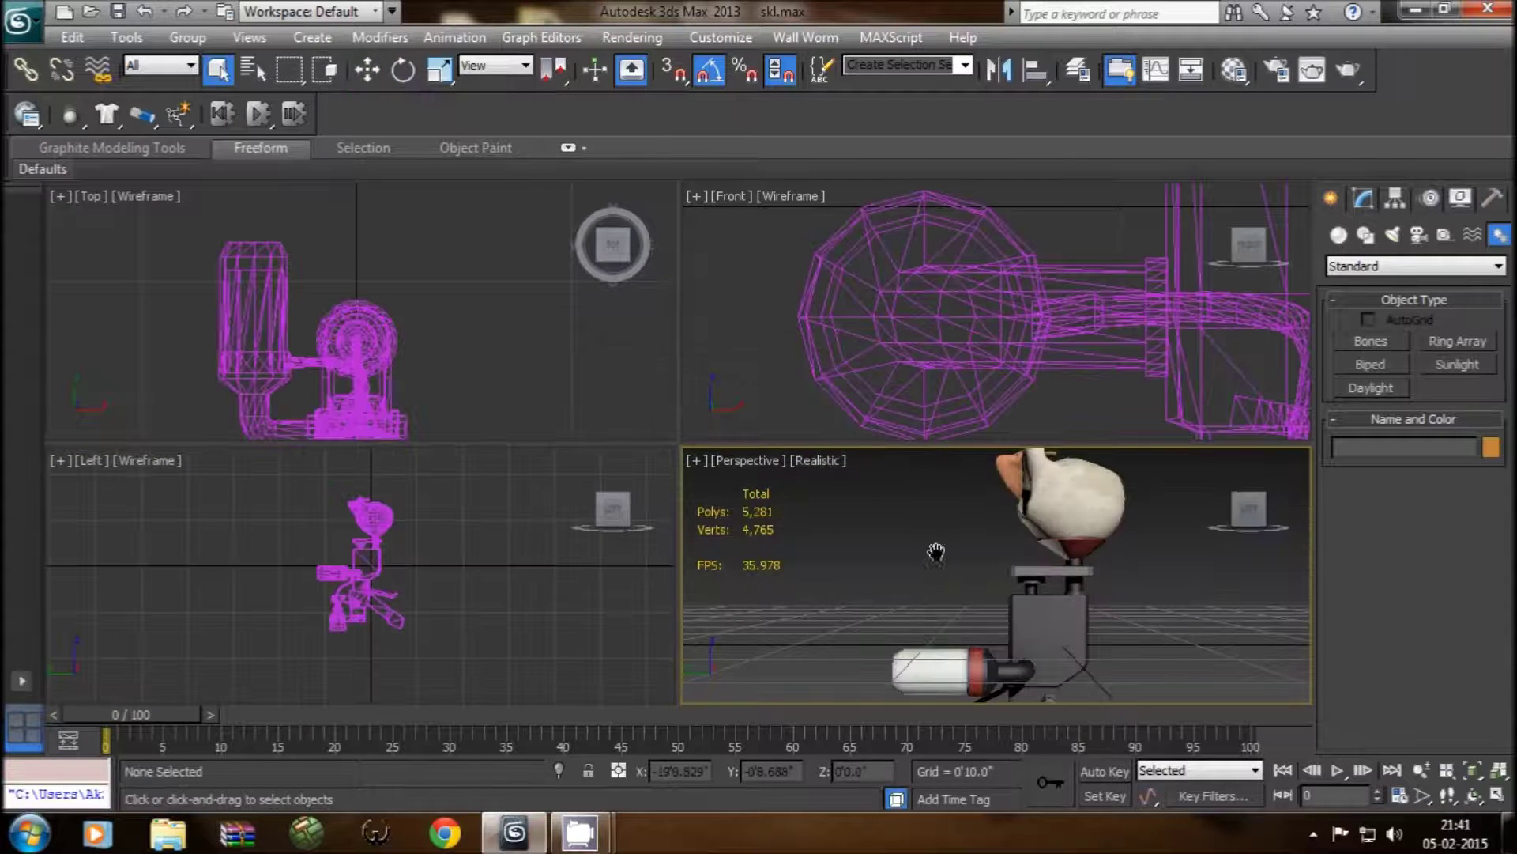
{"action": "scroll", "coordinate": [937, 552], "scroll_direction": "down", "scroll_amount": 3}
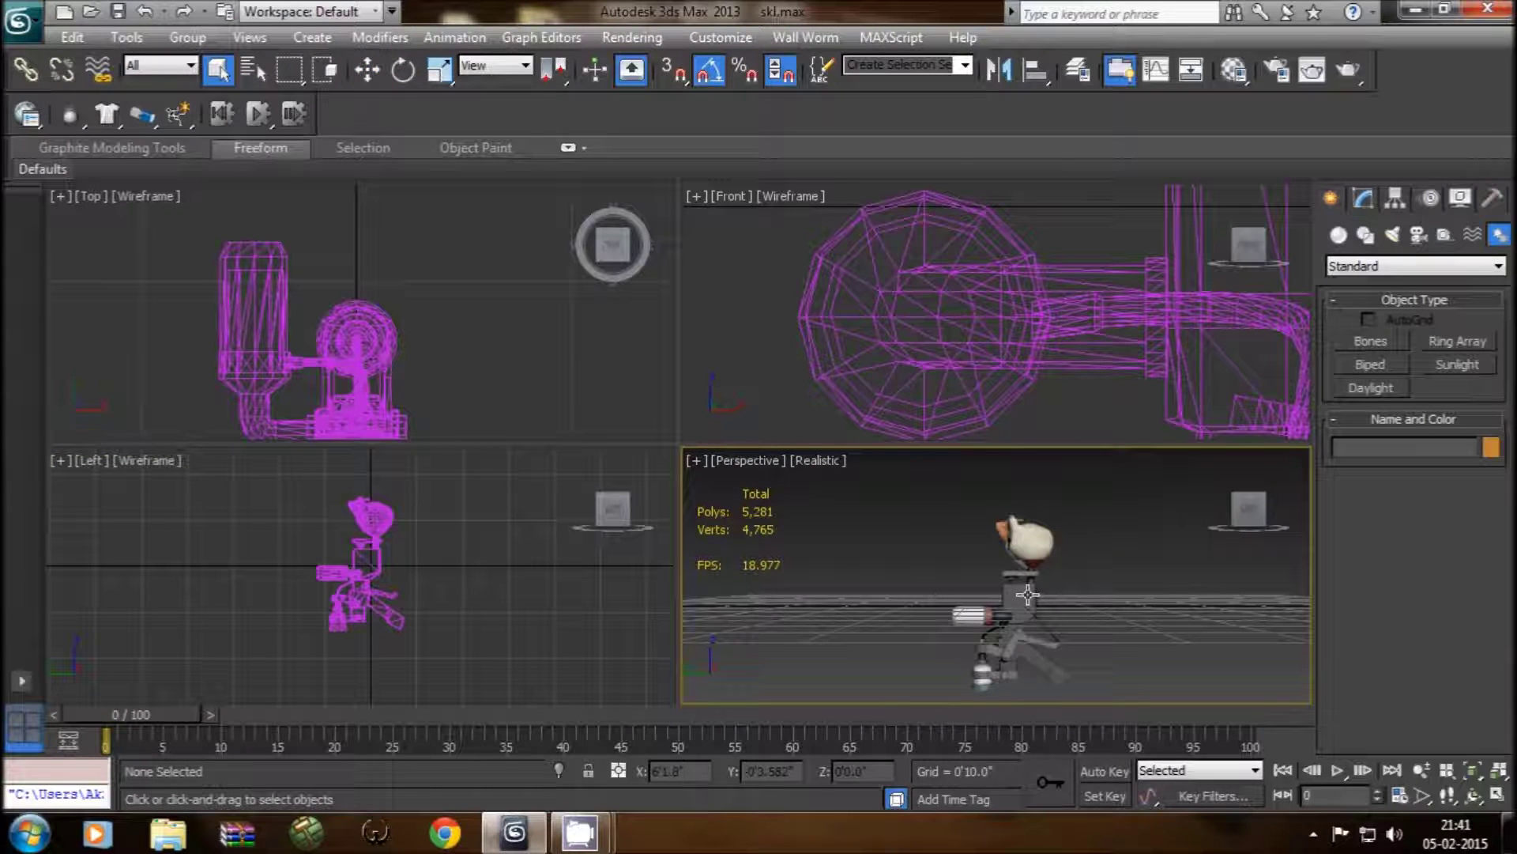
Step: Select the c_coldkill001 mesh and enable Editable Poly's Element sub-object level
{"action": "middle_click_drag", "start_coordinate": [1027, 594], "coordinate": [1019, 594], "text": "alt"}
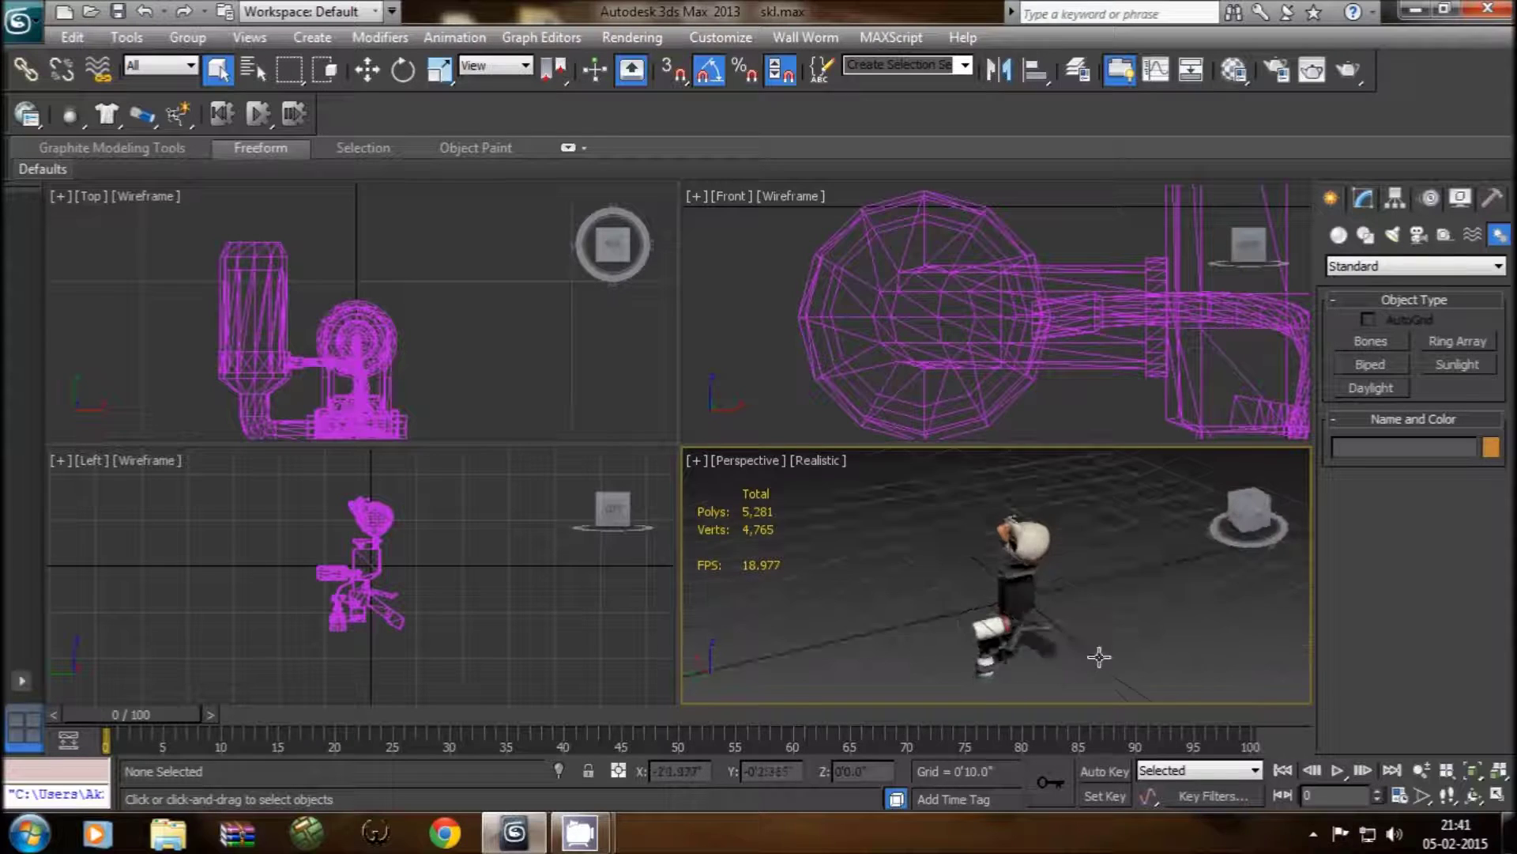
{"action": "left_click", "coordinate": [1019, 595]}
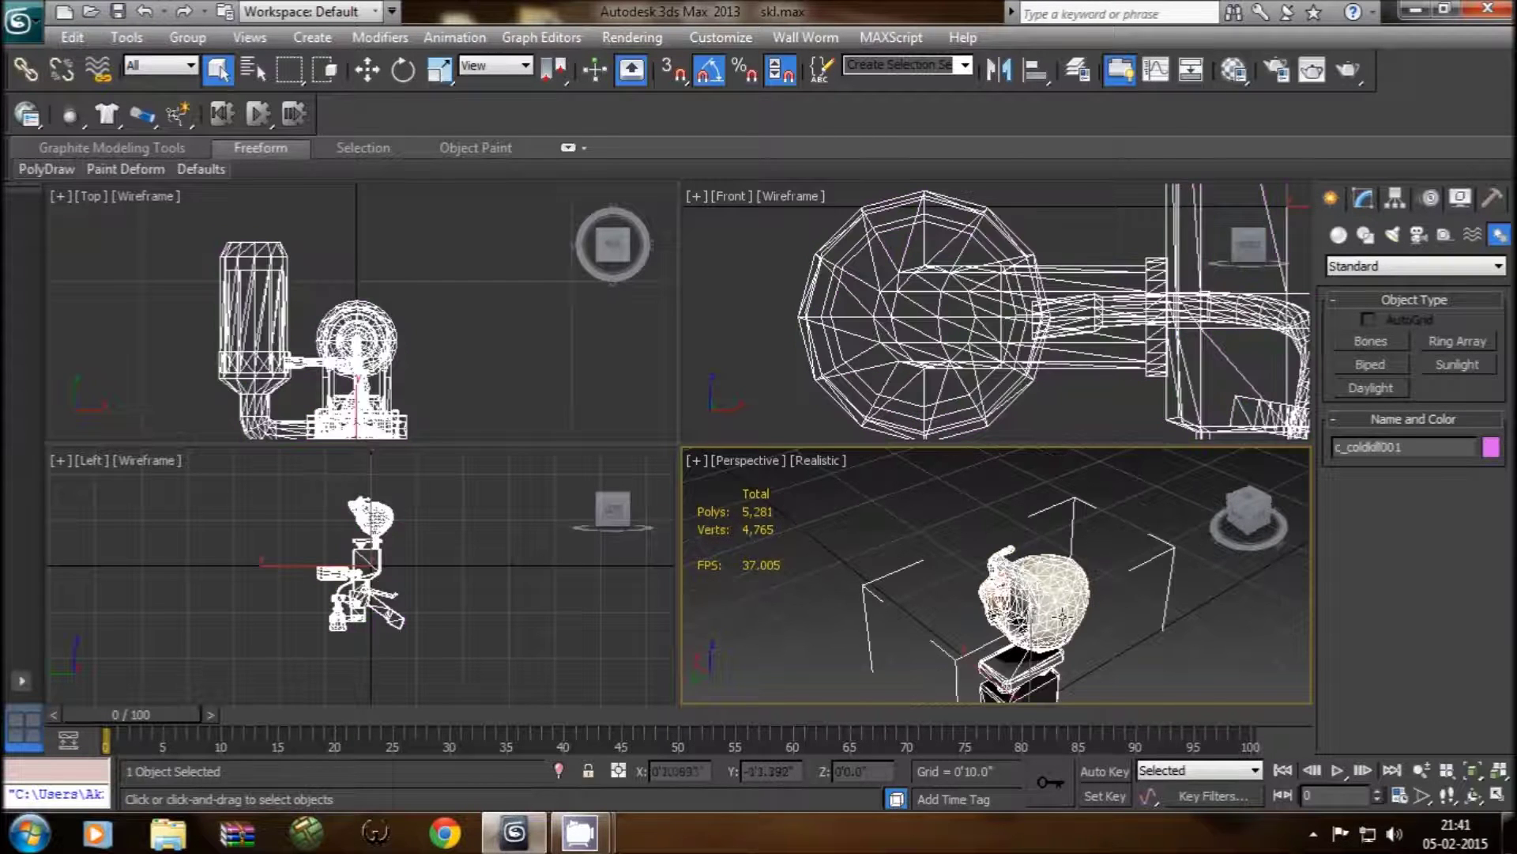
{"action": "left_click", "coordinate": [1363, 197]}
{"action": "left_click", "coordinate": [1461, 495]}
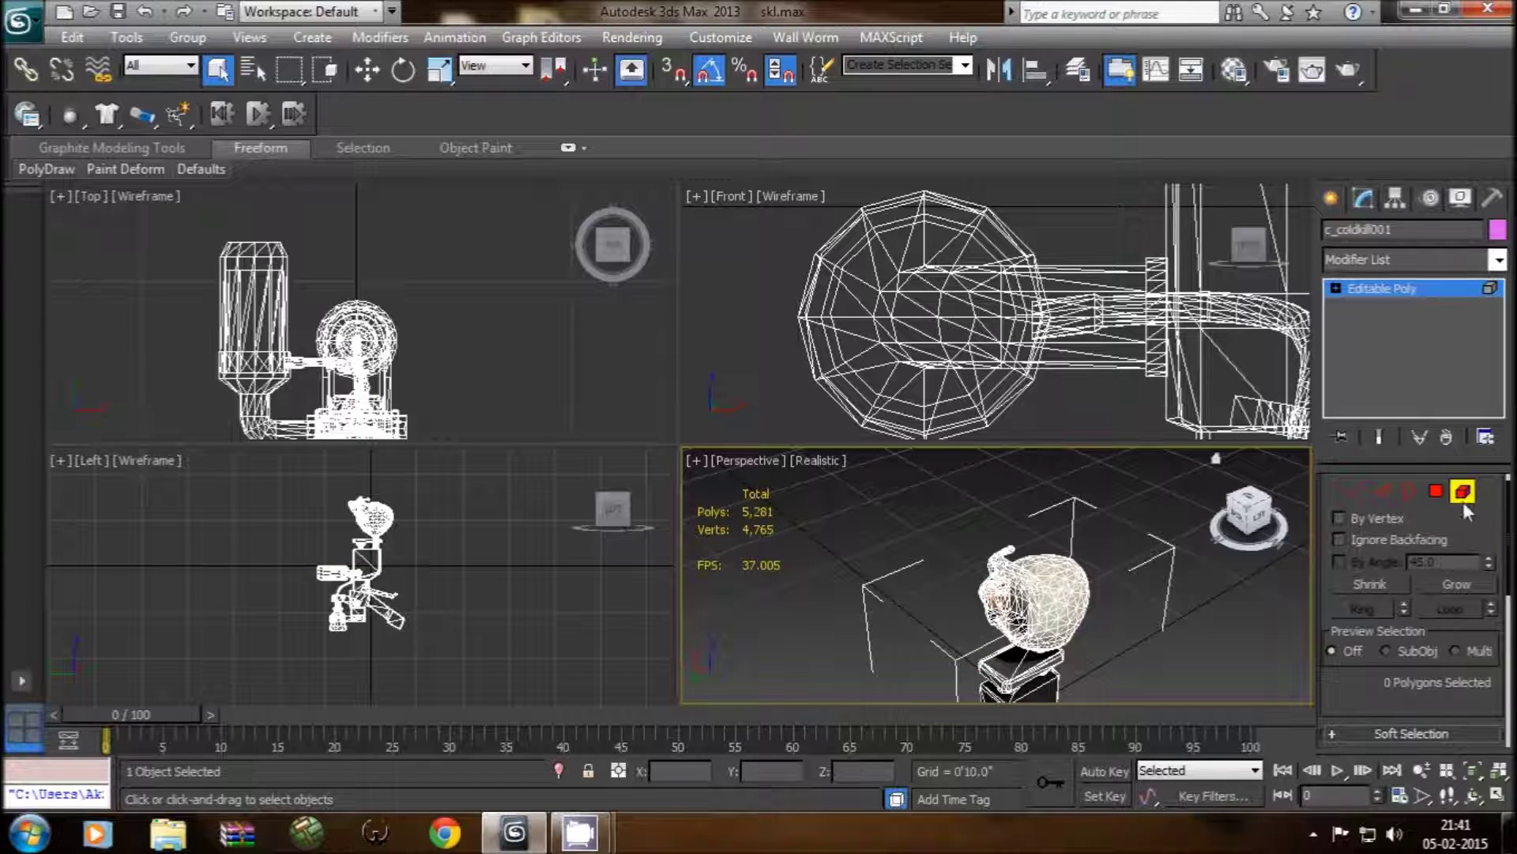
Step: Re-enter Element mode and double-click the red element on the character's head
{"action": "left_click", "coordinate": [1463, 491]}
{"action": "left_click", "coordinate": [1463, 491]}
{"action": "middle_click_drag", "start_coordinate": [959, 611], "coordinate": [957, 578]}
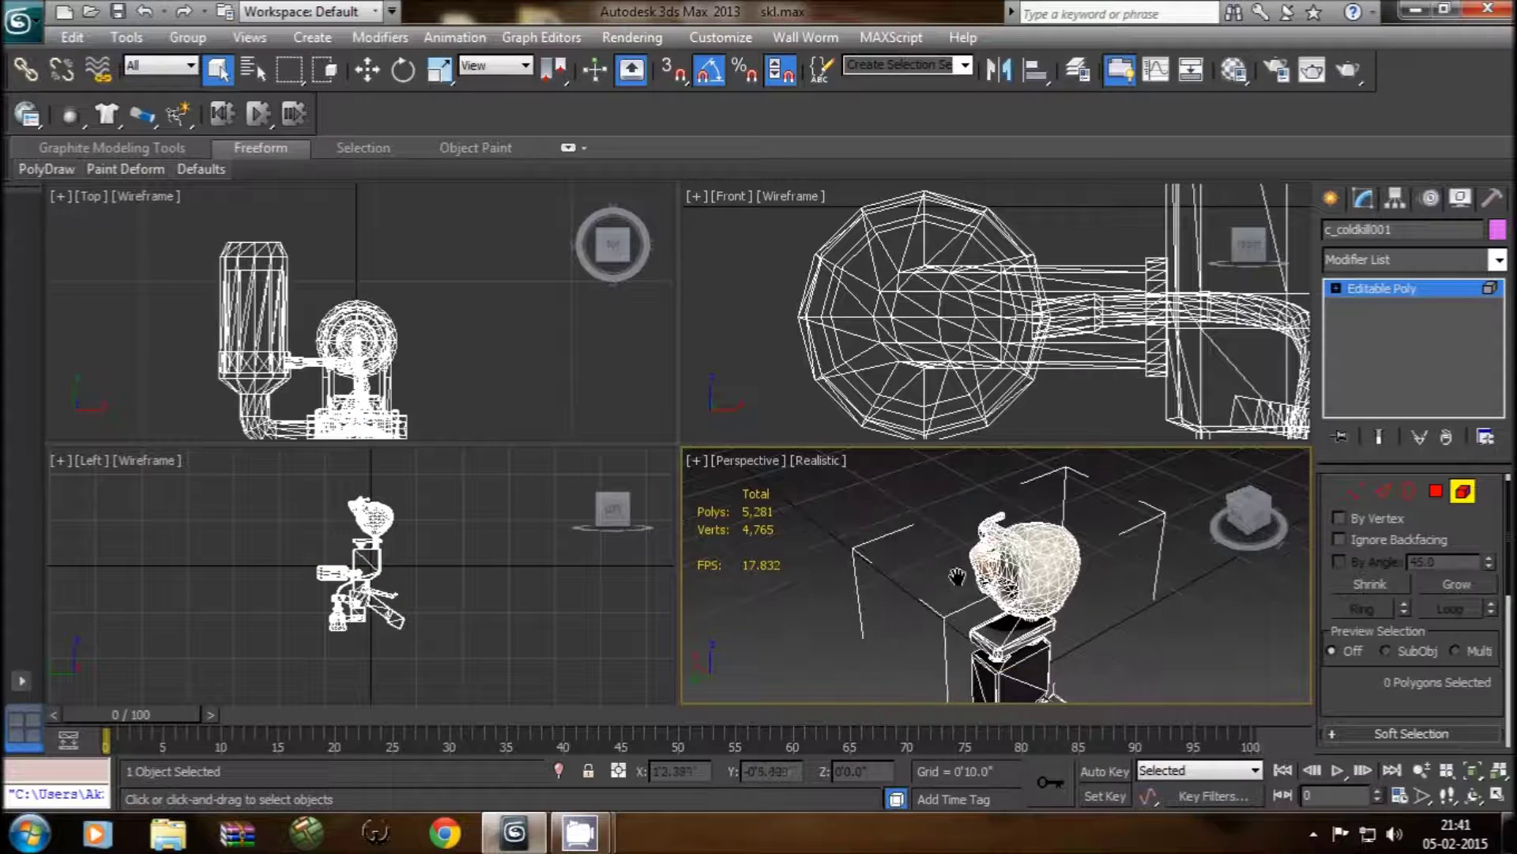
{"action": "scroll", "coordinate": [957, 578], "scroll_direction": "up", "scroll_amount": 2}
{"action": "scroll", "coordinate": [1027, 616], "scroll_direction": "up", "scroll_amount": 2}
{"action": "scroll", "coordinate": [1138, 669], "scroll_direction": "up", "scroll_amount": 2}
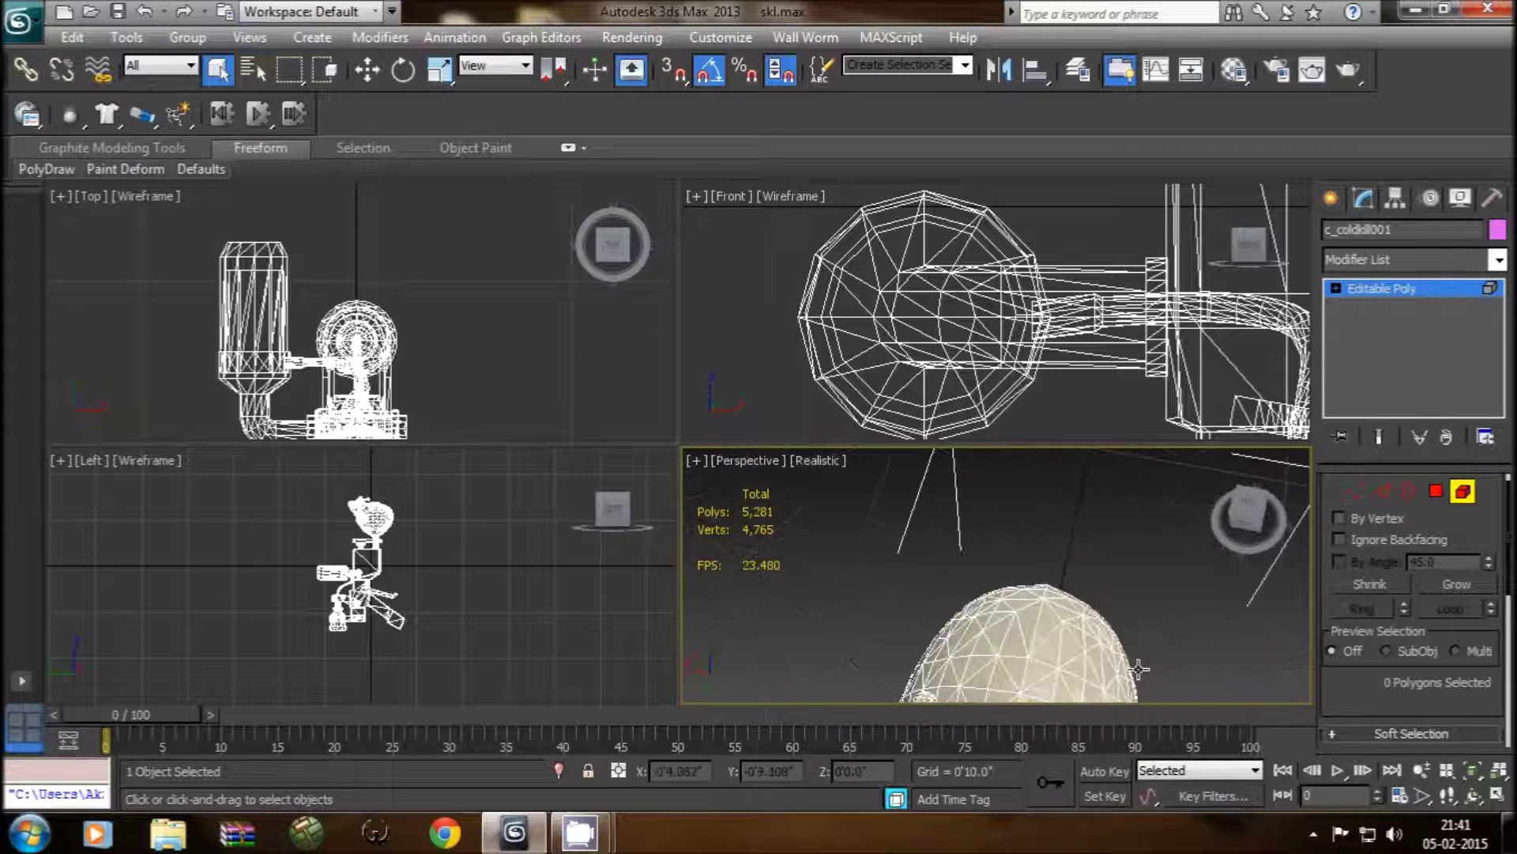
{"action": "scroll", "coordinate": [1138, 640], "scroll_direction": "down", "scroll_amount": 2}
{"action": "double_click", "coordinate": [944, 544]}
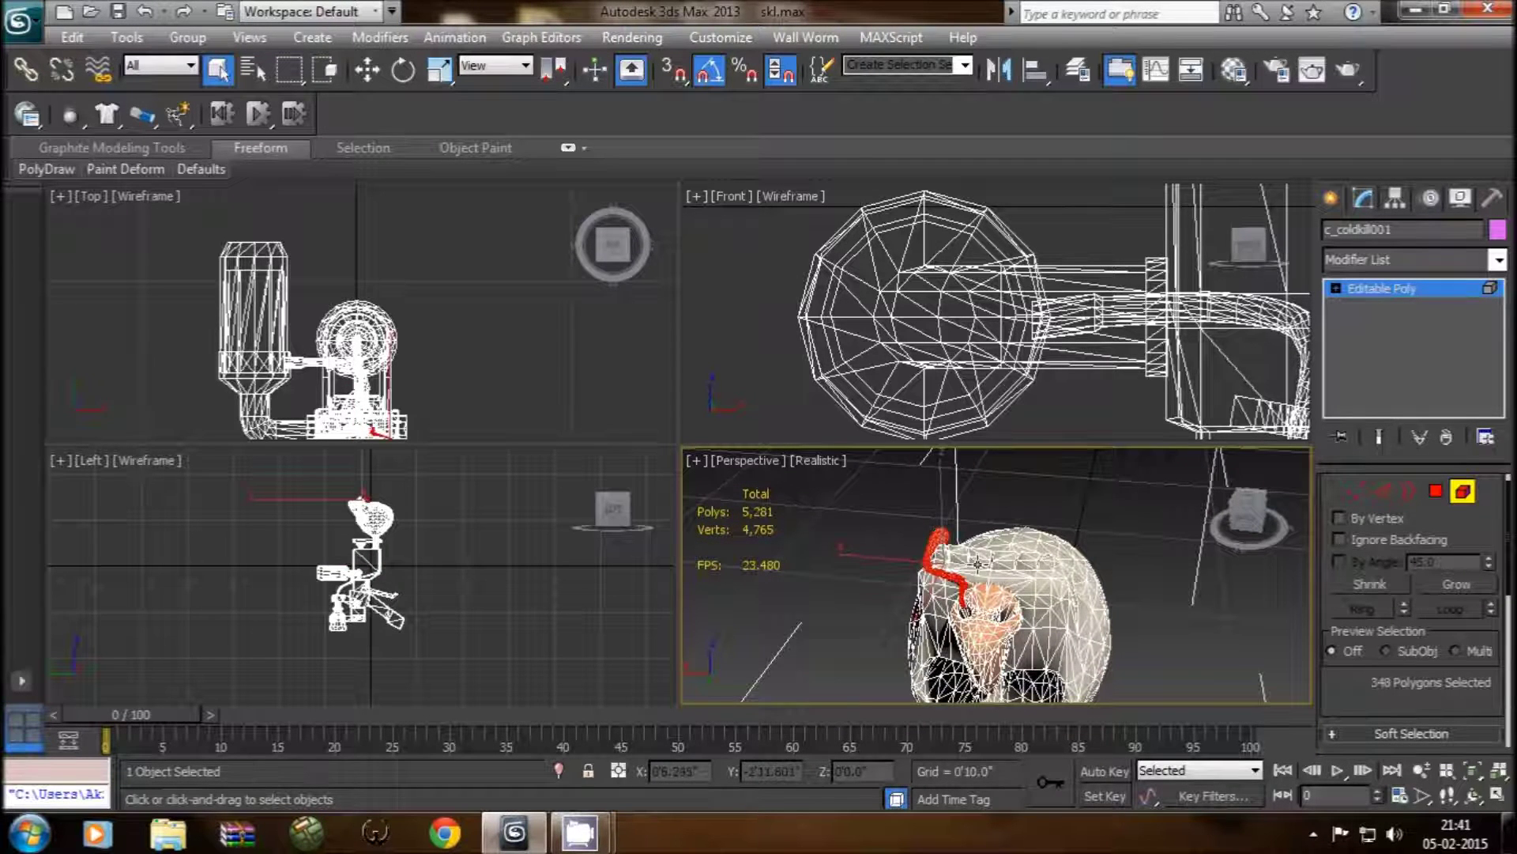
Step: Turn the view toward the column and select the 48-polygon cylindrical canister element
{"action": "scroll", "coordinate": [977, 563], "scroll_direction": "up", "scroll_amount": 1}
{"action": "scroll", "coordinate": [990, 569], "scroll_direction": "up", "scroll_amount": 2}
{"action": "scroll", "coordinate": [1013, 577], "scroll_direction": "up", "scroll_amount": 1}
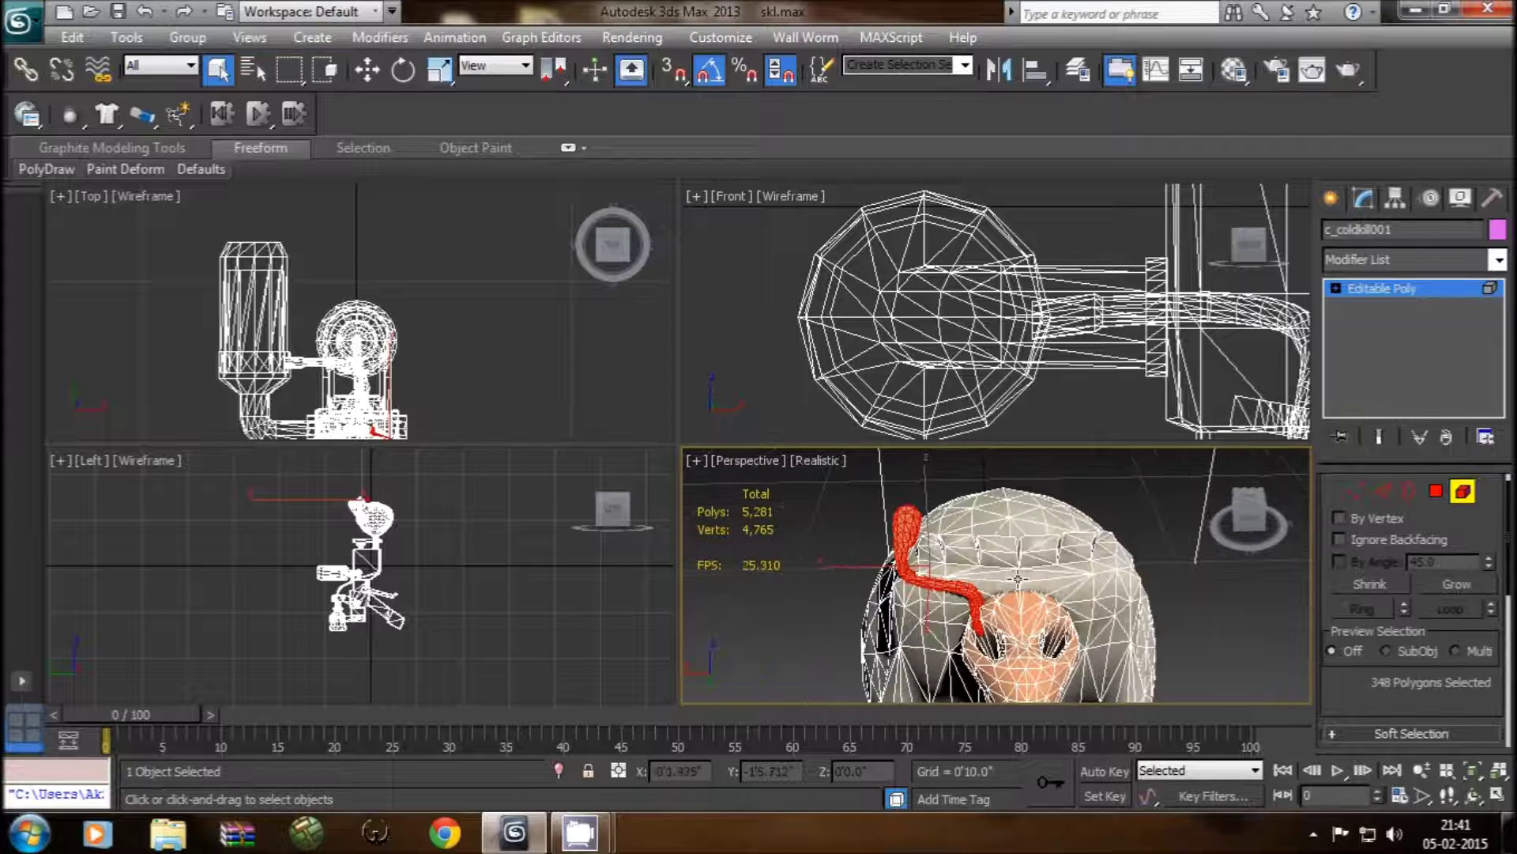
{"action": "middle_click_drag", "start_coordinate": [933, 571], "coordinate": [922, 394]}
{"action": "scroll", "coordinate": [976, 524], "scroll_direction": "down", "scroll_amount": 2}
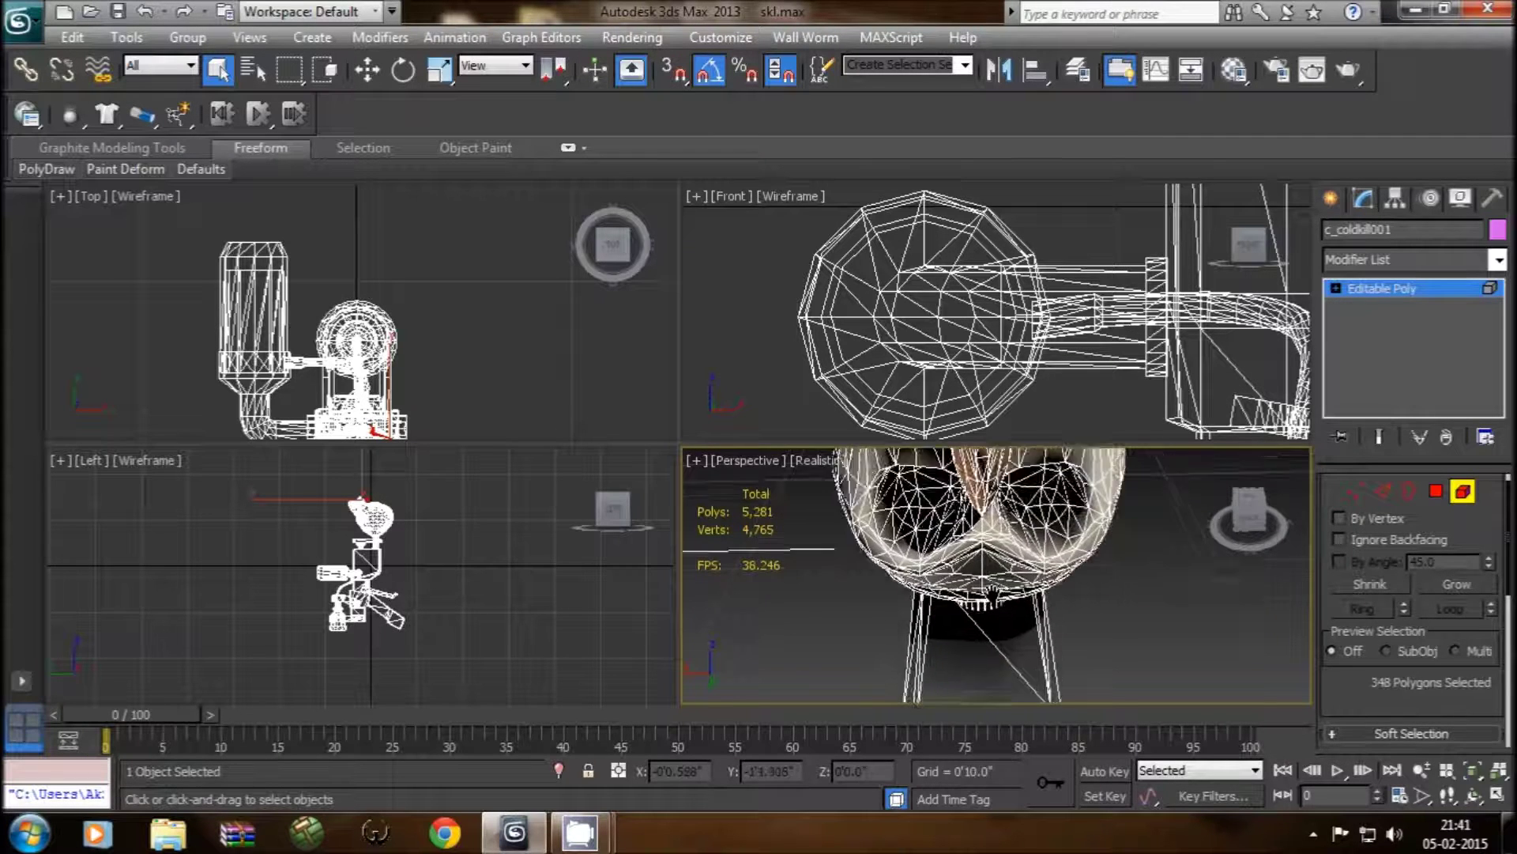
{"action": "middle_click_drag", "start_coordinate": [988, 525], "coordinate": [988, 490], "text": "alt"}
{"action": "middle_click_drag", "start_coordinate": [1010, 544], "coordinate": [1051, 557], "text": "alt"}
{"action": "left_click", "coordinate": [1075, 565]}
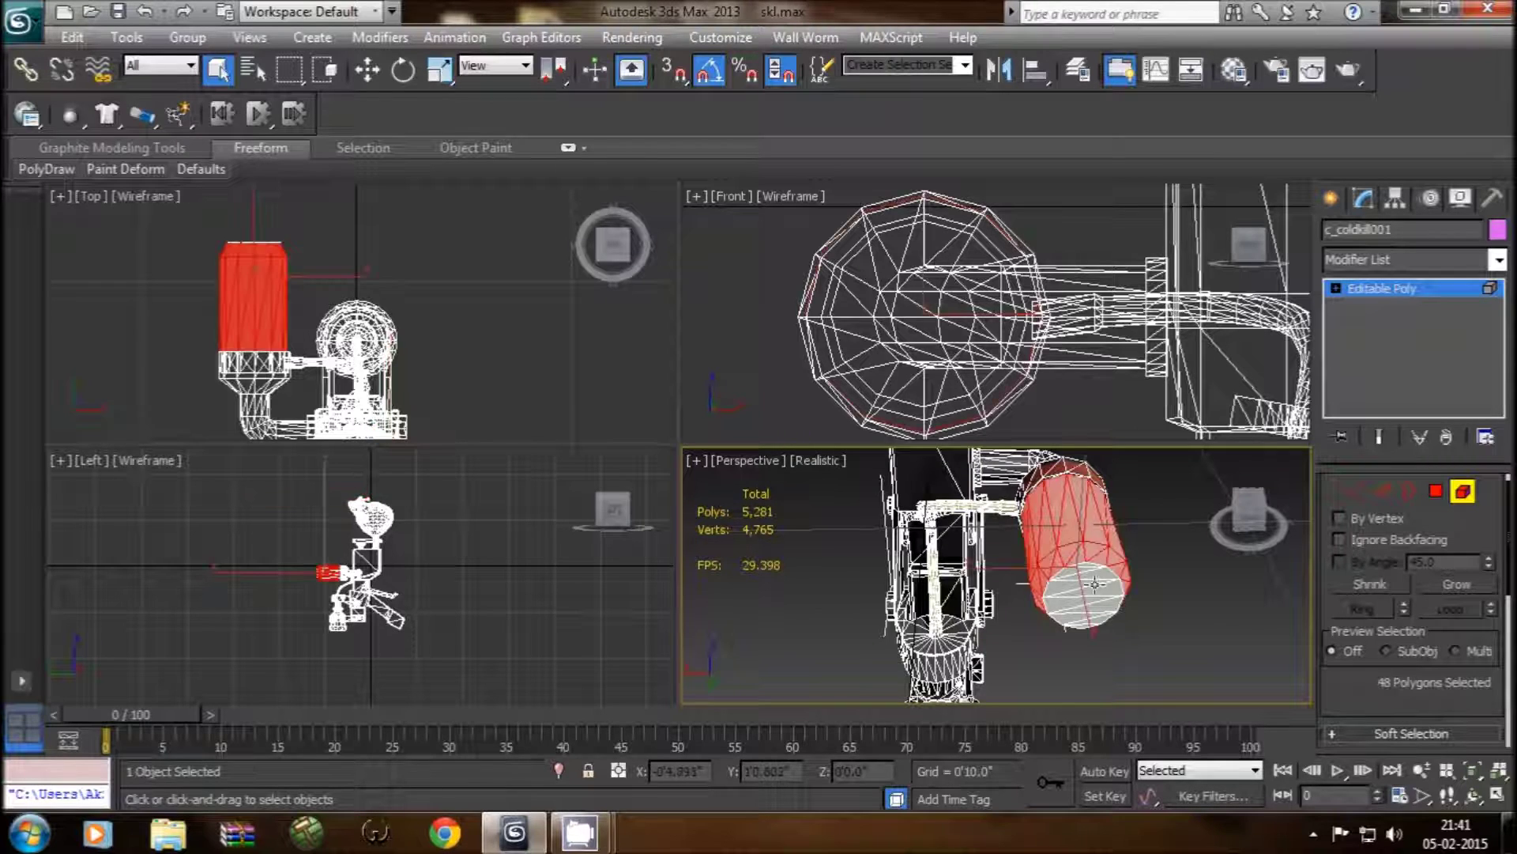
{"action": "scroll", "coordinate": [1489, 503], "scroll_direction": "down", "scroll_amount": 3}
{"action": "scroll", "coordinate": [1487, 479], "scroll_direction": "up", "scroll_amount": 5}
{"action": "scroll", "coordinate": [1488, 479], "scroll_direction": "down", "scroll_amount": 2}
{"action": "scroll", "coordinate": [1487, 479], "scroll_direction": "down", "scroll_amount": 2}
{"action": "scroll", "coordinate": [1487, 479], "scroll_direction": "down", "scroll_amount": 2}
{"action": "scroll", "coordinate": [1508, 617], "scroll_direction": "down", "scroll_amount": 2}
{"action": "scroll", "coordinate": [1508, 616], "scroll_direction": "down", "scroll_amount": 2}
{"action": "scroll", "coordinate": [1505, 585], "scroll_direction": "up", "scroll_amount": 3}
{"action": "scroll", "coordinate": [1501, 561], "scroll_direction": "up", "scroll_amount": 1}
{"action": "scroll", "coordinate": [1499, 540], "scroll_direction": "up", "scroll_amount": 2}
{"action": "scroll", "coordinate": [1498, 539], "scroll_direction": "up", "scroll_amount": 1}
{"action": "scroll", "coordinate": [1497, 545], "scroll_direction": "up", "scroll_amount": 1}
{"action": "scroll", "coordinate": [1500, 554], "scroll_direction": "down", "scroll_amount": 2}
{"action": "scroll", "coordinate": [1504, 581], "scroll_direction": "down", "scroll_amount": 2}
{"action": "scroll", "coordinate": [1504, 593], "scroll_direction": "down", "scroll_amount": 1}
{"action": "scroll", "coordinate": [1504, 621], "scroll_direction": "down", "scroll_amount": 2}
{"action": "scroll", "coordinate": [1506, 644], "scroll_direction": "down", "scroll_amount": 1}
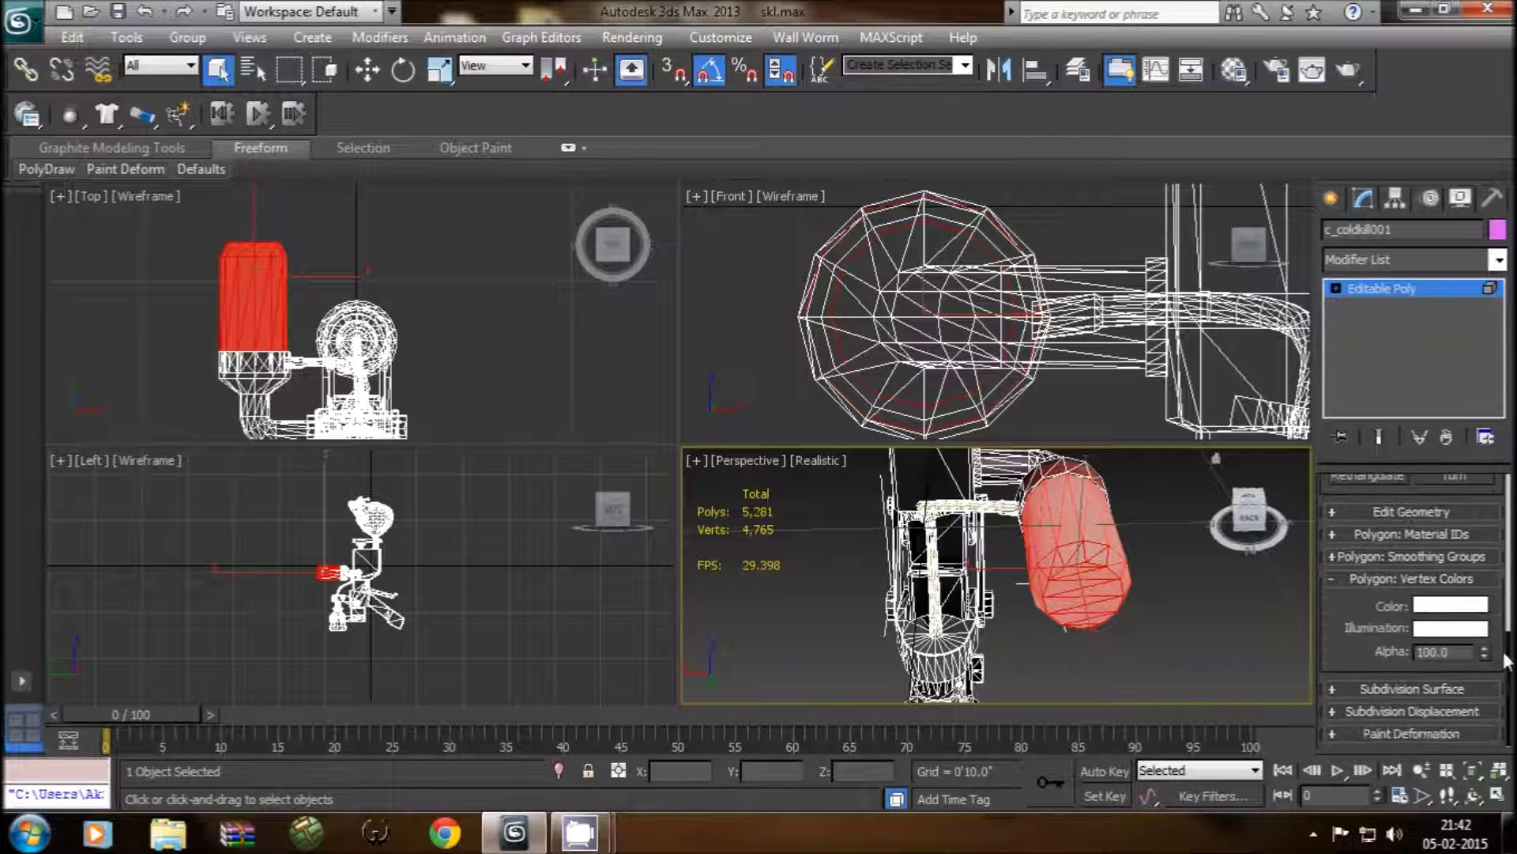
{"action": "scroll", "coordinate": [1507, 648], "scroll_direction": "up", "scroll_amount": 3}
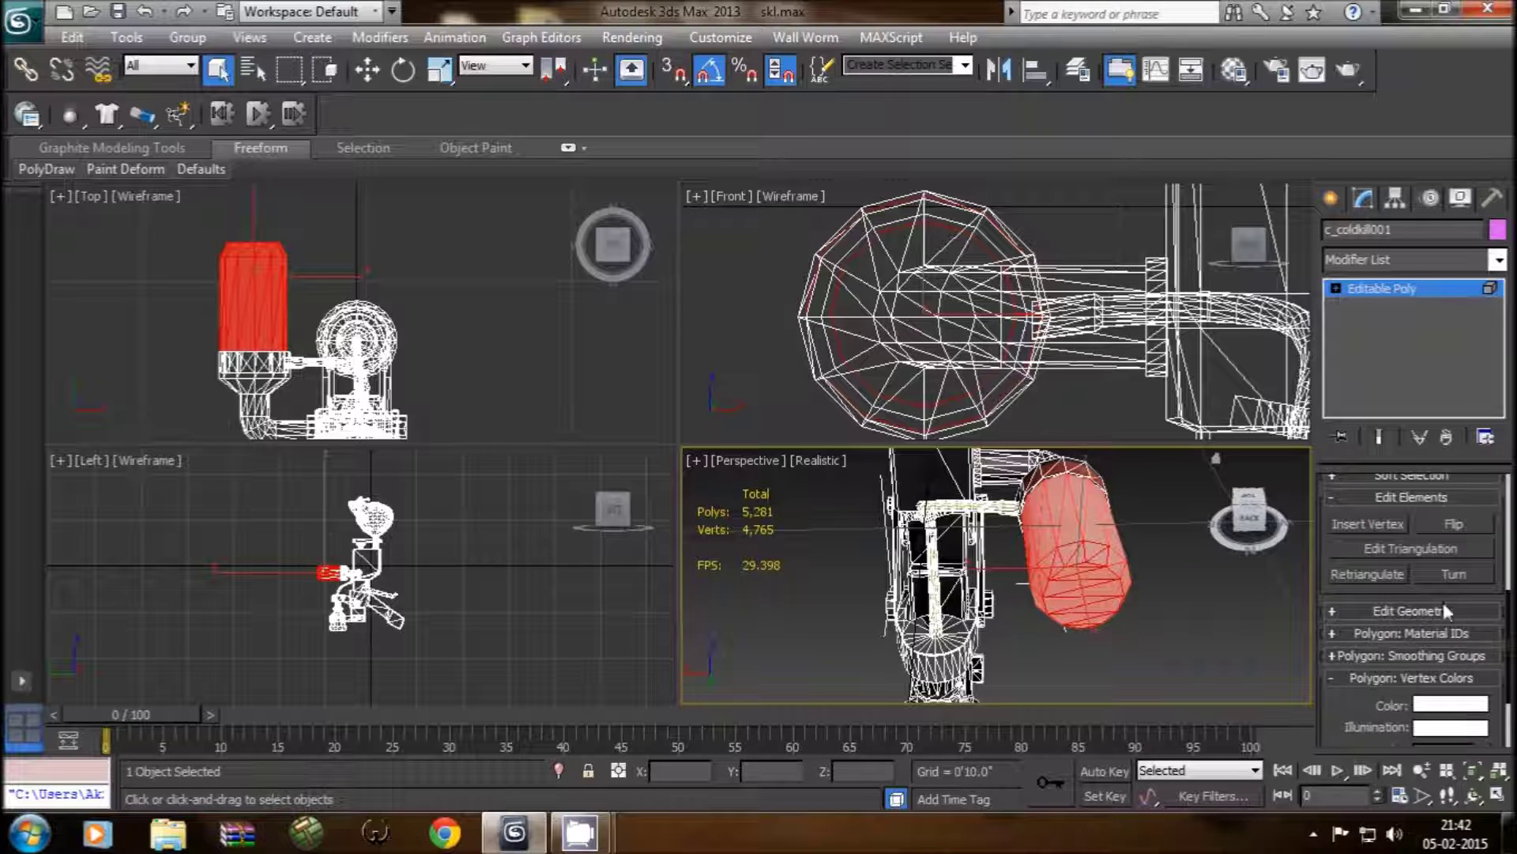
{"action": "left_click", "coordinate": [1410, 609]}
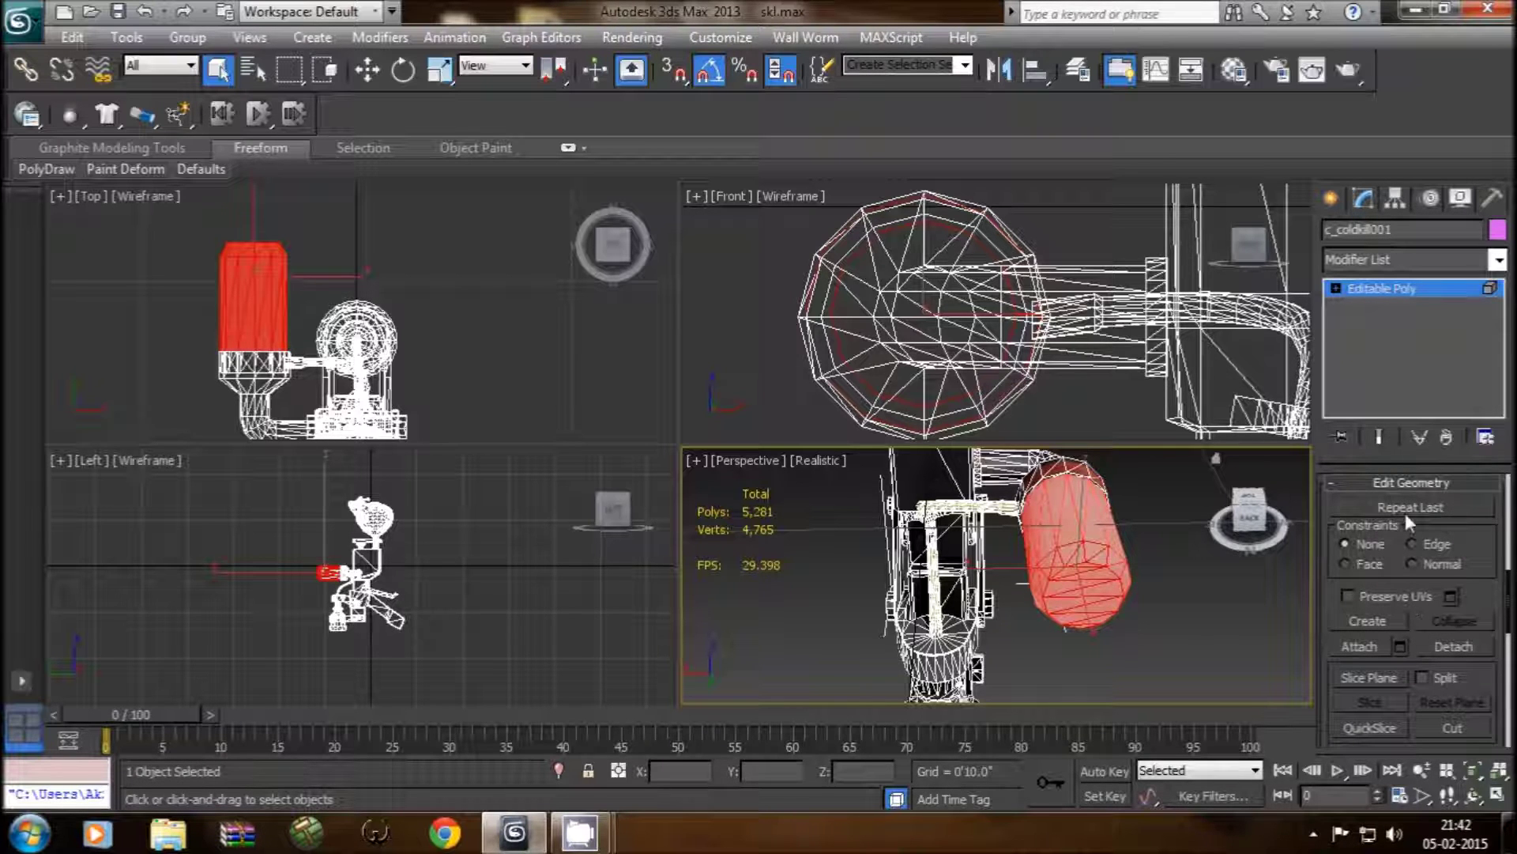
{"action": "scroll", "coordinate": [1407, 608], "scroll_direction": "down", "scroll_amount": 2}
{"action": "scroll", "coordinate": [1428, 653], "scroll_direction": "down", "scroll_amount": 3}
{"action": "scroll", "coordinate": [1428, 653], "scroll_direction": "down", "scroll_amount": 3}
{"action": "scroll", "coordinate": [1427, 653], "scroll_direction": "down", "scroll_amount": 2}
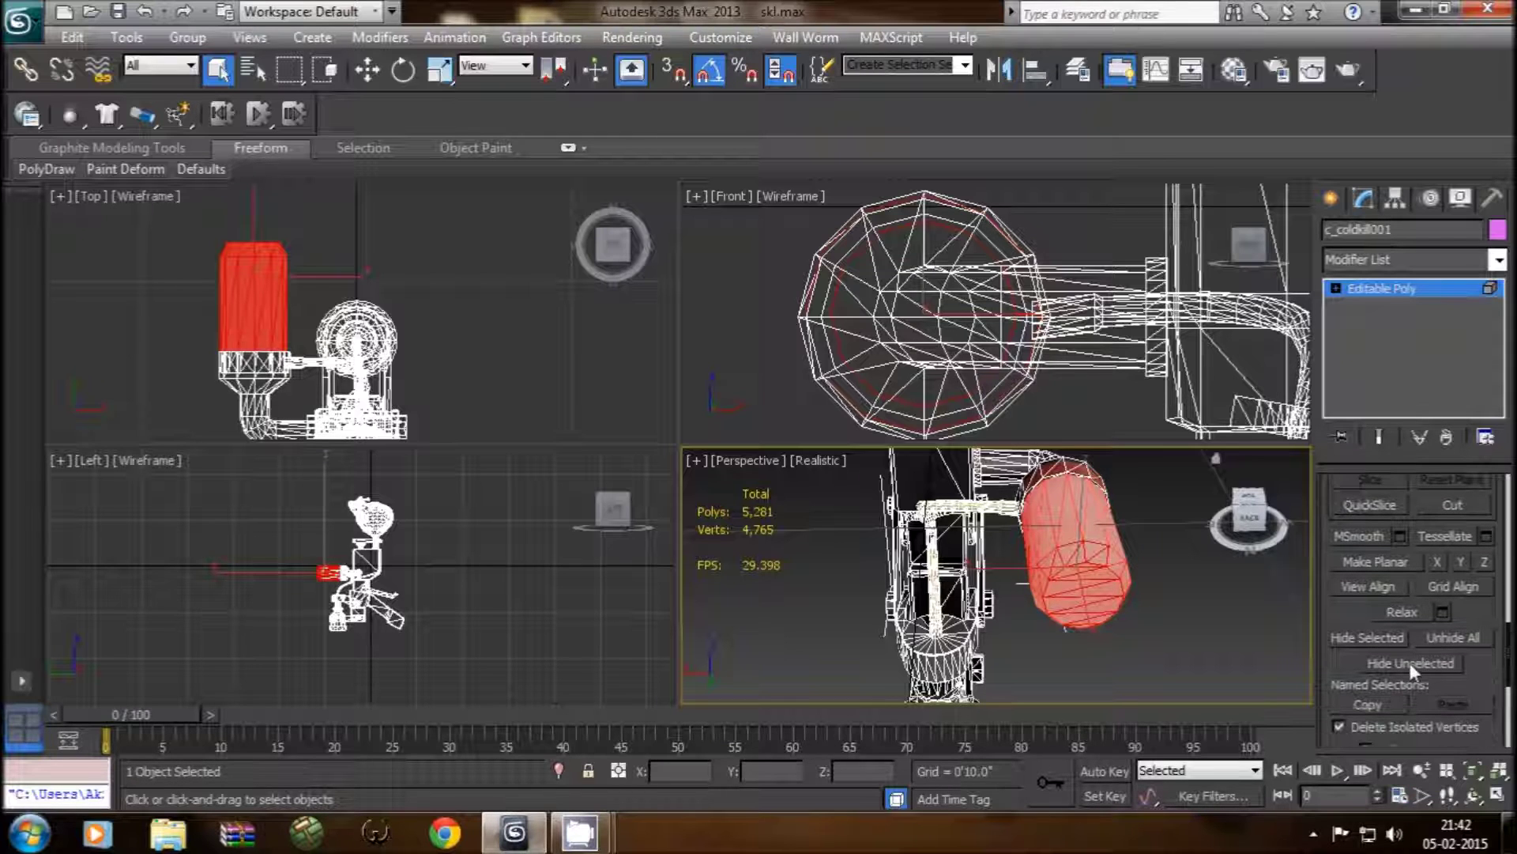
{"action": "left_click", "coordinate": [1377, 639]}
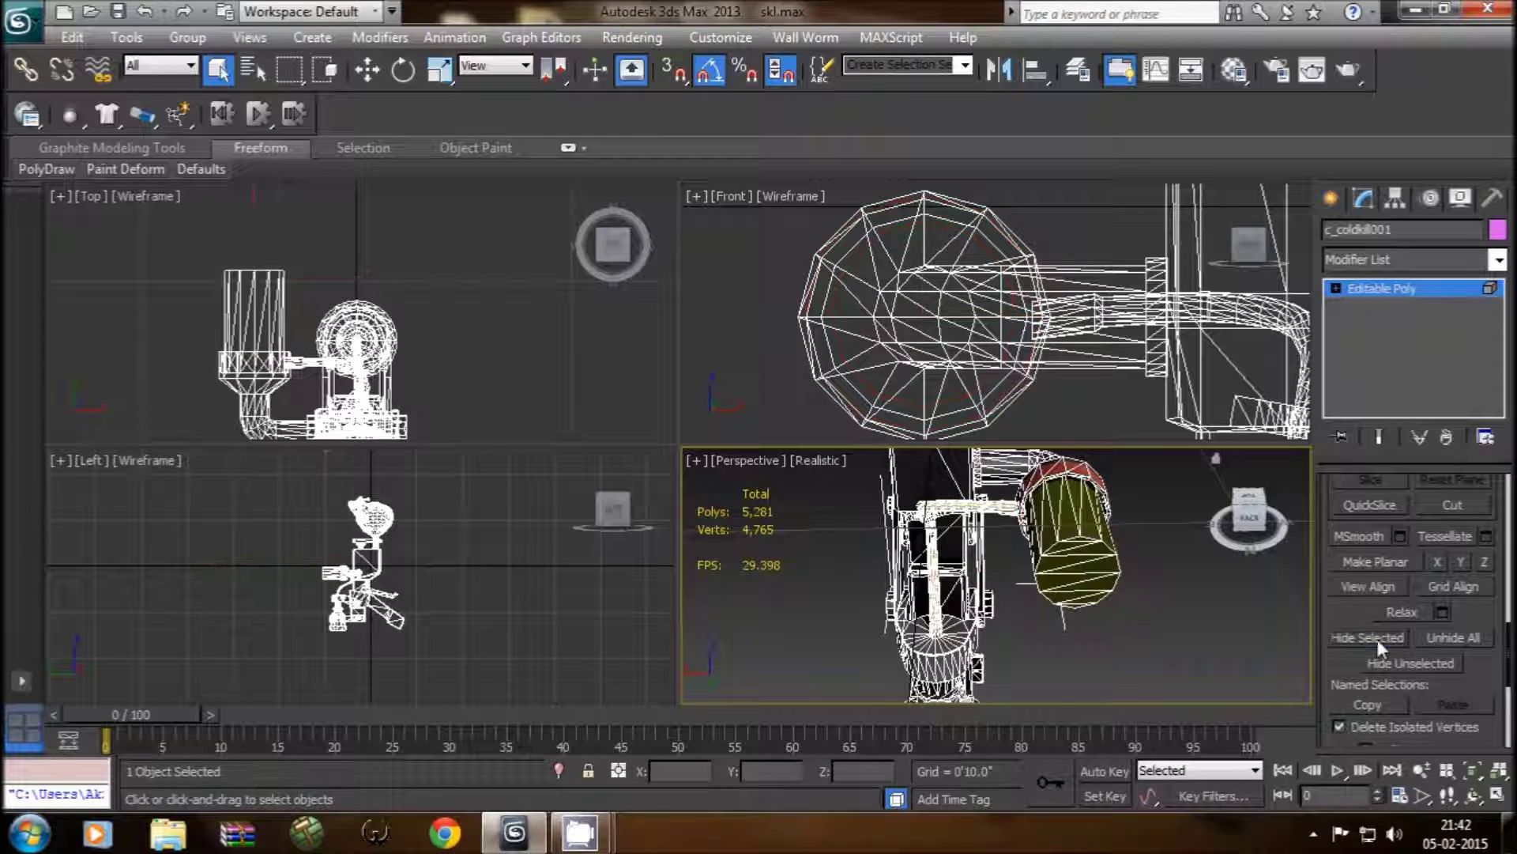
{"action": "mouse_move", "coordinate": [1116, 604]}
{"action": "middle_mouse_down", "text": "alt"}
{"action": "mouse_move", "coordinate": [964, 571]}
{"action": "mouse_move", "coordinate": [992, 580]}
{"action": "middle_mouse_up", "text": "alt"}
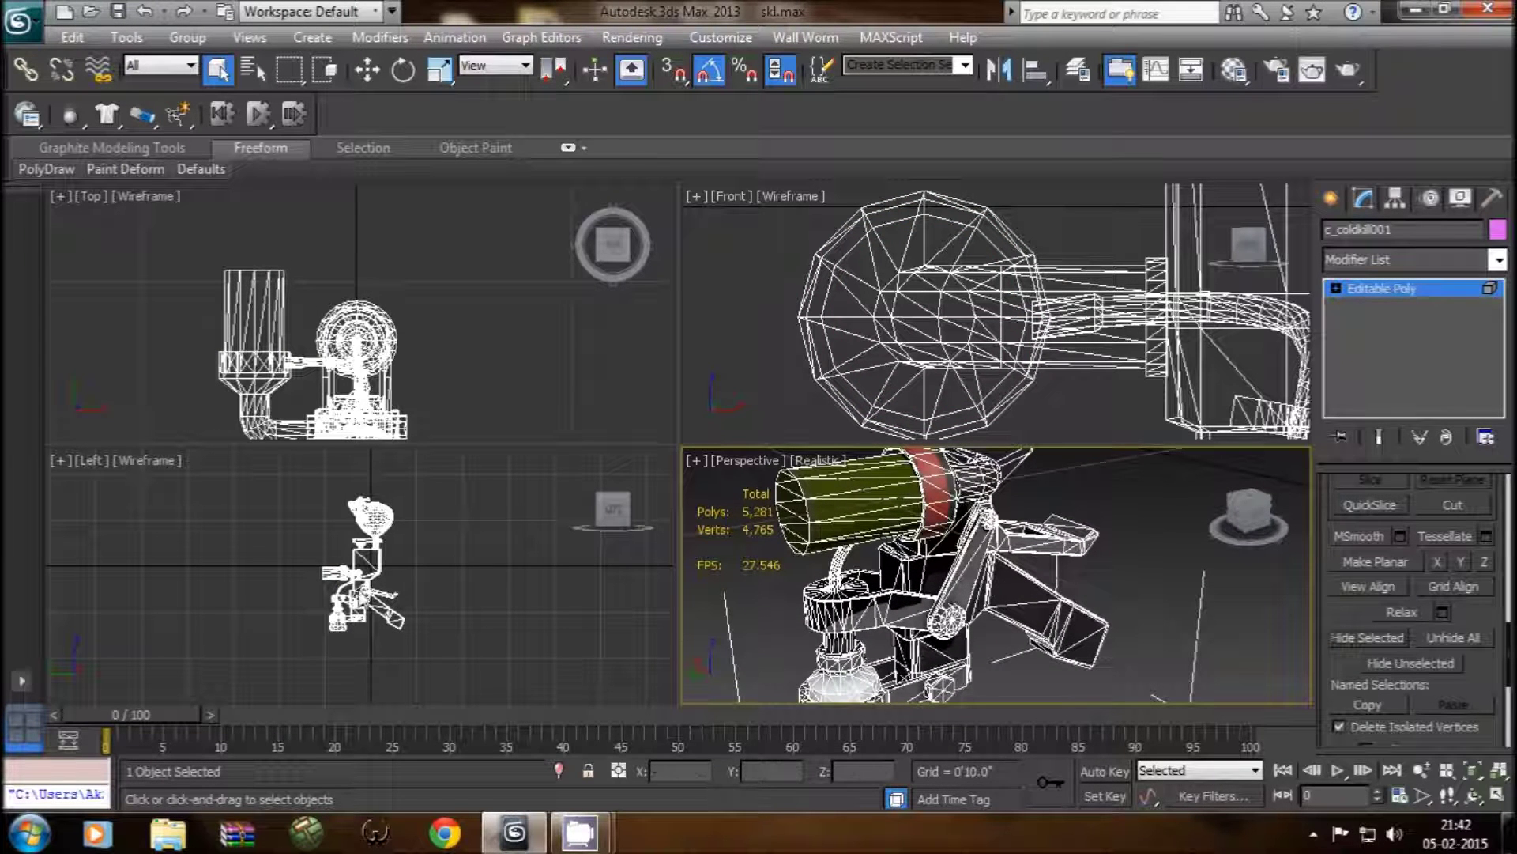
{"action": "left_click", "coordinate": [810, 520]}
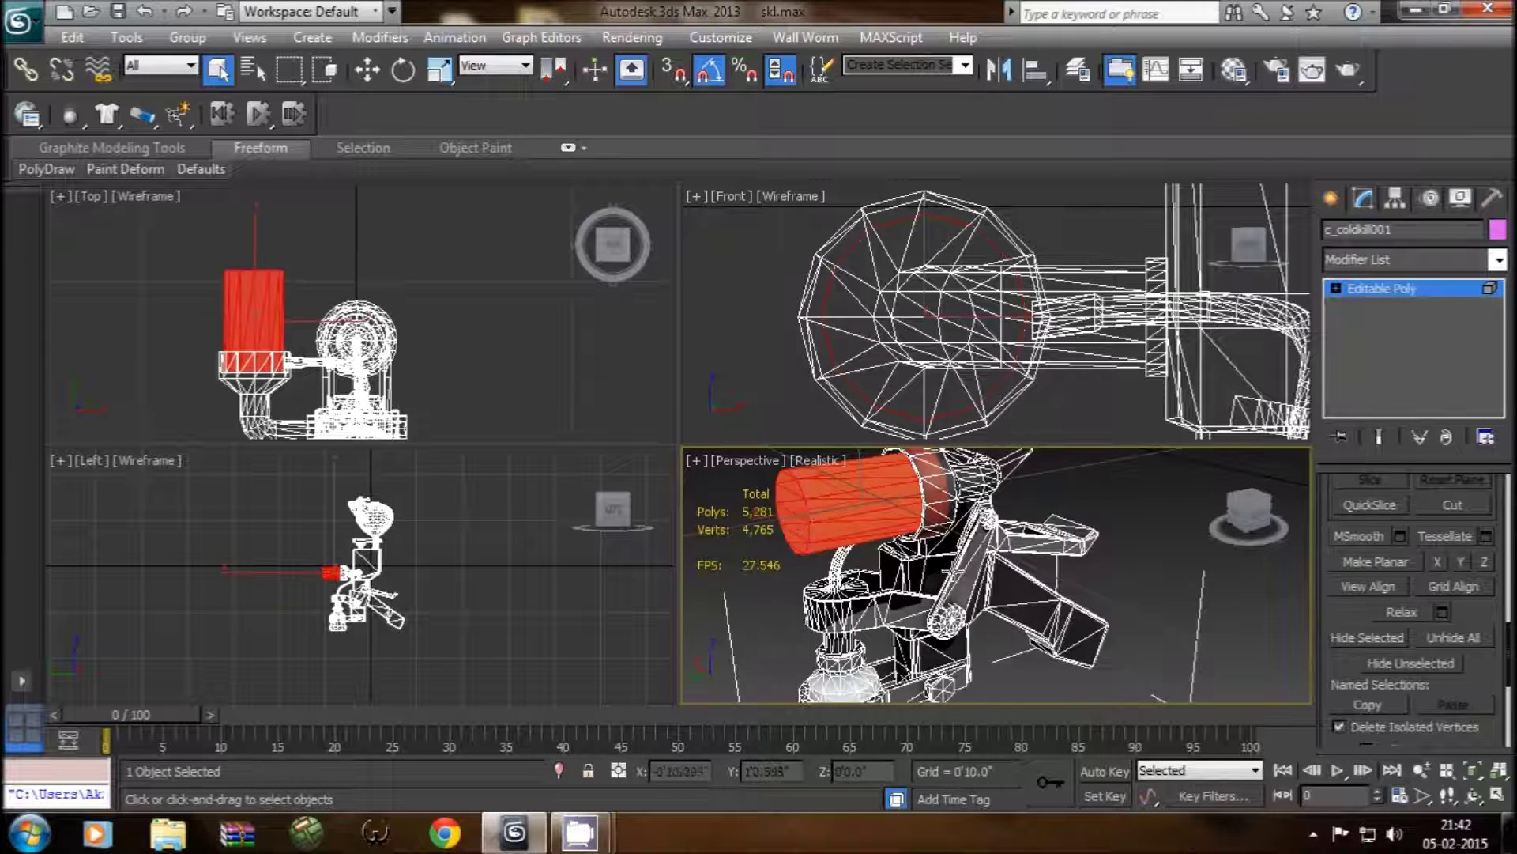
{"action": "middle_click_drag", "start_coordinate": [995, 575], "coordinate": [889, 541], "text": "alt"}
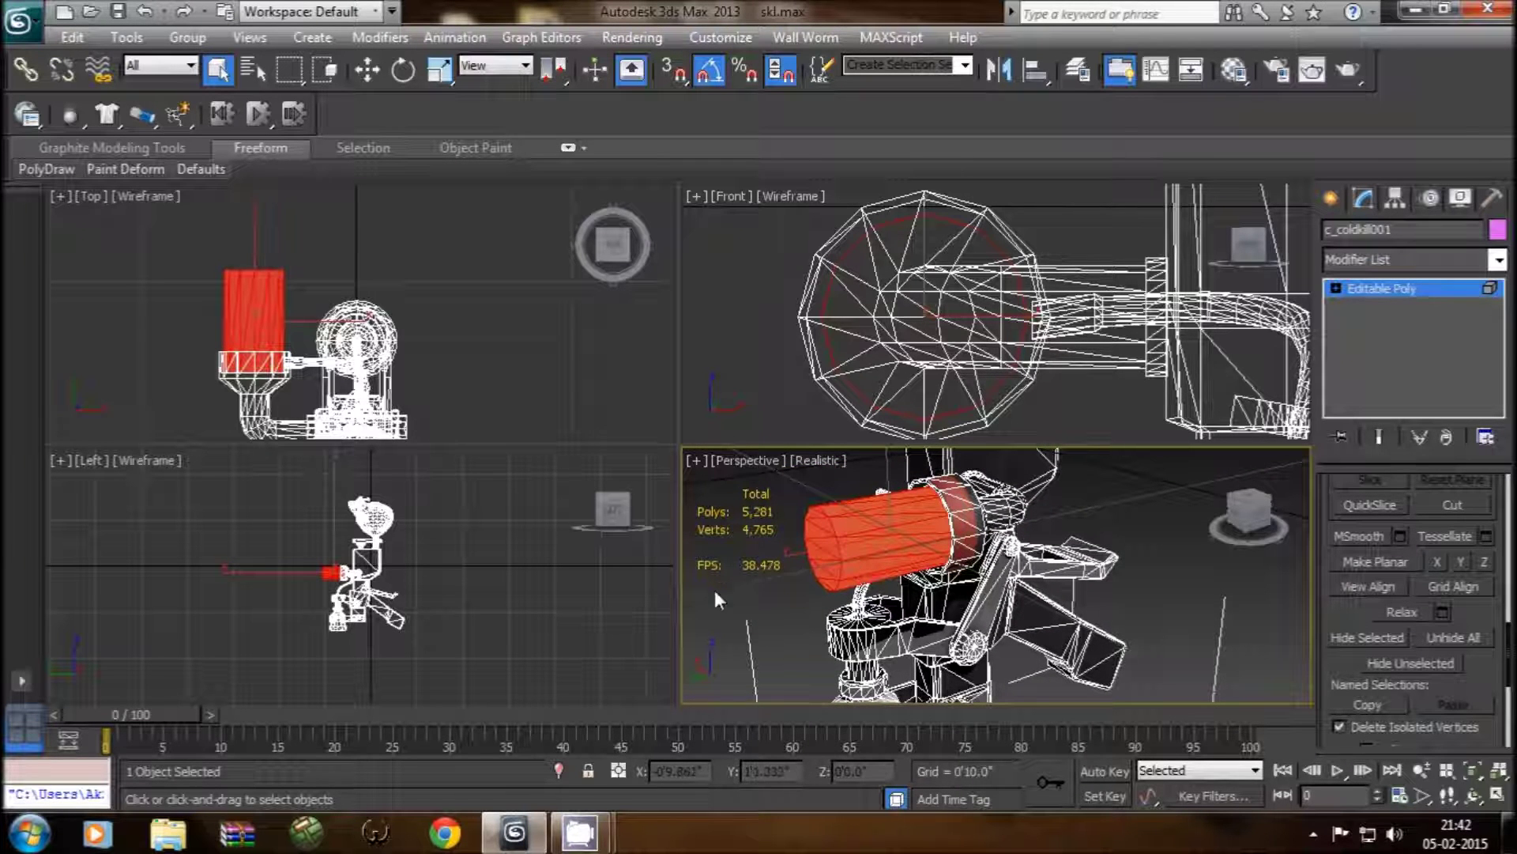
{"action": "left_click", "coordinate": [783, 620]}
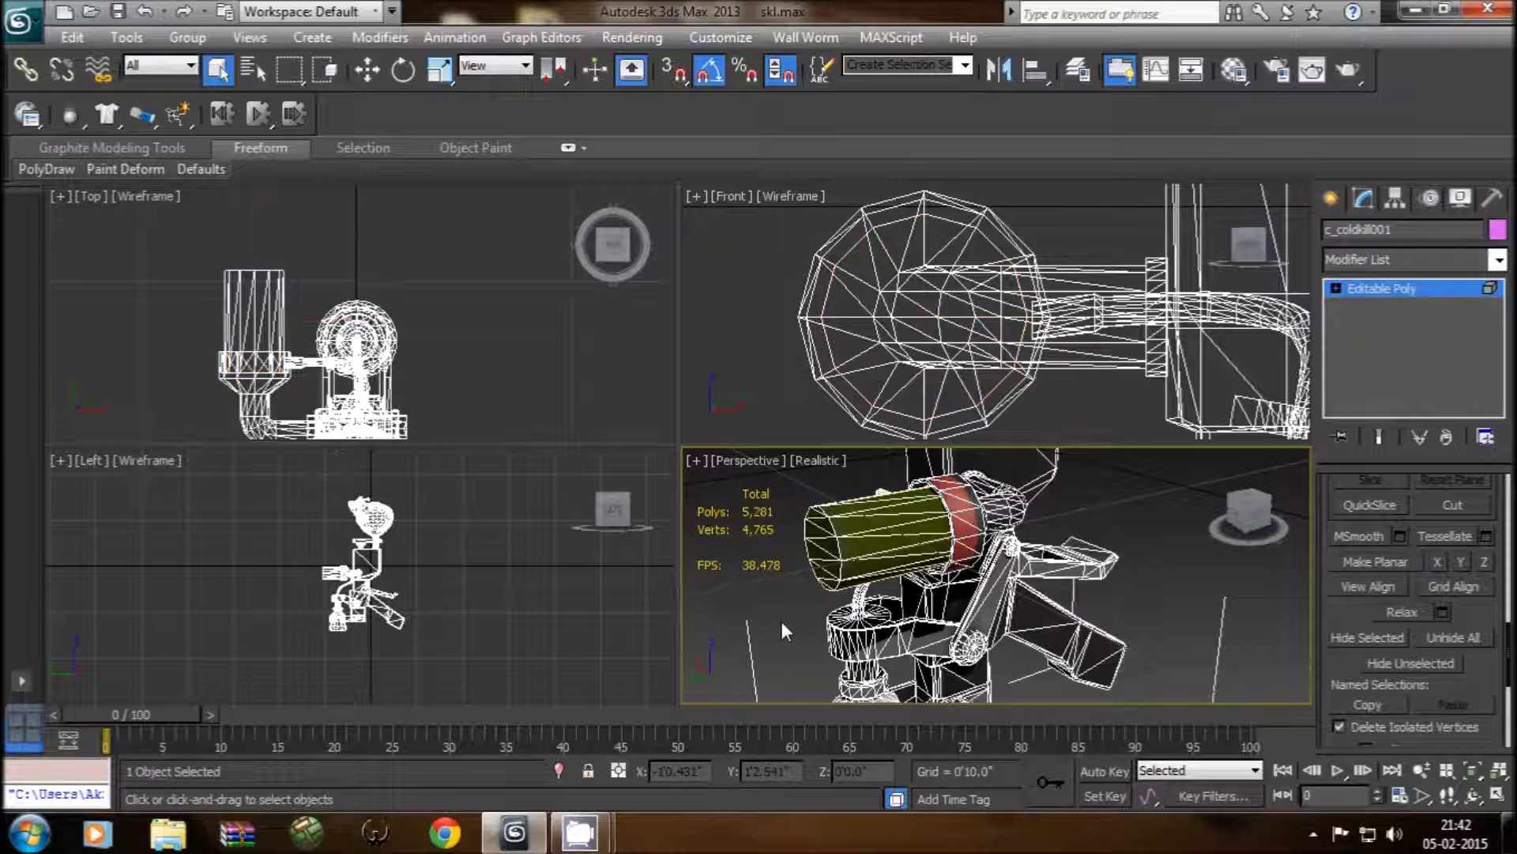
{"action": "left_click", "coordinate": [1456, 637]}
{"action": "middle_click_drag", "start_coordinate": [1117, 616], "coordinate": [1159, 590], "text": "alt"}
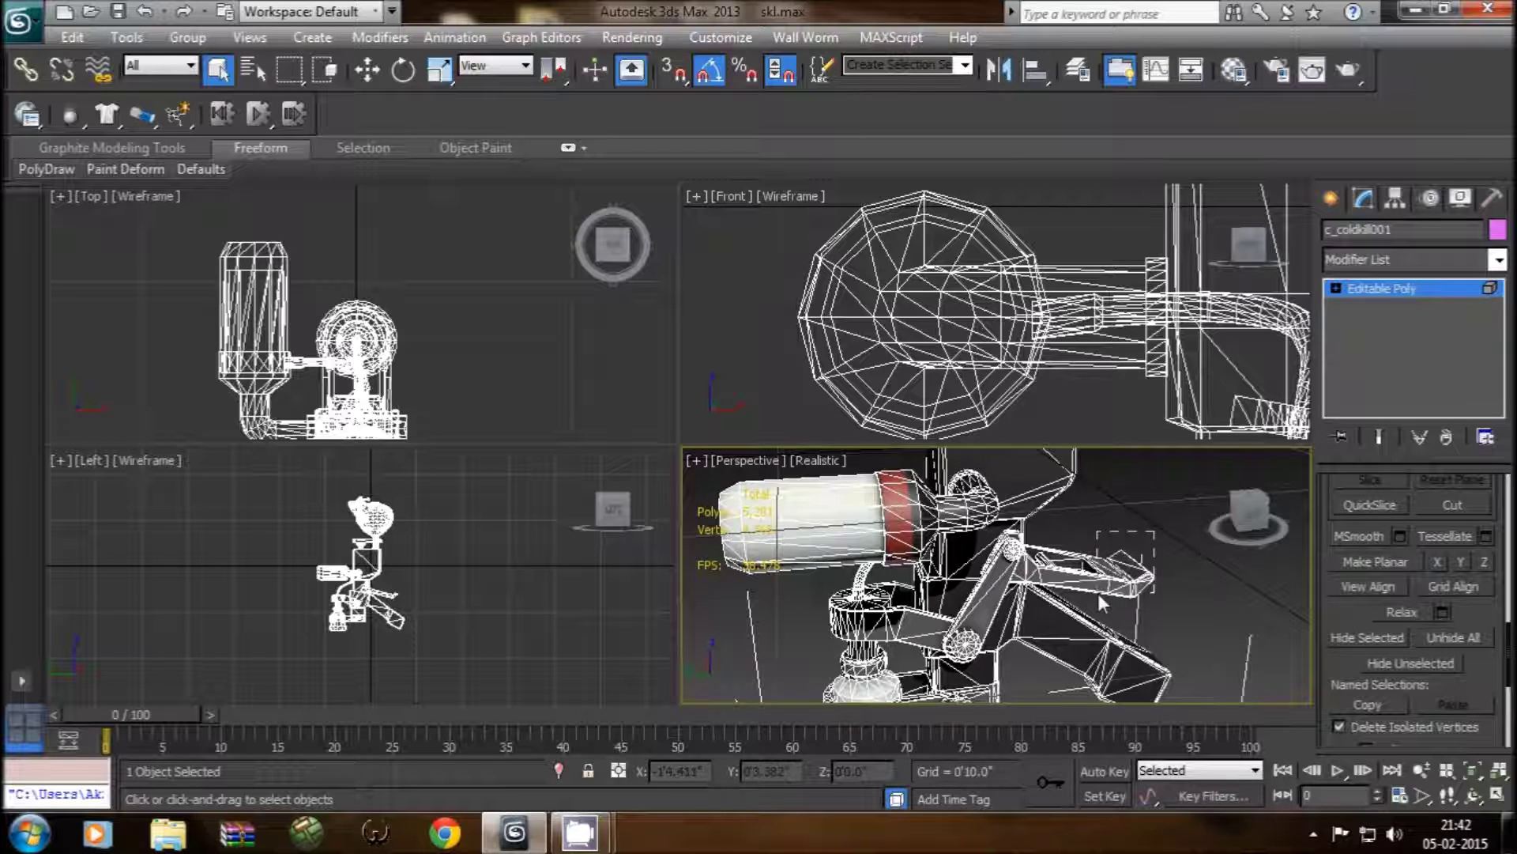
{"action": "left_click", "coordinate": [1098, 593]}
{"action": "mouse_move", "coordinate": [1144, 613]}
{"action": "middle_mouse_down", "text": "alt"}
{"action": "mouse_move", "coordinate": [1112, 594]}
{"action": "mouse_move", "coordinate": [1027, 608]}
{"action": "middle_mouse_up", "text": "alt"}
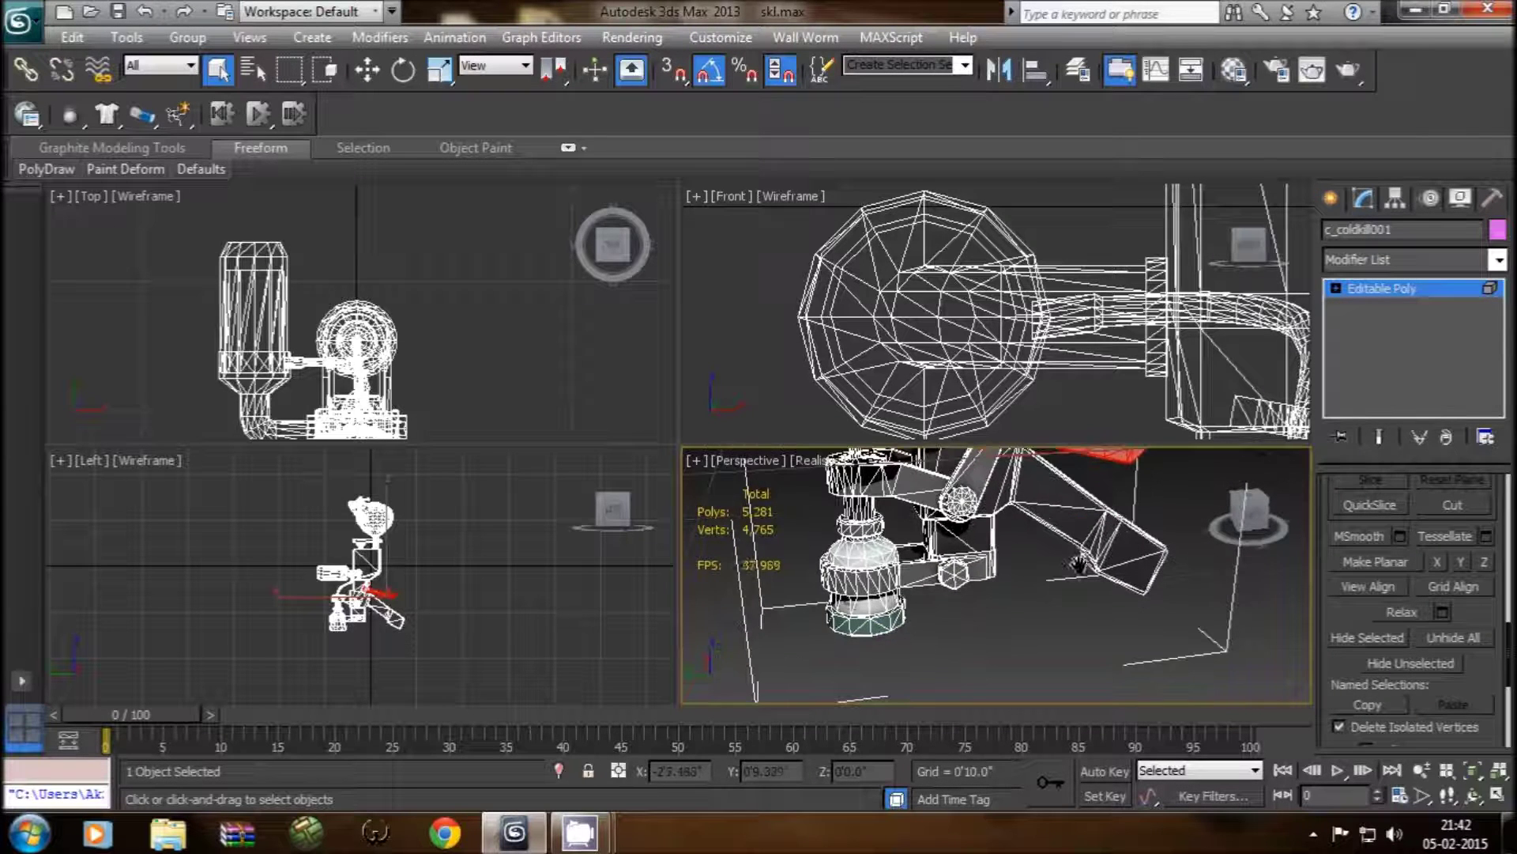
{"action": "left_click_drag", "start_coordinate": [786, 637], "coordinate": [800, 650]}
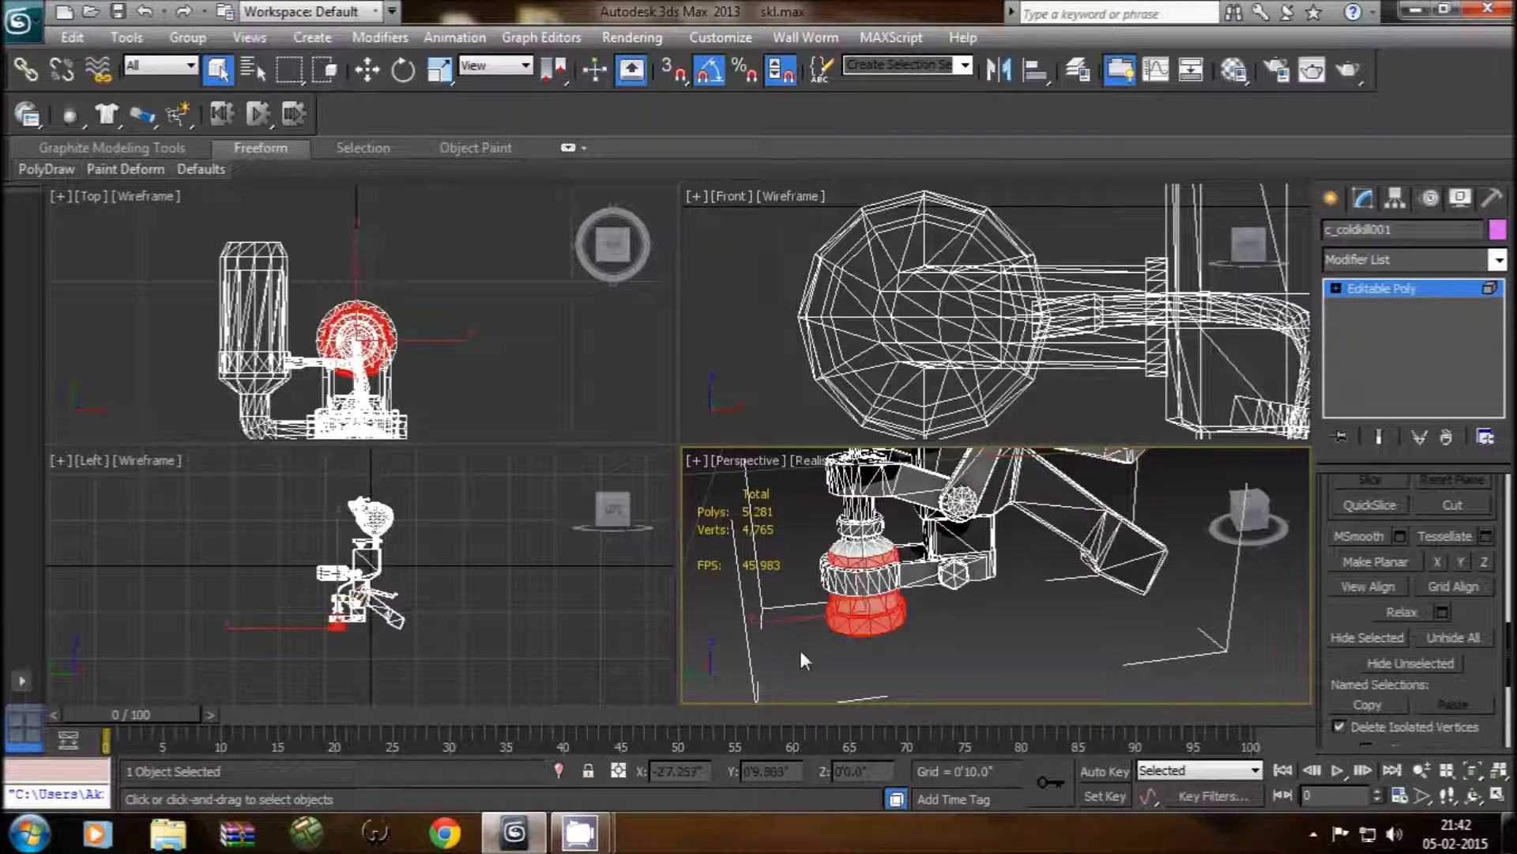
{"action": "mouse_move", "coordinate": [879, 664]}
{"action": "middle_mouse_down", "text": "alt"}
{"action": "mouse_move", "coordinate": [897, 599]}
{"action": "mouse_move", "coordinate": [846, 620]}
{"action": "mouse_move", "coordinate": [927, 662]}
{"action": "middle_mouse_up", "text": "alt"}
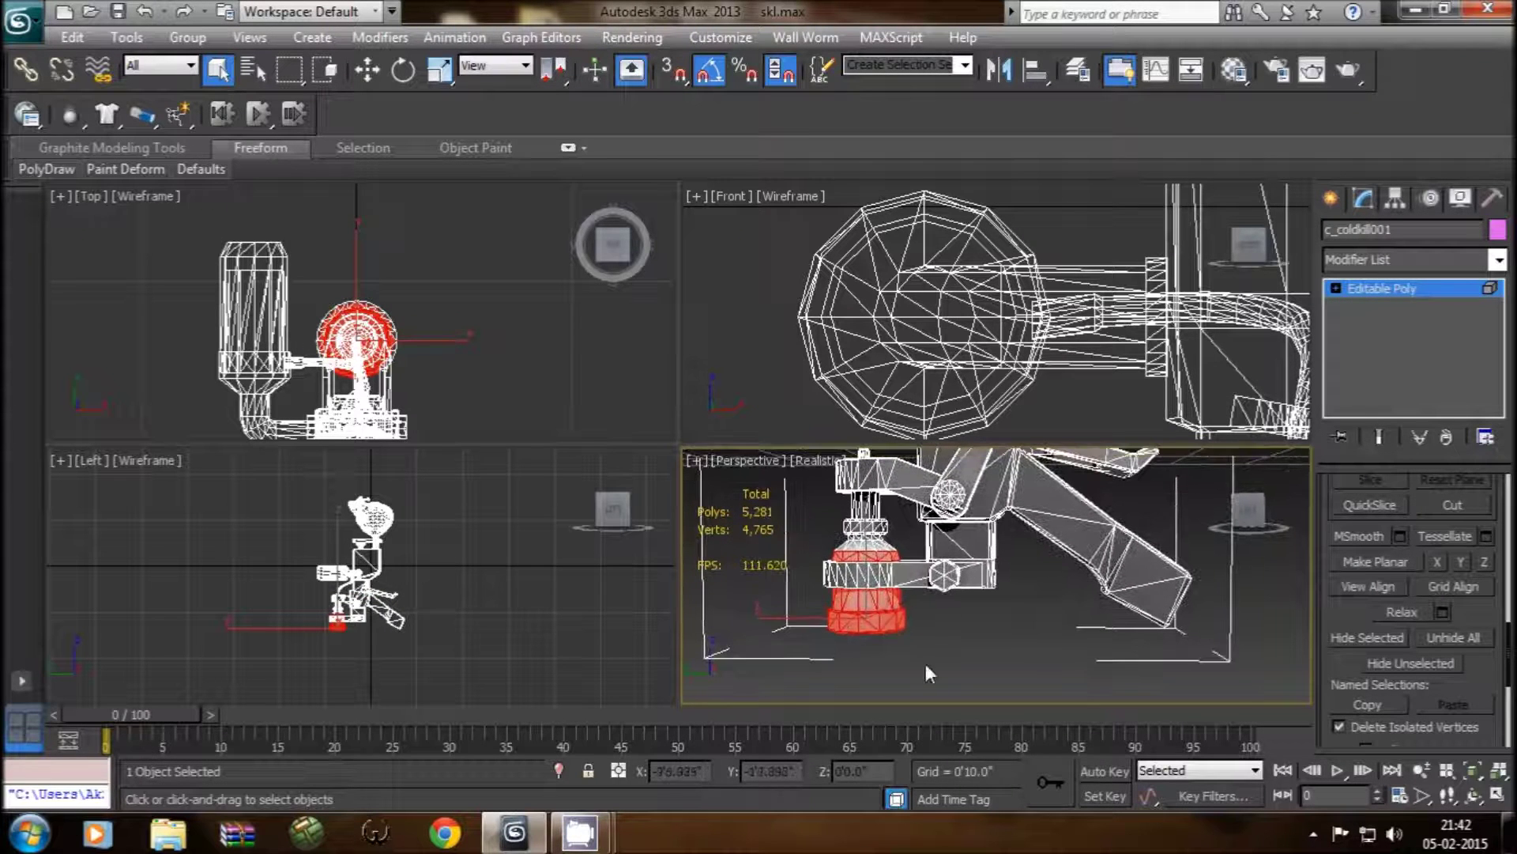
{"action": "left_click", "coordinate": [951, 636]}
{"action": "scroll", "coordinate": [951, 638], "scroll_direction": "down", "scroll_amount": 2}
{"action": "scroll", "coordinate": [951, 639], "scroll_direction": "down", "scroll_amount": 1}
{"action": "scroll", "coordinate": [951, 645], "scroll_direction": "down", "scroll_amount": 1}
{"action": "middle_click_drag", "start_coordinate": [953, 638], "coordinate": [933, 601], "text": "alt"}
{"action": "scroll", "coordinate": [933, 600], "scroll_direction": "up", "scroll_amount": 2}
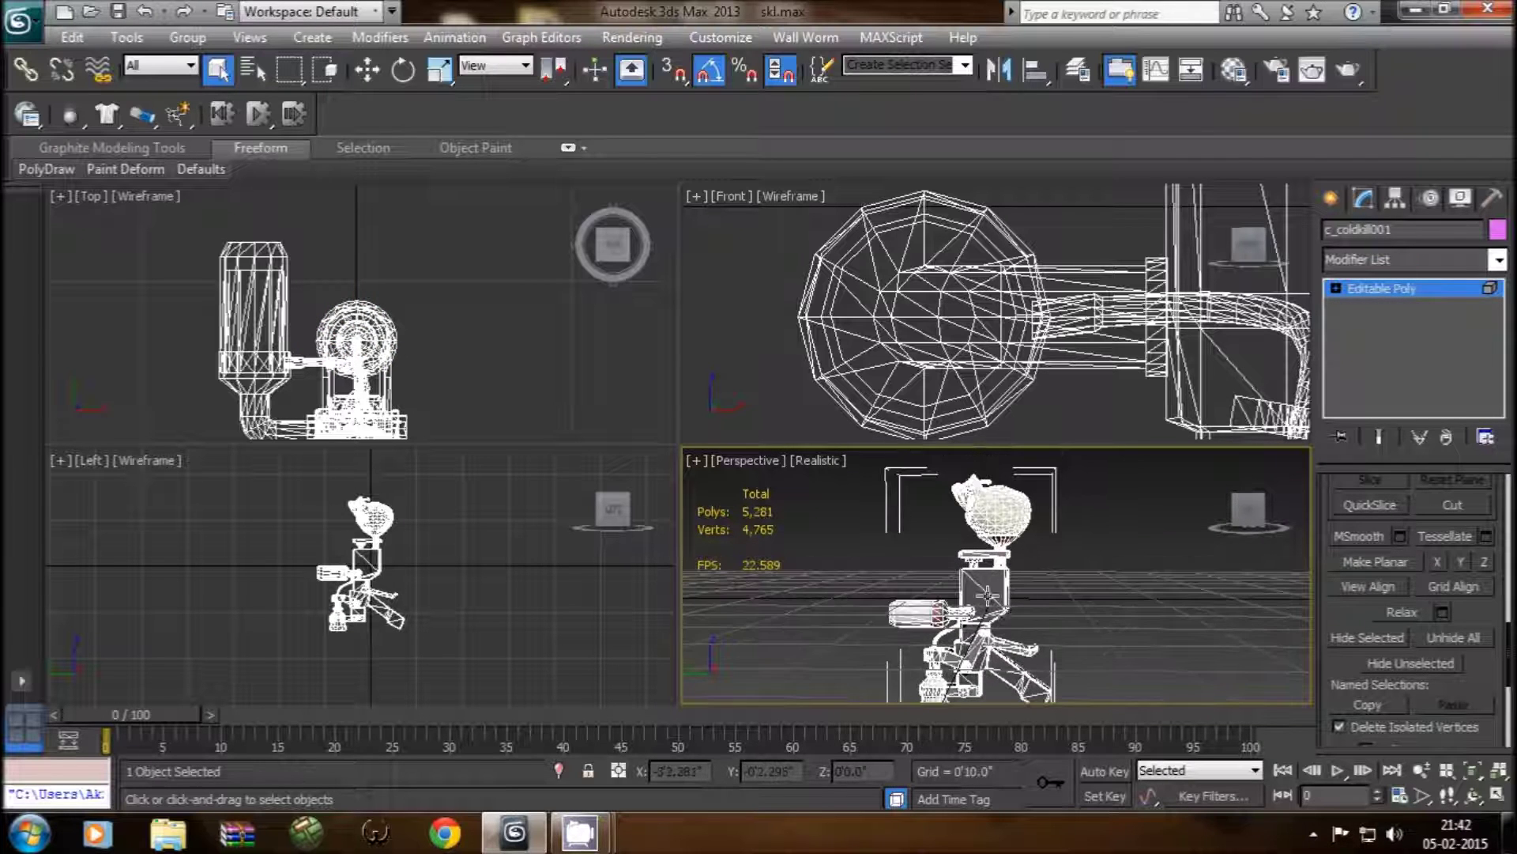
{"action": "left_click", "coordinate": [793, 38]}
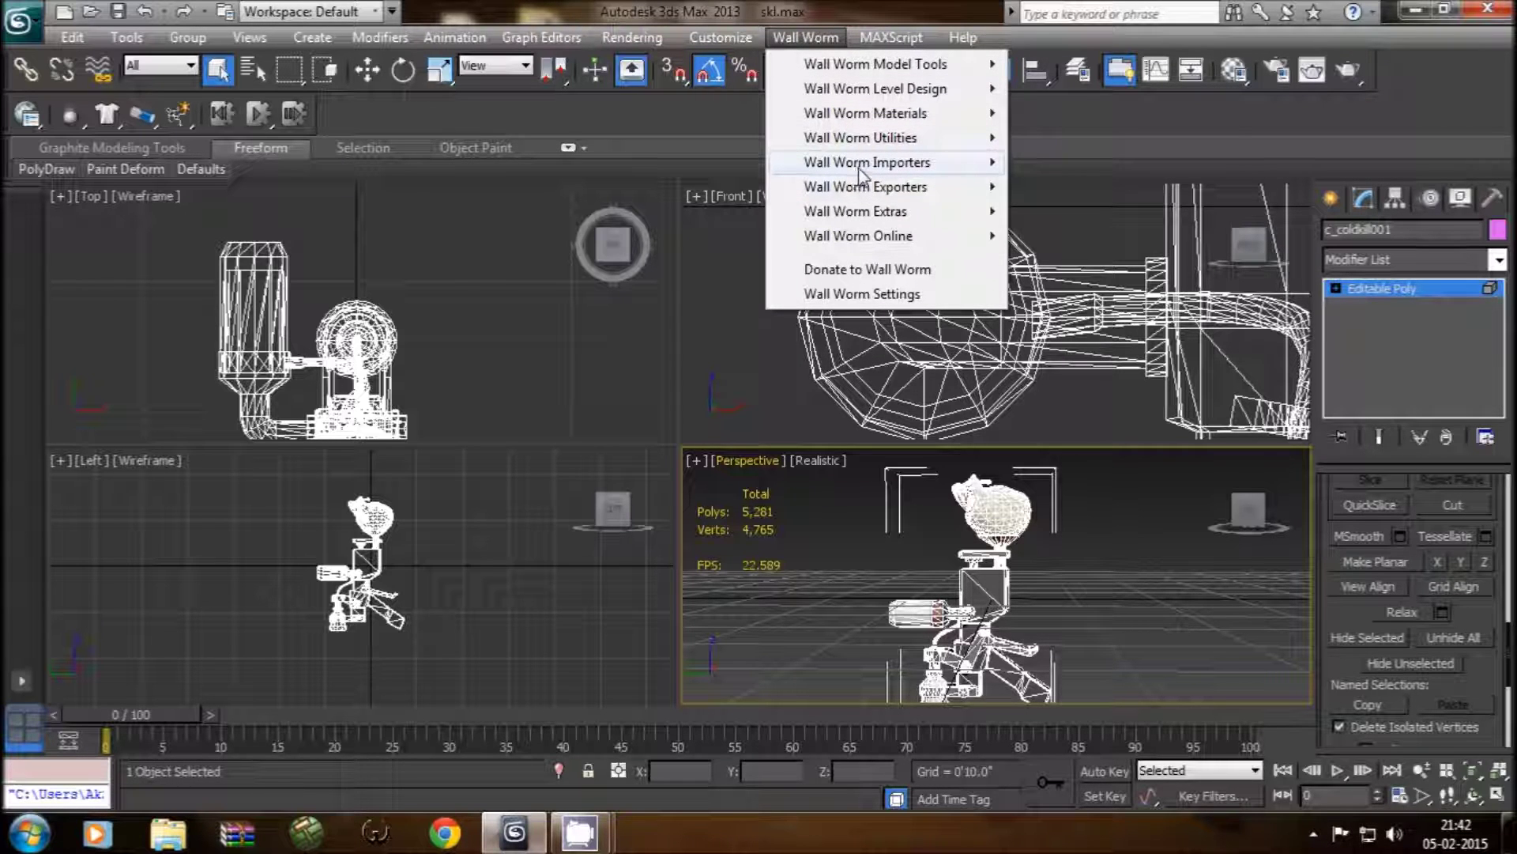
Step: In the SMD and QC Importer, keep bones, enable Weld Vertices and disable Nullify Root Rotation
{"action": "left_click", "coordinate": [1050, 166]}
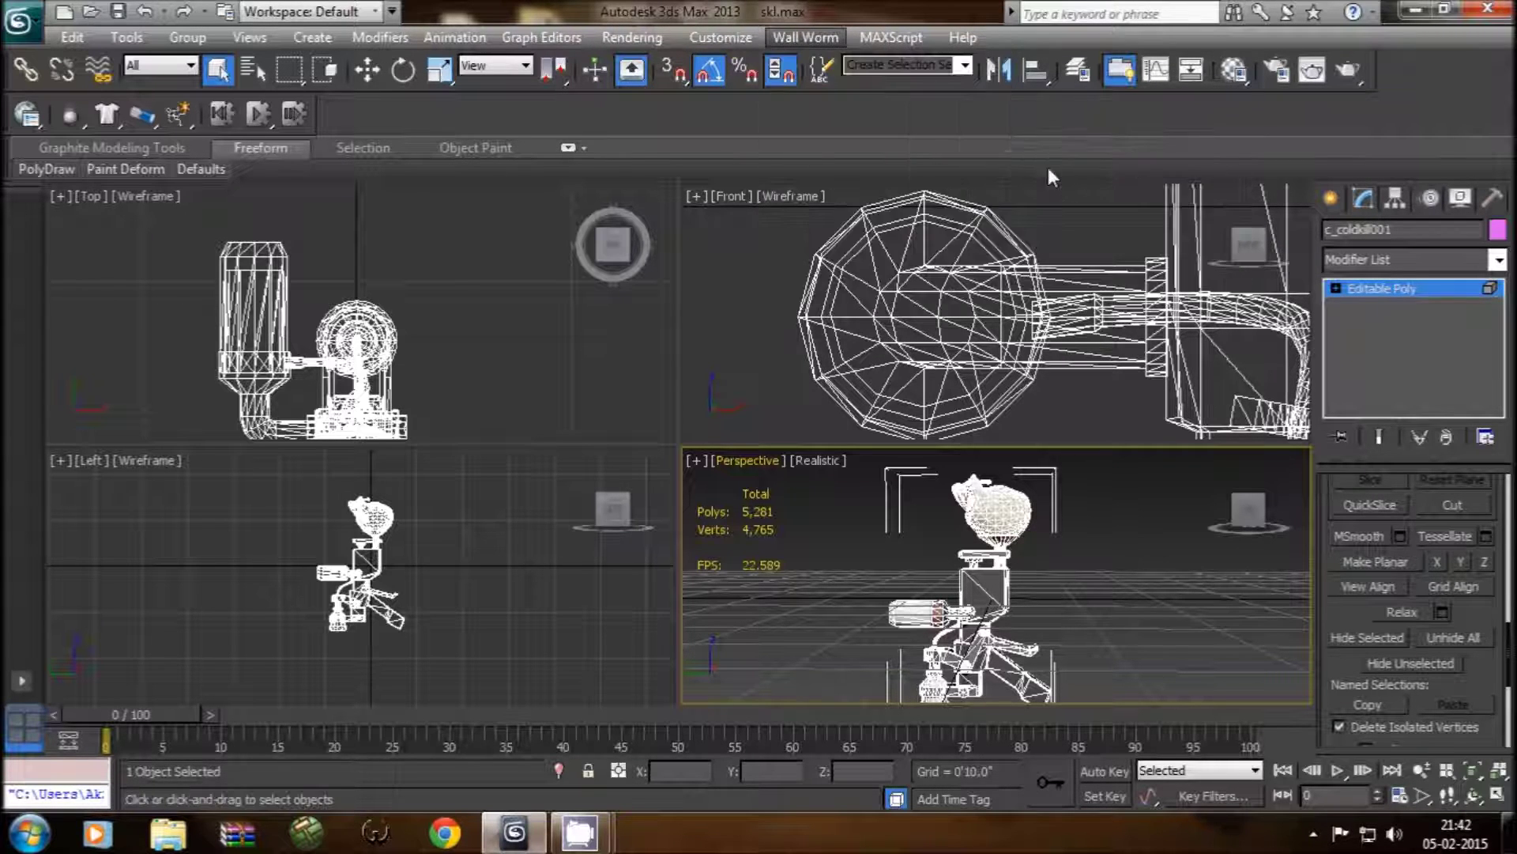
{"action": "left_click", "coordinate": [696, 235]}
{"action": "left_click", "coordinate": [698, 151]}
{"action": "left_click", "coordinate": [689, 192]}
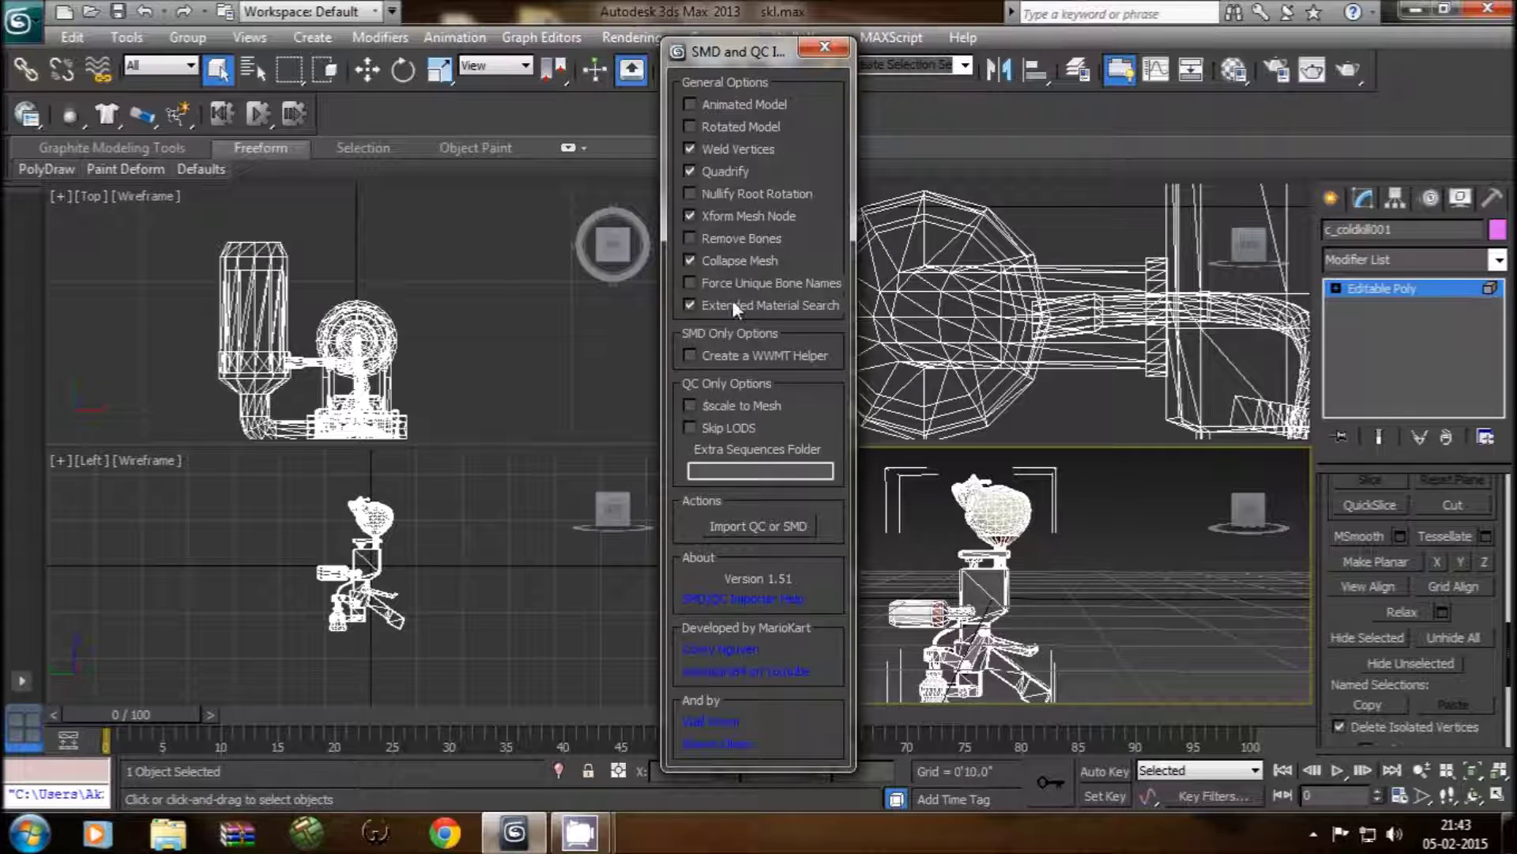
Step: Choose c_syringegun_reference.smd from the SMD file list for import
{"action": "left_click", "coordinate": [760, 523]}
{"action": "left_click", "coordinate": [233, 535]}
{"action": "left_click", "coordinate": [217, 563]}
{"action": "left_click", "coordinate": [126, 271]}
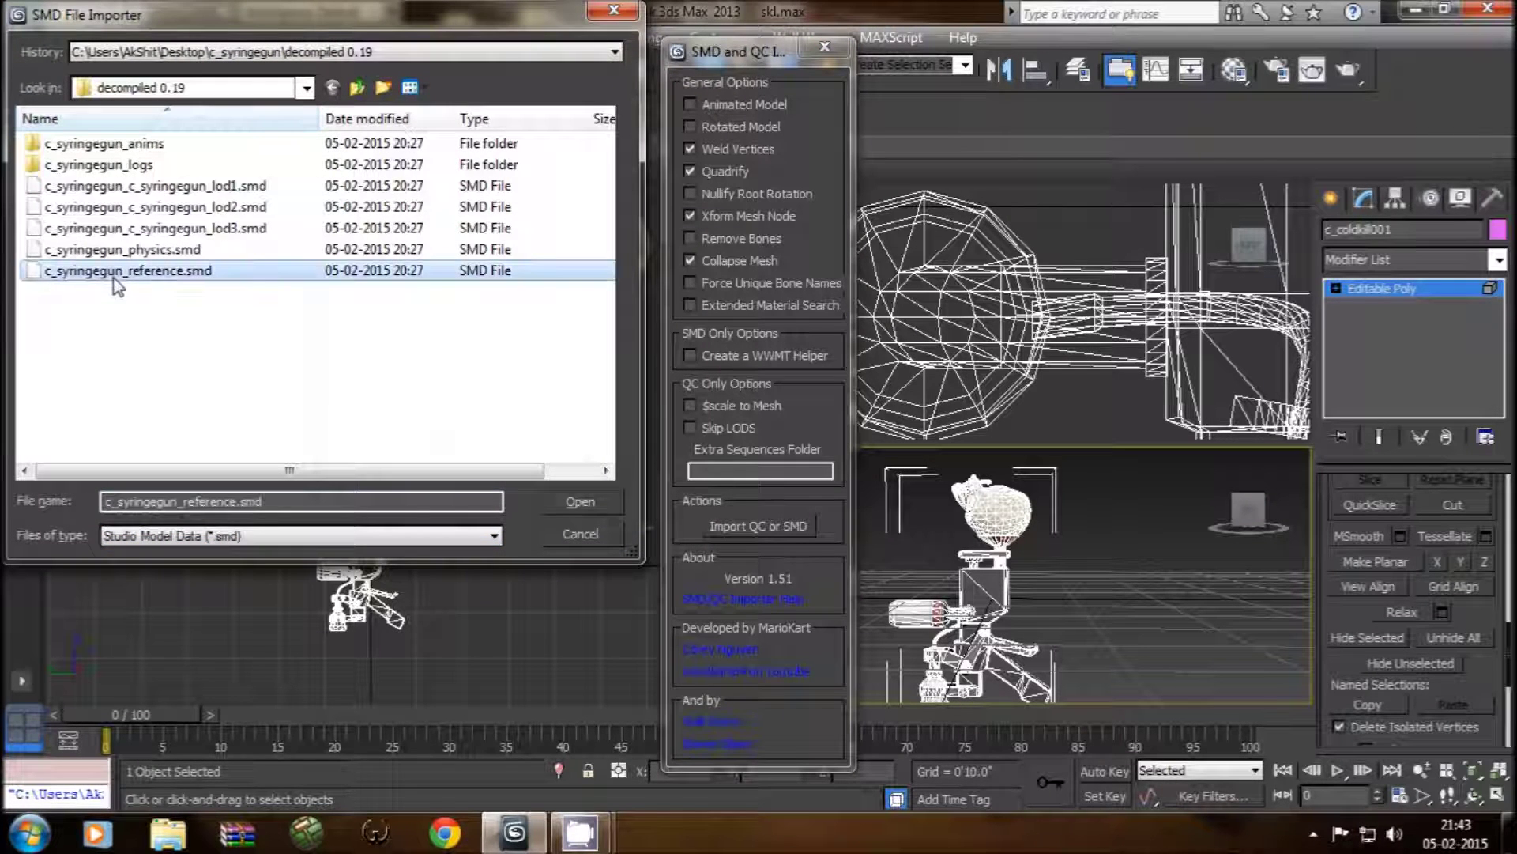
{"action": "left_click", "coordinate": [579, 503]}
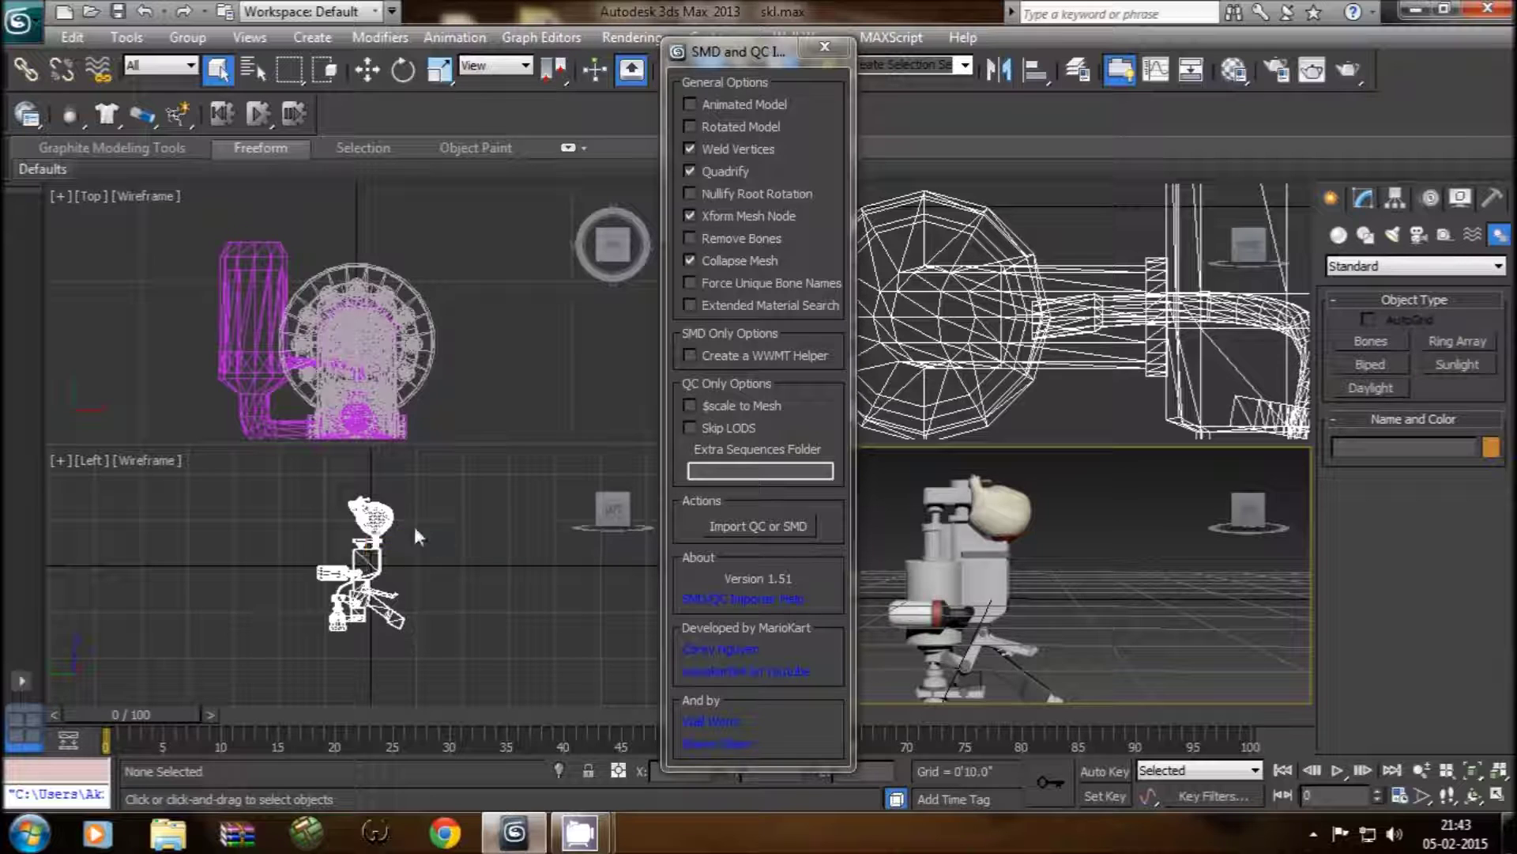
Step: Wait for c_syringegun_reference.smd to load, then close the importer
{"action": "left_click", "coordinate": [831, 51]}
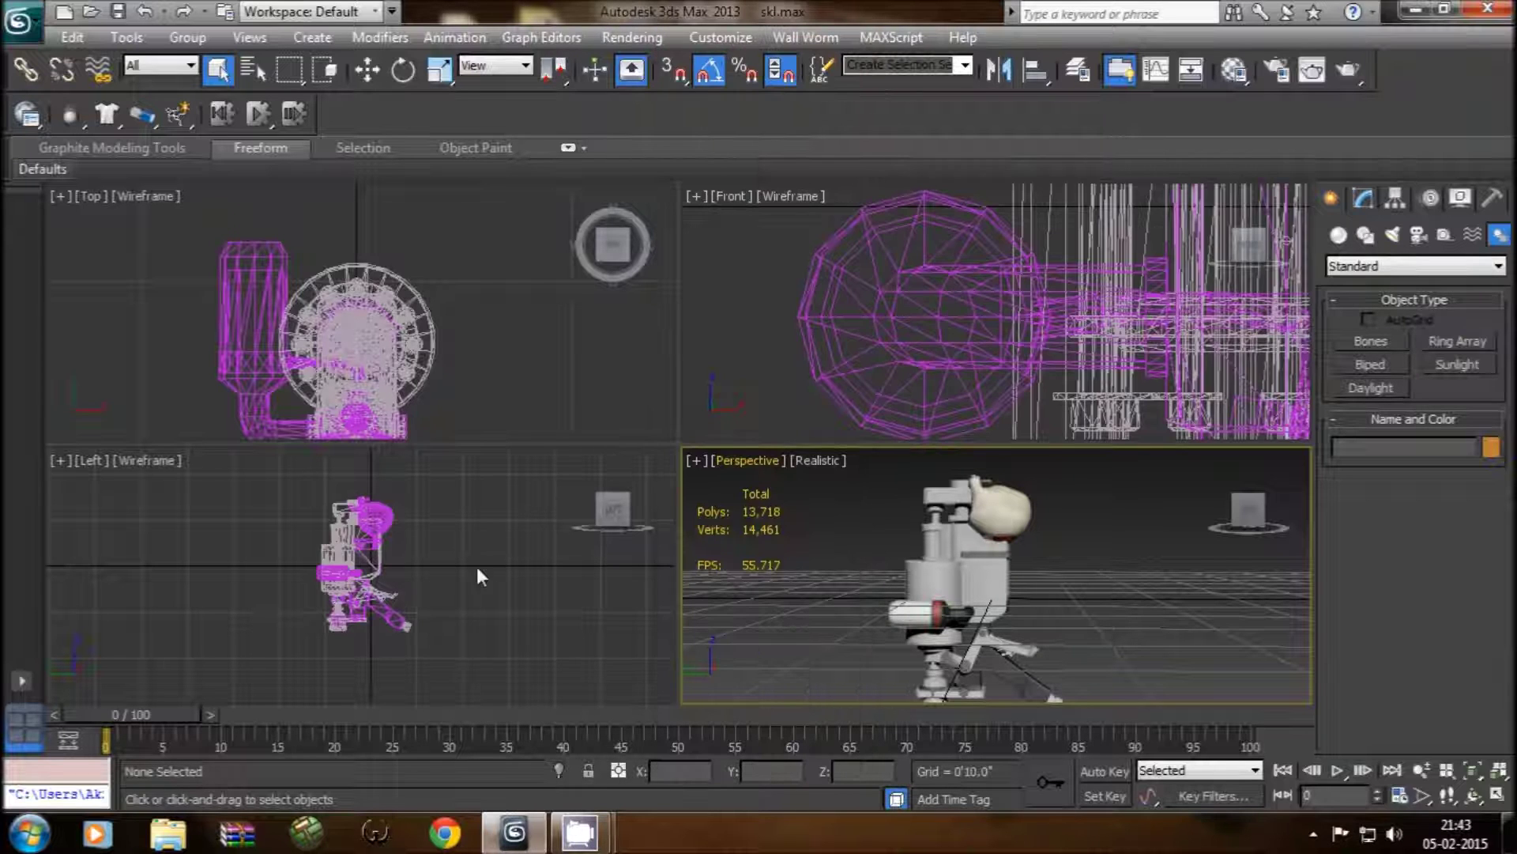
{"action": "scroll", "coordinate": [430, 590], "scroll_direction": "up", "scroll_amount": 2}
{"action": "scroll", "coordinate": [433, 587], "scroll_direction": "up", "scroll_amount": 2}
{"action": "scroll", "coordinate": [423, 593], "scroll_direction": "up", "scroll_amount": 3}
{"action": "mouse_move", "coordinate": [419, 596]}
{"action": "middle_mouse_down"}
{"action": "mouse_move", "coordinate": [429, 624]}
{"action": "mouse_move", "coordinate": [399, 679]}
{"action": "middle_mouse_up"}
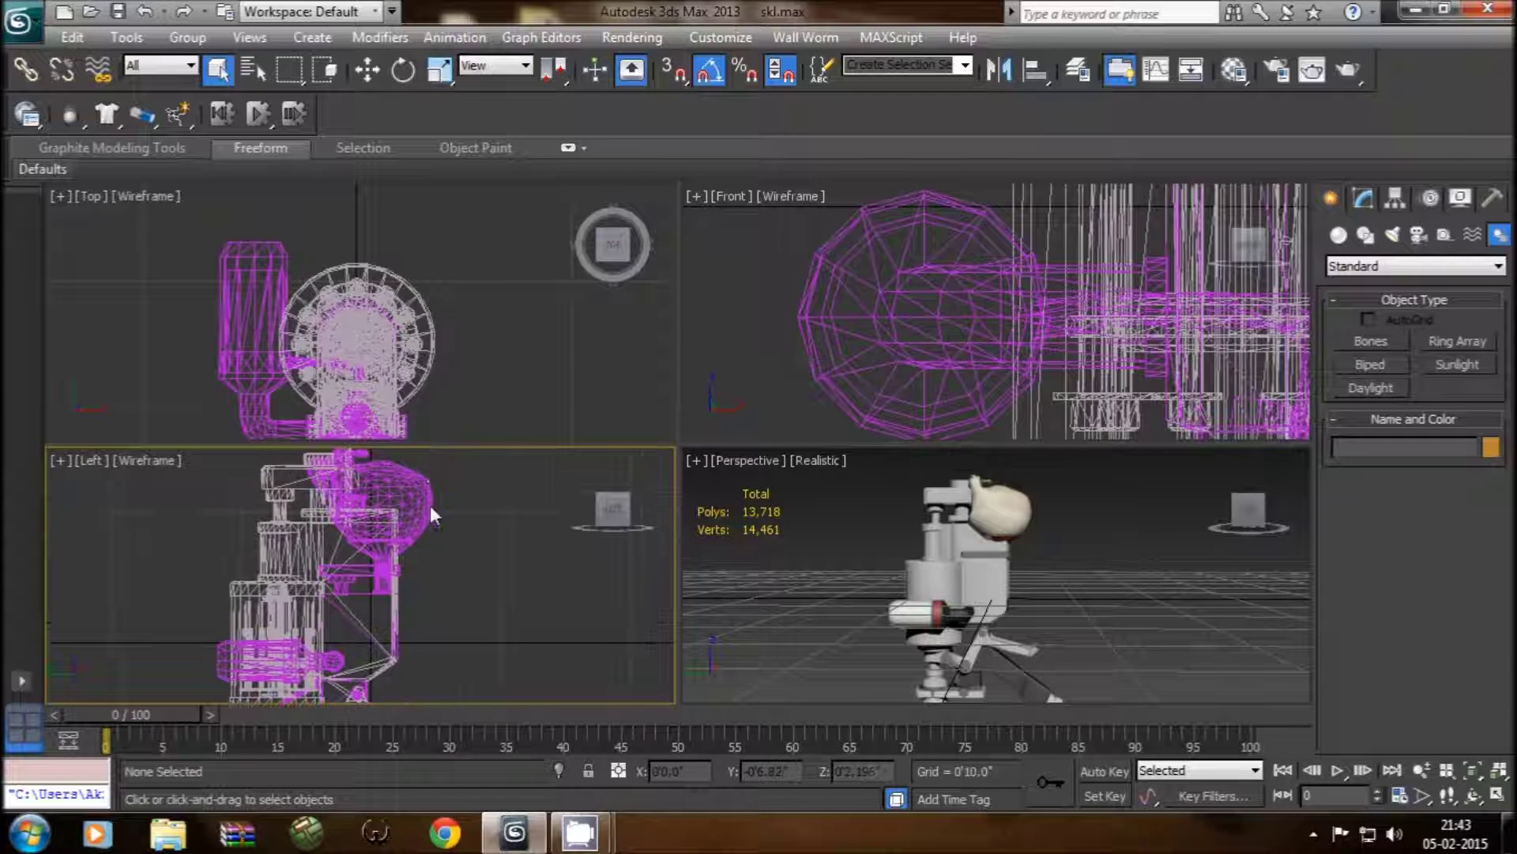
{"action": "scroll", "coordinate": [424, 484], "scroll_direction": "down", "scroll_amount": 2}
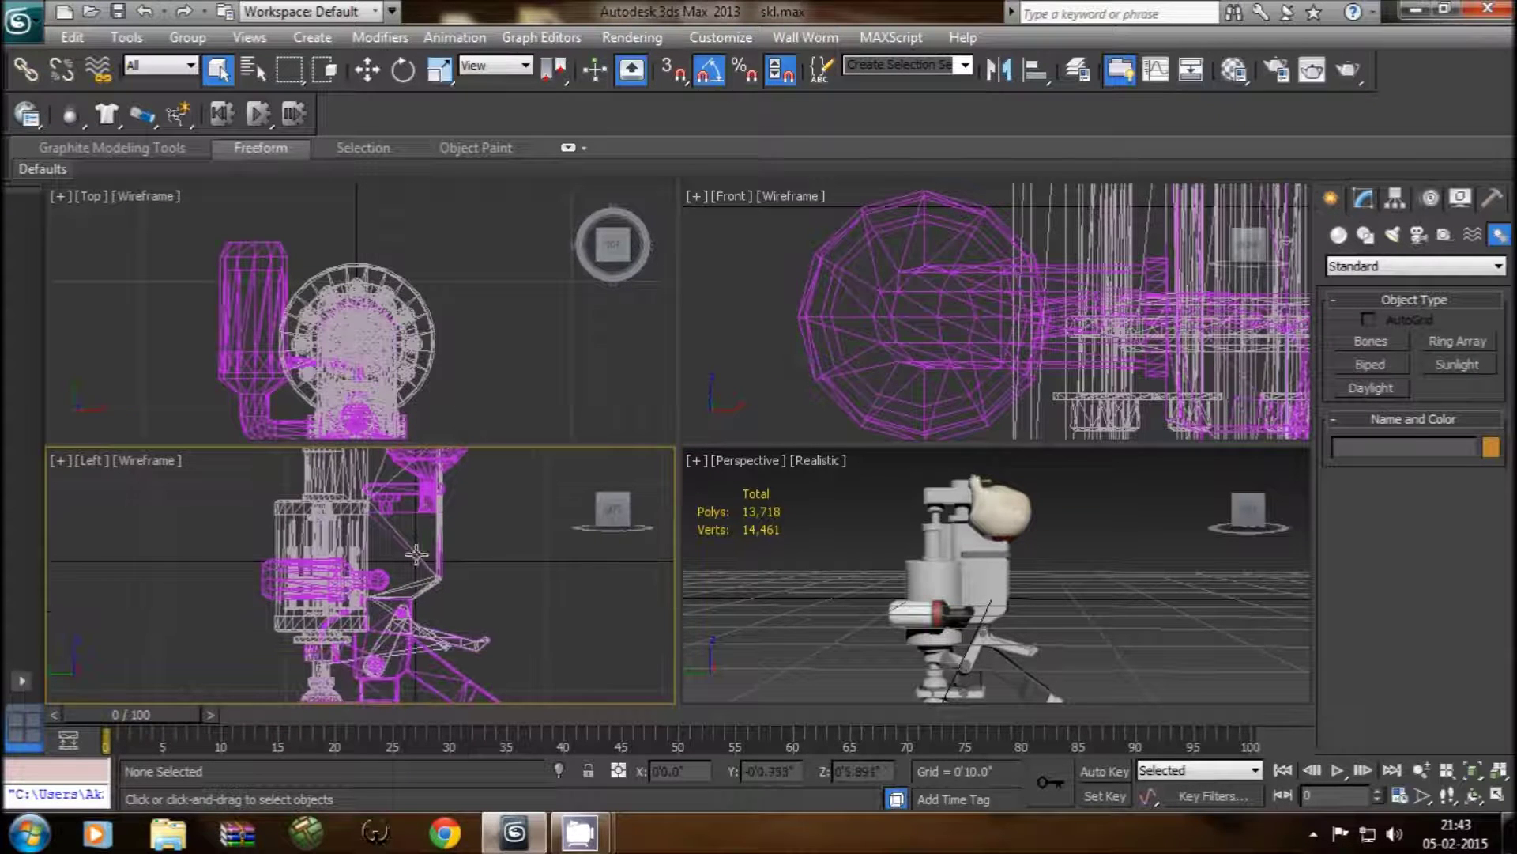
{"action": "mouse_move", "coordinate": [427, 613]}
{"action": "middle_mouse_down"}
{"action": "mouse_move", "coordinate": [408, 514]}
{"action": "mouse_move", "coordinate": [414, 618]}
{"action": "mouse_move", "coordinate": [386, 596]}
{"action": "middle_mouse_up"}
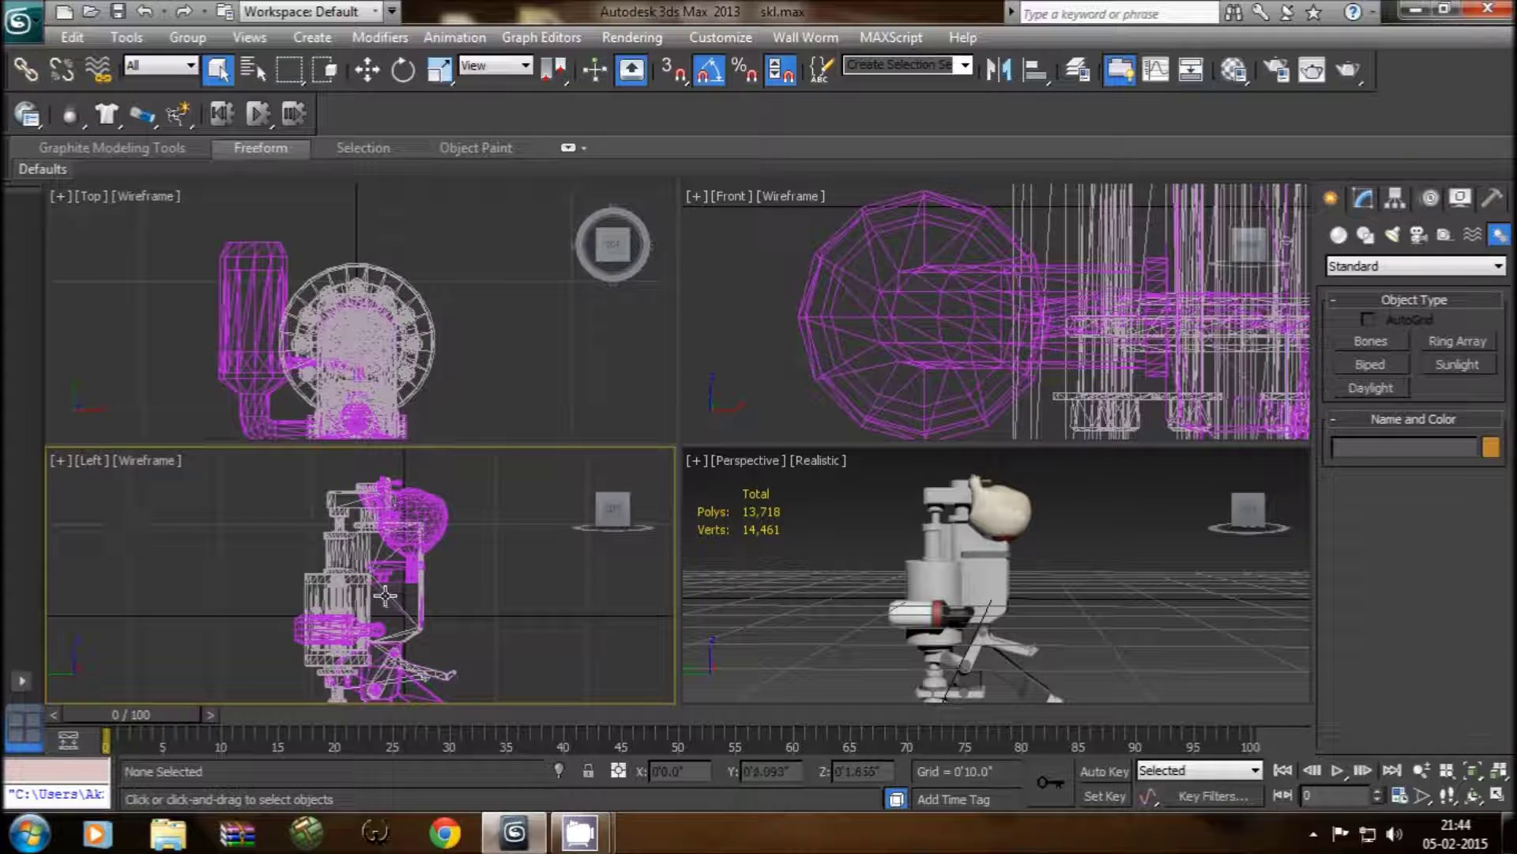
{"action": "scroll", "coordinate": [386, 542], "scroll_direction": "up", "scroll_amount": 2}
{"action": "scroll", "coordinate": [386, 542], "scroll_direction": "up", "scroll_amount": 2}
{"action": "scroll", "coordinate": [385, 541], "scroll_direction": "up", "scroll_amount": 2}
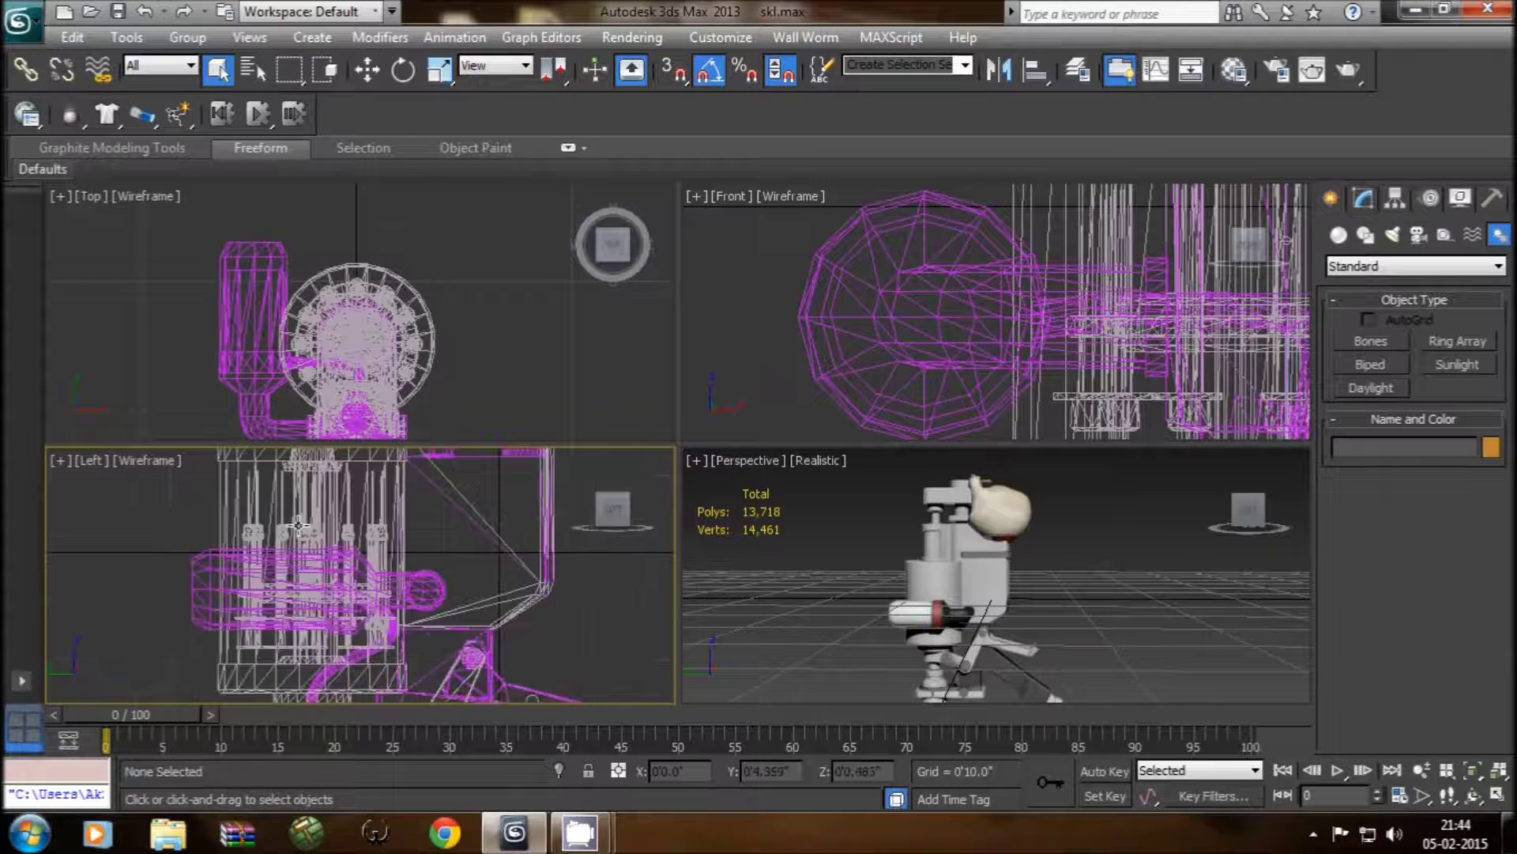
{"action": "scroll", "coordinate": [298, 525], "scroll_direction": "up", "scroll_amount": 2}
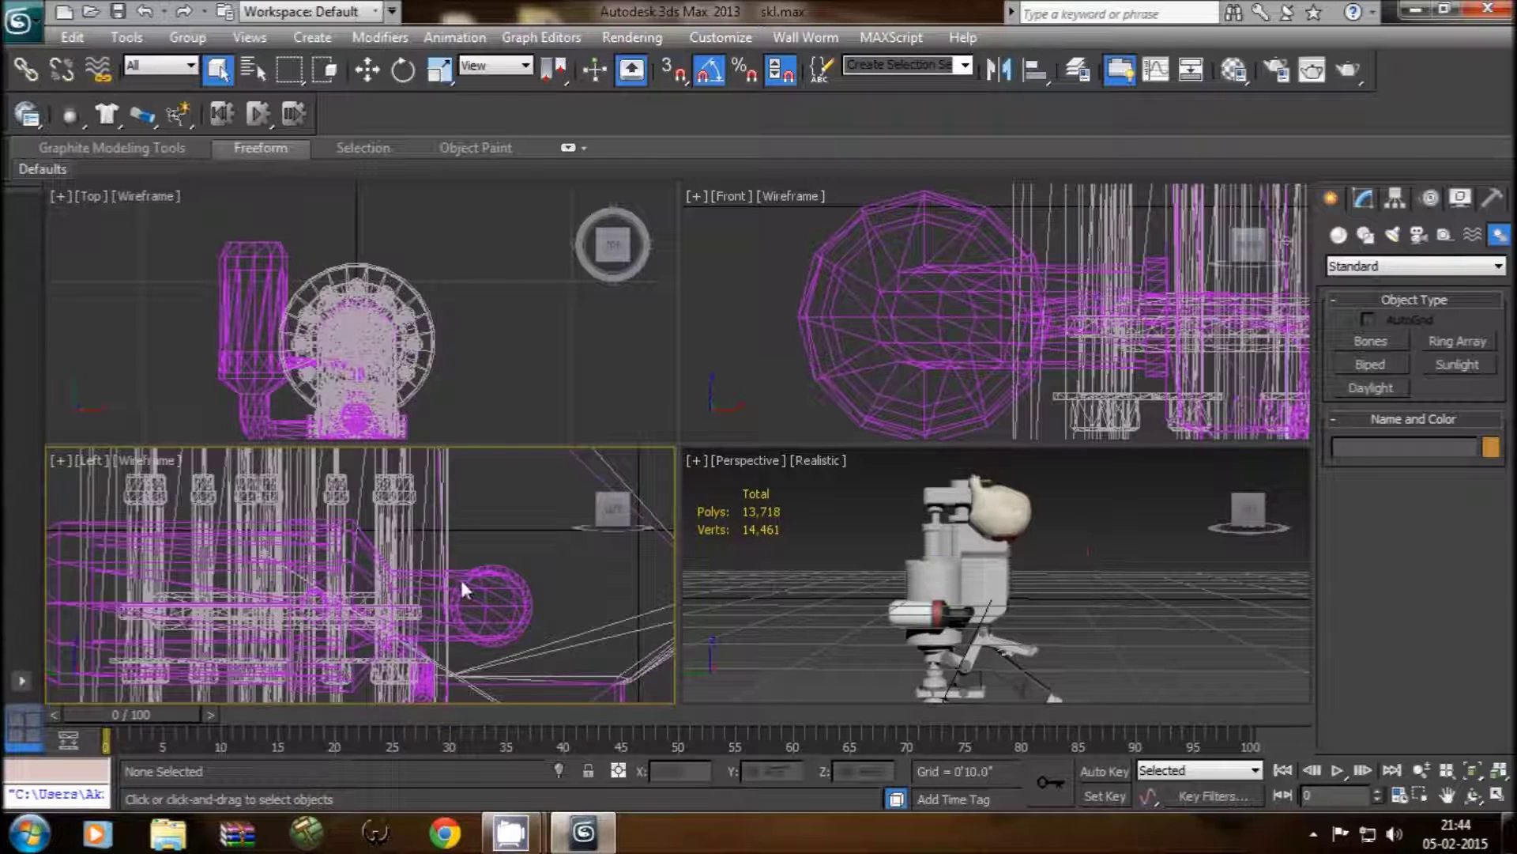
{"action": "scroll", "coordinate": [461, 580], "scroll_direction": "down", "scroll_amount": 3}
{"action": "scroll", "coordinate": [433, 547], "scroll_direction": "down", "scroll_amount": 2}
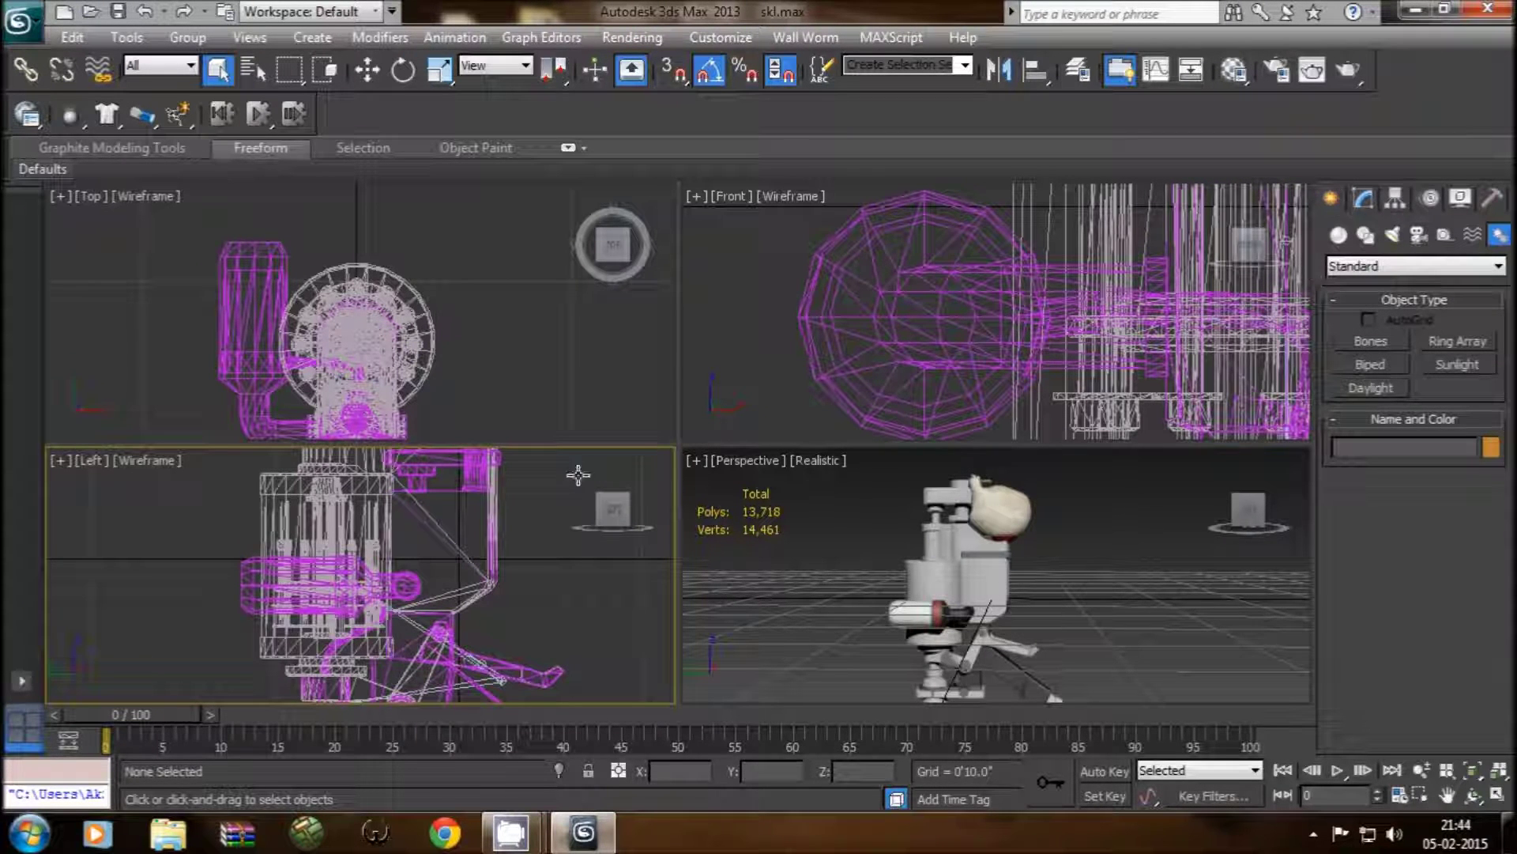
{"action": "left_click", "coordinate": [271, 484]}
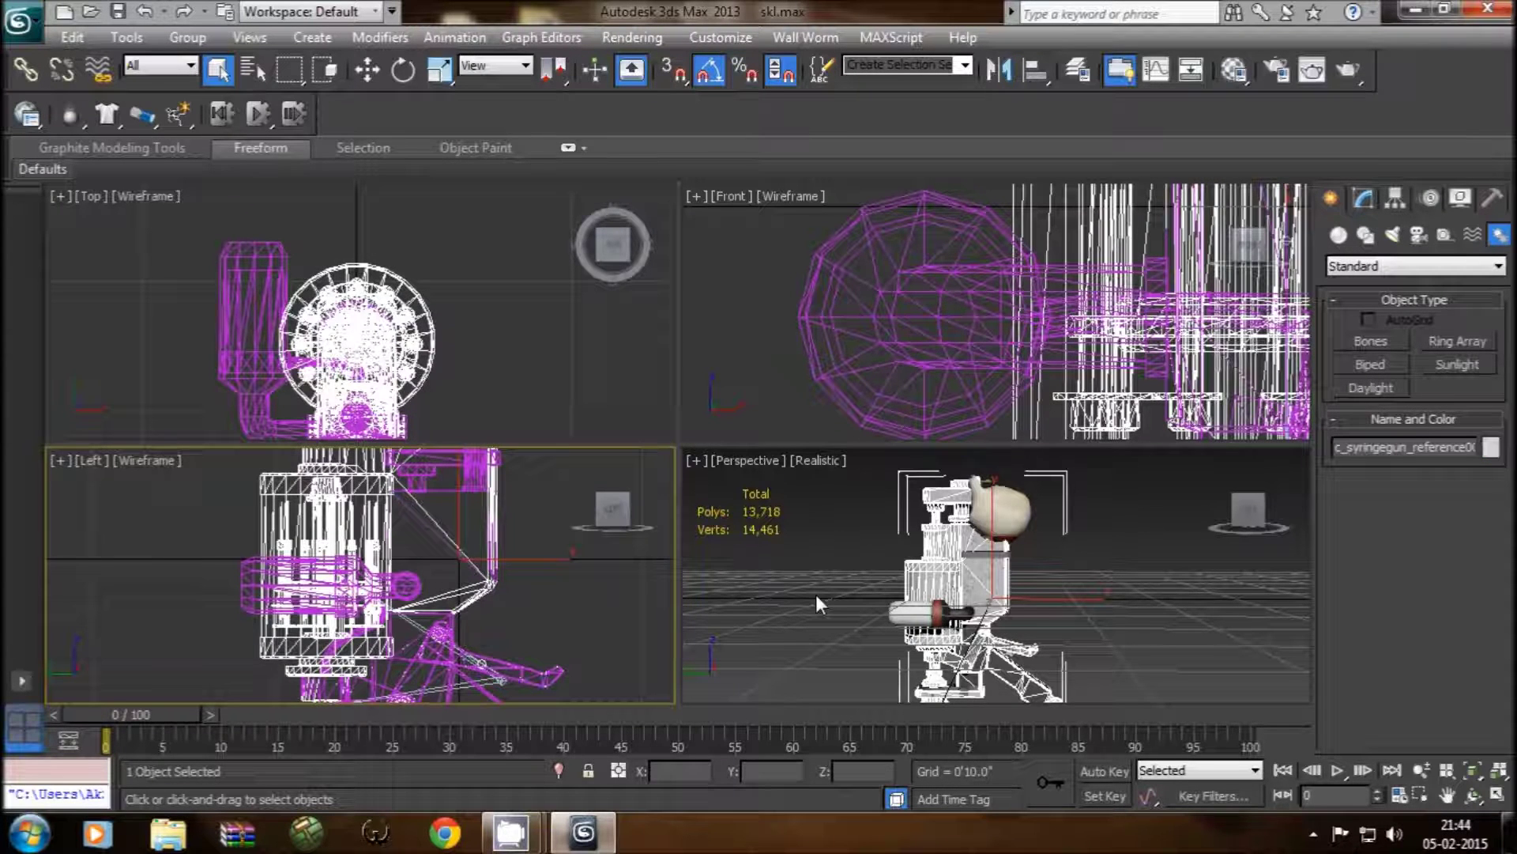
{"action": "key", "text": "Delete"}
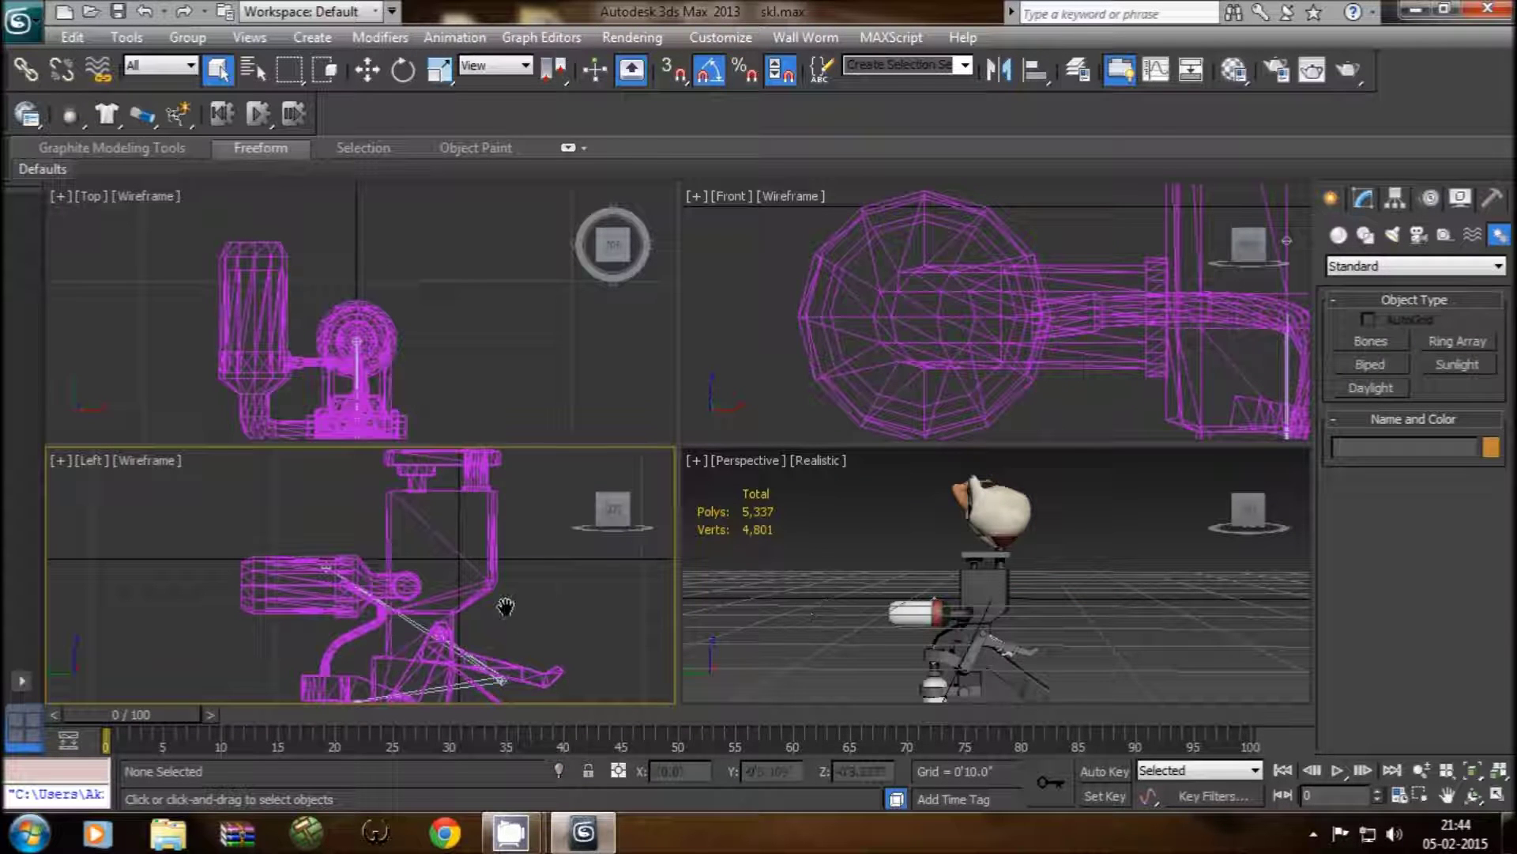
Step: Delete the extra vm_weapon_bone_2 bone in the side view
{"action": "middle_click_drag", "start_coordinate": [509, 617], "coordinate": [440, 556]}
{"action": "scroll", "coordinate": [504, 628], "scroll_direction": "up", "scroll_amount": 1}
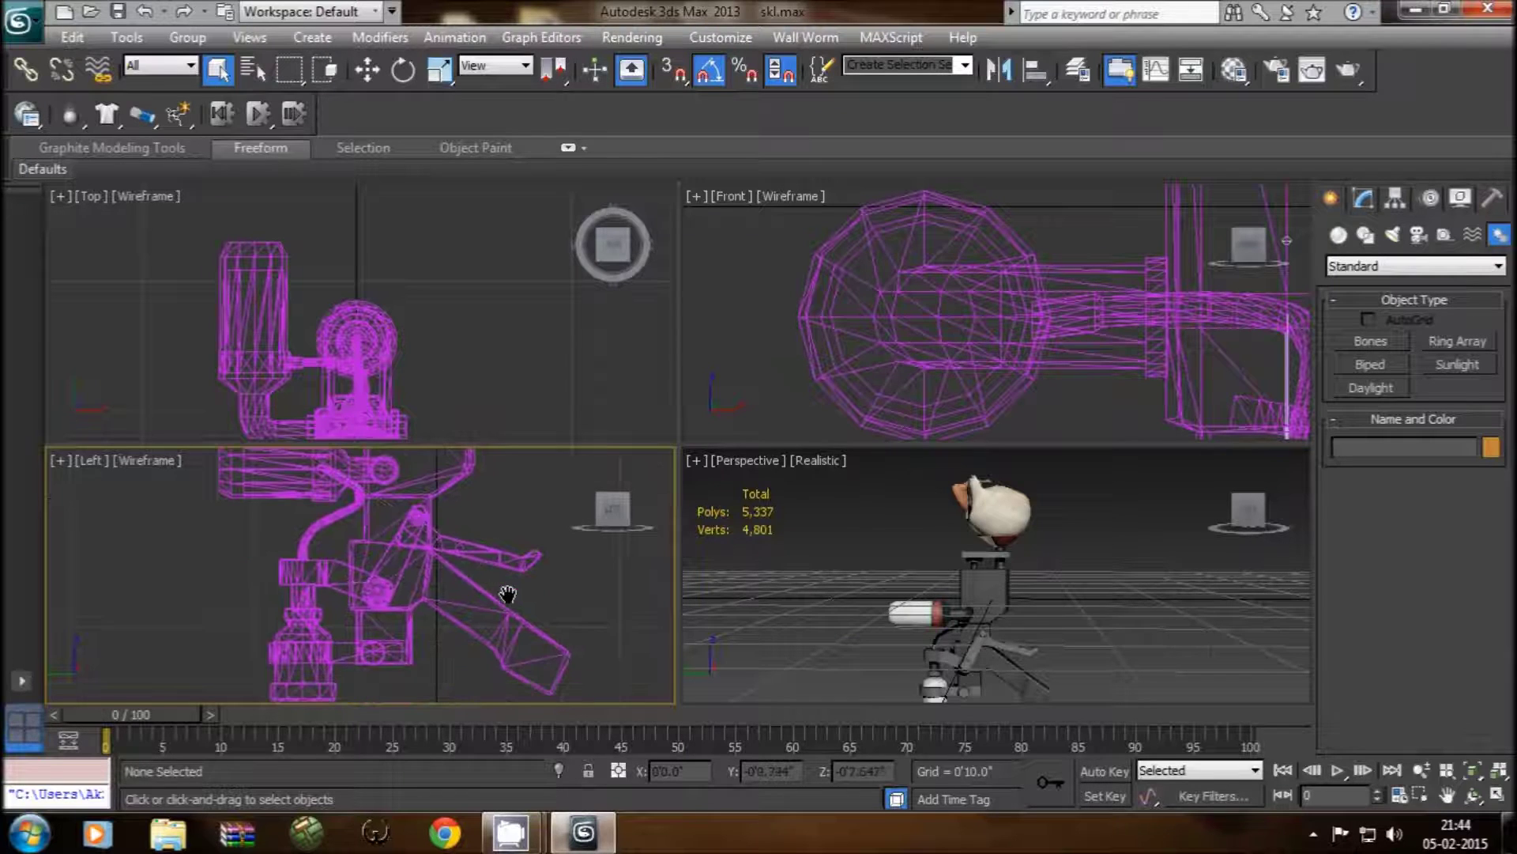
{"action": "scroll", "coordinate": [496, 581], "scroll_direction": "up", "scroll_amount": 1}
{"action": "scroll", "coordinate": [502, 607], "scroll_direction": "up", "scroll_amount": 1}
{"action": "middle_click_drag", "start_coordinate": [498, 604], "coordinate": [371, 597]}
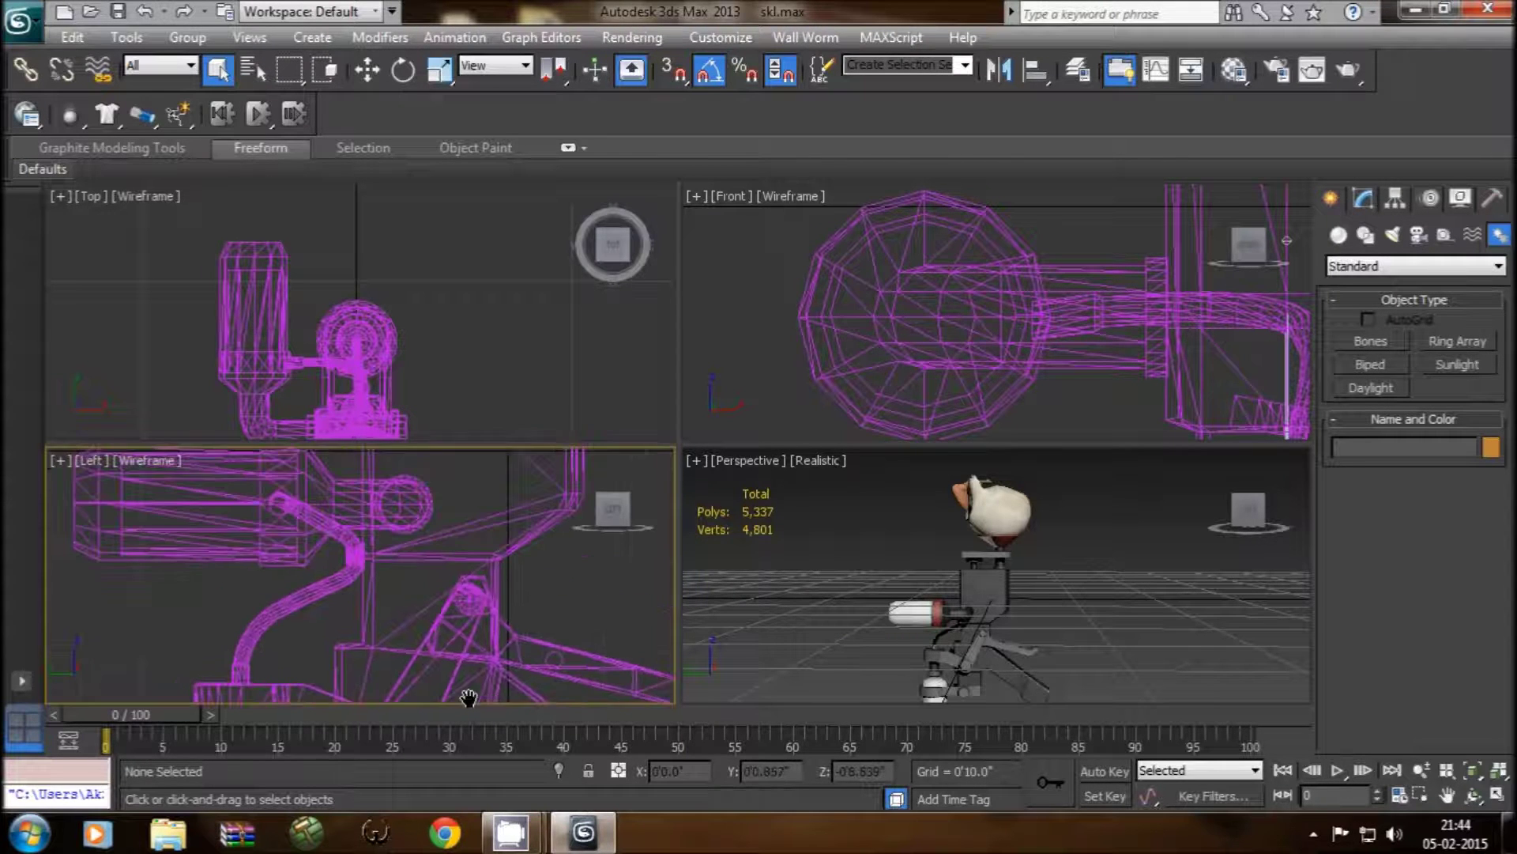
{"action": "left_click", "coordinate": [241, 505]}
{"action": "left_click", "coordinate": [255, 520]}
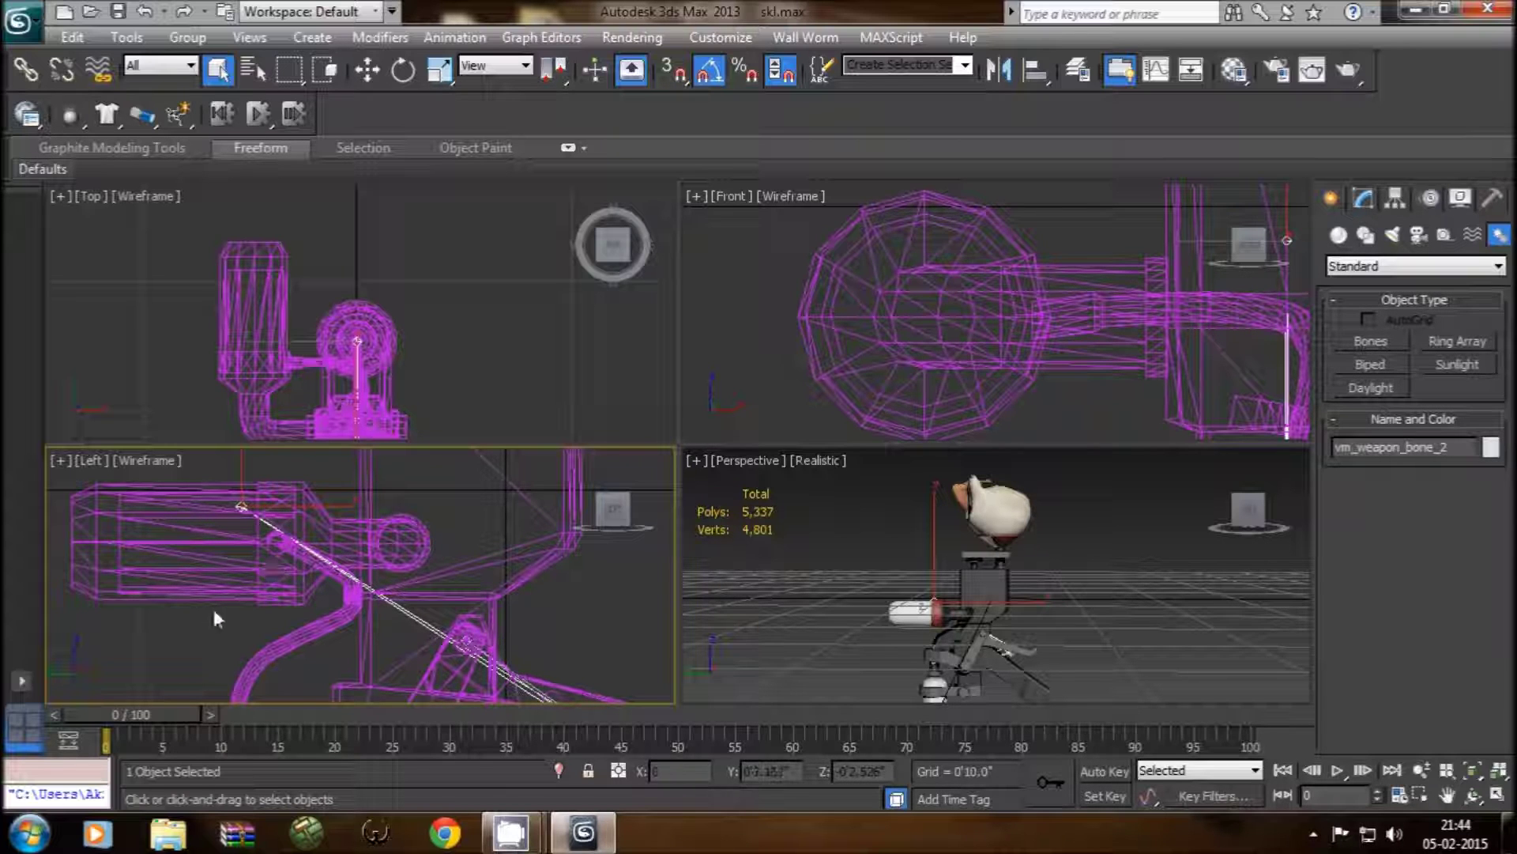
{"action": "key", "text": "Delete"}
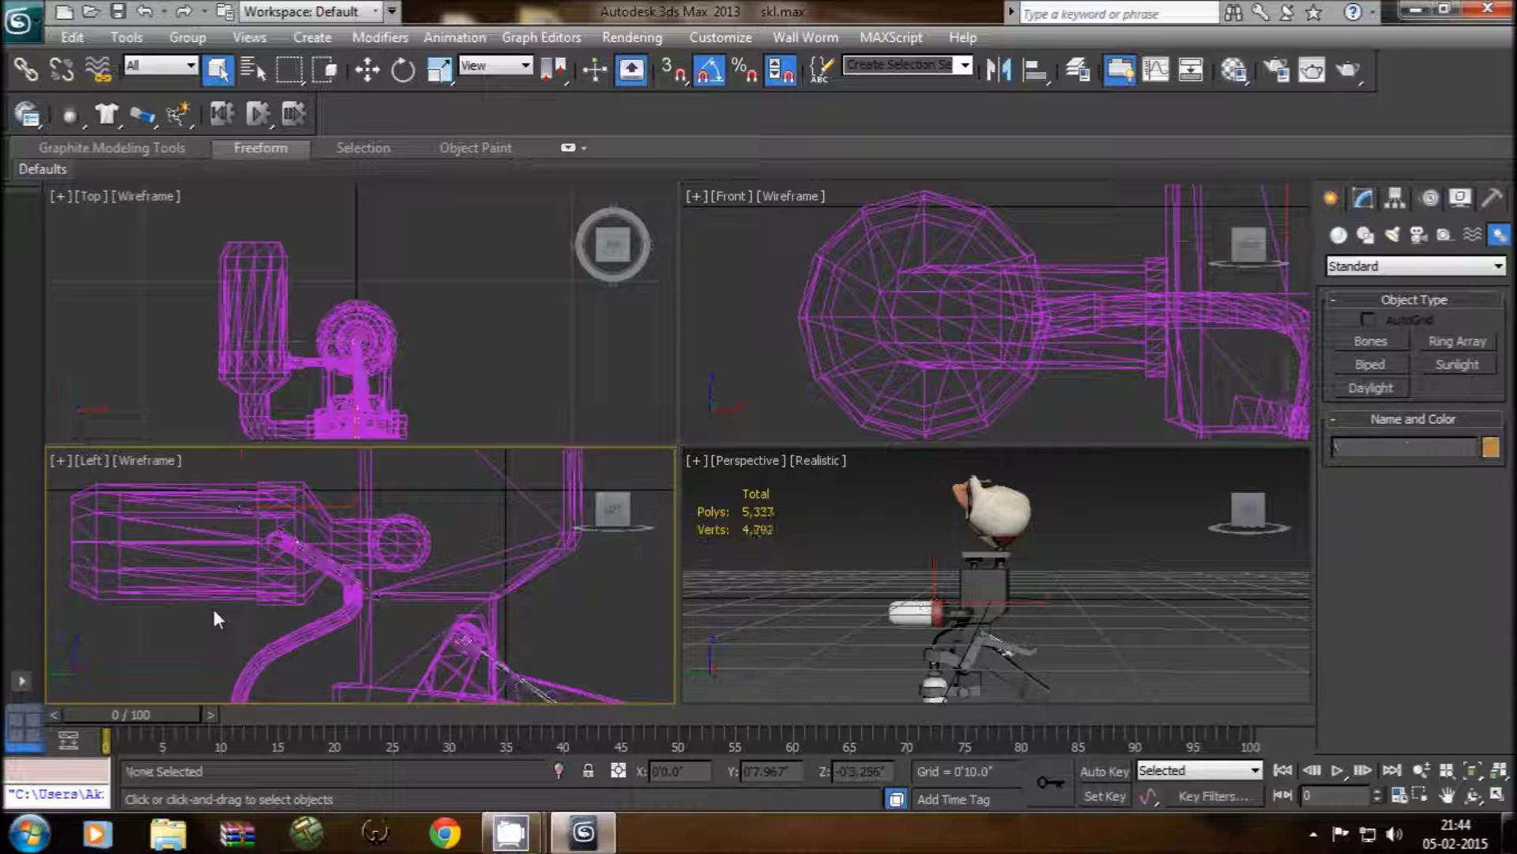
Step: Select weapon_bone and nudge its end slightly downward
{"action": "middle_click_drag", "start_coordinate": [211, 605], "coordinate": [316, 553]}
{"action": "scroll", "coordinate": [318, 554], "scroll_direction": "down", "scroll_amount": 2}
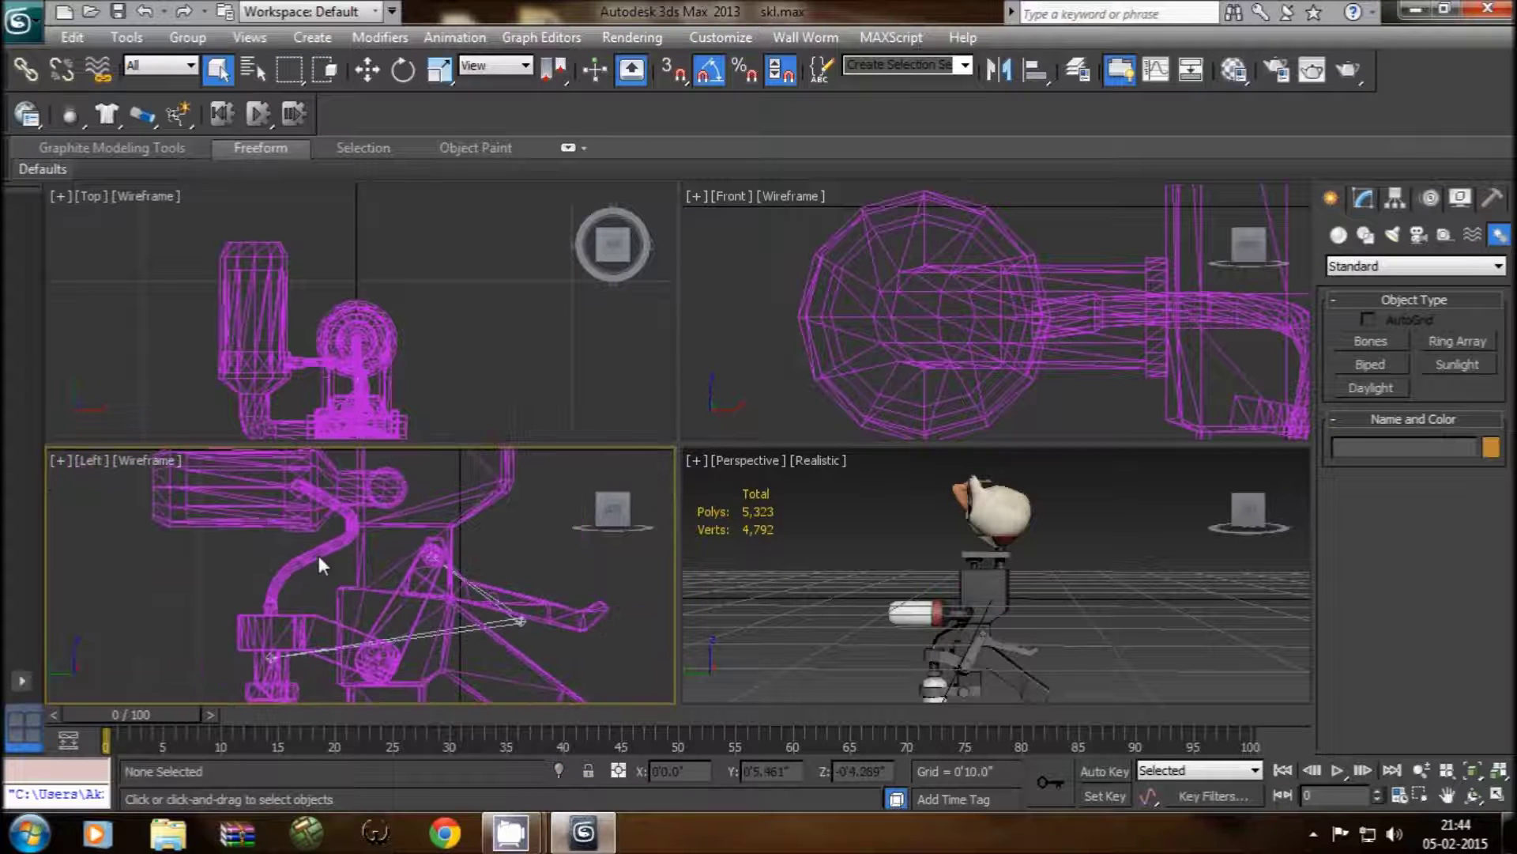
{"action": "middle_click_drag", "start_coordinate": [486, 527], "coordinate": [478, 595]}
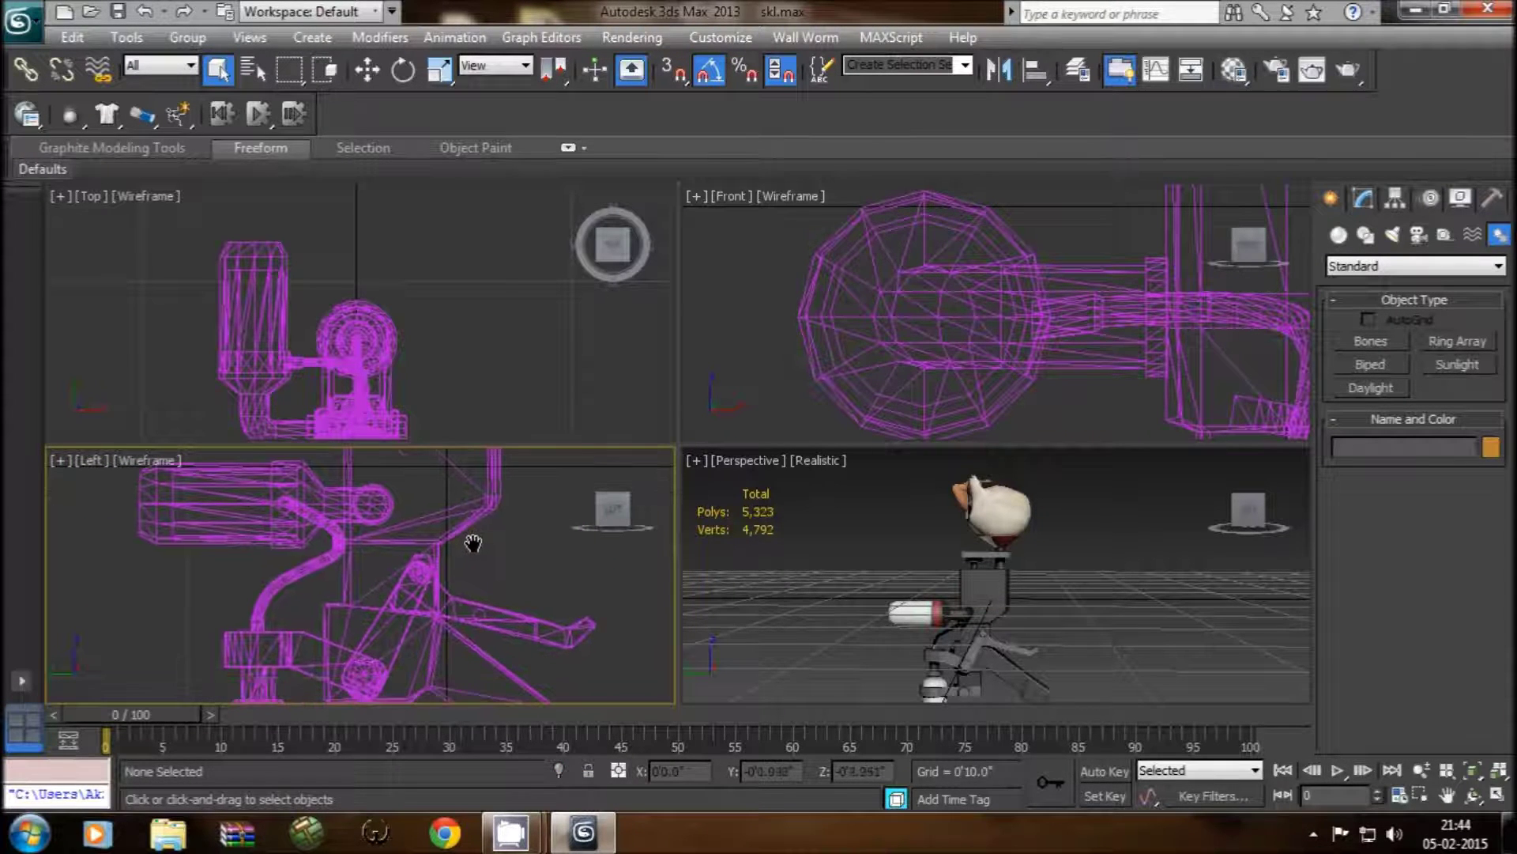
{"action": "scroll", "coordinate": [490, 609], "scroll_direction": "up", "scroll_amount": 2}
{"action": "scroll", "coordinate": [522, 604], "scroll_direction": "up", "scroll_amount": 1}
{"action": "scroll", "coordinate": [538, 604], "scroll_direction": "up", "scroll_amount": 1}
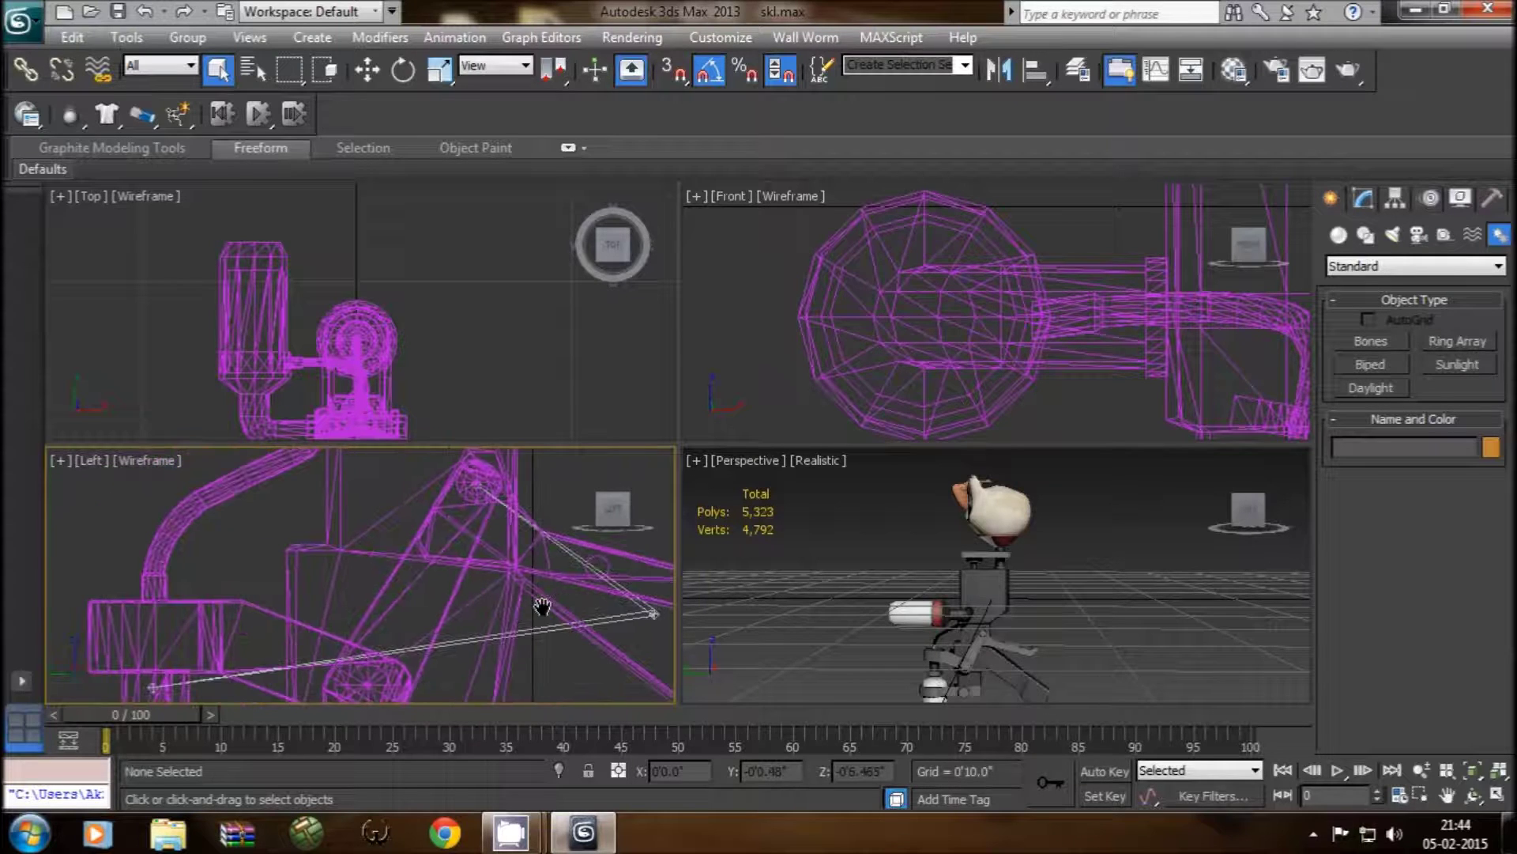
{"action": "scroll", "coordinate": [554, 602], "scroll_direction": "up", "scroll_amount": 1}
{"action": "left_click", "coordinate": [559, 604]}
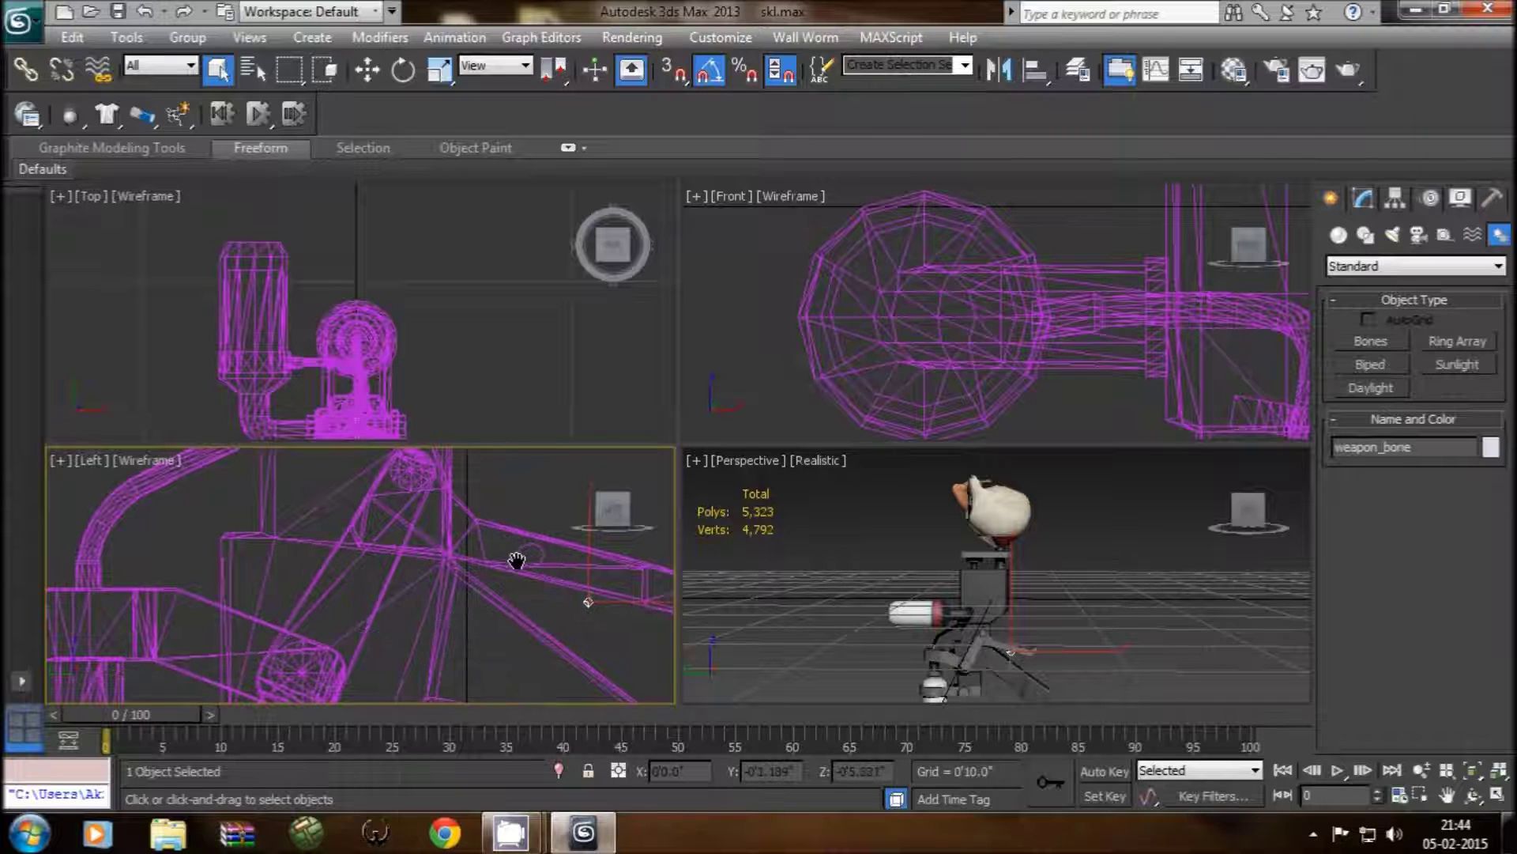
{"action": "middle_click_drag", "start_coordinate": [525, 553], "coordinate": [484, 592]}
{"action": "left_click_drag", "start_coordinate": [541, 629], "coordinate": [553, 636]}
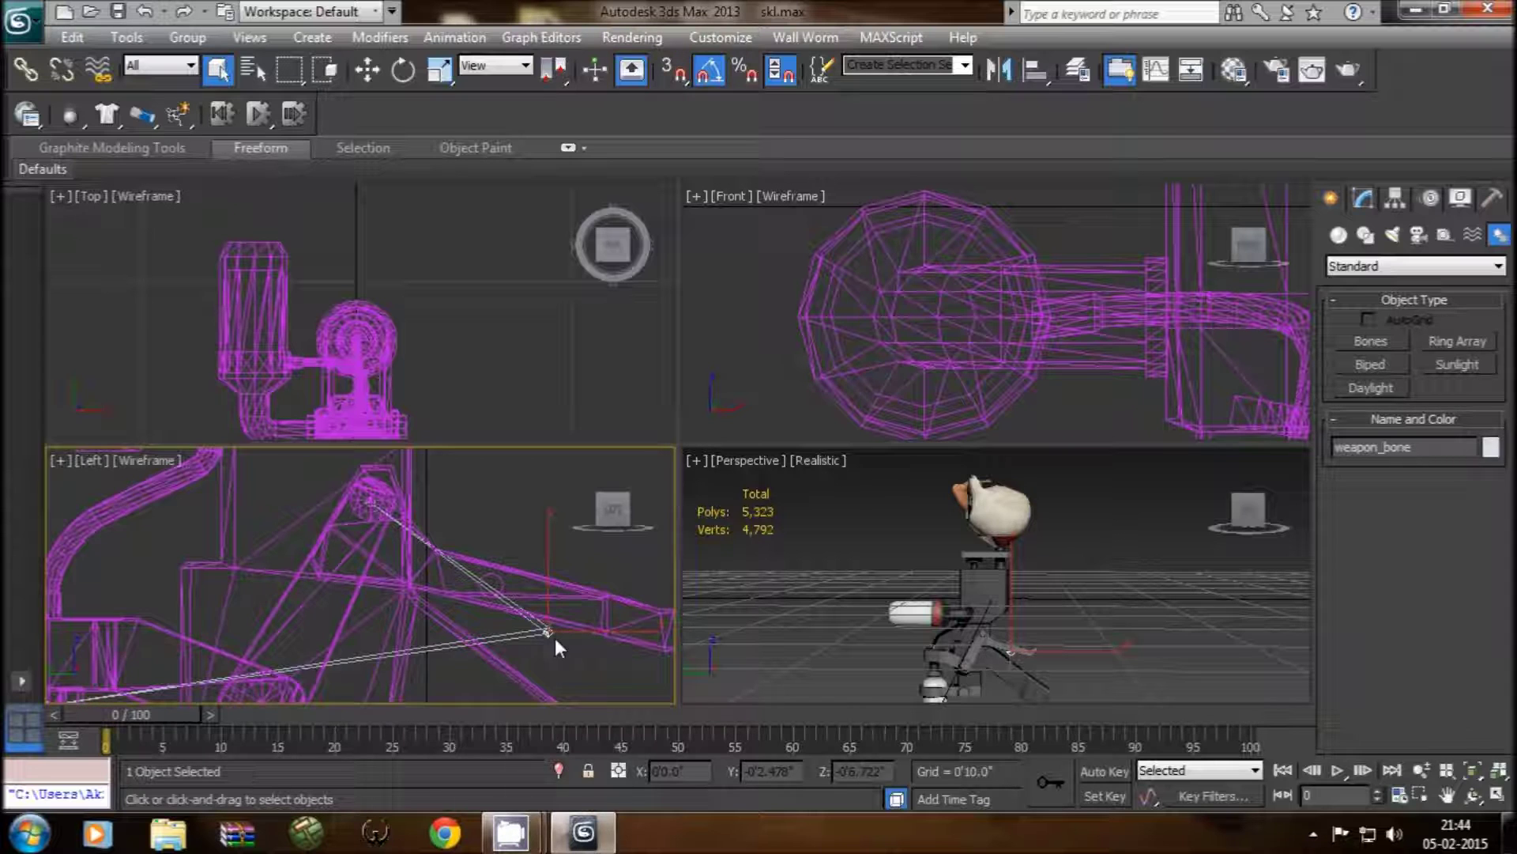
Step: Zoom in on weapon_bone's end and sphere joint in the side and perspective views
{"action": "mouse_move", "coordinate": [554, 637]}
{"action": "middle_mouse_down"}
{"action": "mouse_move", "coordinate": [440, 582]}
{"action": "mouse_move", "coordinate": [469, 585]}
{"action": "middle_mouse_up"}
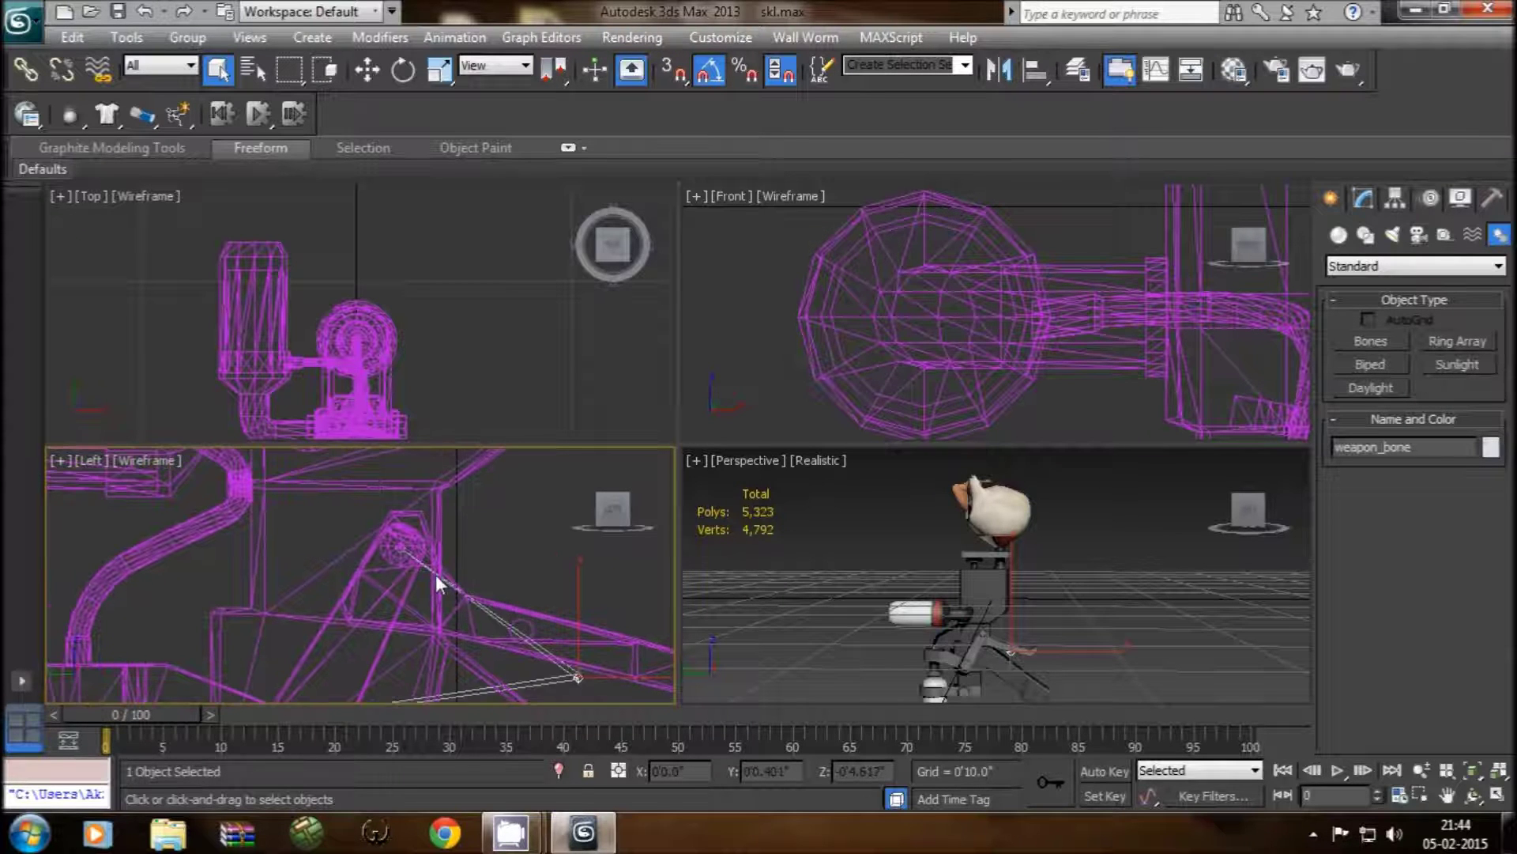
{"action": "scroll", "coordinate": [435, 574], "scroll_direction": "up", "scroll_amount": 2}
{"action": "left_click_drag", "start_coordinate": [454, 581], "coordinate": [440, 572]}
{"action": "scroll", "coordinate": [471, 571], "scroll_direction": "up", "scroll_amount": 2}
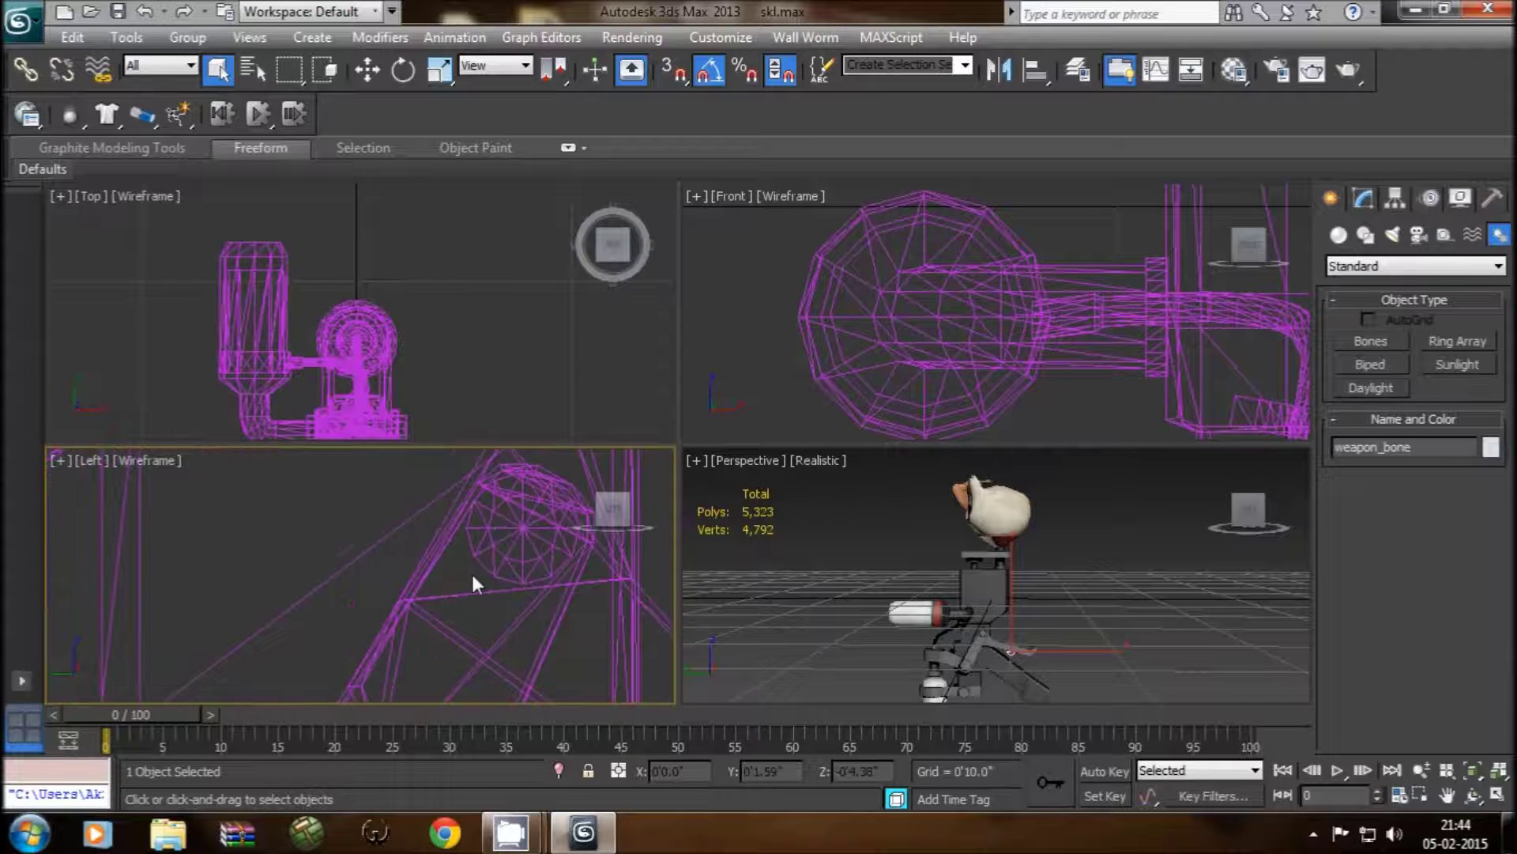
{"action": "scroll", "coordinate": [400, 603], "scroll_direction": "up", "scroll_amount": 2}
{"action": "scroll", "coordinate": [434, 596], "scroll_direction": "up", "scroll_amount": 1}
{"action": "mouse_move", "coordinate": [434, 596]}
{"action": "middle_mouse_down"}
{"action": "mouse_move", "coordinate": [457, 581]}
{"action": "mouse_move", "coordinate": [431, 596]}
{"action": "middle_mouse_up"}
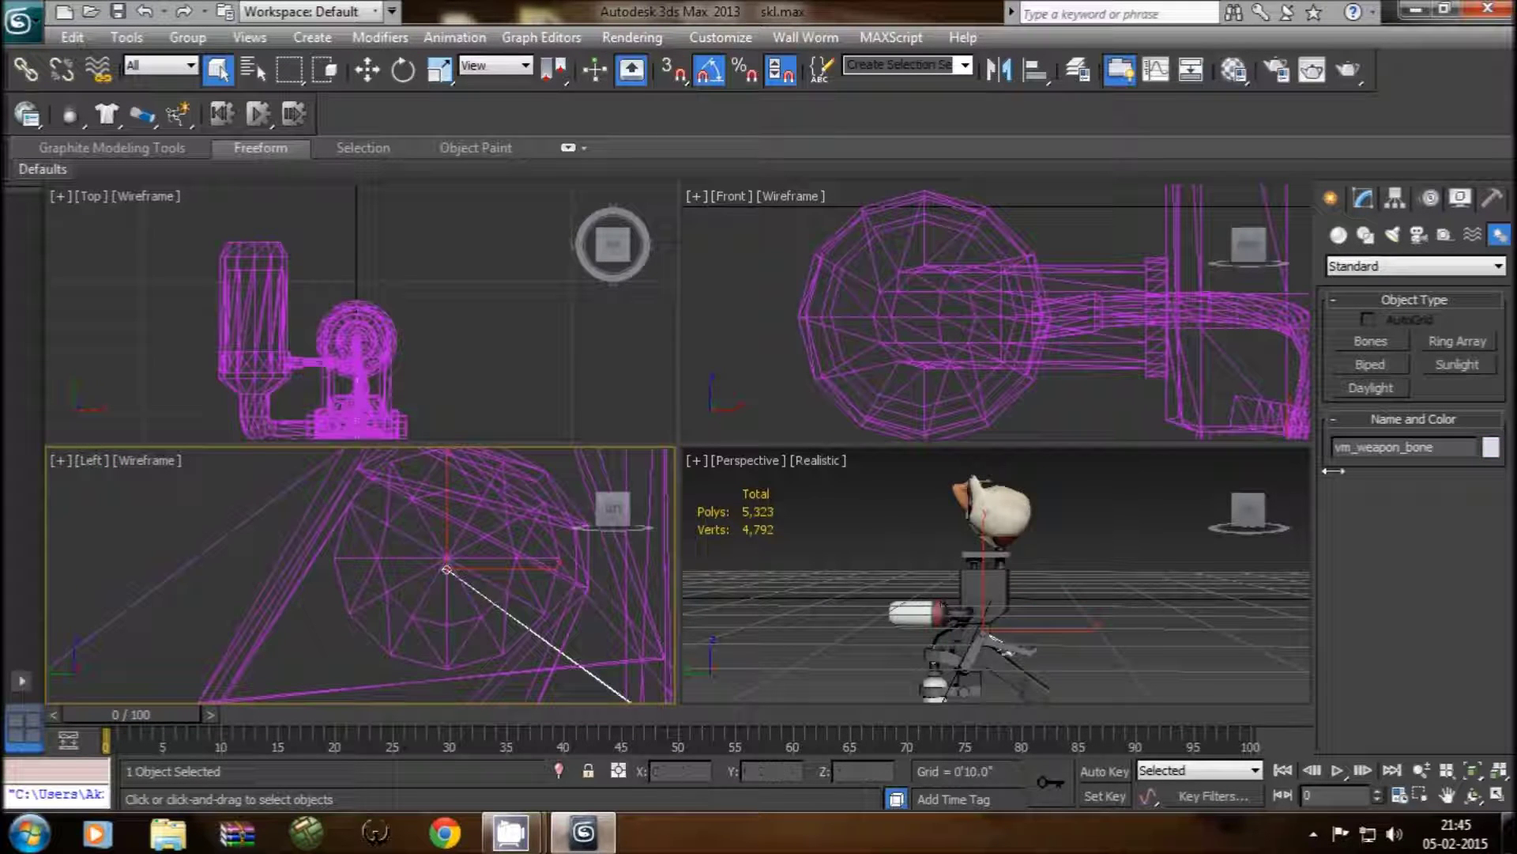
{"action": "scroll", "coordinate": [1056, 650], "scroll_direction": "up", "scroll_amount": 3}
{"action": "scroll", "coordinate": [1027, 609], "scroll_direction": "up", "scroll_amount": 3}
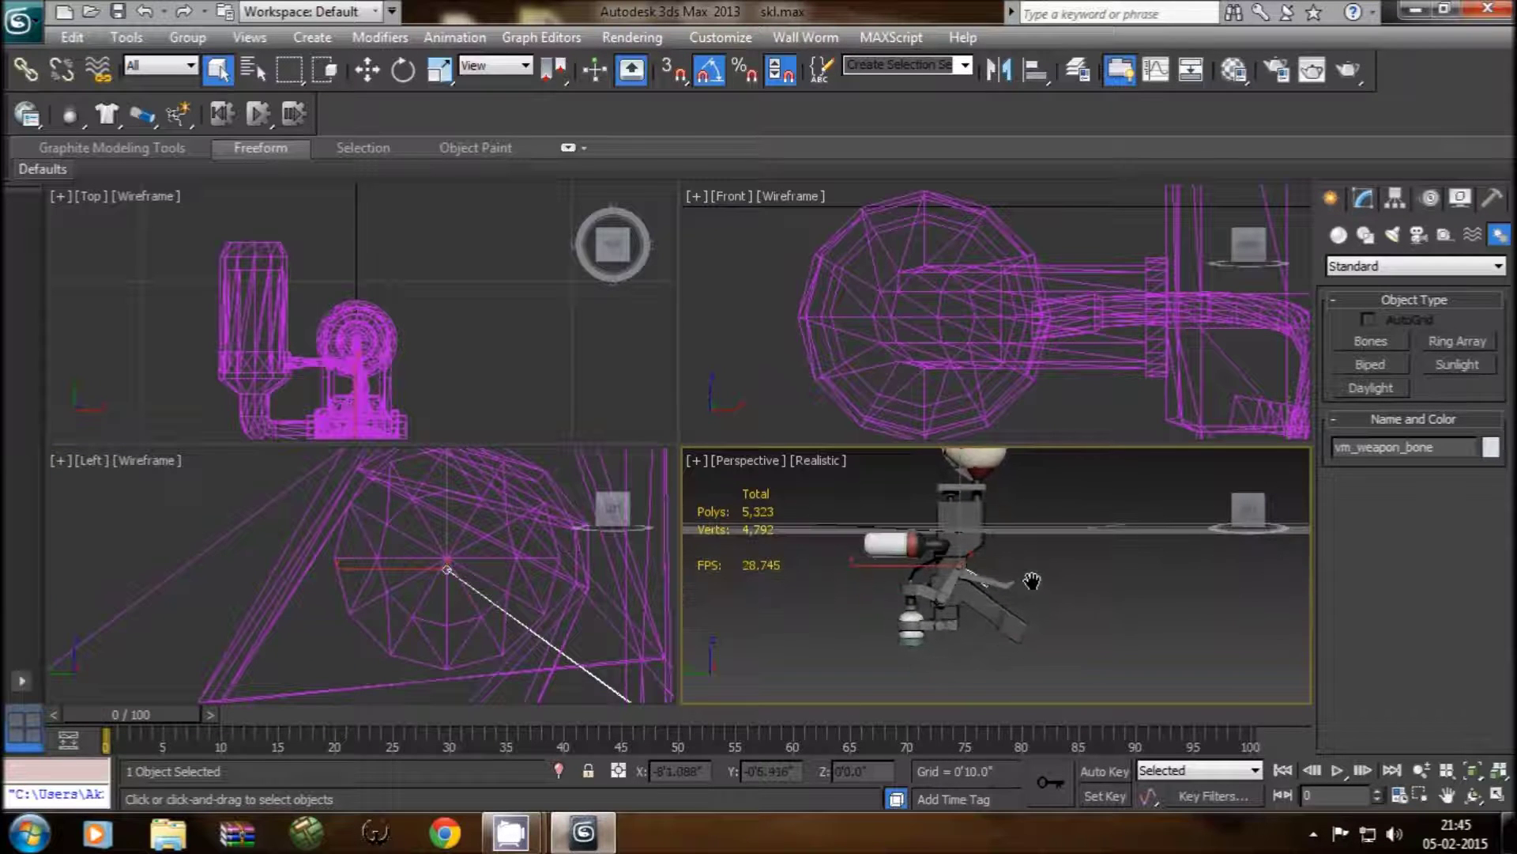
{"action": "scroll", "coordinate": [1018, 581], "scroll_direction": "up", "scroll_amount": 3}
{"action": "scroll", "coordinate": [1006, 588], "scroll_direction": "up", "scroll_amount": 3}
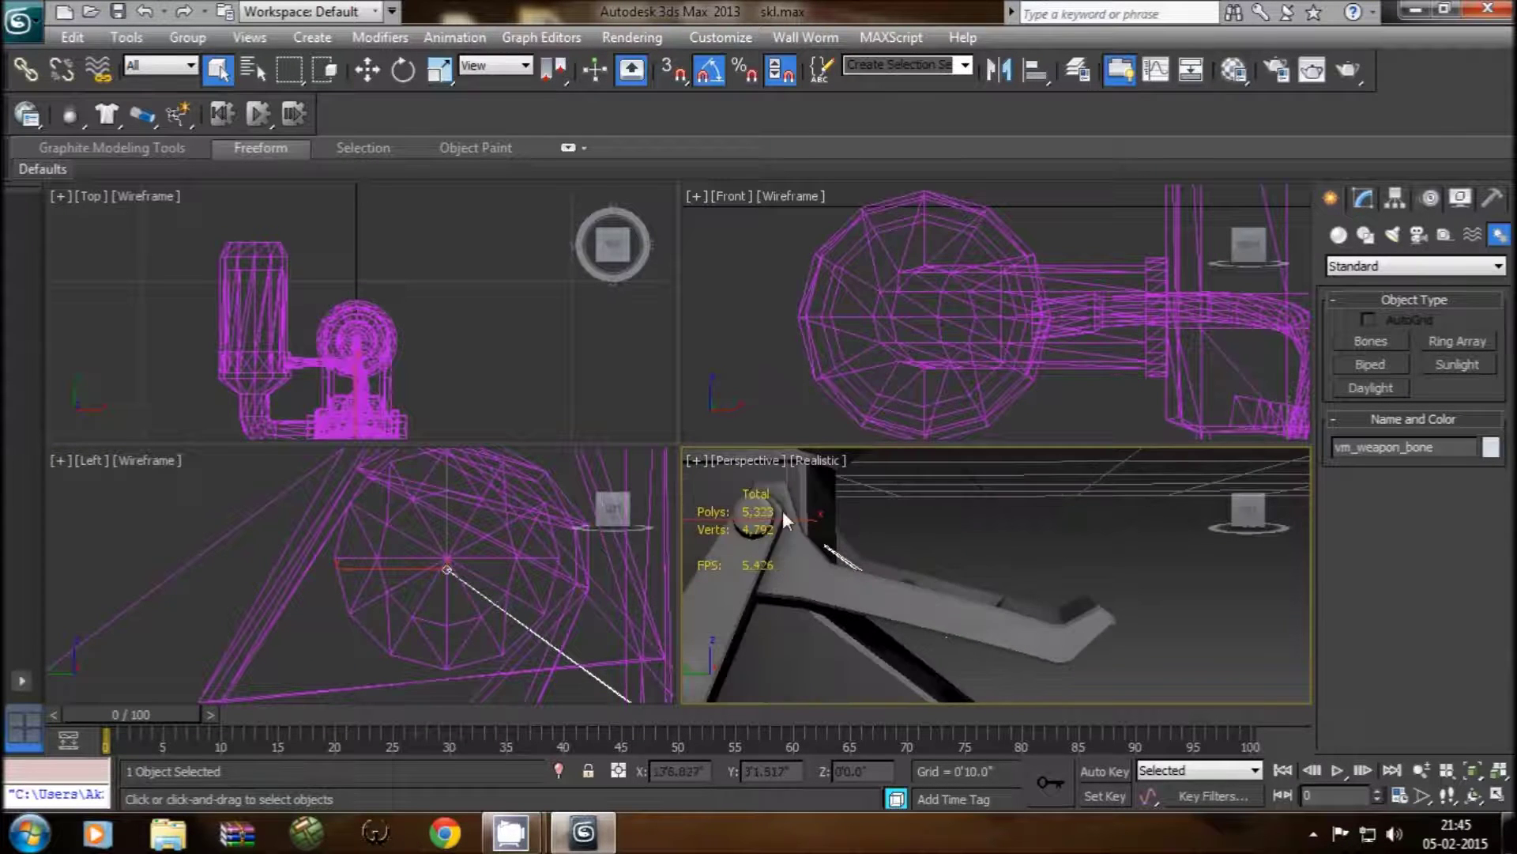
{"action": "mouse_move", "coordinate": [885, 637]}
{"action": "middle_mouse_down"}
{"action": "mouse_move", "coordinate": [973, 591]}
{"action": "mouse_move", "coordinate": [1036, 613]}
{"action": "middle_mouse_up"}
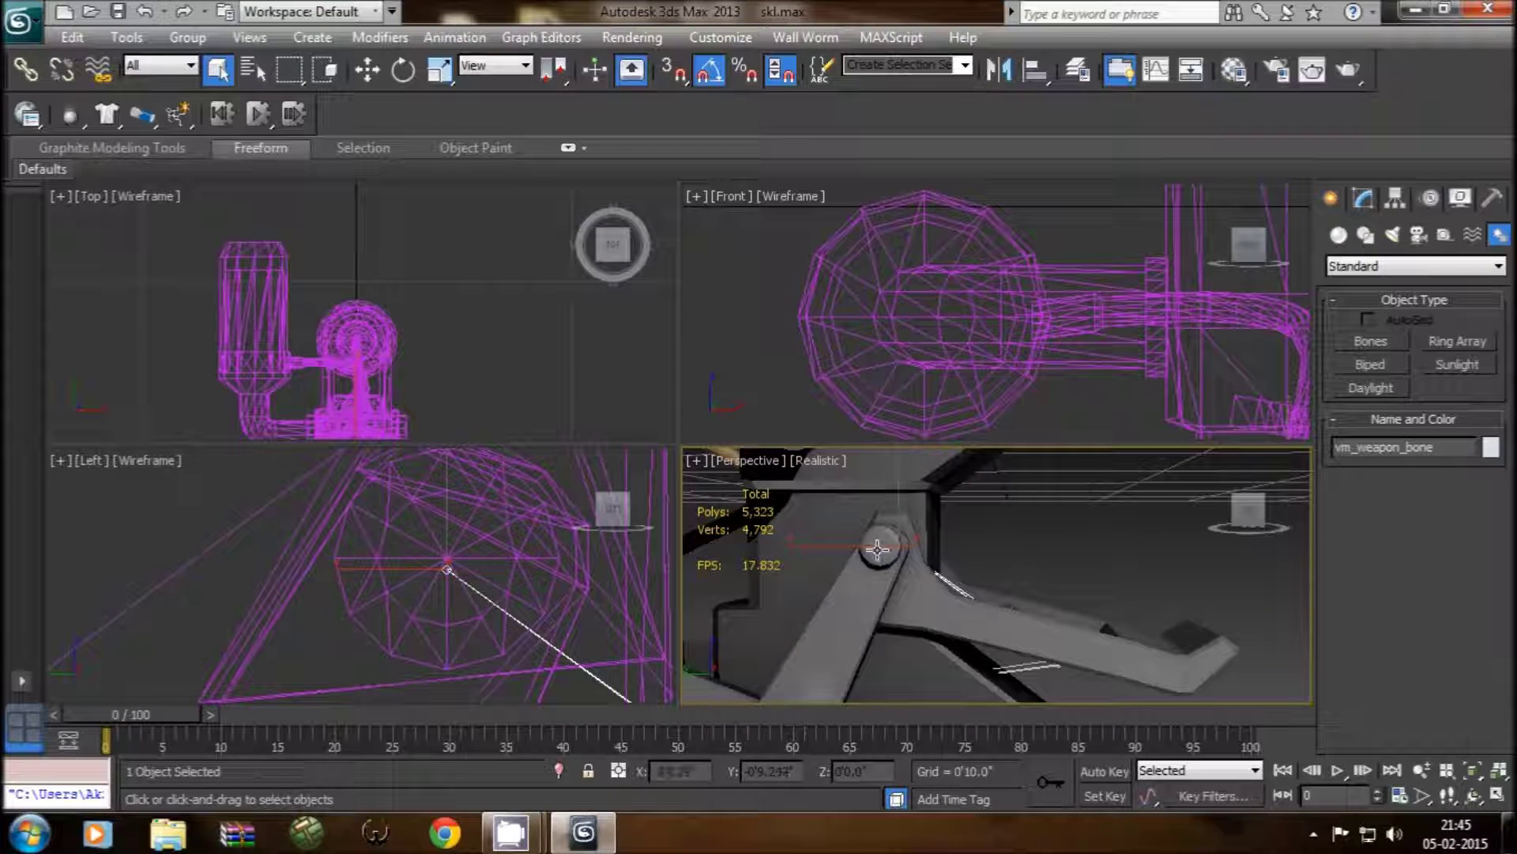
Step: Reframe the side view along the bone and select the c_coldkill001 mesh
{"action": "middle_click", "coordinate": [456, 570]}
{"action": "scroll", "coordinate": [454, 570], "scroll_direction": "down", "scroll_amount": 2}
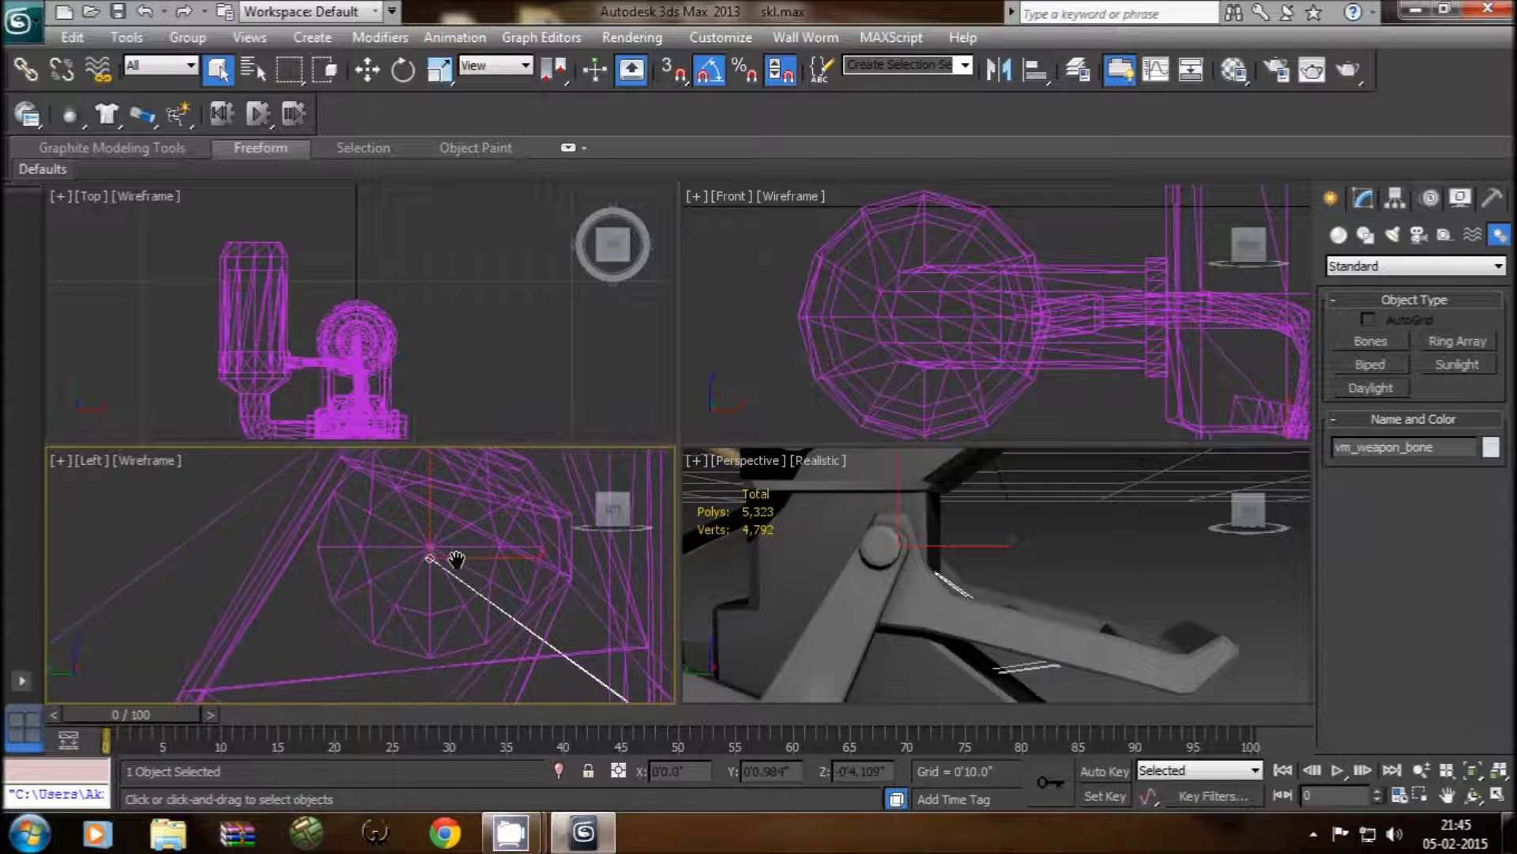
{"action": "scroll", "coordinate": [456, 561], "scroll_direction": "down", "scroll_amount": 2}
{"action": "scroll", "coordinate": [457, 560], "scroll_direction": "up", "scroll_amount": 3}
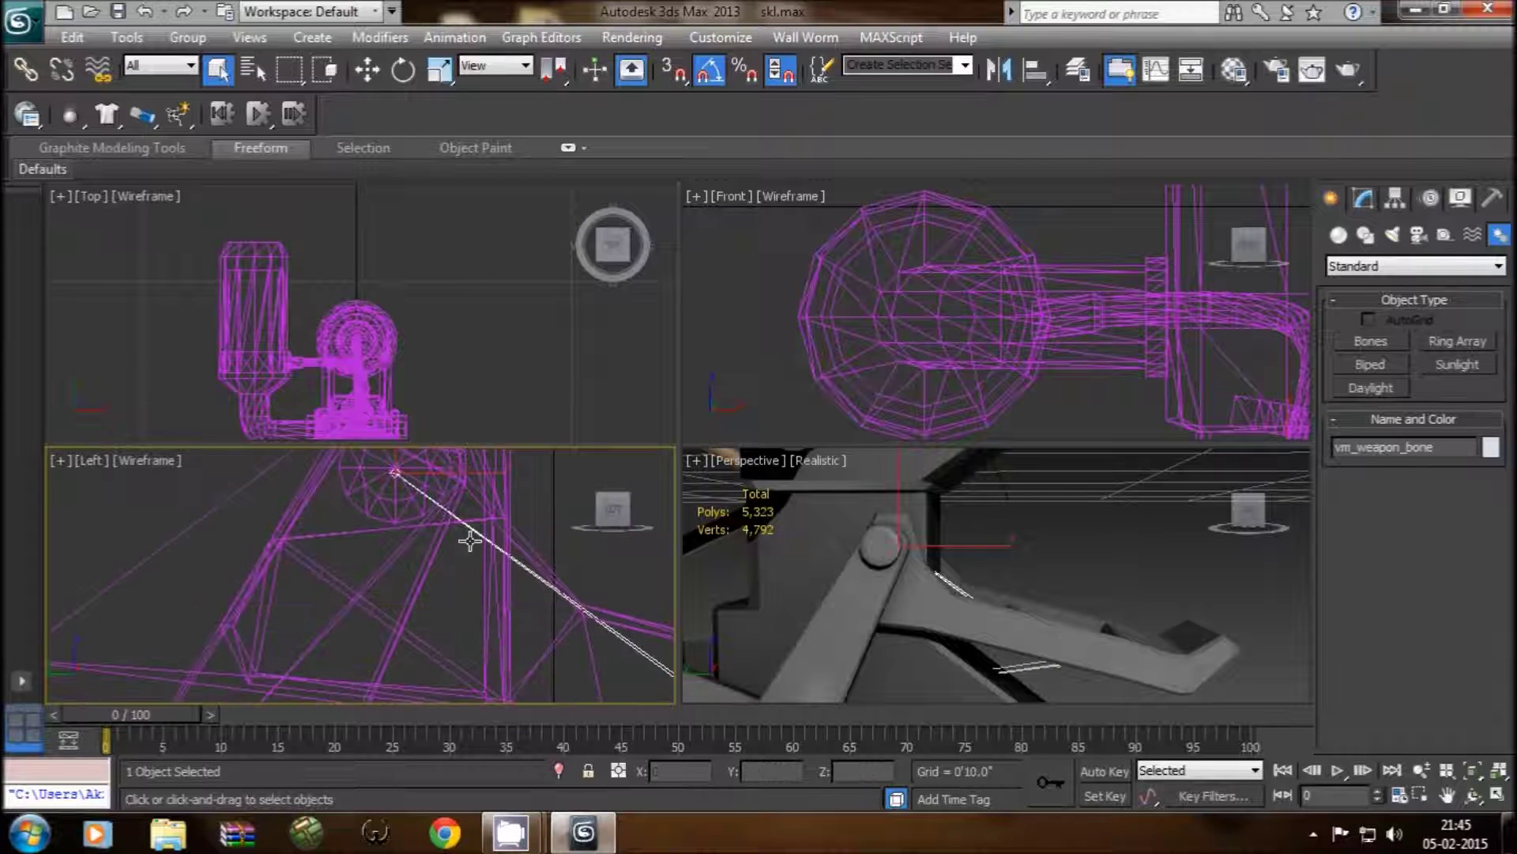
{"action": "middle_click_drag", "start_coordinate": [471, 593], "coordinate": [447, 531]}
{"action": "scroll", "coordinate": [471, 577], "scroll_direction": "down", "scroll_amount": 2}
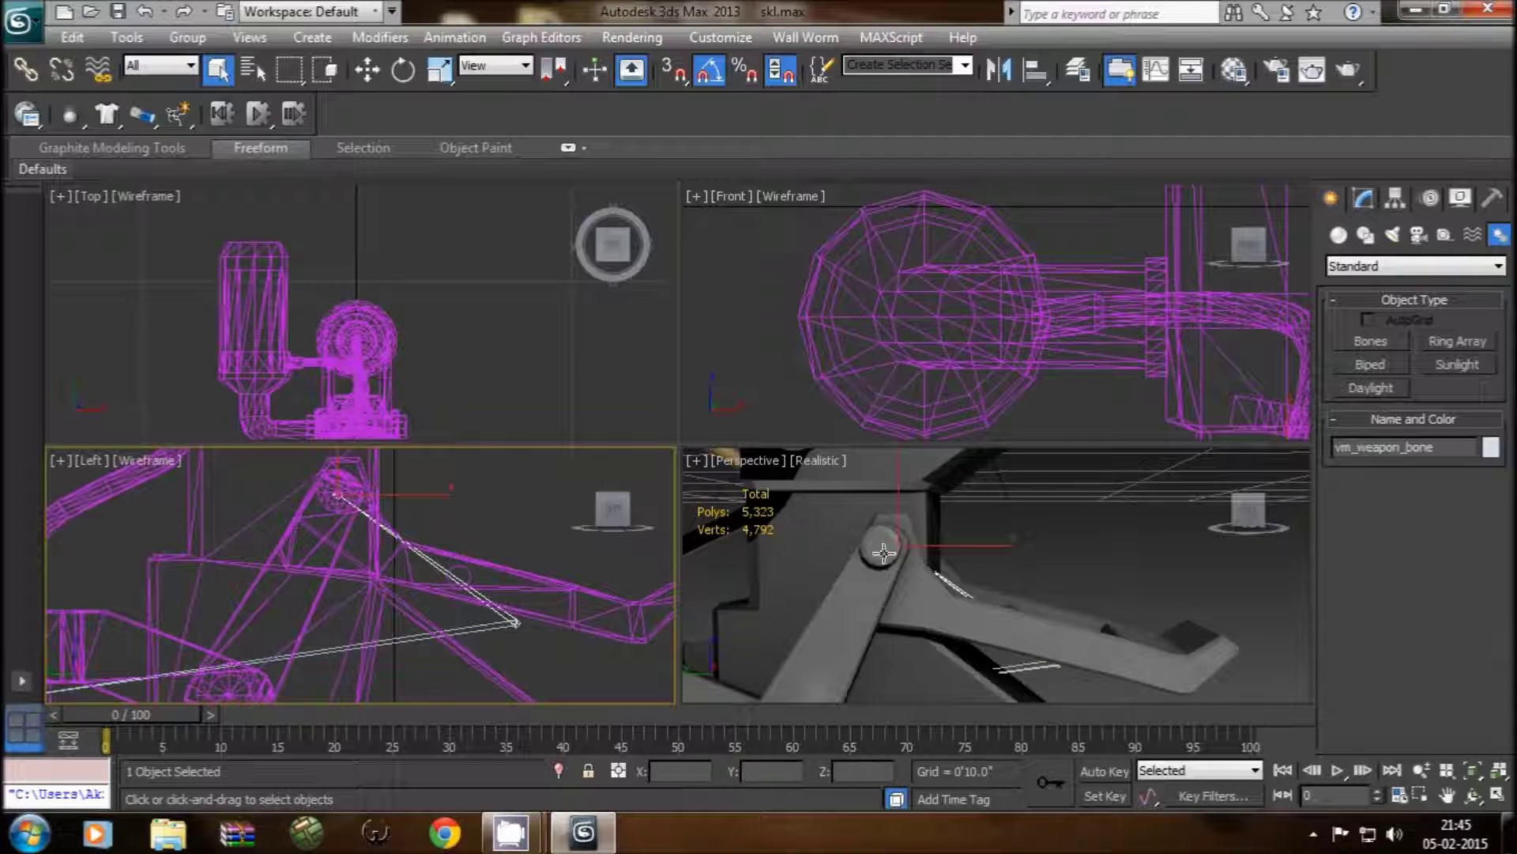
{"action": "middle_click_drag", "start_coordinate": [263, 585], "coordinate": [491, 527]}
{"action": "middle_click_drag", "start_coordinate": [250, 632], "coordinate": [340, 595]}
{"action": "scroll", "coordinate": [305, 624], "scroll_direction": "up", "scroll_amount": 3}
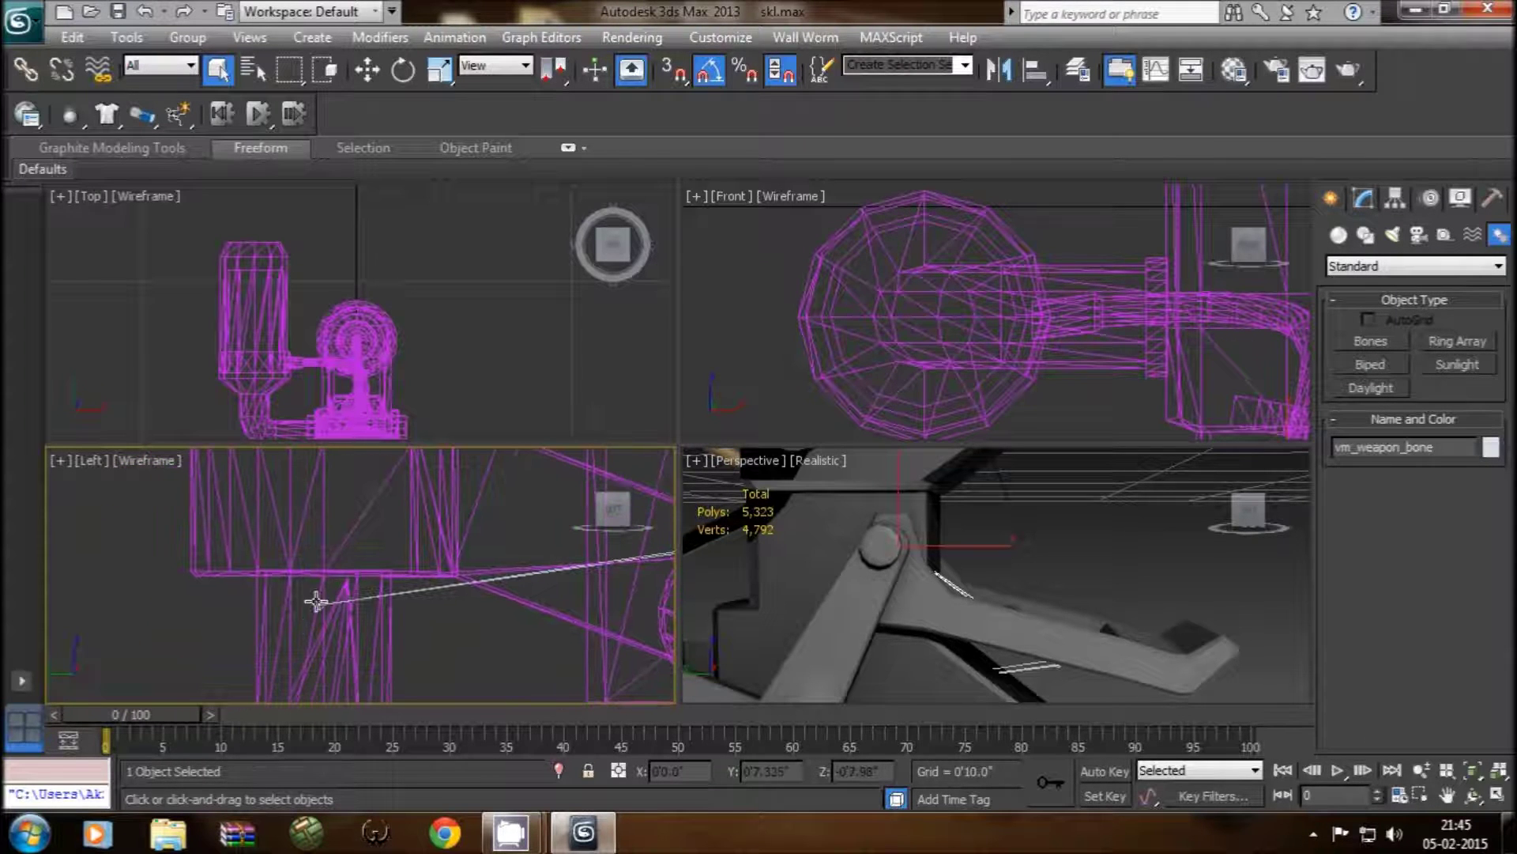
{"action": "left_click", "coordinate": [320, 603]}
{"action": "scroll", "coordinate": [304, 626], "scroll_direction": "down", "scroll_amount": 2}
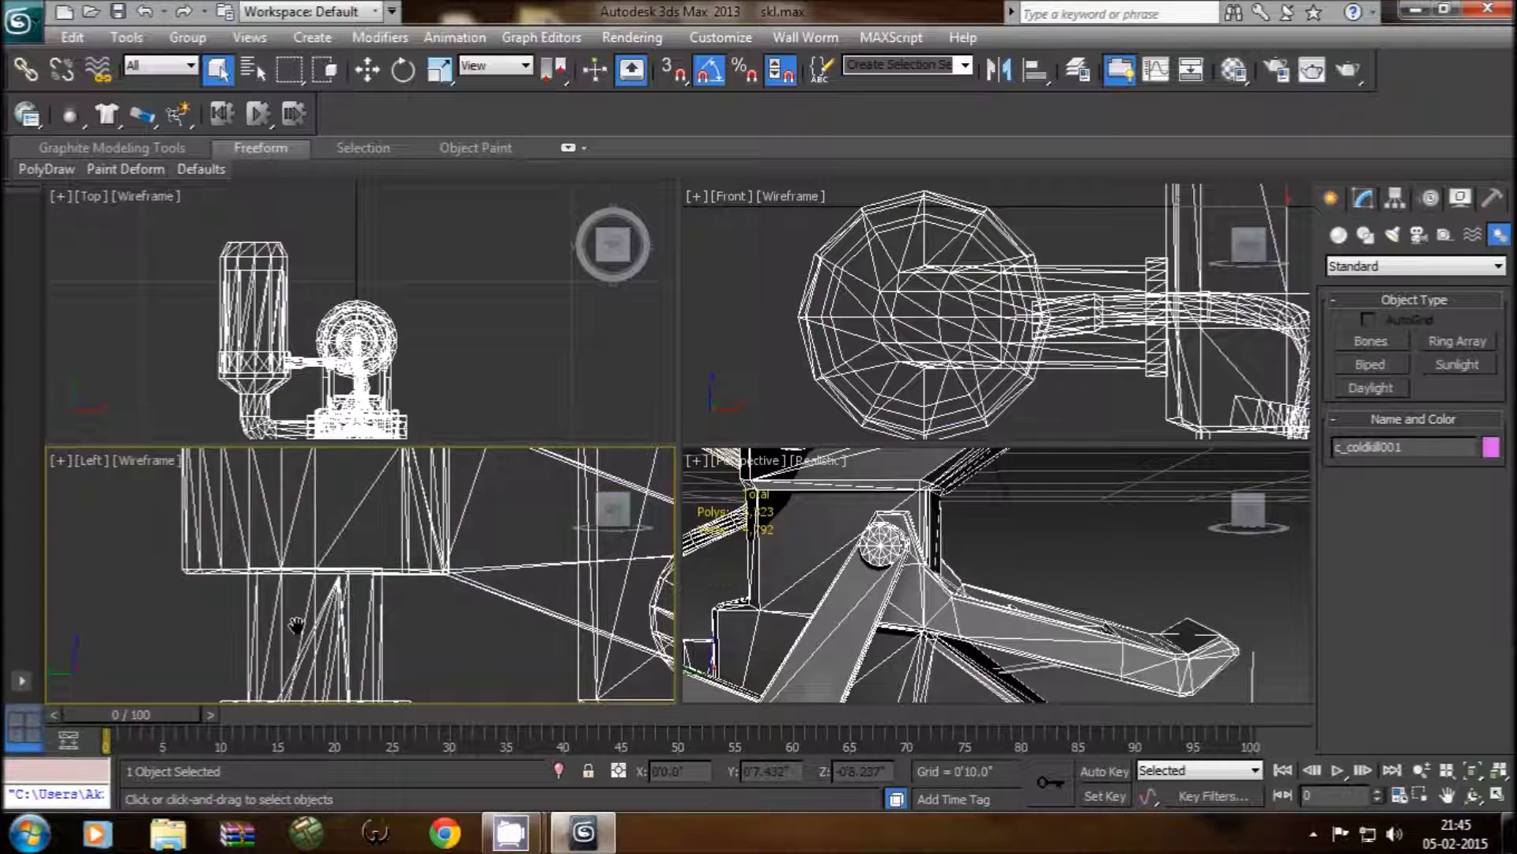
{"action": "scroll", "coordinate": [301, 625], "scroll_direction": "down", "scroll_amount": 2}
{"action": "left_click", "coordinate": [263, 631]}
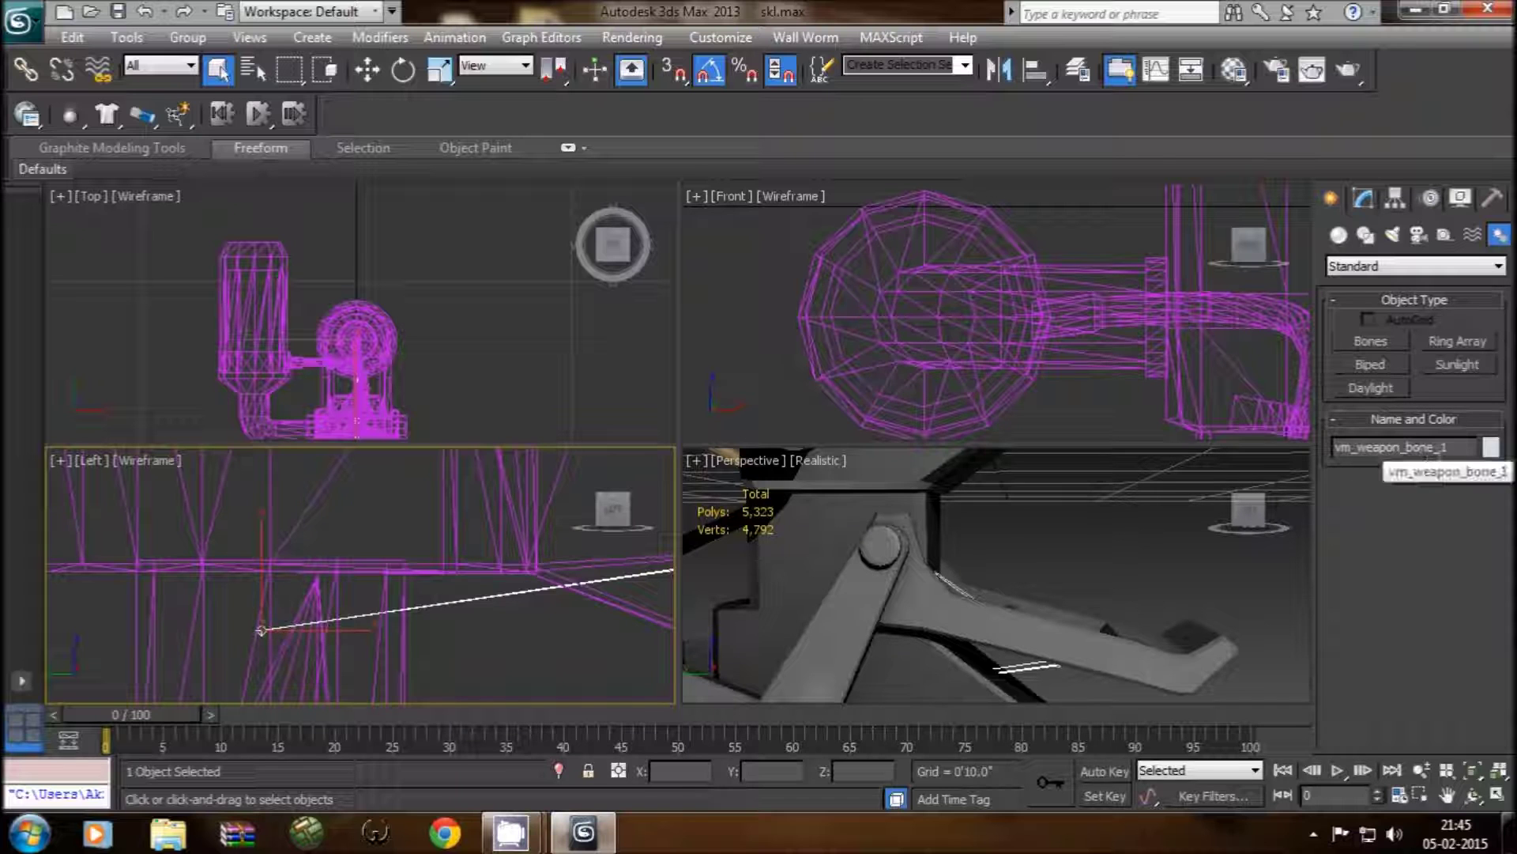
Step: Reframe the Left and Perspective views around the gun mechanism
{"action": "scroll", "coordinate": [490, 652], "scroll_direction": "up", "scroll_amount": 2}
{"action": "scroll", "coordinate": [494, 585], "scroll_direction": "up", "scroll_amount": 2}
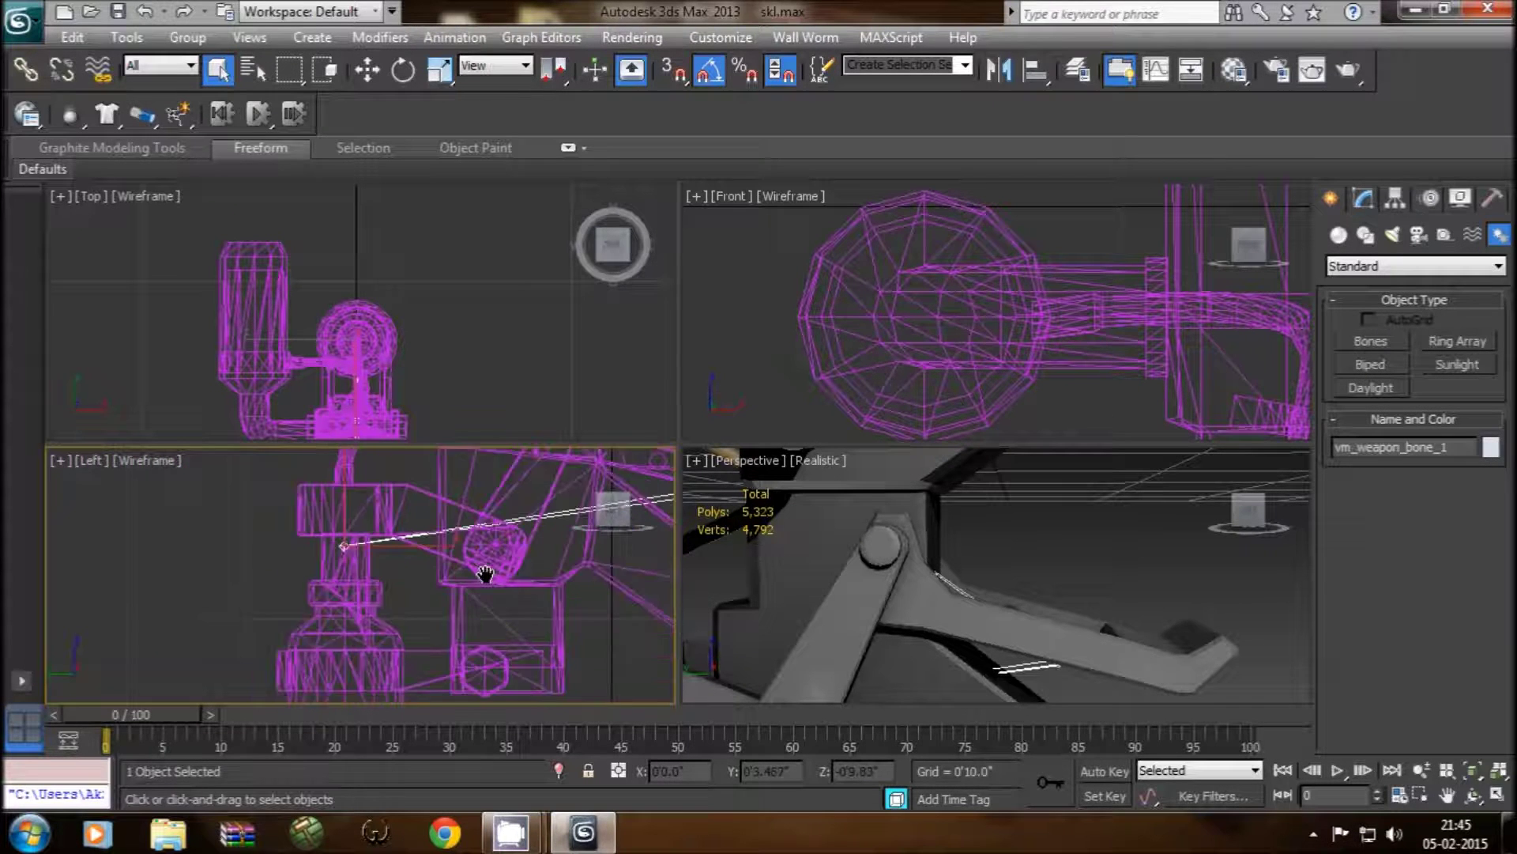
{"action": "scroll", "coordinate": [332, 604], "scroll_direction": "up", "scroll_amount": 2}
{"action": "scroll", "coordinate": [379, 539], "scroll_direction": "up", "scroll_amount": 2}
{"action": "scroll", "coordinate": [498, 542], "scroll_direction": "up", "scroll_amount": 2}
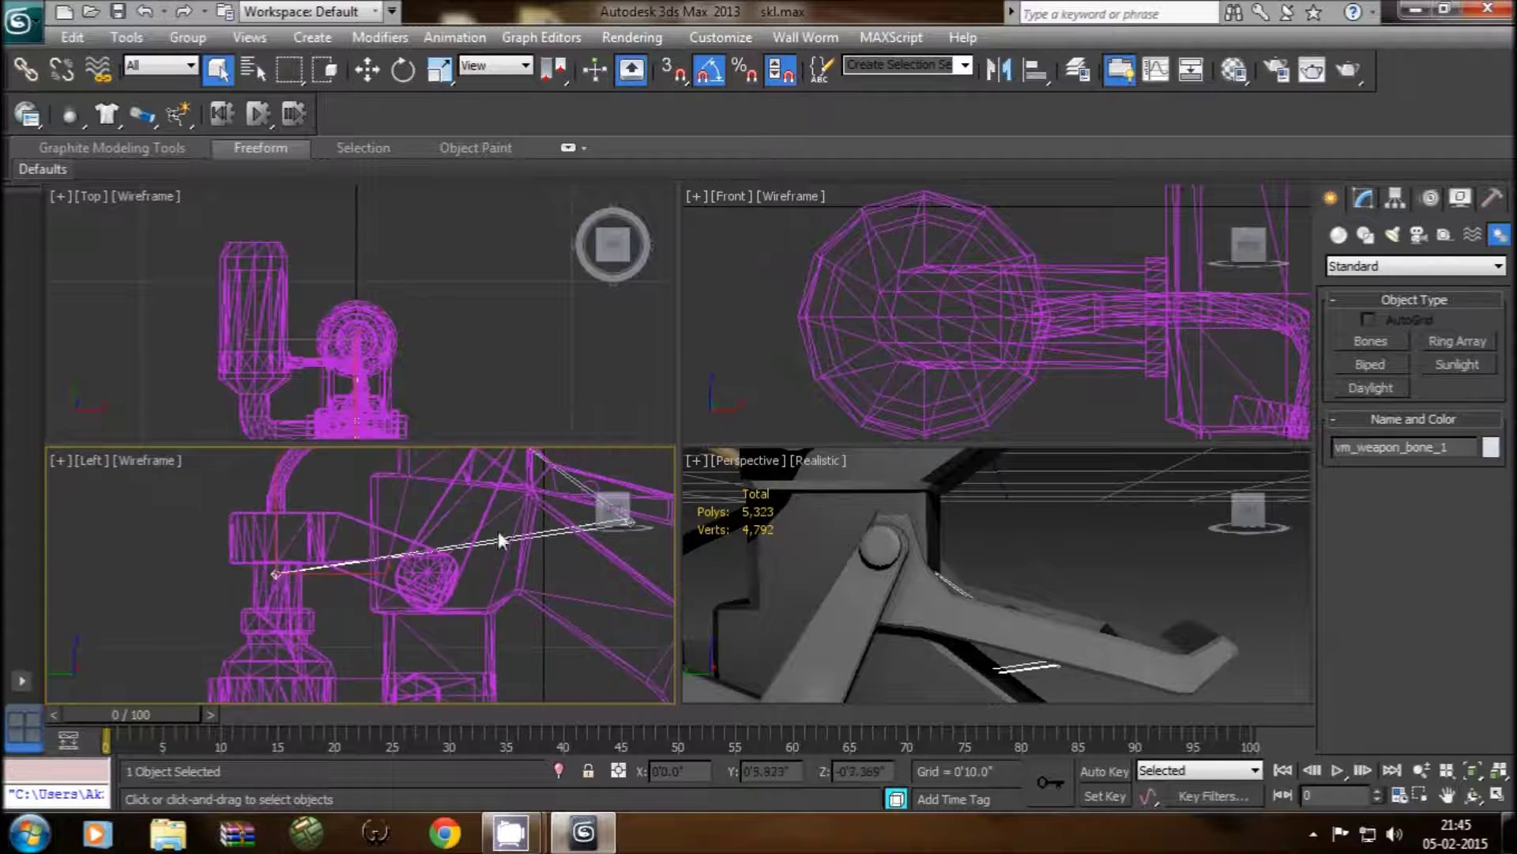
{"action": "middle_click_drag", "start_coordinate": [502, 542], "coordinate": [276, 703]}
{"action": "middle_click_drag", "start_coordinate": [349, 625], "coordinate": [504, 671]}
{"action": "scroll", "coordinate": [198, 514], "scroll_direction": "down", "scroll_amount": 1}
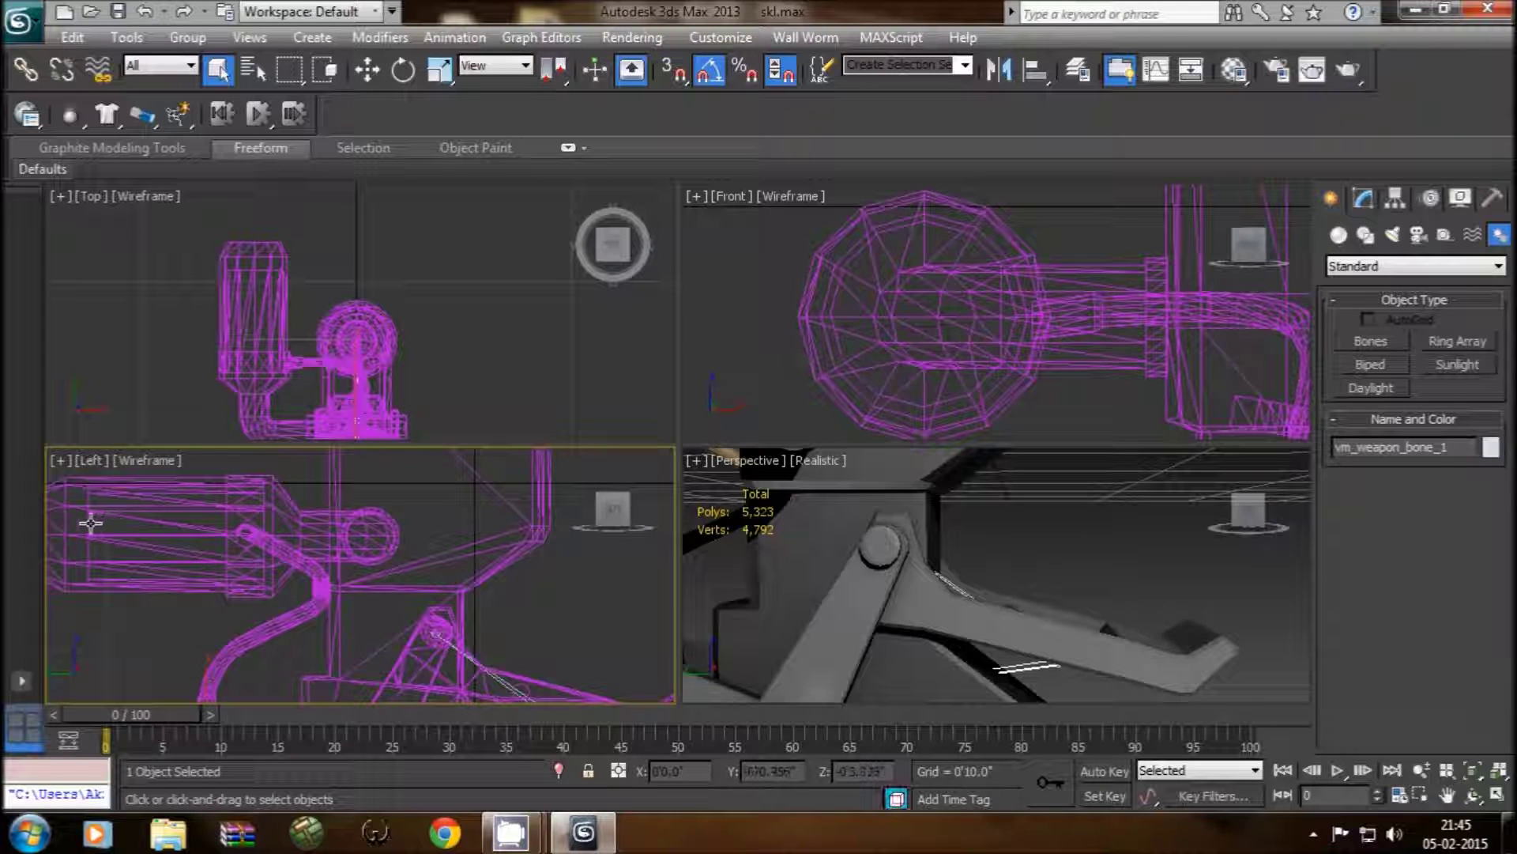
{"action": "scroll", "coordinate": [1035, 596], "scroll_direction": "down", "scroll_amount": 1}
{"action": "scroll", "coordinate": [1037, 596], "scroll_direction": "down", "scroll_amount": 3}
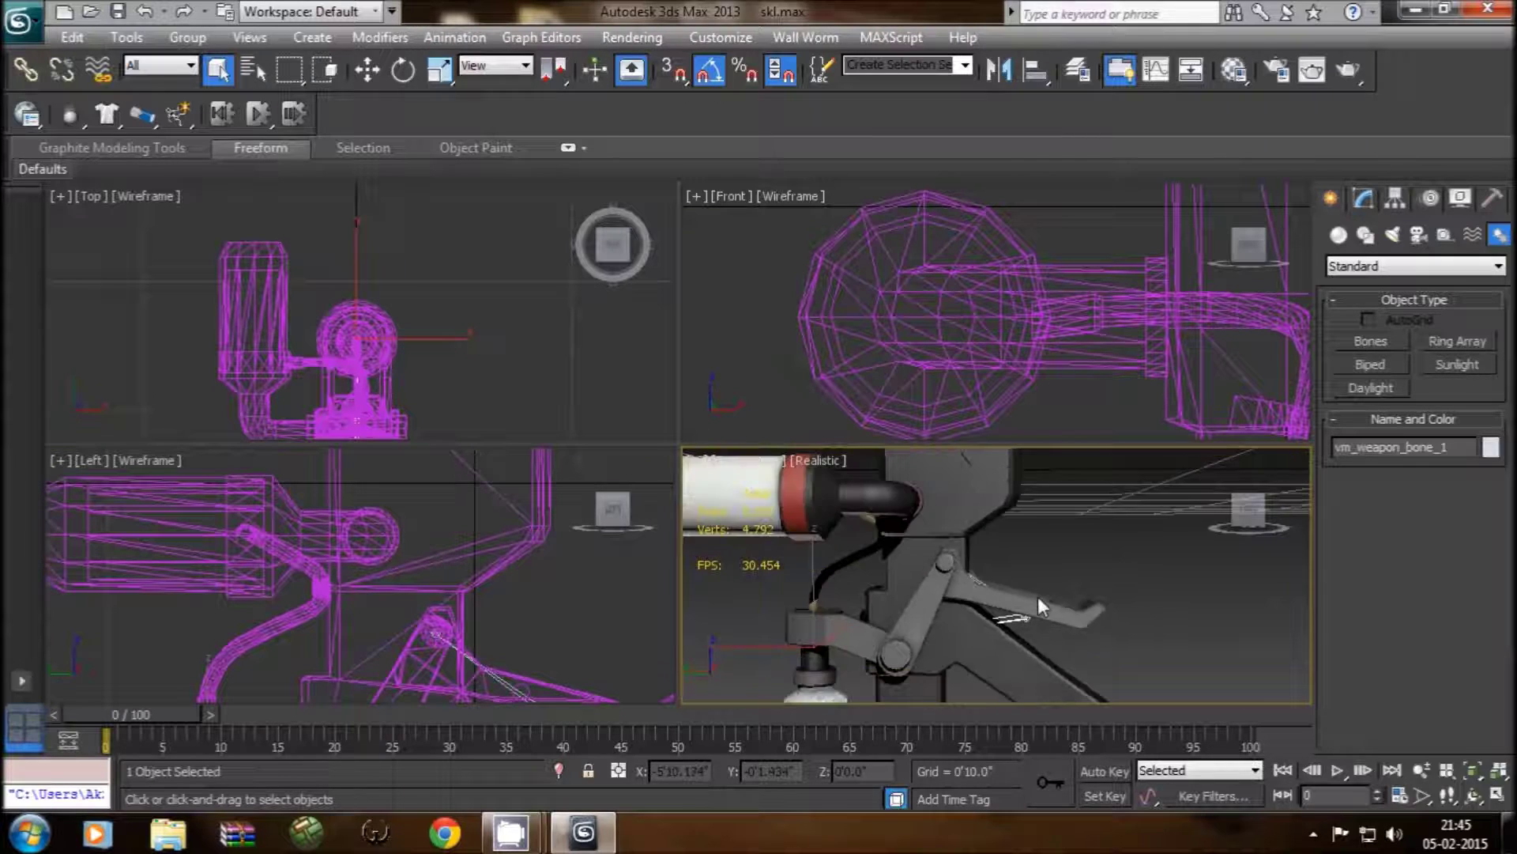
{"action": "middle_click_drag", "start_coordinate": [1037, 596], "coordinate": [1050, 680]}
{"action": "scroll", "coordinate": [1042, 599], "scroll_direction": "down", "scroll_amount": 3}
{"action": "scroll", "coordinate": [1042, 599], "scroll_direction": "down", "scroll_amount": 2}
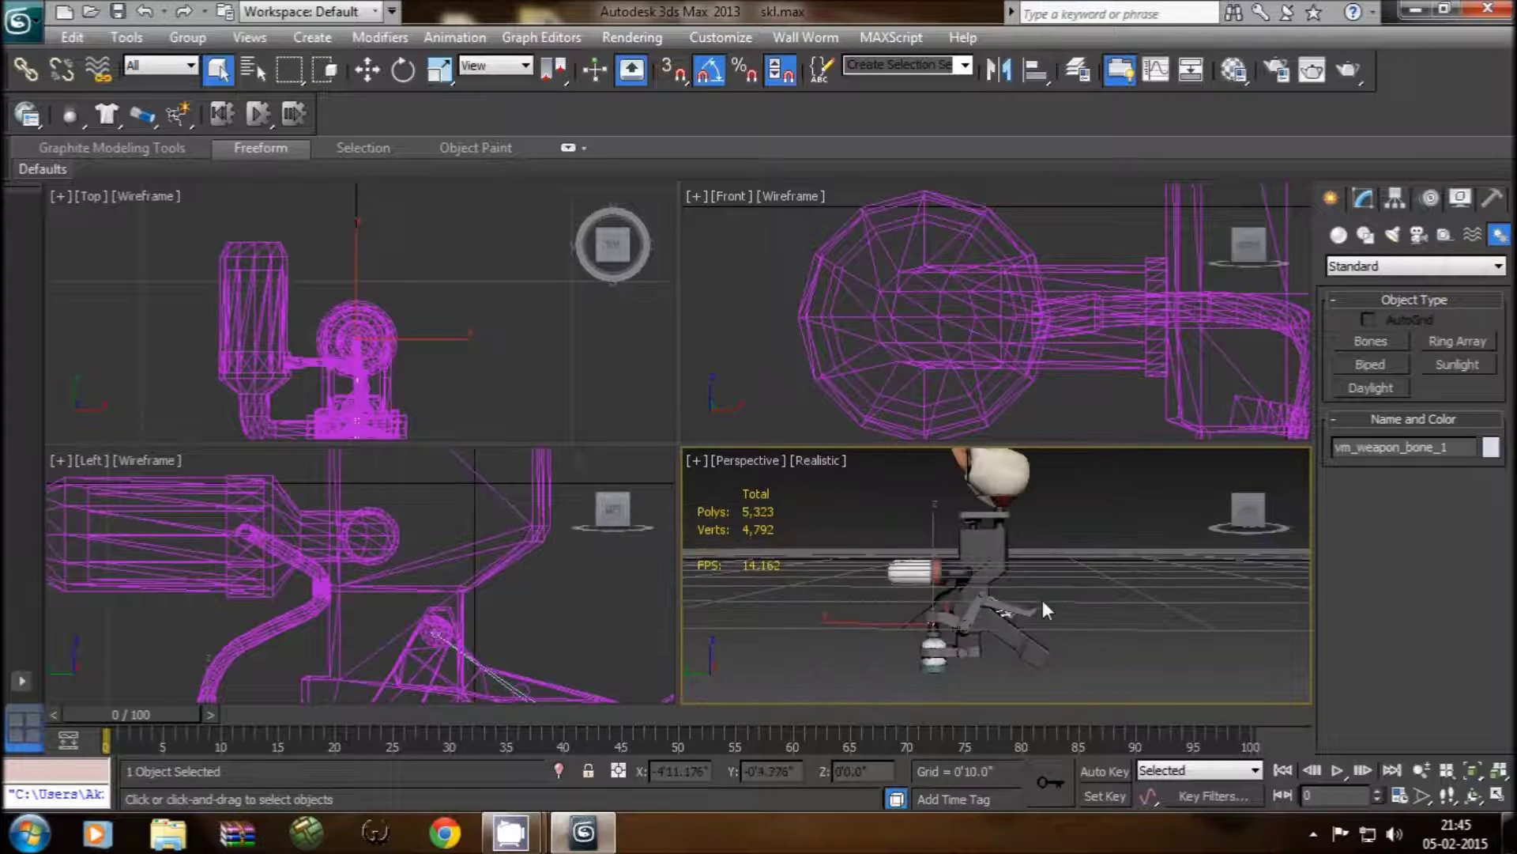
{"action": "middle_click_drag", "start_coordinate": [980, 464], "coordinate": [969, 567]}
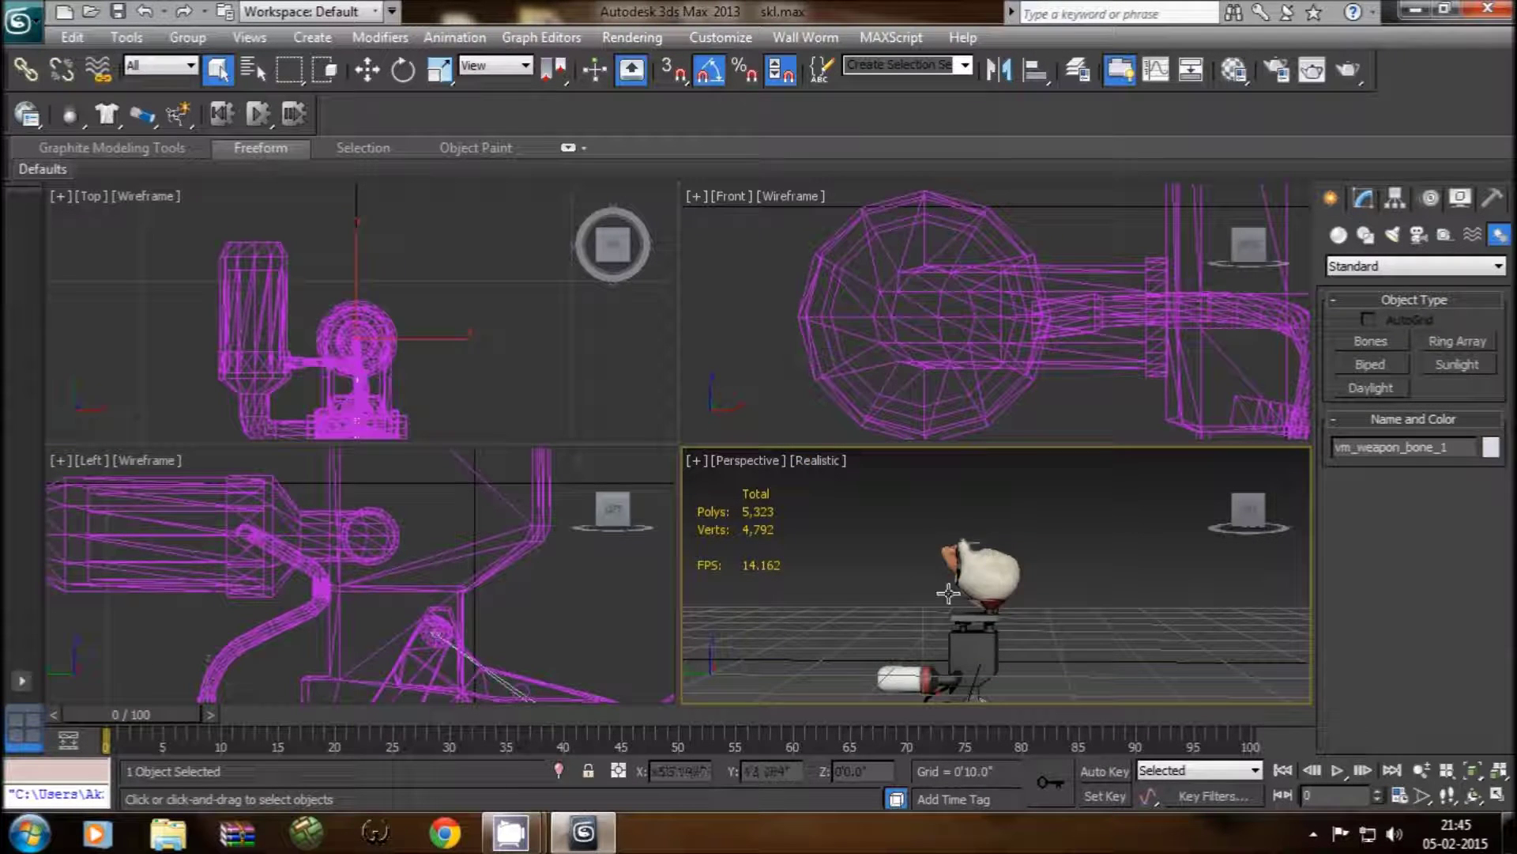
{"action": "middle_click_drag", "start_coordinate": [413, 608], "coordinate": [414, 583]}
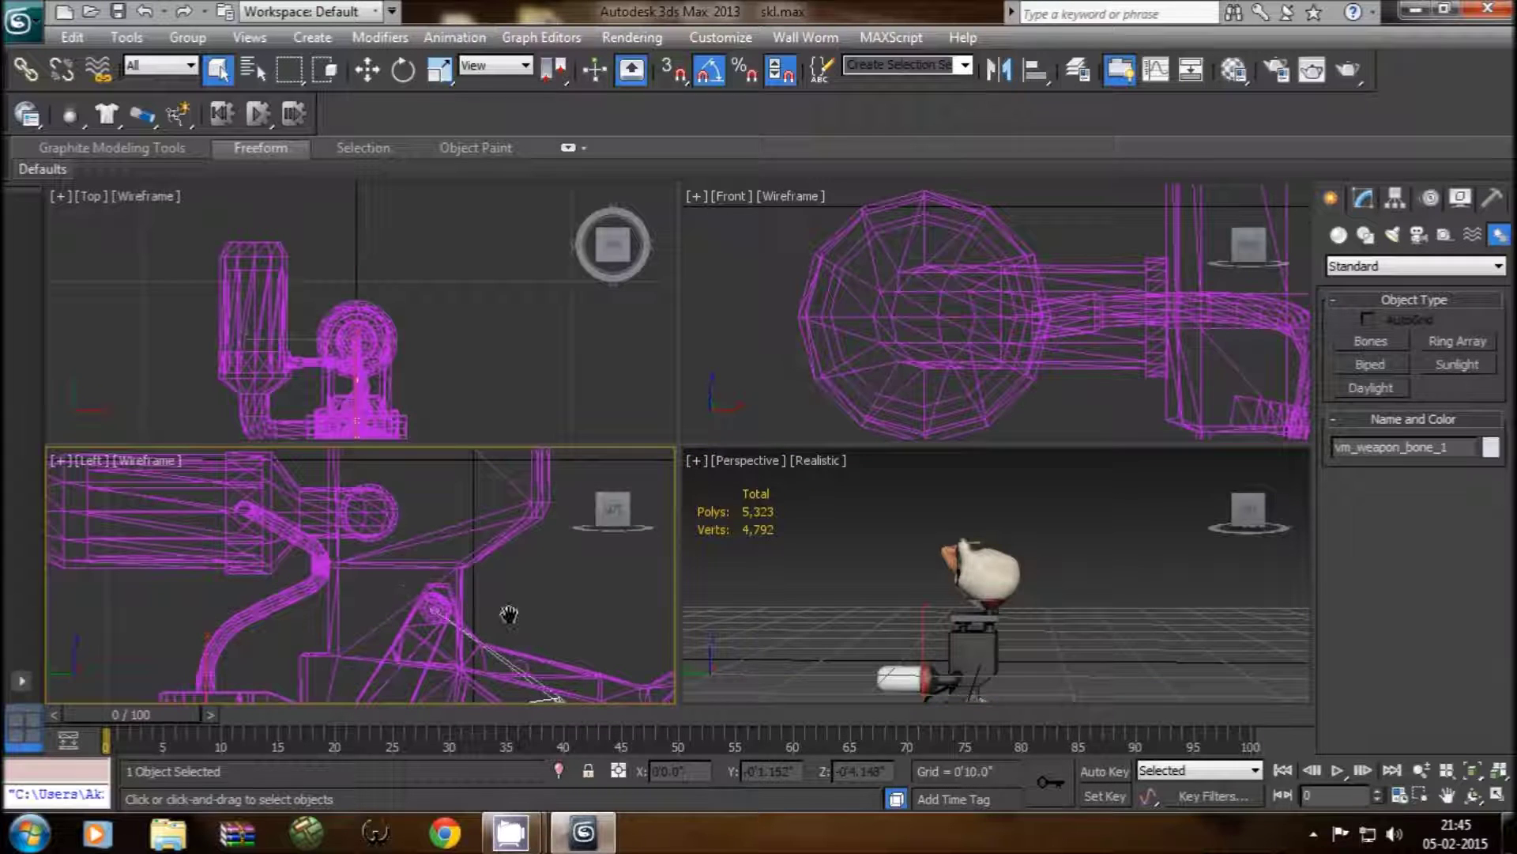
{"action": "middle_click_drag", "start_coordinate": [516, 618], "coordinate": [539, 616]}
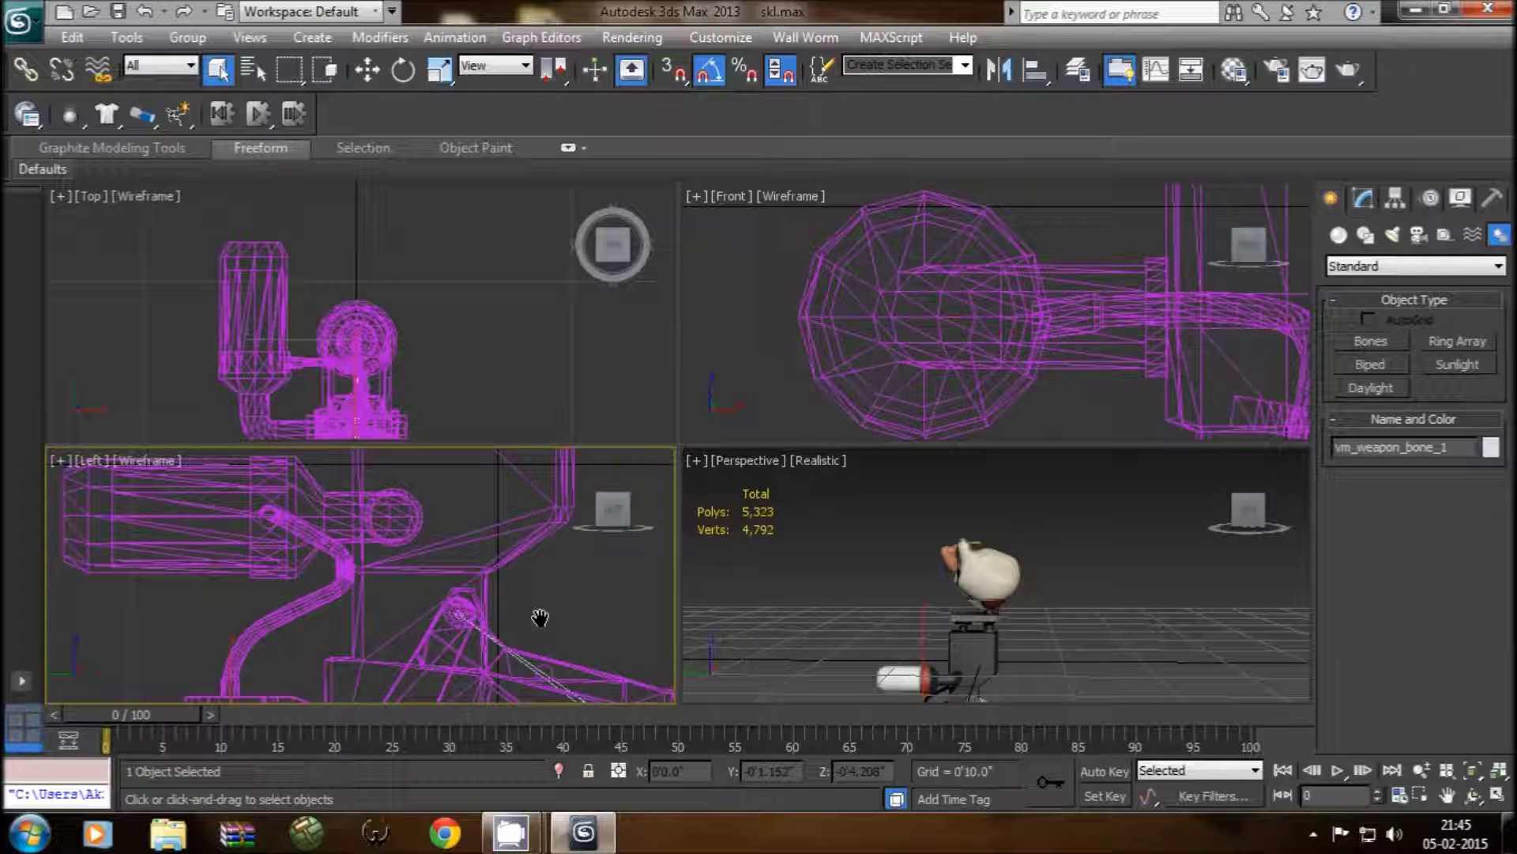
{"action": "middle_click_drag", "start_coordinate": [540, 617], "coordinate": [570, 636]}
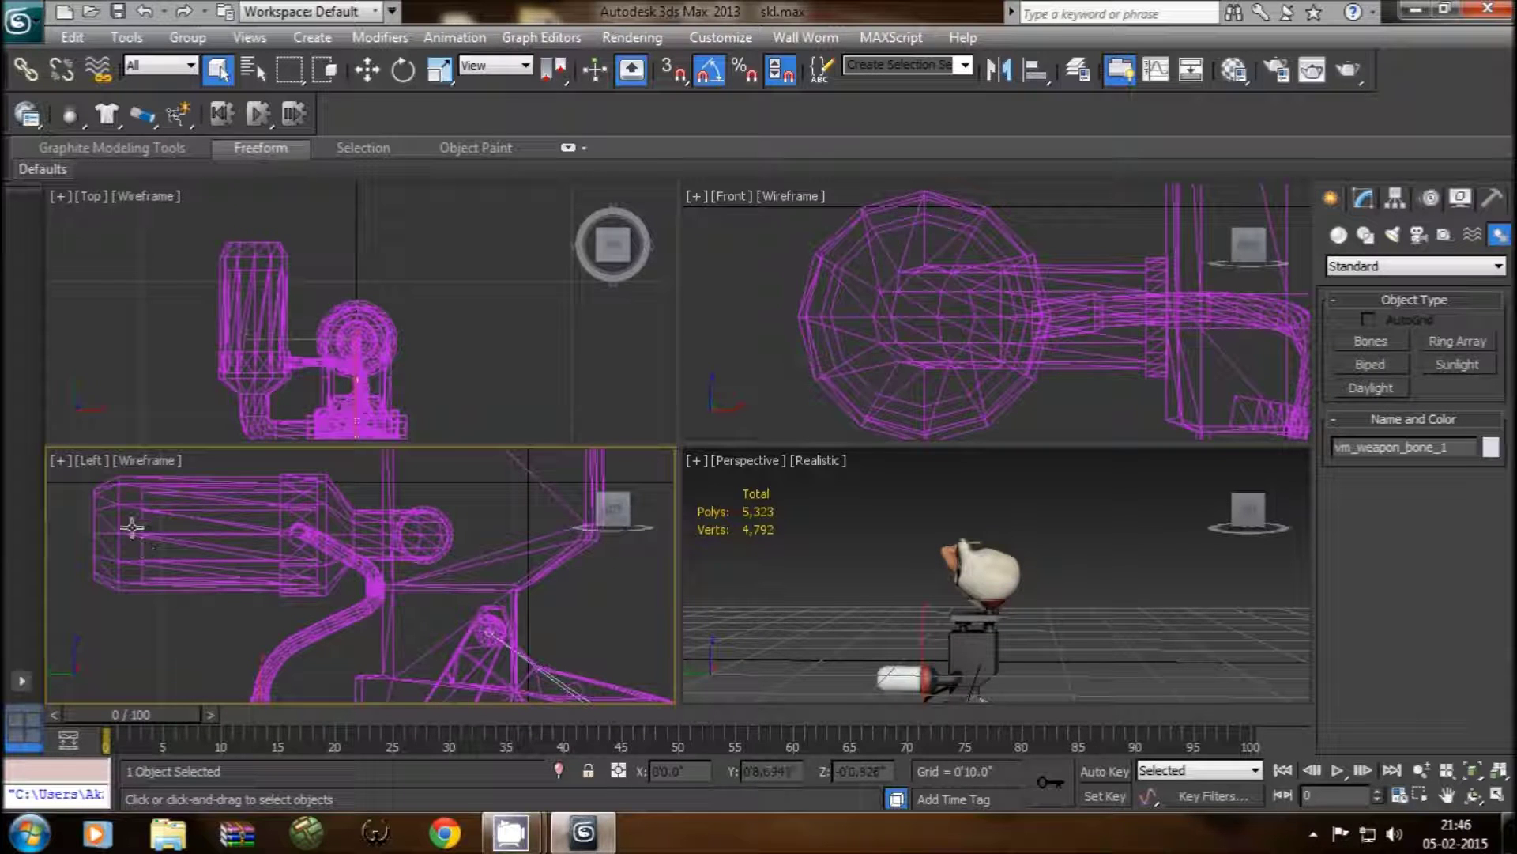
Step: Select vm_weapon_bone and unlink it from its parent
{"action": "scroll", "coordinate": [308, 541], "scroll_direction": "up", "scroll_amount": 2}
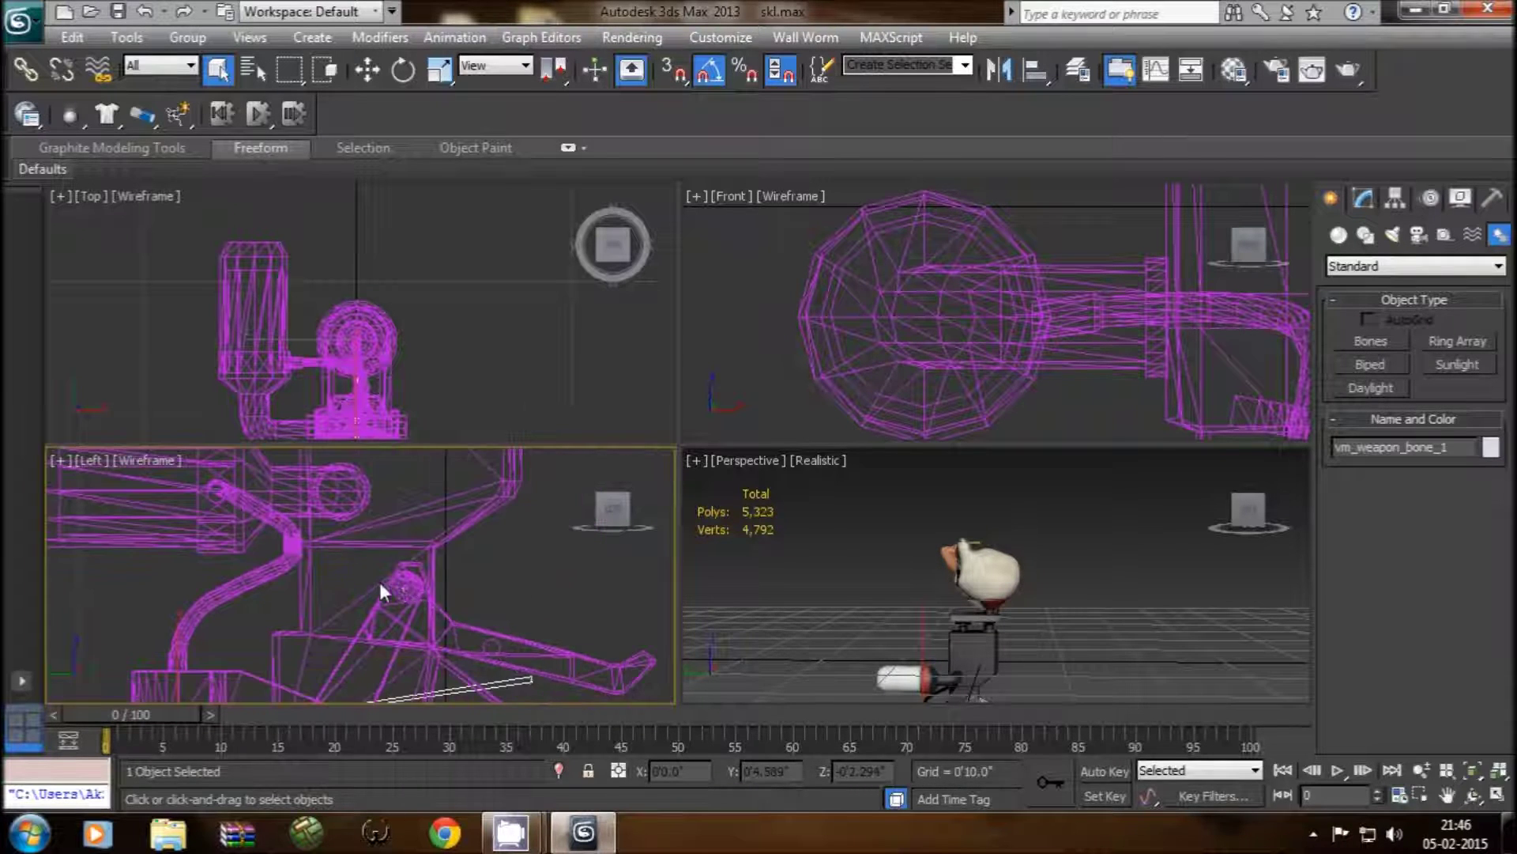
{"action": "scroll", "coordinate": [411, 595], "scroll_direction": "up", "scroll_amount": 2}
{"action": "scroll", "coordinate": [440, 607], "scroll_direction": "up", "scroll_amount": 2}
{"action": "scroll", "coordinate": [441, 607], "scroll_direction": "up", "scroll_amount": 2}
{"action": "scroll", "coordinate": [362, 610], "scroll_direction": "up", "scroll_amount": 1}
{"action": "scroll", "coordinate": [316, 613], "scroll_direction": "up", "scroll_amount": 1}
{"action": "scroll", "coordinate": [358, 614], "scroll_direction": "up", "scroll_amount": 2}
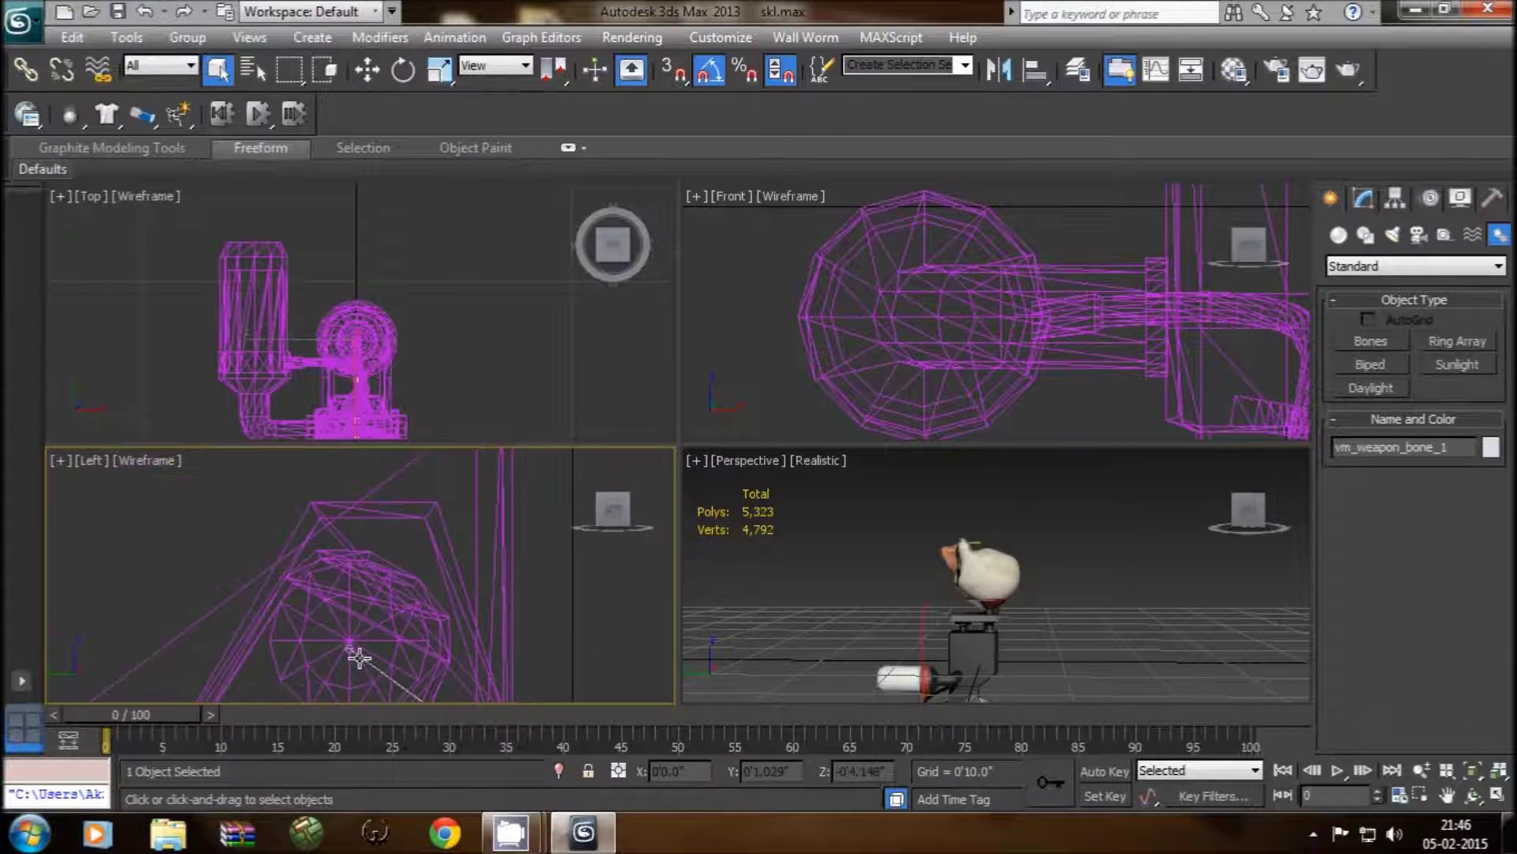
{"action": "left_click", "coordinate": [350, 653]}
{"action": "scroll", "coordinate": [350, 648], "scroll_direction": "up", "scroll_amount": 1}
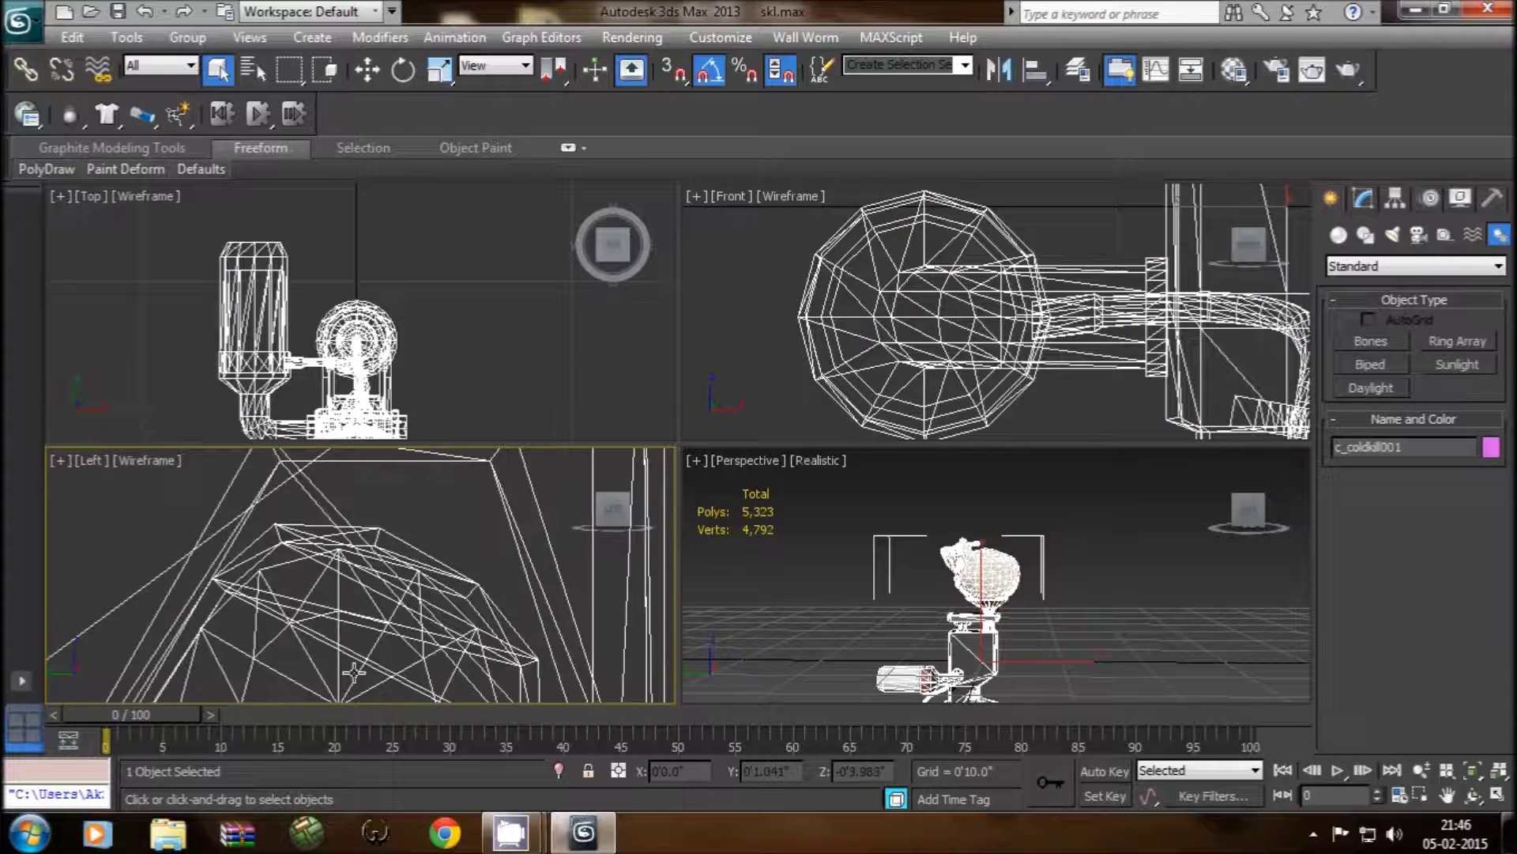
{"action": "scroll", "coordinate": [359, 569], "scroll_direction": "up", "scroll_amount": 2}
{"action": "scroll", "coordinate": [353, 610], "scroll_direction": "up", "scroll_amount": 1}
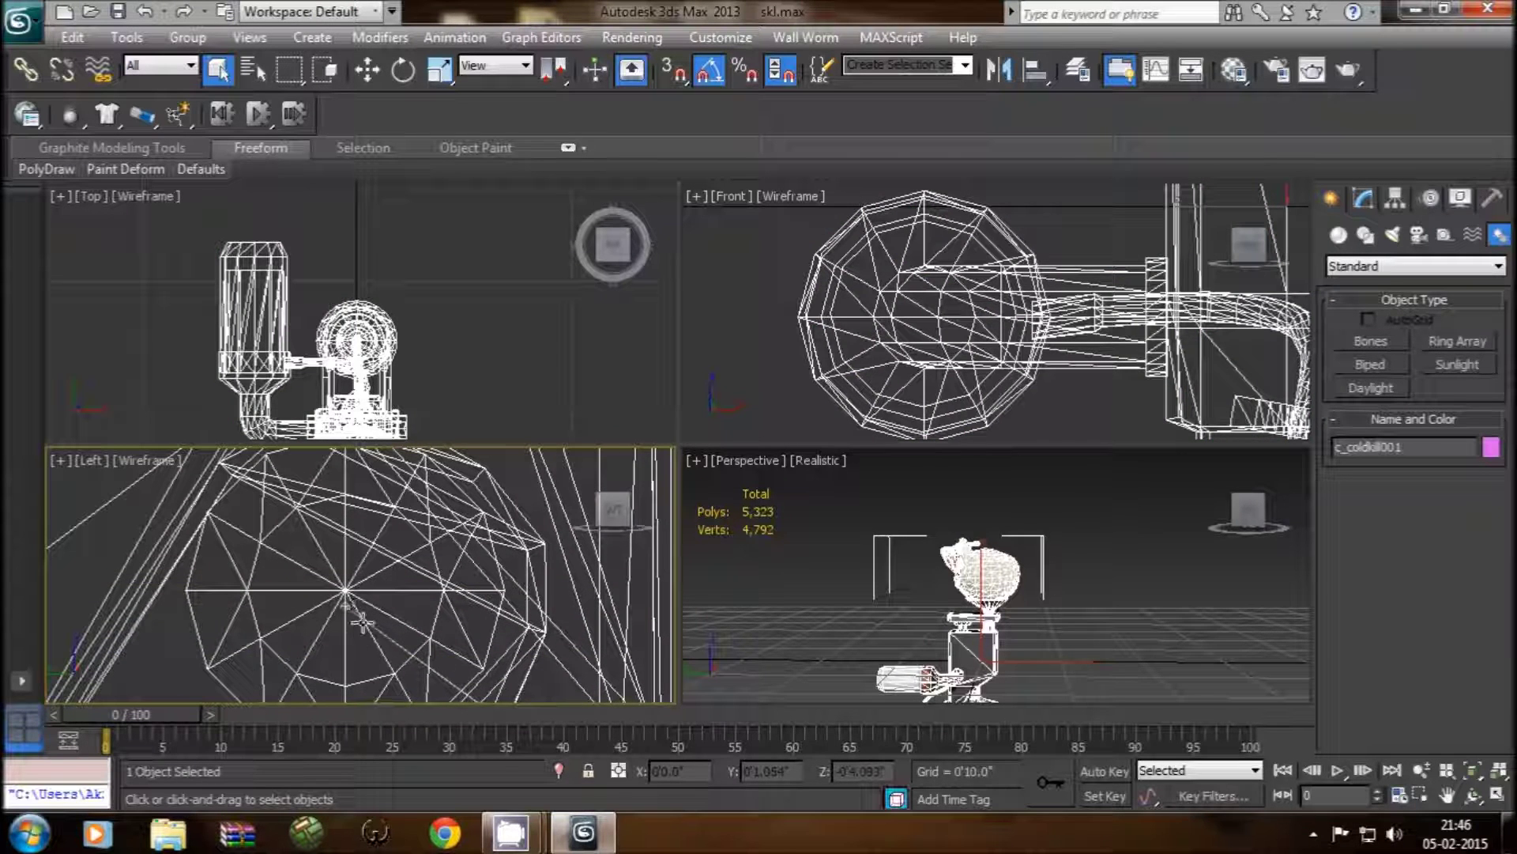
{"action": "left_click", "coordinate": [350, 610]}
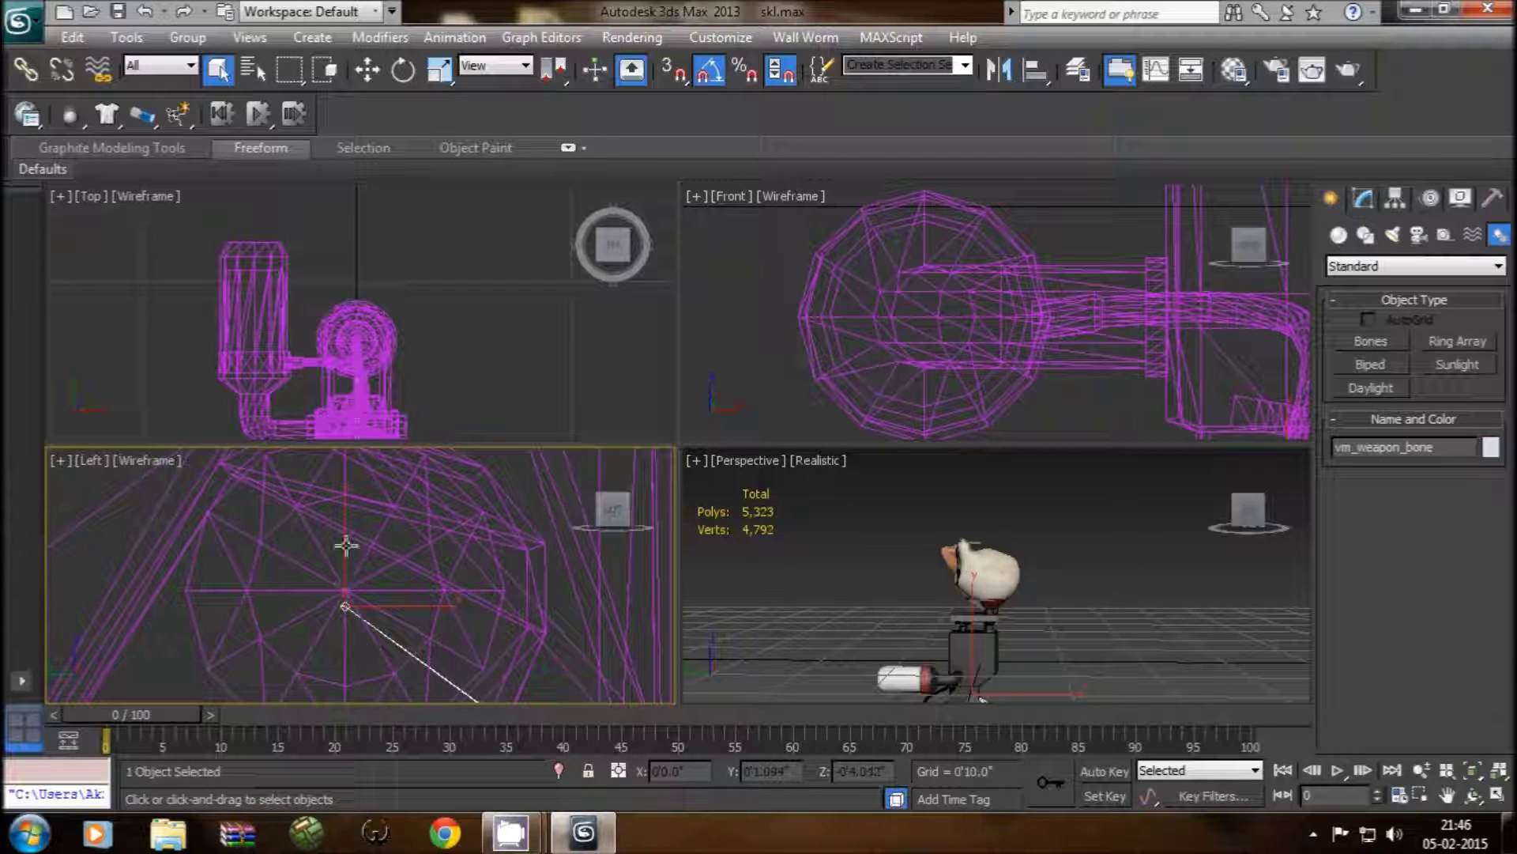
{"action": "left_click", "coordinate": [63, 76]}
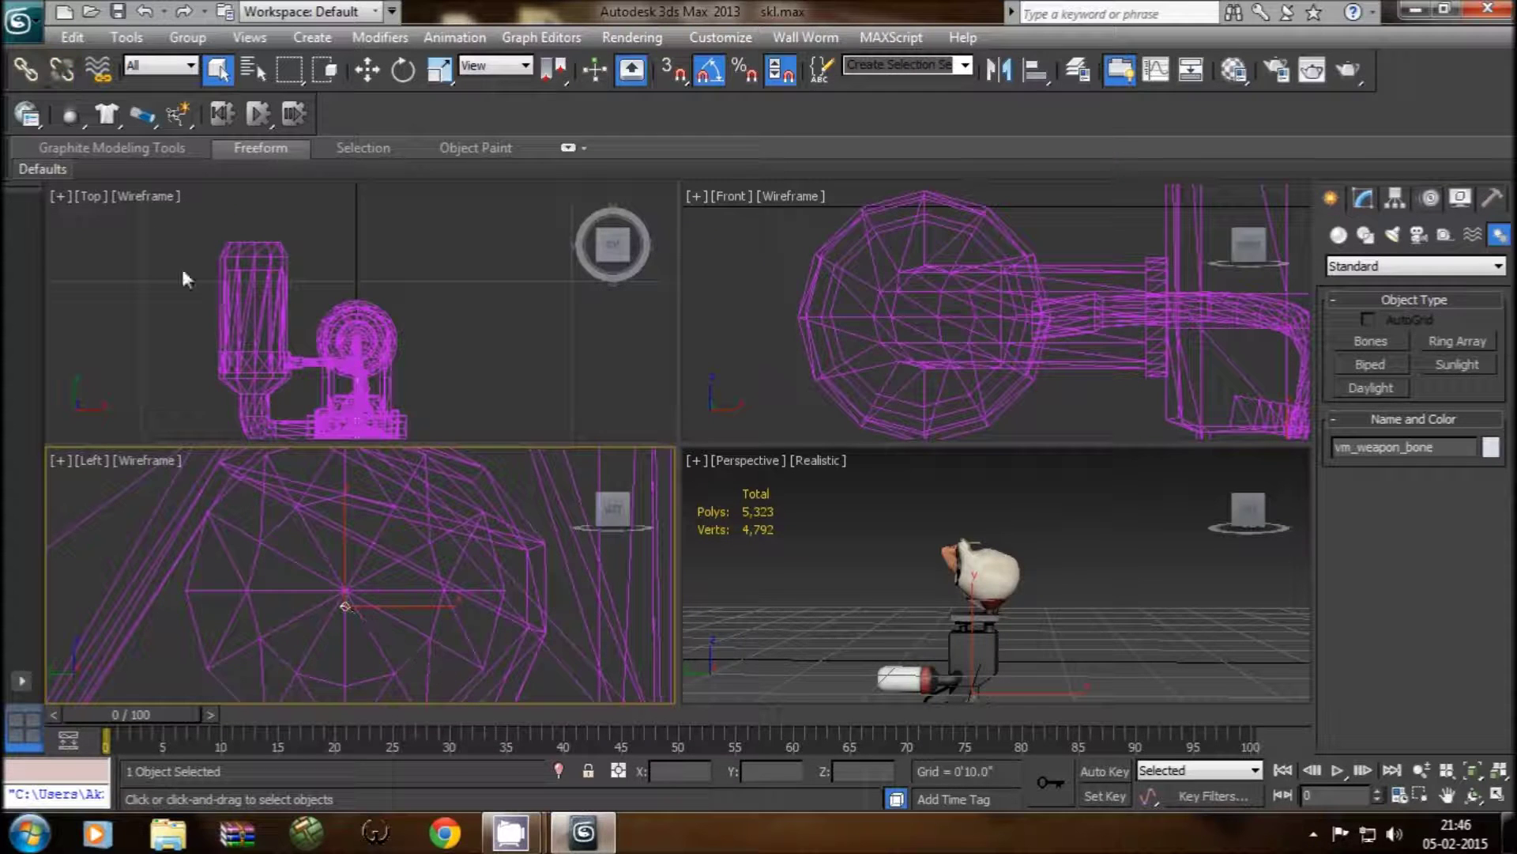
Step: Zoom the Left view back out and activate Select and Move
{"action": "scroll", "coordinate": [384, 569], "scroll_direction": "down", "scroll_amount": 3}
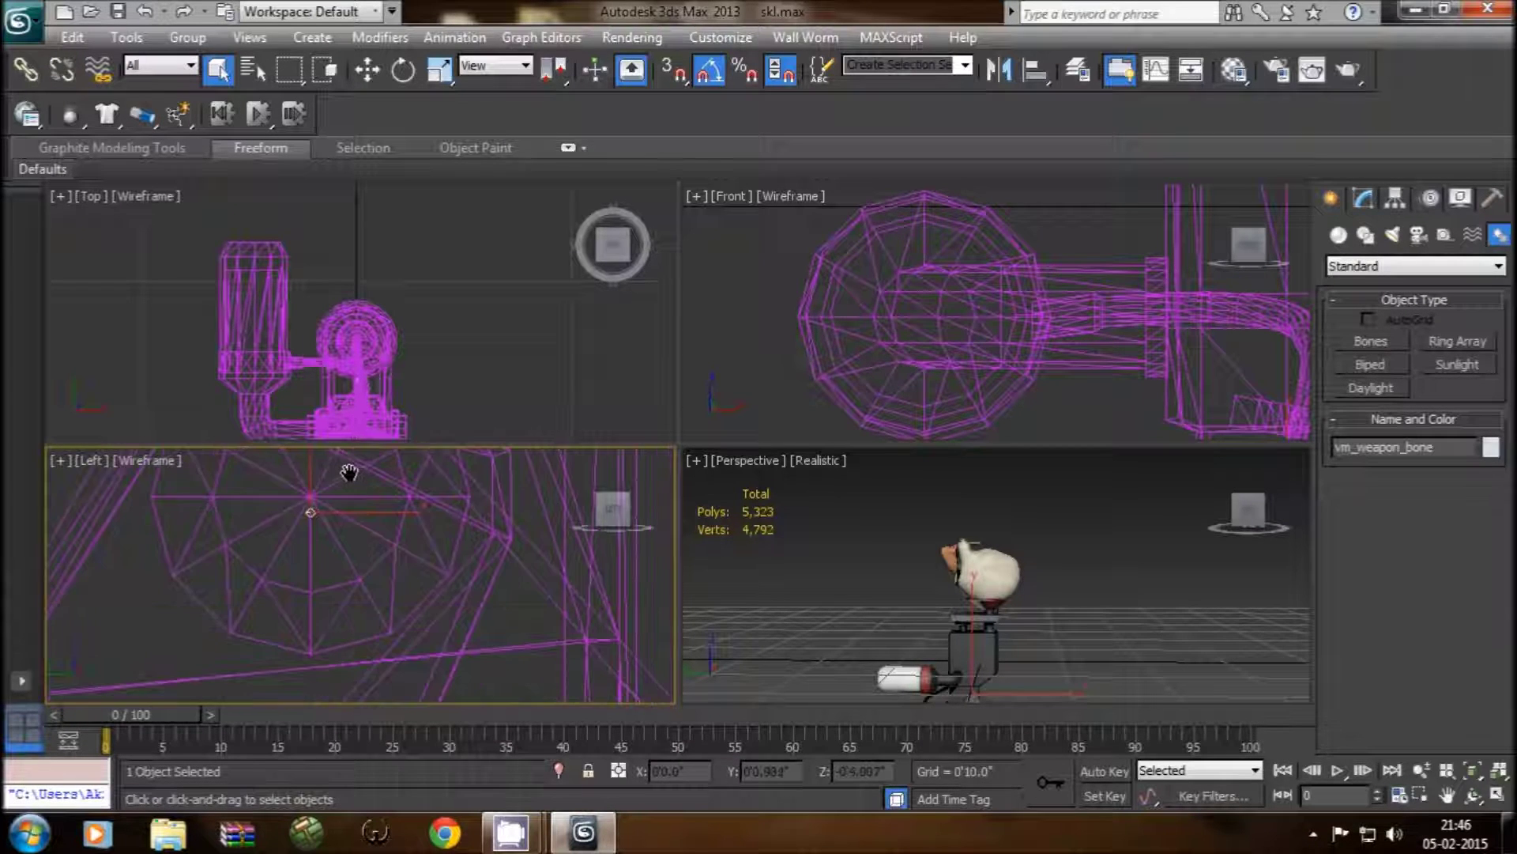
{"action": "scroll", "coordinate": [378, 519], "scroll_direction": "down", "scroll_amount": 2}
{"action": "scroll", "coordinate": [378, 523], "scroll_direction": "down", "scroll_amount": 2}
{"action": "scroll", "coordinate": [389, 554], "scroll_direction": "down", "scroll_amount": 2}
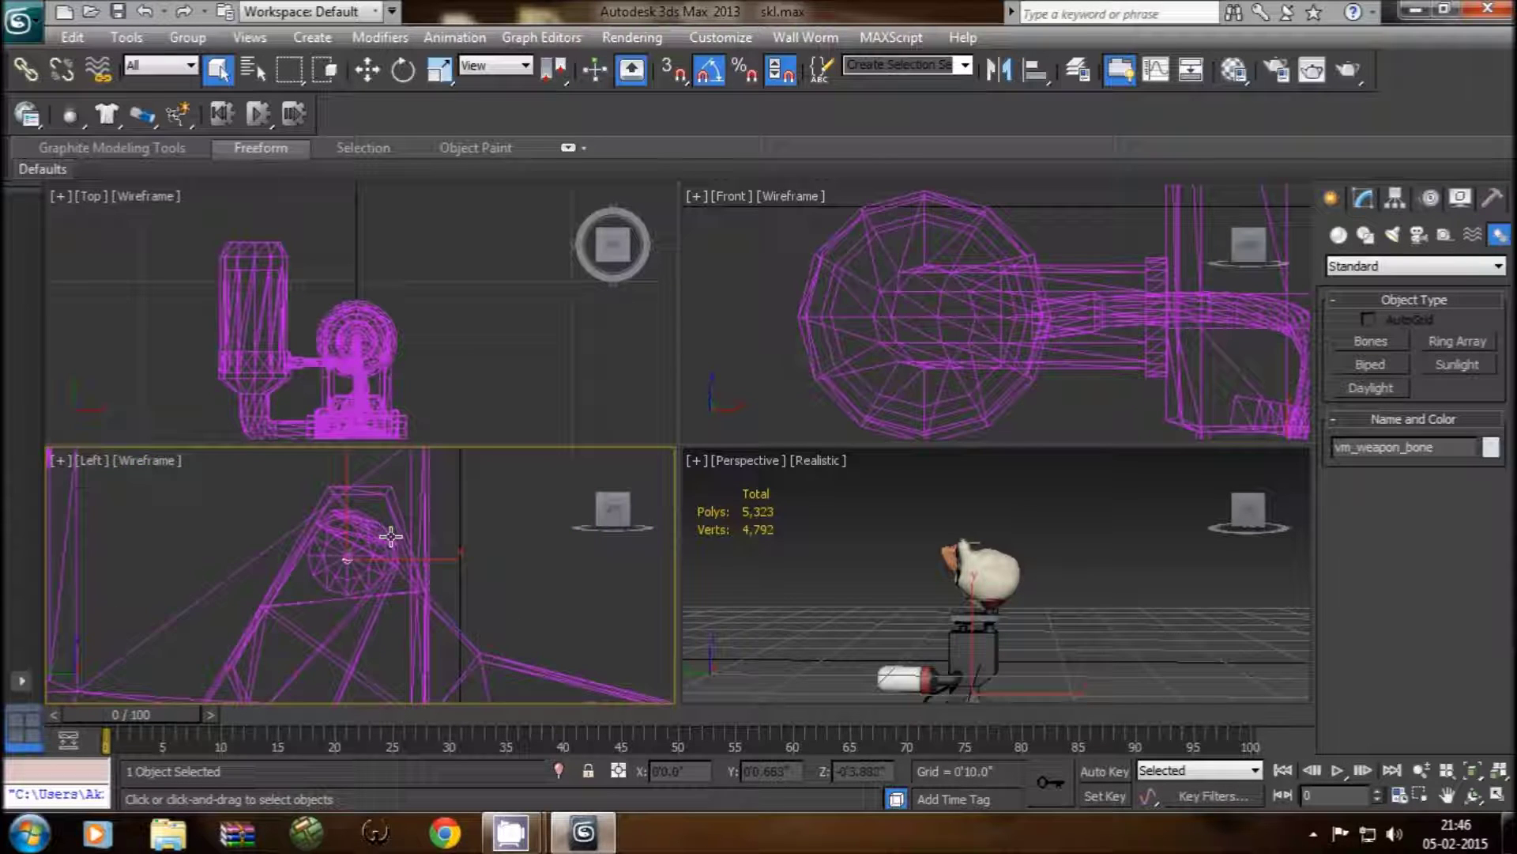
{"action": "scroll", "coordinate": [390, 546], "scroll_direction": "down", "scroll_amount": 2}
{"action": "scroll", "coordinate": [390, 532], "scroll_direction": "down", "scroll_amount": 2}
{"action": "scroll", "coordinate": [337, 546], "scroll_direction": "down", "scroll_amount": 2}
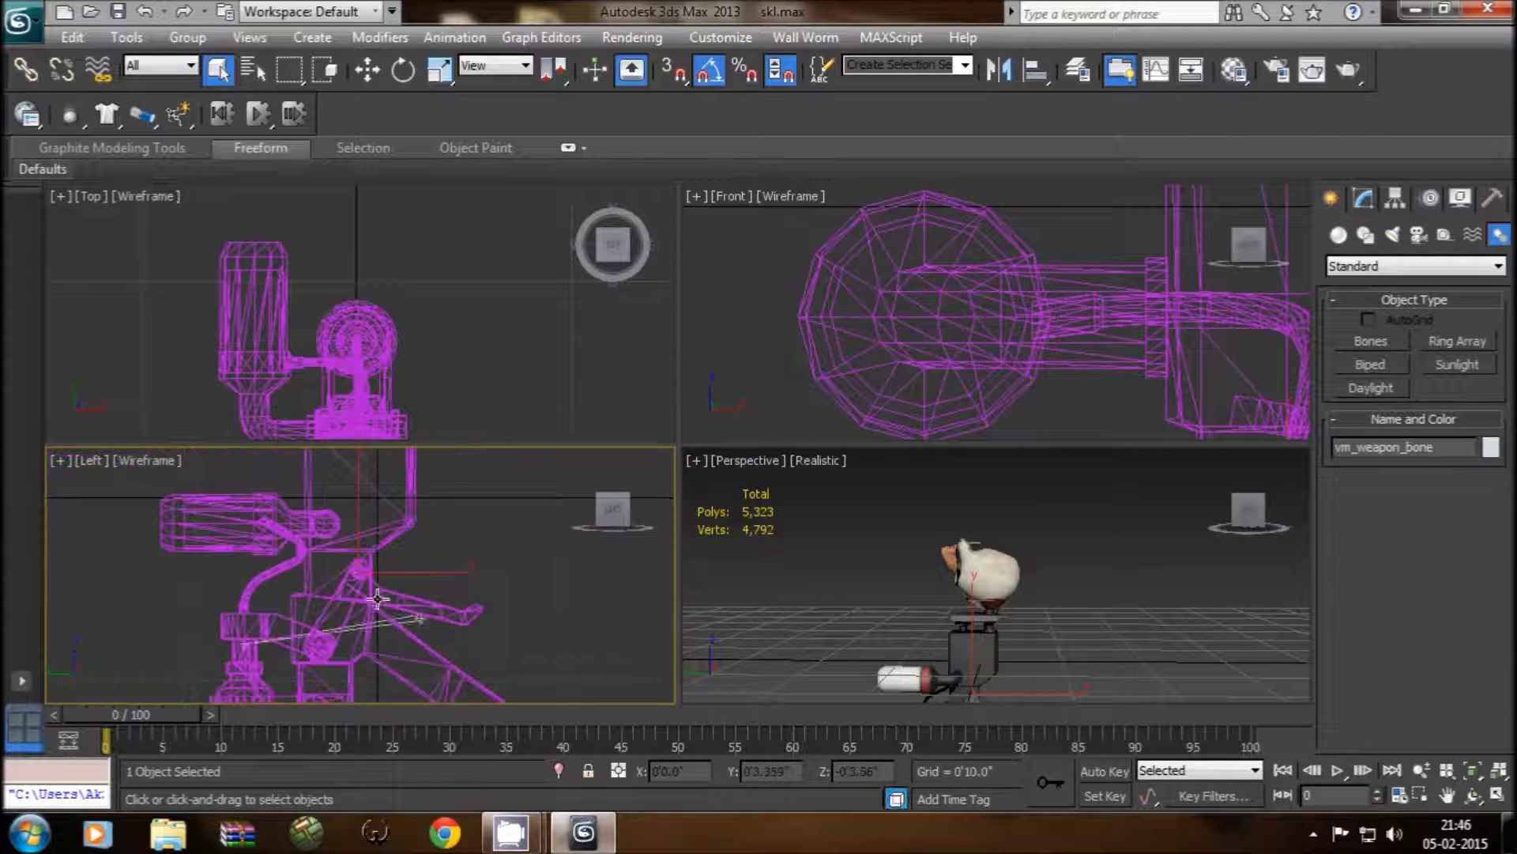
{"action": "scroll", "coordinate": [328, 547], "scroll_direction": "up", "scroll_amount": 2}
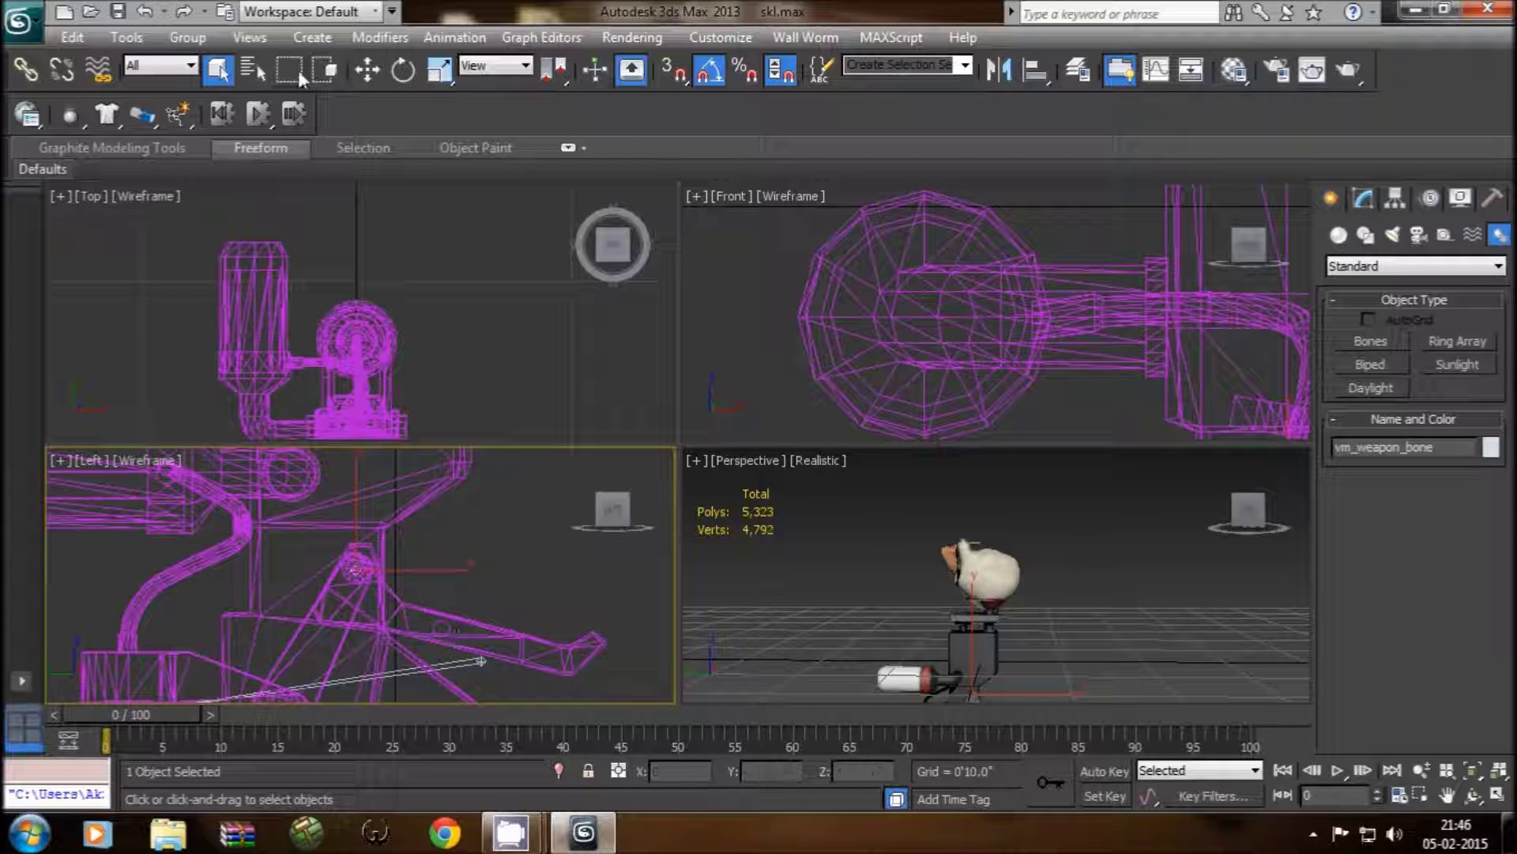
{"action": "left_click", "coordinate": [367, 70]}
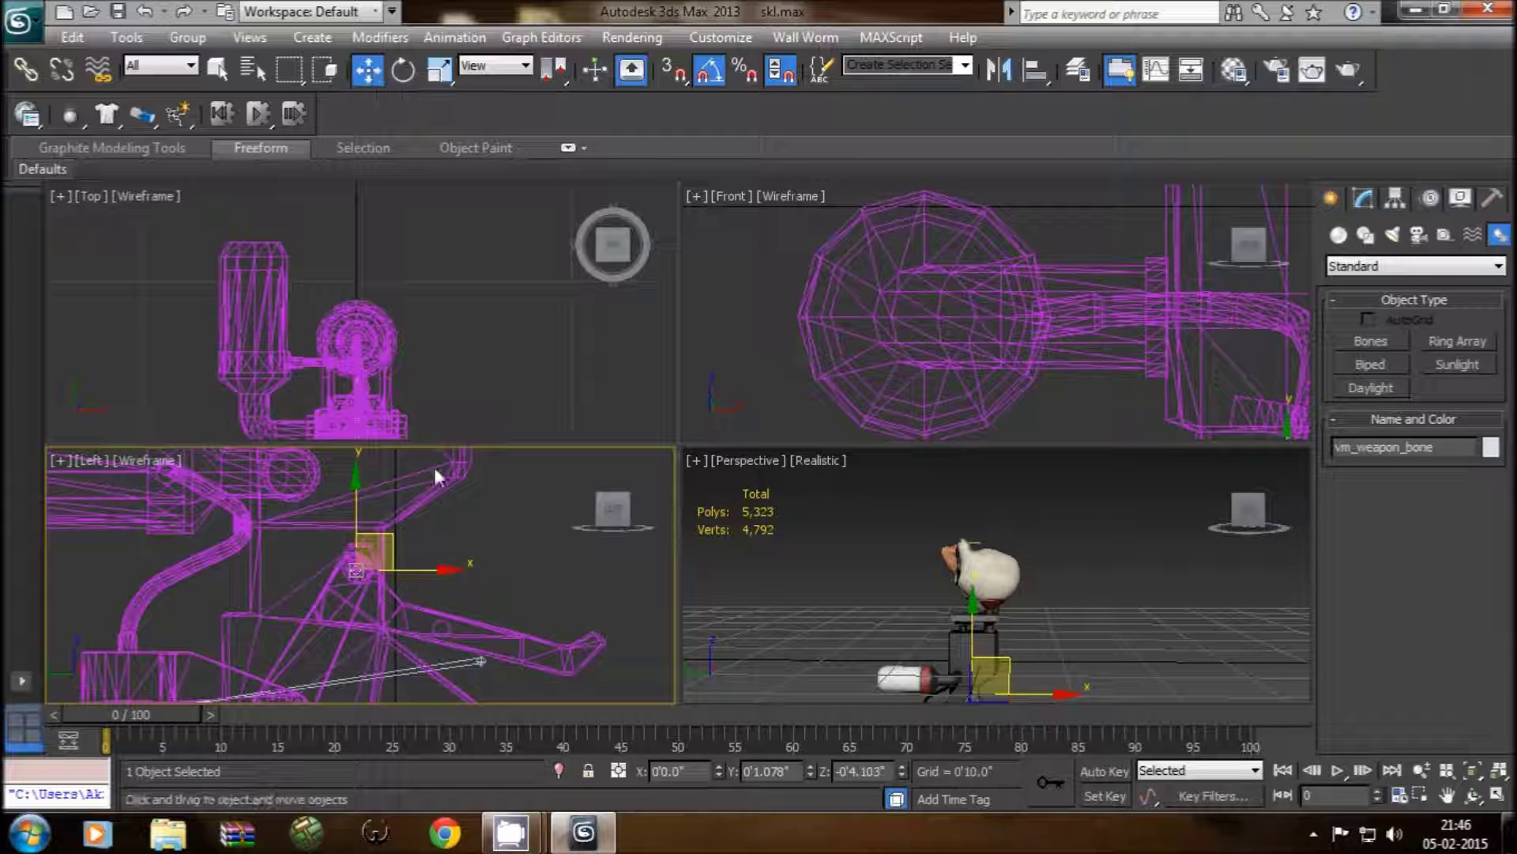
Step: Shift-drag vm_weapon_bone to clone it as a Copy named vm_weapon_bone001
{"action": "left_click_drag", "start_coordinate": [396, 538], "coordinate": [222, 457], "text": "shift"}
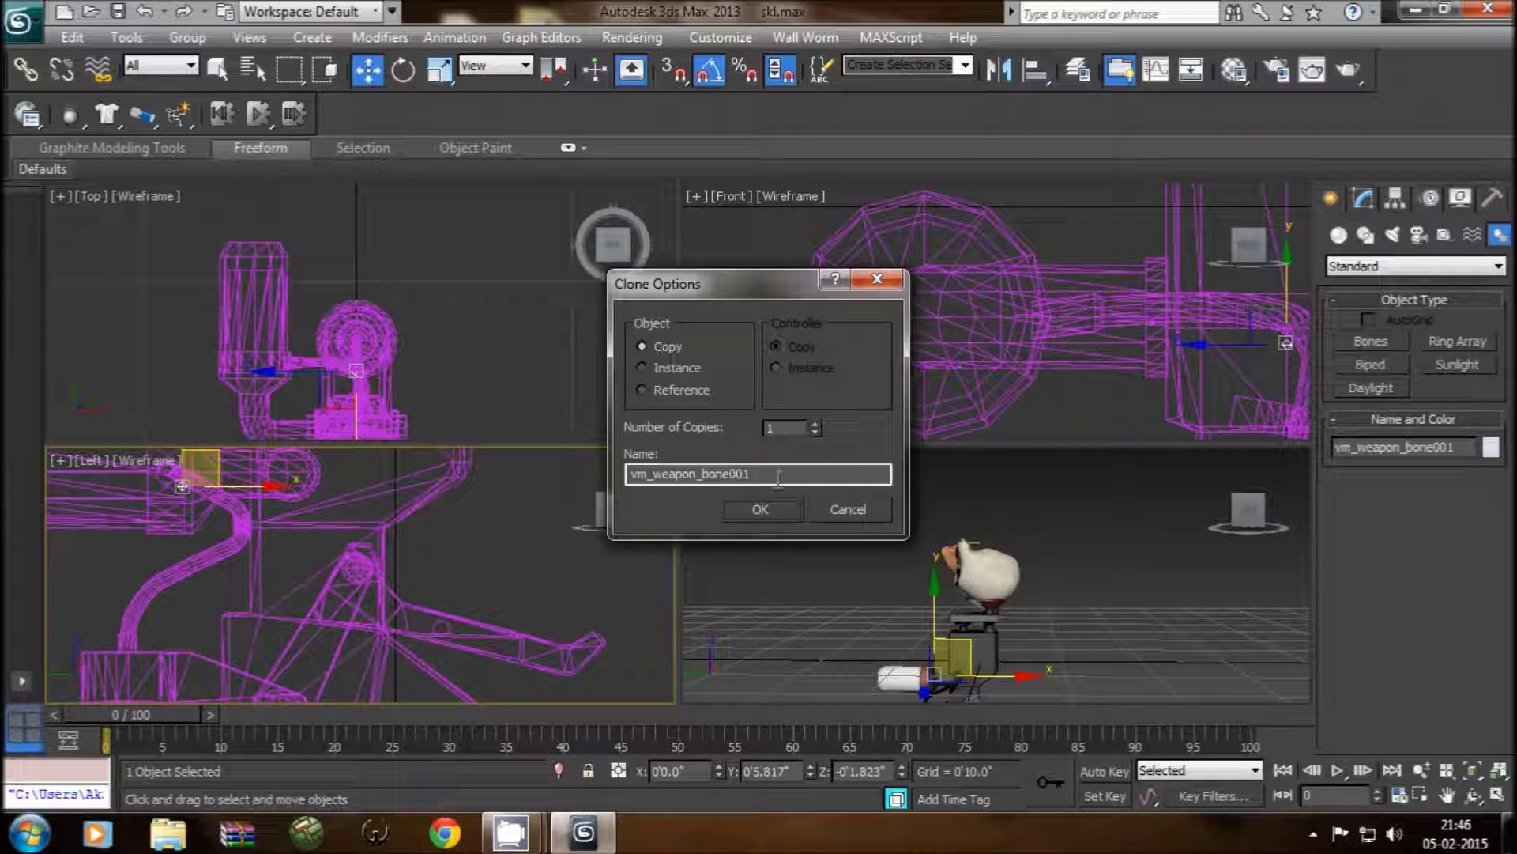
{"action": "left_click", "coordinate": [755, 506]}
{"action": "mouse_move", "coordinate": [352, 556]}
{"action": "middle_mouse_down"}
{"action": "mouse_move", "coordinate": [455, 528]}
{"action": "mouse_move", "coordinate": [472, 591]}
{"action": "middle_mouse_up"}
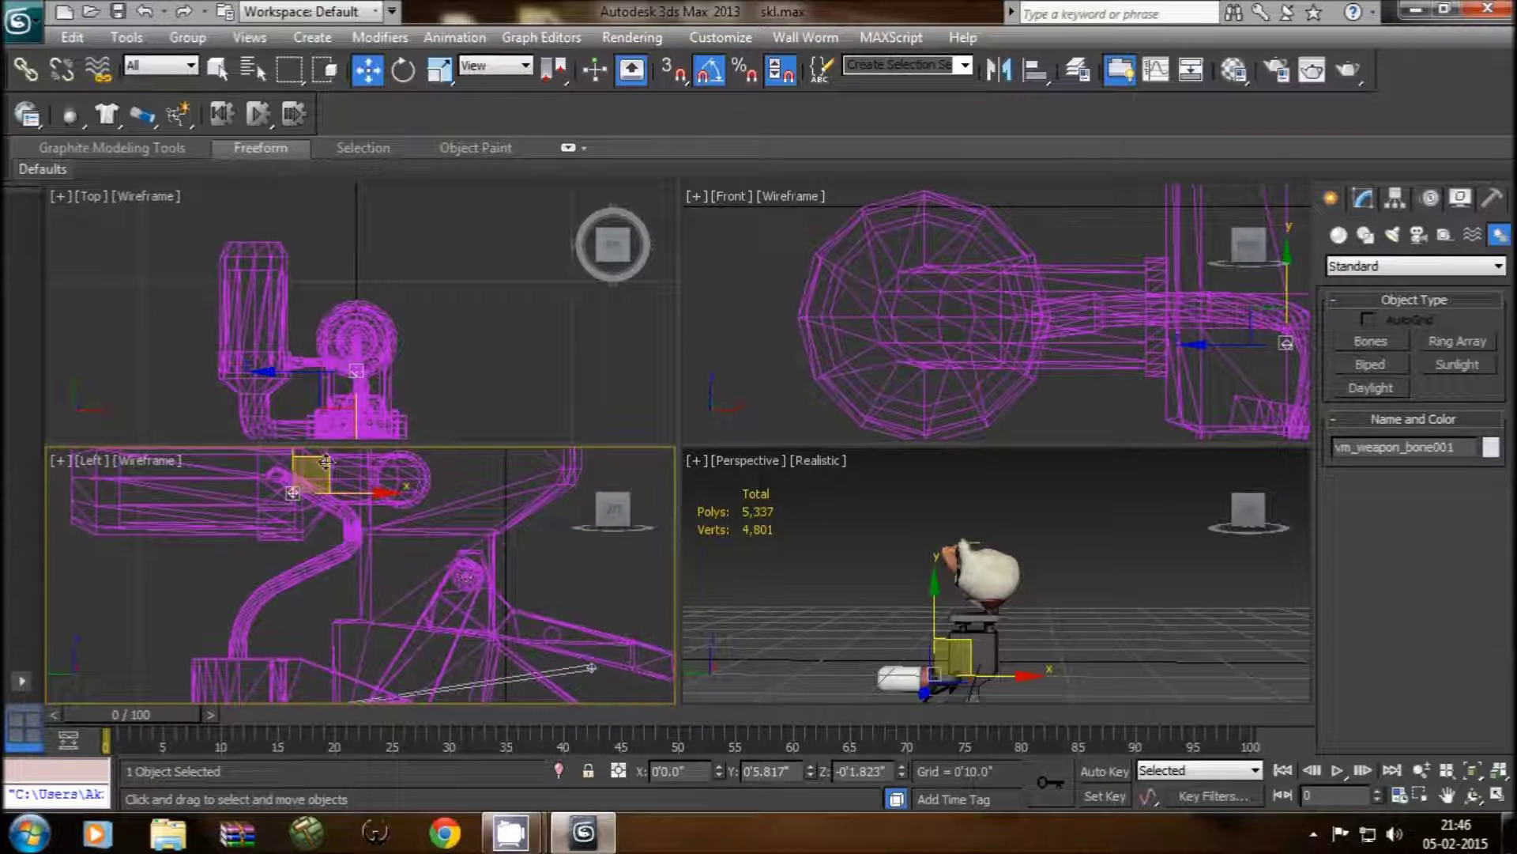
Step: Move vm_weapon_bone001 along Y and X onto the syringe canister
{"action": "left_click_drag", "start_coordinate": [326, 462], "coordinate": [346, 498]}
{"action": "middle_click_drag", "start_coordinate": [346, 499], "coordinate": [407, 583]}
{"action": "left_click_drag", "start_coordinate": [320, 520], "coordinate": [318, 499]}
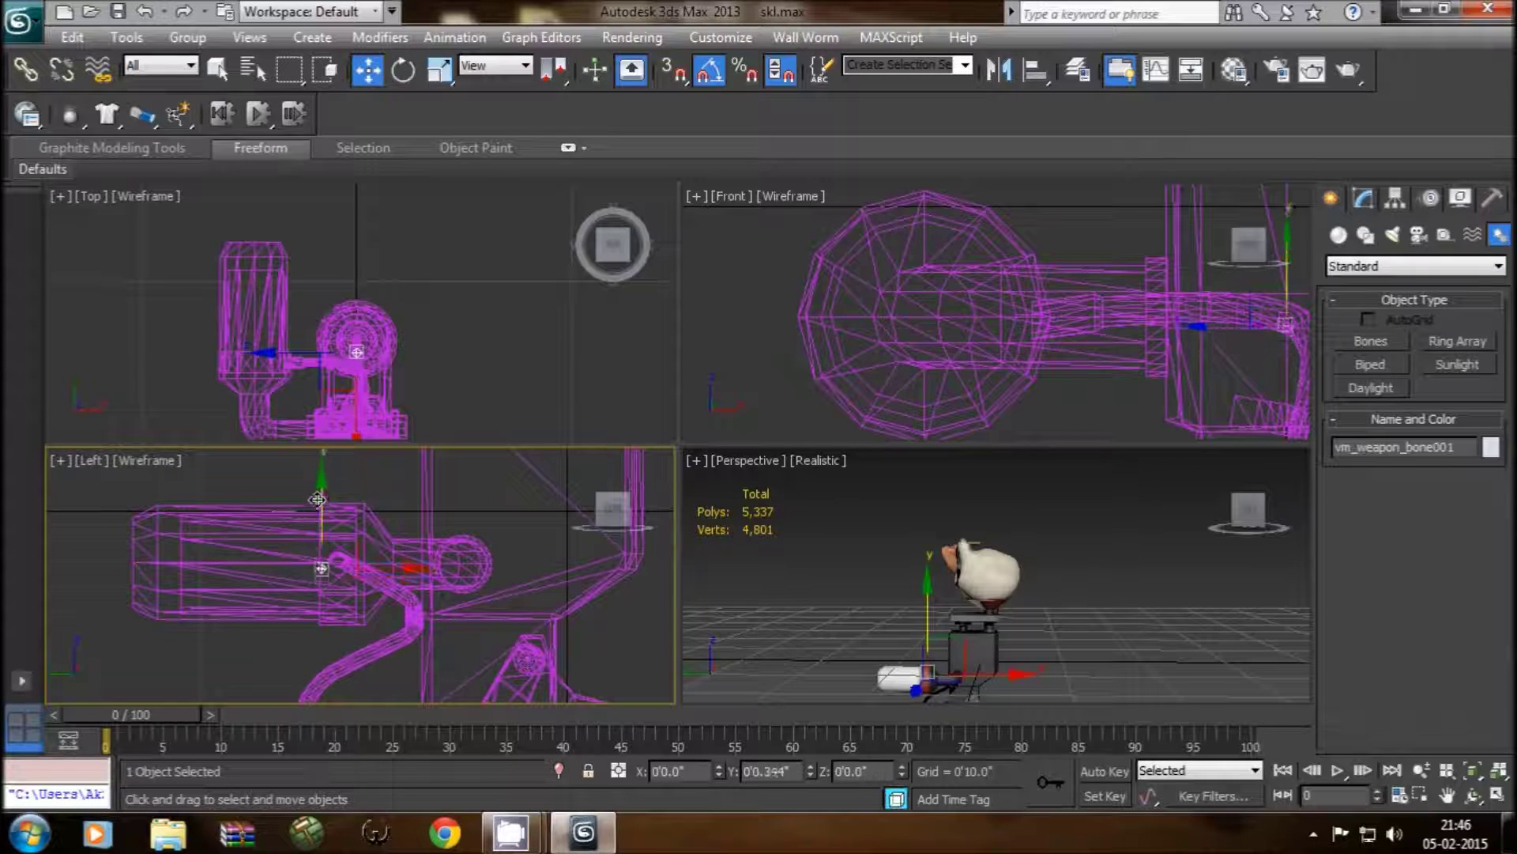
{"action": "left_click_drag", "start_coordinate": [396, 564], "coordinate": [392, 564]}
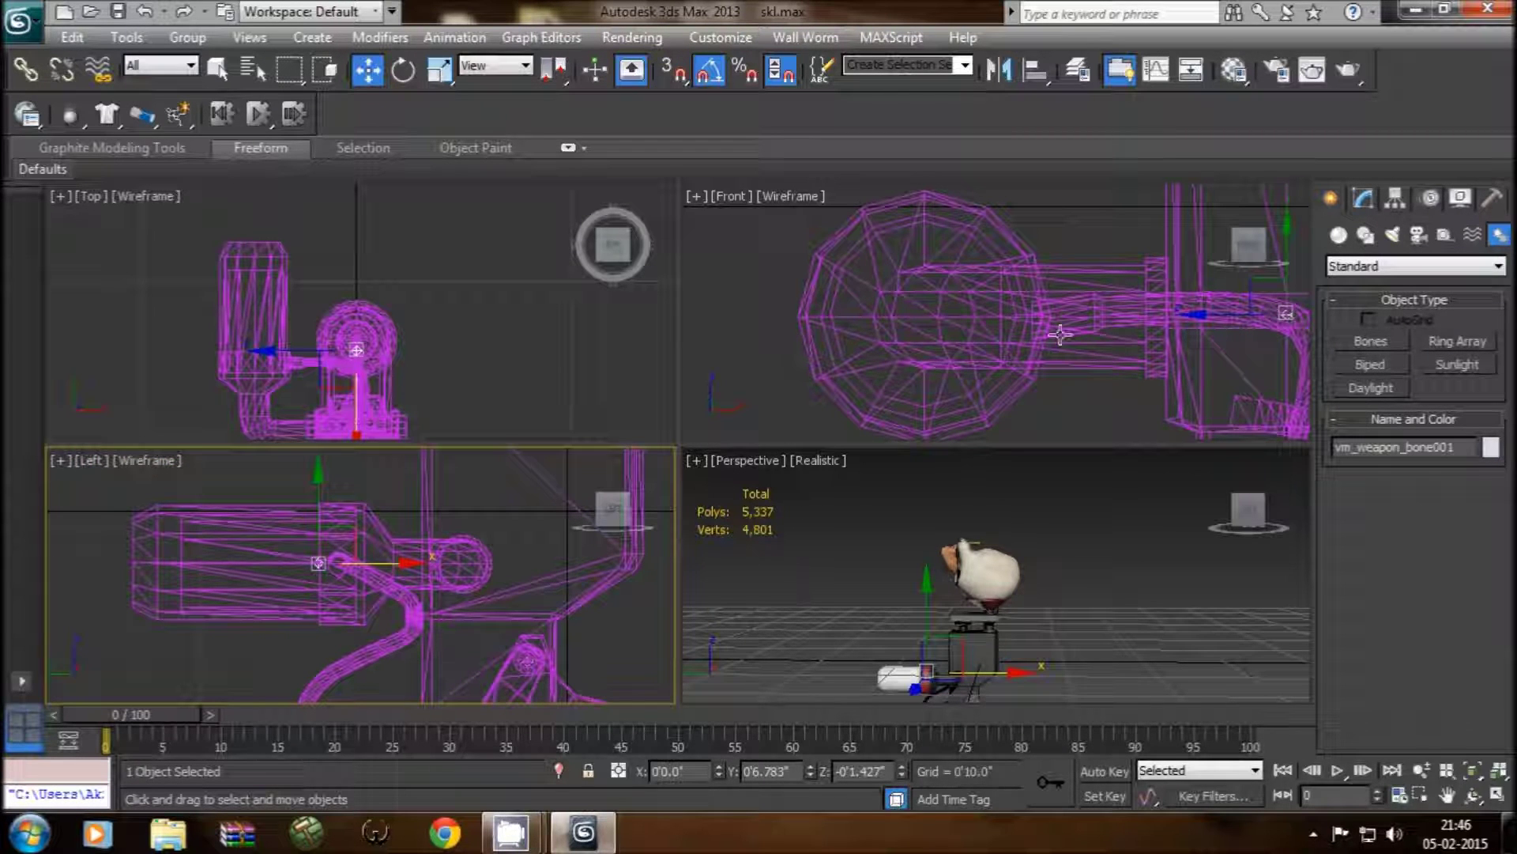
{"action": "middle_click_drag", "start_coordinate": [1033, 356], "coordinate": [901, 356]}
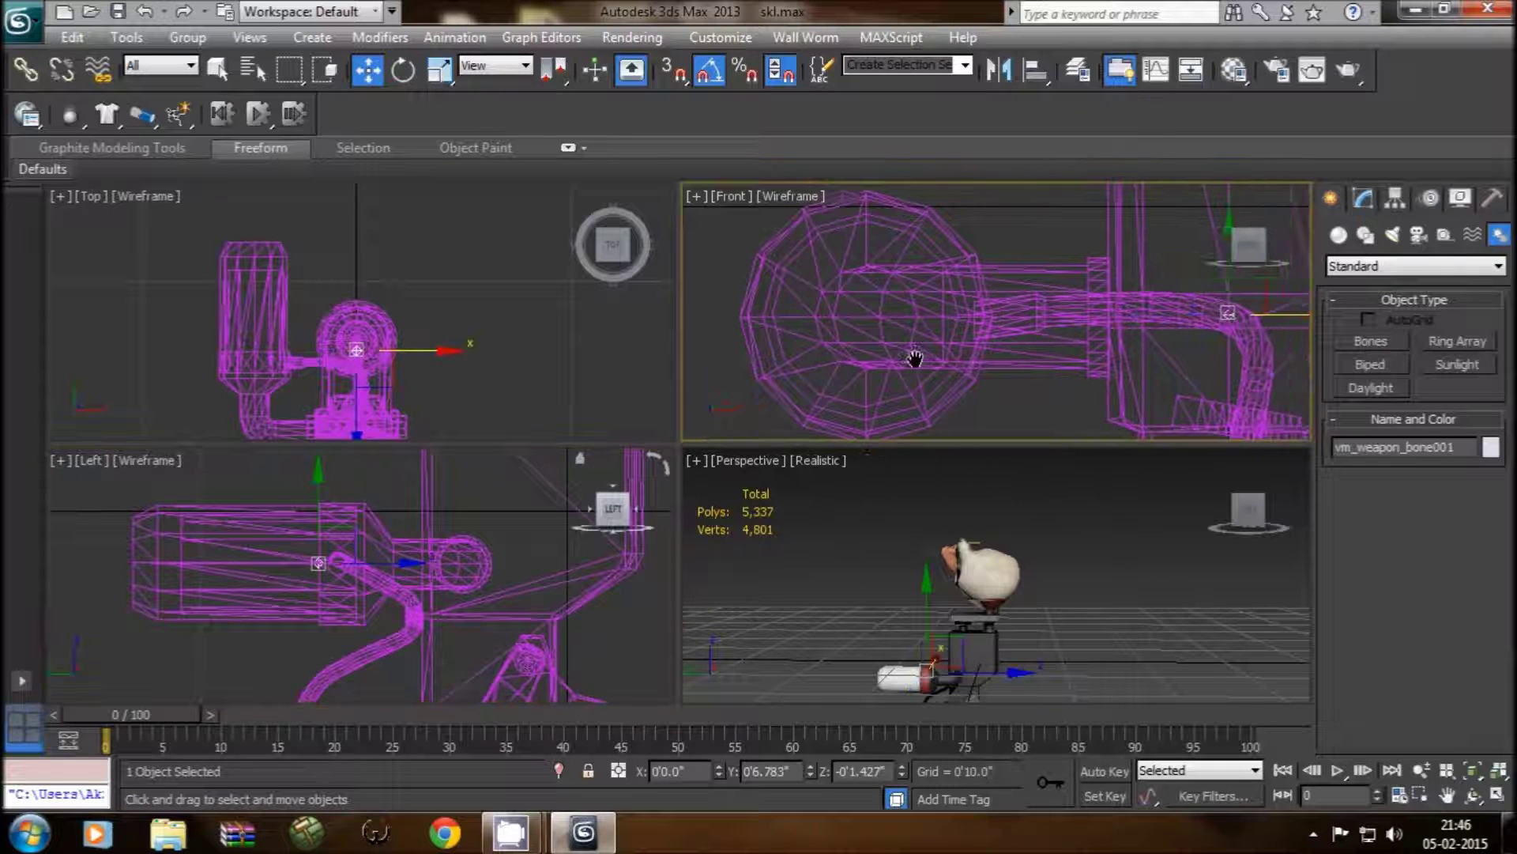
{"action": "mouse_move", "coordinate": [1265, 316]}
{"action": "left_mouse_down"}
{"action": "mouse_move", "coordinate": [876, 335]}
{"action": "mouse_move", "coordinate": [894, 334]}
{"action": "left_mouse_up"}
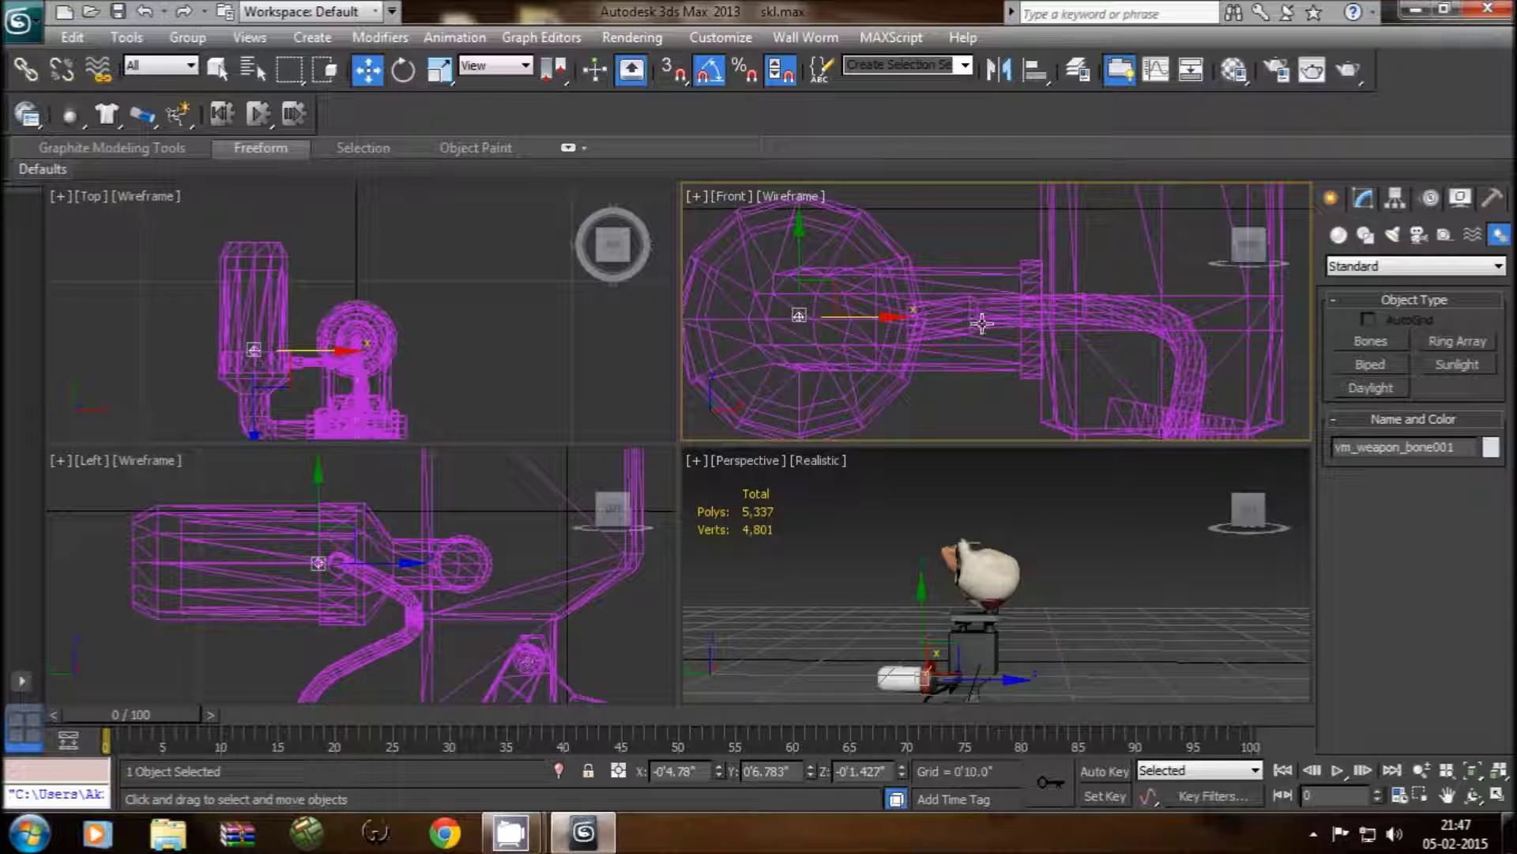
Step: Type 'gg' into the copy's name field, then clear the selection
{"action": "double_click", "coordinate": [1472, 452]}
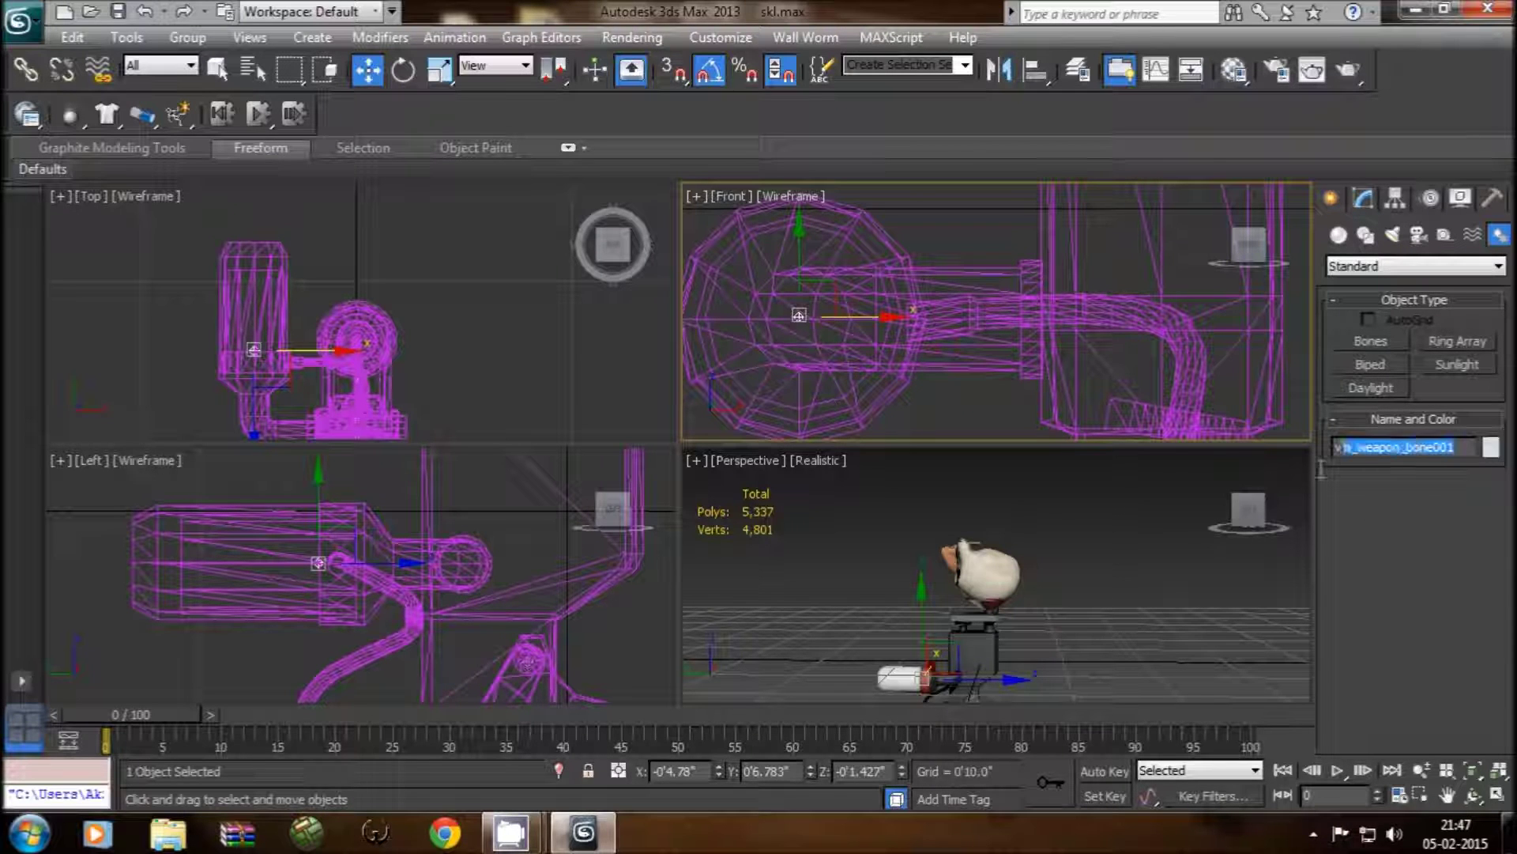
{"action": "type", "text": "gg"}
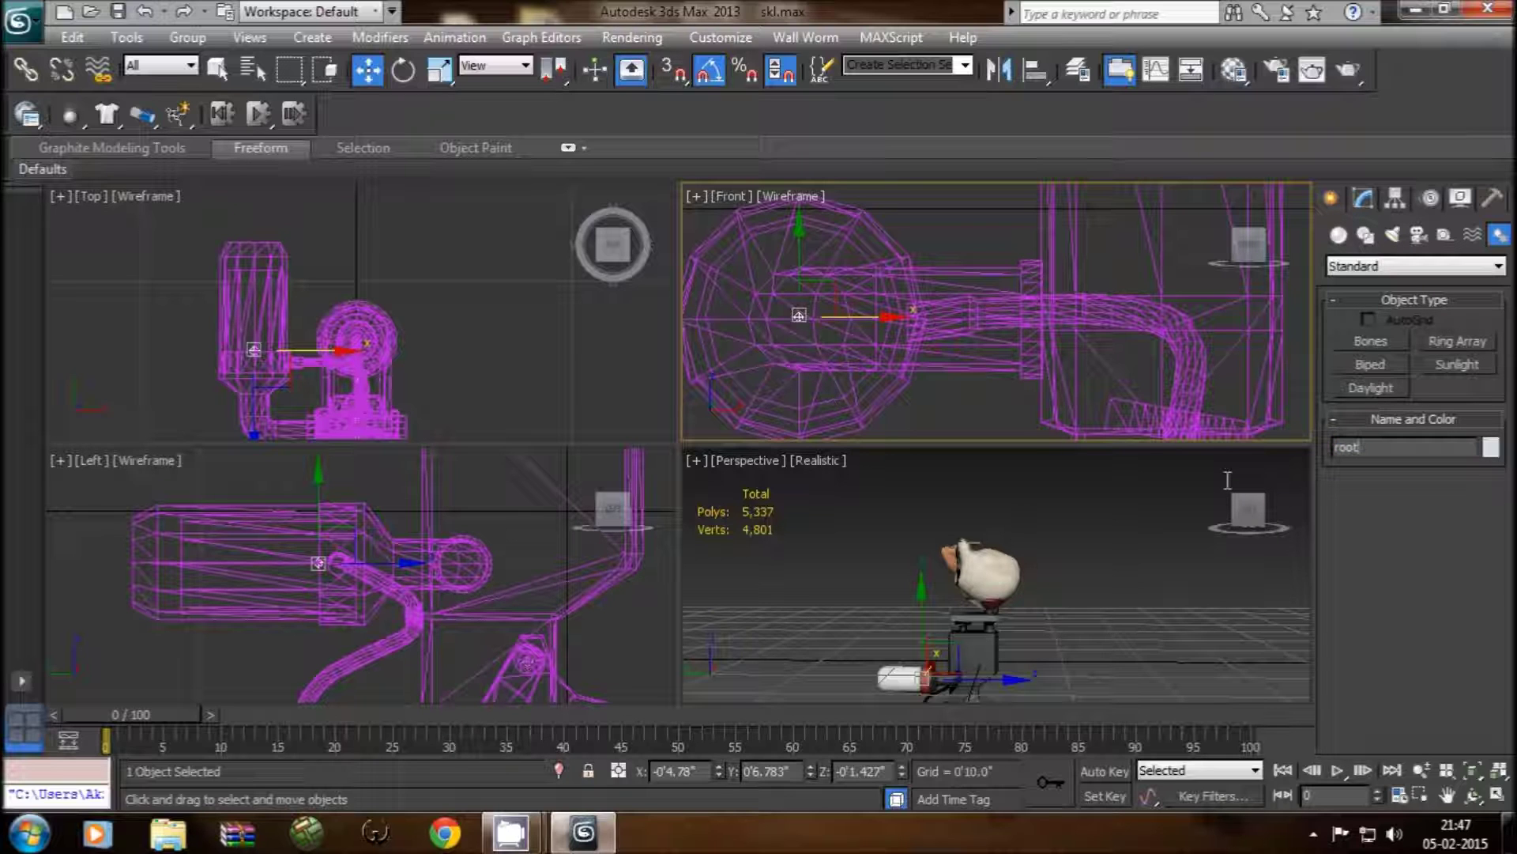
{"action": "left_click", "coordinate": [1080, 527]}
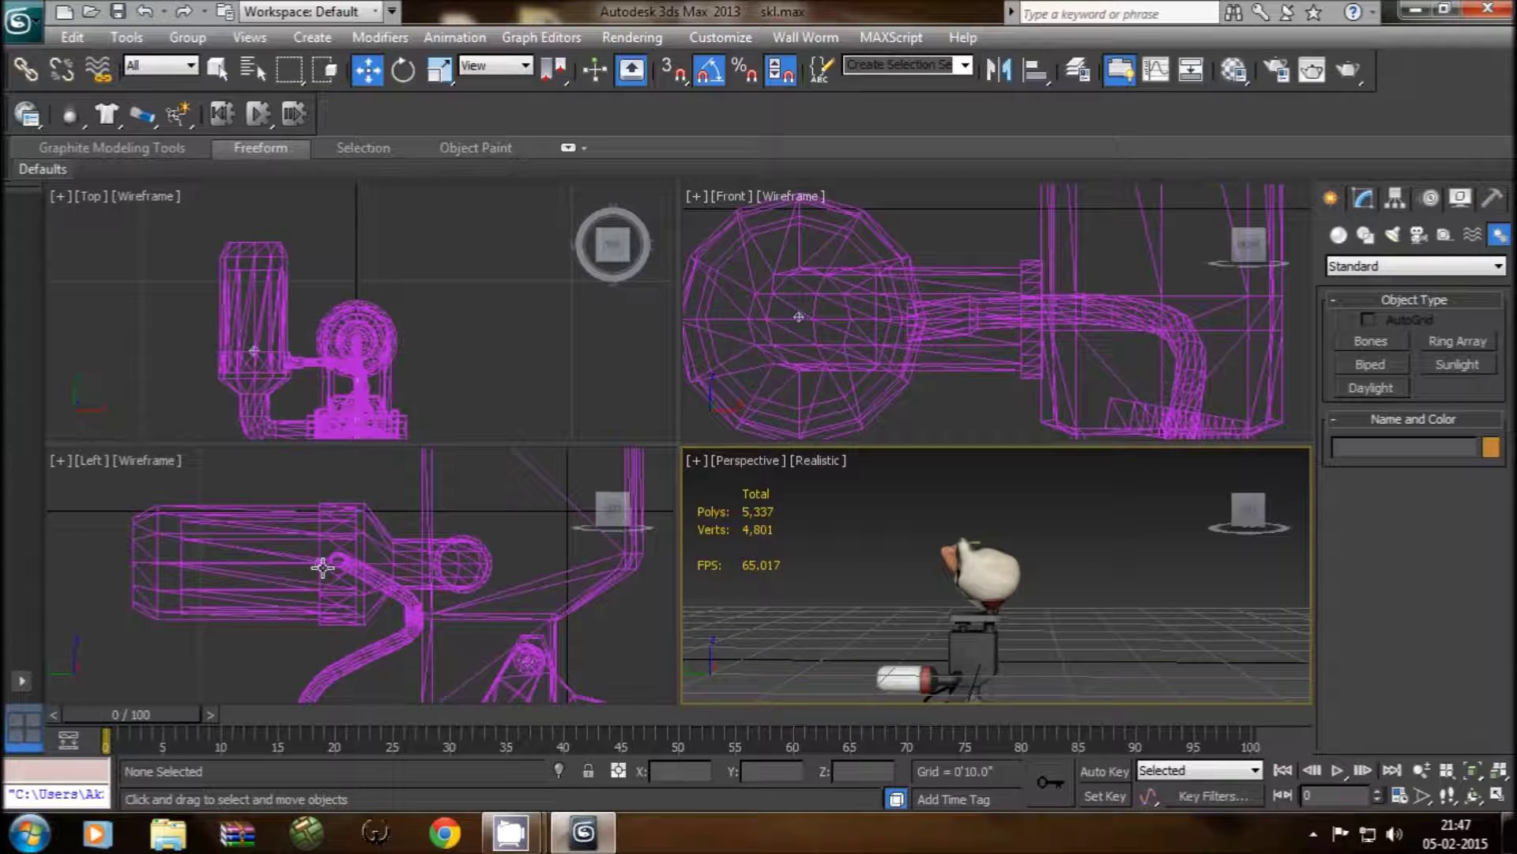
{"action": "left_click", "coordinate": [323, 566]}
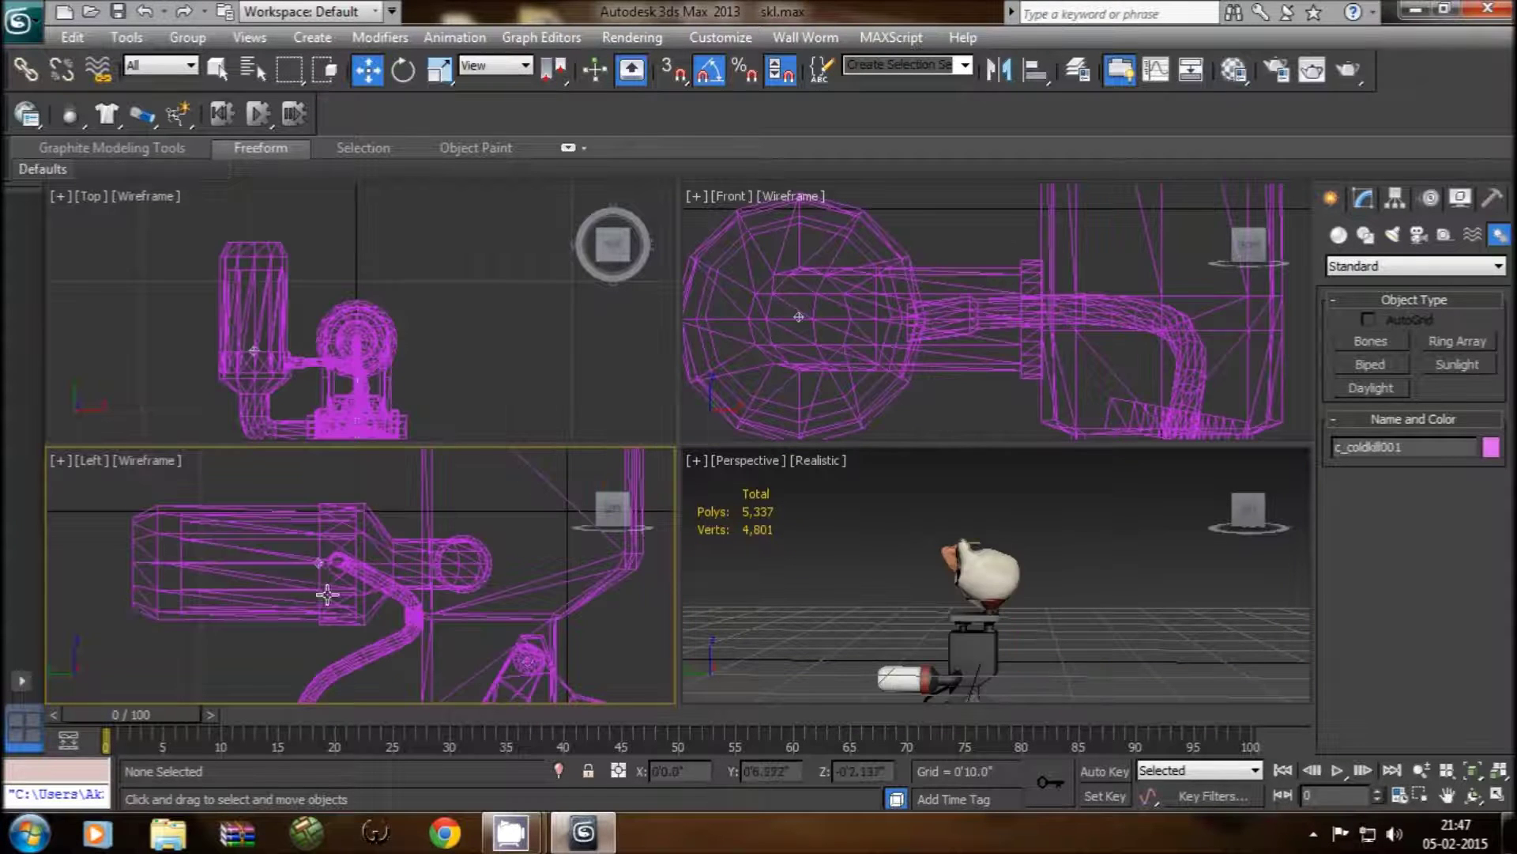
{"action": "left_click", "coordinate": [326, 594]}
Step: Select the root1 bone and open the Selection Filter dropdown
{"action": "scroll", "coordinate": [326, 594], "scroll_direction": "up", "scroll_amount": 2}
{"action": "scroll", "coordinate": [430, 603], "scroll_direction": "up", "scroll_amount": 2}
{"action": "scroll", "coordinate": [356, 593], "scroll_direction": "up", "scroll_amount": 2}
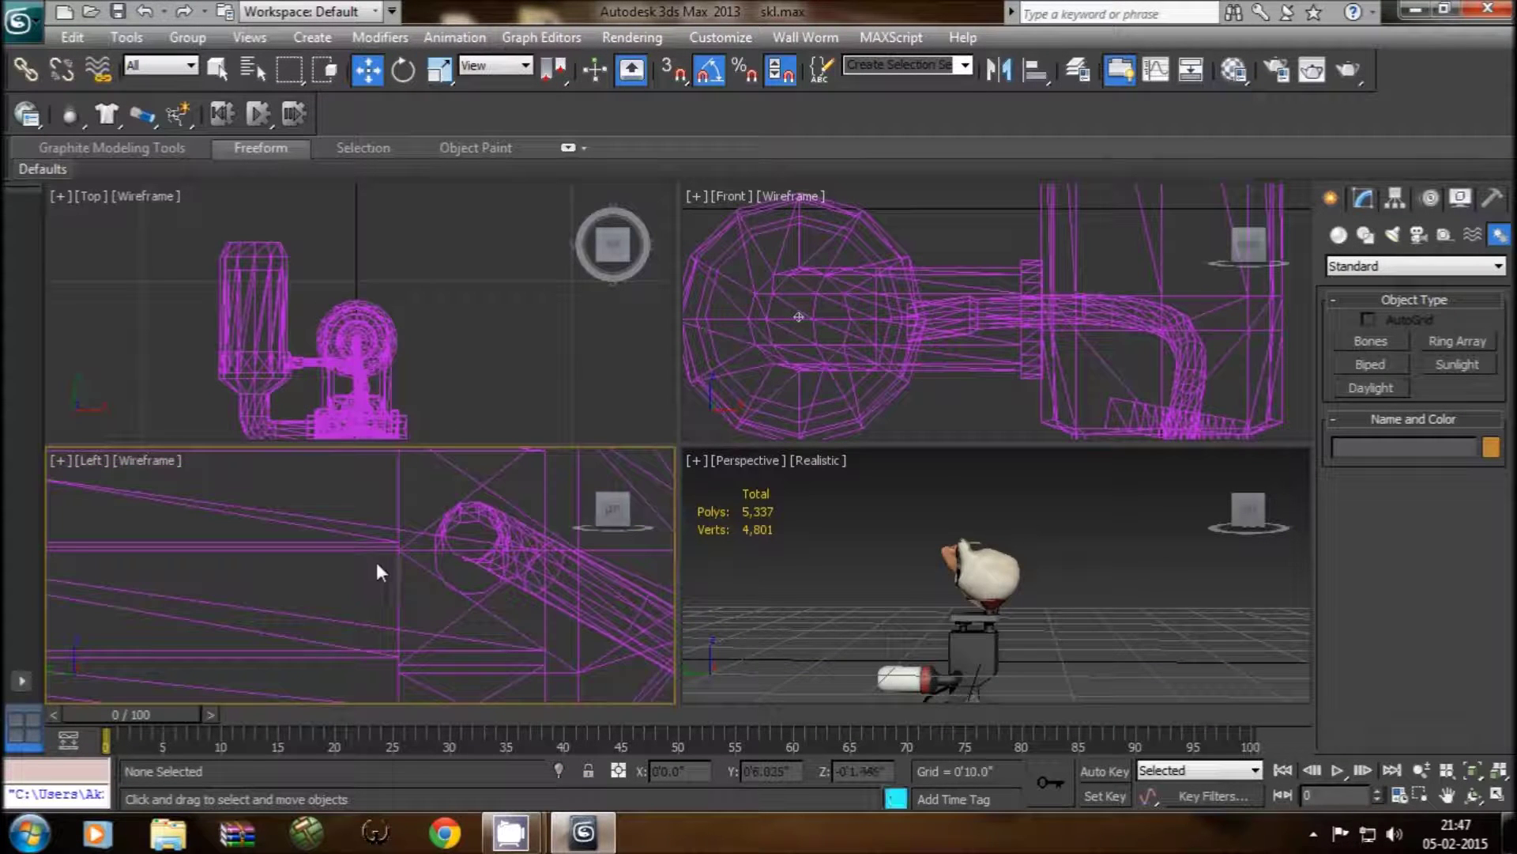
{"action": "scroll", "coordinate": [390, 536], "scroll_direction": "up", "scroll_amount": 1}
{"action": "scroll", "coordinate": [407, 534], "scroll_direction": "up", "scroll_amount": 1}
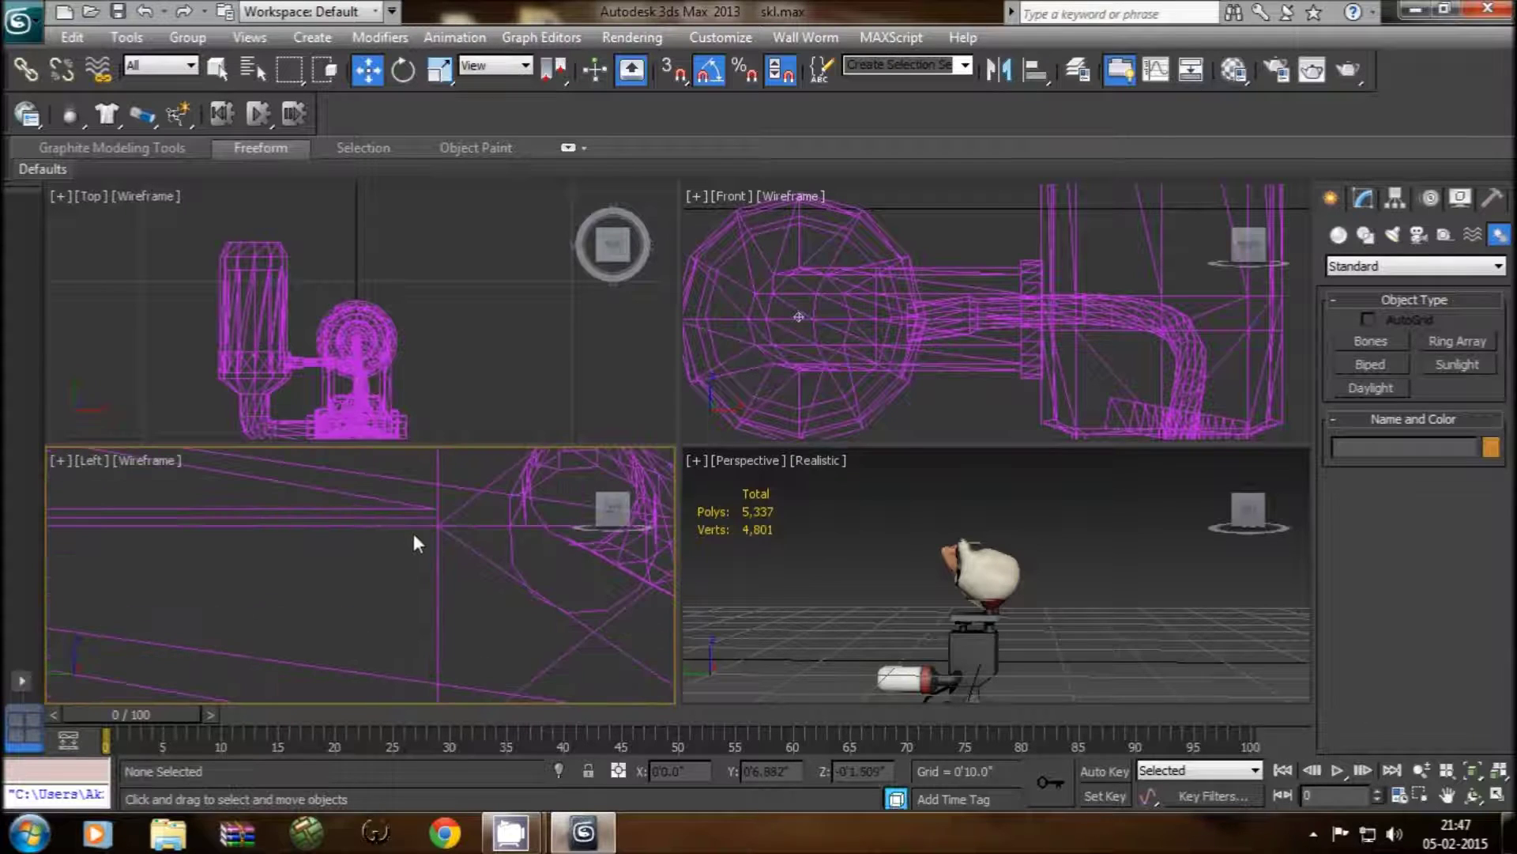
{"action": "left_click", "coordinate": [425, 517]}
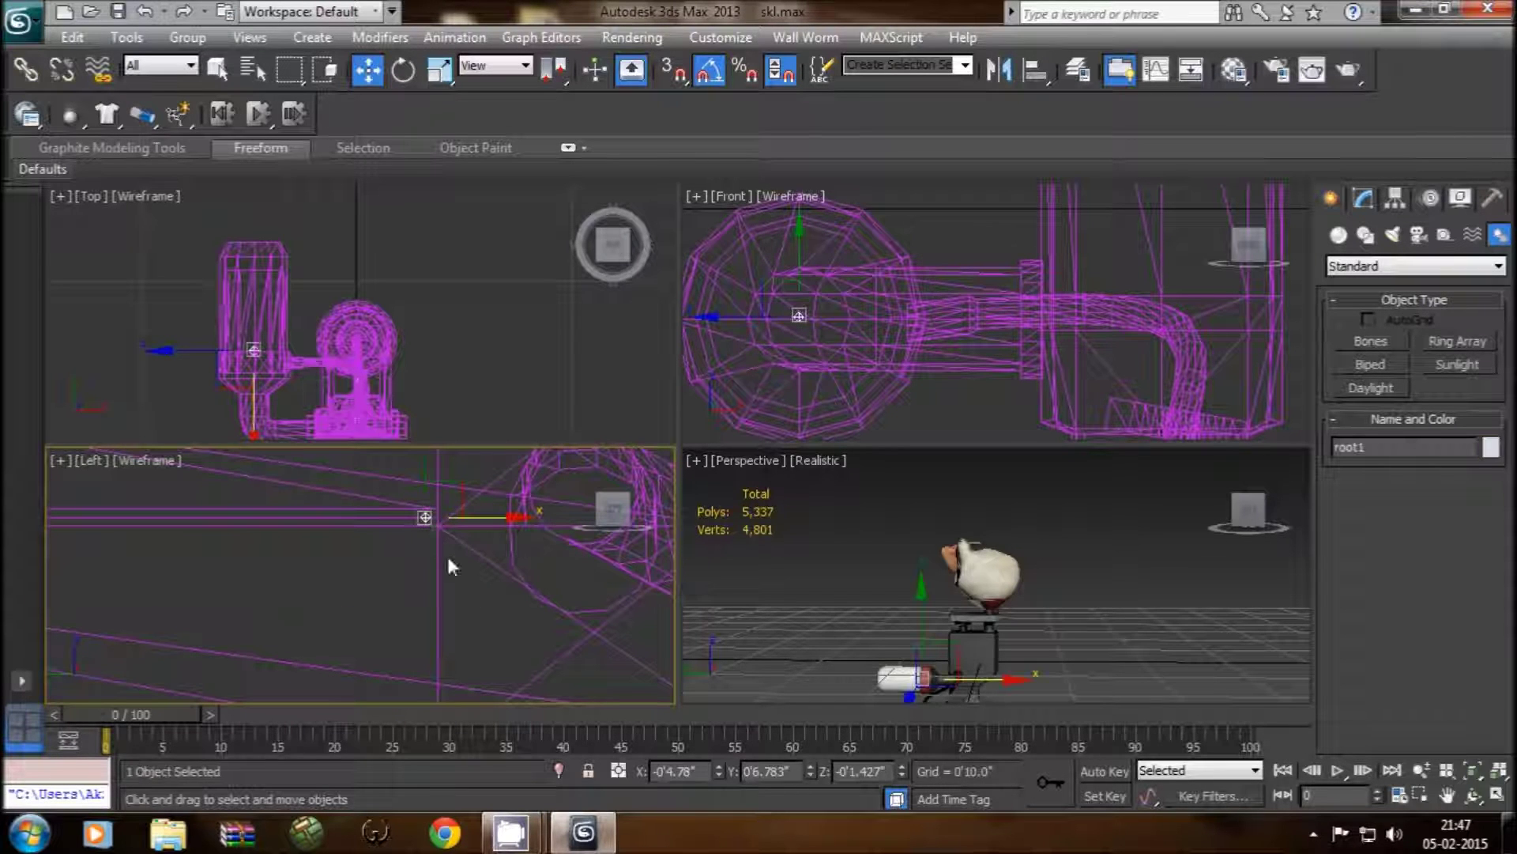
{"action": "left_click", "coordinate": [184, 71]}
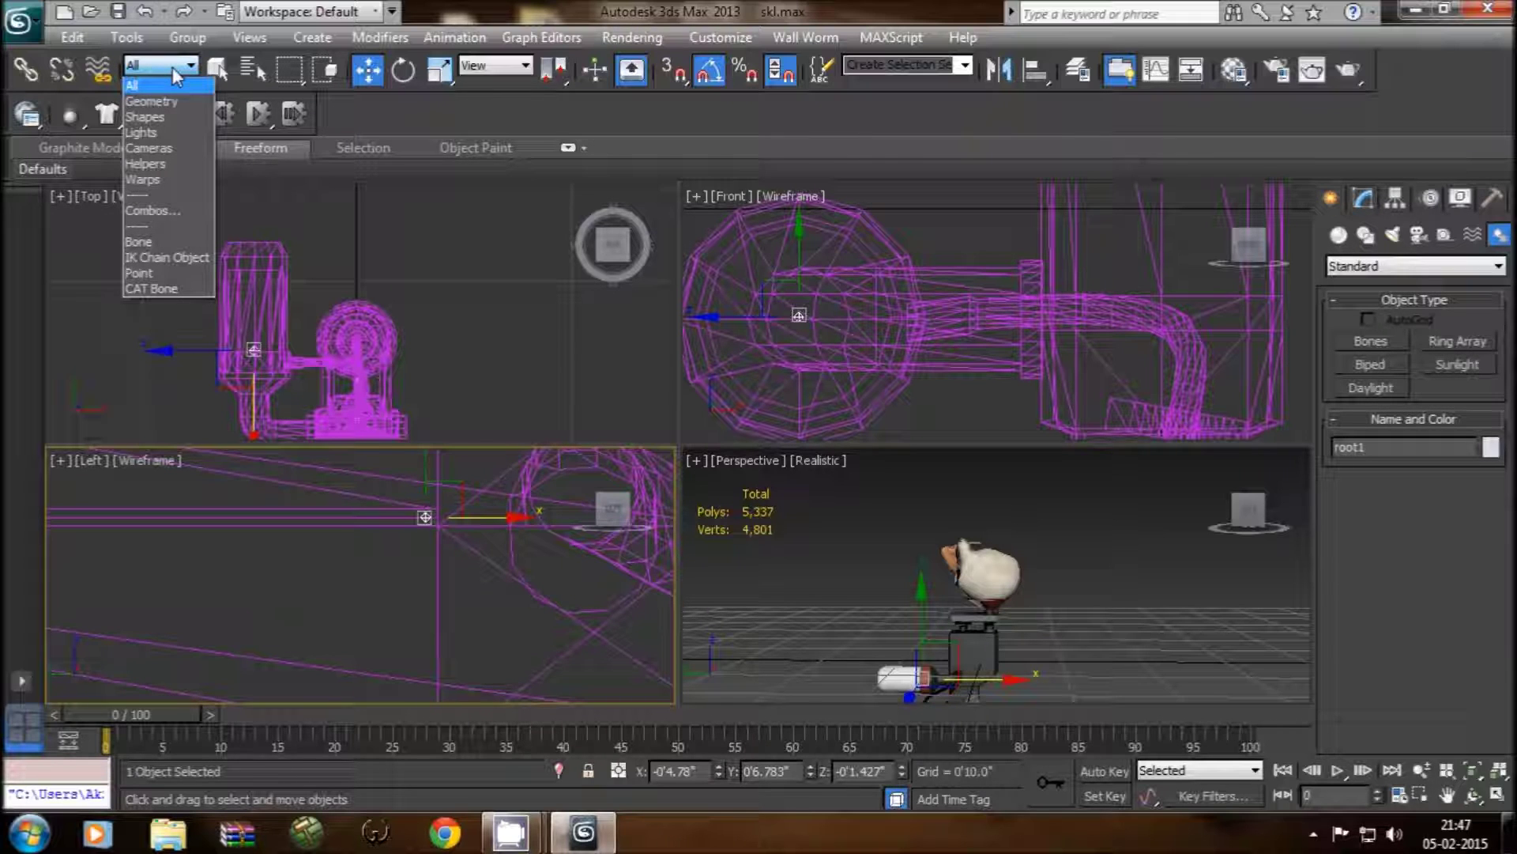
Step: Set the Selection Filter to Bone so only bones can be selected
{"action": "left_click", "coordinate": [139, 241]}
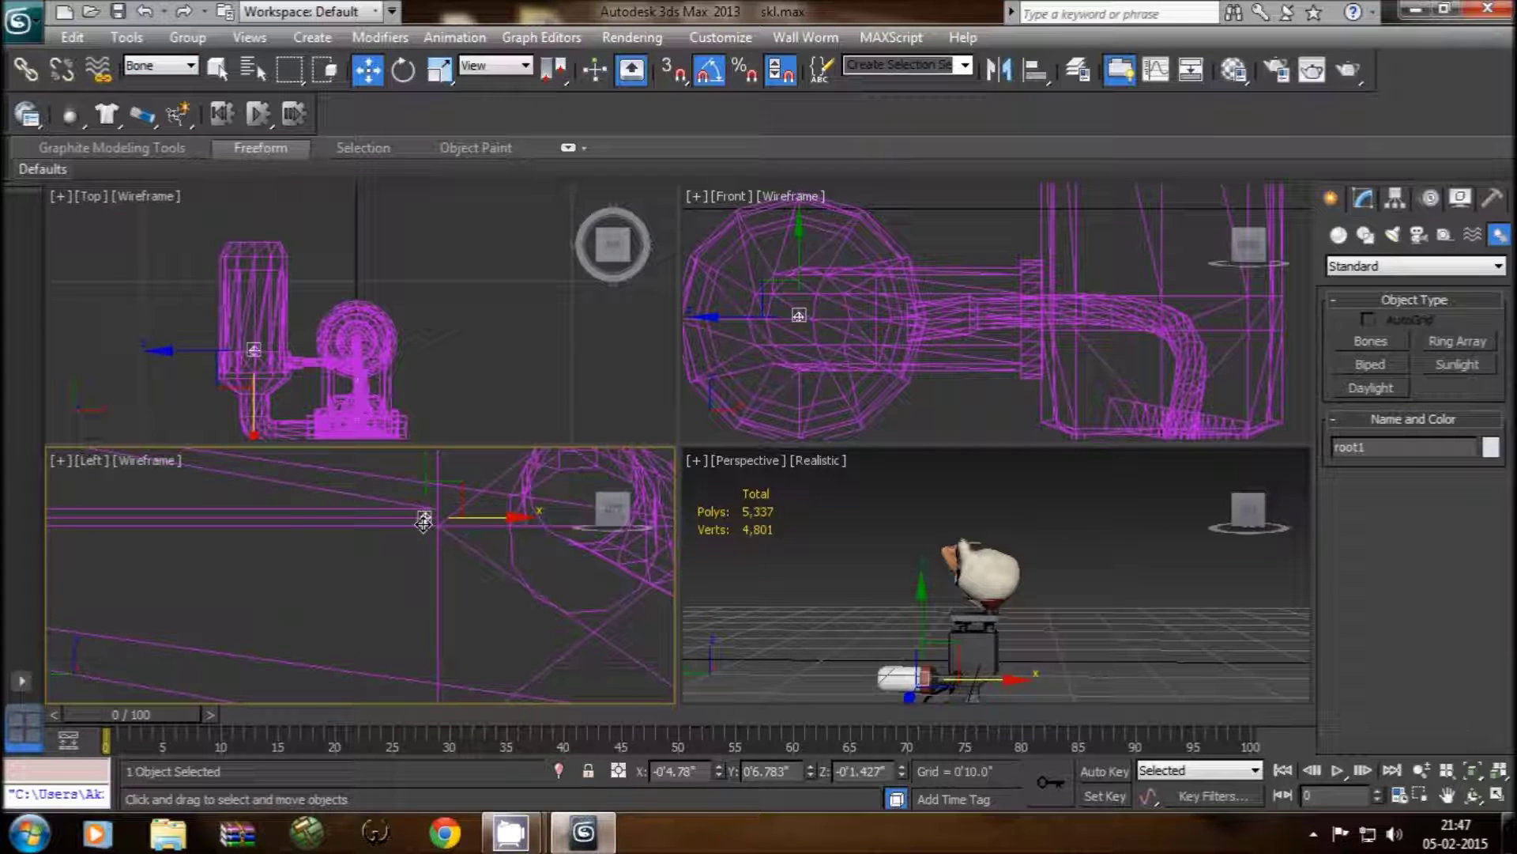
{"action": "scroll", "coordinate": [423, 581], "scroll_direction": "down", "scroll_amount": 2}
{"action": "scroll", "coordinate": [422, 581], "scroll_direction": "down", "scroll_amount": 3}
{"action": "scroll", "coordinate": [422, 581], "scroll_direction": "down", "scroll_amount": 2}
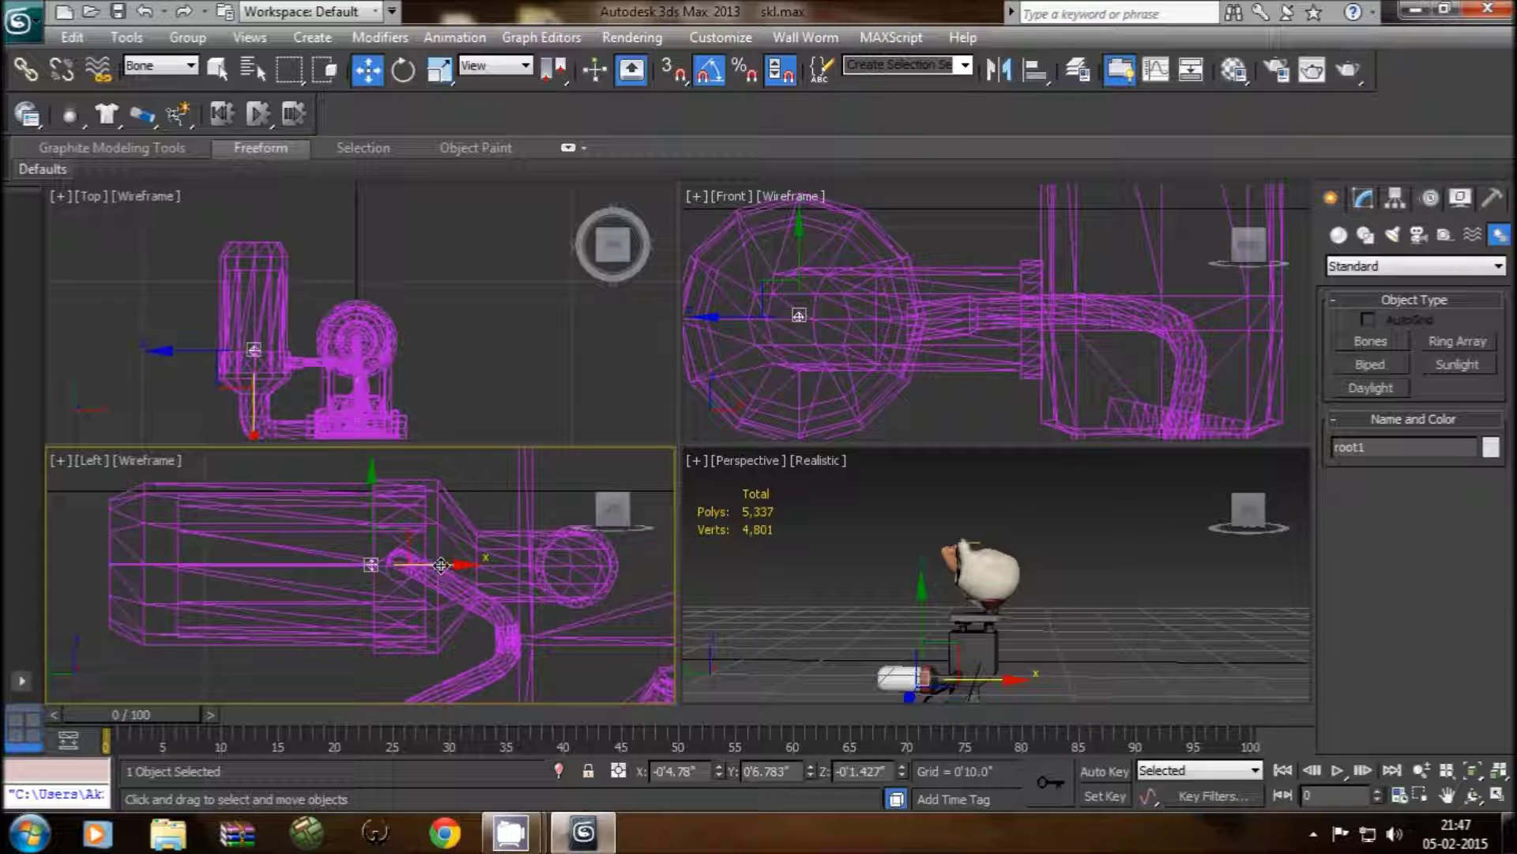
Step: Clone root1 sideways as a copy, slide it left, and edit its name
{"action": "left_click_drag", "start_coordinate": [446, 565], "coordinate": [374, 566], "text": "shift"}
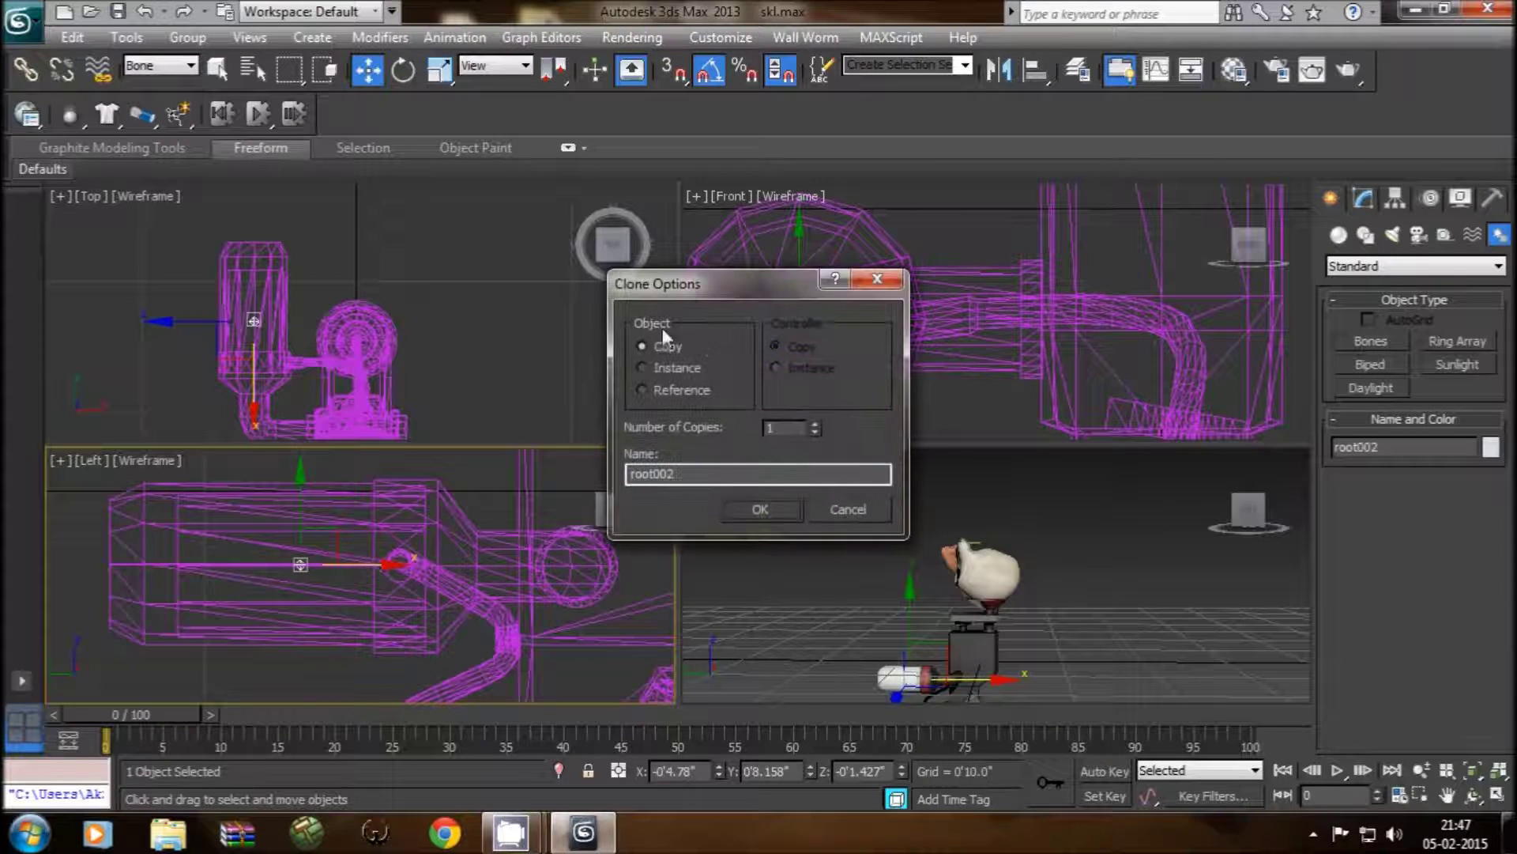
{"action": "left_click", "coordinate": [760, 511]}
{"action": "left_click_drag", "start_coordinate": [396, 567], "coordinate": [177, 565]}
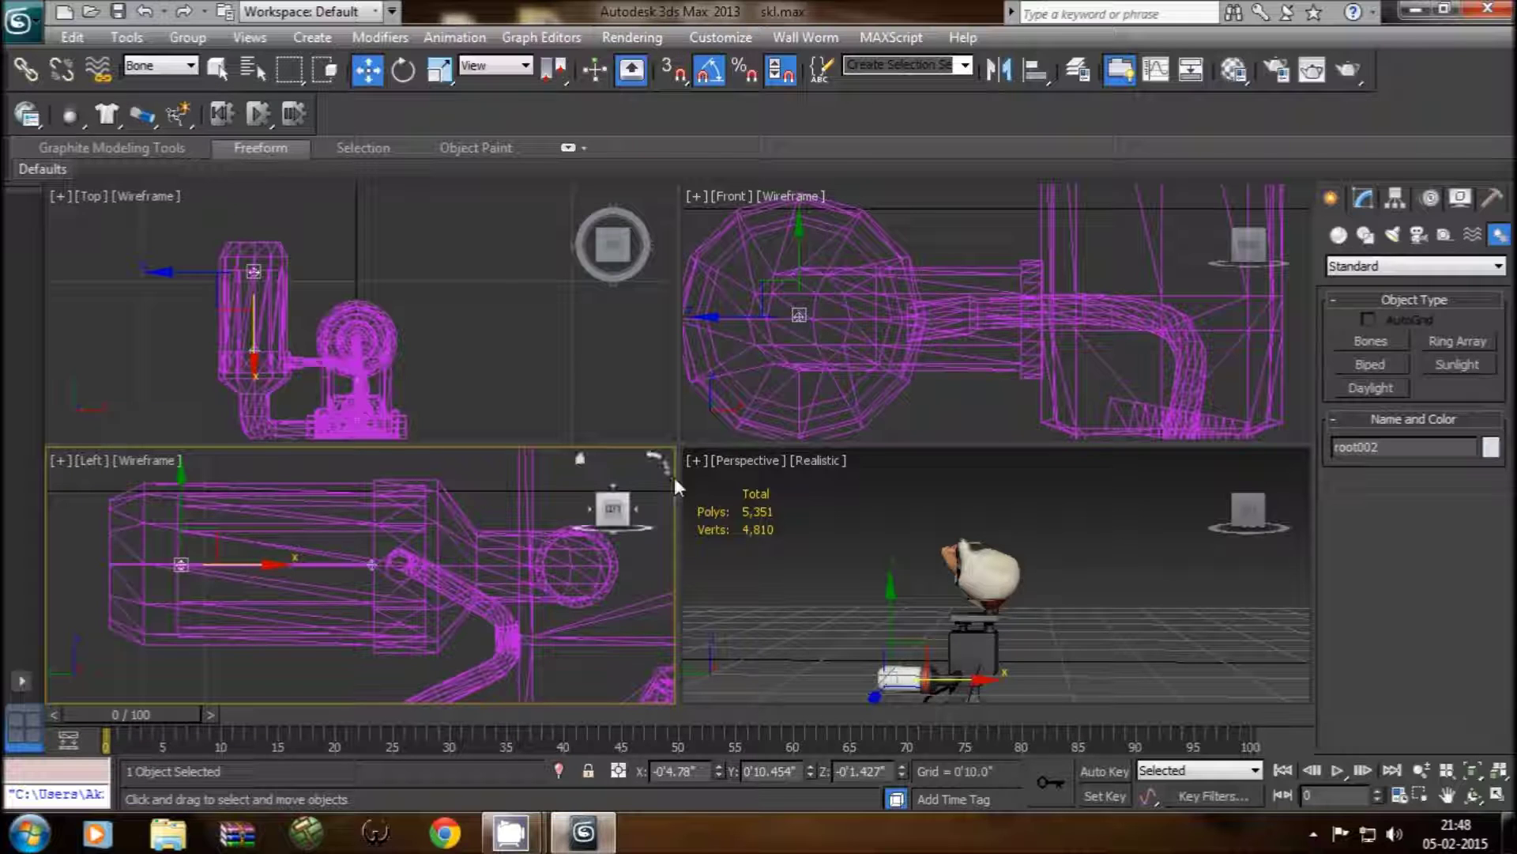
{"action": "left_click_drag", "start_coordinate": [1406, 448], "coordinate": [1306, 467]}
{"action": "type", "text": "b"}
{"action": "left_click", "coordinate": [1067, 475]}
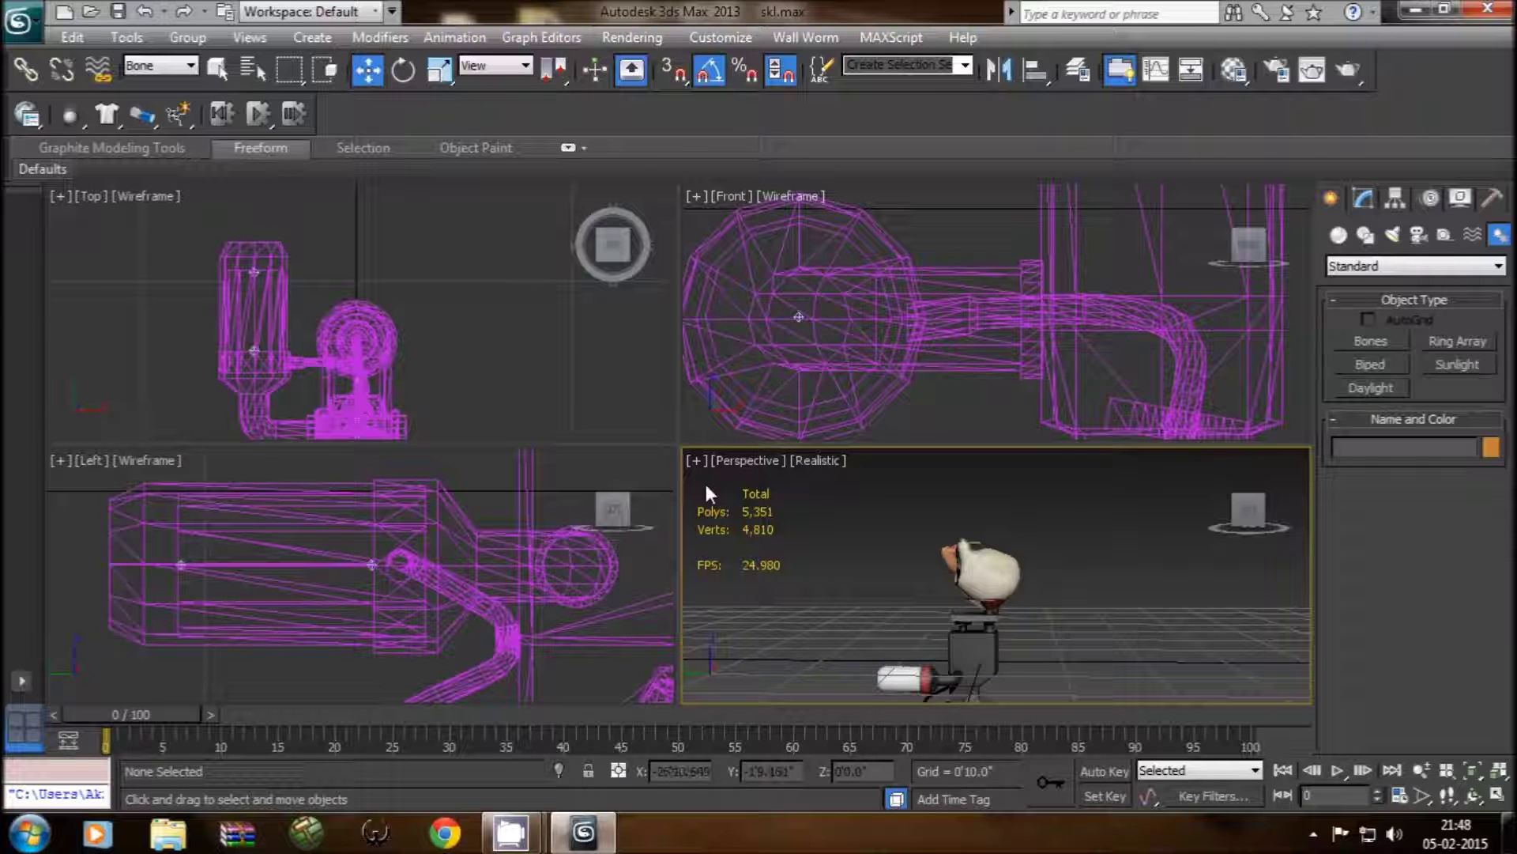
Step: Reselect root1, clone it upward as root002, and move it toward the rounded top
{"action": "scroll", "coordinate": [379, 545], "scroll_direction": "down", "scroll_amount": 2}
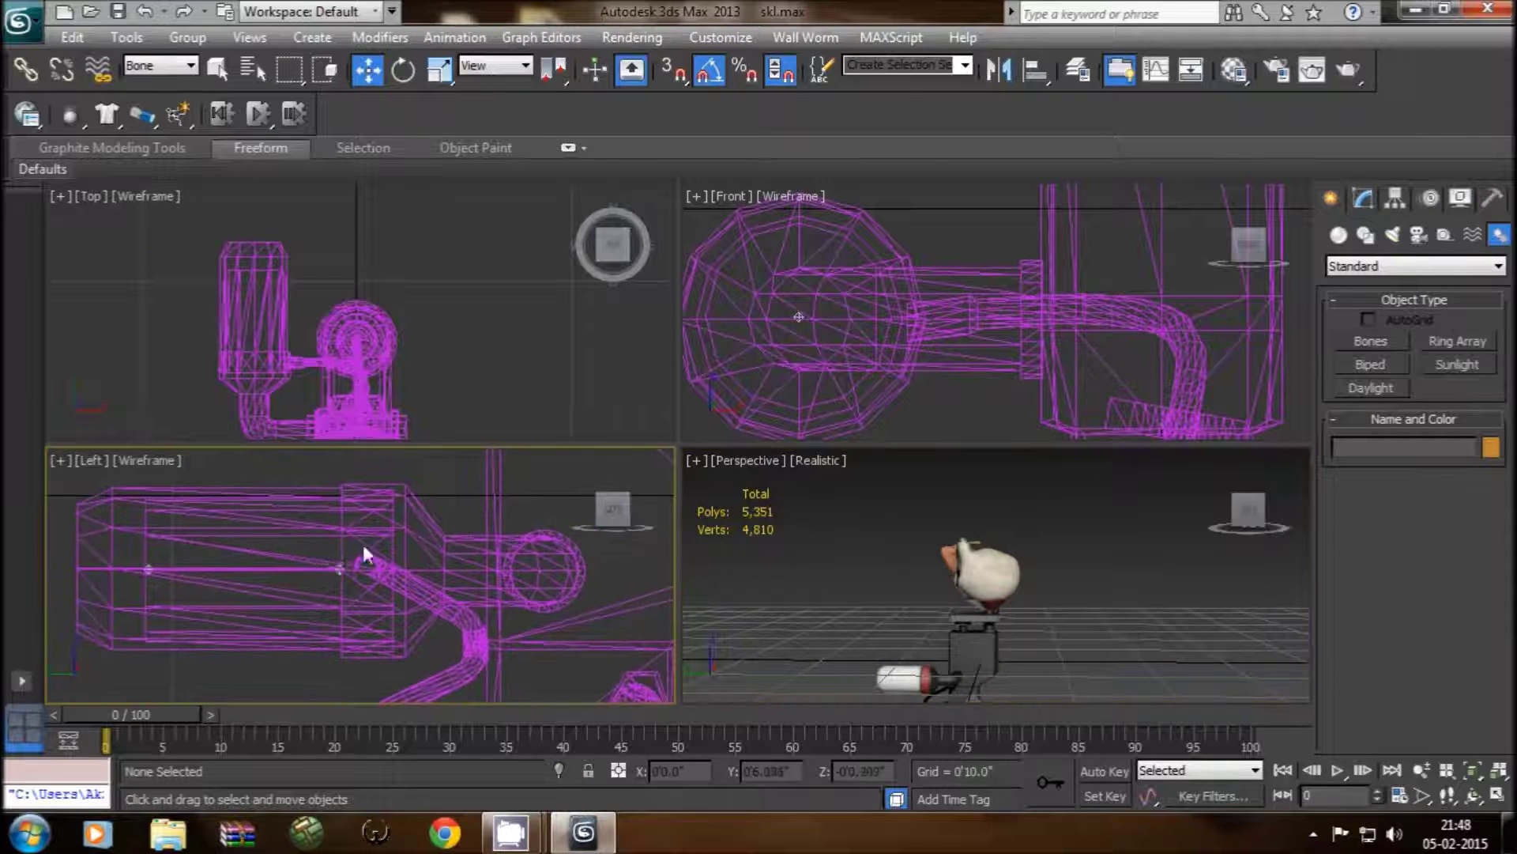
{"action": "scroll", "coordinate": [364, 542], "scroll_direction": "down", "scroll_amount": 2}
{"action": "scroll", "coordinate": [395, 547], "scroll_direction": "down", "scroll_amount": 2}
{"action": "middle_click_drag", "start_coordinate": [416, 547], "coordinate": [373, 606]}
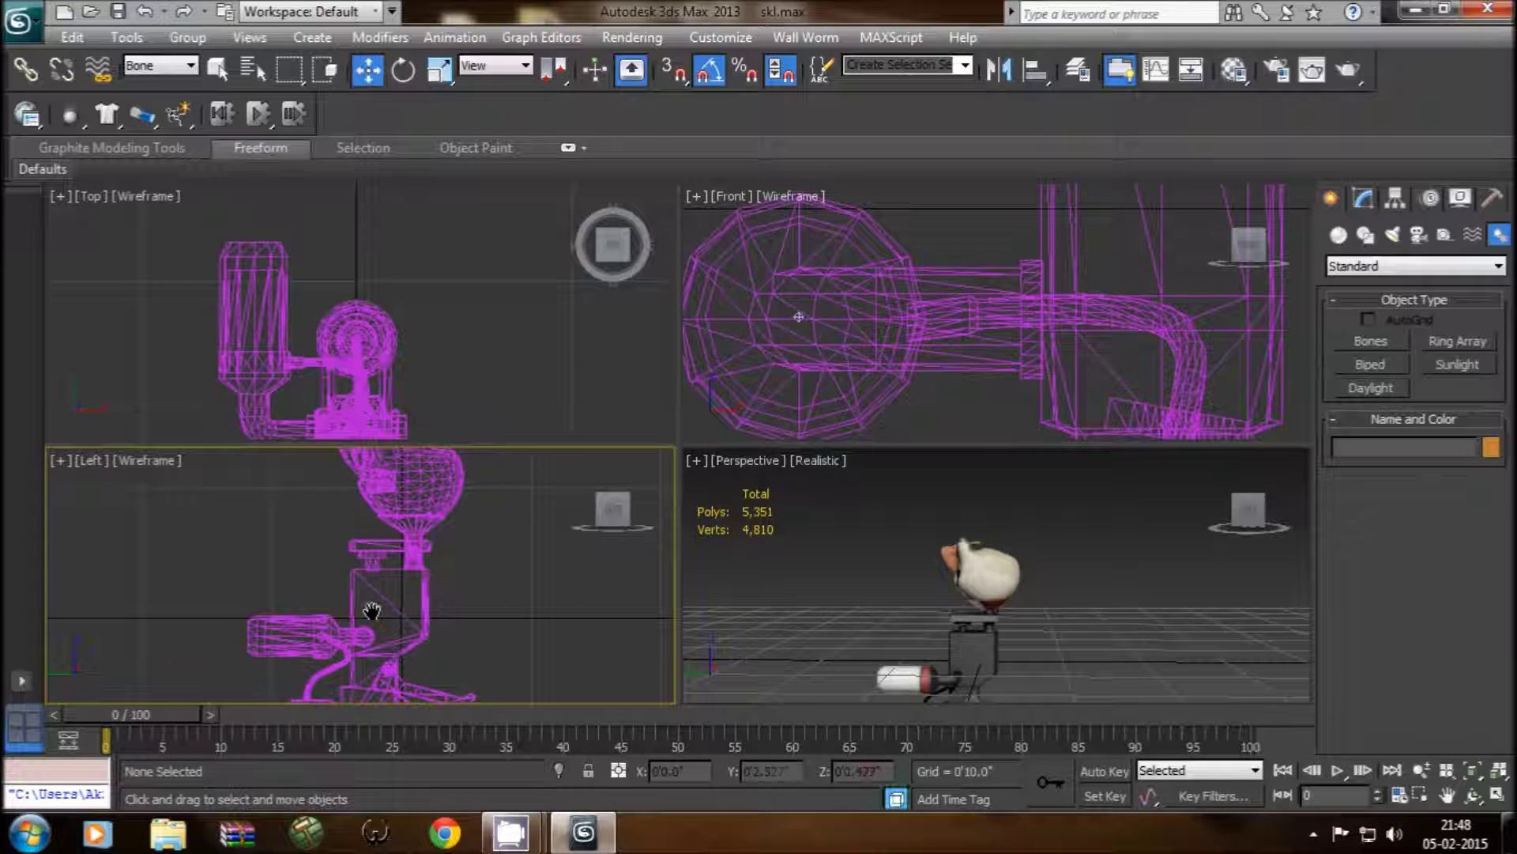
{"action": "left_click", "coordinate": [313, 637]}
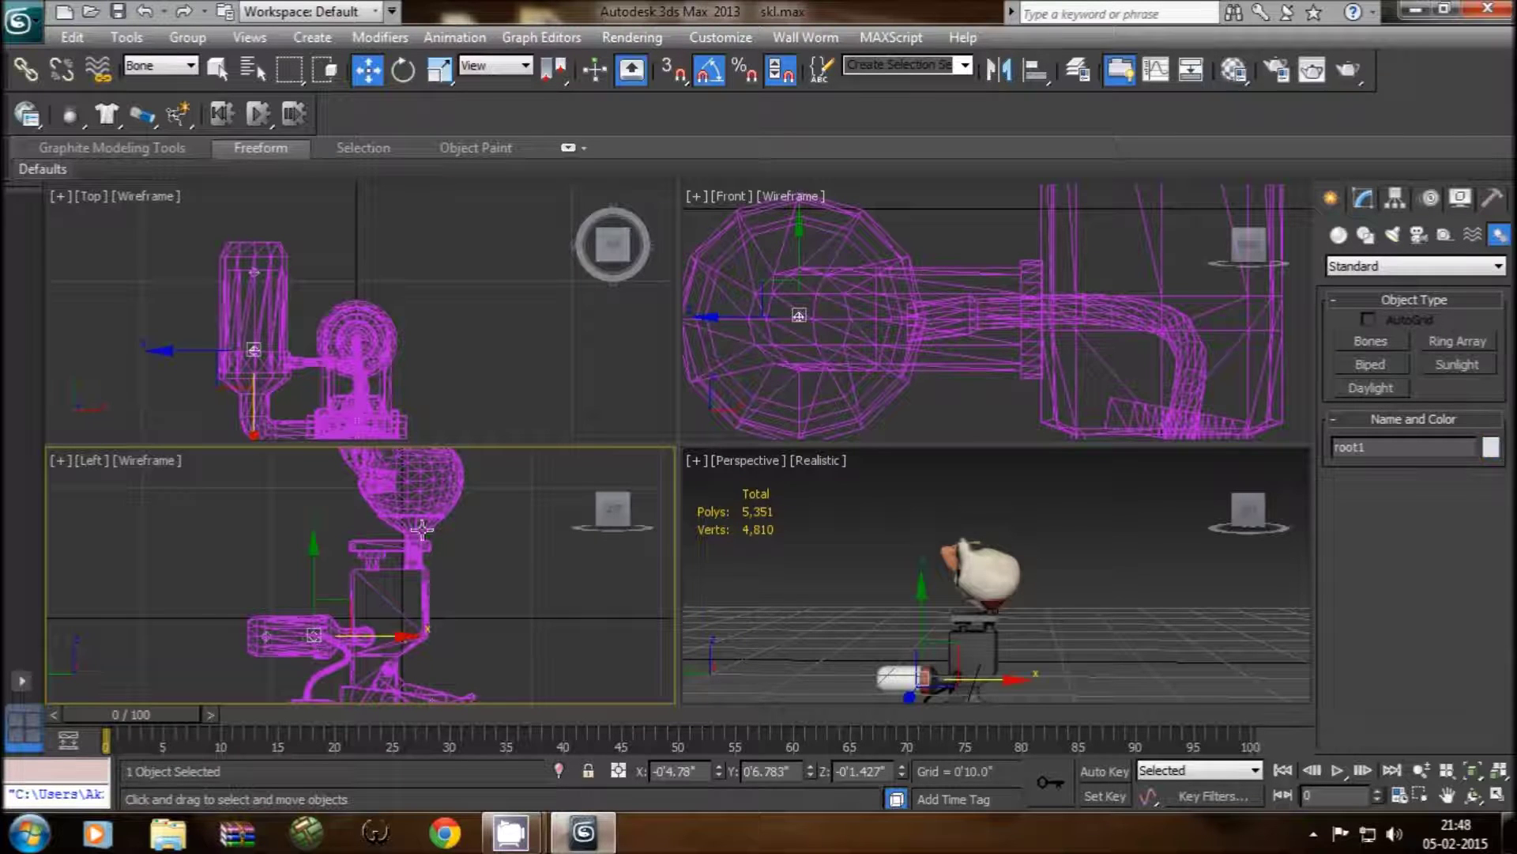
{"action": "middle_click_drag", "start_coordinate": [421, 529], "coordinate": [310, 596]}
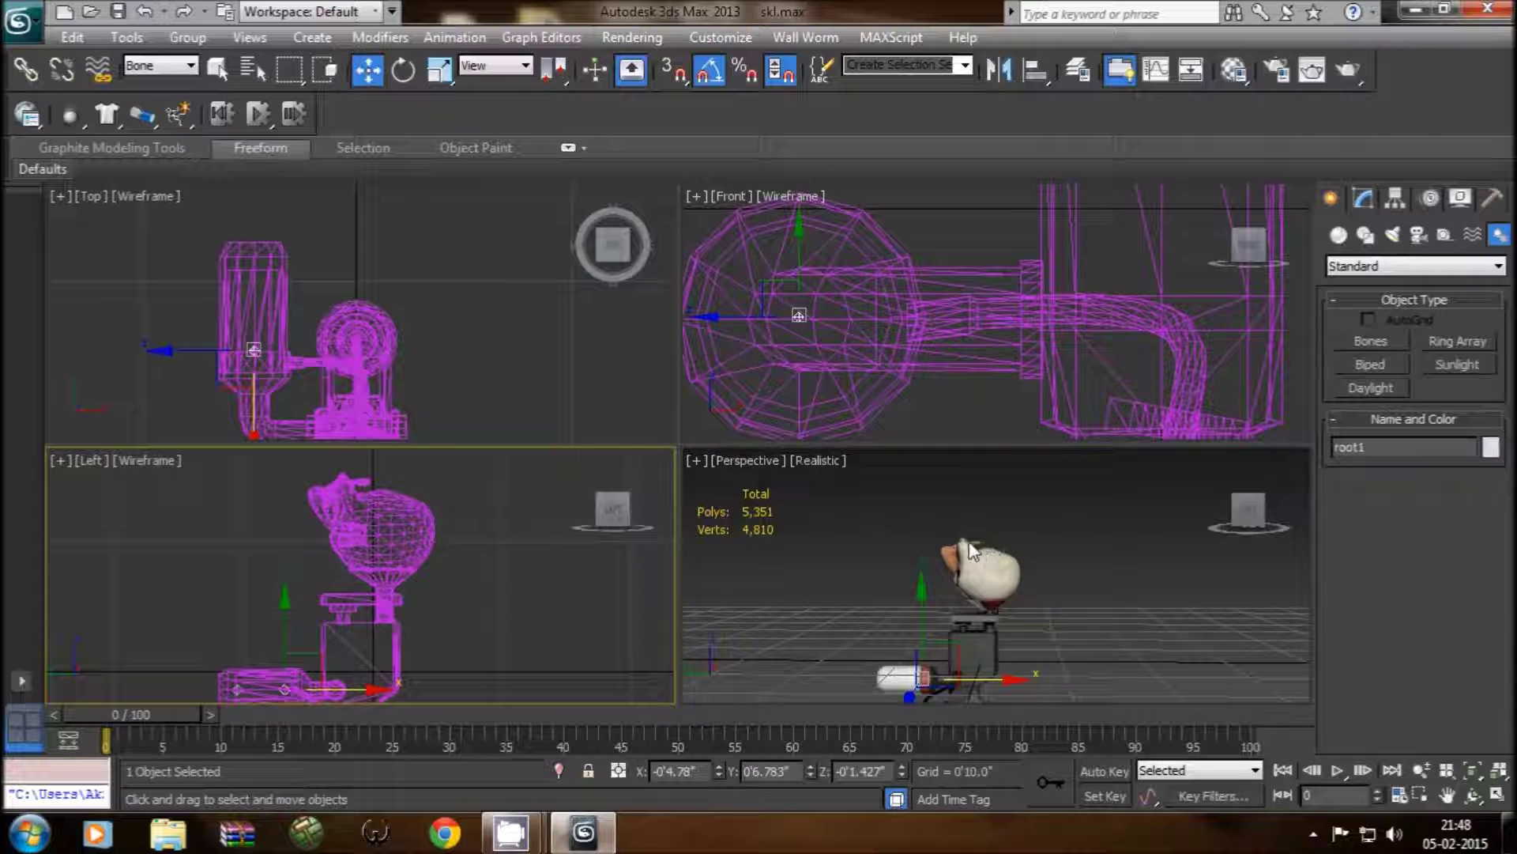
{"action": "left_click", "coordinate": [285, 580]}
{"action": "left_click_drag", "start_coordinate": [339, 554], "coordinate": [339, 528], "text": "shift"}
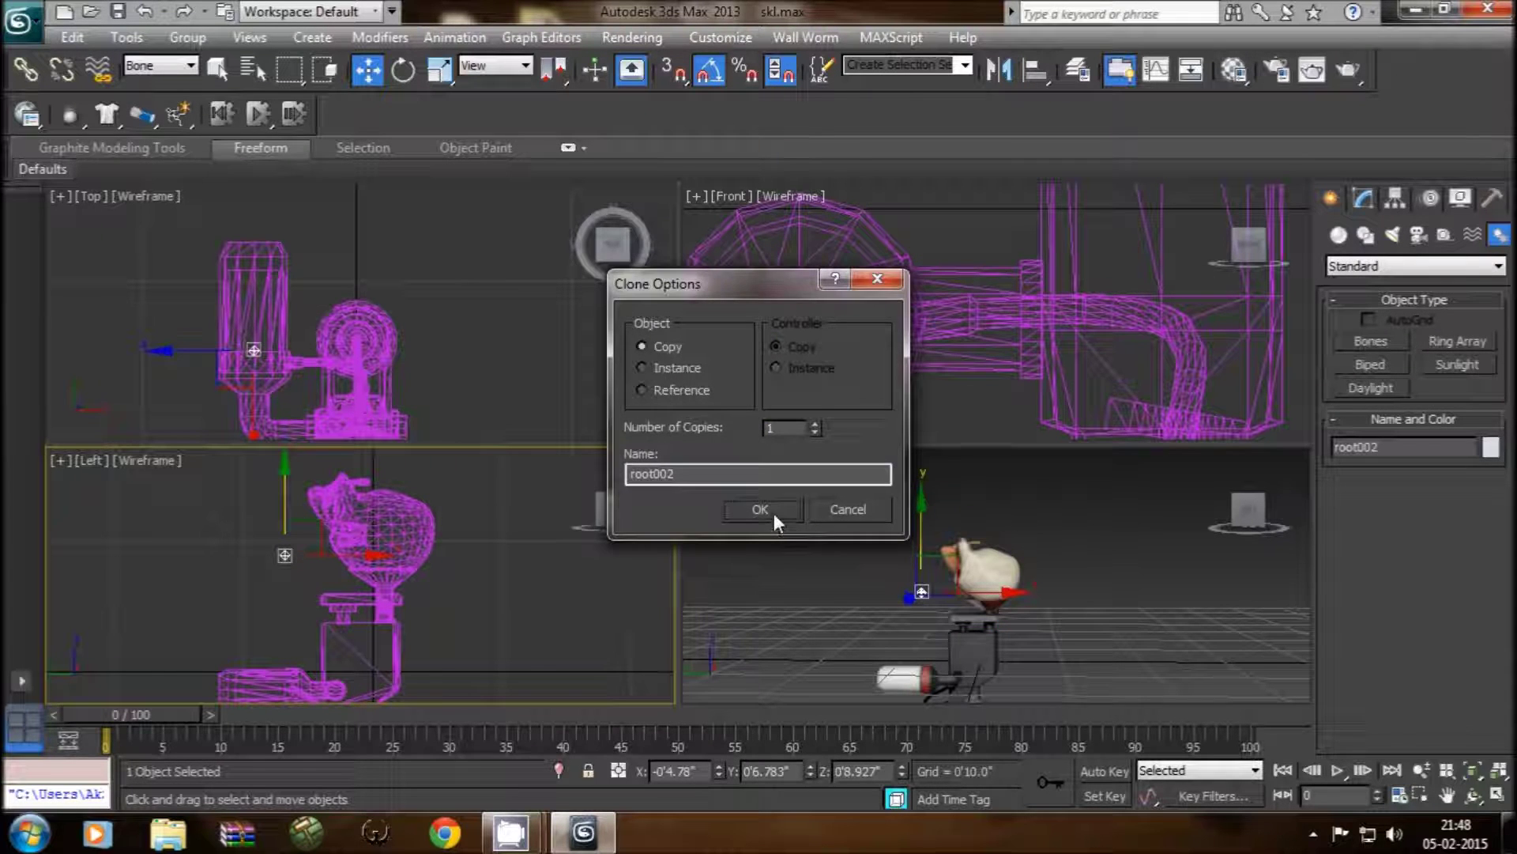
{"action": "left_click", "coordinate": [774, 513]}
{"action": "left_click_drag", "start_coordinate": [315, 527], "coordinate": [378, 456]}
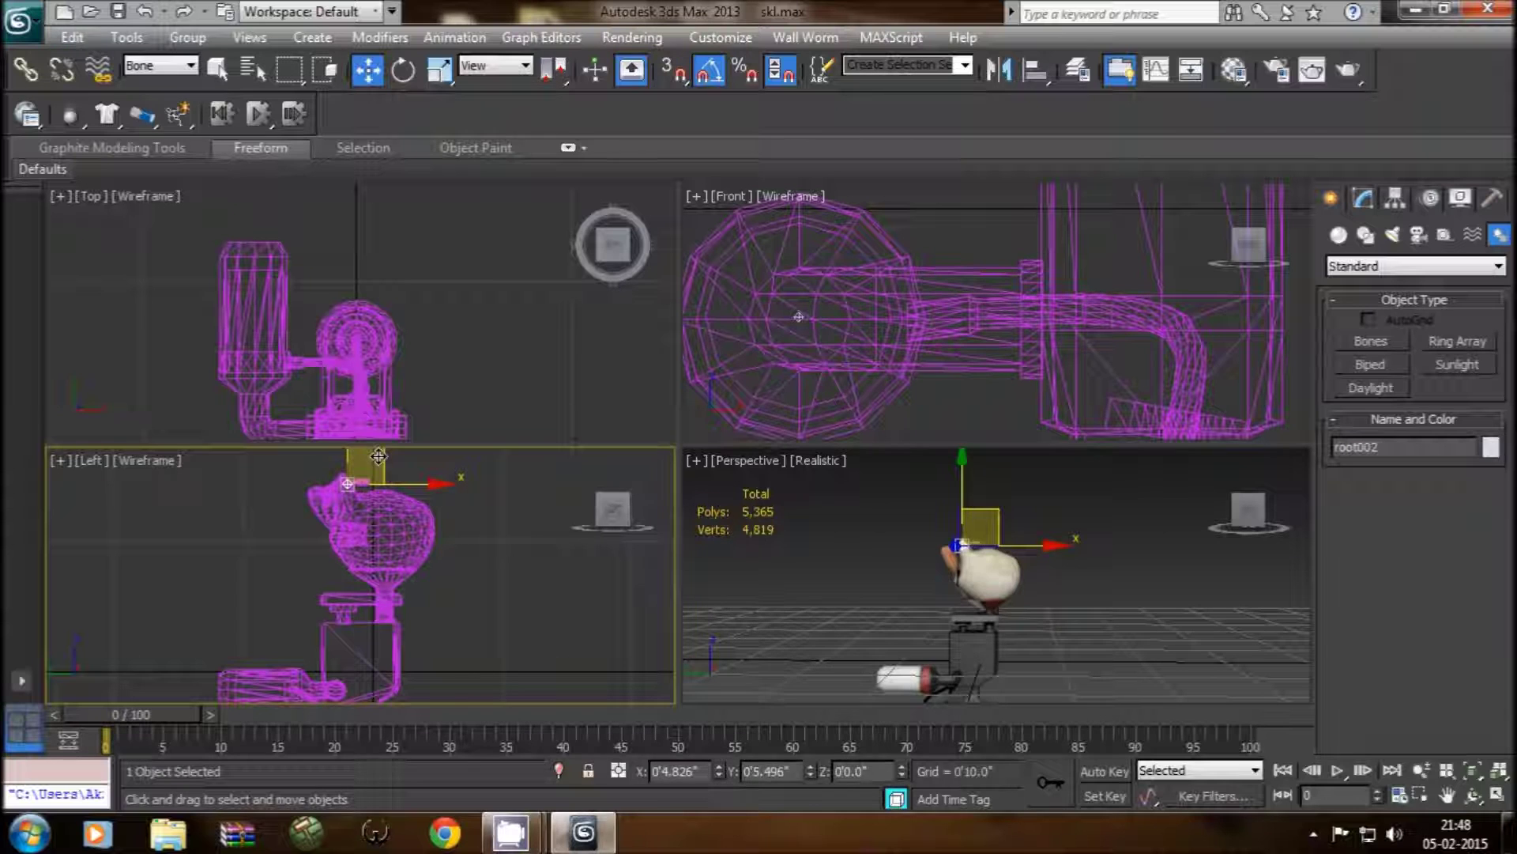
Step: Position root002 on the head joint from the front view
{"action": "middle_click_drag", "start_coordinate": [1101, 331], "coordinate": [962, 417]}
{"action": "scroll", "coordinate": [961, 417], "scroll_direction": "down", "scroll_amount": 5}
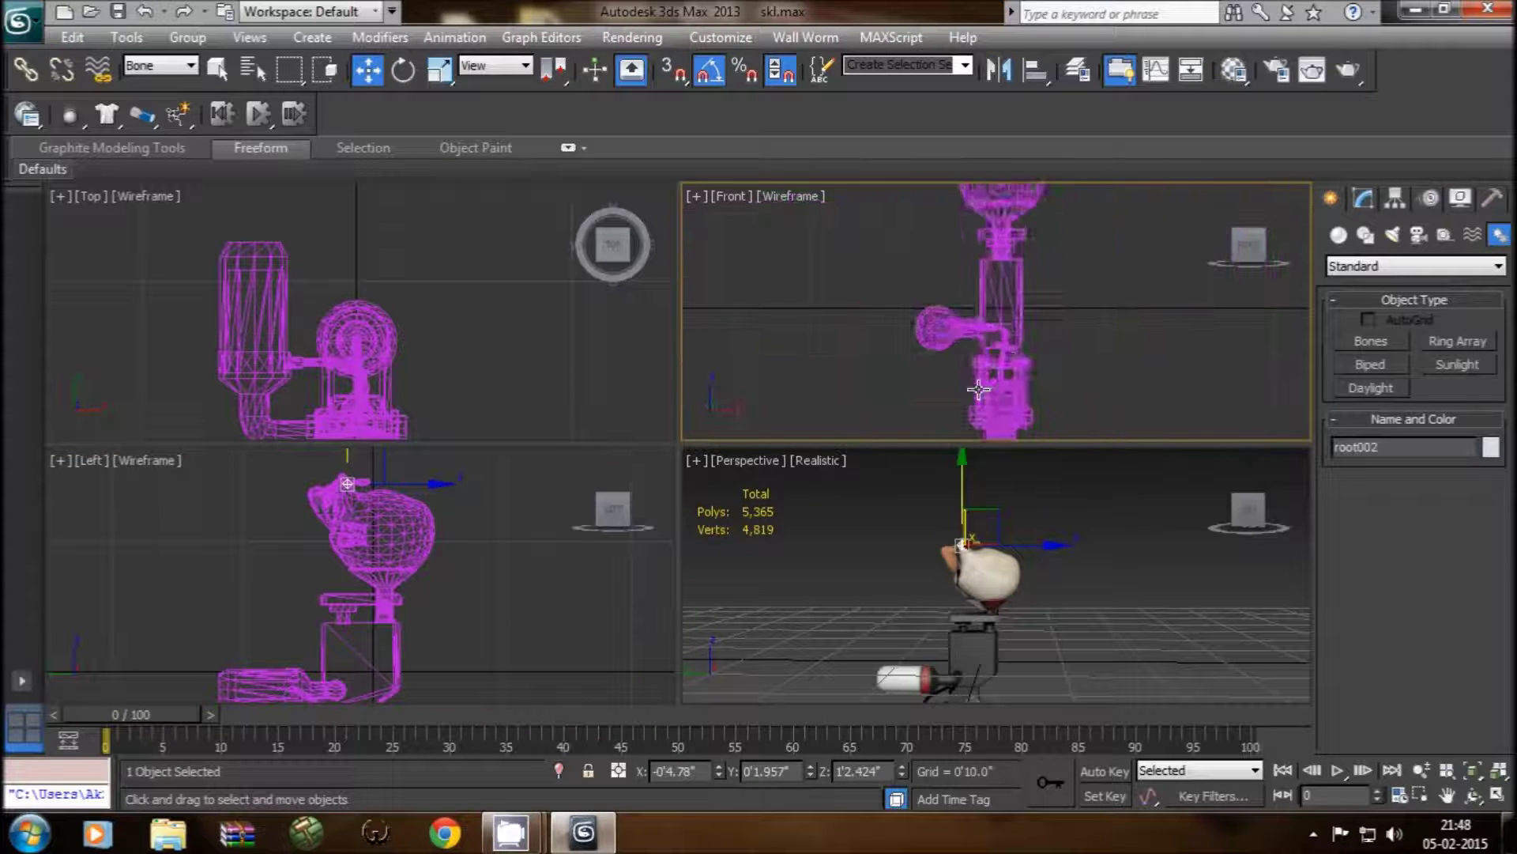
{"action": "scroll", "coordinate": [996, 322], "scroll_direction": "up", "scroll_amount": 5}
{"action": "scroll", "coordinate": [997, 322], "scroll_direction": "up", "scroll_amount": 3}
{"action": "middle_click_drag", "start_coordinate": [993, 322], "coordinate": [959, 372]}
{"action": "left_click_drag", "start_coordinate": [910, 312], "coordinate": [1018, 312]}
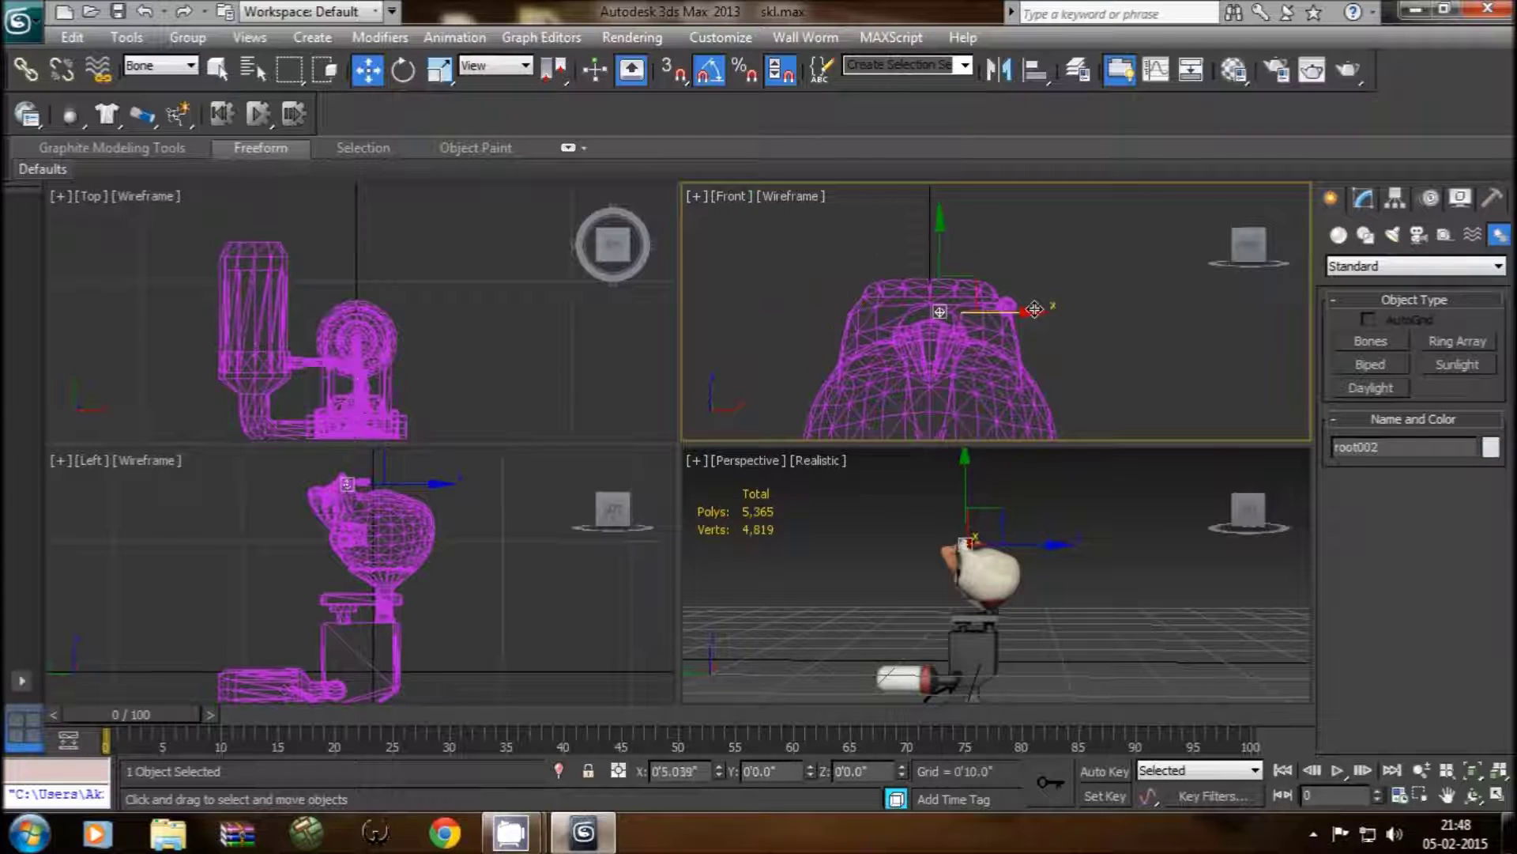
{"action": "scroll", "coordinate": [1018, 312], "scroll_direction": "up", "scroll_amount": 5}
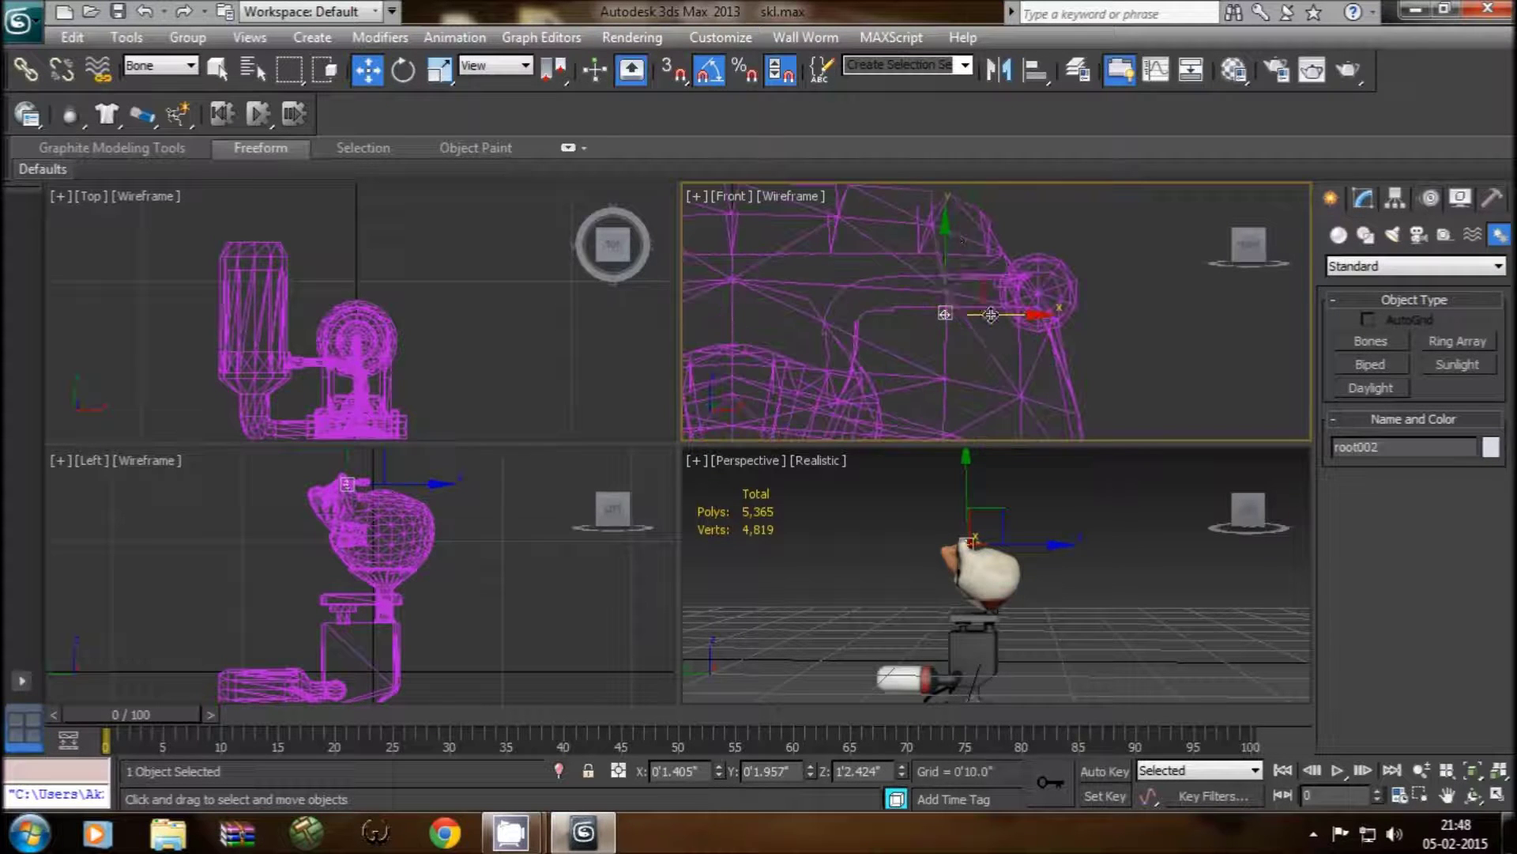
{"action": "left_click_drag", "start_coordinate": [946, 225], "coordinate": [945, 196]}
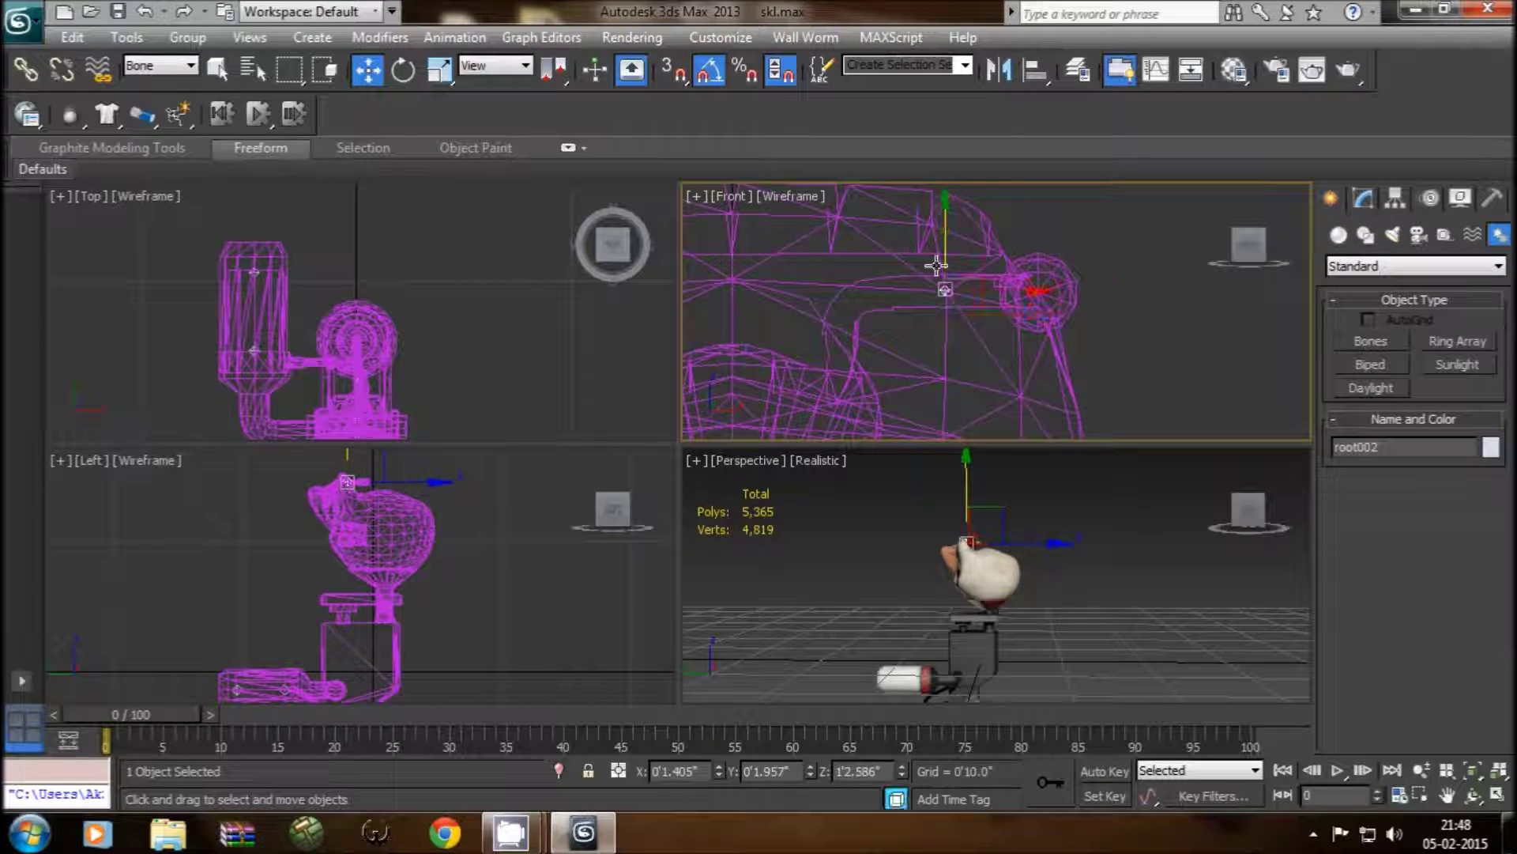
{"action": "scroll", "coordinate": [941, 293], "scroll_direction": "up", "scroll_amount": 2}
{"action": "scroll", "coordinate": [948, 329], "scroll_direction": "up", "scroll_amount": 2}
{"action": "scroll", "coordinate": [934, 324], "scroll_direction": "up", "scroll_amount": 2}
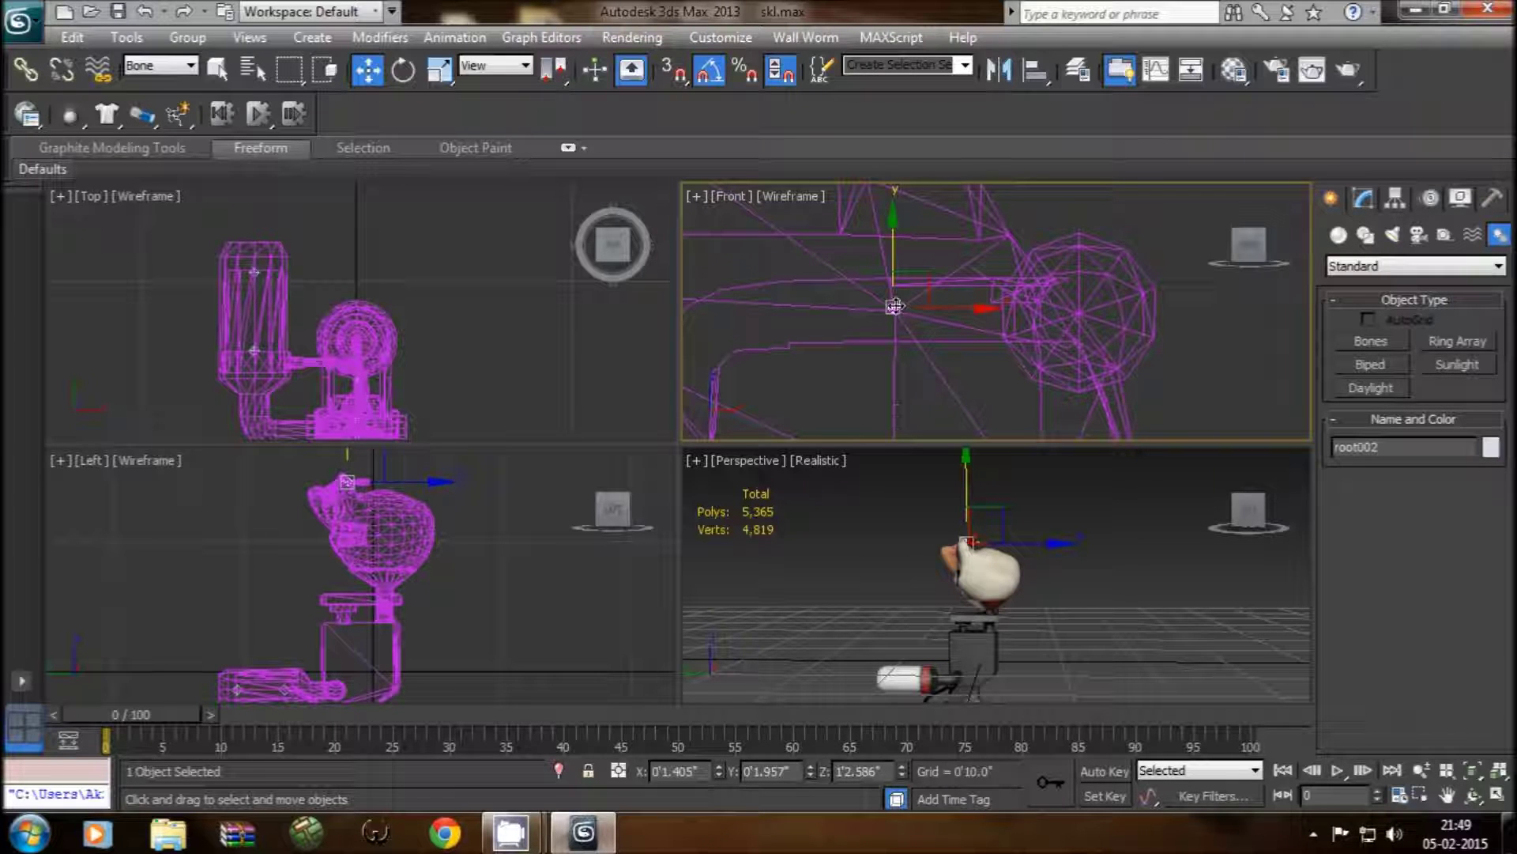
Step: Rename root002 to root2 and slide it along its X axis
{"action": "left_click_drag", "start_coordinate": [1380, 440], "coordinate": [1369, 447]}
{"action": "type", "text": "2"}
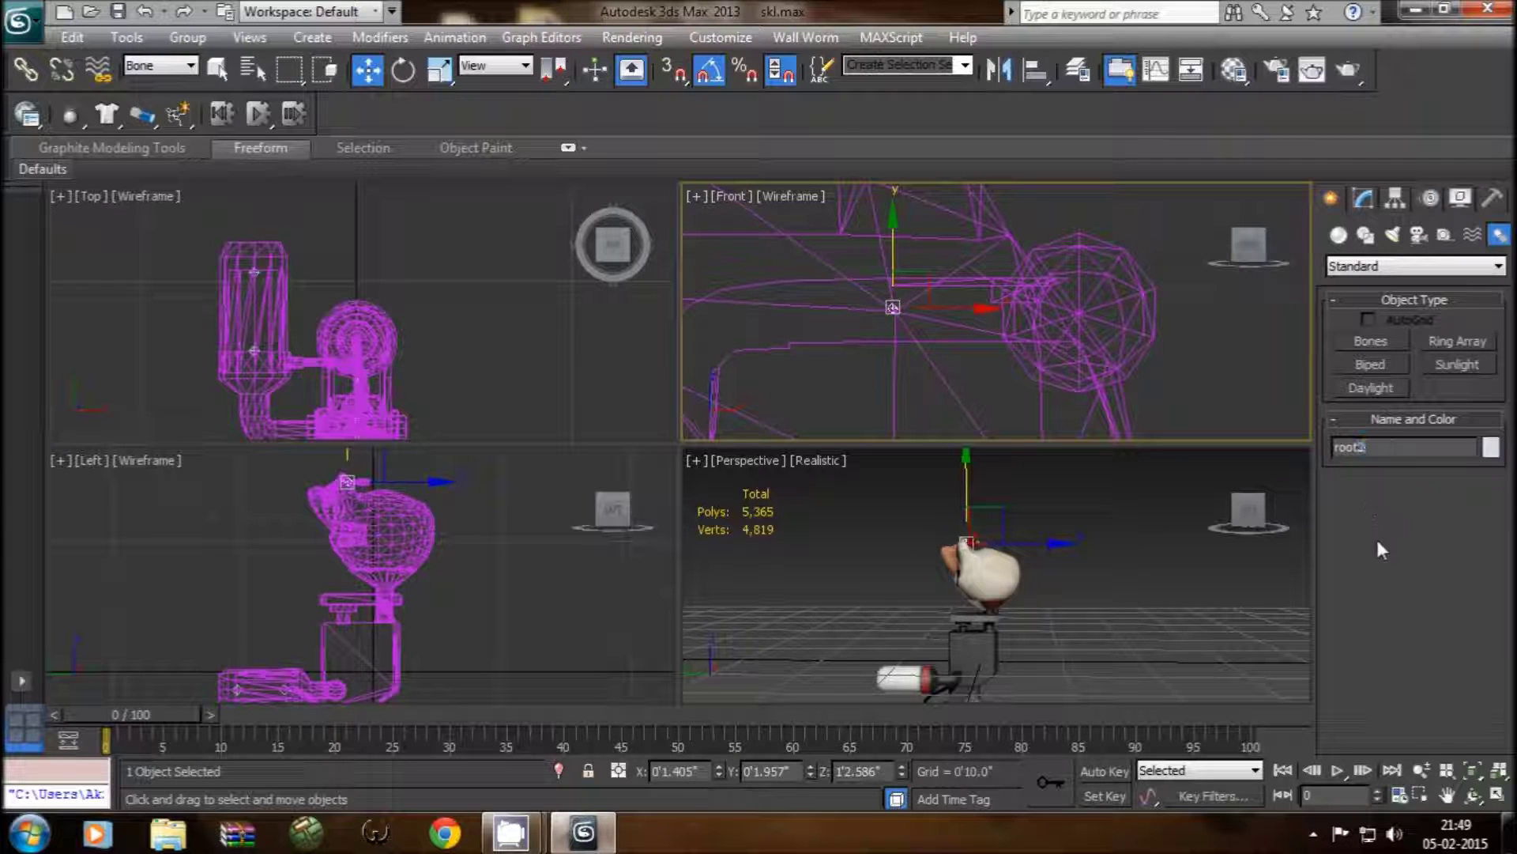
{"action": "mouse_move", "coordinate": [977, 310]}
{"action": "left_mouse_down"}
{"action": "mouse_move", "coordinate": [1219, 329]}
{"action": "mouse_move", "coordinate": [933, 313]}
{"action": "left_mouse_up"}
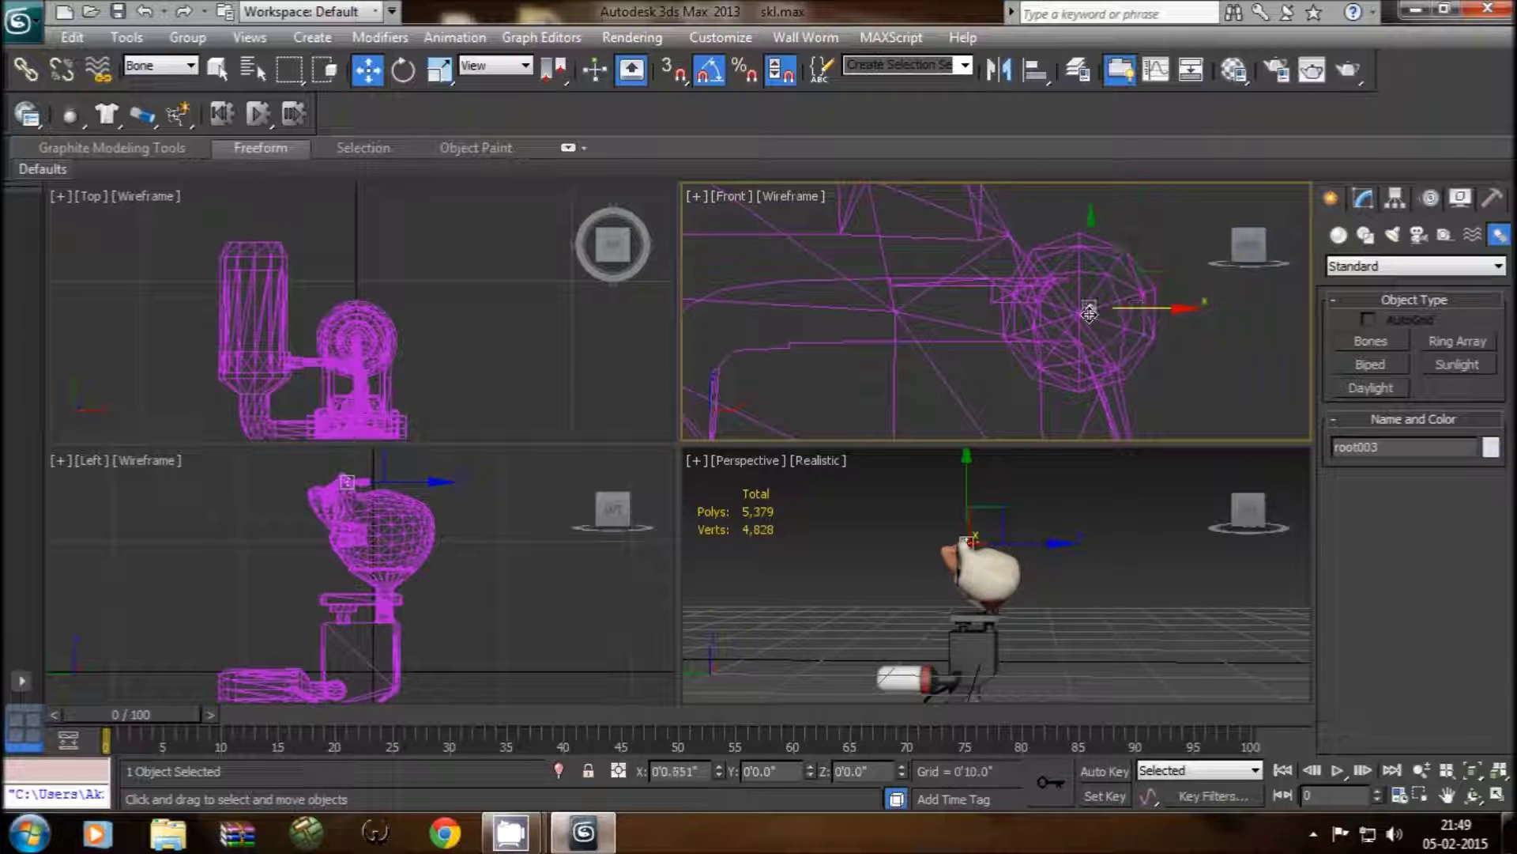
Step: Clone root2 as root003 further right along the part
{"action": "left_click_drag", "start_coordinate": [1089, 314], "coordinate": [1155, 309], "text": "shift"}
{"action": "left_click", "coordinate": [770, 507]}
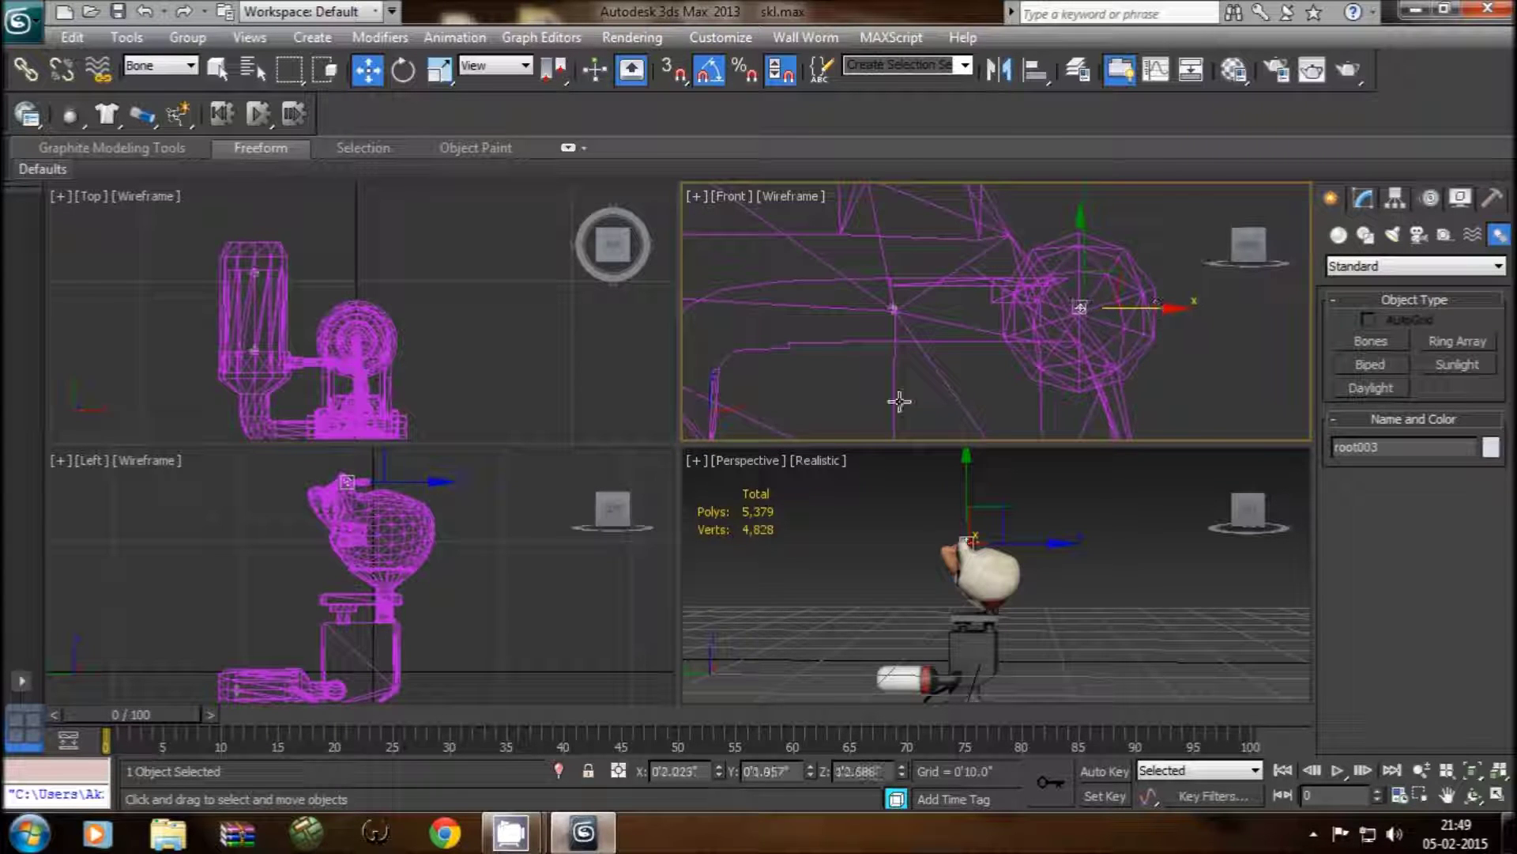
{"action": "middle_click_drag", "start_coordinate": [354, 552], "coordinate": [370, 580]}
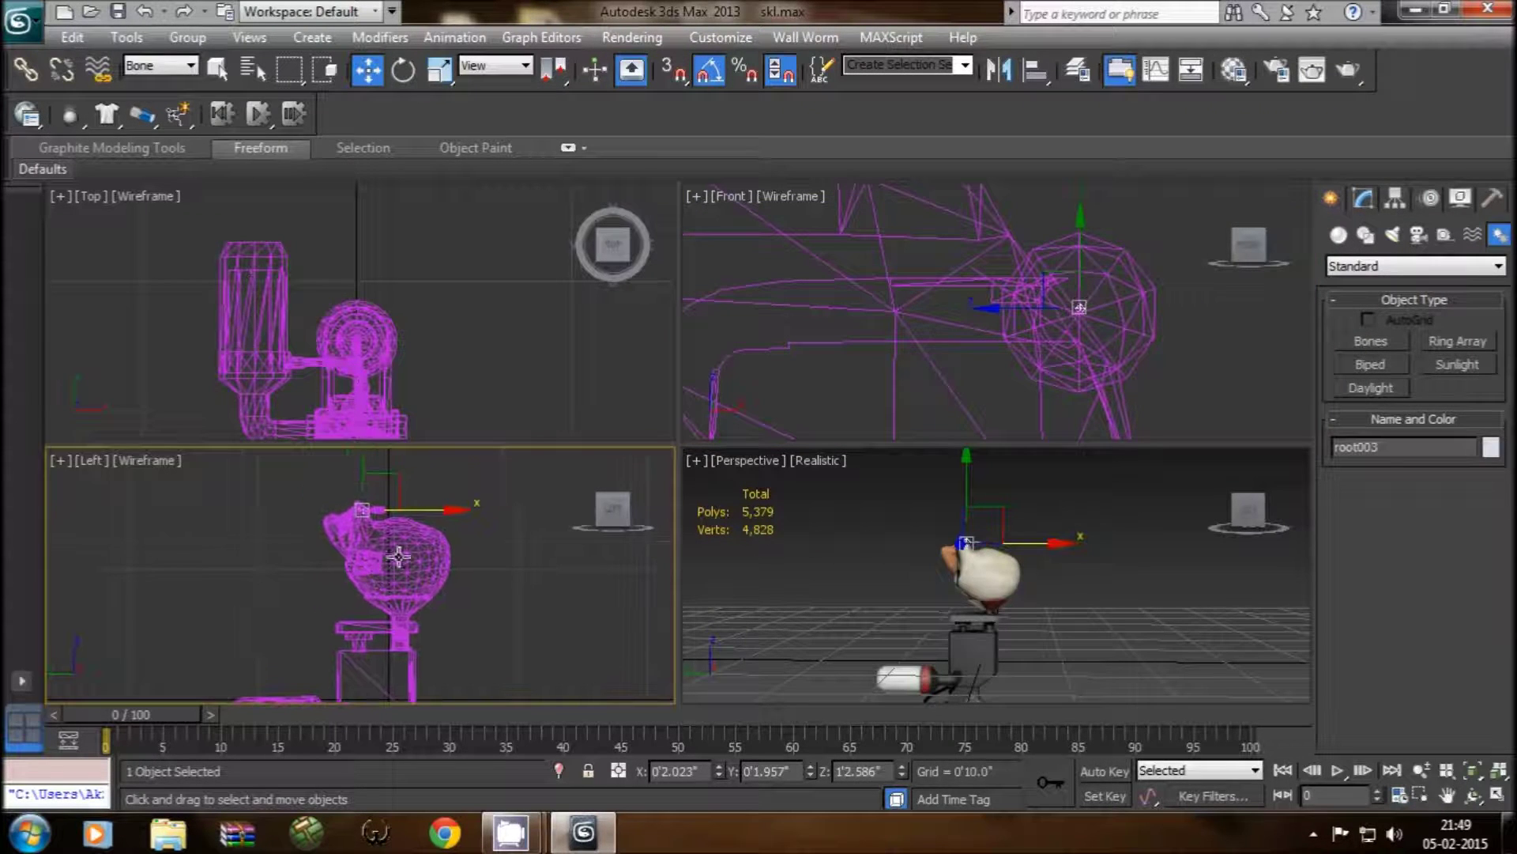
{"action": "left_click", "coordinate": [1080, 214]}
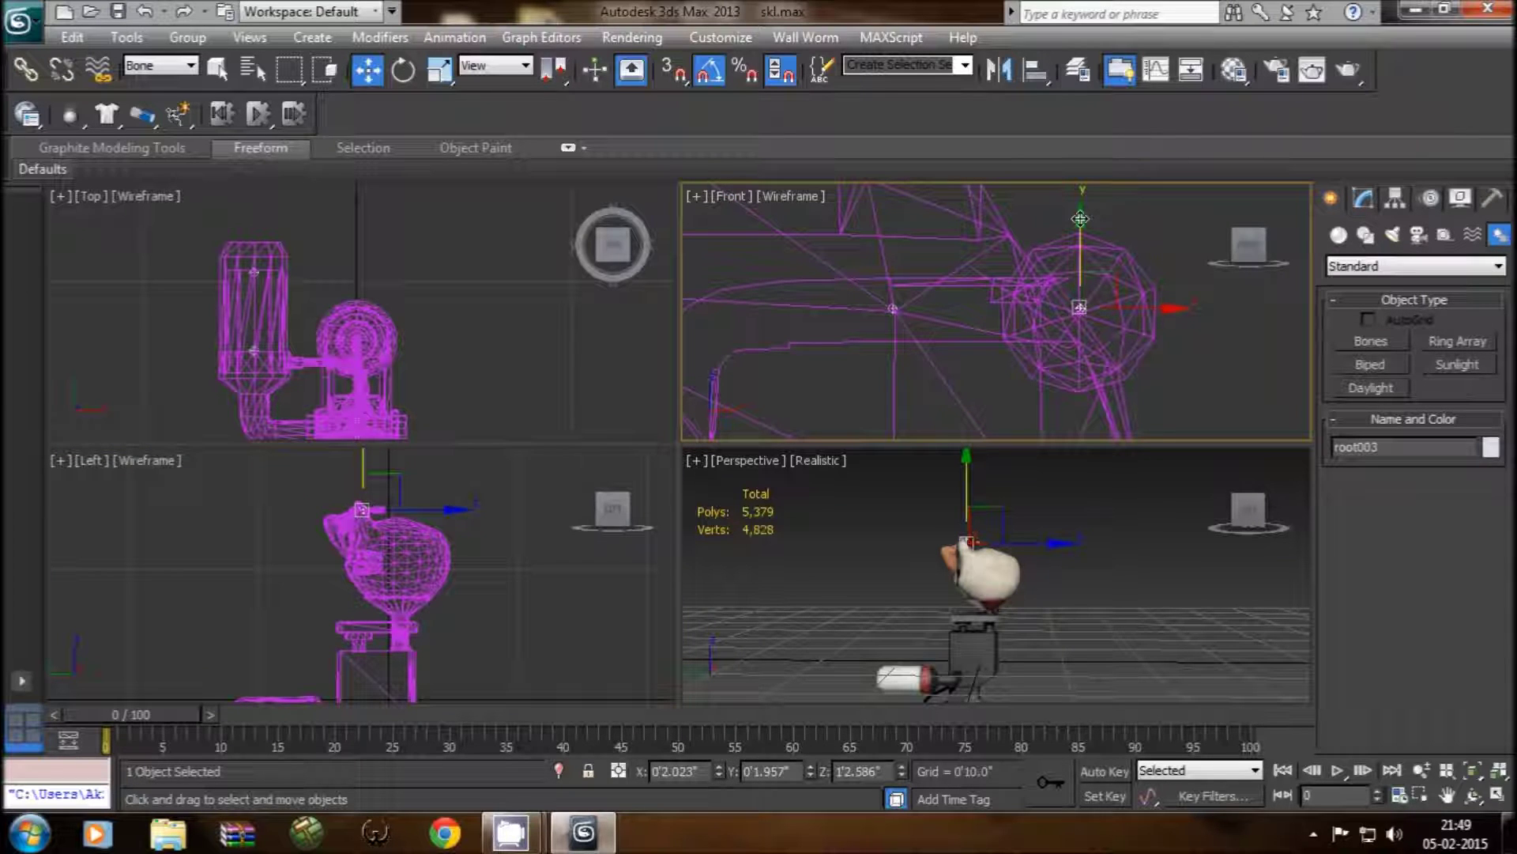
{"action": "left_click_drag", "start_coordinate": [1080, 219], "coordinate": [1080, 224]}
{"action": "right_click", "coordinate": [480, 577]}
Step: Move root003 right toward the arm's tip and drag out another copy for root004
{"action": "scroll", "coordinate": [443, 553], "scroll_direction": "up", "scroll_amount": 3}
{"action": "scroll", "coordinate": [411, 609], "scroll_direction": "up", "scroll_amount": 2}
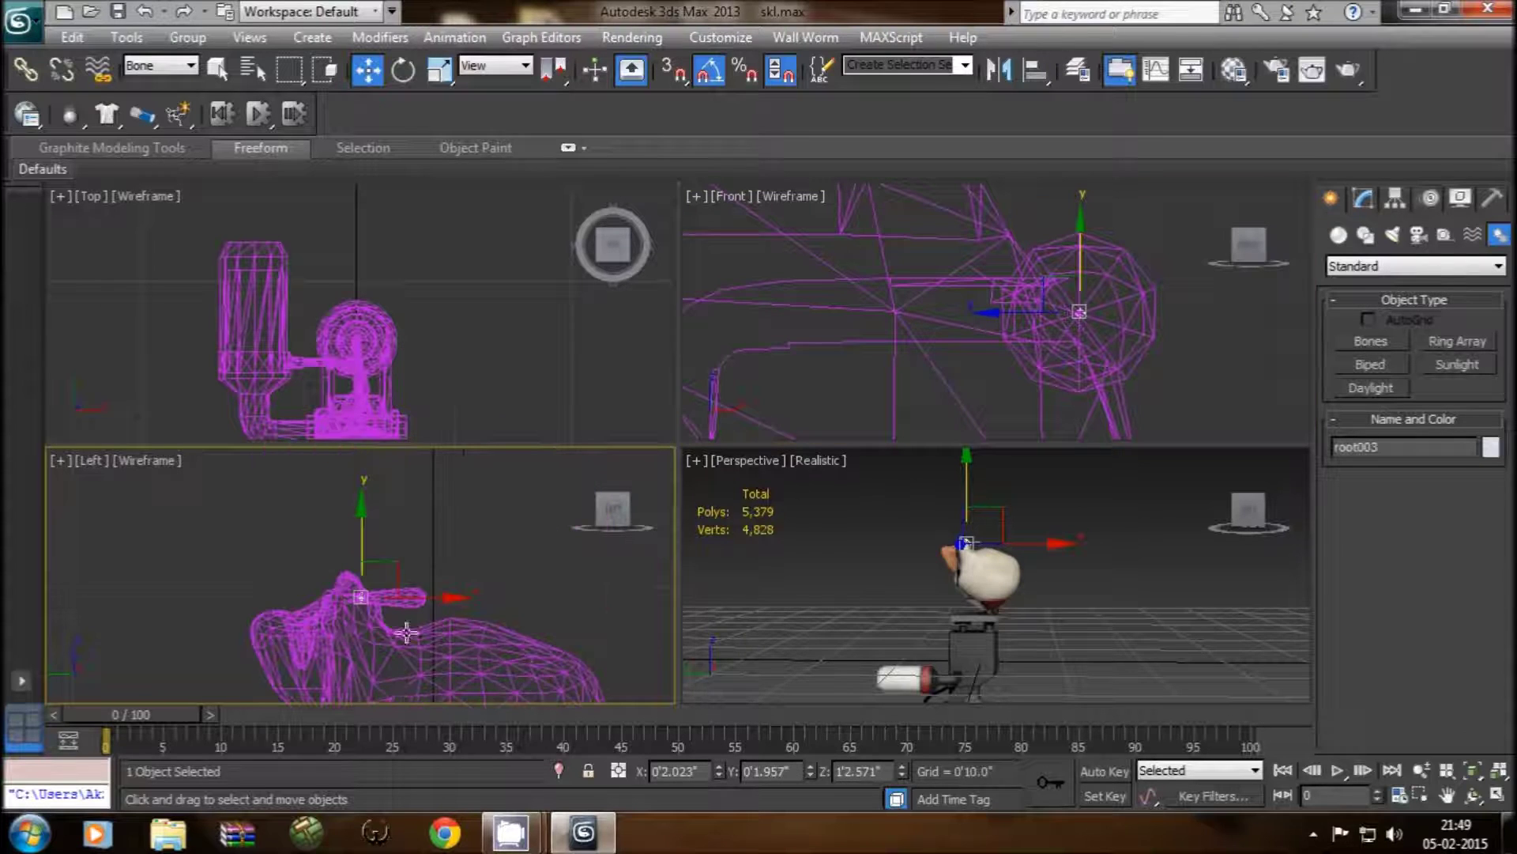
{"action": "scroll", "coordinate": [407, 628], "scroll_direction": "up", "scroll_amount": 1}
{"action": "scroll", "coordinate": [366, 644], "scroll_direction": "up", "scroll_amount": 1}
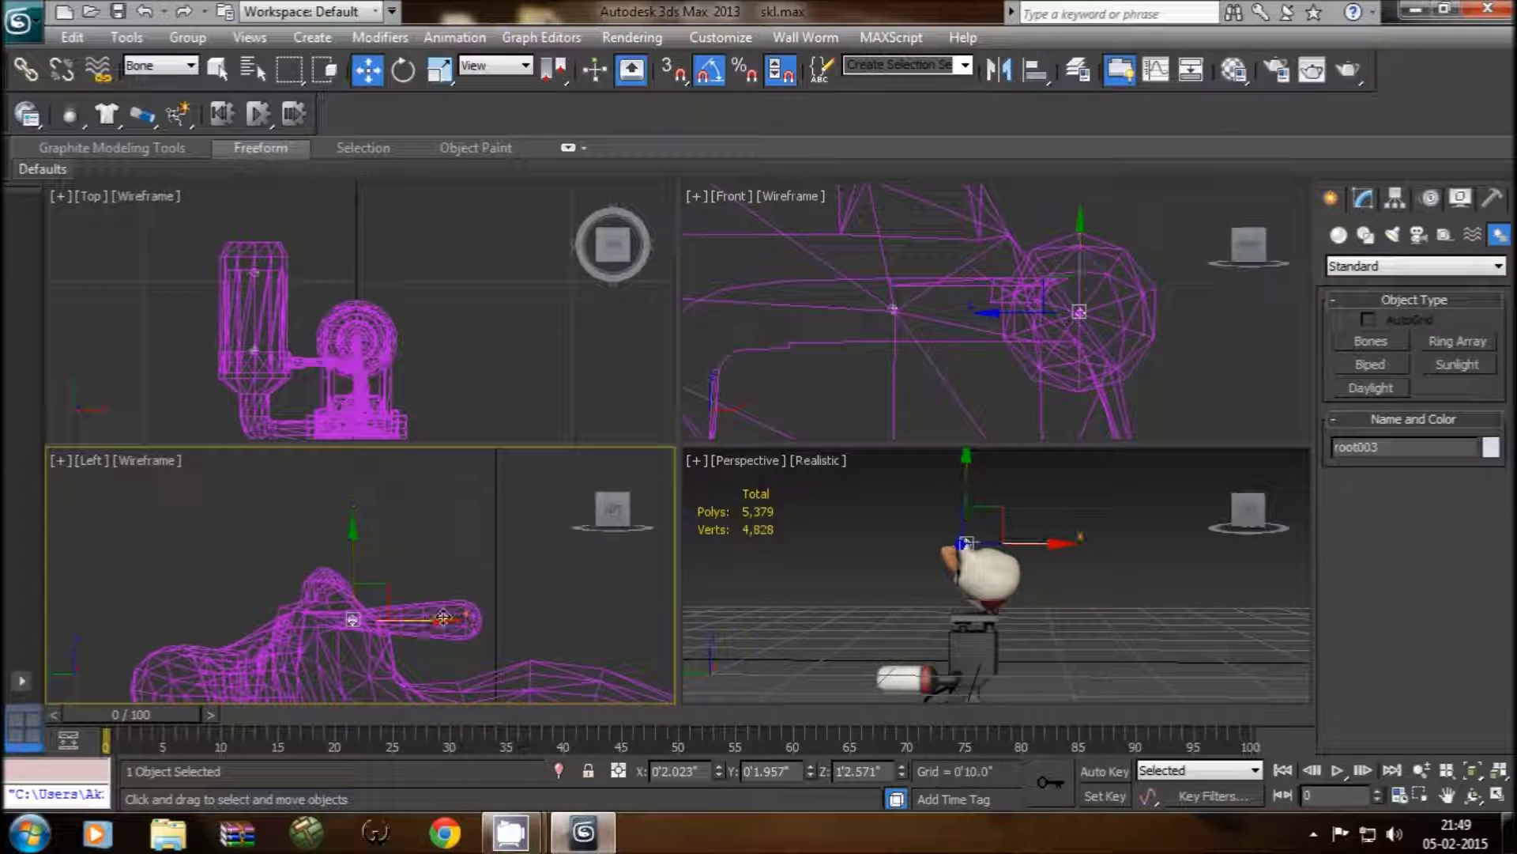
{"action": "left_click_drag", "start_coordinate": [441, 620], "coordinate": [501, 620]}
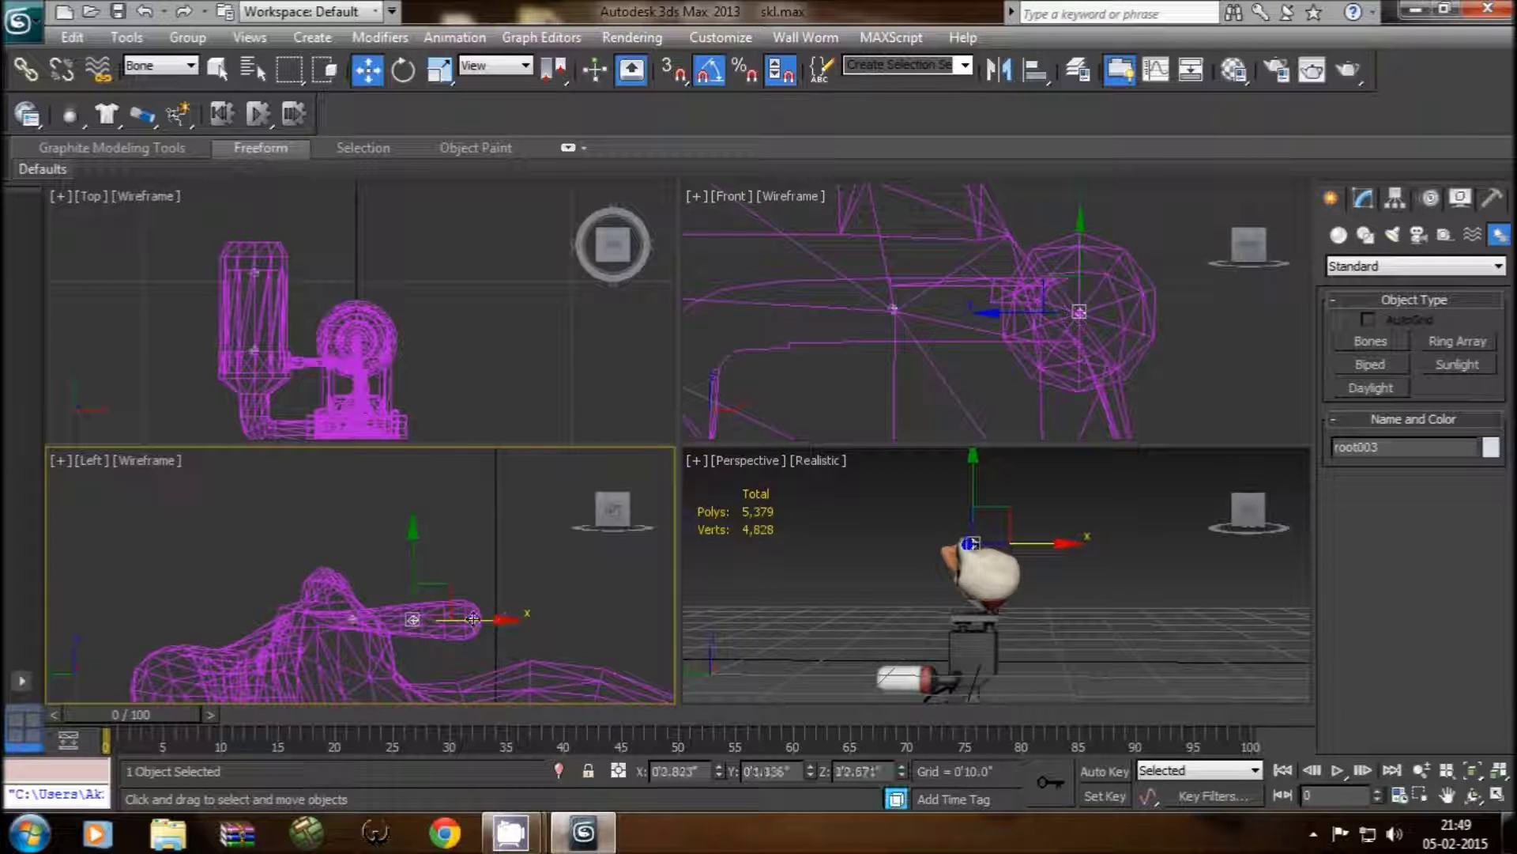
{"action": "key", "text": "ctrl+z"}
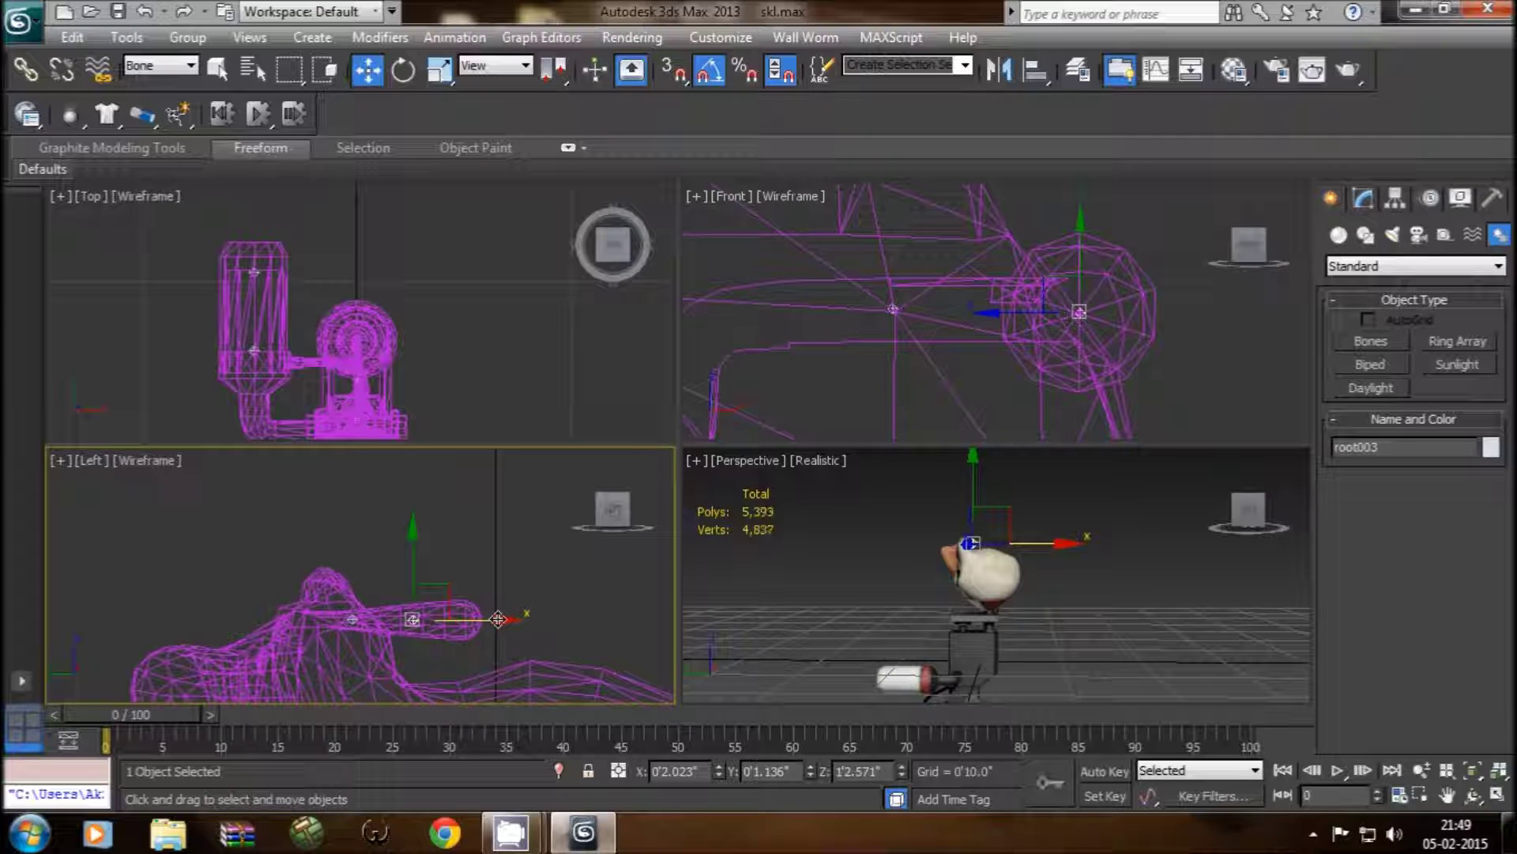
{"action": "left_click_drag", "start_coordinate": [531, 619], "coordinate": [549, 618]}
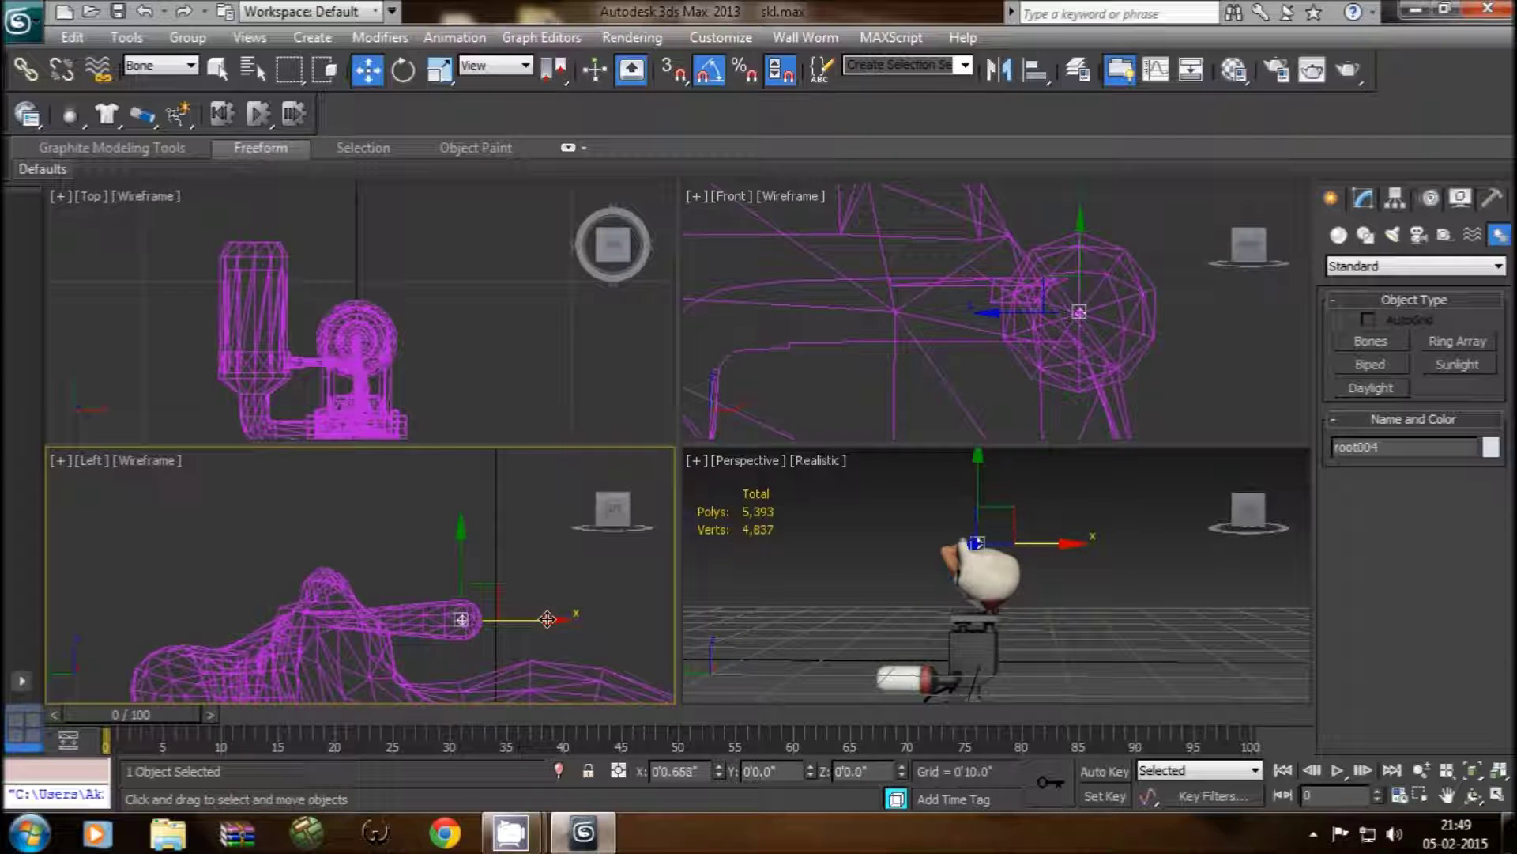
{"action": "left_click_drag", "start_coordinate": [549, 619], "coordinate": [513, 648], "text": "shift"}
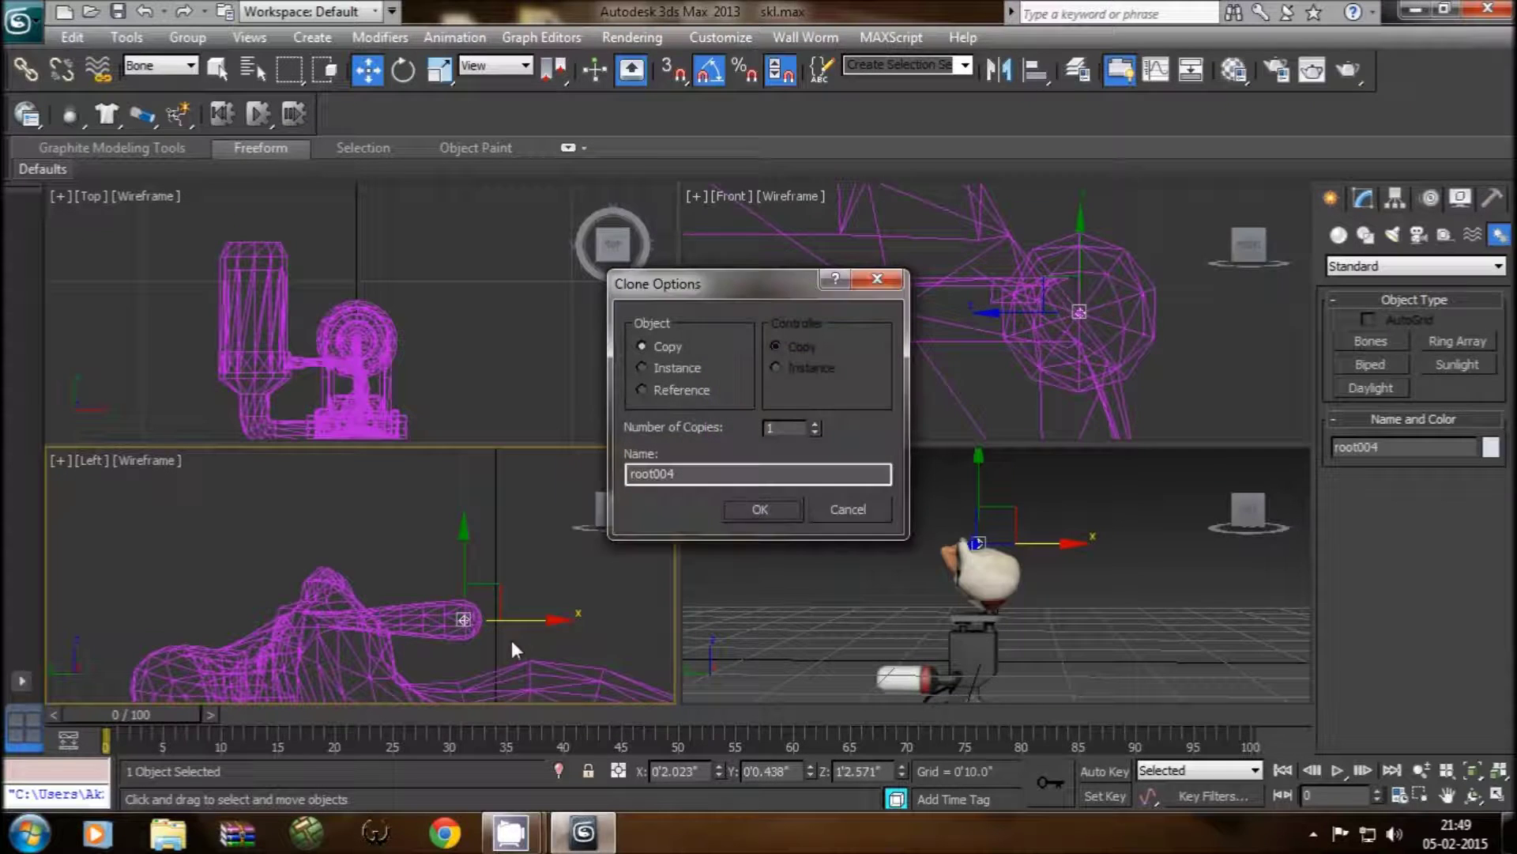
Step: Confirm the root004 copy and clear its old name
{"action": "left_click", "coordinate": [755, 510]}
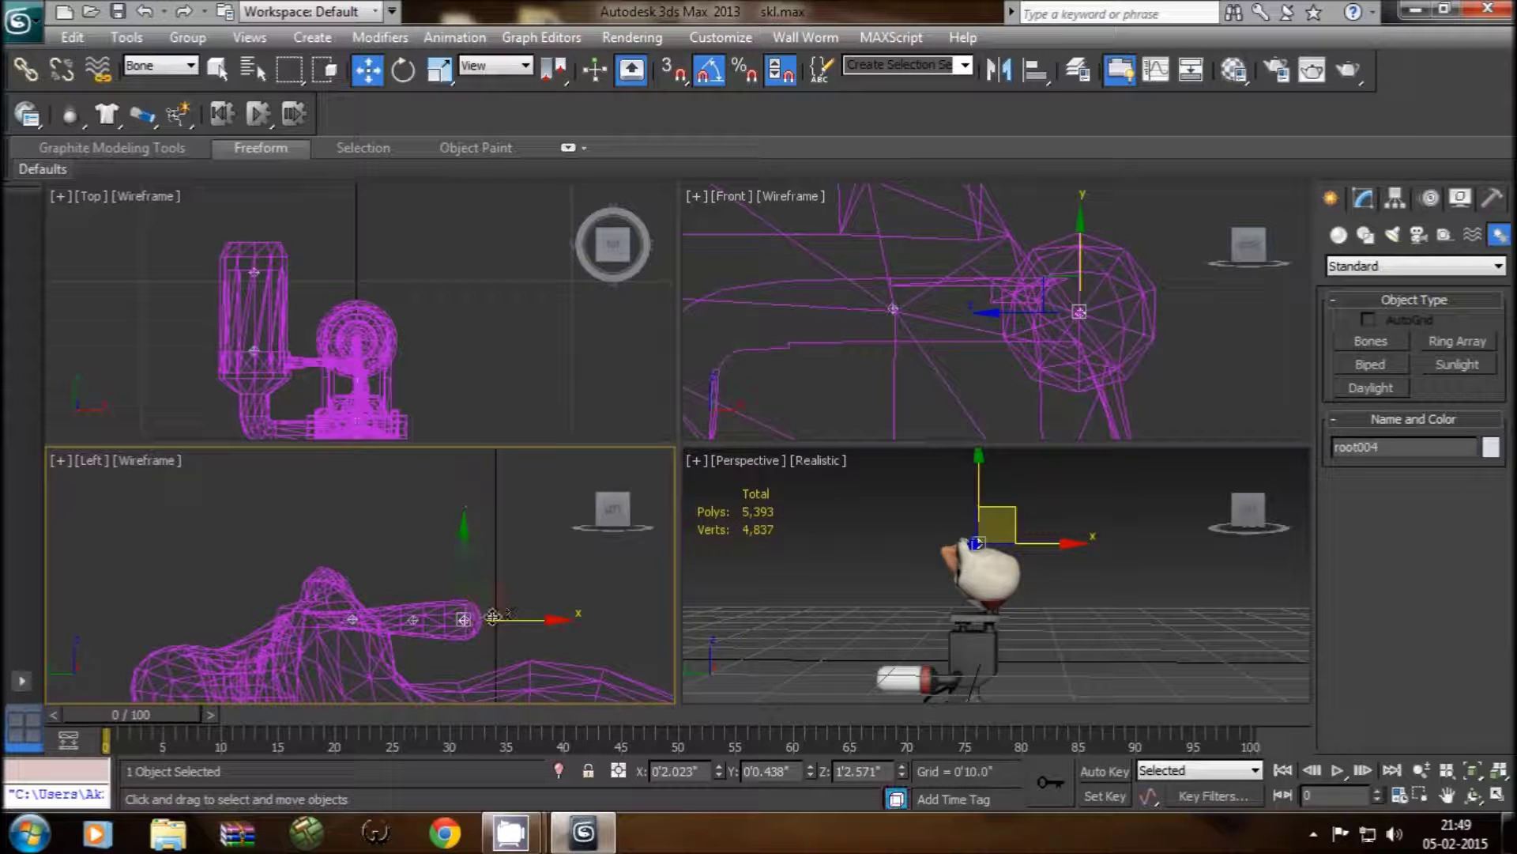
{"action": "left_click_drag", "start_coordinate": [1426, 447], "coordinate": [1272, 474]}
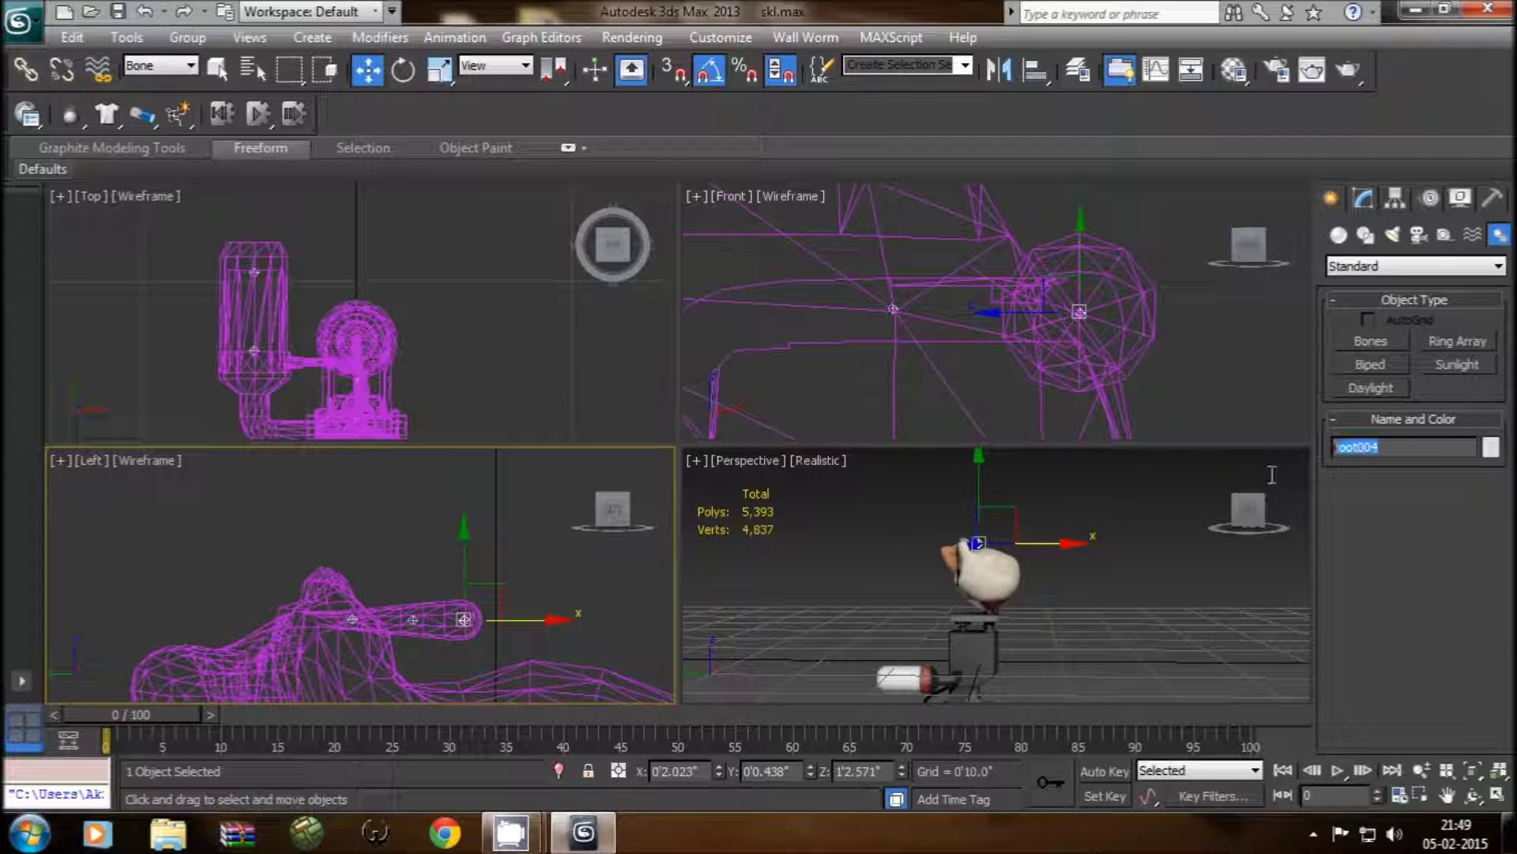
{"action": "key", "text": "BackSpace"}
Step: Rename the cloned bones to jiggle names, leaving jiggle3 at the arm's tip
{"action": "left_click", "coordinate": [550, 595]}
{"action": "left_click", "coordinate": [412, 620]}
{"action": "double_click", "coordinate": [1335, 455]}
{"action": "type", "text": "lgle2"}
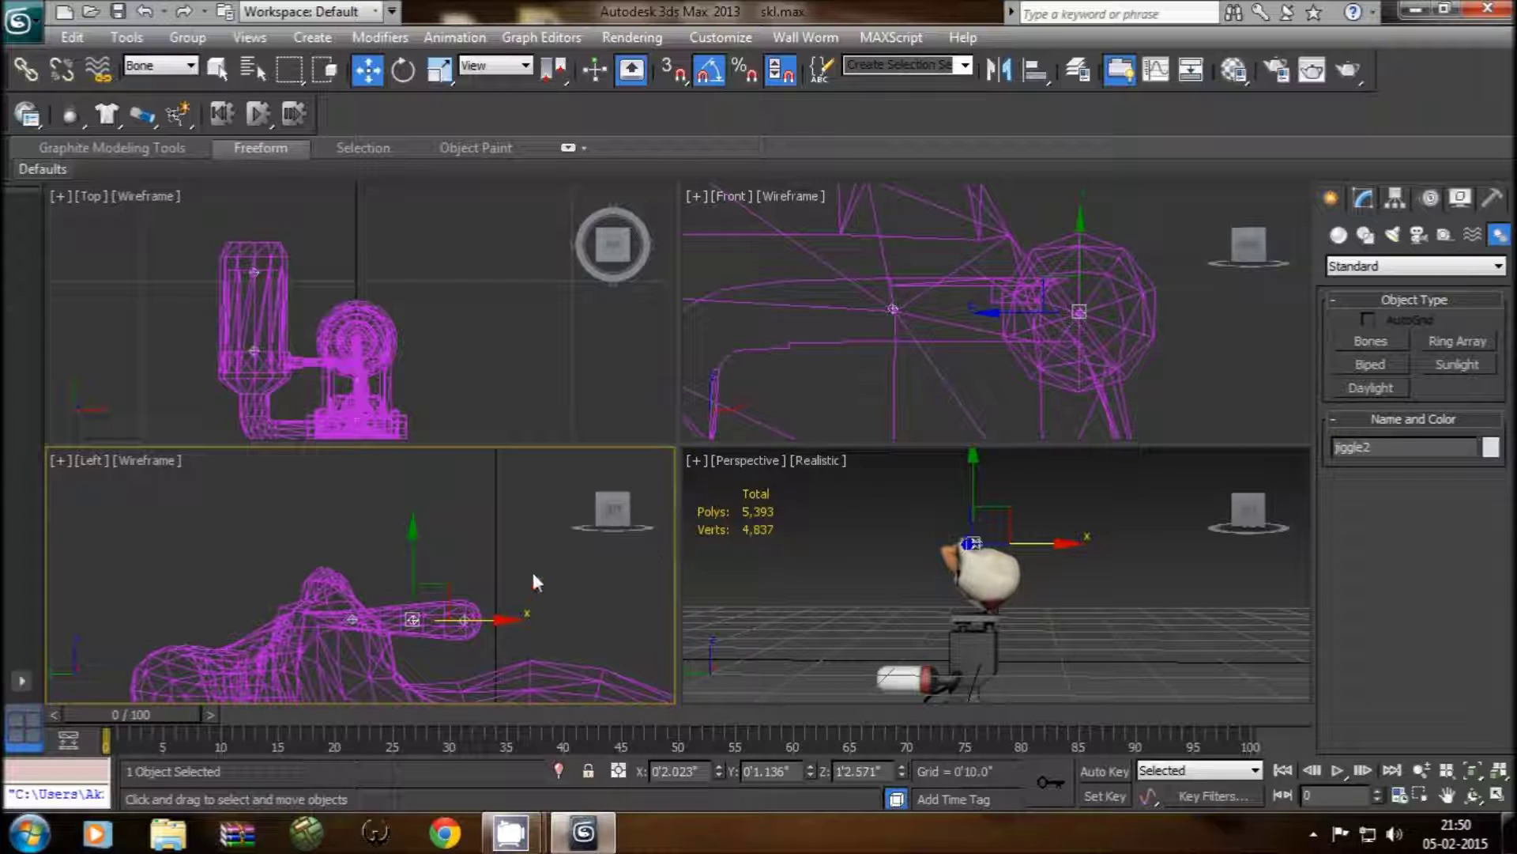
{"action": "left_click", "coordinate": [534, 582]}
{"action": "scroll", "coordinate": [505, 629], "scroll_direction": "up", "scroll_amount": 3}
{"action": "middle_click_drag", "start_coordinate": [506, 629], "coordinate": [455, 537]}
{"action": "left_click", "coordinate": [528, 594]}
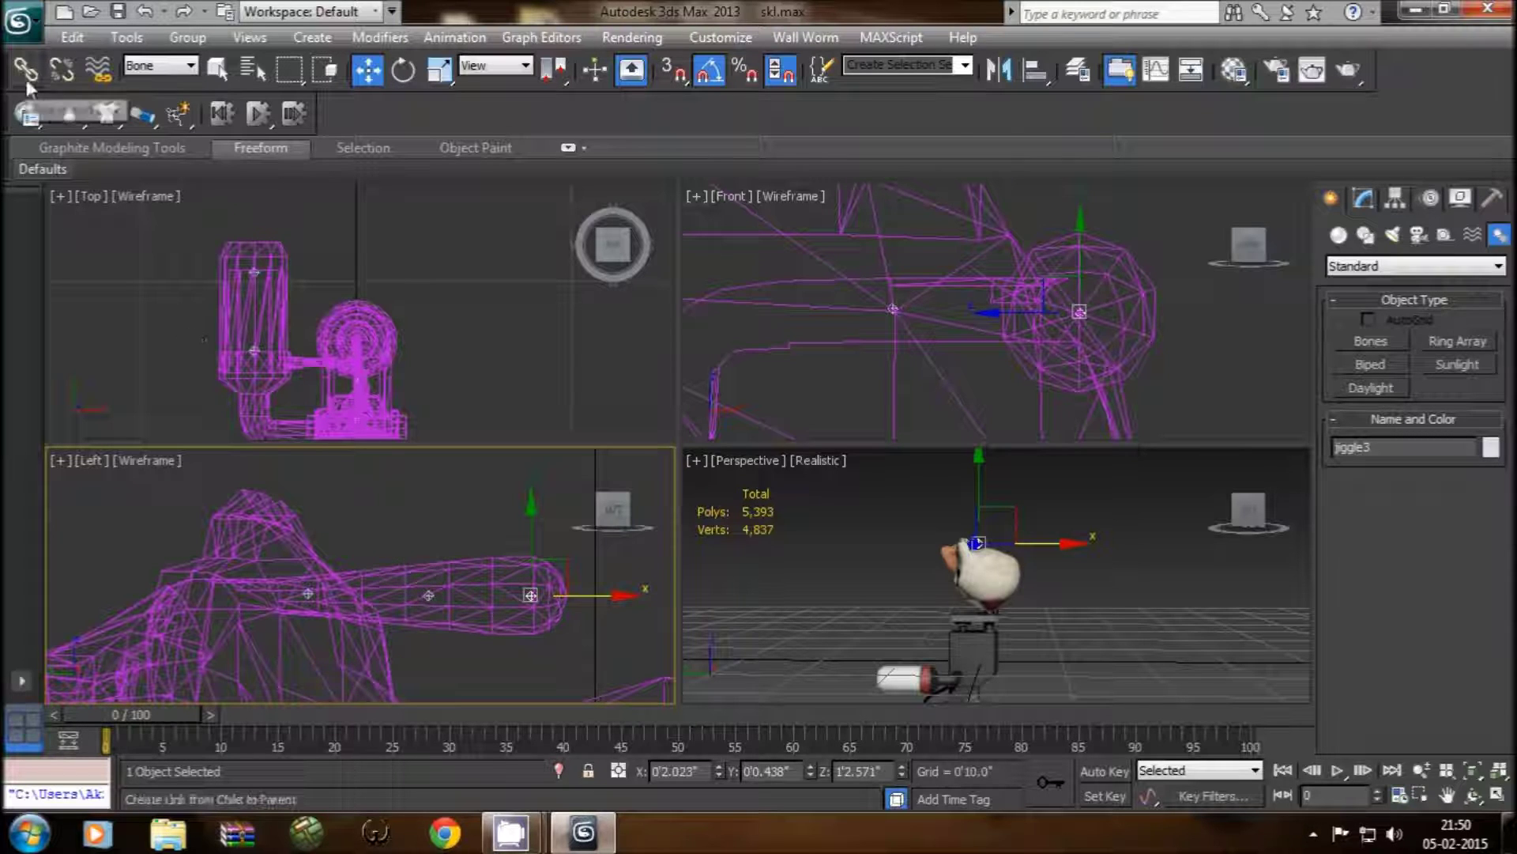
Step: Link jiggle3 under jiggle2 with Select and Link
{"action": "left_click", "coordinate": [26, 71]}
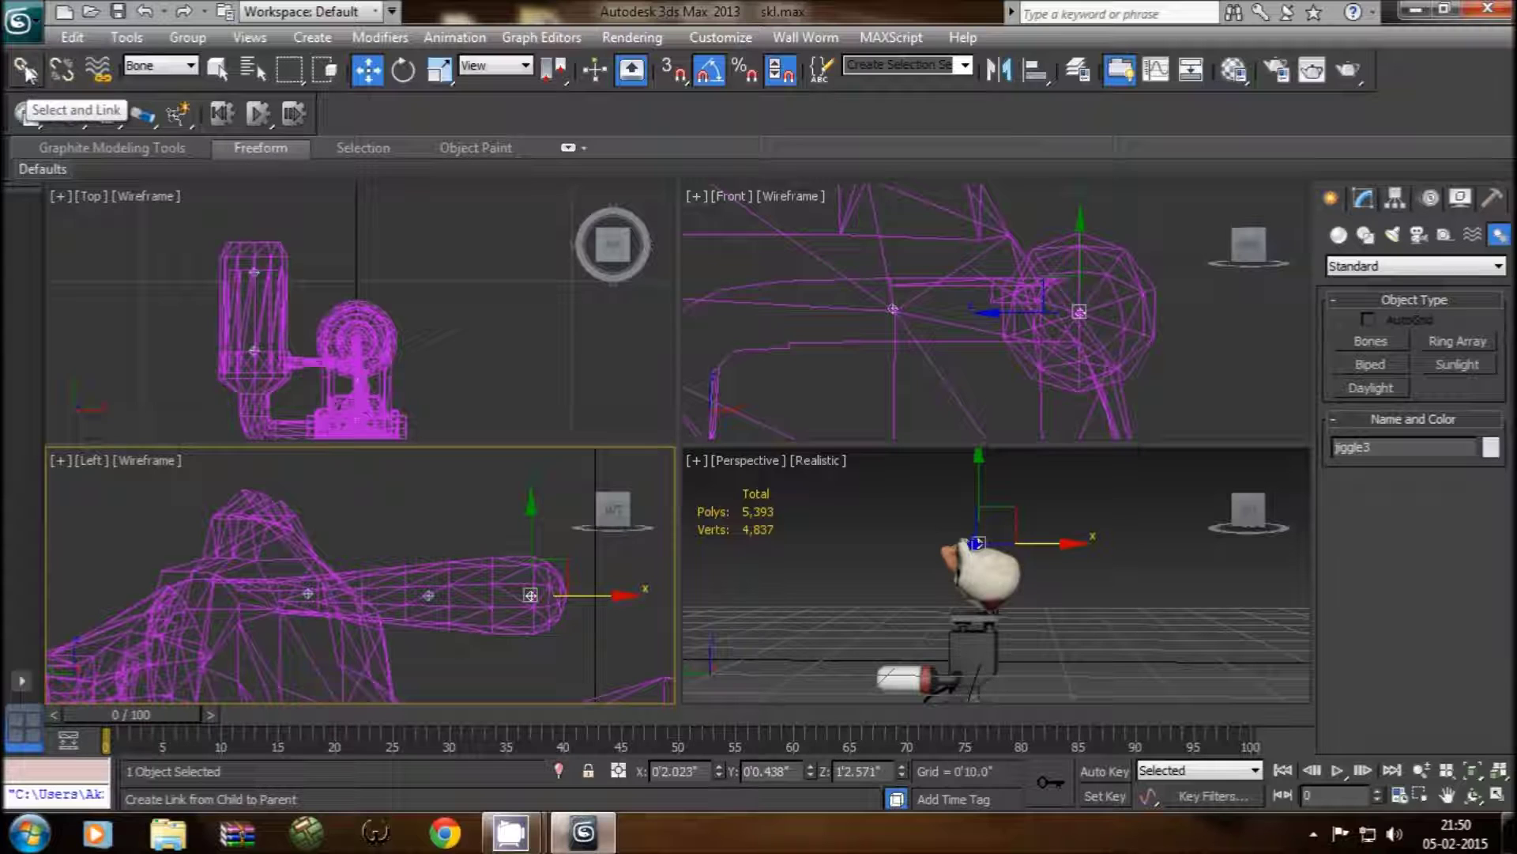
{"action": "left_click", "coordinate": [26, 71]}
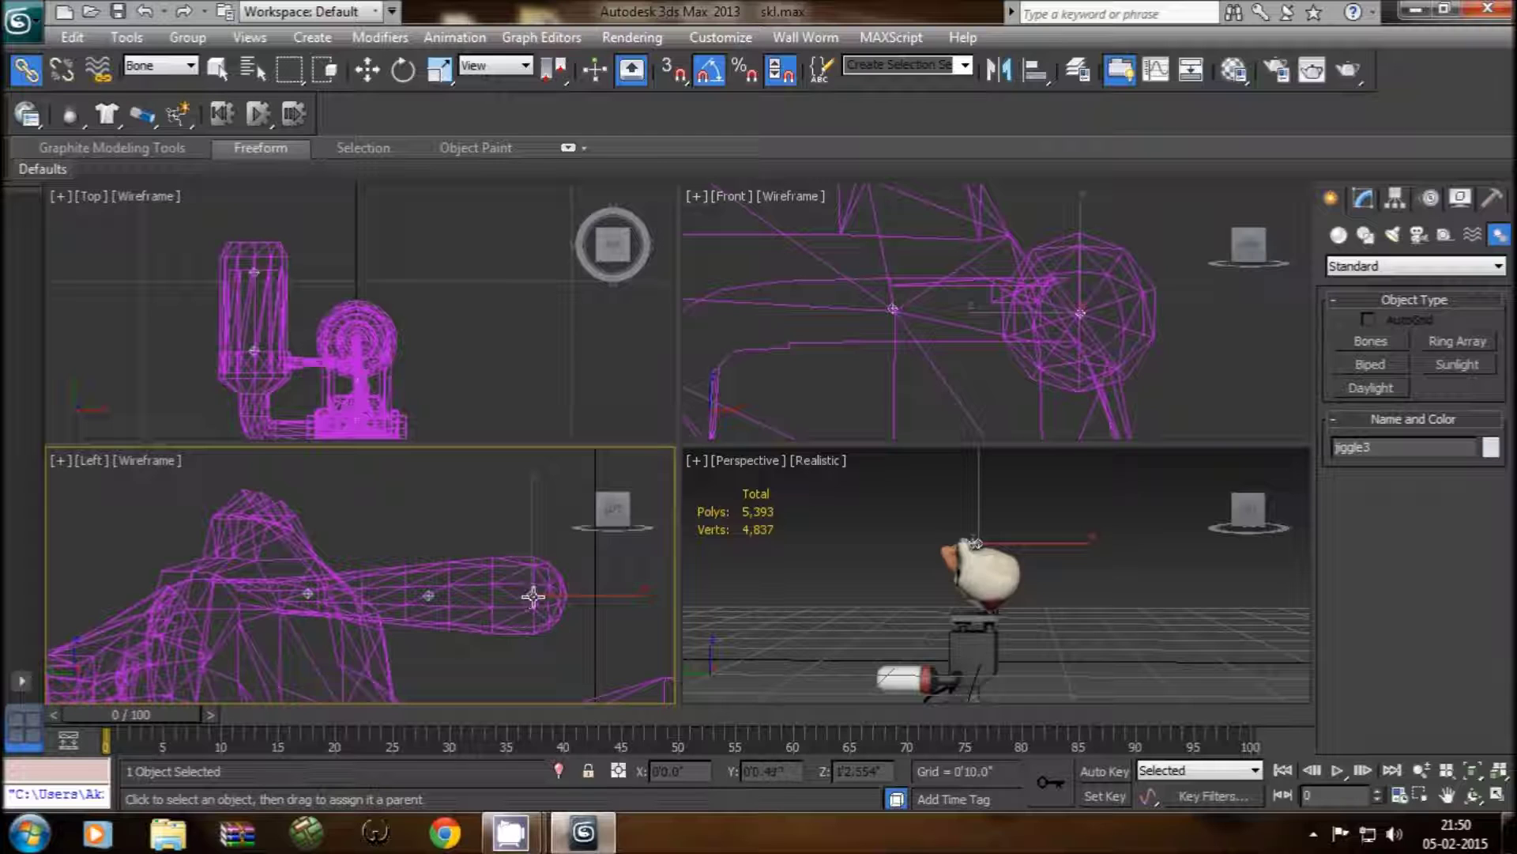
{"action": "left_click_drag", "start_coordinate": [529, 595], "coordinate": [434, 603]}
Step: Link jiggle2 under the bone behind it along the arm
{"action": "scroll", "coordinate": [444, 626], "scroll_direction": "up", "scroll_amount": 2}
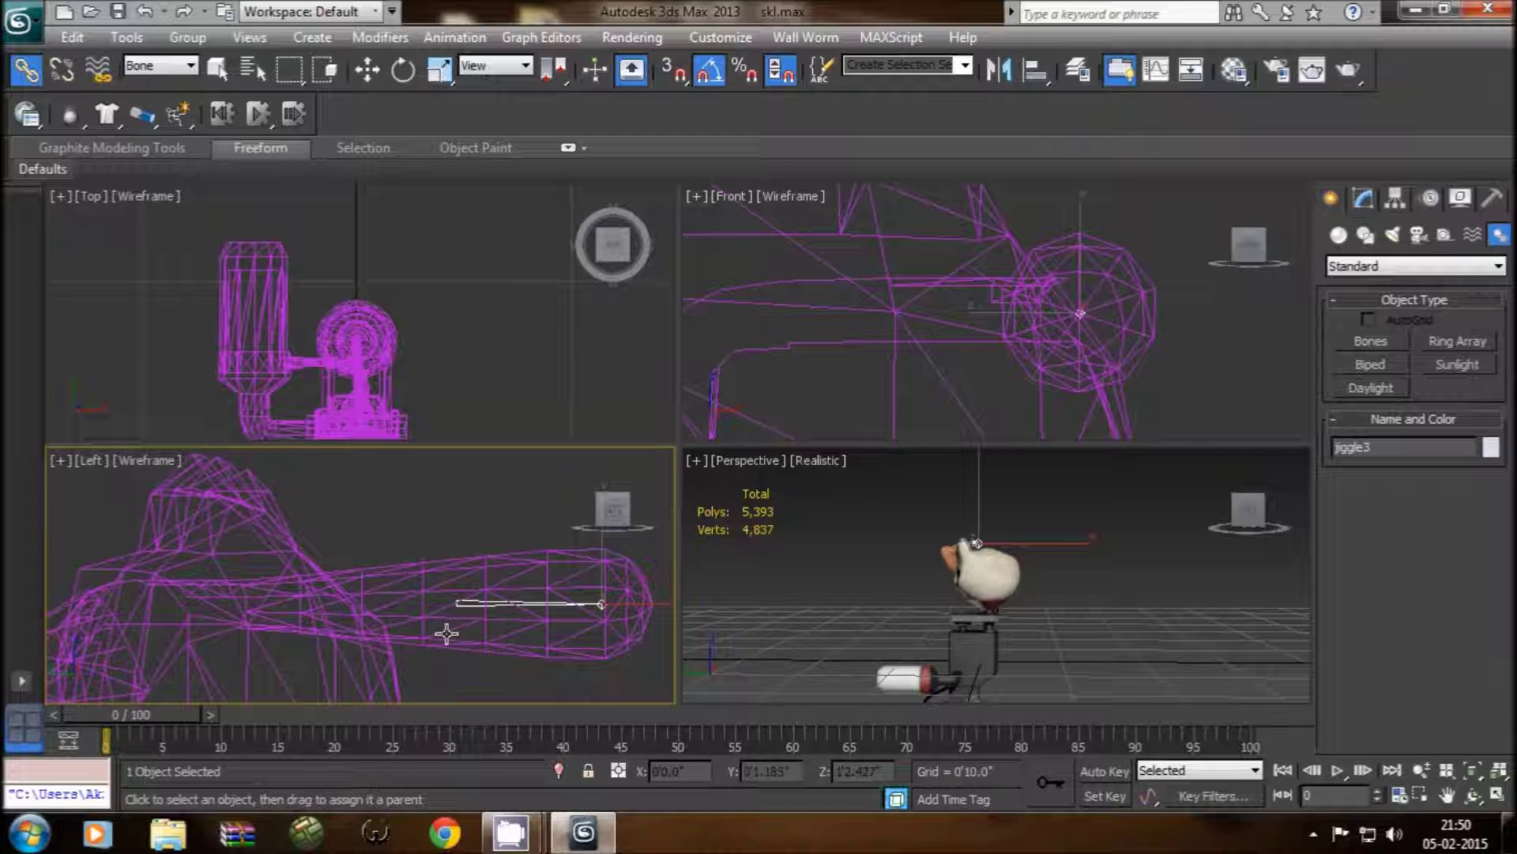
{"action": "middle_click_drag", "start_coordinate": [442, 633], "coordinate": [385, 625]}
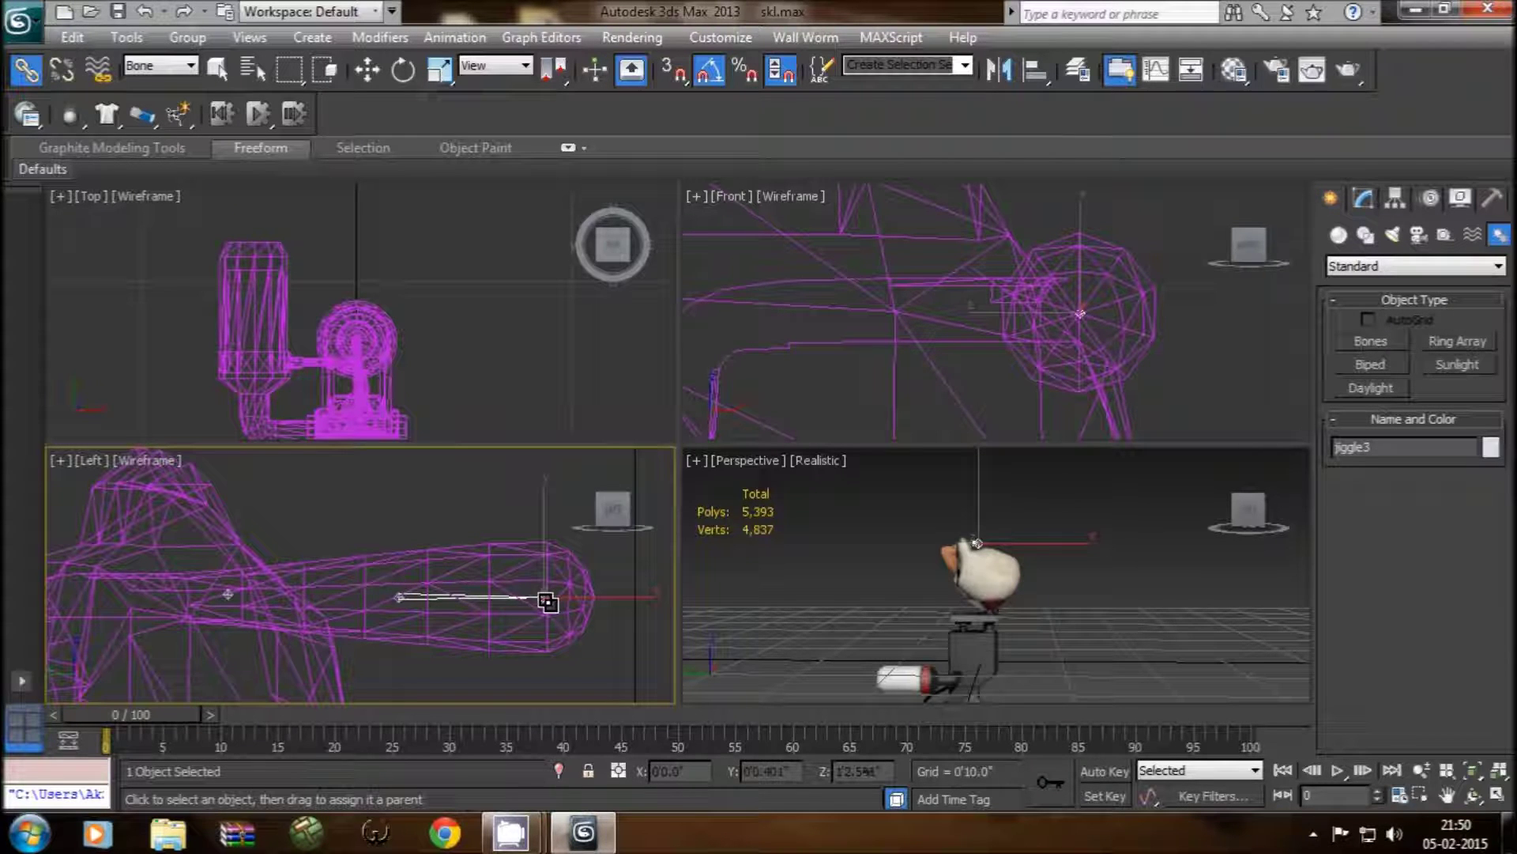
{"action": "left_click", "coordinate": [402, 598]}
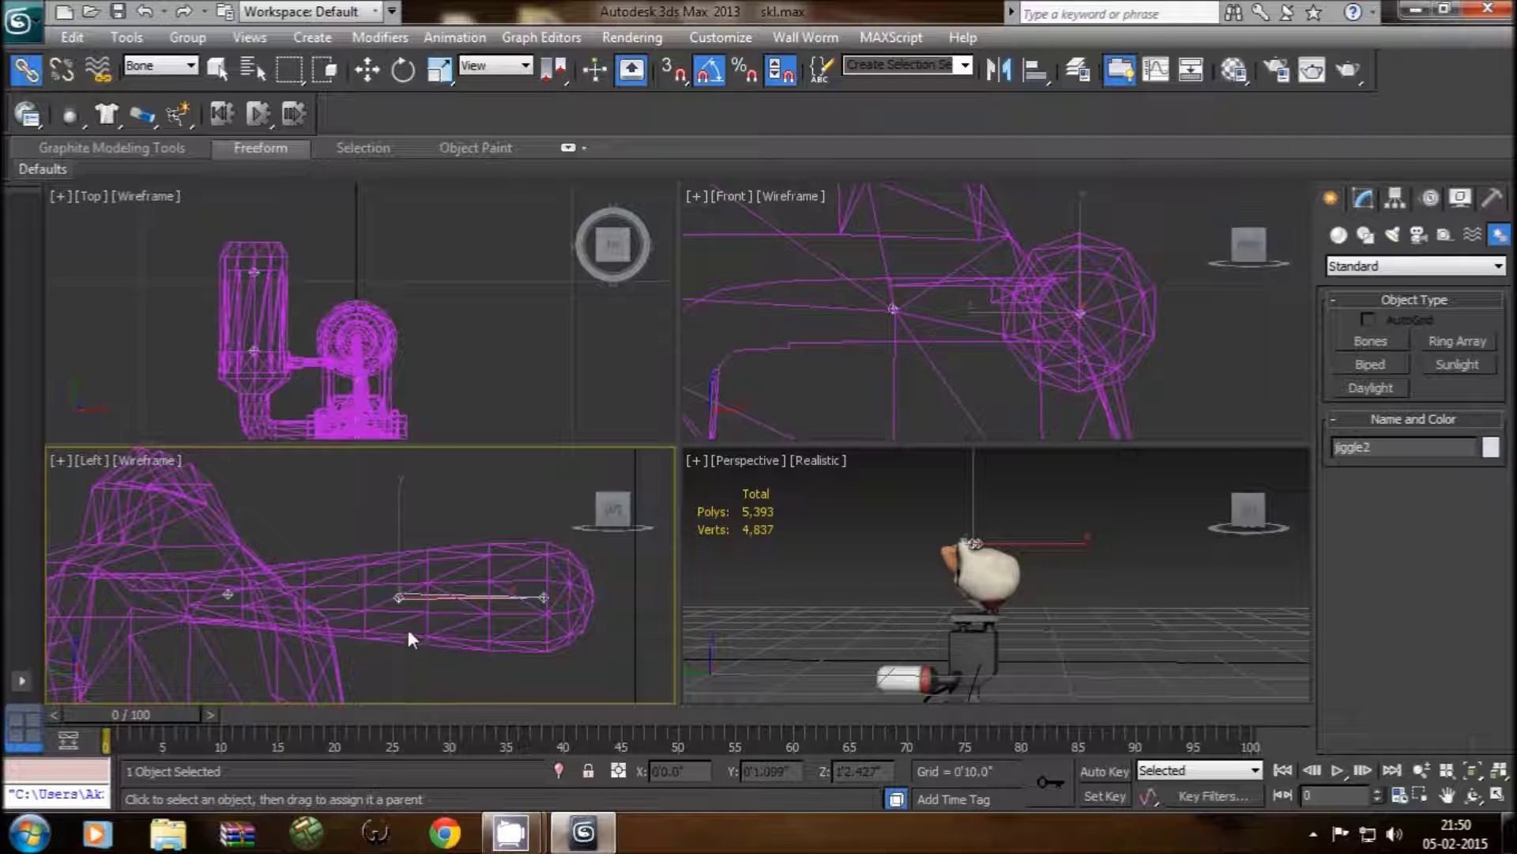
{"action": "left_click_drag", "start_coordinate": [401, 602], "coordinate": [229, 593]}
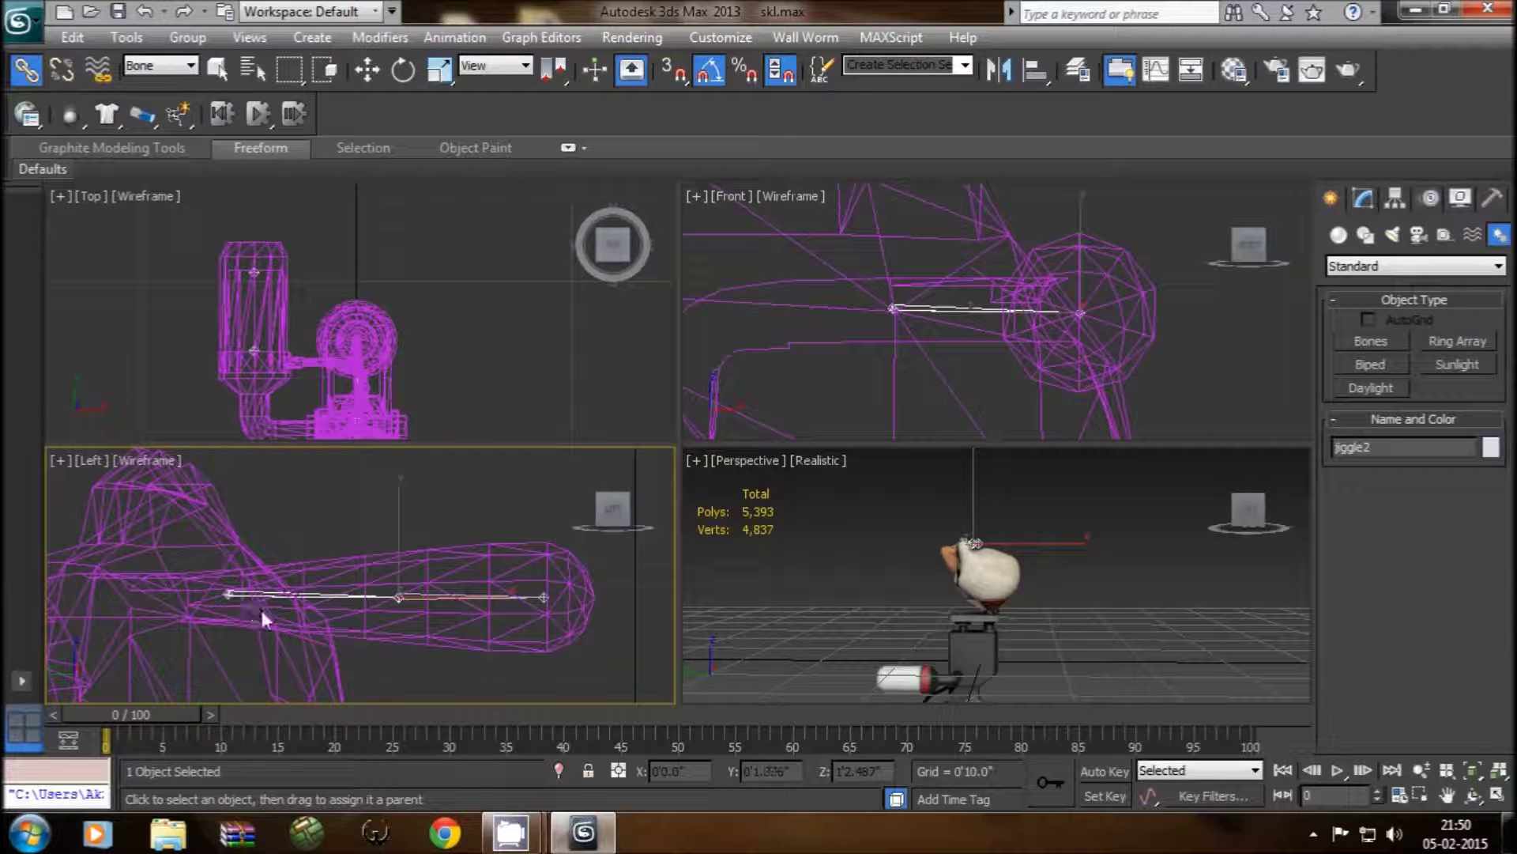
{"action": "left_click_drag", "start_coordinate": [395, 596], "coordinate": [225, 592]}
{"action": "scroll", "coordinate": [229, 593], "scroll_direction": "down", "scroll_amount": 1}
{"action": "scroll", "coordinate": [237, 601], "scroll_direction": "down", "scroll_amount": 3}
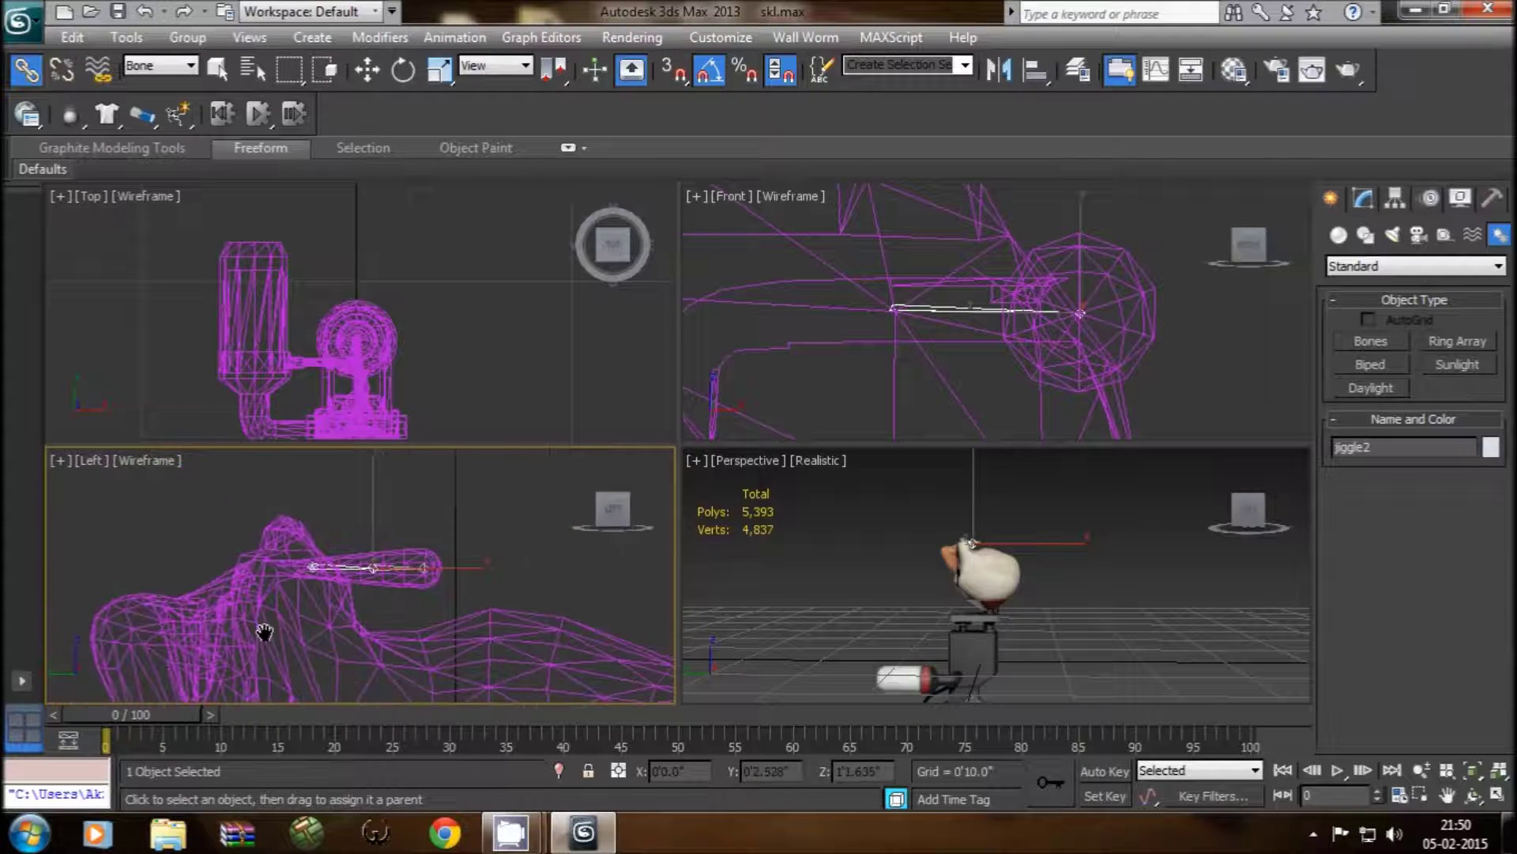
{"action": "scroll", "coordinate": [229, 577], "scroll_direction": "down", "scroll_amount": 3}
{"action": "scroll", "coordinate": [224, 571], "scroll_direction": "down", "scroll_amount": 2}
{"action": "scroll", "coordinate": [238, 585], "scroll_direction": "down", "scroll_amount": 2}
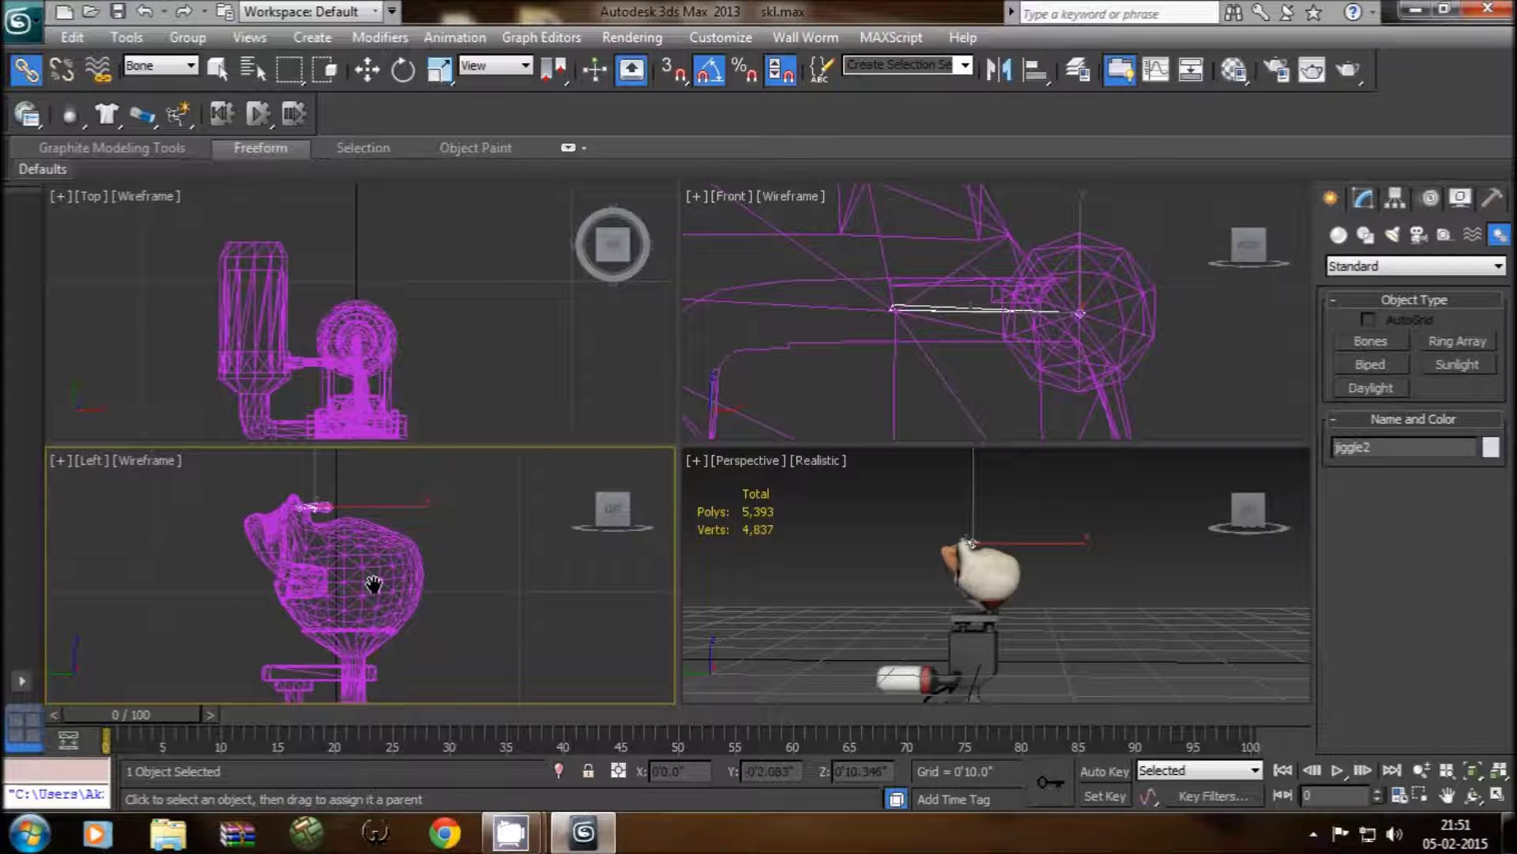
{"action": "key", "text": "alt+w"}
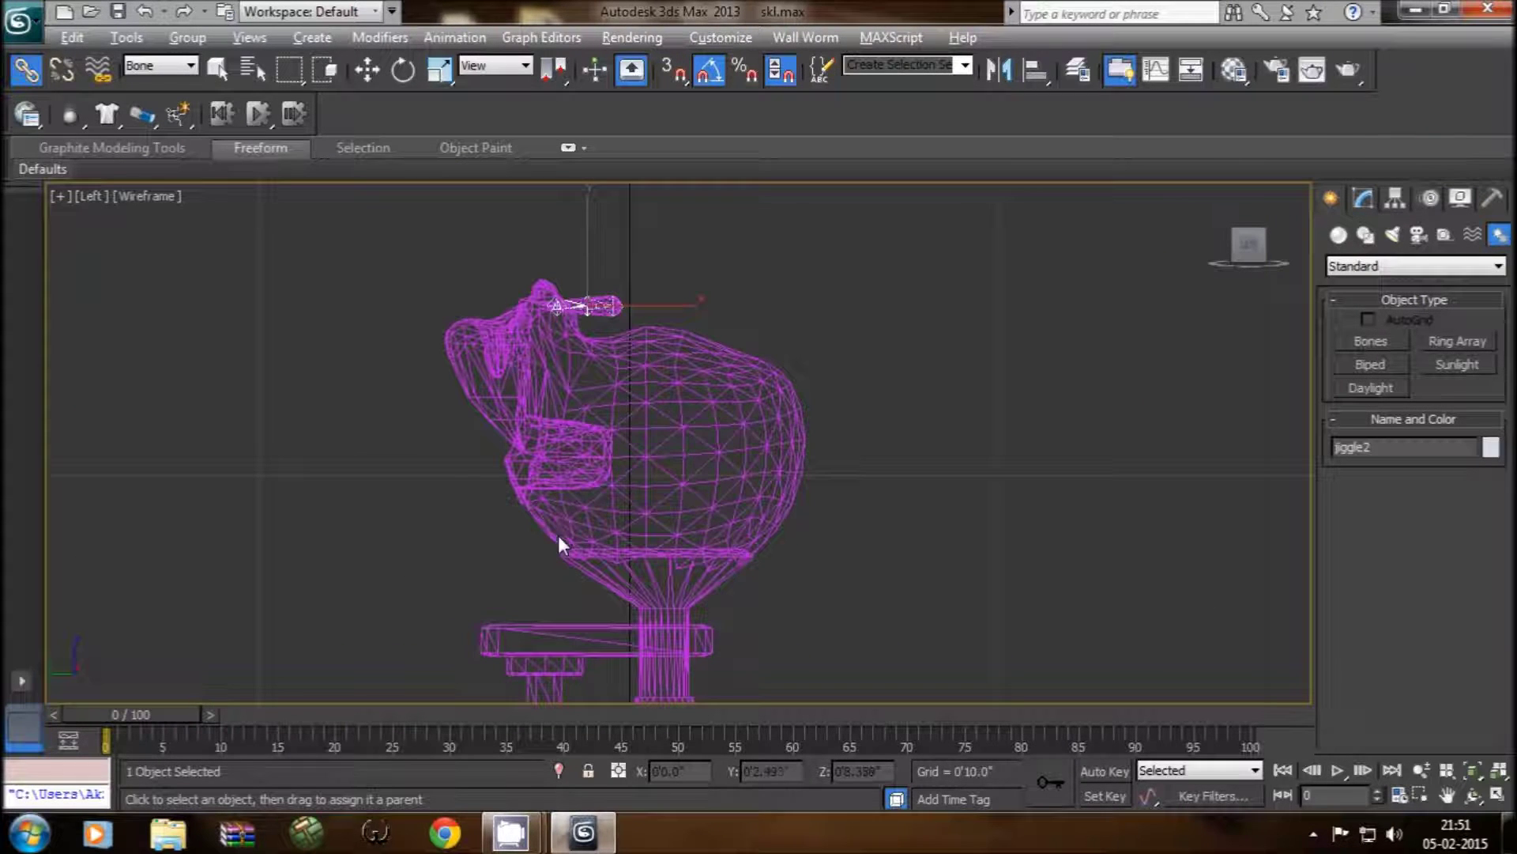
Step: Frame the whole weapon and link root2 to a parent bone lower down
{"action": "mouse_move", "coordinate": [558, 534]}
{"action": "middle_mouse_down"}
{"action": "mouse_move", "coordinate": [496, 435]}
{"action": "mouse_move", "coordinate": [548, 481]}
{"action": "mouse_move", "coordinate": [532, 424]}
{"action": "middle_mouse_up"}
{"action": "scroll", "coordinate": [495, 435], "scroll_direction": "down", "scroll_amount": 3}
{"action": "scroll", "coordinate": [546, 430], "scroll_direction": "down", "scroll_amount": 2}
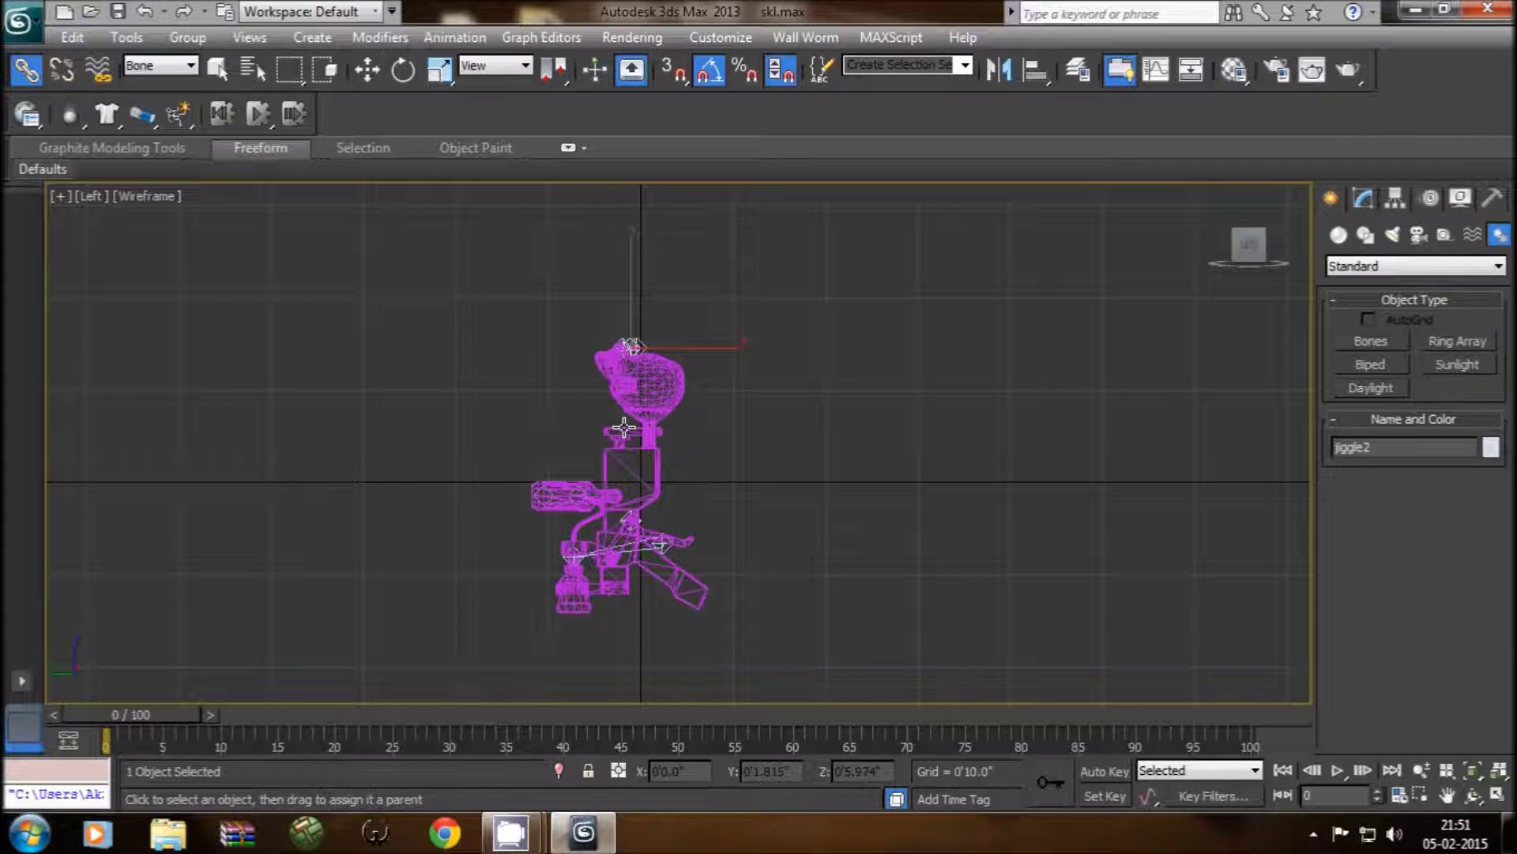
{"action": "scroll", "coordinate": [642, 352], "scroll_direction": "up", "scroll_amount": 3}
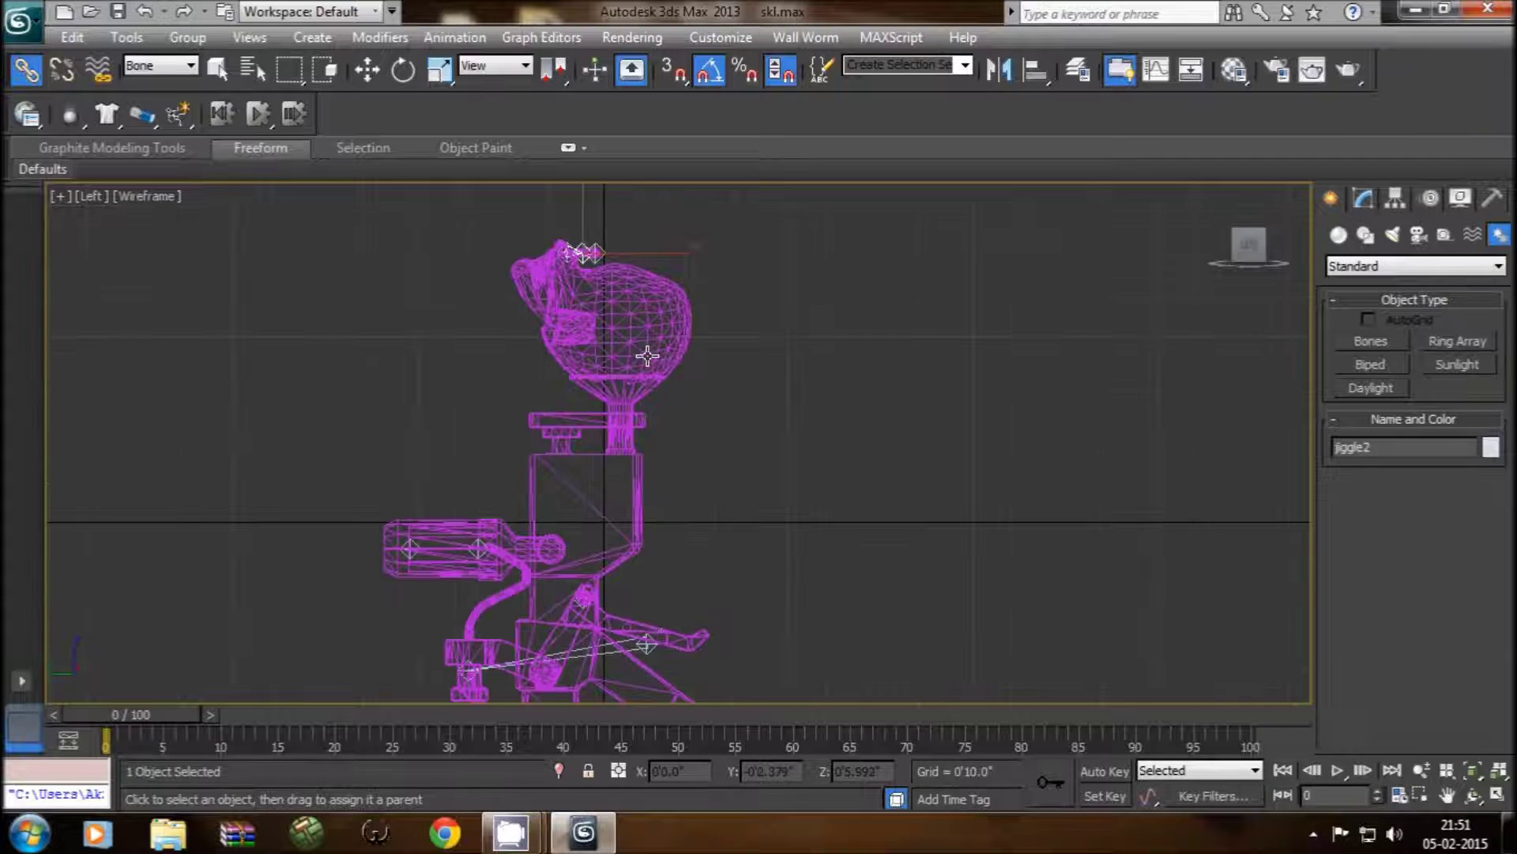
{"action": "left_click", "coordinate": [568, 253]}
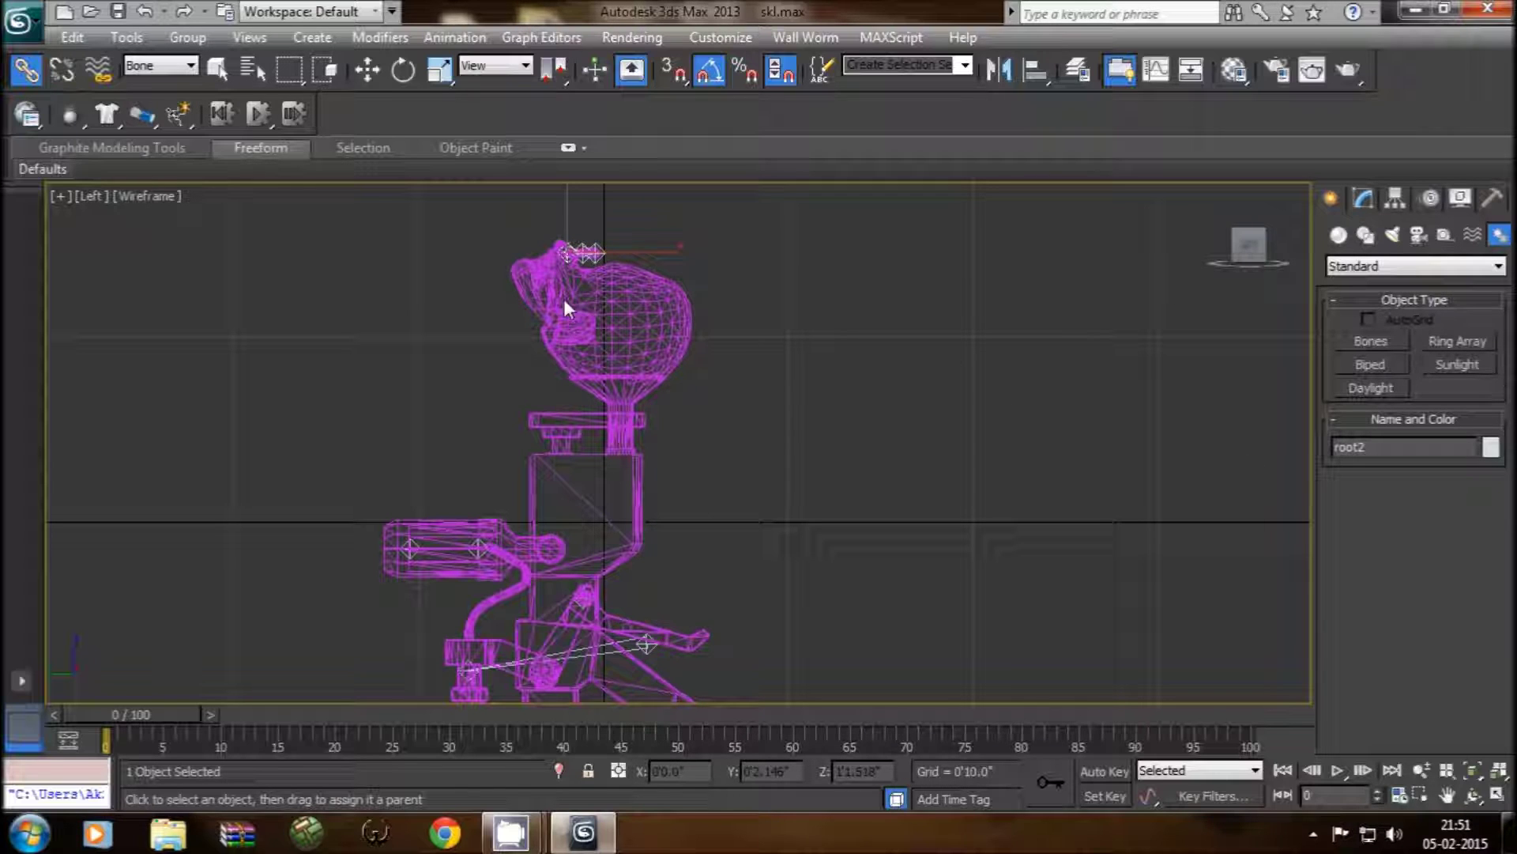
{"action": "left_click_drag", "start_coordinate": [608, 498], "coordinate": [689, 641]}
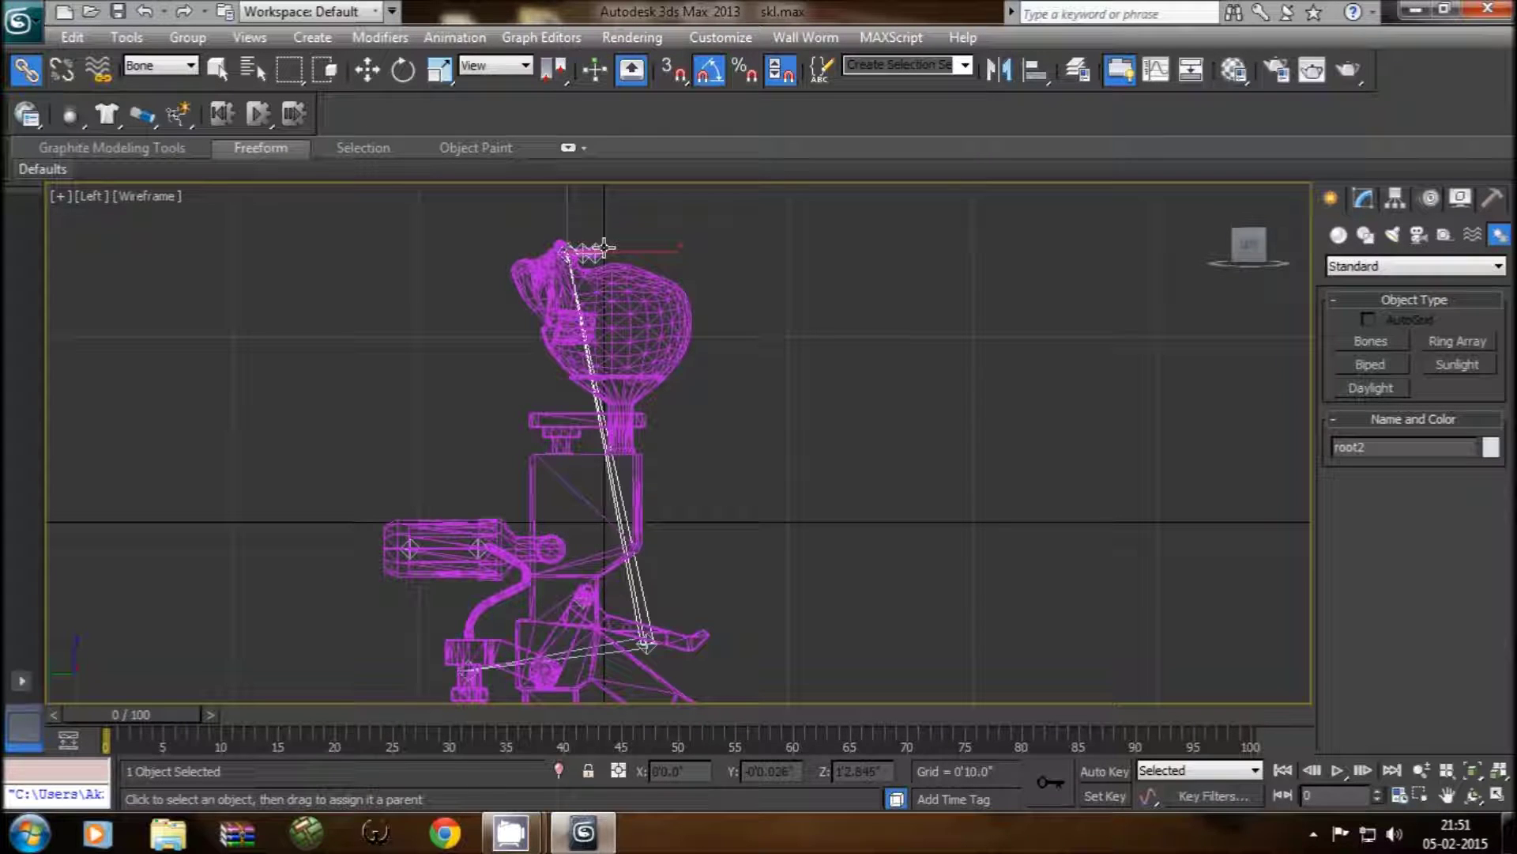
Step: Make root1 the parent of jiggle1
{"action": "left_click", "coordinate": [479, 544]}
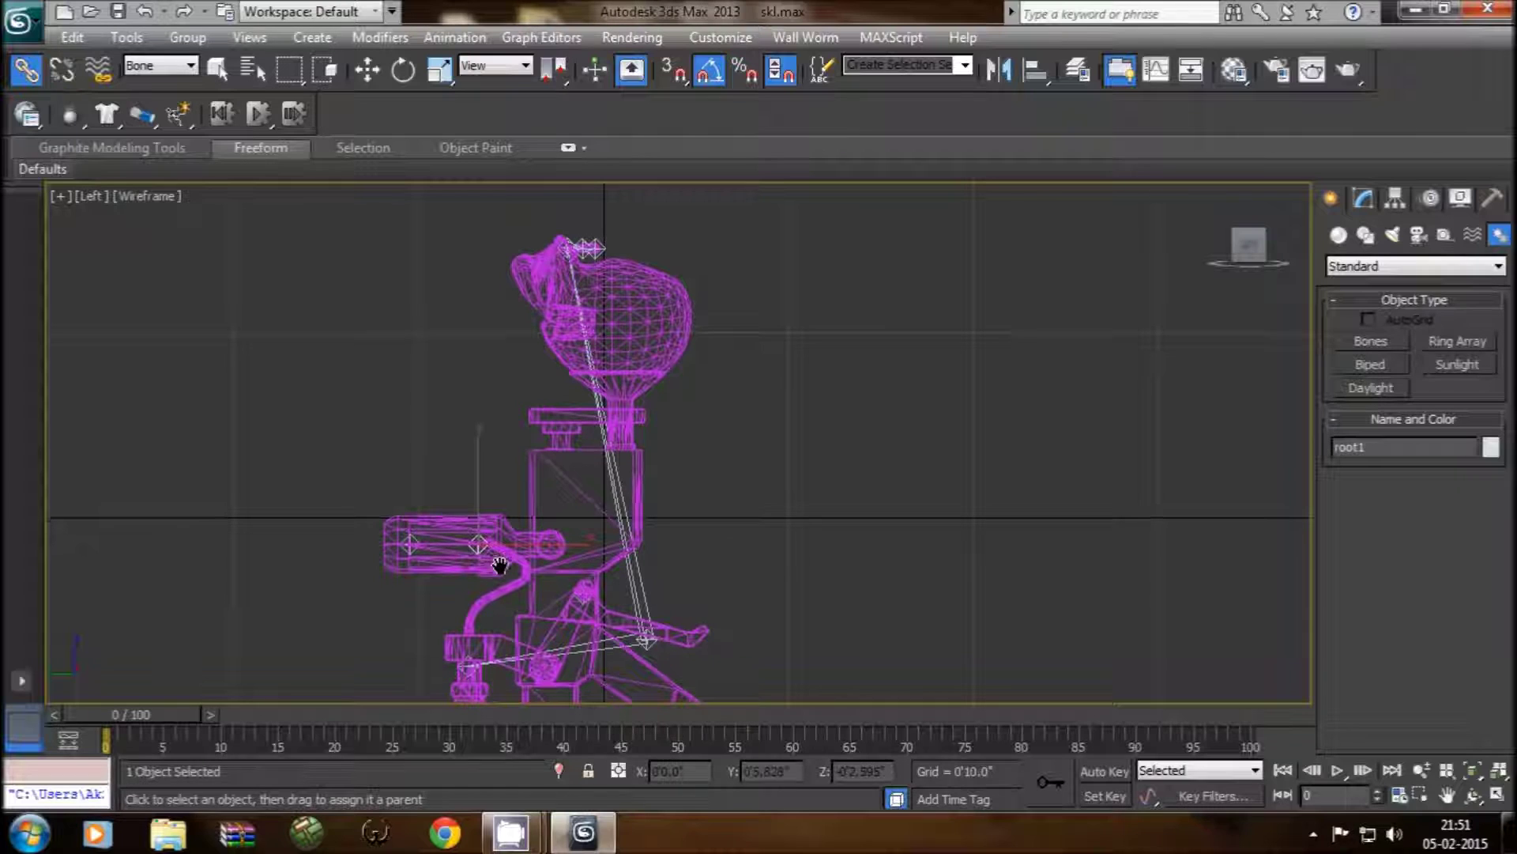
{"action": "left_click", "coordinate": [410, 544]}
{"action": "left_click", "coordinate": [407, 545]}
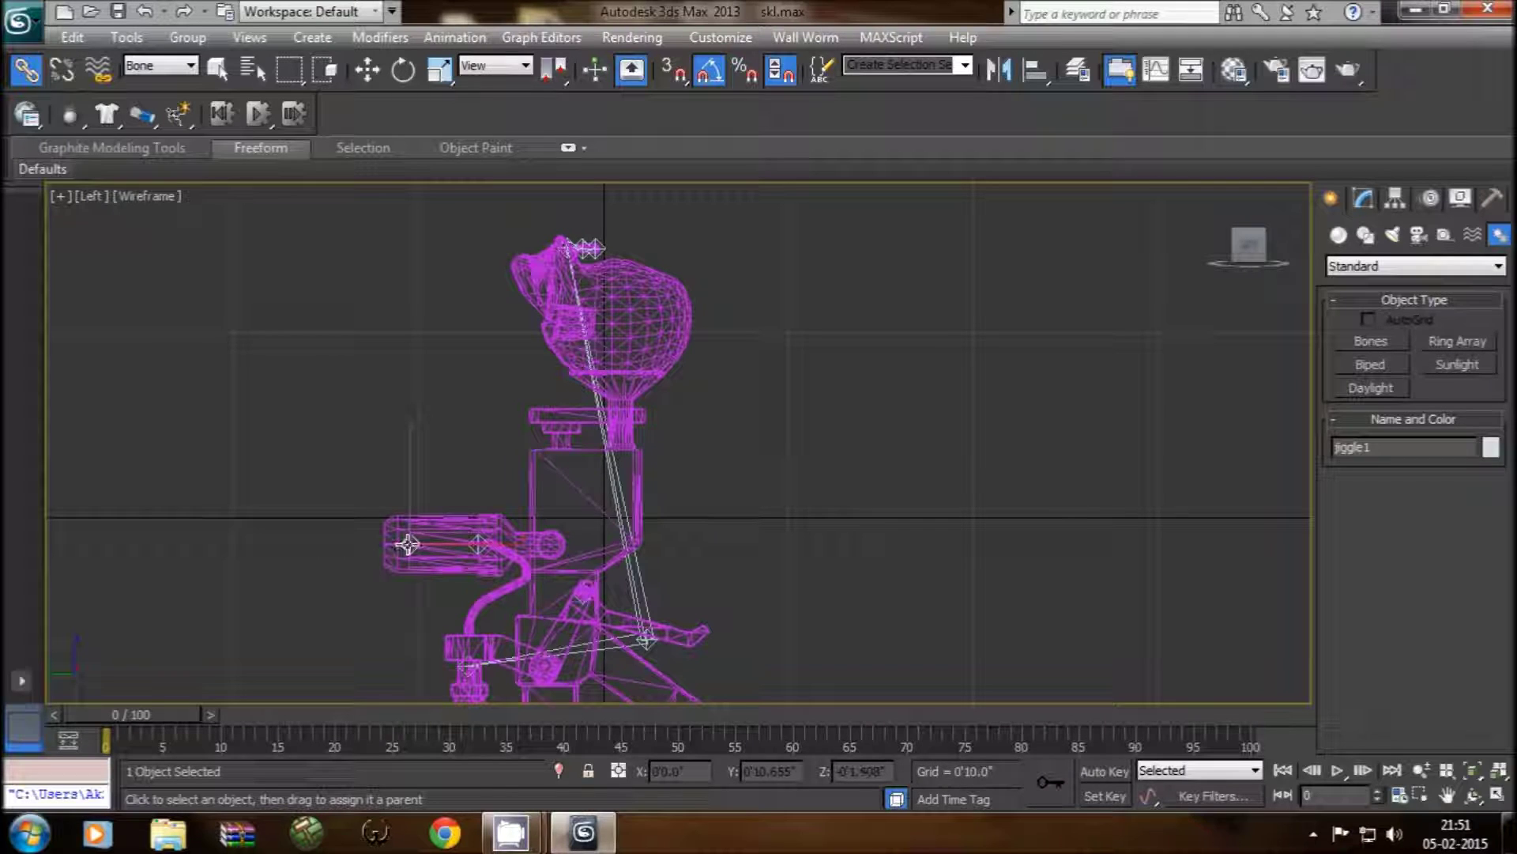
{"action": "left_click_drag", "start_coordinate": [412, 544], "coordinate": [479, 545]}
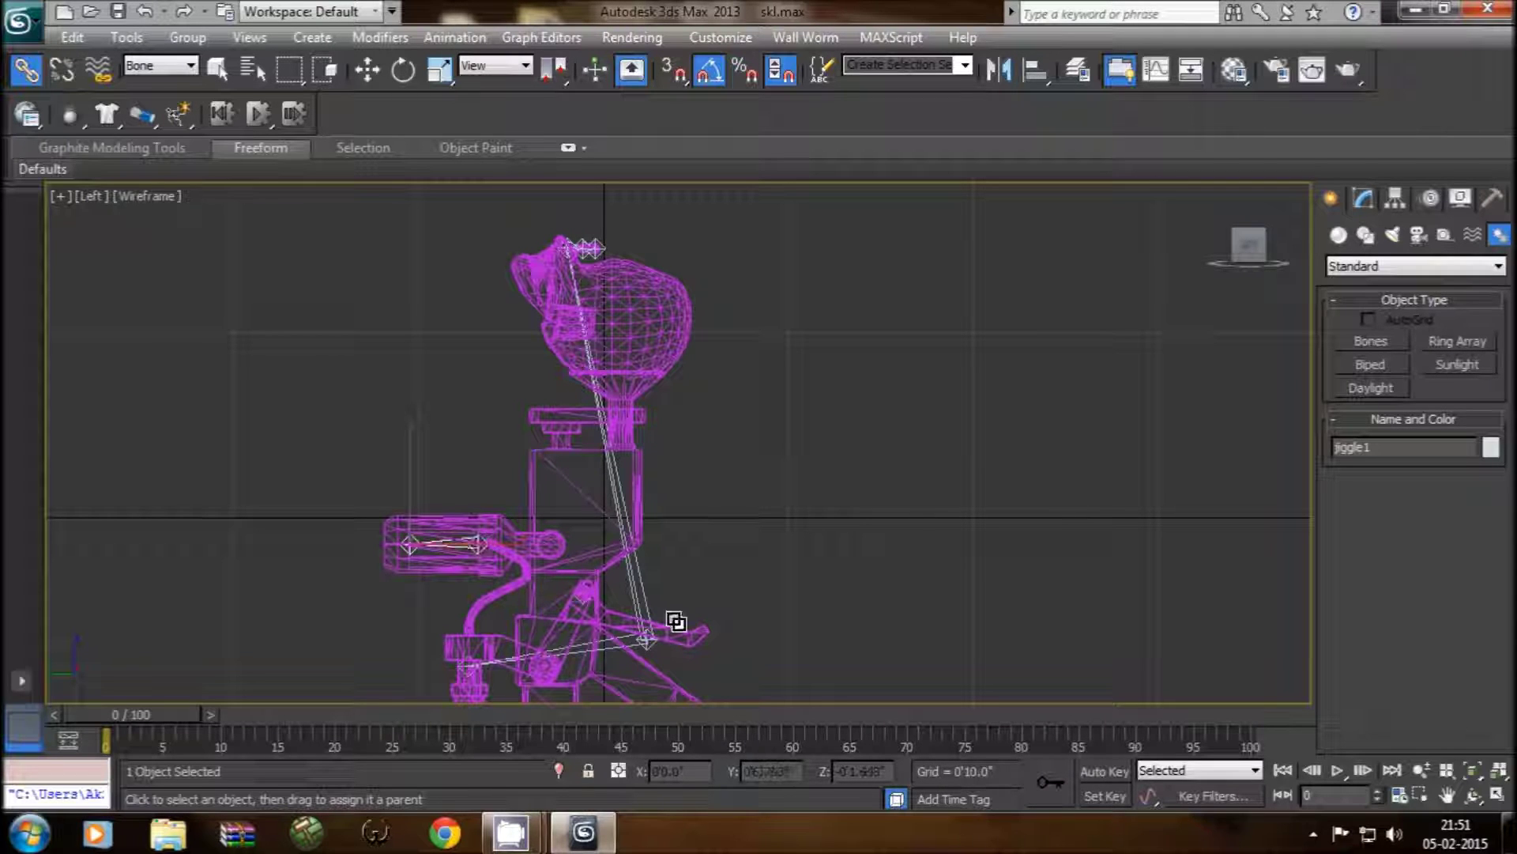
{"action": "left_click", "coordinate": [530, 570]}
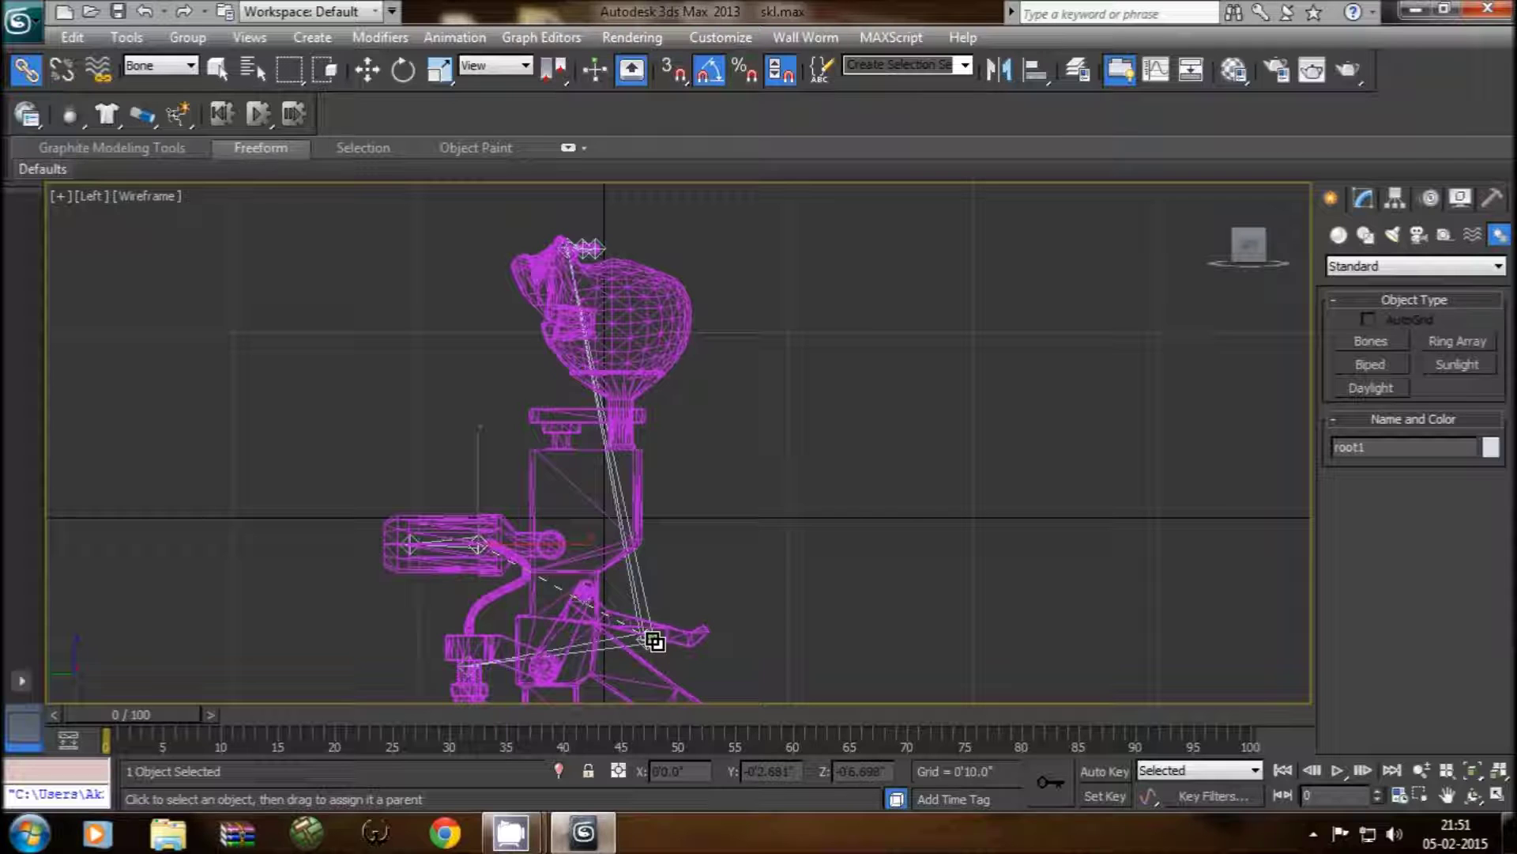
Step: Attach root1 under vm_weapon_bone
{"action": "scroll", "coordinate": [632, 636], "scroll_direction": "up", "scroll_amount": 1}
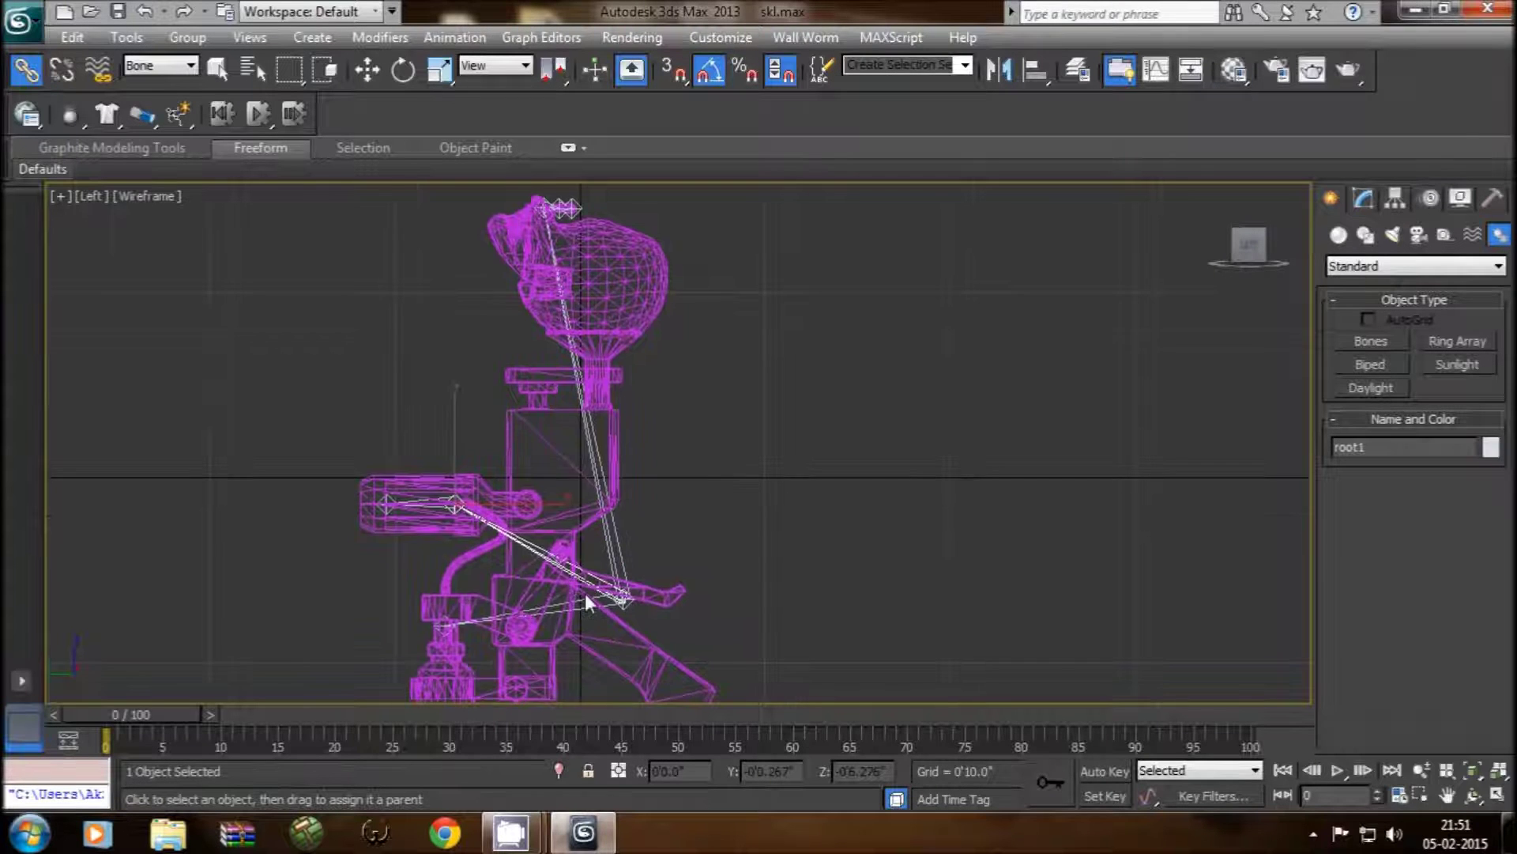
{"action": "scroll", "coordinate": [585, 597], "scroll_direction": "up", "scroll_amount": 1}
{"action": "mouse_move", "coordinate": [584, 591]}
{"action": "middle_mouse_down"}
{"action": "mouse_move", "coordinate": [593, 467]}
{"action": "mouse_move", "coordinate": [515, 416]}
{"action": "middle_mouse_up"}
{"action": "scroll", "coordinate": [593, 467], "scroll_direction": "up", "scroll_amount": 1}
{"action": "scroll", "coordinate": [518, 455], "scroll_direction": "up", "scroll_amount": 1}
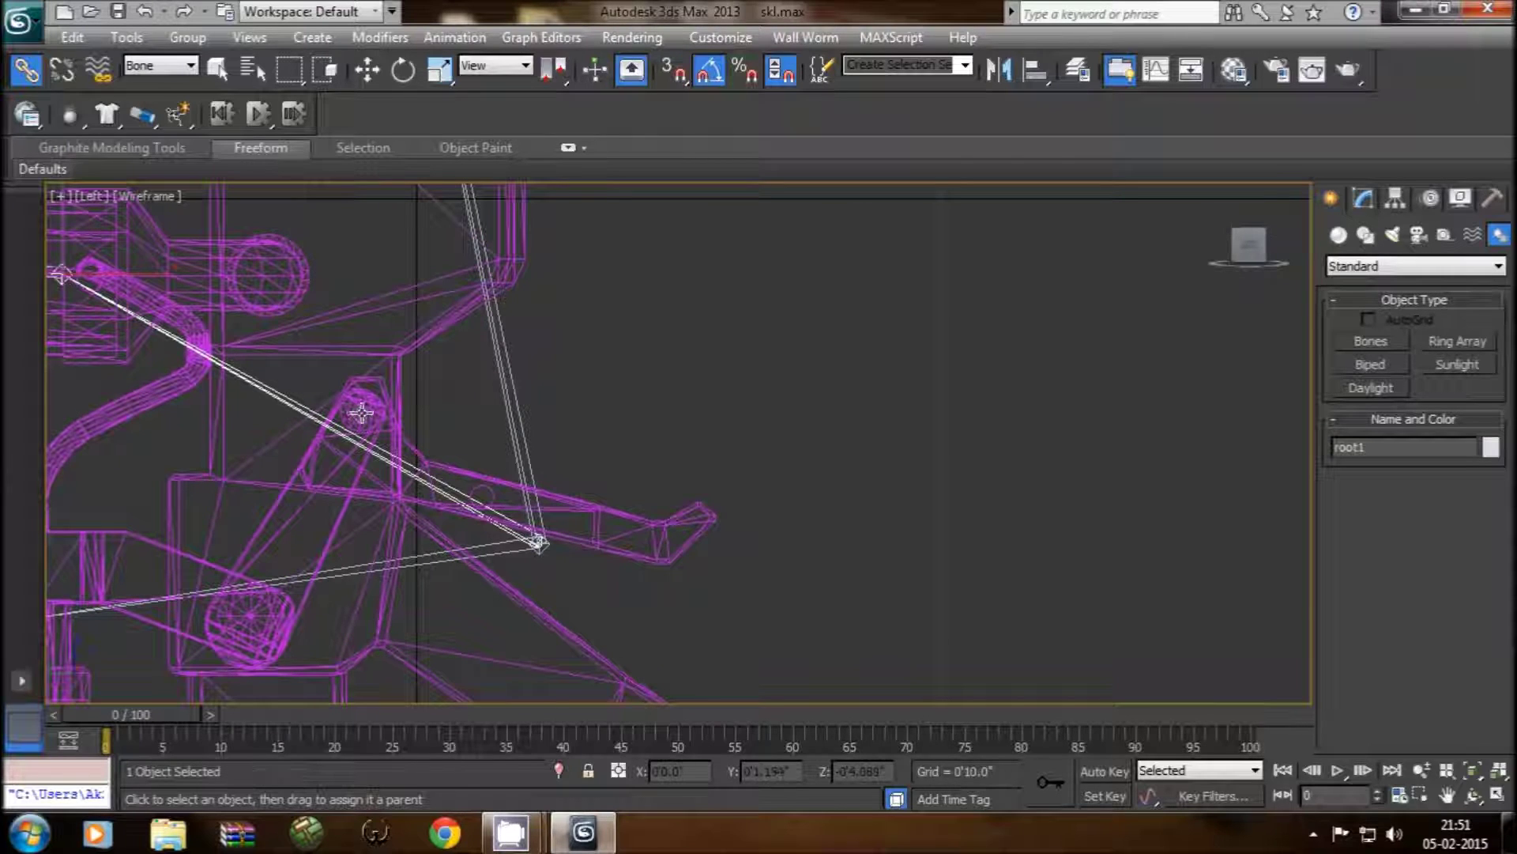
{"action": "left_click", "coordinate": [361, 412]}
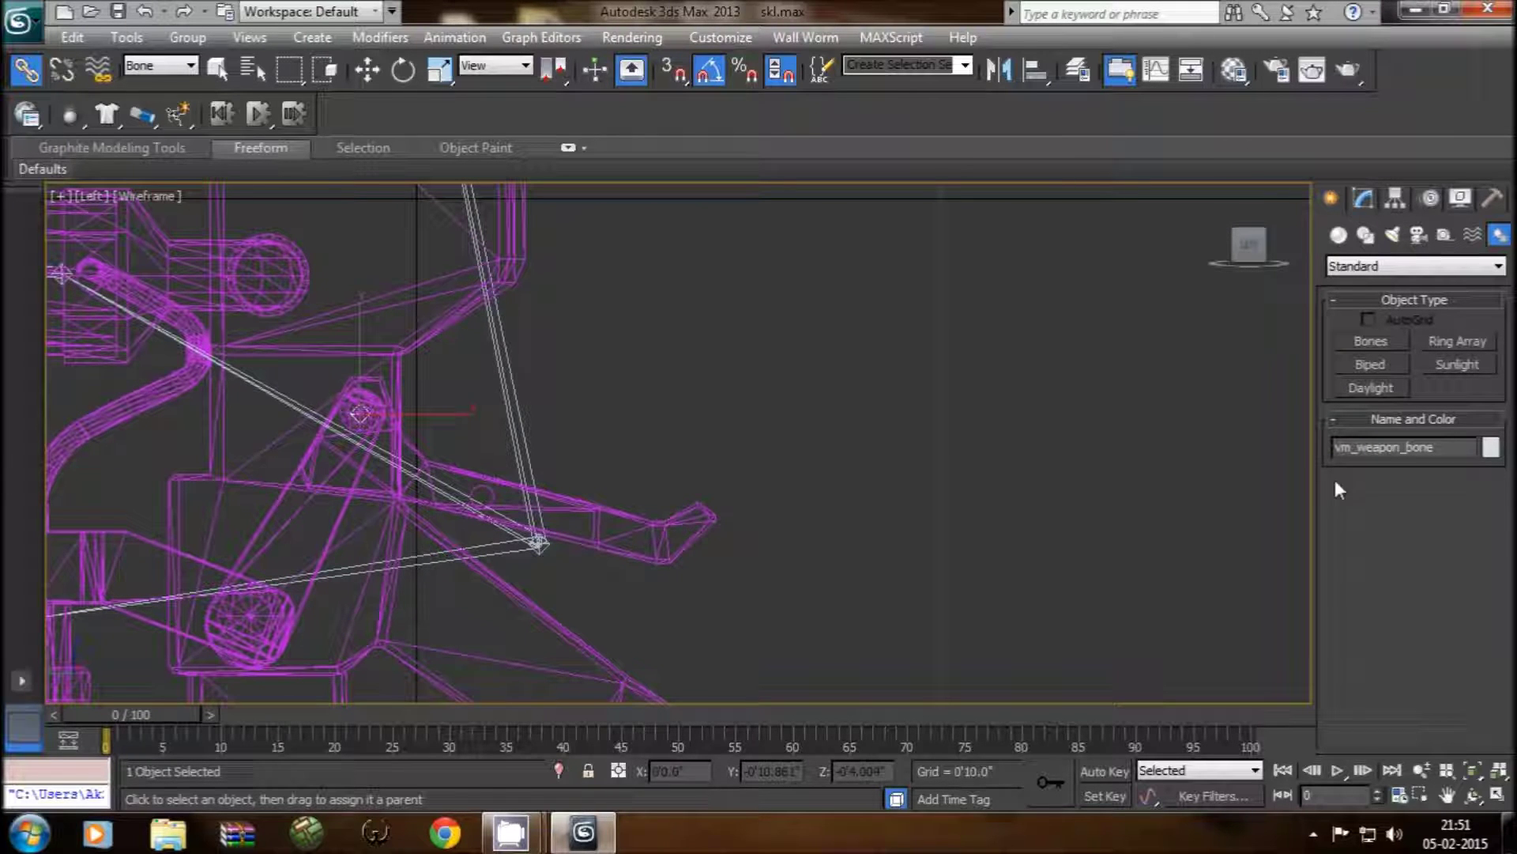
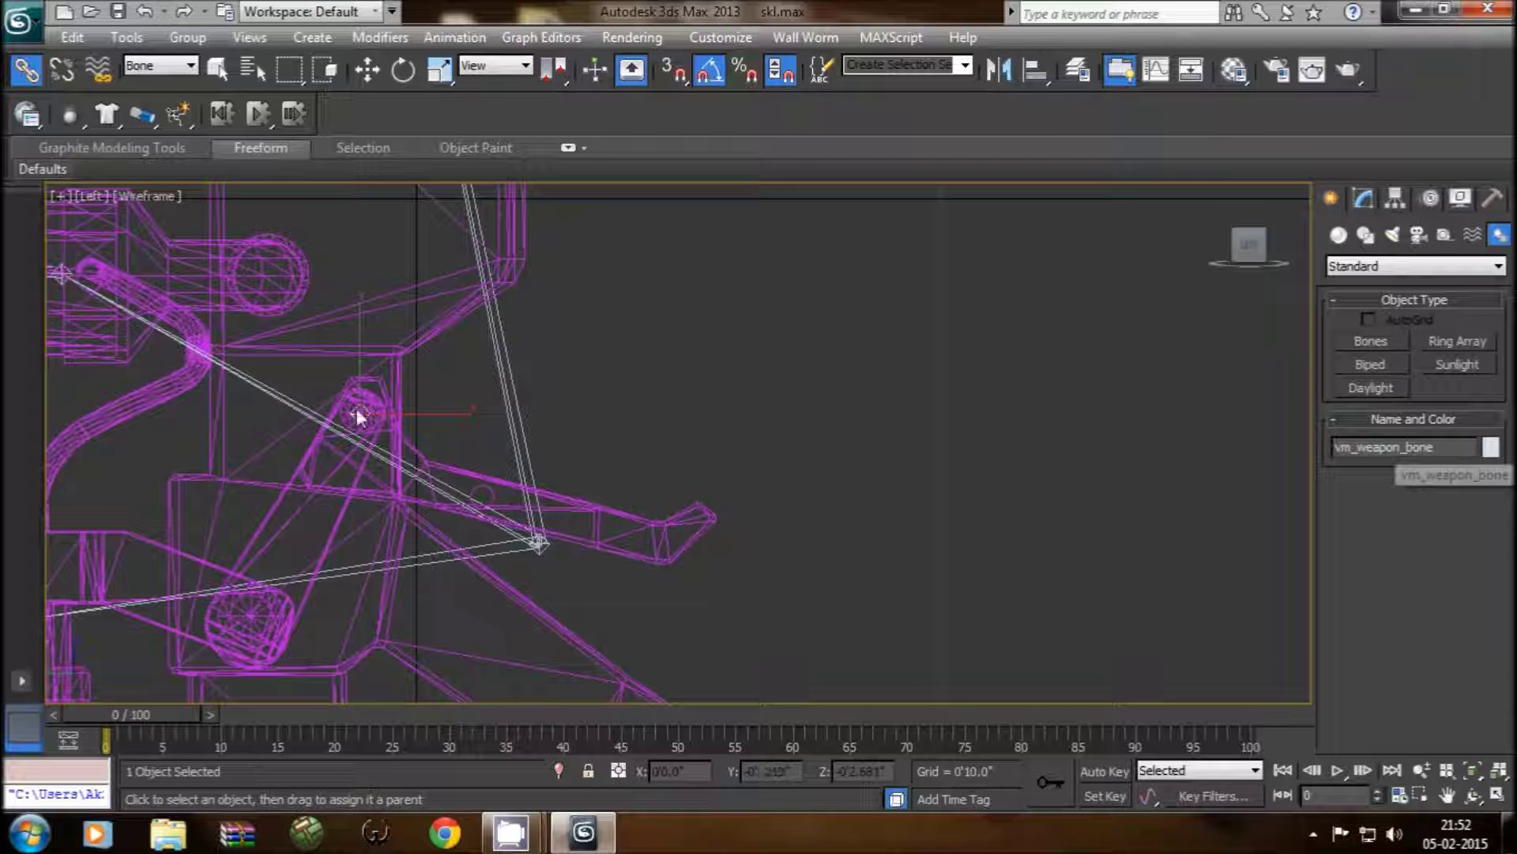
Step: Link vm_weapon_bone to its parent bone and reframe the weapon in the Left view
{"action": "left_click_drag", "start_coordinate": [357, 408], "coordinate": [546, 548]}
{"action": "scroll", "coordinate": [628, 591], "scroll_direction": "down", "scroll_amount": 5}
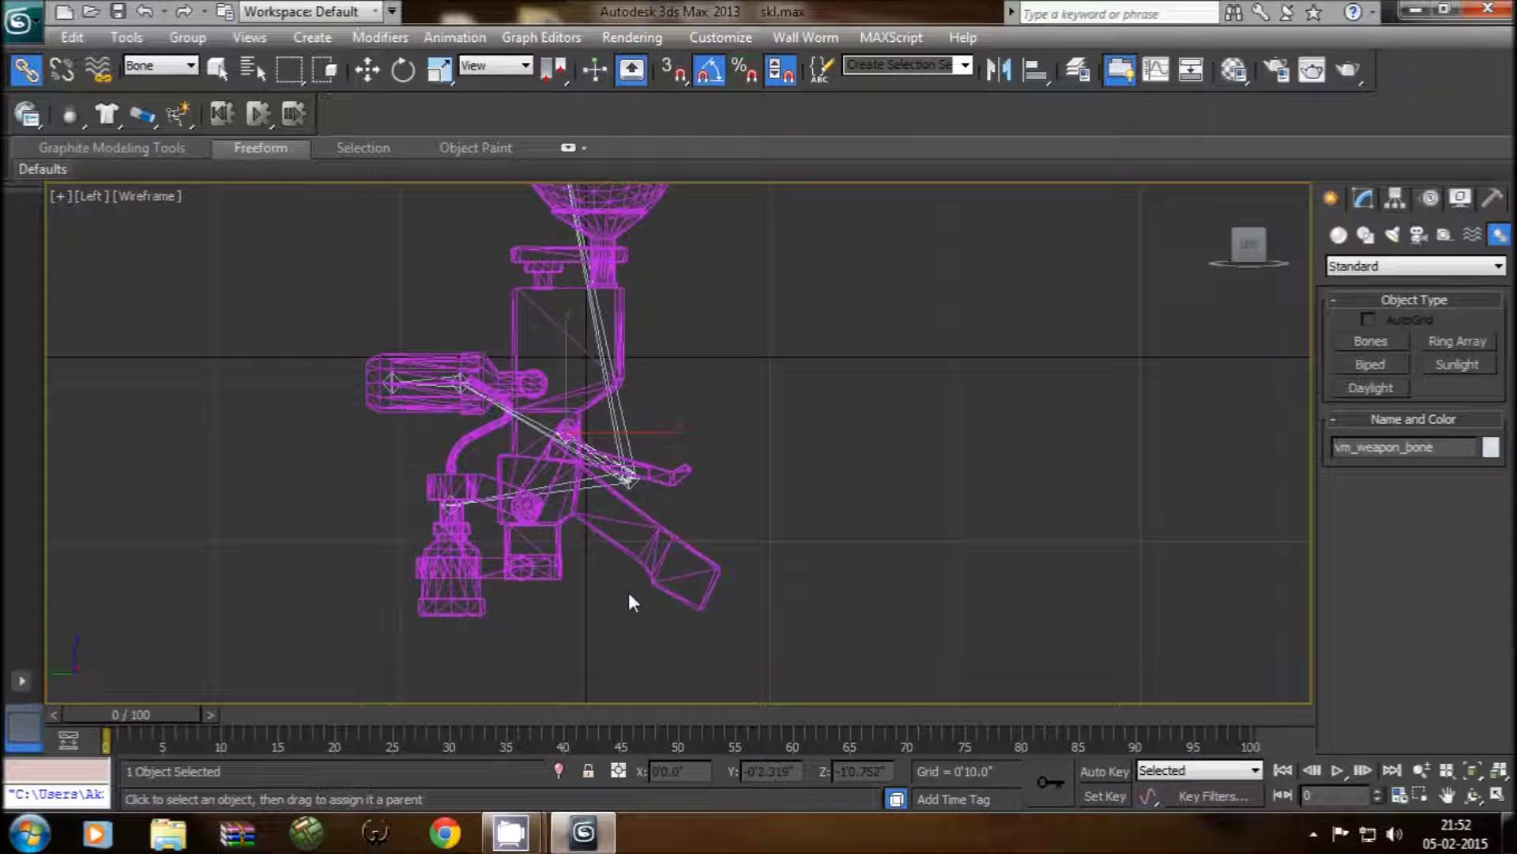
{"action": "middle_click_drag", "start_coordinate": [775, 553], "coordinate": [799, 568]}
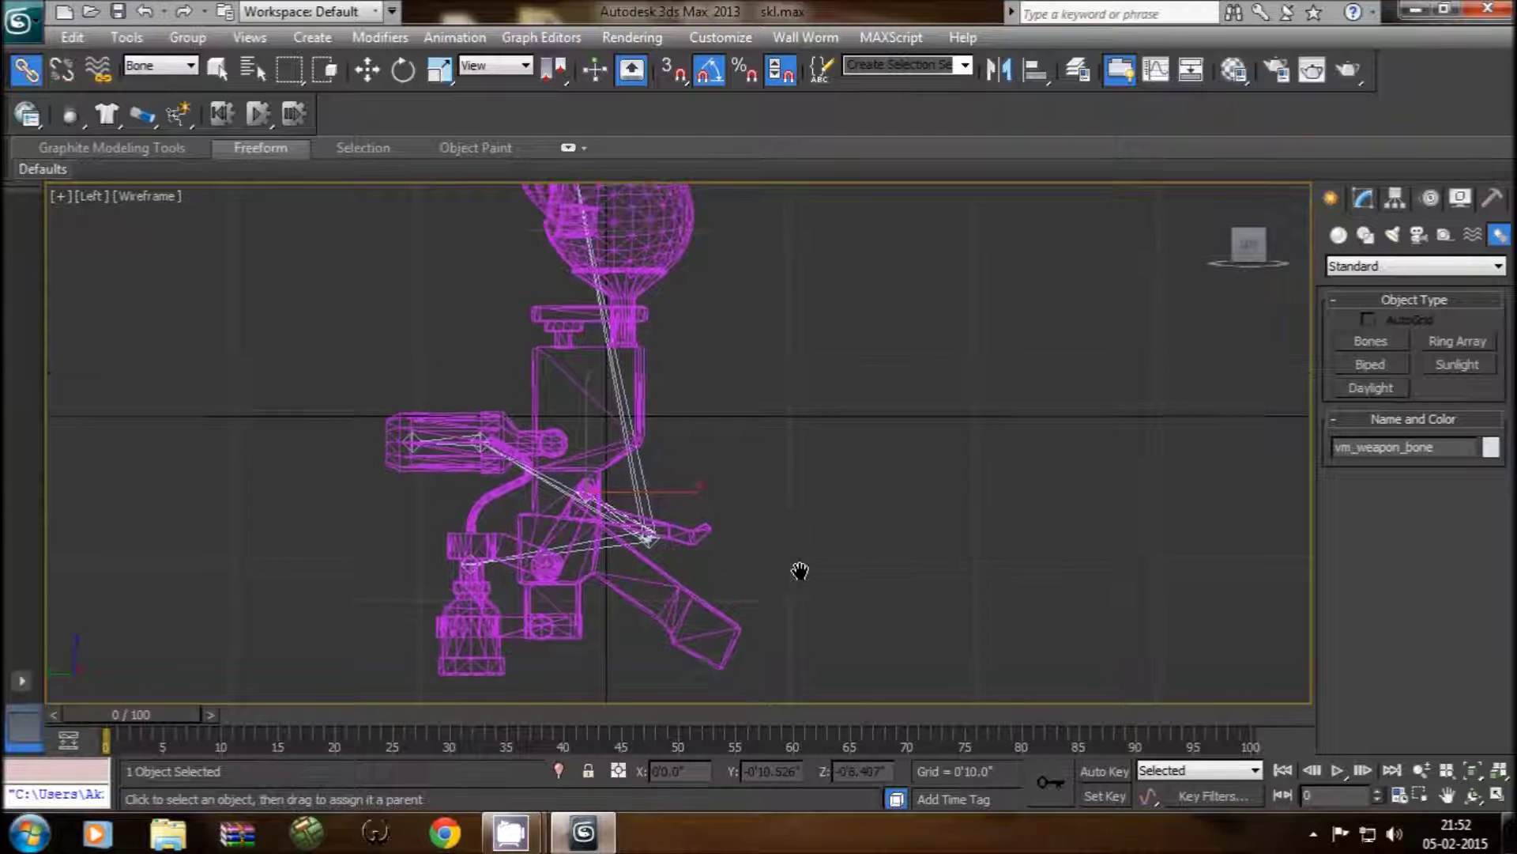
{"action": "scroll", "coordinate": [799, 568], "scroll_direction": "down", "scroll_amount": 3}
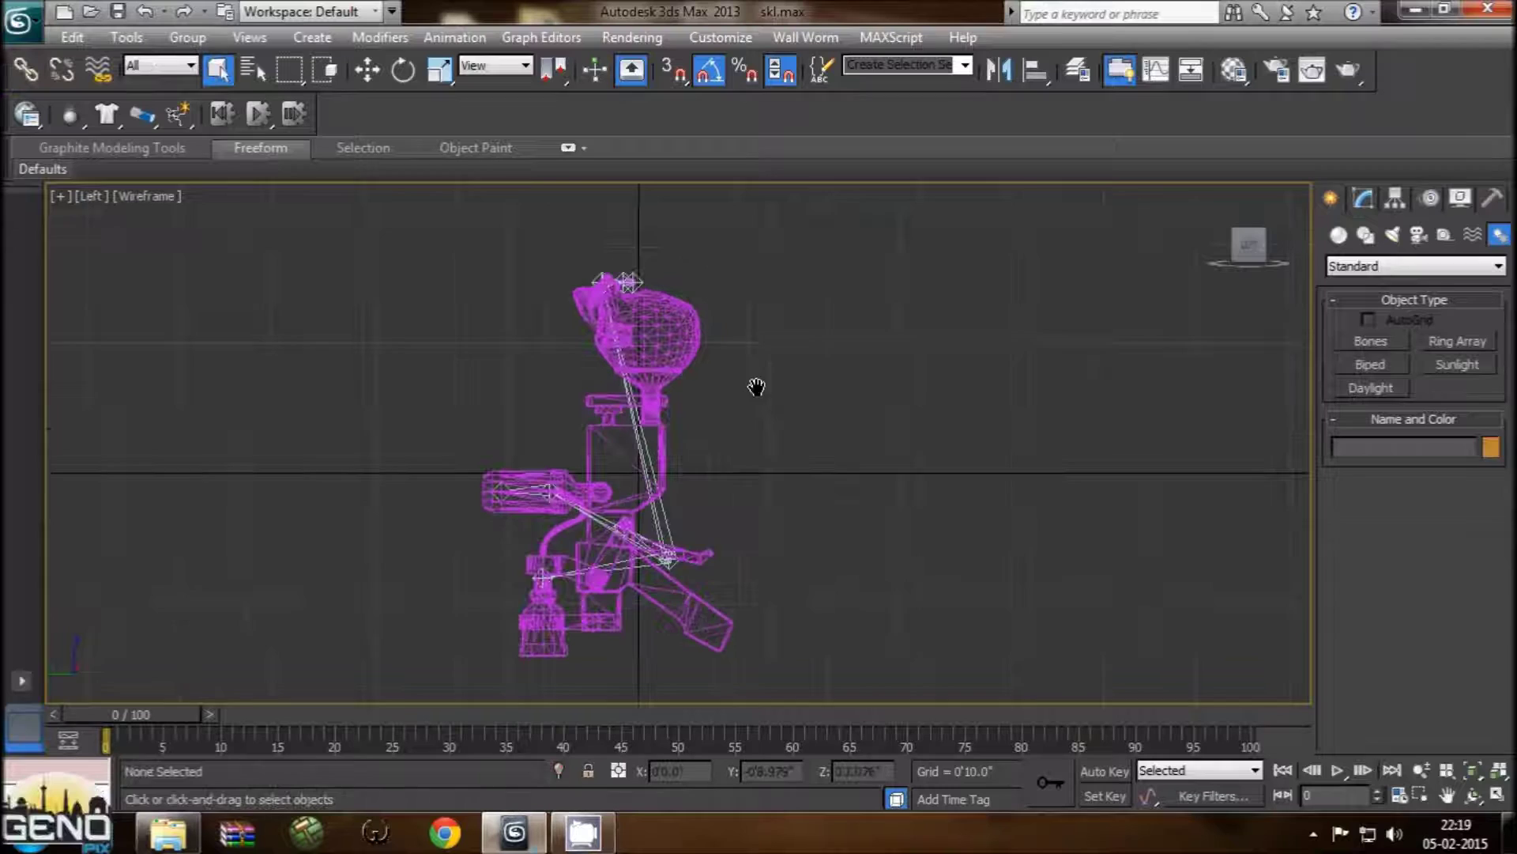
{"action": "middle_click_drag", "start_coordinate": [757, 383], "coordinate": [810, 427]}
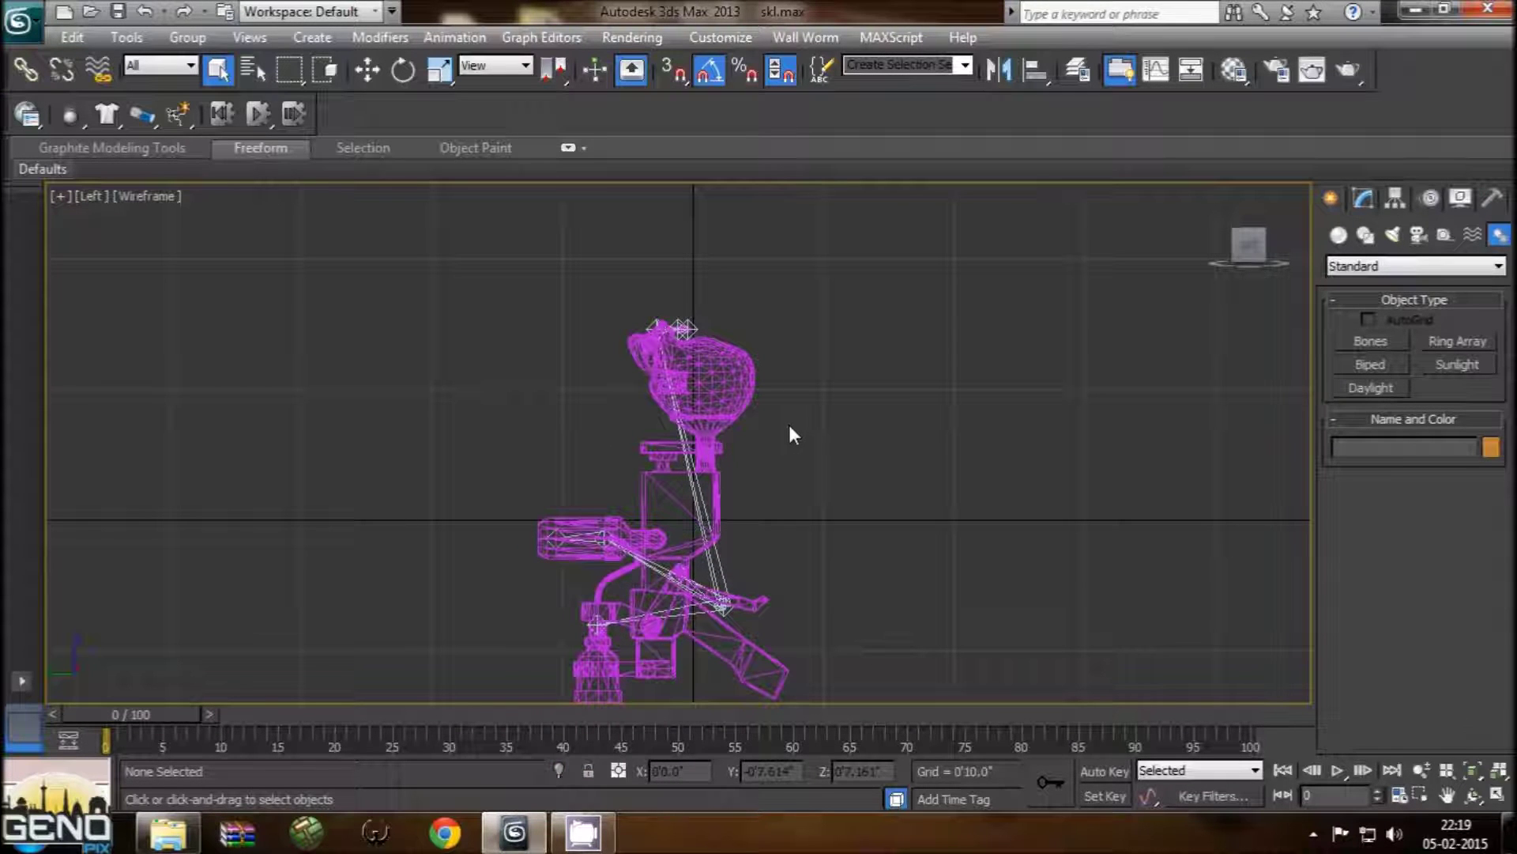
{"action": "middle_click_drag", "start_coordinate": [755, 398], "coordinate": [766, 361]}
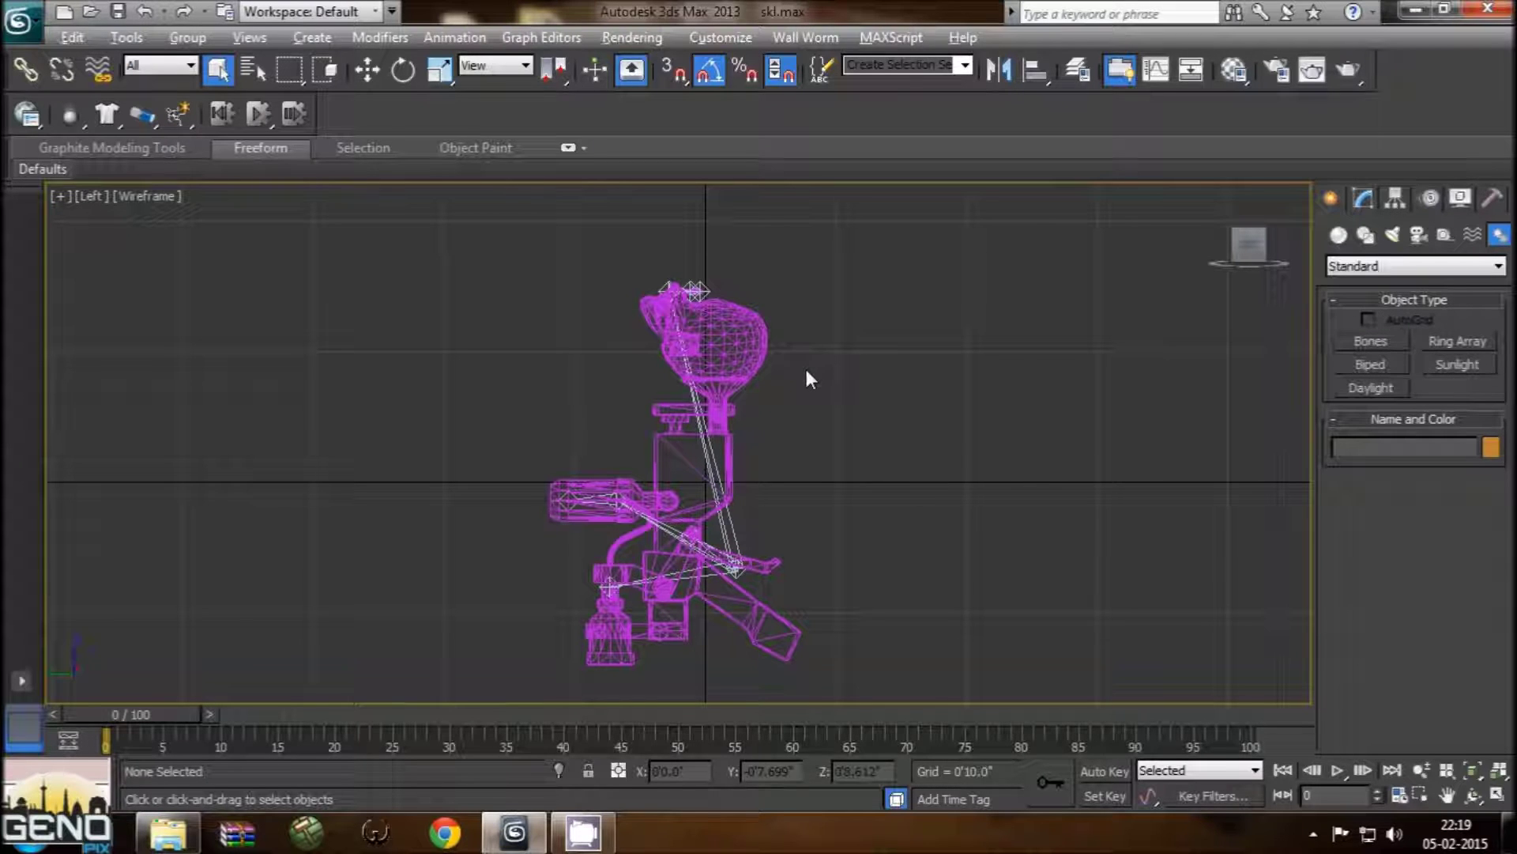
Step: Restore the four-viewport layout and select the arm mesh in the perspective view
{"action": "key", "text": "alt+w"}
{"action": "middle_click", "coordinate": [1059, 524]}
{"action": "middle_click_drag", "start_coordinate": [1036, 524], "coordinate": [1007, 523], "text": "alt"}
{"action": "left_click", "coordinate": [1010, 526]}
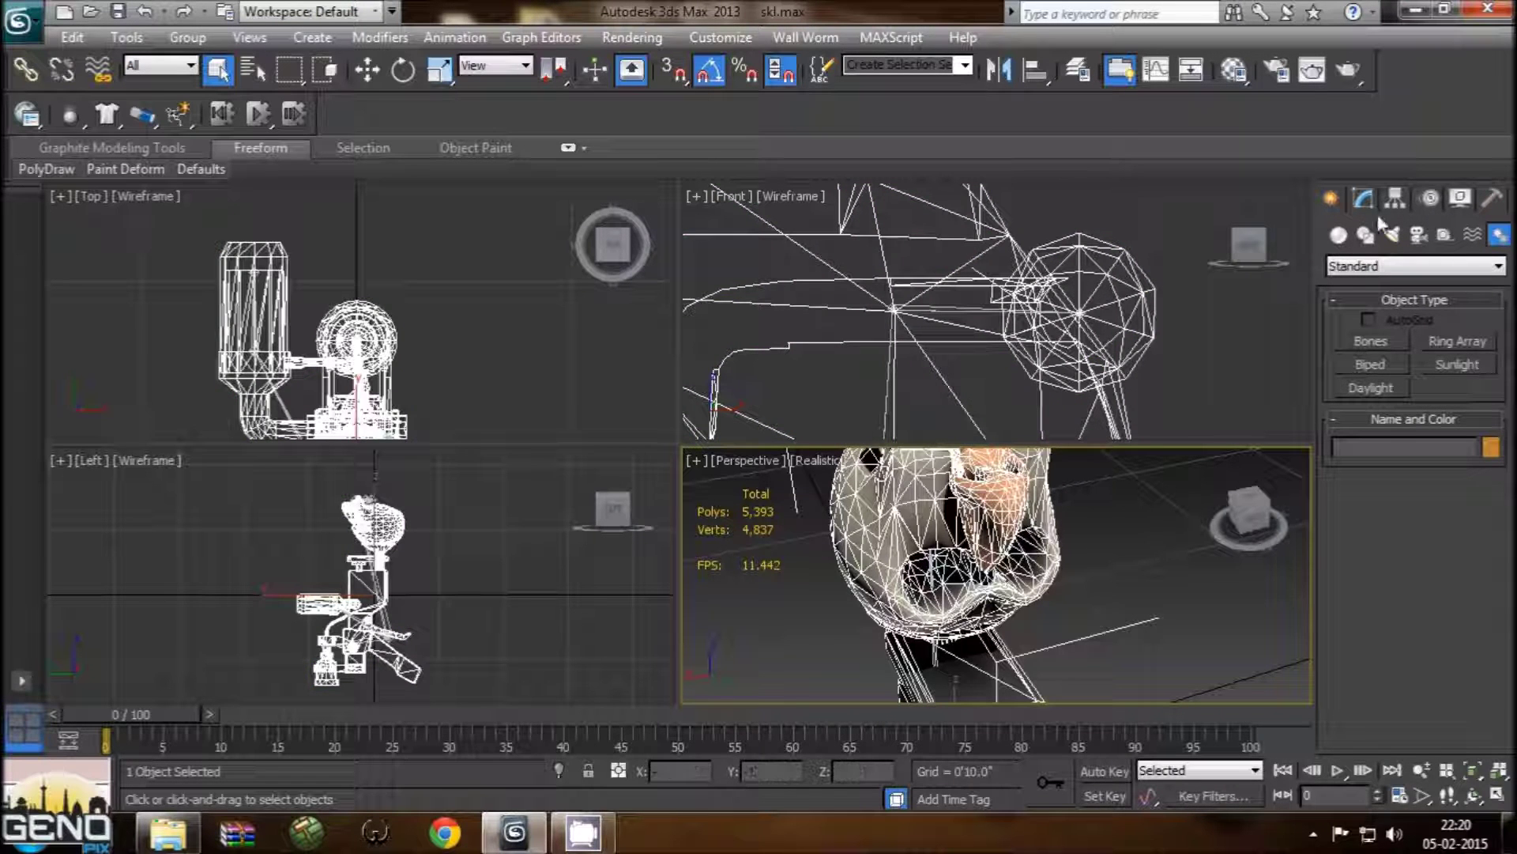
Step: Put a Skin modifier above Editable Poly on the c_coldkill001 arm mesh
{"action": "left_click", "coordinate": [1365, 199]}
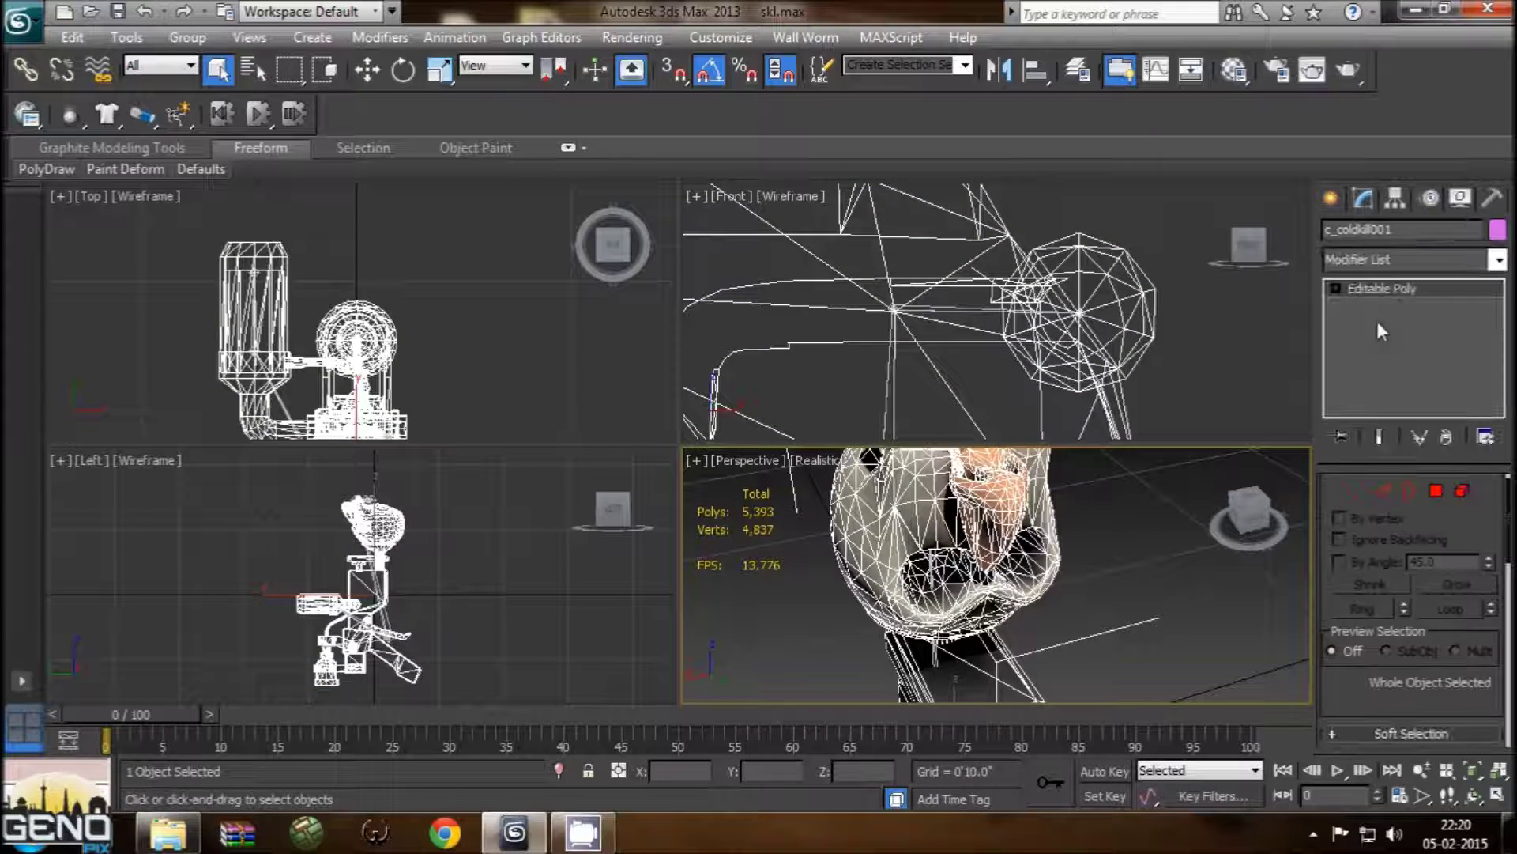
{"action": "left_click", "coordinate": [1463, 492]}
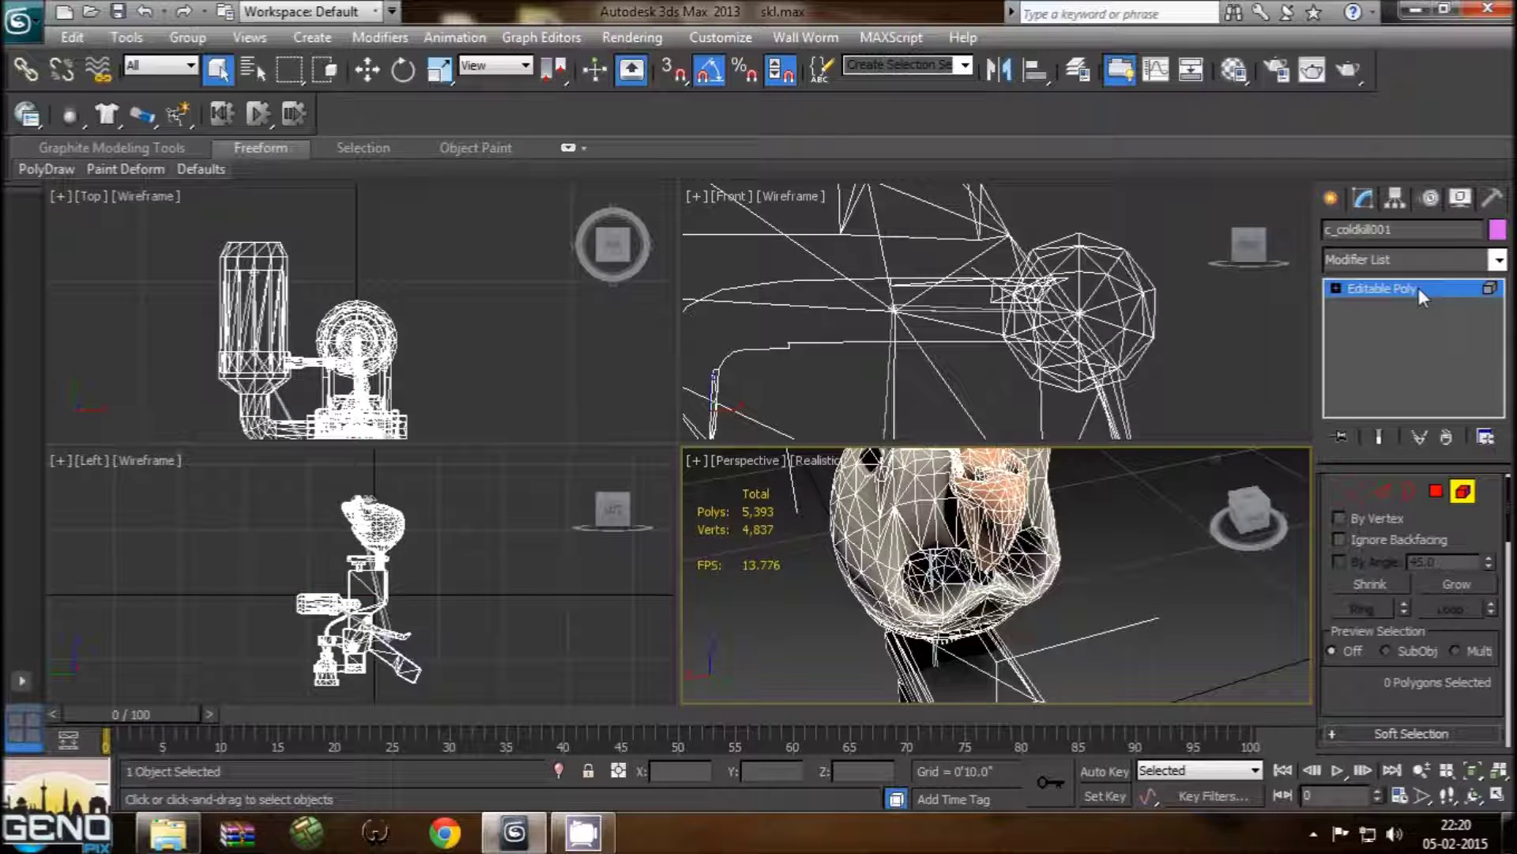
{"action": "left_click", "coordinate": [1382, 291]}
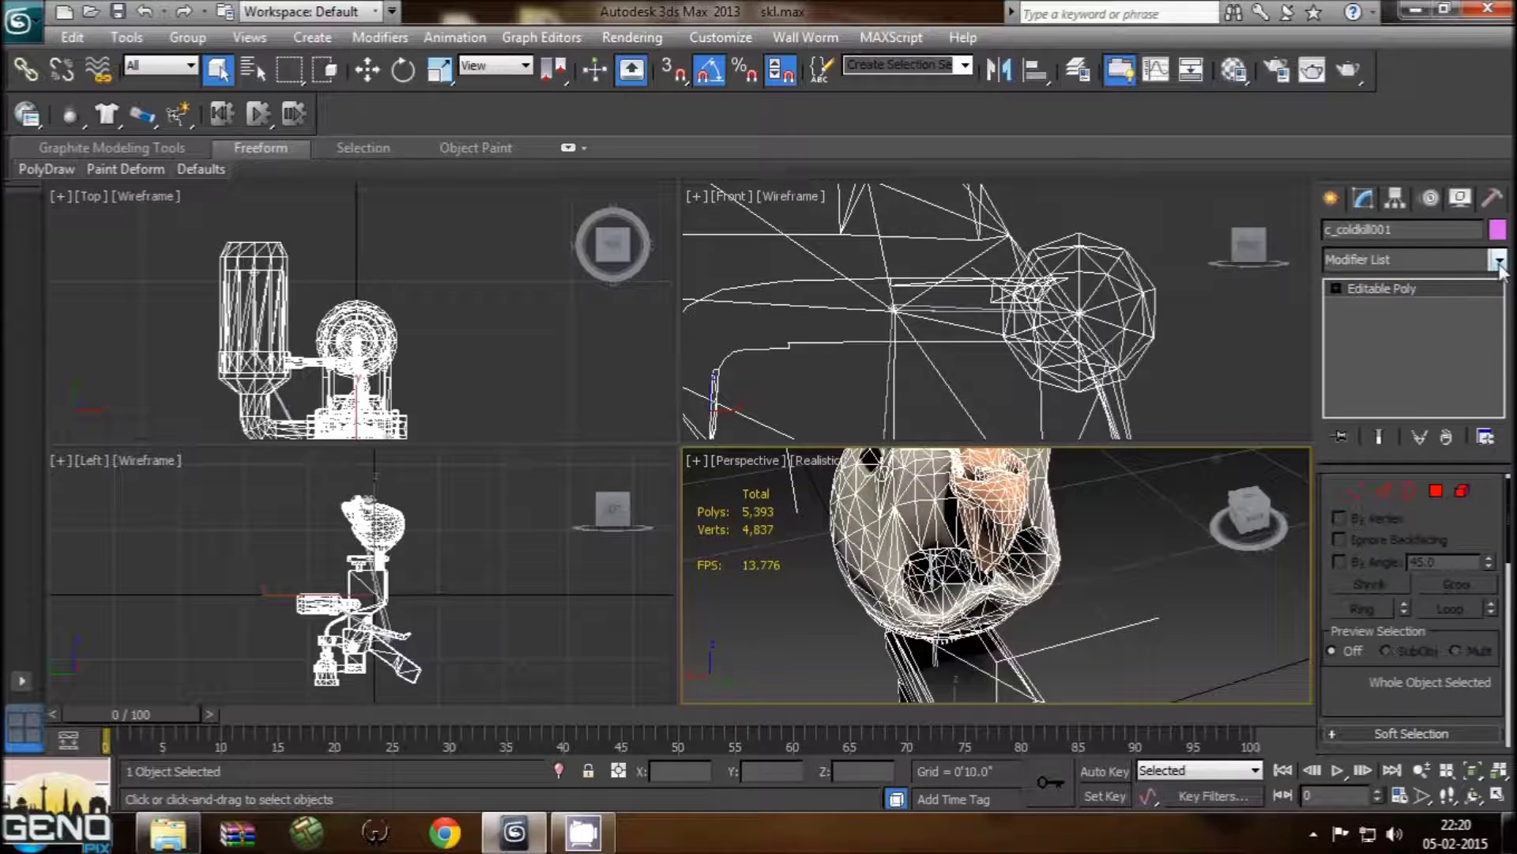
{"action": "left_click", "coordinate": [1499, 261]}
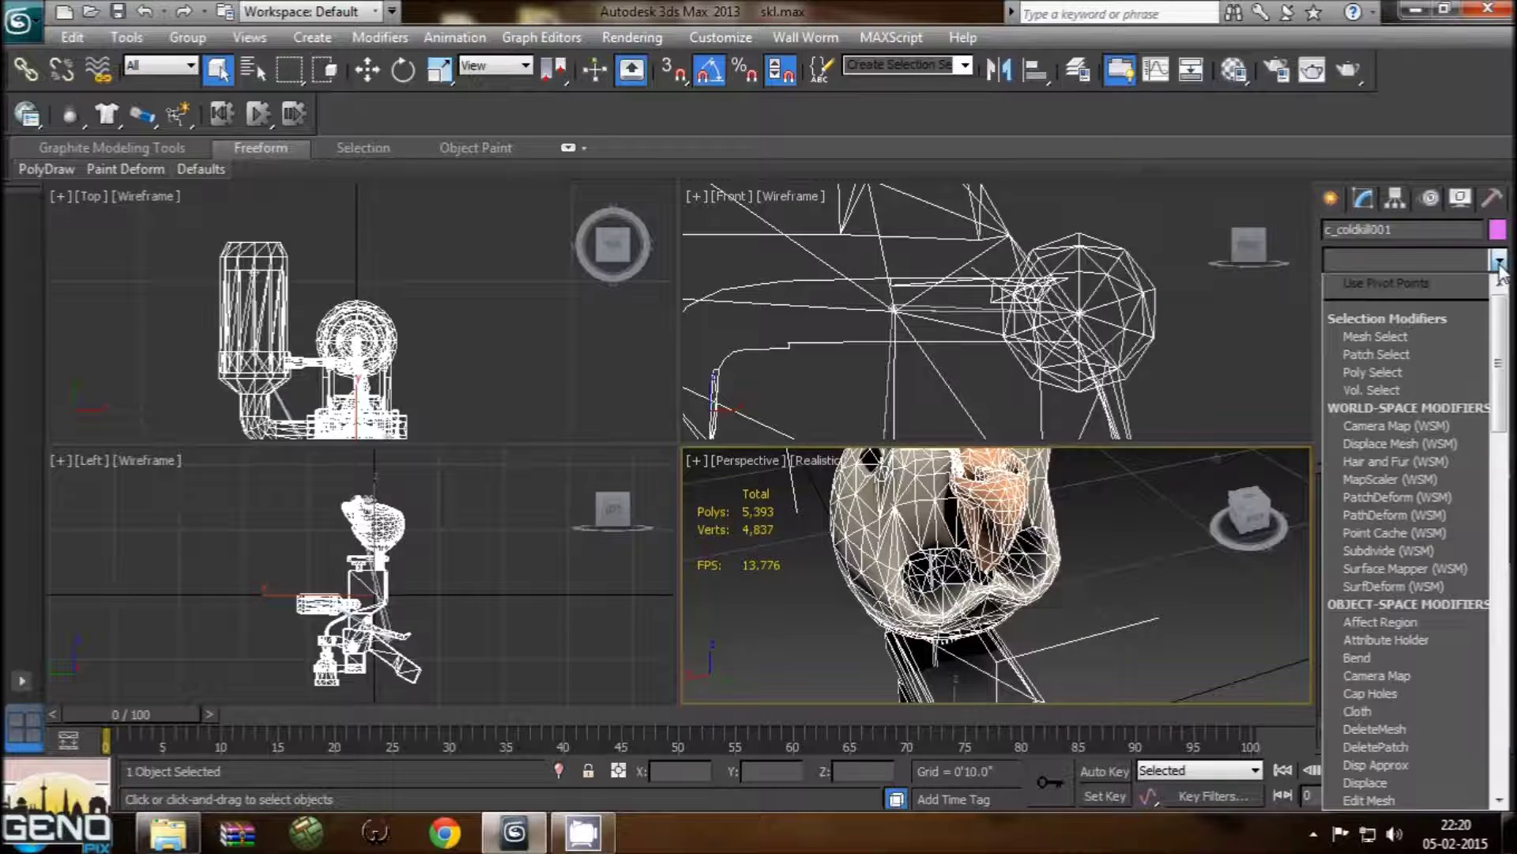
{"action": "left_click_drag", "start_coordinate": [1499, 345], "coordinate": [1489, 617]}
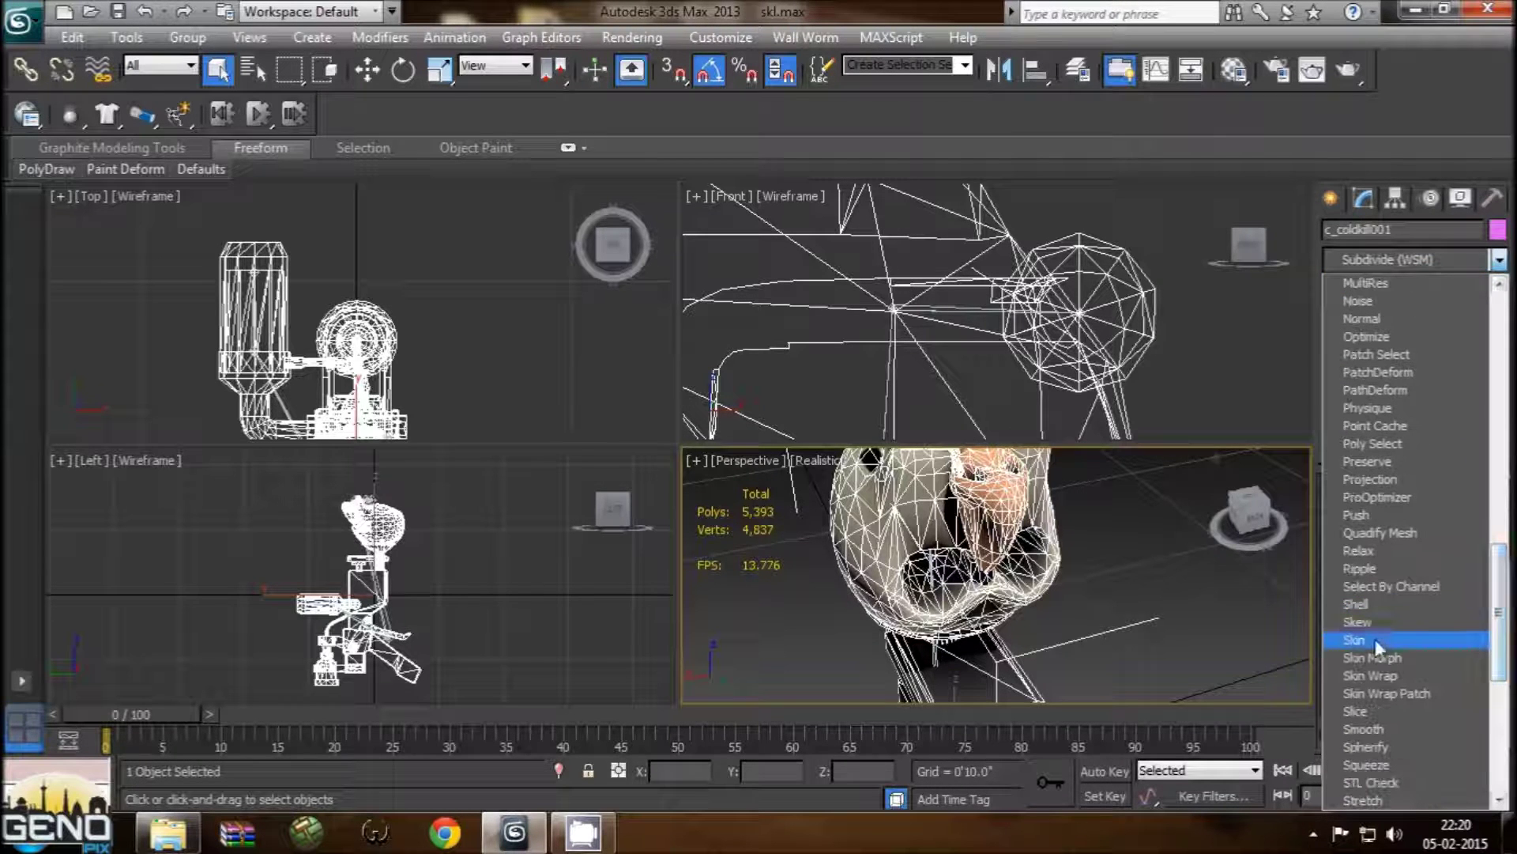
{"action": "left_click", "coordinate": [1375, 638]}
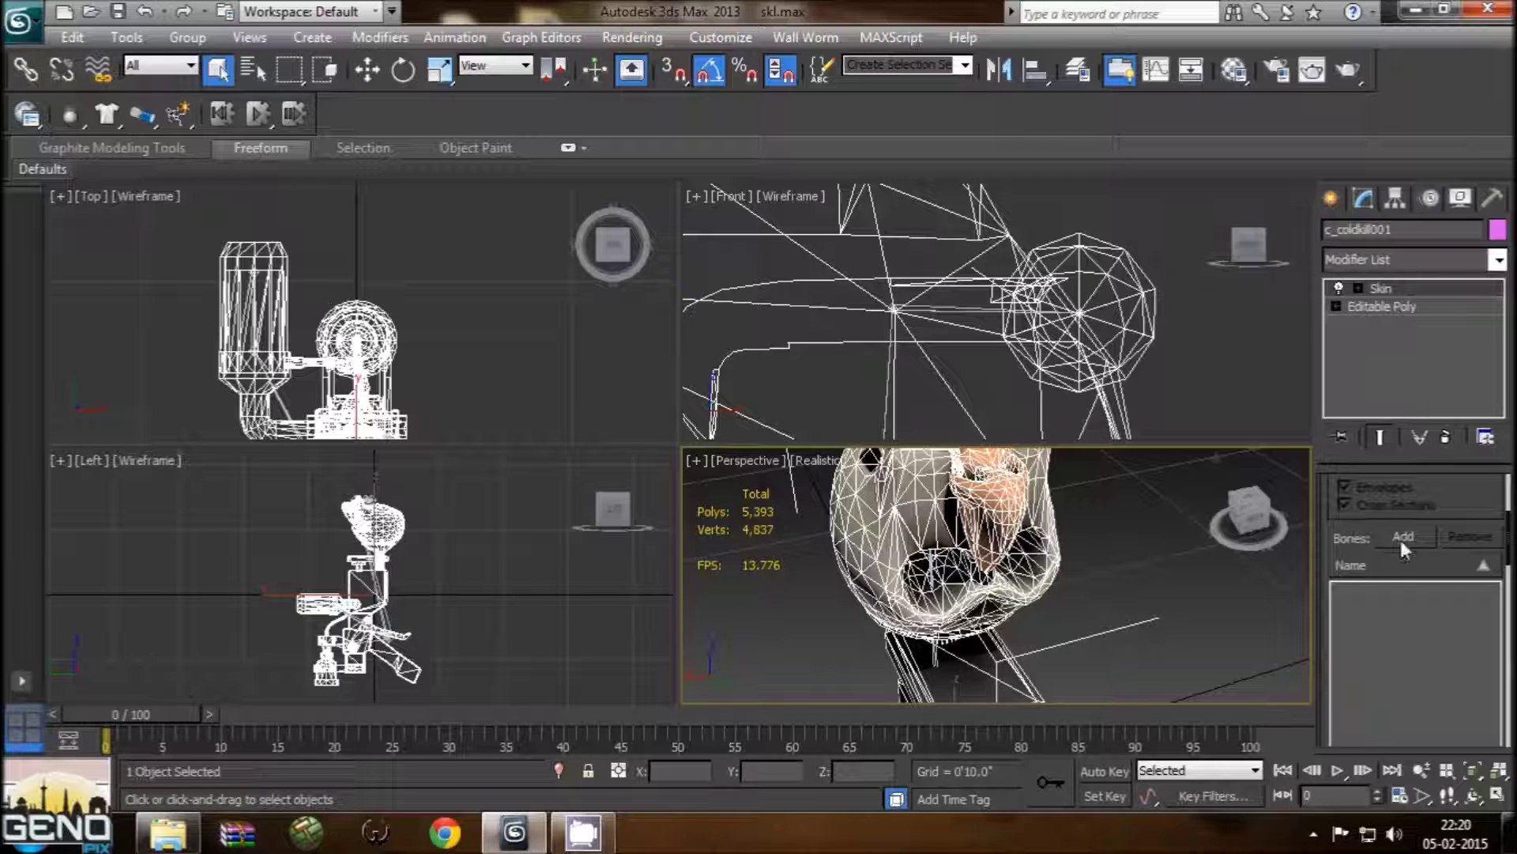
Step: Add all eight scene bones, jiggle1 through weapon_bone, to the Skin bone list
{"action": "mouse_move", "coordinate": [1510, 545]}
{"action": "left_mouse_down"}
{"action": "mouse_move", "coordinate": [1502, 497]}
{"action": "mouse_move", "coordinate": [1445, 517]}
{"action": "left_mouse_up"}
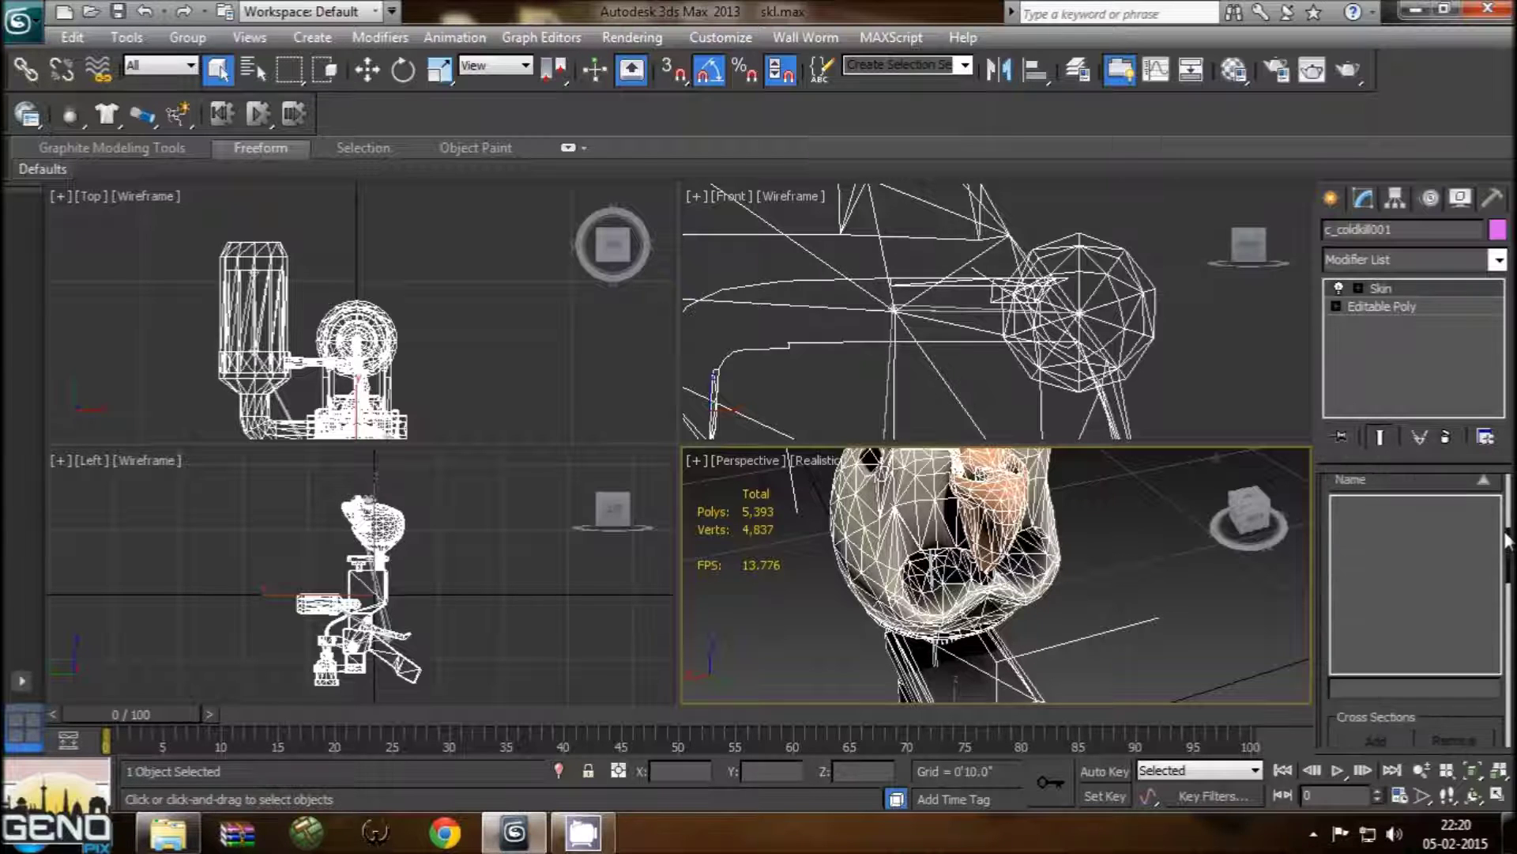
{"action": "left_click", "coordinate": [1404, 528]}
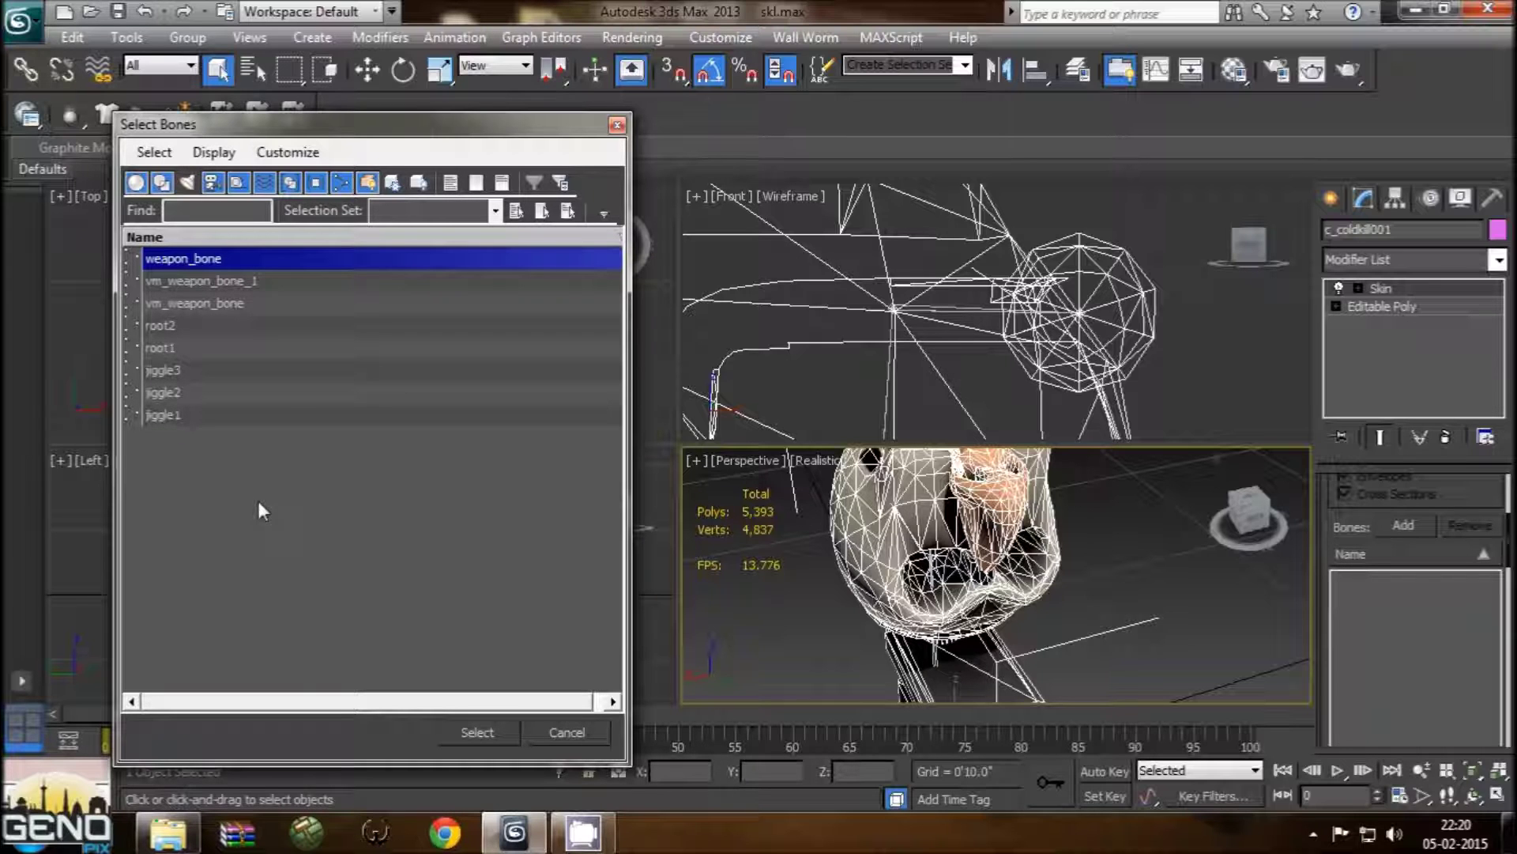
{"action": "key", "text": "ctrl+a"}
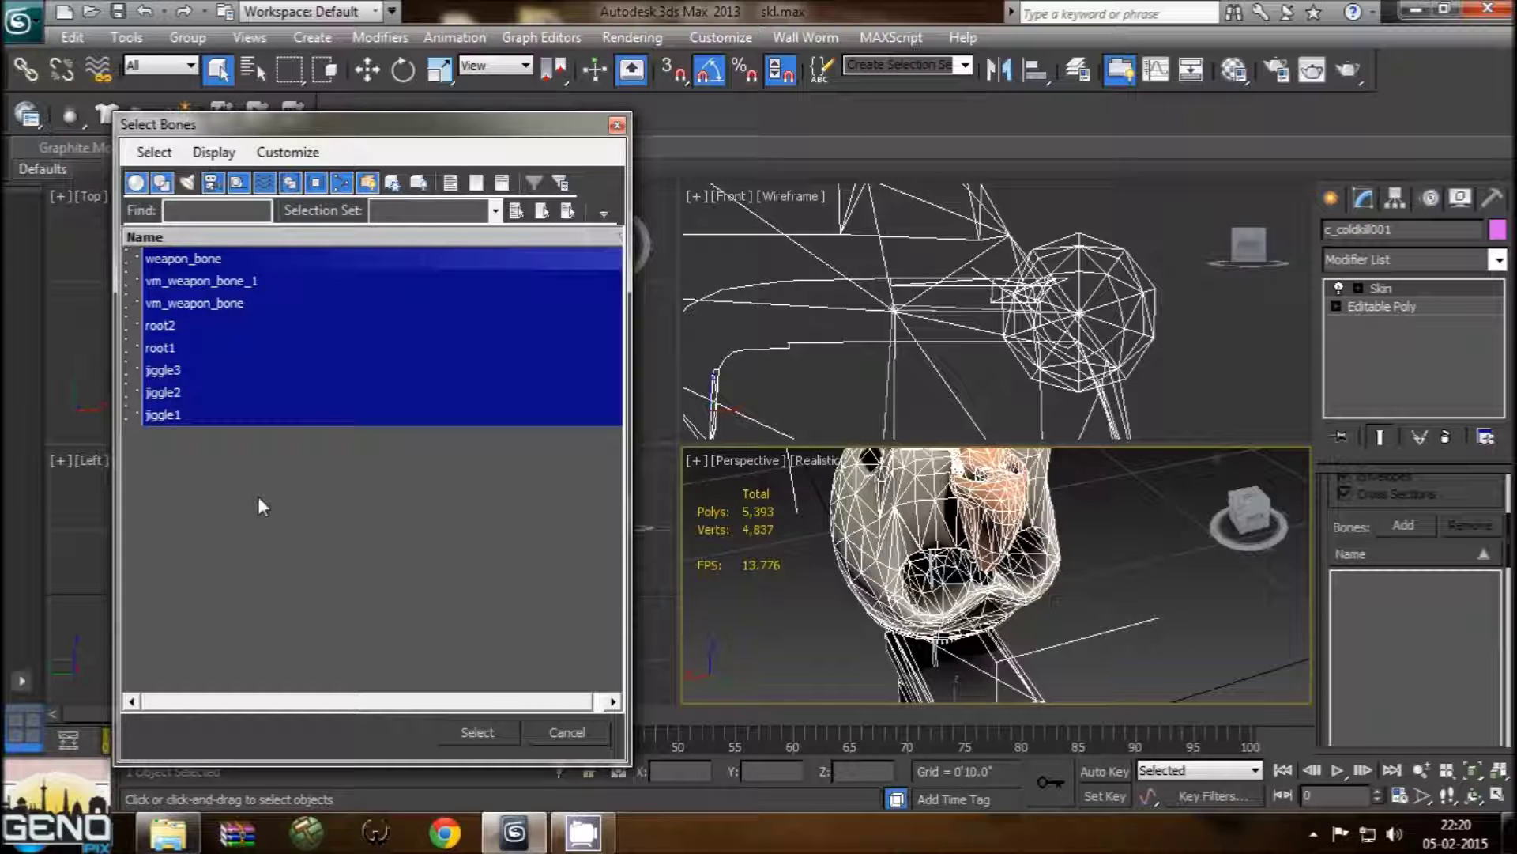
{"action": "left_click", "coordinate": [480, 734]}
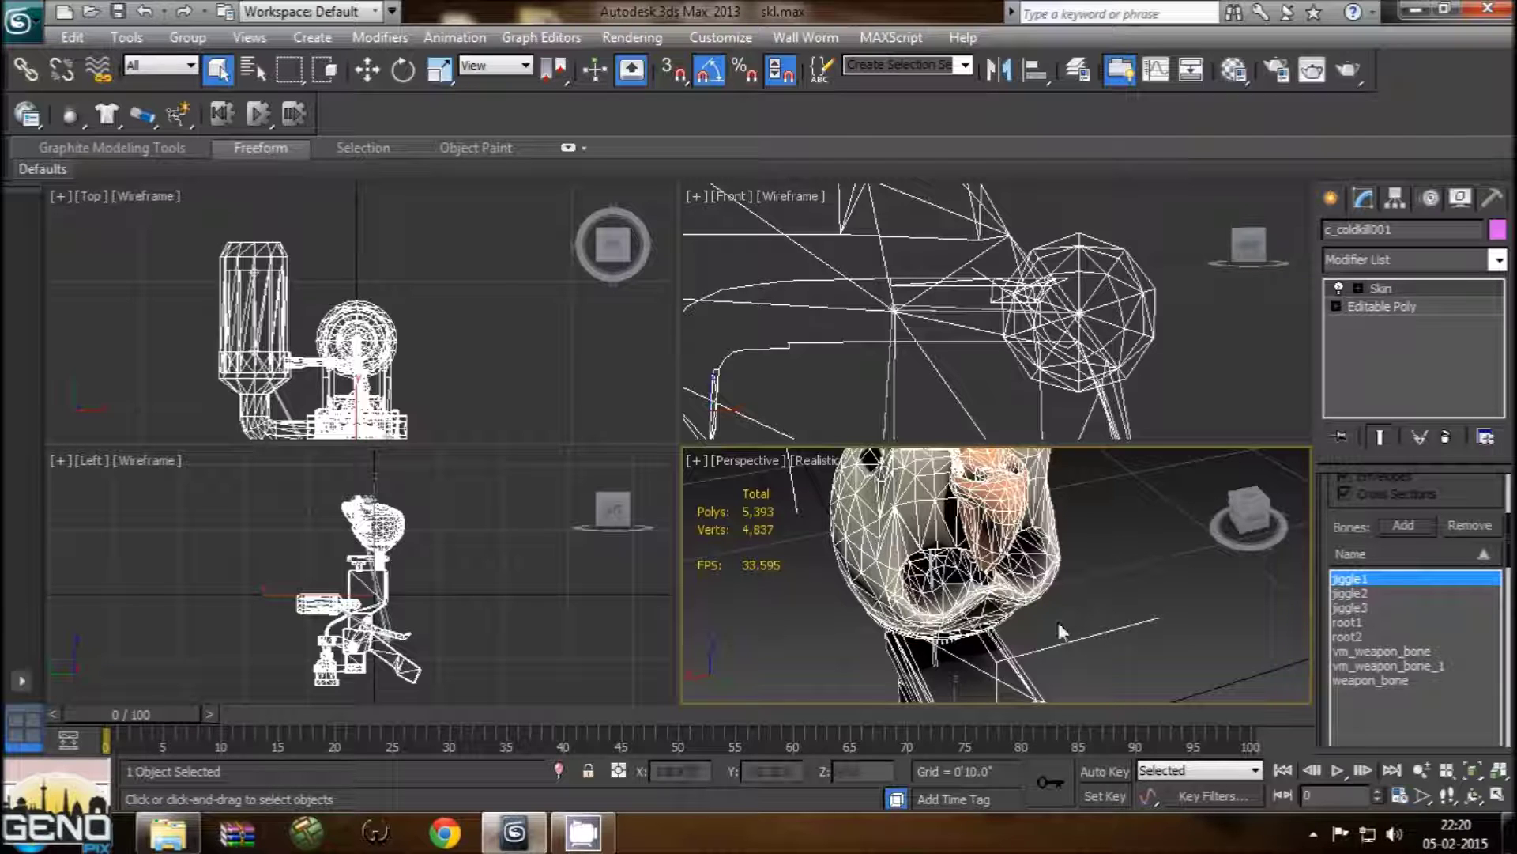
{"action": "left_click", "coordinate": [1412, 308]}
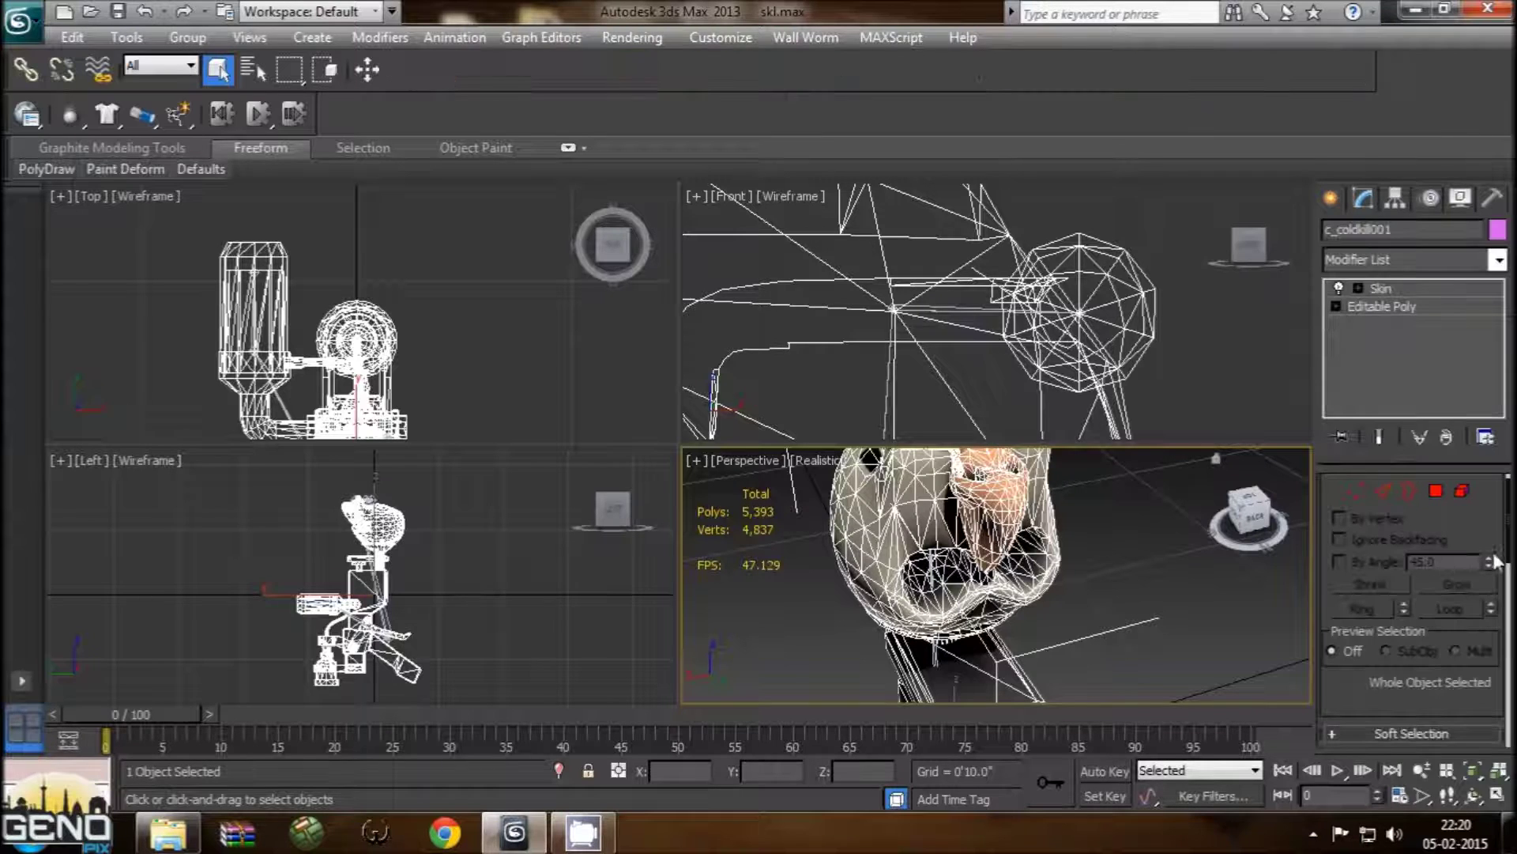
Step: Select the arm's 348 polygons at Editable Poly level and hide the unselected geometry
{"action": "left_click", "coordinate": [1462, 490]}
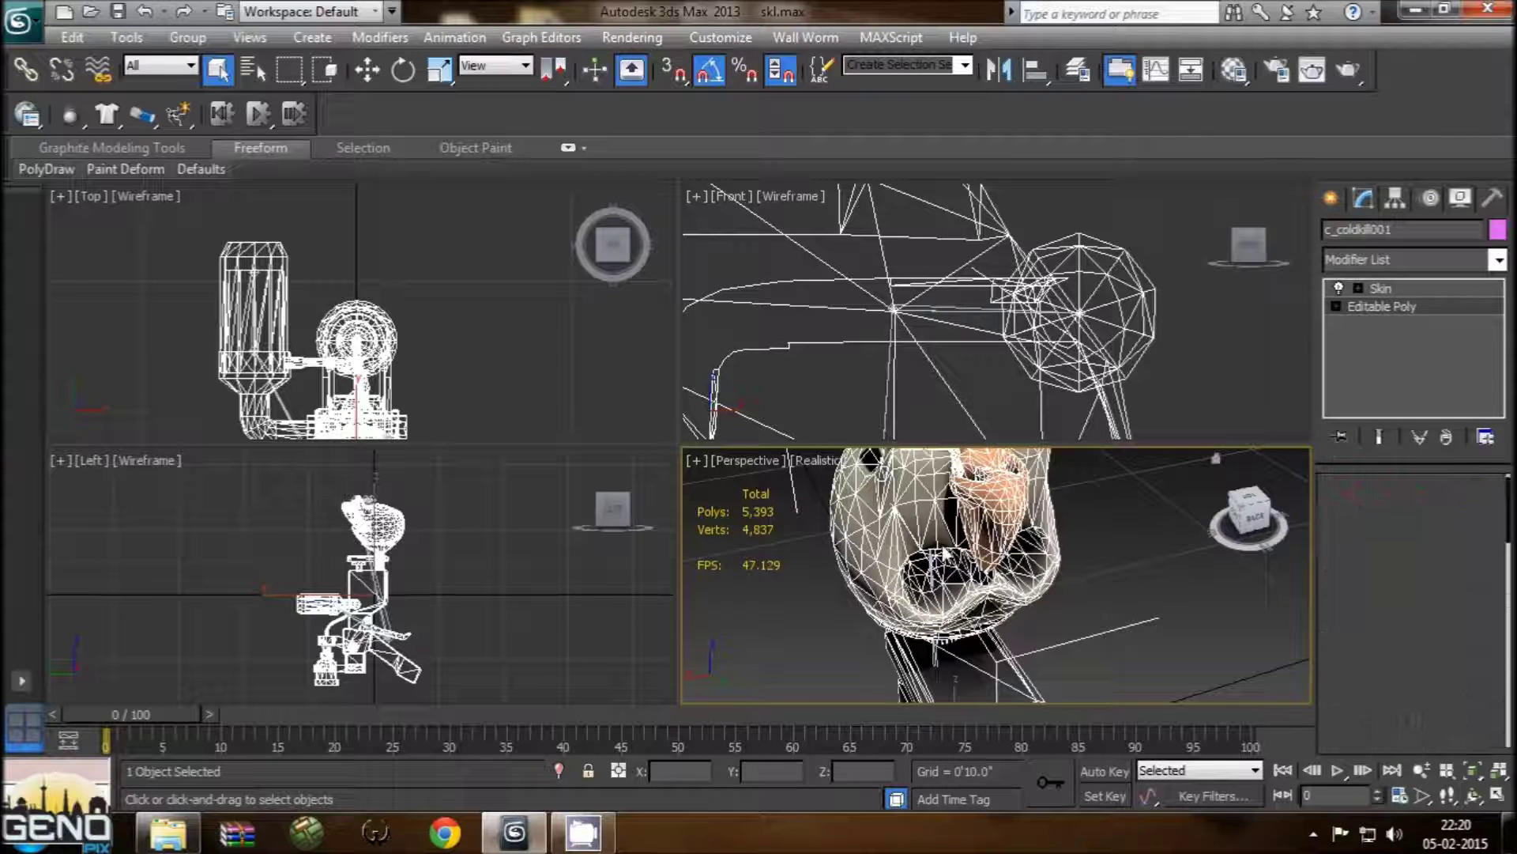
{"action": "middle_click_drag", "start_coordinate": [945, 554], "coordinate": [1173, 490], "text": "alt"}
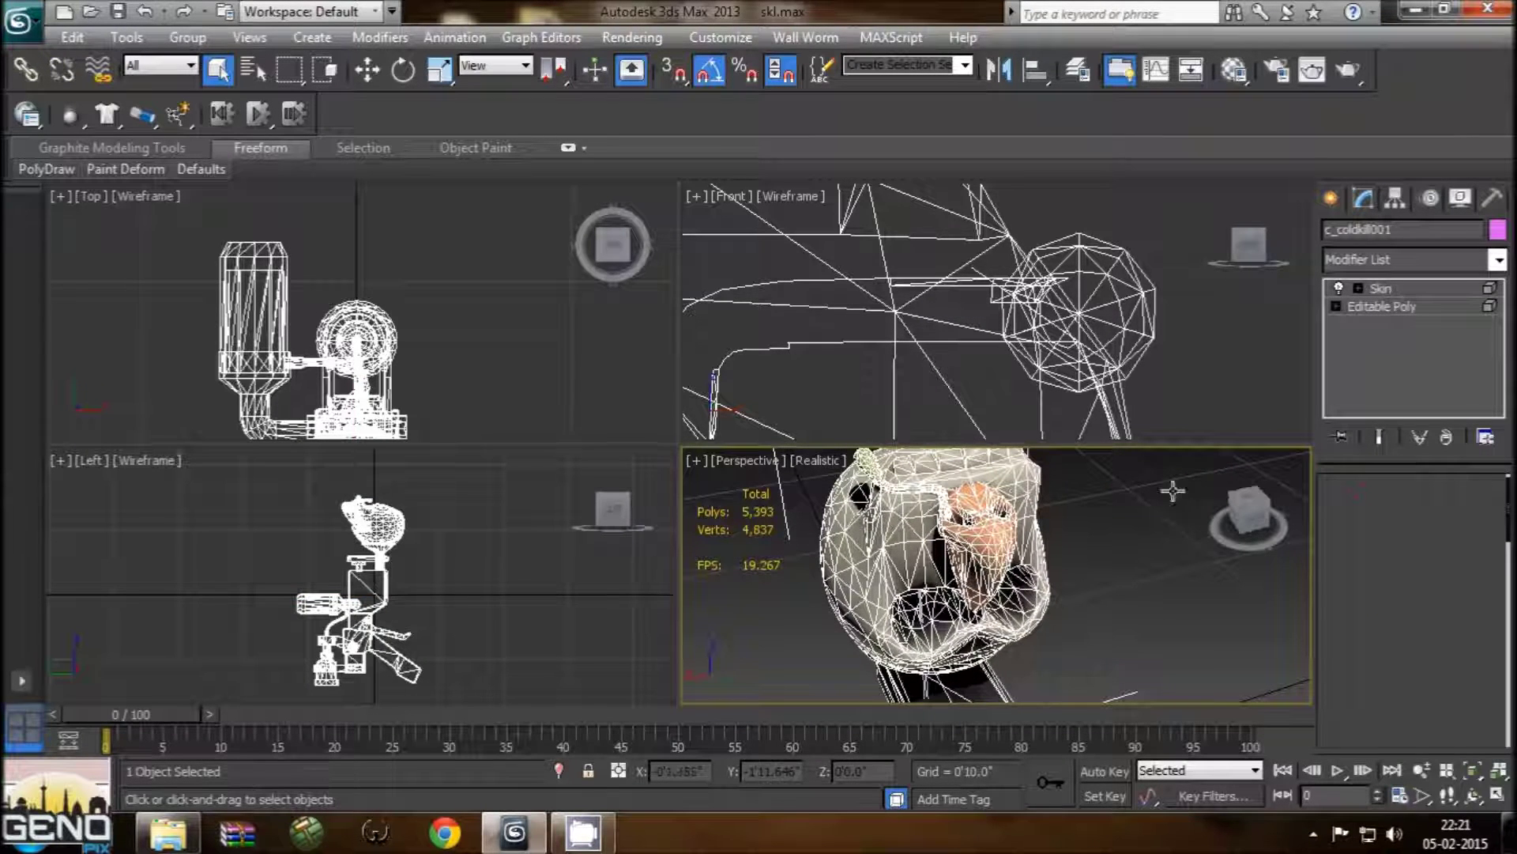
{"action": "left_click", "coordinate": [1412, 308]}
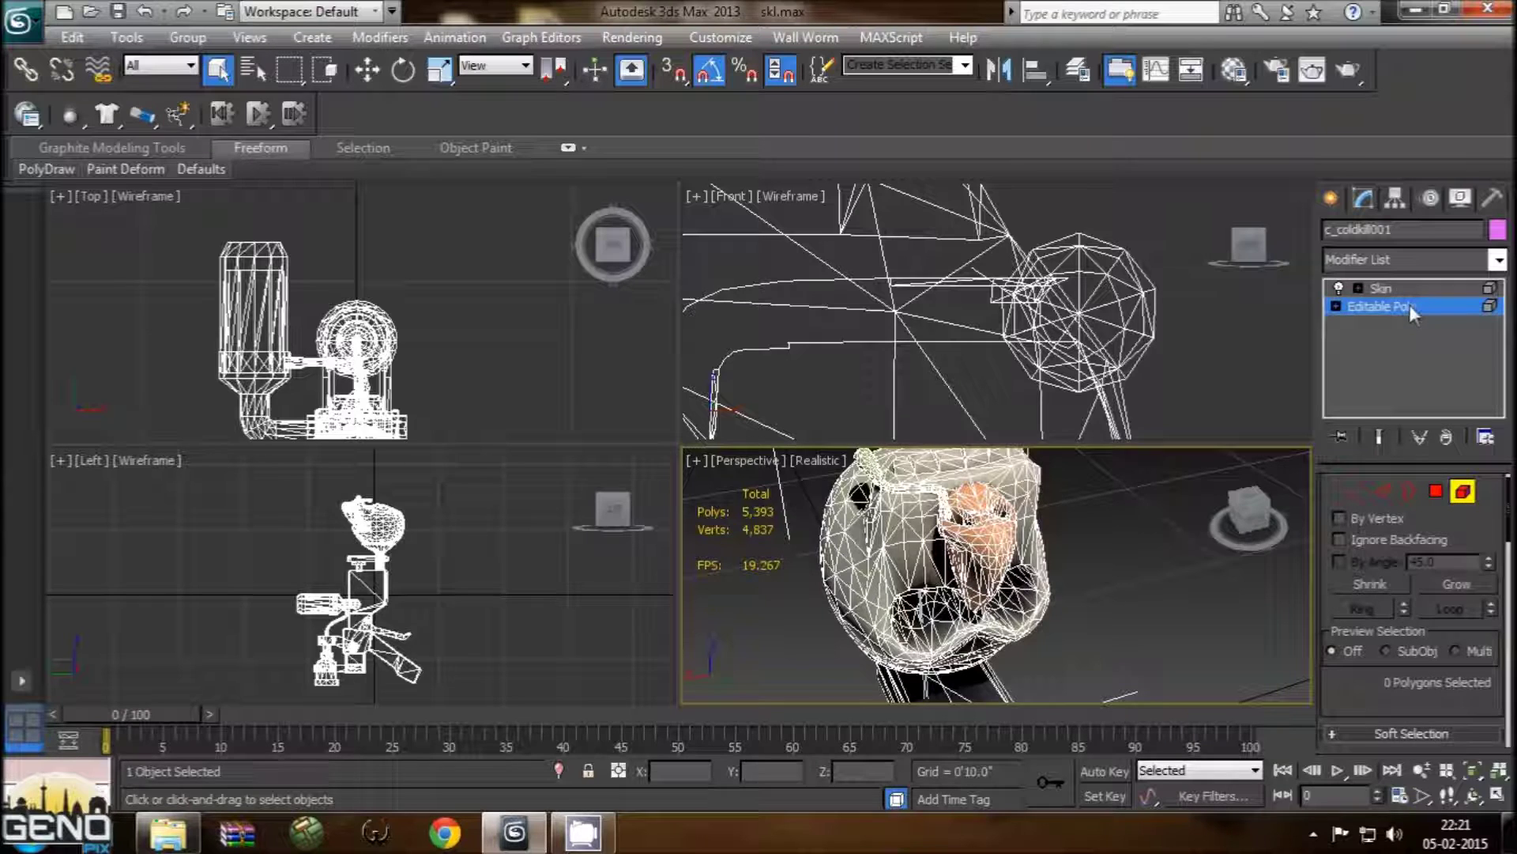
{"action": "left_click", "coordinate": [872, 474]}
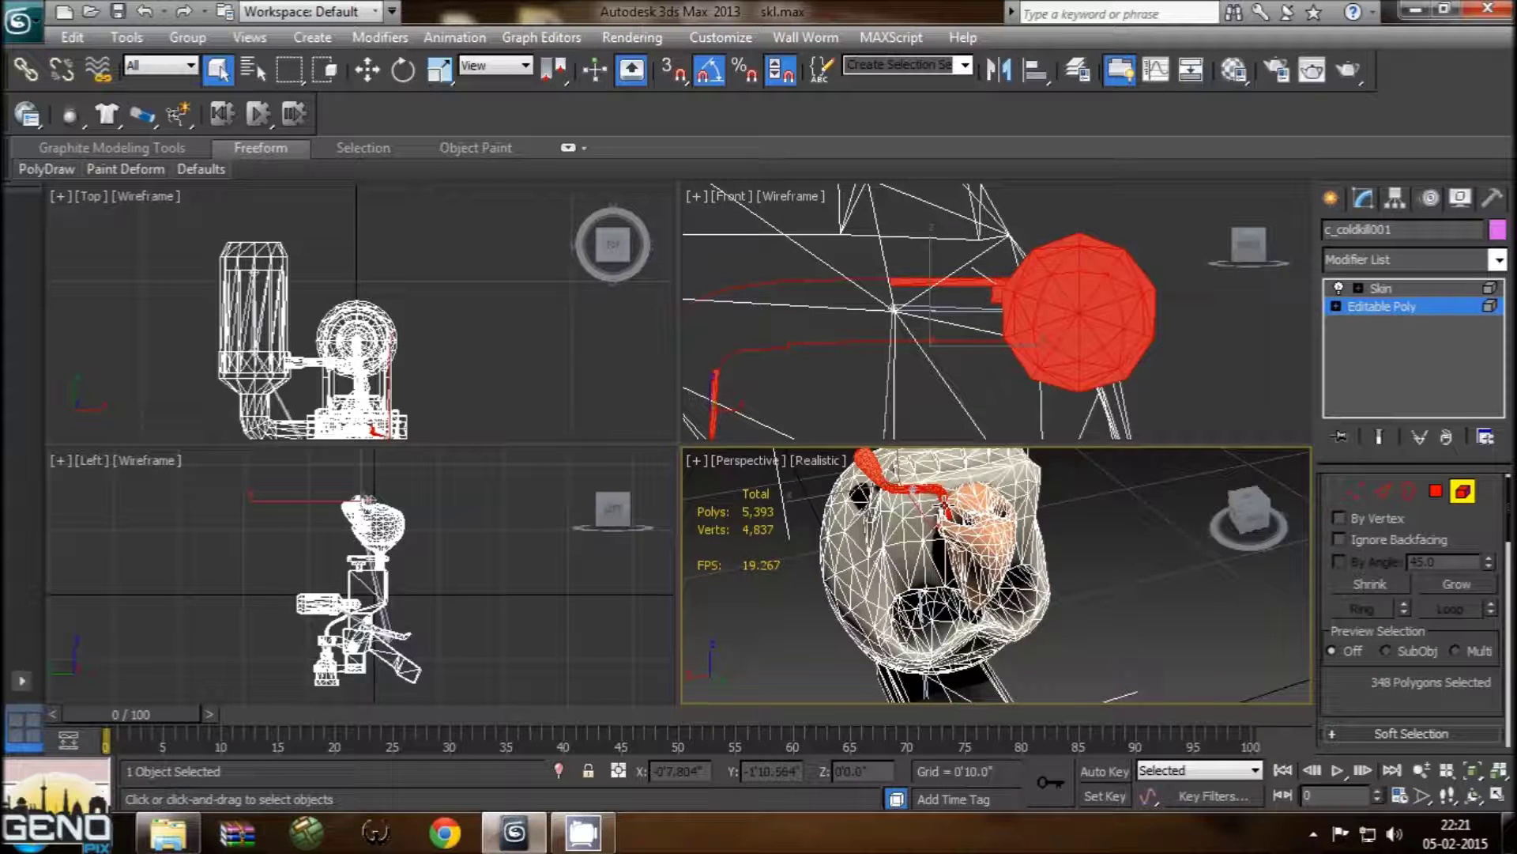
{"action": "middle_click_drag", "start_coordinate": [941, 510], "coordinate": [988, 514], "text": "alt"}
{"action": "left_click_drag", "start_coordinate": [1507, 523], "coordinate": [1509, 688]}
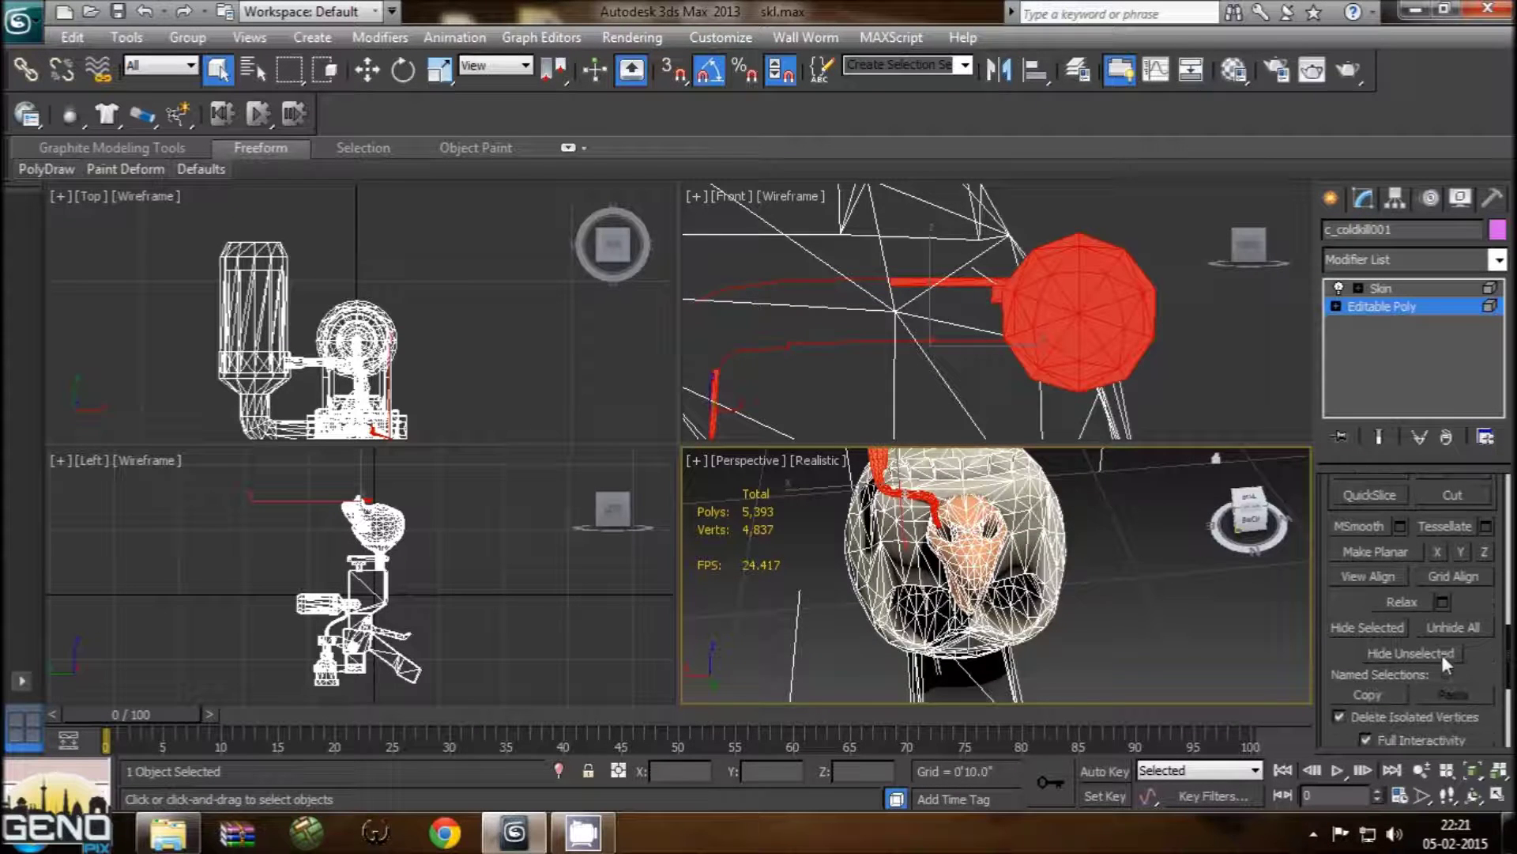
{"action": "left_click", "coordinate": [1442, 655]}
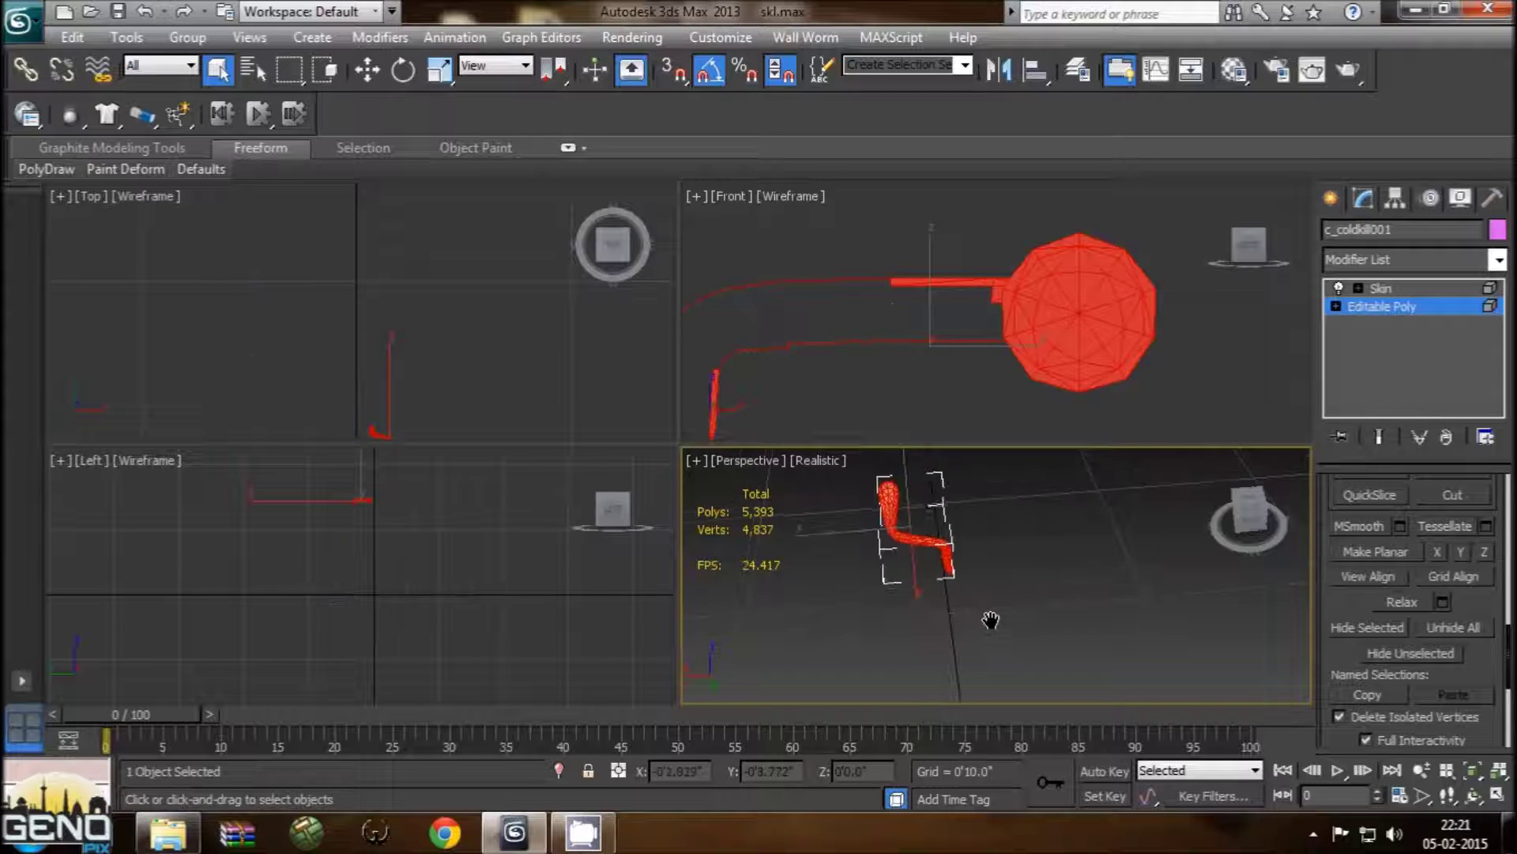
Step: Frame the selected red element in the Front and Perspective views
{"action": "scroll", "coordinate": [991, 620], "scroll_direction": "up", "scroll_amount": 5}
{"action": "scroll", "coordinate": [1003, 624], "scroll_direction": "up", "scroll_amount": 1}
{"action": "scroll", "coordinate": [980, 615], "scroll_direction": "up", "scroll_amount": 1}
{"action": "scroll", "coordinate": [980, 614], "scroll_direction": "up", "scroll_amount": 1}
{"action": "scroll", "coordinate": [994, 619], "scroll_direction": "up", "scroll_amount": 2}
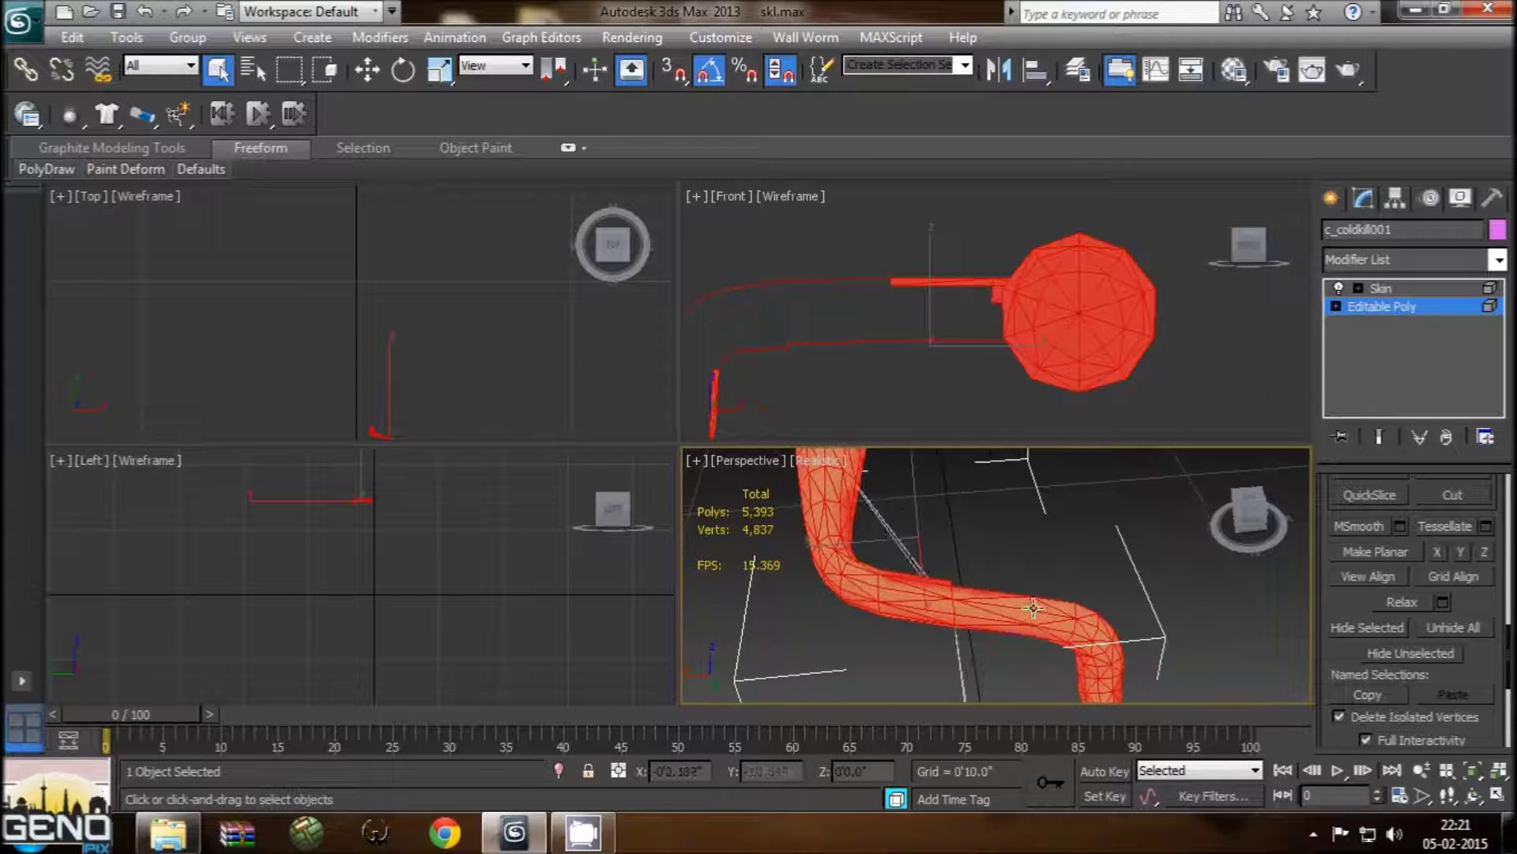
{"action": "scroll", "coordinate": [1033, 608], "scroll_direction": "down", "scroll_amount": 2}
{"action": "scroll", "coordinate": [1059, 629], "scroll_direction": "down", "scroll_amount": 2}
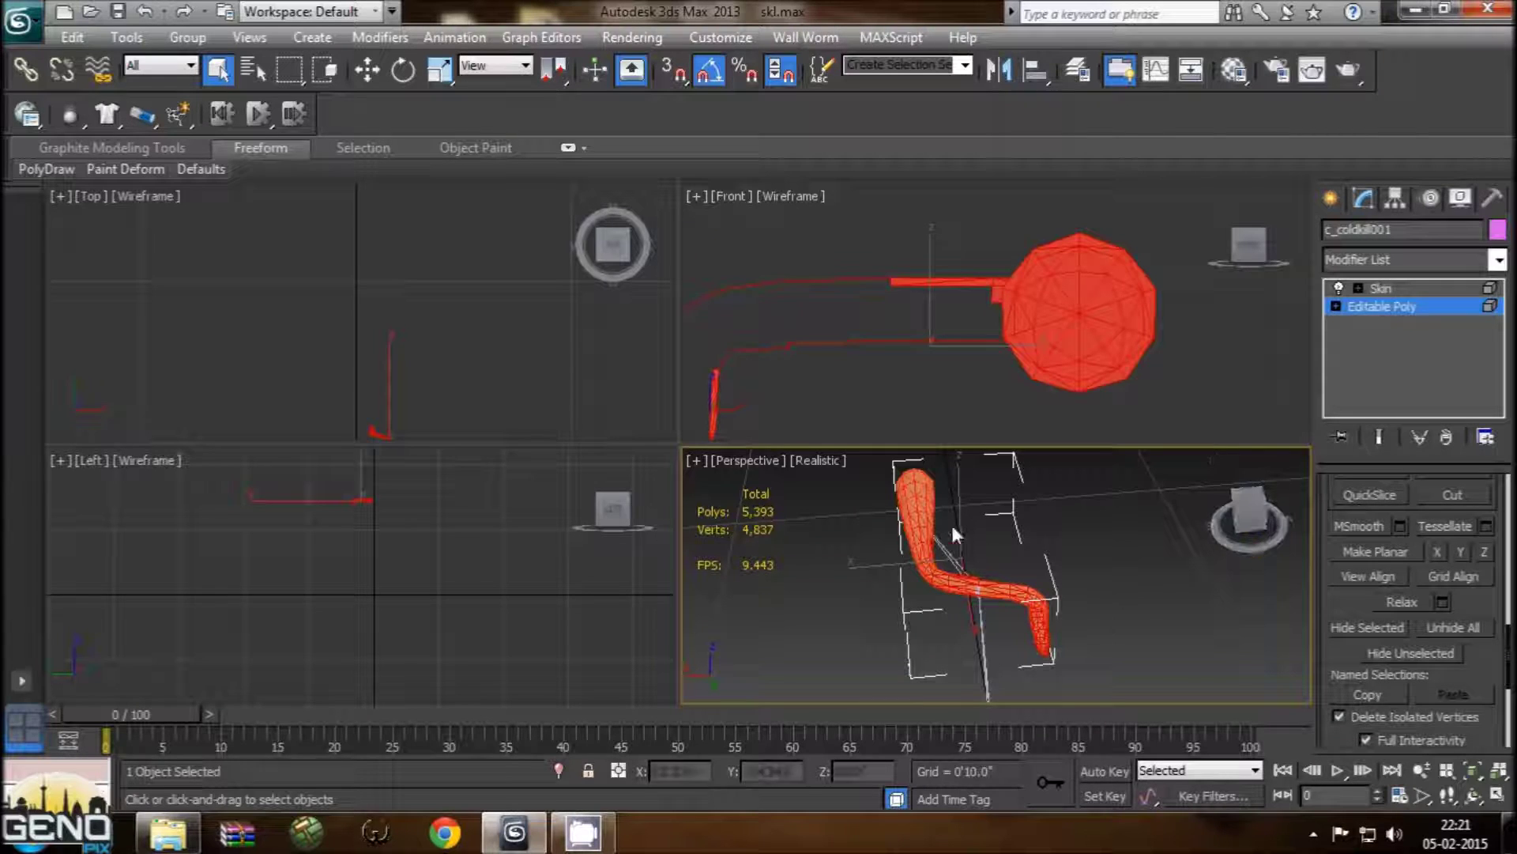
{"action": "middle_click_drag", "start_coordinate": [878, 373], "coordinate": [929, 328]}
{"action": "scroll", "coordinate": [928, 329], "scroll_direction": "down", "scroll_amount": 4}
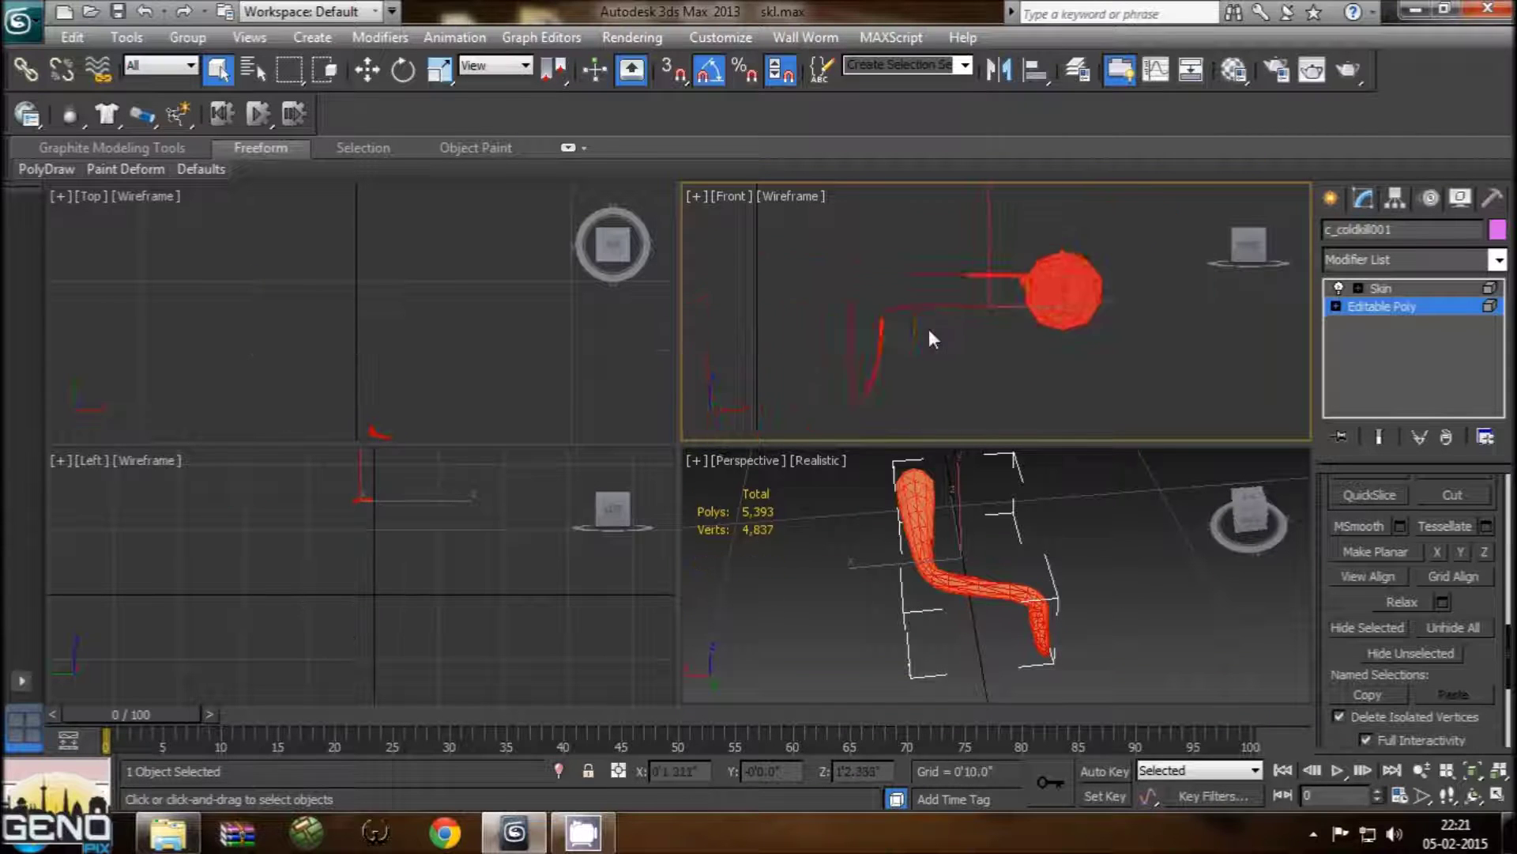
{"action": "scroll", "coordinate": [928, 329], "scroll_direction": "down", "scroll_amount": 2}
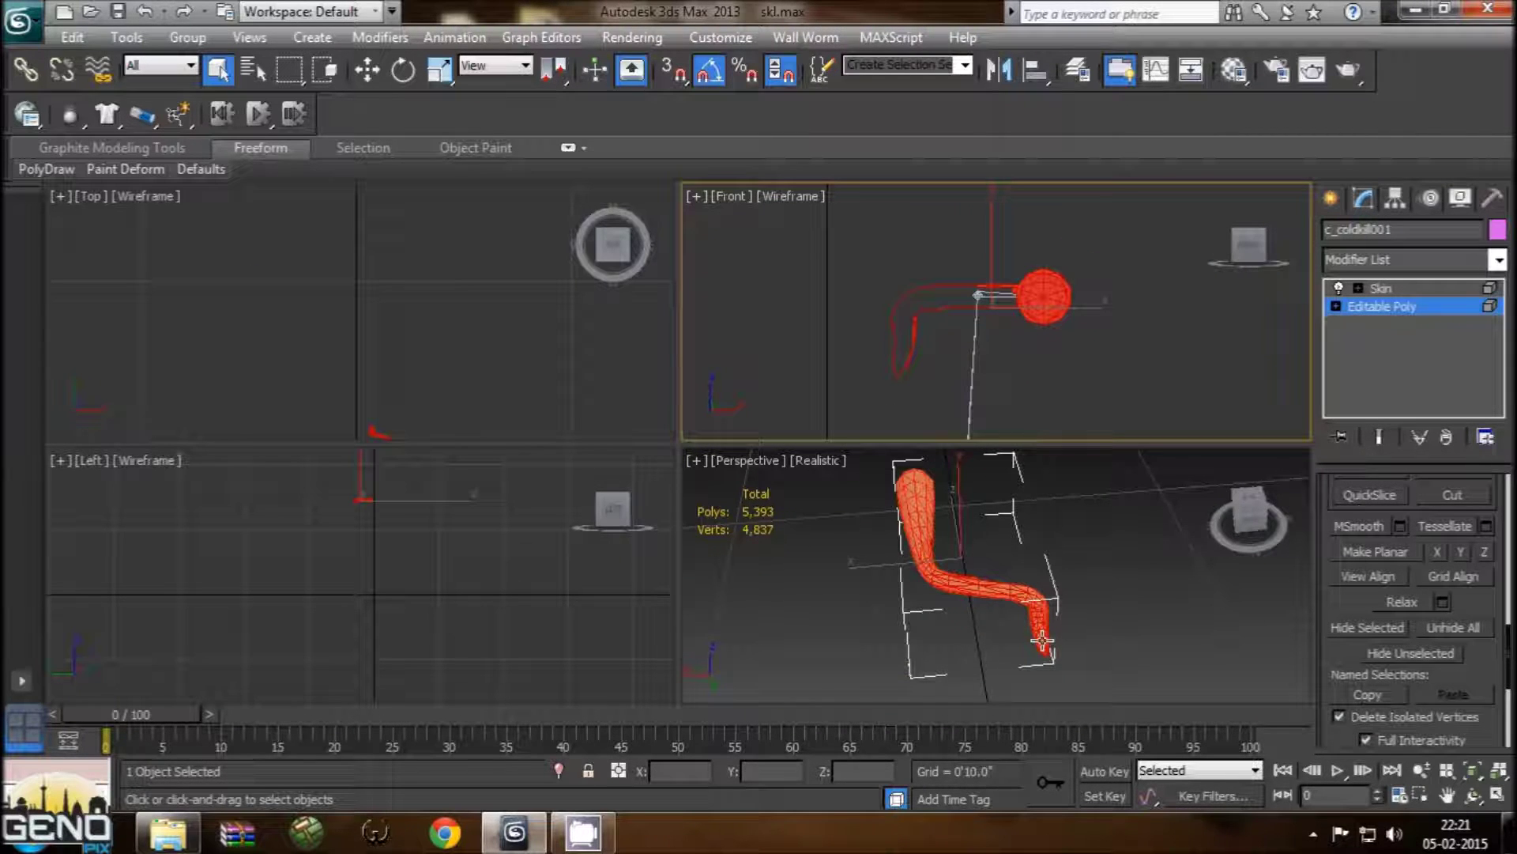
{"action": "left_click_drag", "start_coordinate": [1041, 642], "coordinate": [851, 623]}
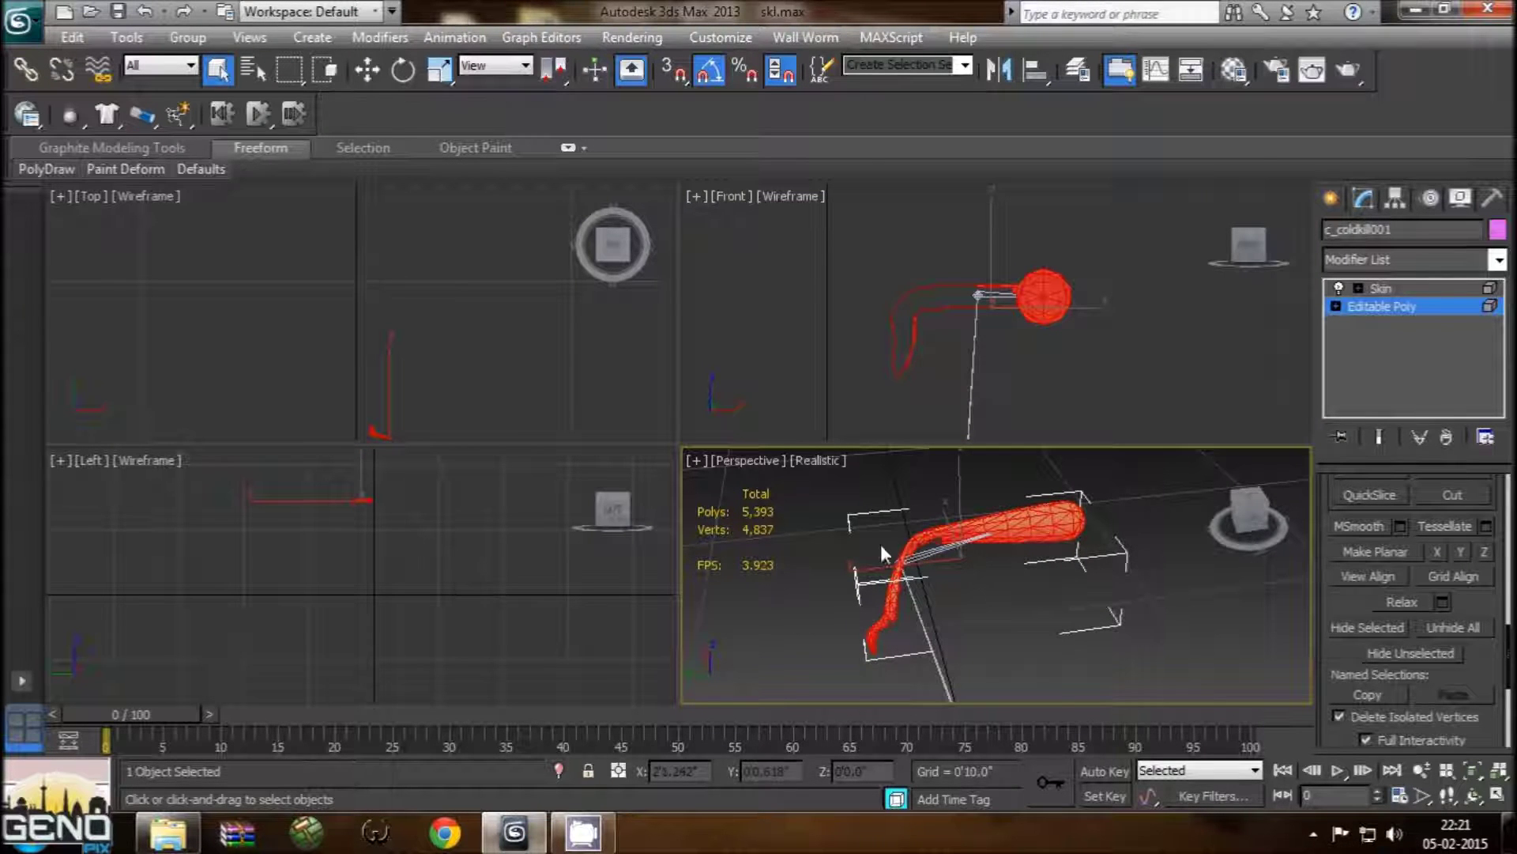
{"action": "key", "text": "alt"}
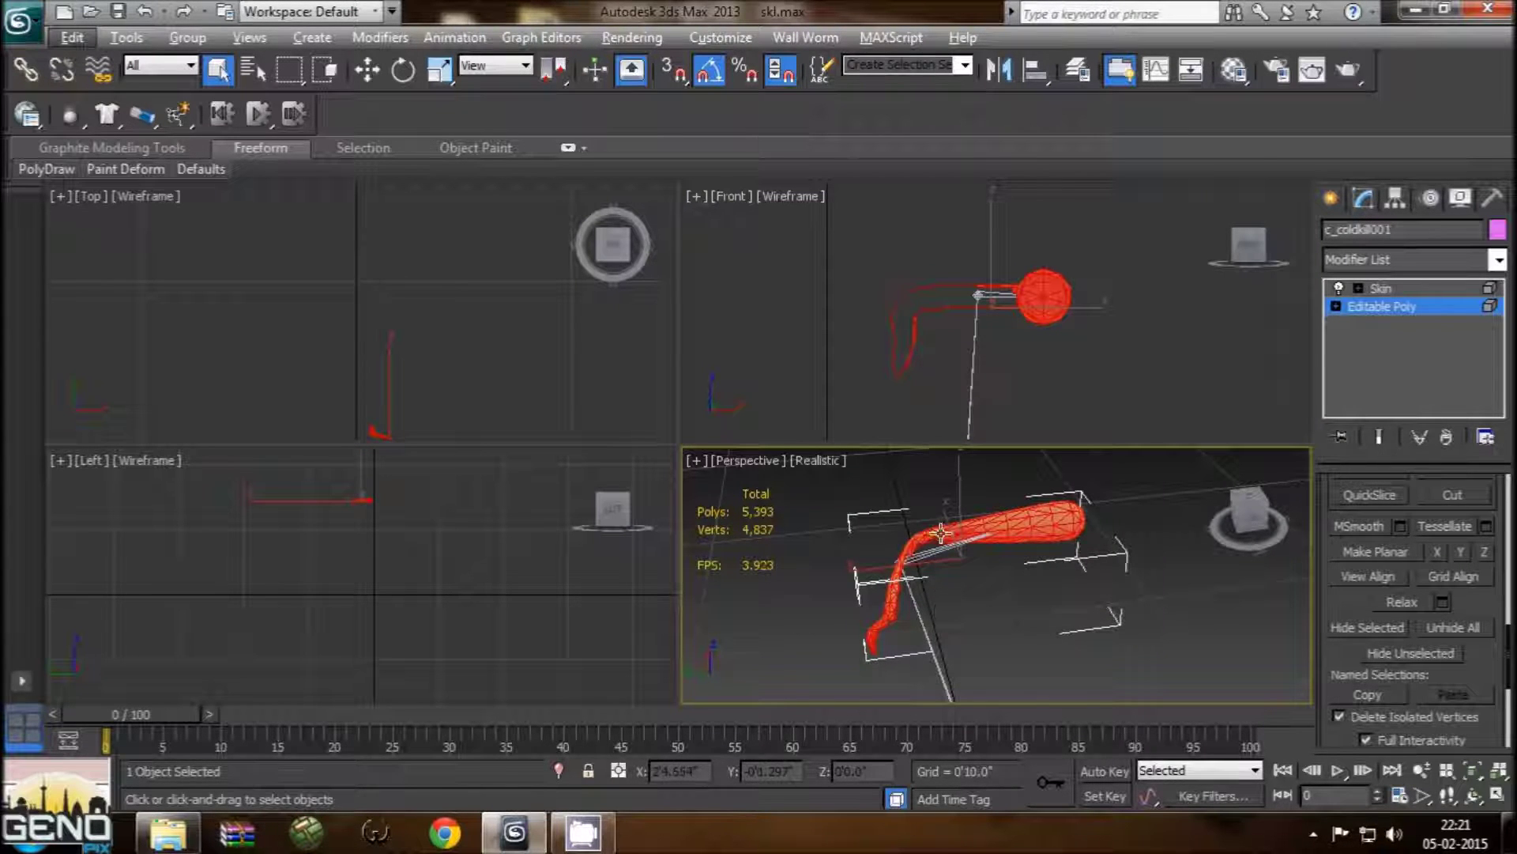
{"action": "mouse_move", "coordinate": [964, 541]}
{"action": "middle_mouse_down"}
{"action": "mouse_move", "coordinate": [986, 529]}
{"action": "mouse_move", "coordinate": [968, 580]}
{"action": "middle_mouse_up"}
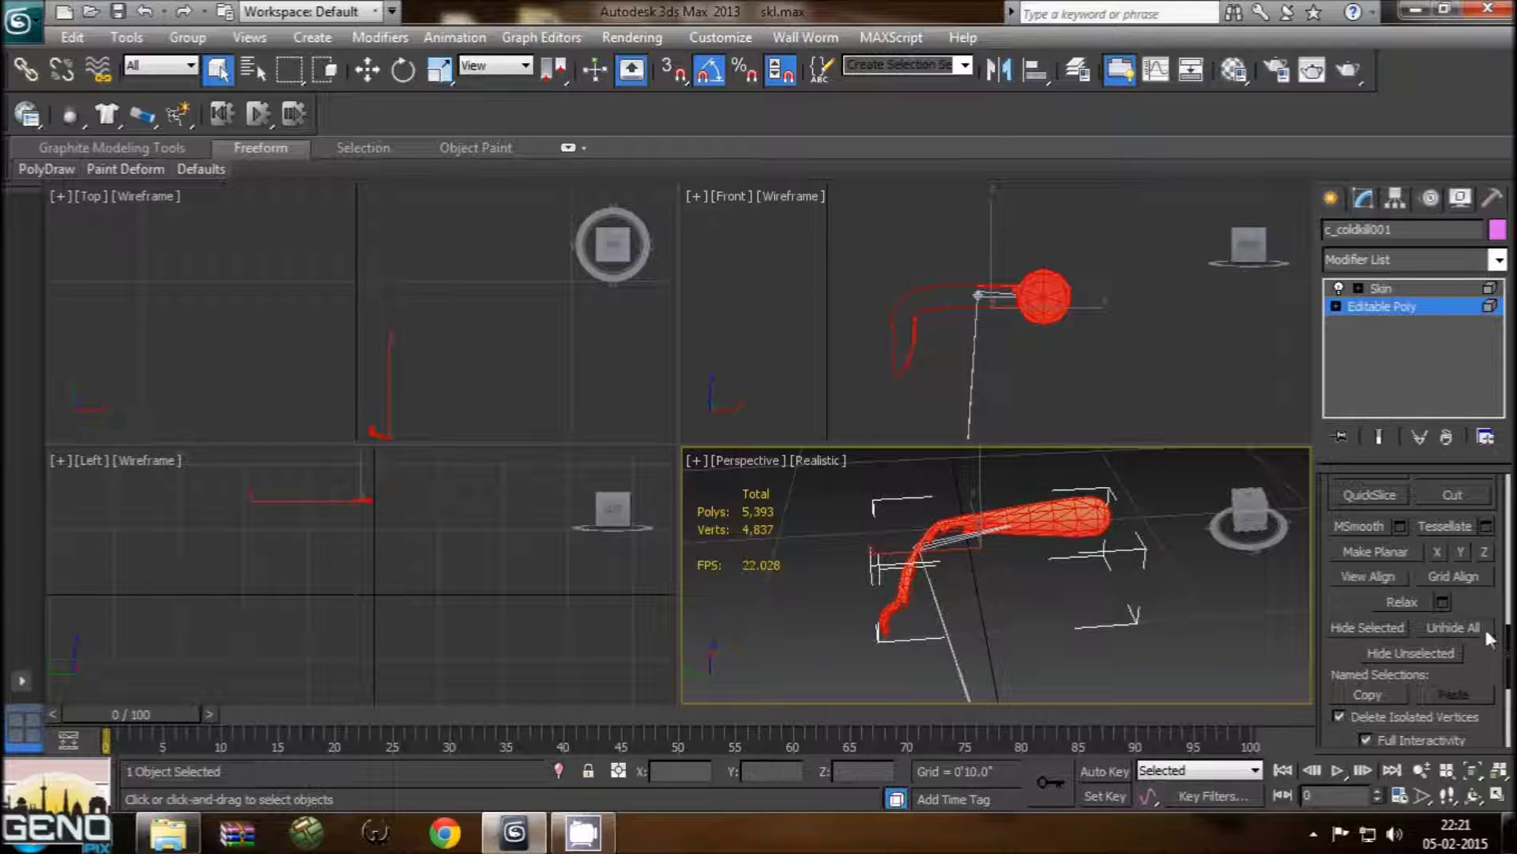
{"action": "scroll", "coordinate": [1498, 648], "scroll_direction": "down", "scroll_amount": 2}
{"action": "scroll", "coordinate": [1497, 649], "scroll_direction": "down", "scroll_amount": 2}
{"action": "scroll", "coordinate": [1502, 553], "scroll_direction": "up", "scroll_amount": 3}
{"action": "scroll", "coordinate": [1502, 554], "scroll_direction": "up", "scroll_amount": 3}
{"action": "scroll", "coordinate": [1502, 553], "scroll_direction": "up", "scroll_amount": 3}
{"action": "scroll", "coordinate": [1501, 514], "scroll_direction": "up", "scroll_amount": 3}
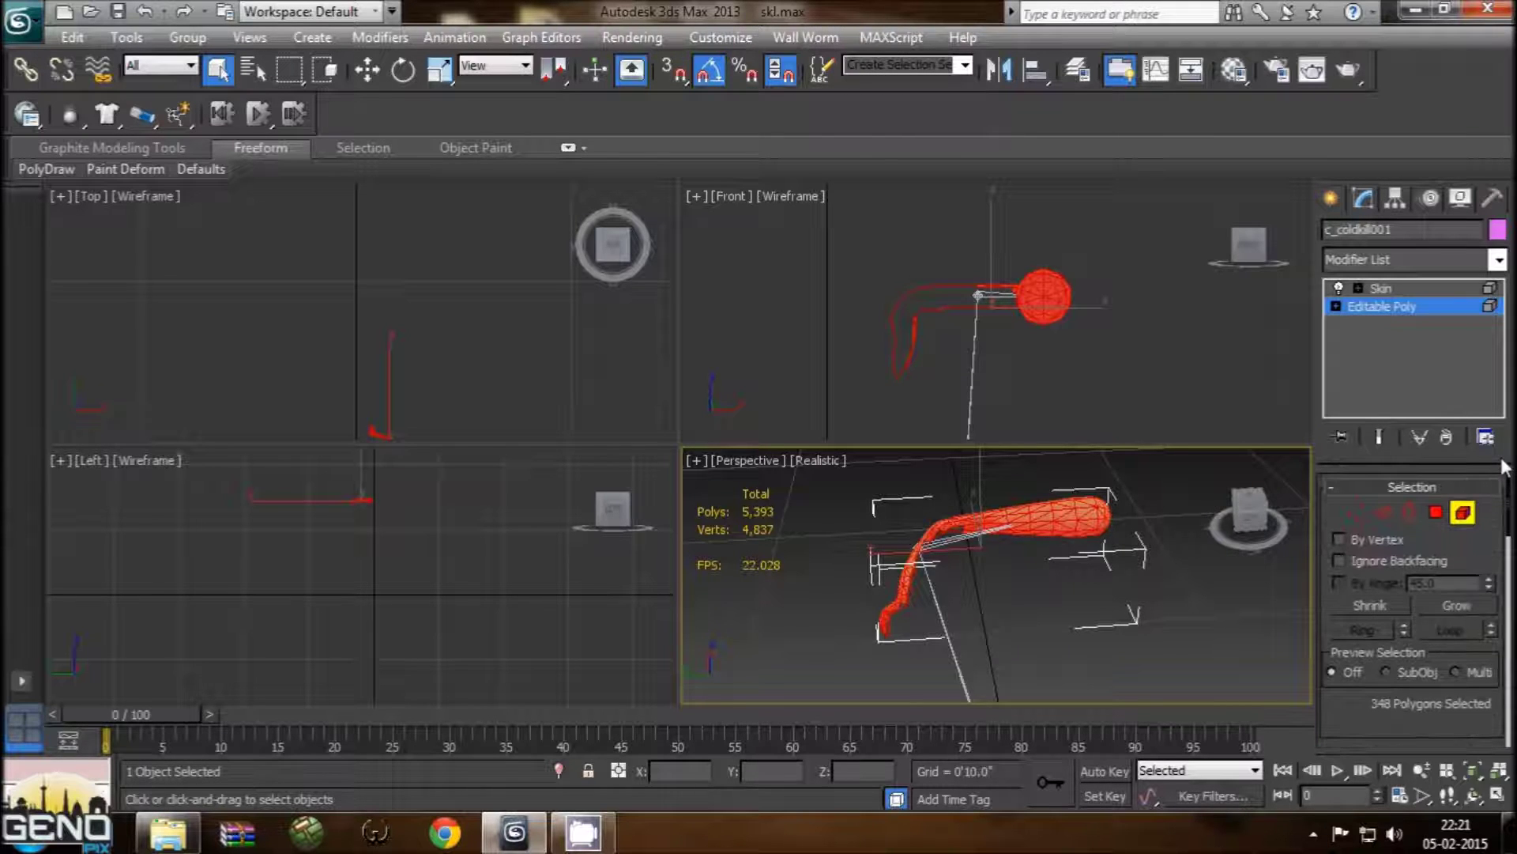
{"action": "left_click", "coordinate": [1392, 289]}
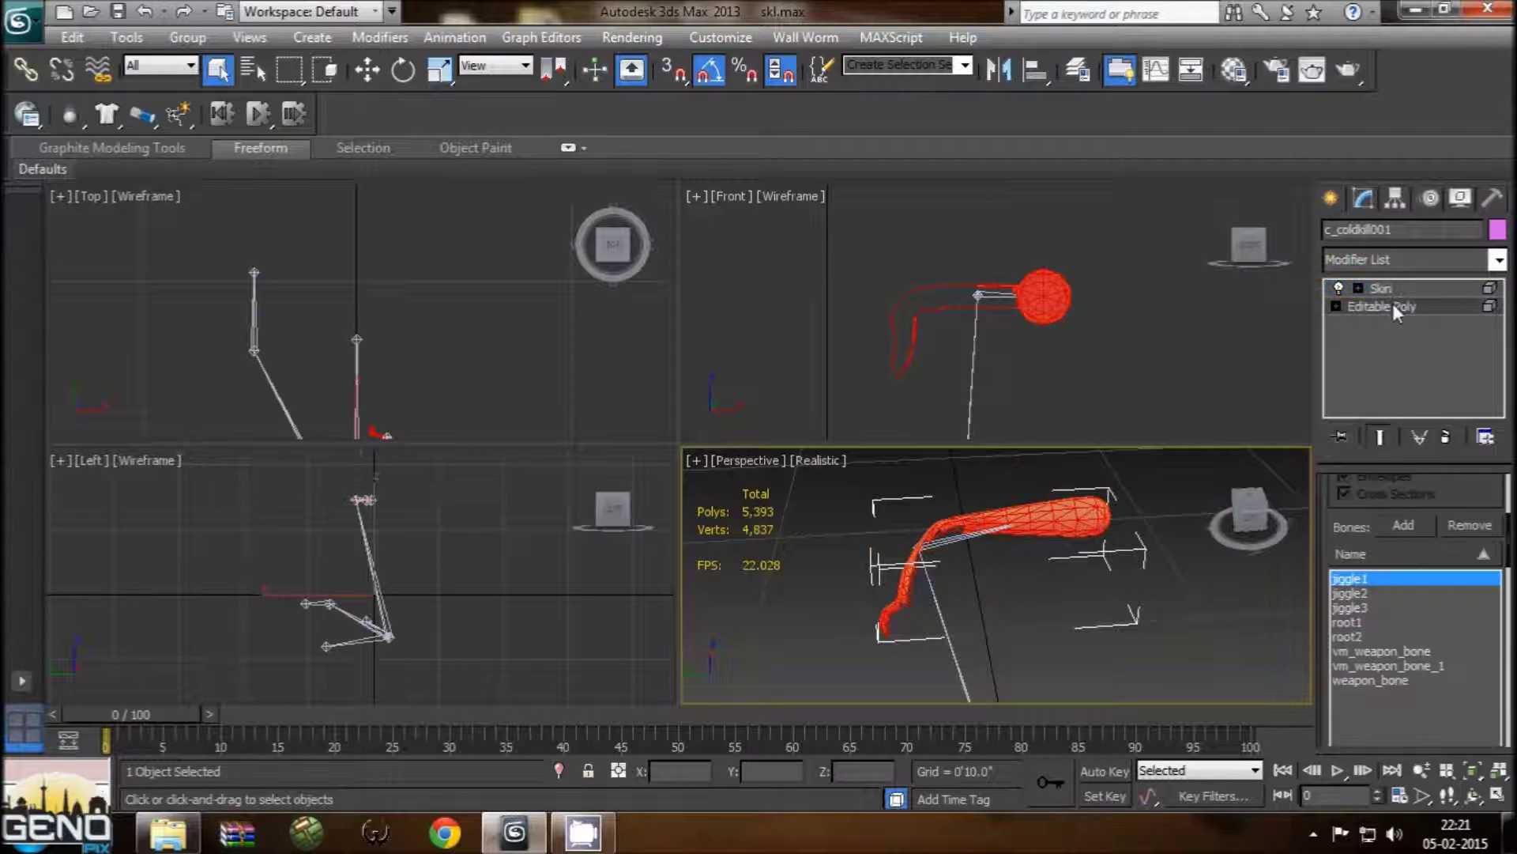
Step: Pick the root2 bone in the Skin modifier and start editing envelopes
{"action": "left_click", "coordinate": [1391, 305]}
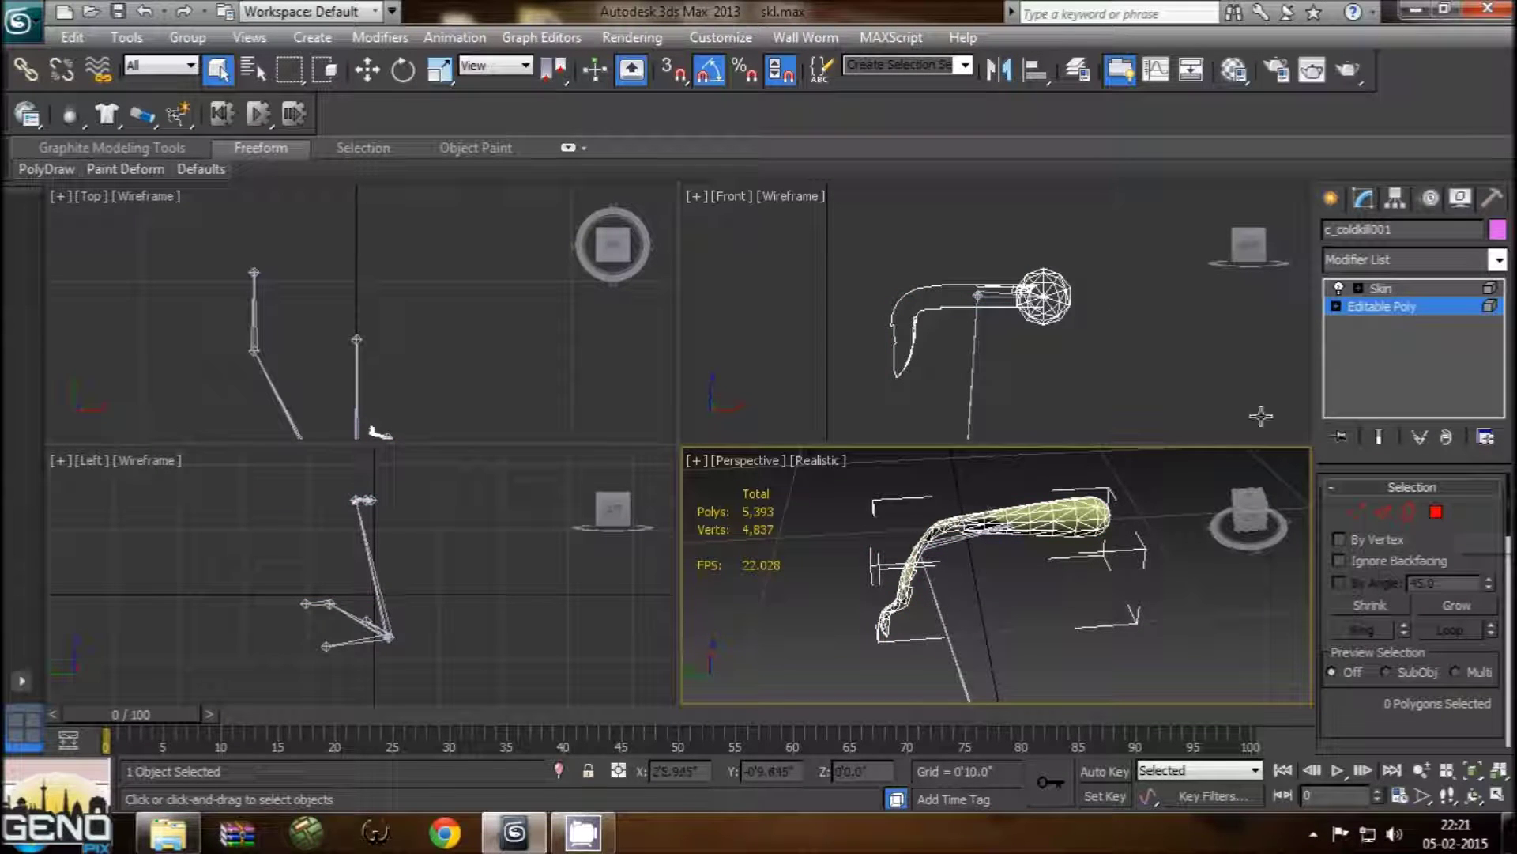
{"action": "left_click", "coordinate": [1384, 291]}
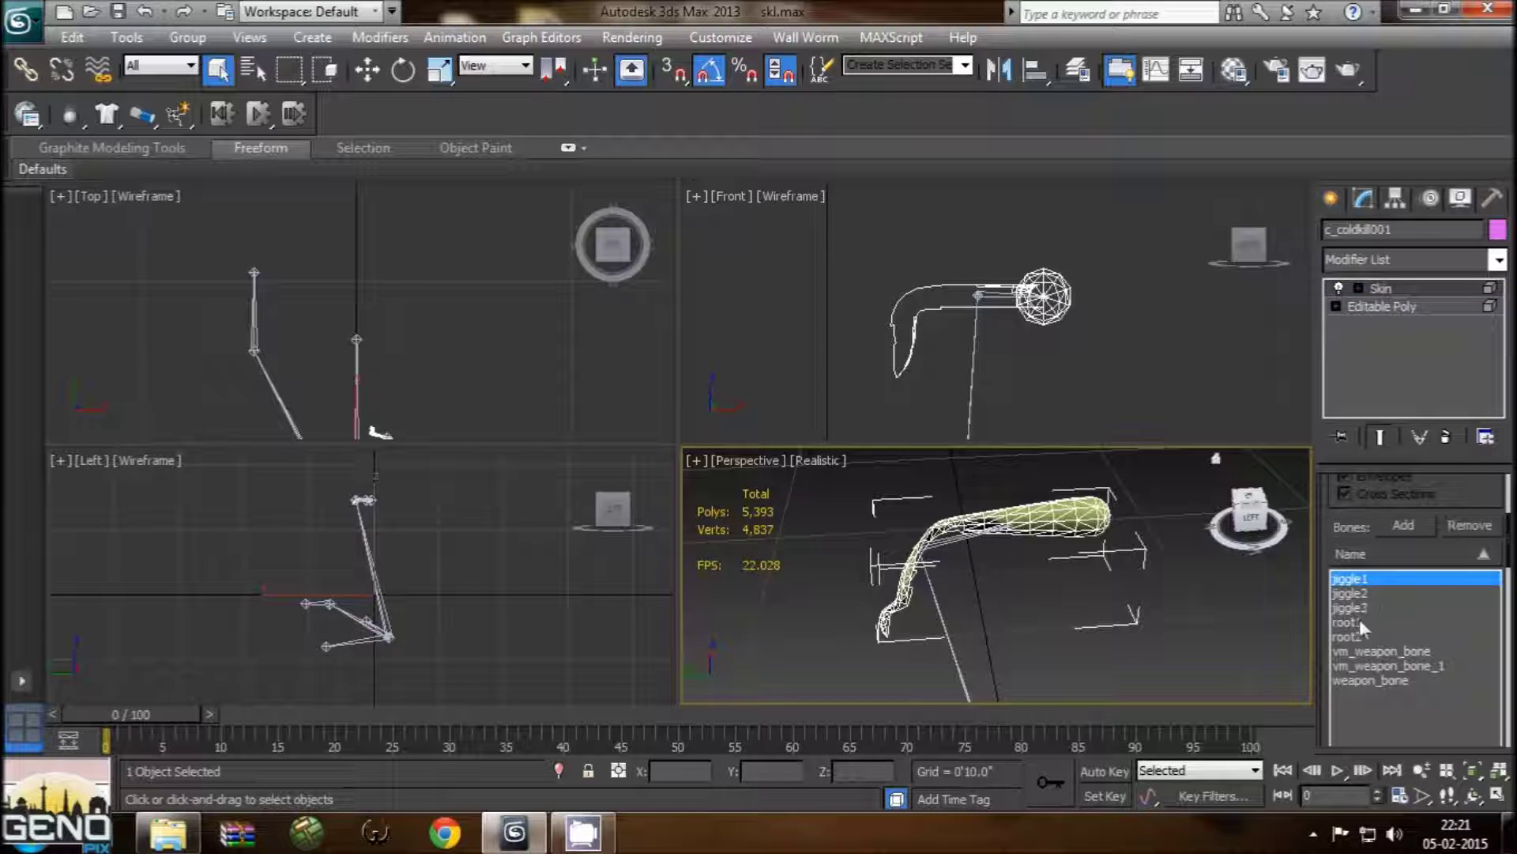
{"action": "left_click", "coordinate": [1358, 637]}
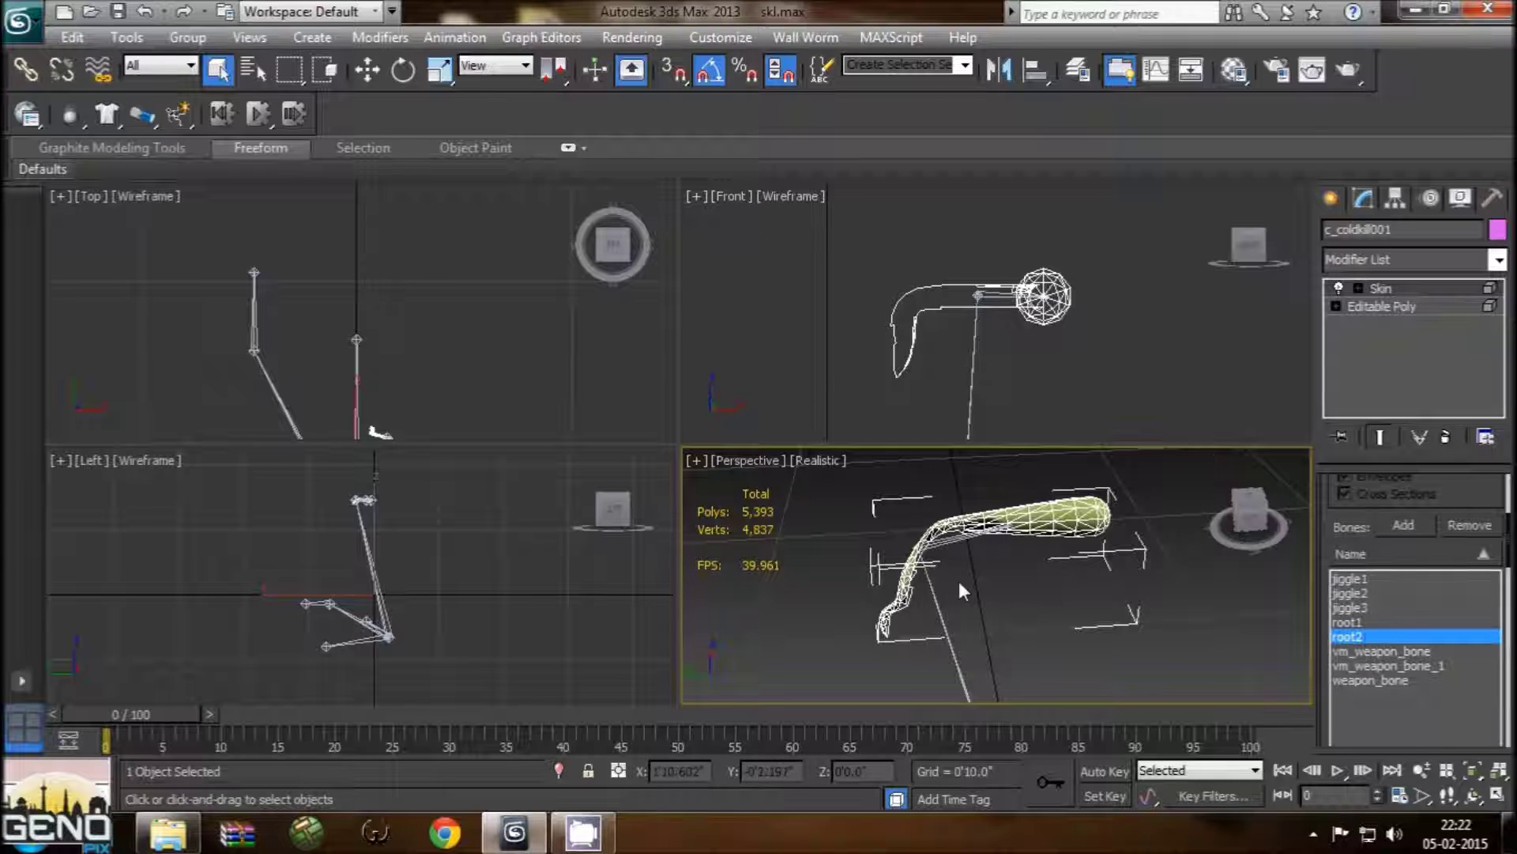
{"action": "middle_click_drag", "start_coordinate": [926, 553], "coordinate": [938, 553]}
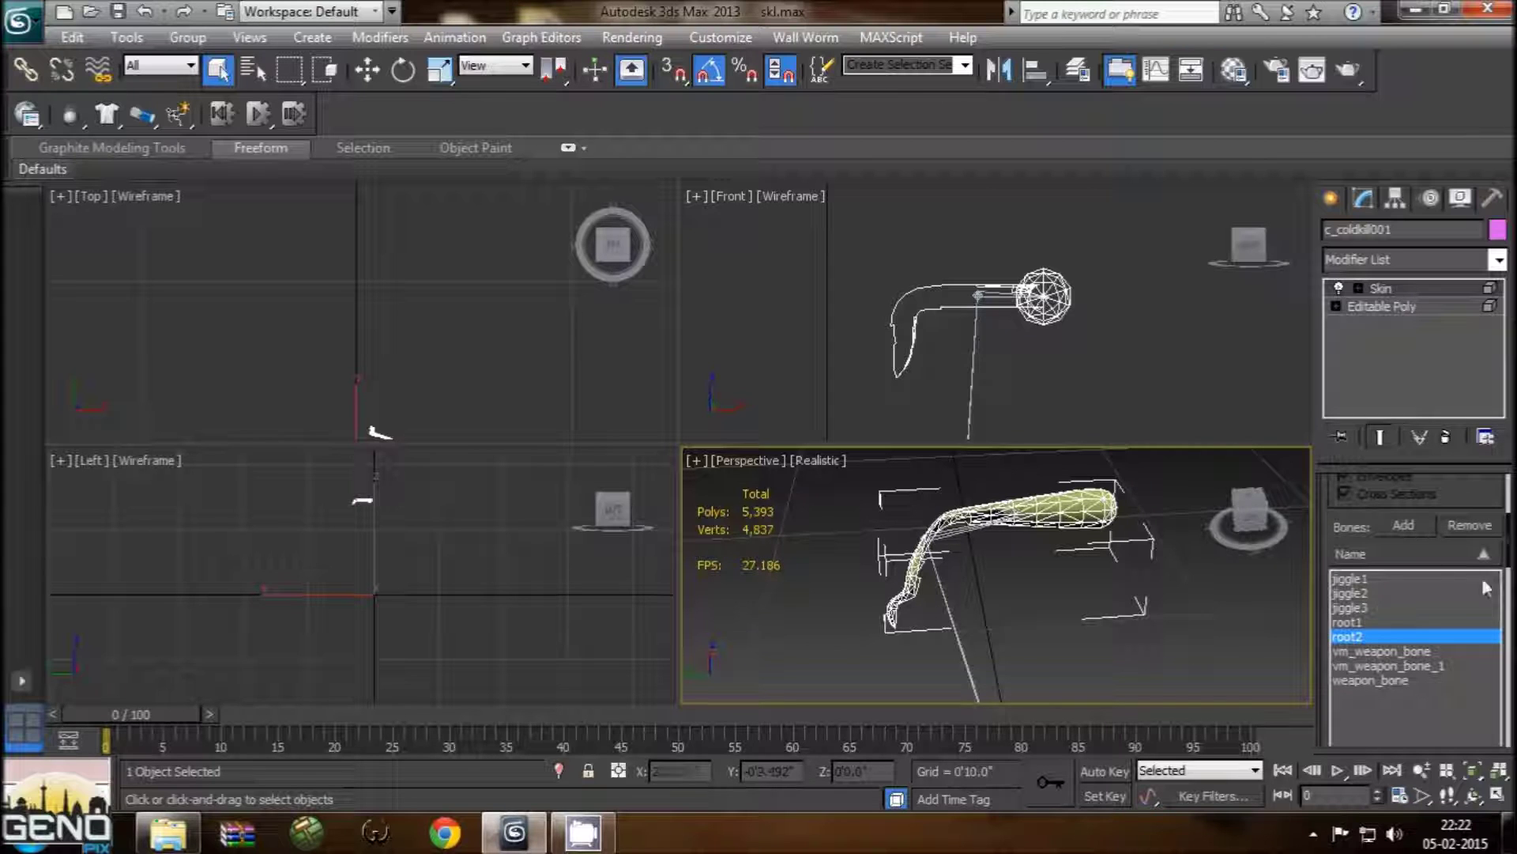
{"action": "left_click_drag", "start_coordinate": [1510, 538], "coordinate": [1509, 478]}
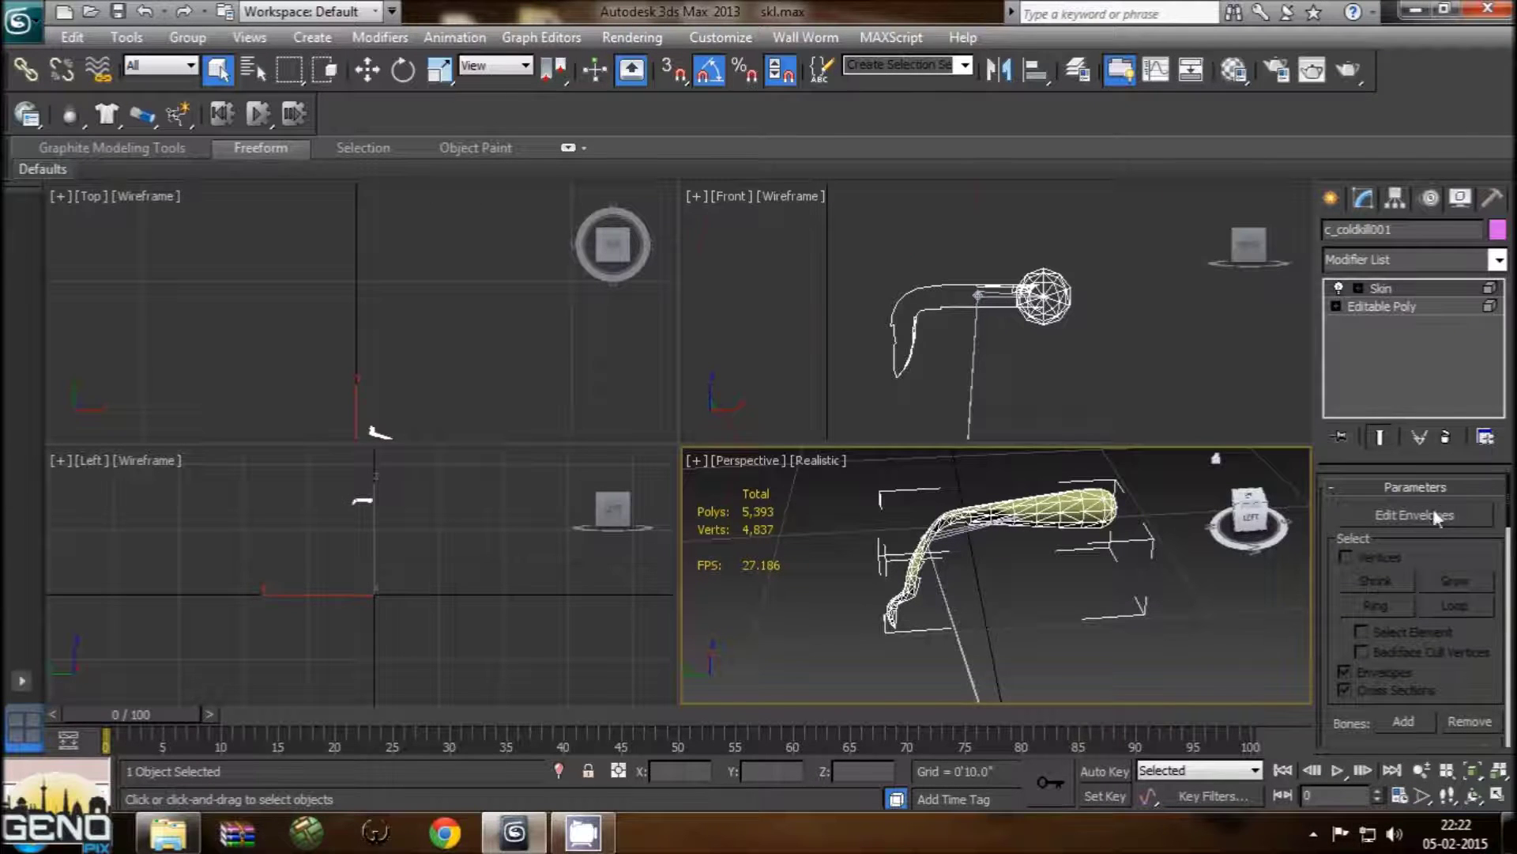
{"action": "left_click", "coordinate": [1433, 515]}
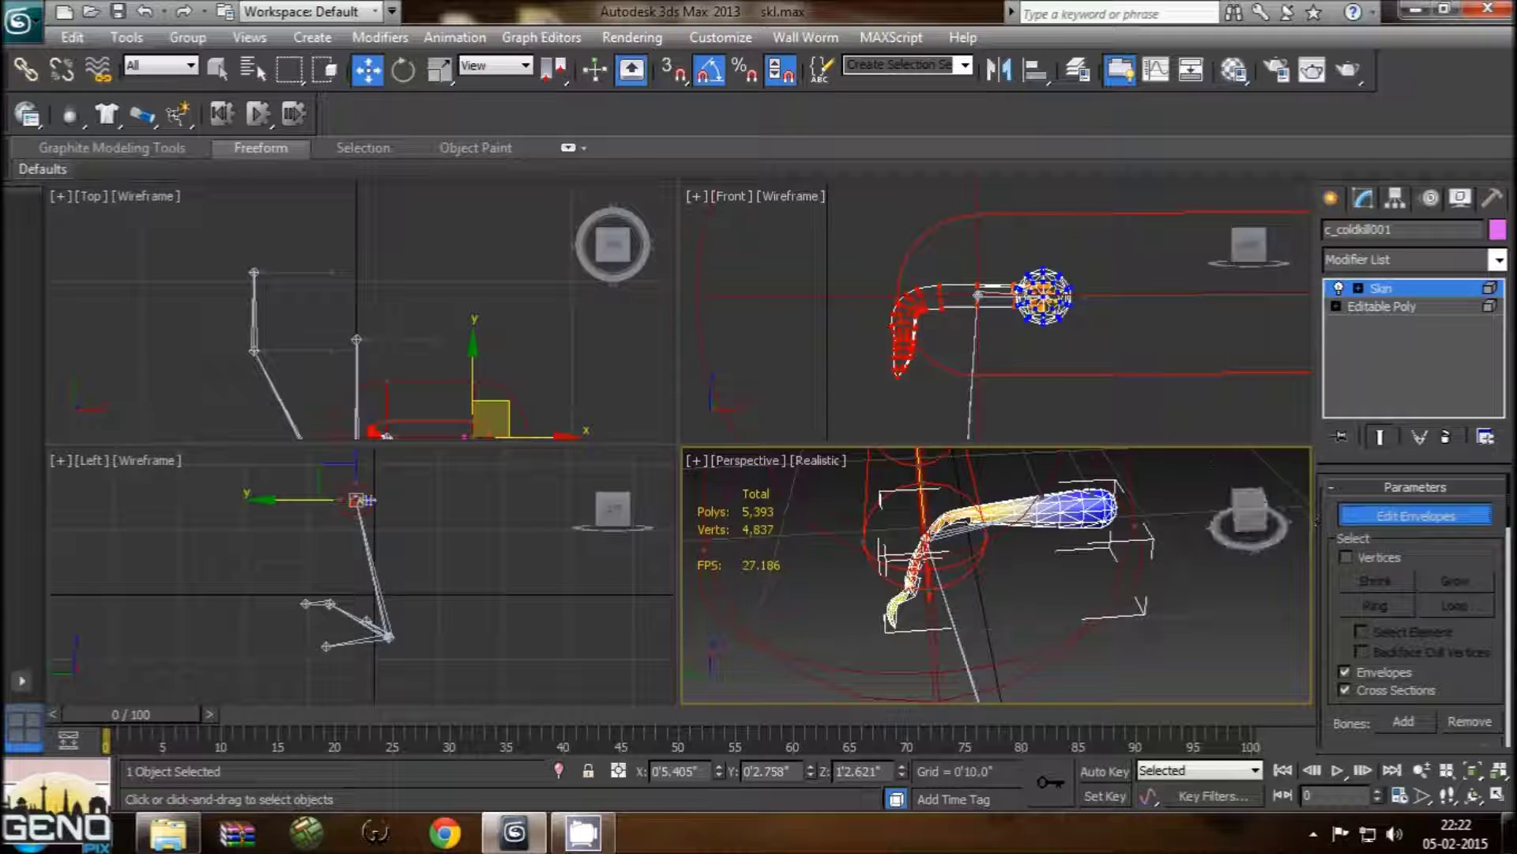
Step: Inspect the arm's bend and enable Vertices selection for envelope editing
{"action": "scroll", "coordinate": [937, 592], "scroll_direction": "up", "scroll_amount": 2}
{"action": "scroll", "coordinate": [937, 593], "scroll_direction": "up", "scroll_amount": 2}
{"action": "scroll", "coordinate": [937, 593], "scroll_direction": "up", "scroll_amount": 3}
{"action": "mouse_move", "coordinate": [937, 593]}
{"action": "middle_mouse_down"}
{"action": "mouse_move", "coordinate": [970, 563]}
{"action": "mouse_move", "coordinate": [985, 609]}
{"action": "middle_mouse_up"}
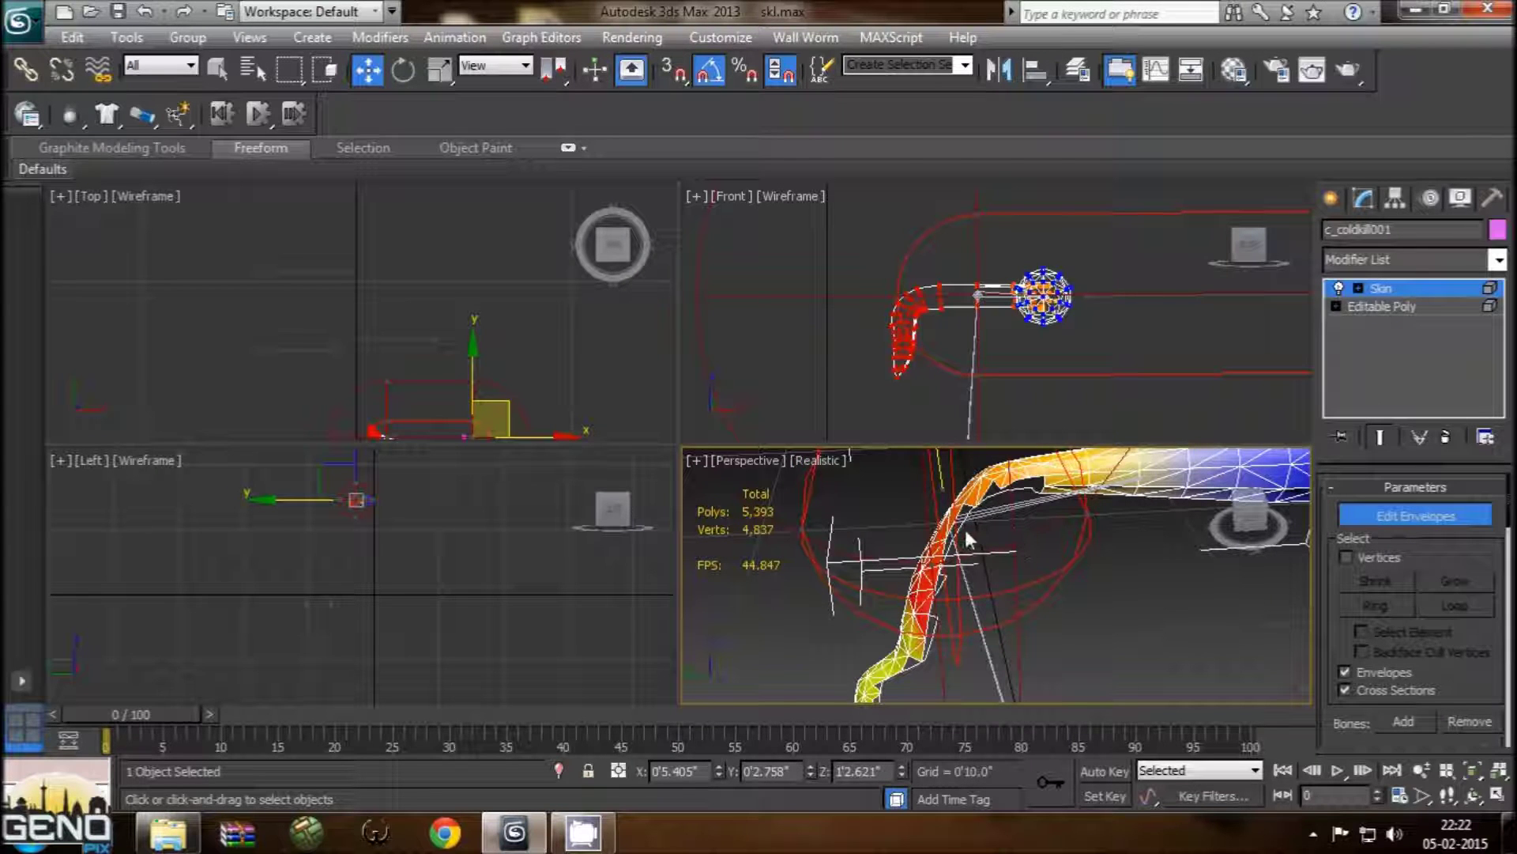
{"action": "mouse_move", "coordinate": [965, 525]}
{"action": "middle_mouse_down", "text": "alt"}
{"action": "mouse_move", "coordinate": [927, 485]}
{"action": "mouse_move", "coordinate": [965, 557]}
{"action": "mouse_move", "coordinate": [923, 509]}
{"action": "mouse_move", "coordinate": [977, 529]}
{"action": "mouse_move", "coordinate": [980, 508]}
{"action": "middle_mouse_up", "text": "alt"}
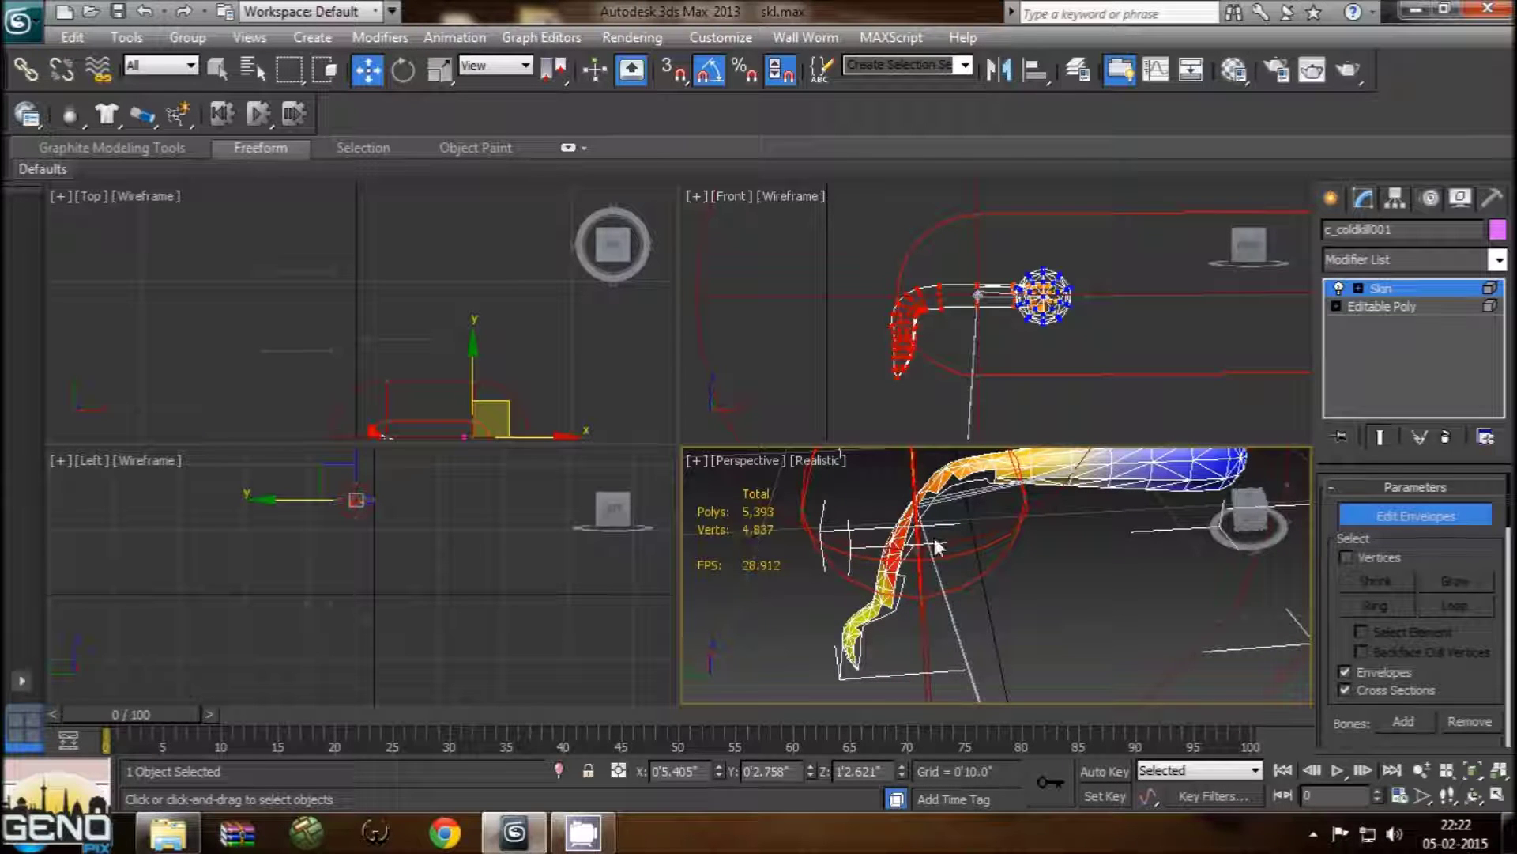
{"action": "mouse_move", "coordinate": [916, 543]}
{"action": "middle_mouse_down", "text": "alt"}
{"action": "mouse_move", "coordinate": [869, 586]}
{"action": "mouse_move", "coordinate": [879, 529]}
{"action": "middle_mouse_up", "text": "alt"}
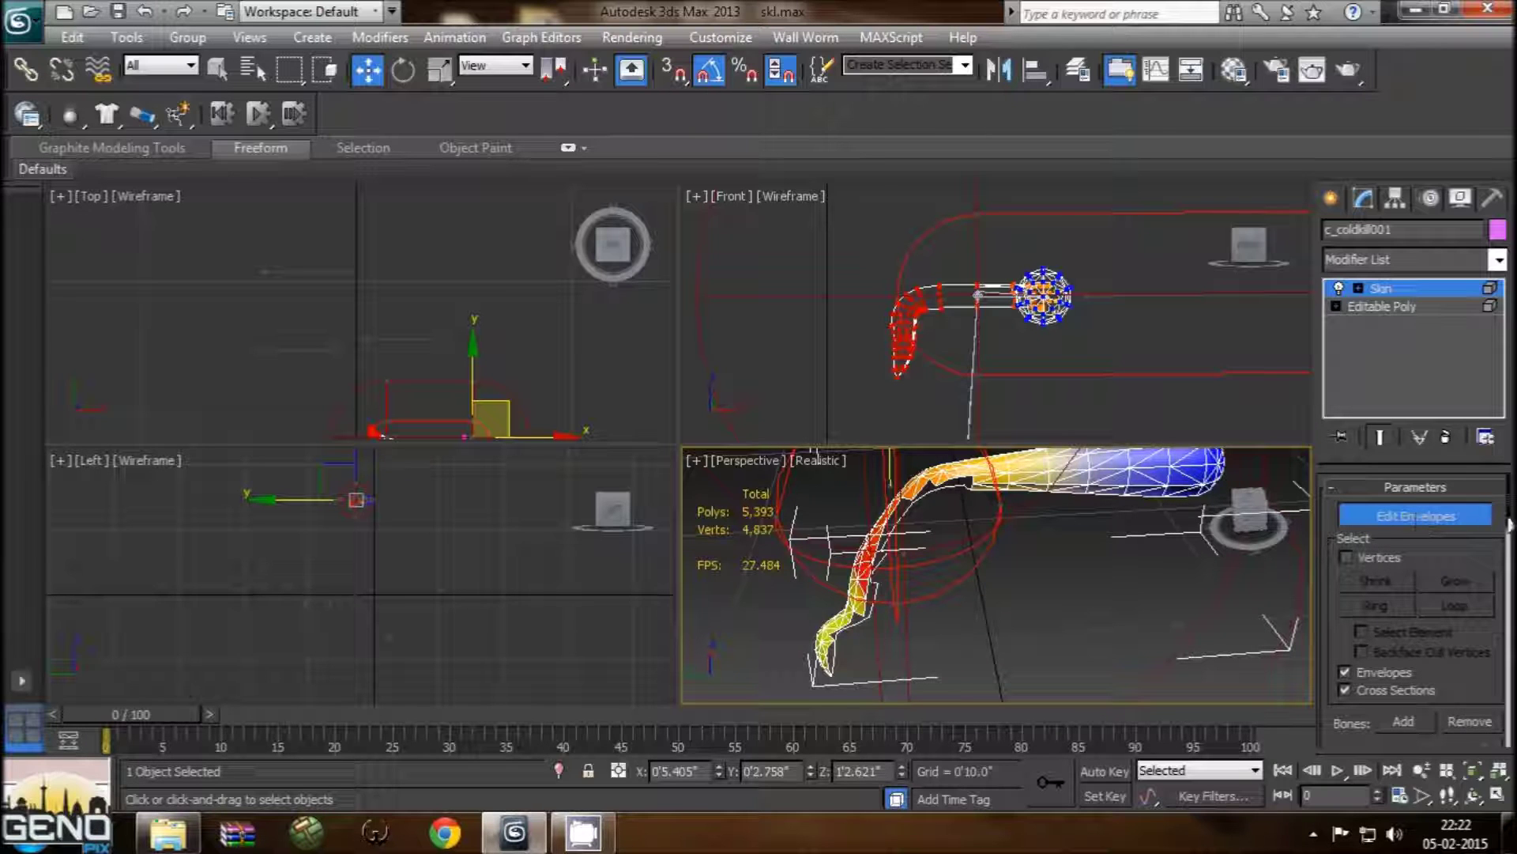
{"action": "scroll", "coordinate": [1508, 557], "scroll_direction": "down", "scroll_amount": 1}
{"action": "scroll", "coordinate": [1512, 518], "scroll_direction": "down", "scroll_amount": 3}
{"action": "scroll", "coordinate": [1512, 518], "scroll_direction": "down", "scroll_amount": 3}
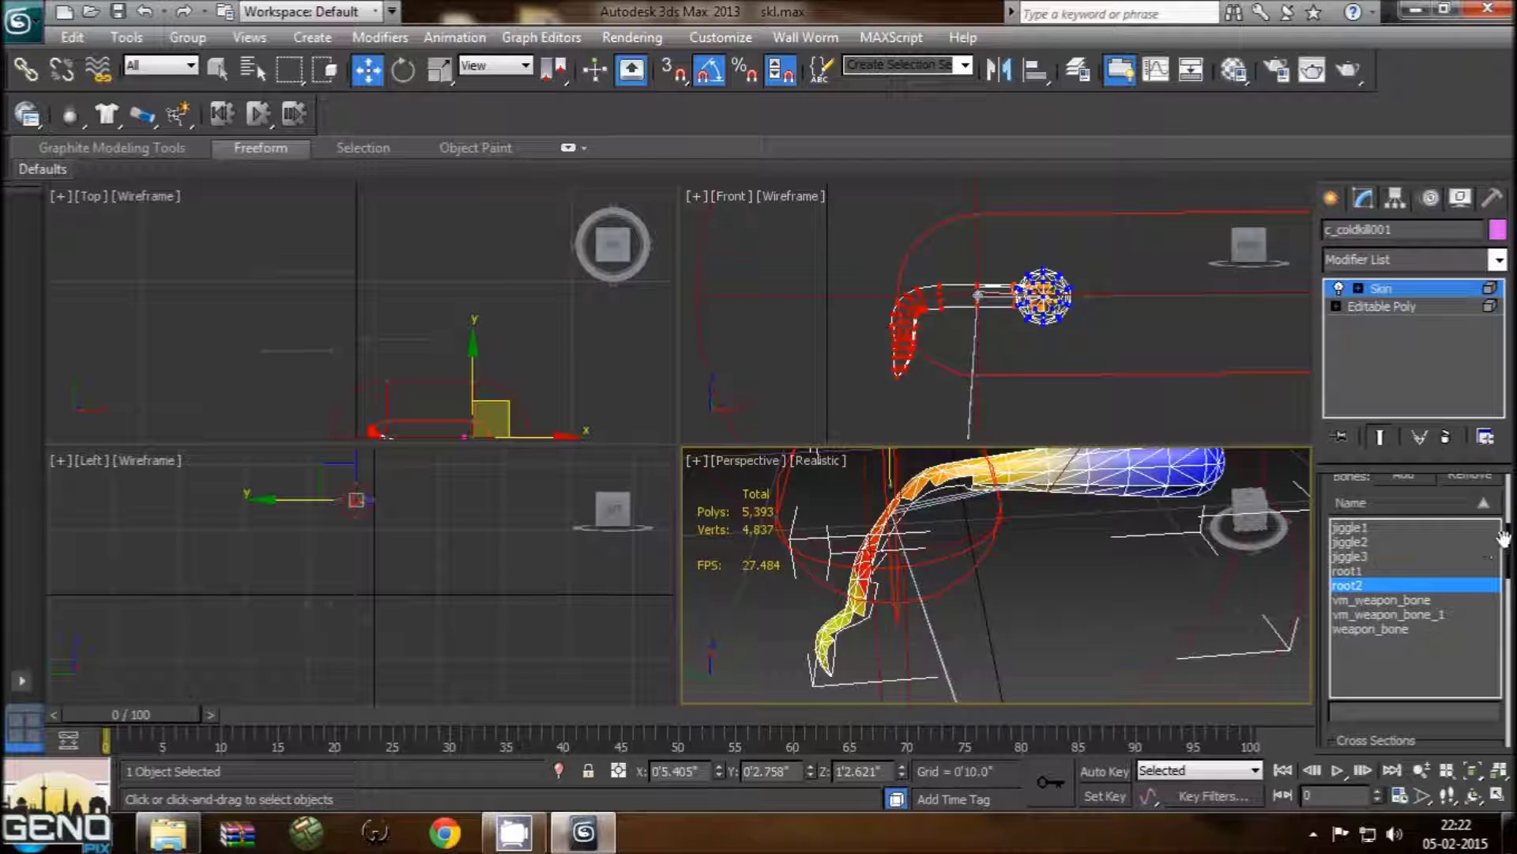
{"action": "scroll", "coordinate": [1503, 539], "scroll_direction": "up", "scroll_amount": 3}
{"action": "scroll", "coordinate": [1504, 569], "scroll_direction": "down", "scroll_amount": 5}
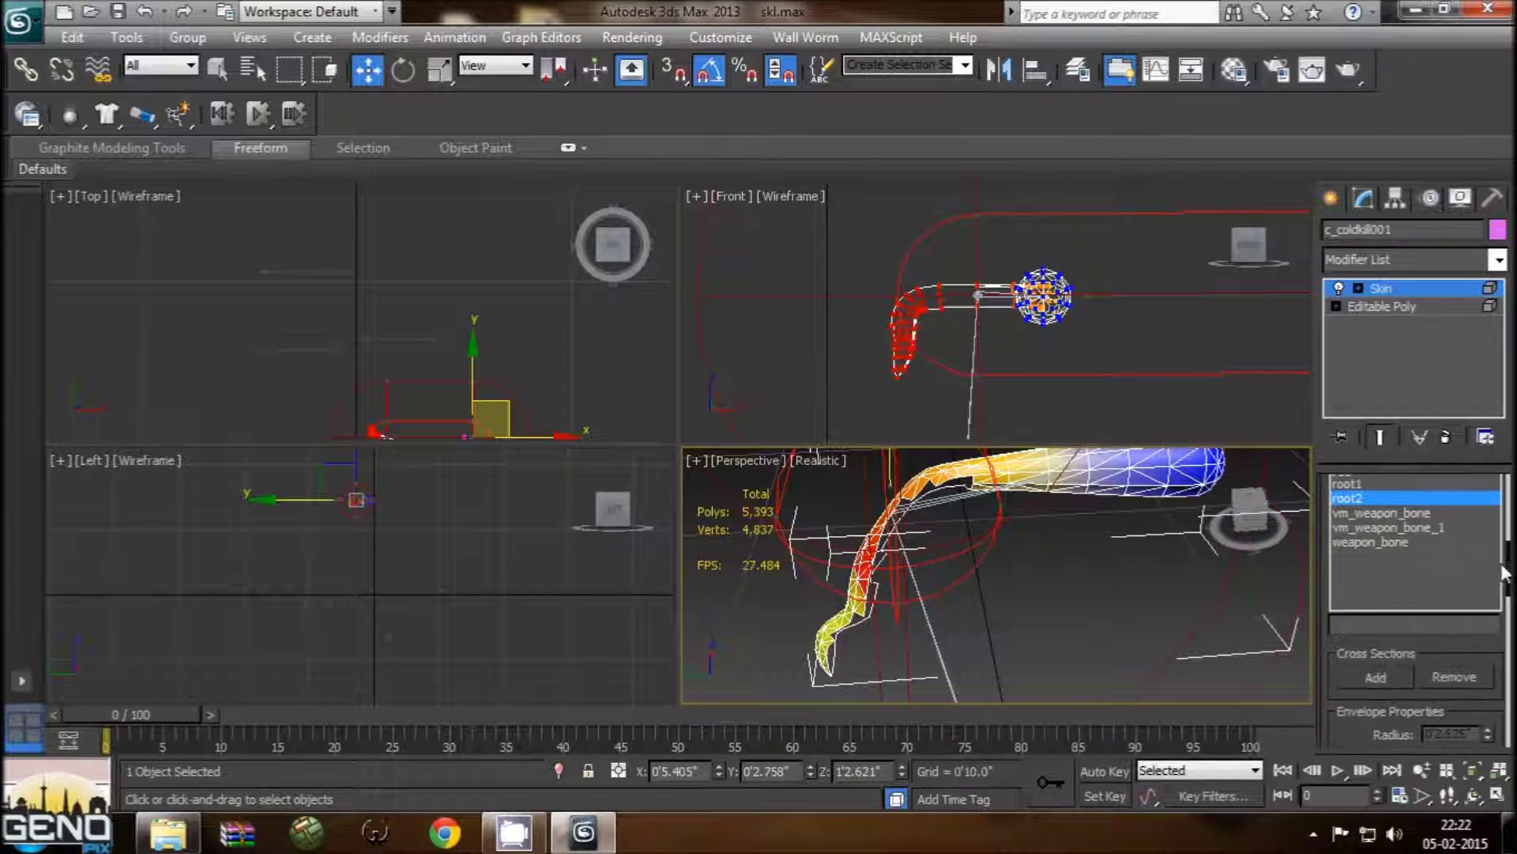
{"action": "left_click_drag", "start_coordinate": [1502, 567], "coordinate": [1492, 648]}
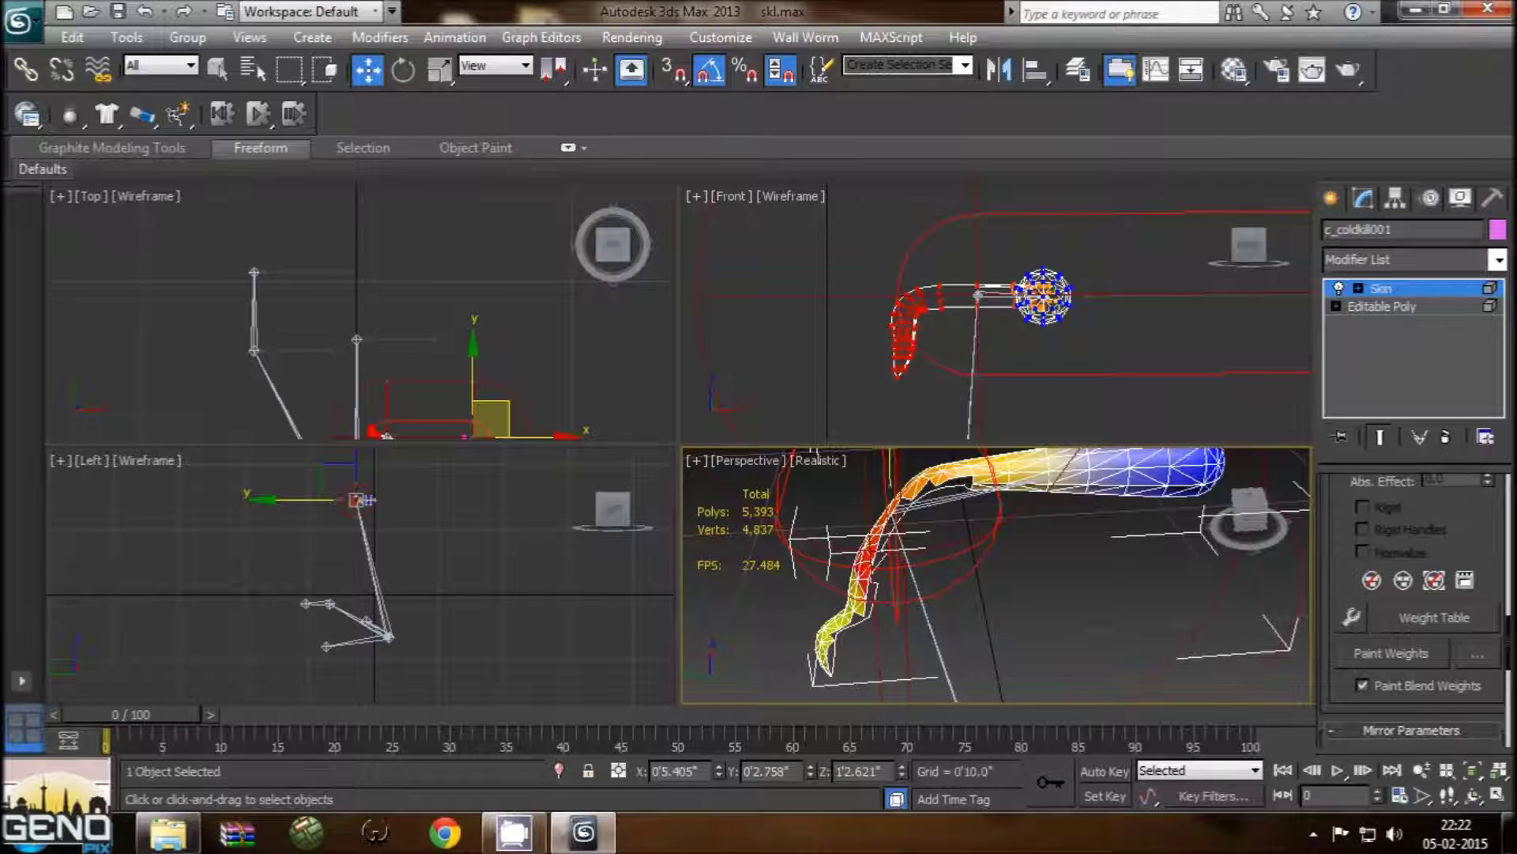
{"action": "left_click_drag", "start_coordinate": [1509, 640], "coordinate": [1509, 488]}
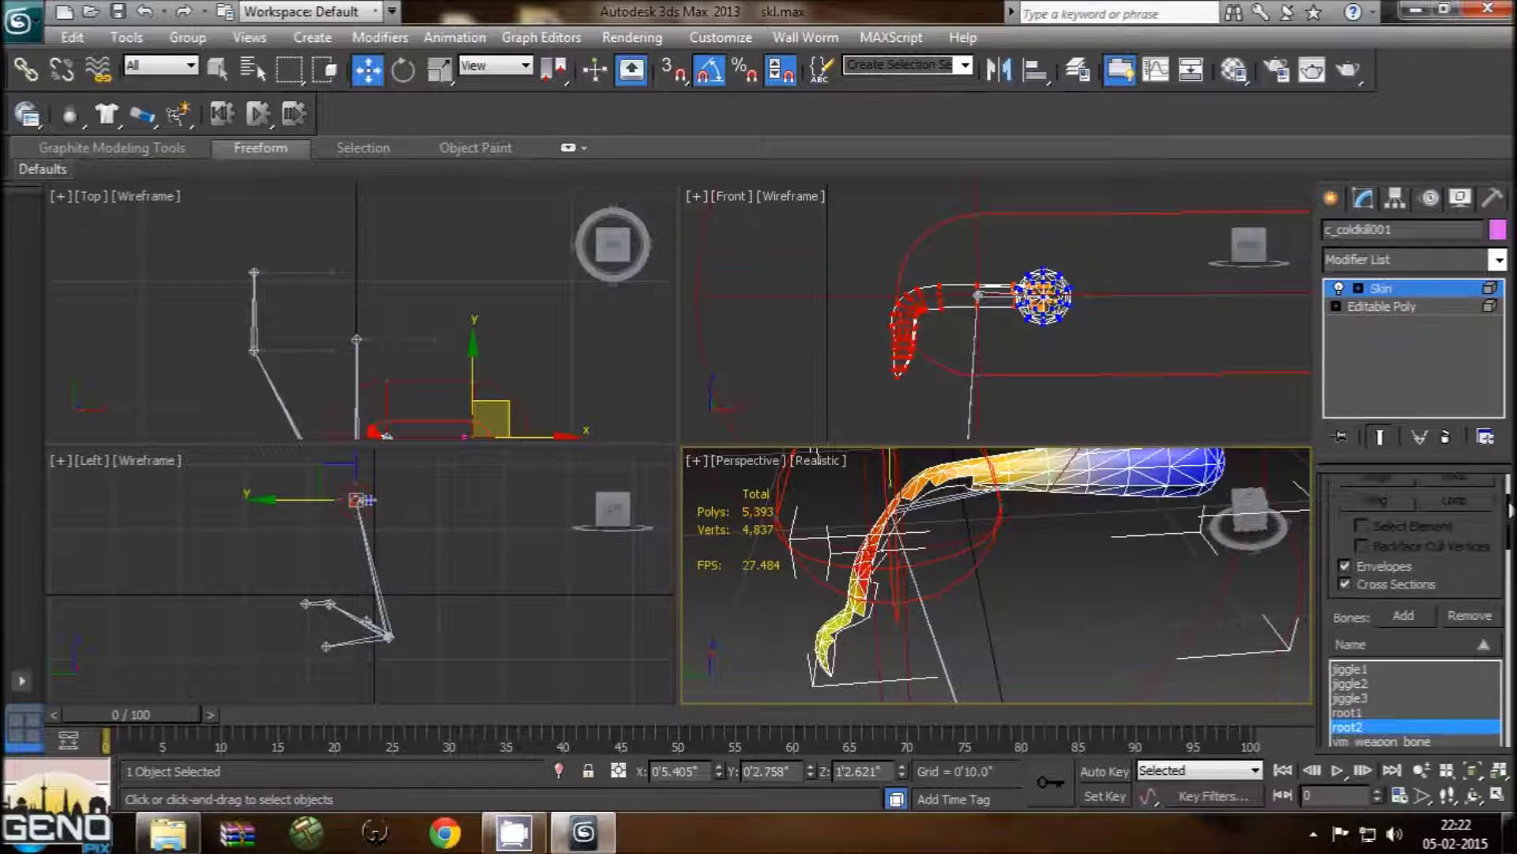
{"action": "left_click", "coordinate": [1368, 536]}
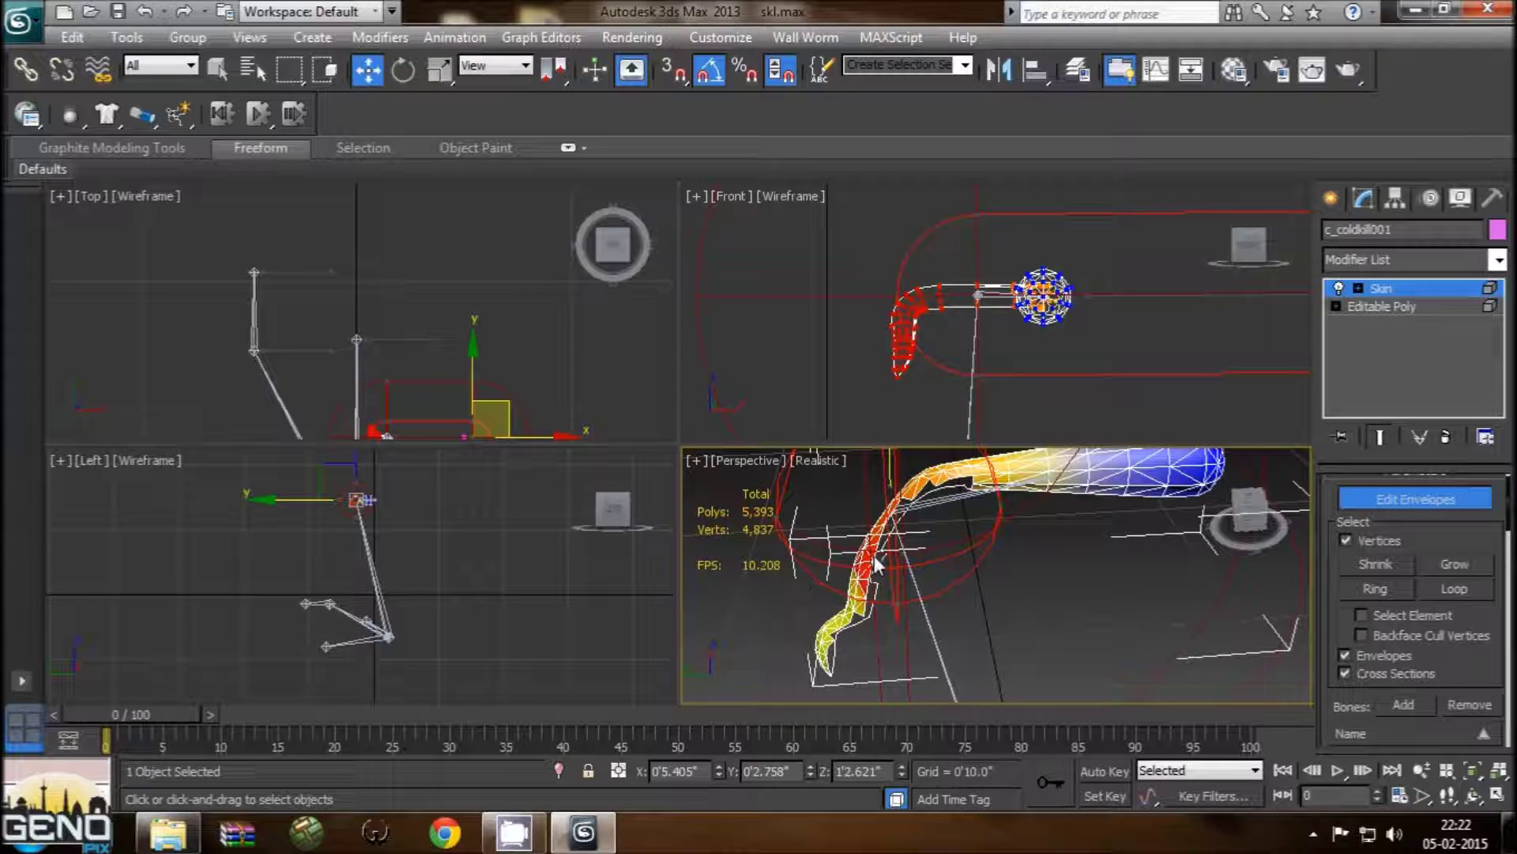
Step: Frame the arm in the Left view and box-select the vertices around its bend
{"action": "middle_click_drag", "start_coordinate": [915, 541], "coordinate": [938, 518]}
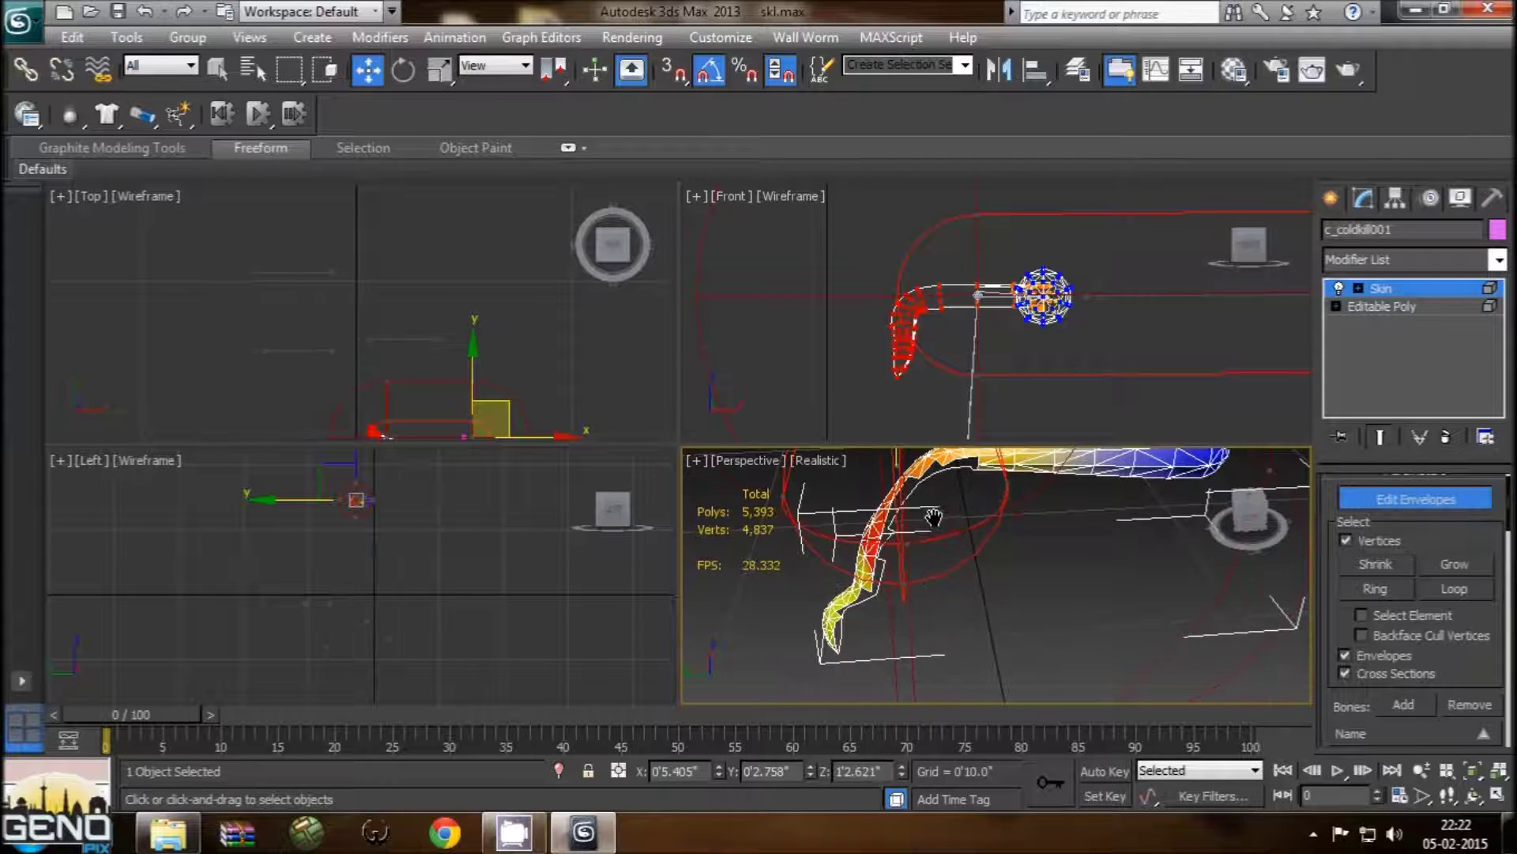
{"action": "left_click_drag", "start_coordinate": [1508, 525], "coordinate": [1505, 627]}
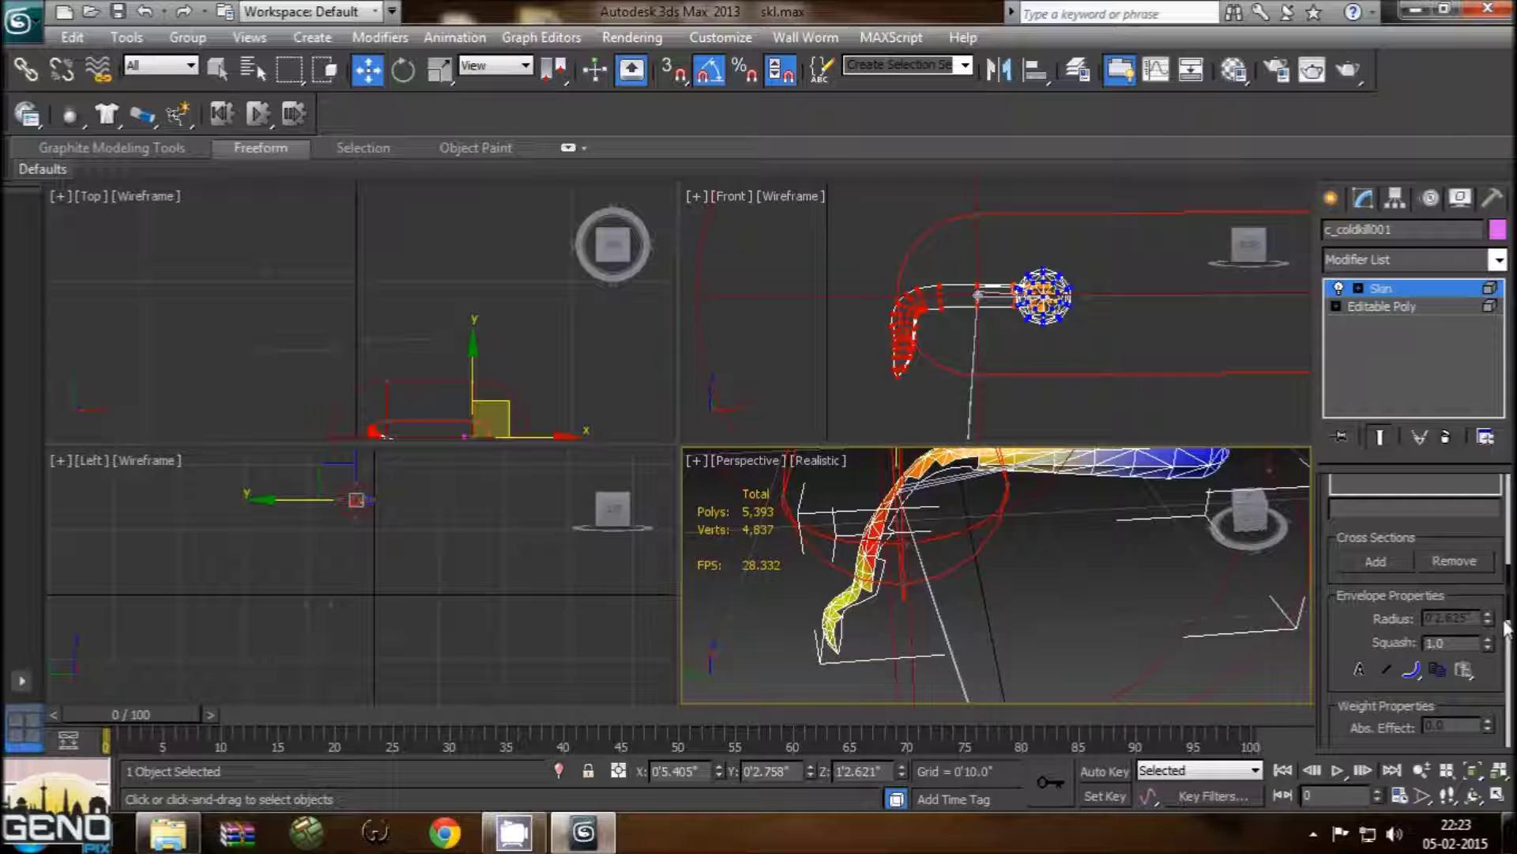
{"action": "scroll", "coordinate": [1506, 629], "scroll_direction": "down", "scroll_amount": 1}
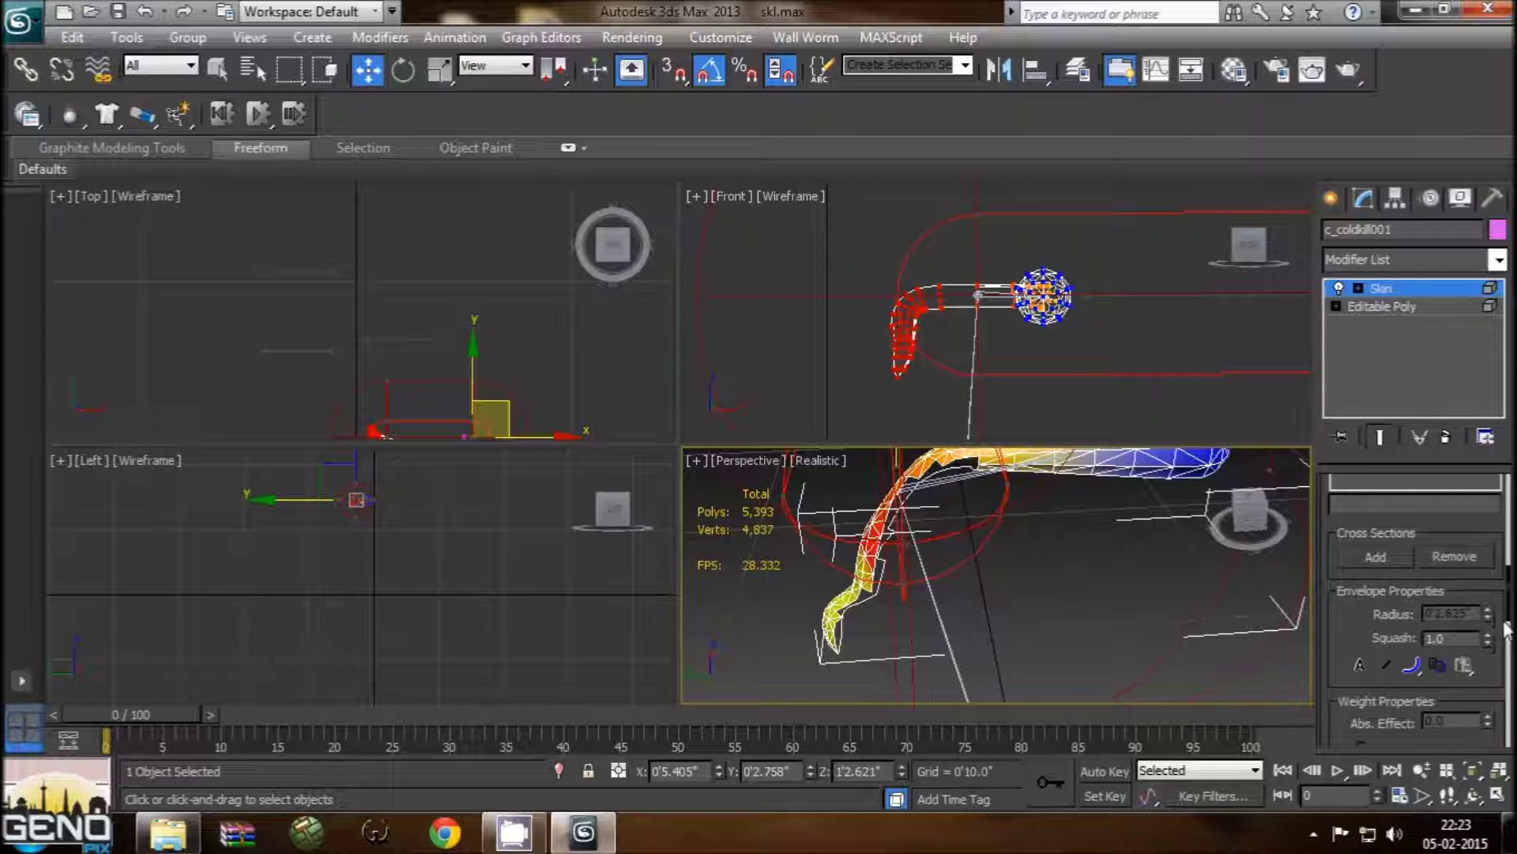
{"action": "middle_click_drag", "start_coordinate": [1090, 603], "coordinate": [980, 478], "text": "alt"}
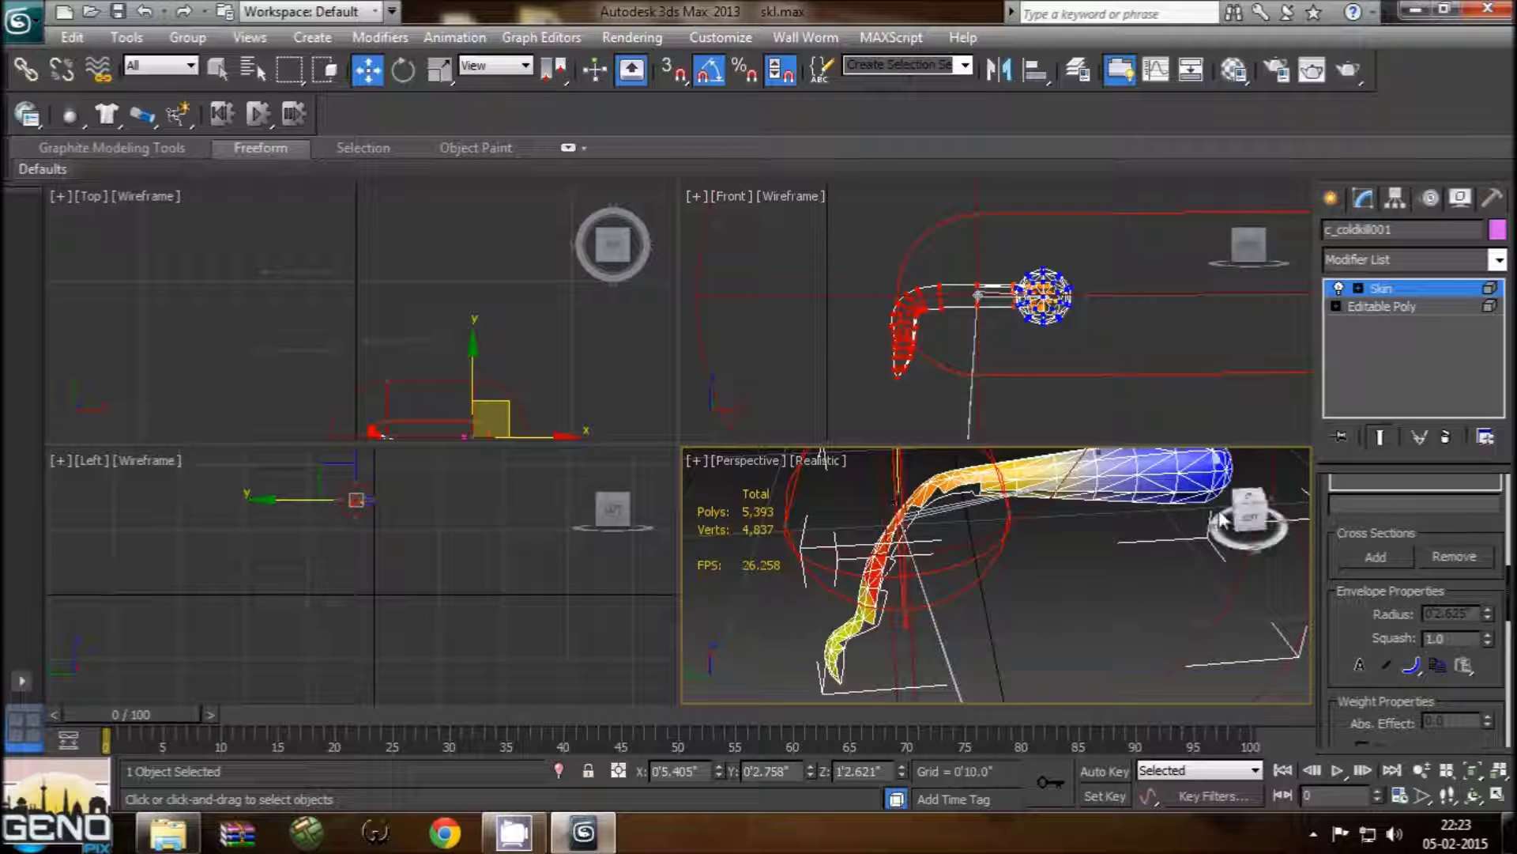
{"action": "scroll", "coordinate": [1510, 607], "scroll_direction": "down", "scroll_amount": 1}
{"action": "left_click_drag", "start_coordinate": [1508, 607], "coordinate": [1506, 751]}
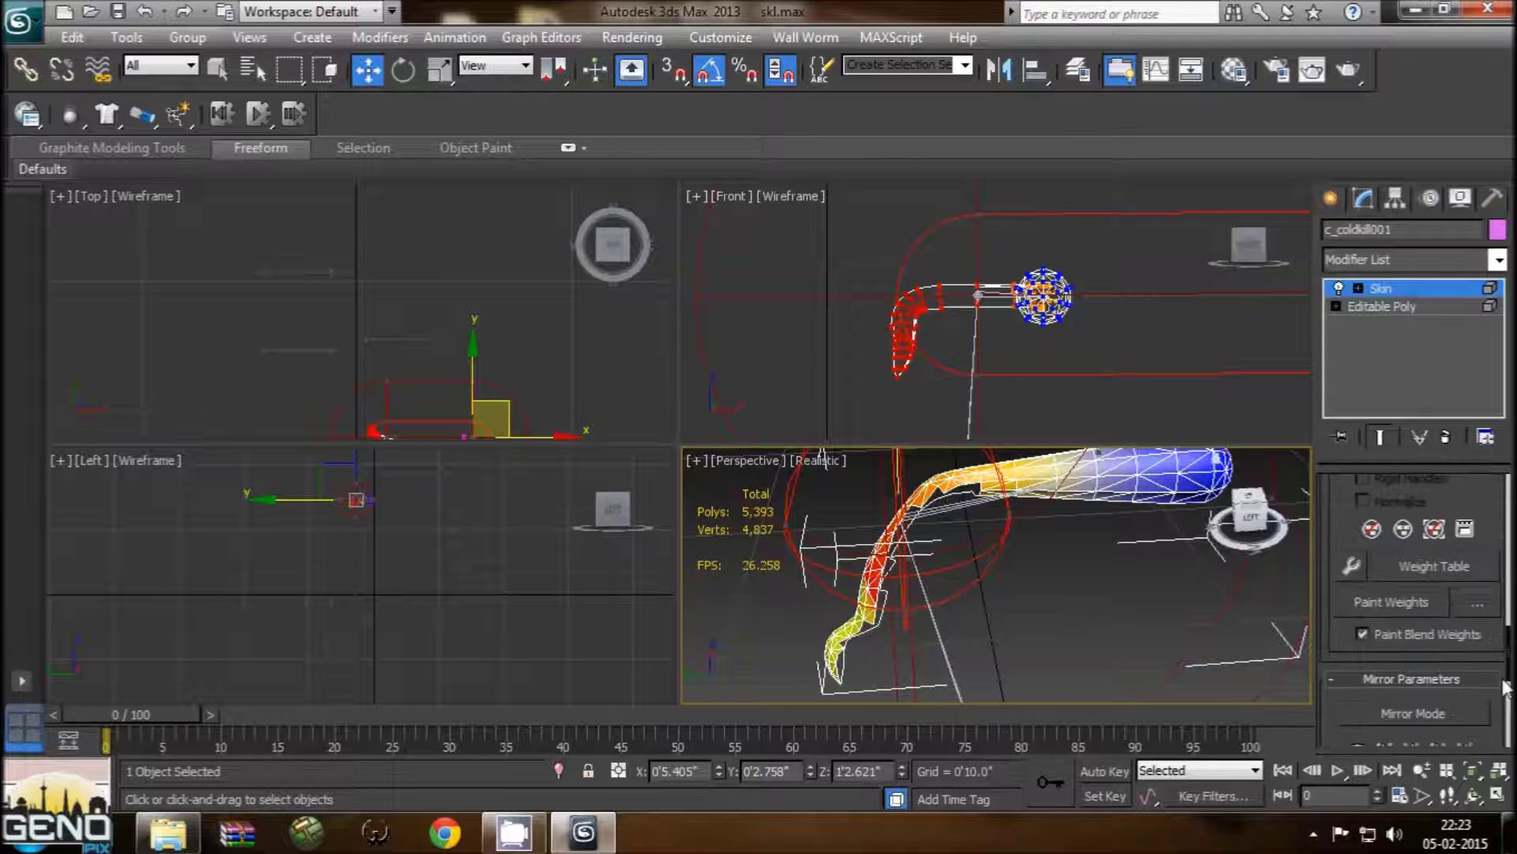
{"action": "scroll", "coordinate": [1504, 754], "scroll_direction": "up", "scroll_amount": 3}
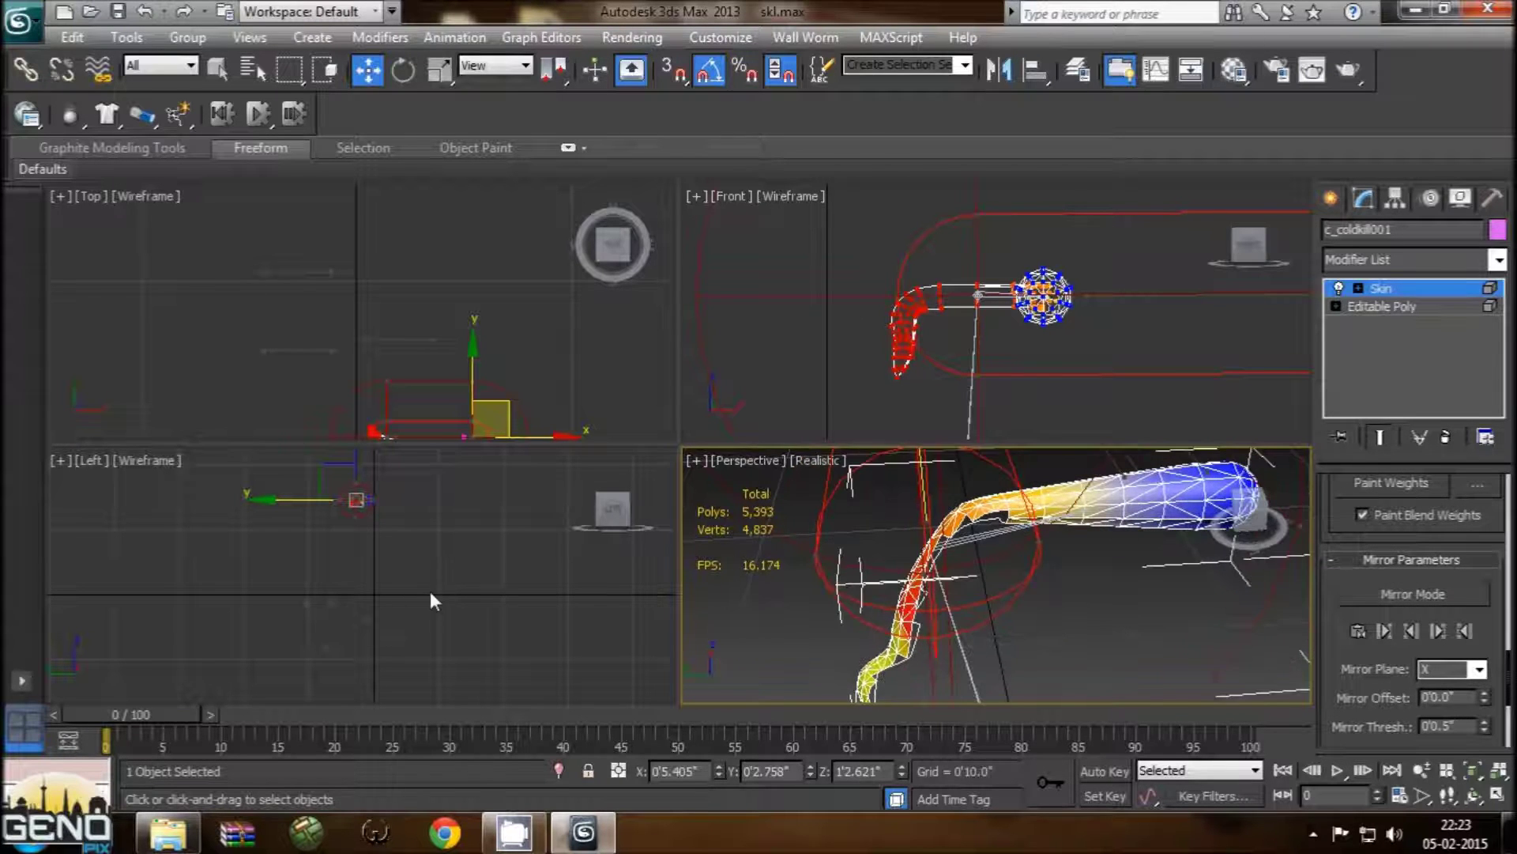
{"action": "scroll", "coordinate": [380, 538], "scroll_direction": "up", "scroll_amount": 2}
{"action": "middle_click_drag", "start_coordinate": [379, 538], "coordinate": [380, 535]}
{"action": "scroll", "coordinate": [380, 535], "scroll_direction": "down", "scroll_amount": 3}
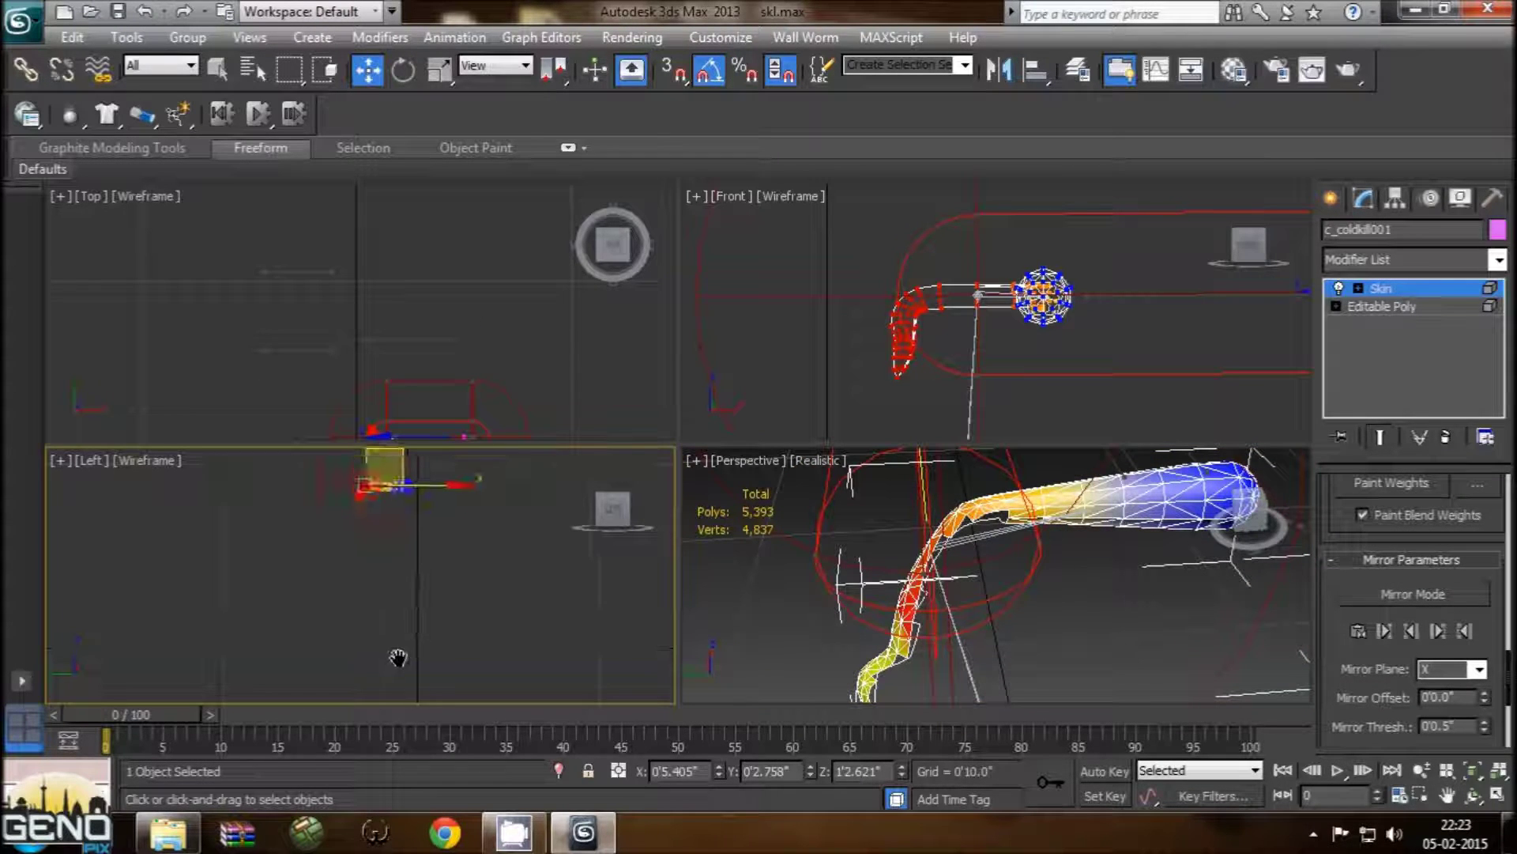
{"action": "middle_click_drag", "start_coordinate": [406, 563], "coordinate": [370, 641]}
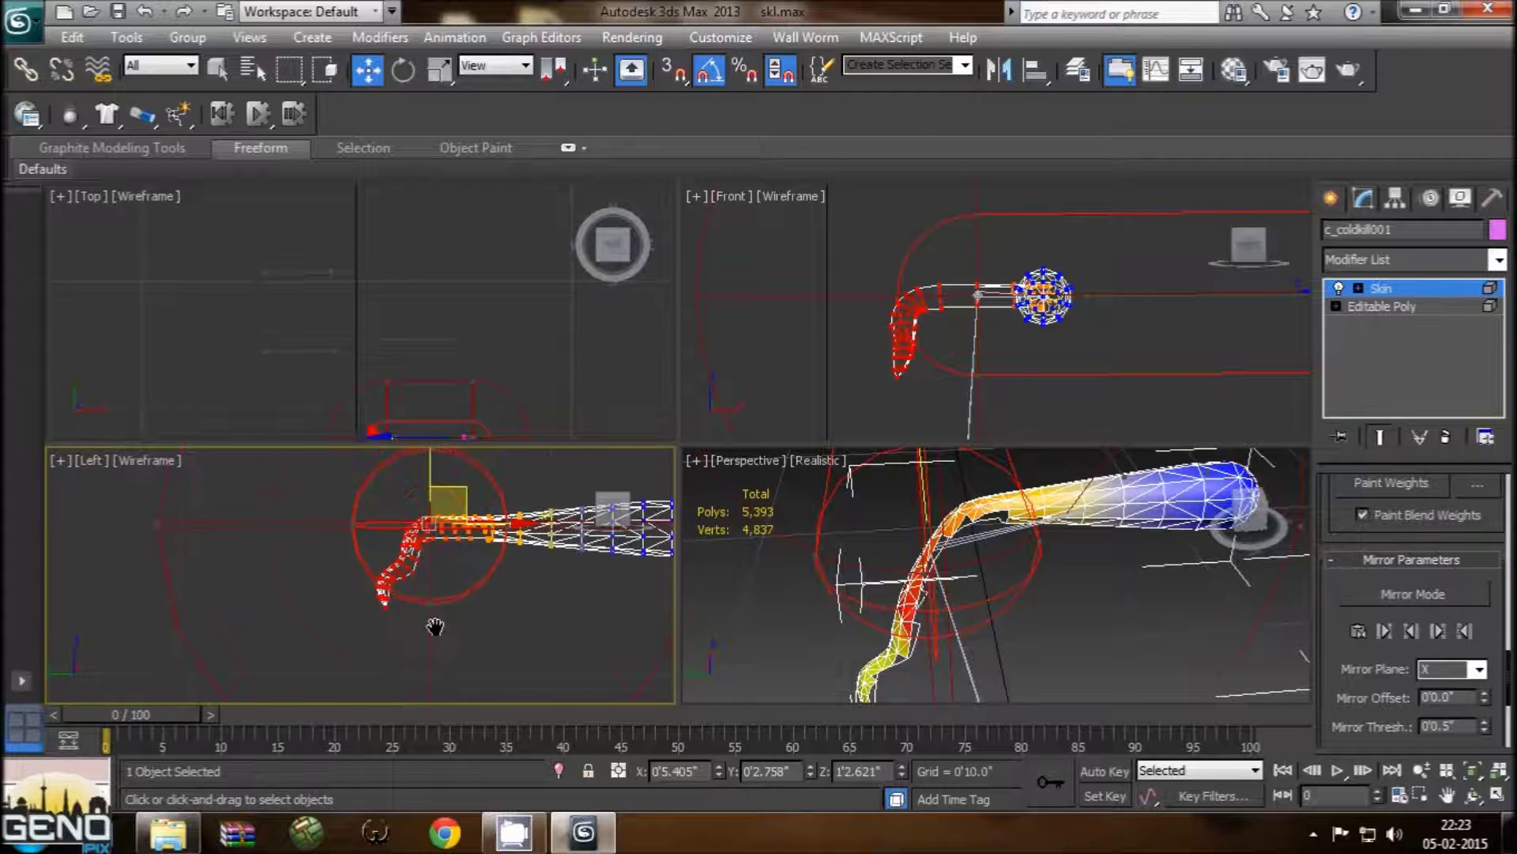
{"action": "left_click_drag", "start_coordinate": [421, 617], "coordinate": [493, 694]}
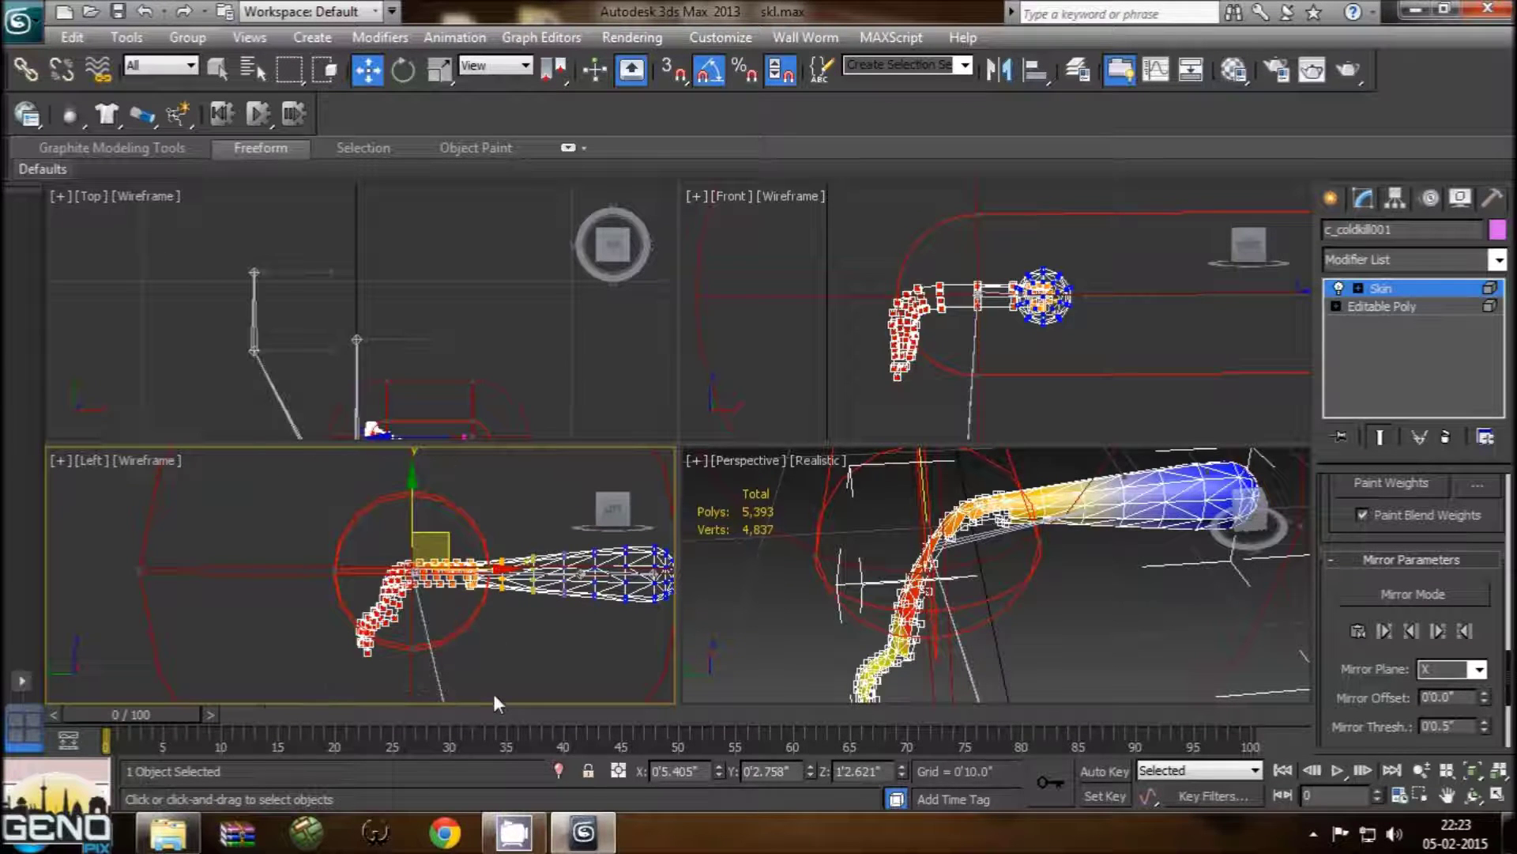
{"action": "scroll", "coordinate": [1415, 601], "scroll_direction": "up", "scroll_amount": 2}
{"action": "scroll", "coordinate": [1415, 601], "scroll_direction": "up", "scroll_amount": 2}
{"action": "scroll", "coordinate": [1415, 601], "scroll_direction": "up", "scroll_amount": 2}
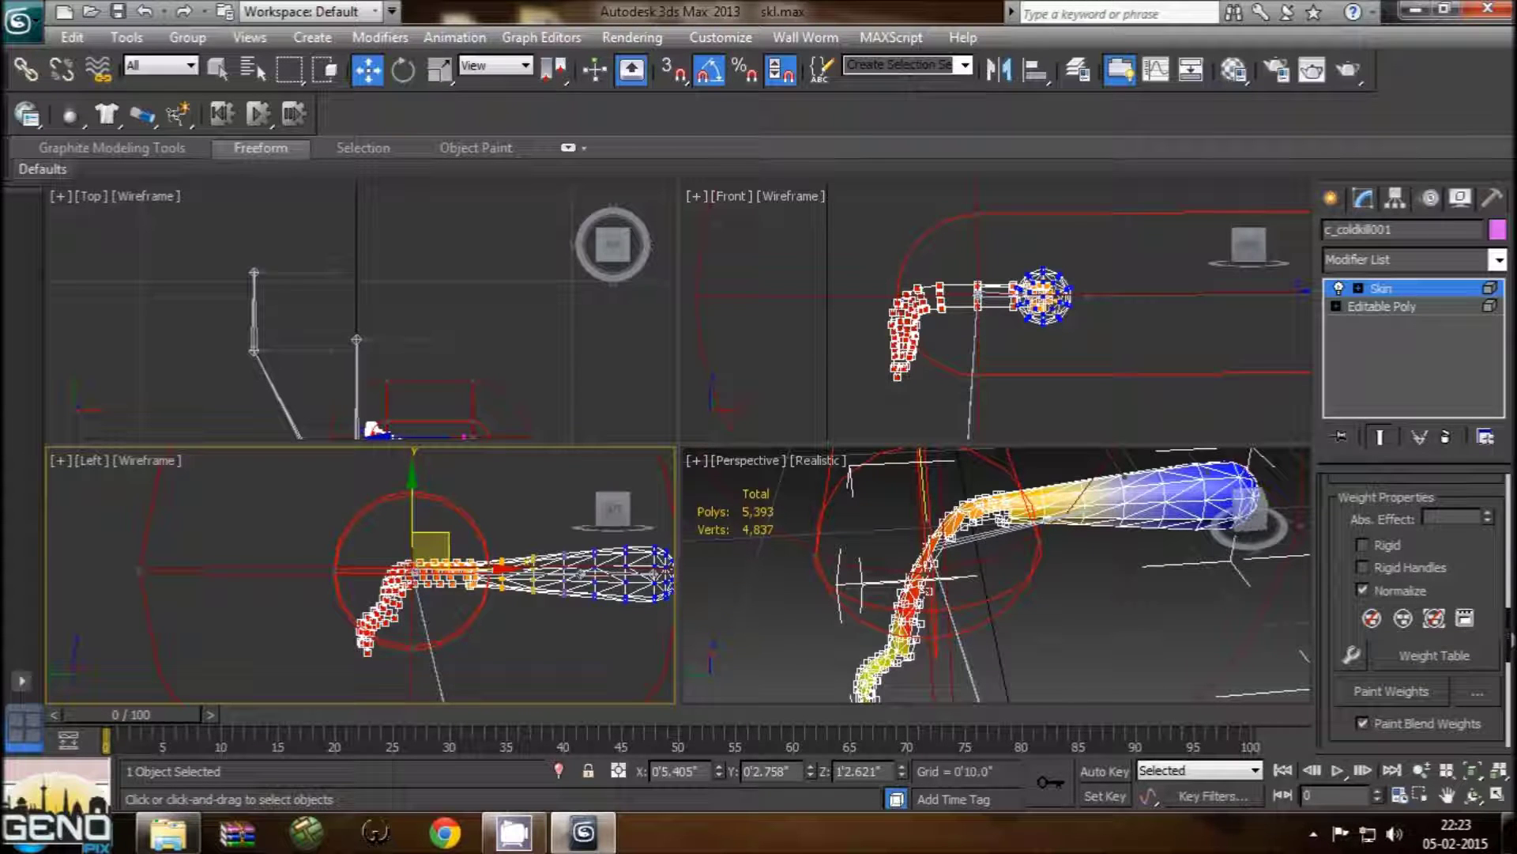
Step: Give the 117 selected bend vertices a full 1.0 root2 weight in the Weight Tool
{"action": "left_click", "coordinate": [1352, 658]}
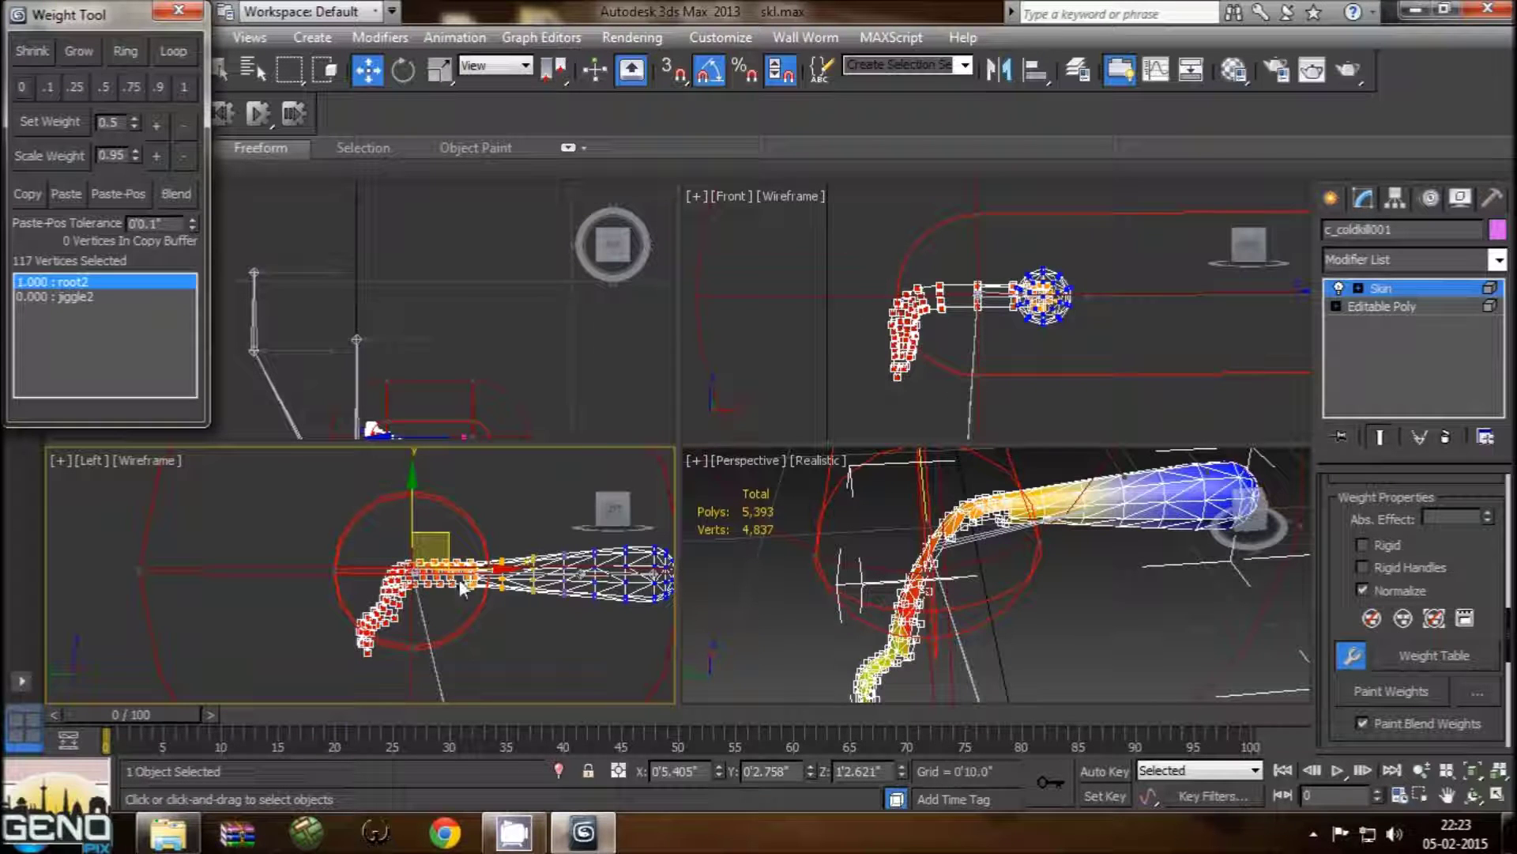
{"action": "scroll", "coordinate": [498, 571], "scroll_direction": "up", "scroll_amount": 3}
{"action": "scroll", "coordinate": [498, 571], "scroll_direction": "up", "scroll_amount": 3}
{"action": "middle_click_drag", "start_coordinate": [498, 571], "coordinate": [431, 569]}
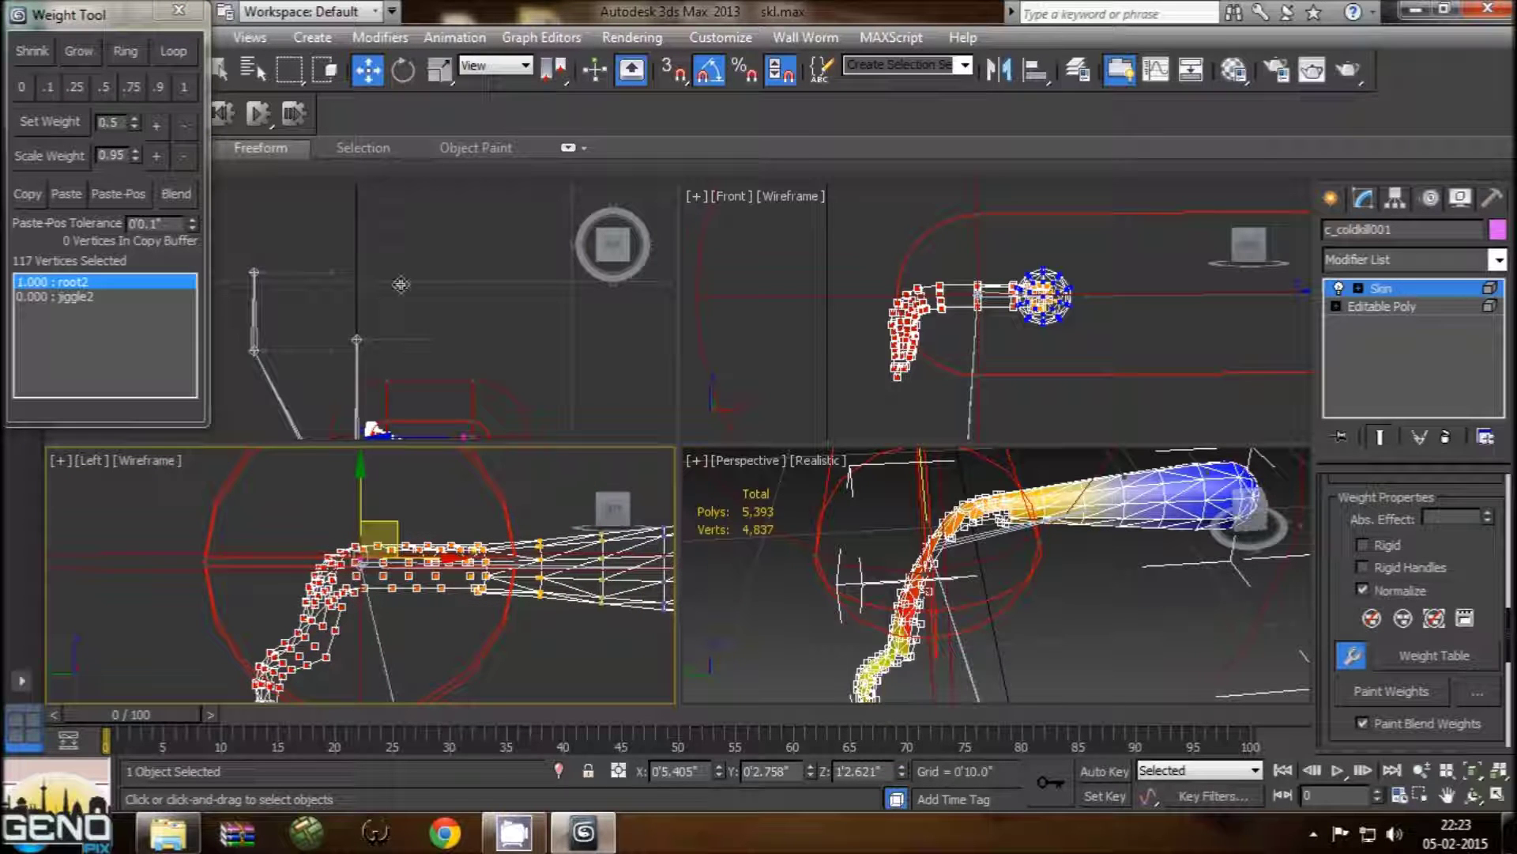
{"action": "left_click", "coordinate": [183, 88]}
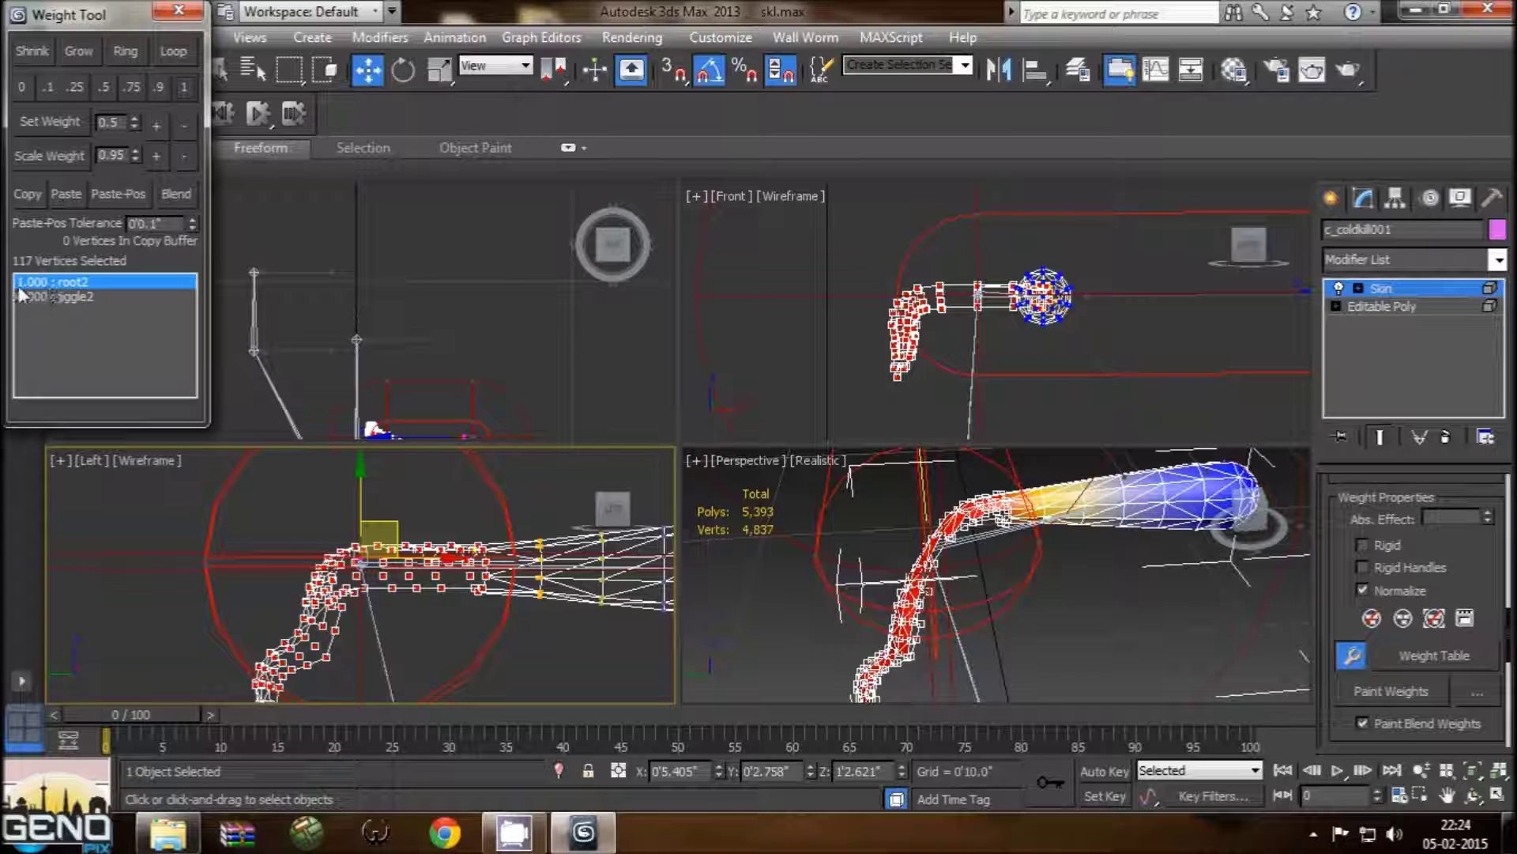
{"action": "left_click", "coordinate": [178, 11]}
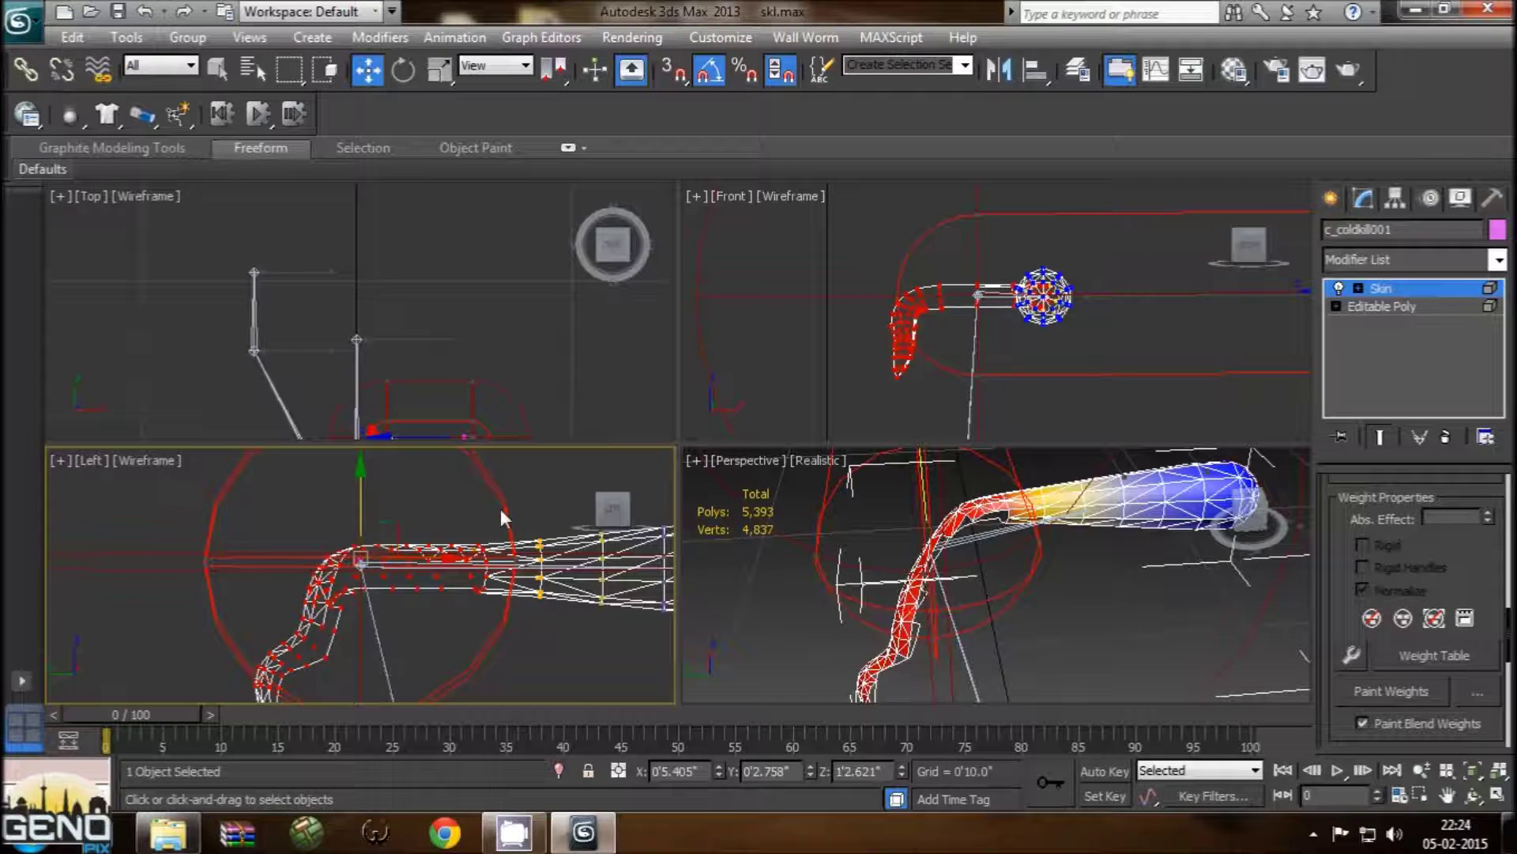
Step: Clear the vertex selection and switch to the jiggle2 bone
{"action": "middle_click_drag", "start_coordinate": [451, 515], "coordinate": [288, 484]}
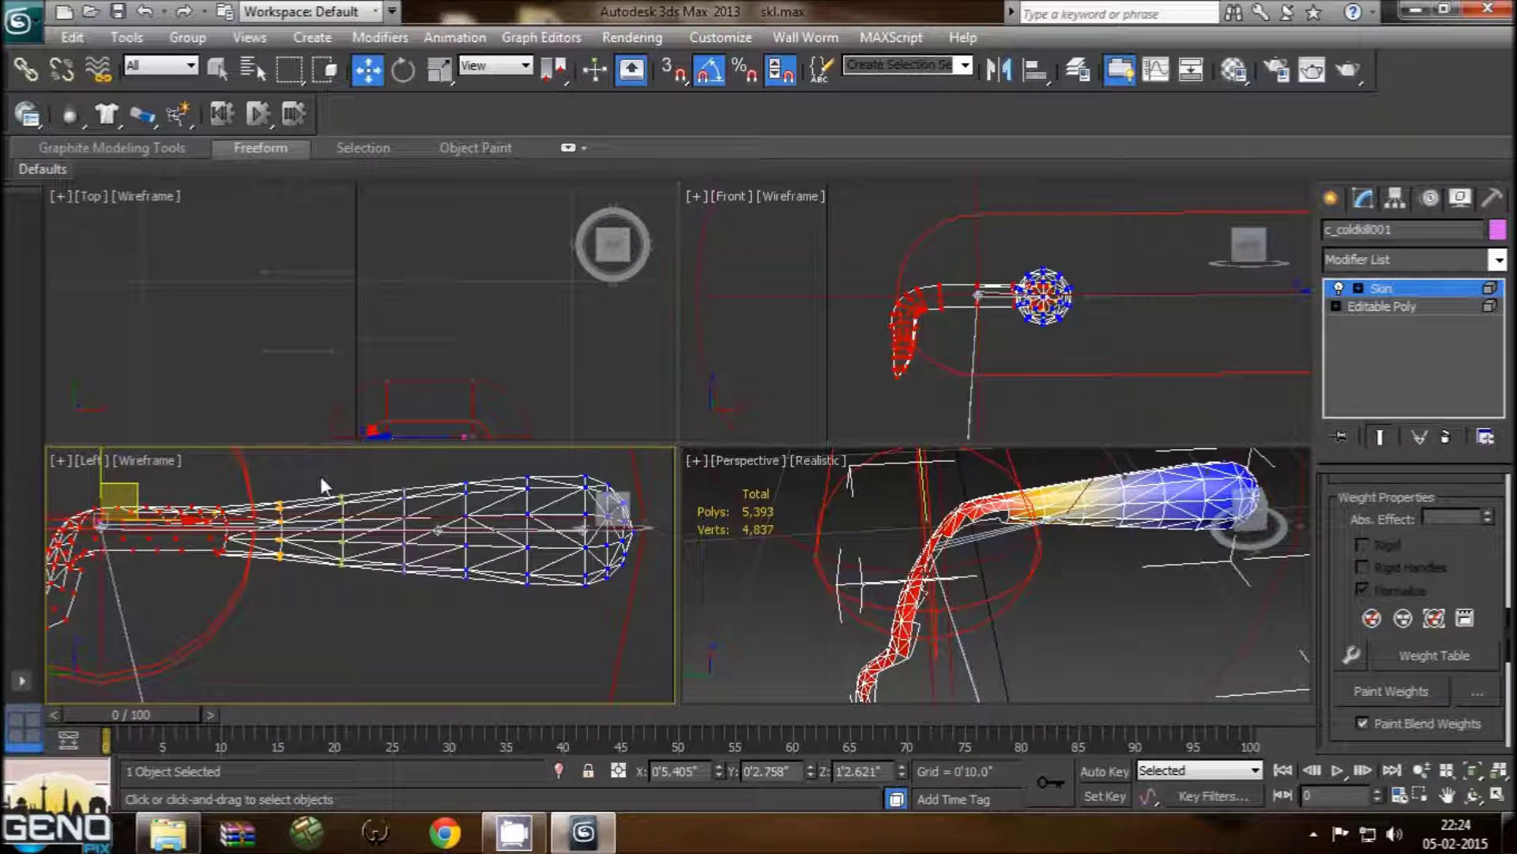
{"action": "mouse_move", "coordinate": [325, 475]}
{"action": "left_mouse_down"}
{"action": "mouse_move", "coordinate": [409, 566]}
{"action": "mouse_move", "coordinate": [477, 600]}
{"action": "left_mouse_up"}
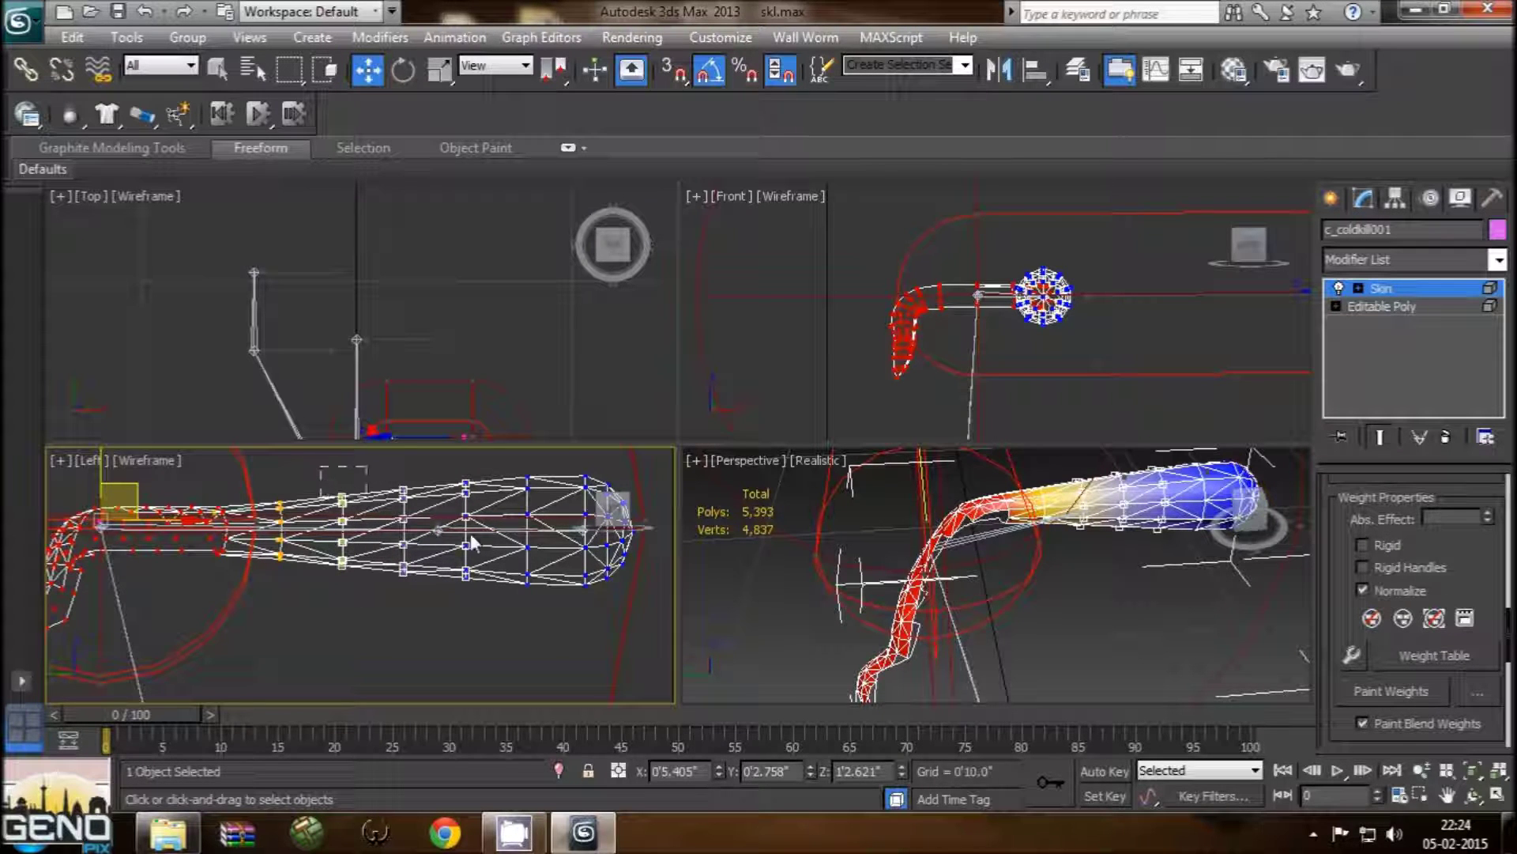
{"action": "left_click", "coordinate": [367, 453]}
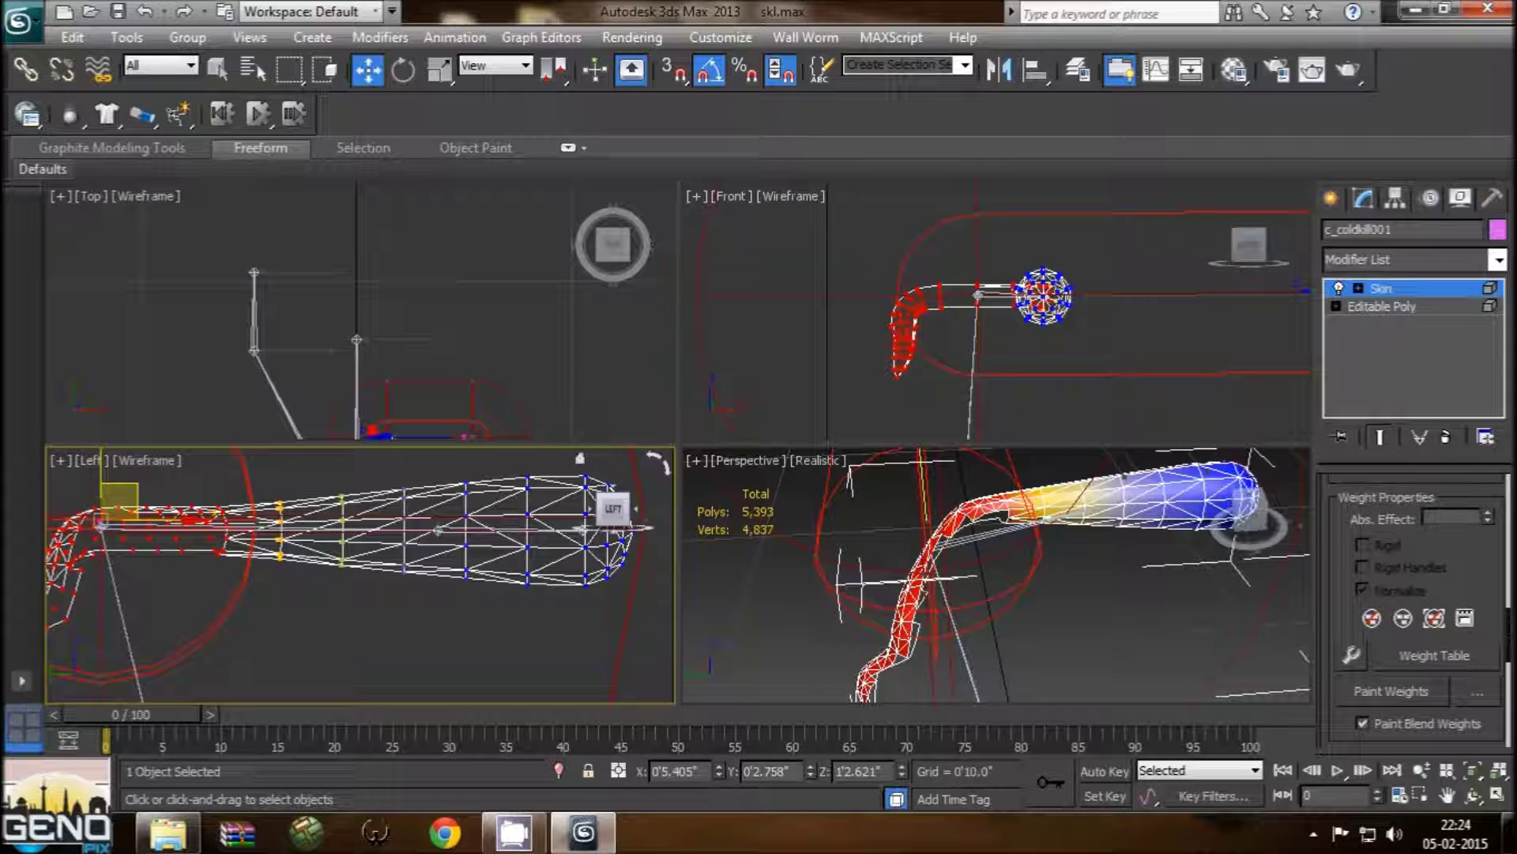
{"action": "scroll", "coordinate": [1511, 644], "scroll_direction": "down", "scroll_amount": 3}
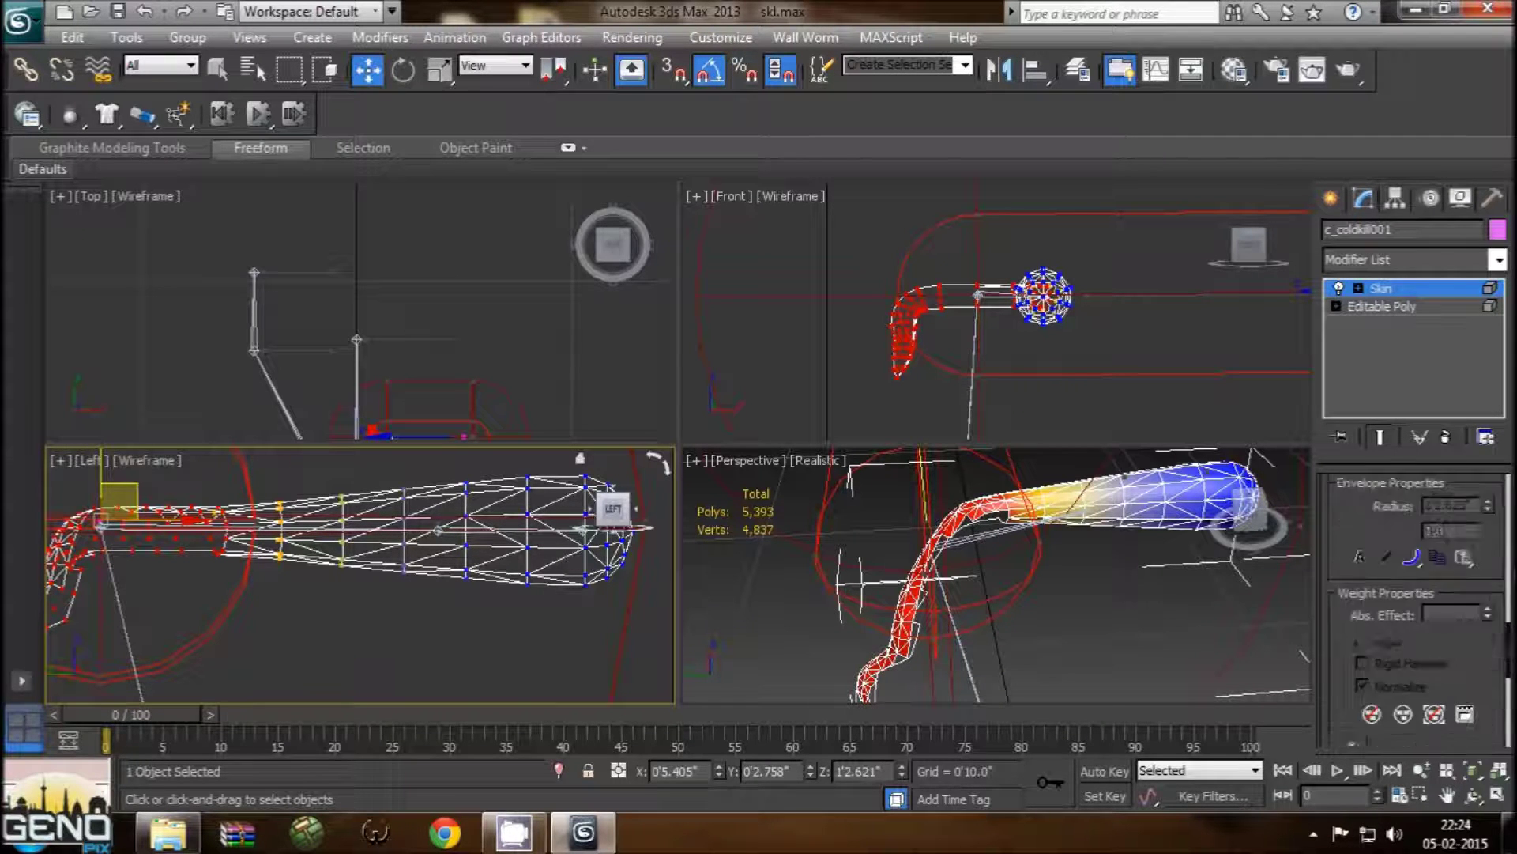
{"action": "scroll", "coordinate": [1365, 686], "scroll_direction": "up", "scroll_amount": 5}
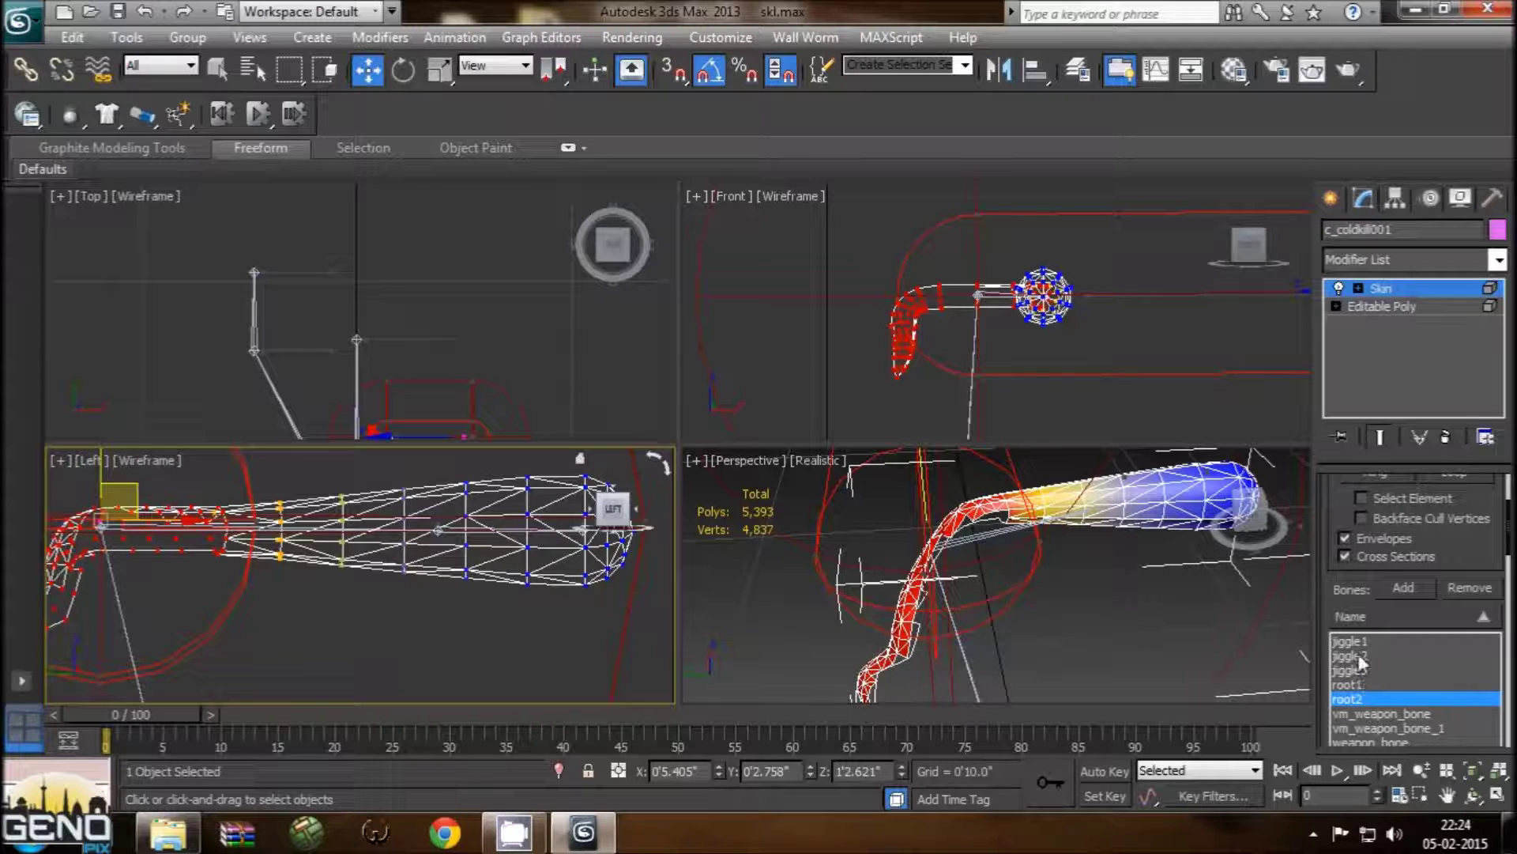
{"action": "left_click", "coordinate": [1356, 655]}
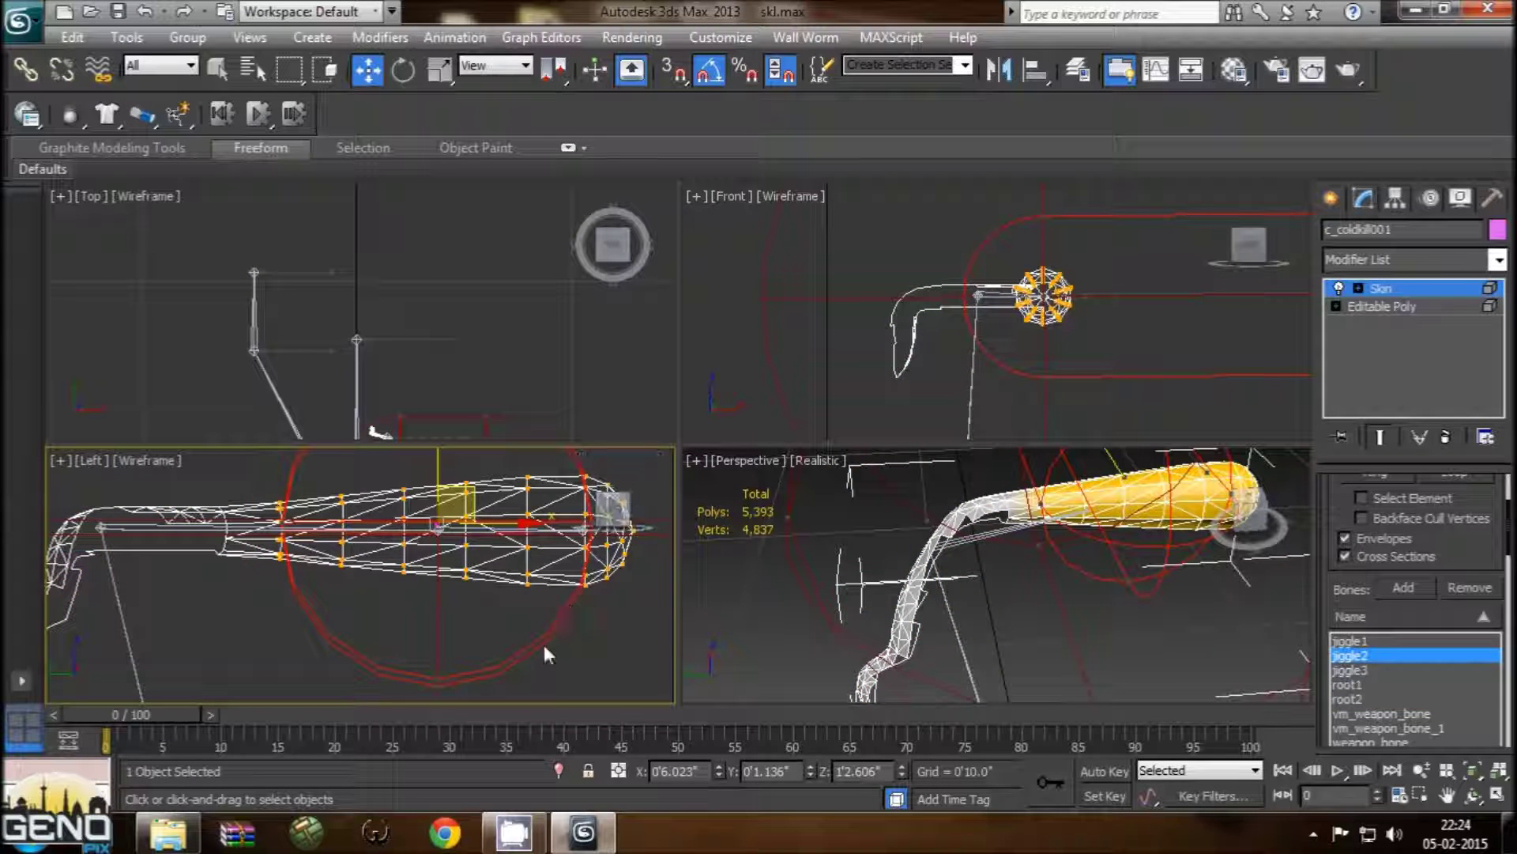
Step: Box-select two middle forearm vertex rings, 22 vertices, in the Left view
{"action": "middle_click_drag", "start_coordinate": [466, 607], "coordinate": [414, 631]}
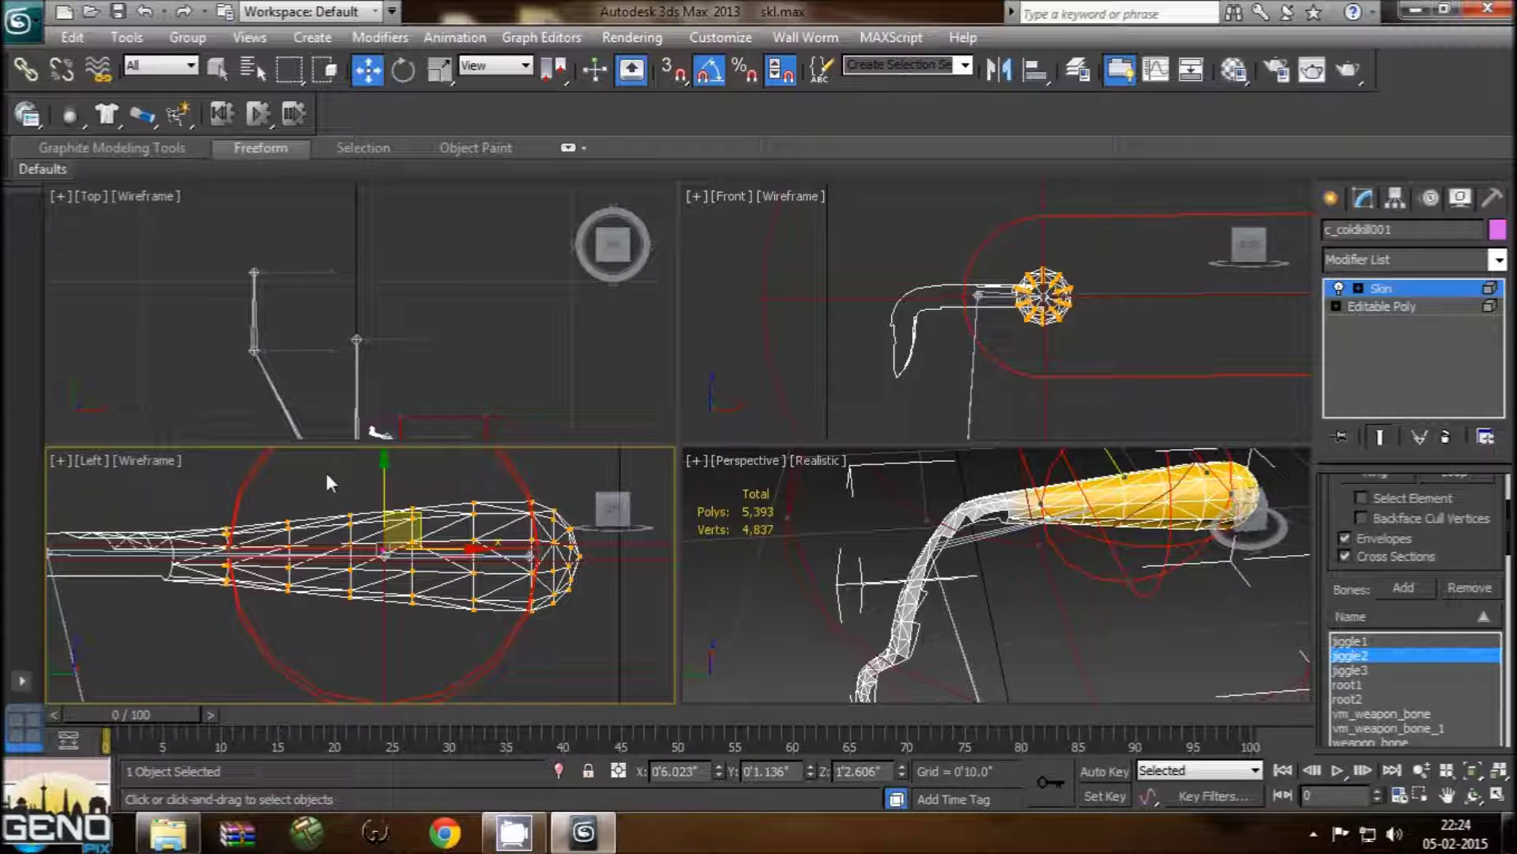
{"action": "mouse_move", "coordinate": [318, 469]}
{"action": "left_mouse_down"}
{"action": "mouse_move", "coordinate": [486, 632]}
{"action": "mouse_move", "coordinate": [439, 634]}
{"action": "left_mouse_up"}
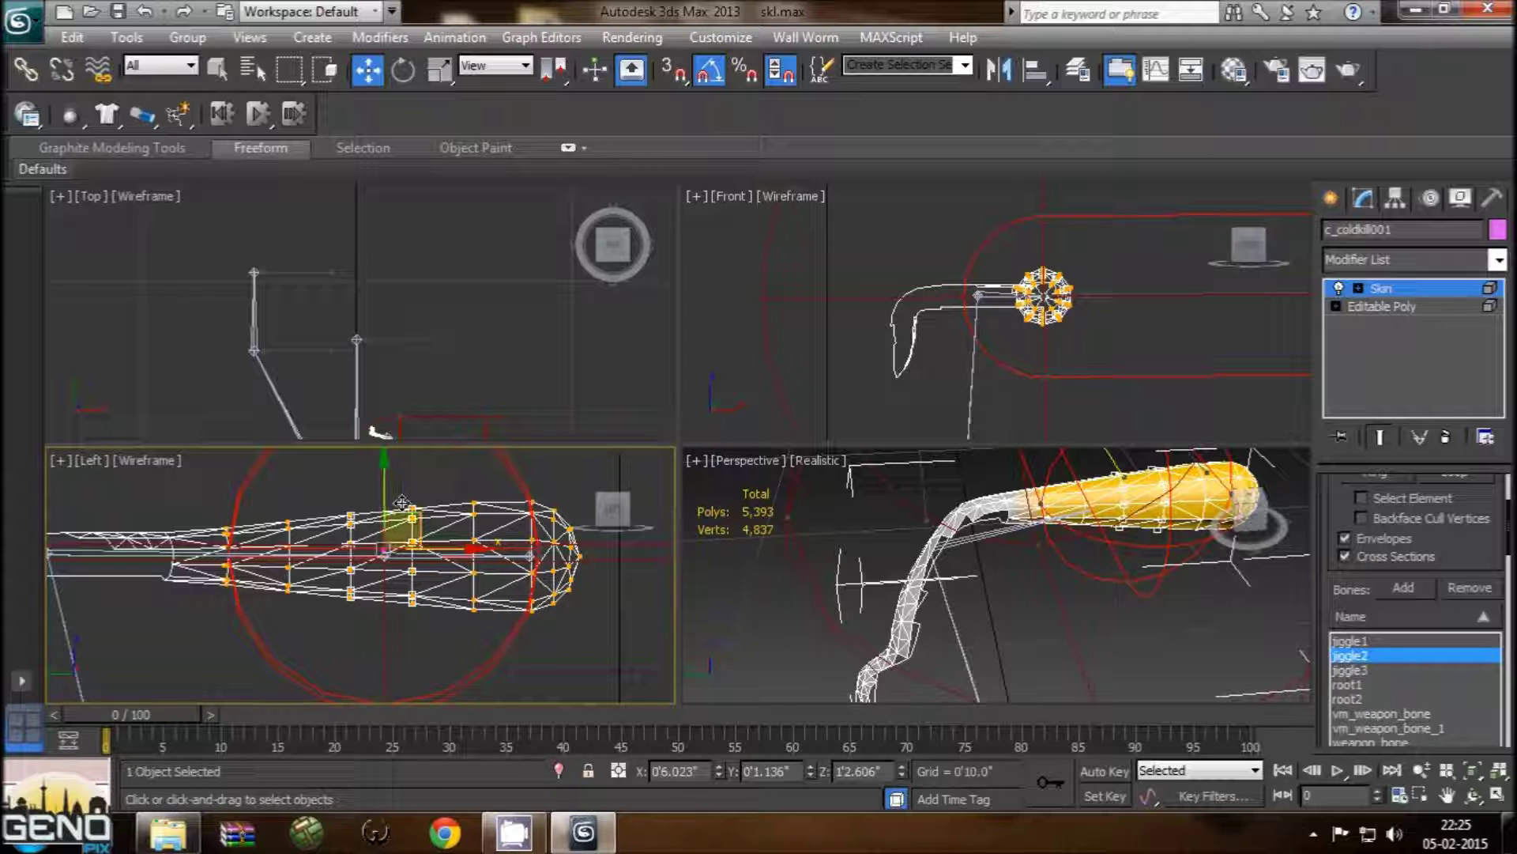
{"action": "left_click_drag", "start_coordinate": [348, 517], "coordinate": [359, 591], "text": "ctrl"}
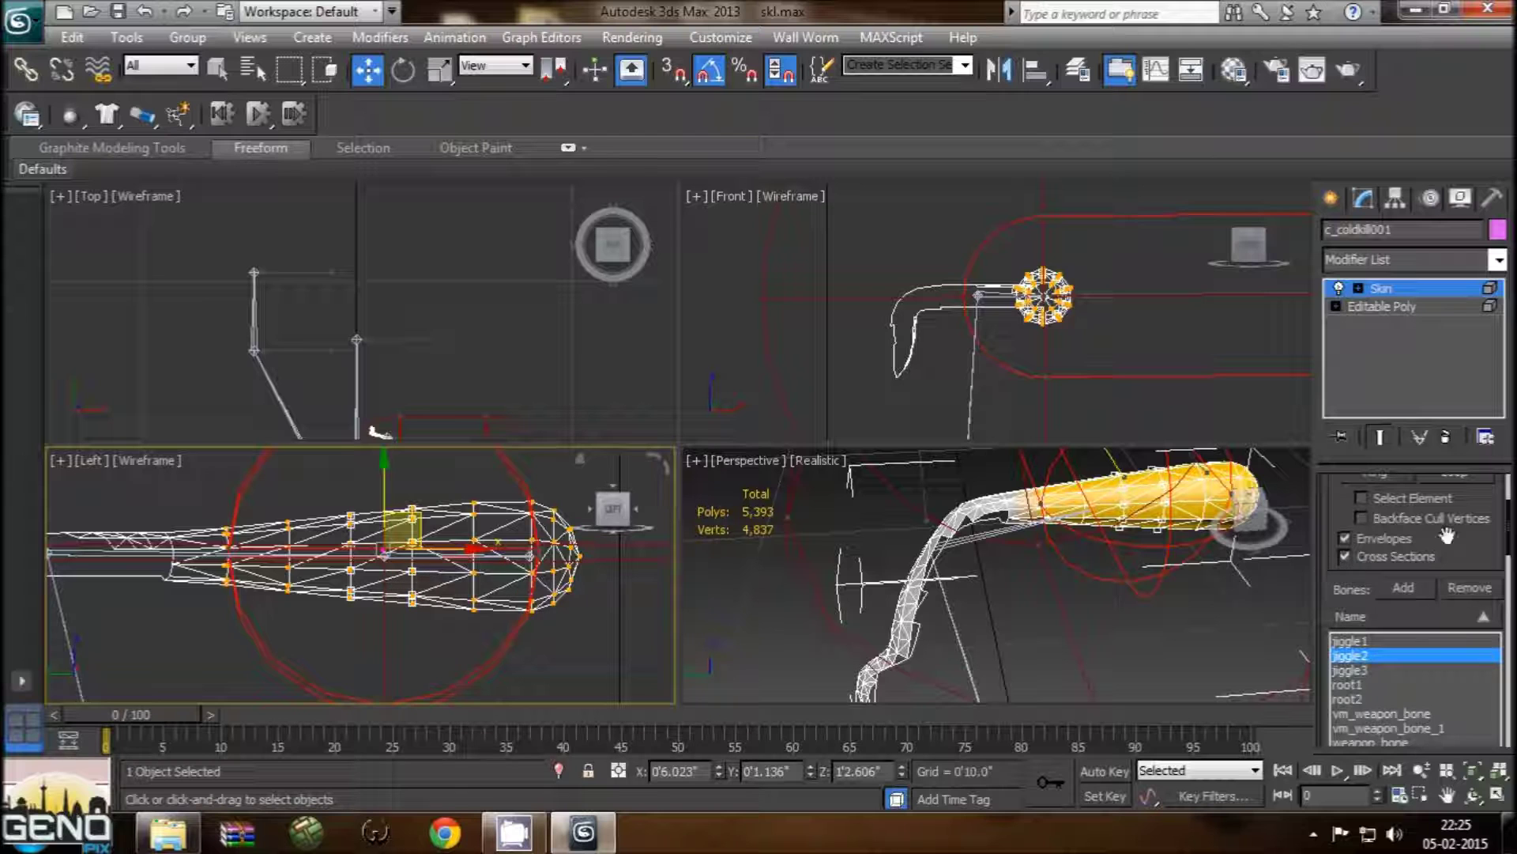
{"action": "scroll", "coordinate": [1510, 541], "scroll_direction": "down", "scroll_amount": 1}
{"action": "scroll", "coordinate": [1510, 541], "scroll_direction": "down", "scroll_amount": 3}
{"action": "scroll", "coordinate": [1510, 542], "scroll_direction": "down", "scroll_amount": 3}
{"action": "scroll", "coordinate": [1510, 541], "scroll_direction": "down", "scroll_amount": 3}
{"action": "left_click", "coordinate": [1351, 656]}
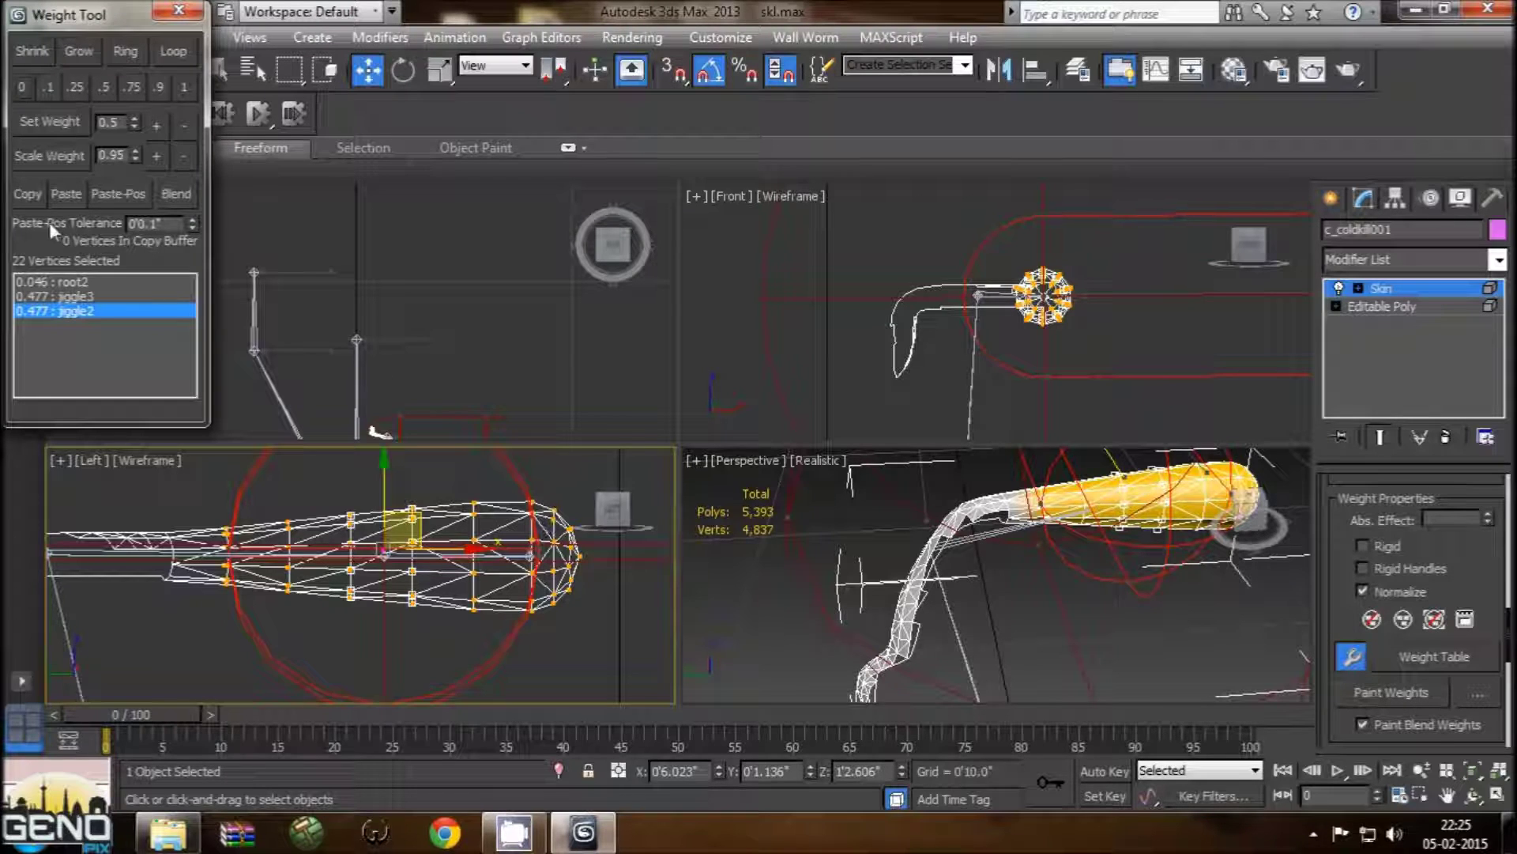
Step: Give the vertices full jiggle2 weight, then reselect the two middle forearm rings
{"action": "left_click", "coordinate": [185, 86]}
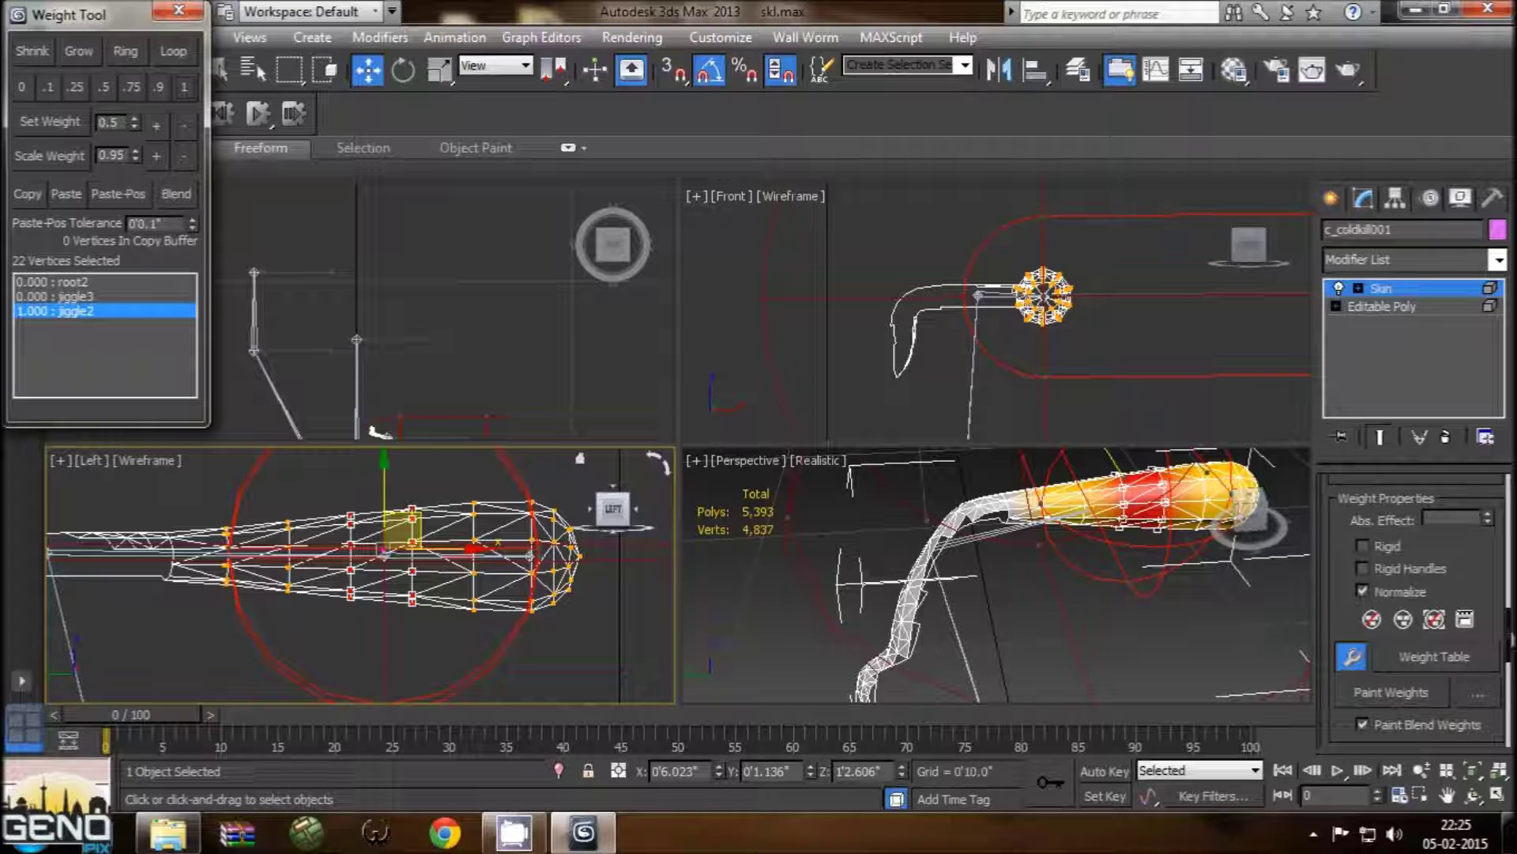
{"action": "scroll", "coordinate": [1402, 681], "scroll_direction": "up", "scroll_amount": 1}
{"action": "scroll", "coordinate": [1403, 681], "scroll_direction": "up", "scroll_amount": 2}
{"action": "scroll", "coordinate": [1403, 681], "scroll_direction": "up", "scroll_amount": 2}
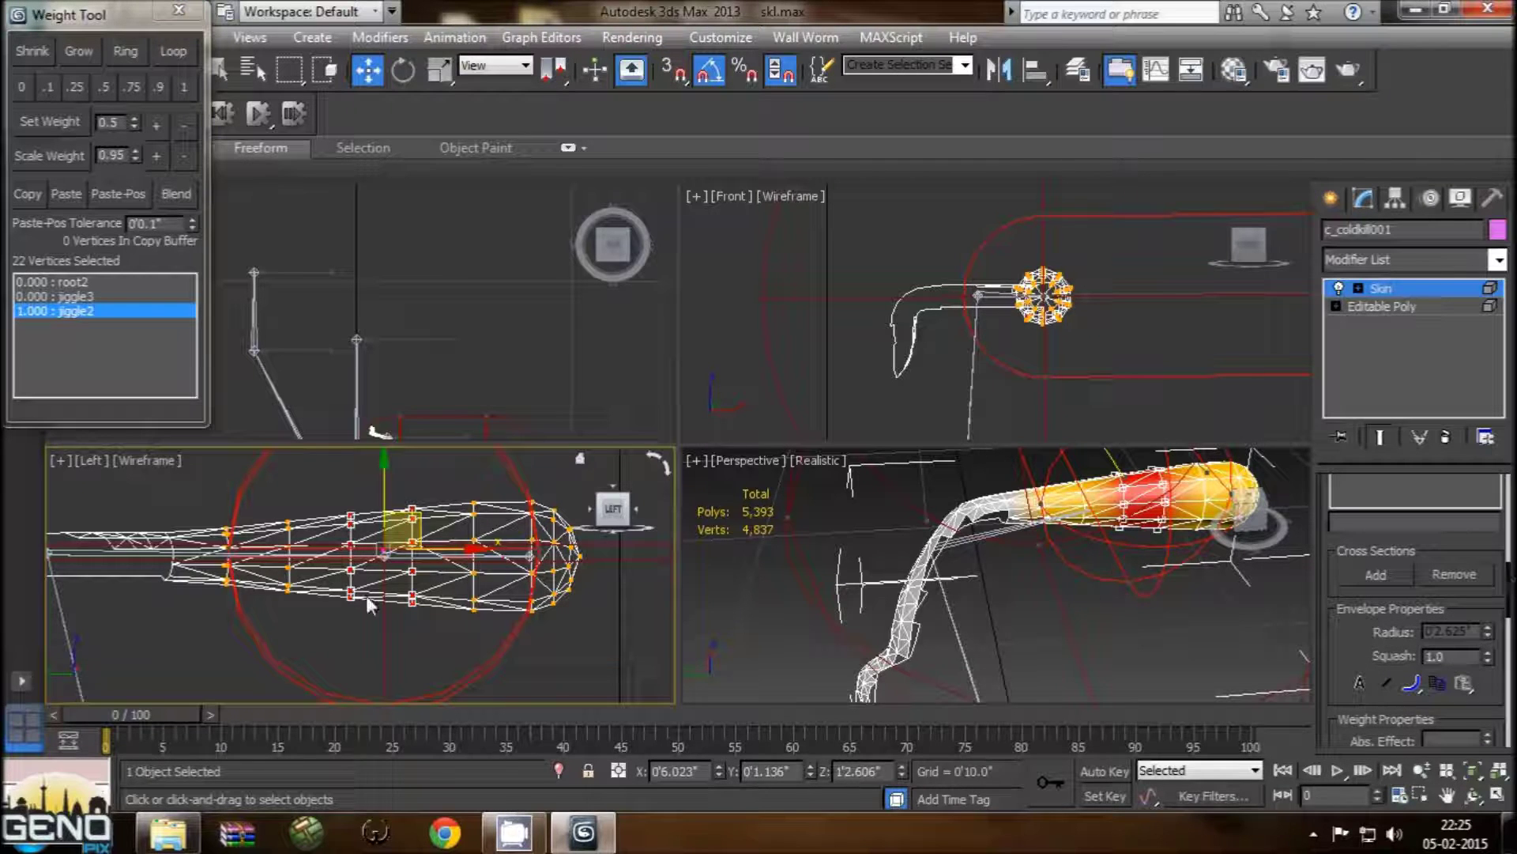
{"action": "left_click", "coordinate": [191, 621]}
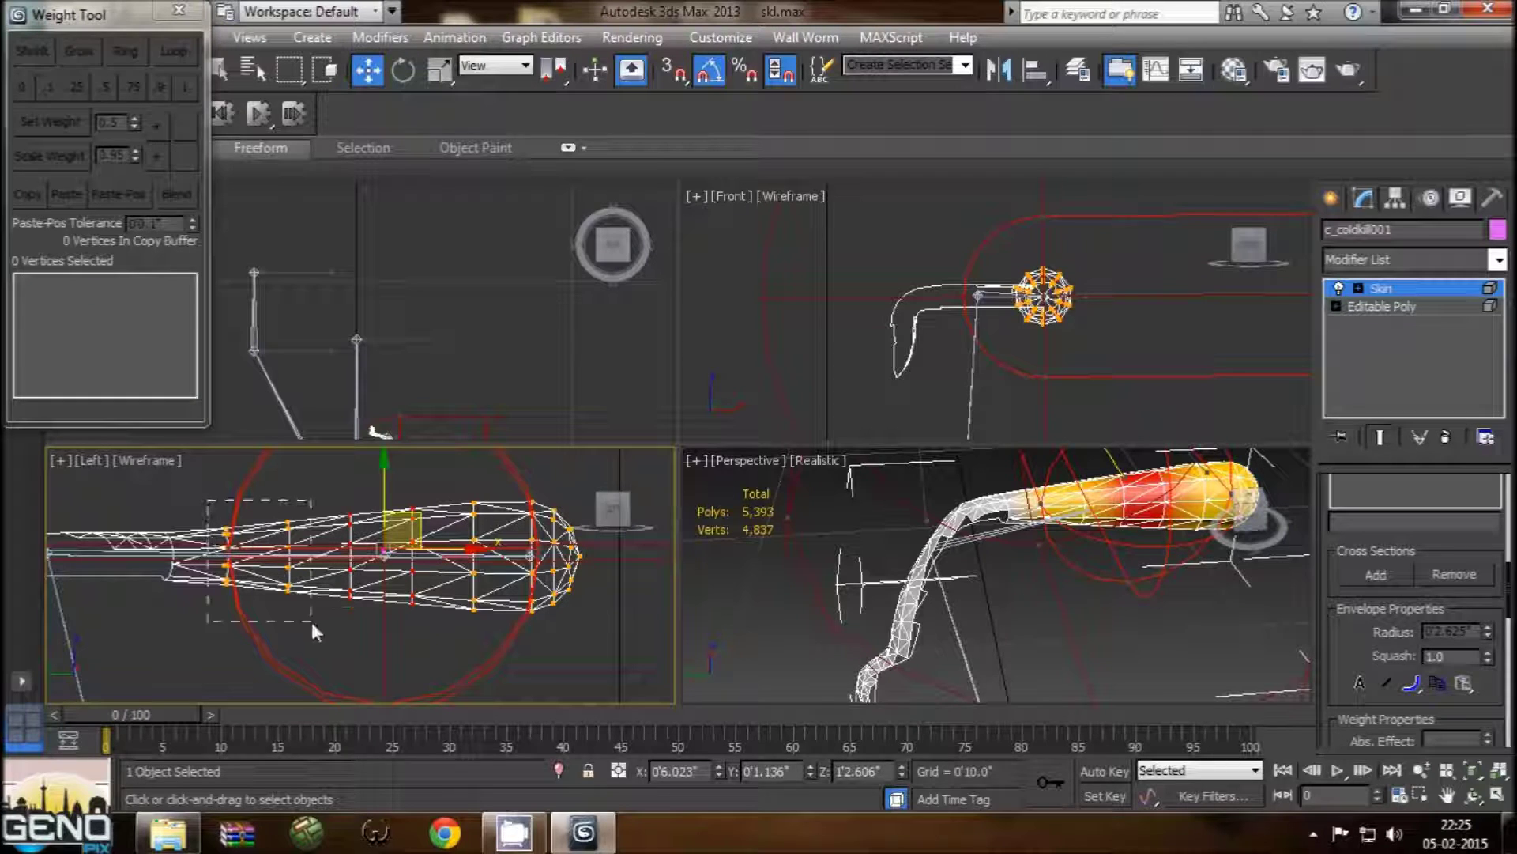
{"action": "left_click_drag", "start_coordinate": [208, 500], "coordinate": [311, 623]}
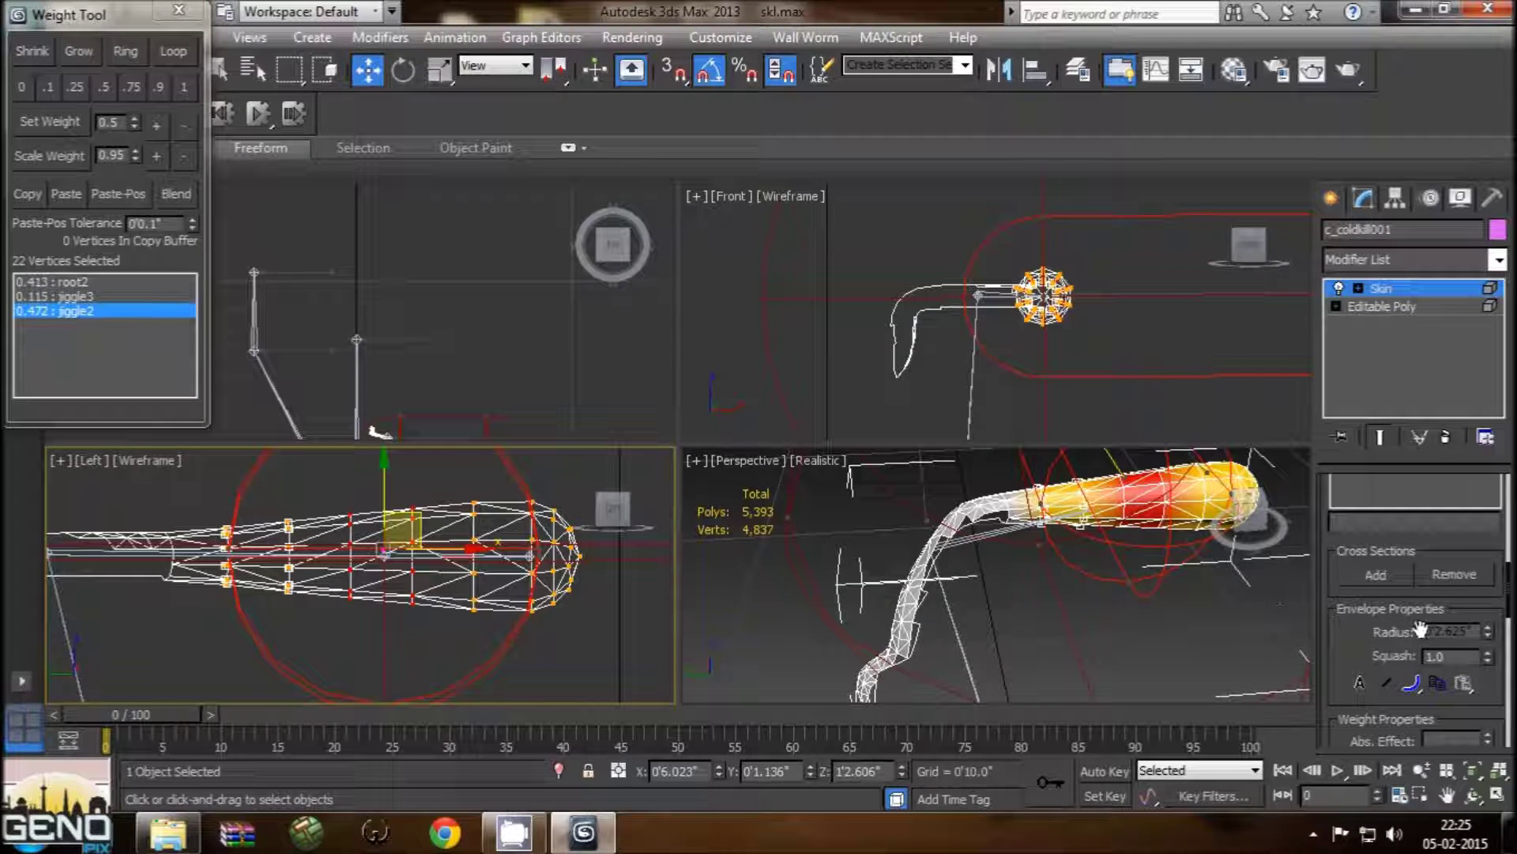
{"action": "scroll", "coordinate": [1496, 601], "scroll_direction": "up", "scroll_amount": 1}
{"action": "scroll", "coordinate": [1496, 600], "scroll_direction": "up", "scroll_amount": 2}
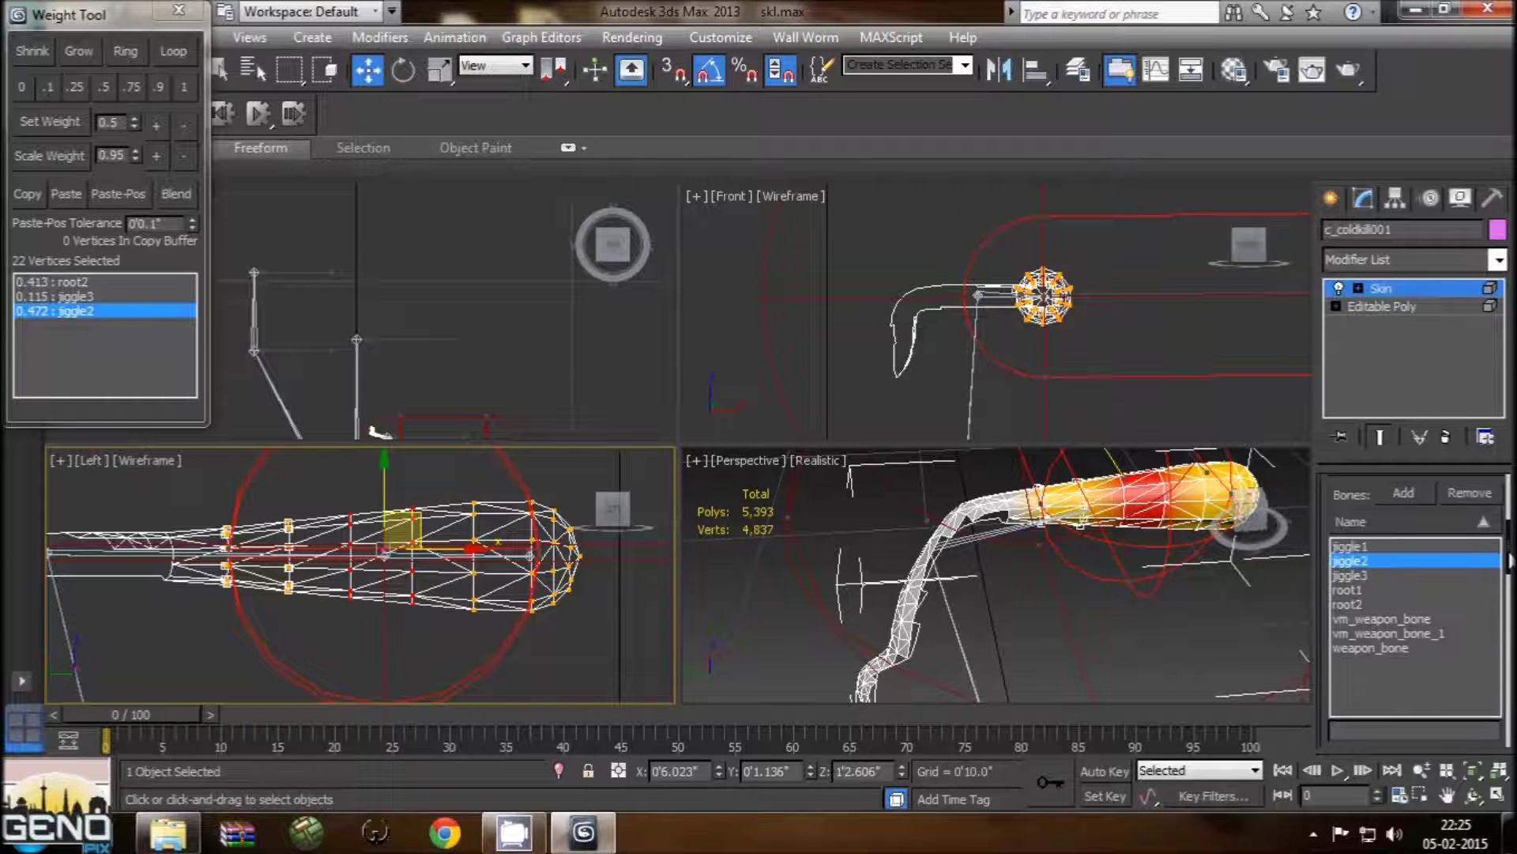
Step: Set root2 and then jiggle2 to 0.5 on the 22 forearm vertices
{"action": "left_click", "coordinate": [1363, 604]}
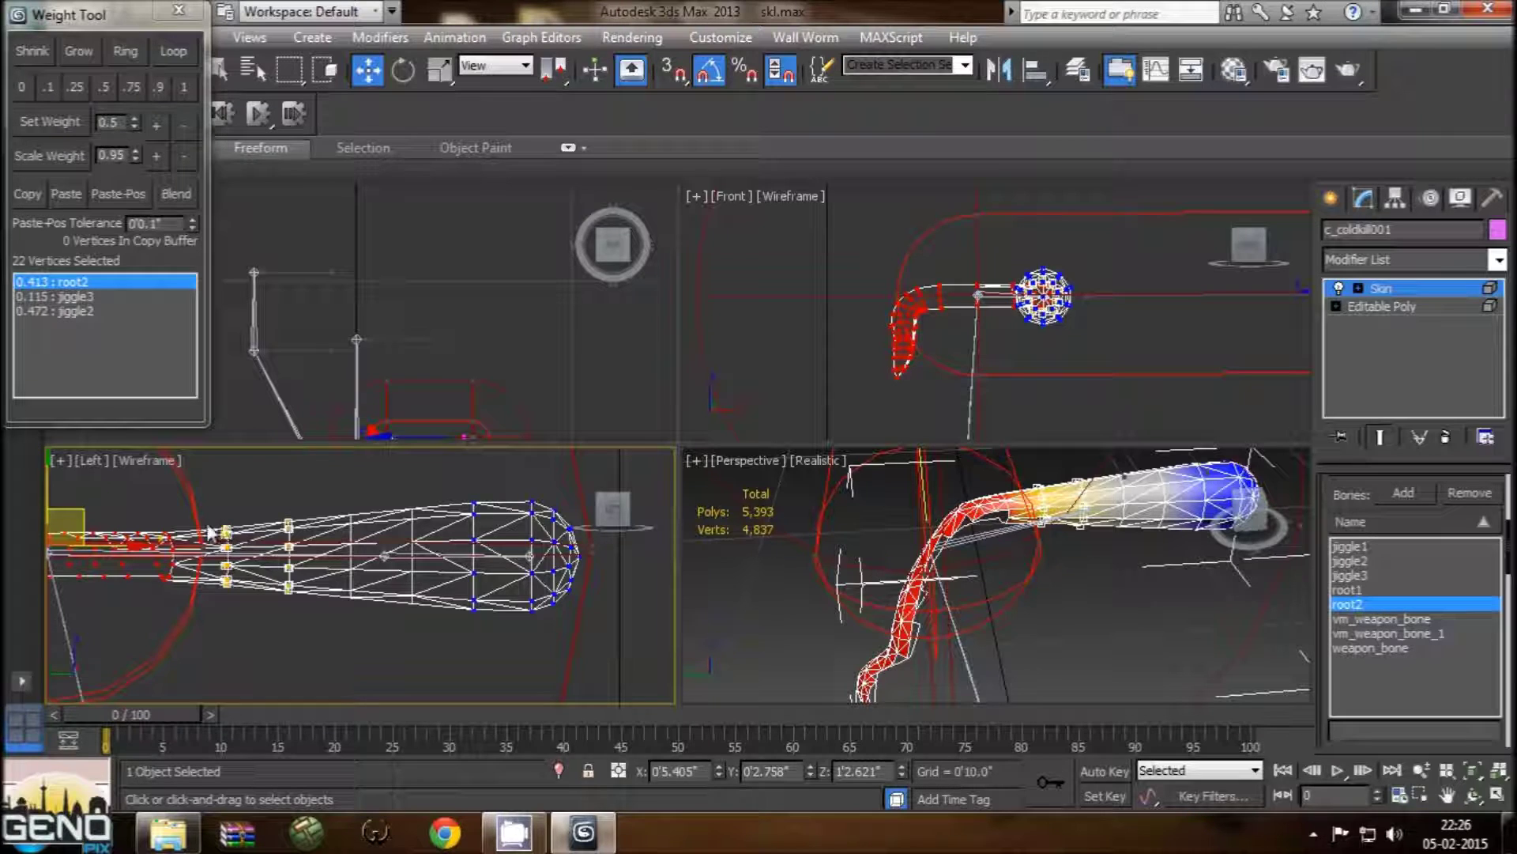
{"action": "left_click", "coordinate": [105, 87]}
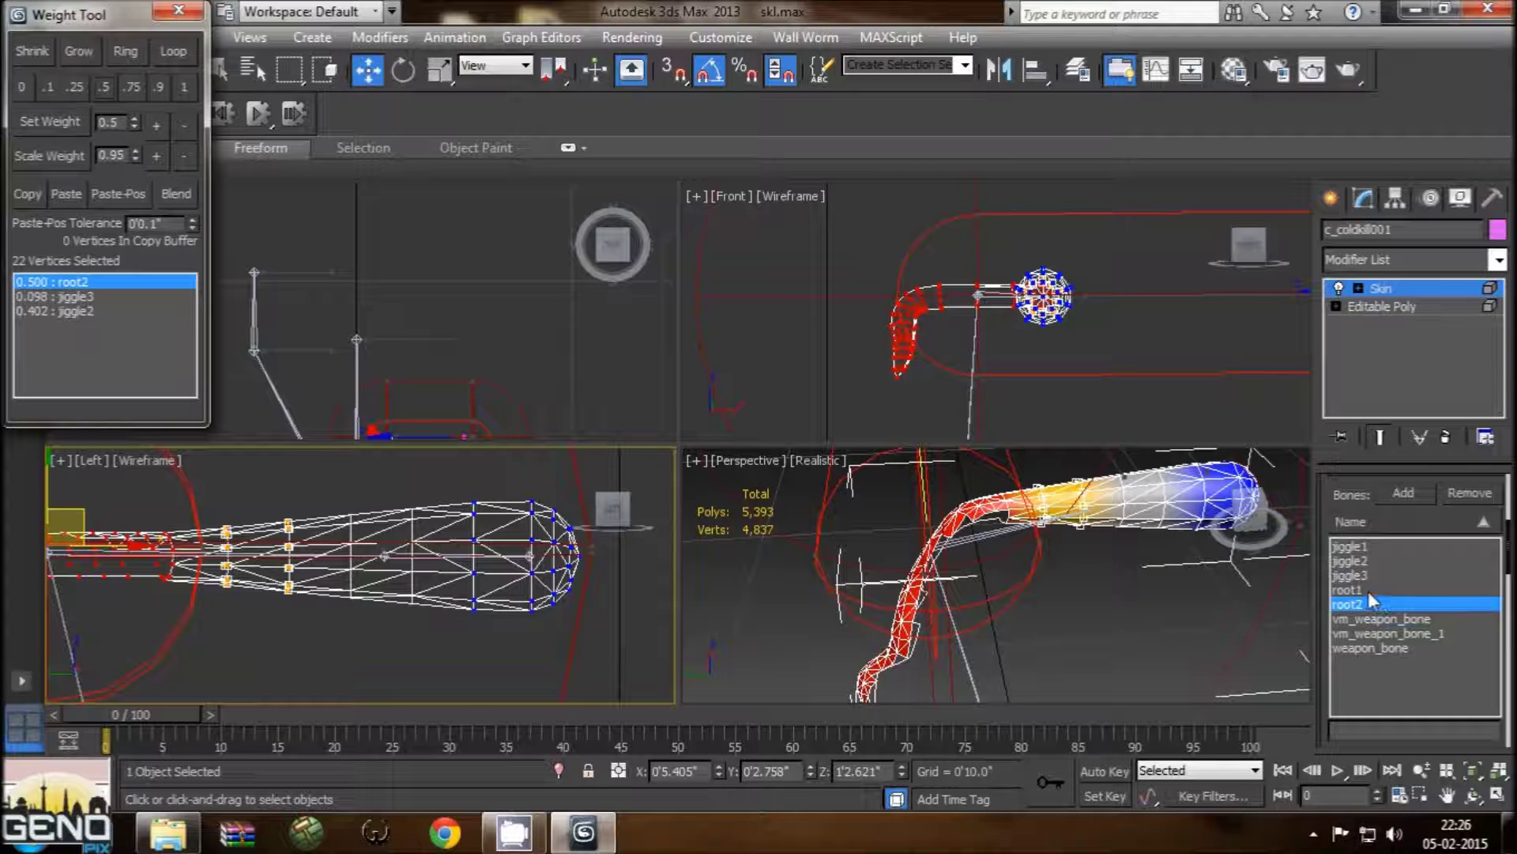
{"action": "left_click", "coordinate": [1360, 560]}
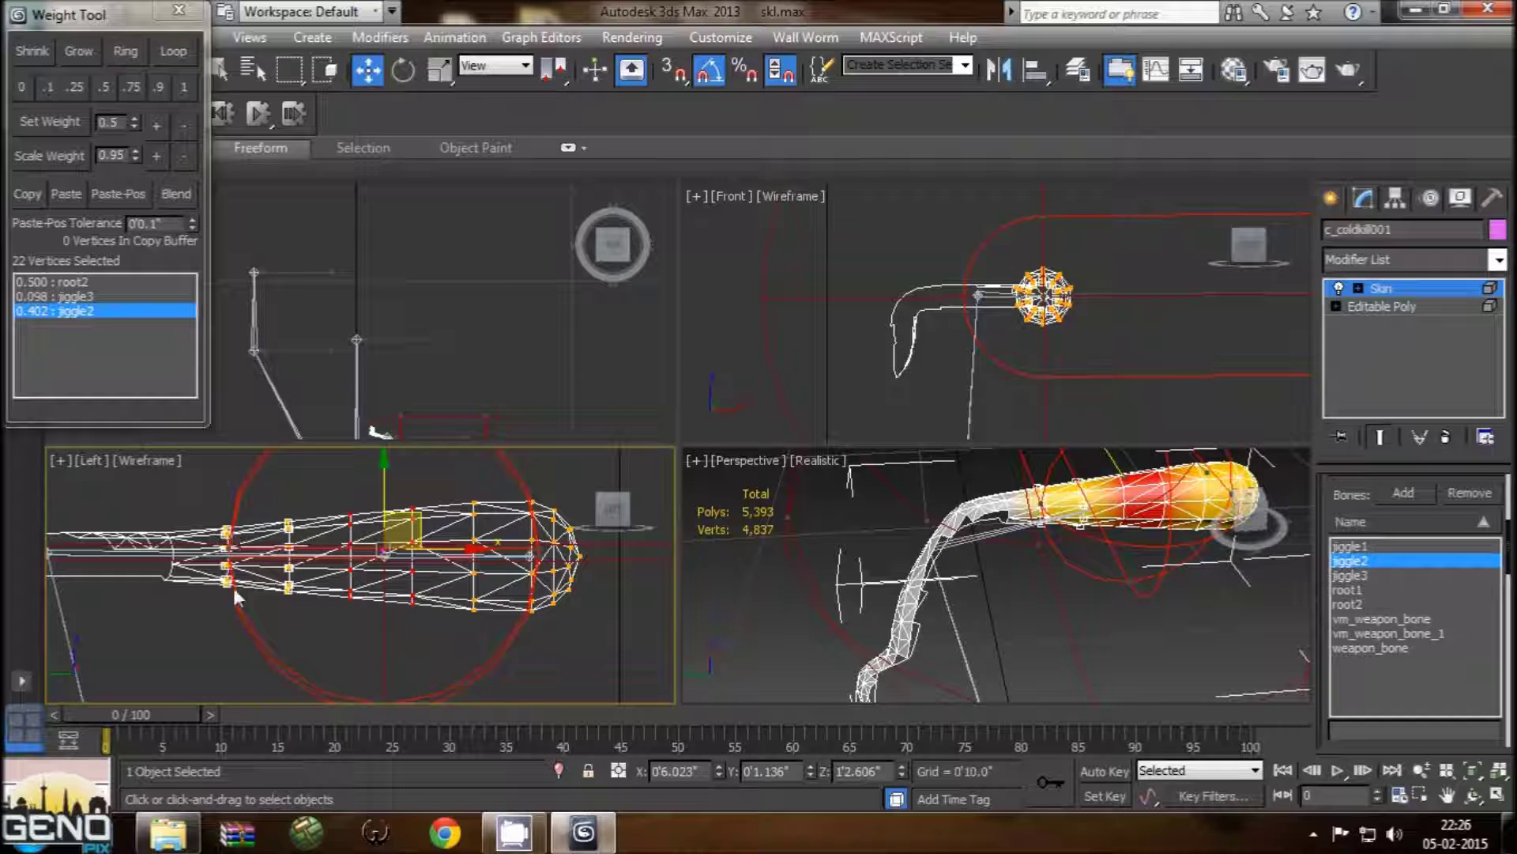
{"action": "left_click", "coordinate": [108, 84]}
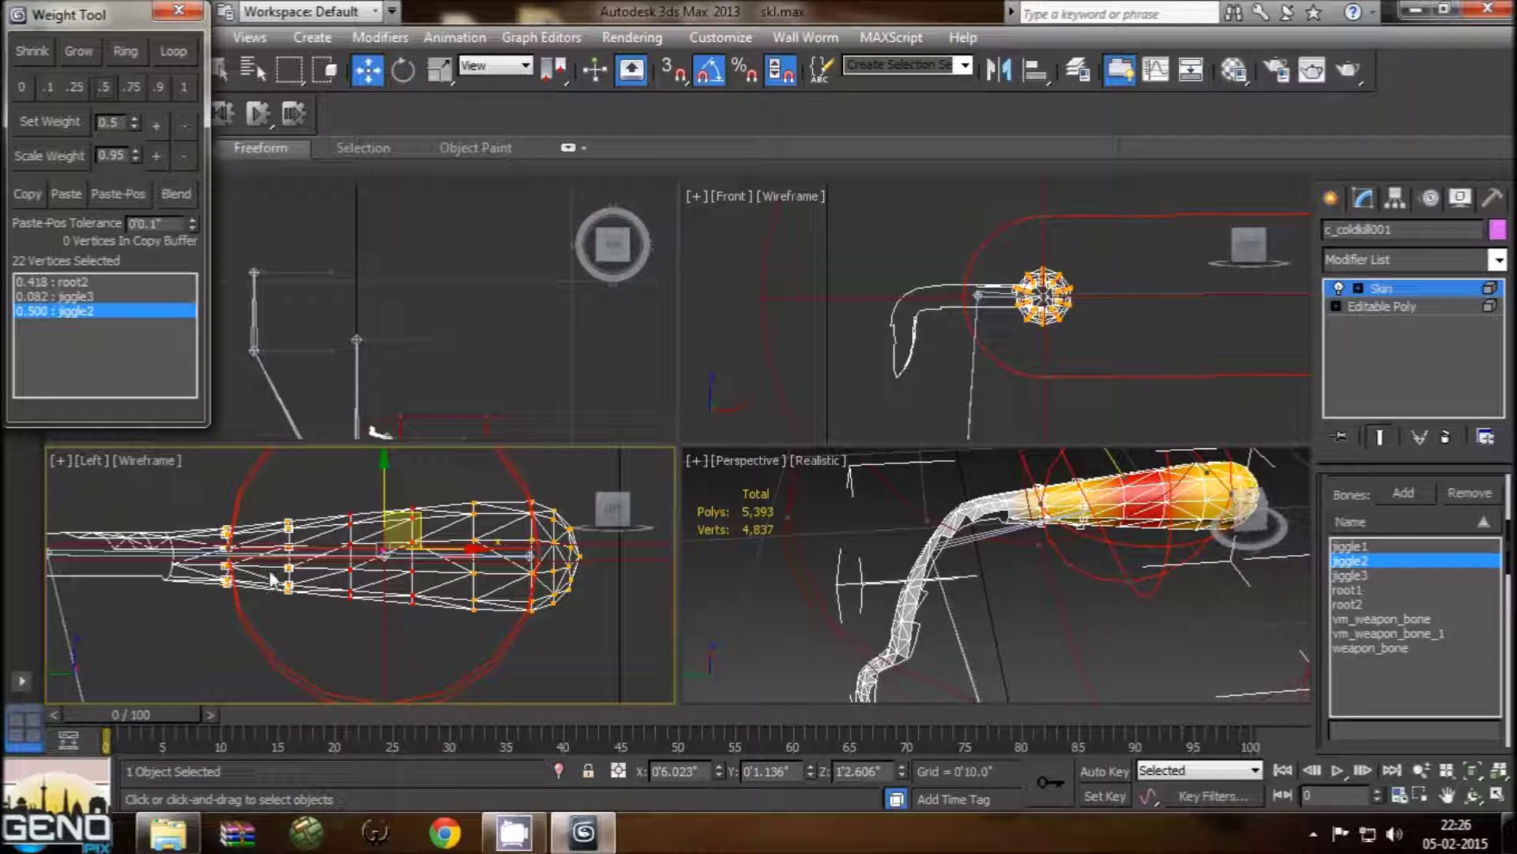
{"action": "left_click", "coordinate": [569, 672]}
Step: Select vertices toward the forearm tip and give them full jiggle3 weight
{"action": "mouse_move", "coordinate": [465, 605]}
{"action": "middle_mouse_down"}
{"action": "mouse_move", "coordinate": [479, 610]}
{"action": "mouse_move", "coordinate": [370, 612]}
{"action": "middle_mouse_up"}
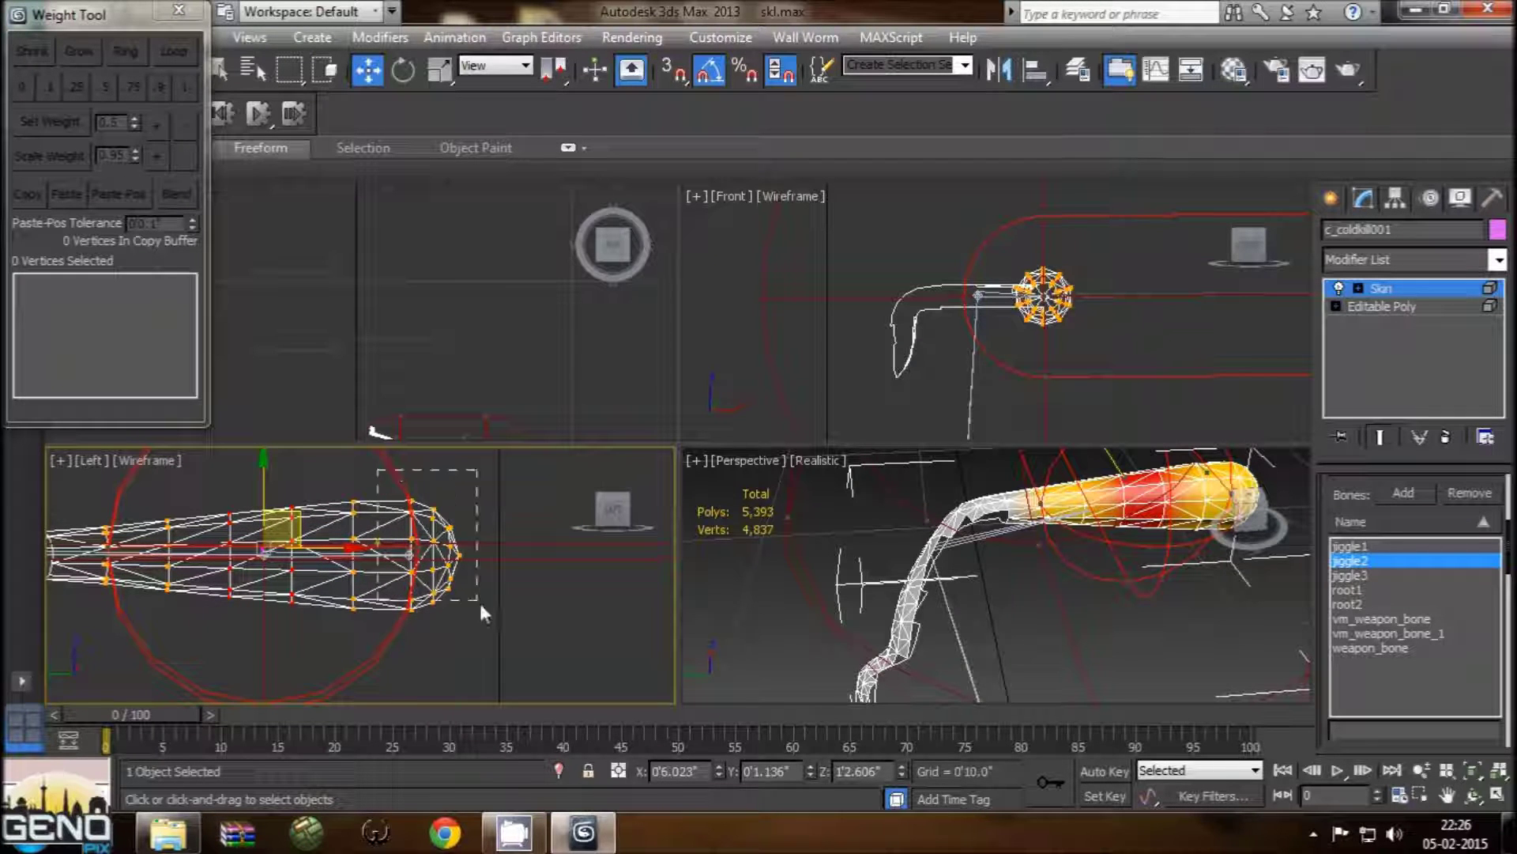
{"action": "left_click_drag", "start_coordinate": [481, 604], "coordinate": [483, 605]}
{"action": "left_click", "coordinate": [1350, 575]}
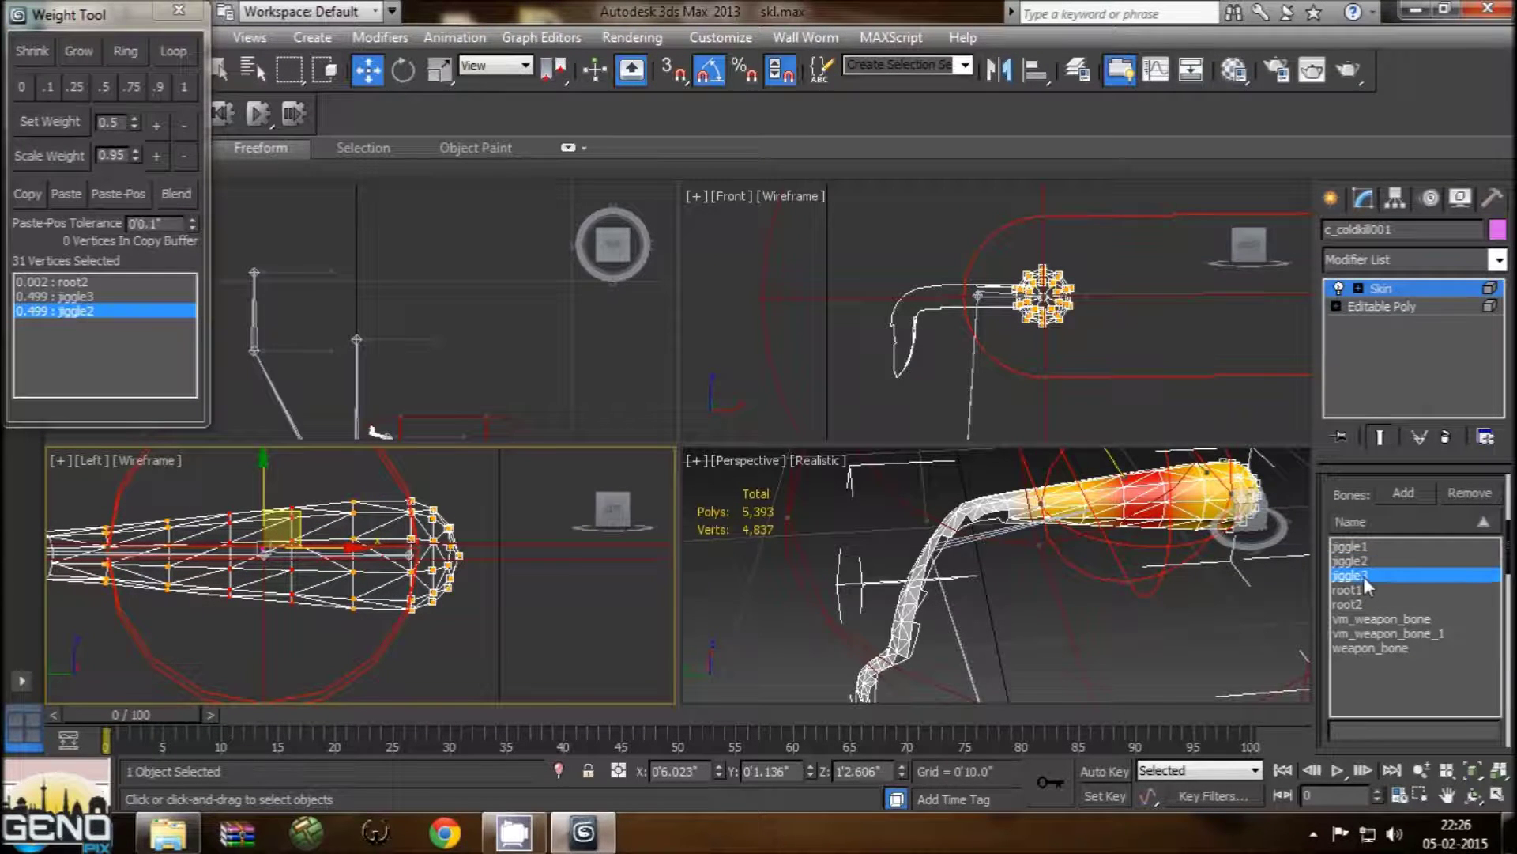
{"action": "scroll", "coordinate": [1510, 600], "scroll_direction": "down", "scroll_amount": 3}
{"action": "scroll", "coordinate": [1510, 638], "scroll_direction": "down", "scroll_amount": 3}
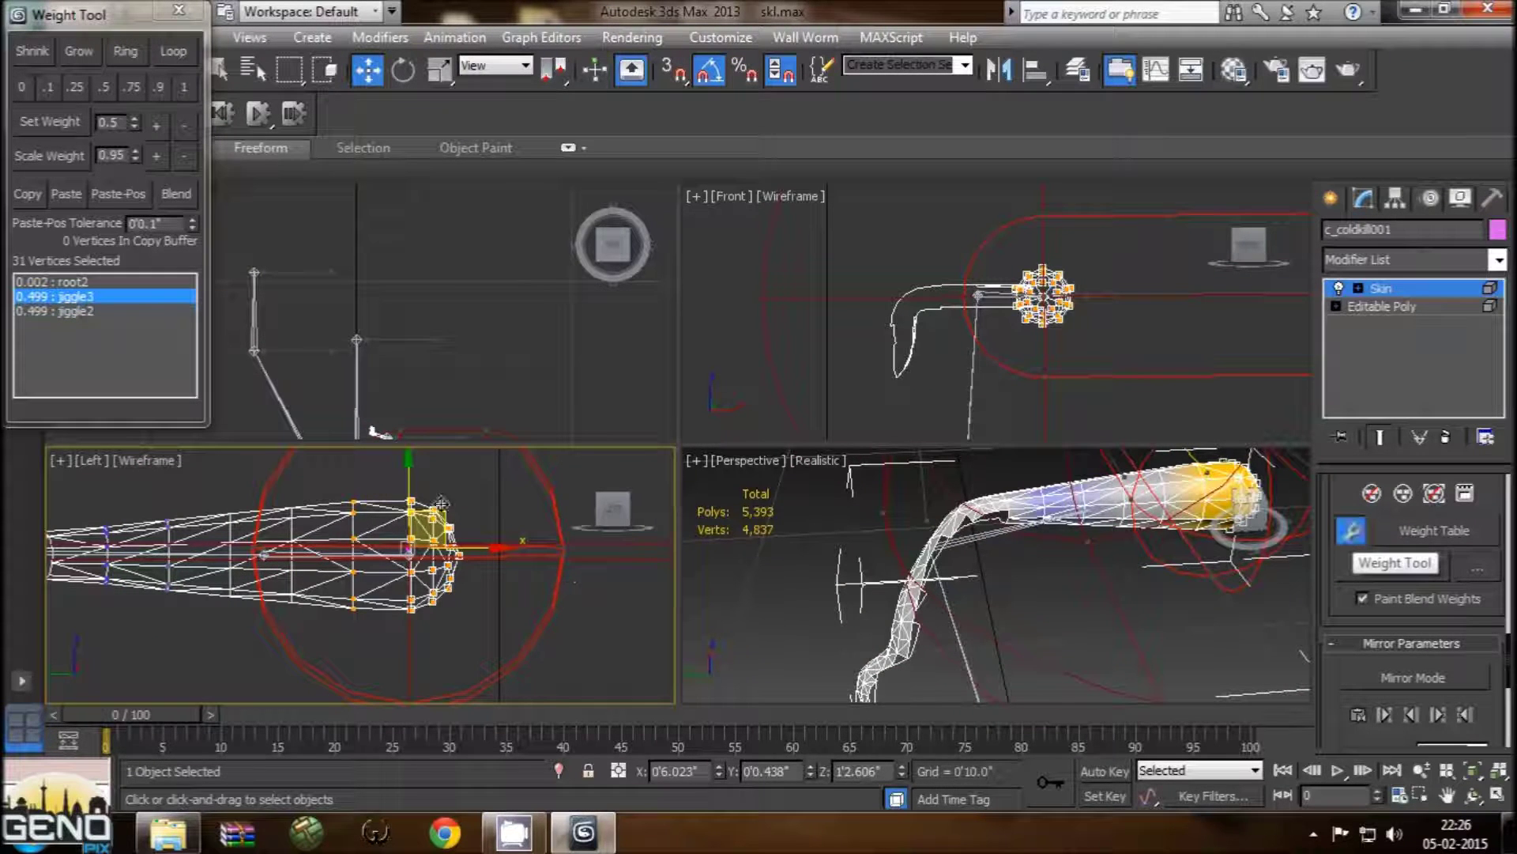
{"action": "left_click", "coordinate": [186, 86]}
{"action": "left_click", "coordinate": [536, 628]}
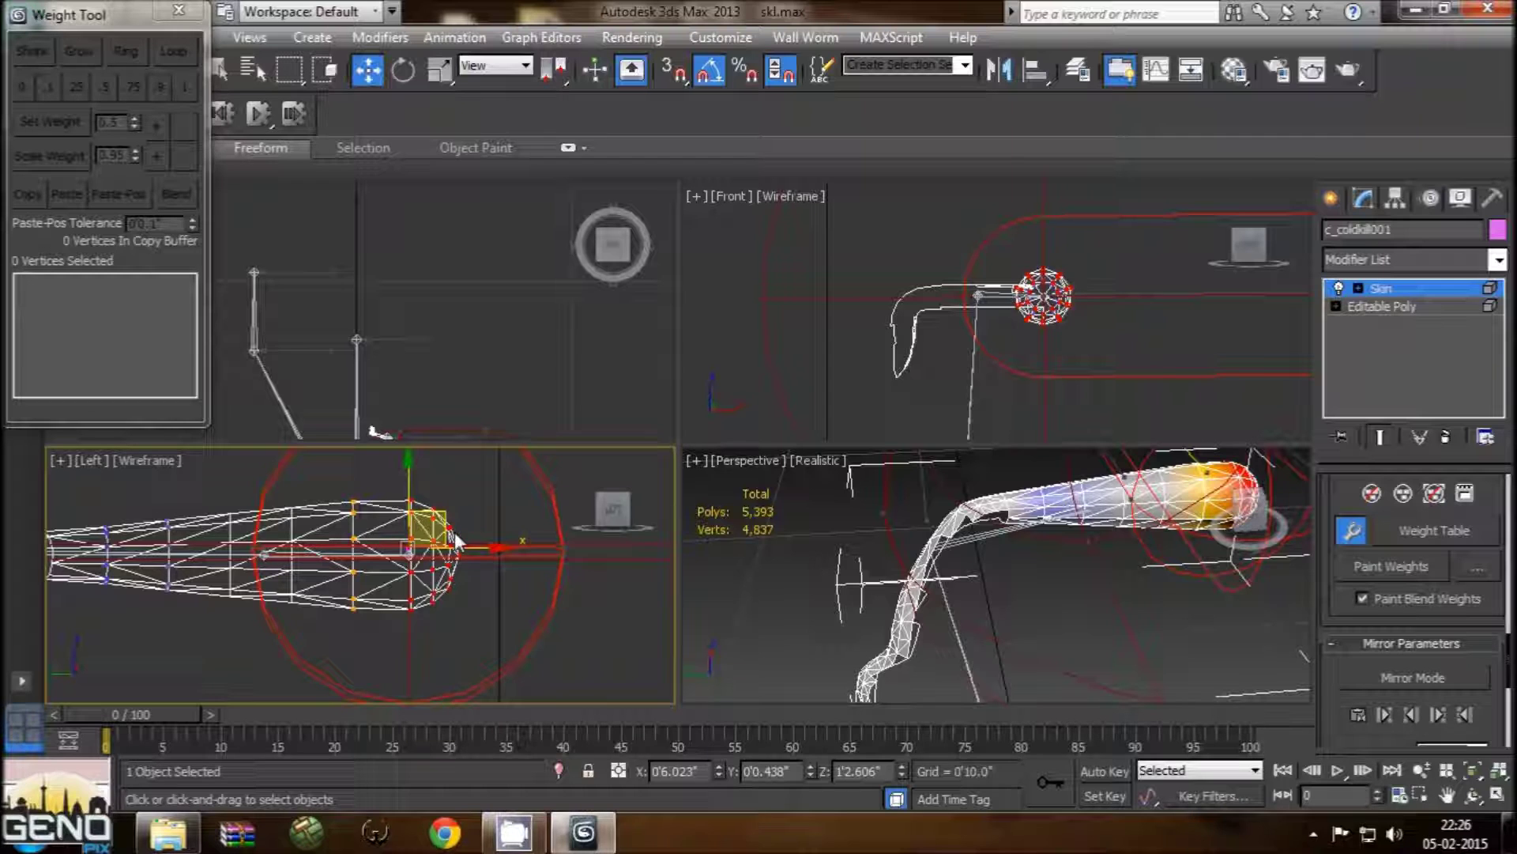
Step: Select the 11 tip-ring vertices and set jiggle3 and jiggle2 to 0.5 each
{"action": "left_click_drag", "start_coordinate": [333, 477], "coordinate": [371, 639]}
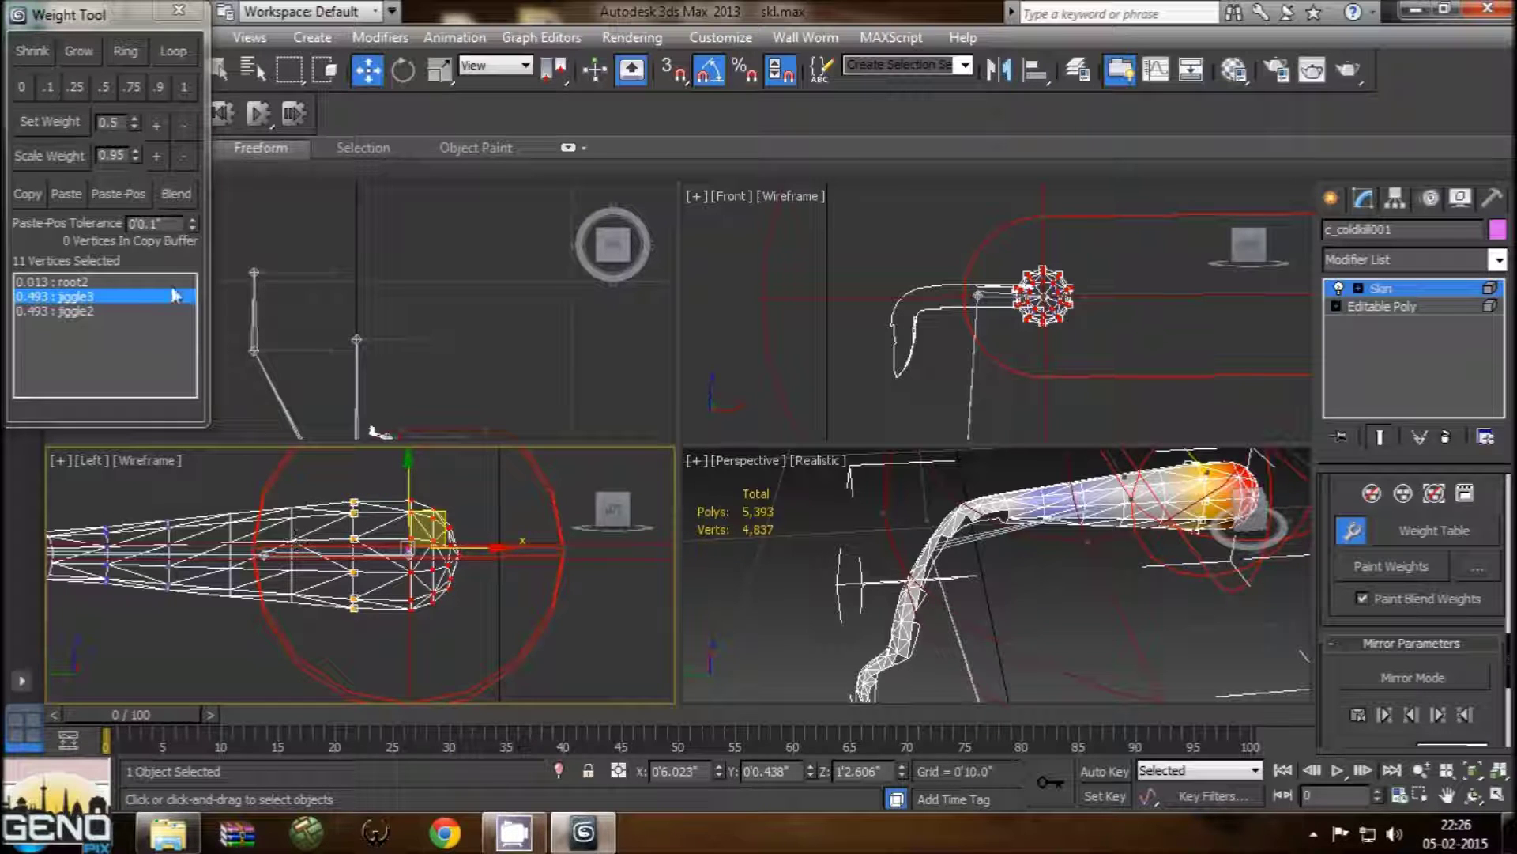
{"action": "left_click", "coordinate": [106, 85]}
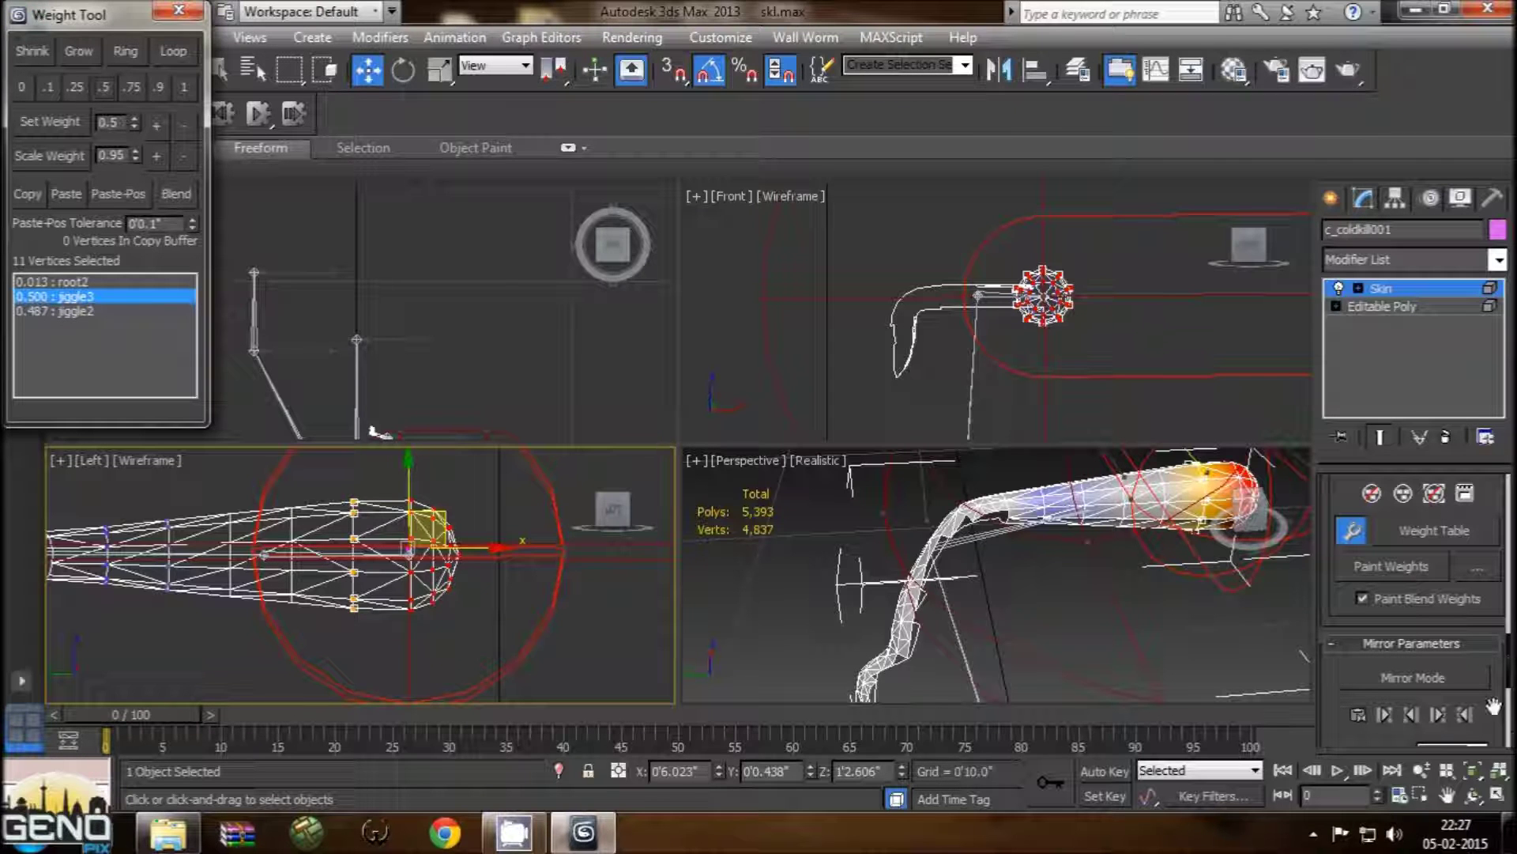
{"action": "left_click_drag", "start_coordinate": [1510, 677], "coordinate": [1509, 743]}
{"action": "scroll", "coordinate": [1415, 609], "scroll_direction": "up", "scroll_amount": 3}
{"action": "scroll", "coordinate": [1415, 609], "scroll_direction": "up", "scroll_amount": 3}
{"action": "scroll", "coordinate": [1415, 609], "scroll_direction": "up", "scroll_amount": 3}
{"action": "scroll", "coordinate": [1453, 543], "scroll_direction": "up", "scroll_amount": 3}
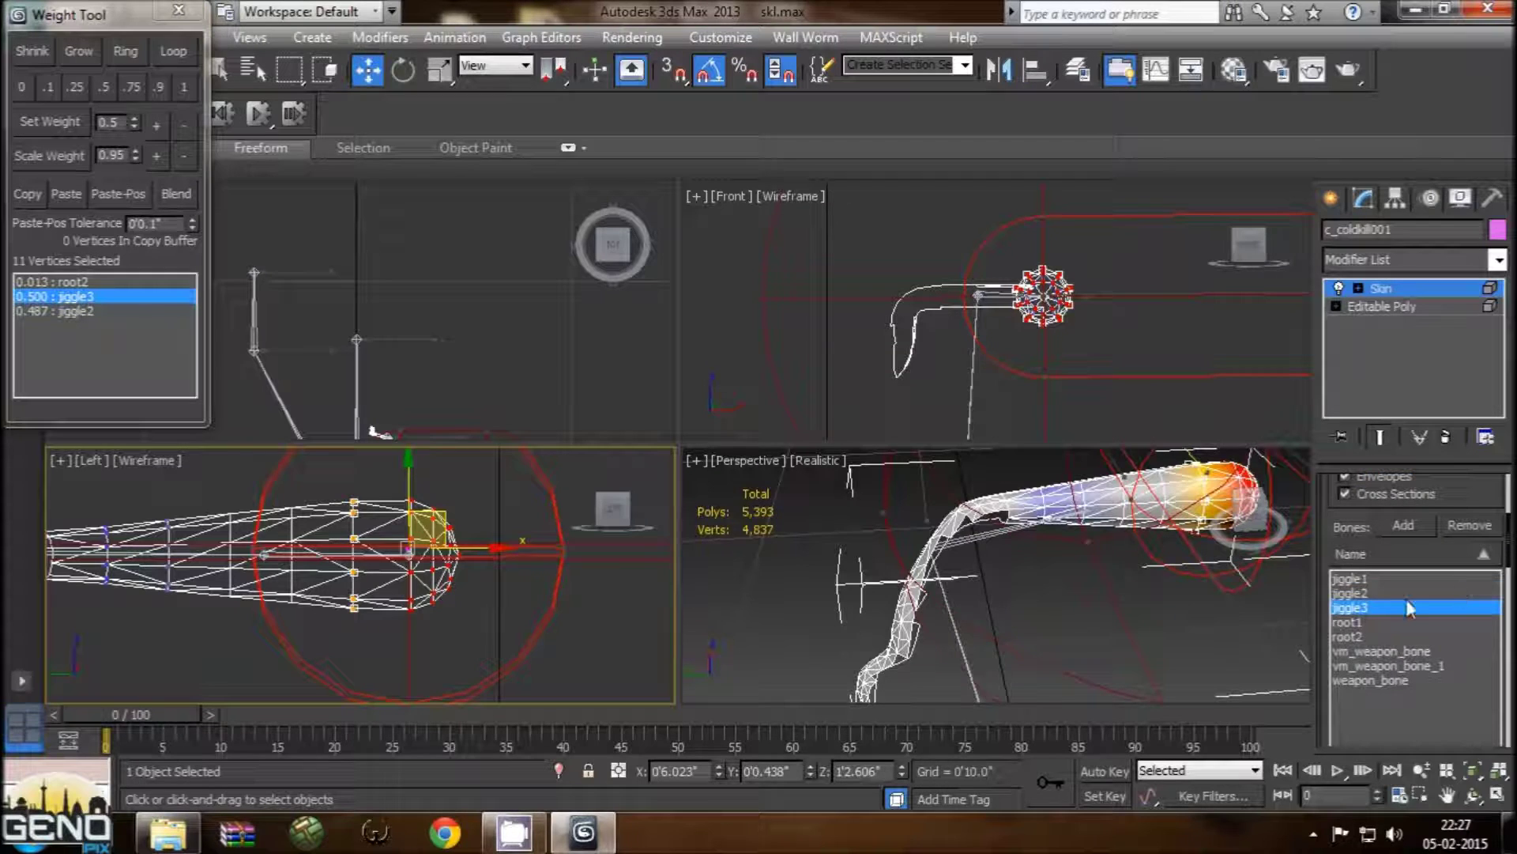
{"action": "left_click", "coordinate": [1351, 593]}
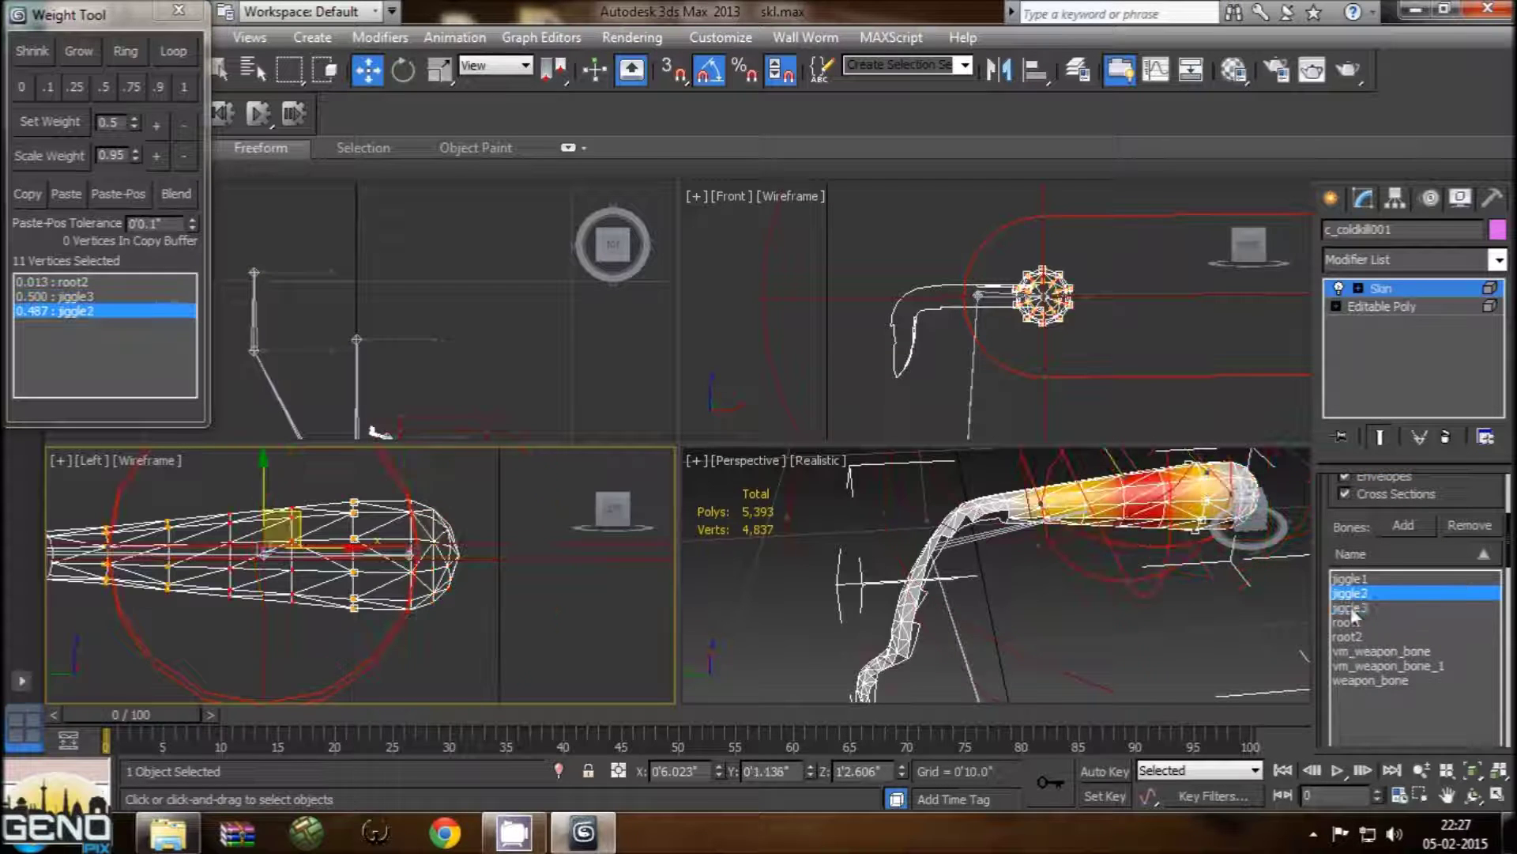
{"action": "left_click", "coordinate": [104, 87]}
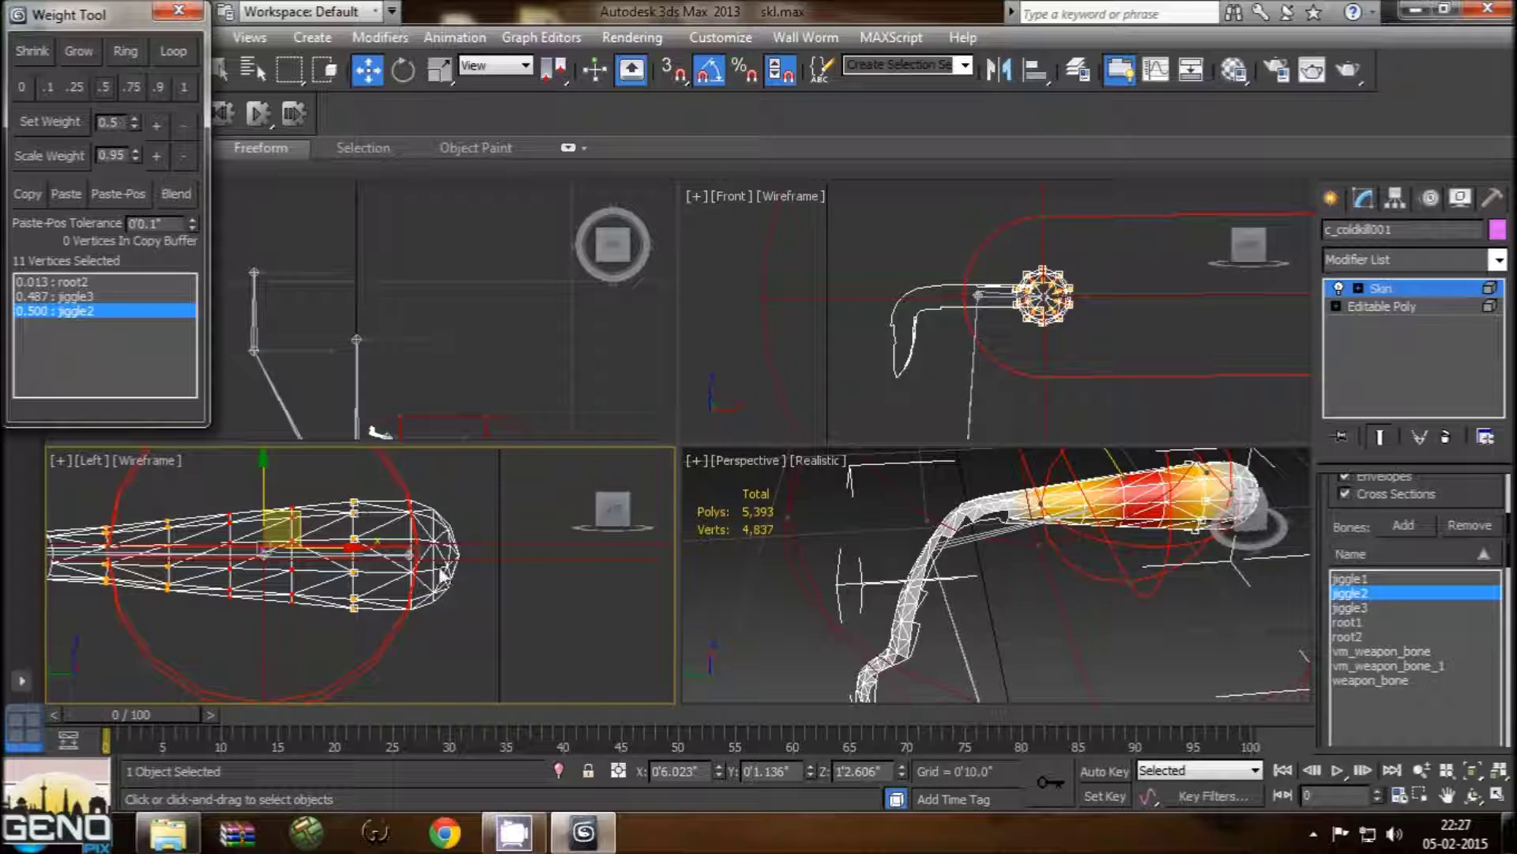
{"action": "left_click", "coordinate": [181, 12]}
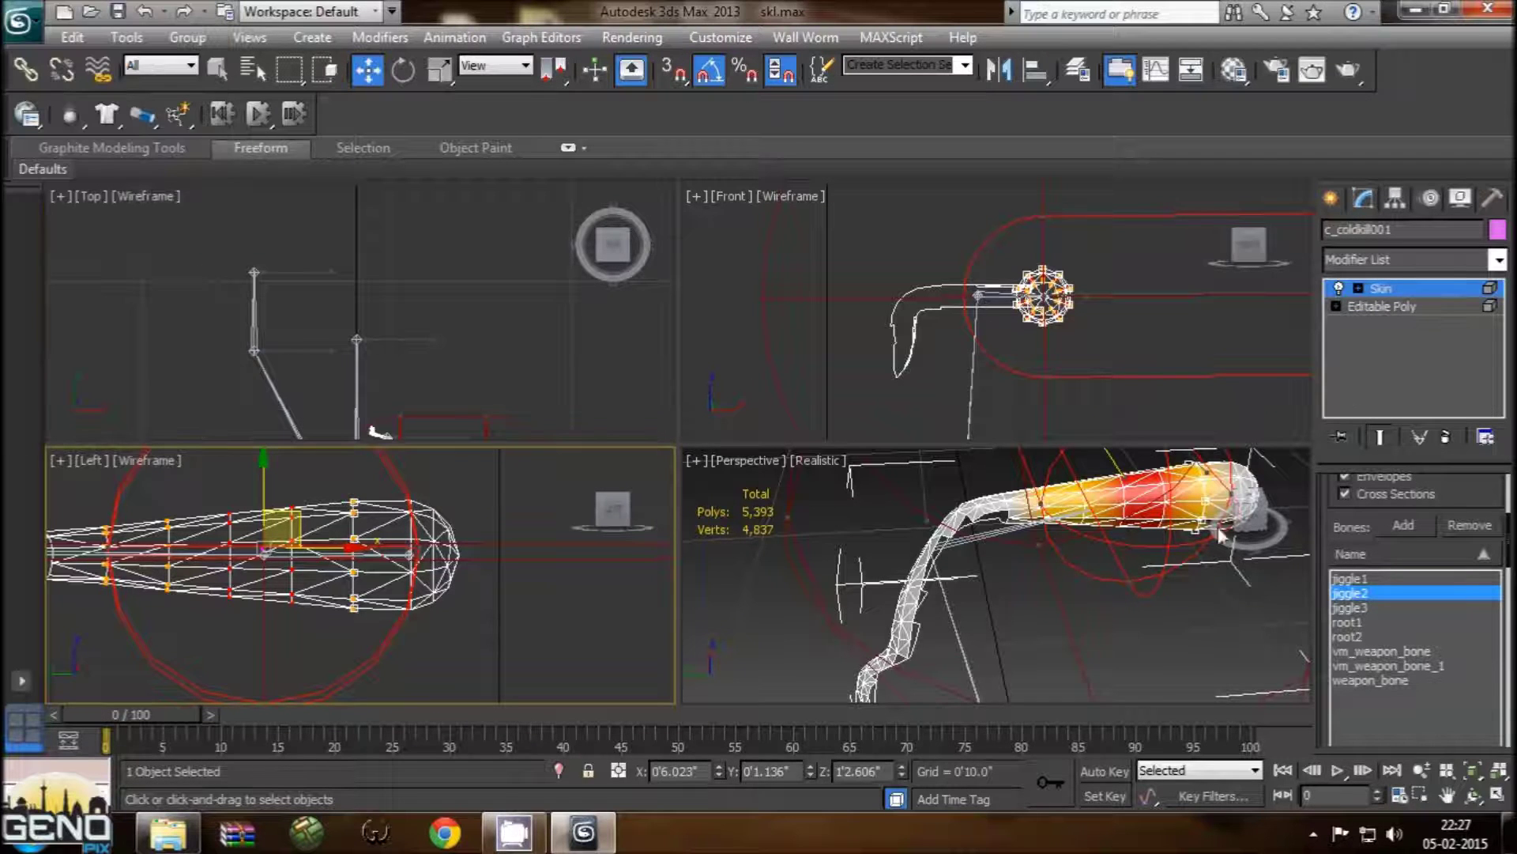
Step: Drop to the Editable Poly level and unhide all hidden geometry
{"action": "left_click", "coordinate": [1370, 307]}
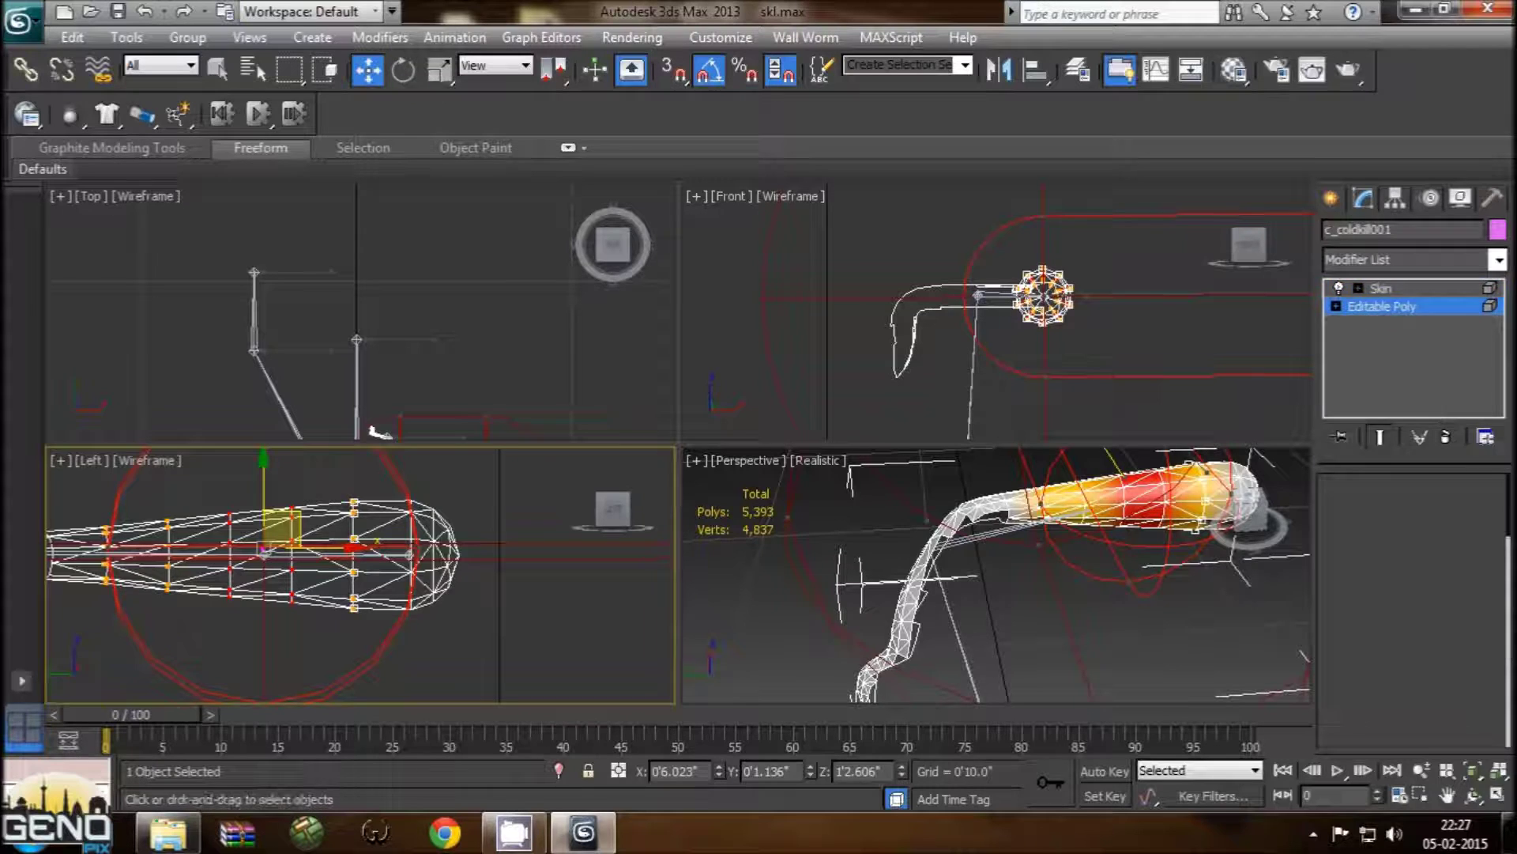
{"action": "left_click_drag", "start_coordinate": [1510, 515], "coordinate": [1506, 654]}
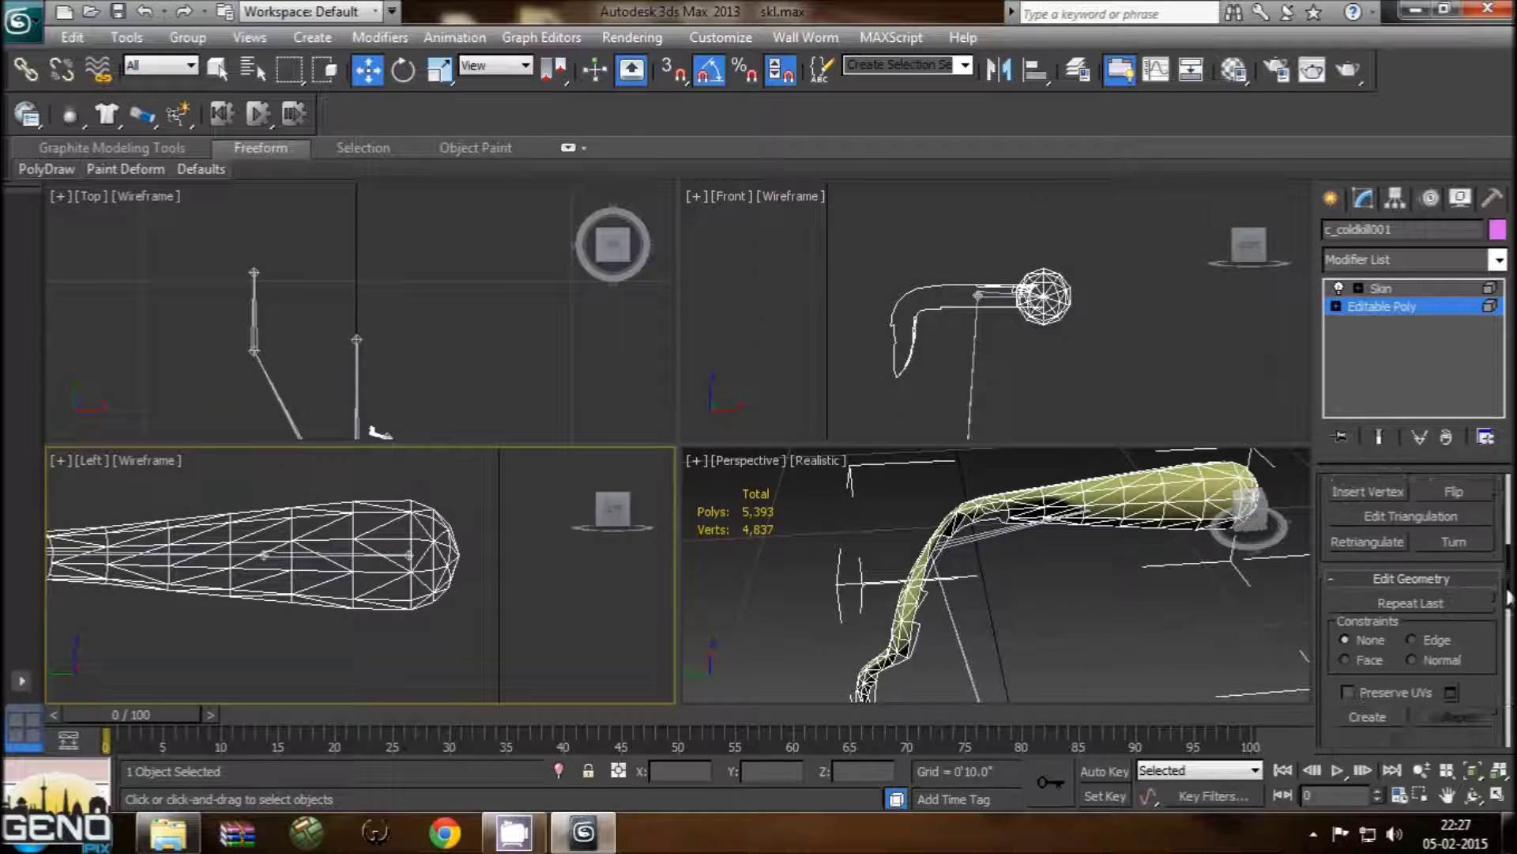
{"action": "scroll", "coordinate": [1501, 655], "scroll_direction": "down", "scroll_amount": 2}
{"action": "scroll", "coordinate": [1491, 658], "scroll_direction": "down", "scroll_amount": 2}
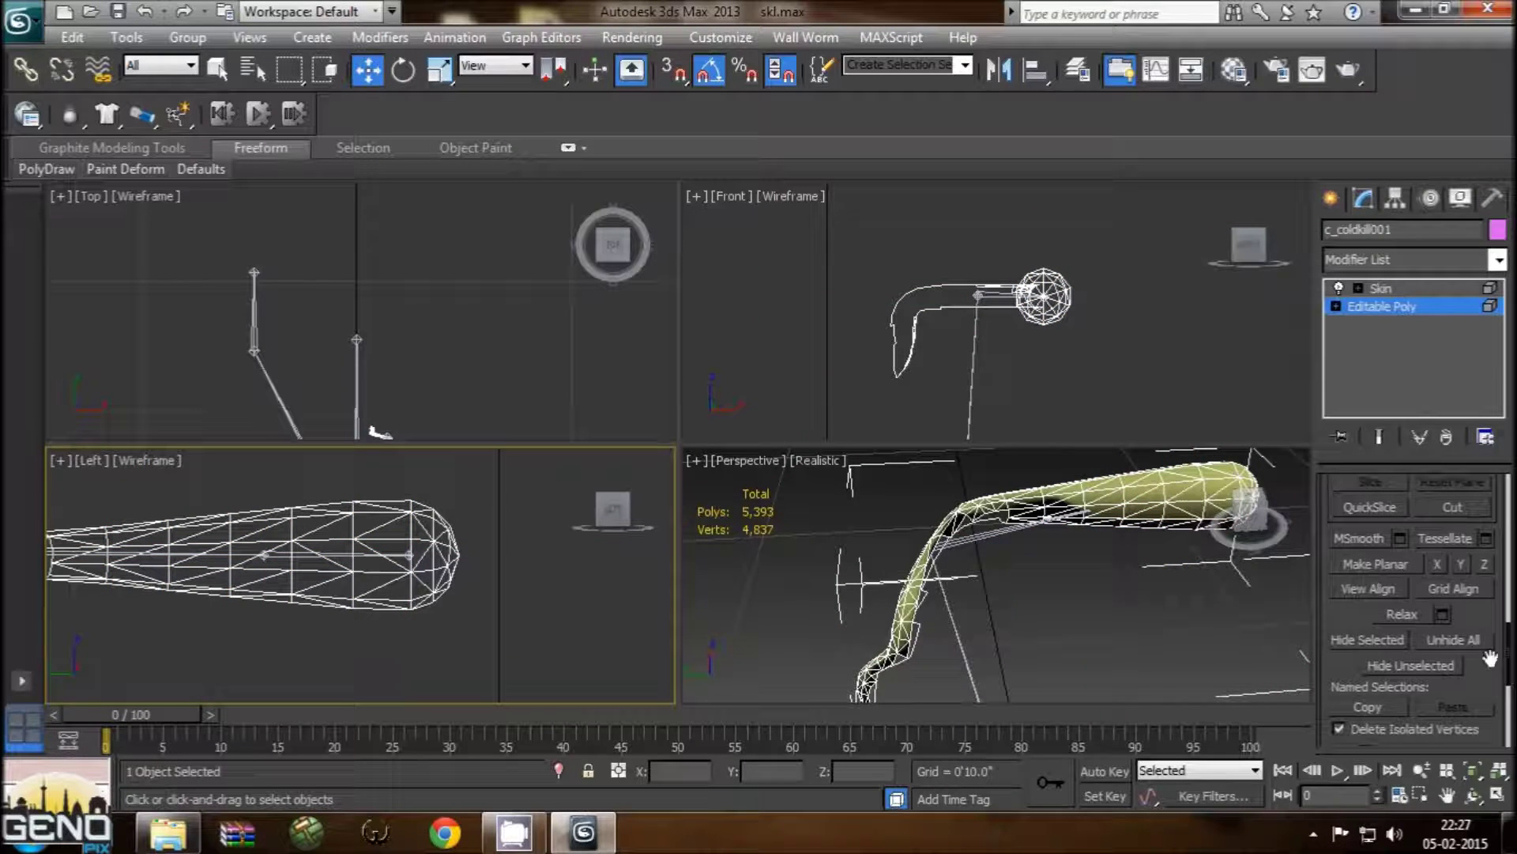
{"action": "left_click", "coordinate": [1470, 640]}
{"action": "mouse_move", "coordinate": [1106, 583]}
{"action": "middle_mouse_down"}
{"action": "mouse_move", "coordinate": [852, 538]}
{"action": "mouse_move", "coordinate": [1024, 616]}
{"action": "middle_mouse_up"}
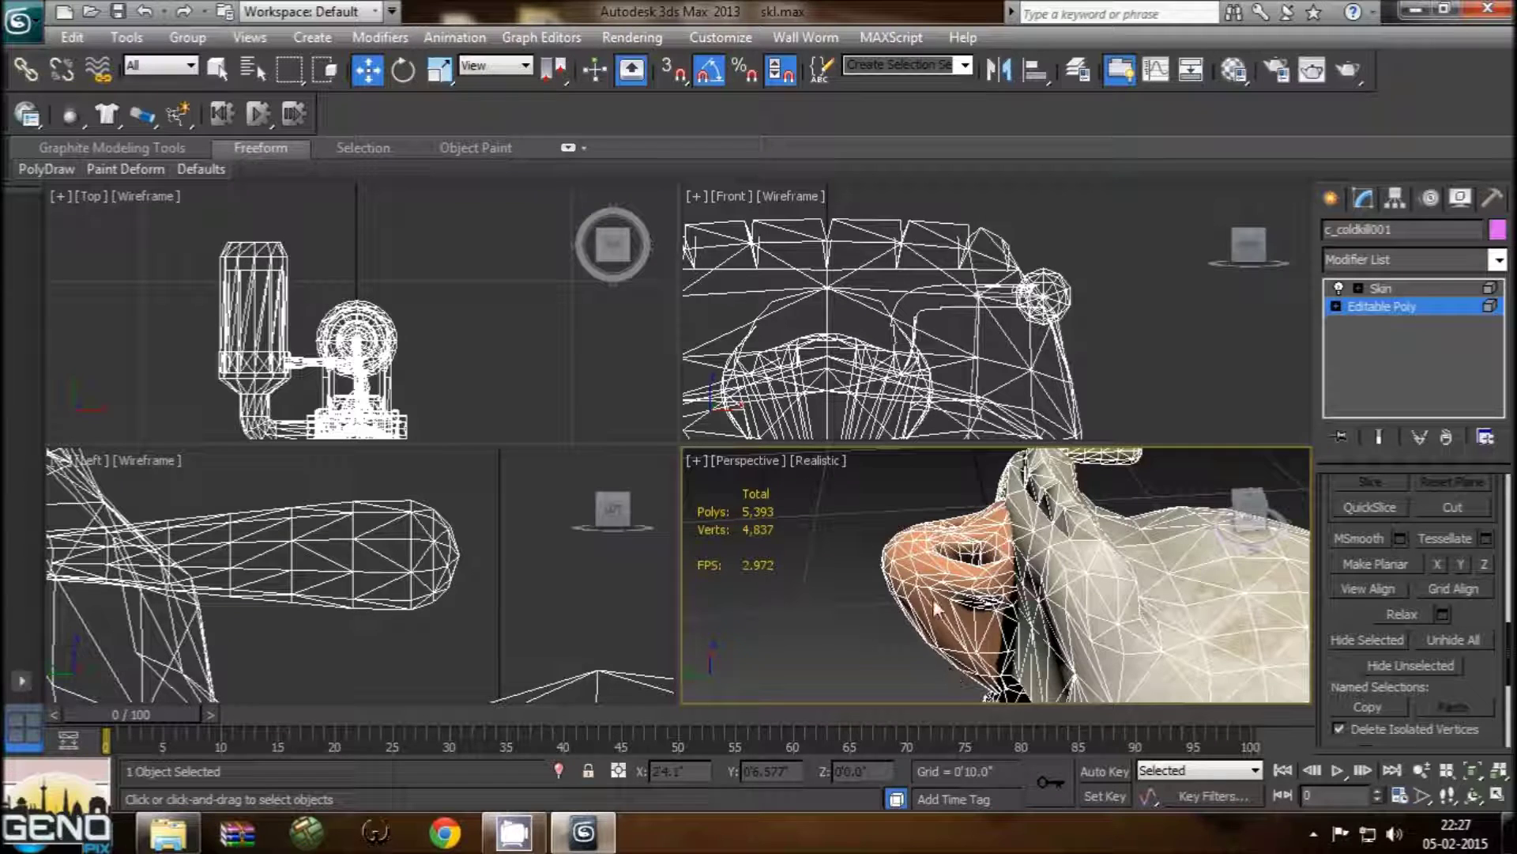
Step: Frame the Perspective view and select the flashlight cylinder
{"action": "left_click", "coordinate": [612, 836]}
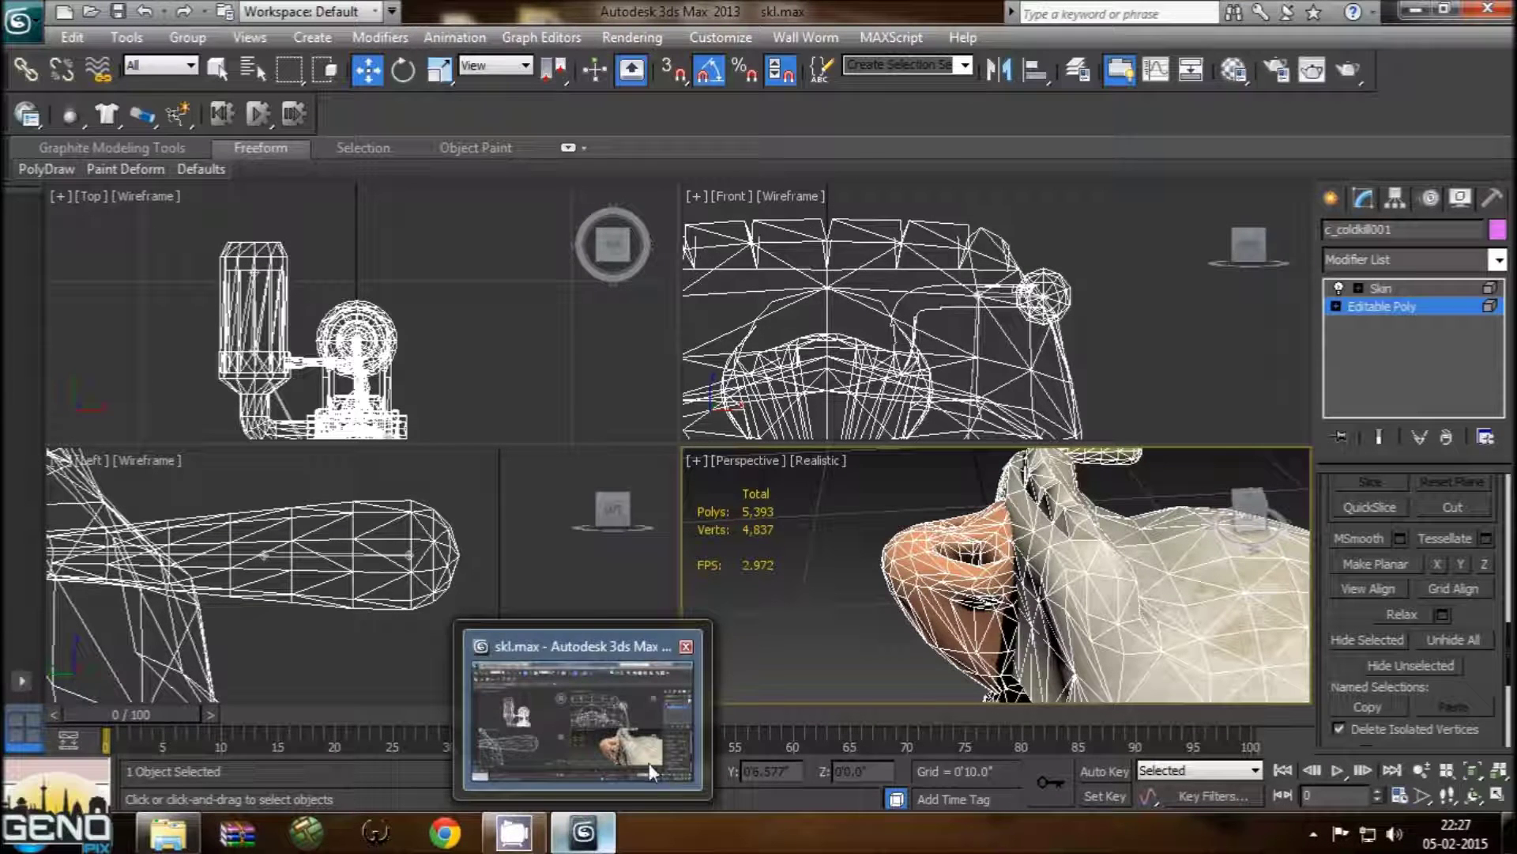
{"action": "left_click", "coordinate": [596, 566]}
{"action": "scroll", "coordinate": [889, 597], "scroll_direction": "down", "scroll_amount": 3}
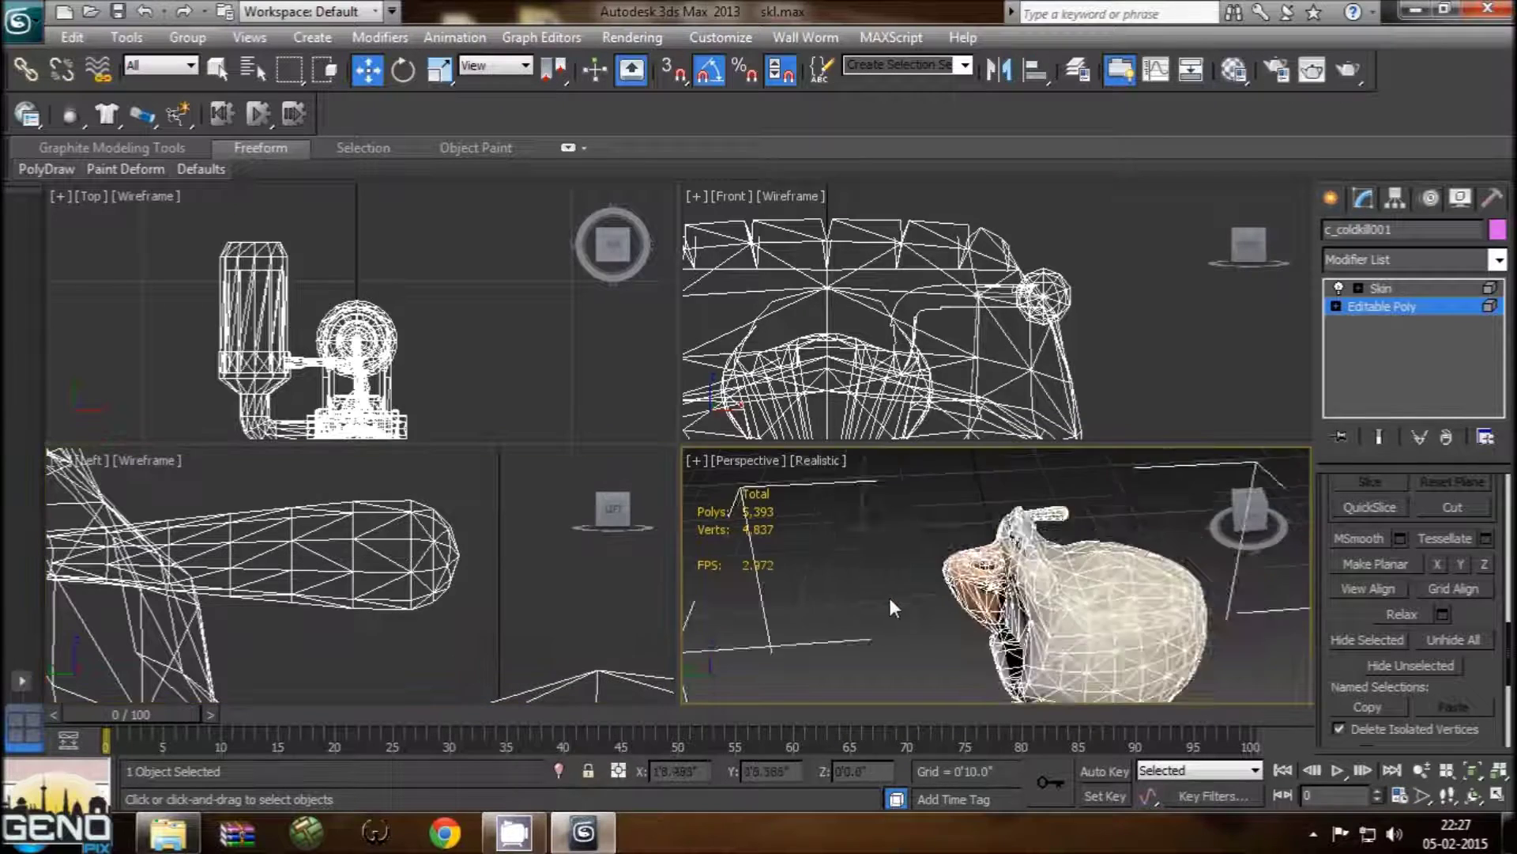
{"action": "scroll", "coordinate": [889, 597], "scroll_direction": "down", "scroll_amount": 3}
{"action": "middle_click_drag", "start_coordinate": [898, 614], "coordinate": [885, 496]}
{"action": "scroll", "coordinate": [948, 632], "scroll_direction": "up", "scroll_amount": 2}
{"action": "scroll", "coordinate": [948, 633], "scroll_direction": "up", "scroll_amount": 2}
{"action": "scroll", "coordinate": [948, 624], "scroll_direction": "up", "scroll_amount": 2}
{"action": "scroll", "coordinate": [949, 601], "scroll_direction": "up", "scroll_amount": 3}
{"action": "scroll", "coordinate": [851, 591], "scroll_direction": "down", "scroll_amount": 2}
{"action": "scroll", "coordinate": [851, 590], "scroll_direction": "down", "scroll_amount": 1}
{"action": "scroll", "coordinate": [851, 591], "scroll_direction": "down", "scroll_amount": 1}
{"action": "left_click", "coordinate": [851, 591]}
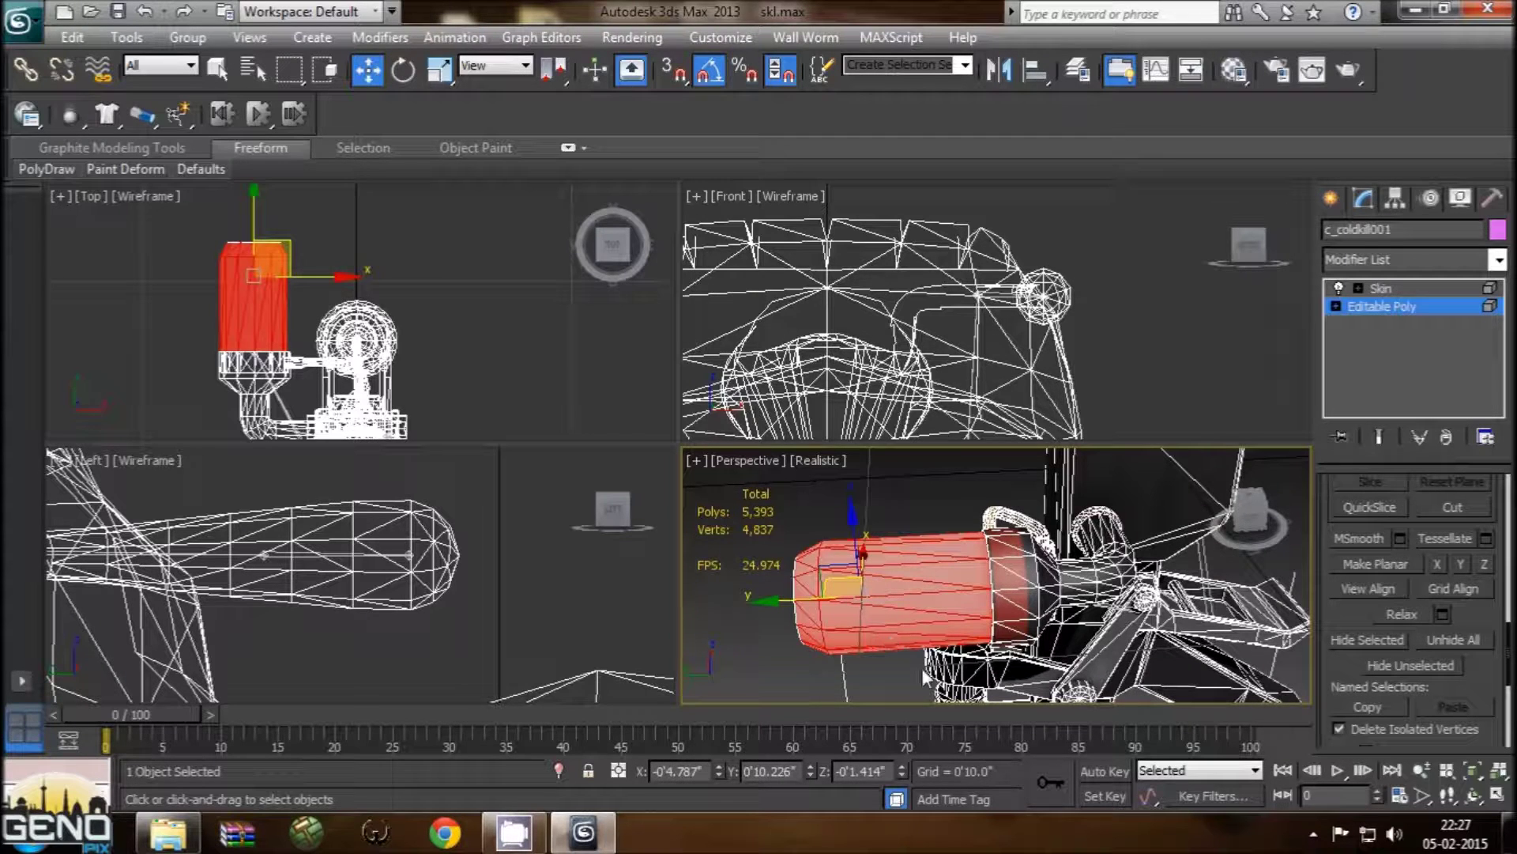
{"action": "mouse_move", "coordinate": [929, 676]}
{"action": "middle_mouse_down", "text": "alt"}
{"action": "mouse_move", "coordinate": [1024, 642]}
{"action": "mouse_move", "coordinate": [819, 606]}
{"action": "middle_mouse_up", "text": "alt"}
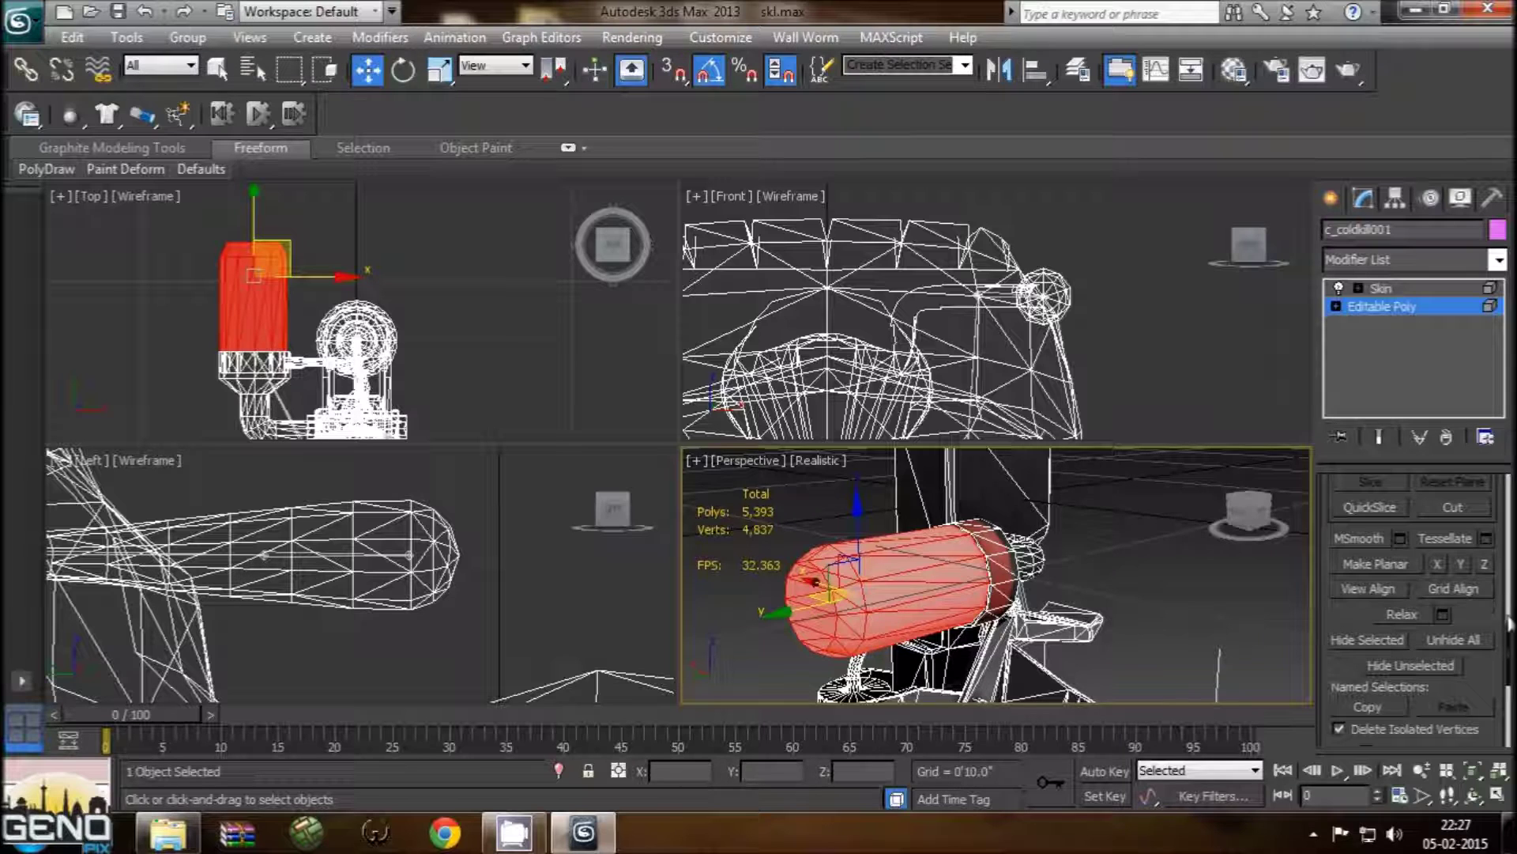
Step: Hide the selected cylinder faces, then reselect the cylinder element and hide everything else
{"action": "left_click", "coordinate": [1384, 642]}
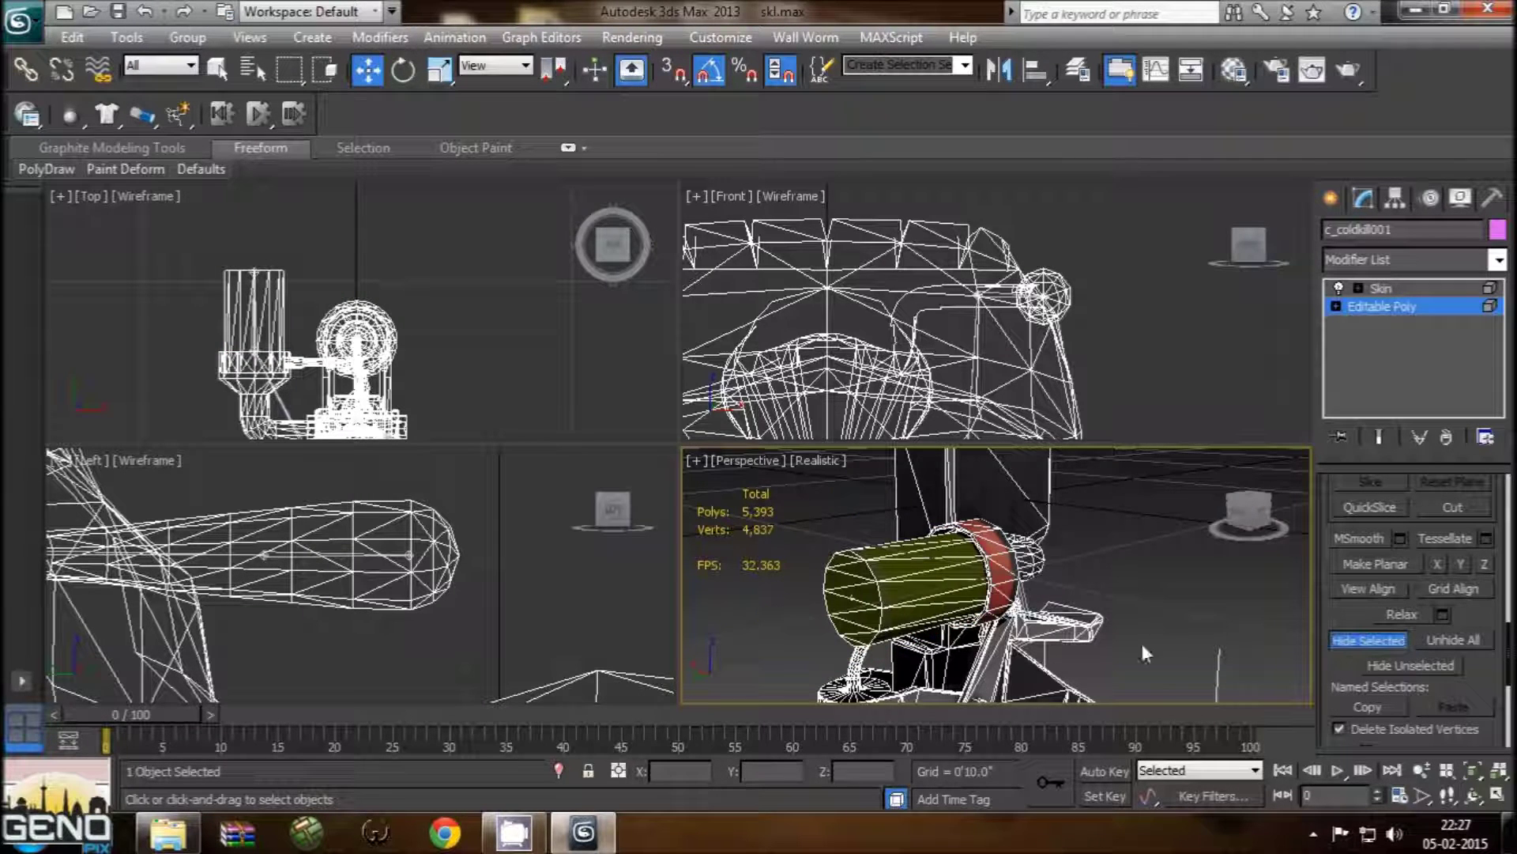
{"action": "left_click", "coordinate": [907, 581]}
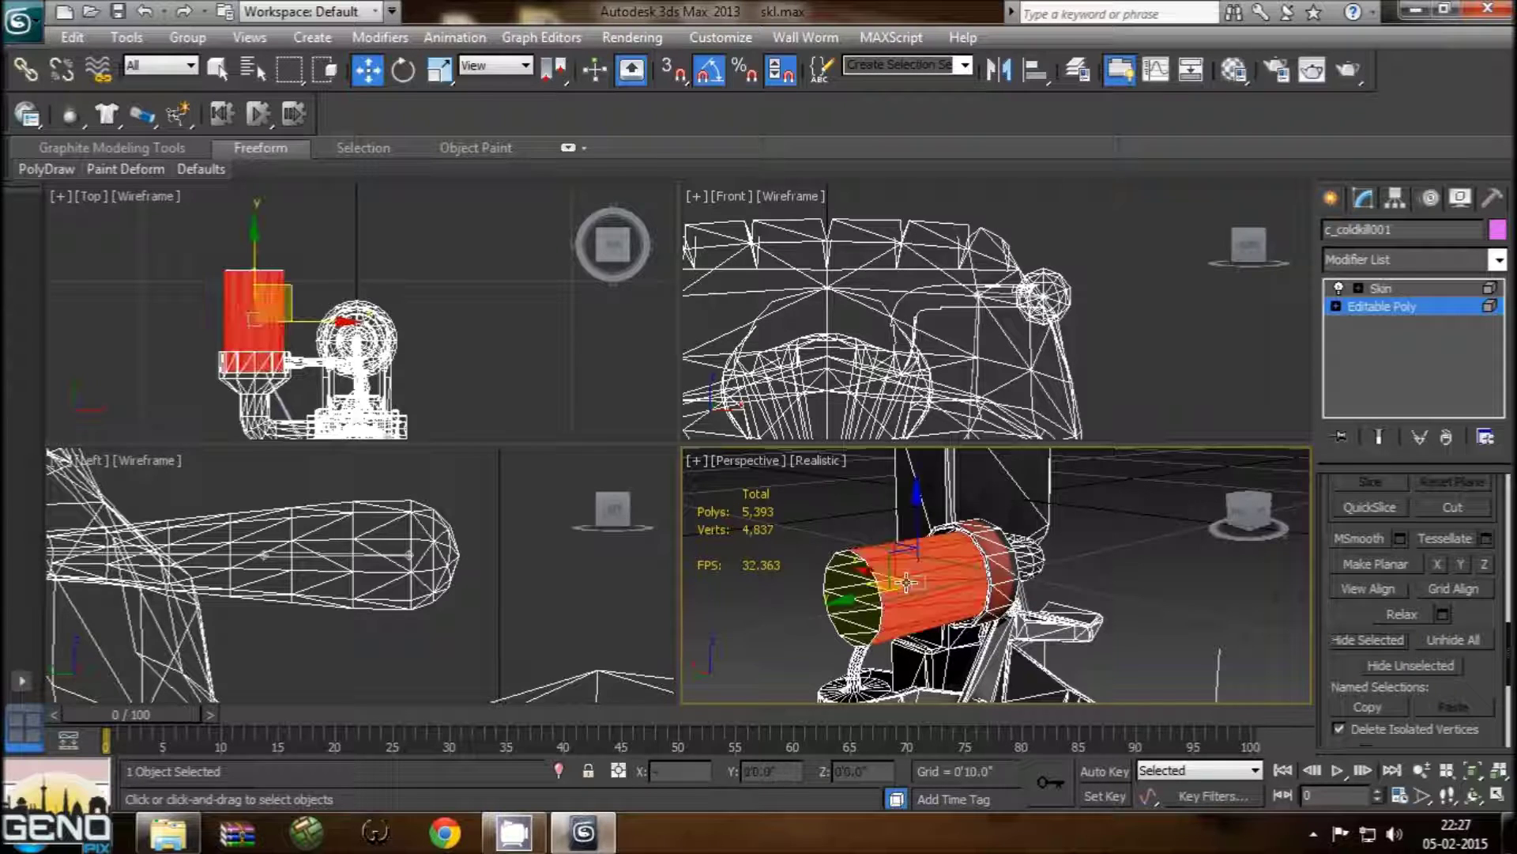
{"action": "left_click", "coordinate": [1411, 666]}
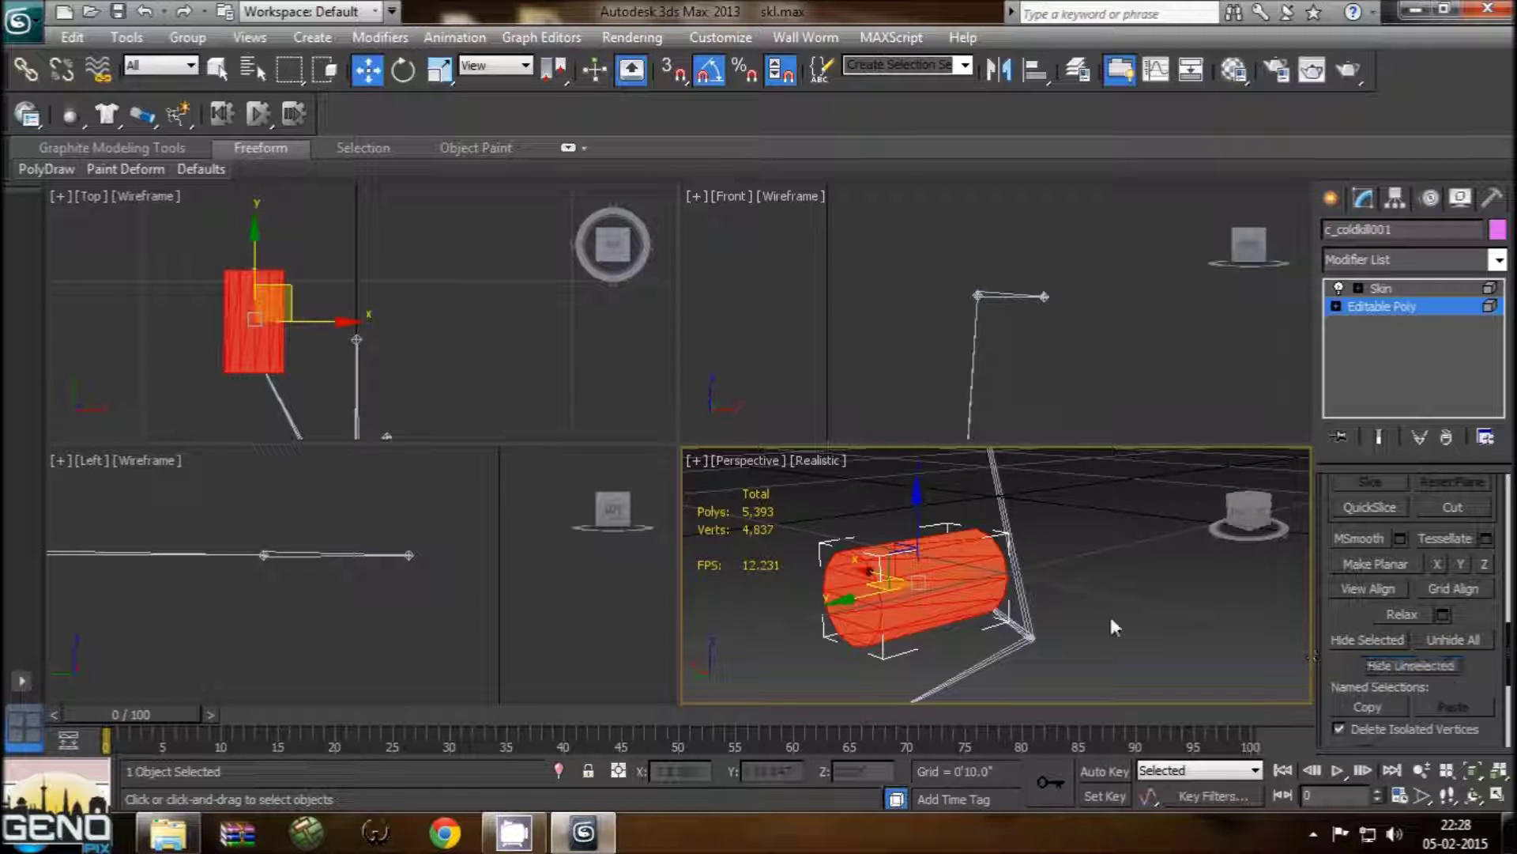
{"action": "middle_click_drag", "start_coordinate": [1043, 615], "coordinate": [1003, 615], "text": "alt"}
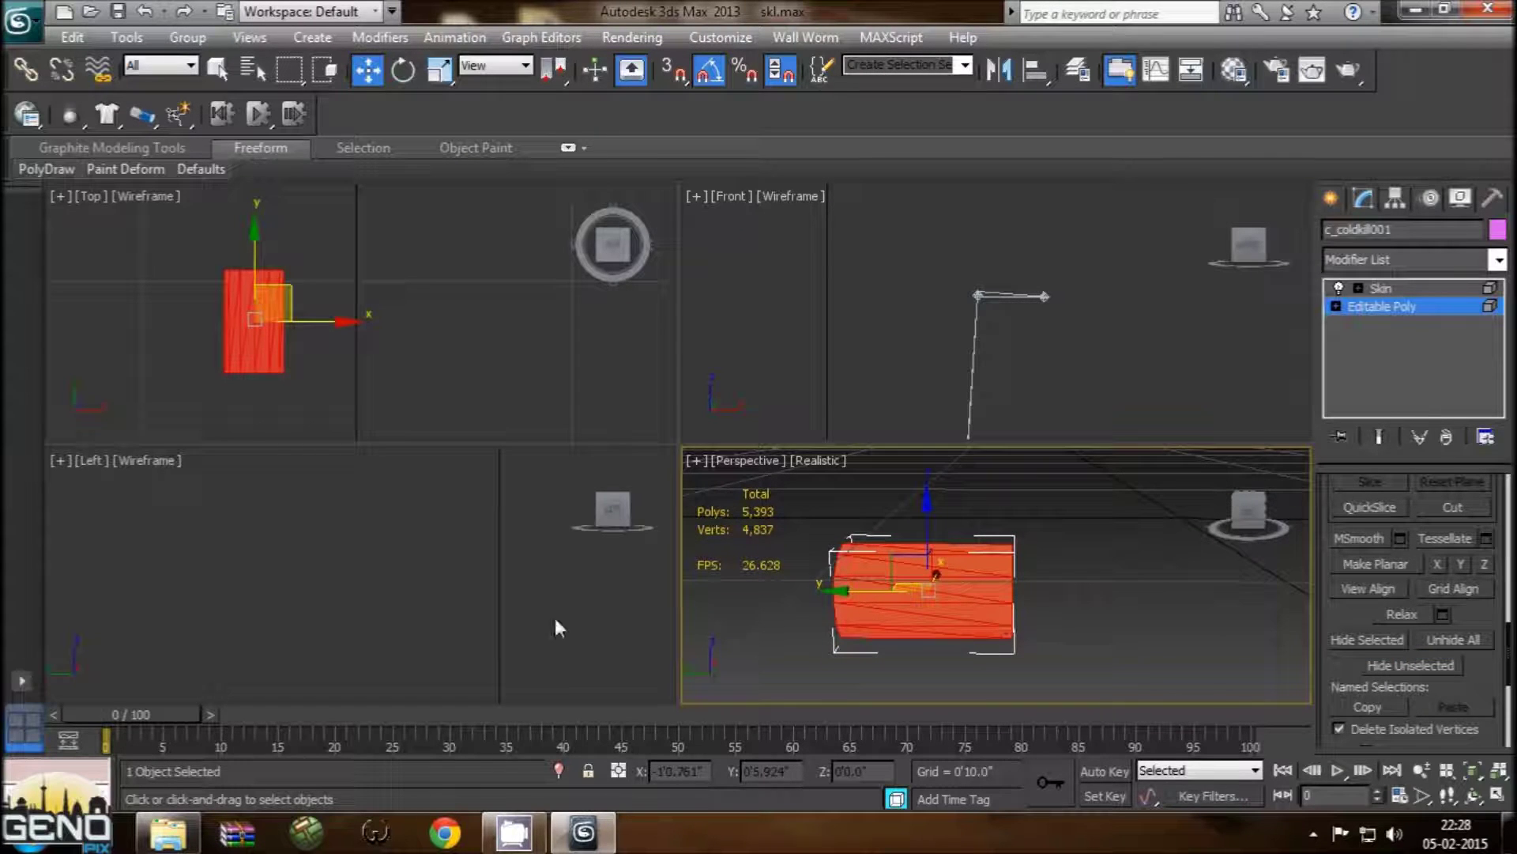
Step: Select the isolated cylinder in the Left view and show its Skin bone list, with jiggle1 picked
{"action": "mouse_move", "coordinate": [311, 599]}
{"action": "middle_mouse_down"}
{"action": "mouse_move", "coordinate": [509, 593]}
{"action": "mouse_move", "coordinate": [434, 619]}
{"action": "mouse_move", "coordinate": [451, 464]}
{"action": "middle_mouse_up"}
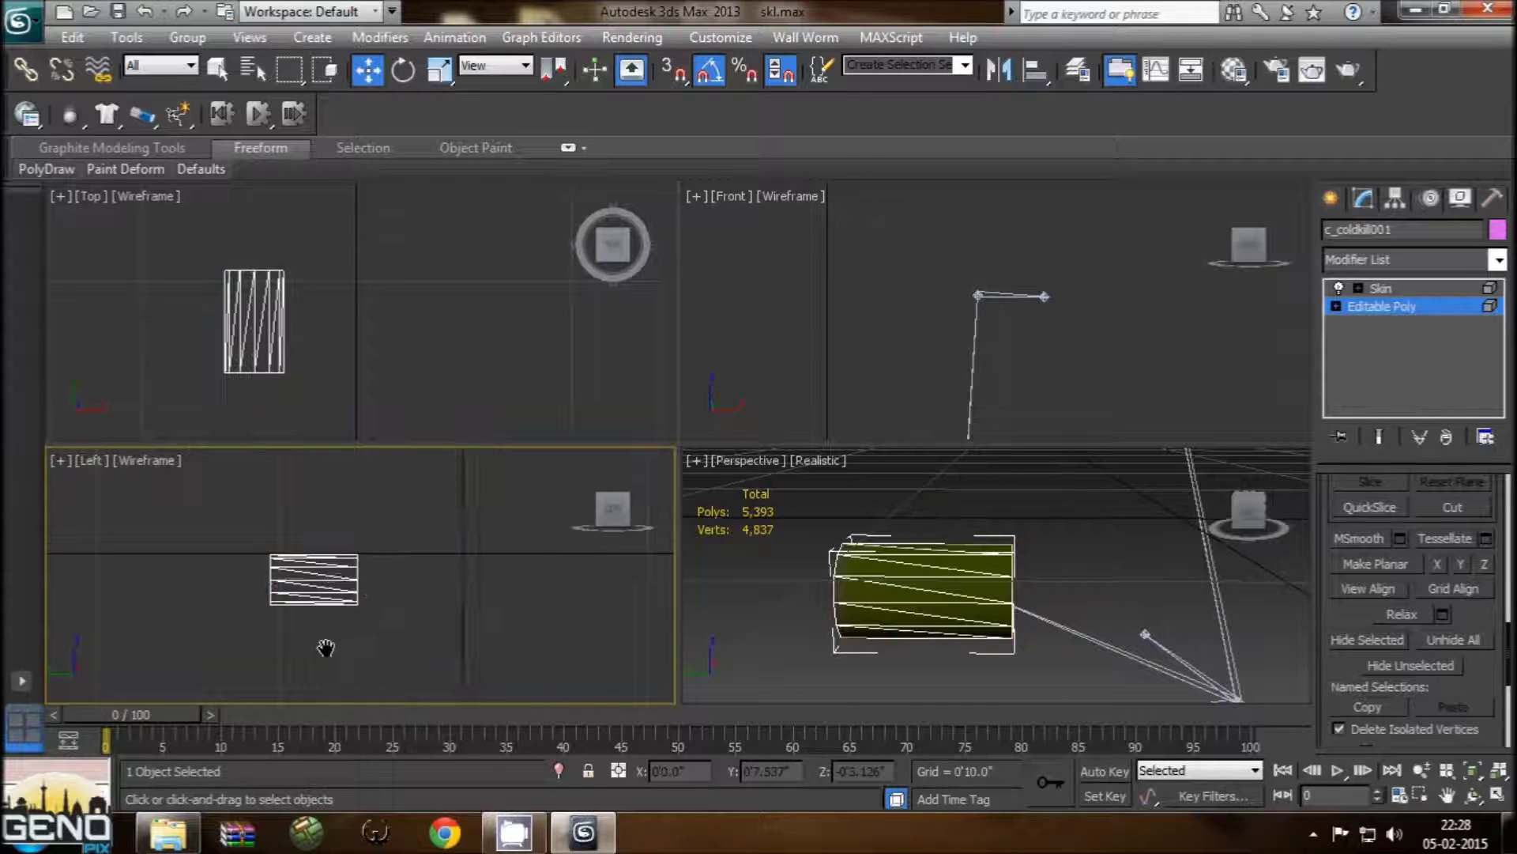
{"action": "scroll", "coordinate": [325, 645], "scroll_direction": "up", "scroll_amount": 5}
{"action": "middle_click_drag", "start_coordinate": [329, 647], "coordinate": [408, 636]}
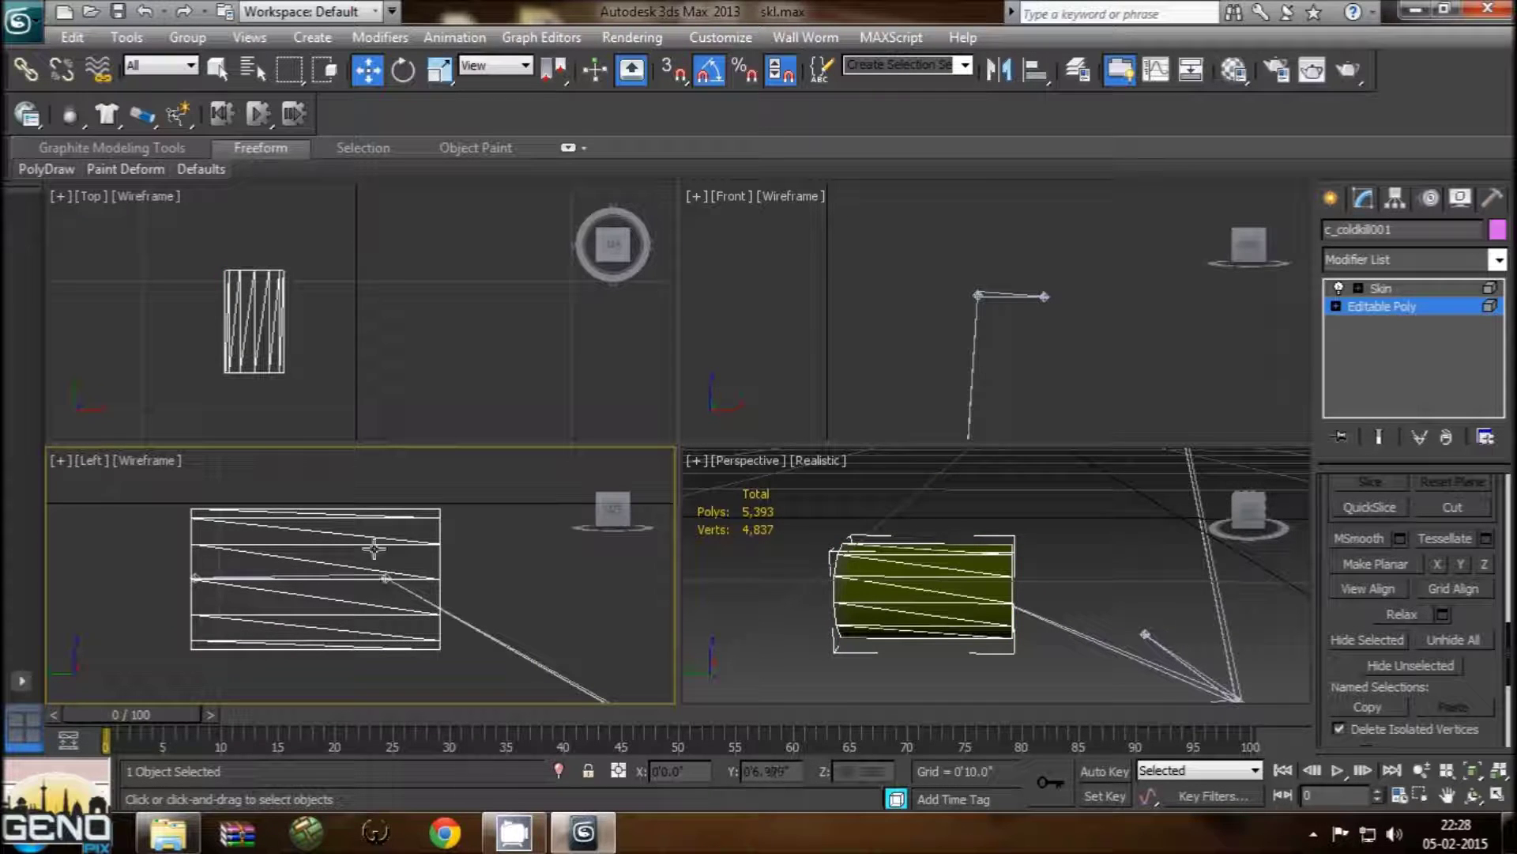
{"action": "left_click", "coordinate": [390, 572]}
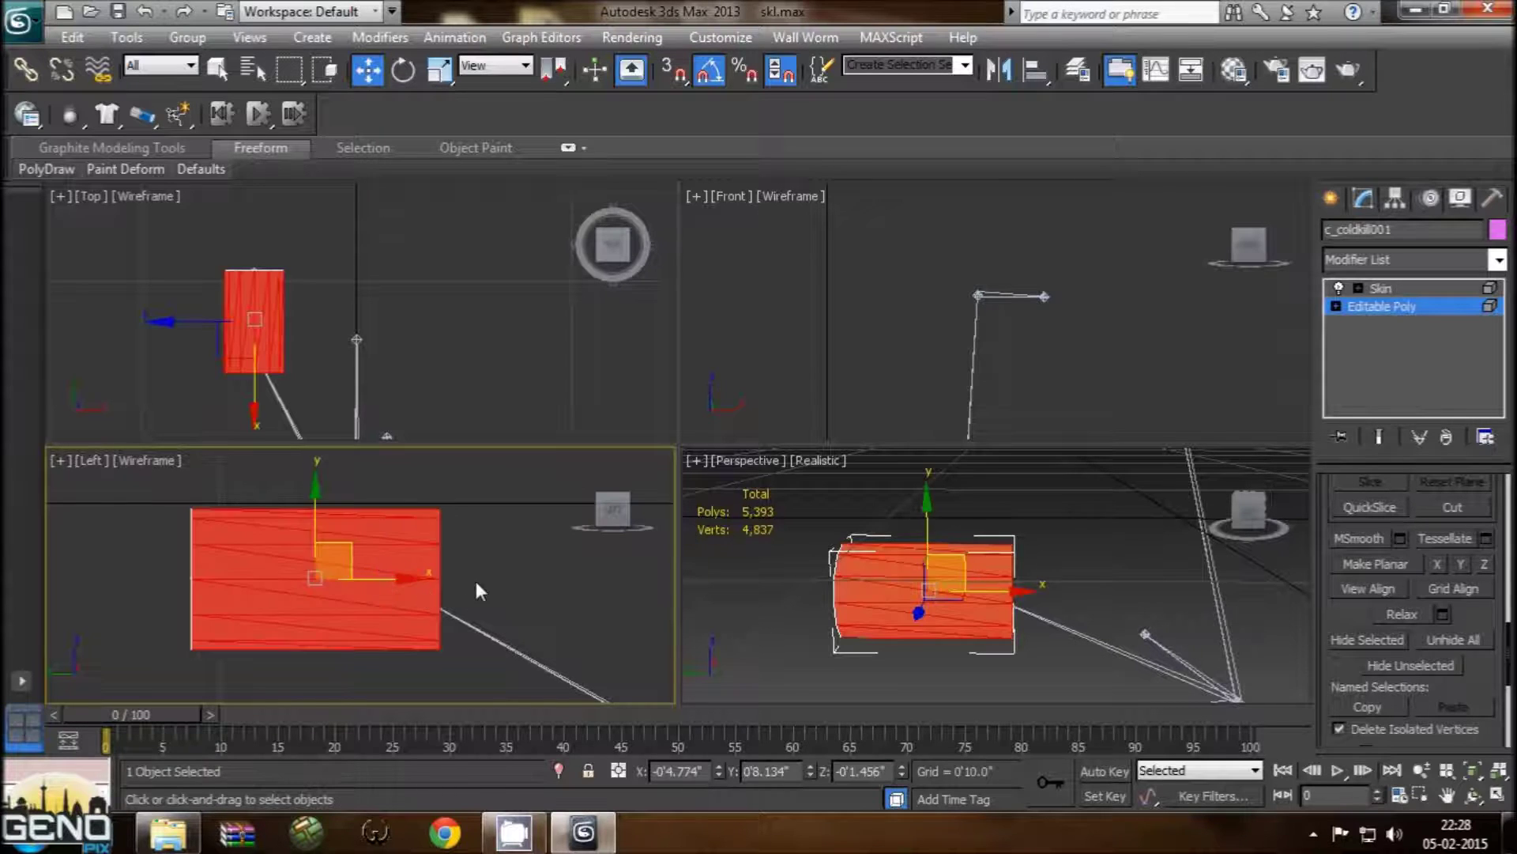
{"action": "left_click", "coordinate": [382, 575]}
{"action": "scroll", "coordinate": [382, 575], "scroll_direction": "up", "scroll_amount": 2}
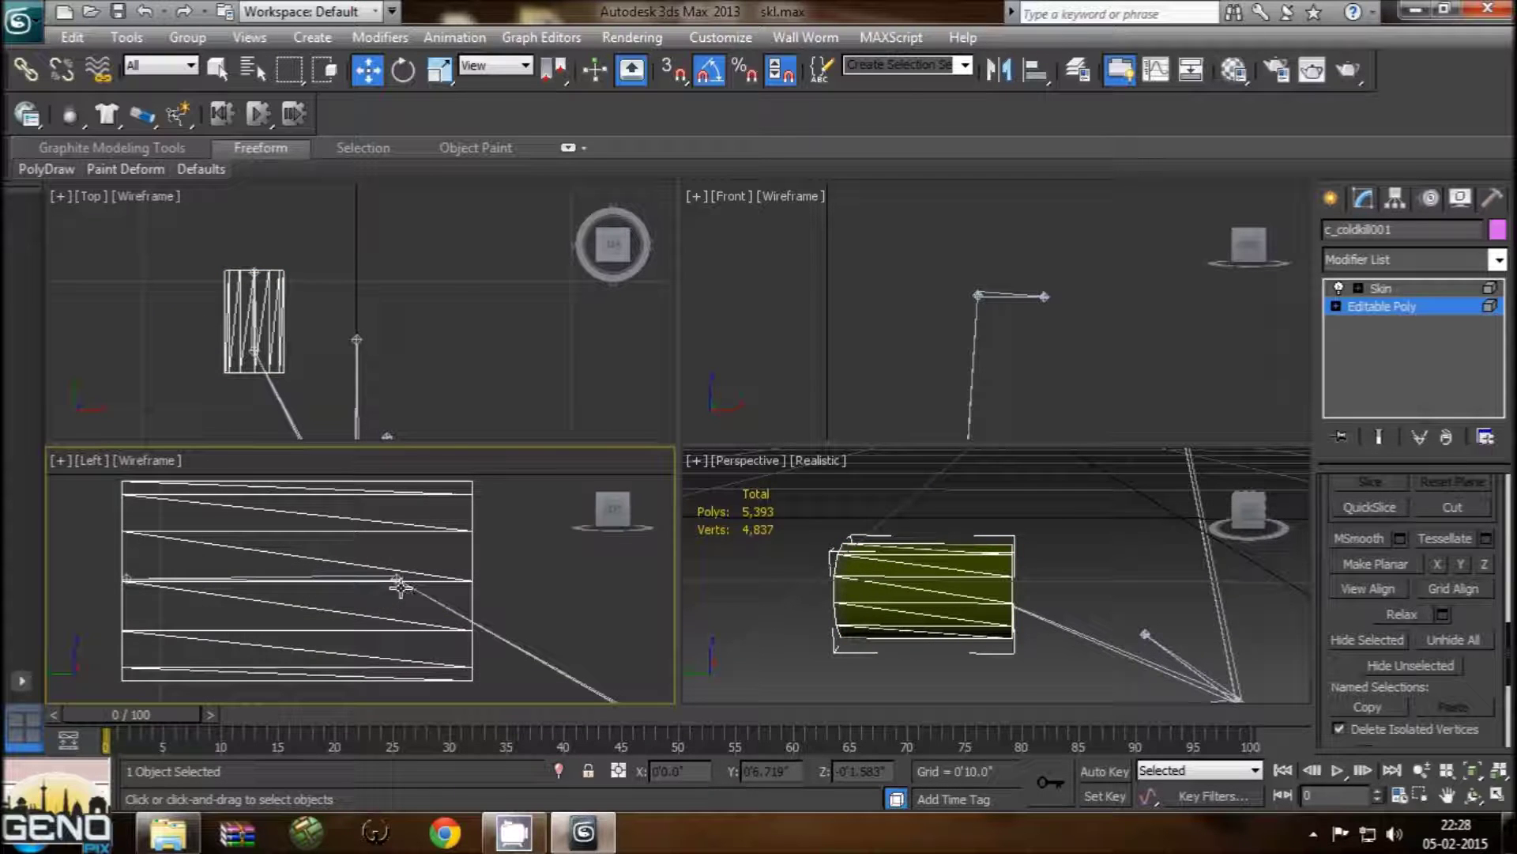
{"action": "left_click", "coordinate": [396, 575]}
{"action": "left_click", "coordinate": [127, 575]}
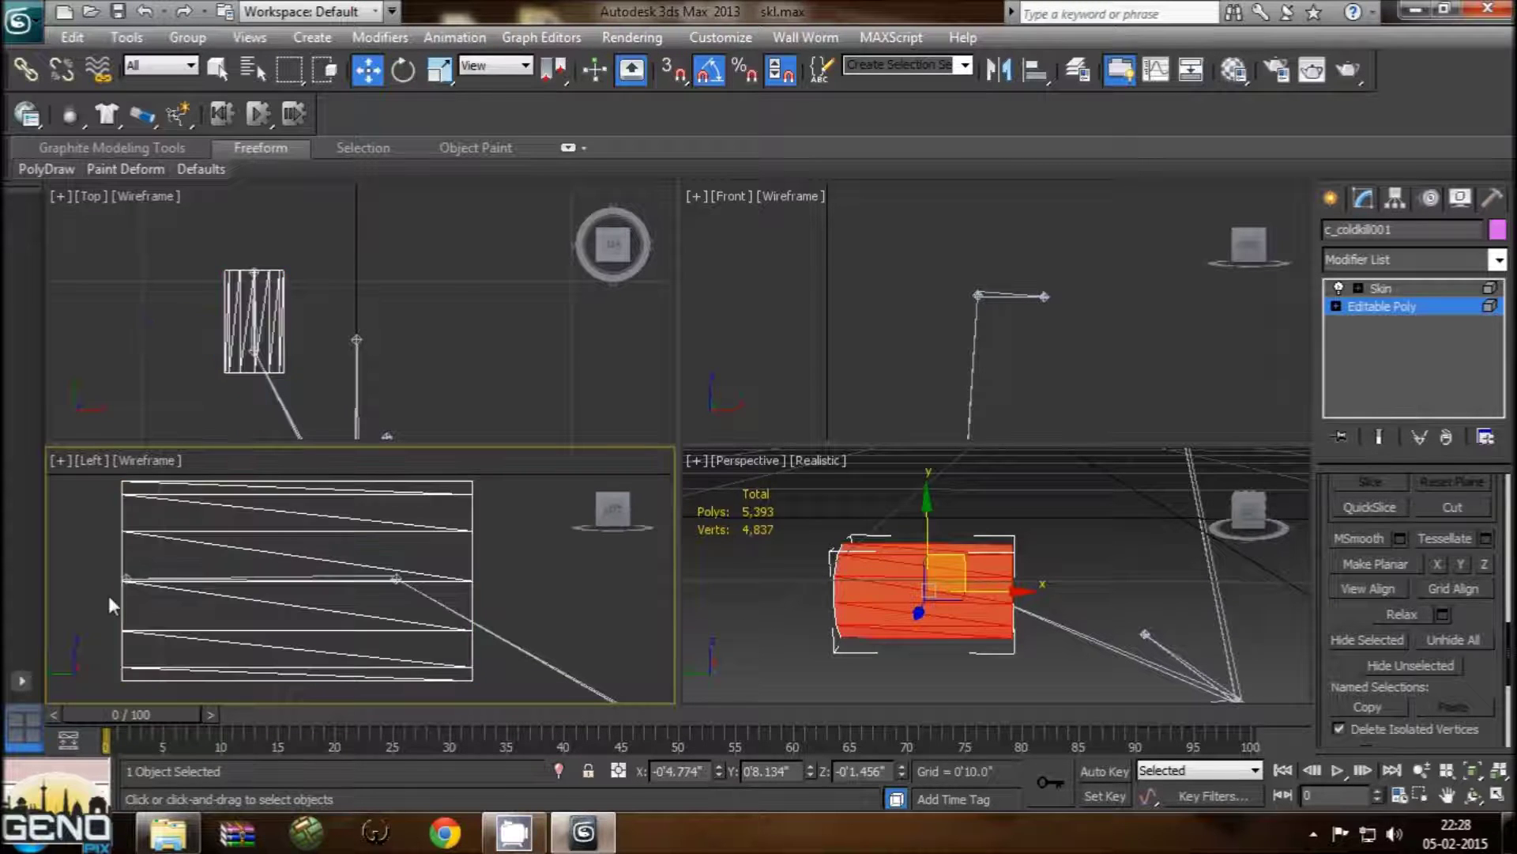
{"action": "left_click", "coordinate": [127, 572]}
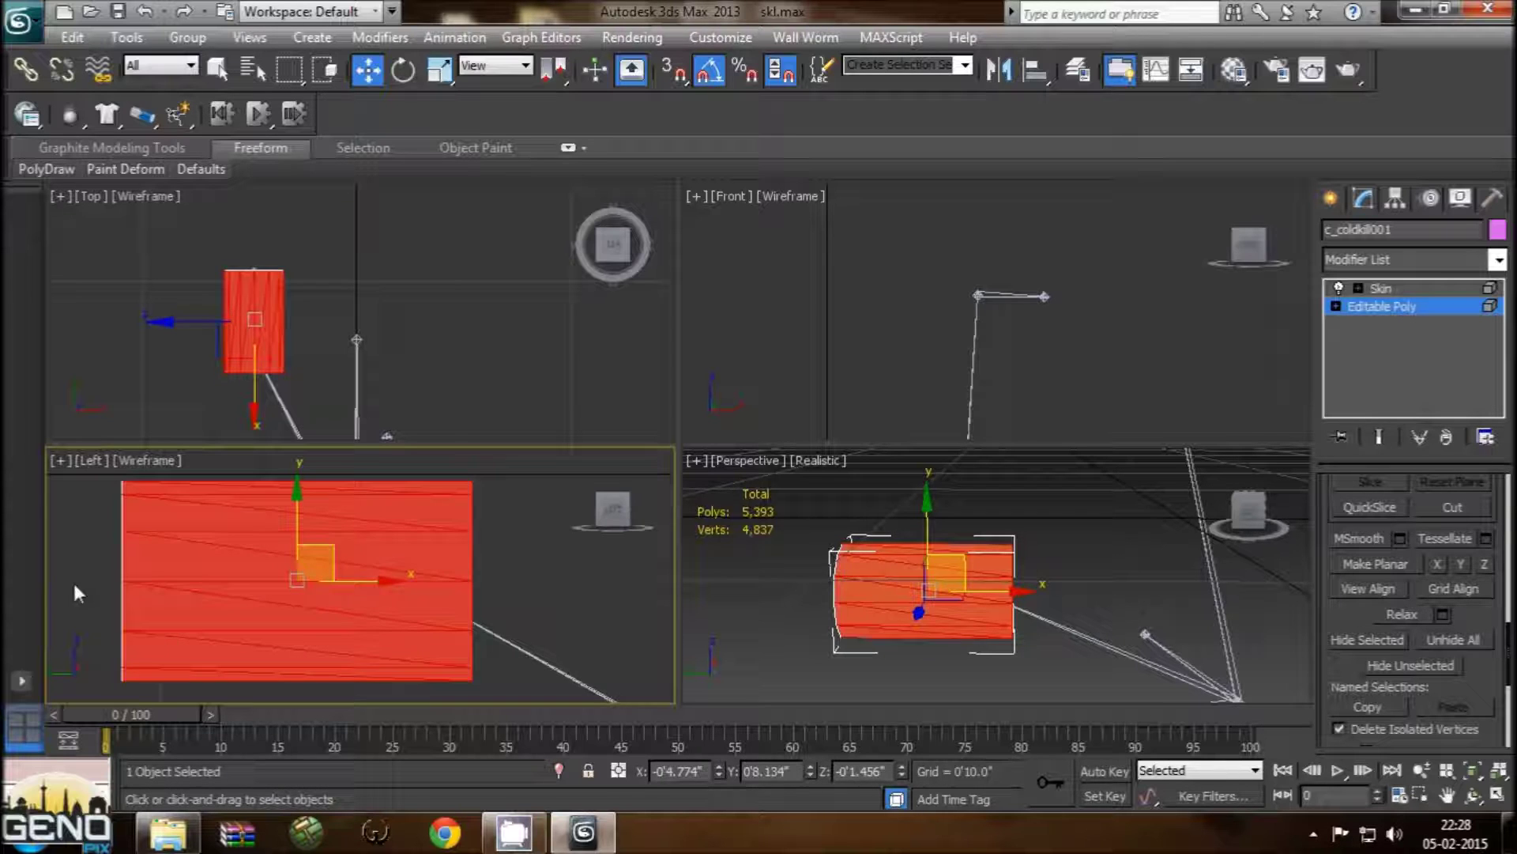
{"action": "left_click", "coordinate": [384, 576]}
{"action": "left_click", "coordinate": [373, 585]}
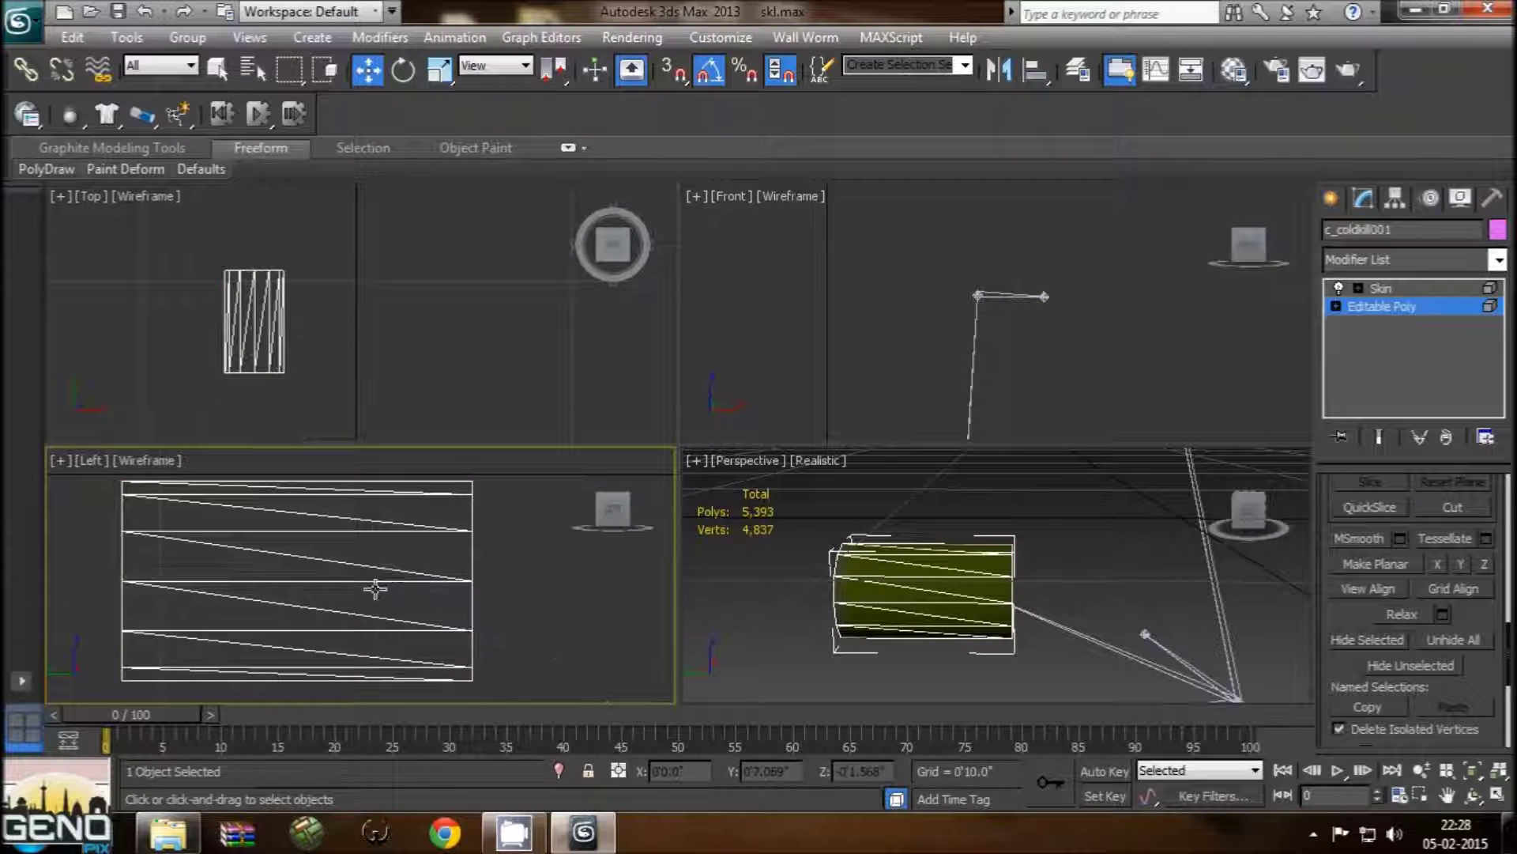
{"action": "left_click", "coordinate": [1384, 288]}
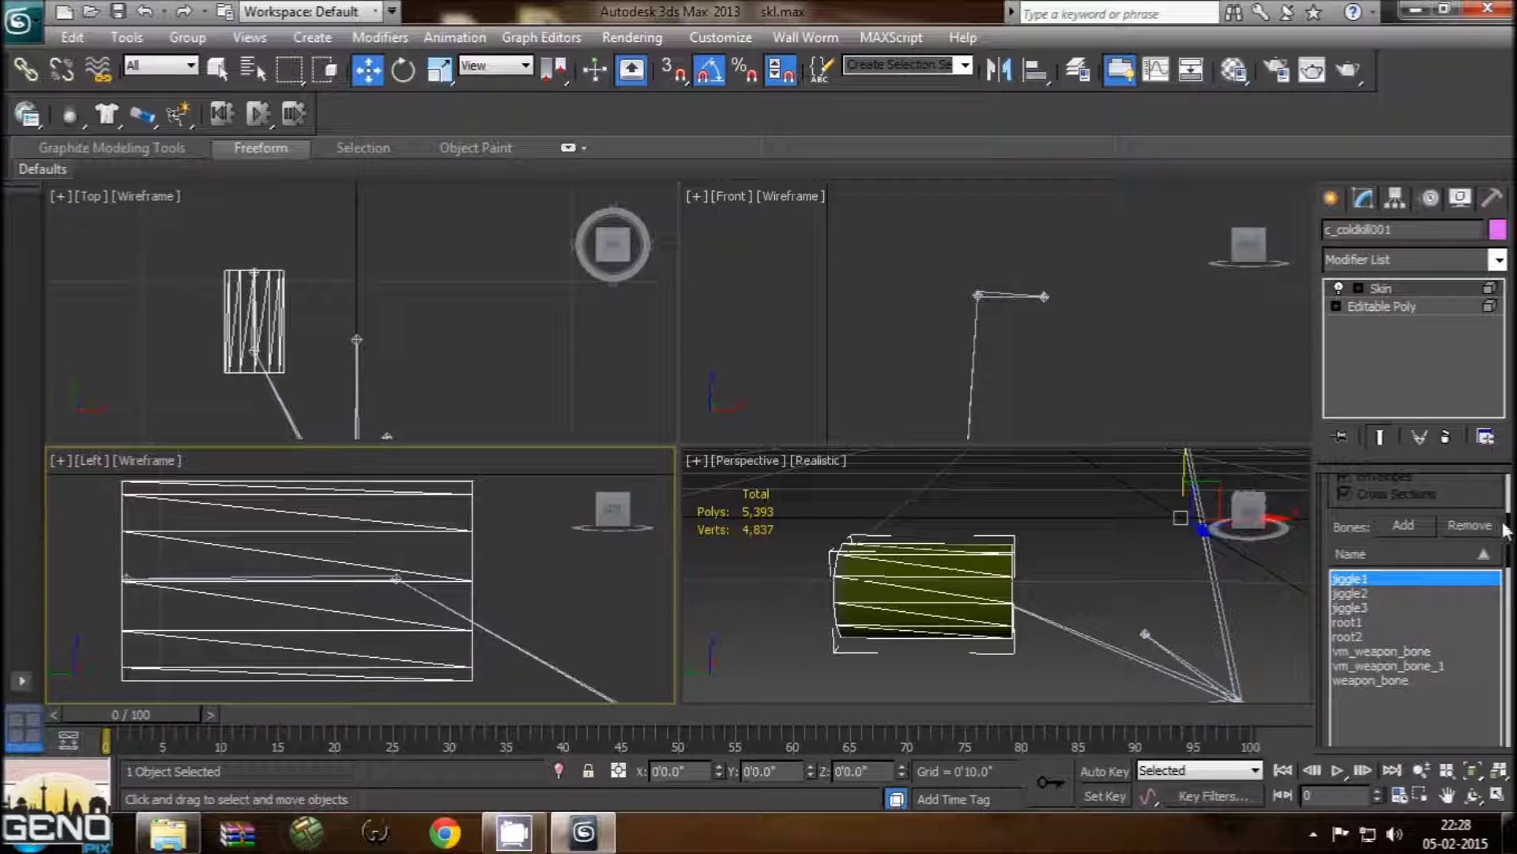
Step: Turn on Edit Envelopes in the cylinder's Skin modifier
{"action": "scroll", "coordinate": [1415, 609], "scroll_direction": "down", "scroll_amount": 2}
{"action": "scroll", "coordinate": [1414, 609], "scroll_direction": "up", "scroll_amount": 2}
{"action": "scroll", "coordinate": [1414, 608], "scroll_direction": "up", "scroll_amount": 2}
{"action": "scroll", "coordinate": [1415, 608], "scroll_direction": "up", "scroll_amount": 2}
{"action": "scroll", "coordinate": [1414, 592], "scroll_direction": "up", "scroll_amount": 1}
{"action": "left_click", "coordinate": [1415, 514]}
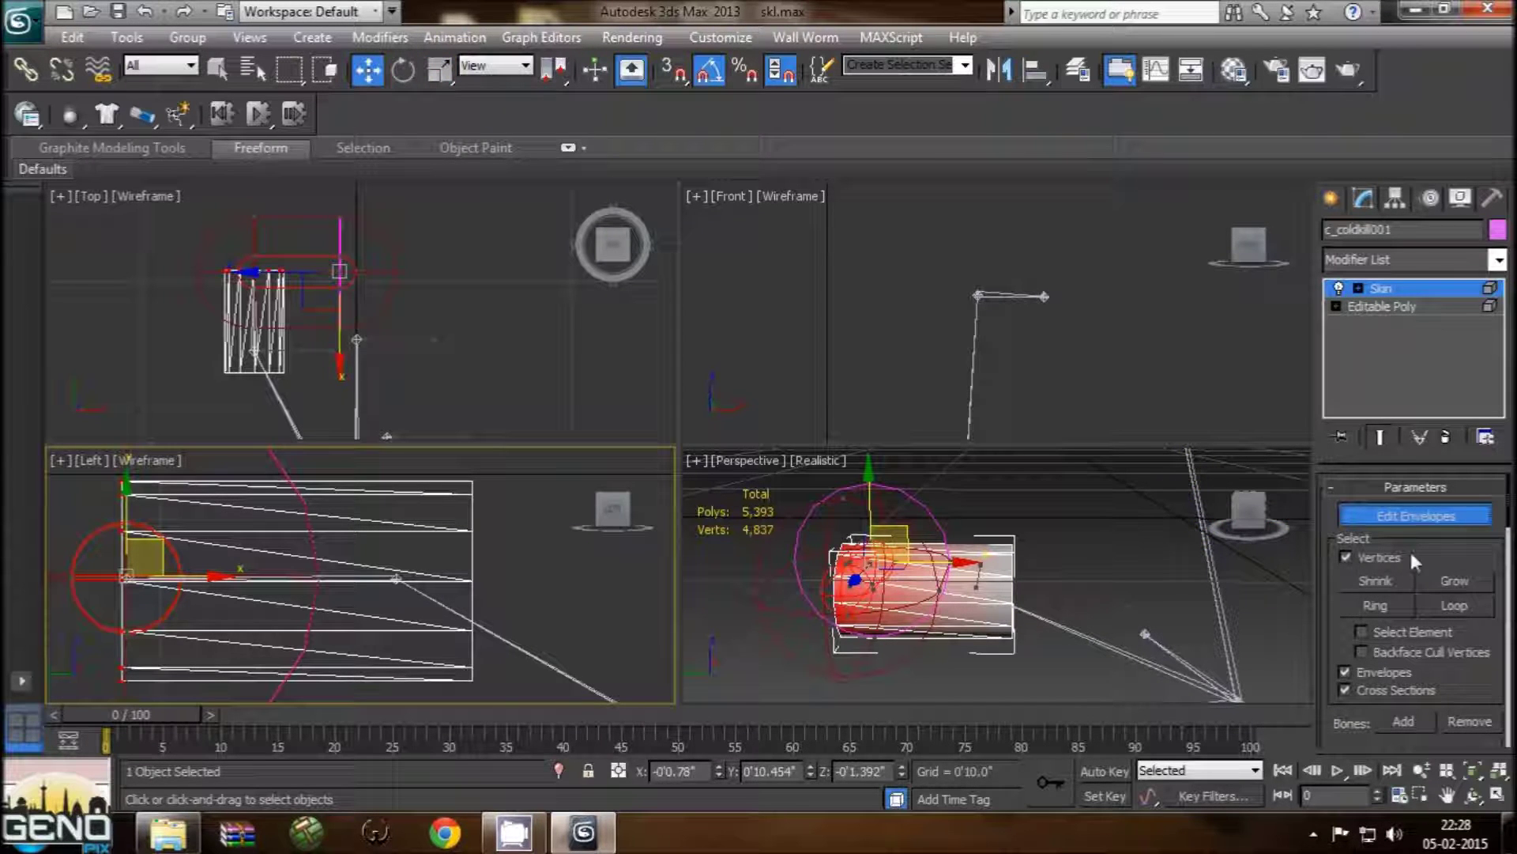
Step: Box-select the cylinder's 25 left-end vertices and confirm they're weighted 1.000 to jiggle1
{"action": "scroll", "coordinate": [1508, 536], "scroll_direction": "down", "scroll_amount": 2}
{"action": "scroll", "coordinate": [1508, 538], "scroll_direction": "down", "scroll_amount": 5}
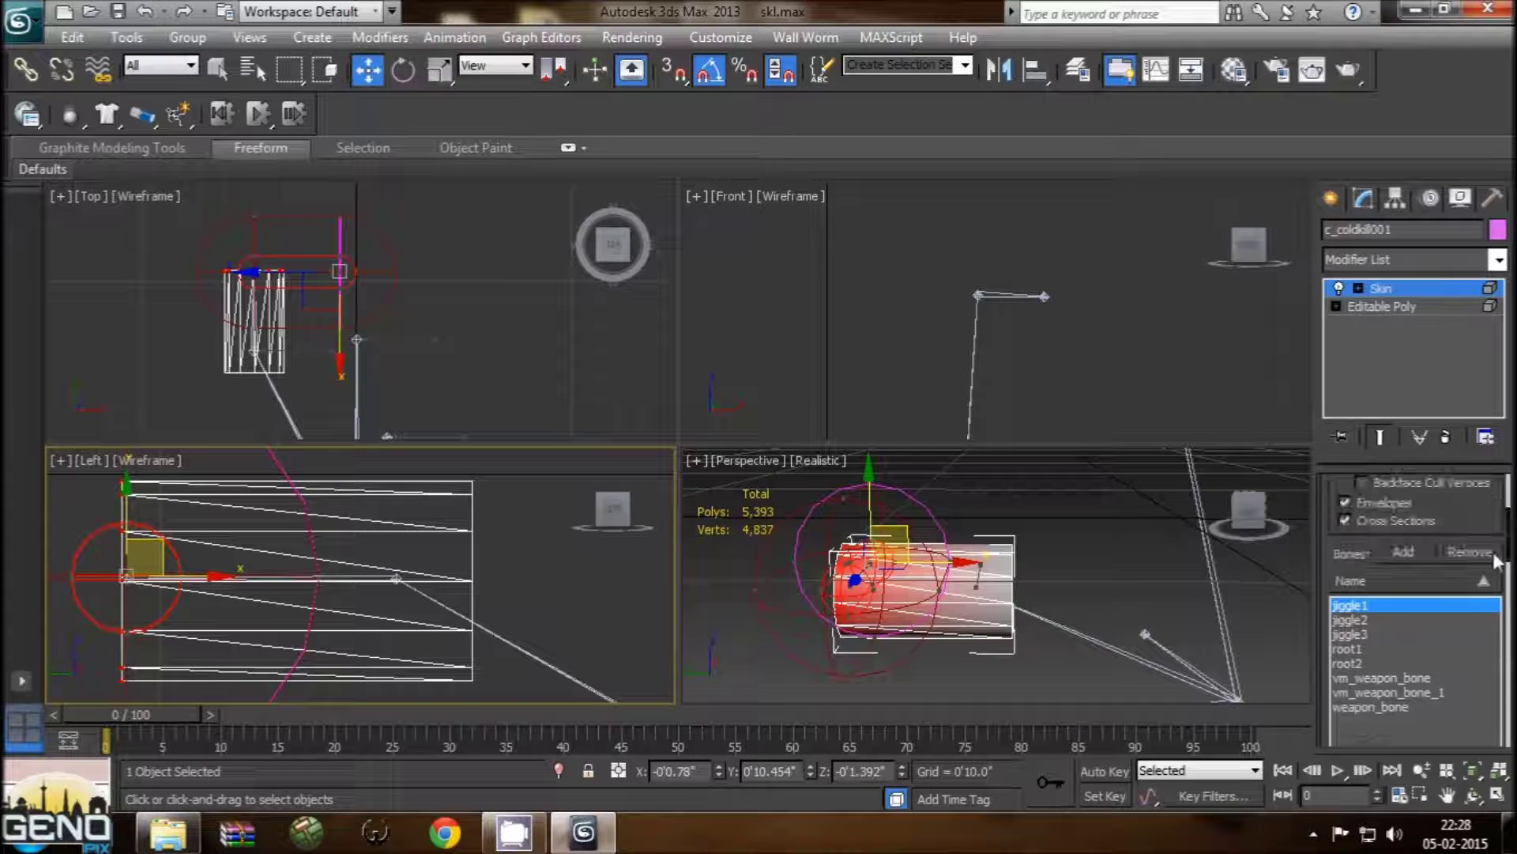
{"action": "scroll", "coordinate": [1496, 566], "scroll_direction": "down", "scroll_amount": 5}
{"action": "scroll", "coordinate": [1496, 577], "scroll_direction": "up", "scroll_amount": 4}
{"action": "scroll", "coordinate": [1496, 593], "scroll_direction": "down", "scroll_amount": 4}
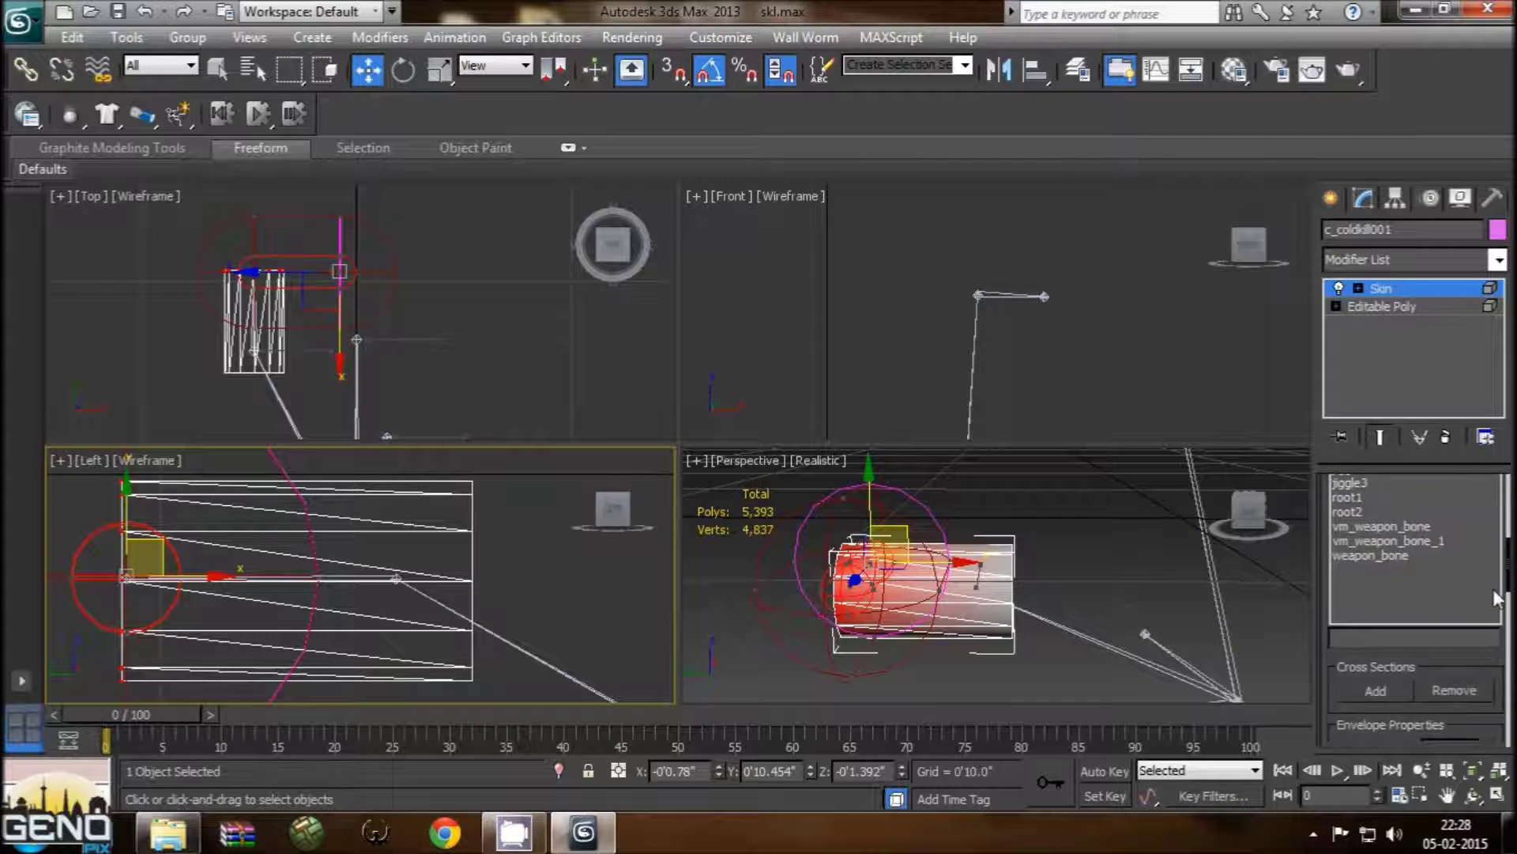
{"action": "scroll", "coordinate": [1496, 612], "scroll_direction": "down", "scroll_amount": 4}
{"action": "middle_click_drag", "start_coordinate": [57, 547], "coordinate": [128, 561]}
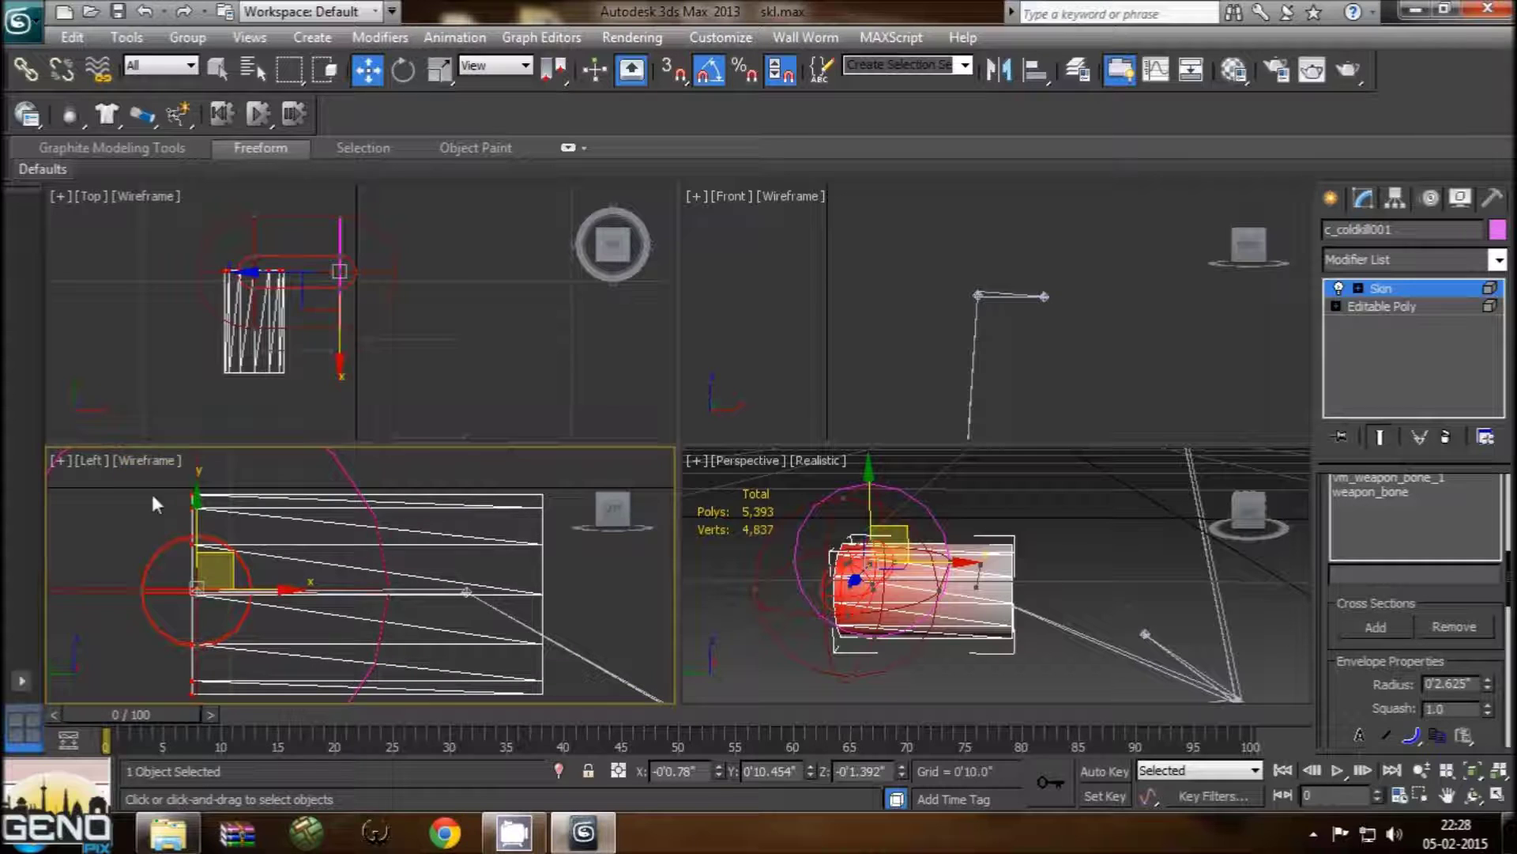
{"action": "left_click", "coordinate": [150, 461]}
{"action": "left_click", "coordinate": [125, 547]}
{"action": "middle_click_drag", "start_coordinate": [124, 547], "coordinate": [202, 506]}
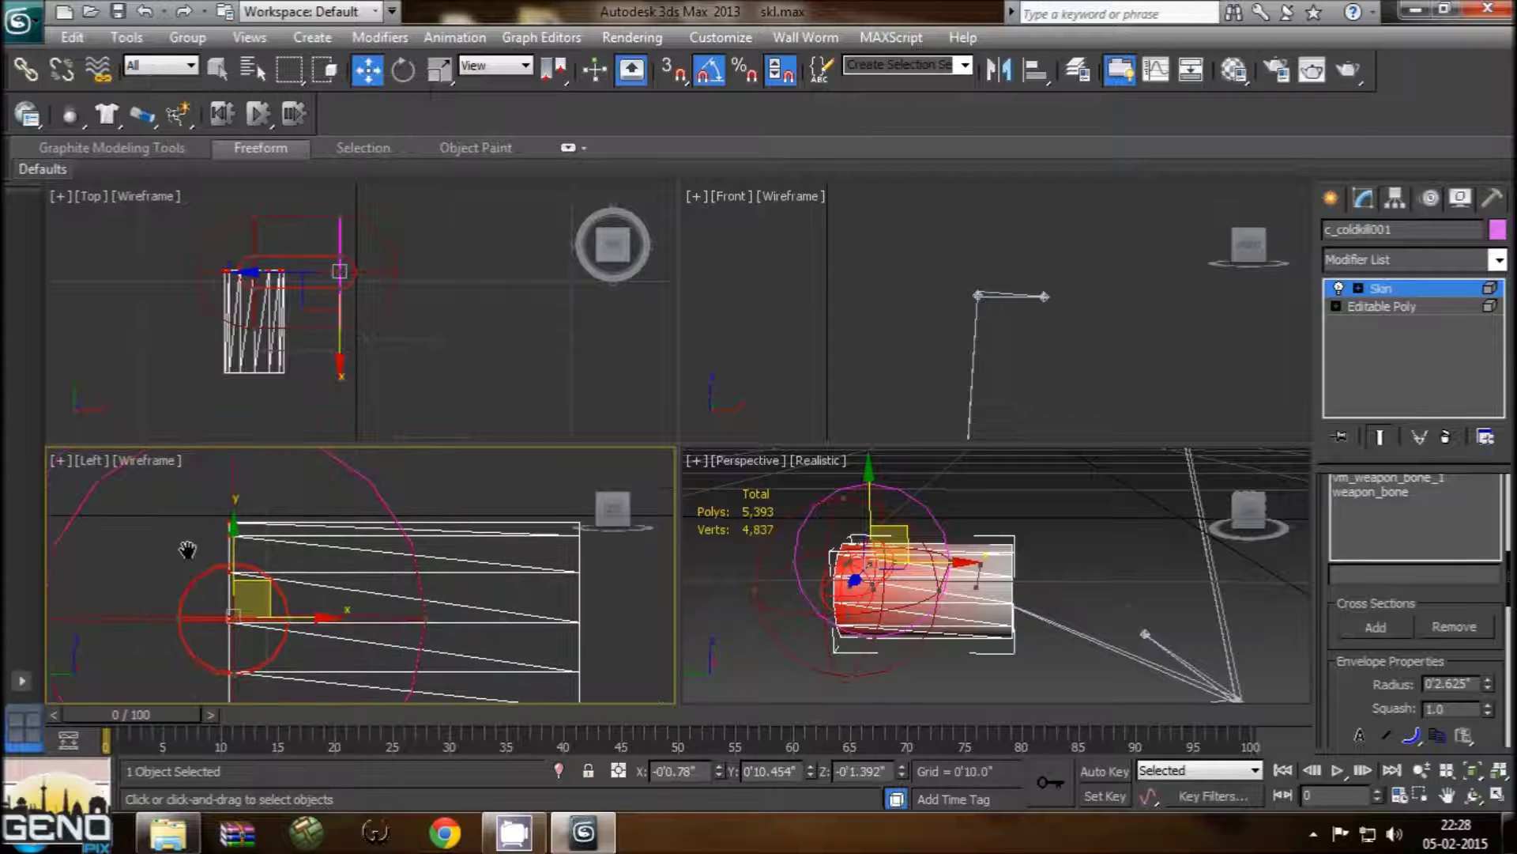
{"action": "left_click_drag", "start_coordinate": [212, 476], "coordinate": [273, 699]}
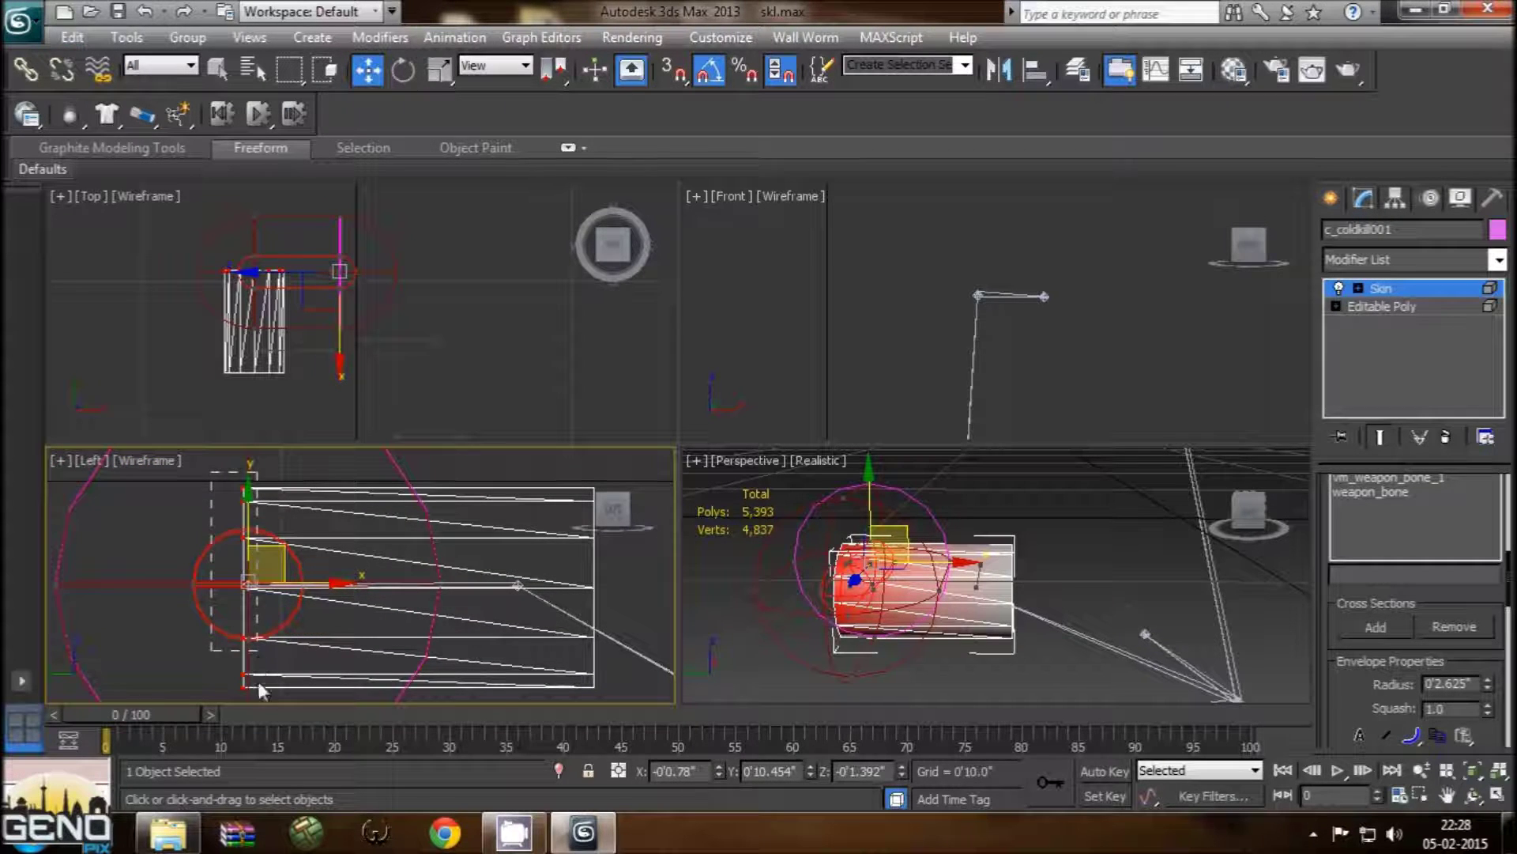
{"action": "scroll", "coordinate": [347, 583], "scroll_direction": "down", "scroll_amount": 2}
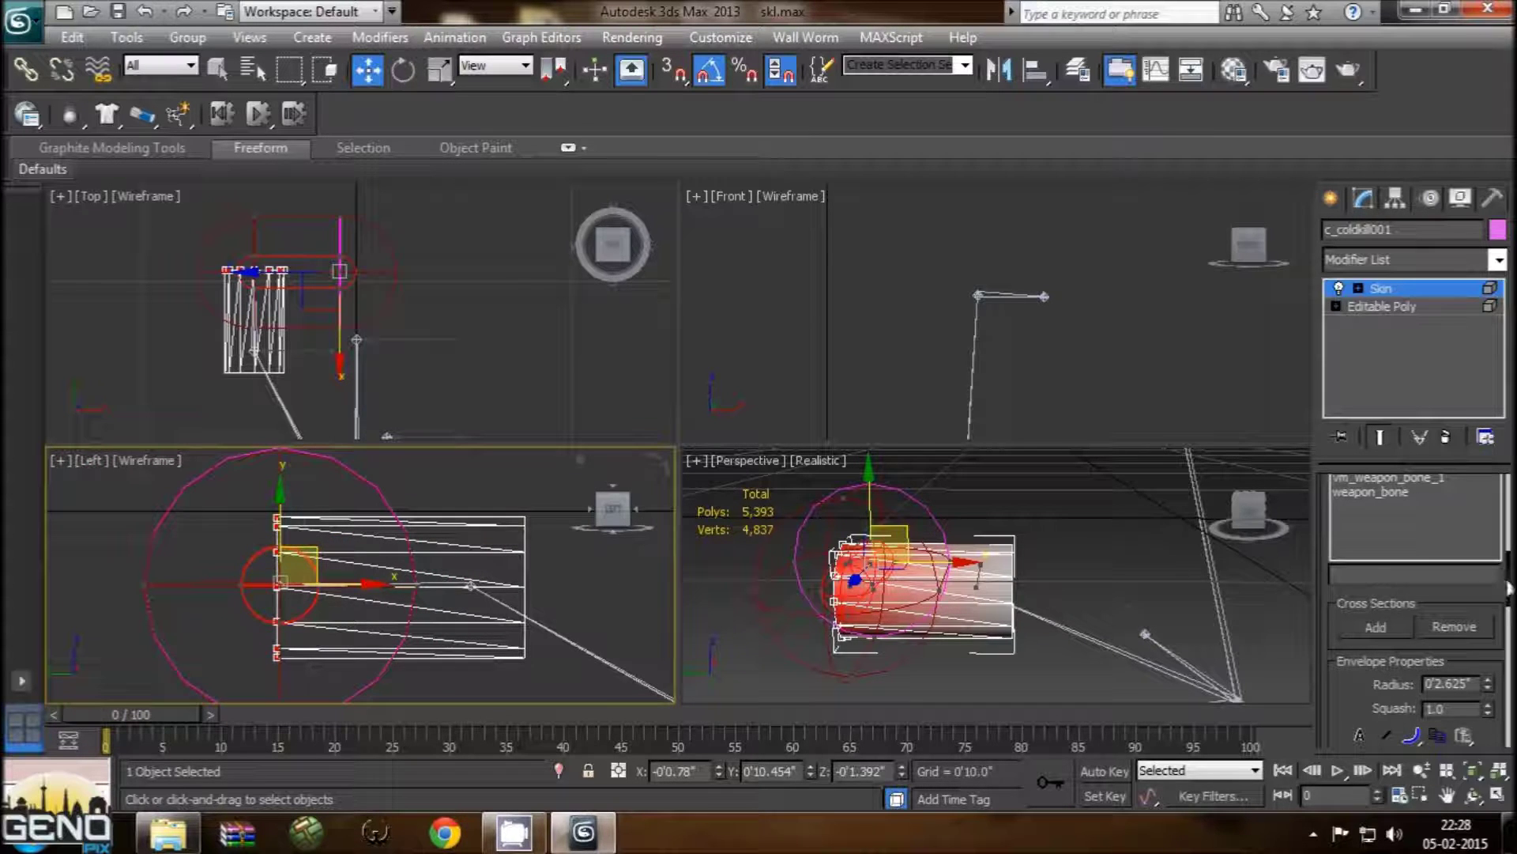
{"action": "scroll", "coordinate": [1431, 600], "scroll_direction": "down", "scroll_amount": 2}
{"action": "scroll", "coordinate": [1423, 605], "scroll_direction": "down", "scroll_amount": 3}
{"action": "scroll", "coordinate": [1411, 608], "scroll_direction": "down", "scroll_amount": 3}
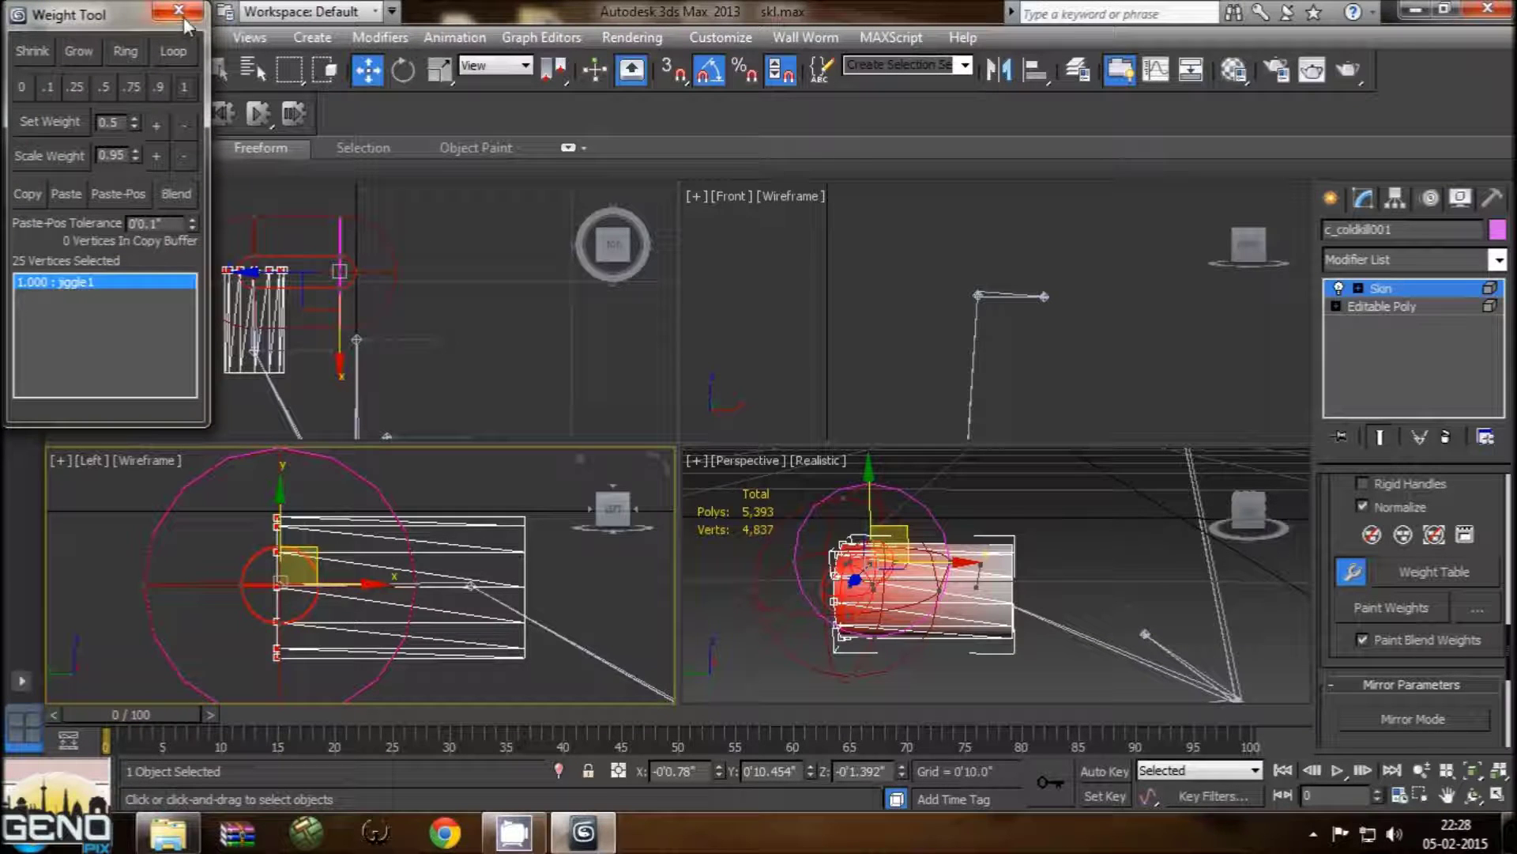
Step: Close the weight readout and switch to the root1 bone
{"action": "left_click", "coordinate": [178, 11]}
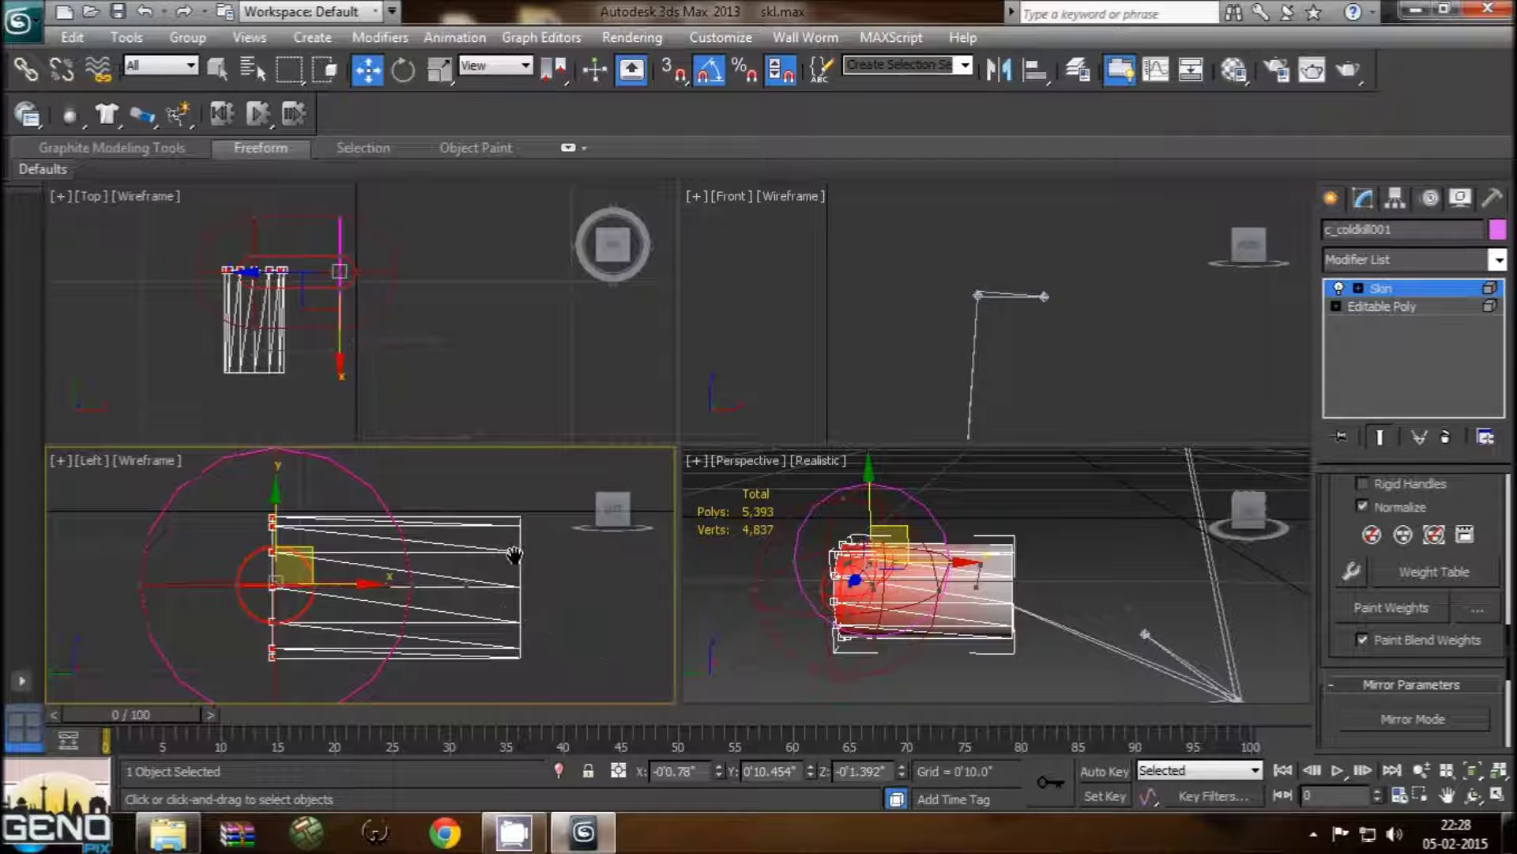
{"action": "middle_click_drag", "start_coordinate": [514, 549], "coordinate": [474, 537]}
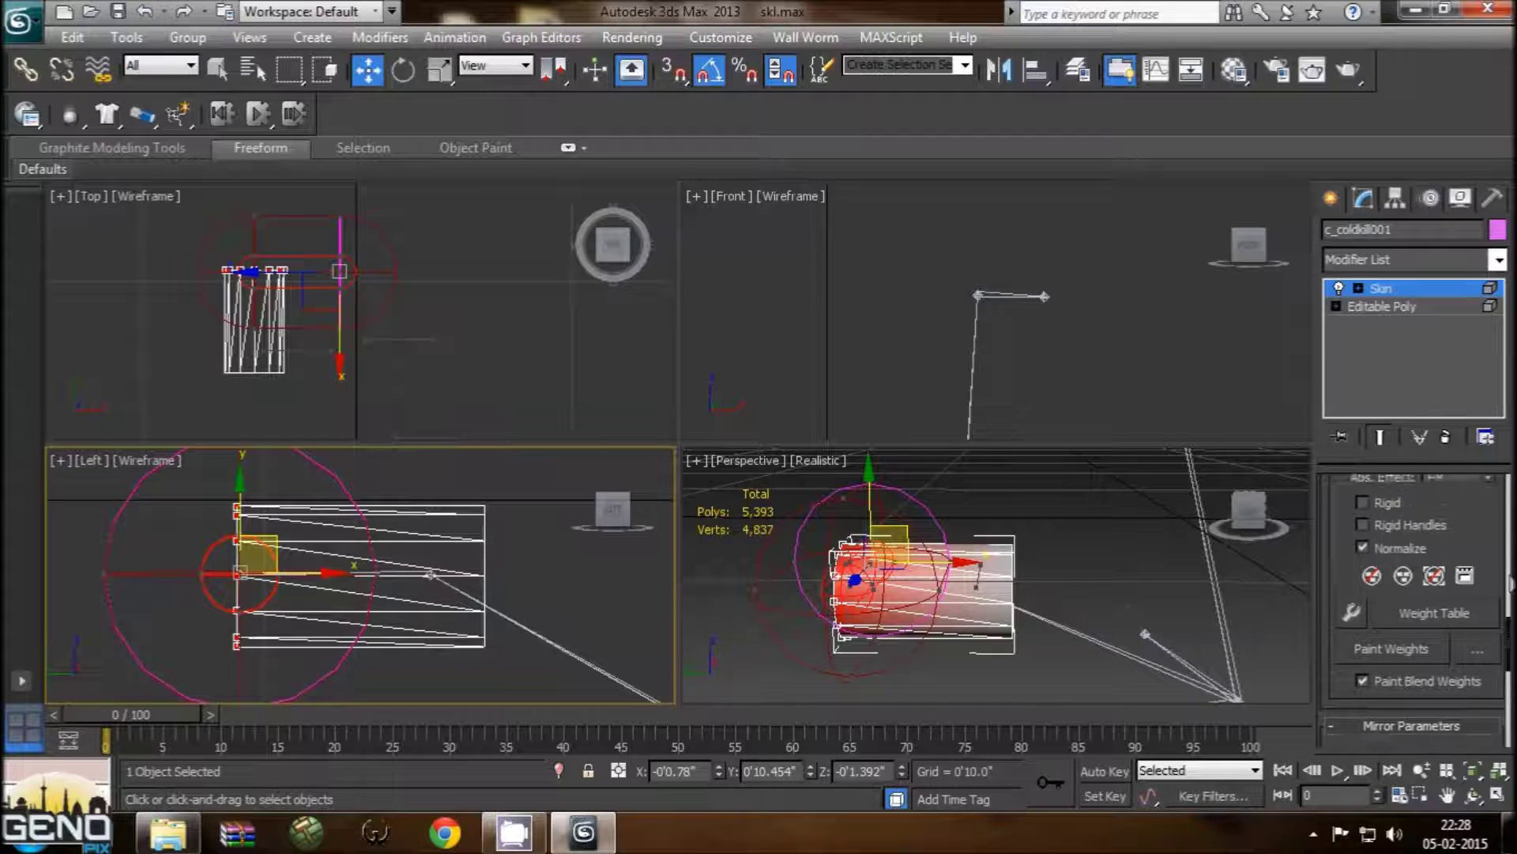
{"action": "left_click_drag", "start_coordinate": [1508, 652], "coordinate": [1508, 554]}
{"action": "left_click", "coordinate": [1362, 548]}
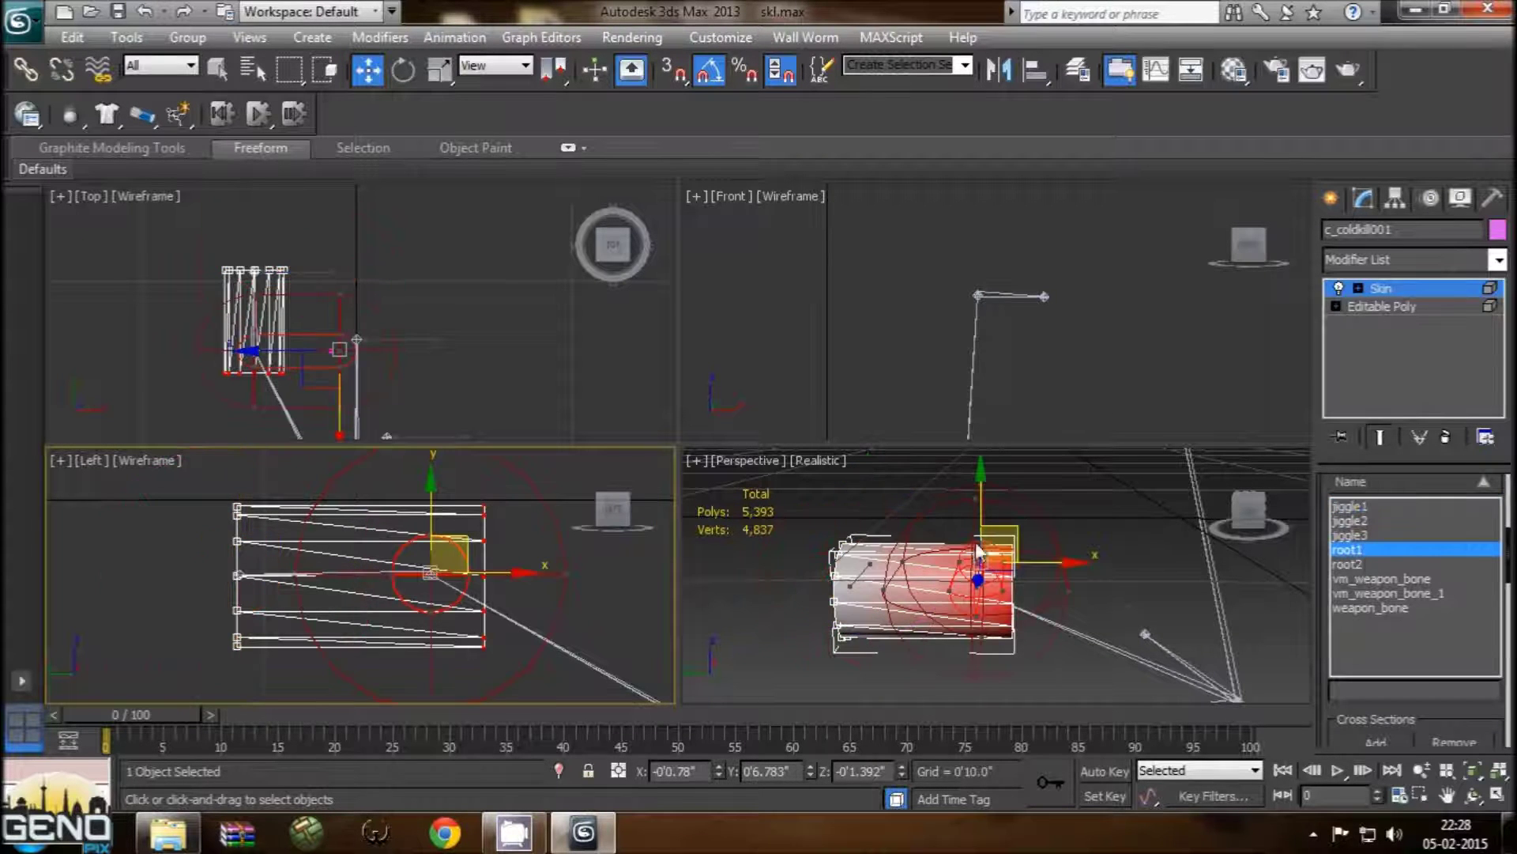
Step: Check that the cylinder's 13 right-end vertices weigh 1.000 to root1, then return to Editable Poly
{"action": "left_click_drag", "start_coordinate": [471, 479], "coordinate": [519, 643]}
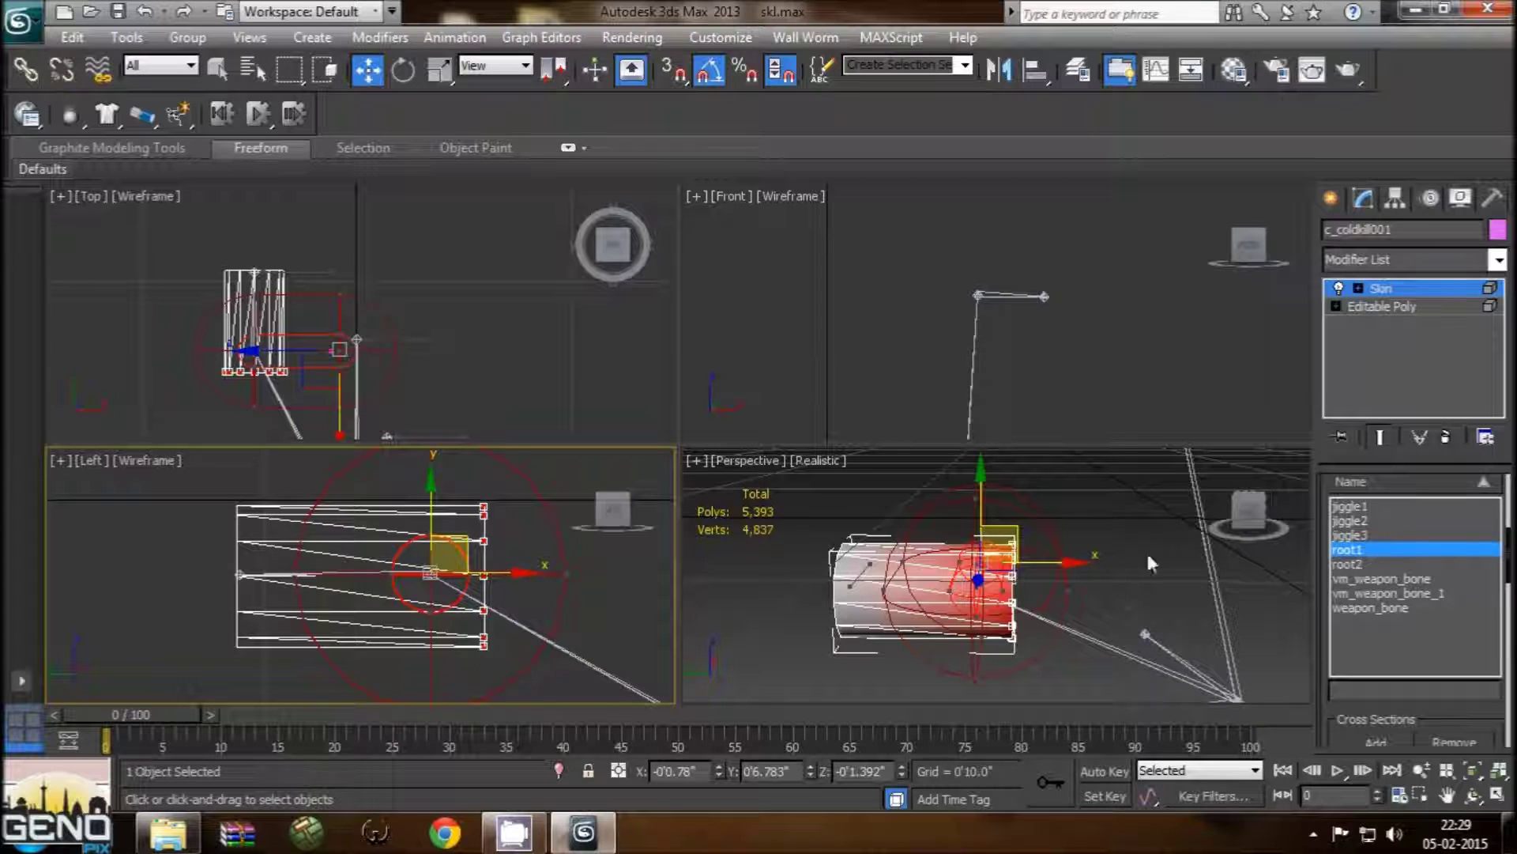
{"action": "left_click_drag", "start_coordinate": [1510, 567], "coordinate": [1506, 665]}
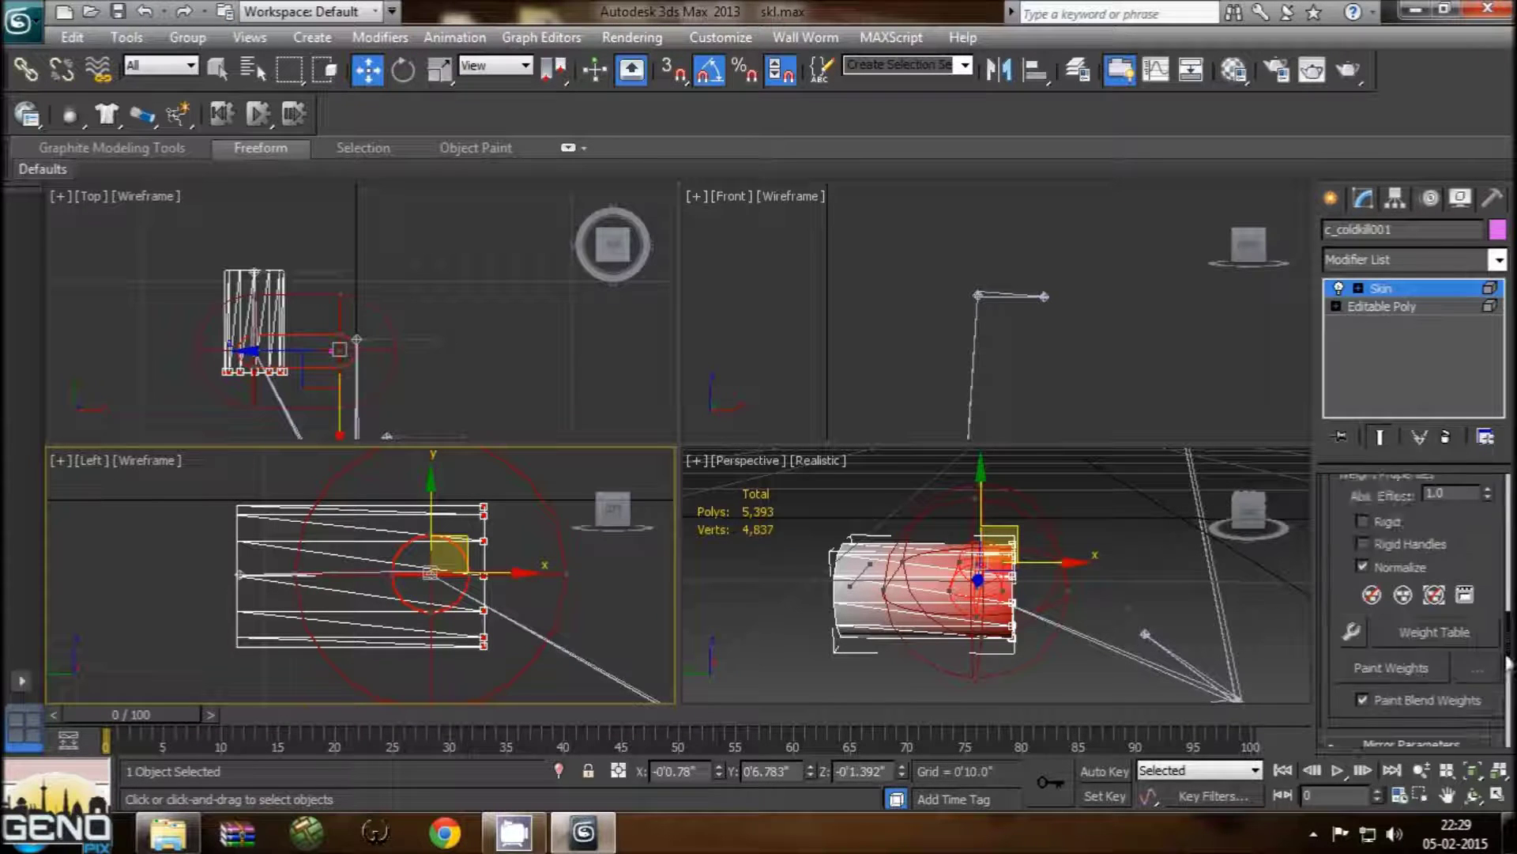
{"action": "left_click", "coordinate": [1353, 591]}
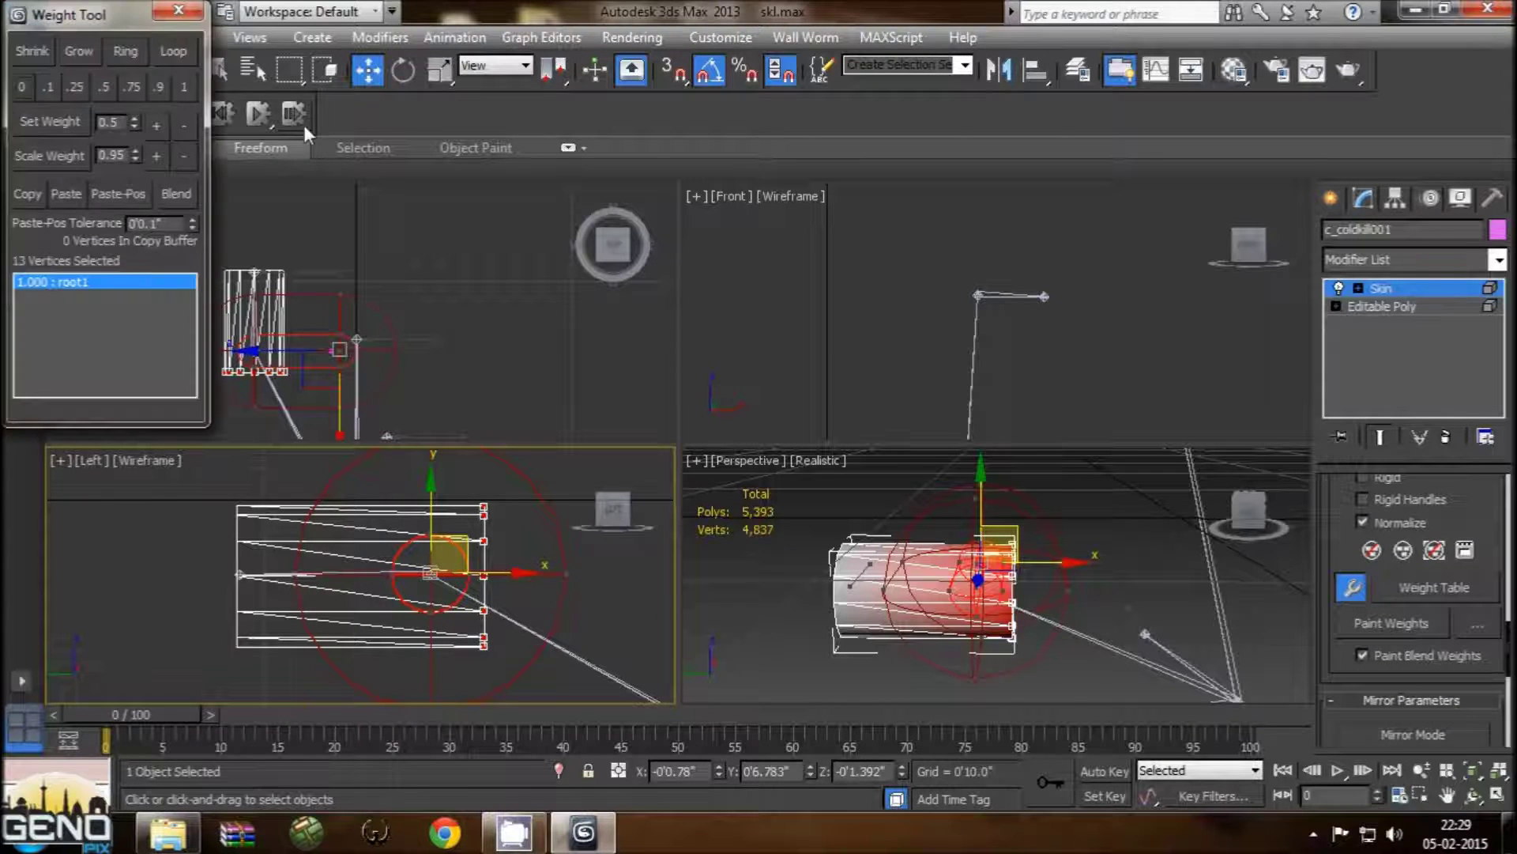
{"action": "left_click", "coordinate": [178, 10]}
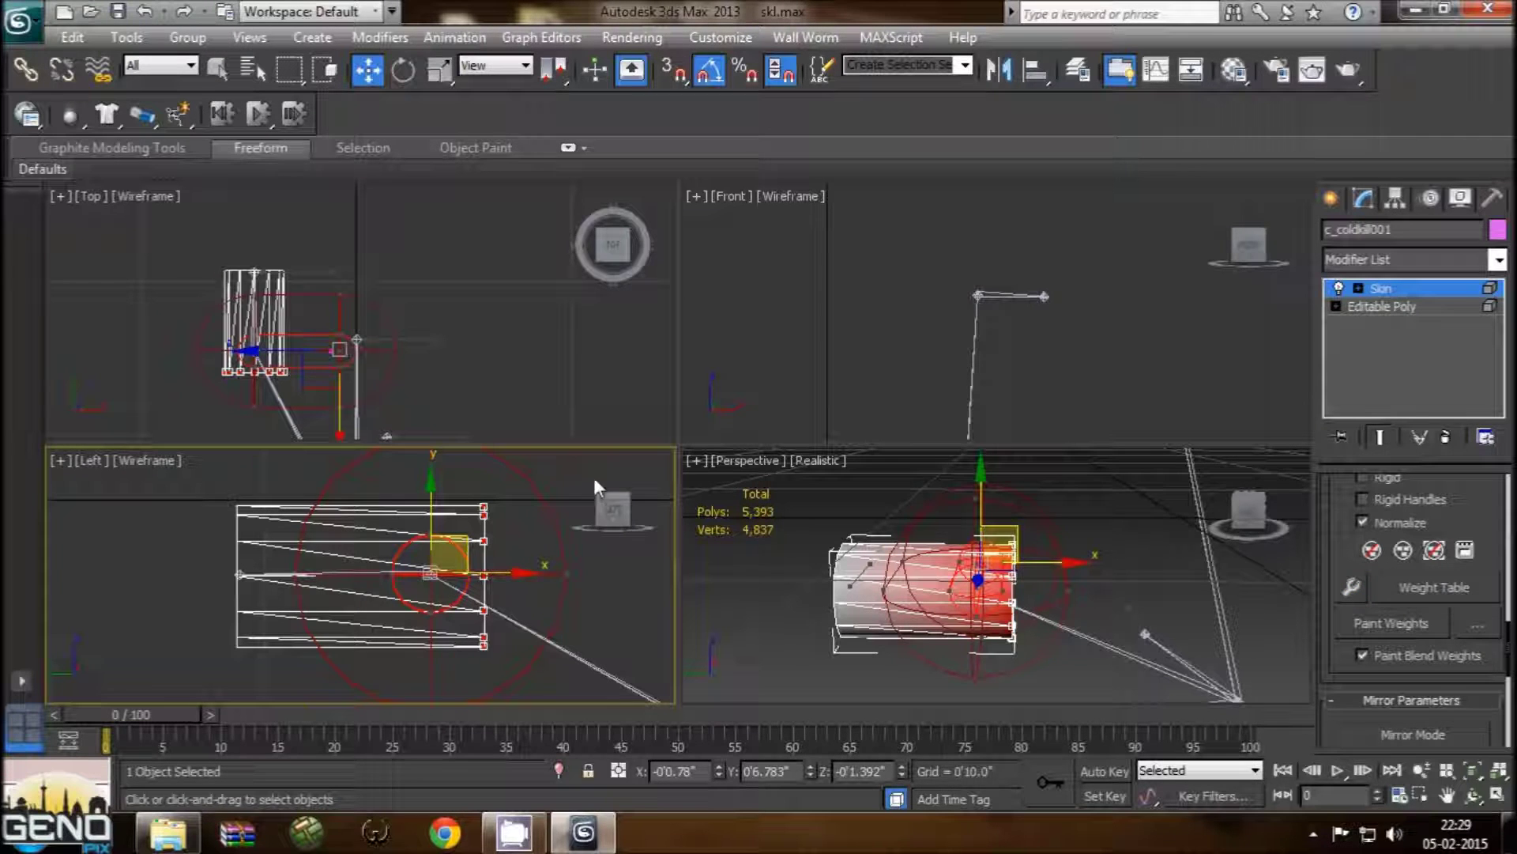
{"action": "left_click", "coordinate": [1389, 307]}
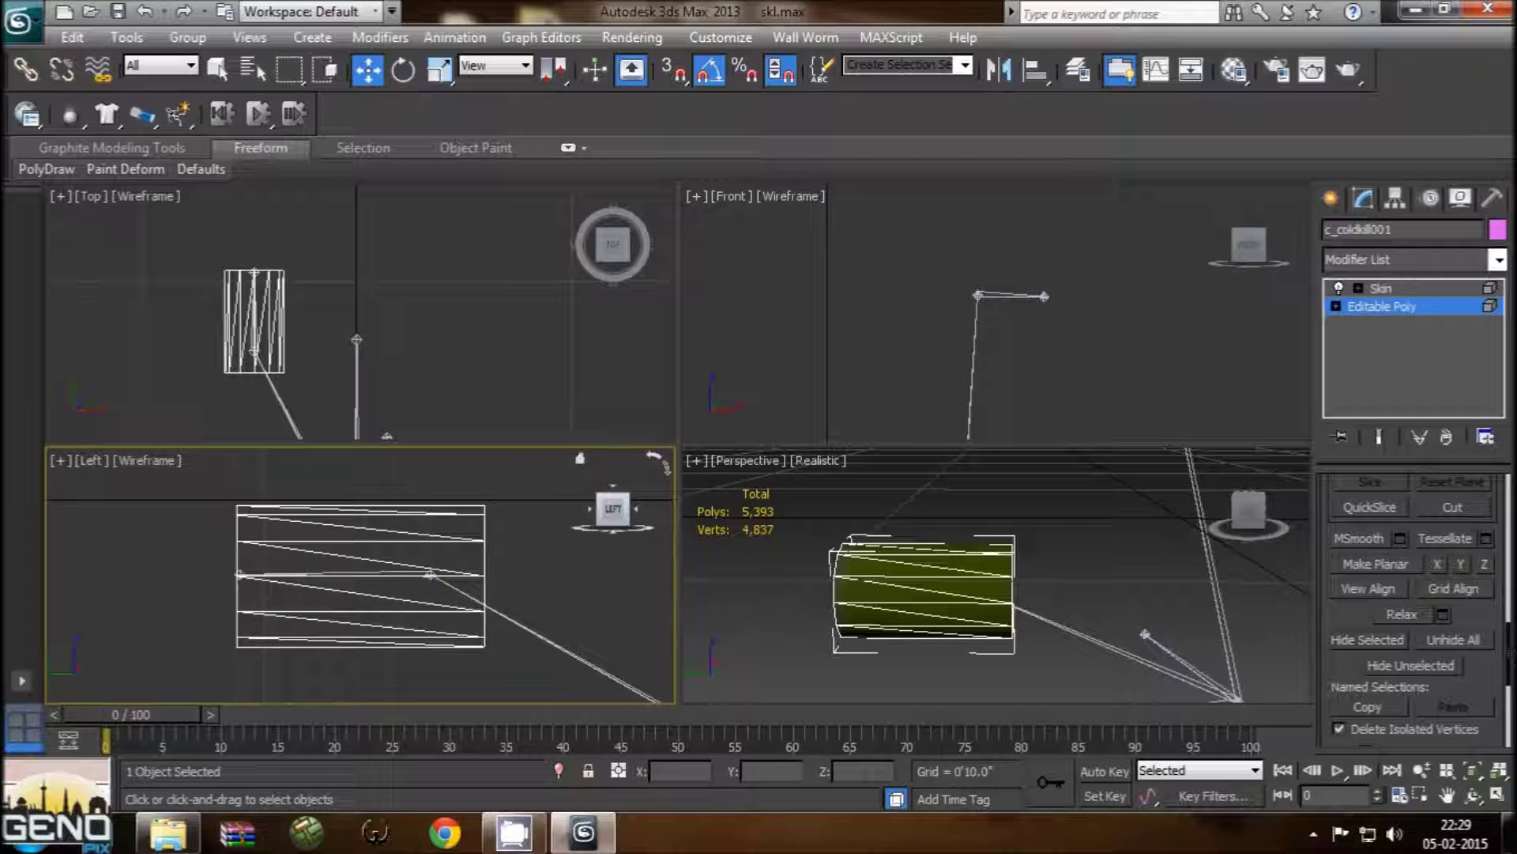
Step: Unhide all hidden mesh parts at Editable Poly level and reframe the Perspective view
{"action": "scroll", "coordinate": [1485, 656], "scroll_direction": "up", "scroll_amount": 2}
{"action": "scroll", "coordinate": [1486, 656], "scroll_direction": "up", "scroll_amount": 1}
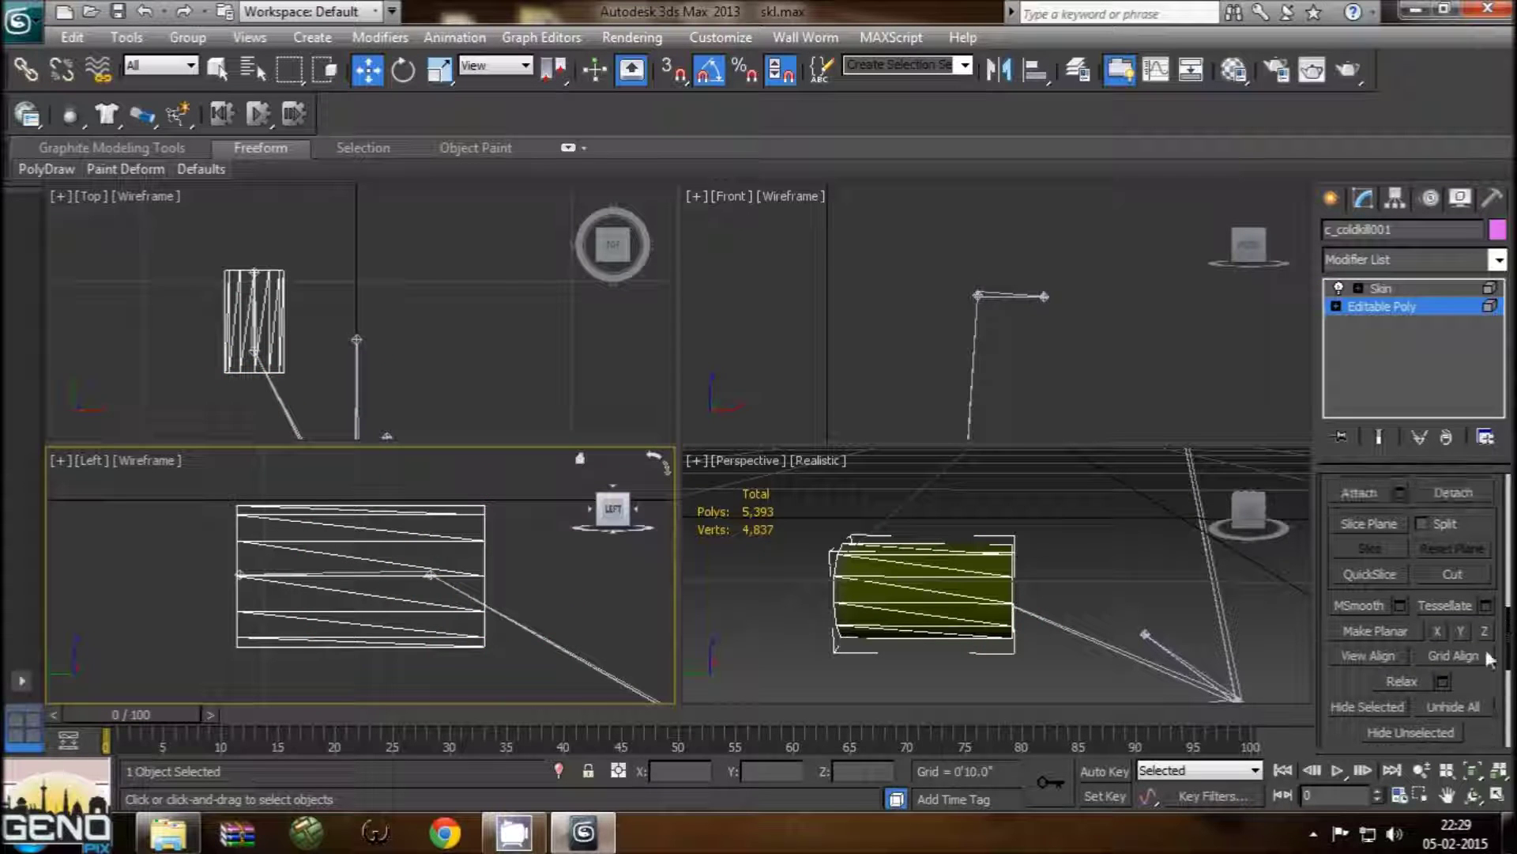
{"action": "left_click", "coordinate": [1475, 708]}
{"action": "mouse_move", "coordinate": [791, 580]}
{"action": "middle_mouse_down"}
{"action": "mouse_move", "coordinate": [1020, 653]}
{"action": "mouse_move", "coordinate": [974, 631]}
{"action": "middle_mouse_up"}
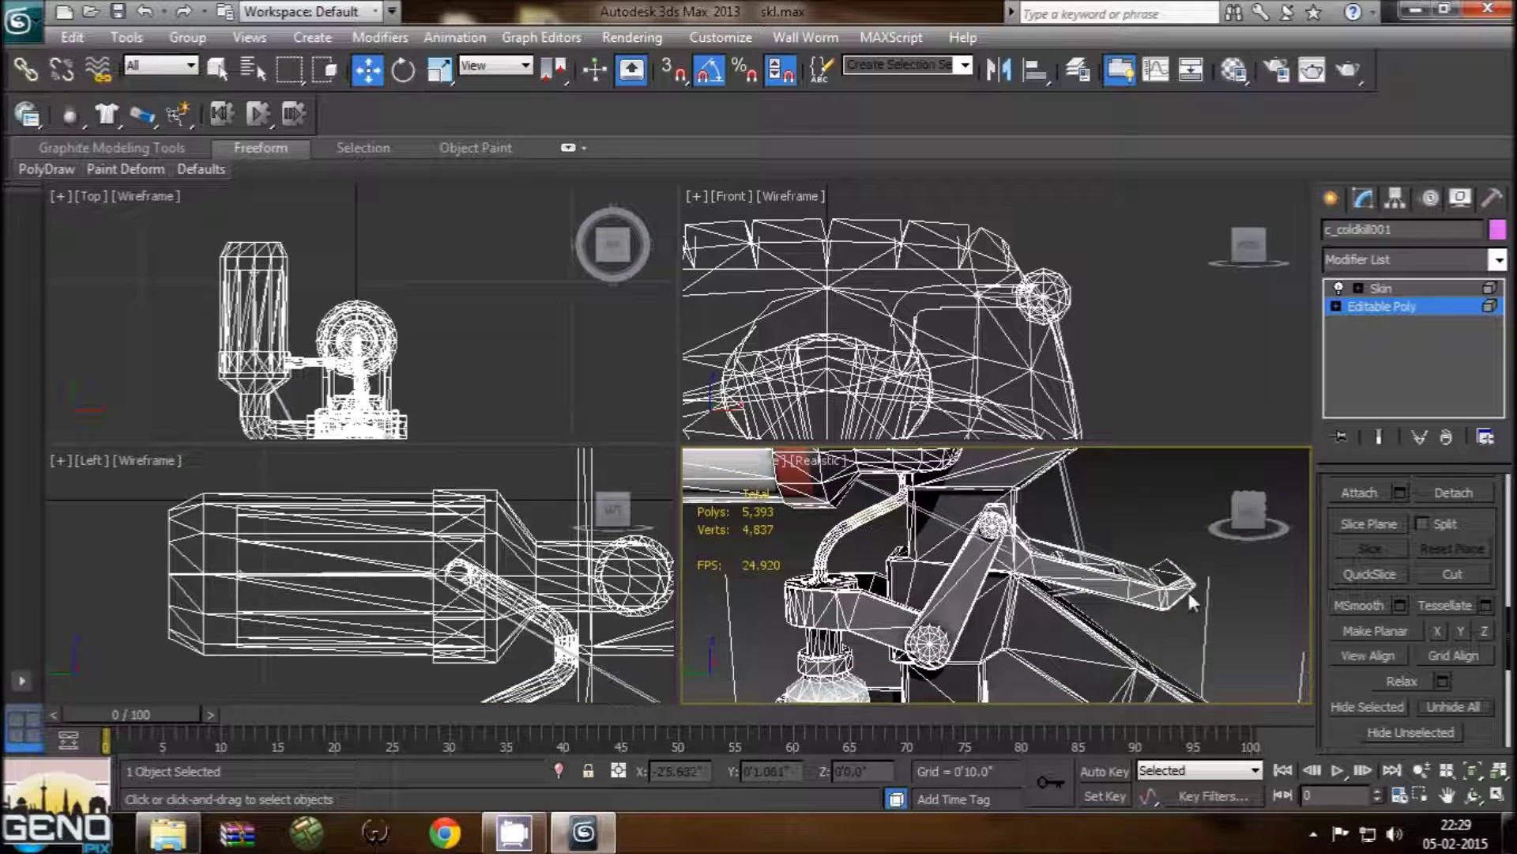
Step: Maximize the Perspective view and select the red bracket's arm pieces at its corner, crossbar and top
{"action": "left_click", "coordinate": [1190, 617]}
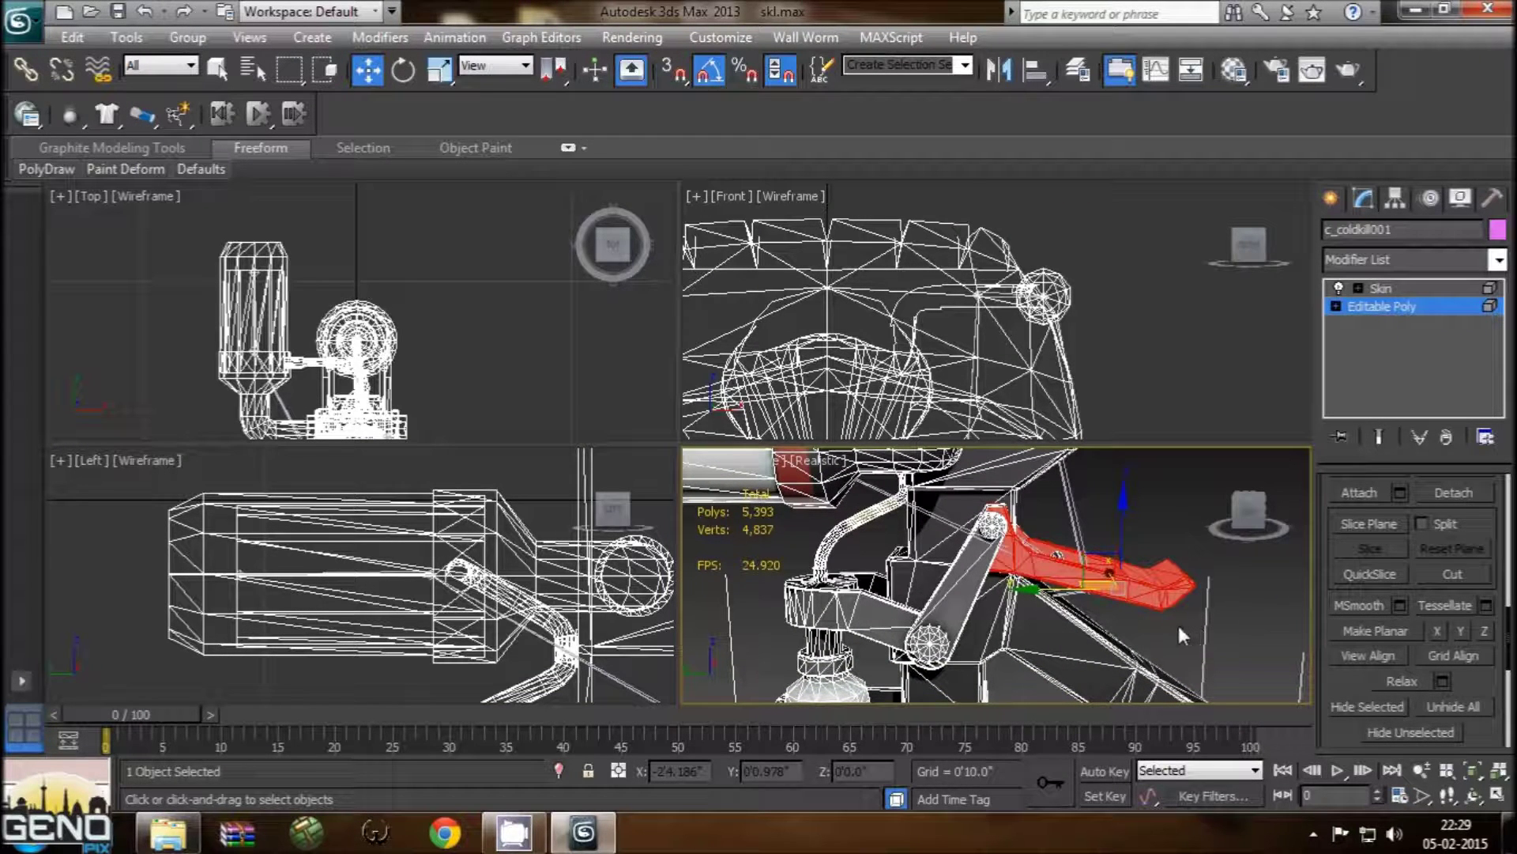
{"action": "mouse_move", "coordinate": [1149, 631]}
{"action": "middle_mouse_down", "text": "alt"}
{"action": "mouse_move", "coordinate": [1155, 575]}
{"action": "mouse_move", "coordinate": [1037, 532]}
{"action": "middle_mouse_up", "text": "alt"}
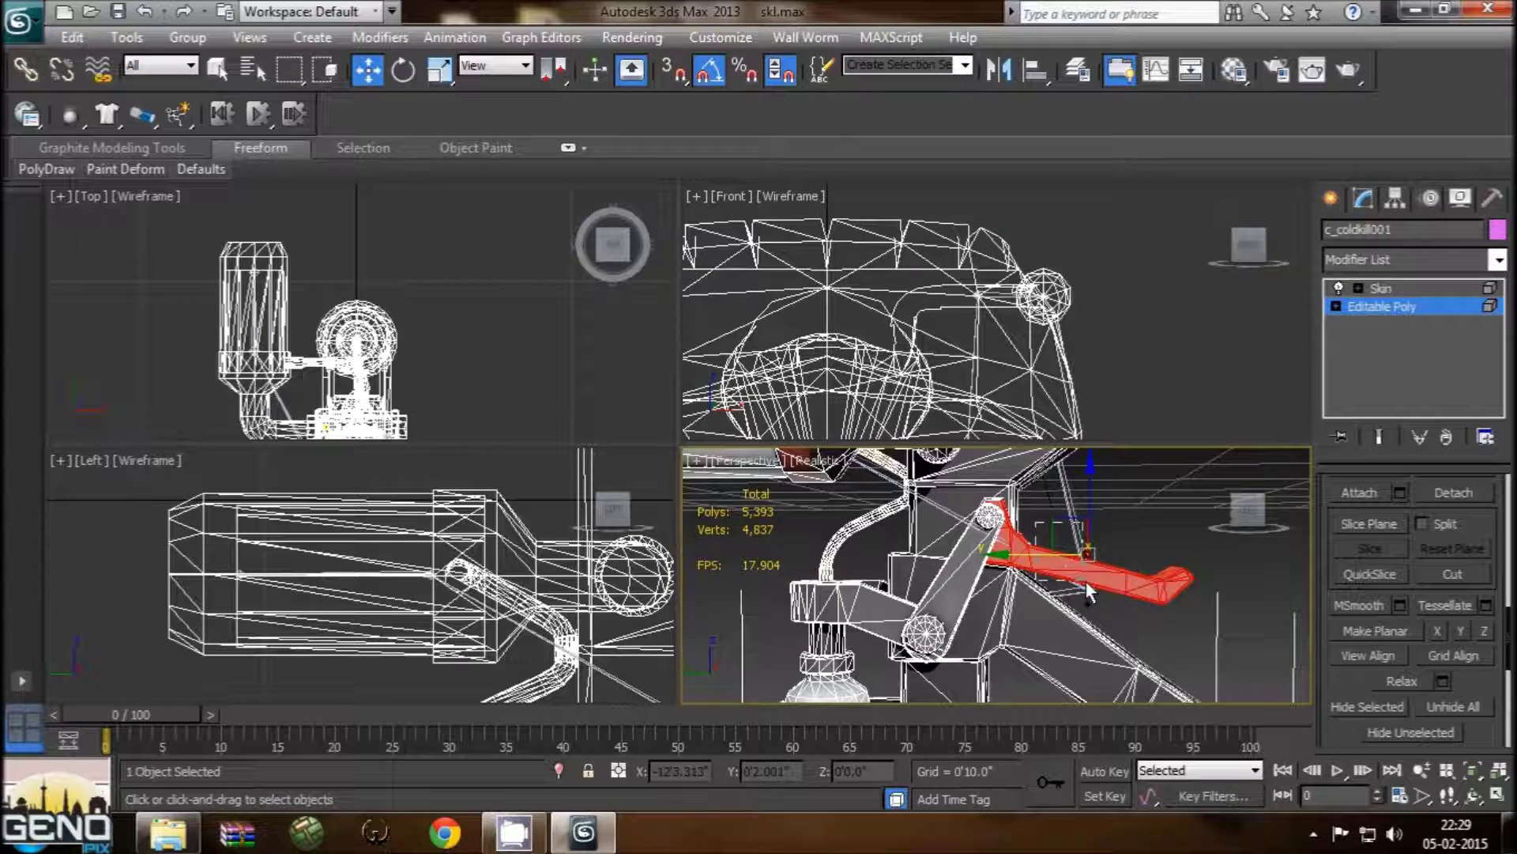
{"action": "mouse_move", "coordinate": [1089, 584]}
{"action": "middle_mouse_down", "text": "alt"}
{"action": "mouse_move", "coordinate": [919, 624]}
{"action": "mouse_move", "coordinate": [1045, 593]}
{"action": "mouse_move", "coordinate": [1040, 543]}
{"action": "middle_mouse_up", "text": "alt"}
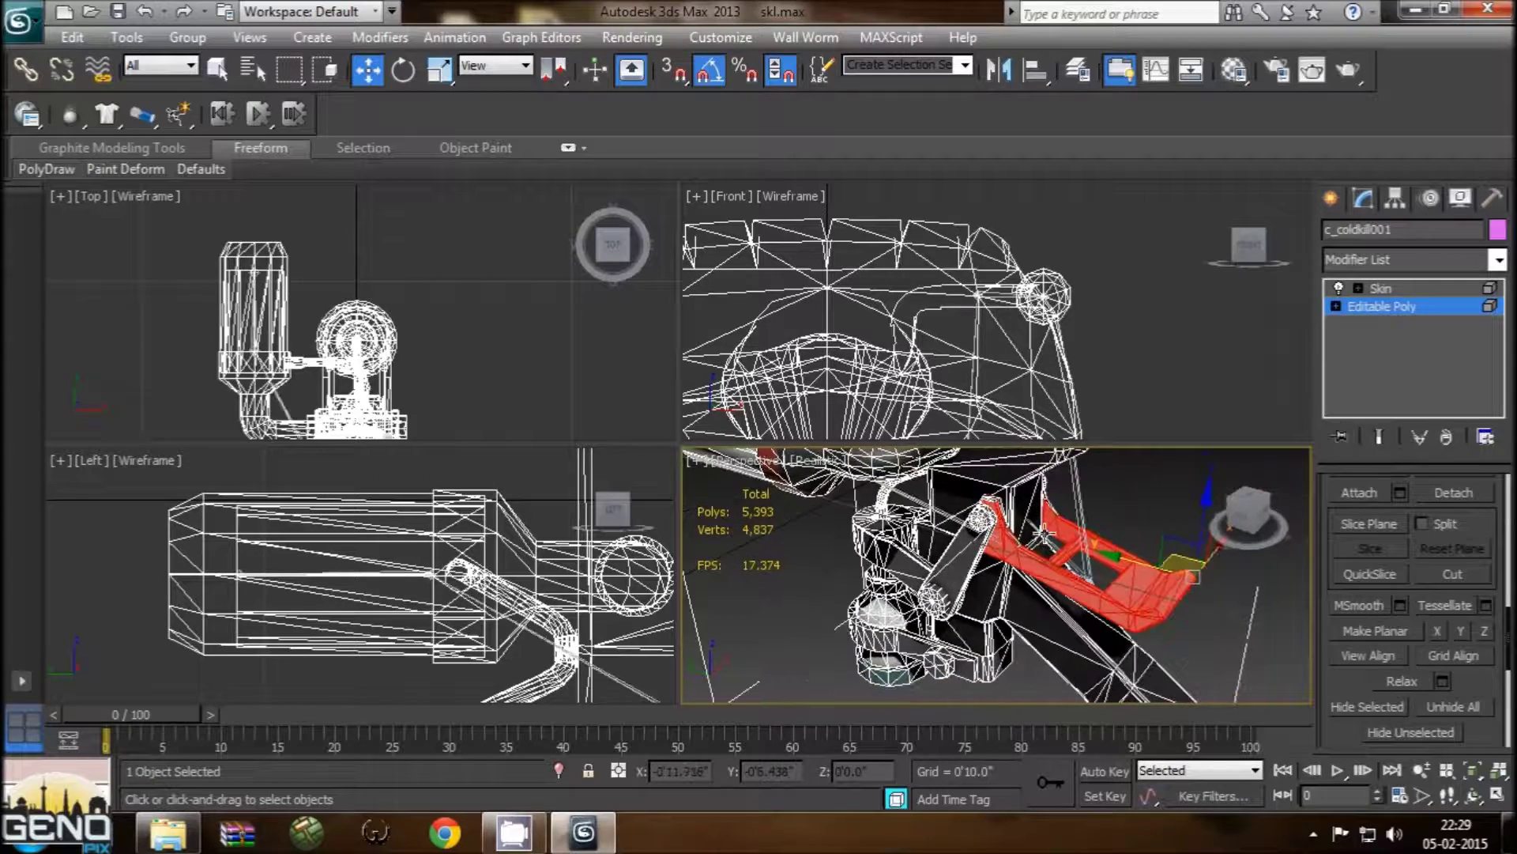
{"action": "scroll", "coordinate": [1035, 600], "scroll_direction": "up", "scroll_amount": 5}
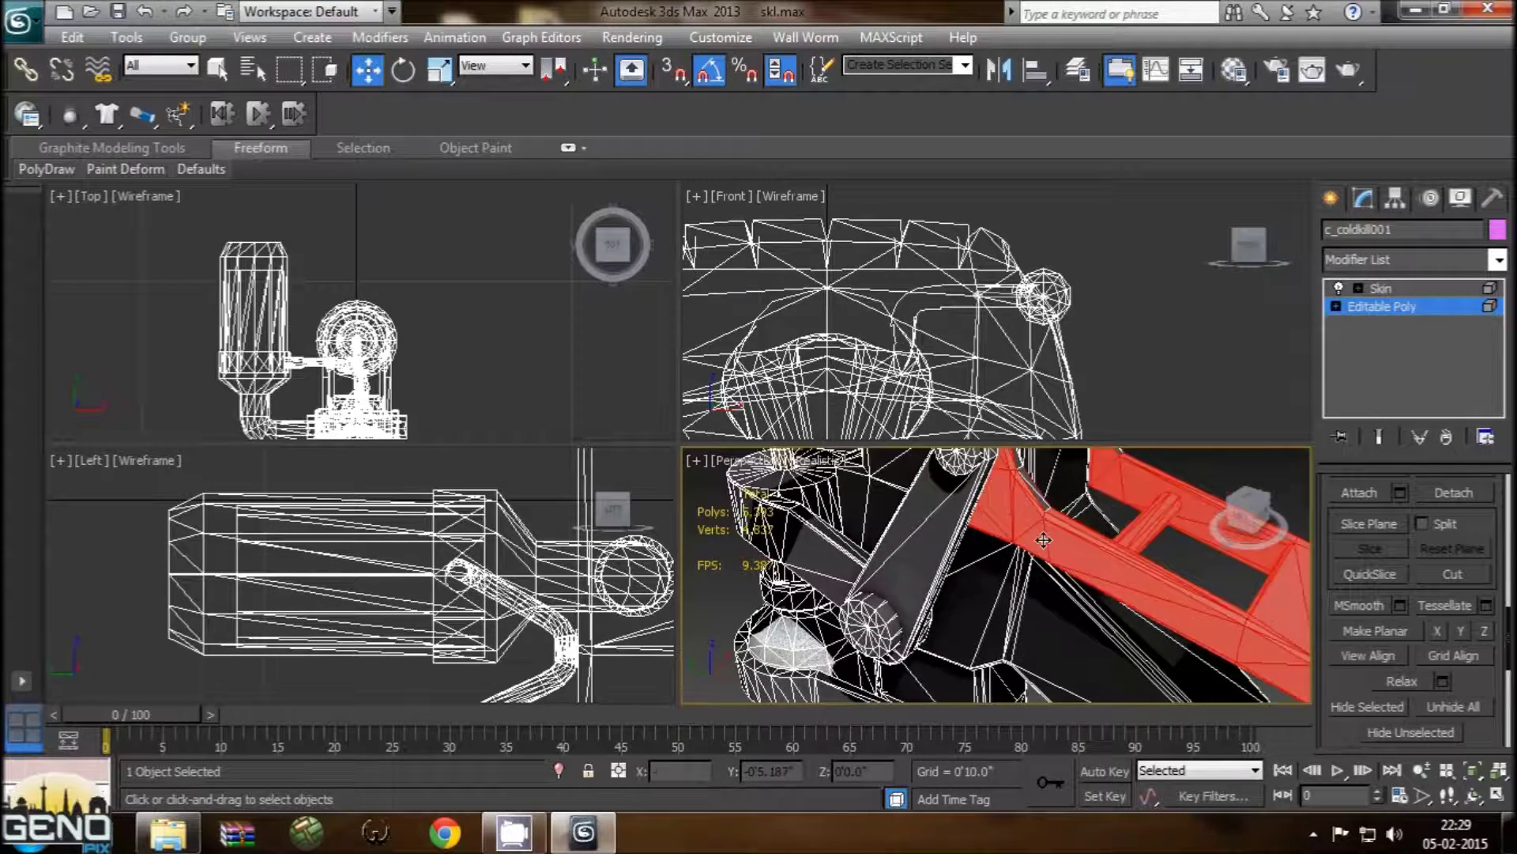
{"action": "mouse_move", "coordinate": [1020, 624]}
{"action": "middle_mouse_down"}
{"action": "mouse_move", "coordinate": [1035, 644]}
{"action": "mouse_move", "coordinate": [1023, 577]}
{"action": "middle_mouse_up"}
{"action": "key", "text": "alt+w"}
{"action": "mouse_move", "coordinate": [990, 508]}
{"action": "middle_mouse_down"}
{"action": "mouse_move", "coordinate": [819, 404]}
{"action": "mouse_move", "coordinate": [819, 425]}
{"action": "middle_mouse_up"}
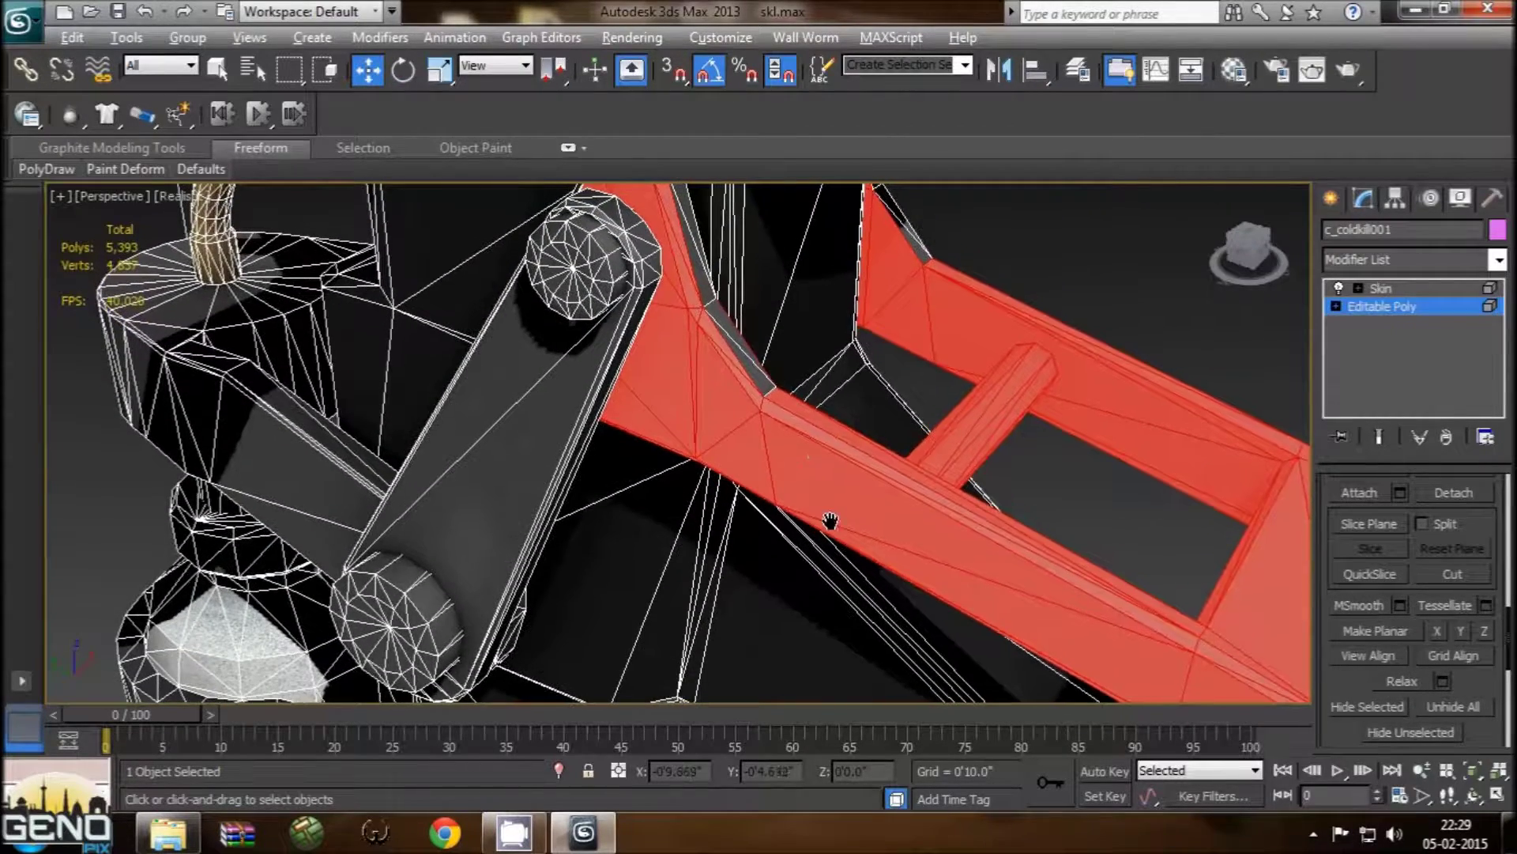
{"action": "left_click", "coordinate": [741, 348]}
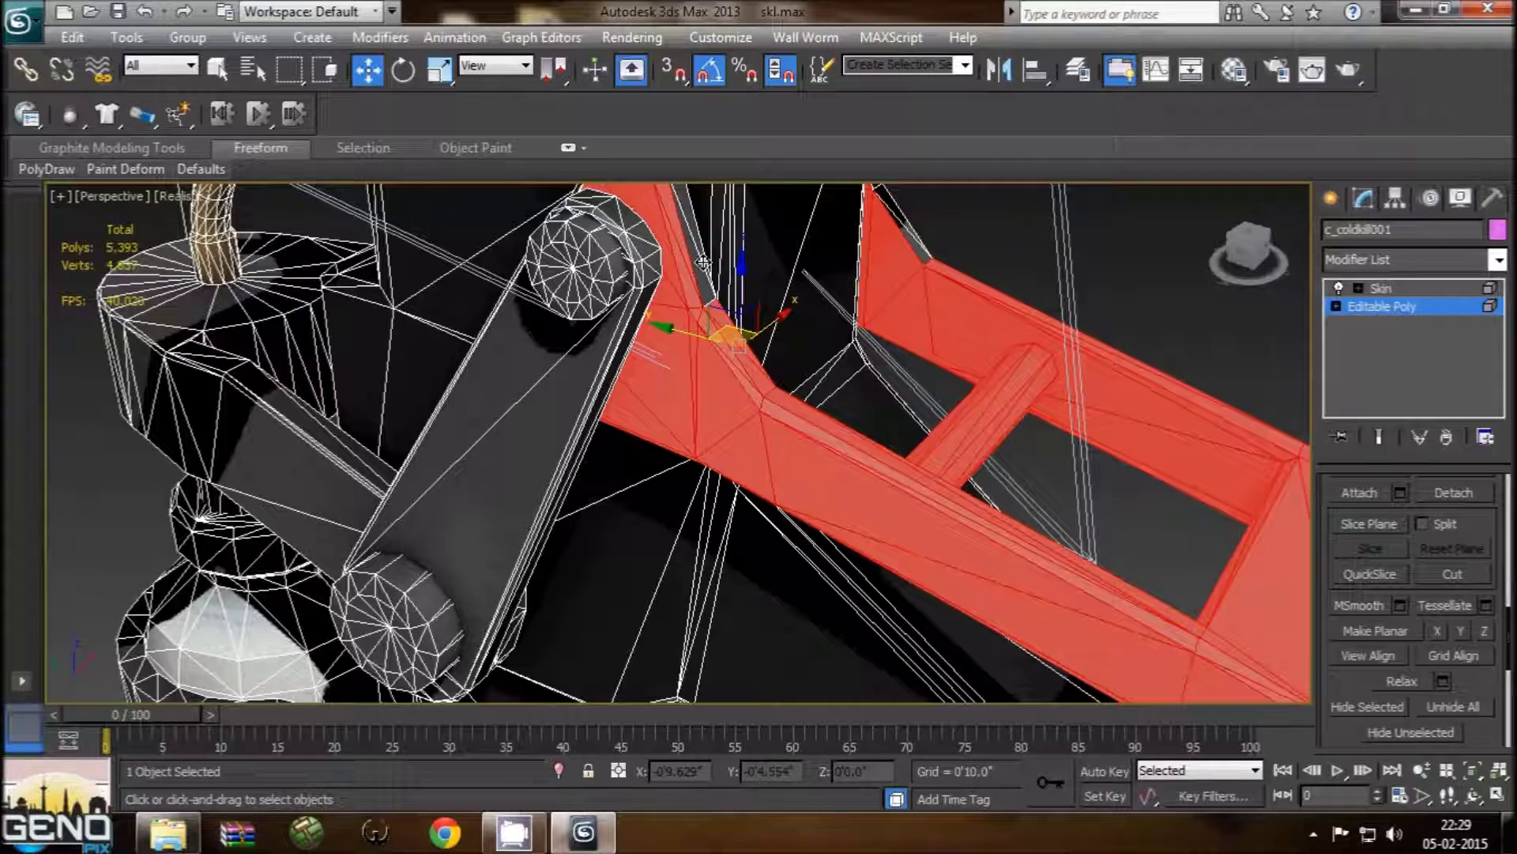
{"action": "left_click_drag", "start_coordinate": [735, 336], "coordinate": [703, 261]}
{"action": "left_click", "coordinate": [1028, 344]}
{"action": "middle_click_drag", "start_coordinate": [908, 316], "coordinate": [724, 353], "text": "alt"}
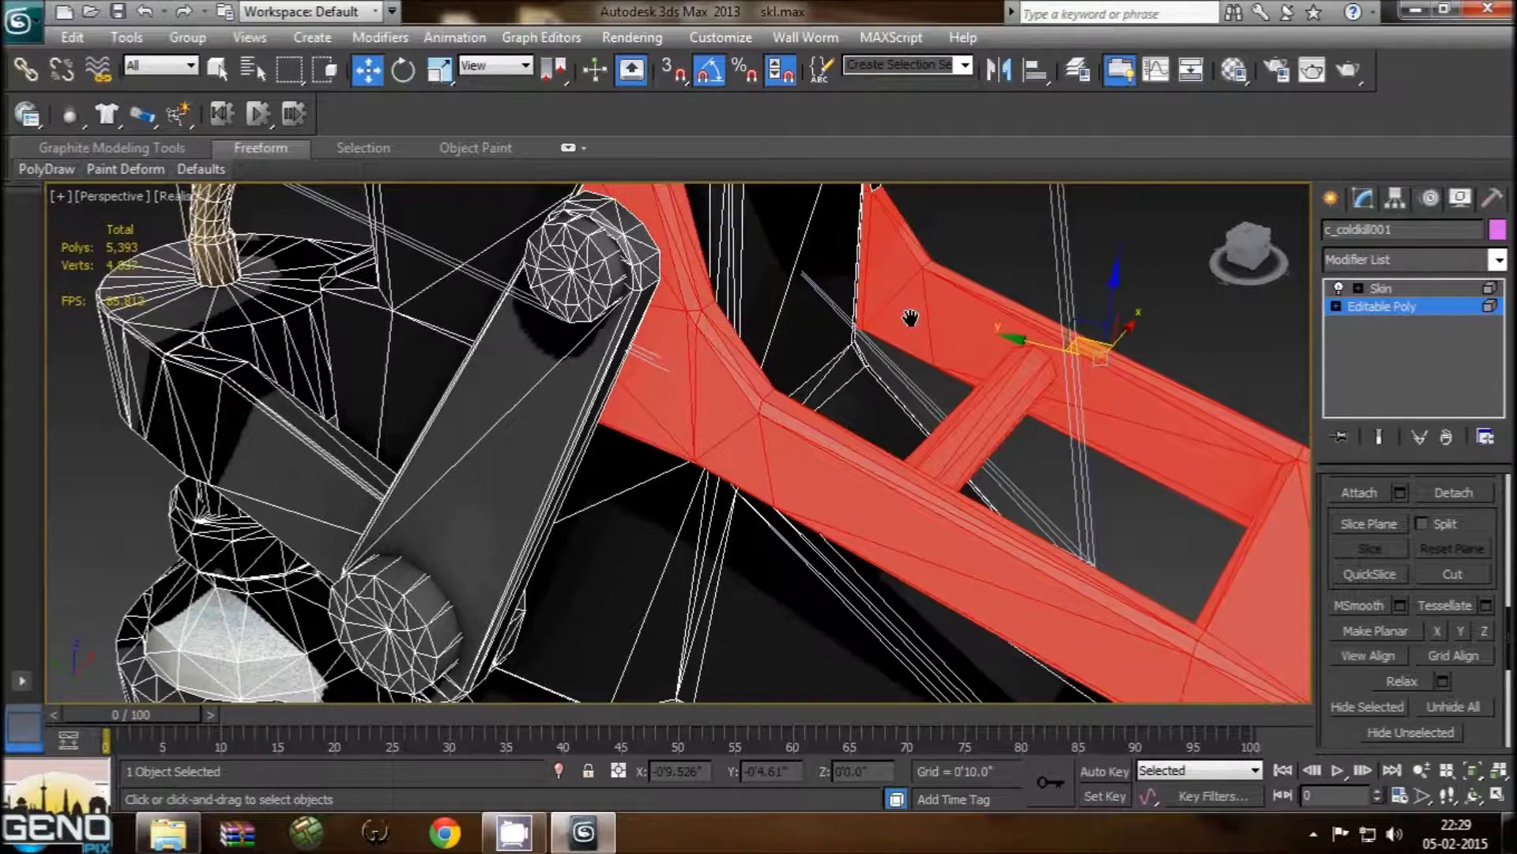
{"action": "middle_click_drag", "start_coordinate": [765, 299], "coordinate": [761, 316]}
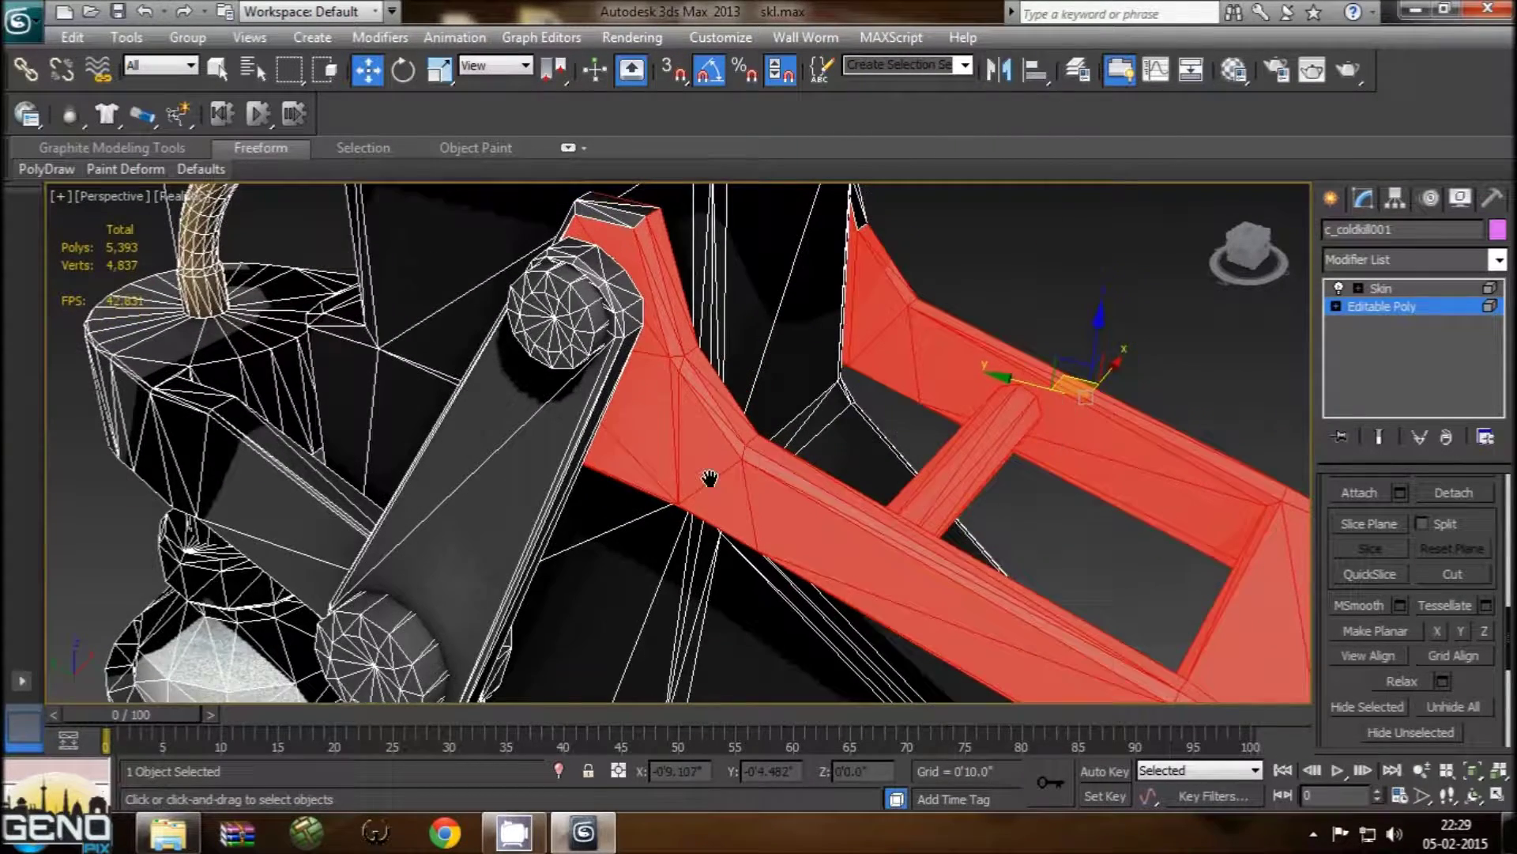
{"action": "left_click", "coordinate": [668, 275]}
Step: Add the red bracket's left pillar elements to the selection
{"action": "scroll", "coordinate": [772, 369], "scroll_direction": "down", "scroll_amount": 3}
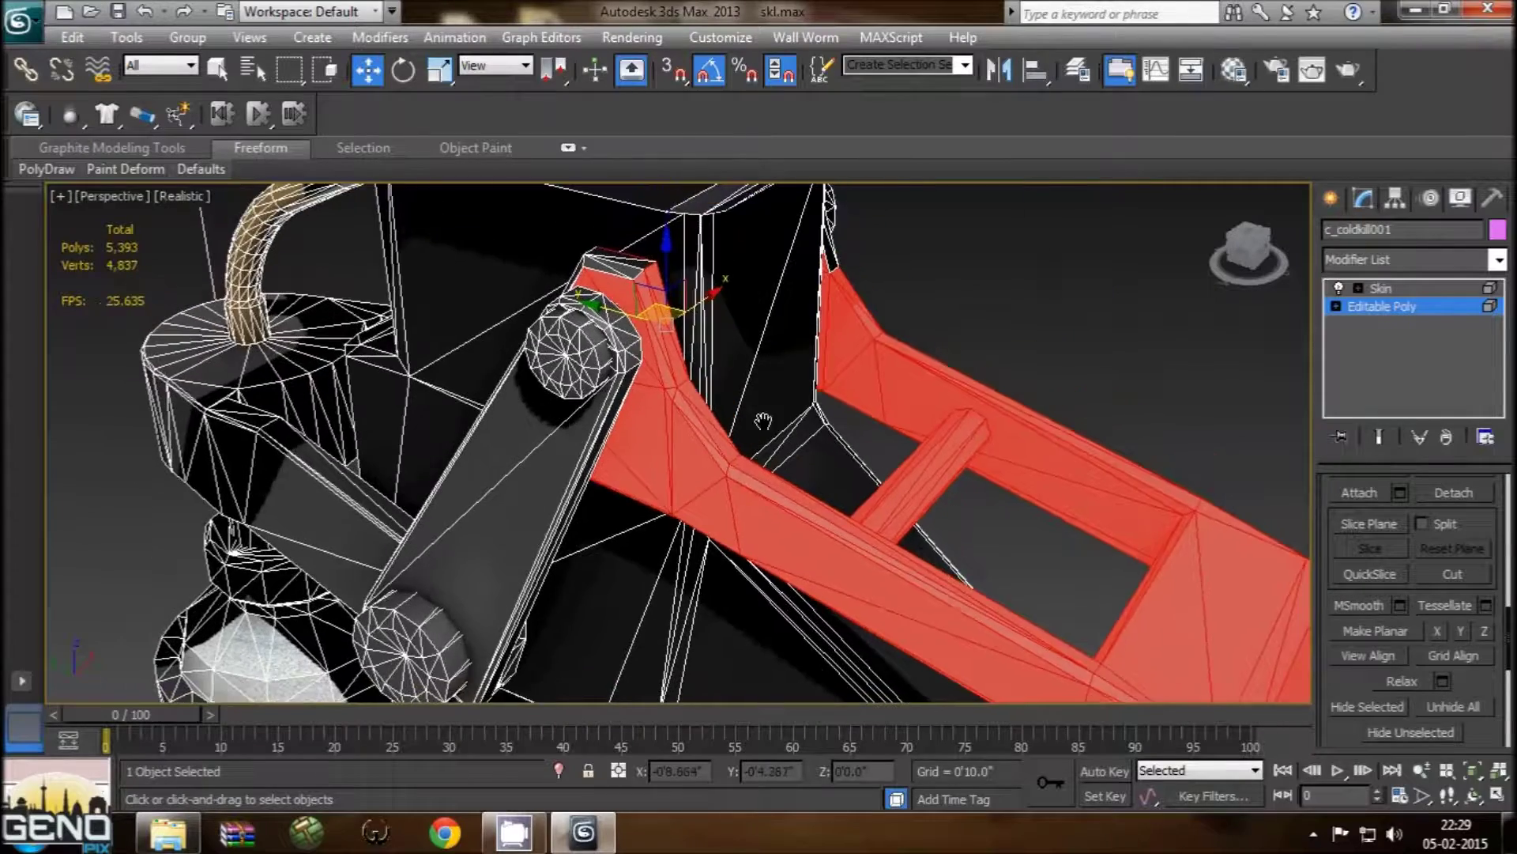
{"action": "middle_click_drag", "start_coordinate": [772, 369], "coordinate": [655, 336], "text": "alt"}
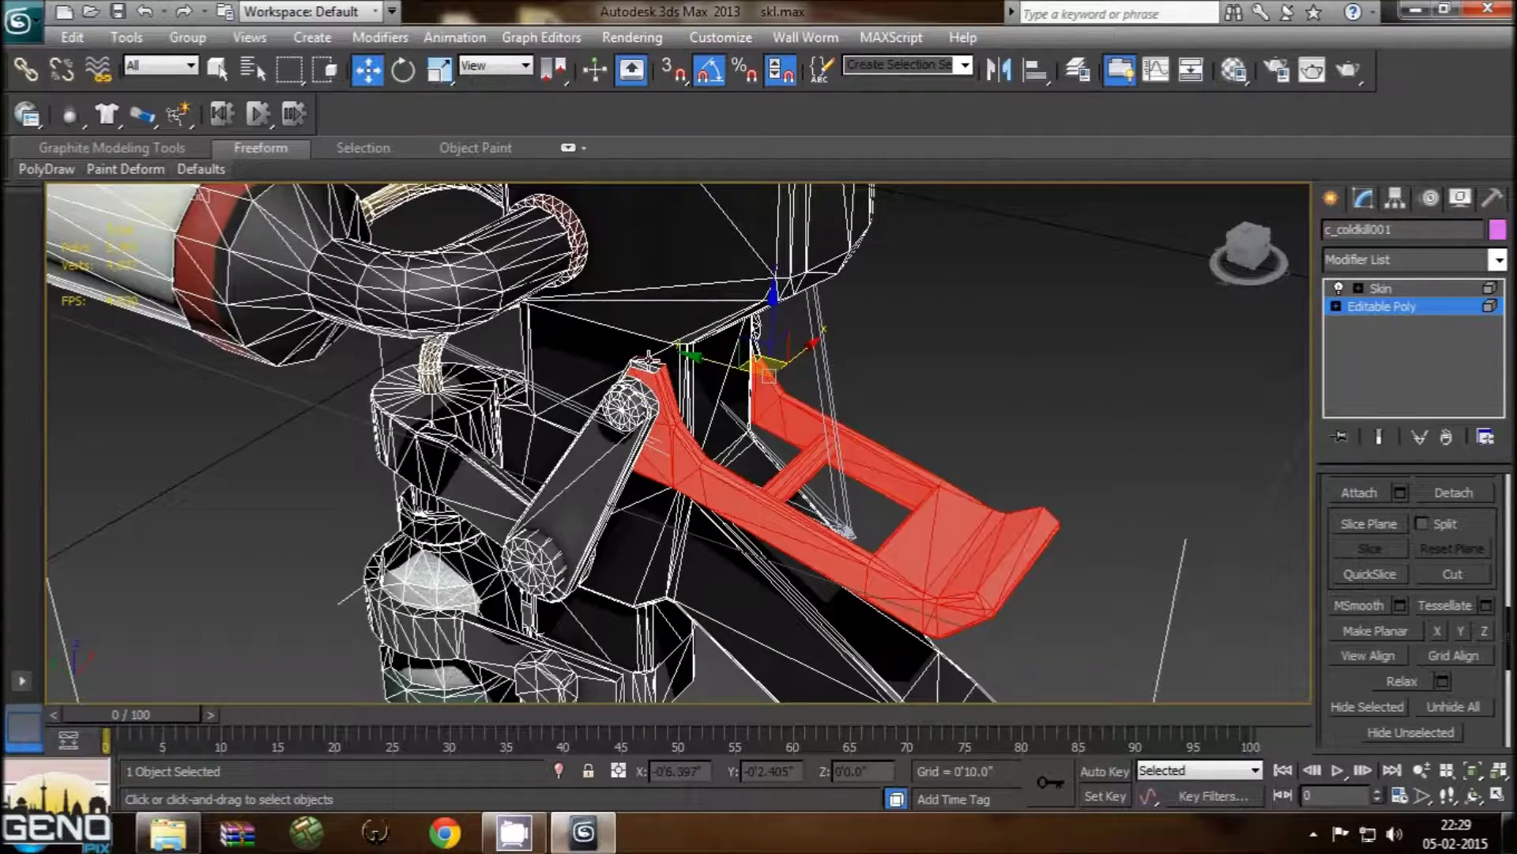
{"action": "scroll", "coordinate": [652, 371], "scroll_direction": "up", "scroll_amount": 3}
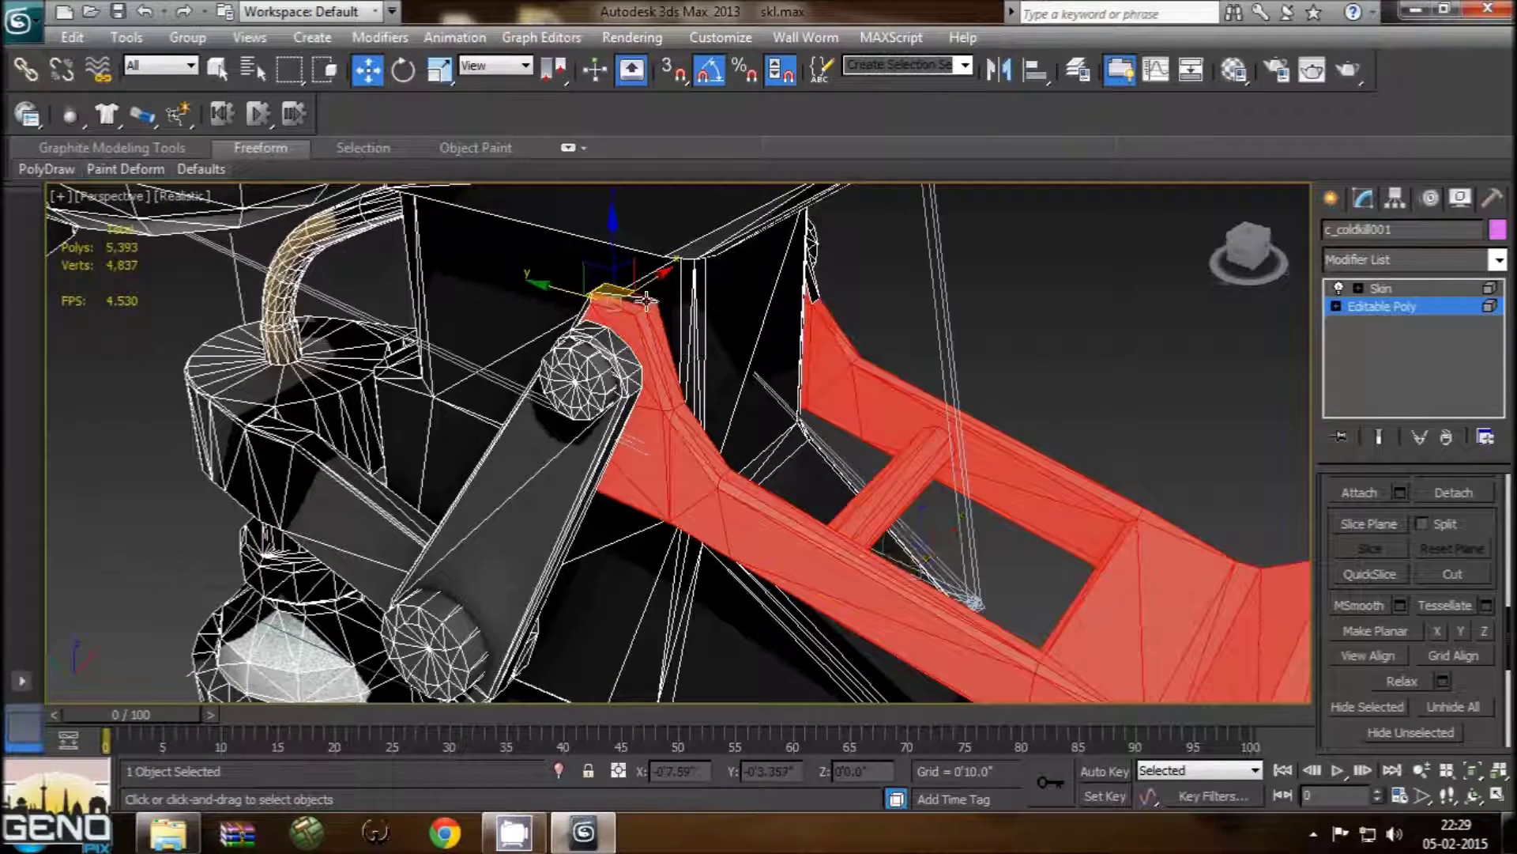
{"action": "middle_click_drag", "start_coordinate": [816, 297], "coordinate": [713, 484], "text": "alt"}
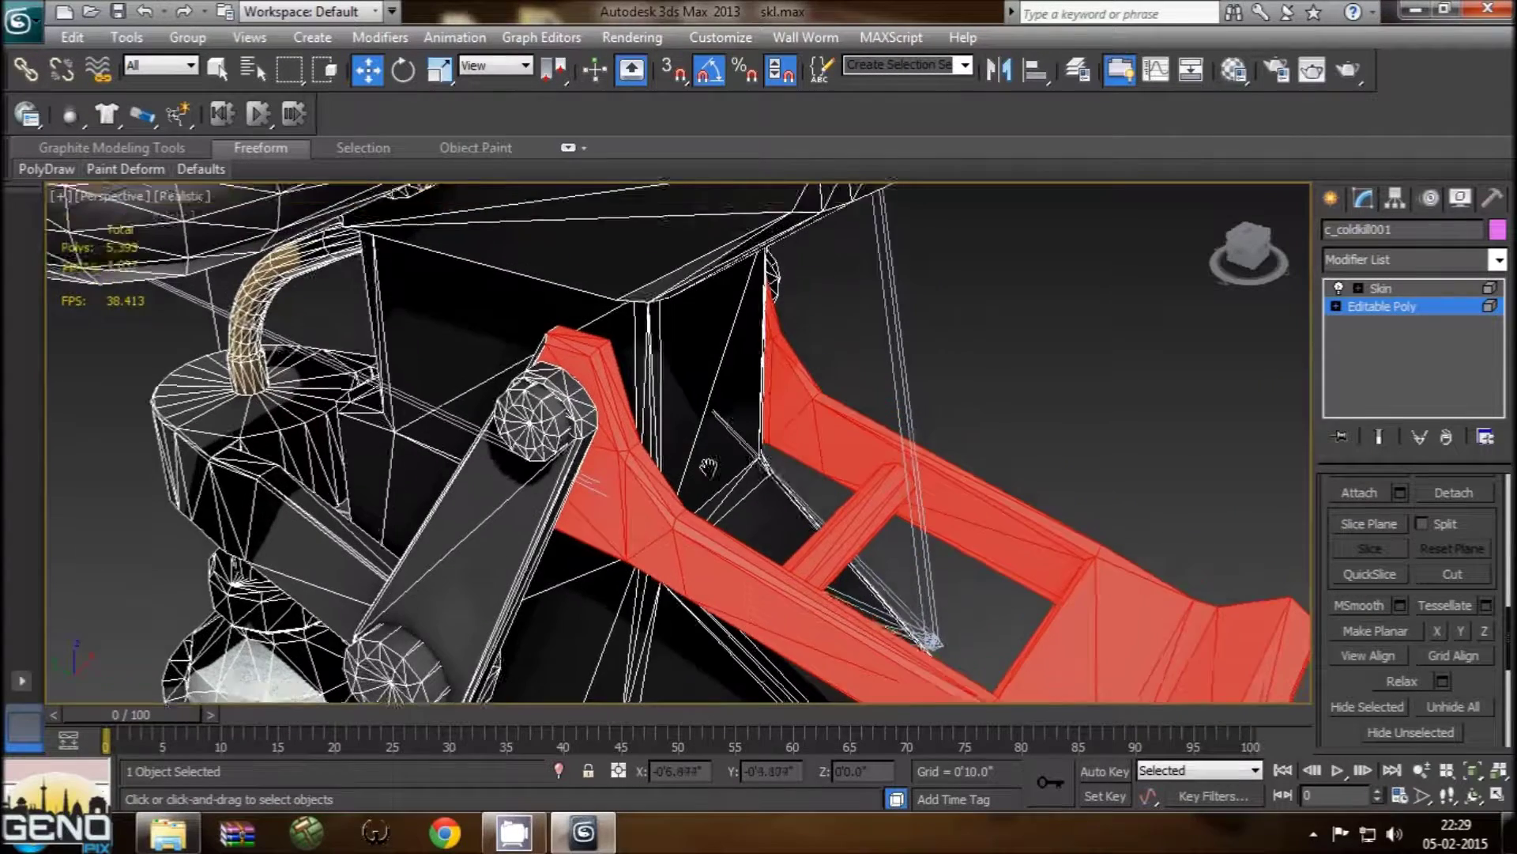
{"action": "scroll", "coordinate": [830, 433], "scroll_direction": "down", "scroll_amount": 3}
{"action": "middle_click_drag", "start_coordinate": [830, 433], "coordinate": [847, 429], "text": "alt"}
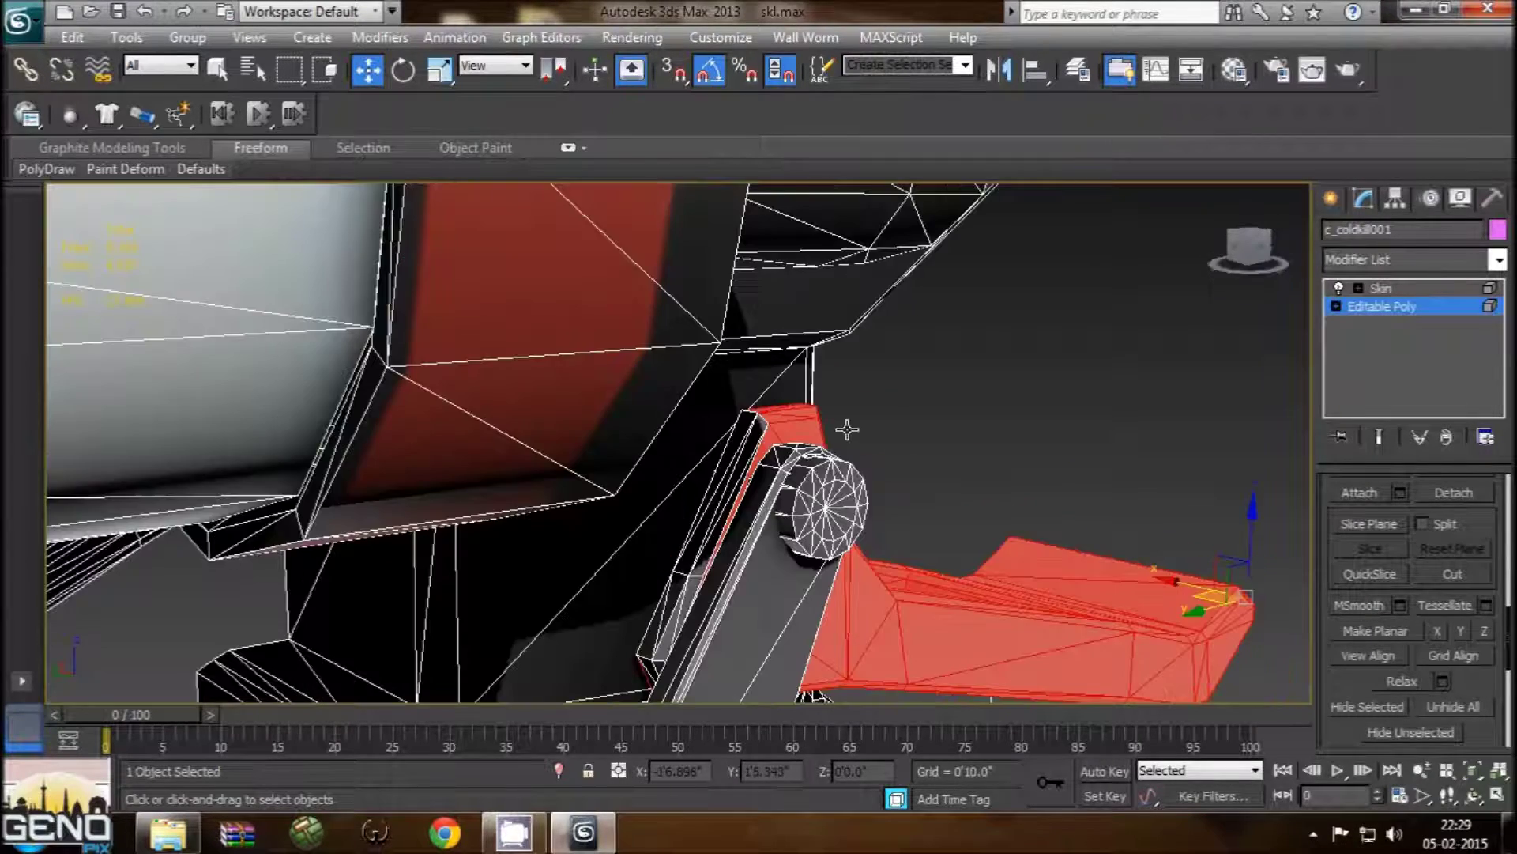
{"action": "left_click", "coordinate": [718, 484], "text": "ctrl"}
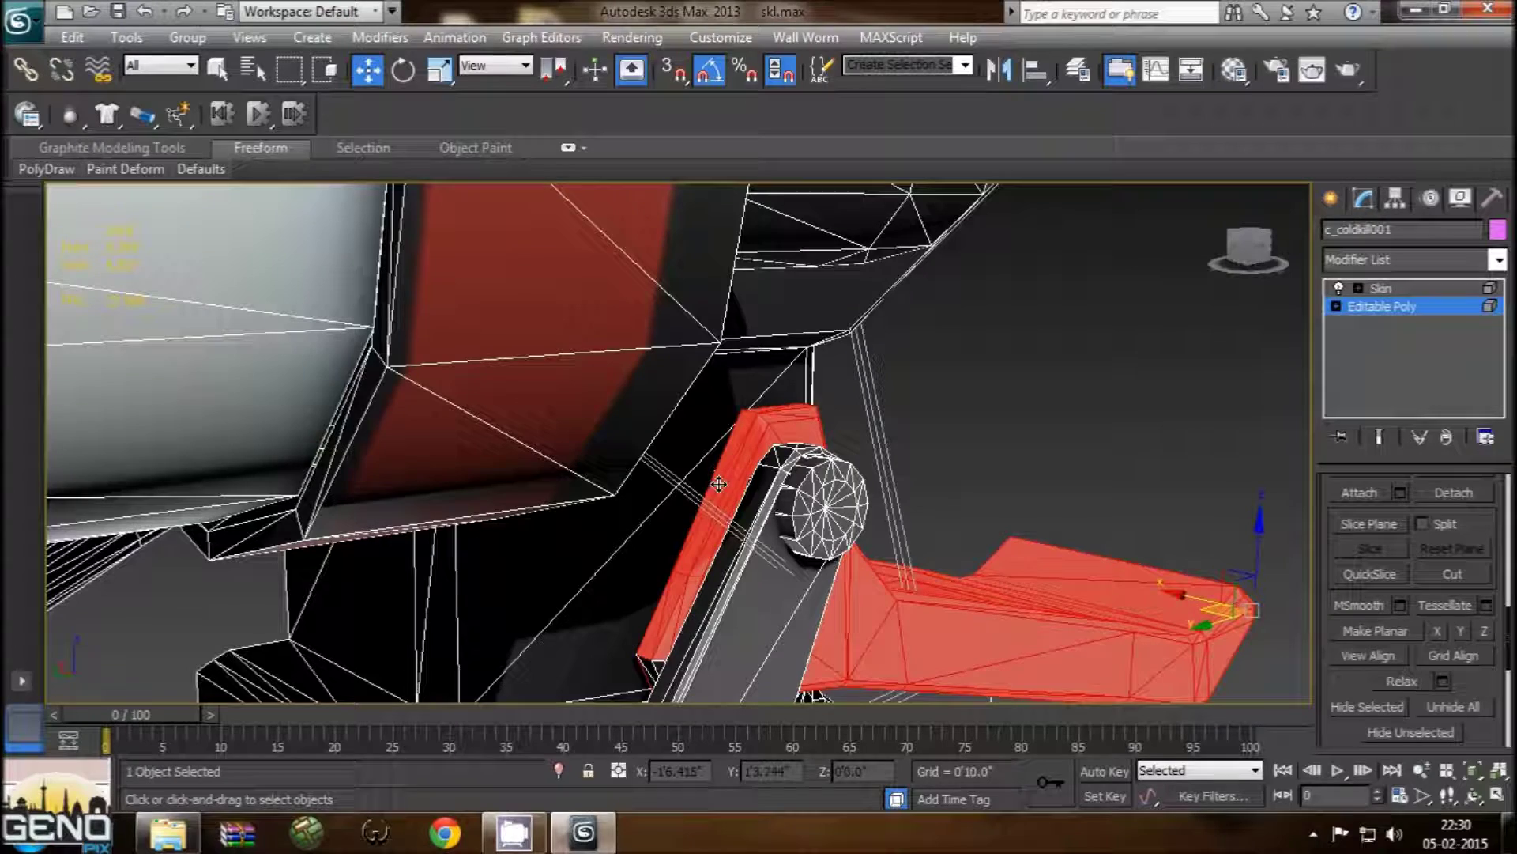
{"action": "left_click", "coordinate": [658, 634]}
{"action": "left_click", "coordinate": [649, 671]}
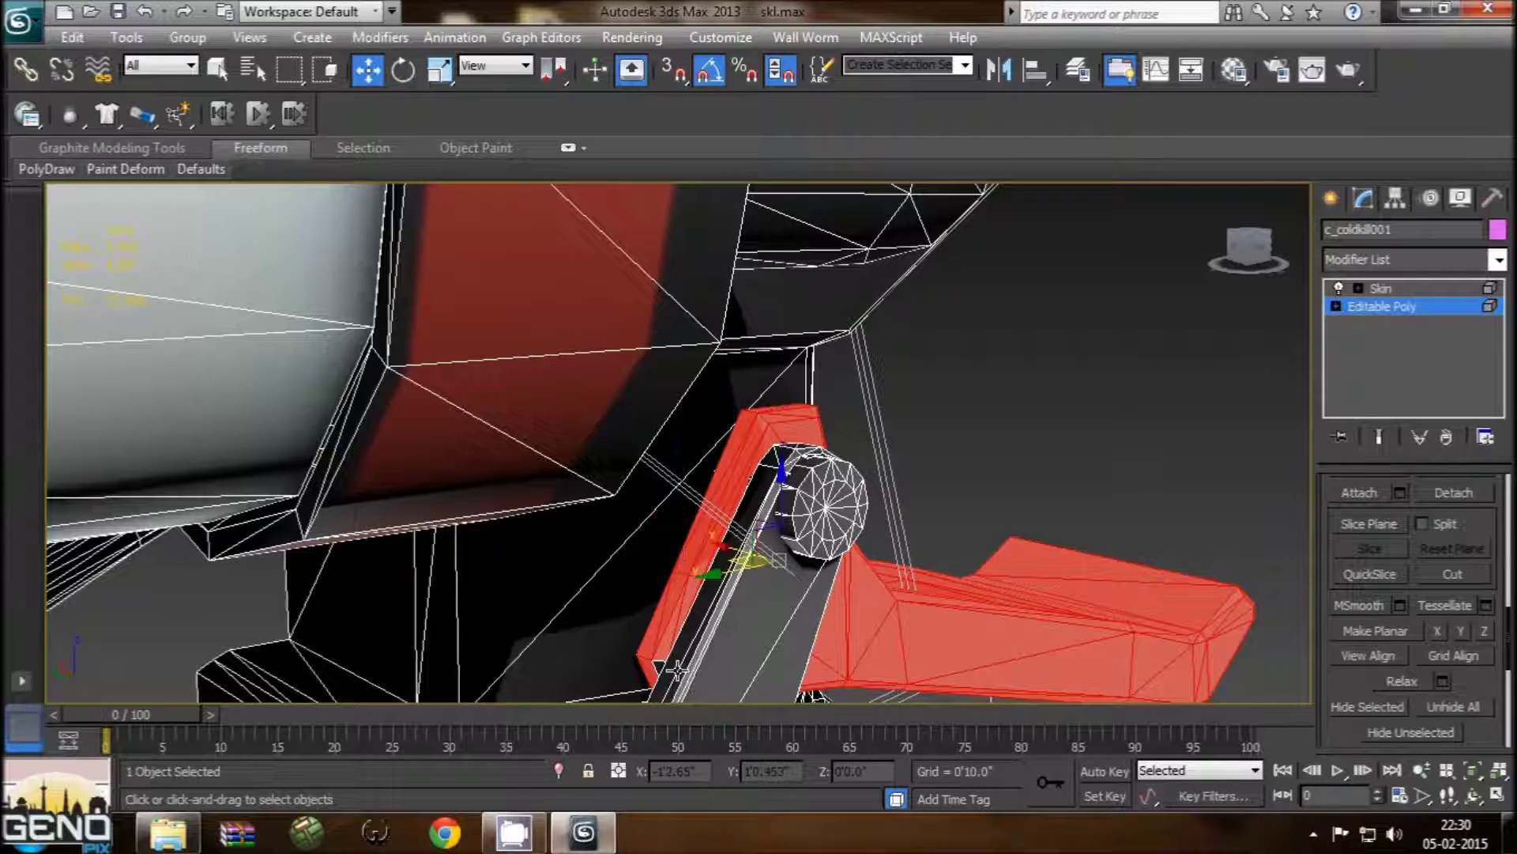
{"action": "left_click", "coordinate": [660, 666]}
Step: Add the faces beside the pillar and one more red piece to the selection
{"action": "middle_click_drag", "start_coordinate": [765, 668], "coordinate": [891, 577], "text": "alt"}
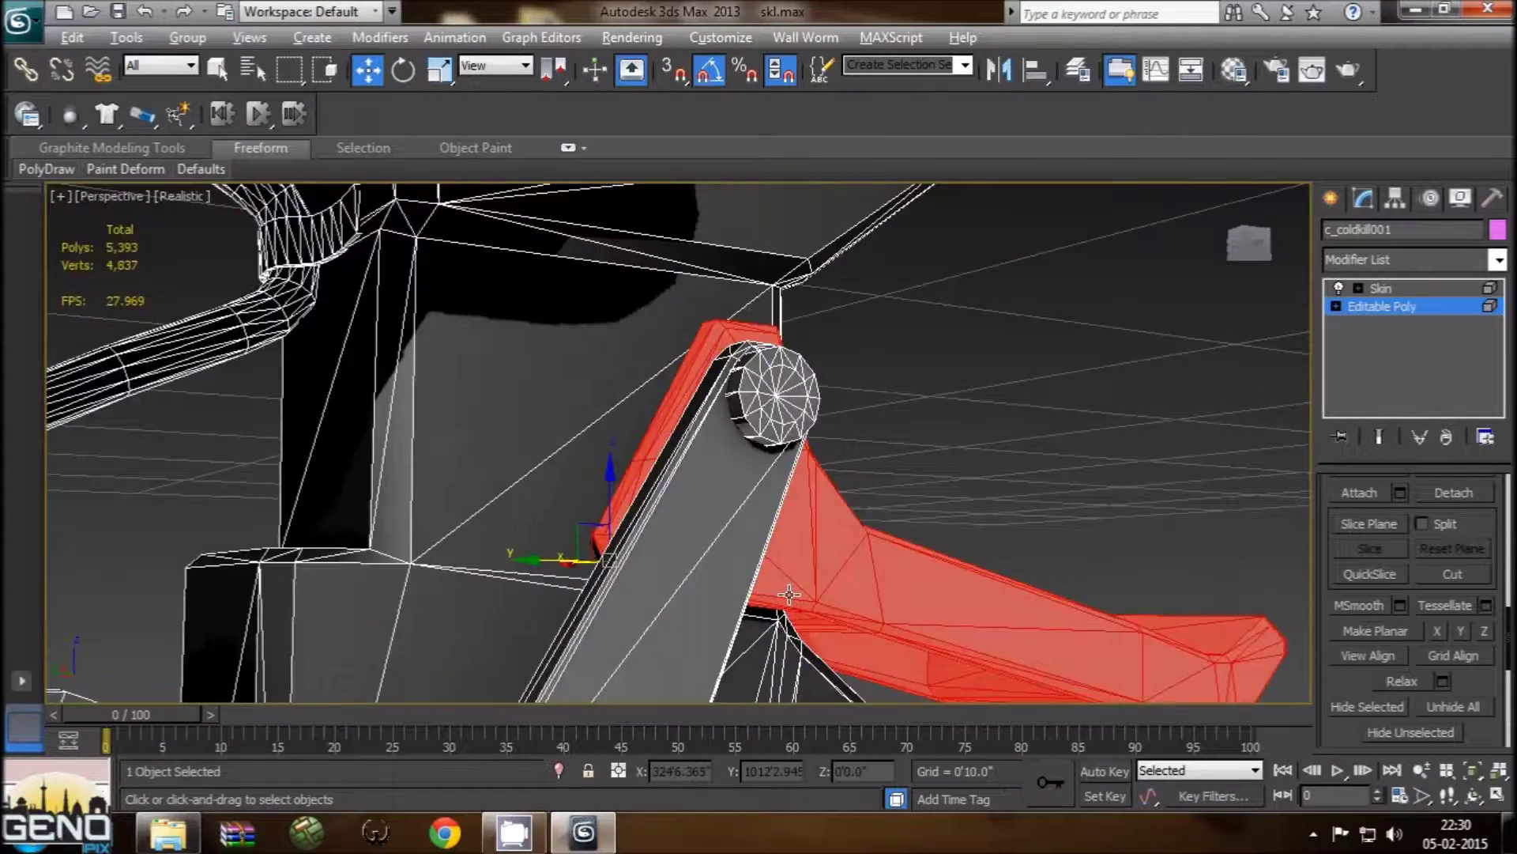
{"action": "scroll", "coordinate": [891, 578], "scroll_direction": "up", "scroll_amount": 5}
{"action": "scroll", "coordinate": [890, 578], "scroll_direction": "down", "scroll_amount": 5}
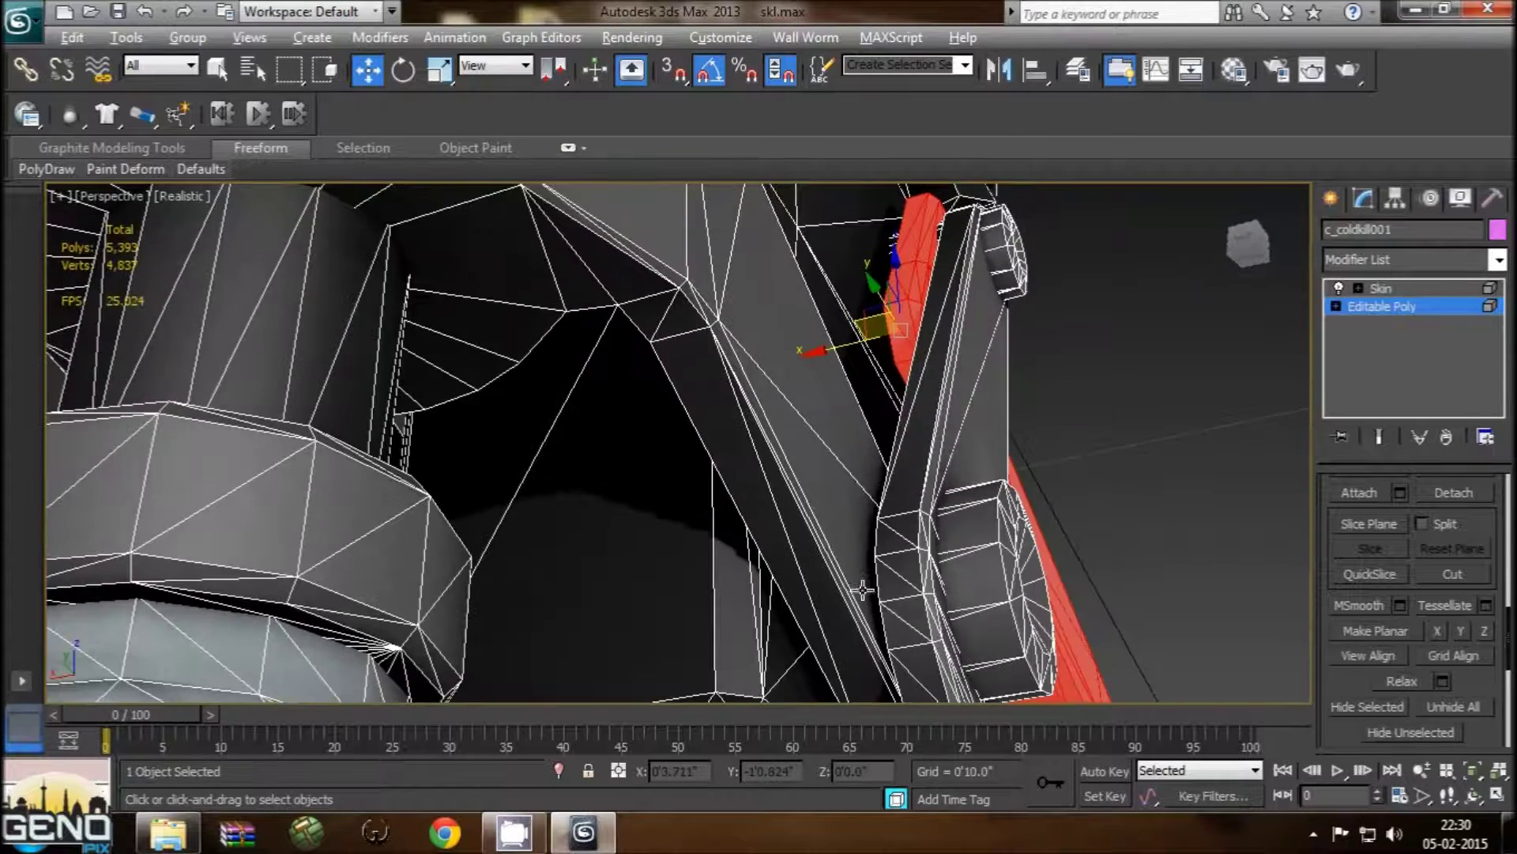
{"action": "middle_click_drag", "start_coordinate": [978, 576], "coordinate": [958, 642], "text": "alt"}
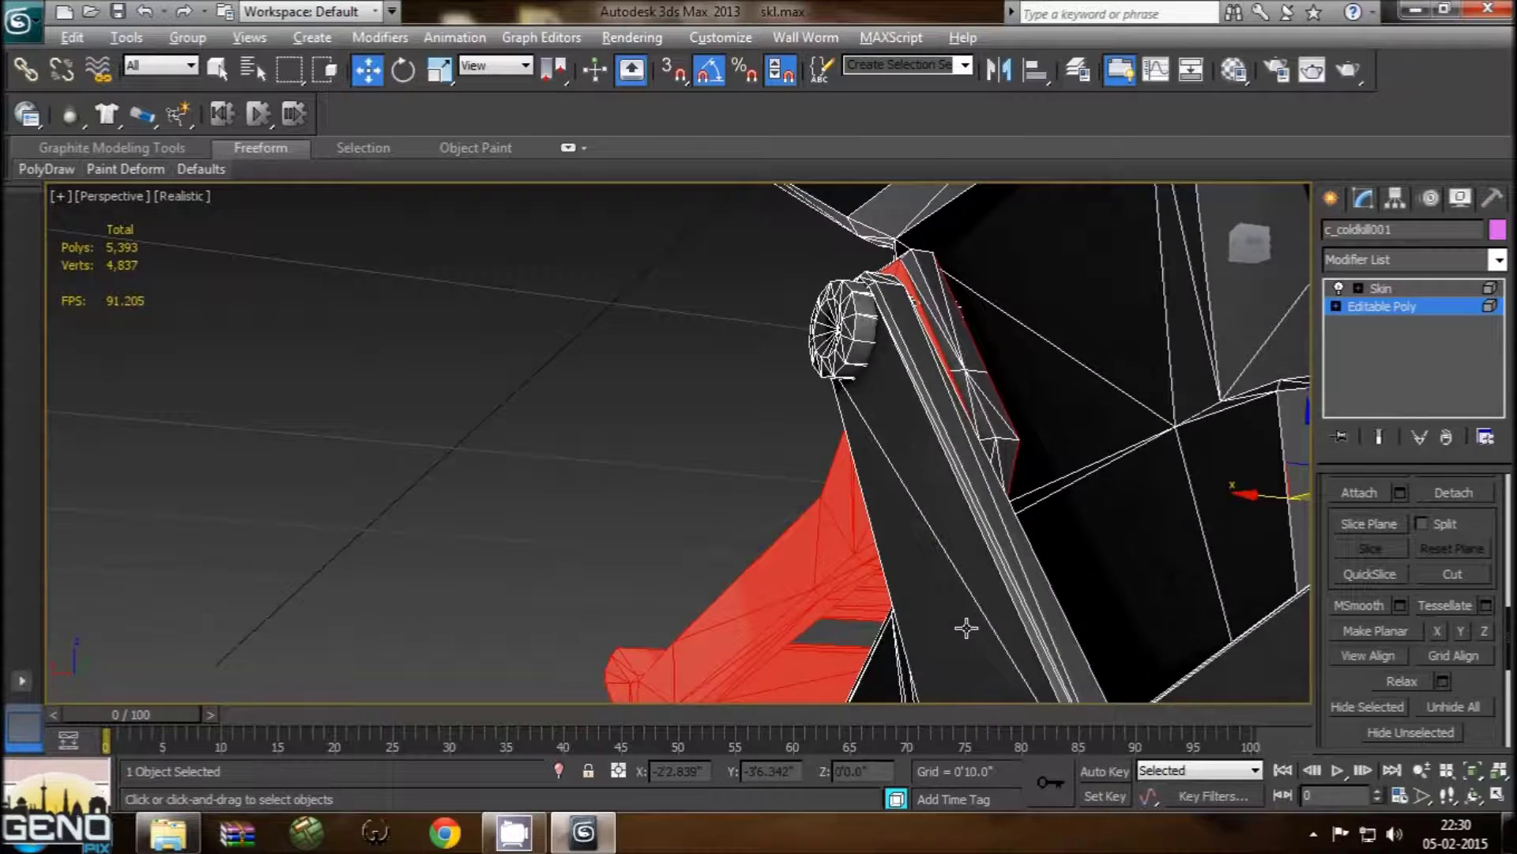
{"action": "left_click", "coordinate": [956, 459]}
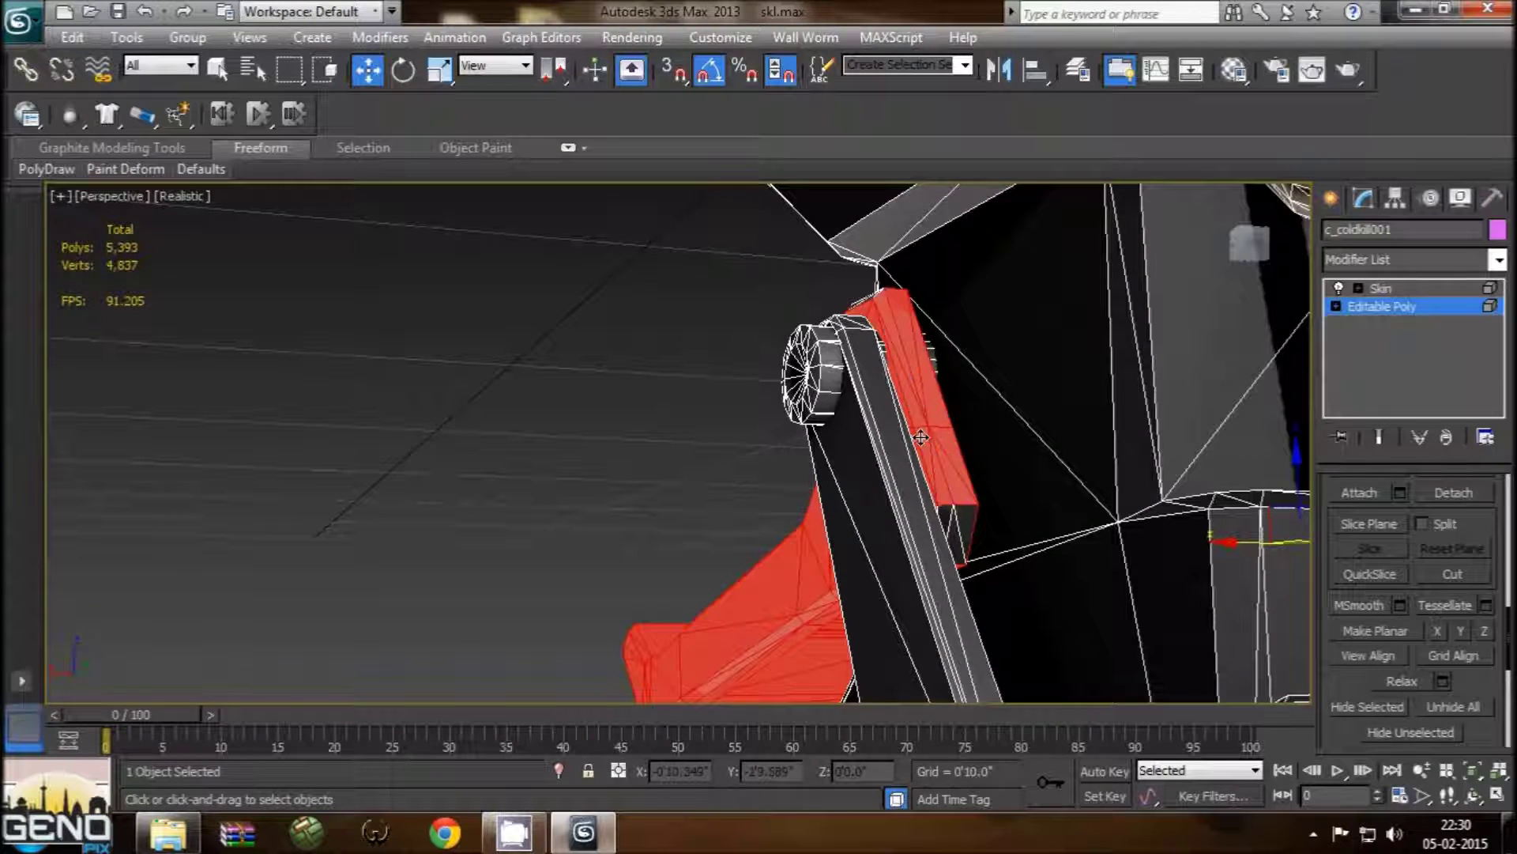
{"action": "left_click", "coordinate": [945, 519]}
{"action": "middle_click_drag", "start_coordinate": [929, 527], "coordinate": [1091, 493], "text": "alt"}
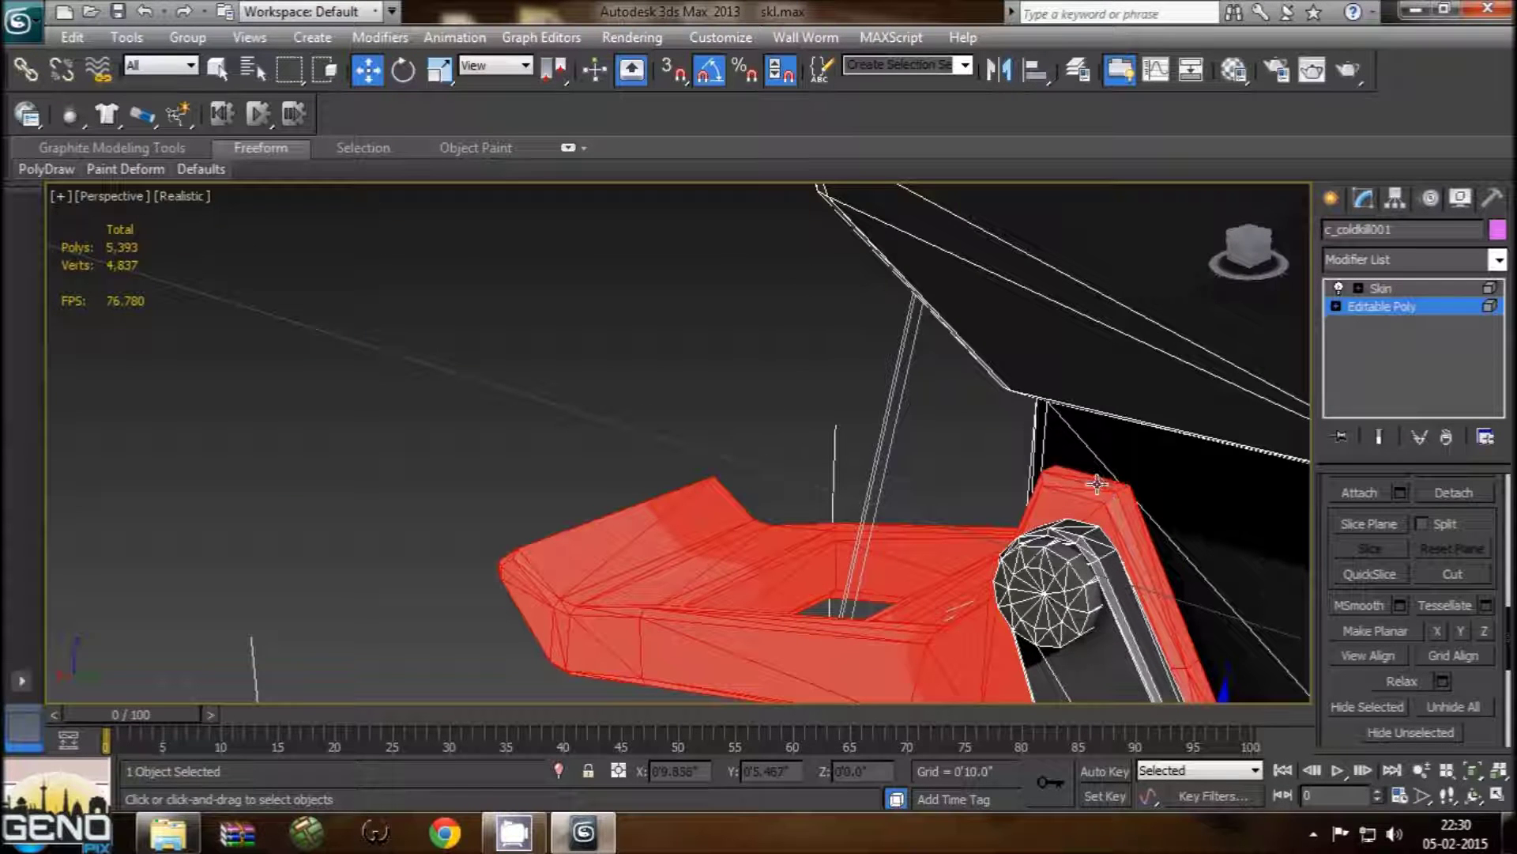
{"action": "middle_click_drag", "start_coordinate": [1102, 543], "coordinate": [987, 445], "text": "alt"}
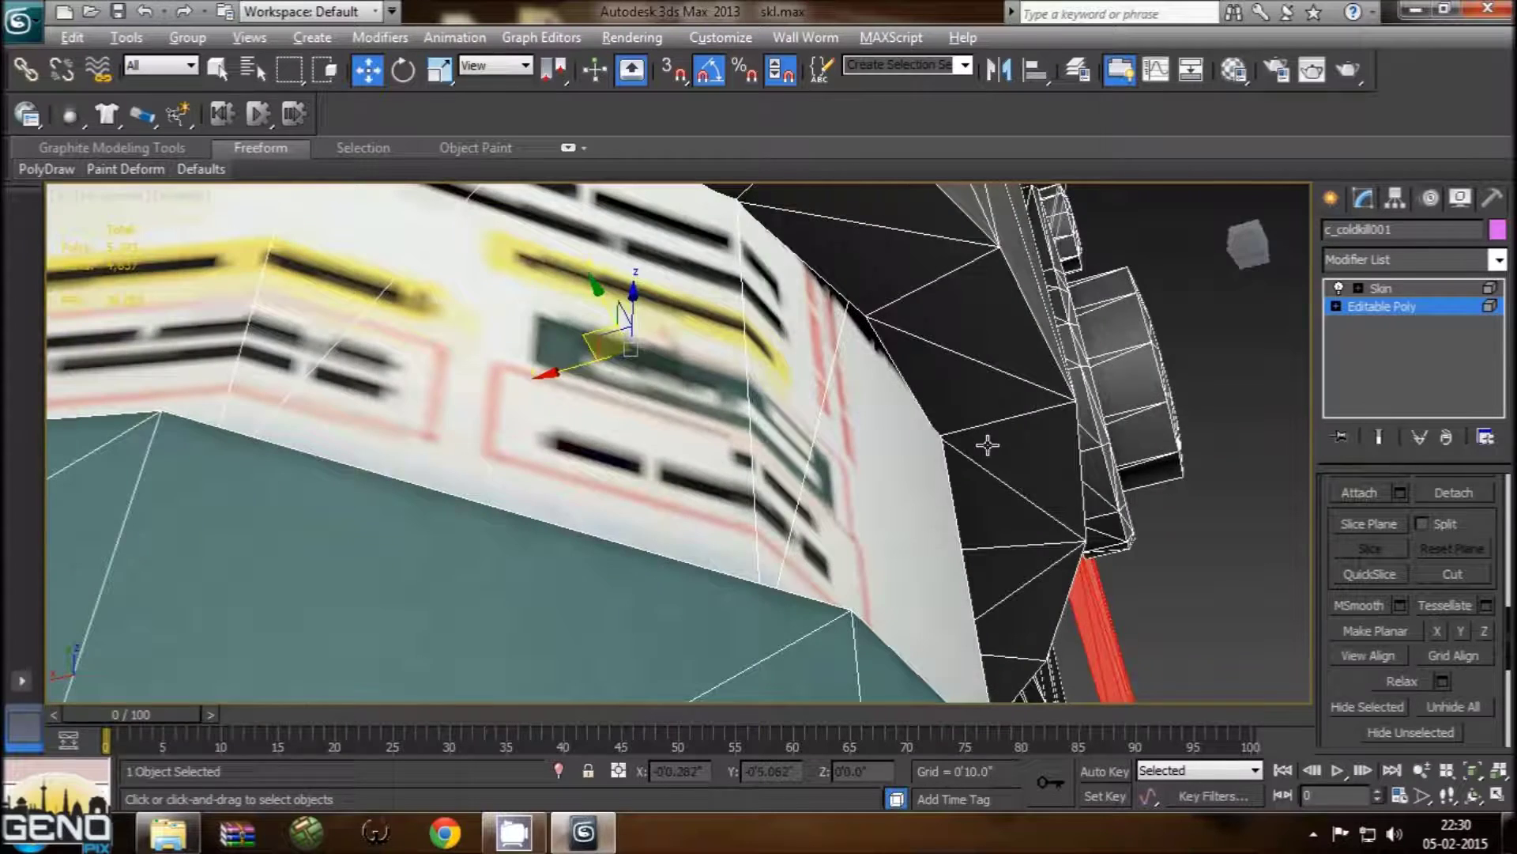
{"action": "middle_click_drag", "start_coordinate": [1110, 488], "coordinate": [1090, 500], "text": "alt"}
{"action": "left_click", "coordinate": [1089, 499]}
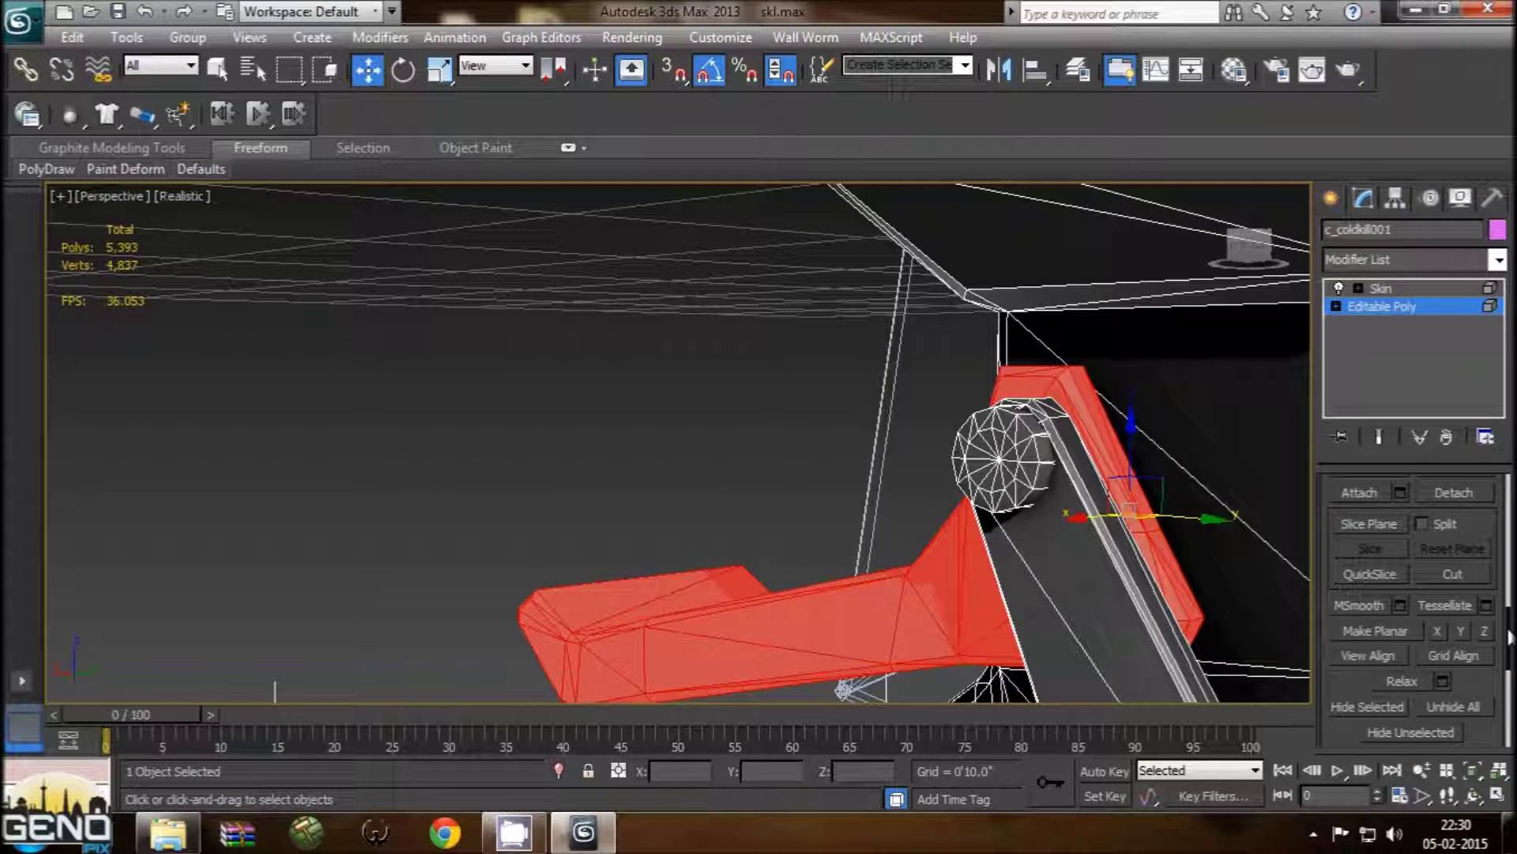
Step: Hide all unselected geometry, leaving the red bracket, and restore the four-viewport layout
{"action": "scroll", "coordinate": [1510, 636], "scroll_direction": "down", "scroll_amount": 2}
{"action": "scroll", "coordinate": [1510, 636], "scroll_direction": "down", "scroll_amount": 3}
{"action": "scroll", "coordinate": [1511, 633], "scroll_direction": "up", "scroll_amount": 4}
{"action": "scroll", "coordinate": [1511, 631], "scroll_direction": "up", "scroll_amount": 3}
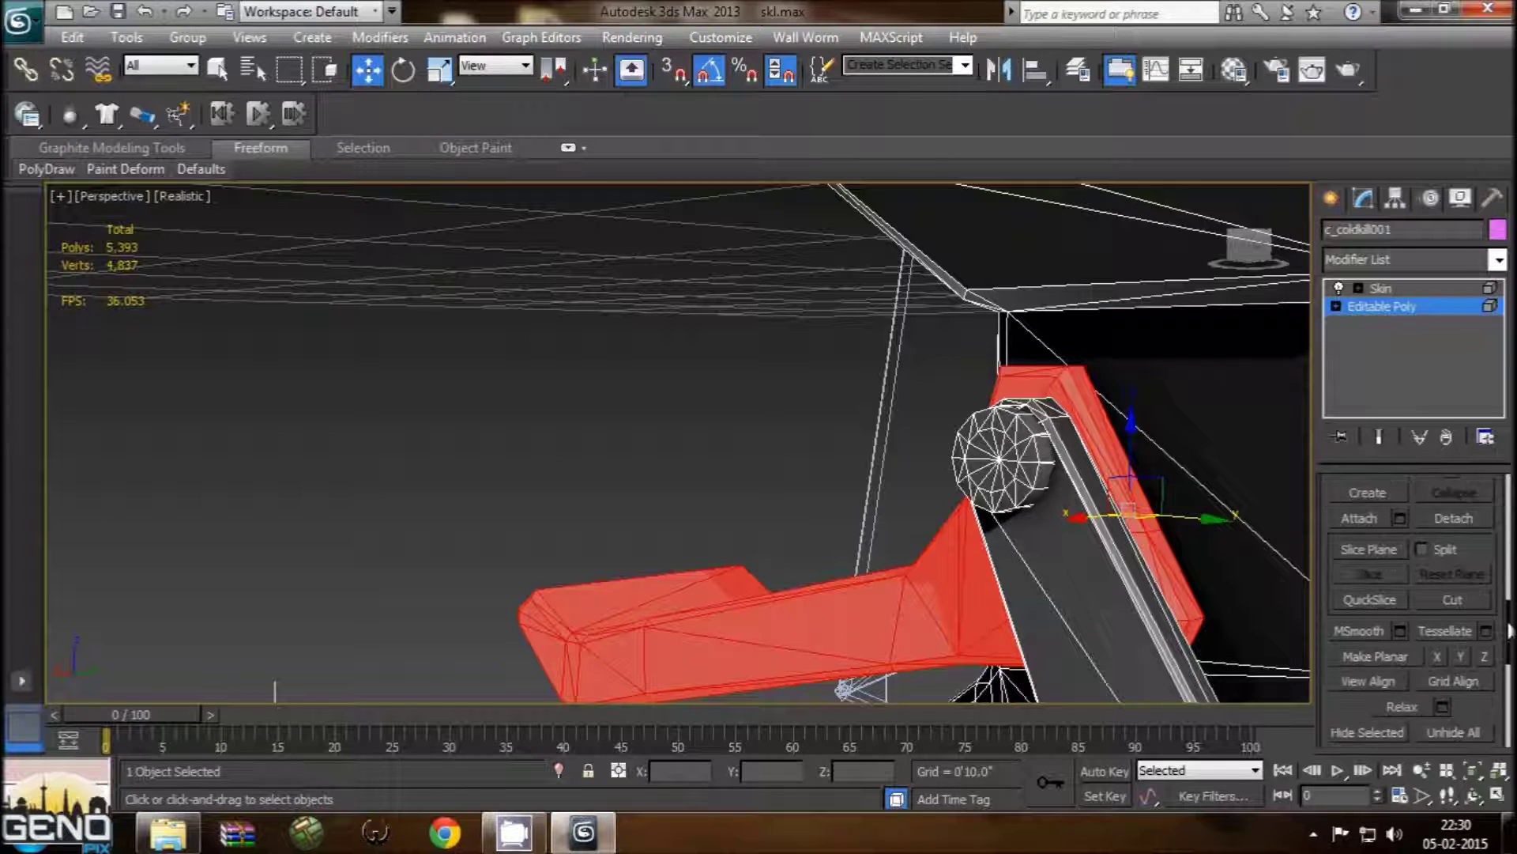
{"action": "scroll", "coordinate": [1508, 630], "scroll_direction": "down", "scroll_amount": 3}
{"action": "left_click", "coordinate": [1445, 696]}
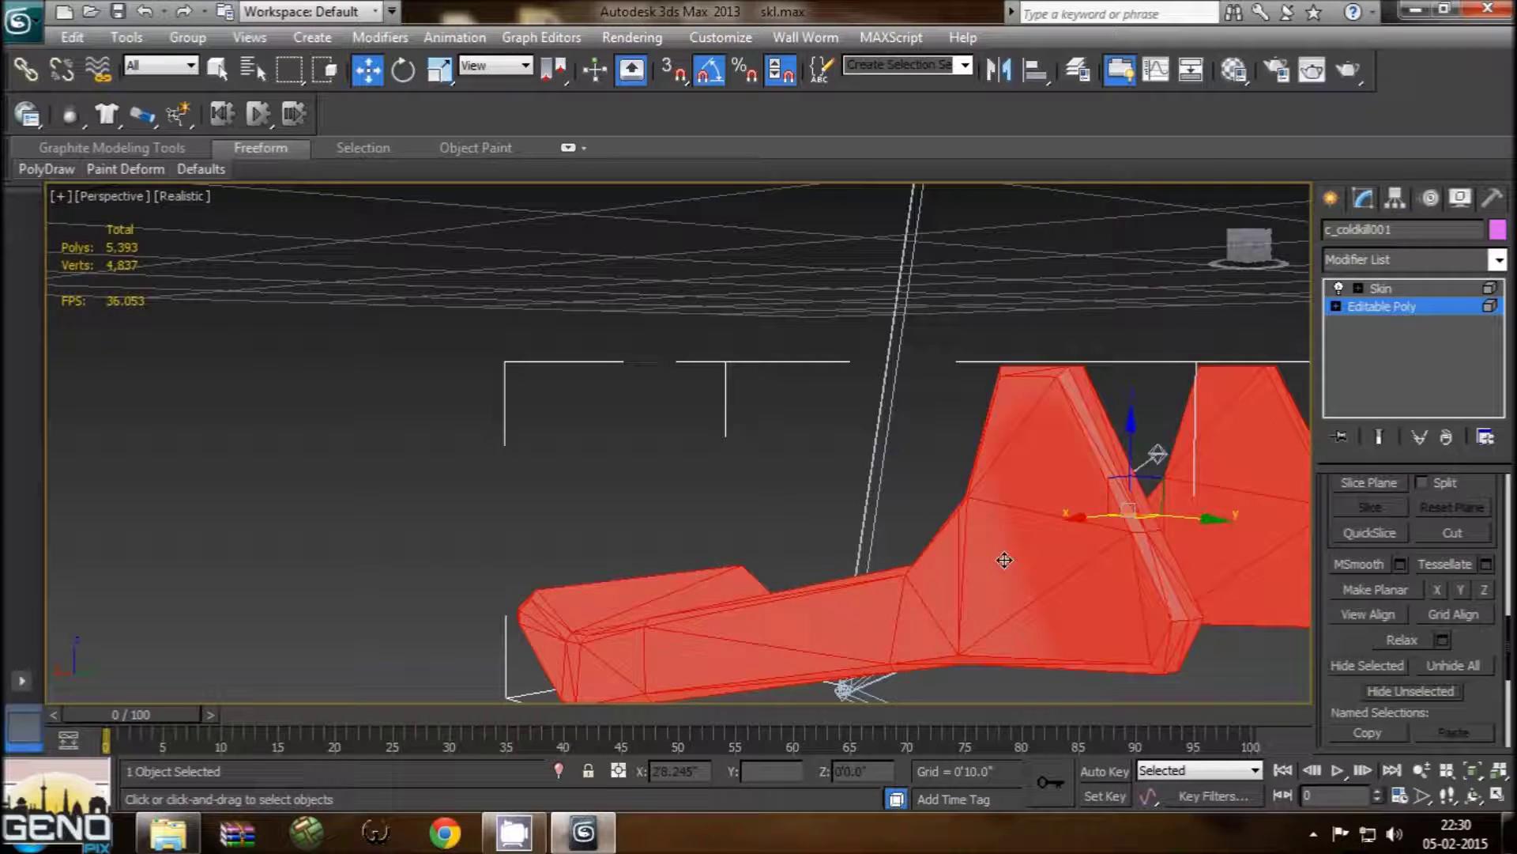
{"action": "middle_click_drag", "start_coordinate": [845, 539], "coordinate": [832, 540], "text": "alt"}
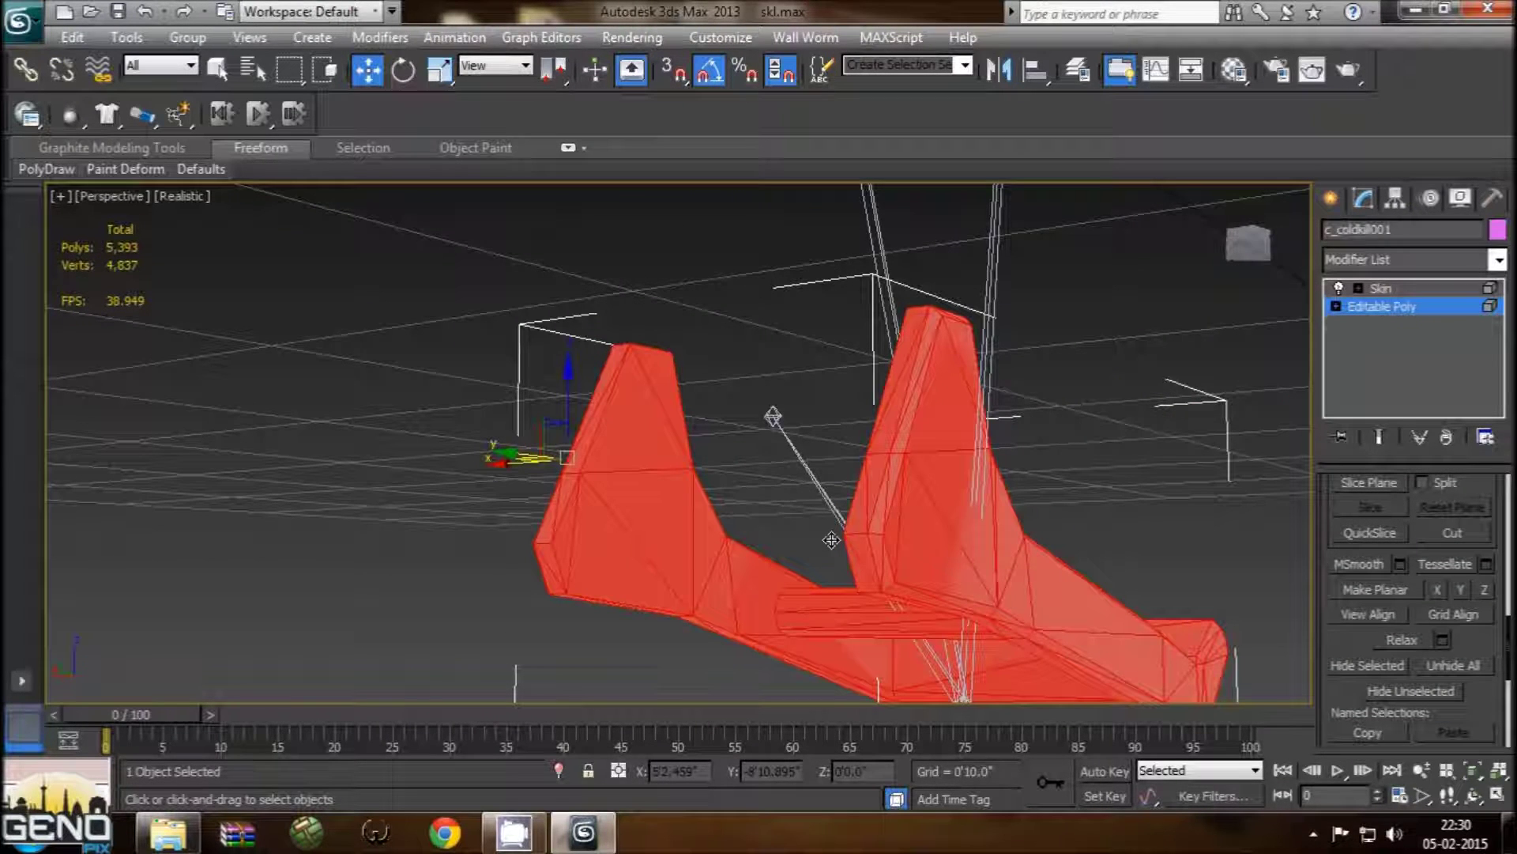
{"action": "key", "text": "alt+w"}
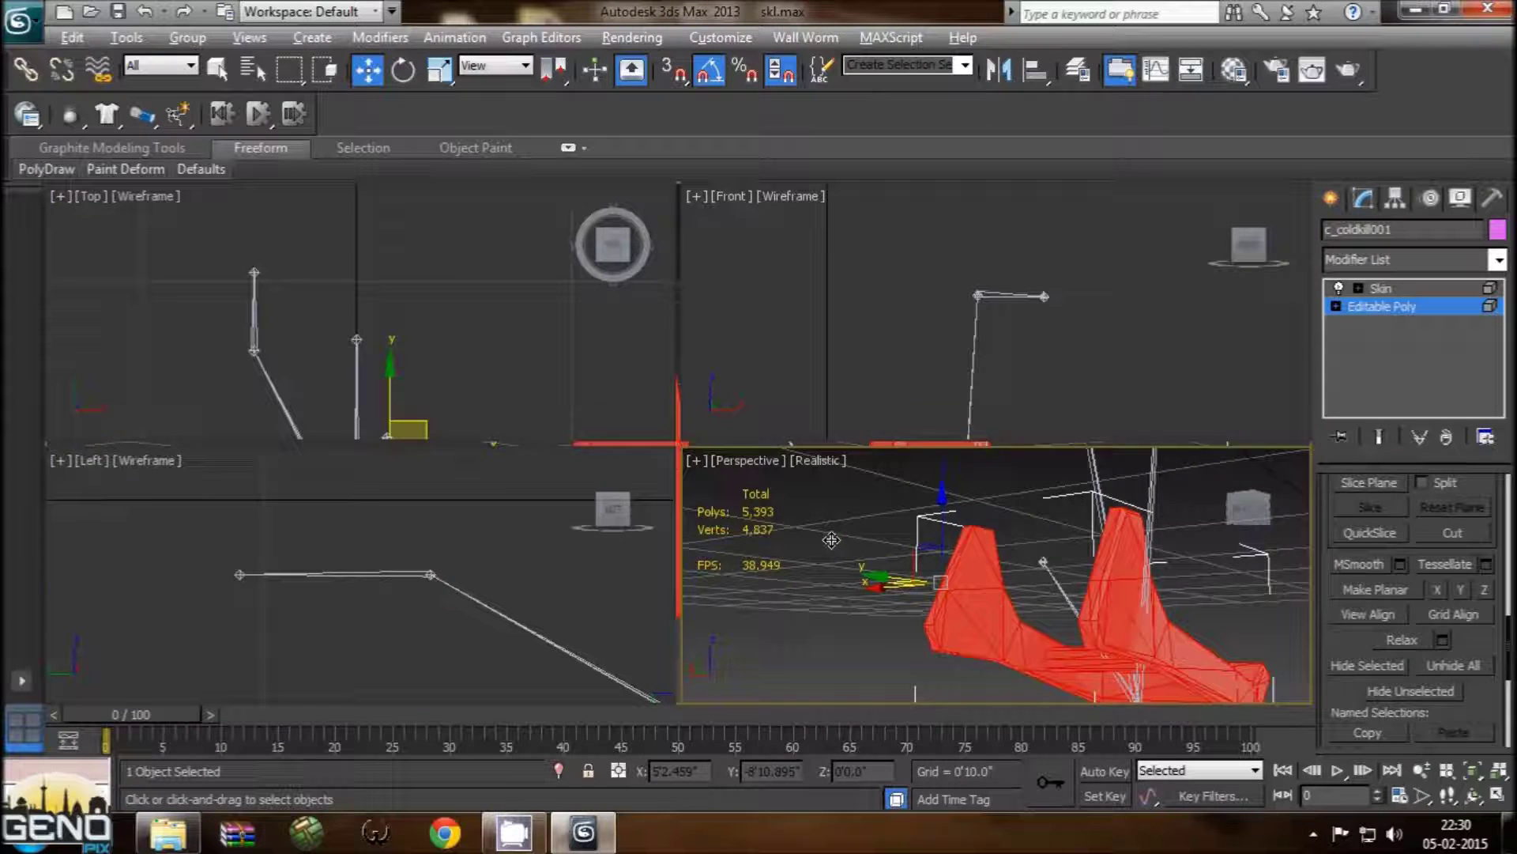
Step: Drag the foot control to test the skinning, then undo the move with Ctrl+Z
{"action": "middle_click", "coordinate": [462, 589]}
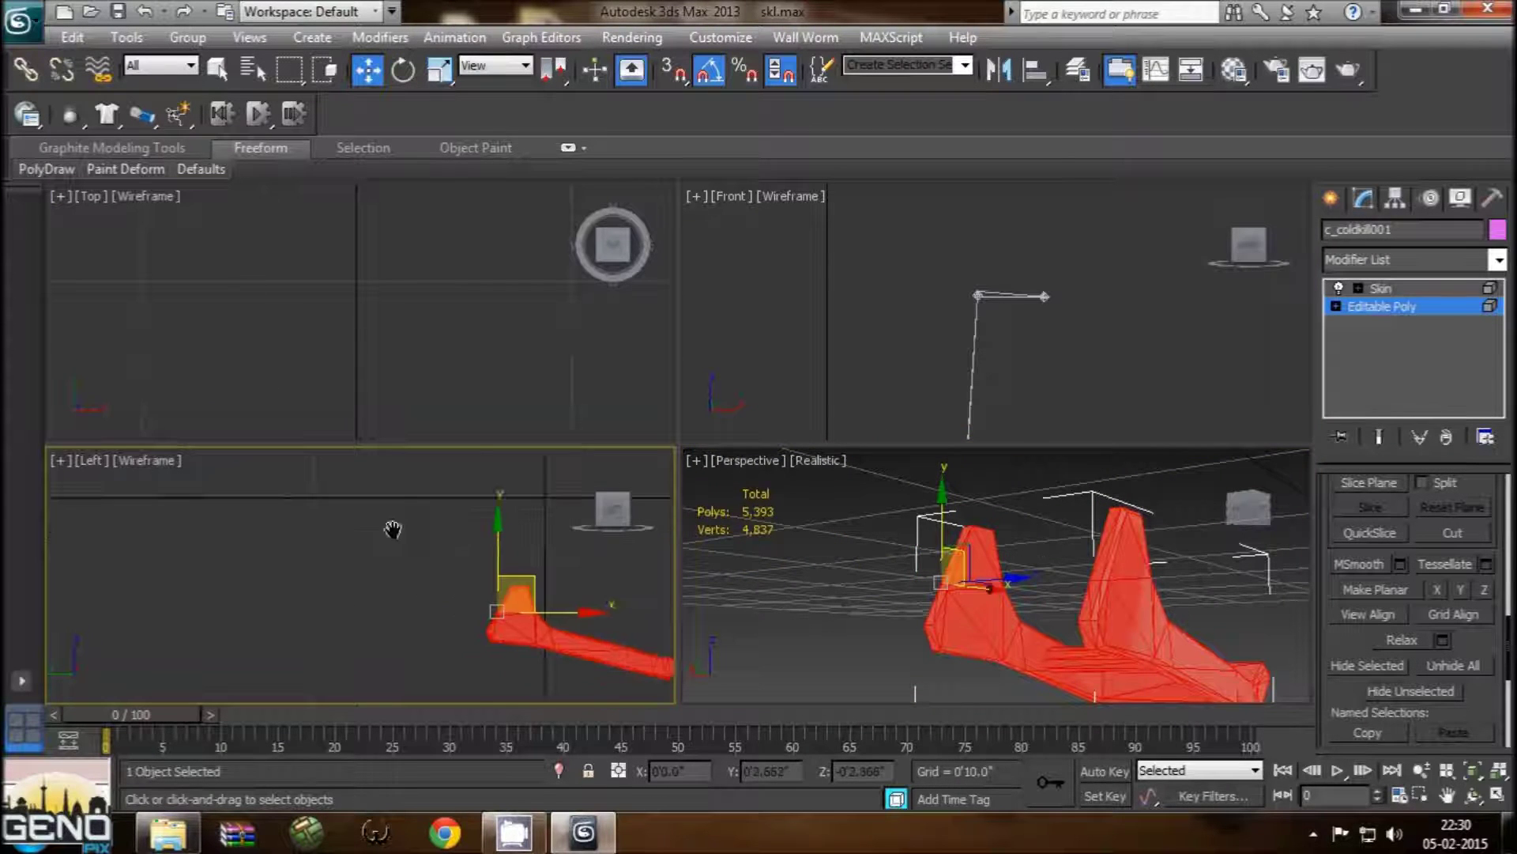
{"action": "scroll", "coordinate": [390, 532], "scroll_direction": "down", "scroll_amount": 4}
{"action": "scroll", "coordinate": [409, 591], "scroll_direction": "up", "scroll_amount": 4}
{"action": "scroll", "coordinate": [409, 591], "scroll_direction": "up", "scroll_amount": 3}
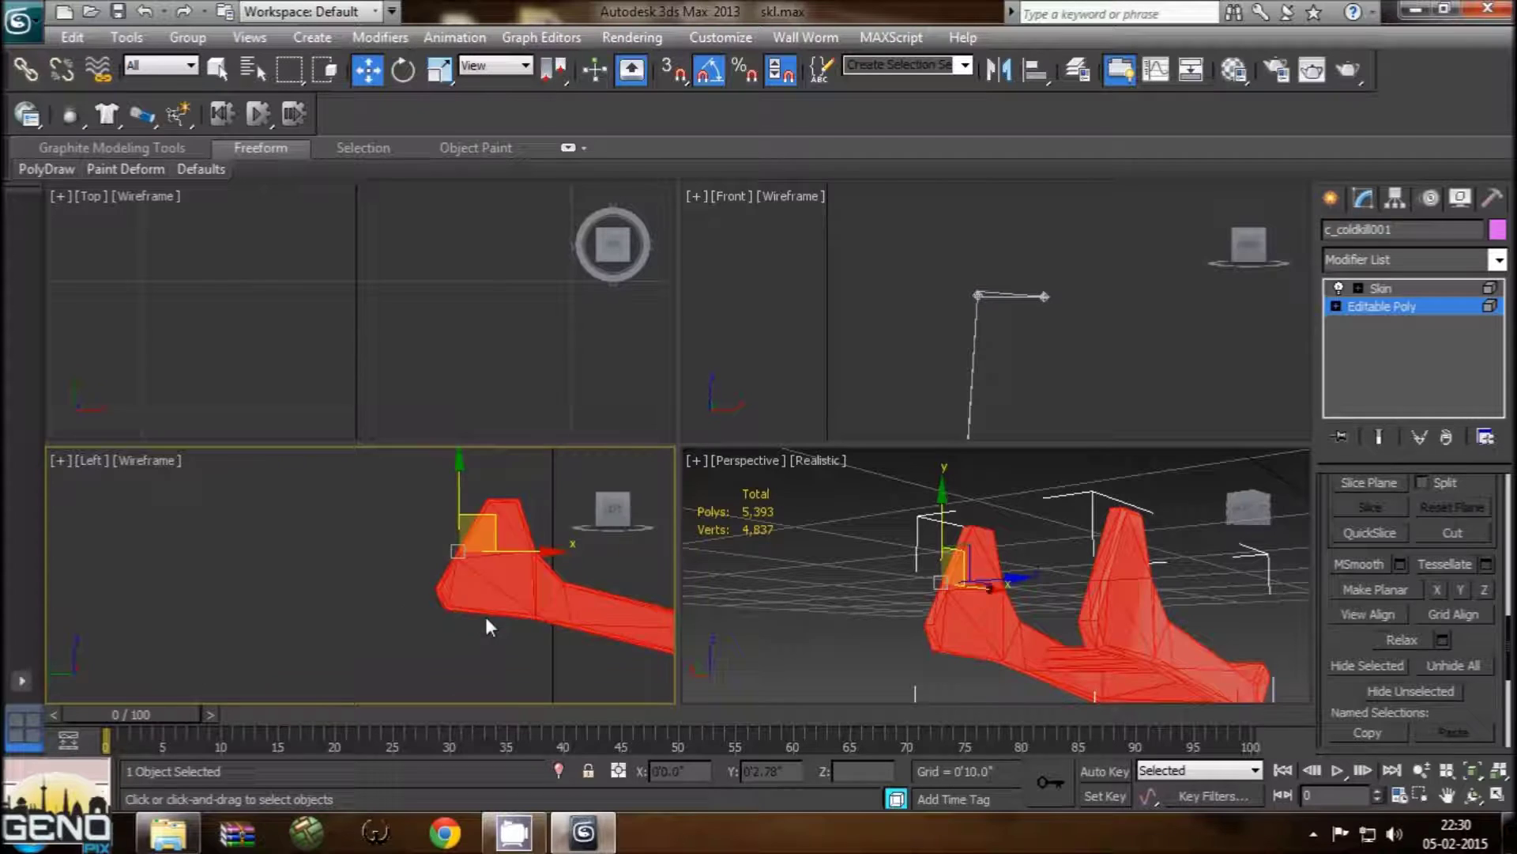
{"action": "left_click_drag", "start_coordinate": [485, 616], "coordinate": [305, 580]}
{"action": "key", "text": "ctrl+z"}
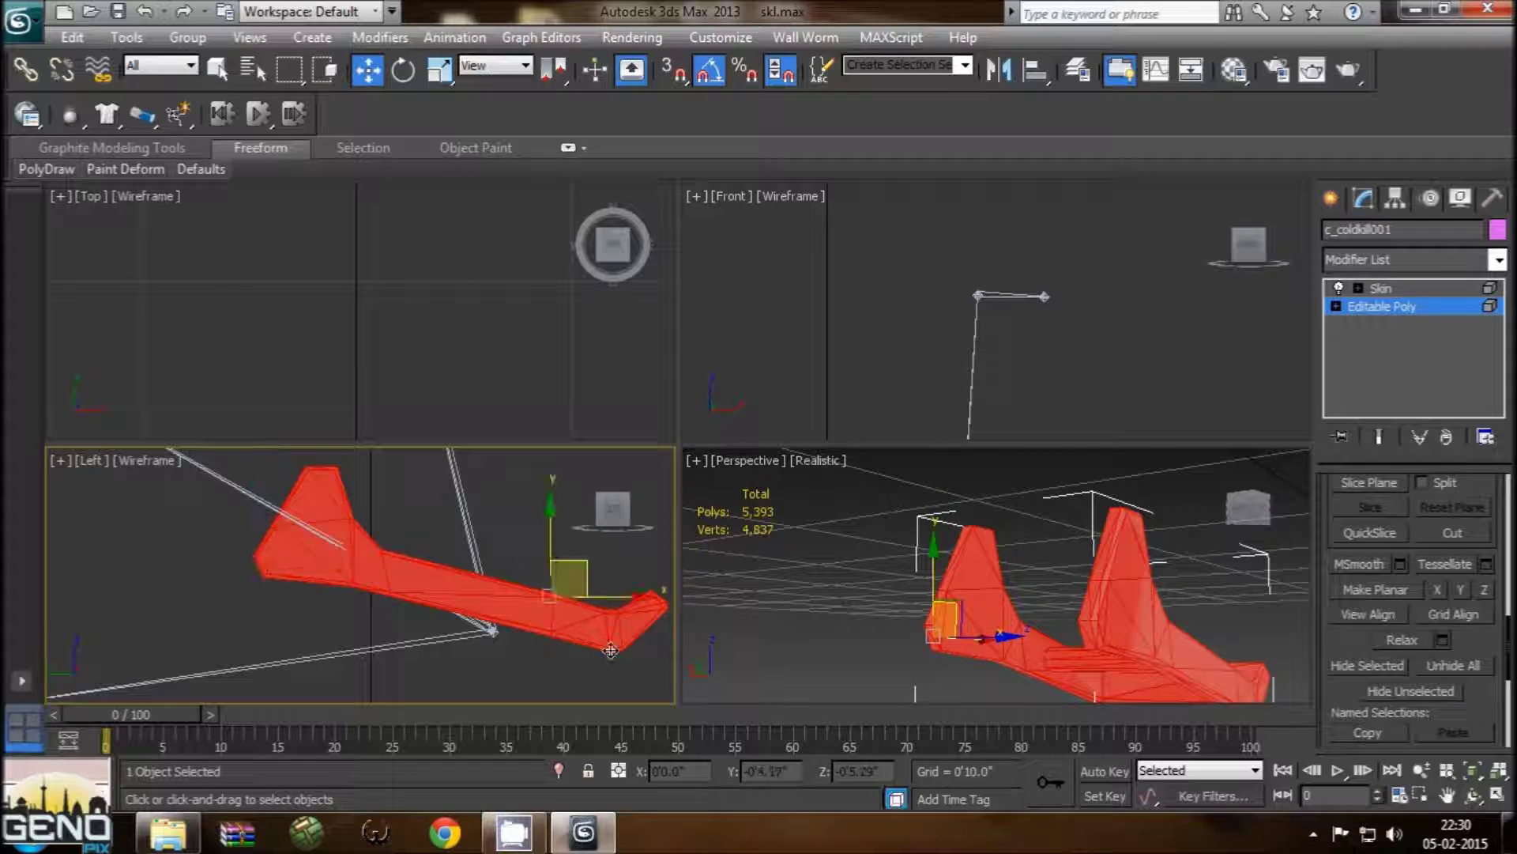
{"action": "key", "text": "ctrl+z"}
{"action": "key", "text": "ctrl+z"}
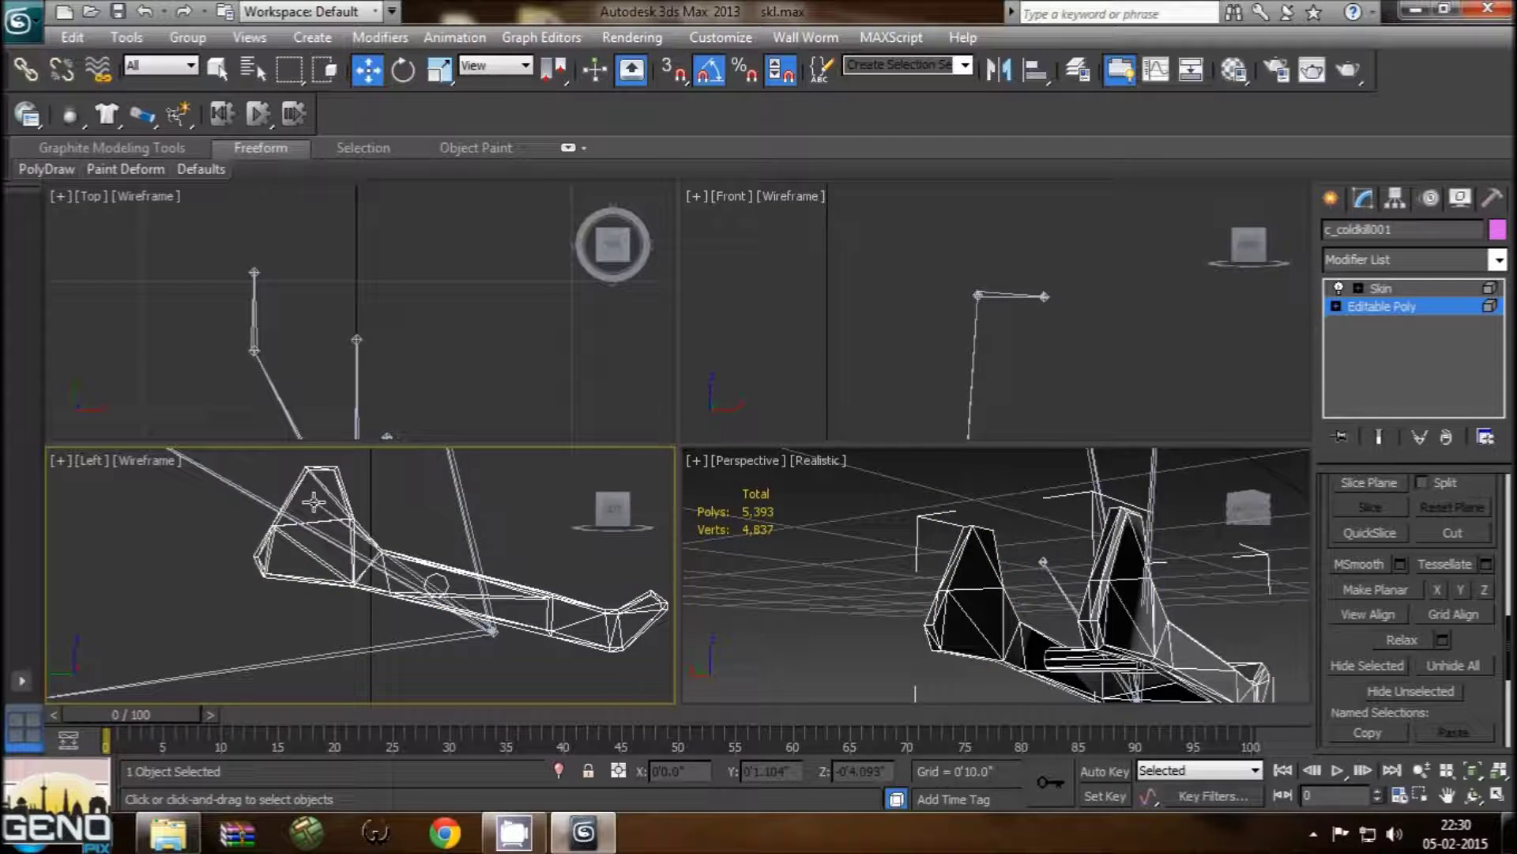
Step: Select the c_coldkill001 mesh and open its Skin modifier in the Modify panel
{"action": "left_click", "coordinate": [312, 504]}
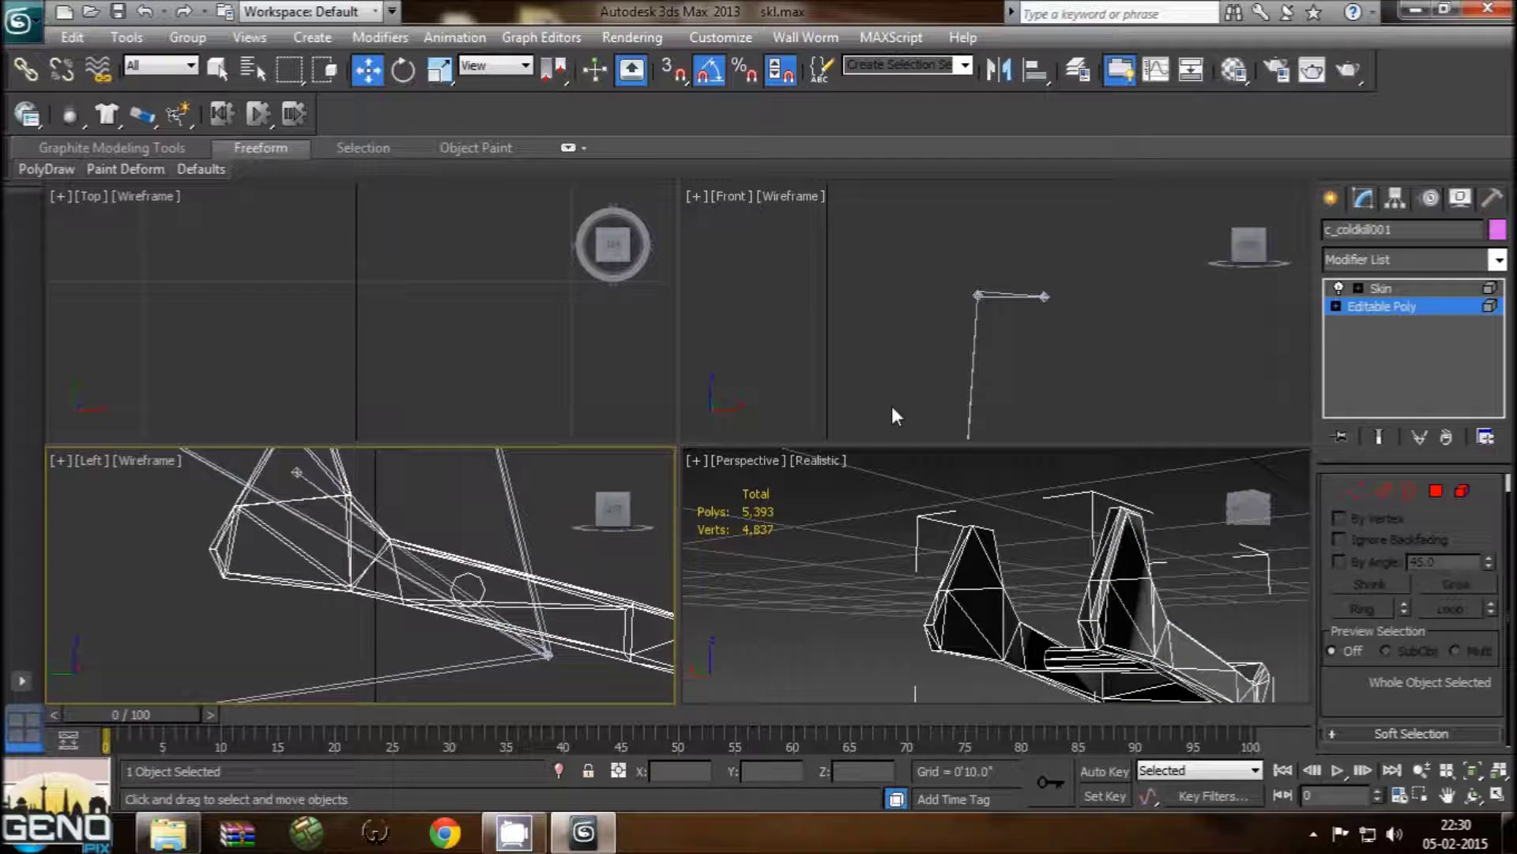
{"action": "left_click", "coordinate": [1336, 200]}
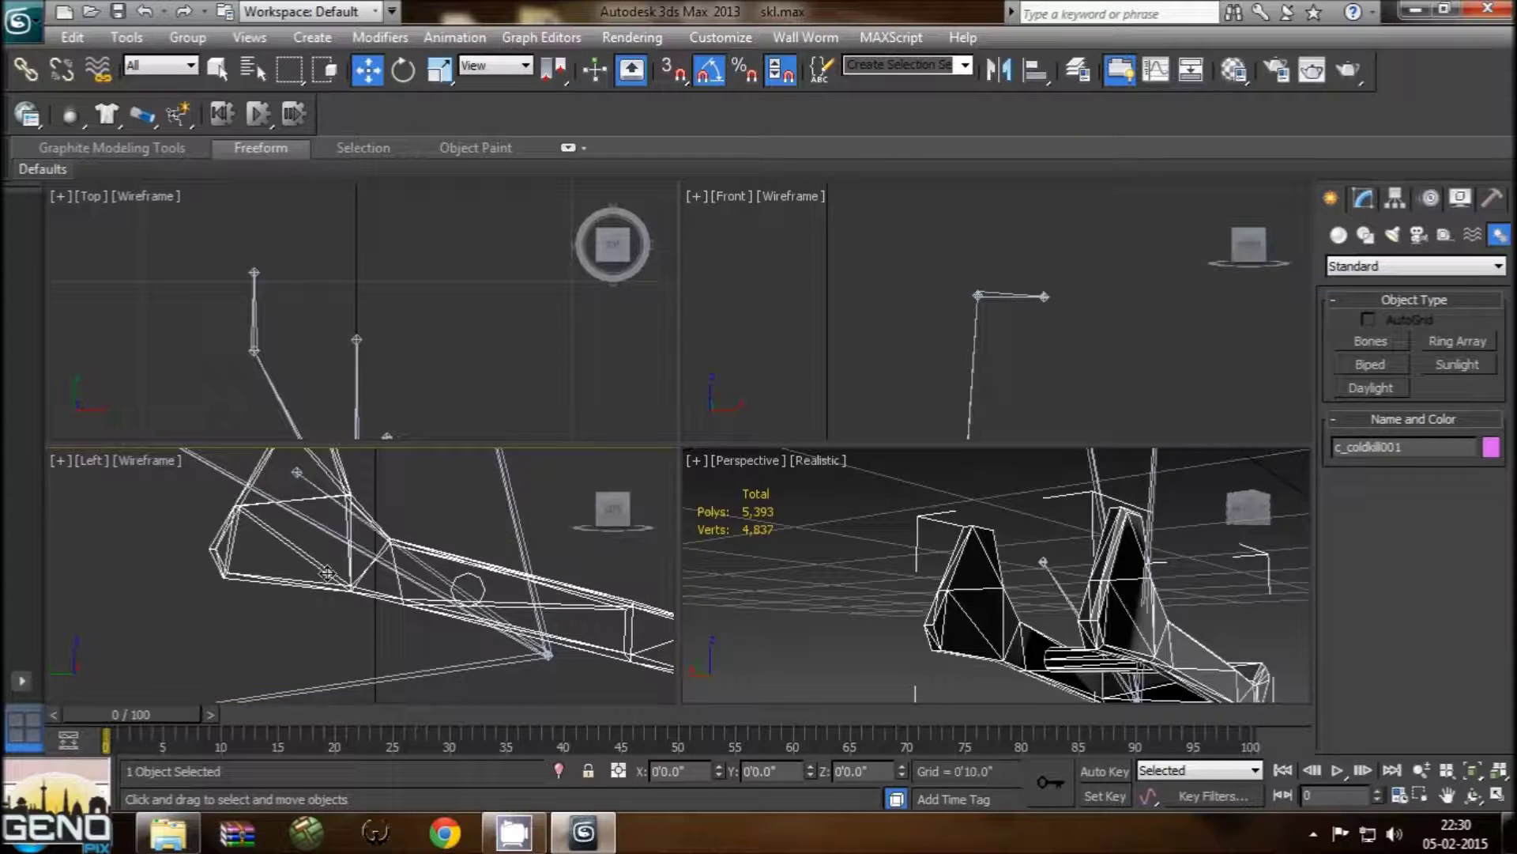
{"action": "left_click", "coordinate": [1112, 605]}
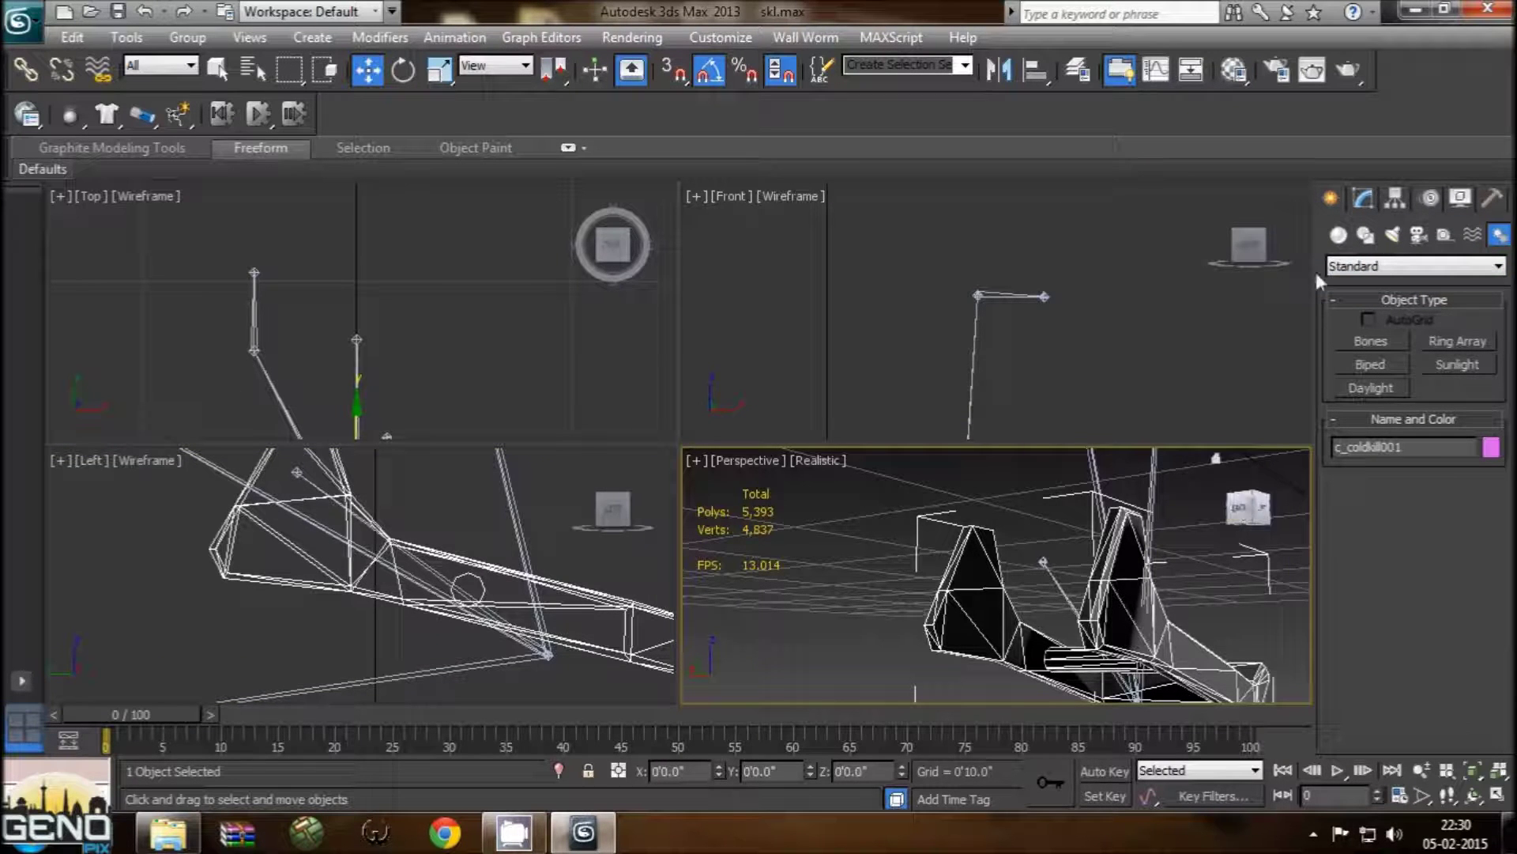
{"action": "left_click", "coordinate": [1362, 201]}
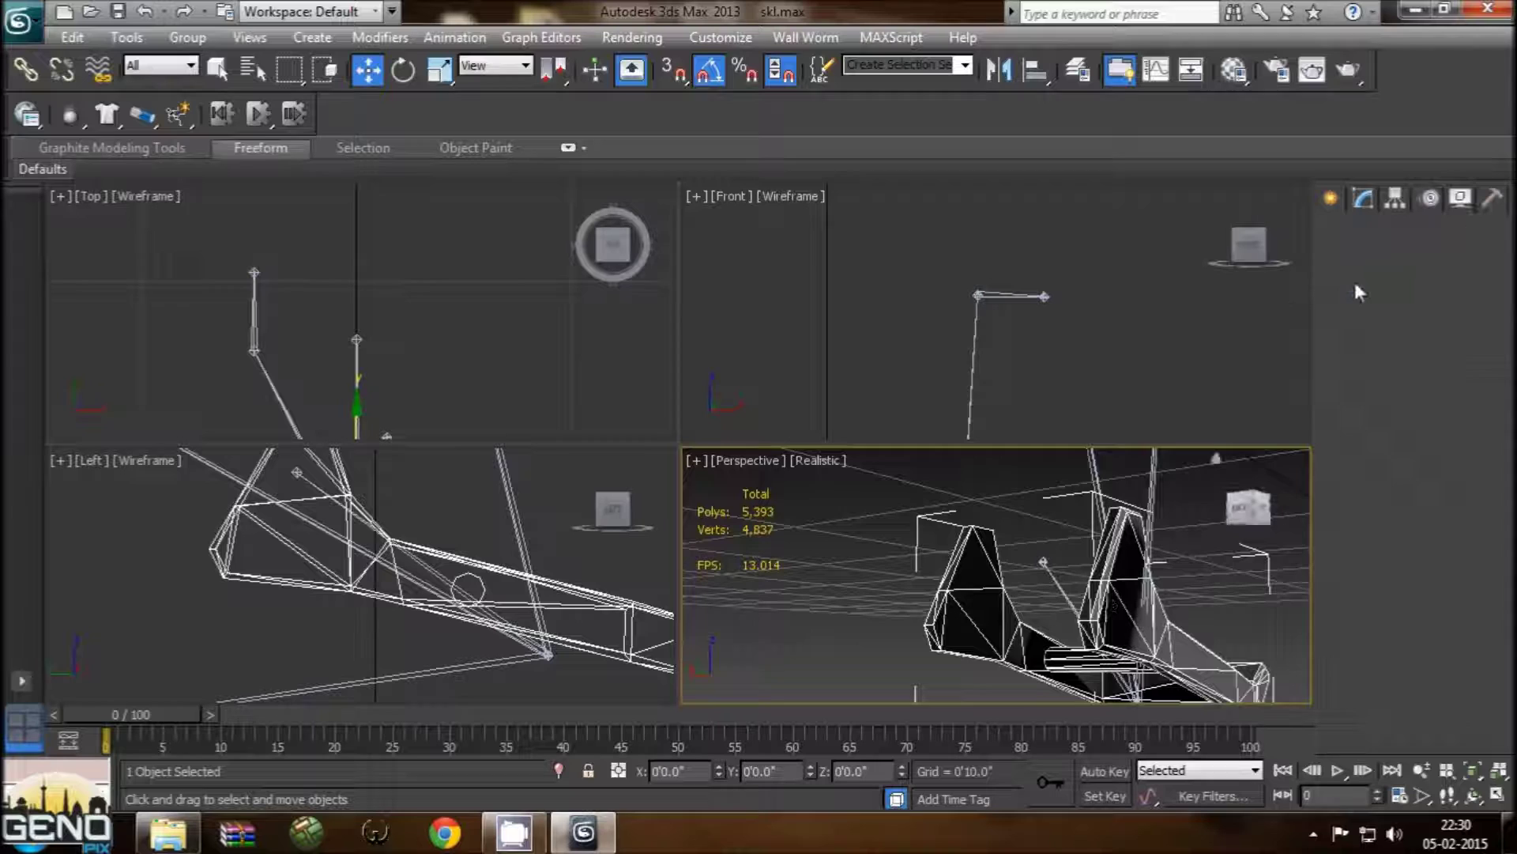
{"action": "left_click", "coordinate": [1383, 289]}
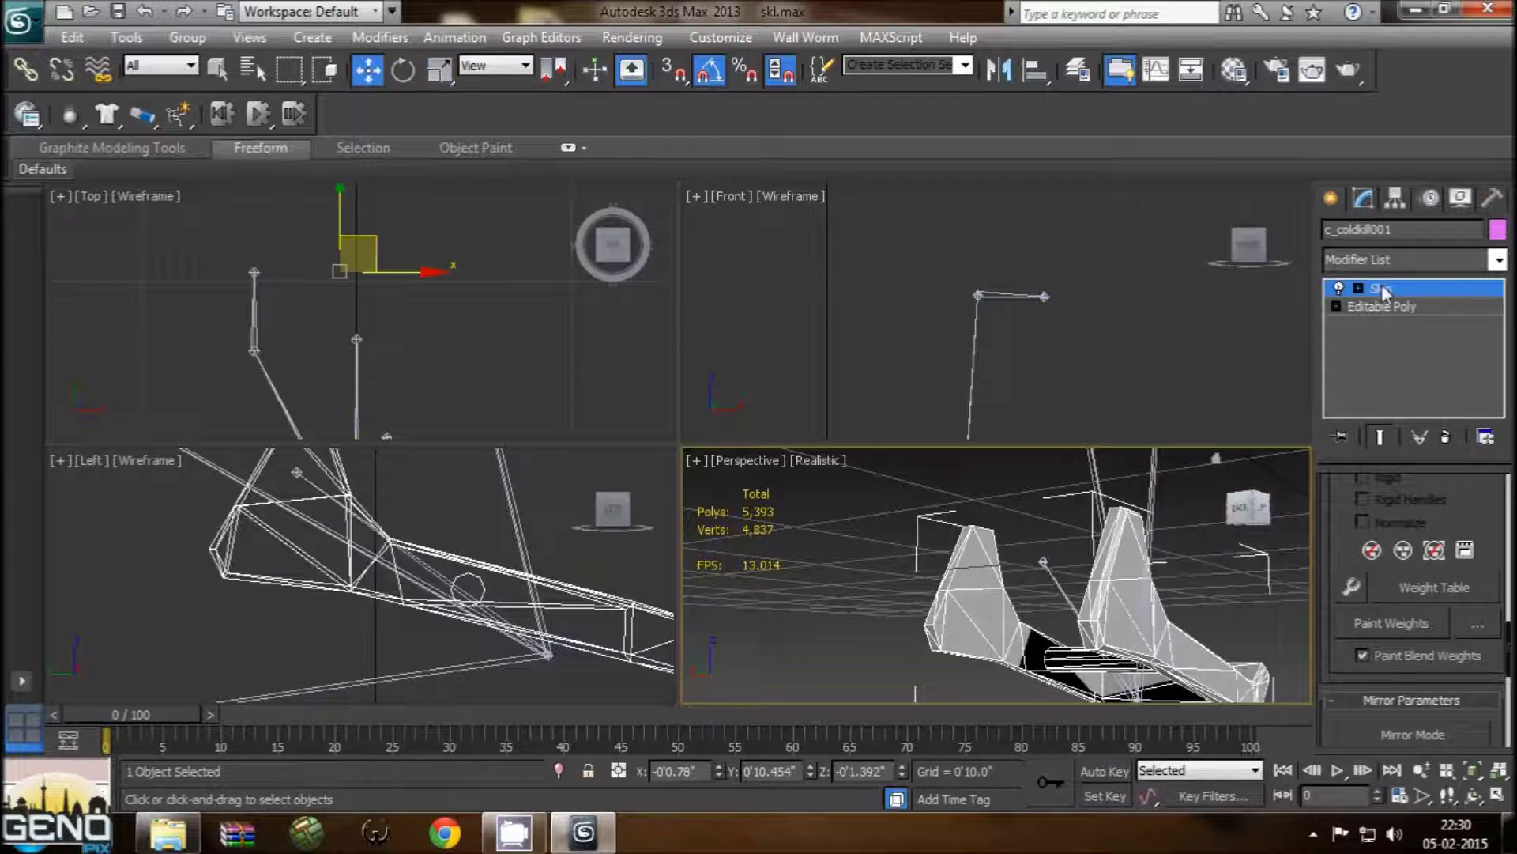
Step: Pick vm_weapon_bone in the Skin bone list and frame its influence on the grip in the Left and Perspective views
{"action": "scroll", "coordinate": [1499, 630], "scroll_direction": "down", "scroll_amount": 3}
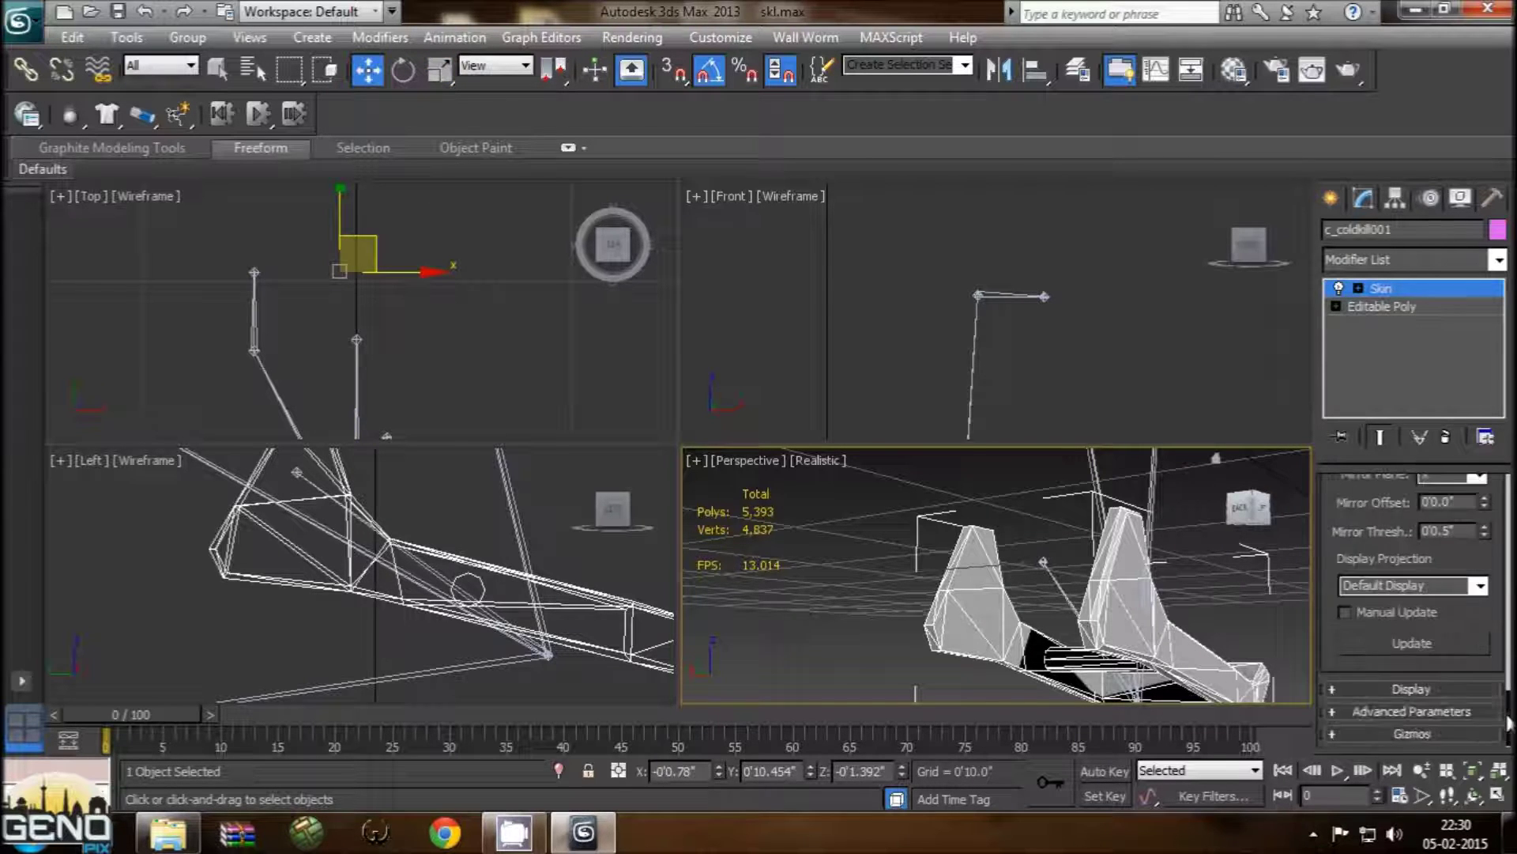
{"action": "scroll", "coordinate": [1502, 648], "scroll_direction": "up", "scroll_amount": 3}
{"action": "scroll", "coordinate": [1499, 644], "scroll_direction": "up", "scroll_amount": 3}
{"action": "scroll", "coordinate": [1497, 617], "scroll_direction": "up", "scroll_amount": 3}
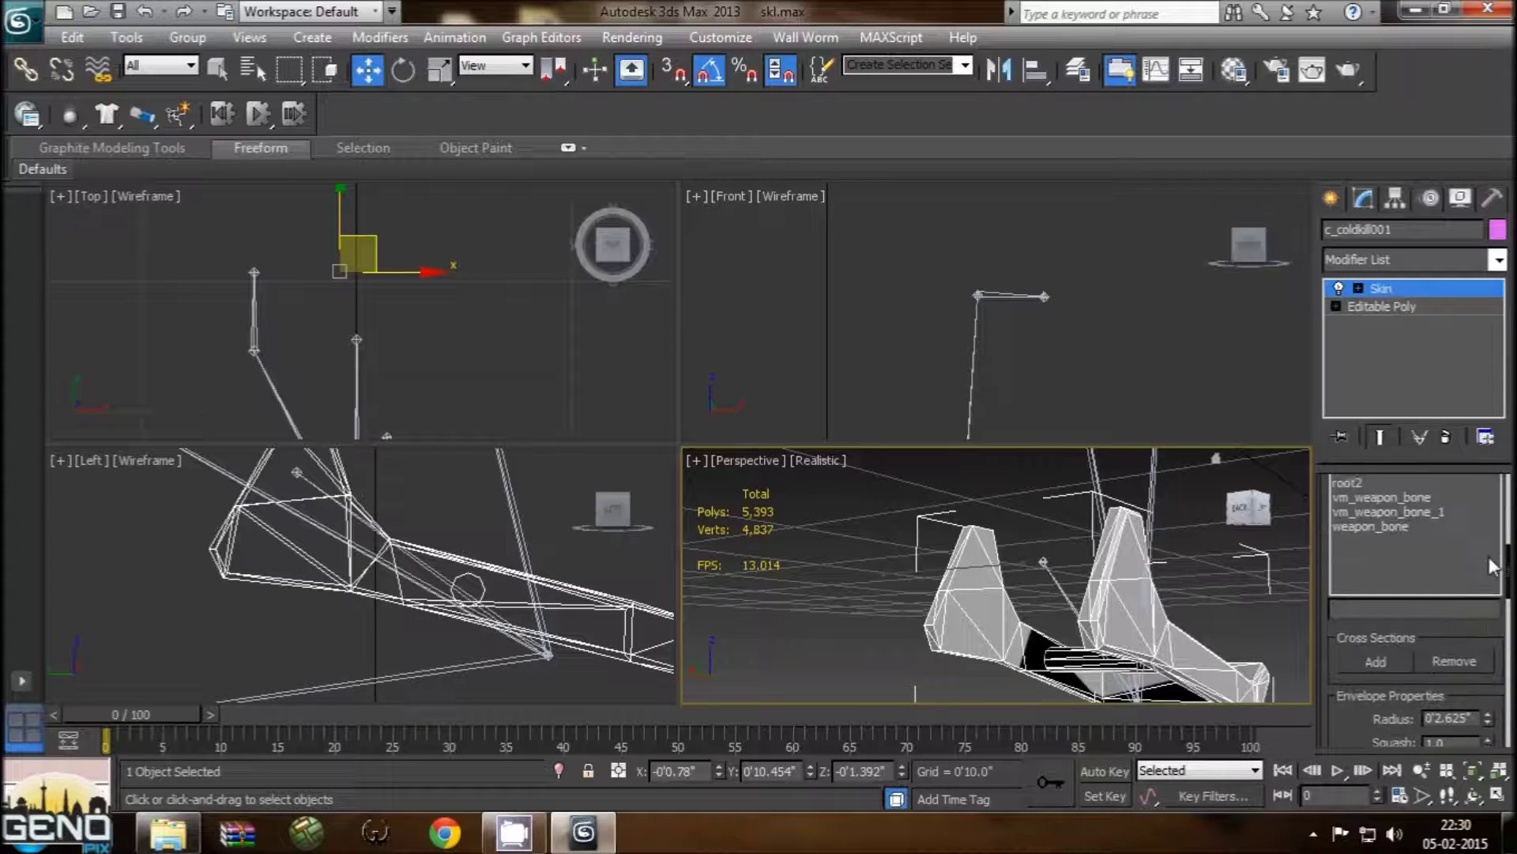
{"action": "scroll", "coordinate": [1494, 577], "scroll_direction": "up", "scroll_amount": 3}
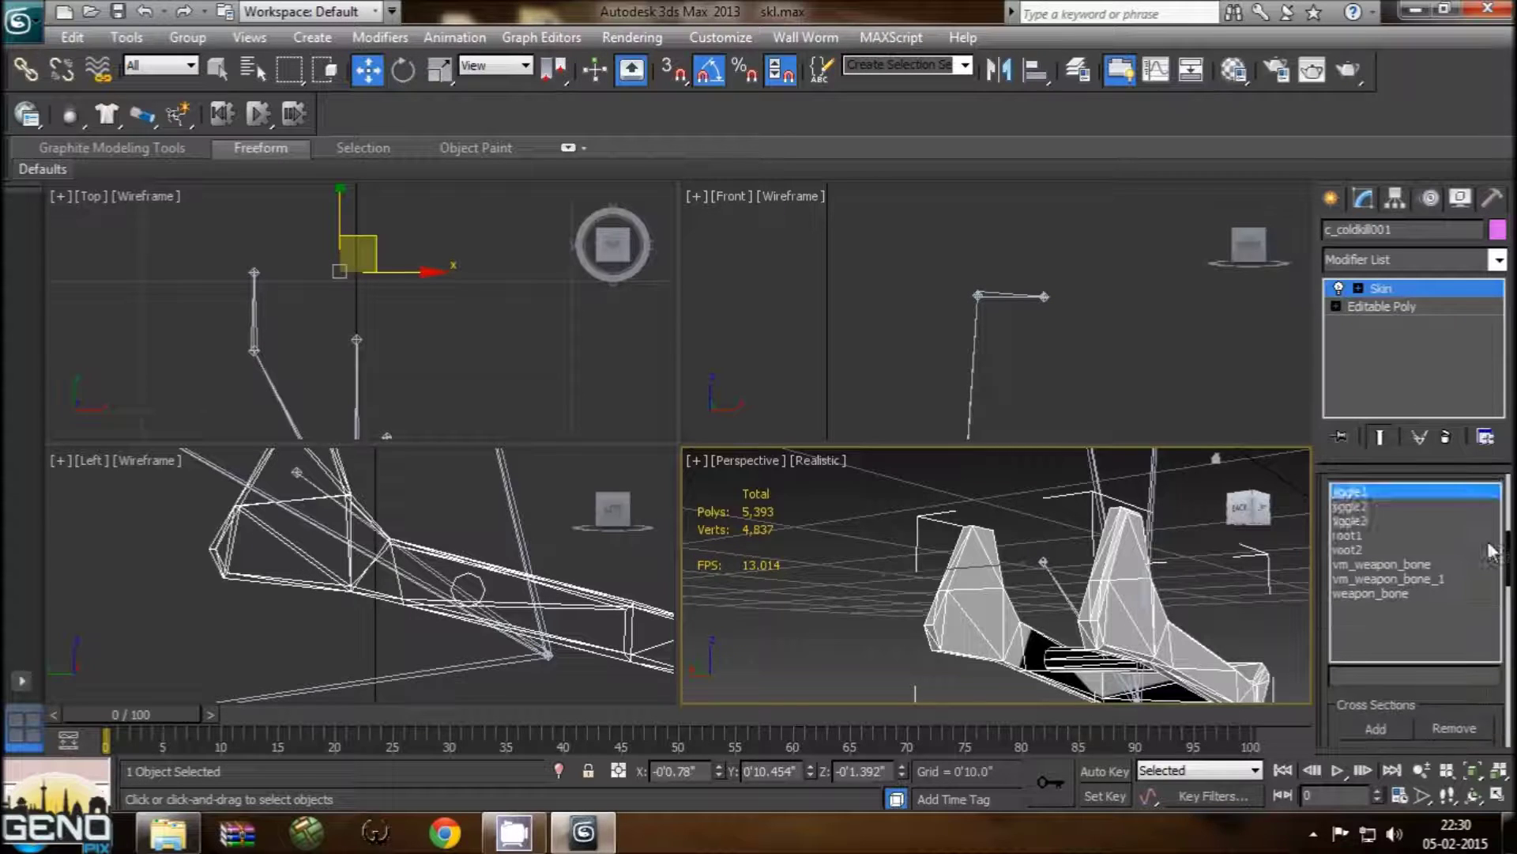
{"action": "left_click", "coordinate": [1350, 566]}
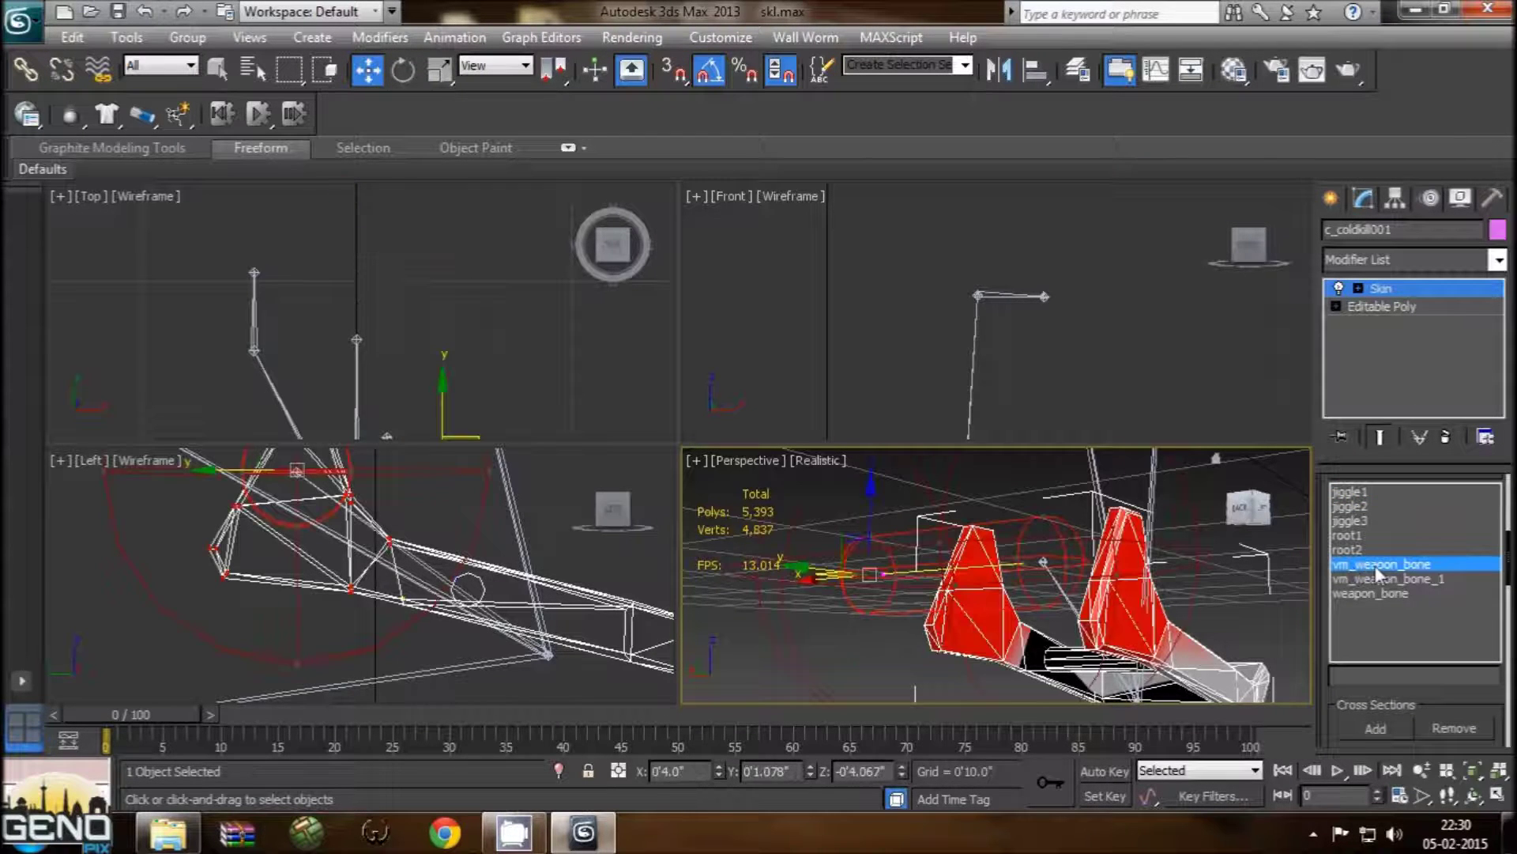
{"action": "middle_click_drag", "start_coordinate": [469, 598], "coordinate": [379, 576]}
{"action": "scroll", "coordinate": [380, 576], "scroll_direction": "down", "scroll_amount": 3}
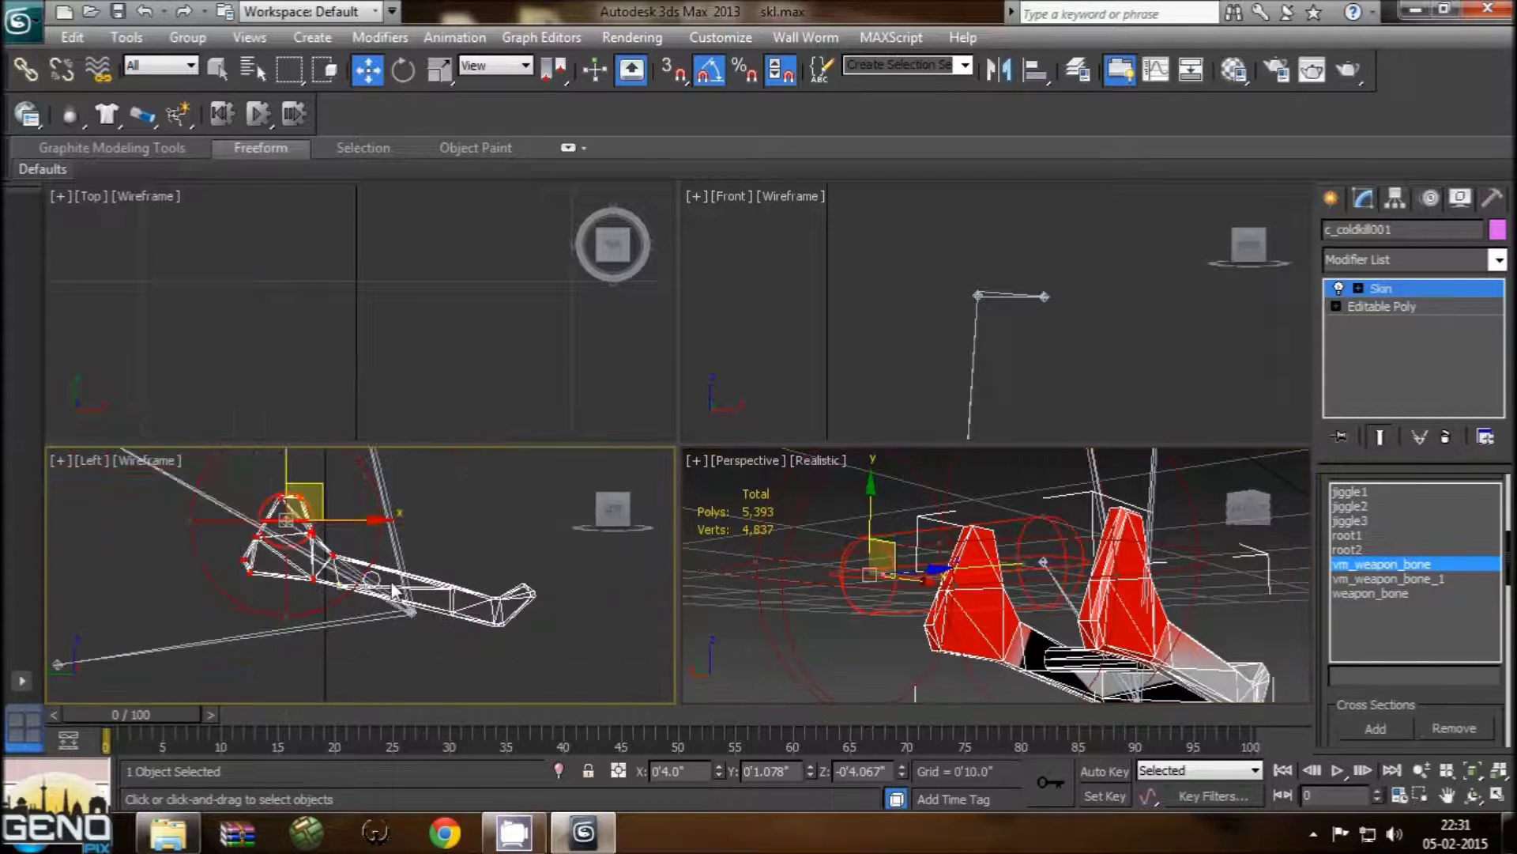
{"action": "middle_click", "coordinate": [1145, 607]}
{"action": "mouse_move", "coordinate": [1145, 607]}
{"action": "middle_mouse_down"}
{"action": "mouse_move", "coordinate": [1083, 585]}
{"action": "mouse_move", "coordinate": [1012, 595]}
{"action": "mouse_move", "coordinate": [1008, 609]}
{"action": "mouse_move", "coordinate": [1027, 600]}
{"action": "middle_mouse_up"}
{"action": "scroll", "coordinate": [1082, 585], "scroll_direction": "up", "scroll_amount": 4}
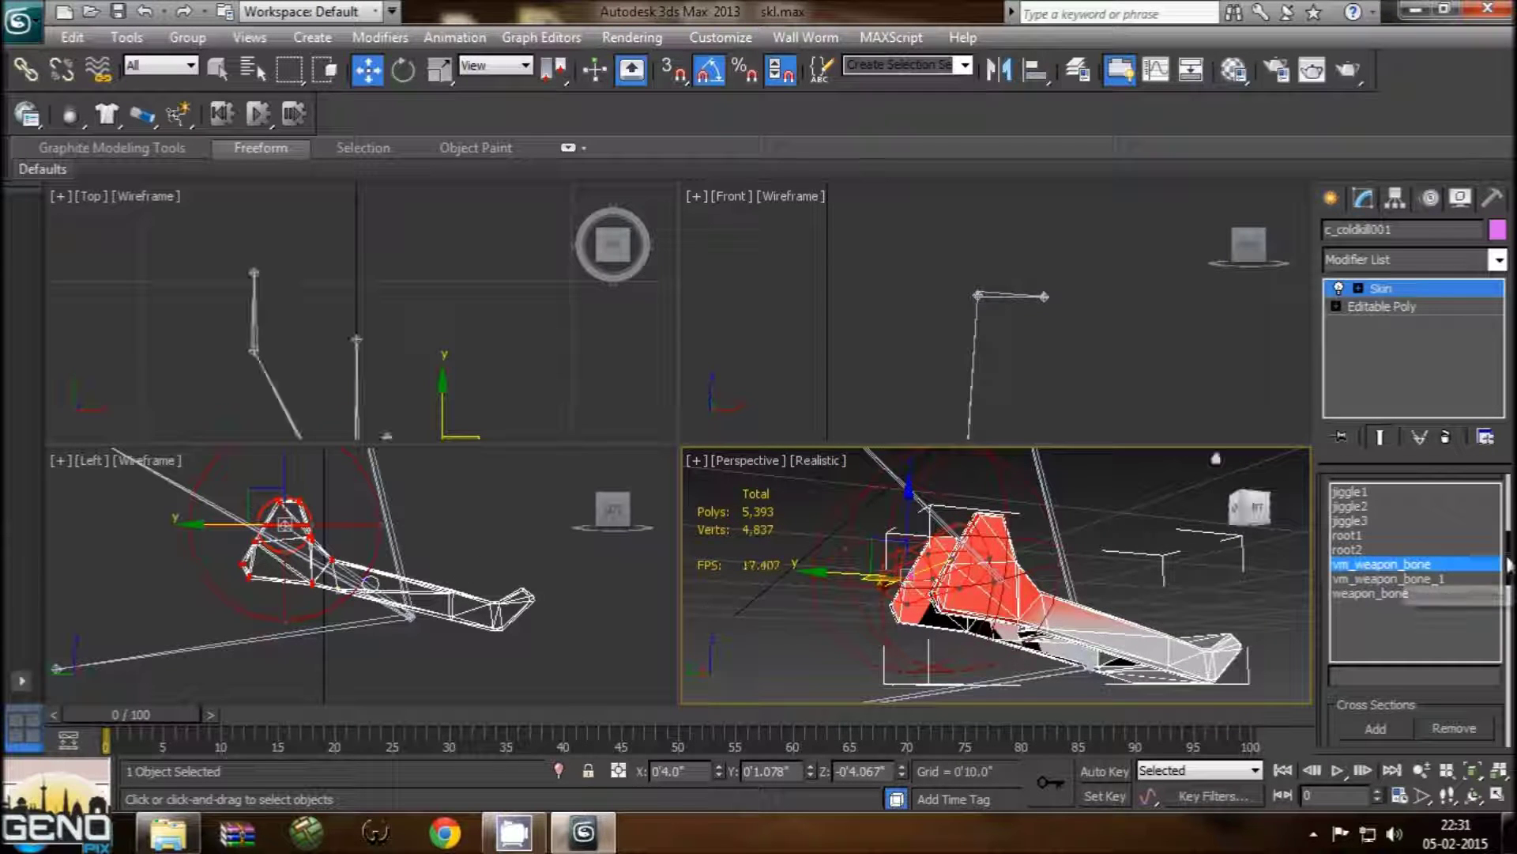
{"action": "mouse_move", "coordinate": [1508, 566]}
{"action": "left_mouse_down"}
{"action": "mouse_move", "coordinate": [1510, 512]}
{"action": "mouse_move", "coordinate": [1505, 660]}
{"action": "left_mouse_up"}
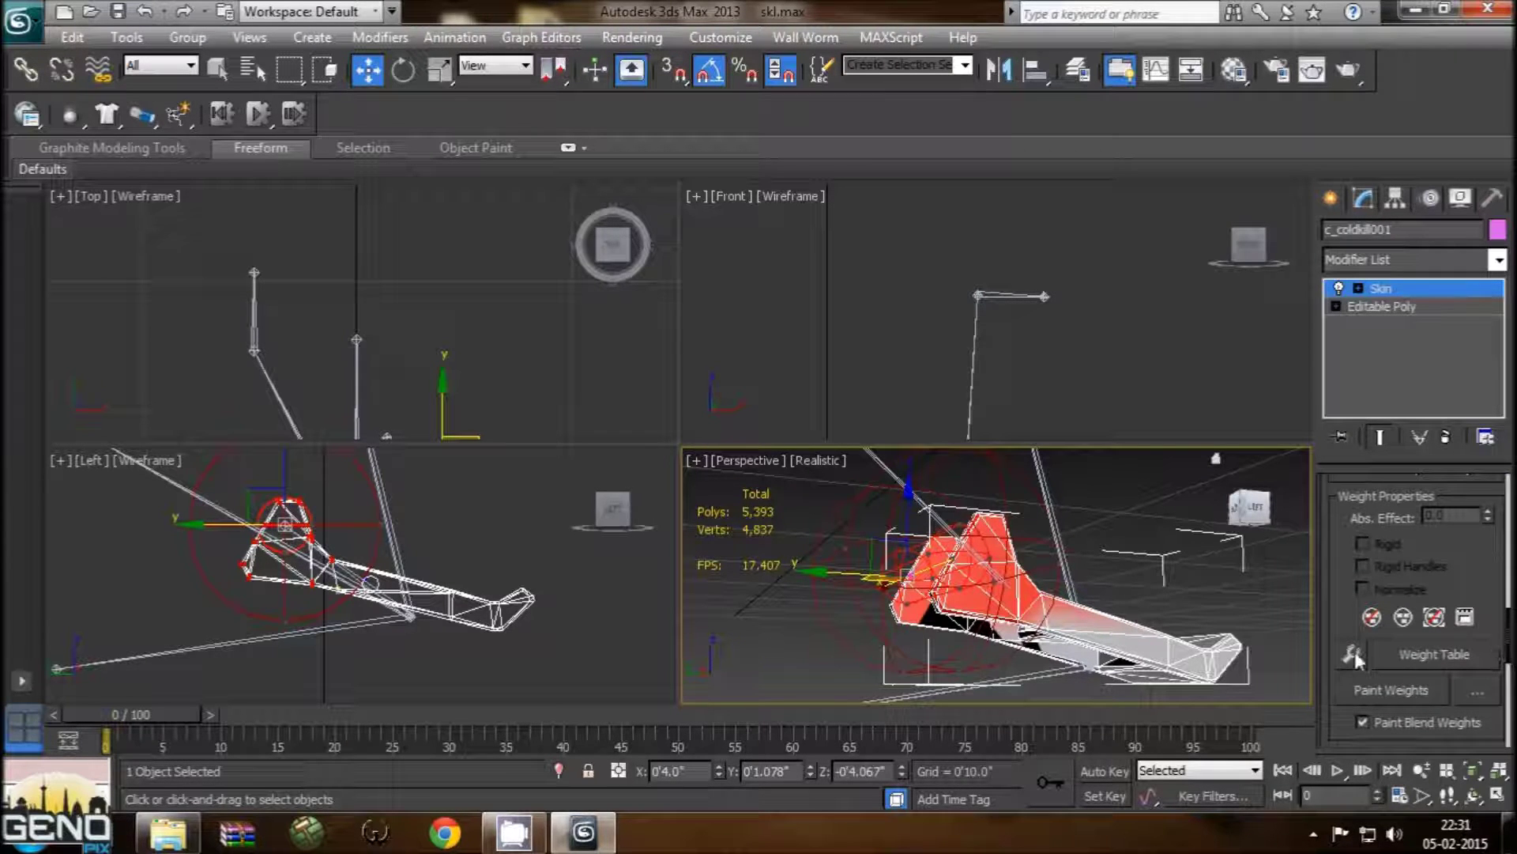
Step: Weight the grip's 310 vertices fully (1.0) to vm_weapon_bone, then return to Editable Poly
{"action": "left_click", "coordinate": [1353, 655]}
{"action": "left_click_drag", "start_coordinate": [215, 474], "coordinate": [555, 669]}
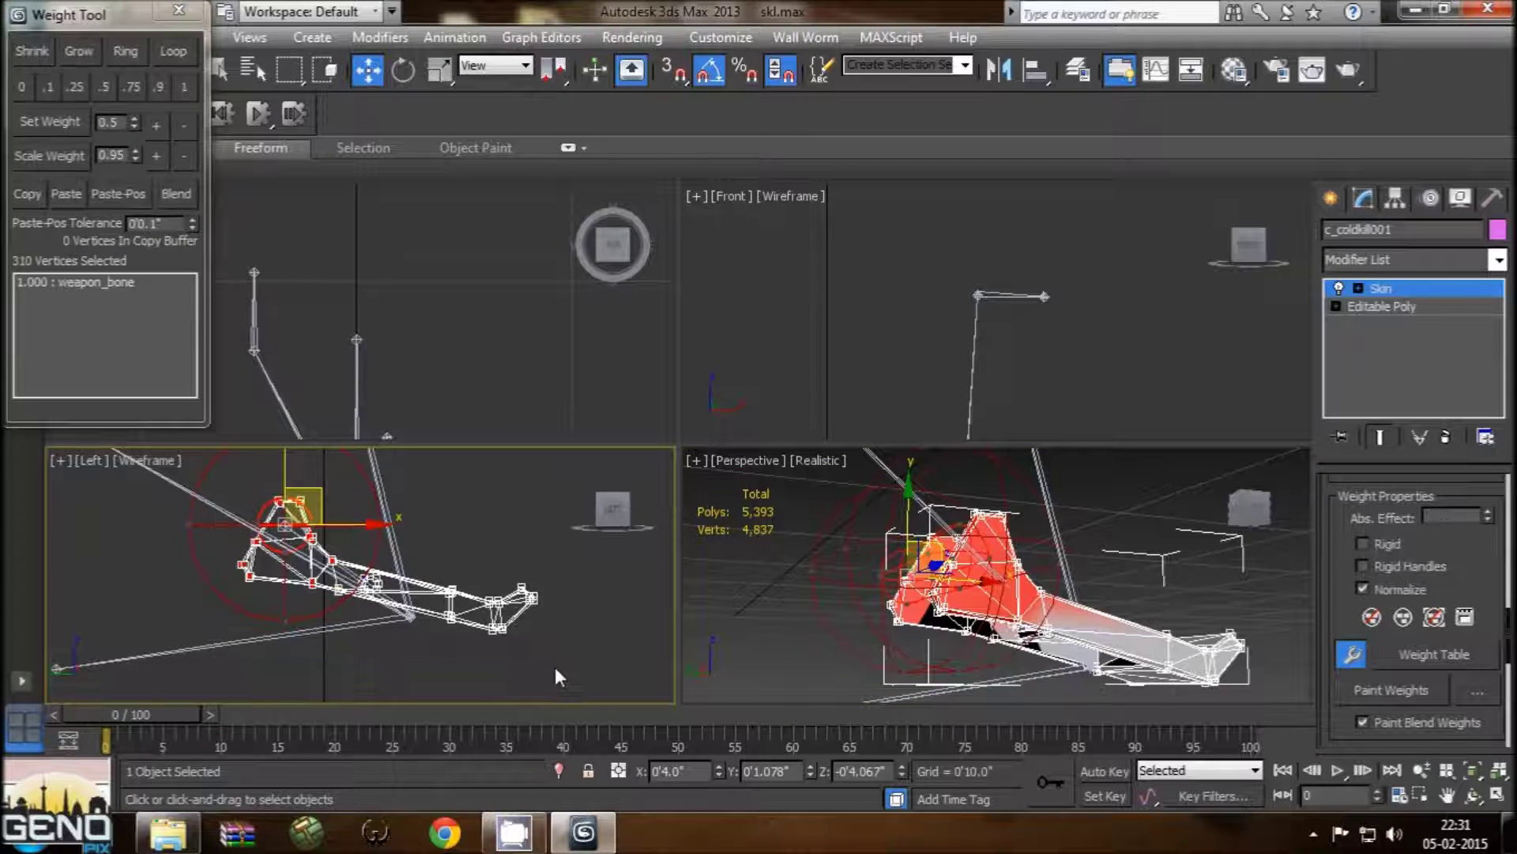
{"action": "left_click", "coordinate": [179, 86]}
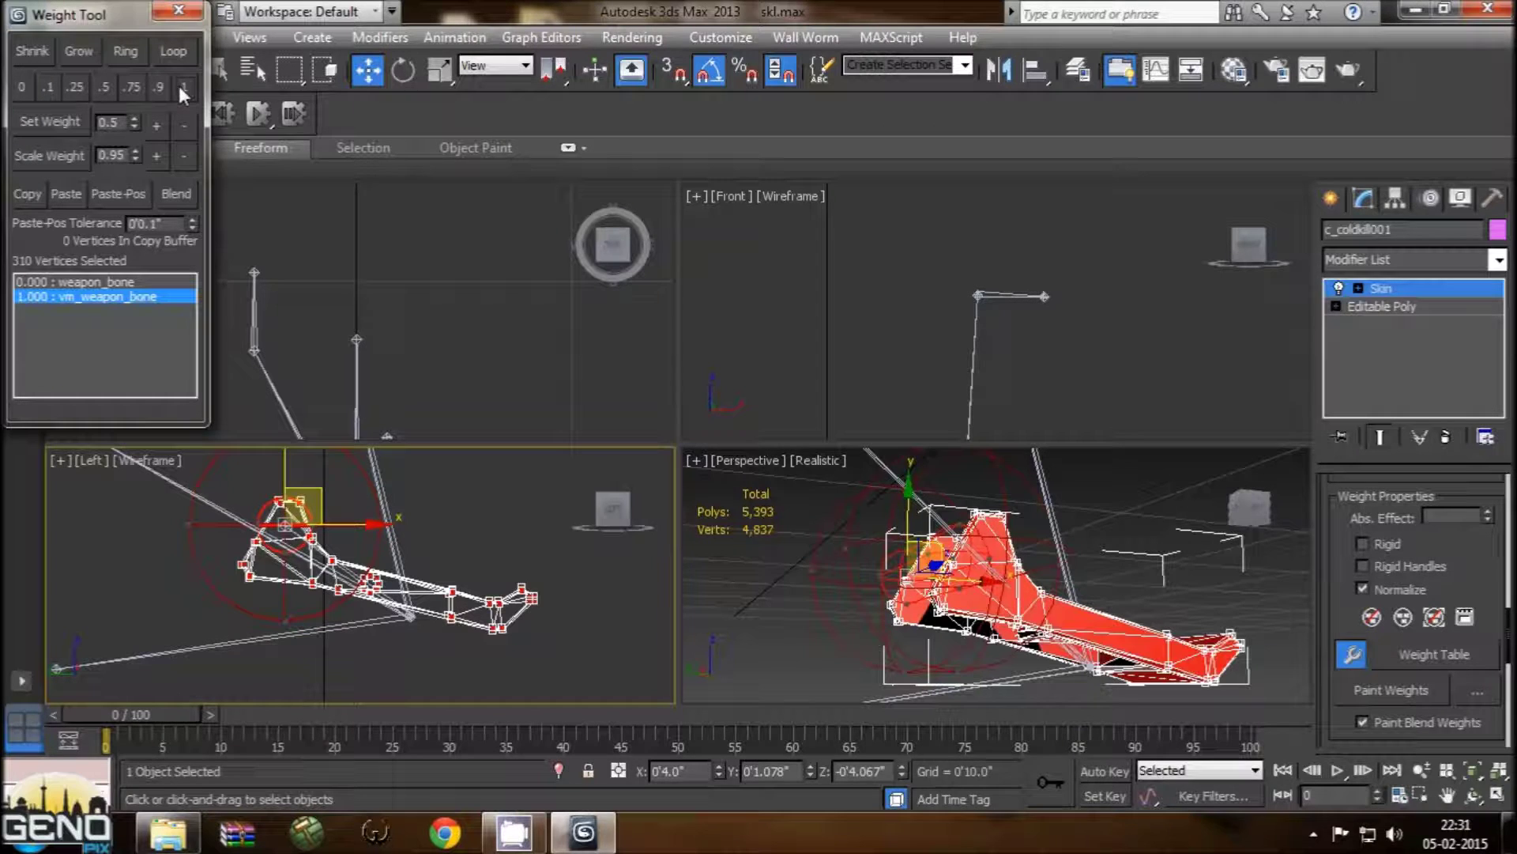
{"action": "left_click", "coordinate": [1097, 520]}
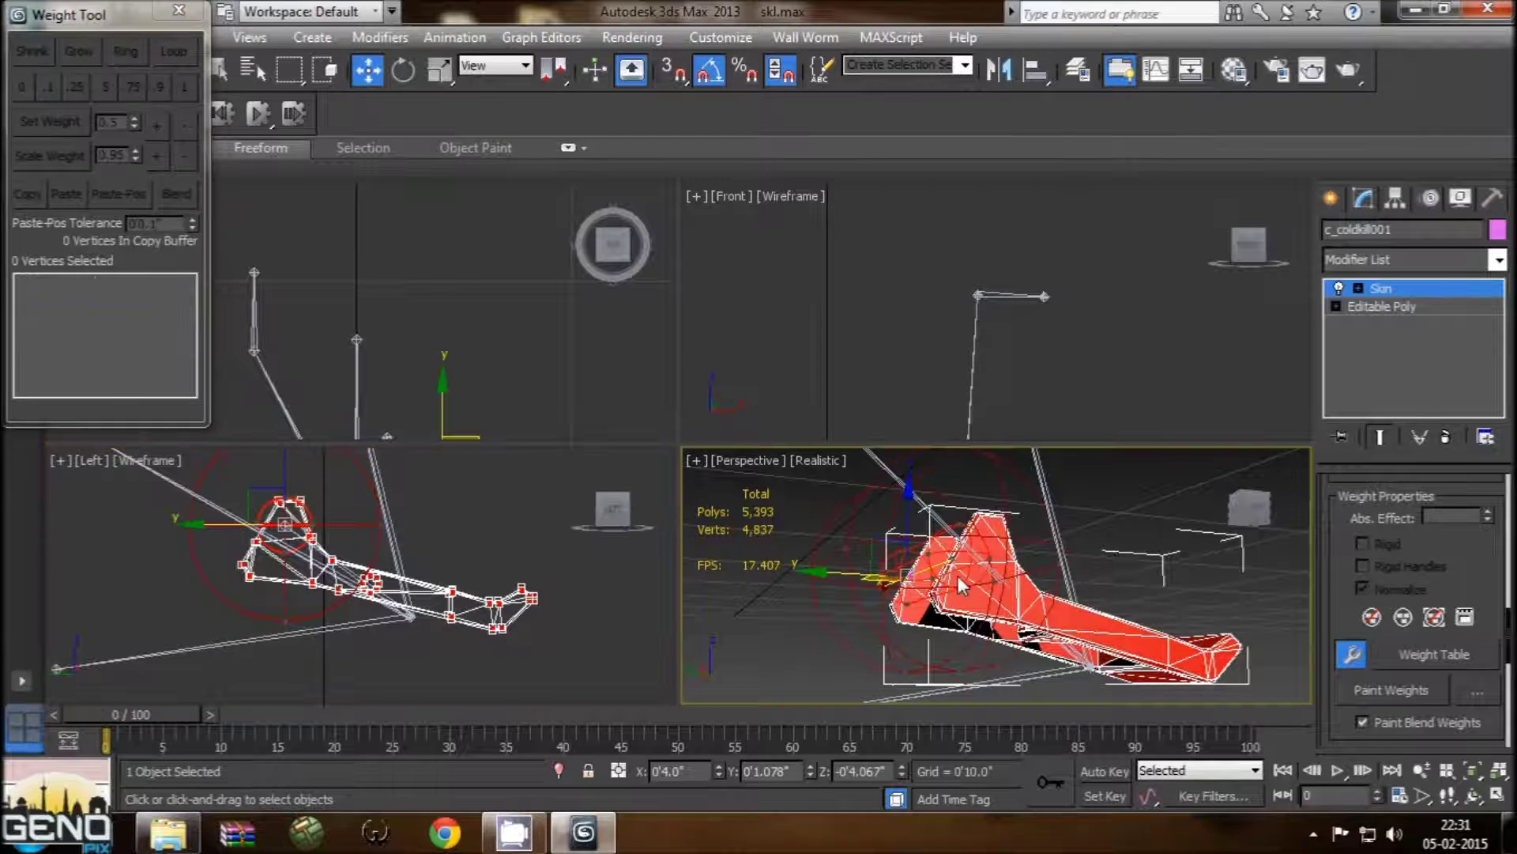
{"action": "left_click", "coordinate": [647, 602]}
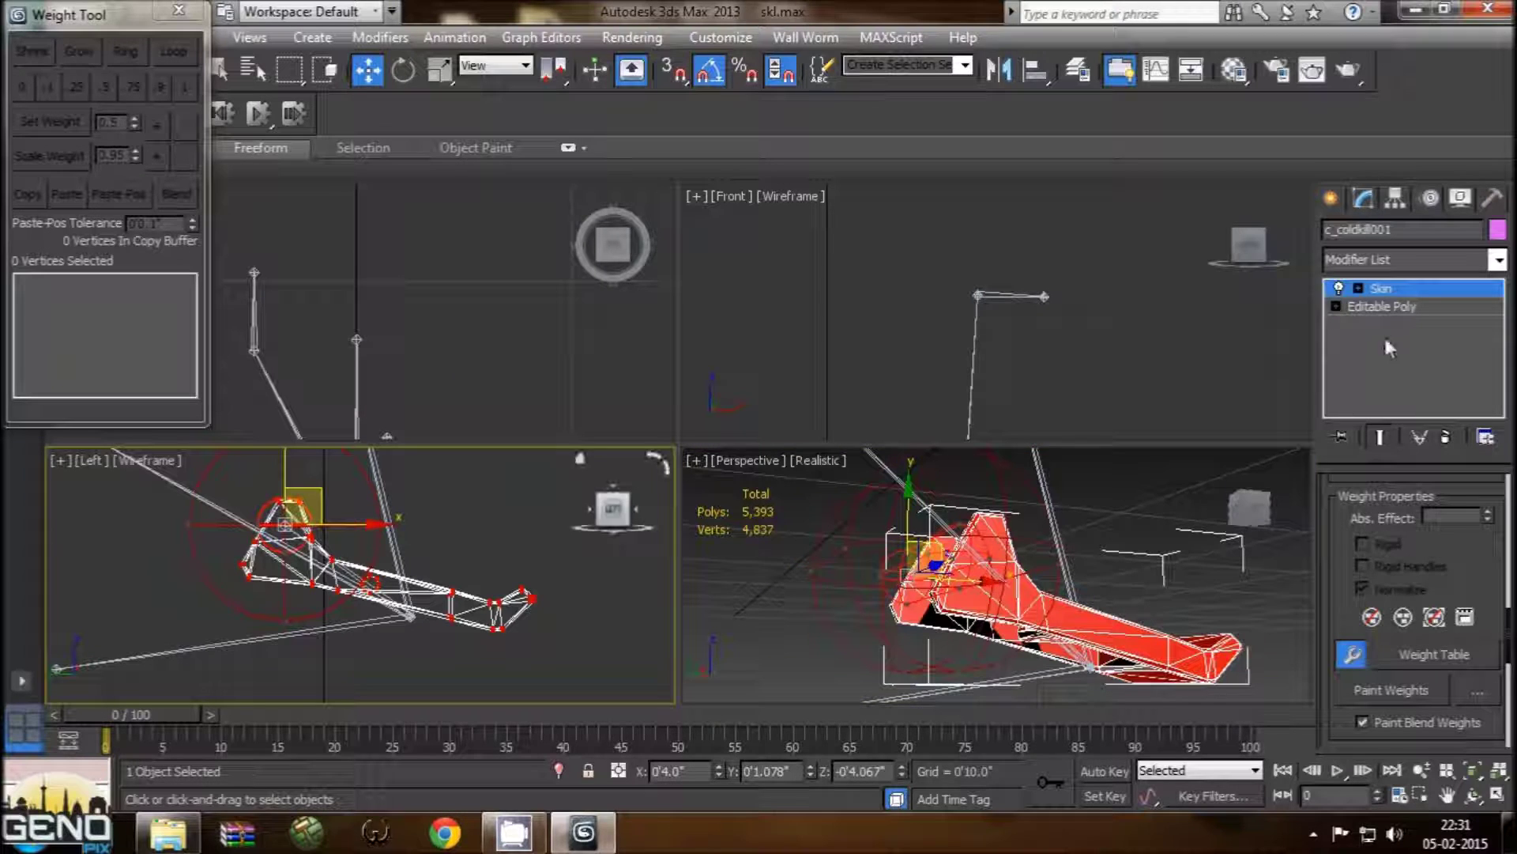
{"action": "left_click", "coordinate": [1379, 306]}
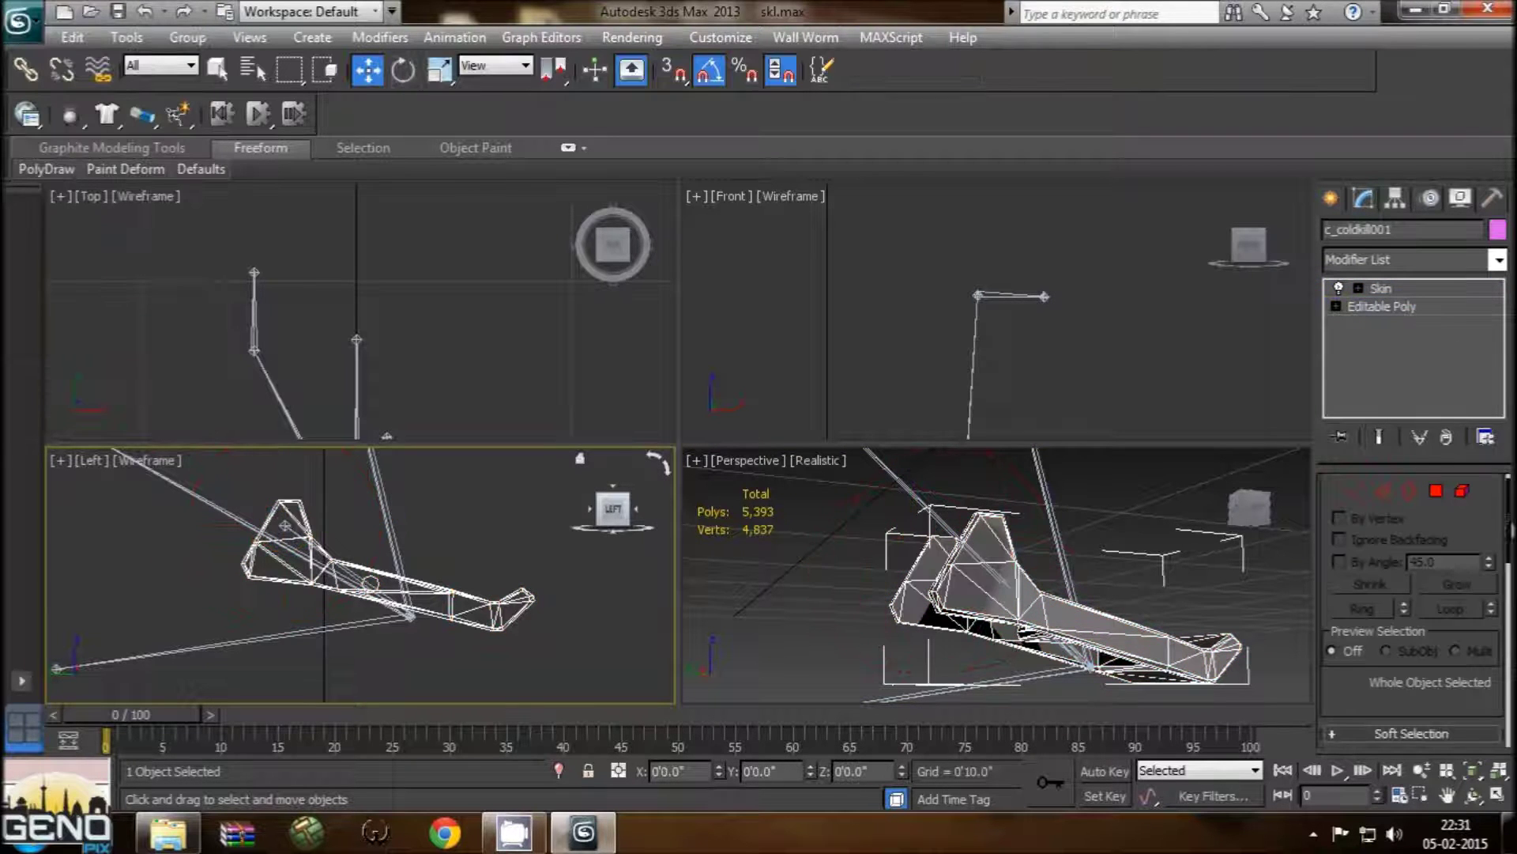
Step: At Editable Poly level, unhide all hidden parts of the mesh
{"action": "scroll", "coordinate": [1414, 600], "scroll_direction": "down", "scroll_amount": 2}
{"action": "scroll", "coordinate": [1415, 600], "scroll_direction": "down", "scroll_amount": 3}
{"action": "scroll", "coordinate": [1415, 601], "scroll_direction": "down", "scroll_amount": 3}
{"action": "scroll", "coordinate": [1414, 601], "scroll_direction": "down", "scroll_amount": 1}
{"action": "scroll", "coordinate": [1501, 652], "scroll_direction": "up", "scroll_amount": 1}
{"action": "scroll", "coordinate": [1502, 652], "scroll_direction": "up", "scroll_amount": 1}
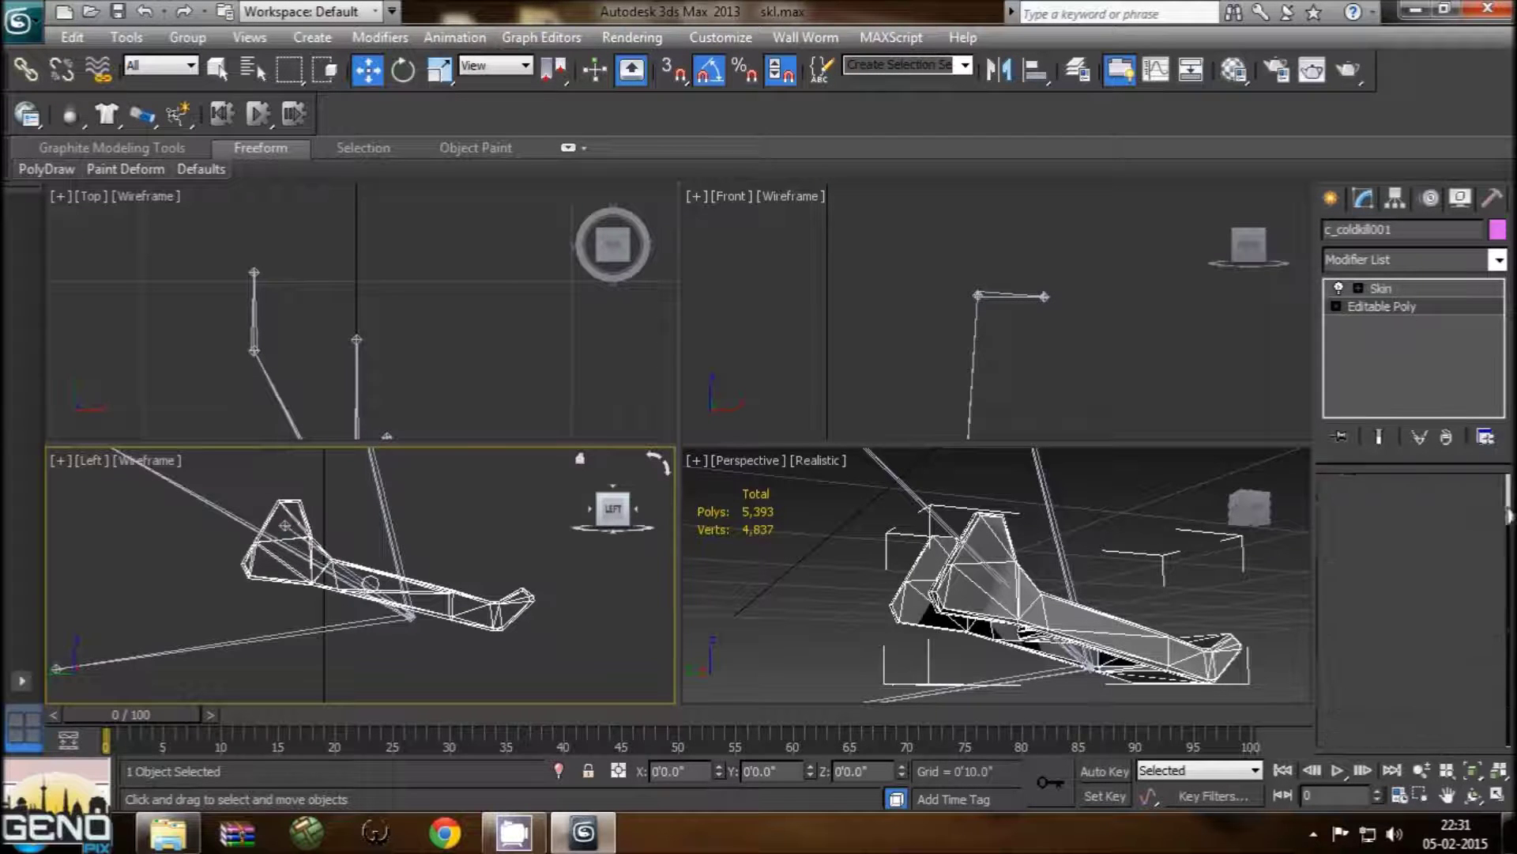
{"action": "left_click", "coordinate": [1401, 305]}
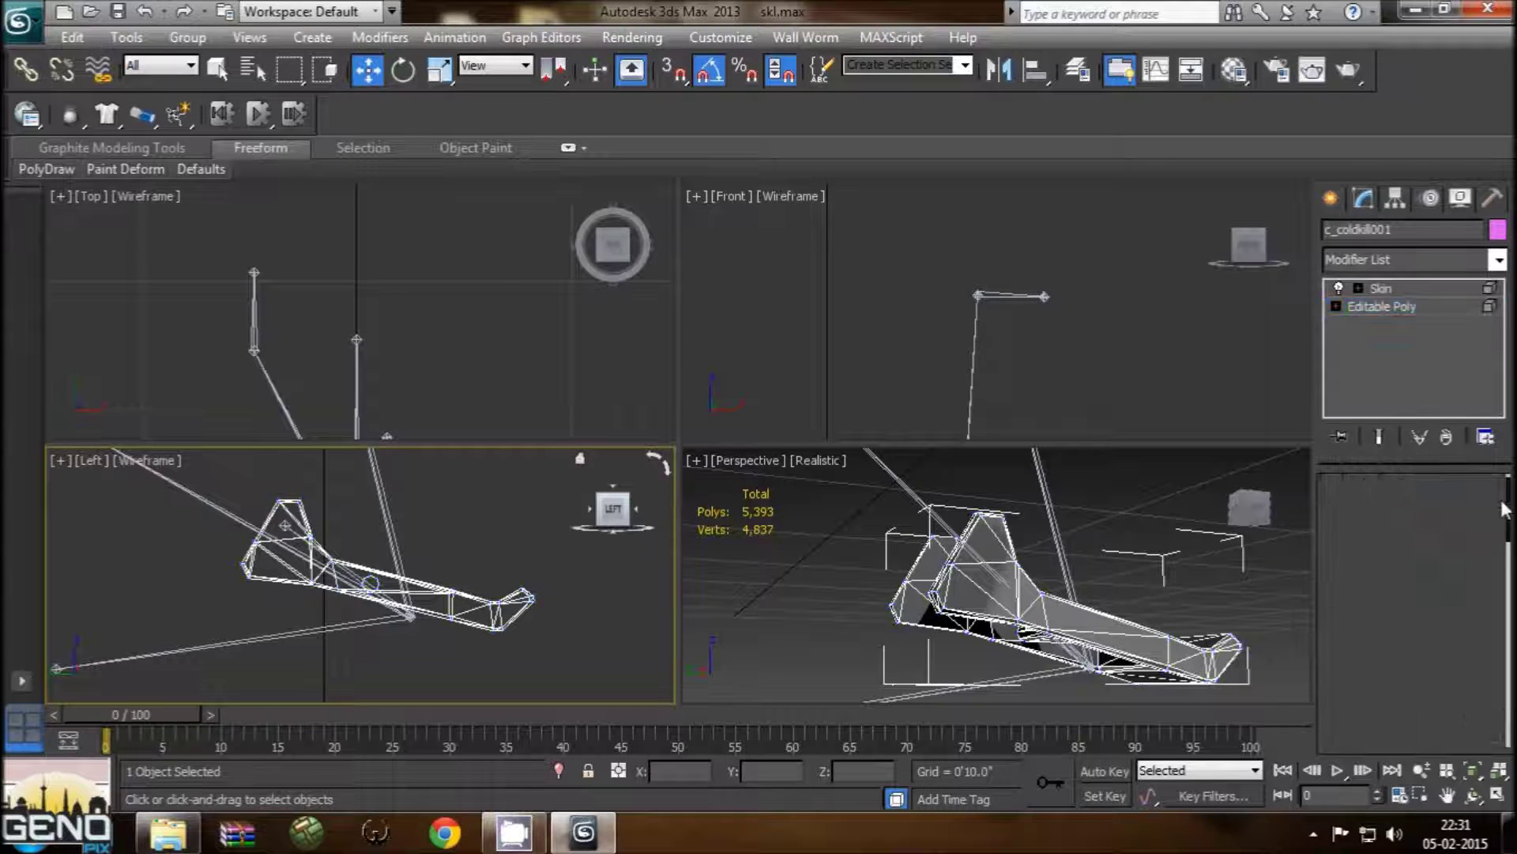
{"action": "scroll", "coordinate": [1506, 662], "scroll_direction": "down", "scroll_amount": 3}
{"action": "scroll", "coordinate": [1505, 662], "scroll_direction": "down", "scroll_amount": 3}
{"action": "scroll", "coordinate": [1505, 662], "scroll_direction": "down", "scroll_amount": 4}
{"action": "scroll", "coordinate": [1506, 662], "scroll_direction": "down", "scroll_amount": 3}
{"action": "scroll", "coordinate": [1506, 662], "scroll_direction": "down", "scroll_amount": 3}
{"action": "left_click", "coordinate": [1451, 522]}
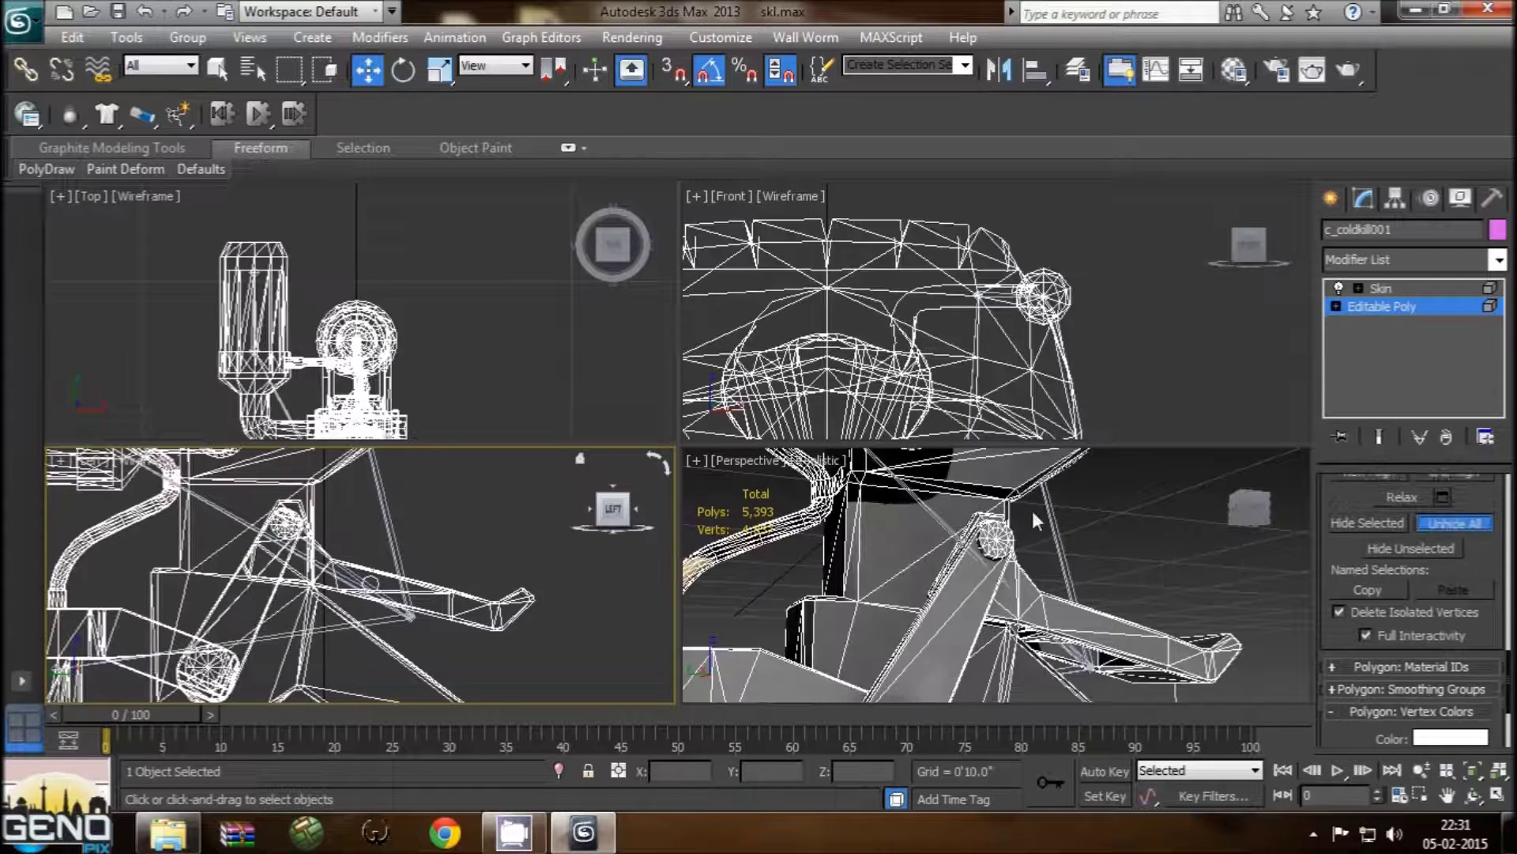
Step: Select the bottle-shaped part's bottom cap, body and top in the Left view
{"action": "mouse_move", "coordinate": [399, 565]}
{"action": "middle_mouse_down"}
{"action": "mouse_move", "coordinate": [424, 481]}
{"action": "mouse_move", "coordinate": [379, 545]}
{"action": "middle_mouse_up"}
{"action": "scroll", "coordinate": [359, 567], "scroll_direction": "down", "scroll_amount": 2}
{"action": "scroll", "coordinate": [358, 567], "scroll_direction": "down", "scroll_amount": 2}
{"action": "scroll", "coordinate": [359, 567], "scroll_direction": "up", "scroll_amount": 2}
{"action": "scroll", "coordinate": [359, 566], "scroll_direction": "up", "scroll_amount": 2}
{"action": "scroll", "coordinate": [316, 585], "scroll_direction": "up", "scroll_amount": 1}
{"action": "left_click_drag", "start_coordinate": [160, 624], "coordinate": [312, 686]}
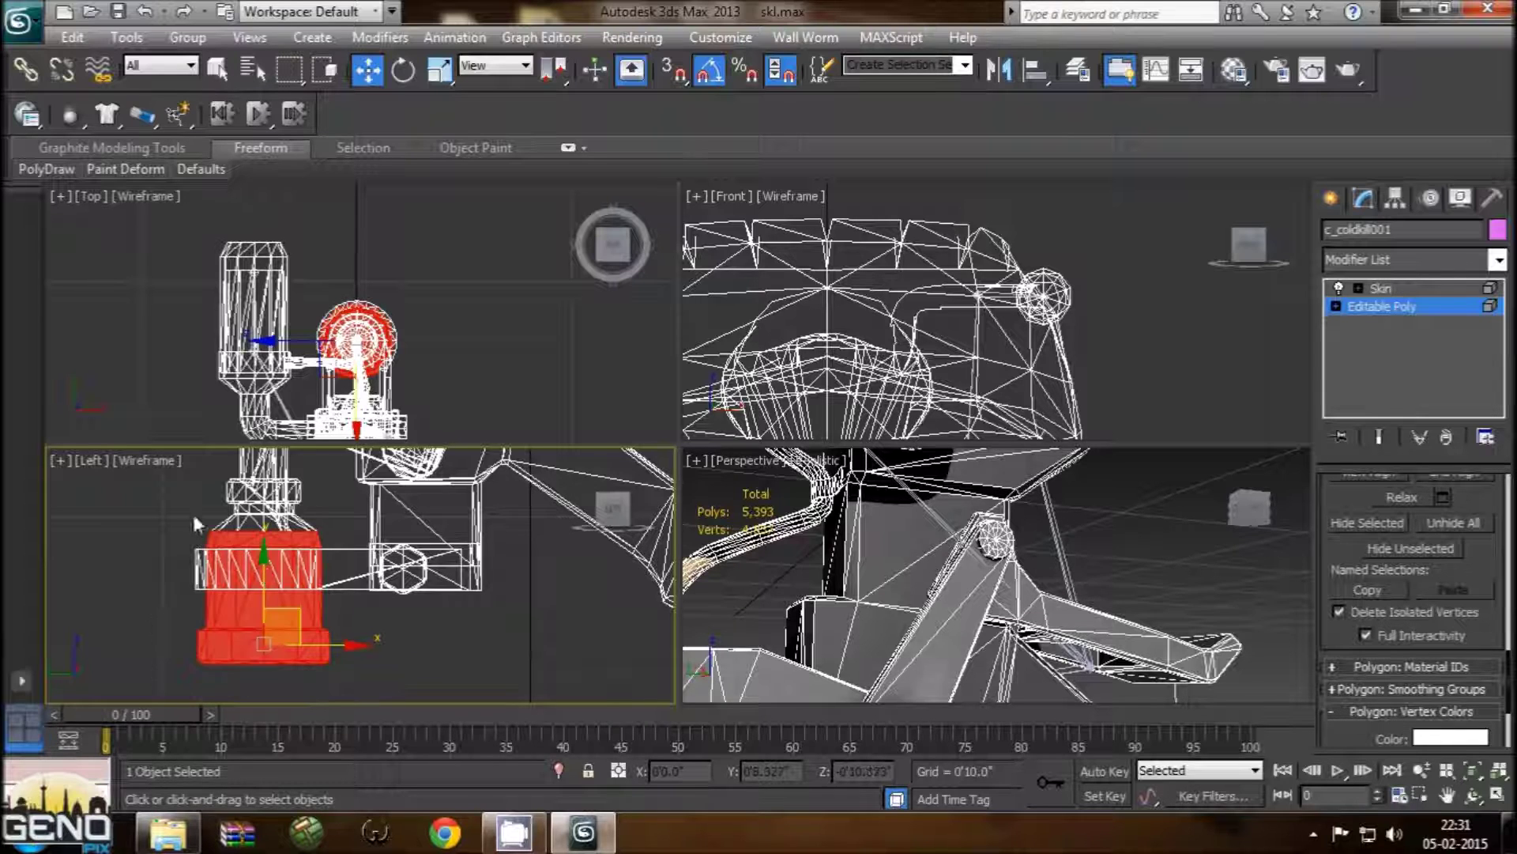
{"action": "left_click_drag", "start_coordinate": [190, 490], "coordinate": [241, 534]}
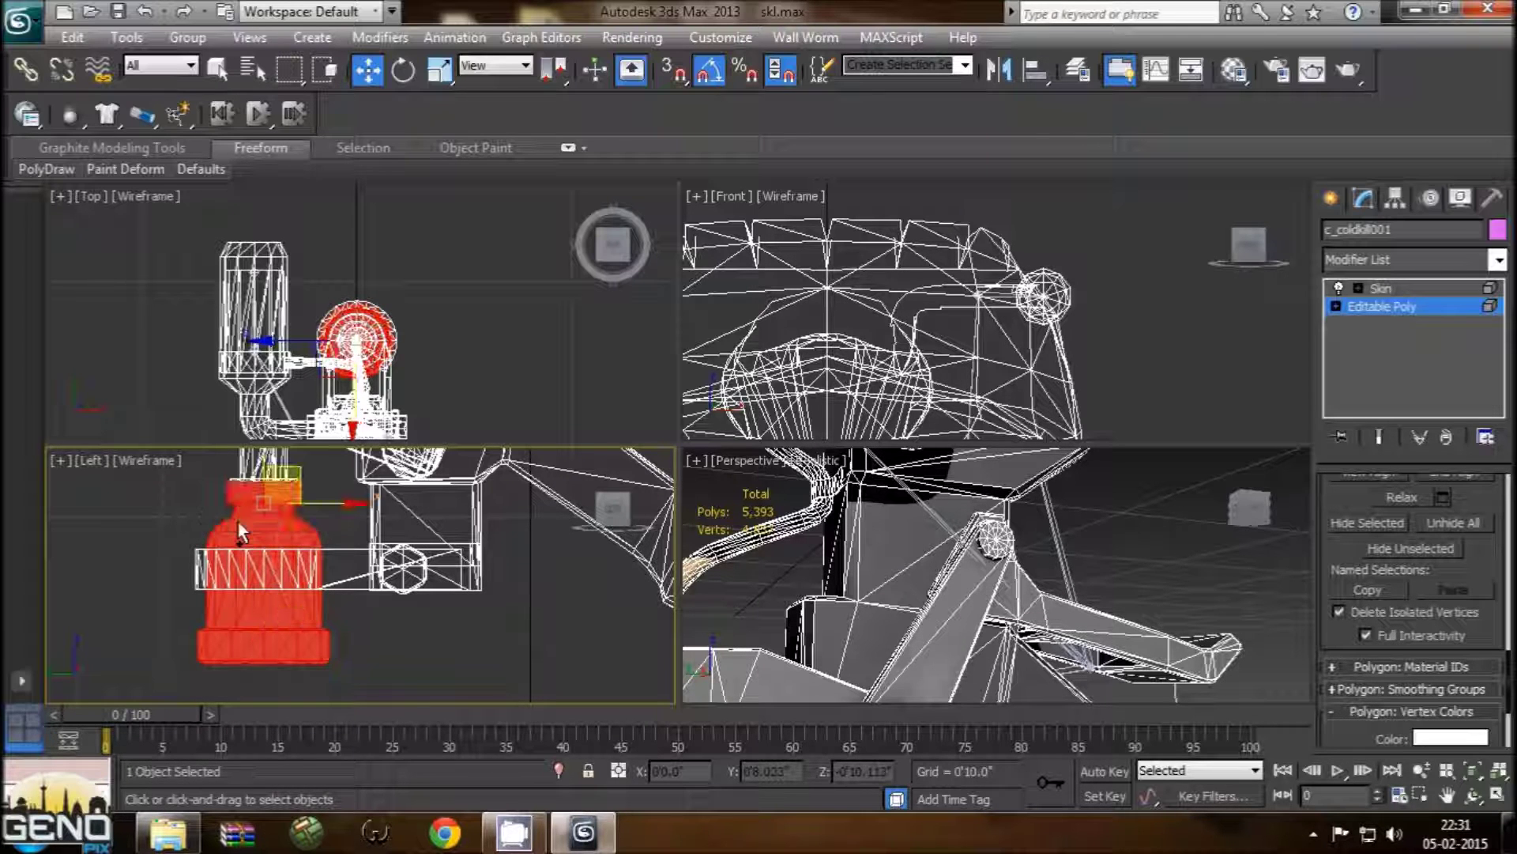
{"action": "middle_click_drag", "start_coordinate": [223, 481], "coordinate": [258, 545]}
{"action": "scroll", "coordinate": [258, 545], "scroll_direction": "up", "scroll_amount": 4}
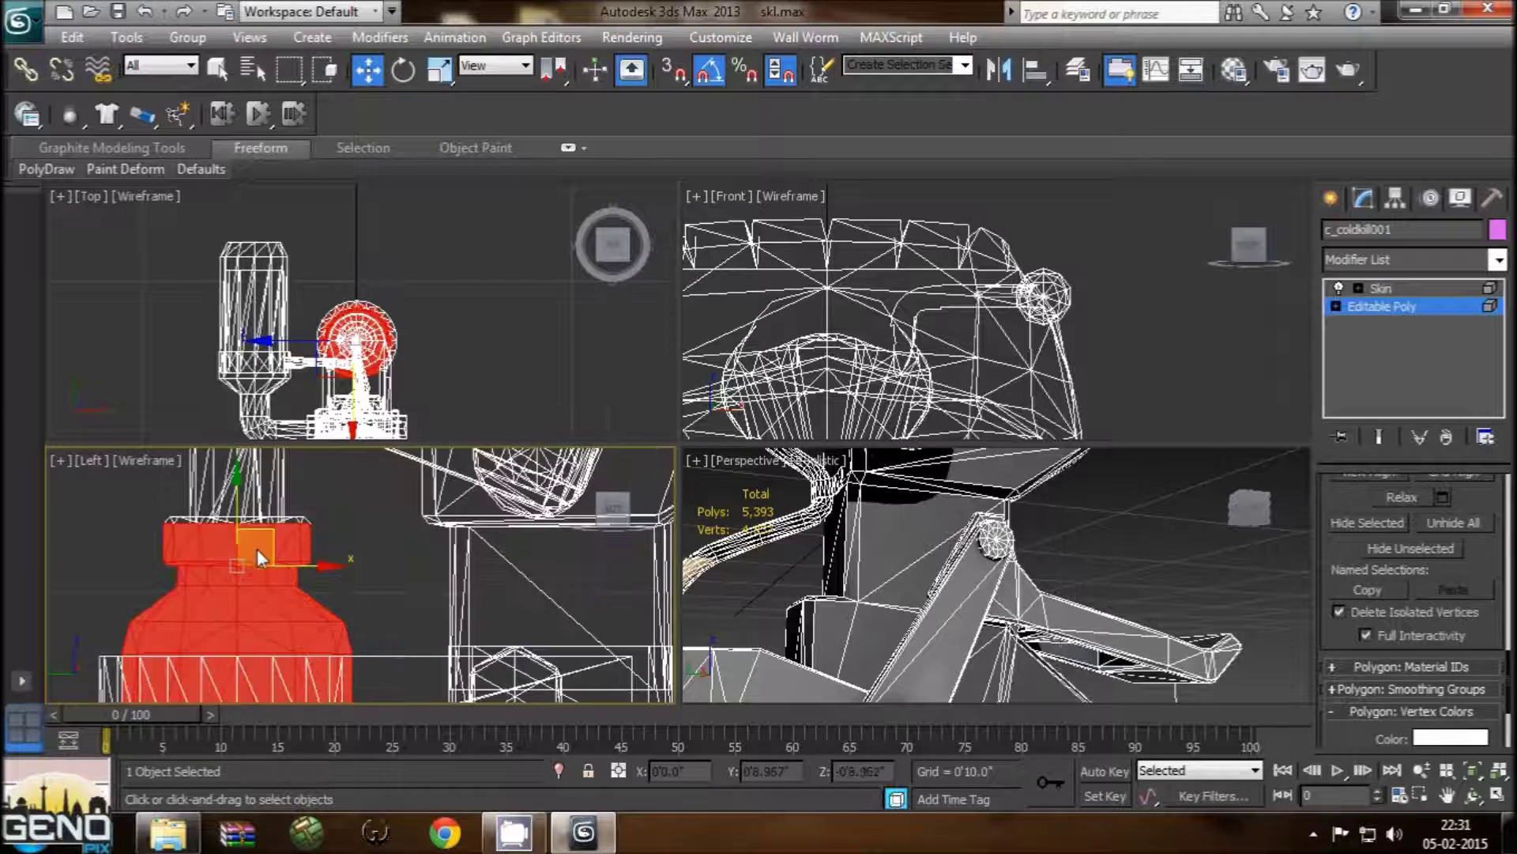
{"action": "left_click_drag", "start_coordinate": [136, 516], "coordinate": [176, 534]}
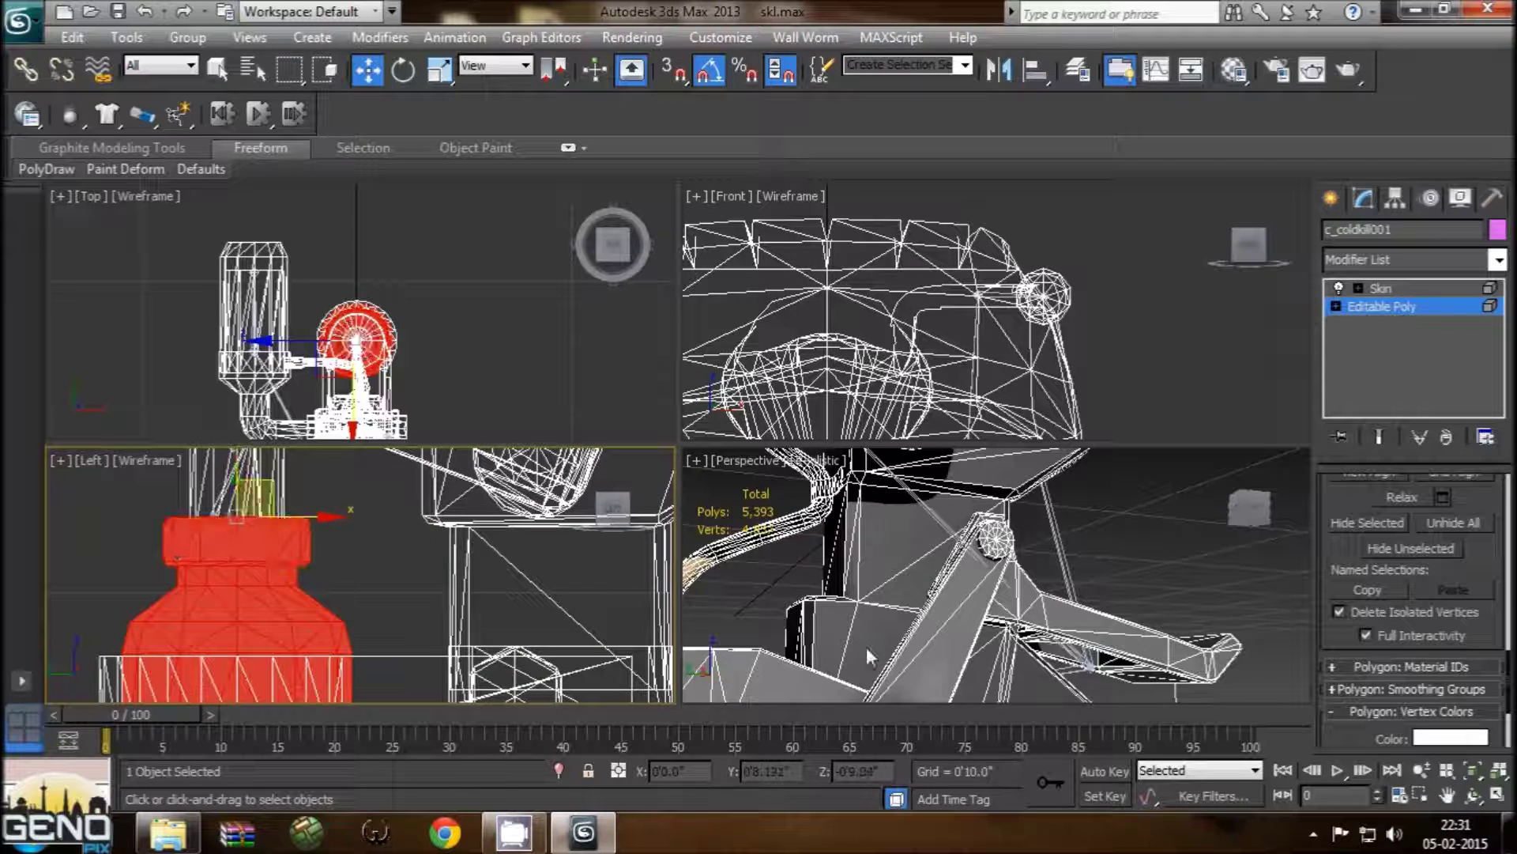
Step: Hide everything except the selected bottle part
{"action": "middle_click", "coordinate": [1000, 530]}
{"action": "scroll", "coordinate": [1000, 529], "scroll_direction": "down", "scroll_amount": 3}
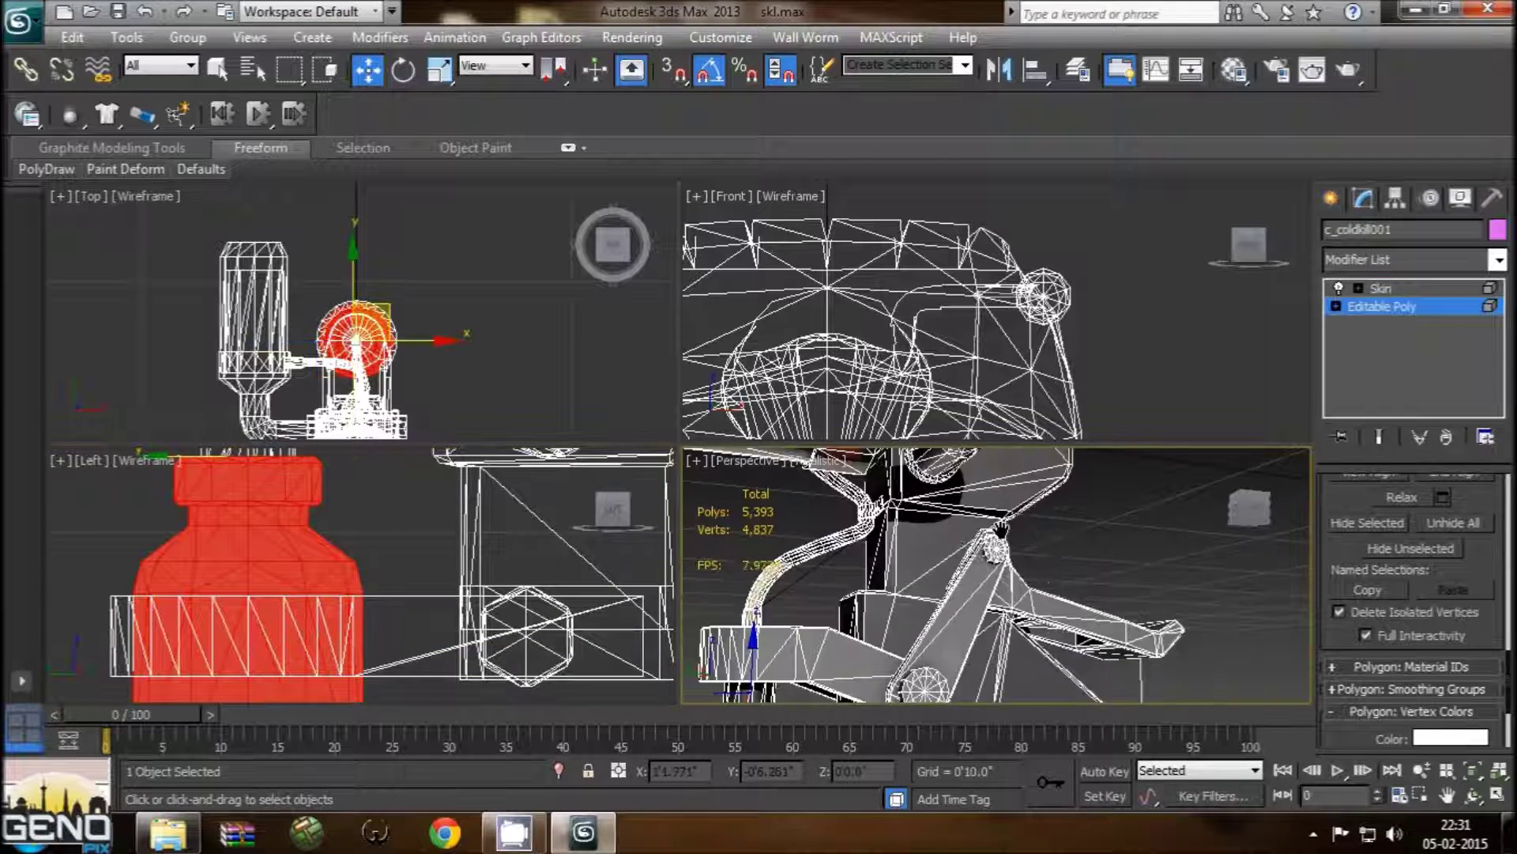
{"action": "scroll", "coordinate": [999, 542], "scroll_direction": "down", "scroll_amount": 3}
{"action": "scroll", "coordinate": [1000, 553], "scroll_direction": "down", "scroll_amount": 3}
{"action": "scroll", "coordinate": [1000, 568], "scroll_direction": "down", "scroll_amount": 2}
{"action": "scroll", "coordinate": [999, 573], "scroll_direction": "up", "scroll_amount": 3}
{"action": "scroll", "coordinate": [994, 601], "scroll_direction": "up", "scroll_amount": 2}
{"action": "scroll", "coordinate": [989, 628], "scroll_direction": "up", "scroll_amount": 2}
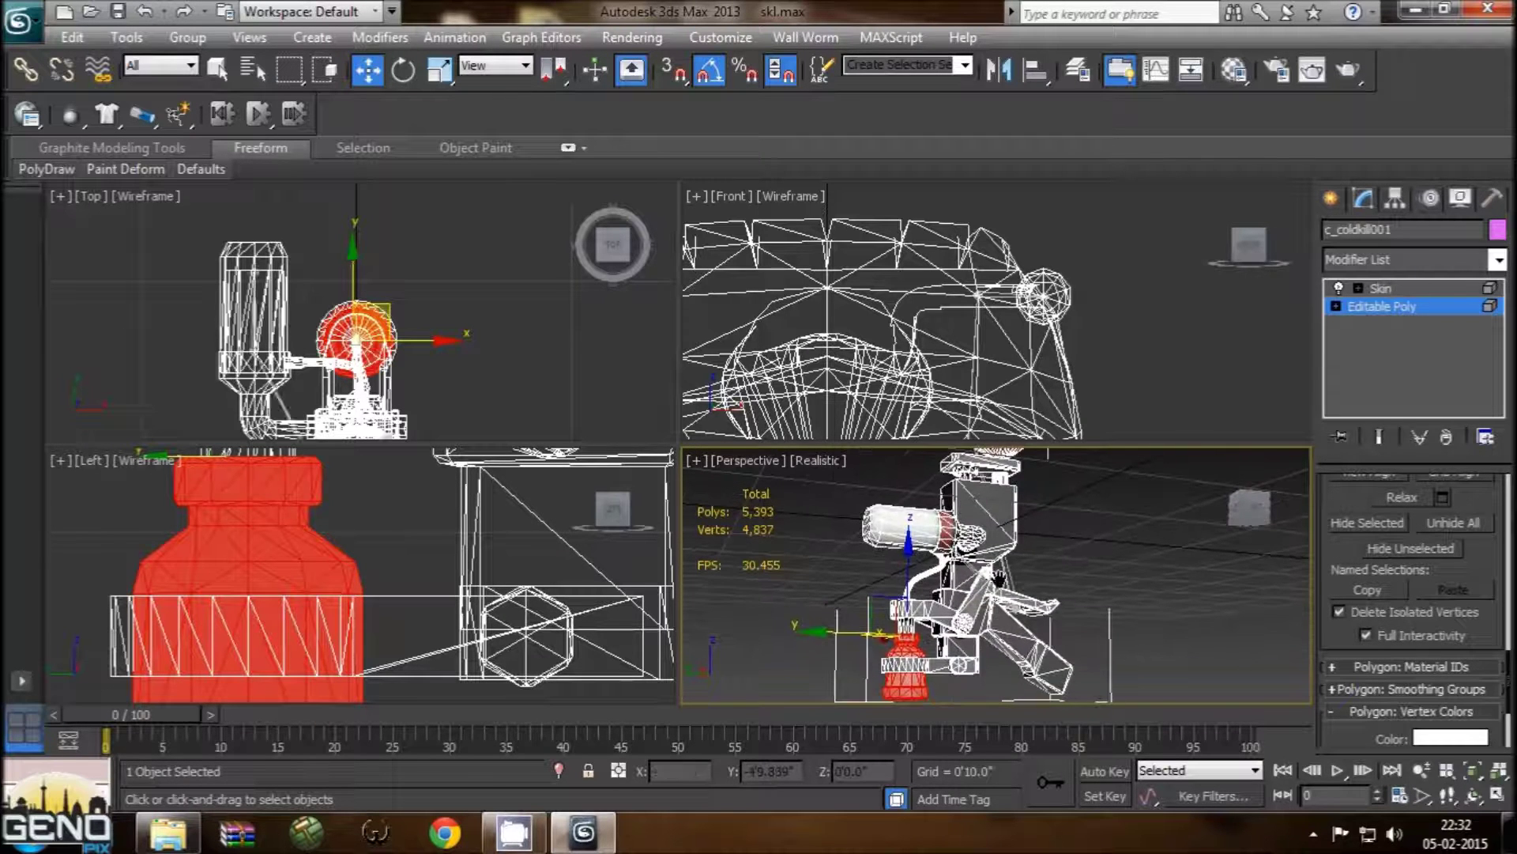
{"action": "left_click", "coordinate": [1413, 548]}
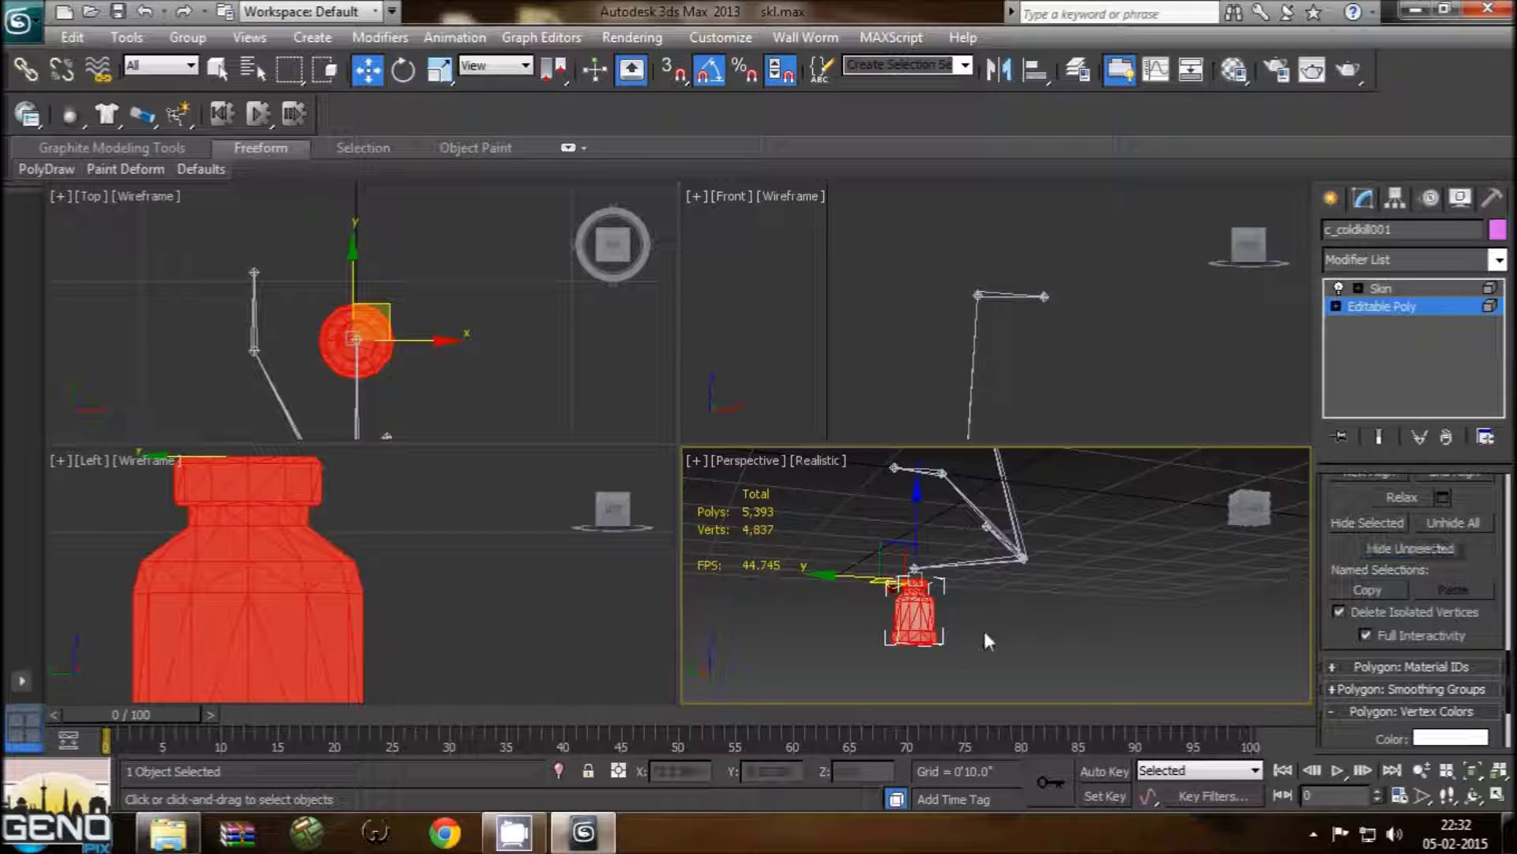
Step: Deselect the bottle and switch to the Skin modifier, closing the leftover weight tool window
{"action": "middle_click_drag", "start_coordinate": [371, 547], "coordinate": [381, 587]}
{"action": "scroll", "coordinate": [388, 585], "scroll_direction": "down", "scroll_amount": 3}
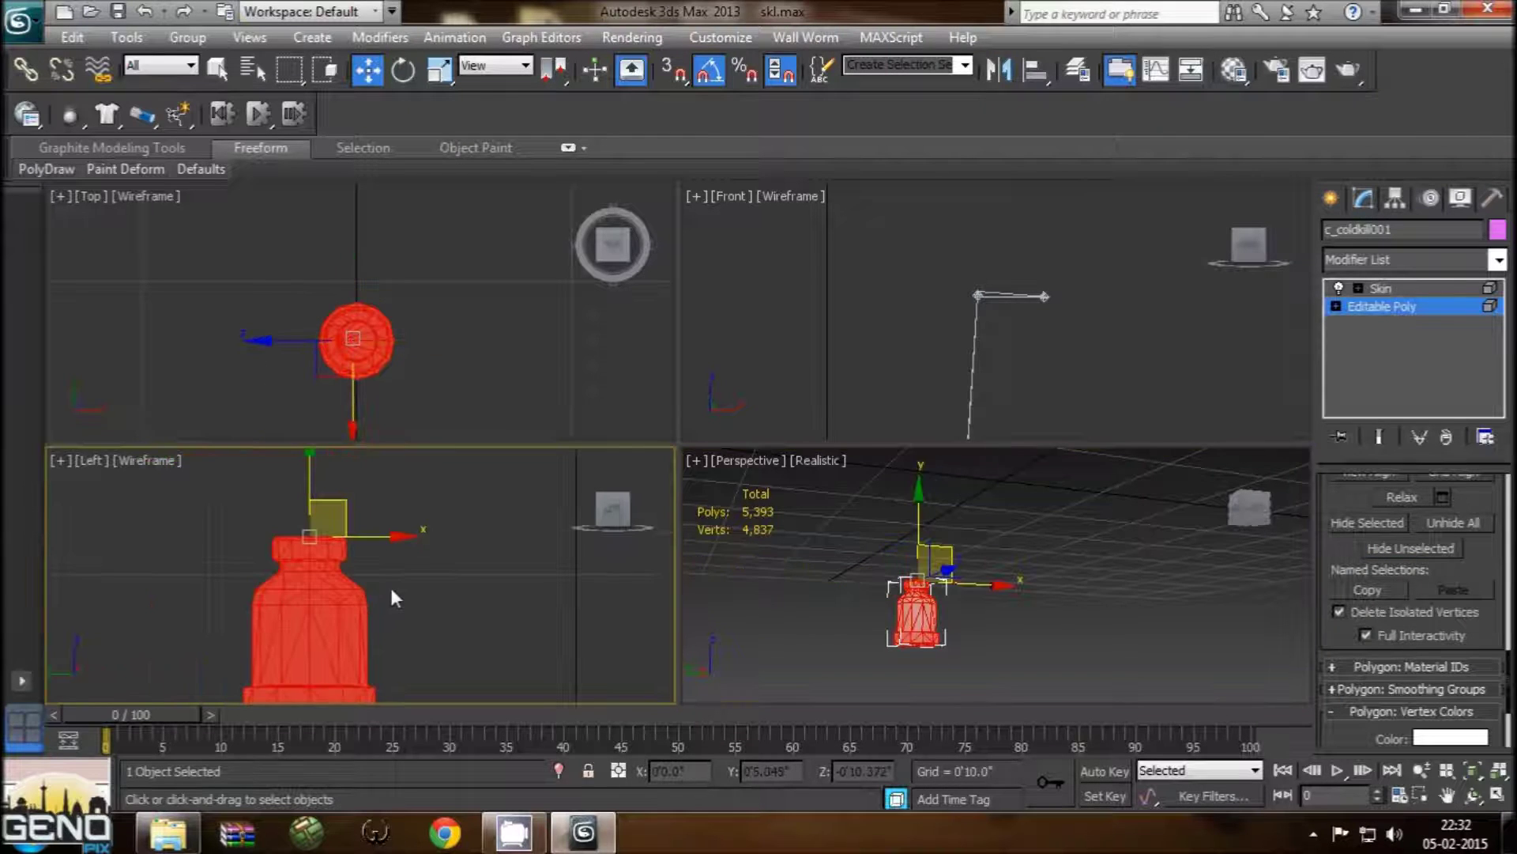
{"action": "left_click", "coordinate": [439, 582]}
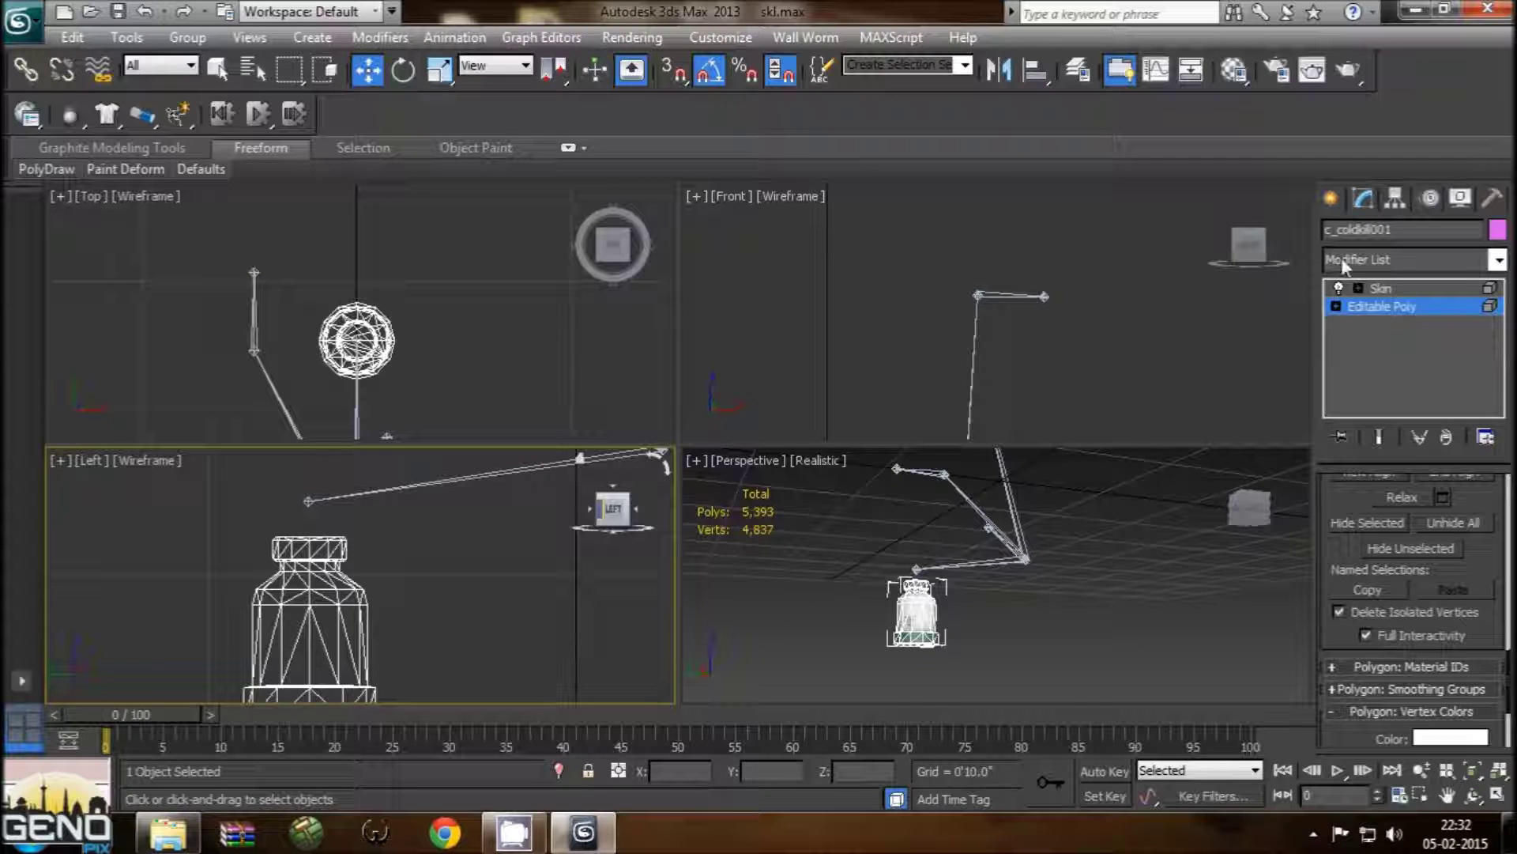
{"action": "left_click", "coordinate": [1381, 289]}
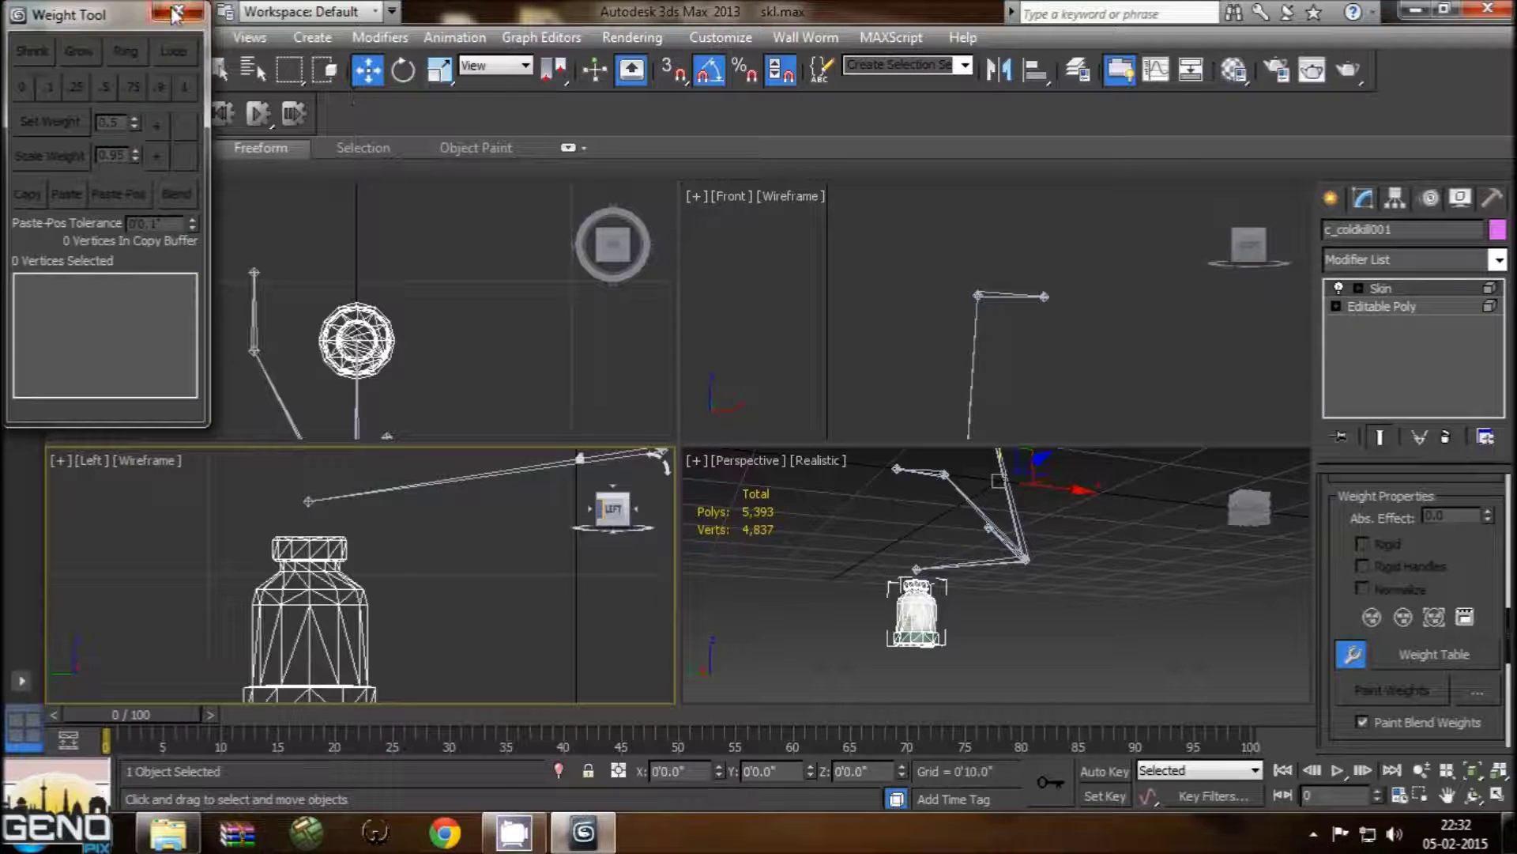
{"action": "left_click", "coordinate": [175, 14]}
{"action": "left_click_drag", "start_coordinate": [1507, 613], "coordinate": [1508, 533]}
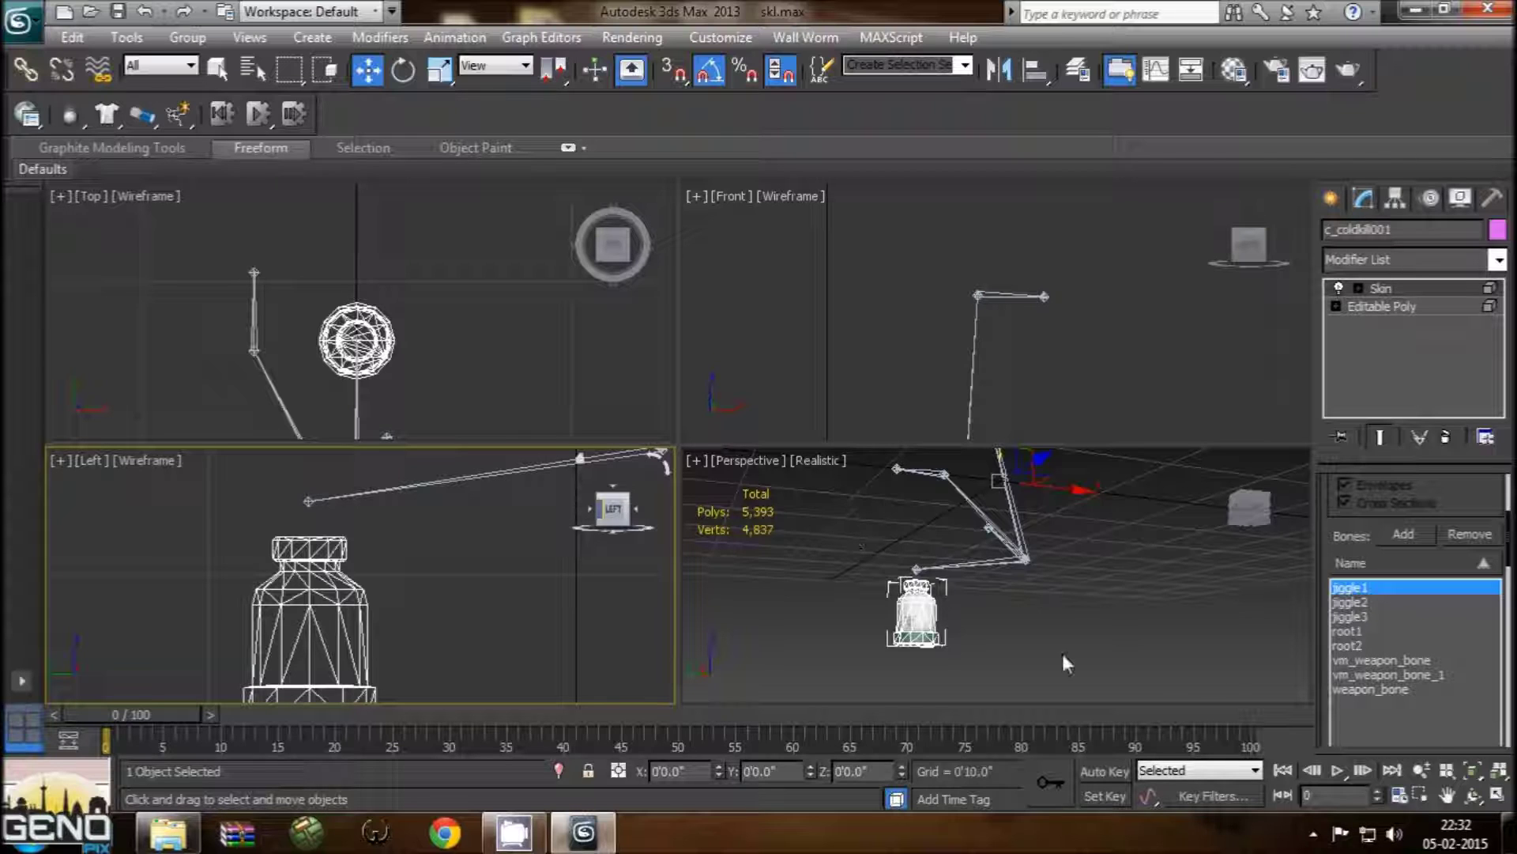
Step: Pick vm_weapon_bone_1 in the bone list and turn on Edit Envelopes
{"action": "left_click", "coordinate": [1375, 676]}
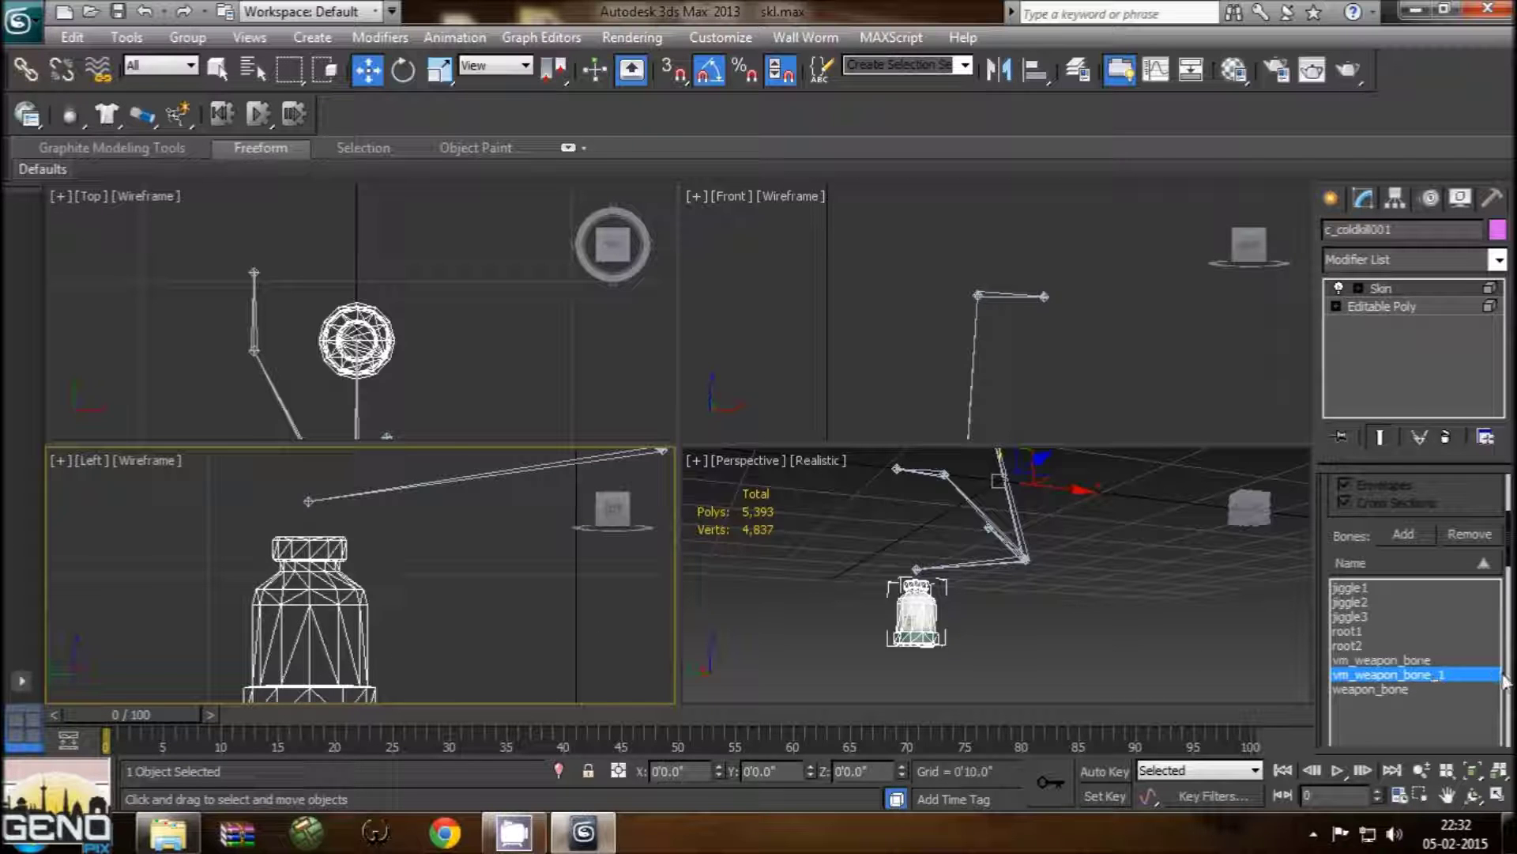
{"action": "scroll", "coordinate": [1414, 608], "scroll_direction": "up", "scroll_amount": 2}
{"action": "scroll", "coordinate": [1414, 608], "scroll_direction": "up", "scroll_amount": 2}
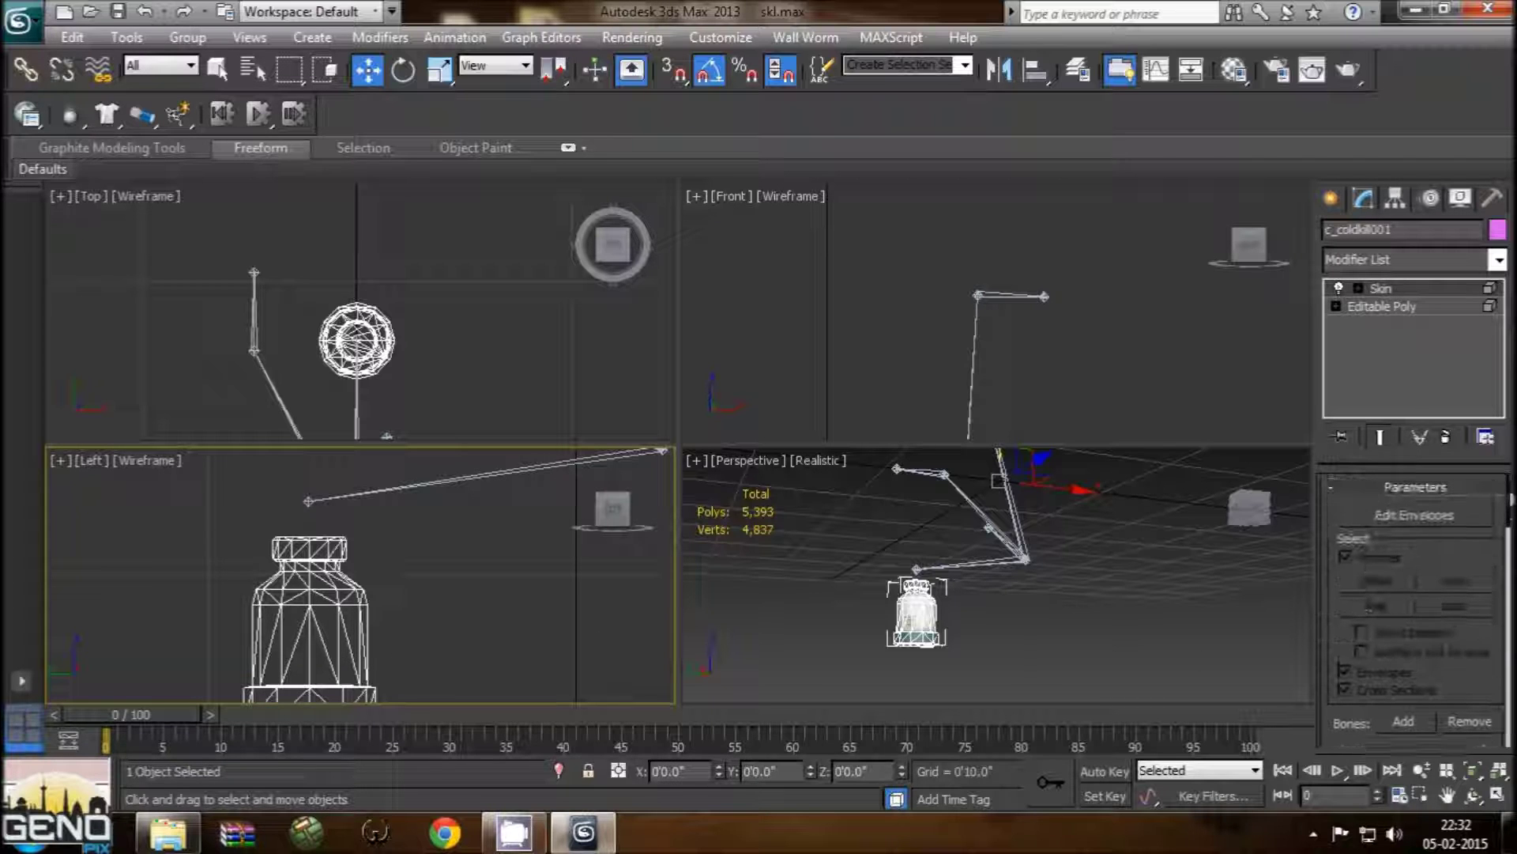
{"action": "left_click", "coordinate": [1438, 515]}
{"action": "scroll", "coordinate": [1509, 638], "scroll_direction": "down", "scroll_amount": 5}
{"action": "scroll", "coordinate": [1505, 640], "scroll_direction": "down", "scroll_amount": 3}
{"action": "scroll", "coordinate": [1423, 660], "scroll_direction": "down", "scroll_amount": 2}
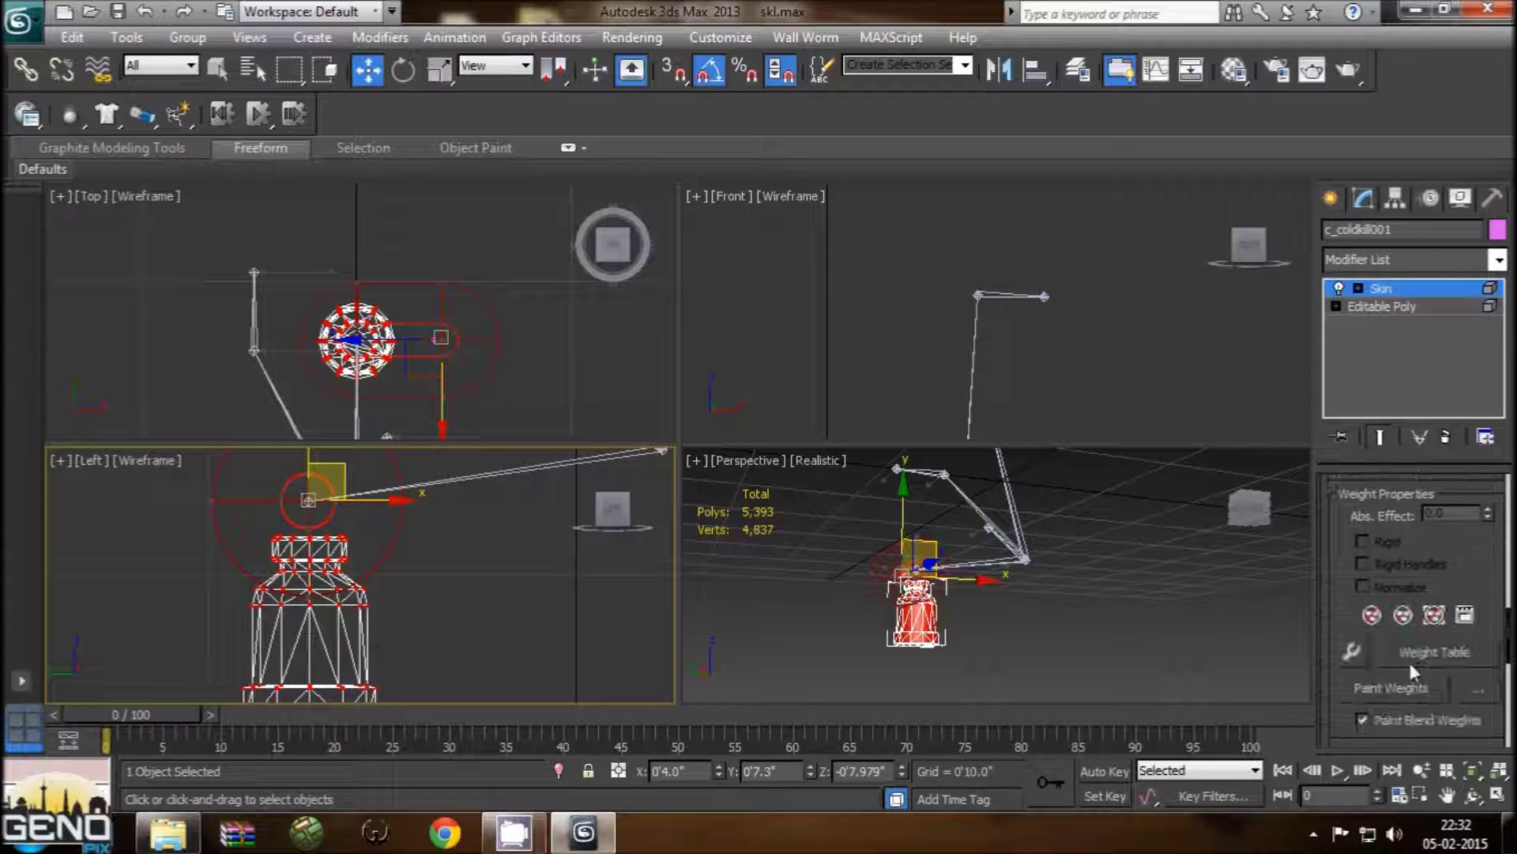
Step: Select the bottle's 291 vertices in the Weight Tool, confirm their 1.000 weight, and close it
{"action": "left_click", "coordinate": [1349, 654]}
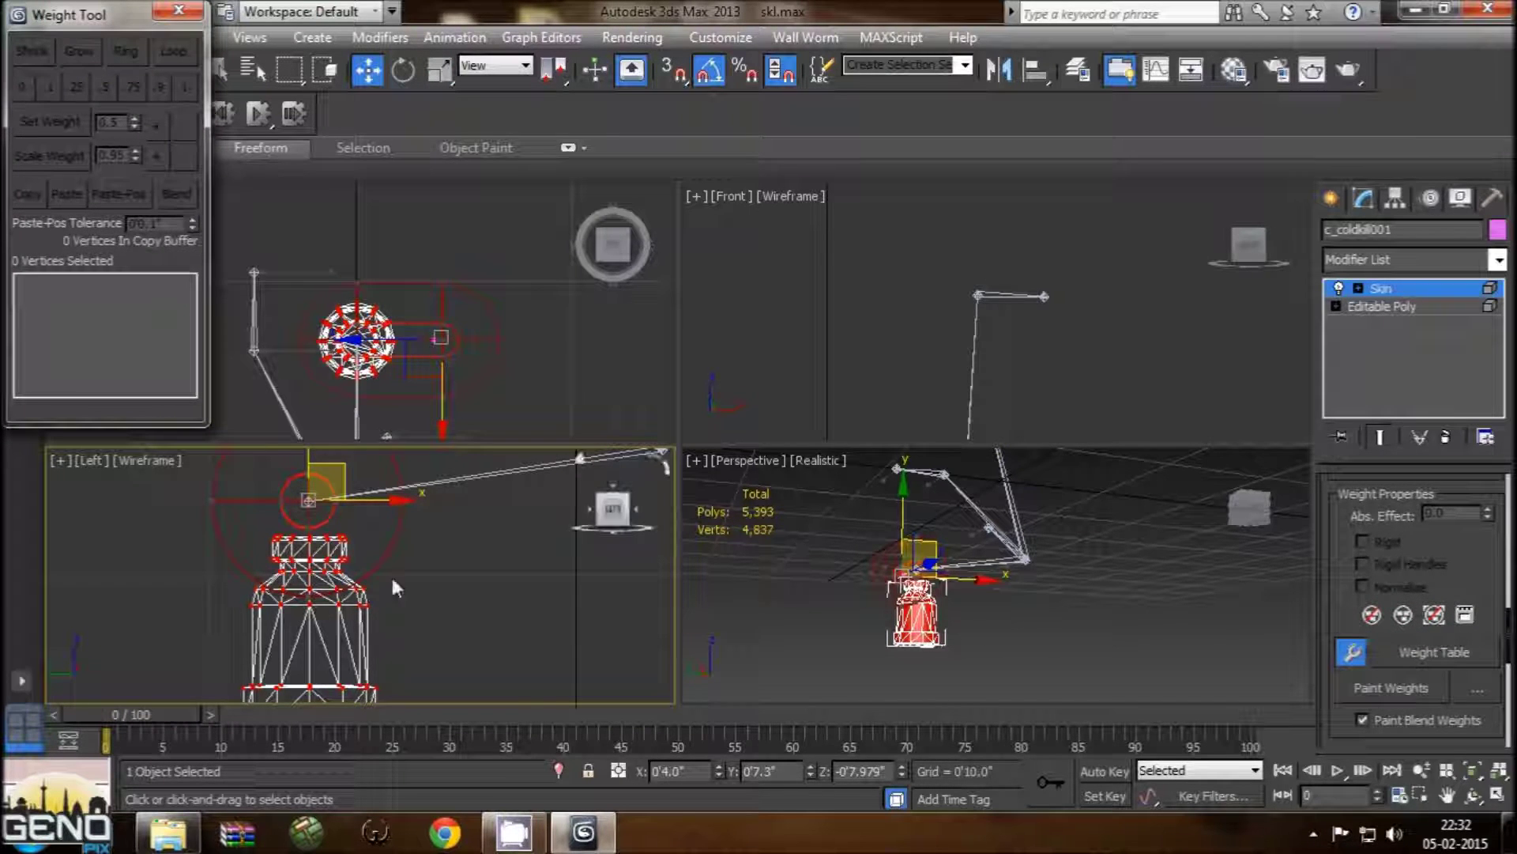
{"action": "left_click_drag", "start_coordinate": [83, 29], "coordinate": [85, 49]}
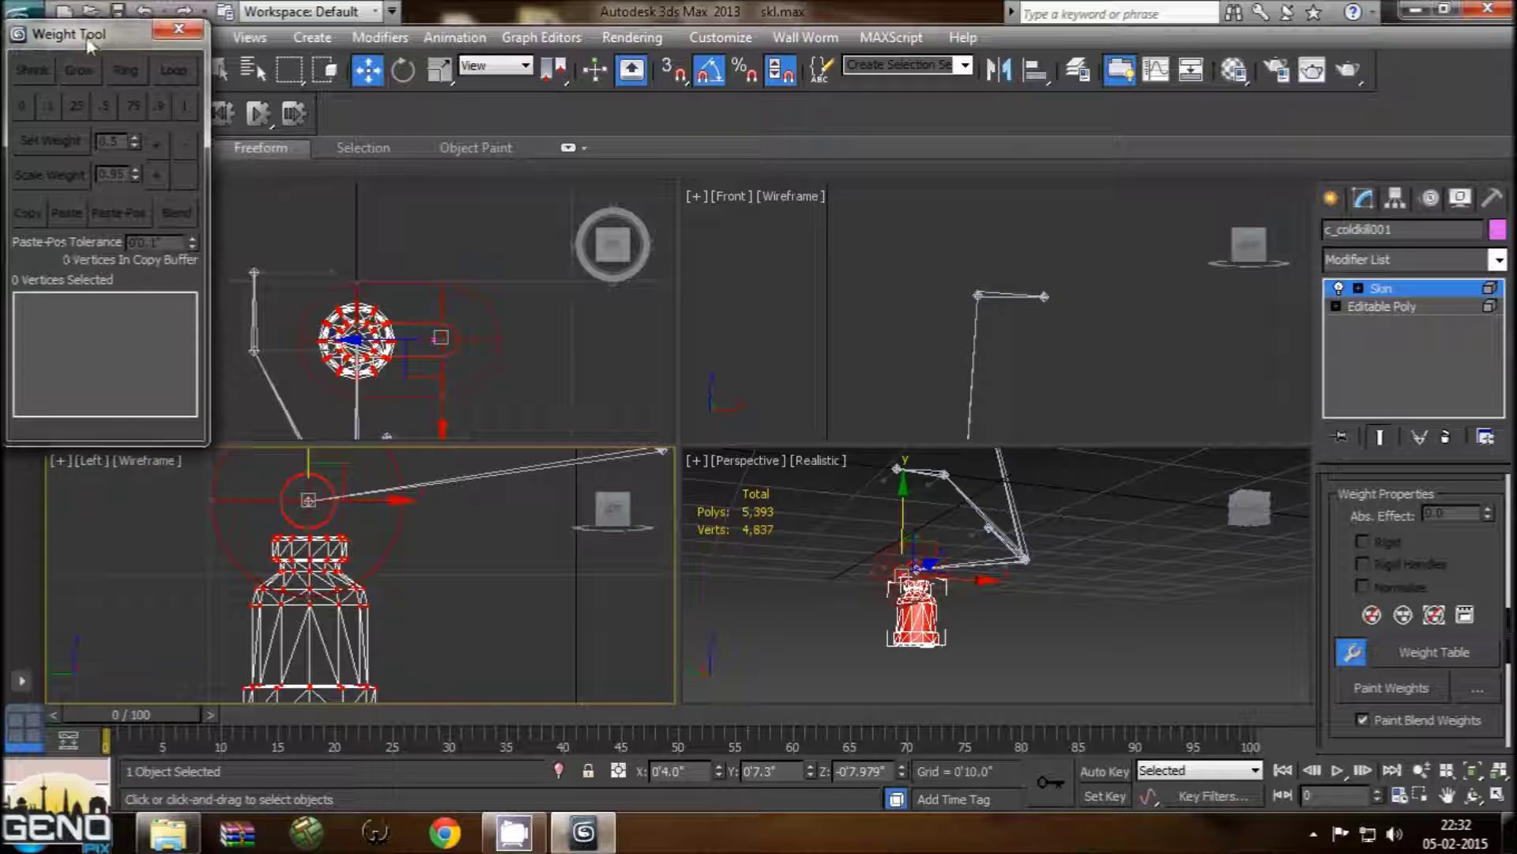
{"action": "left_click_drag", "start_coordinate": [190, 523], "coordinate": [445, 797]}
{"action": "middle_click_drag", "start_coordinate": [452, 655], "coordinate": [457, 578]}
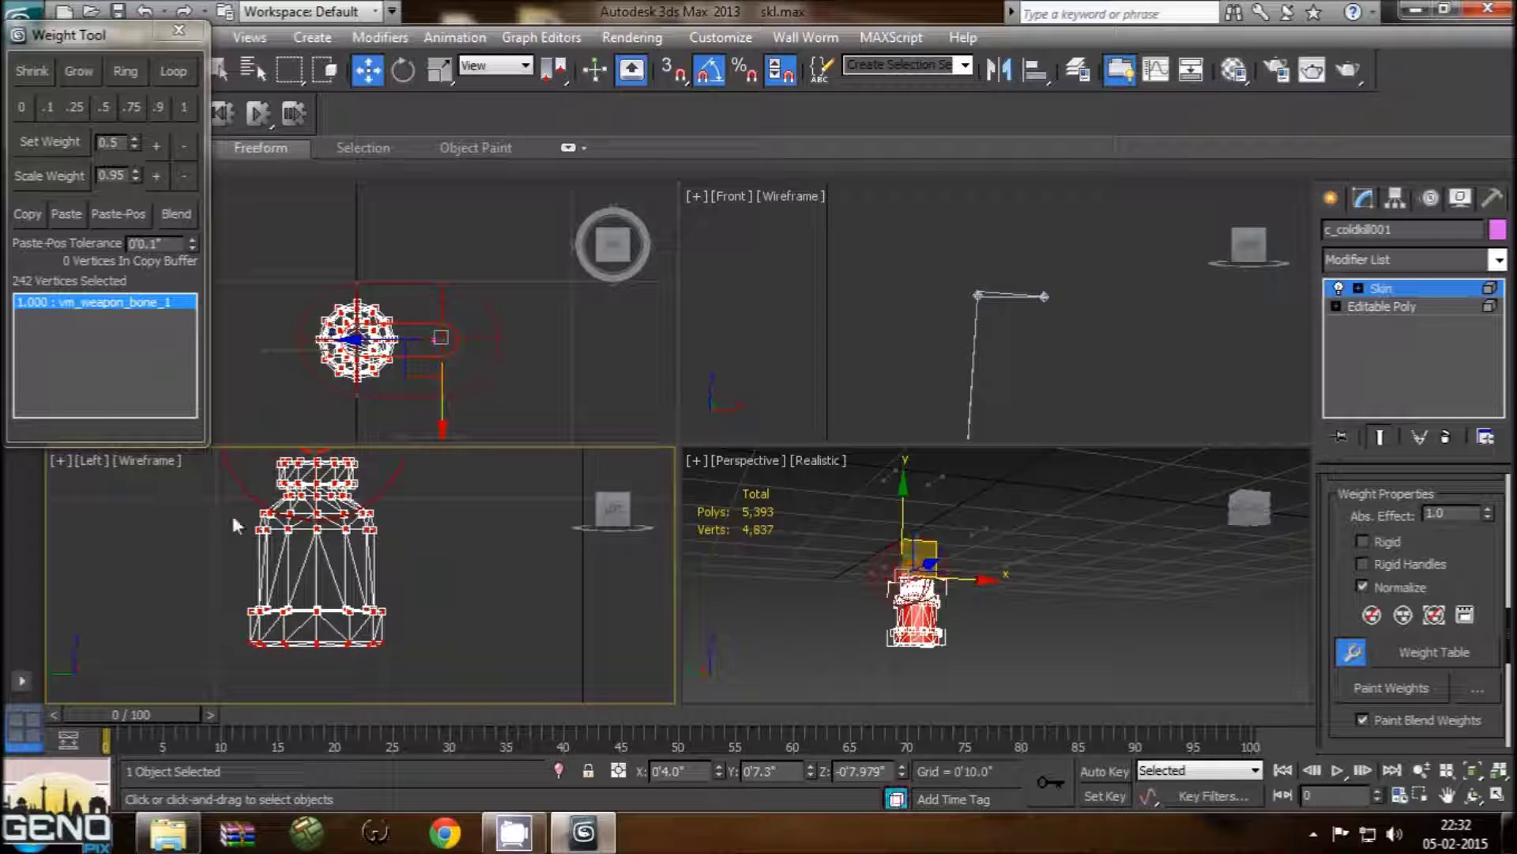
{"action": "left_click", "coordinate": [205, 445]}
{"action": "left_click_drag", "start_coordinate": [200, 671], "coordinate": [411, 457]}
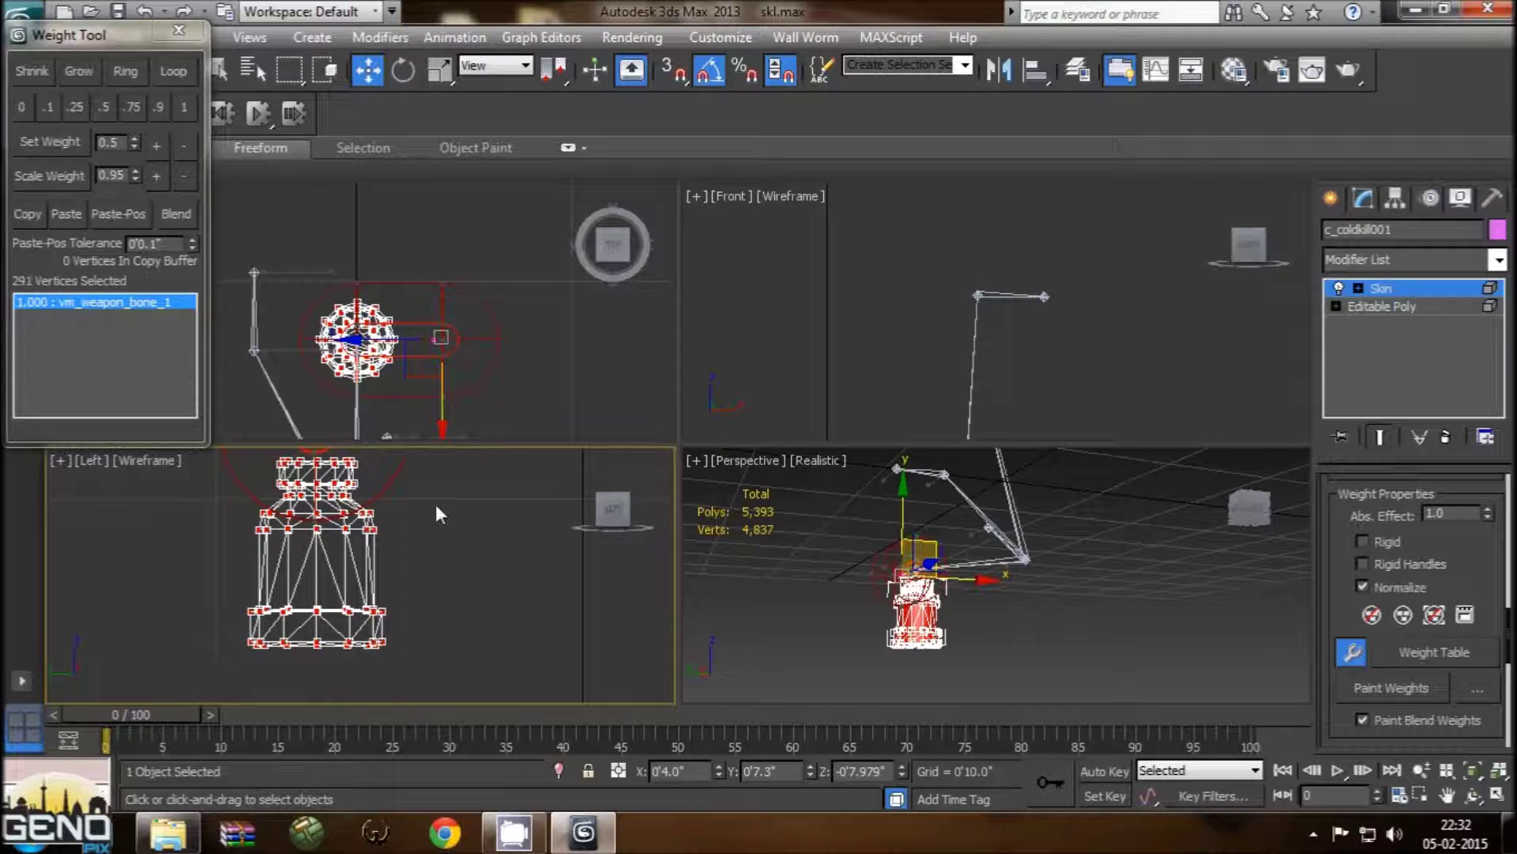
{"action": "middle_click_drag", "start_coordinate": [434, 504], "coordinate": [442, 585]}
{"action": "left_click", "coordinate": [183, 109]}
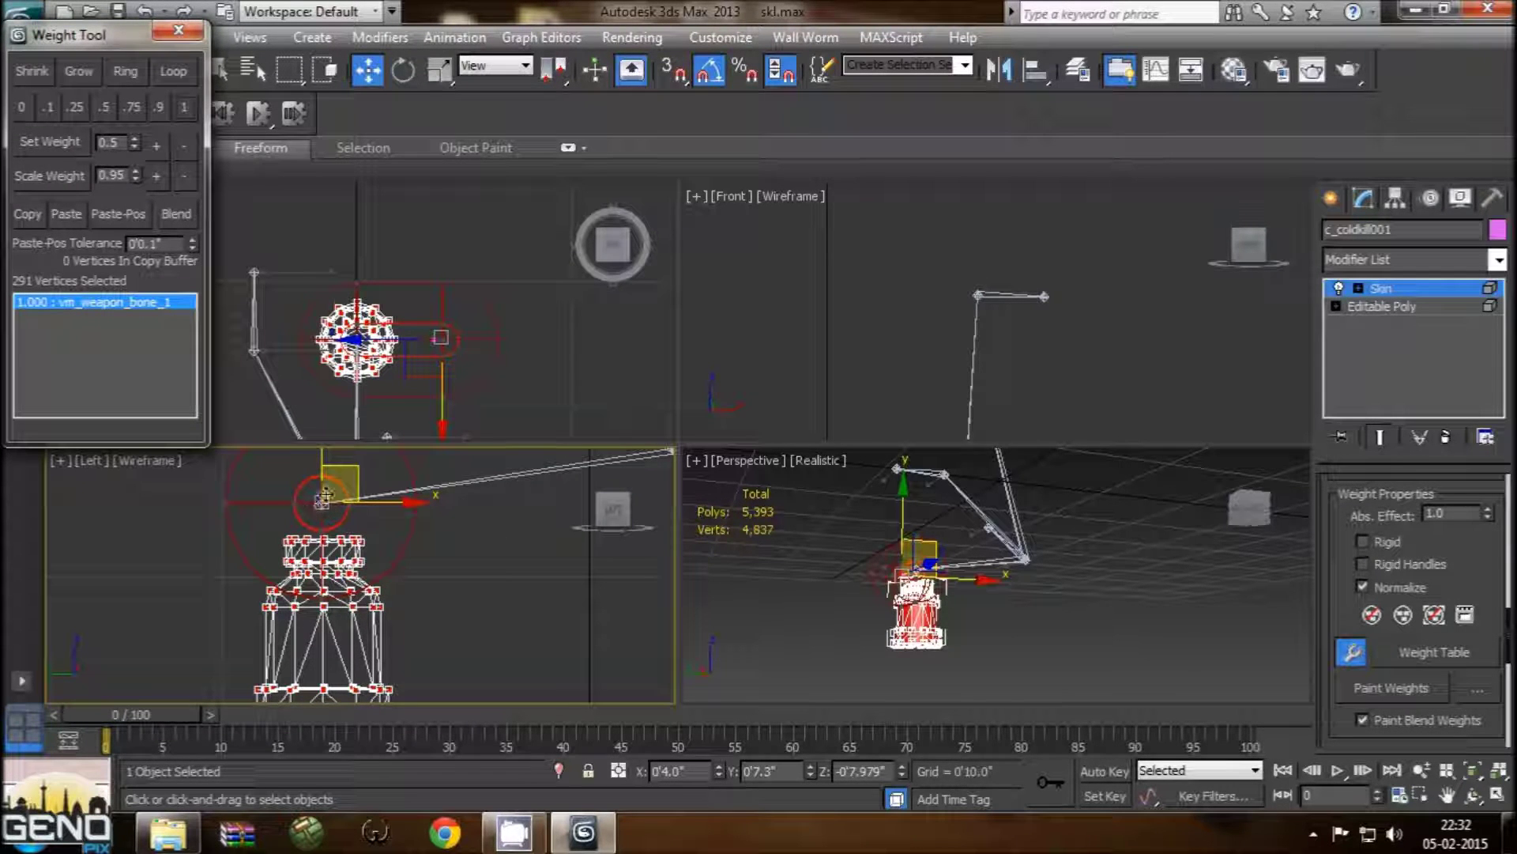
{"action": "left_click", "coordinate": [179, 30]}
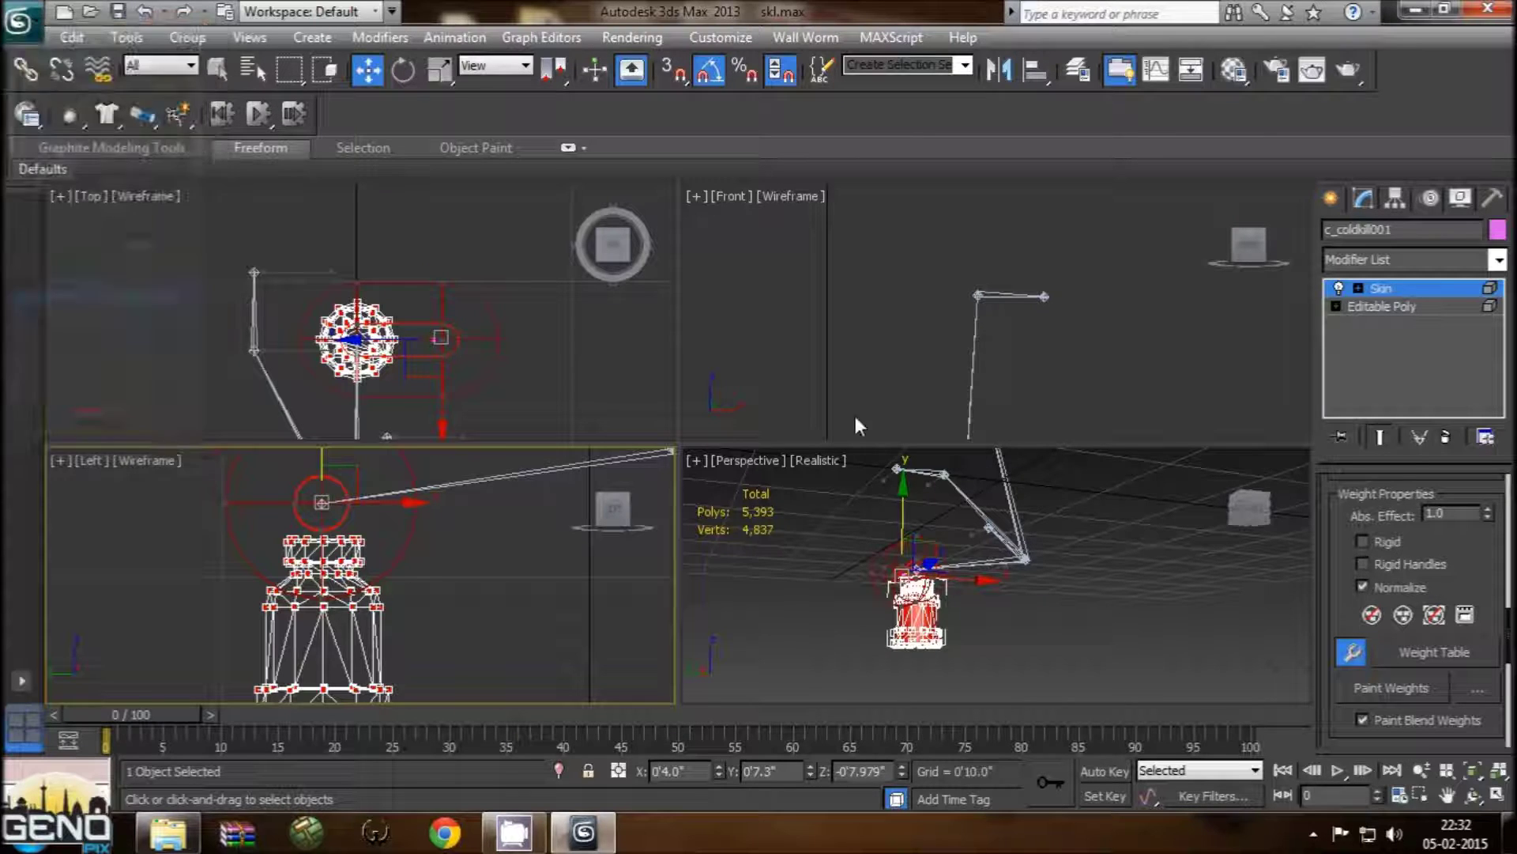
Step: Unhide all mesh parts in Editable Poly, then hide the bottle's base, cap and neck
{"action": "left_click", "coordinate": [1410, 307]}
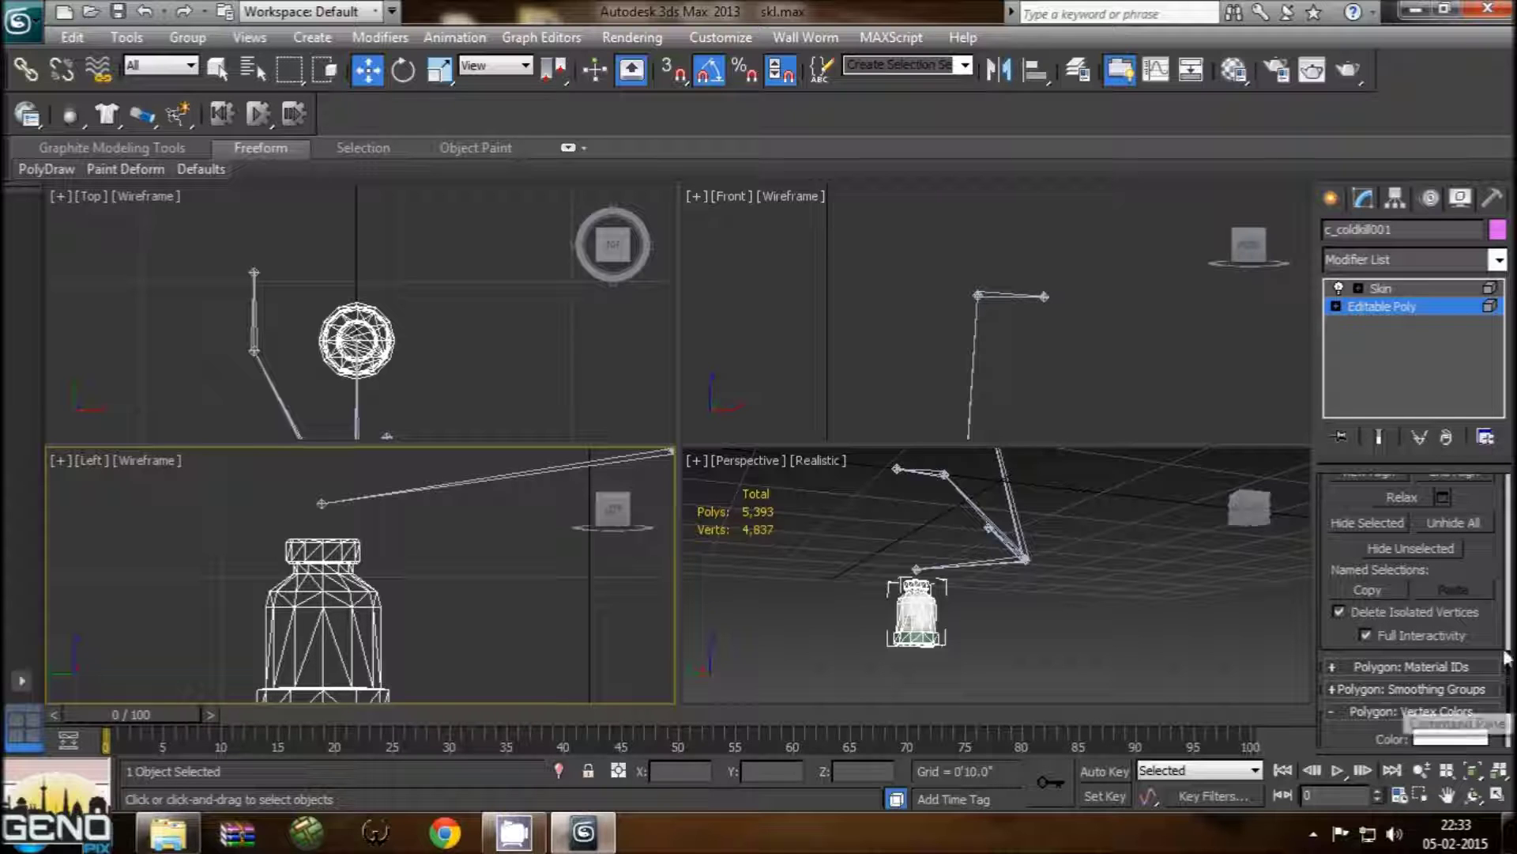
{"action": "left_click", "coordinate": [1463, 523]}
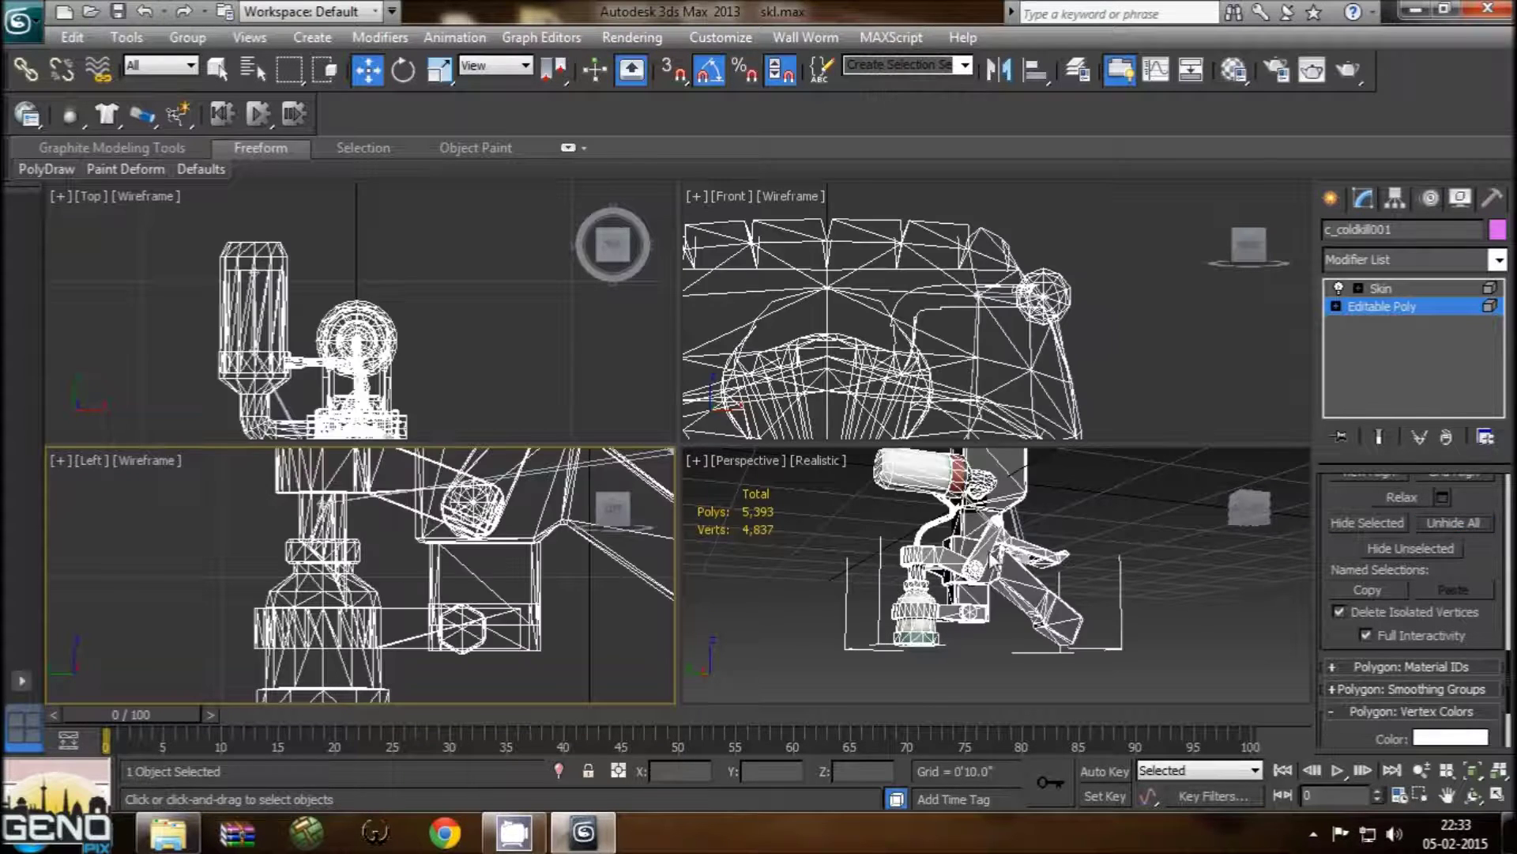
{"action": "middle_click_drag", "start_coordinate": [687, 576], "coordinate": [682, 578]}
{"action": "middle_click_drag", "start_coordinate": [479, 652], "coordinate": [479, 612]}
{"action": "left_click_drag", "start_coordinate": [279, 673], "coordinate": [203, 711]}
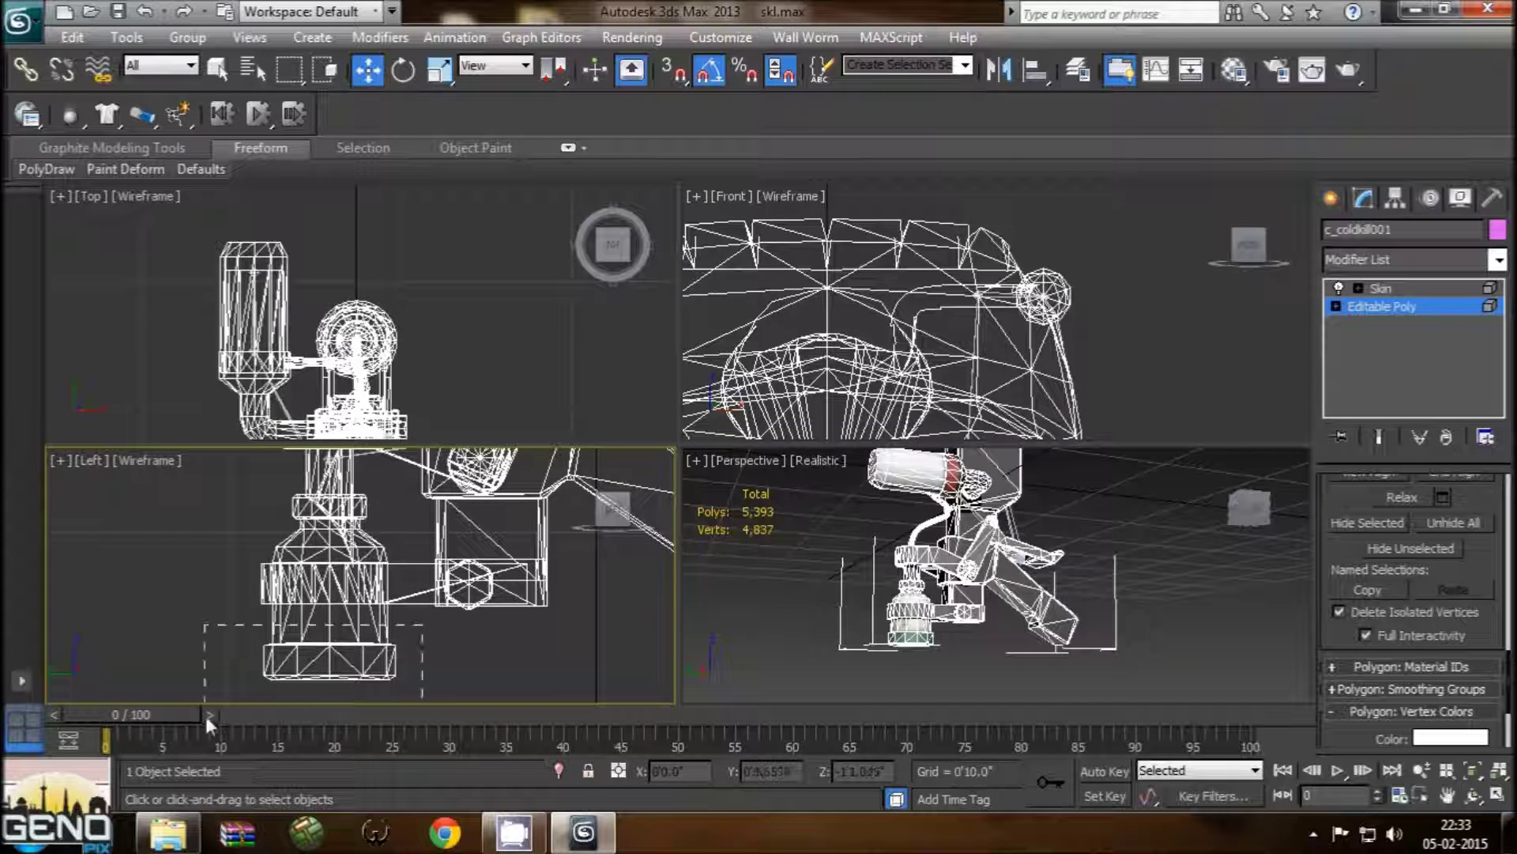
{"action": "left_click", "coordinate": [301, 539]}
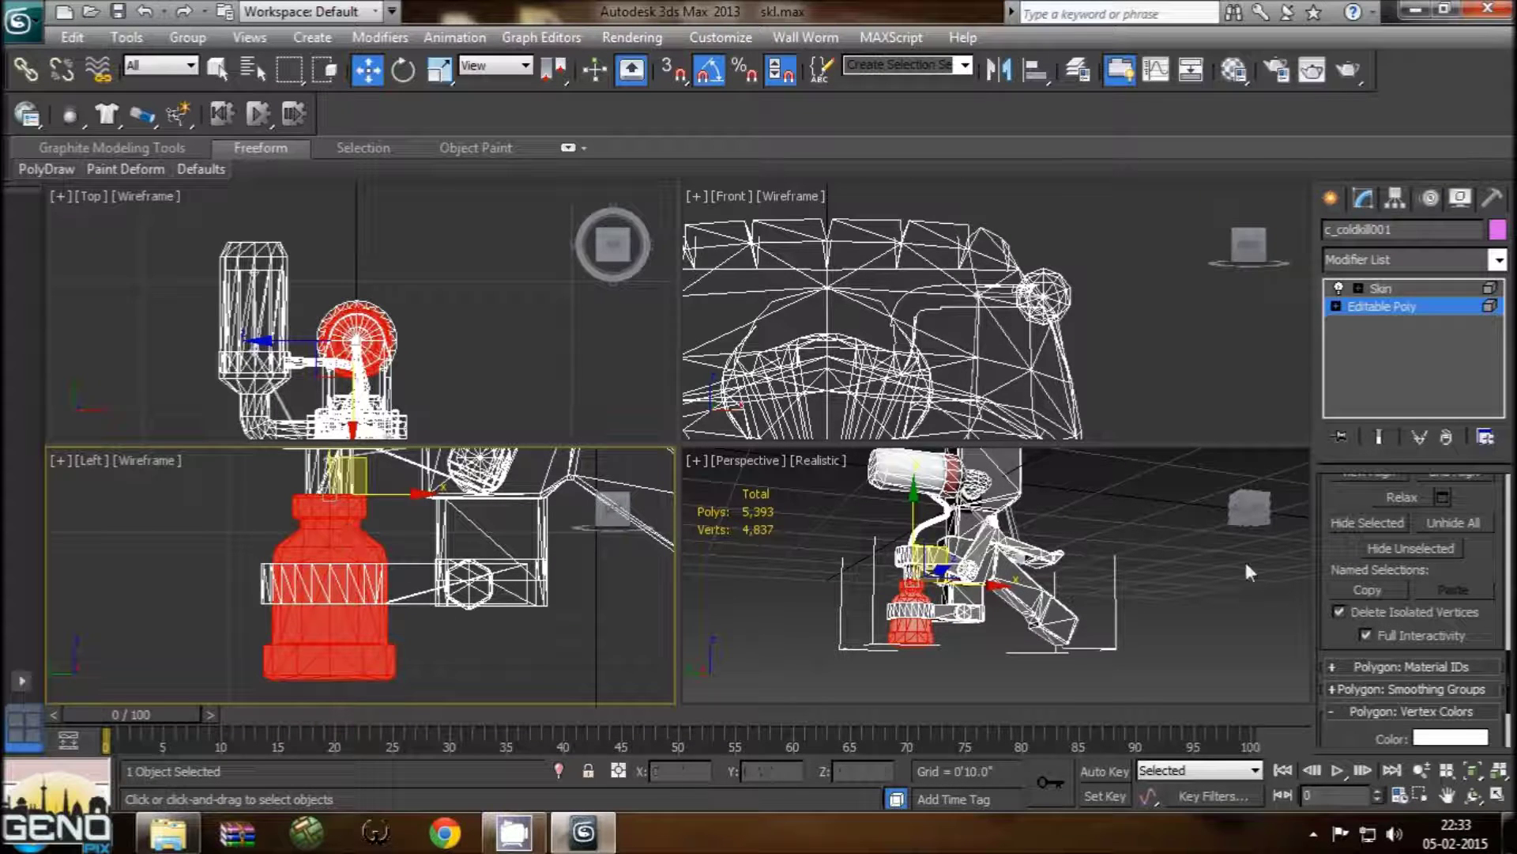
{"action": "left_click", "coordinate": [1391, 522]}
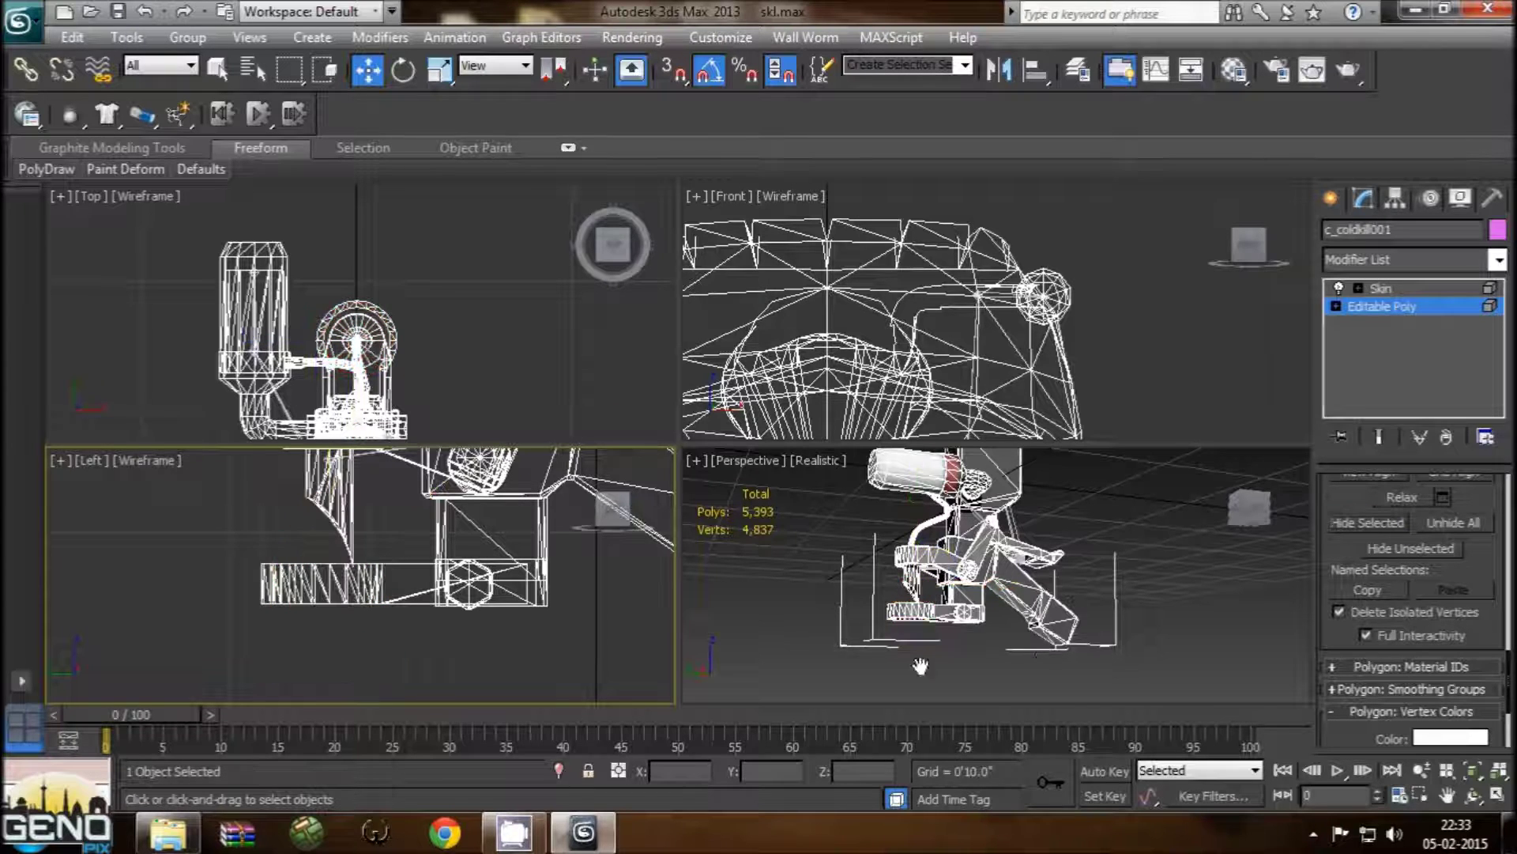
Step: Zoom the Left view onto the arm and select the lever-shaped element
{"action": "scroll", "coordinate": [461, 598], "scroll_direction": "up", "scroll_amount": 3}
{"action": "scroll", "coordinate": [407, 644], "scroll_direction": "up", "scroll_amount": 3}
{"action": "middle_click_drag", "start_coordinate": [593, 576], "coordinate": [459, 668]}
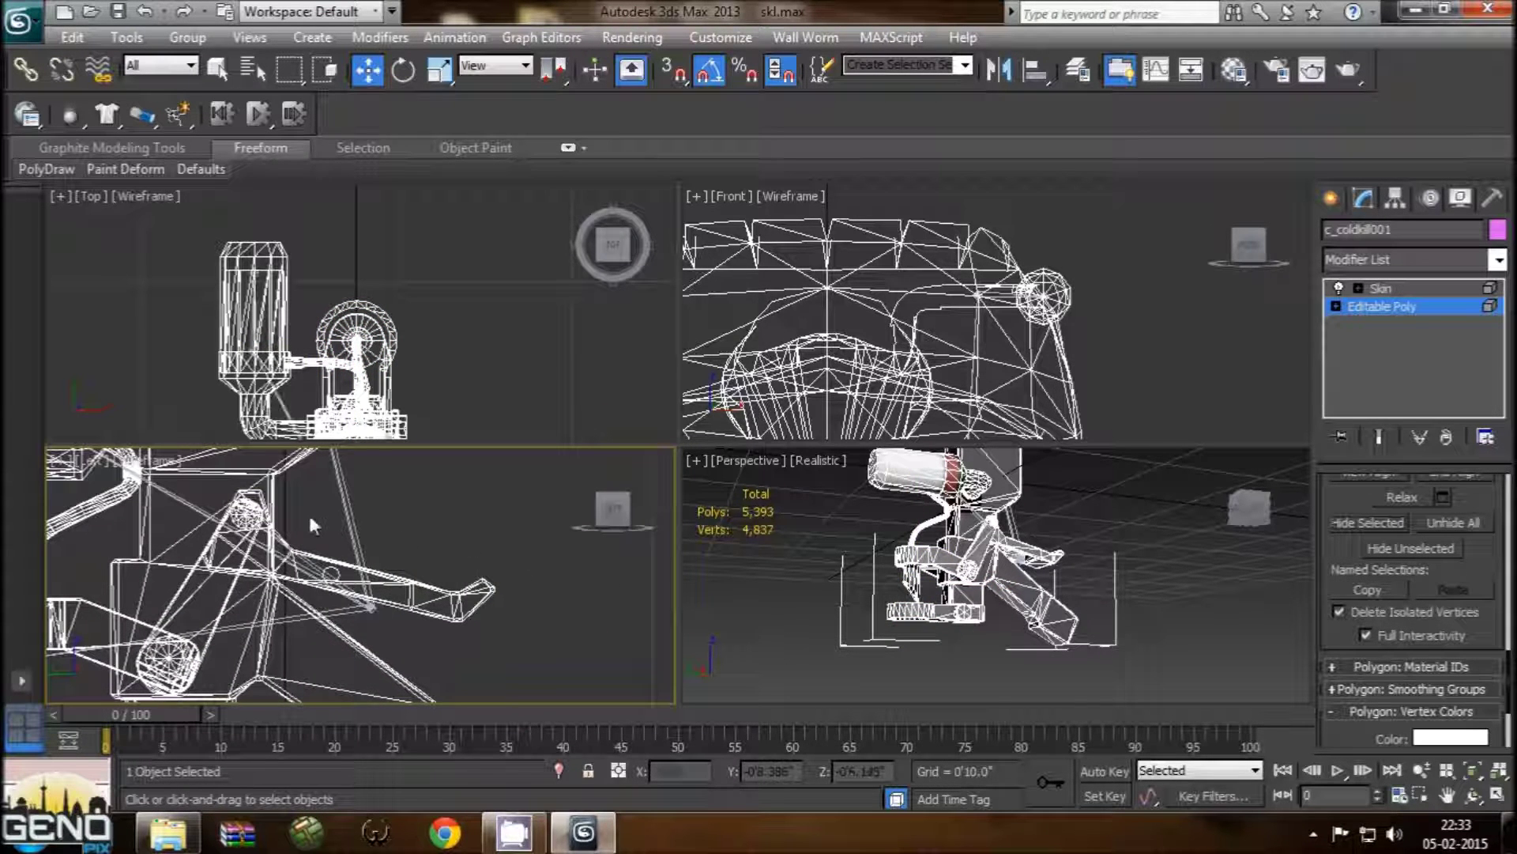
{"action": "left_click_drag", "start_coordinate": [506, 595], "coordinate": [515, 603]}
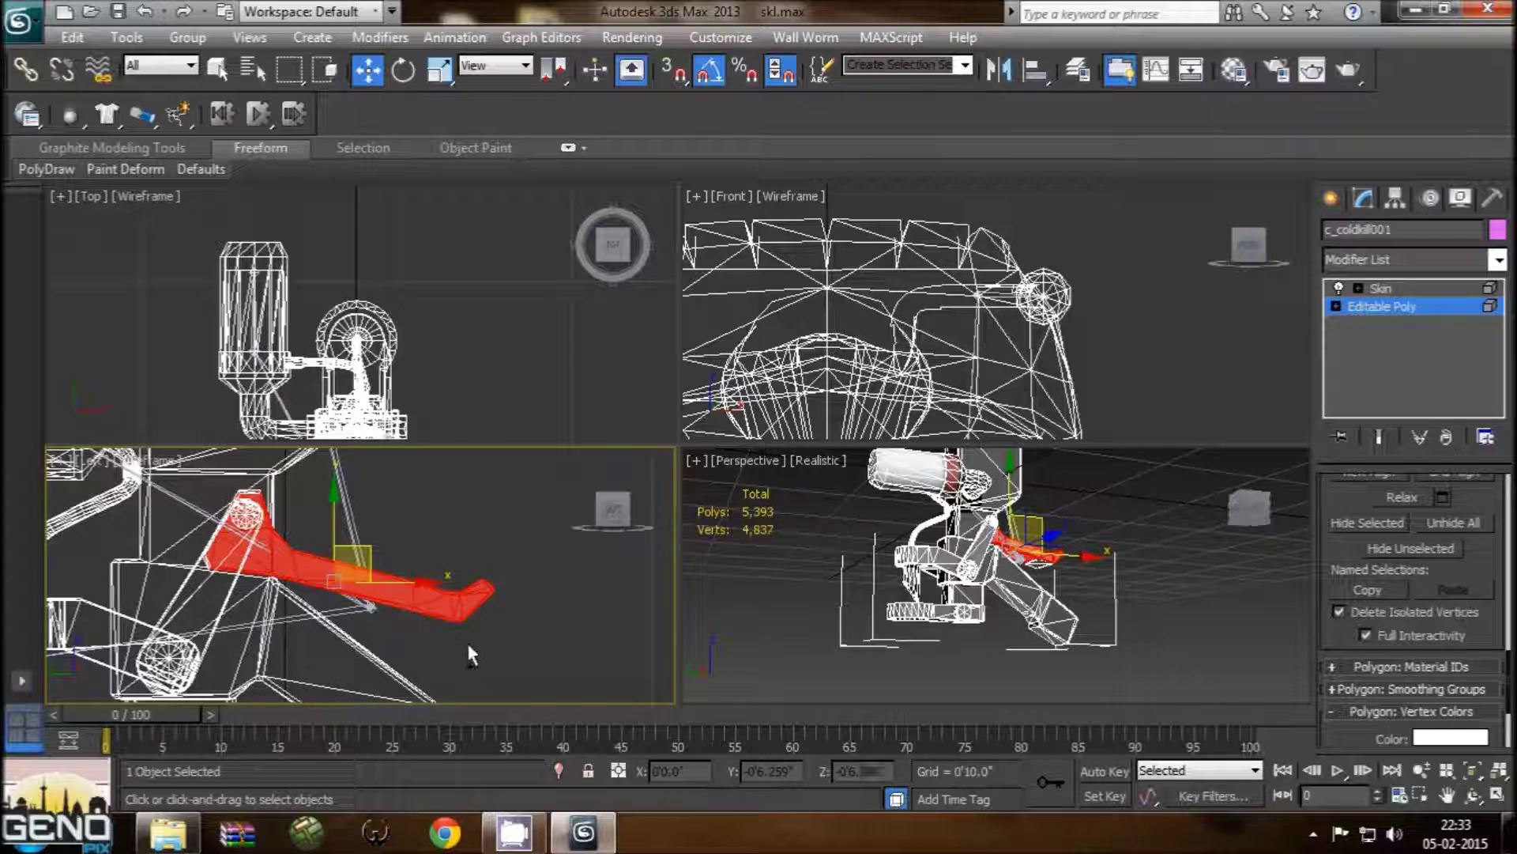
{"action": "left_click_drag", "start_coordinate": [418, 635], "coordinate": [419, 636]}
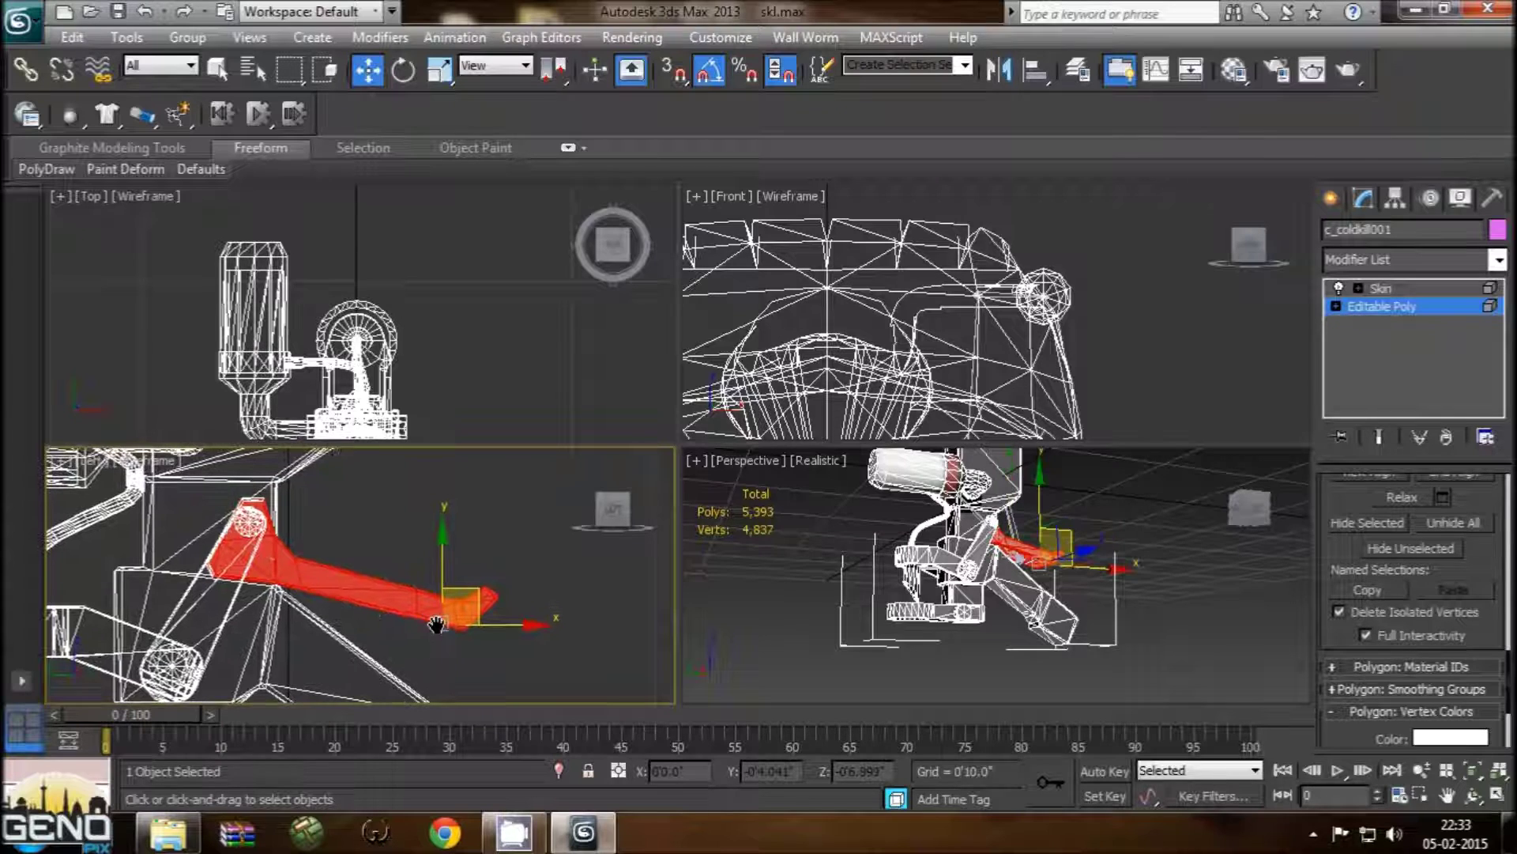
Step: Orbit the Perspective view, picking polygons along the arm's joint and upper end to inspect it
{"action": "middle_click_drag", "start_coordinate": [1059, 616], "coordinate": [988, 679], "text": "alt"}
{"action": "scroll", "coordinate": [914, 625], "scroll_direction": "up", "scroll_amount": 3}
{"action": "scroll", "coordinate": [915, 624], "scroll_direction": "up", "scroll_amount": 2}
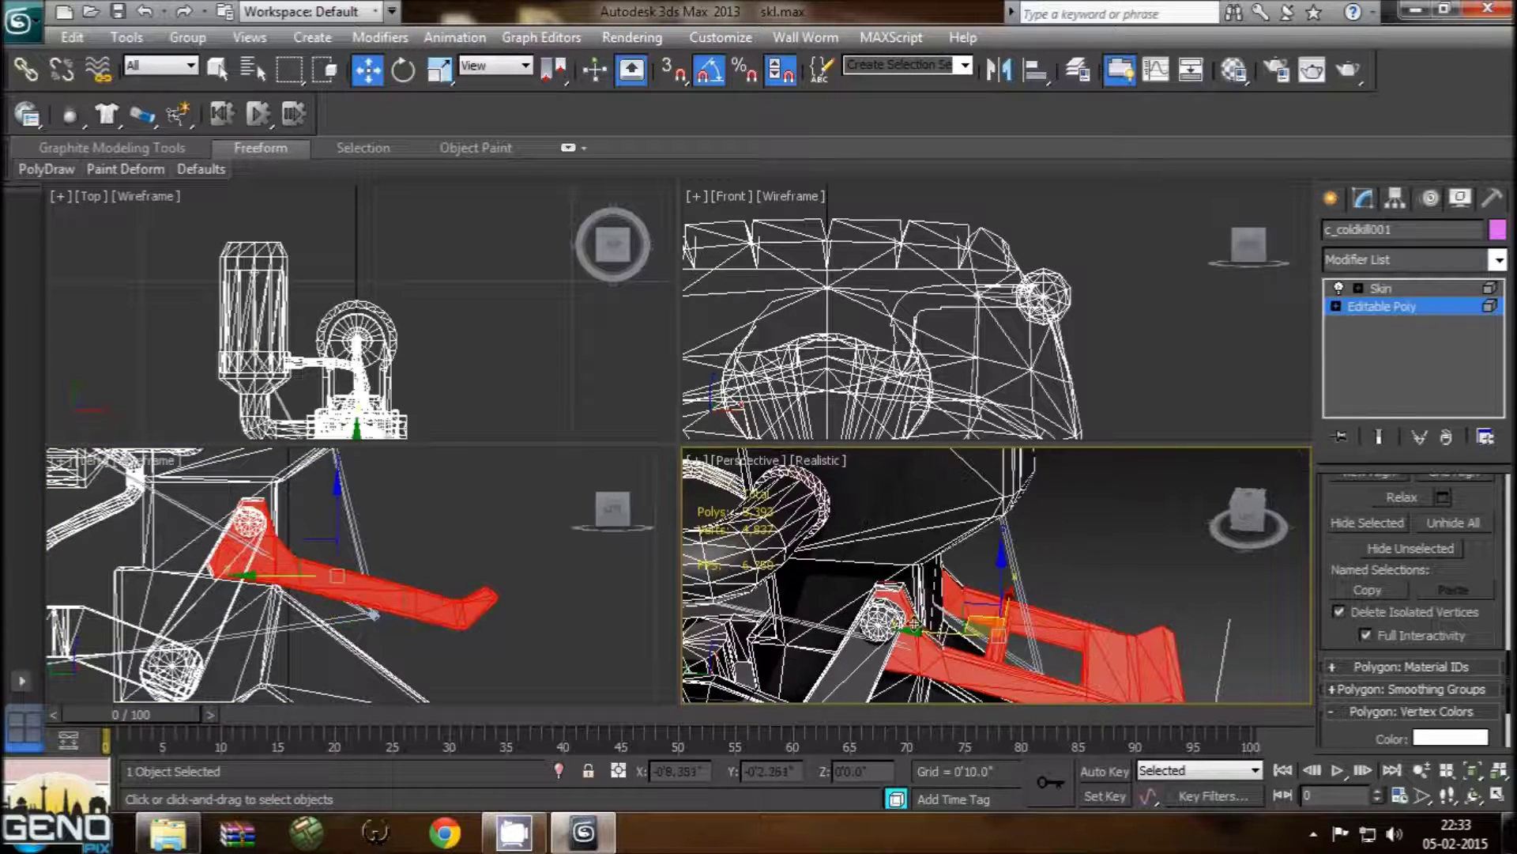
{"action": "left_click", "coordinate": [890, 585]}
{"action": "middle_click_drag", "start_coordinate": [891, 585], "coordinate": [905, 627], "text": "alt"}
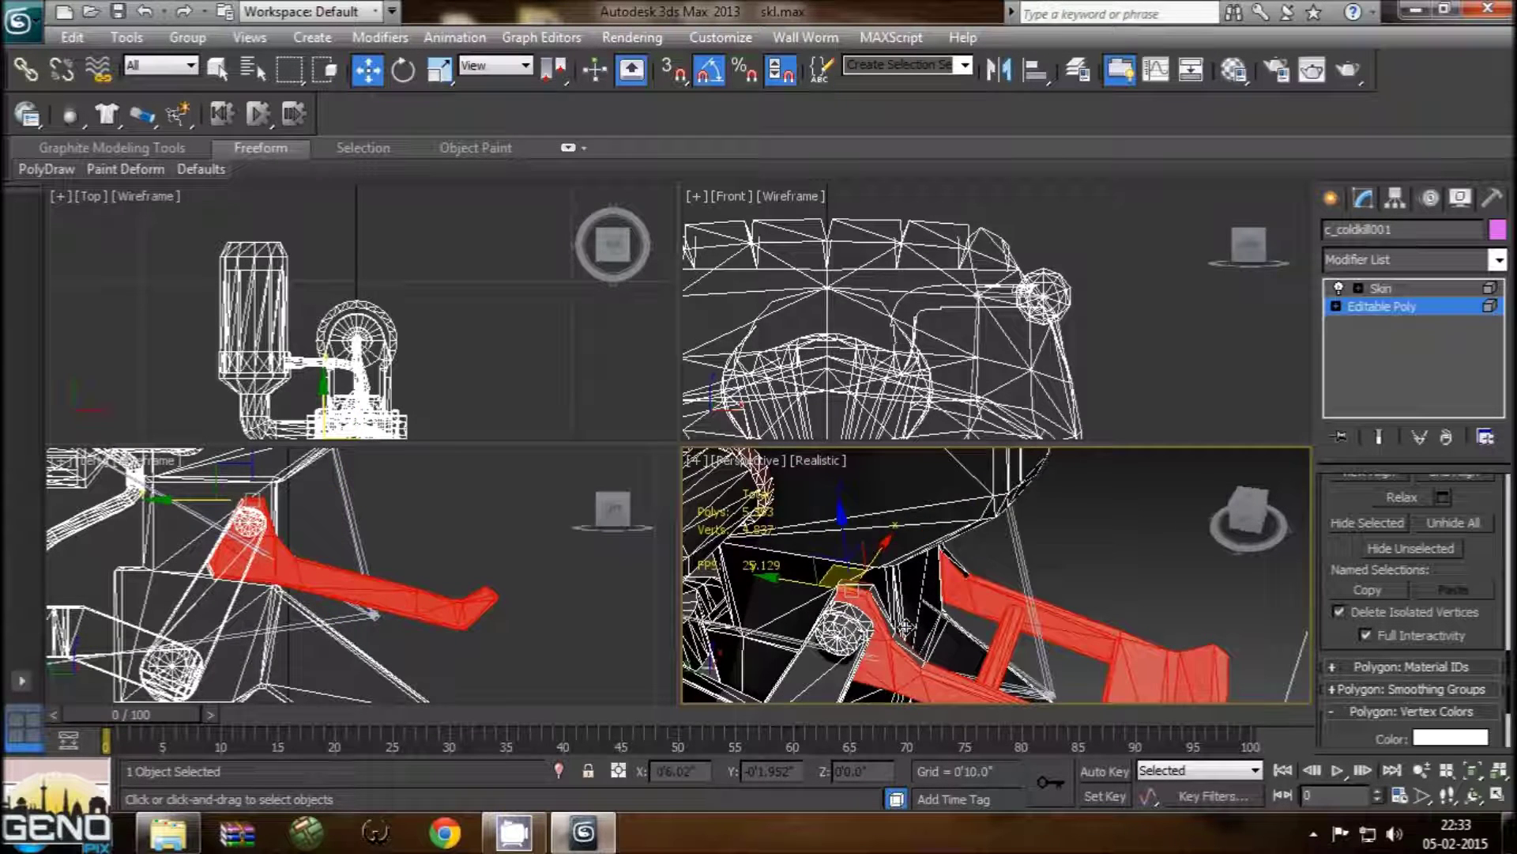
{"action": "left_click", "coordinate": [909, 648]}
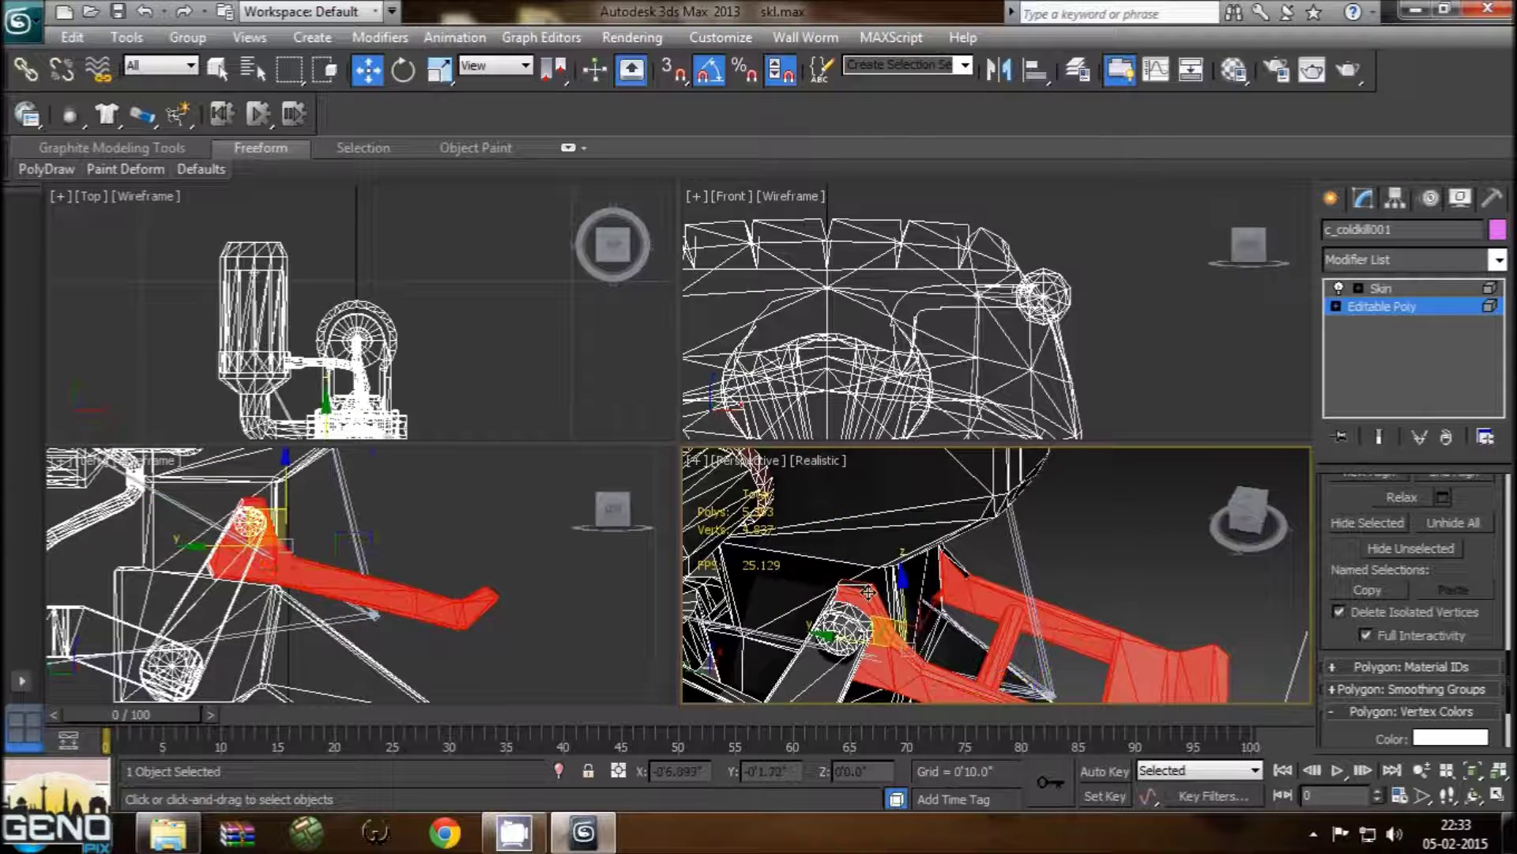
{"action": "left_click", "coordinate": [955, 564]}
{"action": "middle_click_drag", "start_coordinate": [962, 629], "coordinate": [1038, 629], "text": "alt"}
{"action": "middle_click_drag", "start_coordinate": [1020, 585], "coordinate": [1016, 559]}
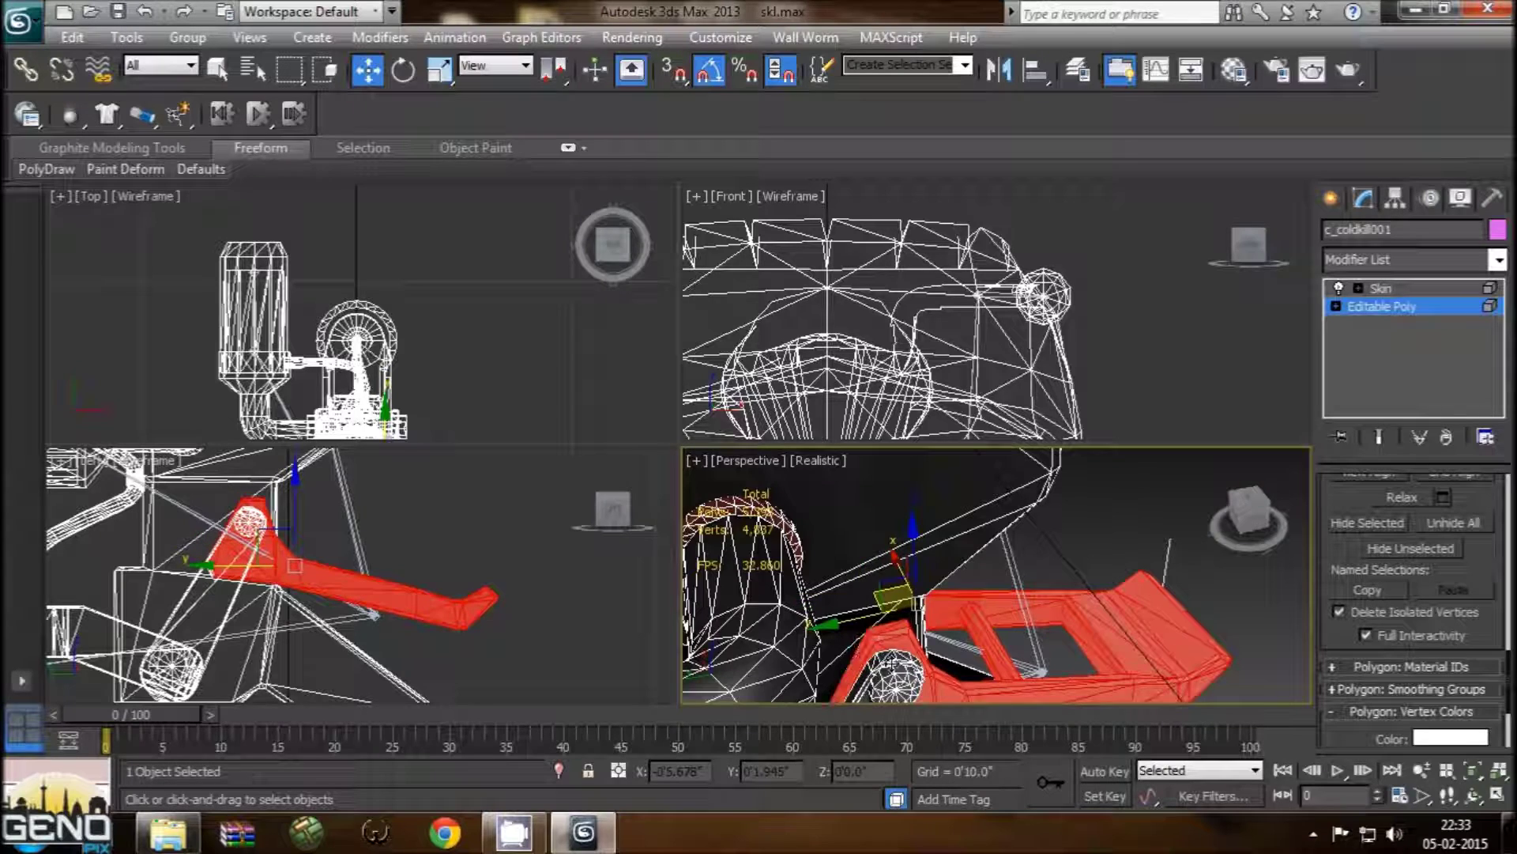
{"action": "mouse_move", "coordinate": [891, 651]}
{"action": "middle_mouse_down", "text": "alt"}
{"action": "mouse_move", "coordinate": [935, 580]}
{"action": "mouse_move", "coordinate": [999, 584]}
{"action": "middle_mouse_up", "text": "alt"}
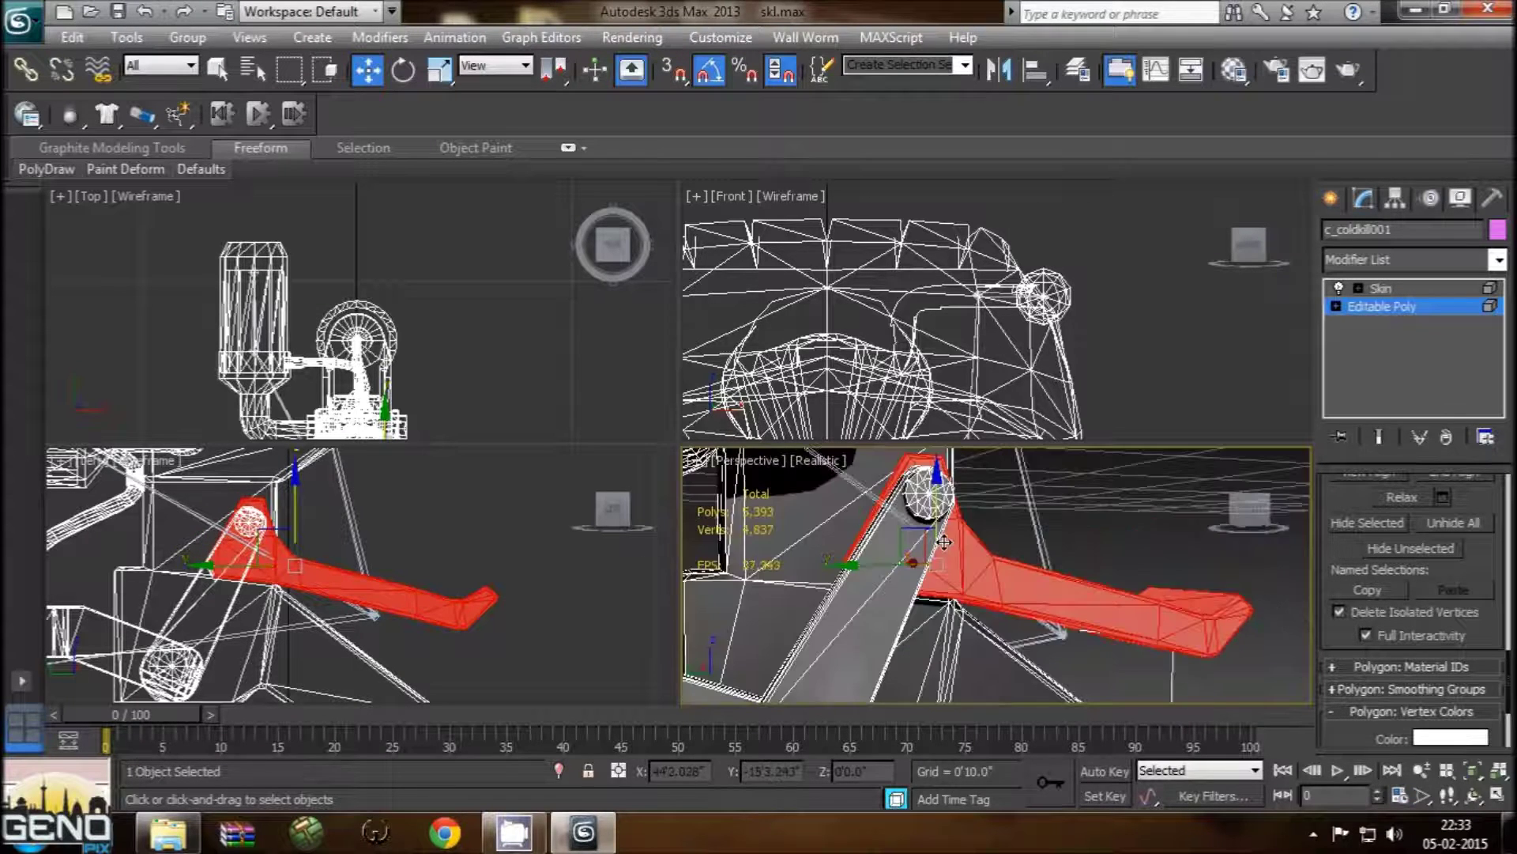
Step: Select the red strip piece and orbit around it to inspect from several angles
{"action": "left_click", "coordinate": [984, 589]}
{"action": "middle_click_drag", "start_coordinate": [999, 589], "coordinate": [1176, 567], "text": "alt"}
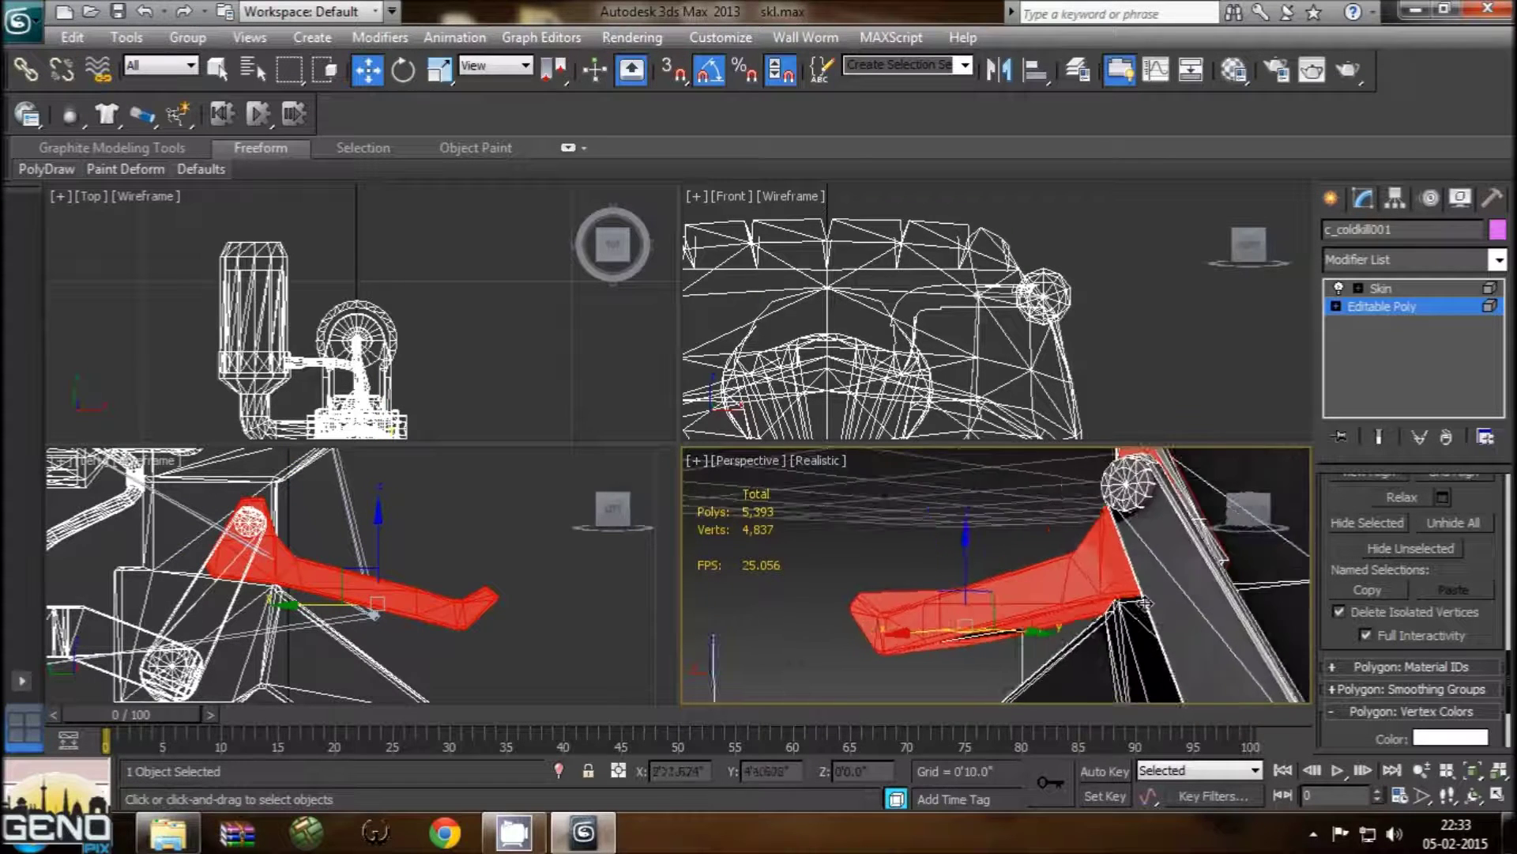
{"action": "left_click", "coordinate": [1174, 567]}
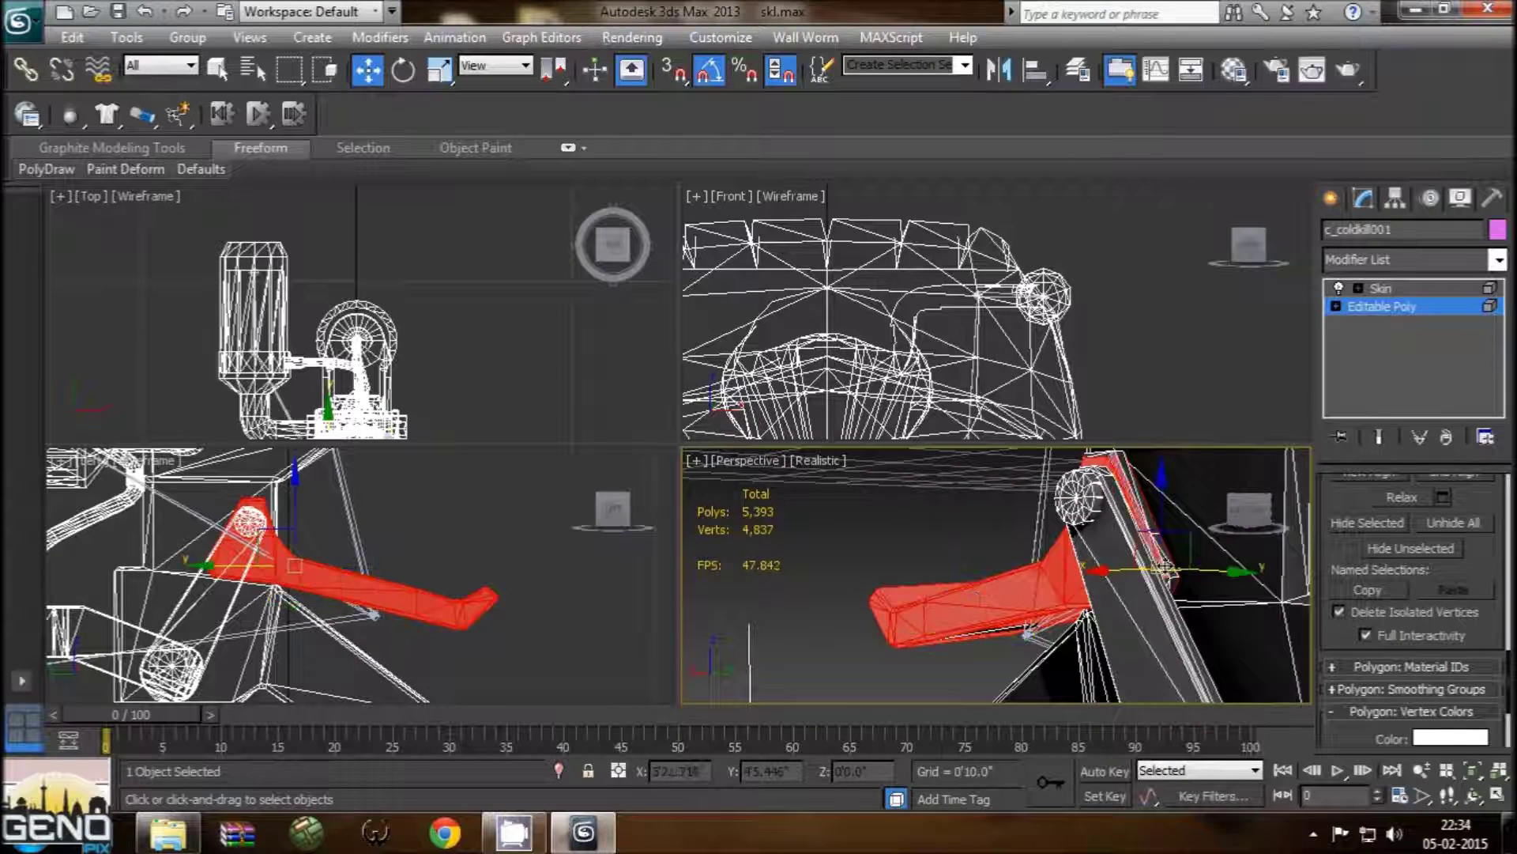
{"action": "left_click_drag", "start_coordinate": [1168, 566], "coordinate": [1148, 587]}
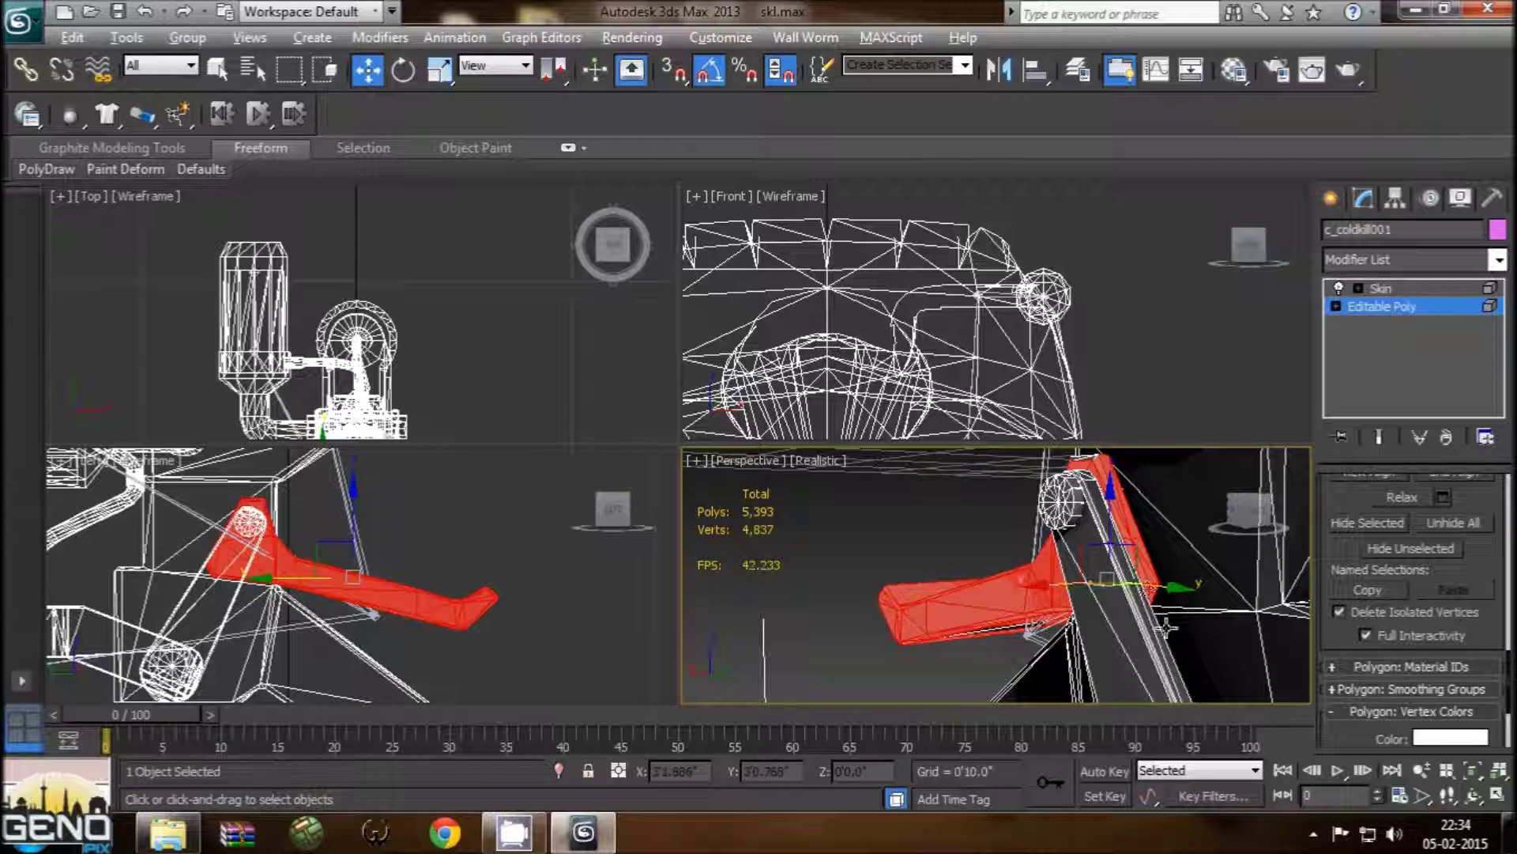
{"action": "middle_click_drag", "start_coordinate": [1167, 627], "coordinate": [1117, 542], "text": "alt"}
{"action": "left_click", "coordinate": [1117, 542]}
{"action": "left_click", "coordinate": [1117, 542]}
{"action": "mouse_move", "coordinate": [1117, 545]}
{"action": "middle_mouse_down", "text": "alt"}
{"action": "mouse_move", "coordinate": [1221, 594]}
{"action": "mouse_move", "coordinate": [1043, 624]}
{"action": "middle_mouse_up", "text": "alt"}
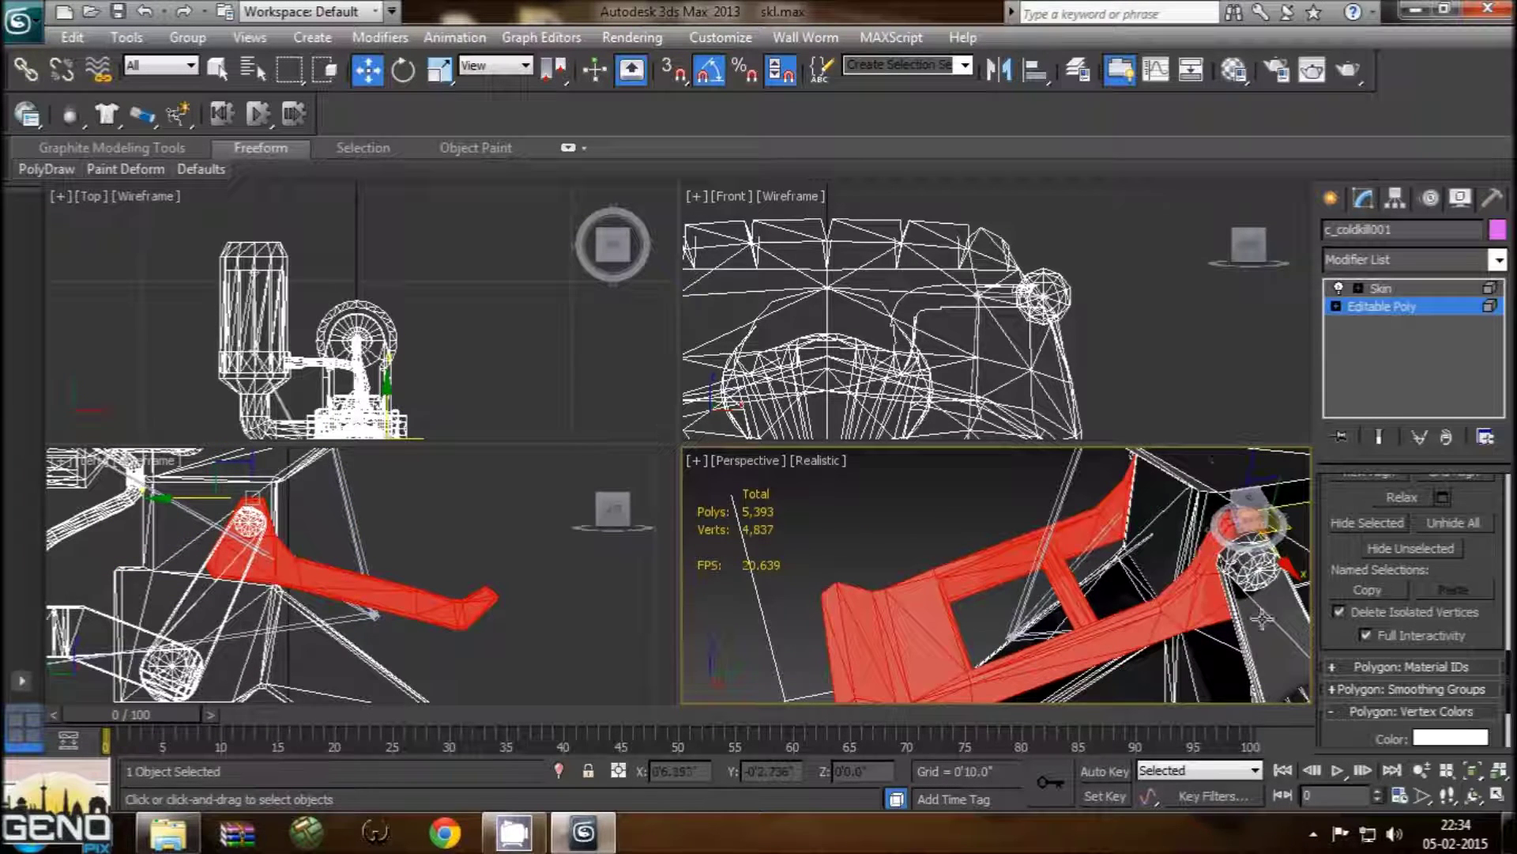
{"action": "middle_click_drag", "start_coordinate": [1262, 618], "coordinate": [1312, 557], "text": "alt"}
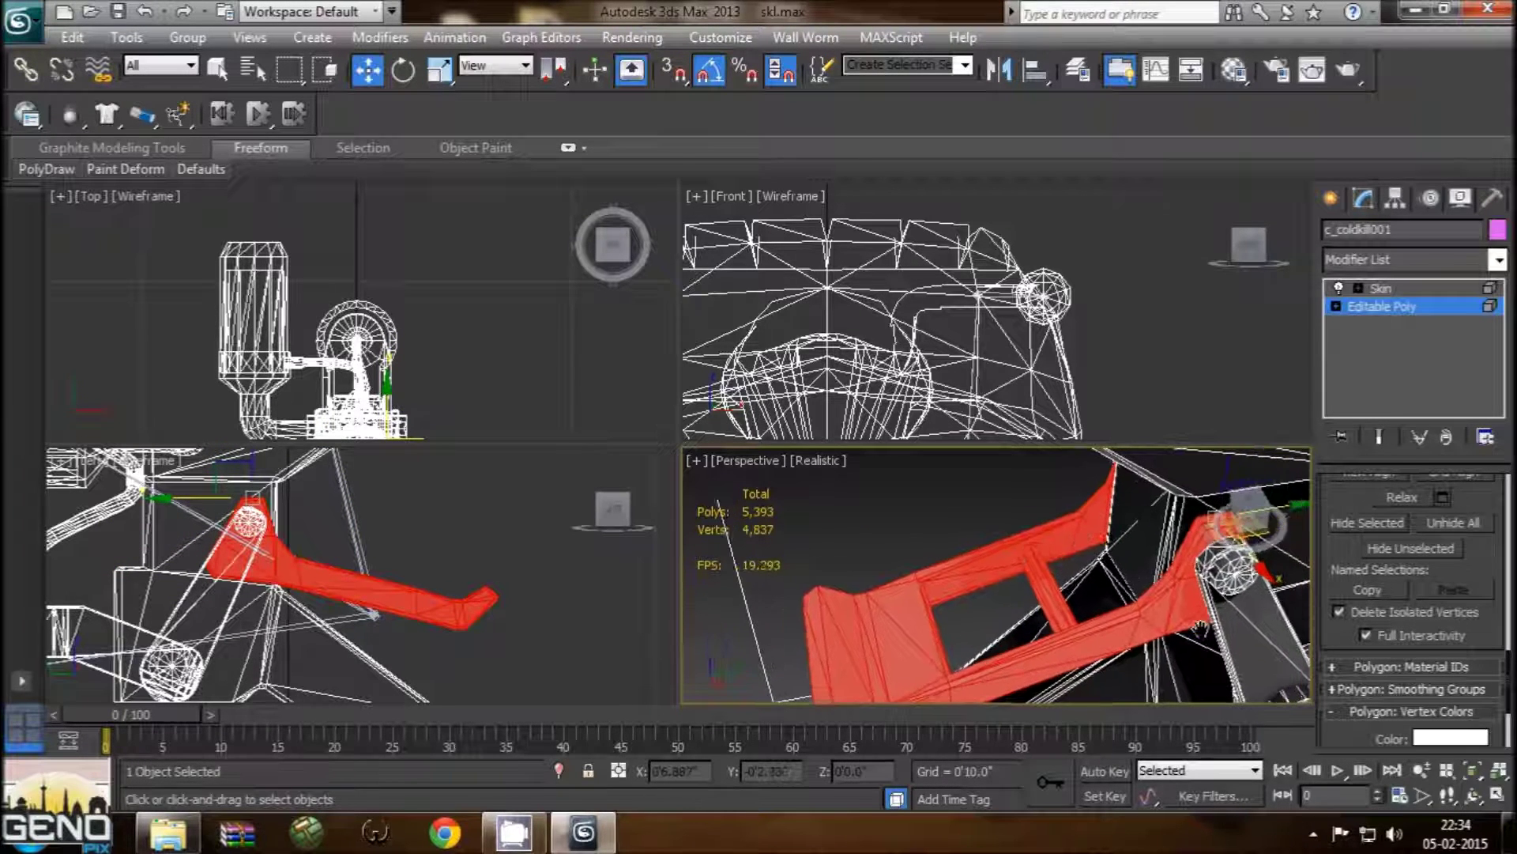
Step: Hide the selected red lever part
{"action": "left_click", "coordinate": [1365, 524]}
{"action": "middle_click_drag", "start_coordinate": [976, 628], "coordinate": [925, 614], "text": "alt"}
{"action": "scroll", "coordinate": [978, 634], "scroll_direction": "down", "scroll_amount": 5}
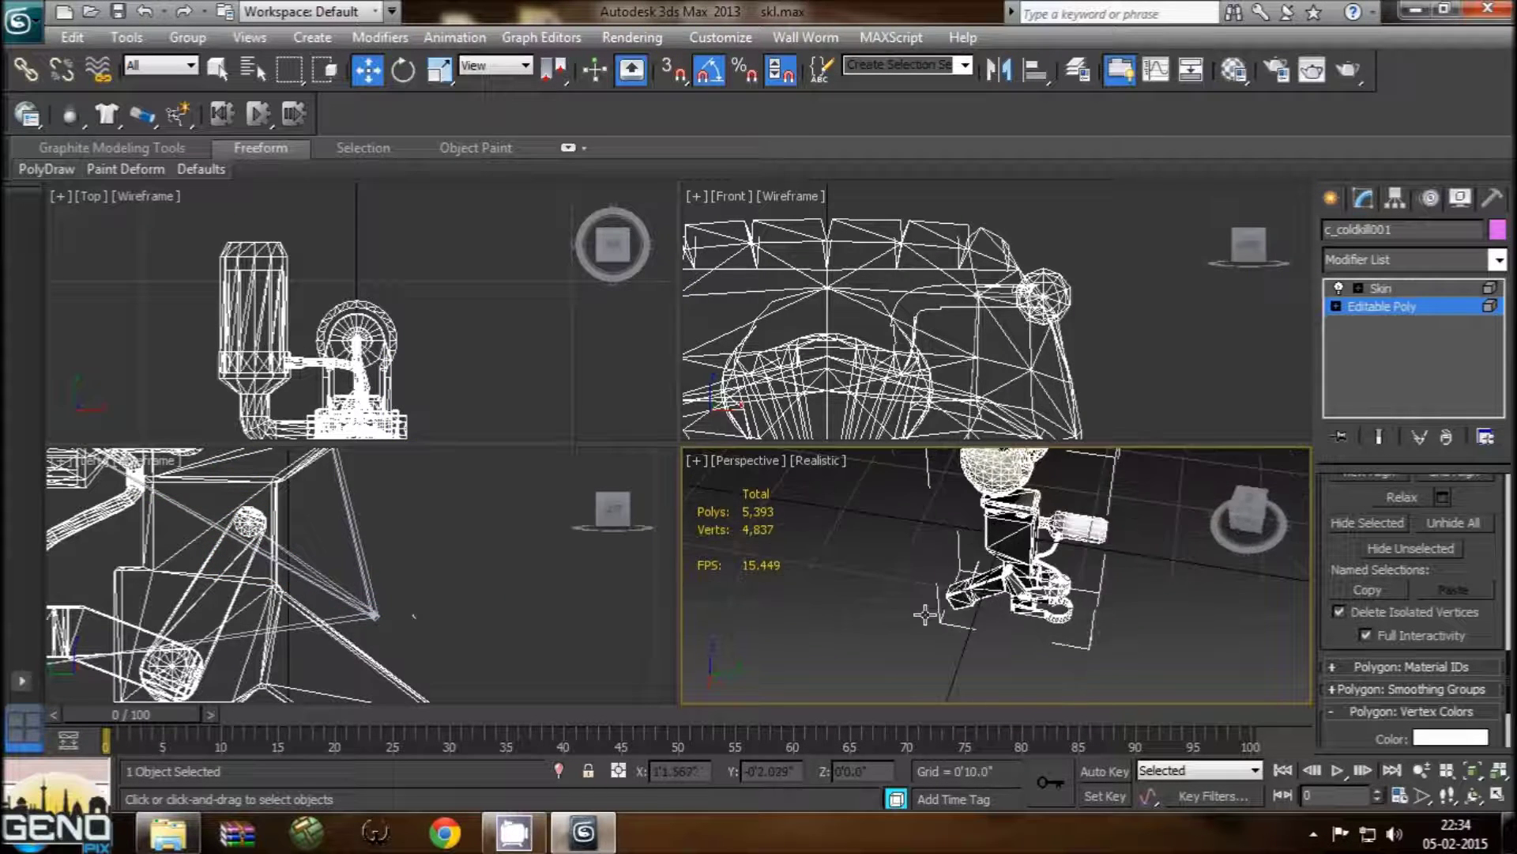
Step: Select the stray vertex in the Left viewport and hide it
{"action": "middle_click_drag", "start_coordinate": [832, 597], "coordinate": [857, 553], "text": "alt"}
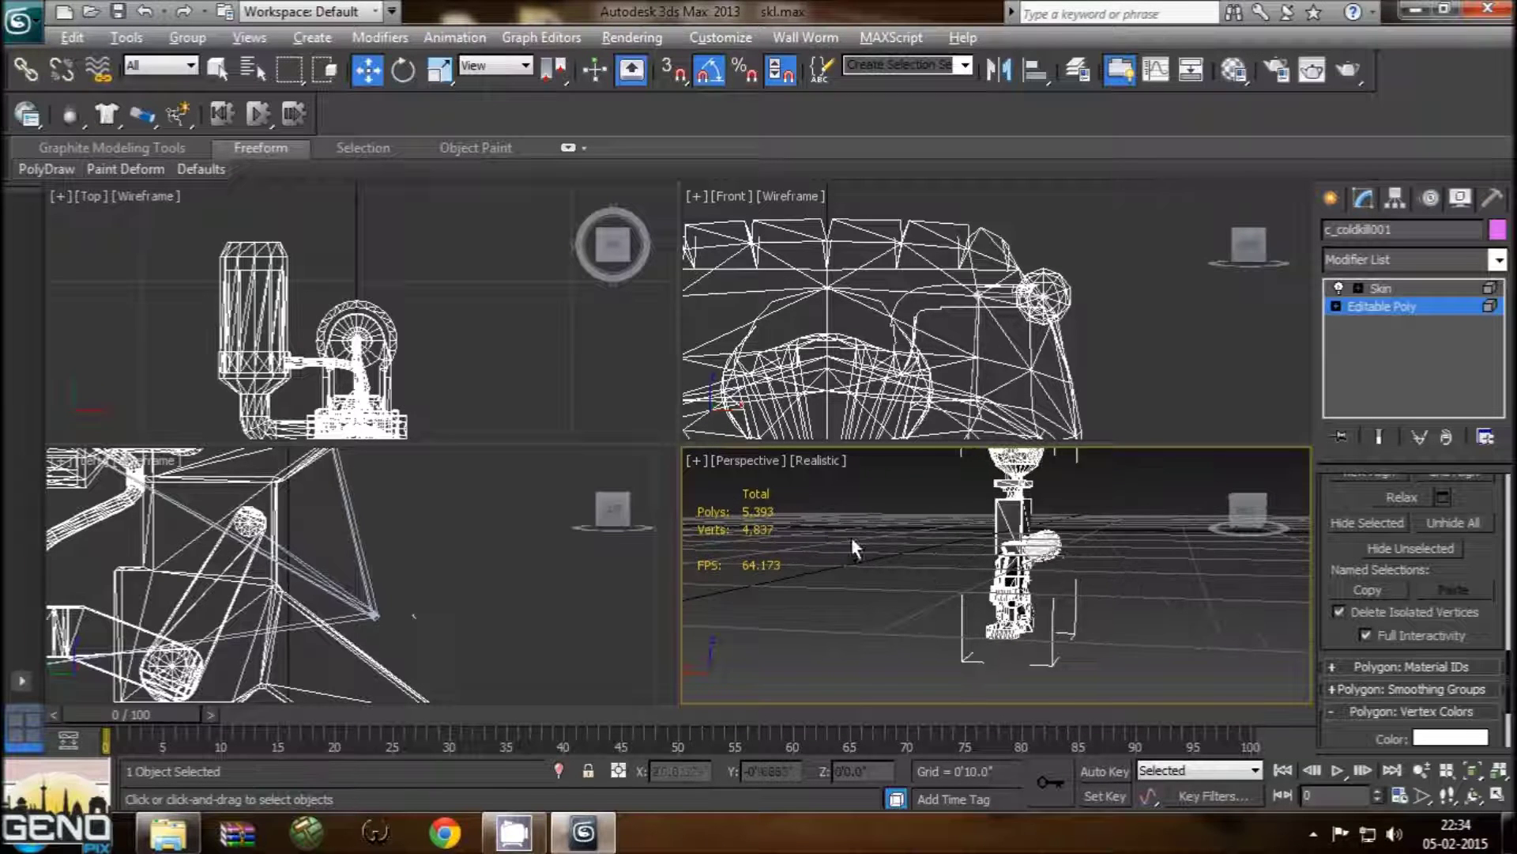
{"action": "scroll", "coordinate": [1059, 553], "scroll_direction": "up", "scroll_amount": 1}
{"action": "scroll", "coordinate": [1059, 553], "scroll_direction": "up", "scroll_amount": 1}
{"action": "scroll", "coordinate": [1059, 553], "scroll_direction": "up", "scroll_amount": 1}
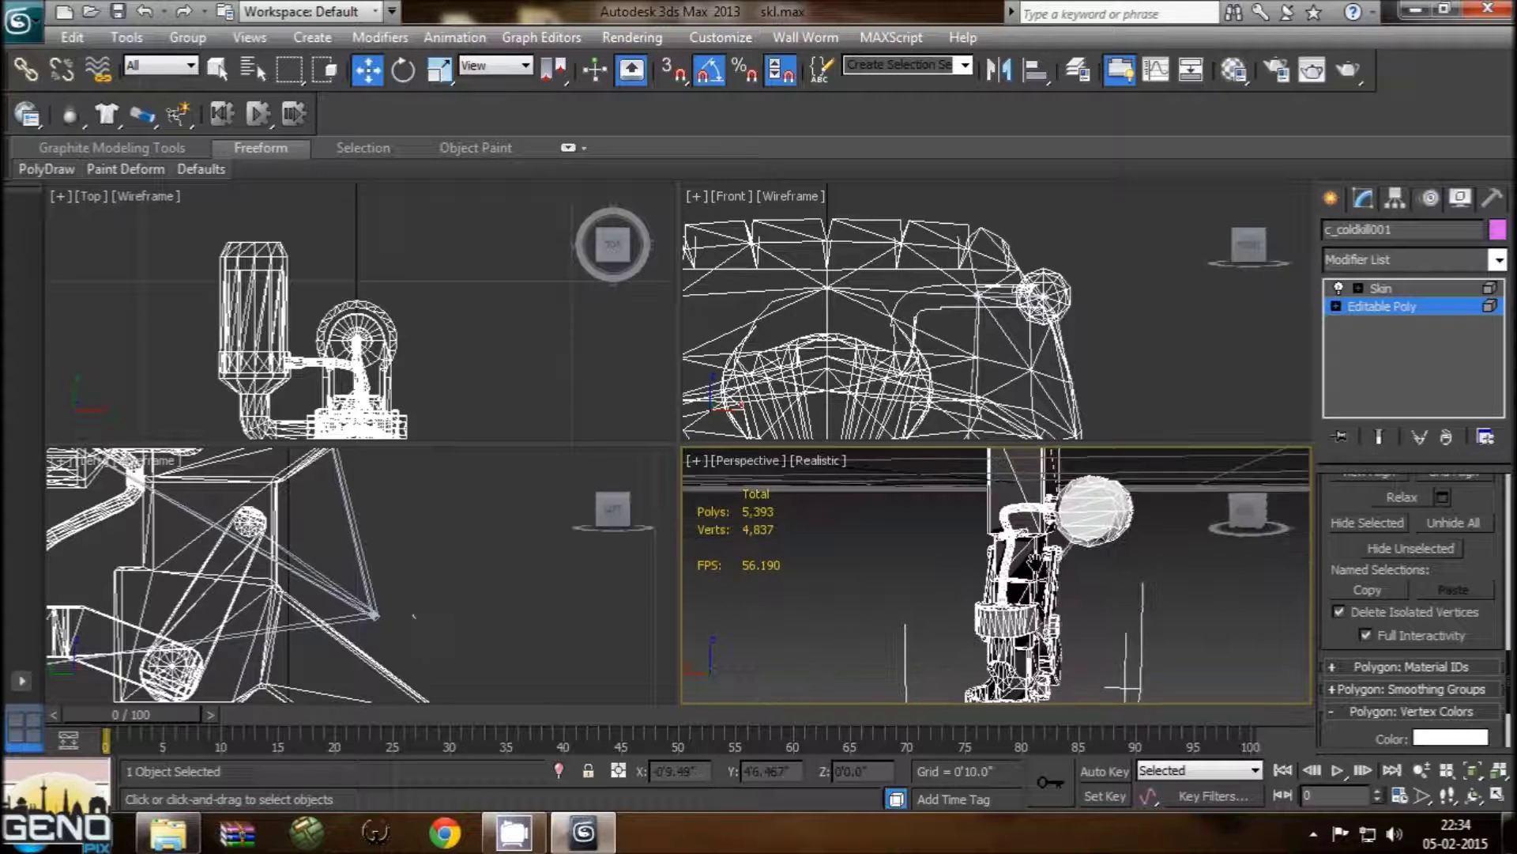
{"action": "scroll", "coordinate": [1059, 553], "scroll_direction": "up", "scroll_amount": 2}
{"action": "scroll", "coordinate": [953, 586], "scroll_direction": "up", "scroll_amount": 1}
{"action": "scroll", "coordinate": [953, 587], "scroll_direction": "up", "scroll_amount": 2}
{"action": "scroll", "coordinate": [972, 591], "scroll_direction": "up", "scroll_amount": 1}
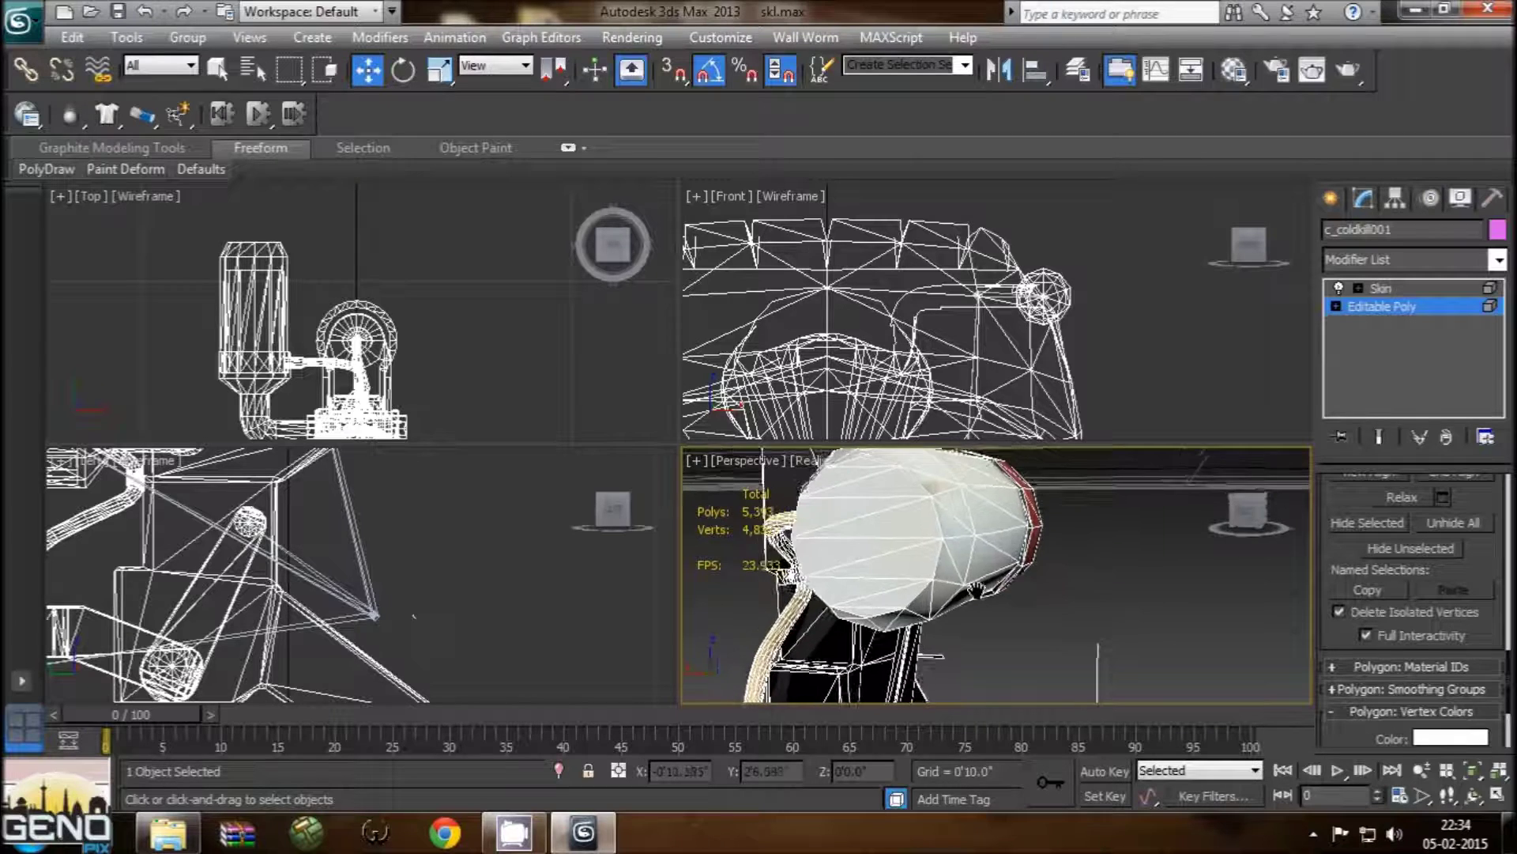
{"action": "scroll", "coordinate": [1008, 597], "scroll_direction": "up", "scroll_amount": 1}
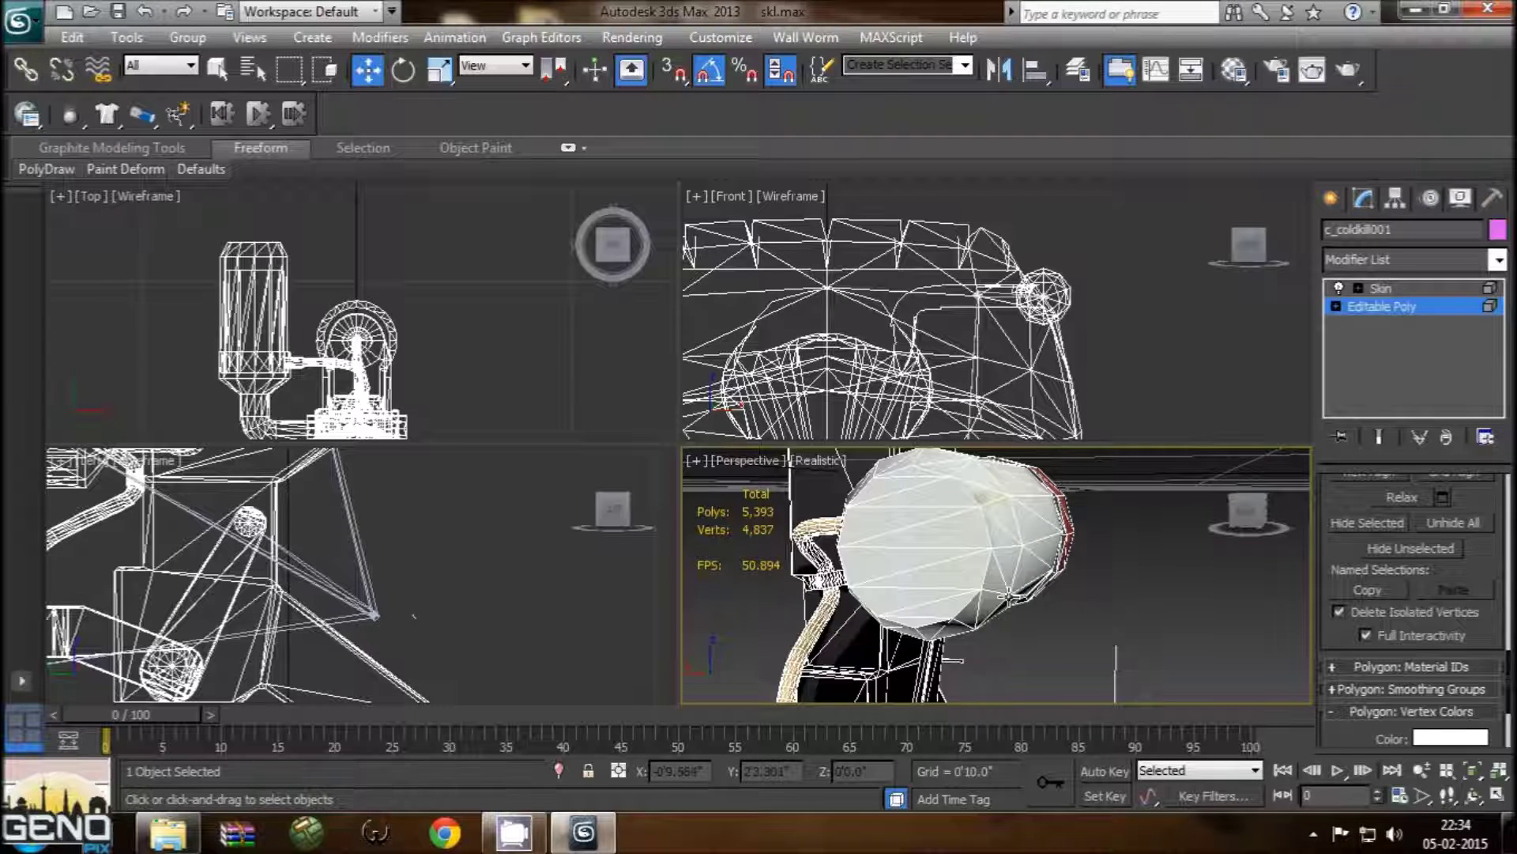
{"action": "scroll", "coordinate": [436, 600], "scroll_direction": "down", "scroll_amount": 1}
{"action": "scroll", "coordinate": [517, 580], "scroll_direction": "down", "scroll_amount": 1}
{"action": "scroll", "coordinate": [504, 589], "scroll_direction": "down", "scroll_amount": 1}
{"action": "scroll", "coordinate": [468, 590], "scroll_direction": "down", "scroll_amount": 1}
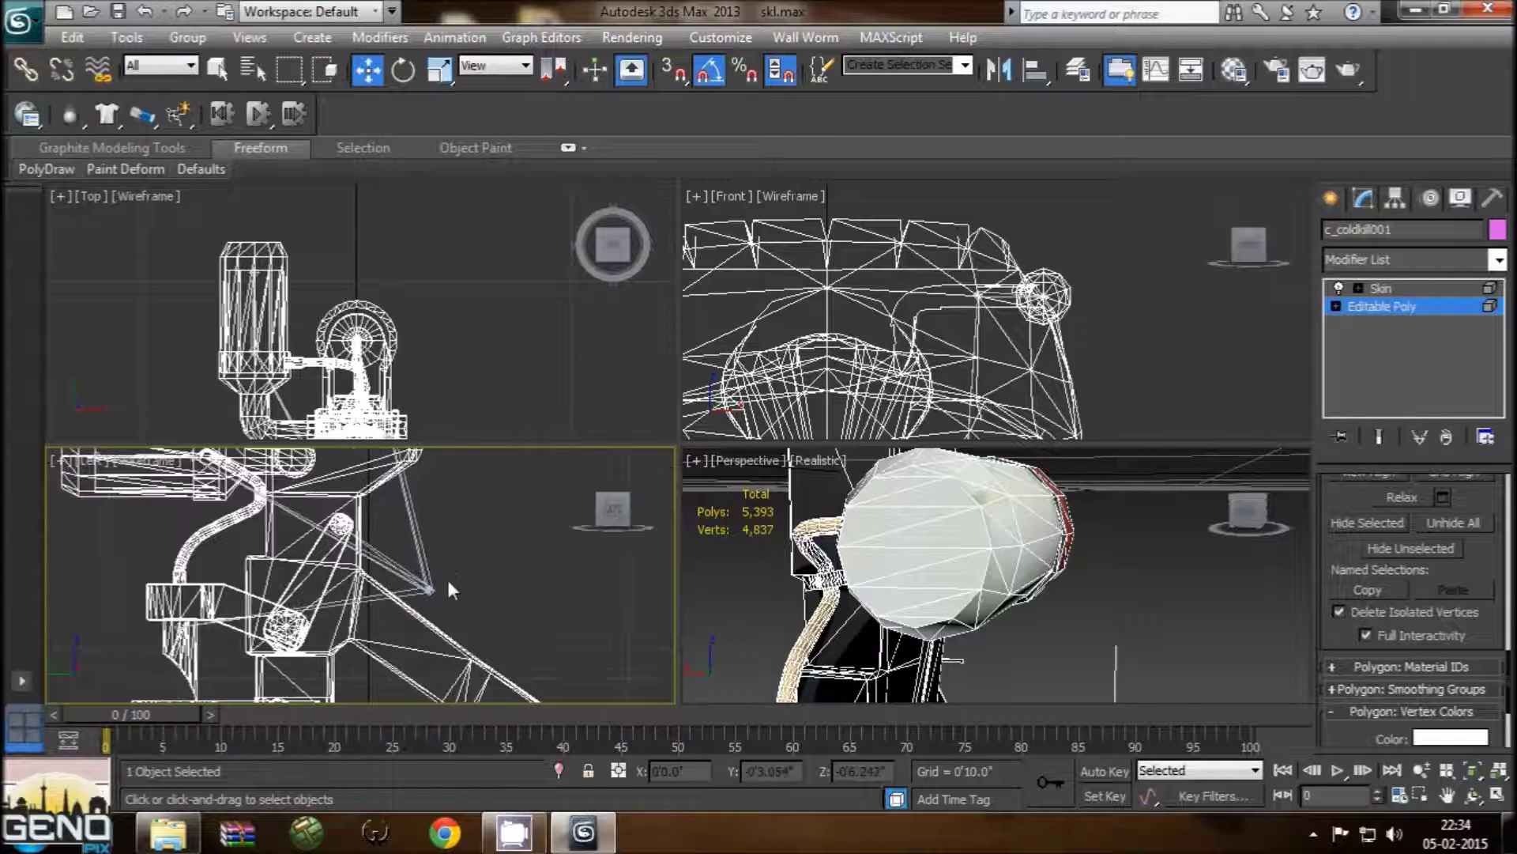
{"action": "left_click", "coordinate": [463, 600]}
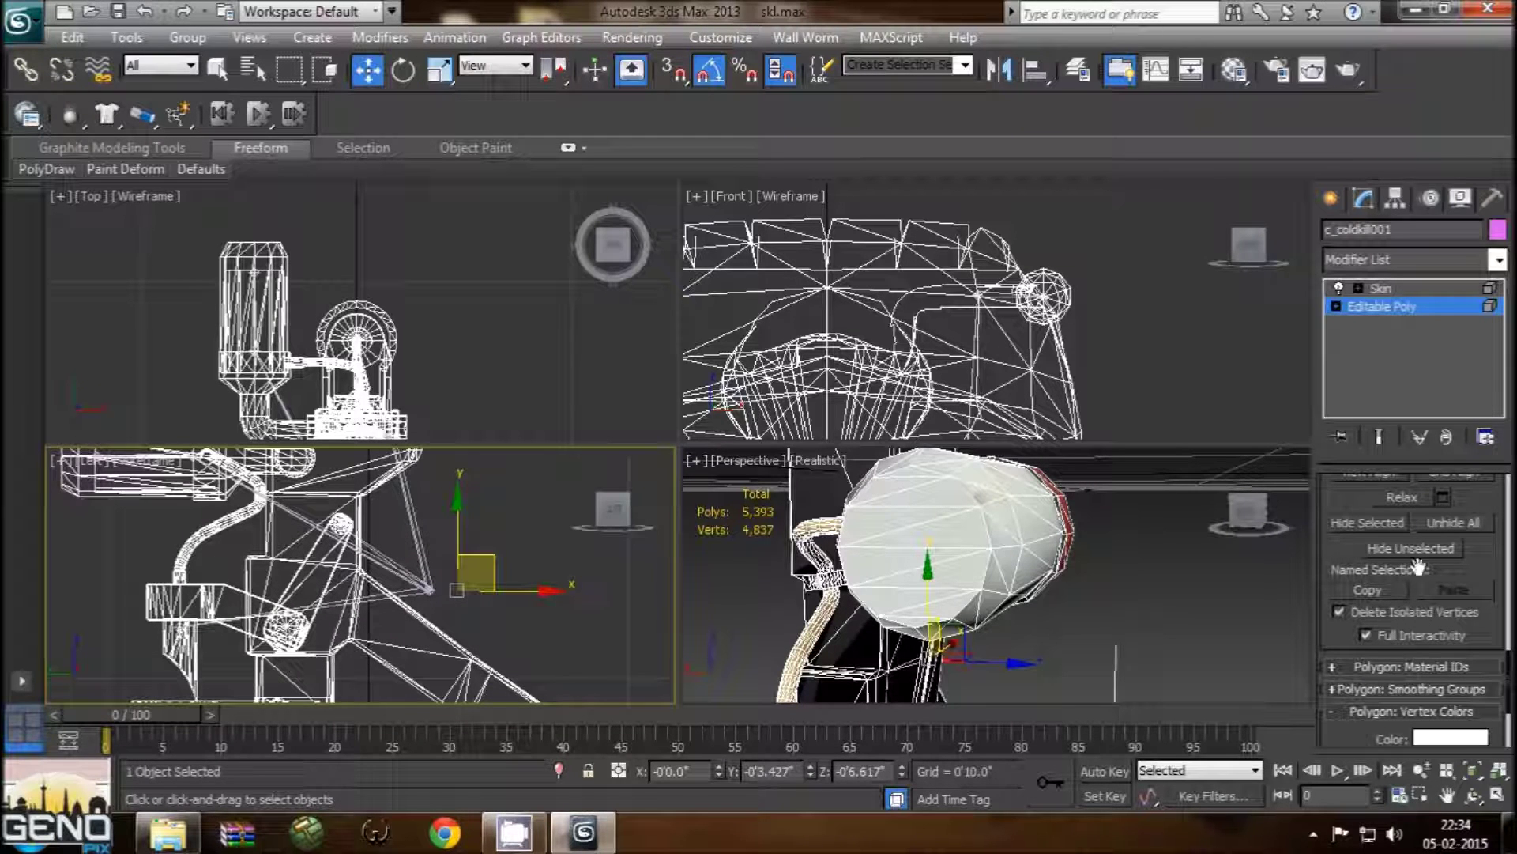
{"action": "left_click", "coordinate": [1369, 521]}
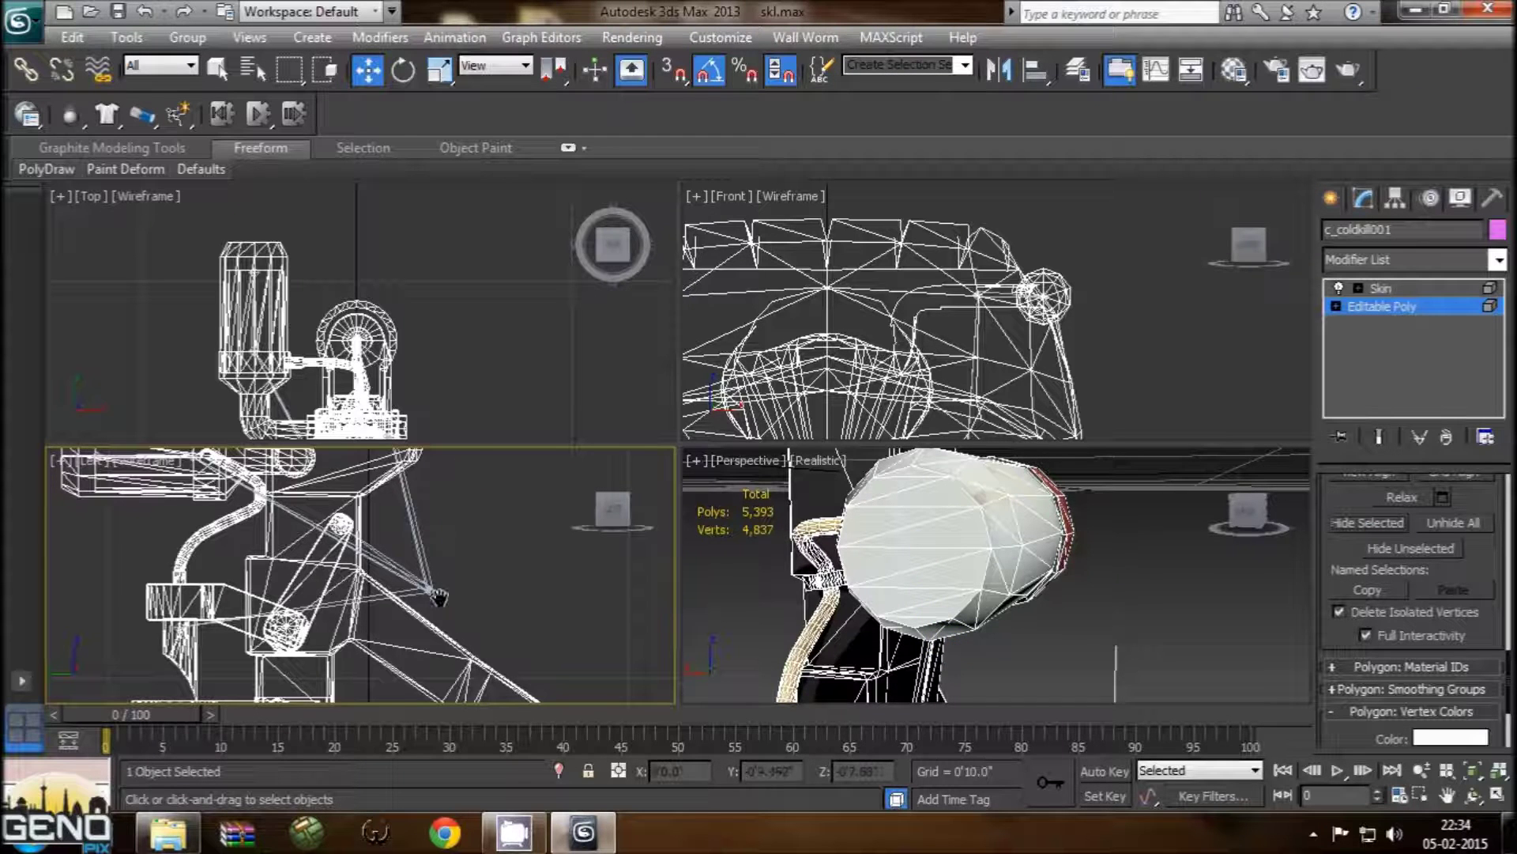
Step: Orbit and zoom the Perspective view to inspect the head surface up close
{"action": "middle_click_drag", "start_coordinate": [440, 597], "coordinate": [528, 681]}
{"action": "middle_click_drag", "start_coordinate": [959, 610], "coordinate": [1015, 613], "text": "alt"}
{"action": "scroll", "coordinate": [1016, 611], "scroll_direction": "up", "scroll_amount": 2}
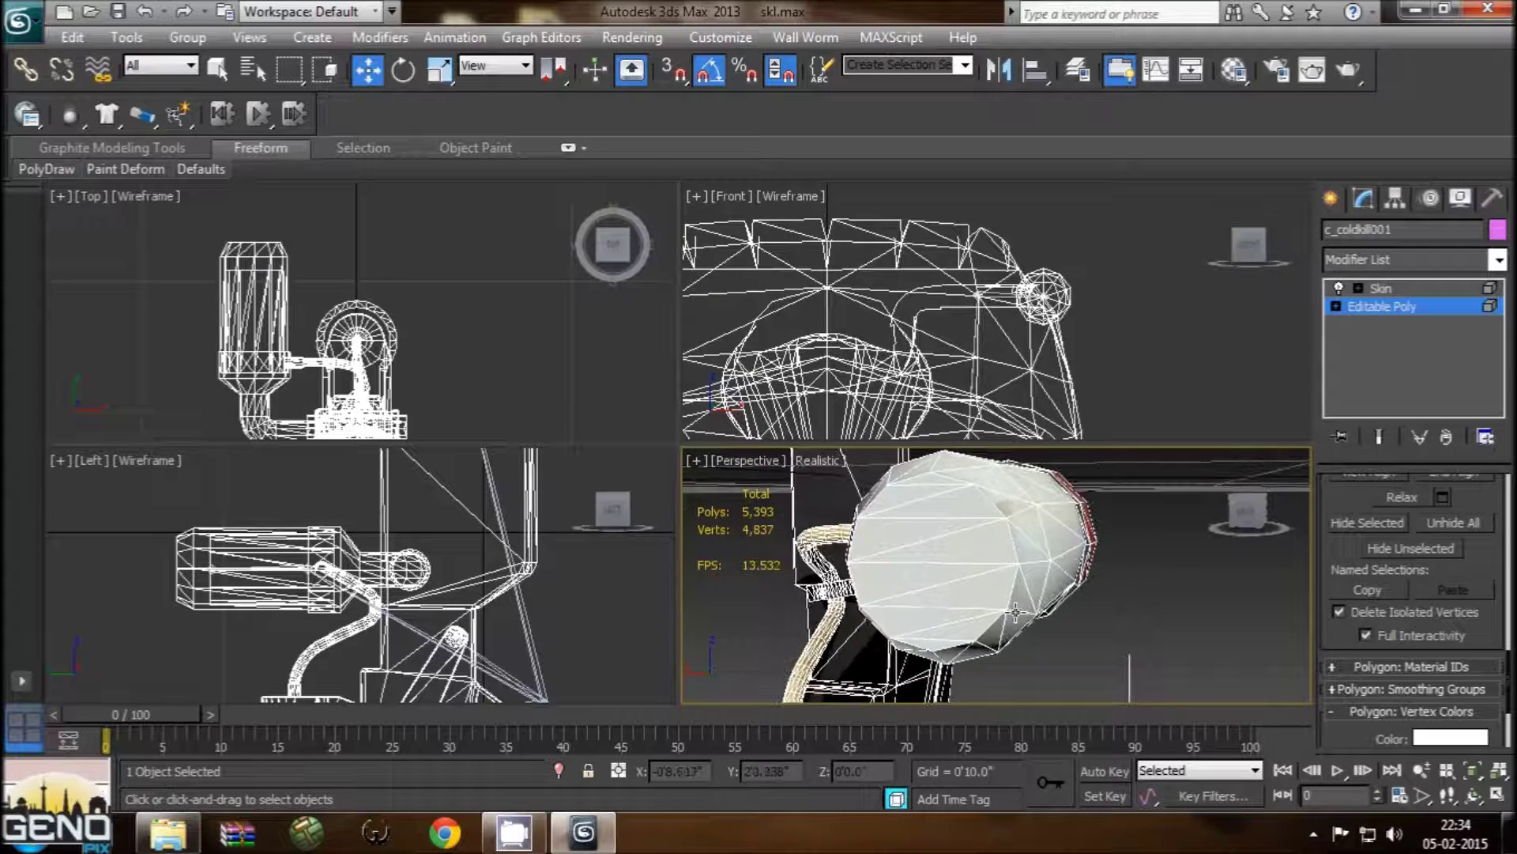
{"action": "scroll", "coordinate": [1016, 611], "scroll_direction": "up", "scroll_amount": 2}
{"action": "scroll", "coordinate": [1015, 611], "scroll_direction": "up", "scroll_amount": 2}
{"action": "scroll", "coordinate": [1016, 611], "scroll_direction": "up", "scroll_amount": 2}
{"action": "scroll", "coordinate": [1015, 611], "scroll_direction": "up", "scroll_amount": 2}
{"action": "scroll", "coordinate": [1015, 611], "scroll_direction": "up", "scroll_amount": 2}
{"action": "scroll", "coordinate": [1016, 611], "scroll_direction": "up", "scroll_amount": 1}
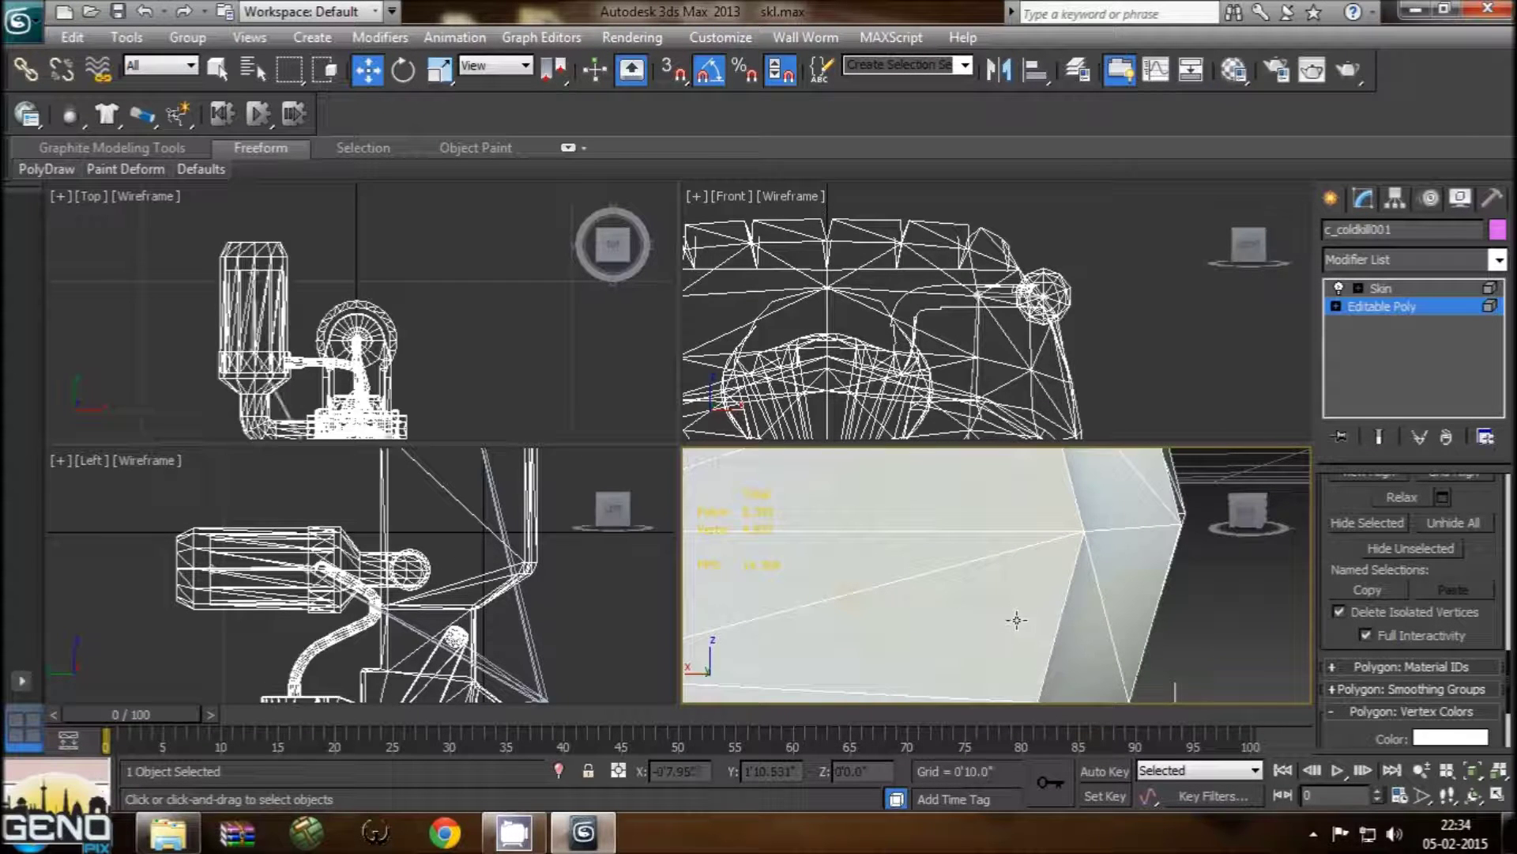
{"action": "scroll", "coordinate": [1043, 627], "scroll_direction": "up", "scroll_amount": 1}
{"action": "scroll", "coordinate": [1122, 639], "scroll_direction": "down", "scroll_amount": 1}
{"action": "scroll", "coordinate": [1114, 636], "scroll_direction": "down", "scroll_amount": 1}
{"action": "scroll", "coordinate": [1114, 636], "scroll_direction": "down", "scroll_amount": 1}
{"action": "scroll", "coordinate": [1114, 636], "scroll_direction": "down", "scroll_amount": 2}
{"action": "scroll", "coordinate": [1114, 636], "scroll_direction": "up", "scroll_amount": 1}
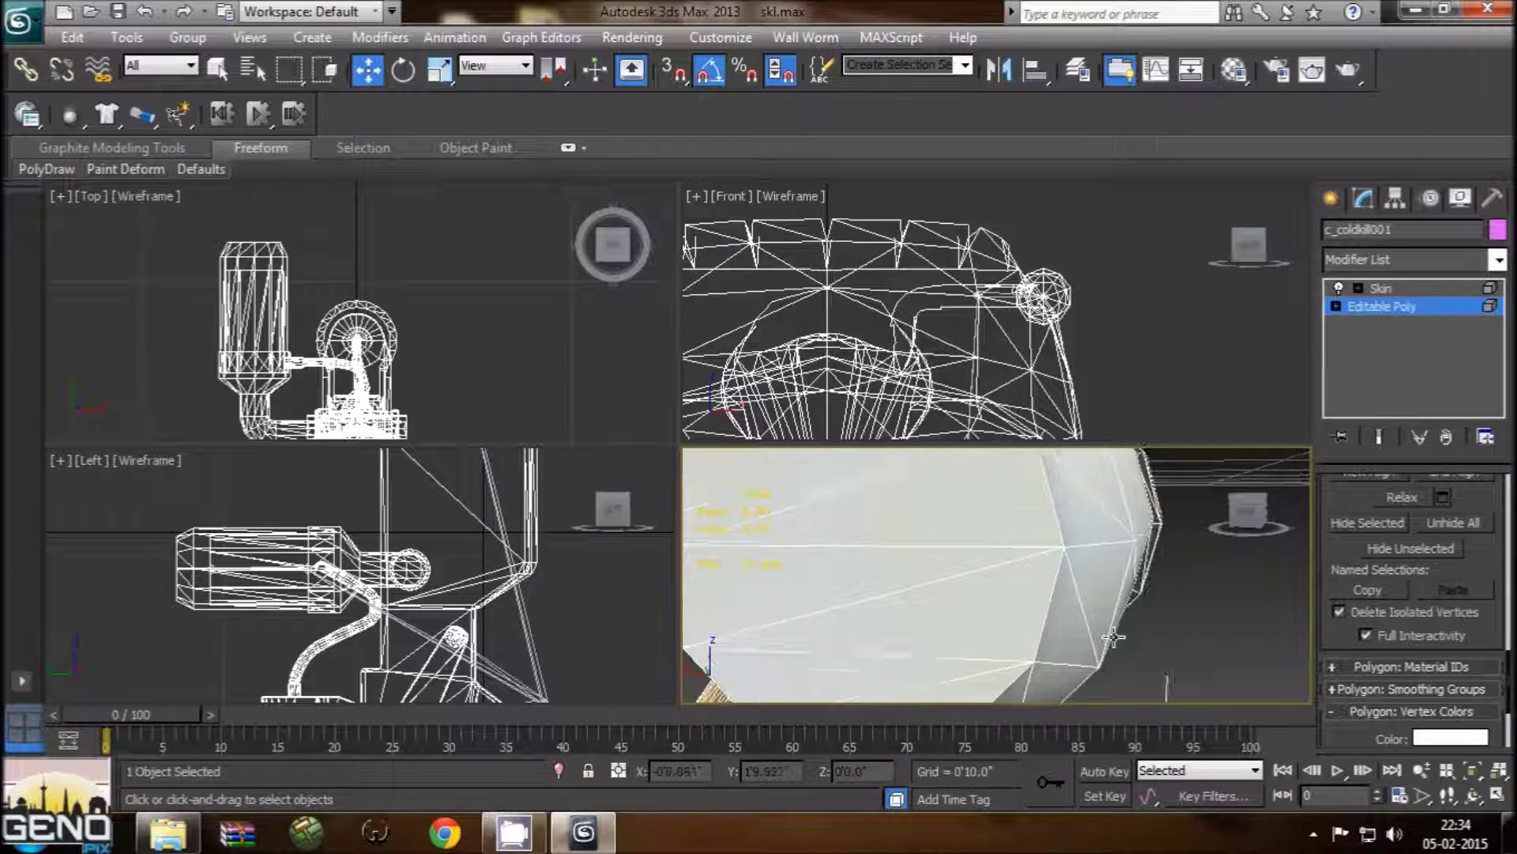
{"action": "scroll", "coordinate": [1113, 637], "scroll_direction": "up", "scroll_amount": 2}
{"action": "scroll", "coordinate": [1114, 636], "scroll_direction": "up", "scroll_amount": 1}
{"action": "scroll", "coordinate": [1114, 636], "scroll_direction": "up", "scroll_amount": 1}
{"action": "scroll", "coordinate": [1114, 636], "scroll_direction": "up", "scroll_amount": 1}
{"action": "scroll", "coordinate": [1113, 637], "scroll_direction": "up", "scroll_amount": 1}
{"action": "scroll", "coordinate": [1113, 636], "scroll_direction": "up", "scroll_amount": 1}
{"action": "scroll", "coordinate": [1113, 636], "scroll_direction": "up", "scroll_amount": 1}
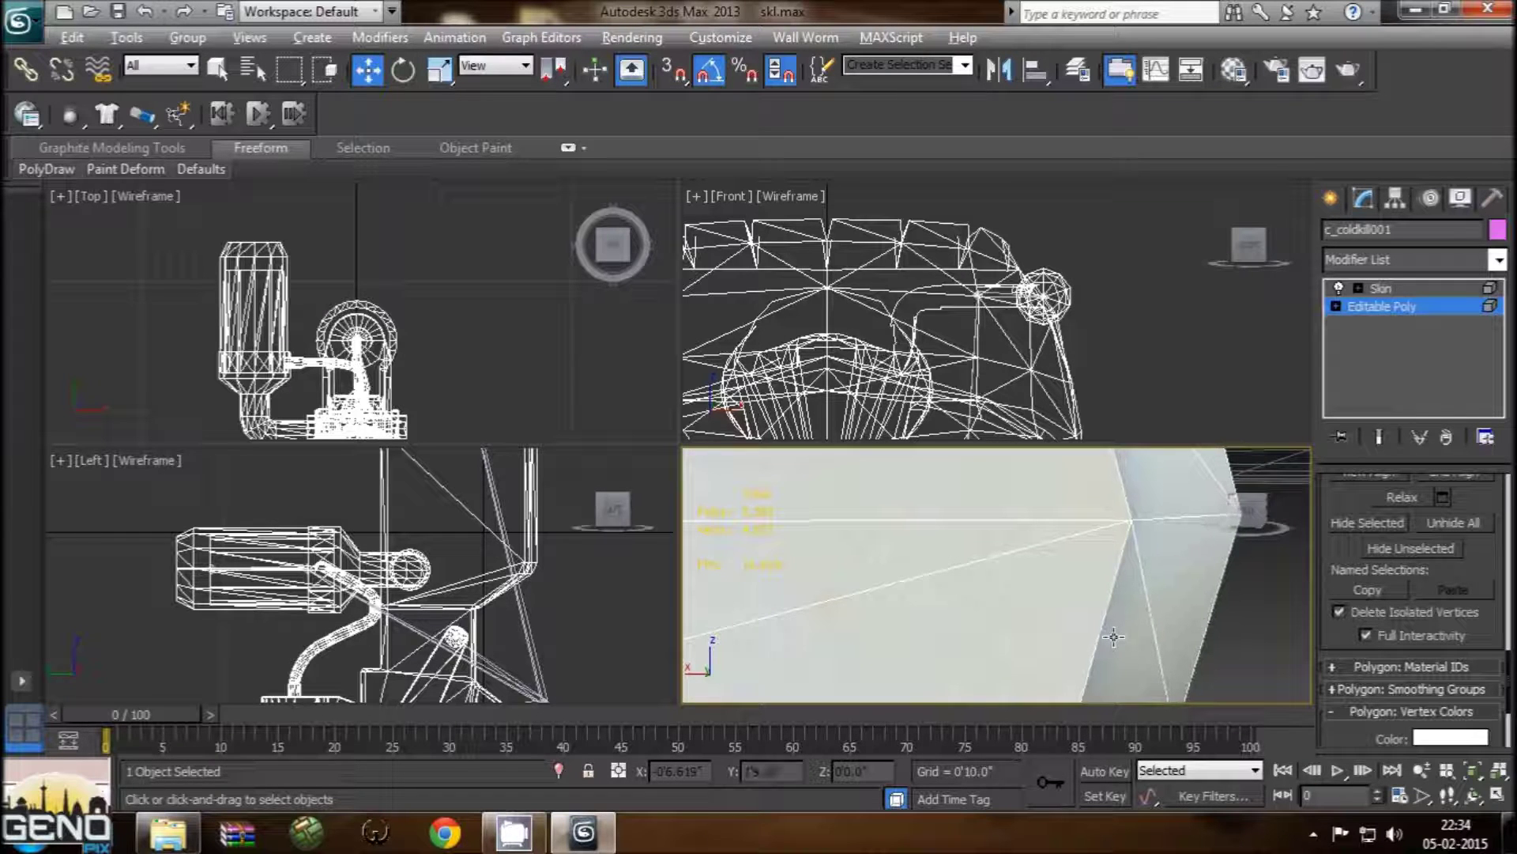
{"action": "scroll", "coordinate": [1113, 636], "scroll_direction": "down", "scroll_amount": 1}
{"action": "scroll", "coordinate": [1099, 640], "scroll_direction": "down", "scroll_amount": 2}
{"action": "scroll", "coordinate": [1085, 652], "scroll_direction": "down", "scroll_amount": 2}
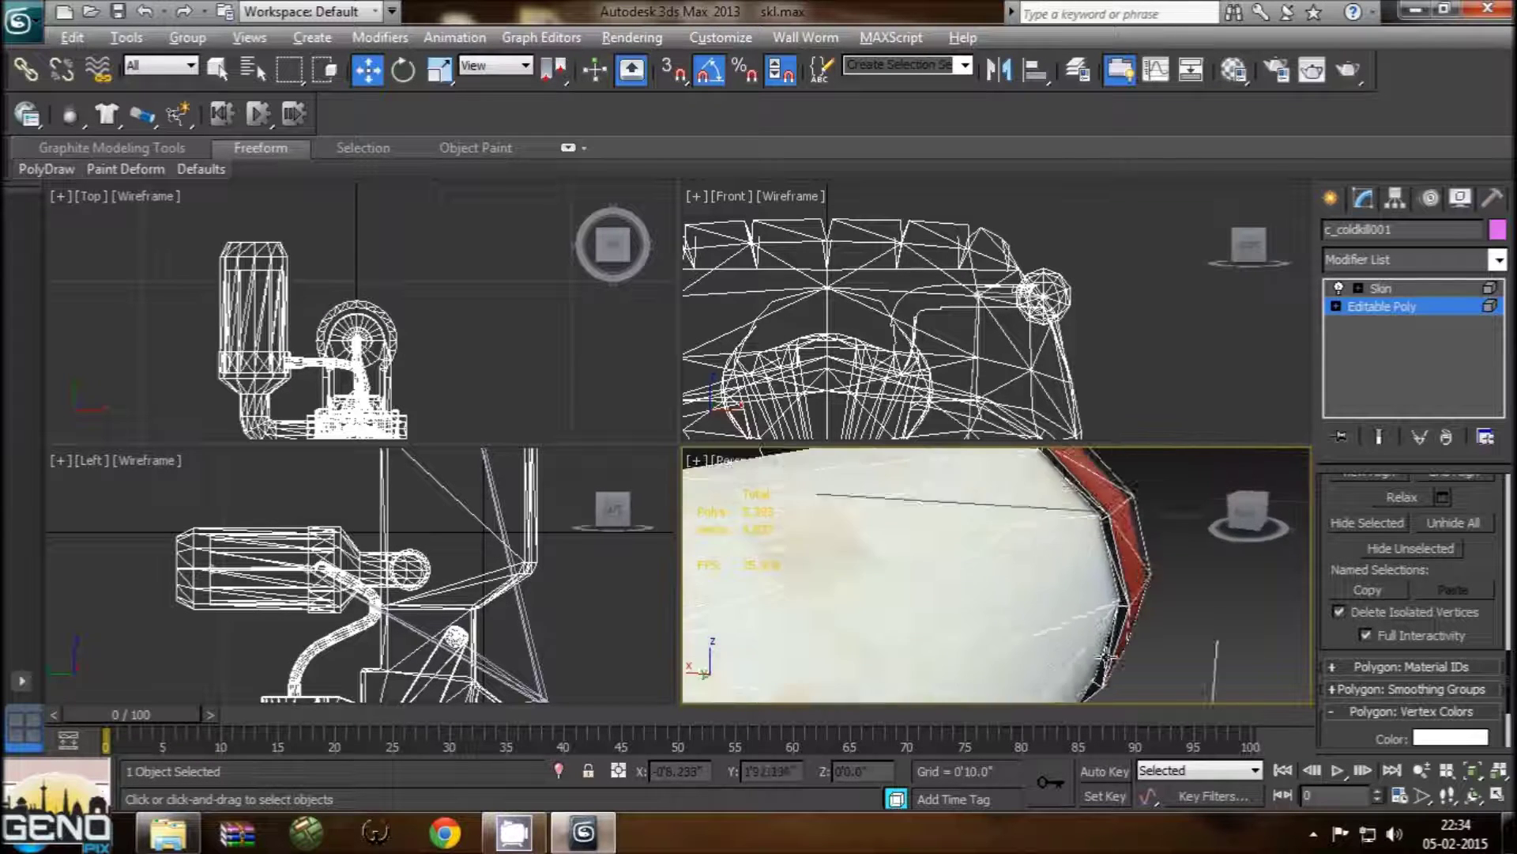
{"action": "middle_click_drag", "start_coordinate": [1085, 652], "coordinate": [1127, 640], "text": "alt"}
{"action": "scroll", "coordinate": [1126, 641], "scroll_direction": "up", "scroll_amount": 1}
{"action": "scroll", "coordinate": [1126, 640], "scroll_direction": "up", "scroll_amount": 1}
{"action": "scroll", "coordinate": [1126, 641], "scroll_direction": "up", "scroll_amount": 1}
{"action": "scroll", "coordinate": [1126, 641], "scroll_direction": "up", "scroll_amount": 1}
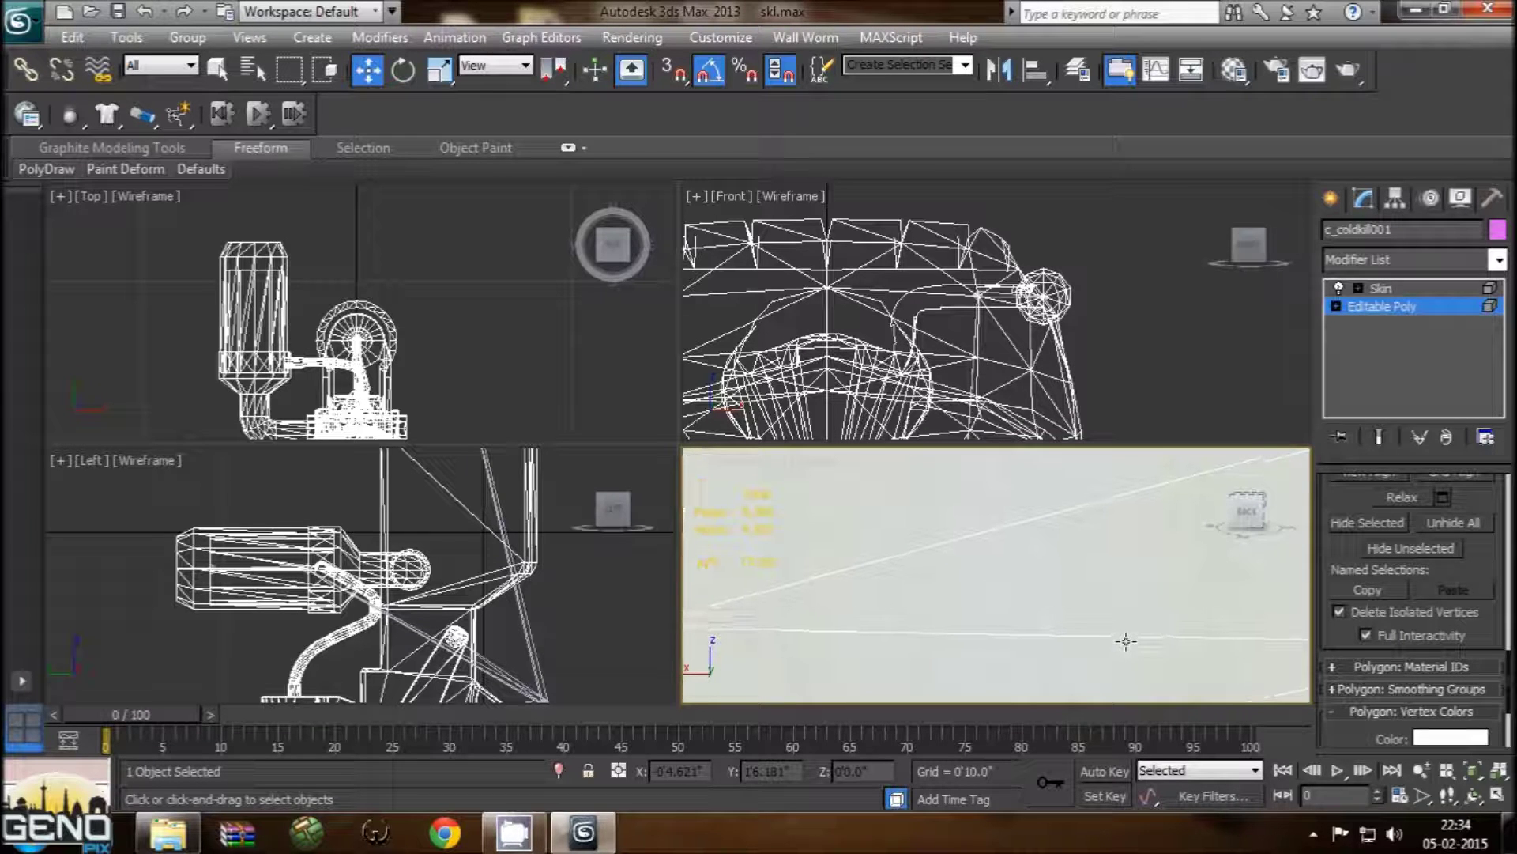
{"action": "middle_click_drag", "start_coordinate": [1126, 641], "coordinate": [1126, 641], "text": "alt"}
{"action": "scroll", "coordinate": [1127, 641], "scroll_direction": "up", "scroll_amount": 1}
{"action": "scroll", "coordinate": [1126, 641], "scroll_direction": "up", "scroll_amount": 1}
{"action": "scroll", "coordinate": [1126, 641], "scroll_direction": "up", "scroll_amount": 1}
{"action": "scroll", "coordinate": [1126, 641], "scroll_direction": "up", "scroll_amount": 1}
{"action": "middle_click_drag", "start_coordinate": [1126, 641], "coordinate": [1097, 576], "text": "alt"}
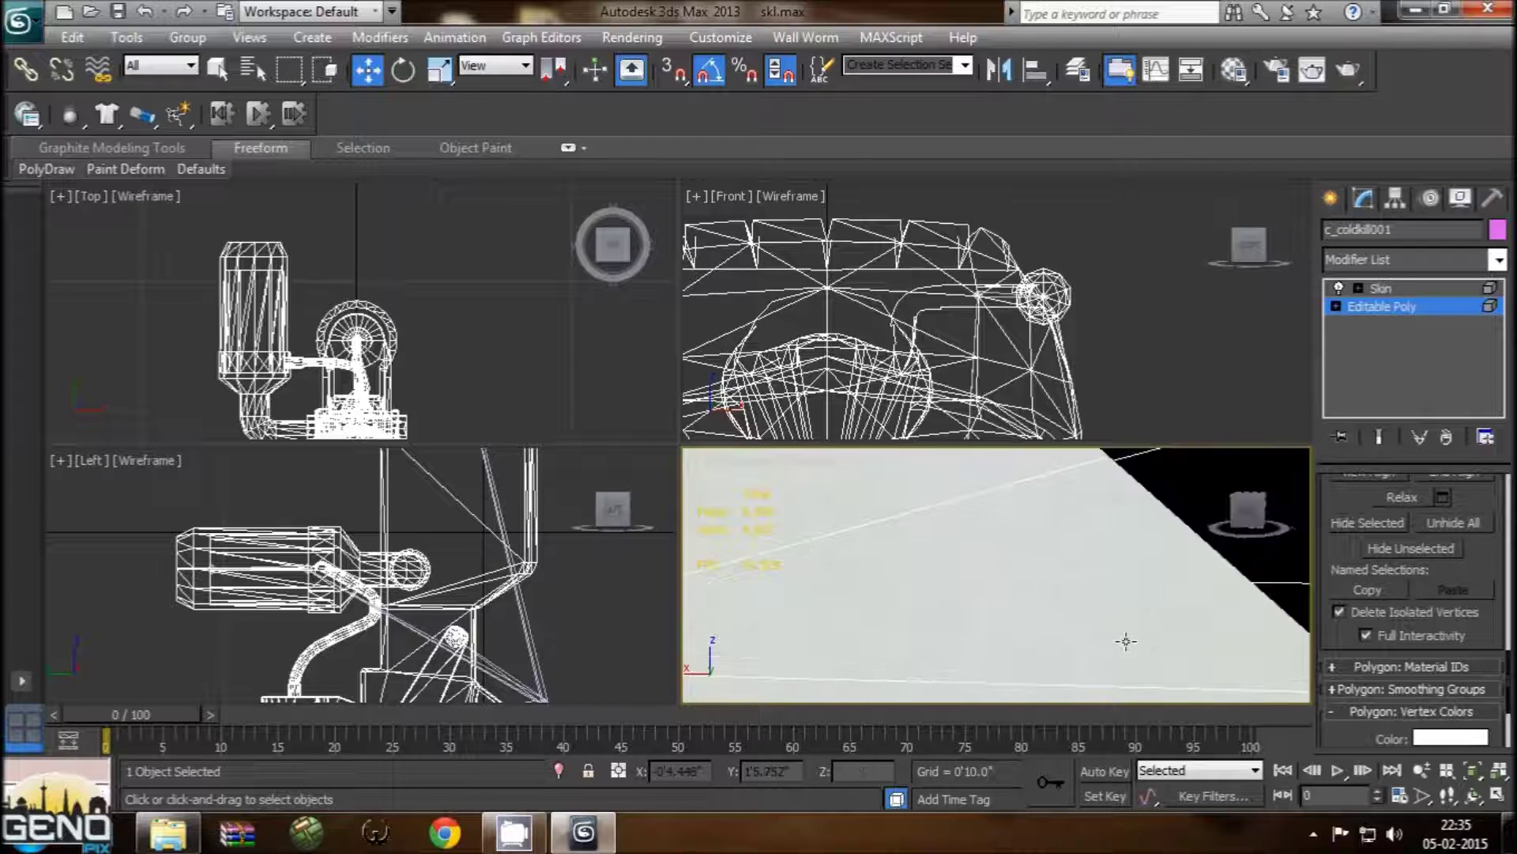
{"action": "scroll", "coordinate": [1097, 577], "scroll_direction": "up", "scroll_amount": 1}
{"action": "scroll", "coordinate": [1097, 576], "scroll_direction": "up", "scroll_amount": 1}
{"action": "scroll", "coordinate": [1097, 577], "scroll_direction": "up", "scroll_amount": 1}
{"action": "scroll", "coordinate": [1097, 576], "scroll_direction": "up", "scroll_amount": 1}
{"action": "scroll", "coordinate": [1097, 577], "scroll_direction": "up", "scroll_amount": 1}
{"action": "scroll", "coordinate": [1097, 576], "scroll_direction": "up", "scroll_amount": 1}
{"action": "scroll", "coordinate": [1094, 533], "scroll_direction": "up", "scroll_amount": 1}
{"action": "scroll", "coordinate": [1086, 548], "scroll_direction": "up", "scroll_amount": 1}
Step: Select and deselect the grey pole element while orbiting the Perspective view around it
{"action": "left_click", "coordinate": [1081, 562]}
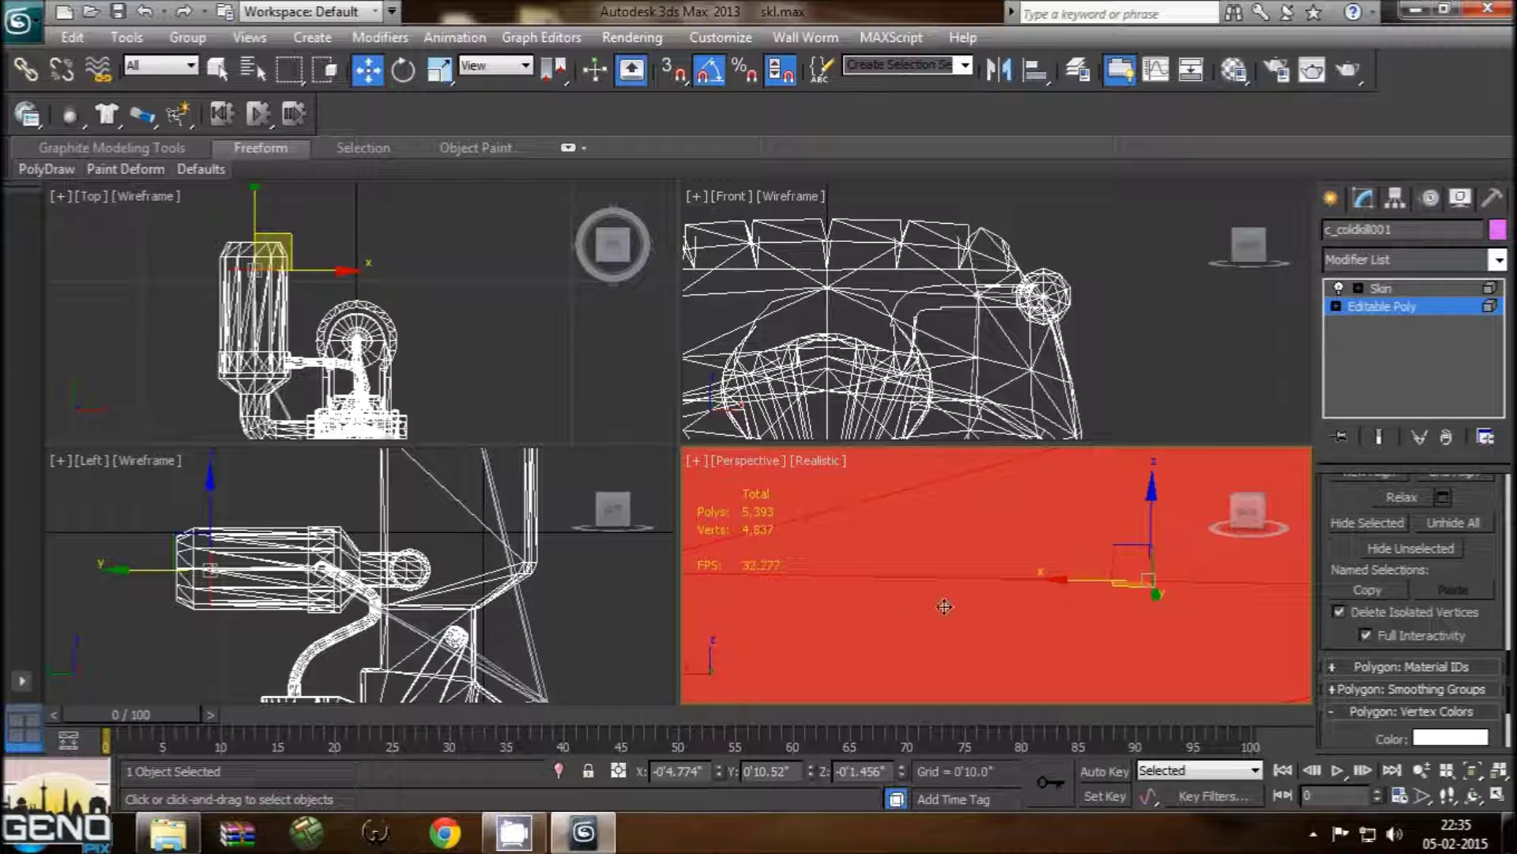
{"action": "mouse_move", "coordinate": [948, 610]}
{"action": "middle_mouse_down"}
{"action": "mouse_move", "coordinate": [1060, 659]}
{"action": "mouse_move", "coordinate": [1043, 633]}
{"action": "mouse_move", "coordinate": [1090, 629]}
{"action": "mouse_move", "coordinate": [908, 542]}
{"action": "mouse_move", "coordinate": [1087, 606]}
{"action": "mouse_move", "coordinate": [941, 538]}
{"action": "mouse_move", "coordinate": [1089, 635]}
{"action": "mouse_move", "coordinate": [1078, 674]}
{"action": "mouse_move", "coordinate": [1084, 603]}
{"action": "mouse_move", "coordinate": [1088, 693]}
{"action": "middle_mouse_up"}
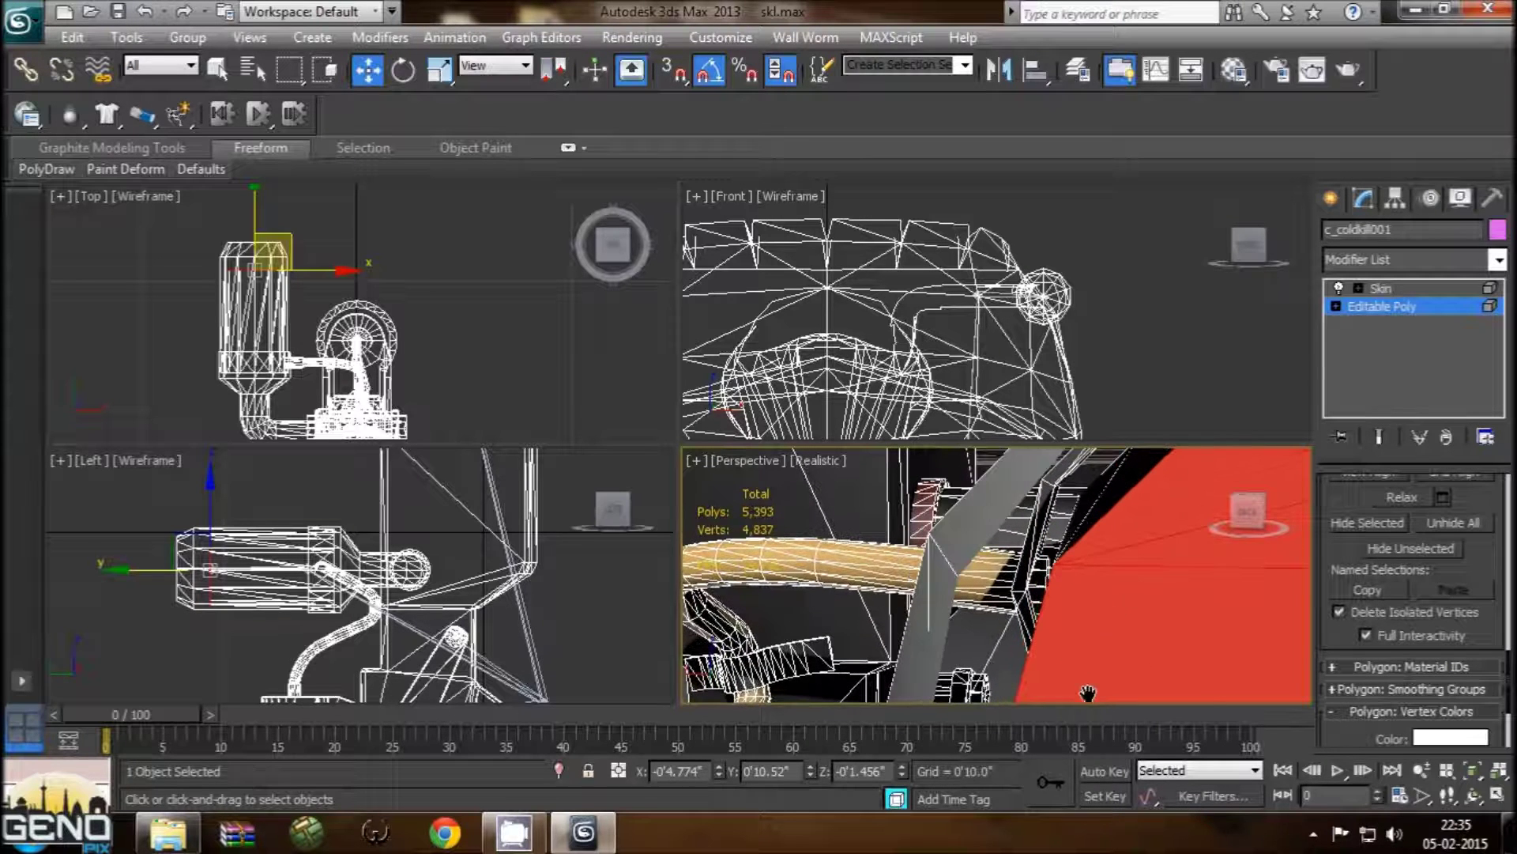
{"action": "left_click", "coordinate": [1114, 488]}
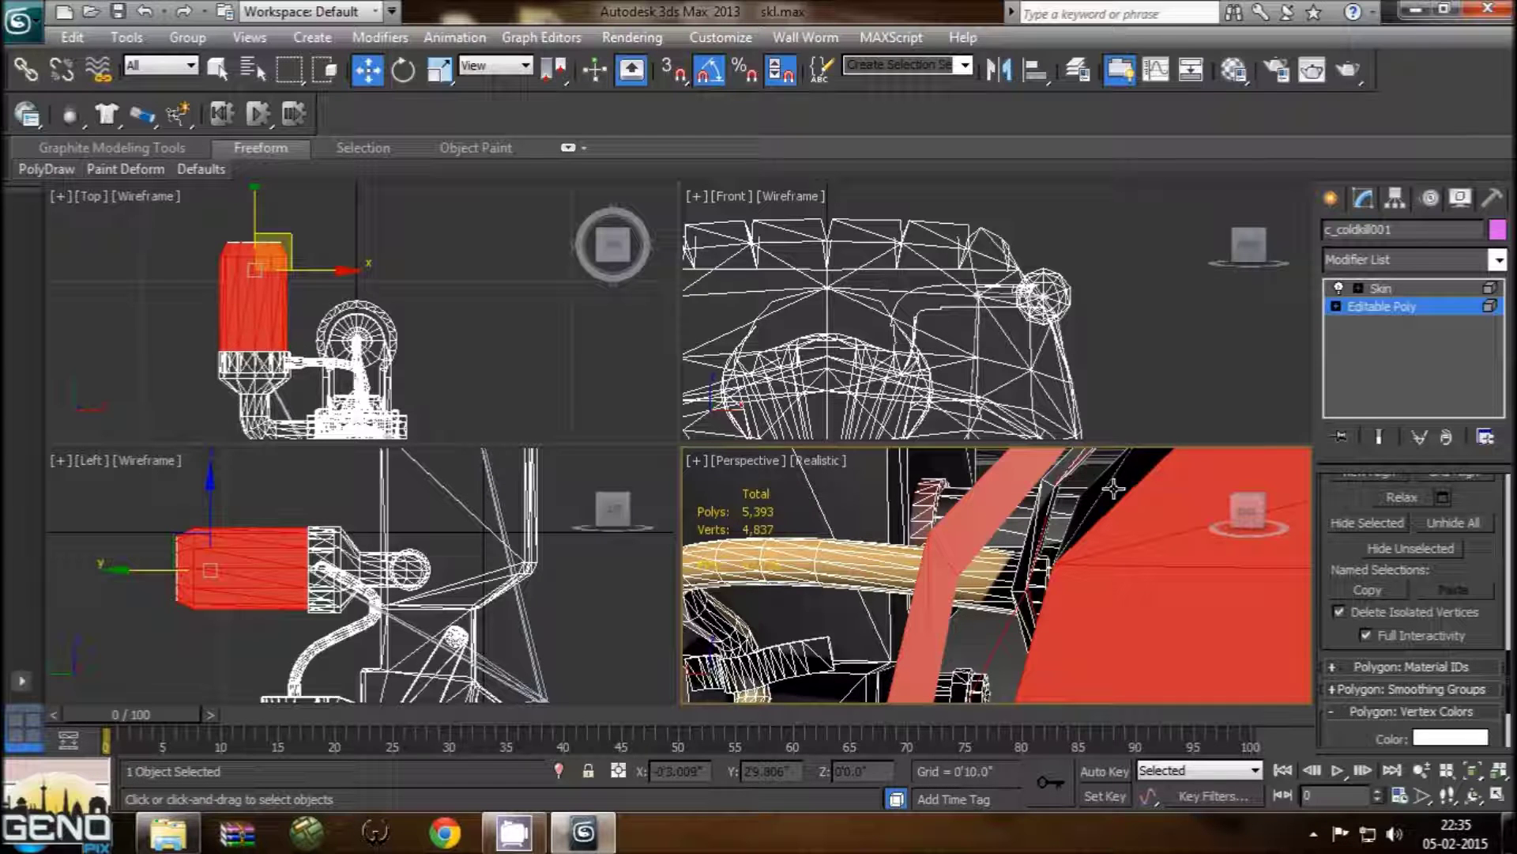
{"action": "left_click", "coordinate": [1115, 488]}
{"action": "middle_click_drag", "start_coordinate": [1114, 528], "coordinate": [1119, 523], "text": "alt"}
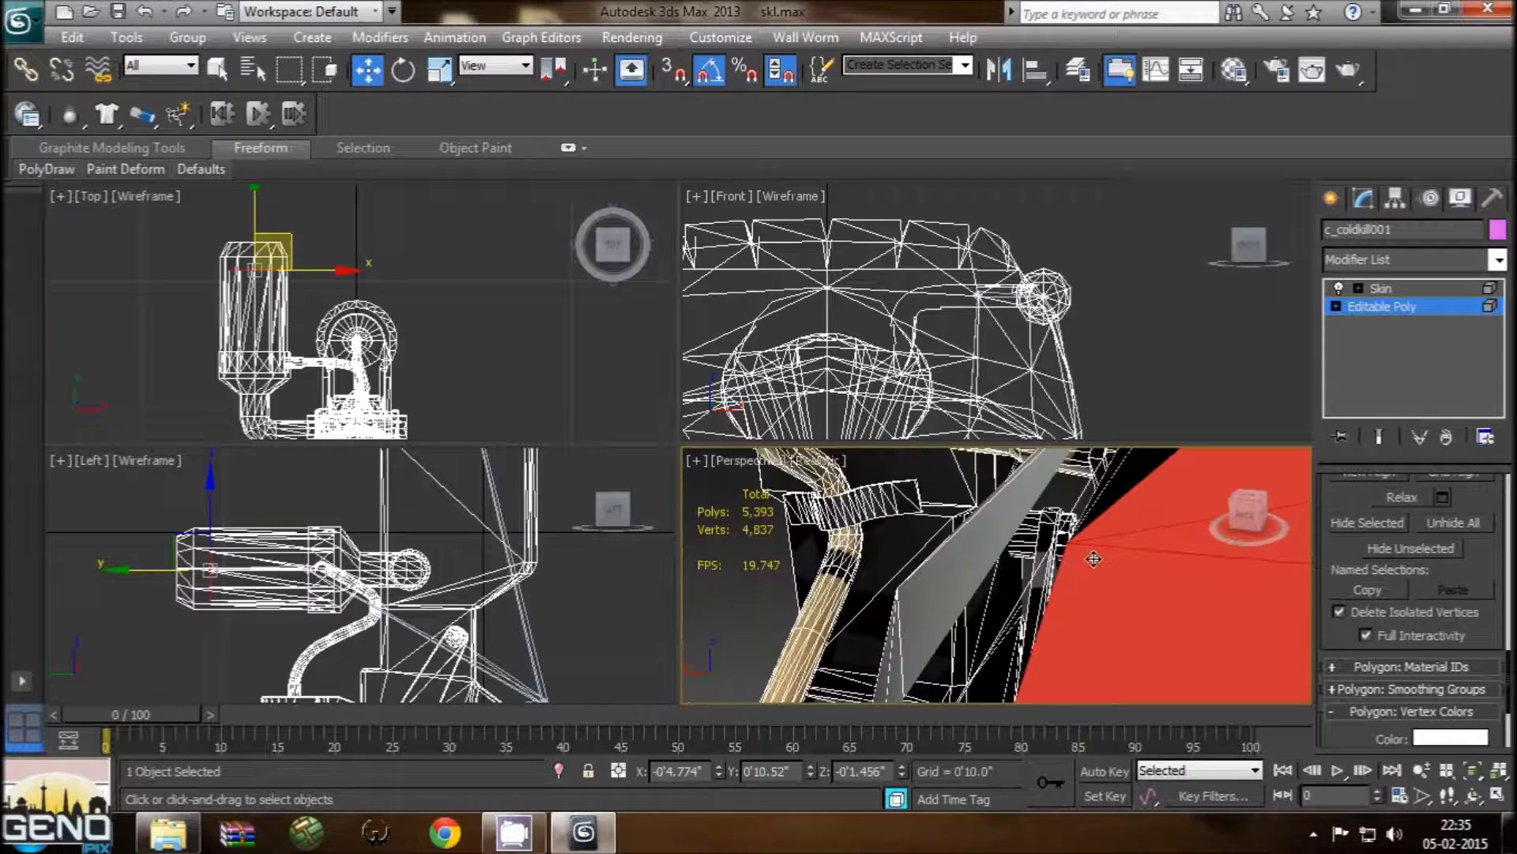
{"action": "left_click", "coordinate": [1115, 516]}
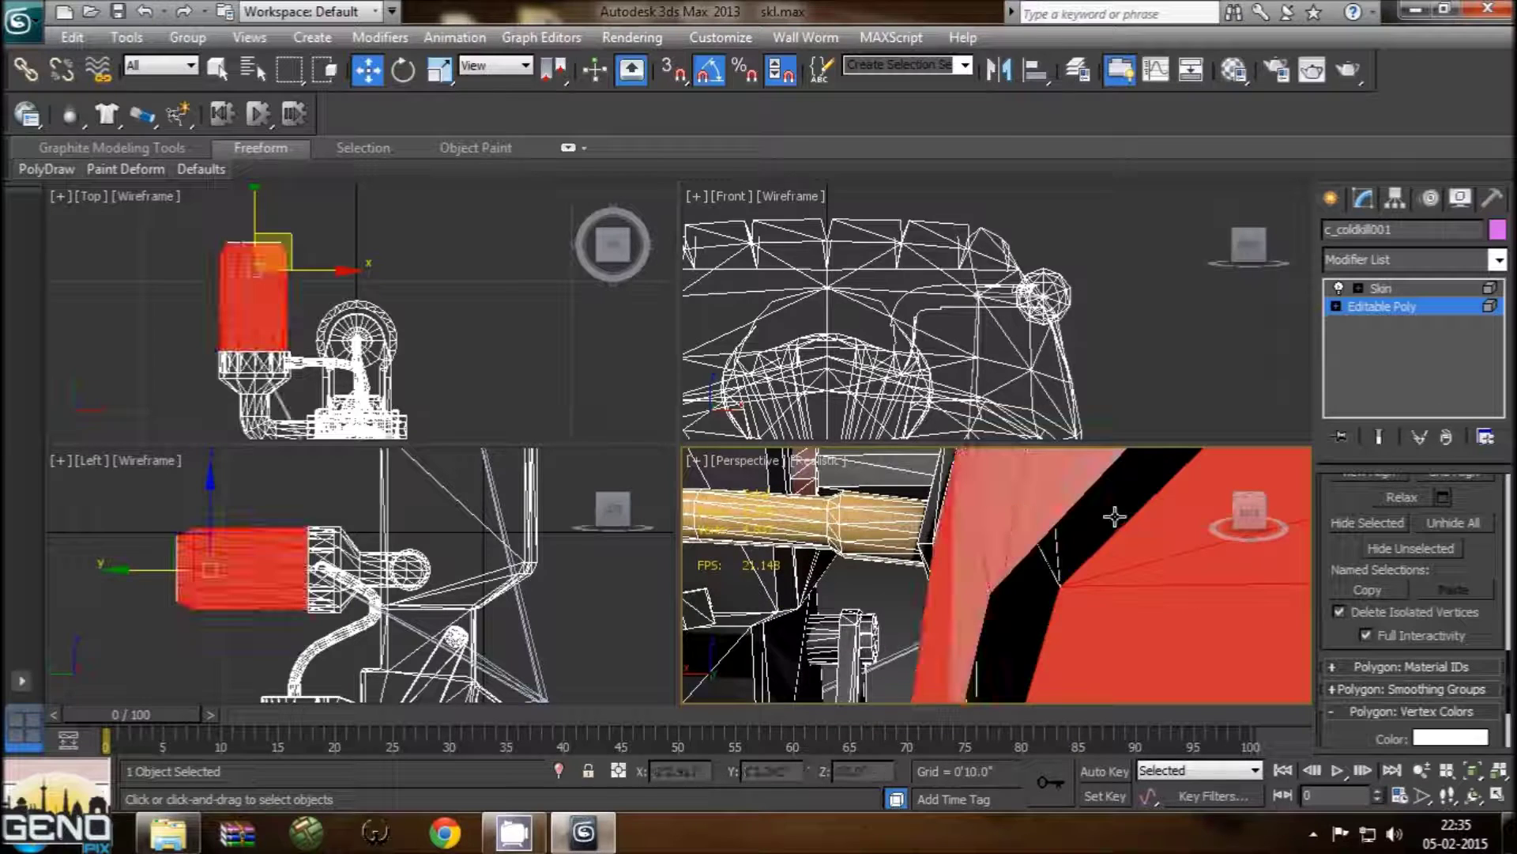
{"action": "left_click", "coordinate": [1117, 535]}
{"action": "mouse_move", "coordinate": [1117, 535]}
{"action": "middle_mouse_down", "text": "alt"}
{"action": "mouse_move", "coordinate": [991, 551]}
{"action": "mouse_move", "coordinate": [984, 518]}
{"action": "middle_mouse_up", "text": "alt"}
{"action": "left_click", "coordinate": [984, 519]}
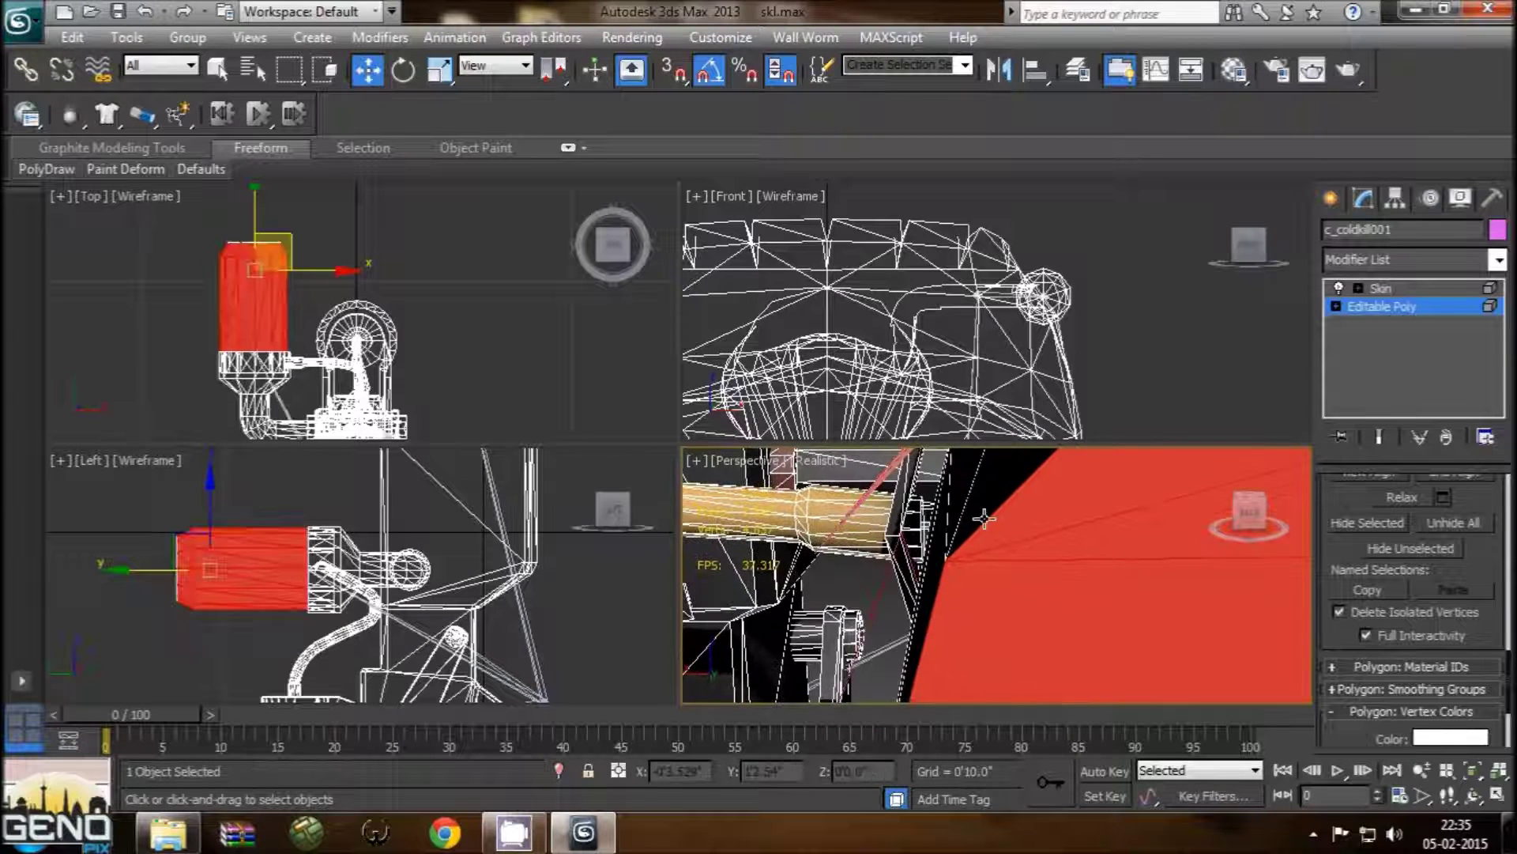
{"action": "left_click", "coordinate": [1029, 566]}
{"action": "middle_click_drag", "start_coordinate": [1036, 567], "coordinate": [1017, 545], "text": "alt"}
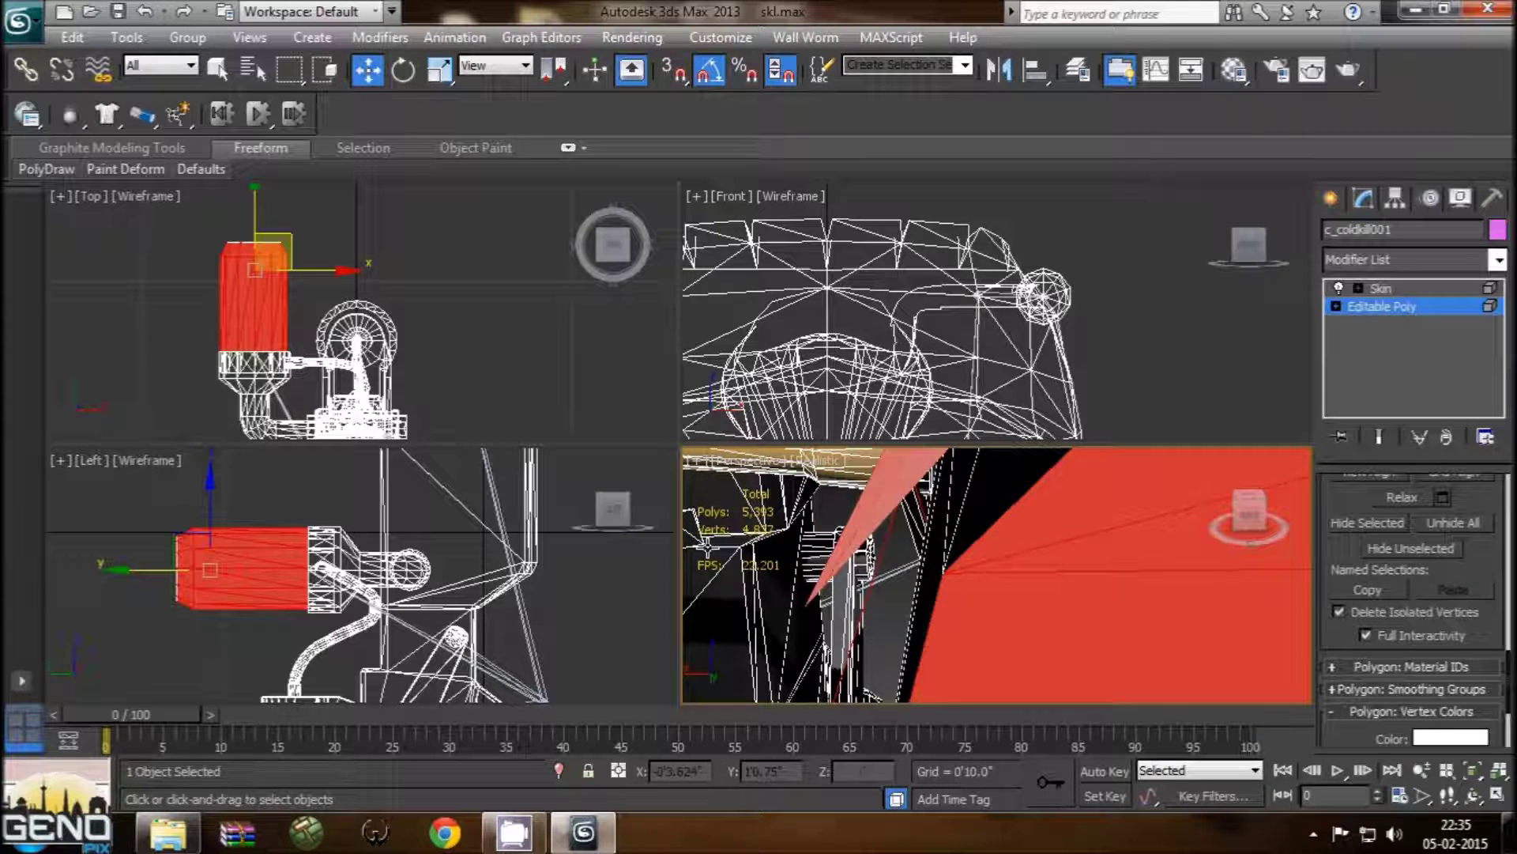
Step: Select the cylinder element in the Left view, drop its end polygons, and hide the rest
{"action": "middle_click_drag", "start_coordinate": [231, 534], "coordinate": [262, 548]}
{"action": "scroll", "coordinate": [262, 548], "scroll_direction": "up", "scroll_amount": 2}
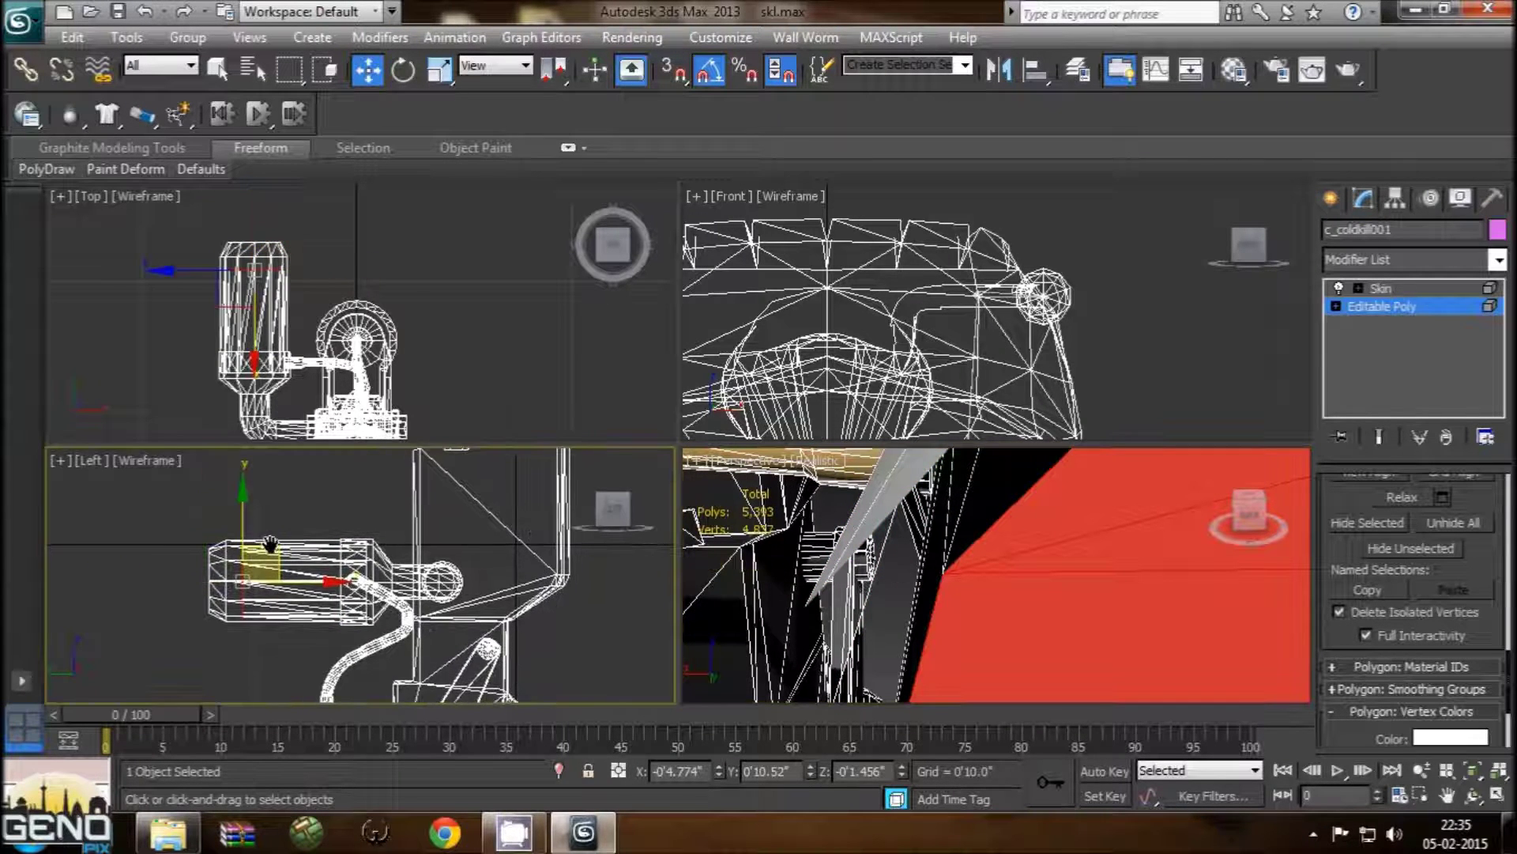
{"action": "scroll", "coordinate": [267, 544], "scroll_direction": "up", "scroll_amount": 3}
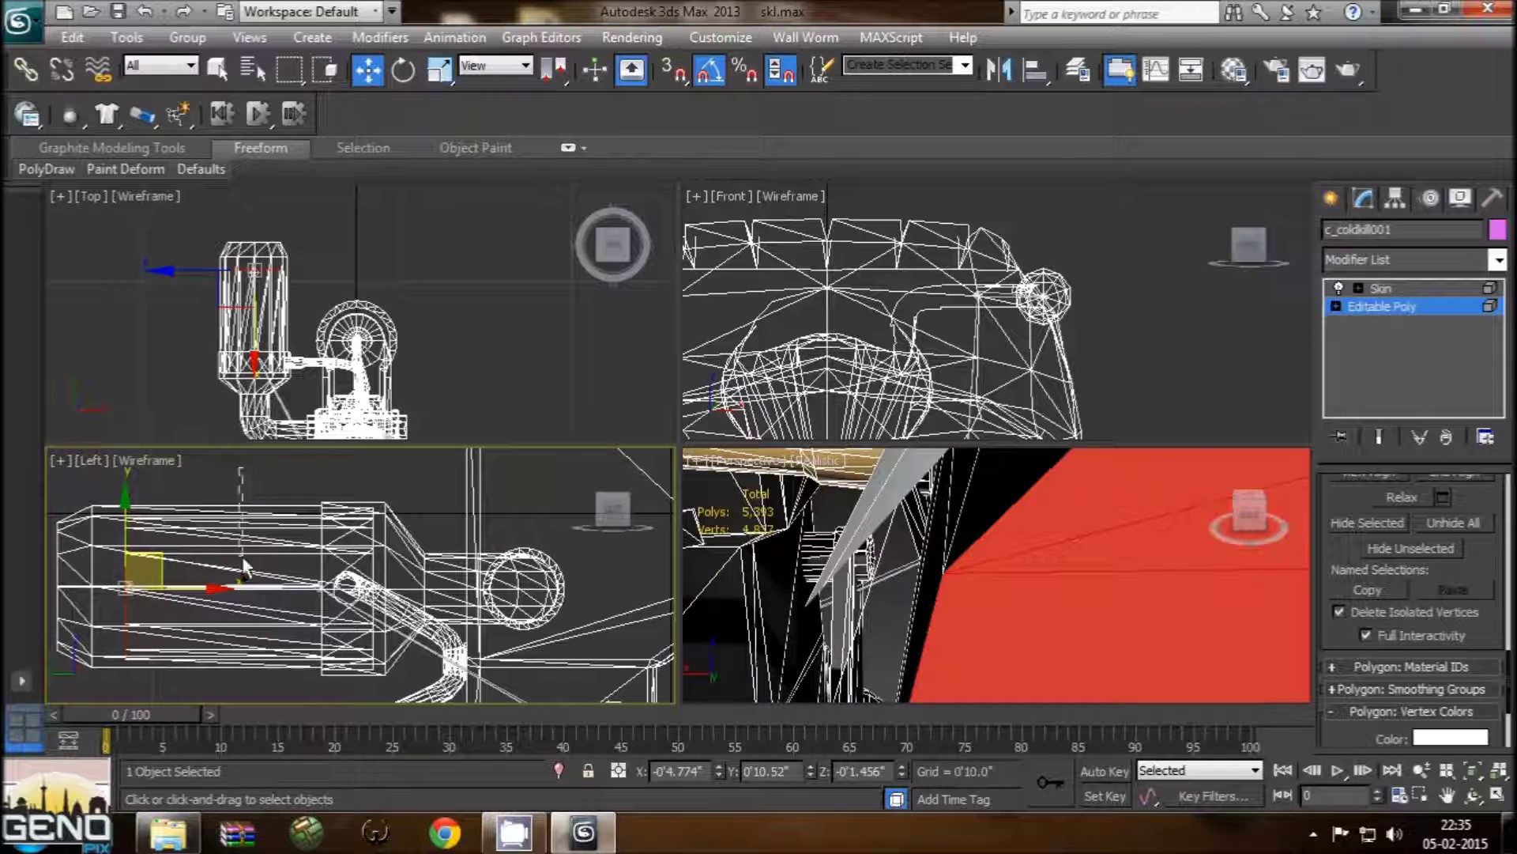
{"action": "left_click", "coordinate": [252, 558]}
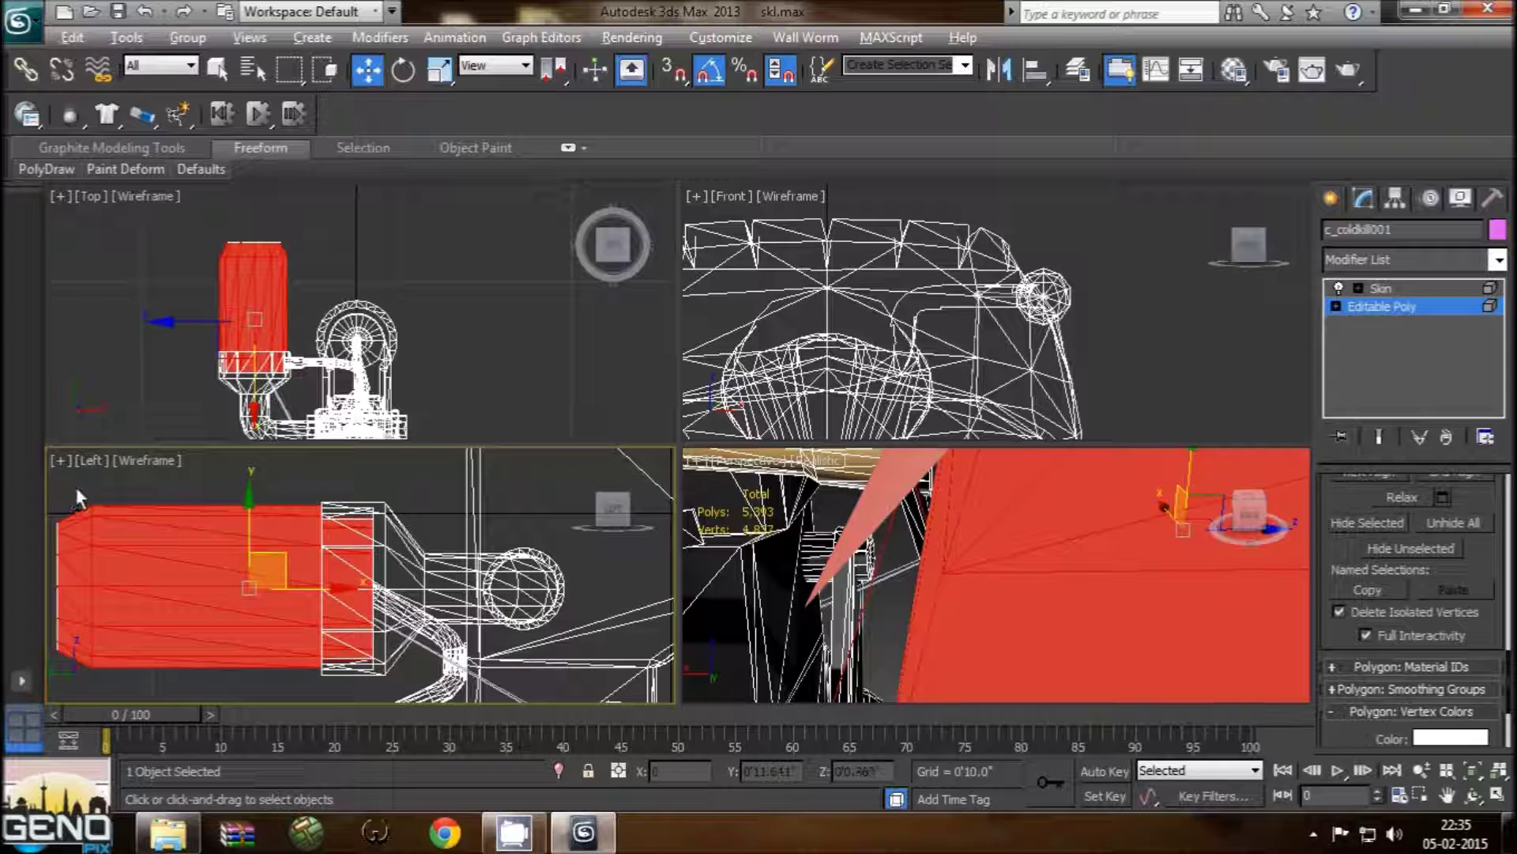
{"action": "left_click_drag", "start_coordinate": [76, 486], "coordinate": [93, 553], "text": "alt"}
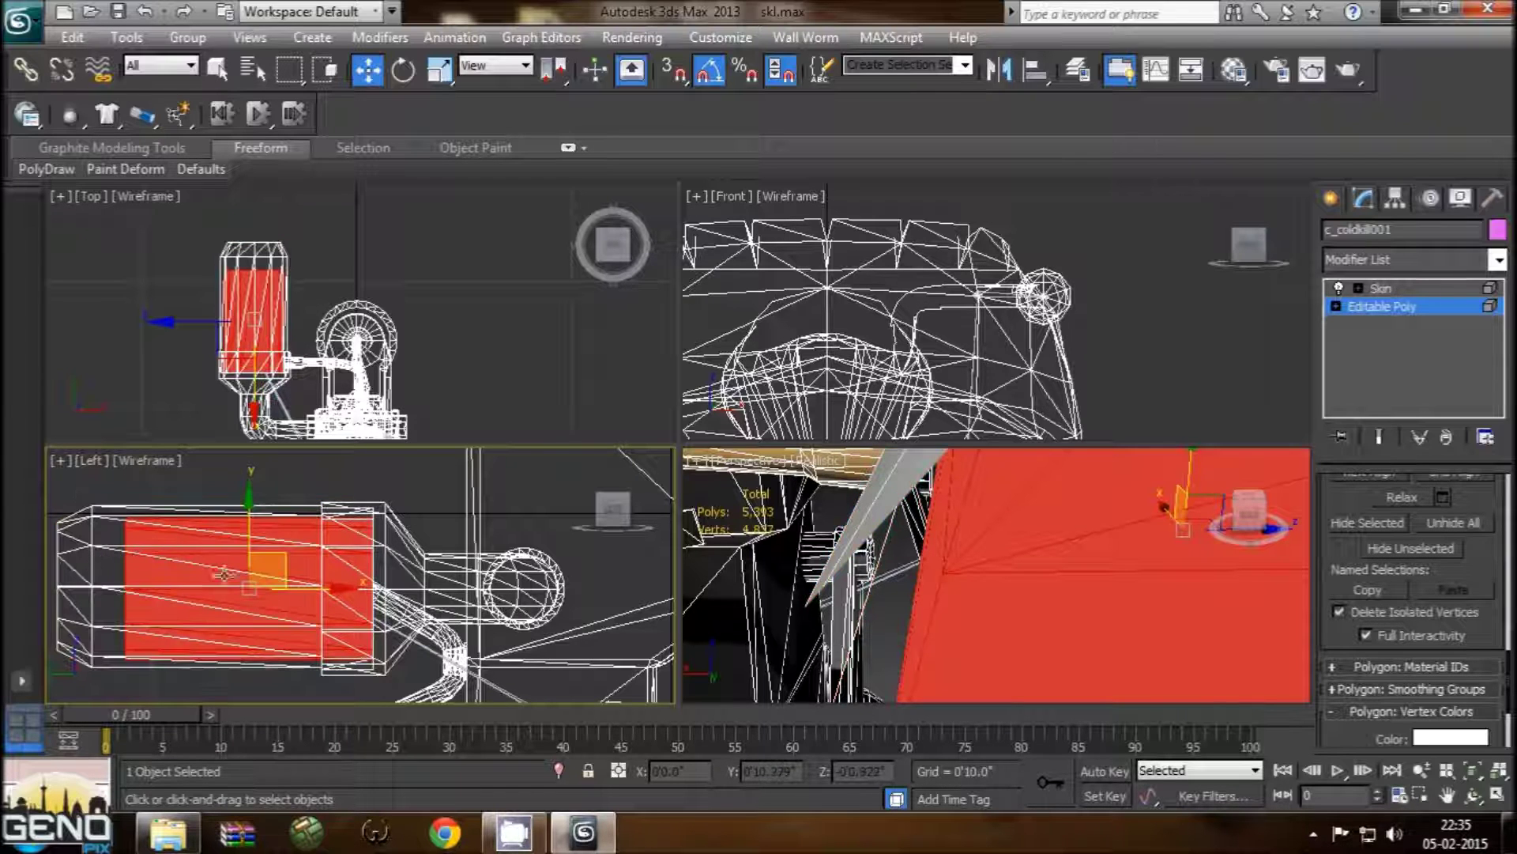
{"action": "scroll", "coordinate": [230, 569], "scroll_direction": "down", "scroll_amount": 2}
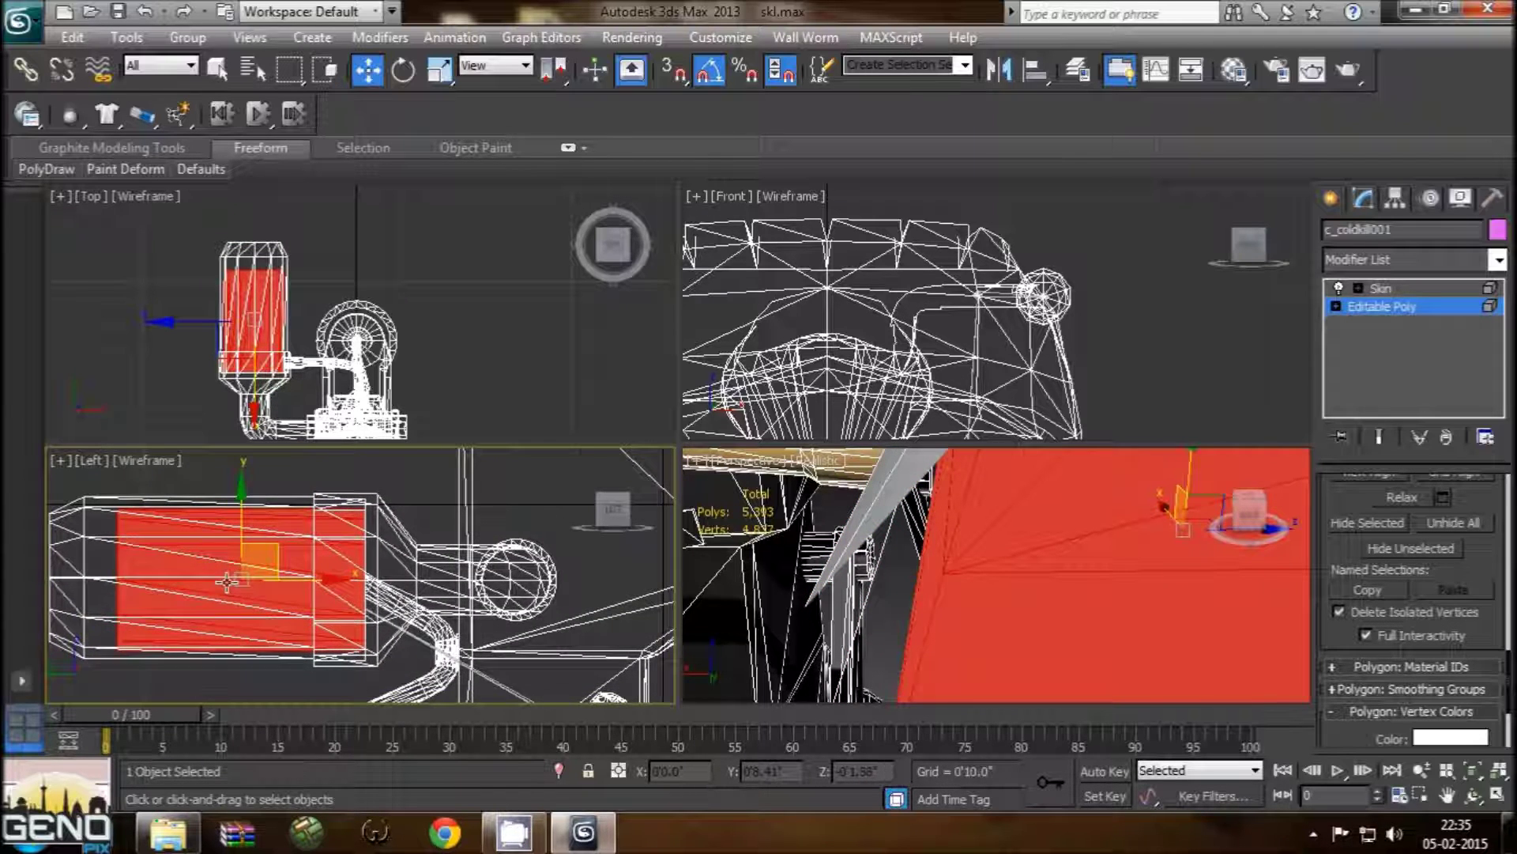
{"action": "middle_click_drag", "start_coordinate": [195, 574], "coordinate": [234, 578]}
{"action": "scroll", "coordinate": [233, 578], "scroll_direction": "down", "scroll_amount": 3}
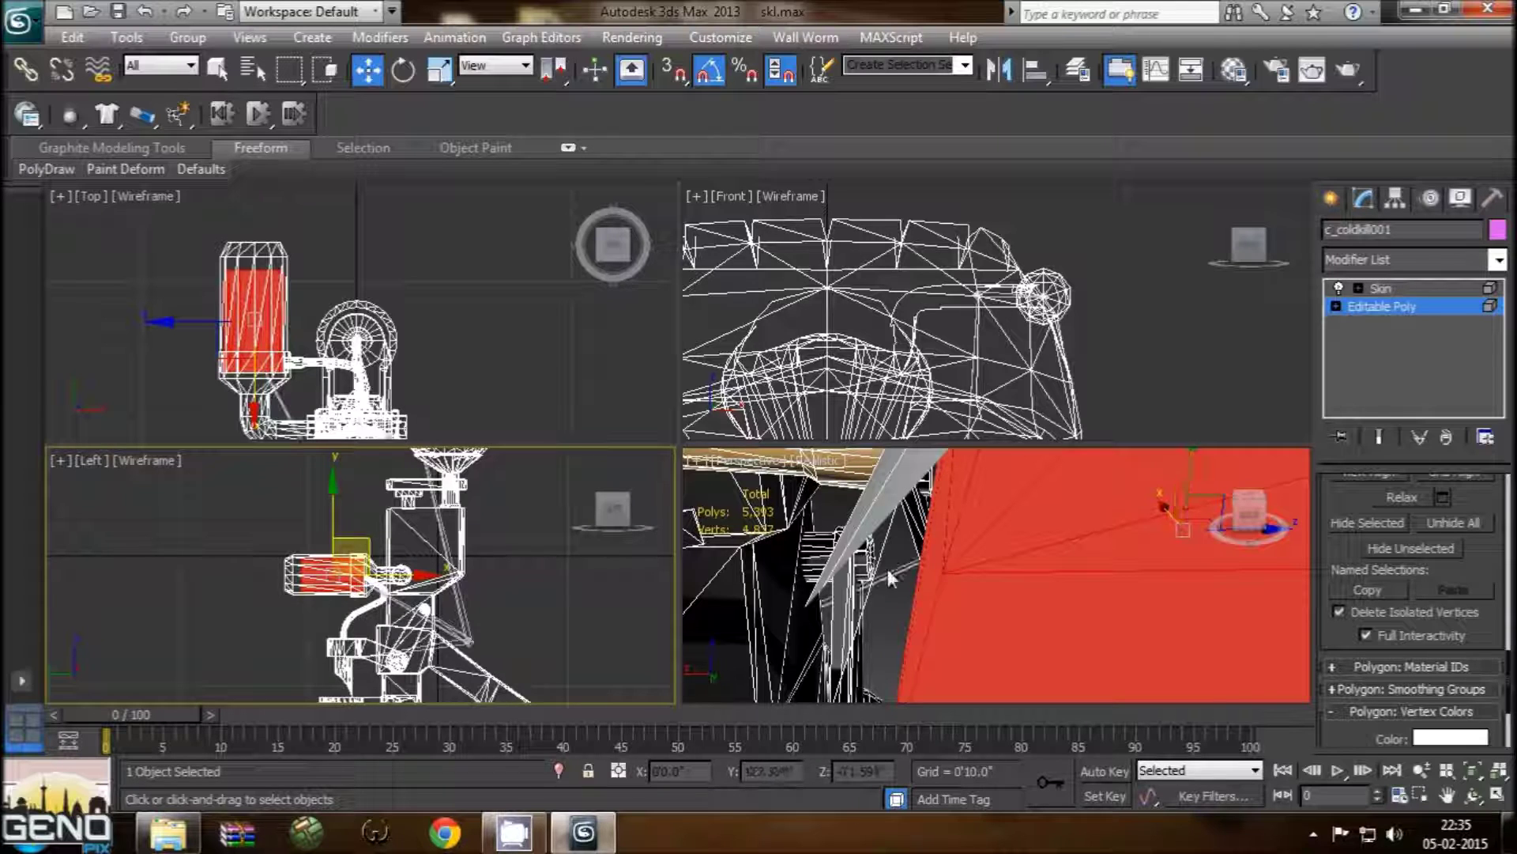
{"action": "left_click", "coordinate": [1346, 524]}
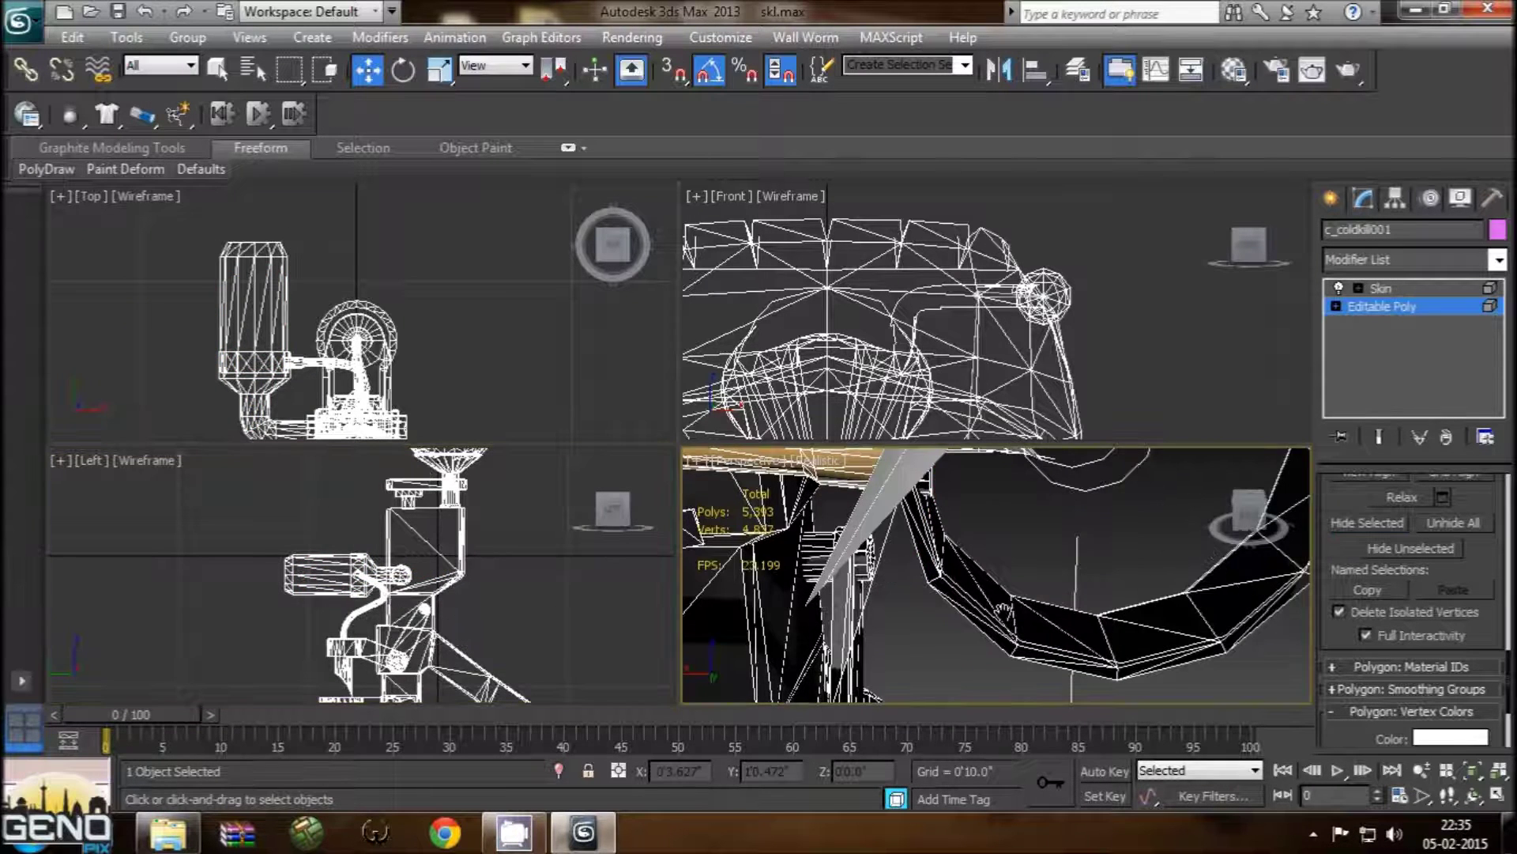
Step: Pan and orbit the Perspective view around the wireframe head and black column
{"action": "scroll", "coordinate": [1004, 611], "scroll_direction": "up", "scroll_amount": 3}
{"action": "scroll", "coordinate": [1003, 611], "scroll_direction": "down", "scroll_amount": 3}
{"action": "middle_click_drag", "start_coordinate": [1004, 611], "coordinate": [968, 605]}
{"action": "scroll", "coordinate": [956, 637], "scroll_direction": "down", "scroll_amount": 3}
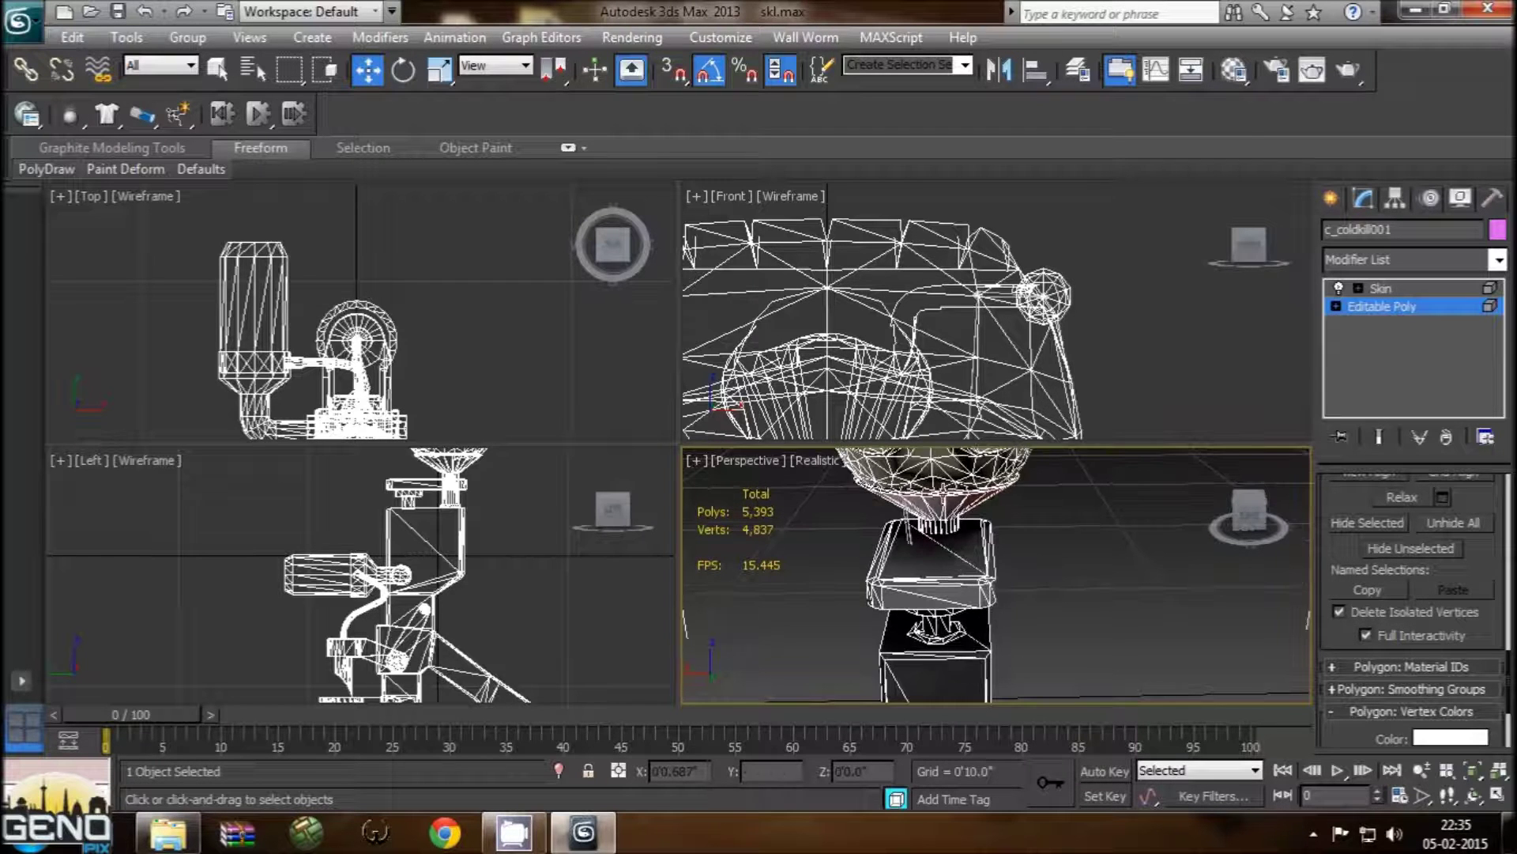
{"action": "scroll", "coordinate": [978, 525], "scroll_direction": "up", "scroll_amount": 3}
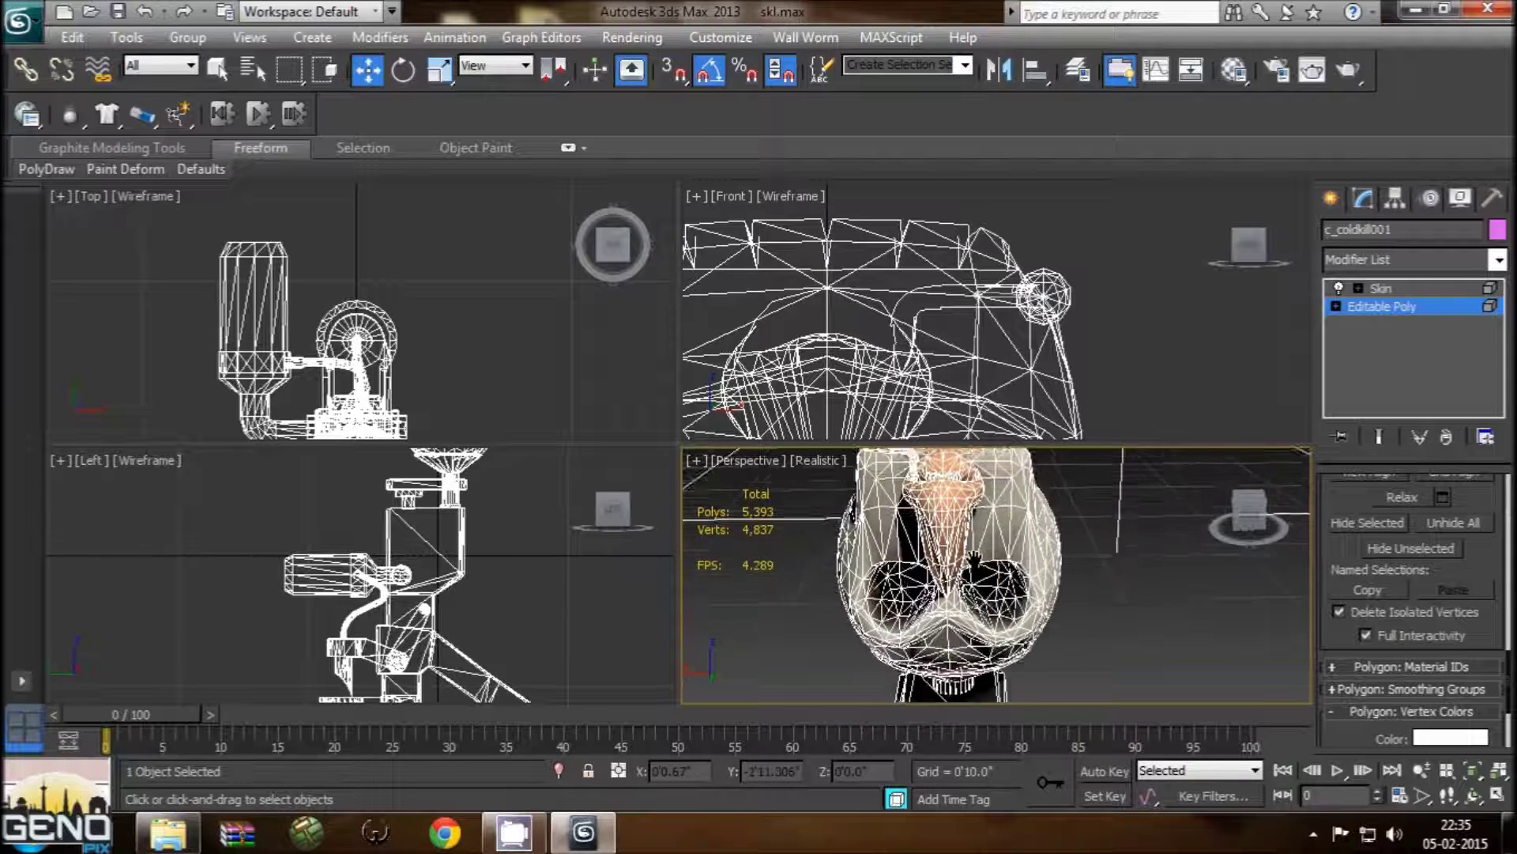
{"action": "middle_click_drag", "start_coordinate": [978, 523], "coordinate": [966, 606], "text": "alt"}
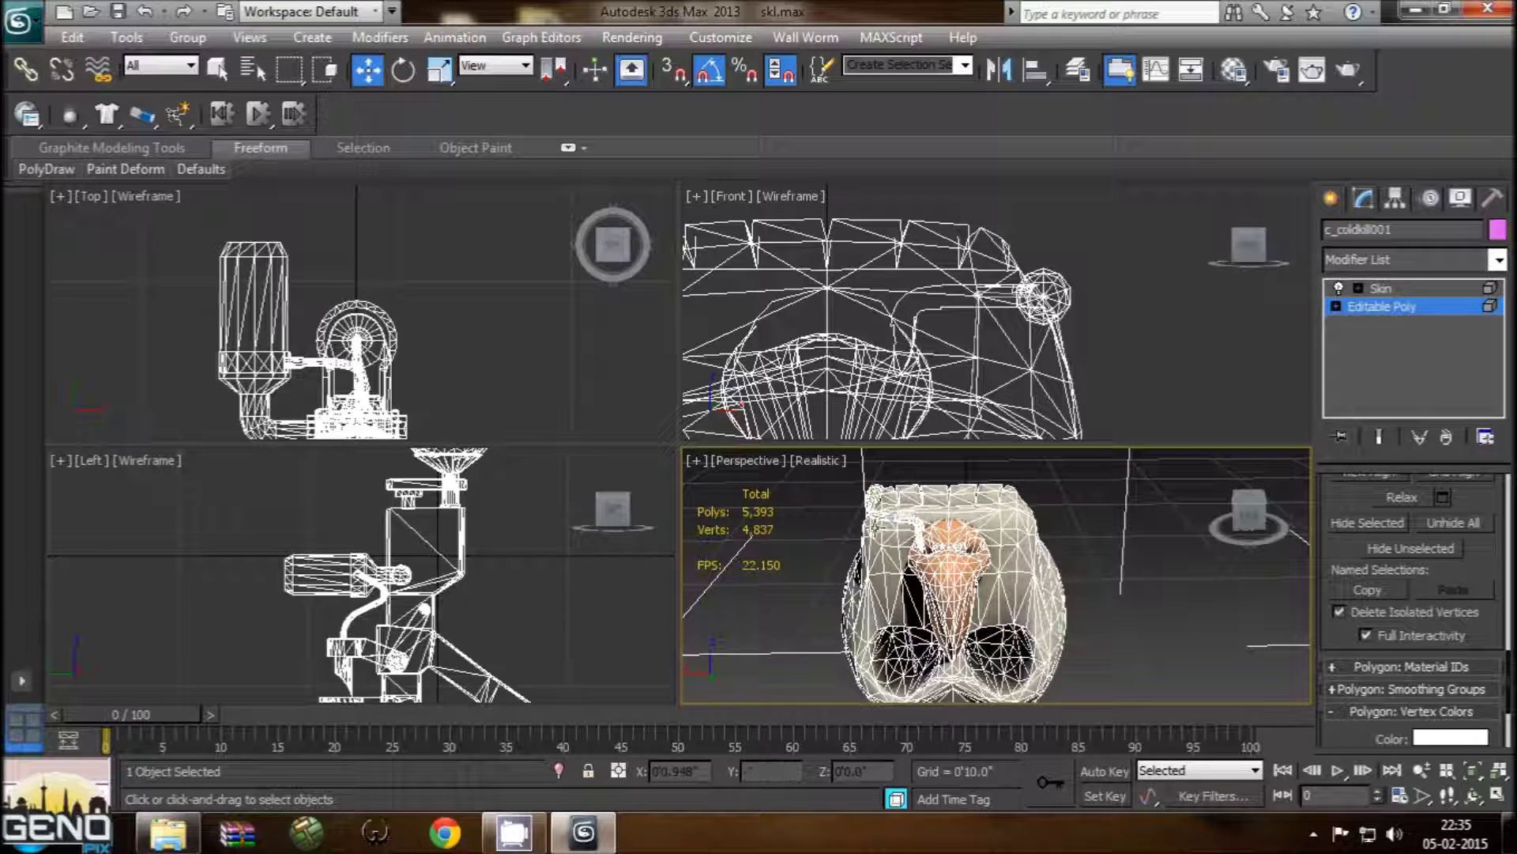
{"action": "middle_click_drag", "start_coordinate": [873, 498], "coordinate": [873, 500], "text": "alt"}
Step: Deselect the red faces on the mesh and return to the Skin modifier
{"action": "left_click", "coordinate": [1043, 297]}
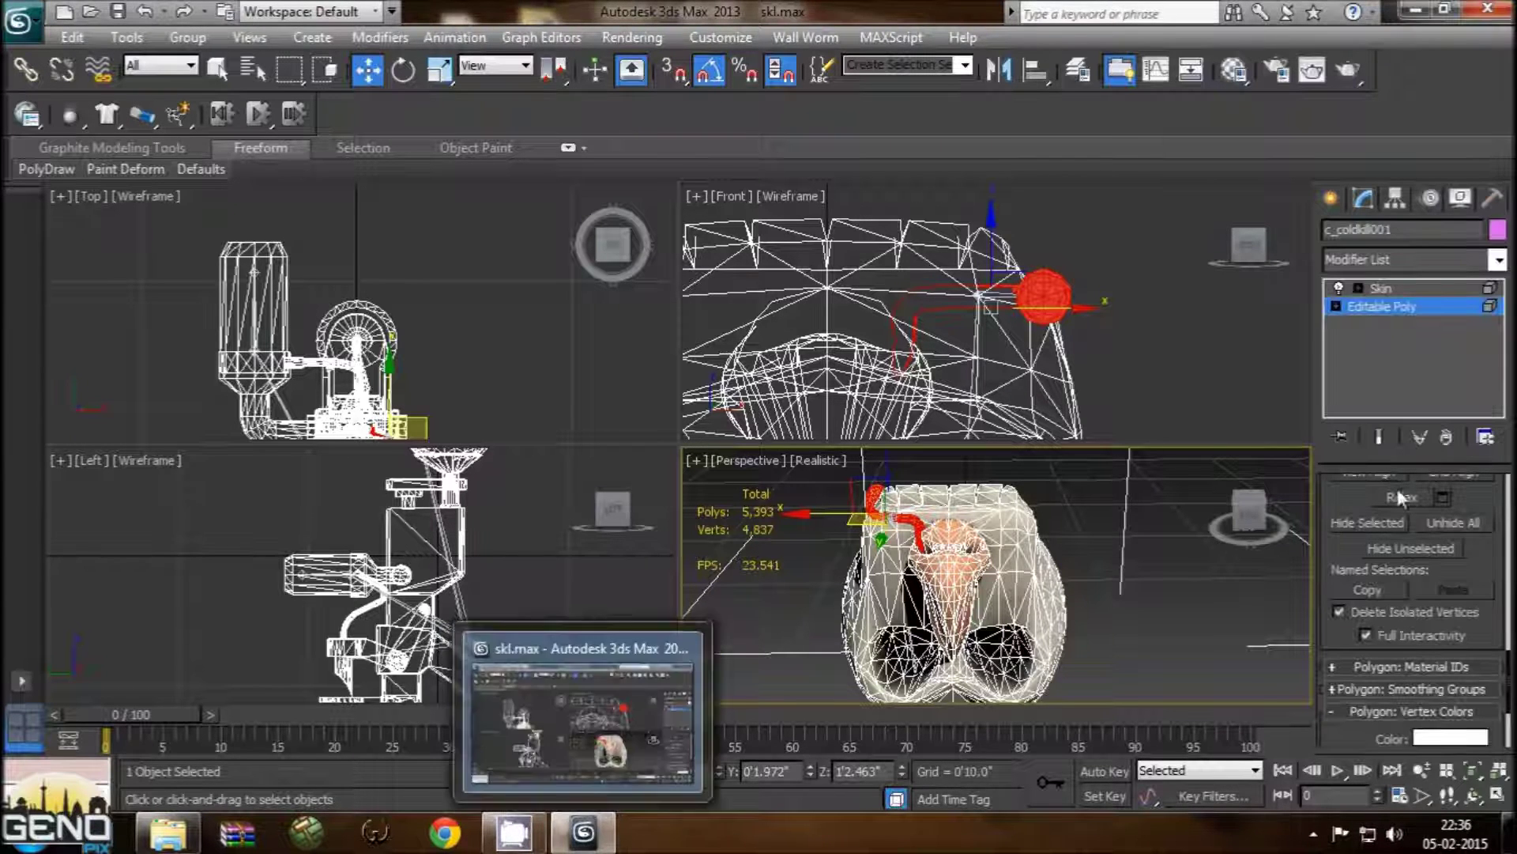
{"action": "left_click", "coordinate": [1375, 523]}
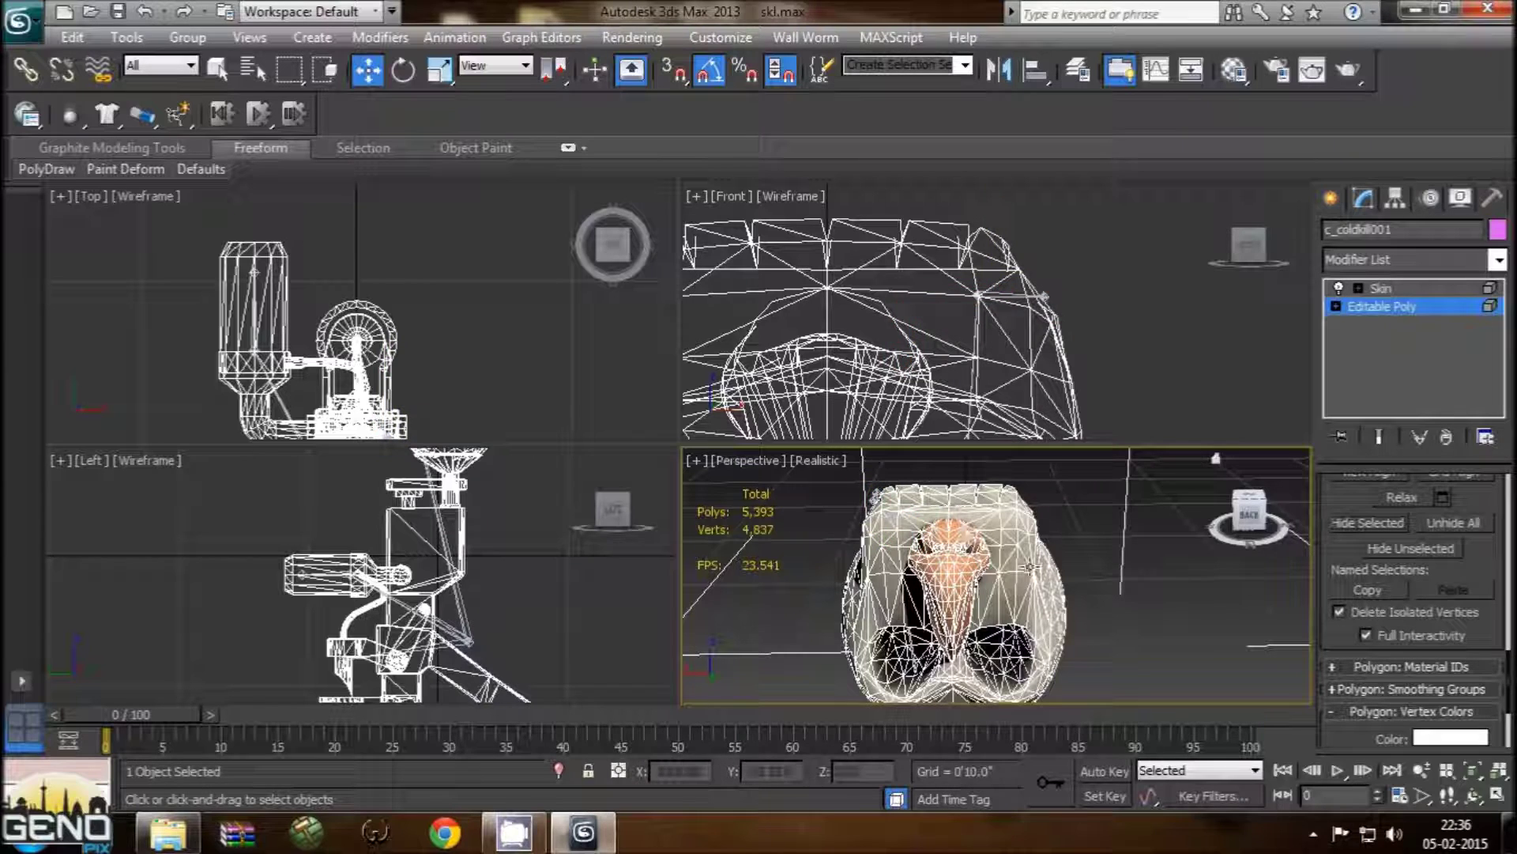
{"action": "scroll", "coordinate": [457, 612], "scroll_direction": "down", "scroll_amount": 3}
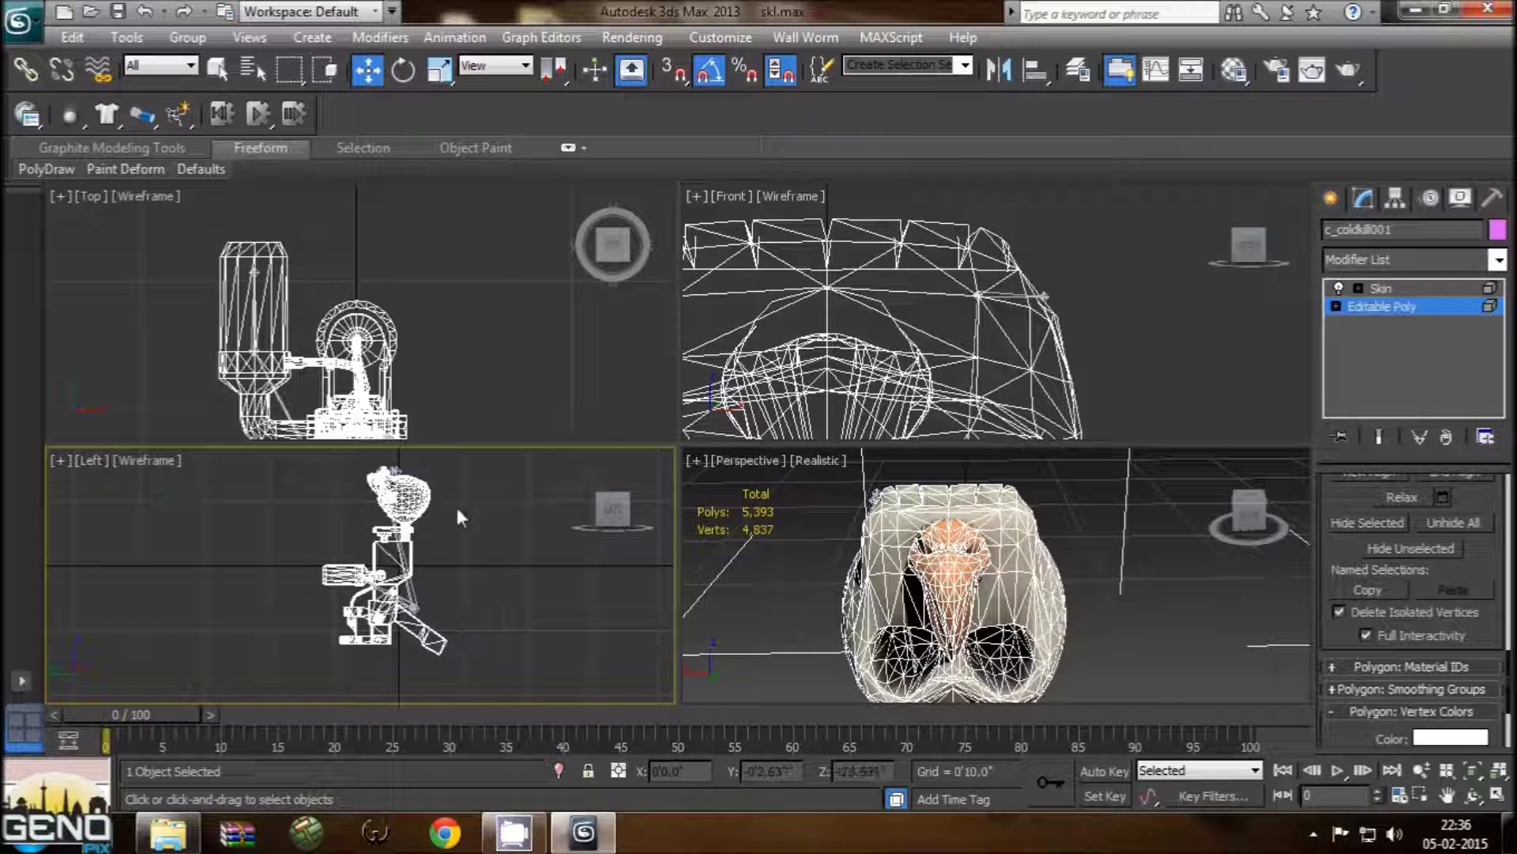
{"action": "left_click", "coordinate": [1390, 288]}
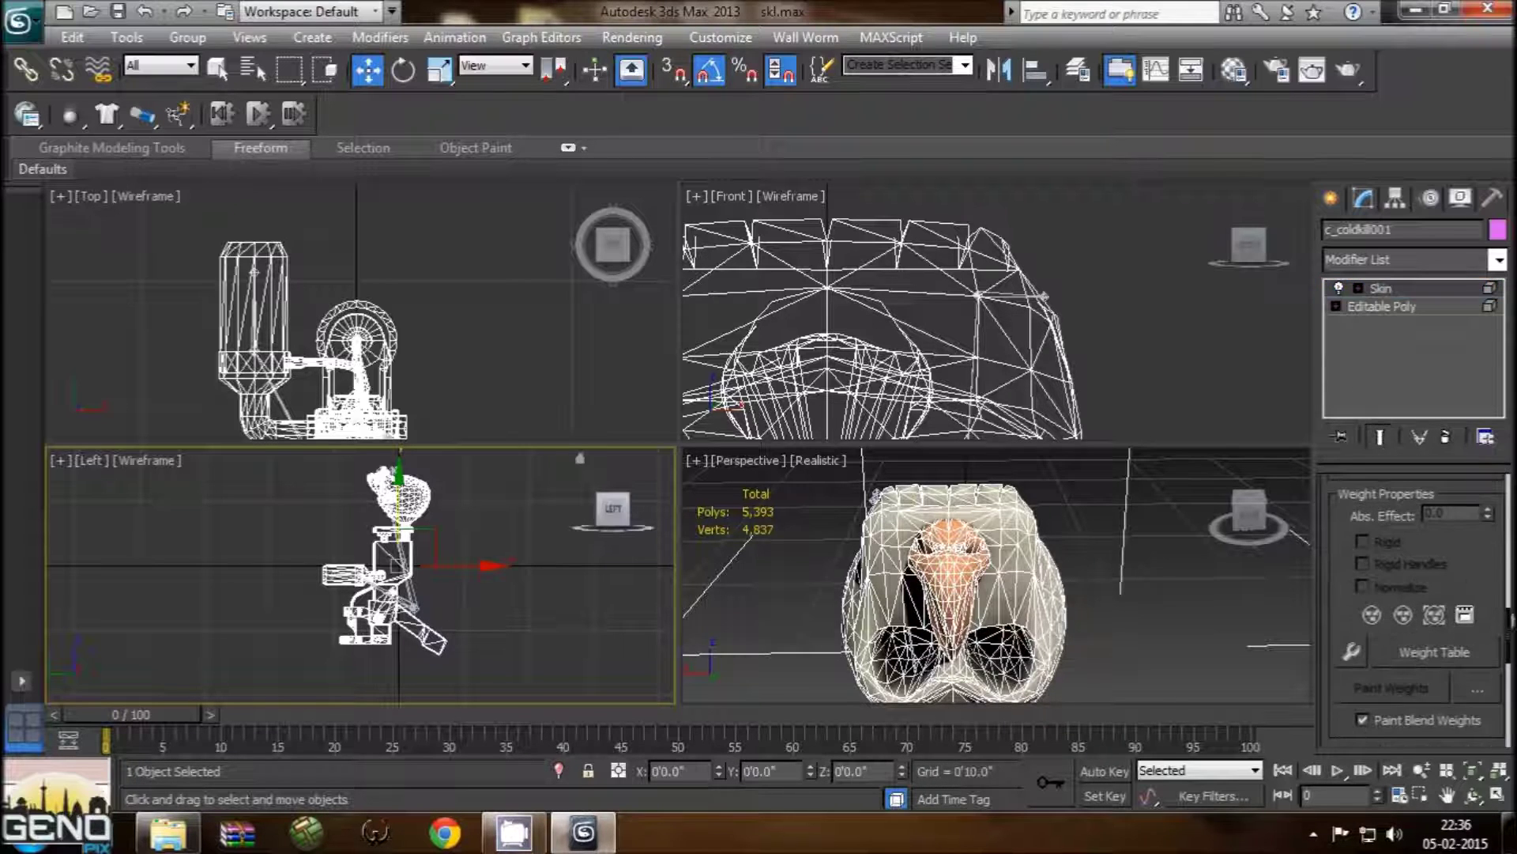
Step: Choose weapon_bone in the Skin modifier and enter Edit Envelopes
{"action": "scroll", "coordinate": [1415, 593], "scroll_direction": "up", "scroll_amount": 10}
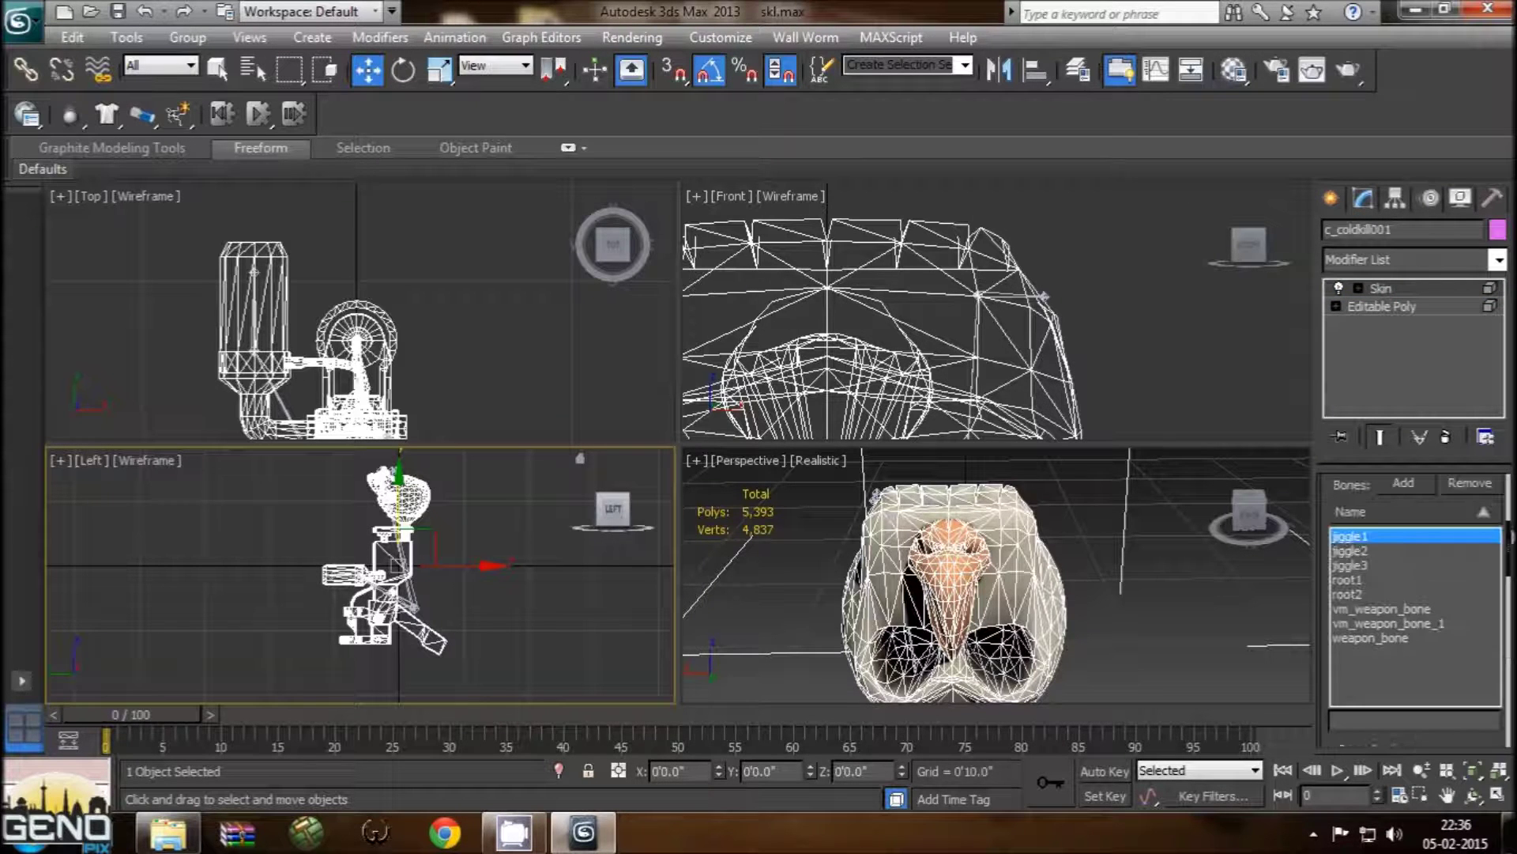
{"action": "left_click", "coordinate": [1393, 637]}
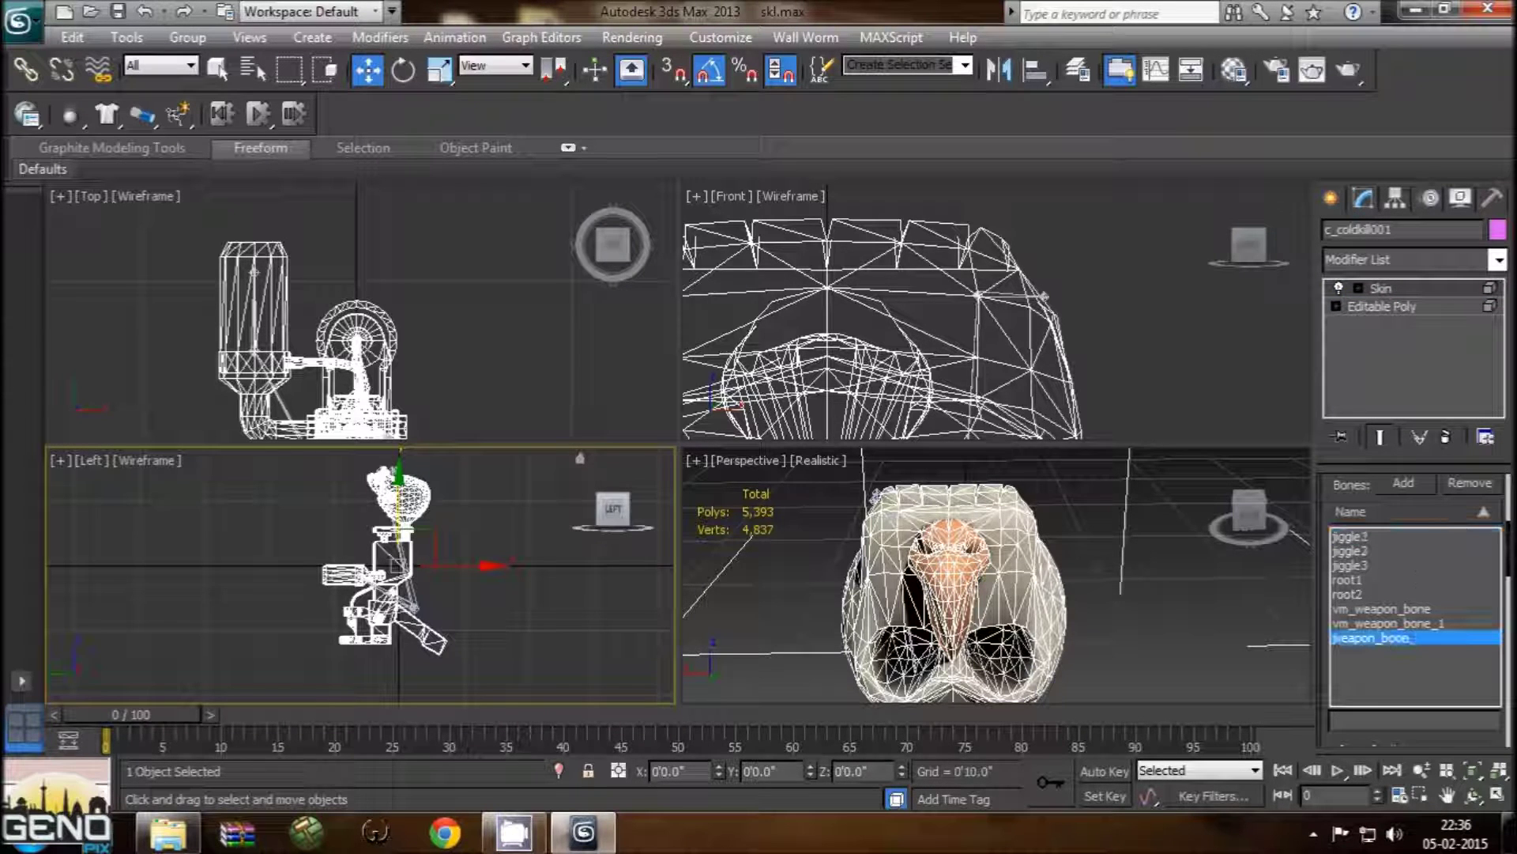
{"action": "scroll", "coordinate": [1509, 554], "scroll_direction": "up", "scroll_amount": 3}
{"action": "scroll", "coordinate": [1462, 506], "scroll_direction": "up", "scroll_amount": 3}
{"action": "left_click", "coordinate": [1462, 515]}
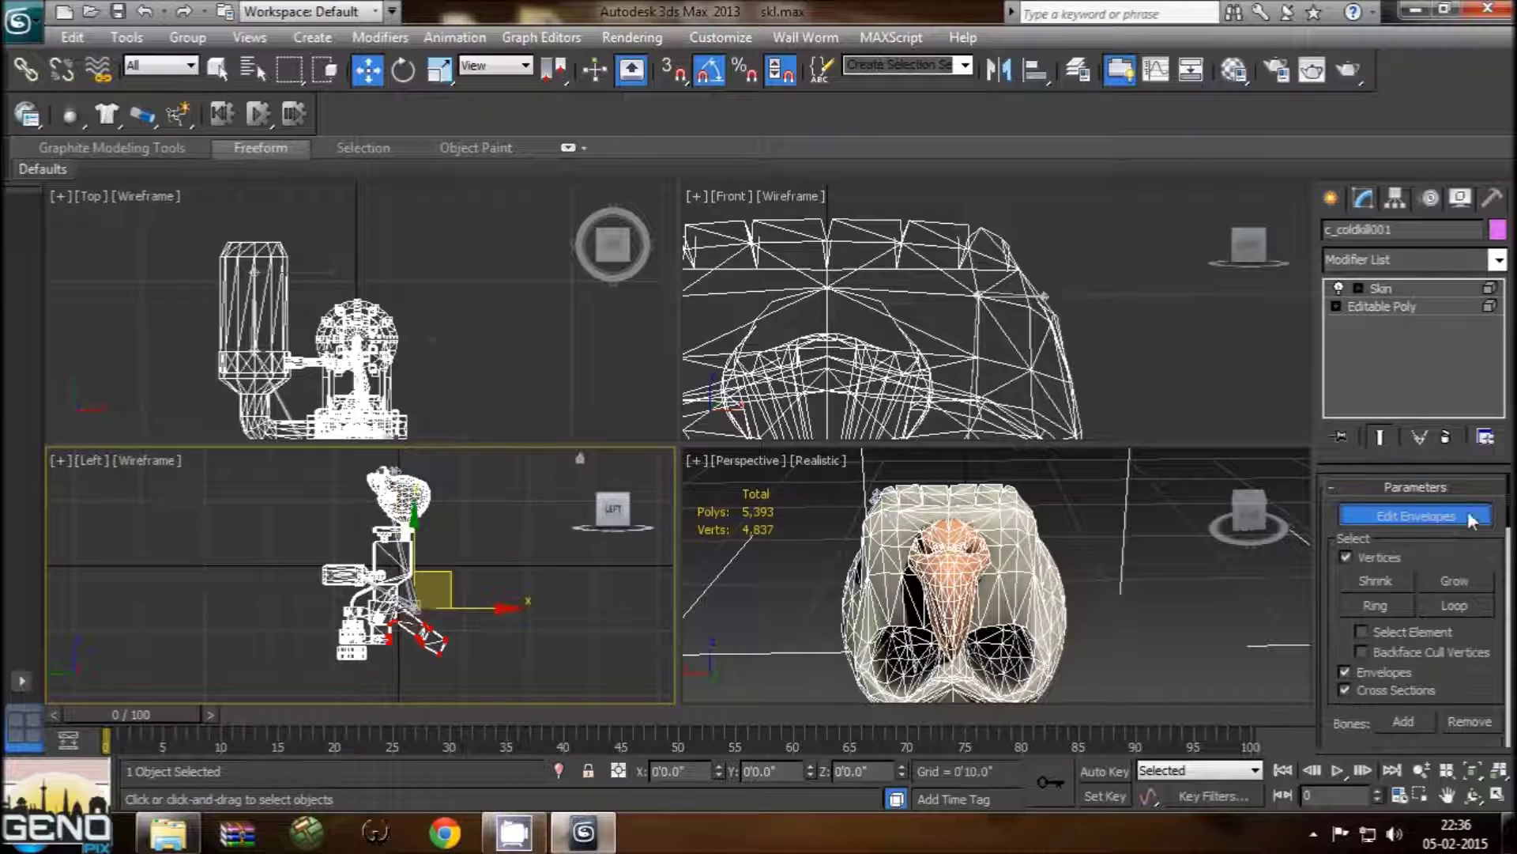
{"action": "scroll", "coordinate": [1506, 553], "scroll_direction": "down", "scroll_amount": 6}
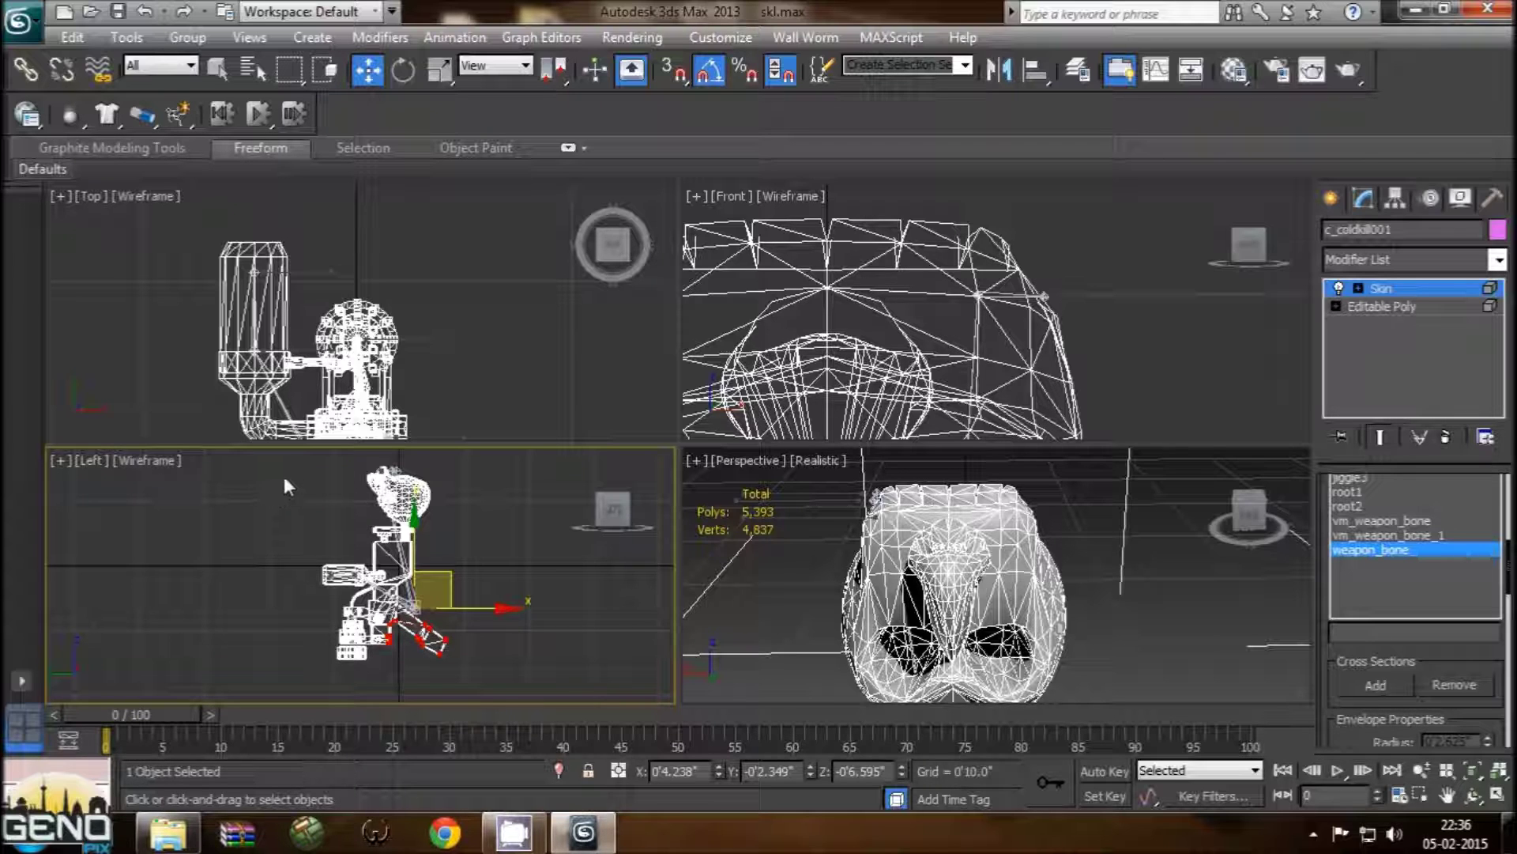
Step: Box-select the 3923 vertices, set their weight to 1 in the Weight Tool, and return to Editable Poly
{"action": "left_click_drag", "start_coordinate": [284, 458], "coordinate": [471, 685]}
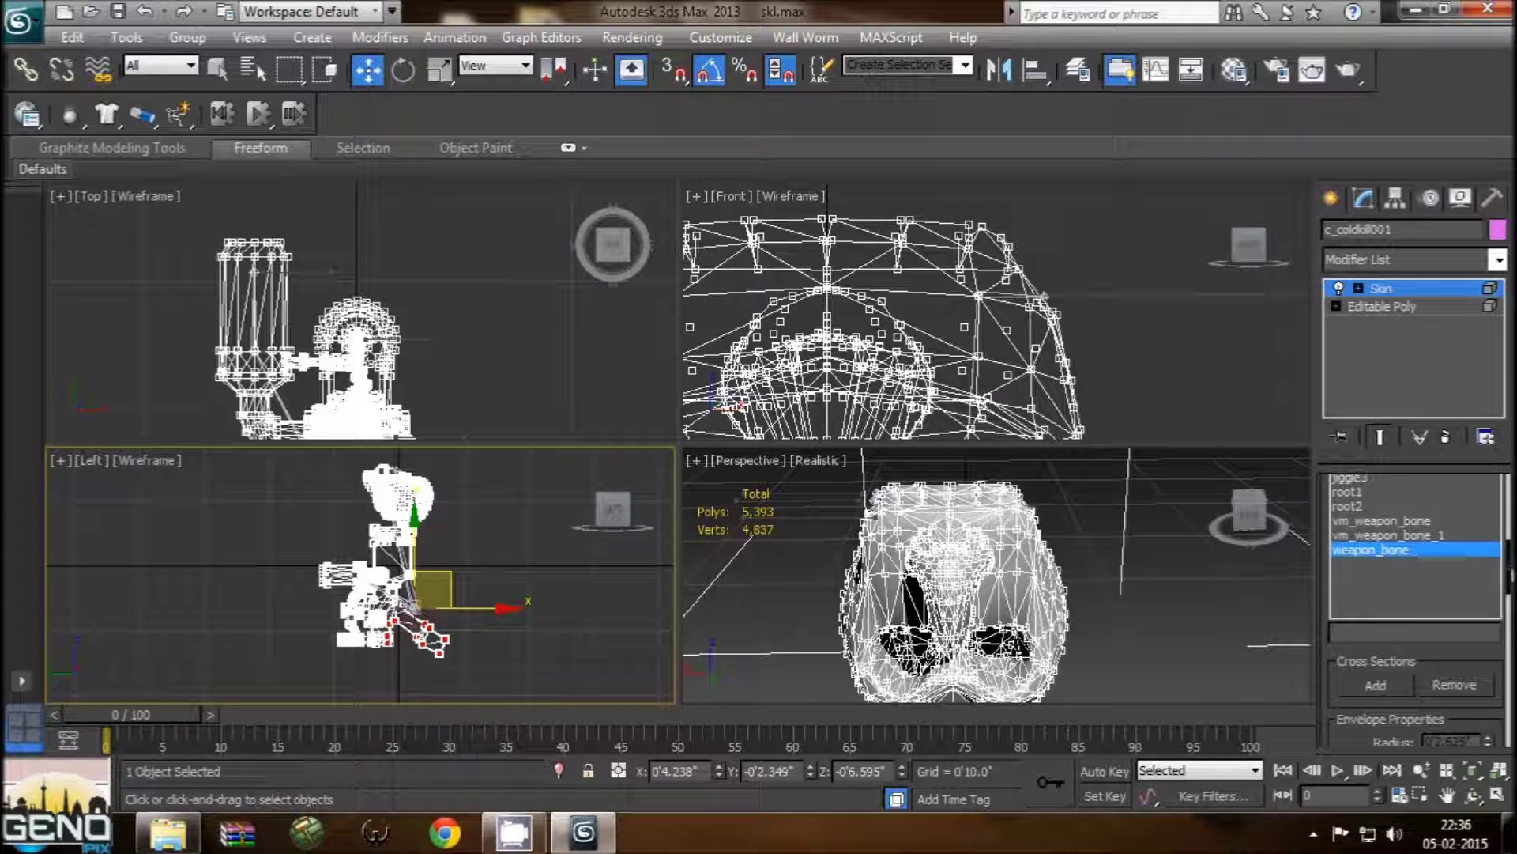
{"action": "scroll", "coordinate": [1415, 601], "scroll_direction": "down", "scroll_amount": 5}
{"action": "scroll", "coordinate": [1415, 601], "scroll_direction": "down", "scroll_amount": 3}
{"action": "left_click", "coordinate": [1365, 670]}
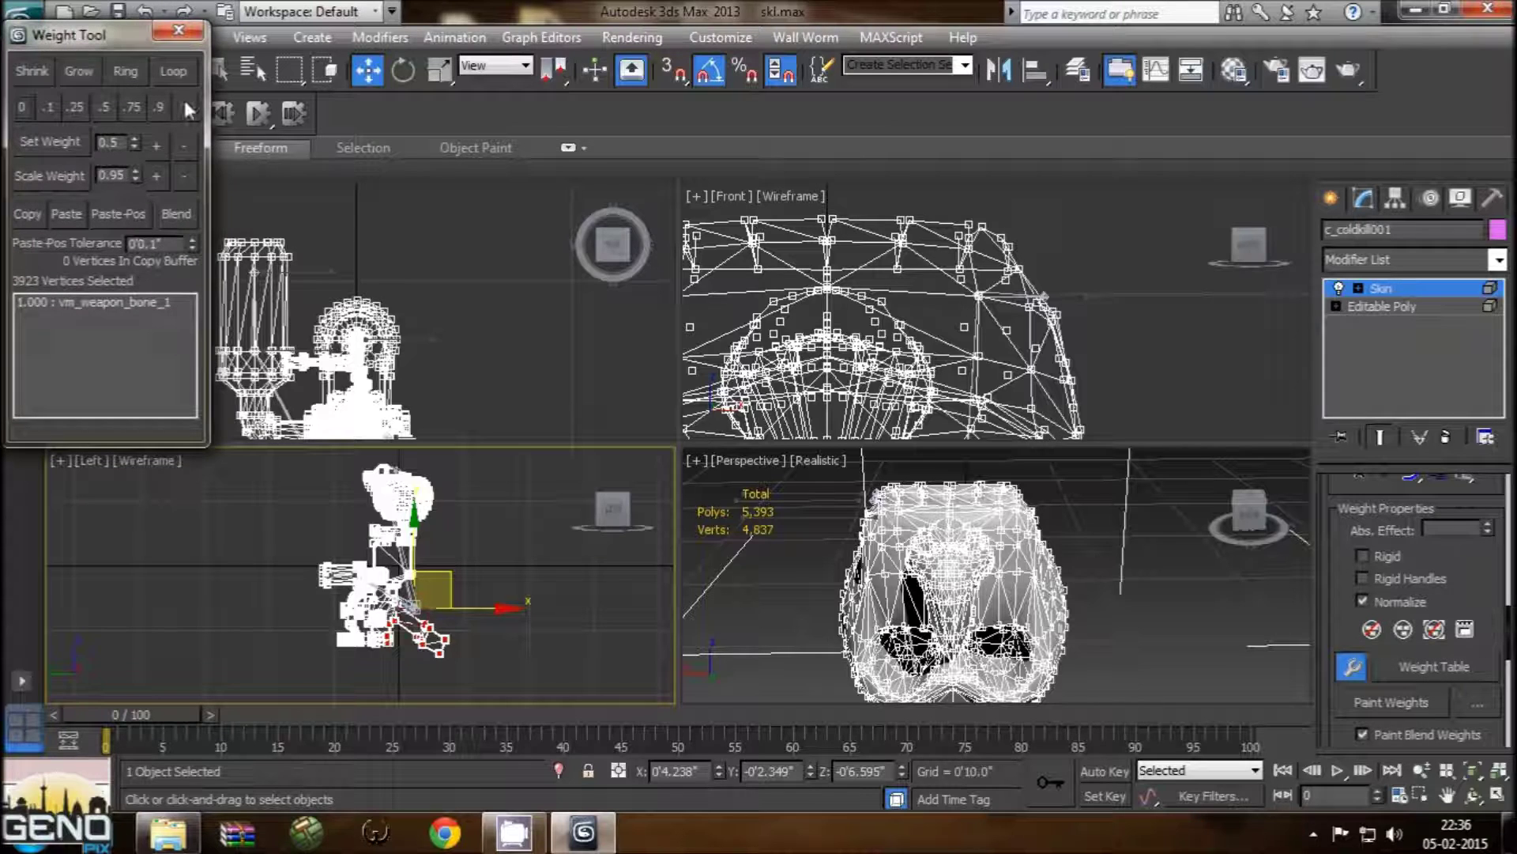
{"action": "left_click", "coordinate": [188, 110]}
{"action": "left_click", "coordinate": [179, 30]}
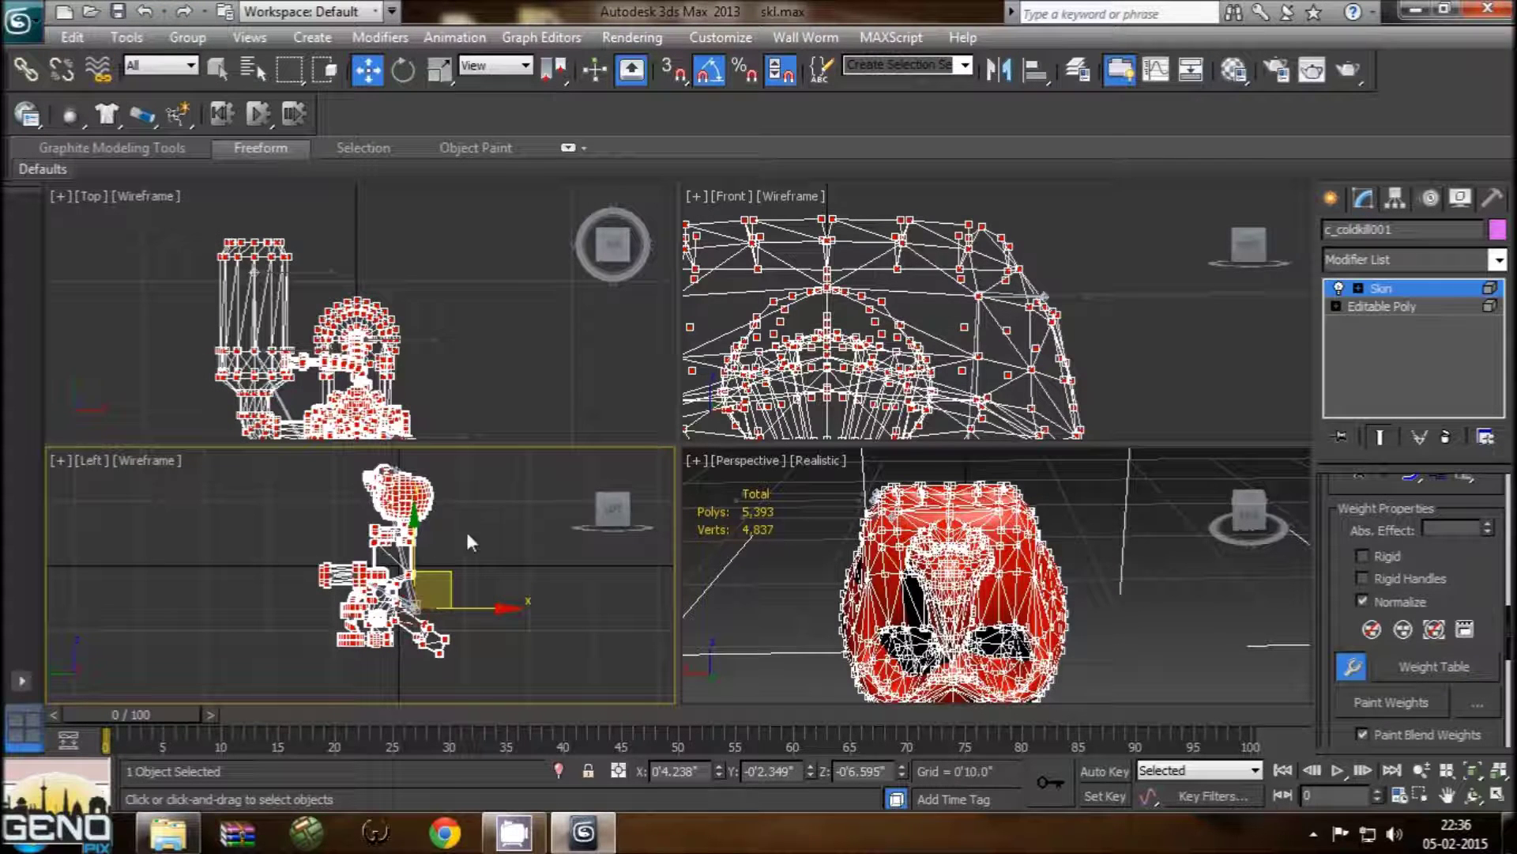
{"action": "left_click", "coordinate": [488, 528]}
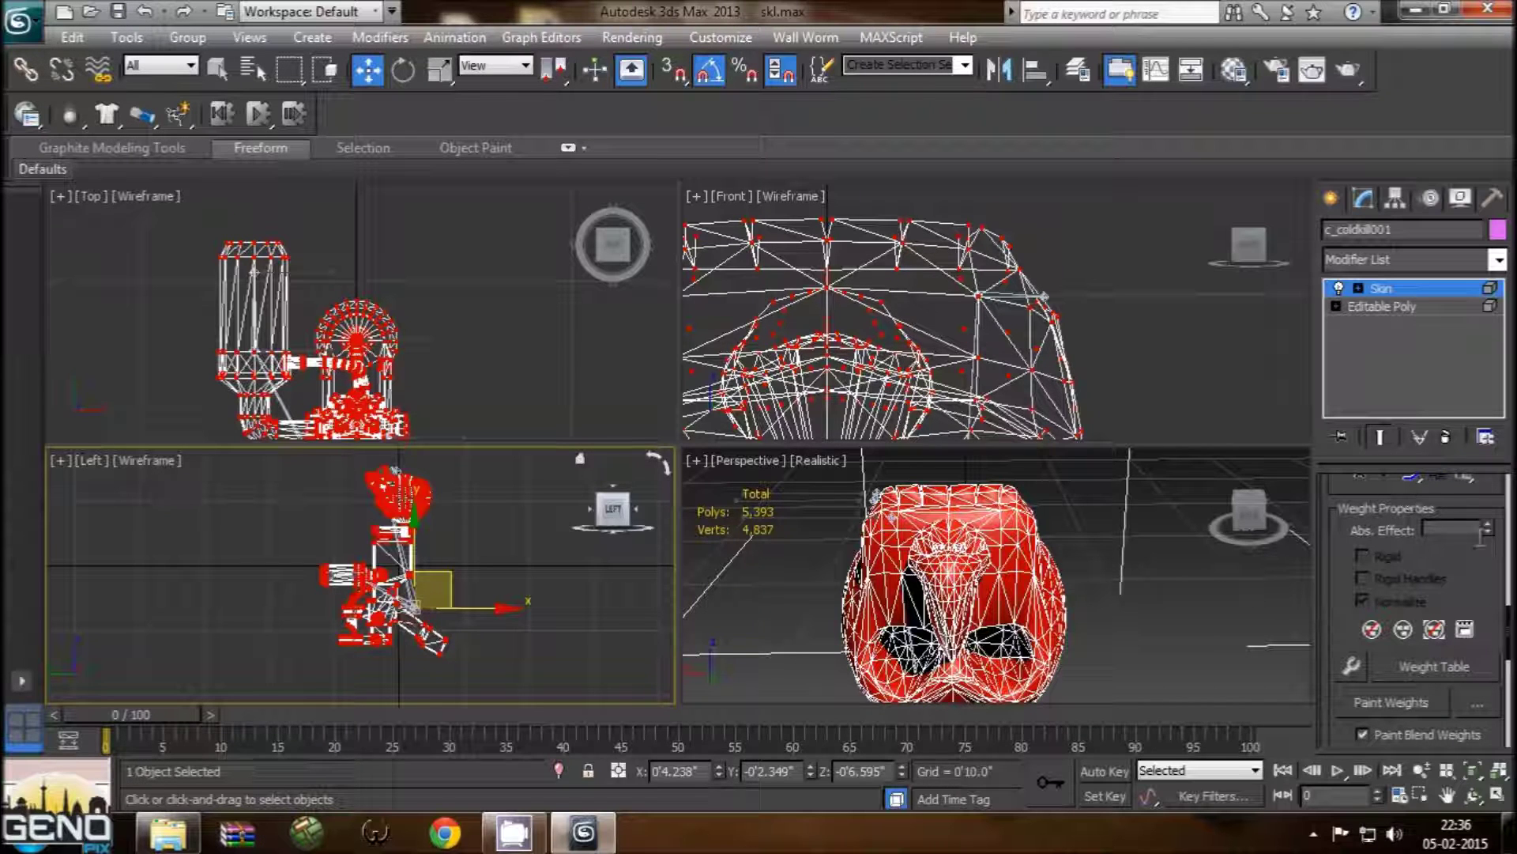
{"action": "left_click", "coordinate": [1408, 306]}
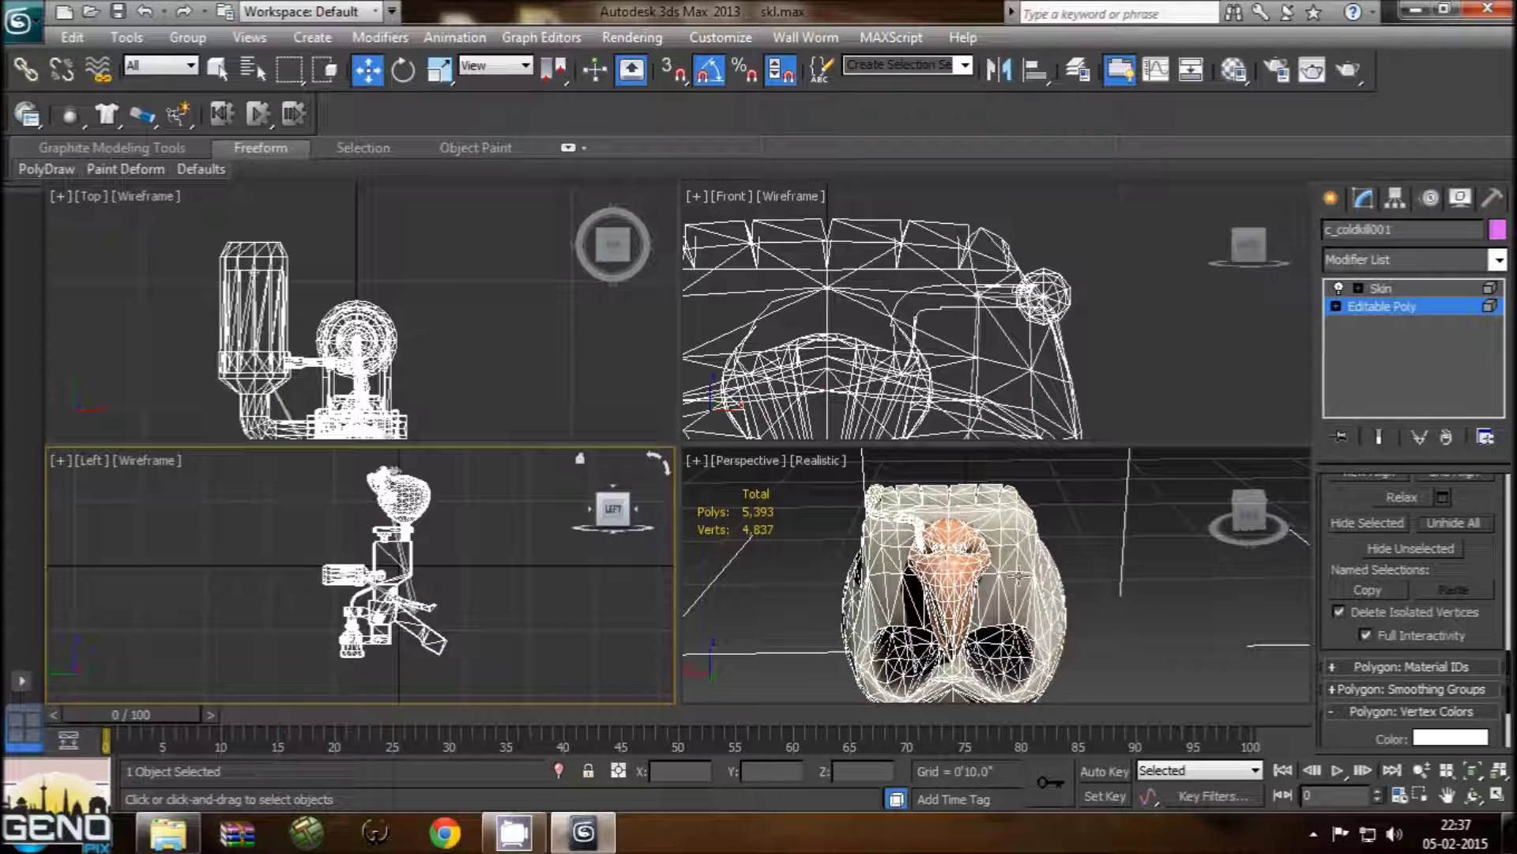
Step: Zoom out and orbit the Perspective view to eye level, then open the Wall Worm exporters
{"action": "right_click", "coordinate": [1164, 589]}
{"action": "right_click", "coordinate": [516, 564]}
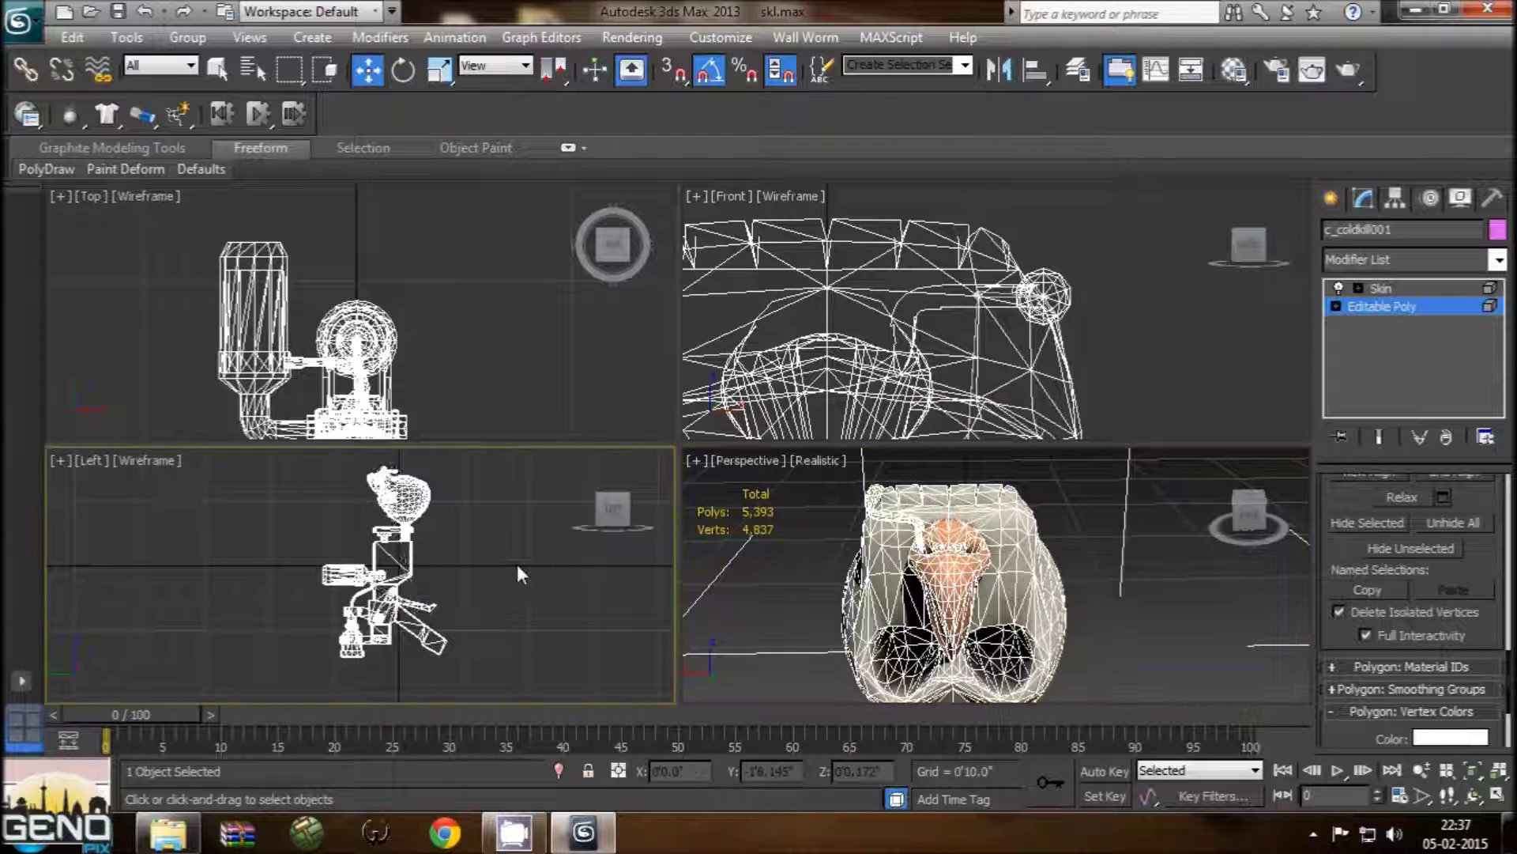
{"action": "scroll", "coordinate": [1059, 577], "scroll_direction": "down", "scroll_amount": 3}
{"action": "scroll", "coordinate": [1059, 568], "scroll_direction": "down", "scroll_amount": 3}
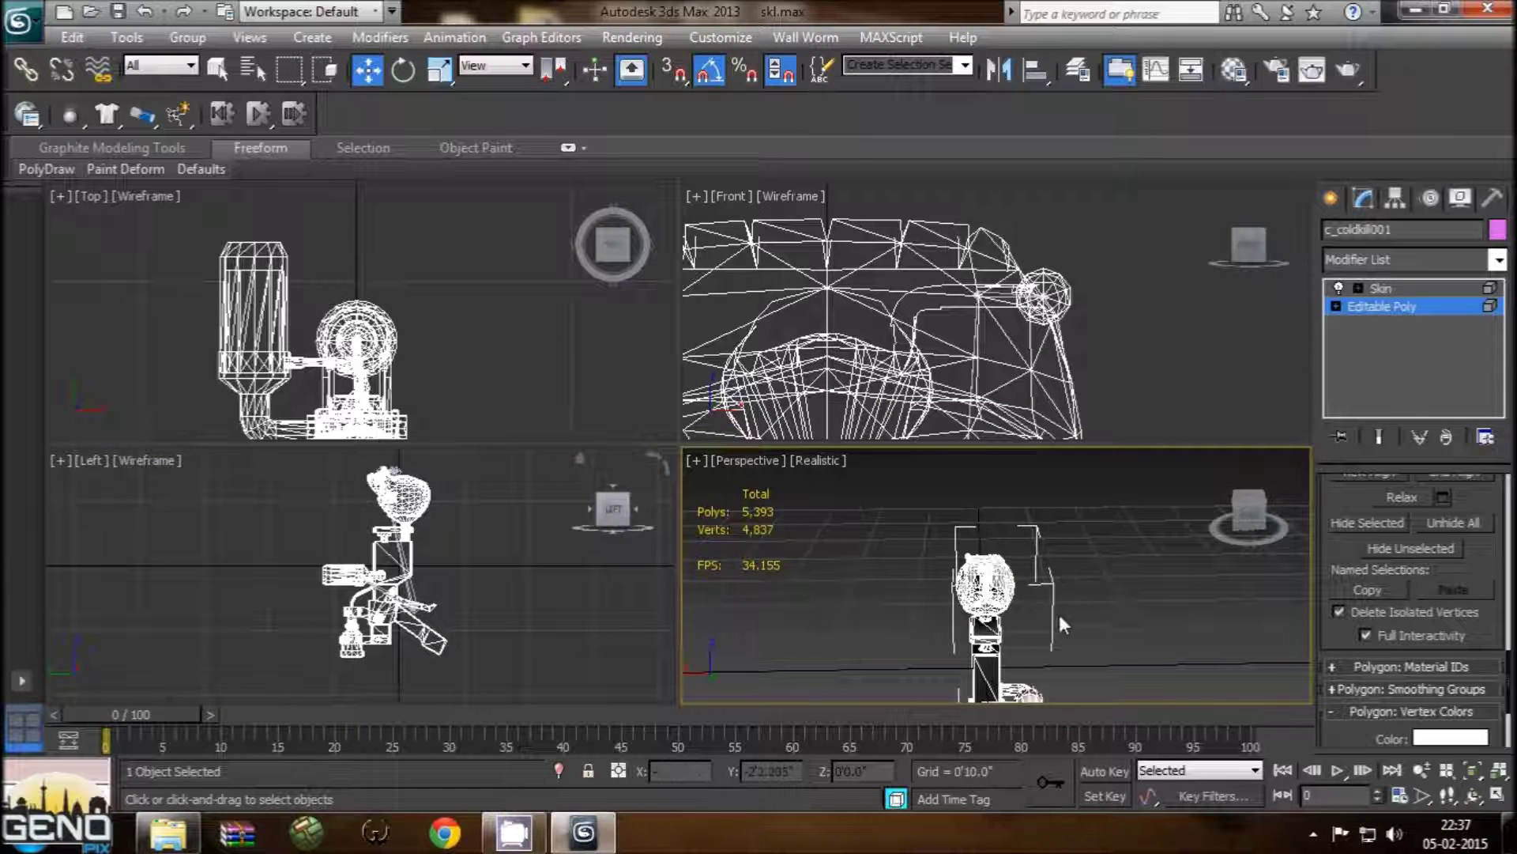
{"action": "mouse_move", "coordinate": [936, 605]}
{"action": "middle_mouse_down", "text": "alt"}
{"action": "mouse_move", "coordinate": [878, 532]}
{"action": "mouse_move", "coordinate": [904, 567]}
{"action": "mouse_move", "coordinate": [1027, 624]}
{"action": "mouse_move", "coordinate": [977, 528]}
{"action": "mouse_move", "coordinate": [964, 545]}
{"action": "middle_mouse_up", "text": "alt"}
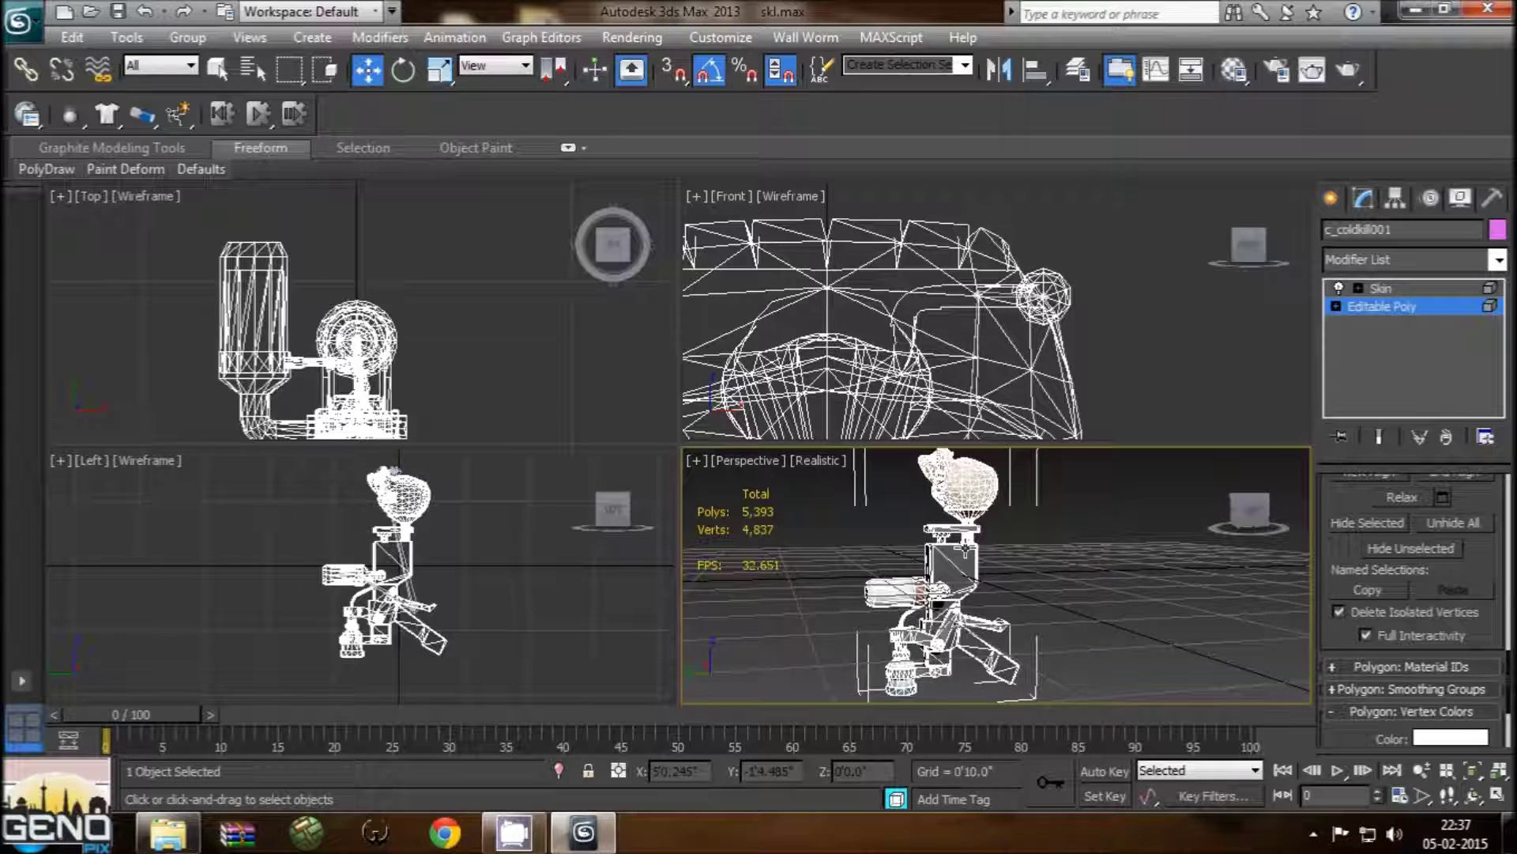
{"action": "left_click", "coordinate": [823, 43]}
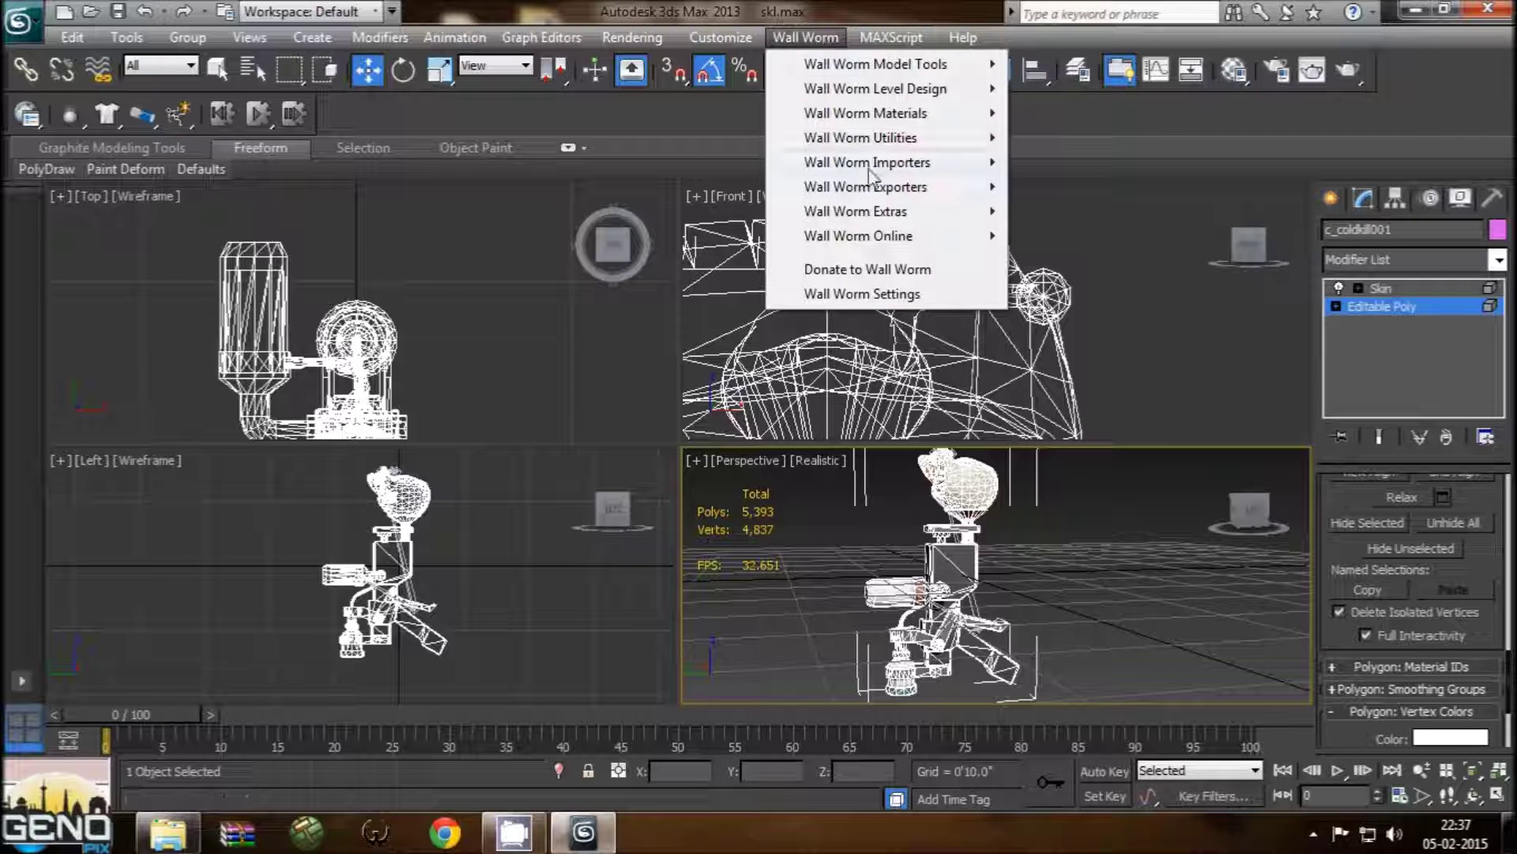
{"action": "mouse_move", "coordinate": [865, 187]}
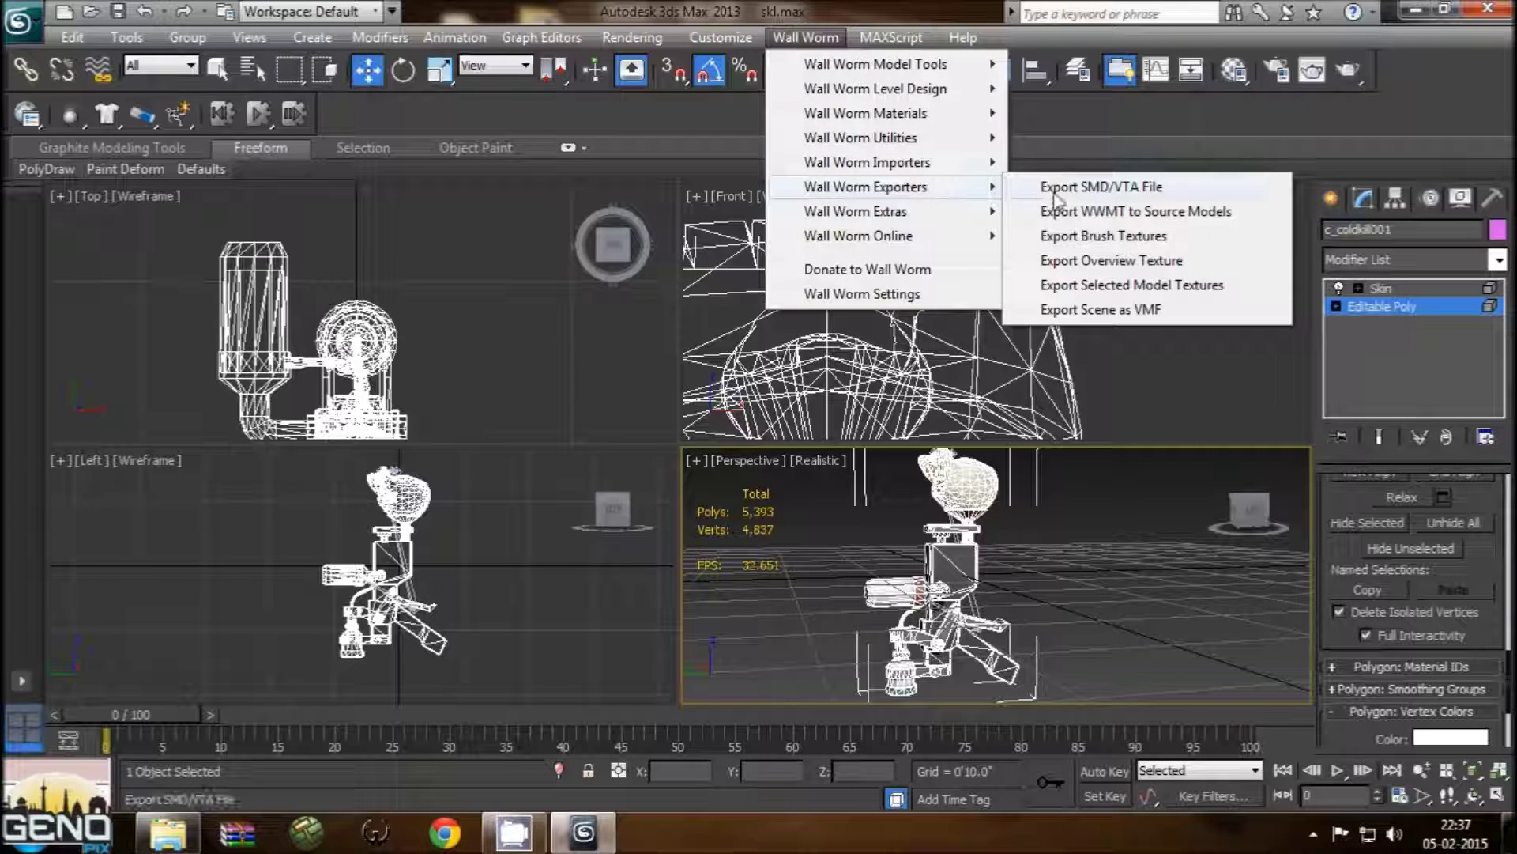
Step: Export a reference SMD for frame range 0–0 with non-renderable meshes exported as bones
{"action": "left_click", "coordinate": [1120, 194]}
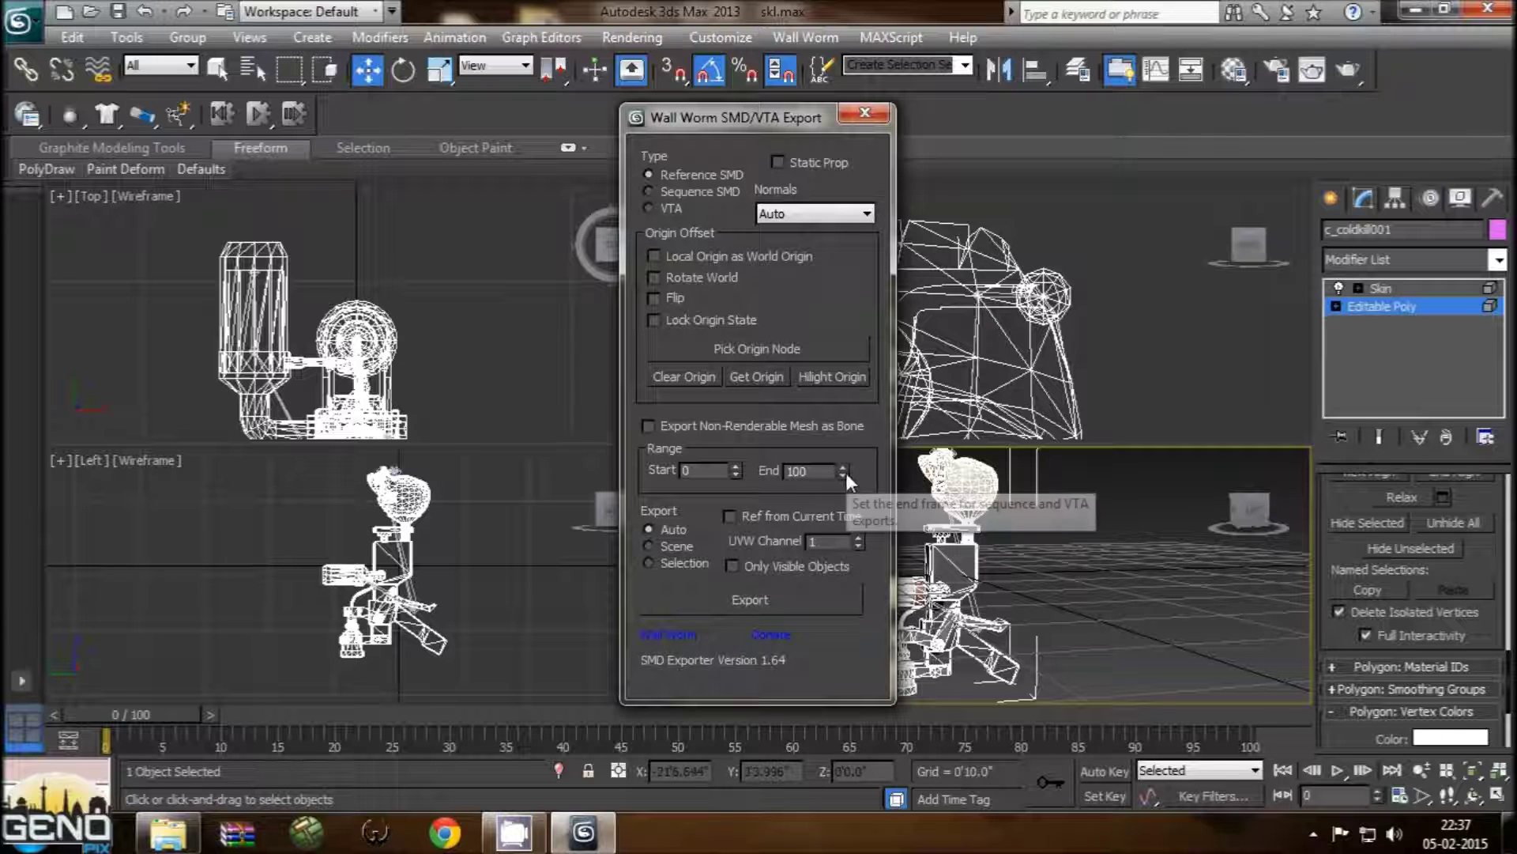
{"action": "left_click_drag", "start_coordinate": [843, 472], "coordinate": [843, 526]}
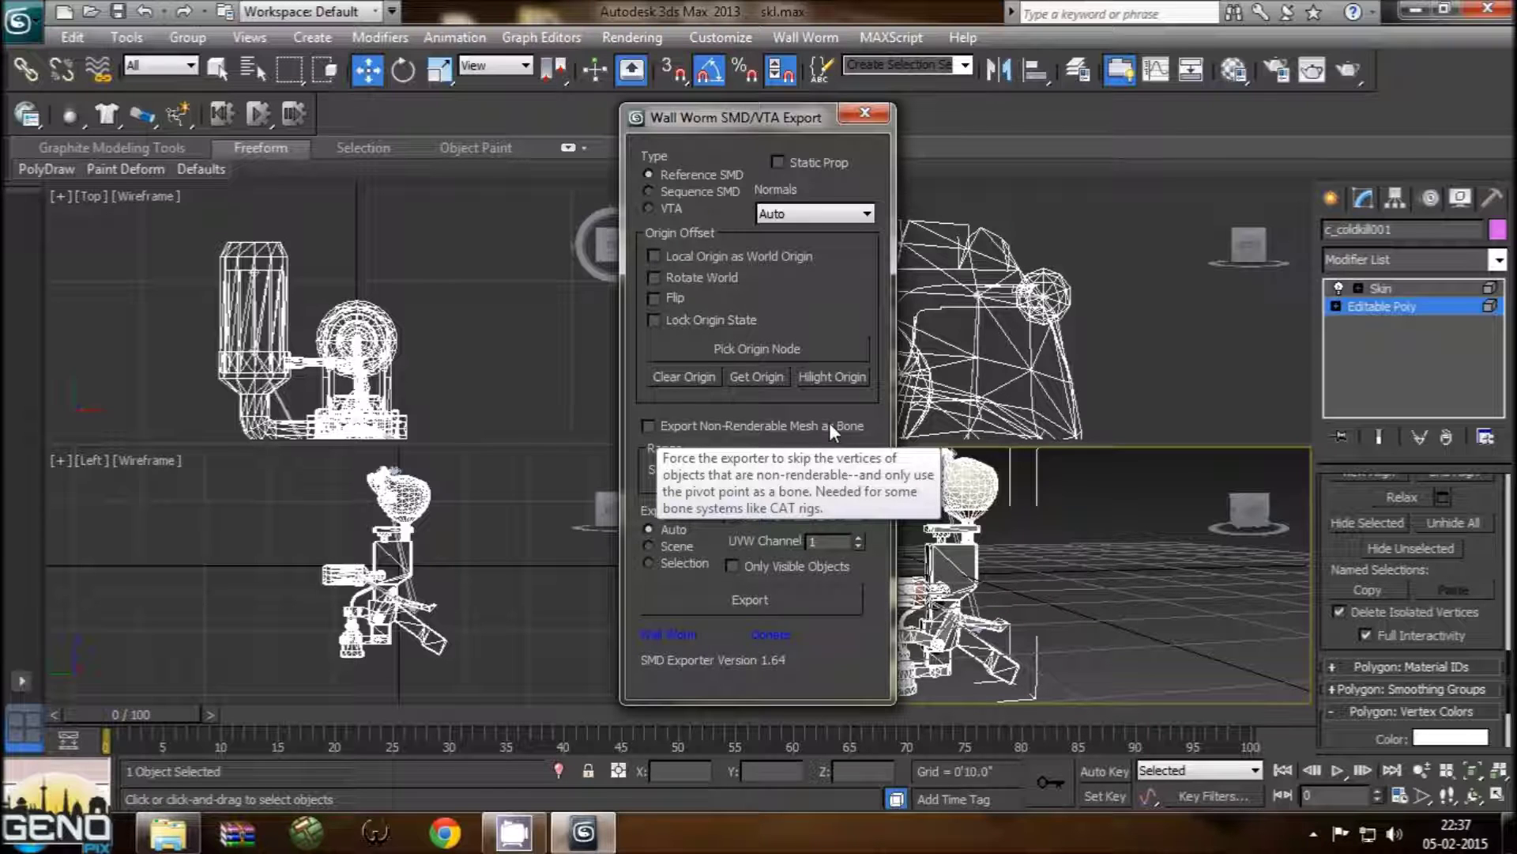
{"action": "left_click", "coordinate": [704, 424]}
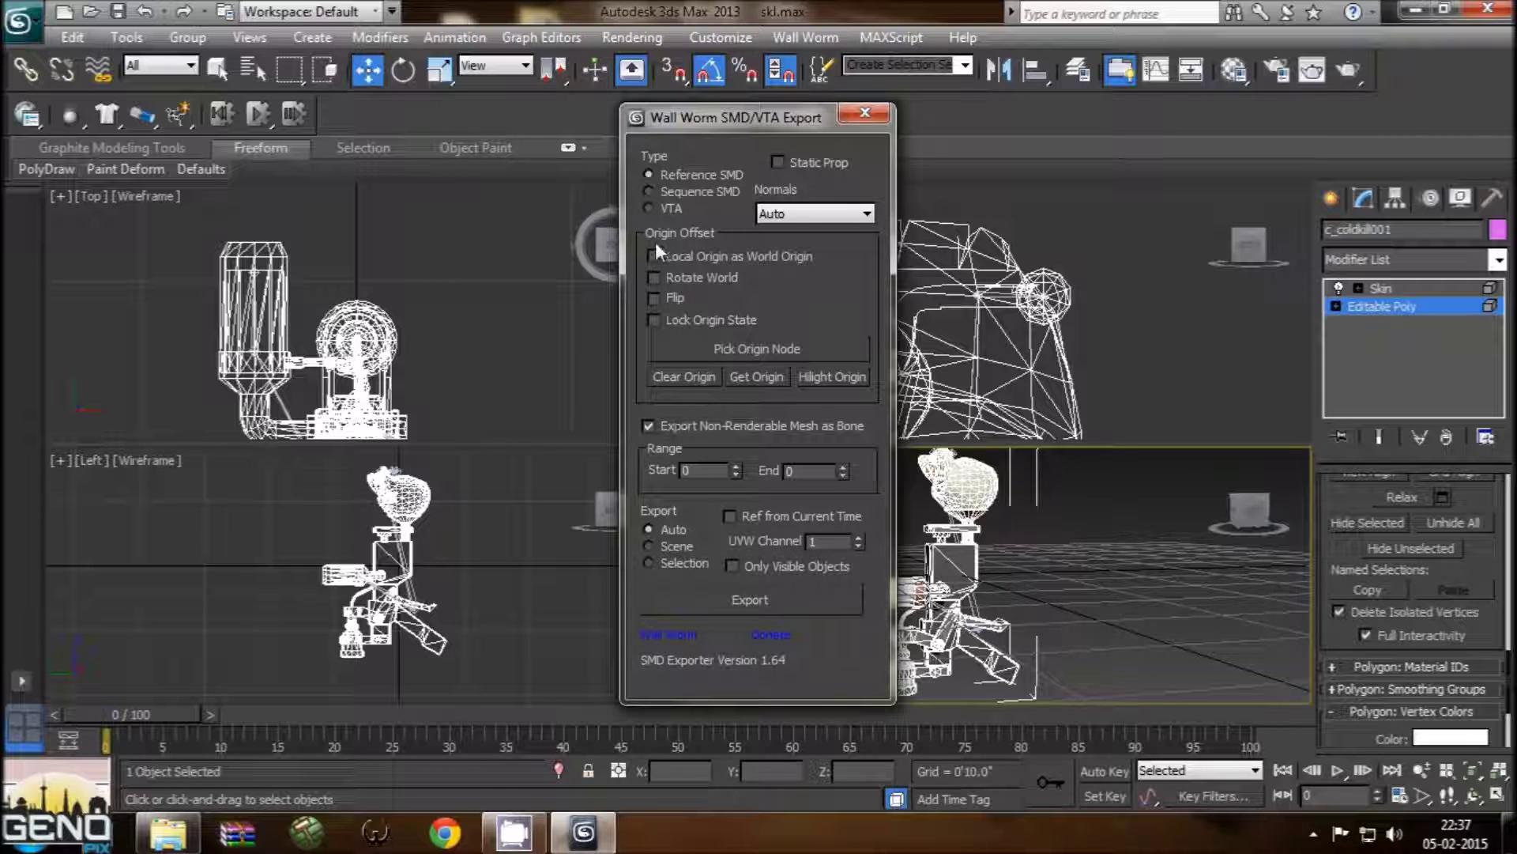
{"action": "left_click", "coordinate": [745, 599]}
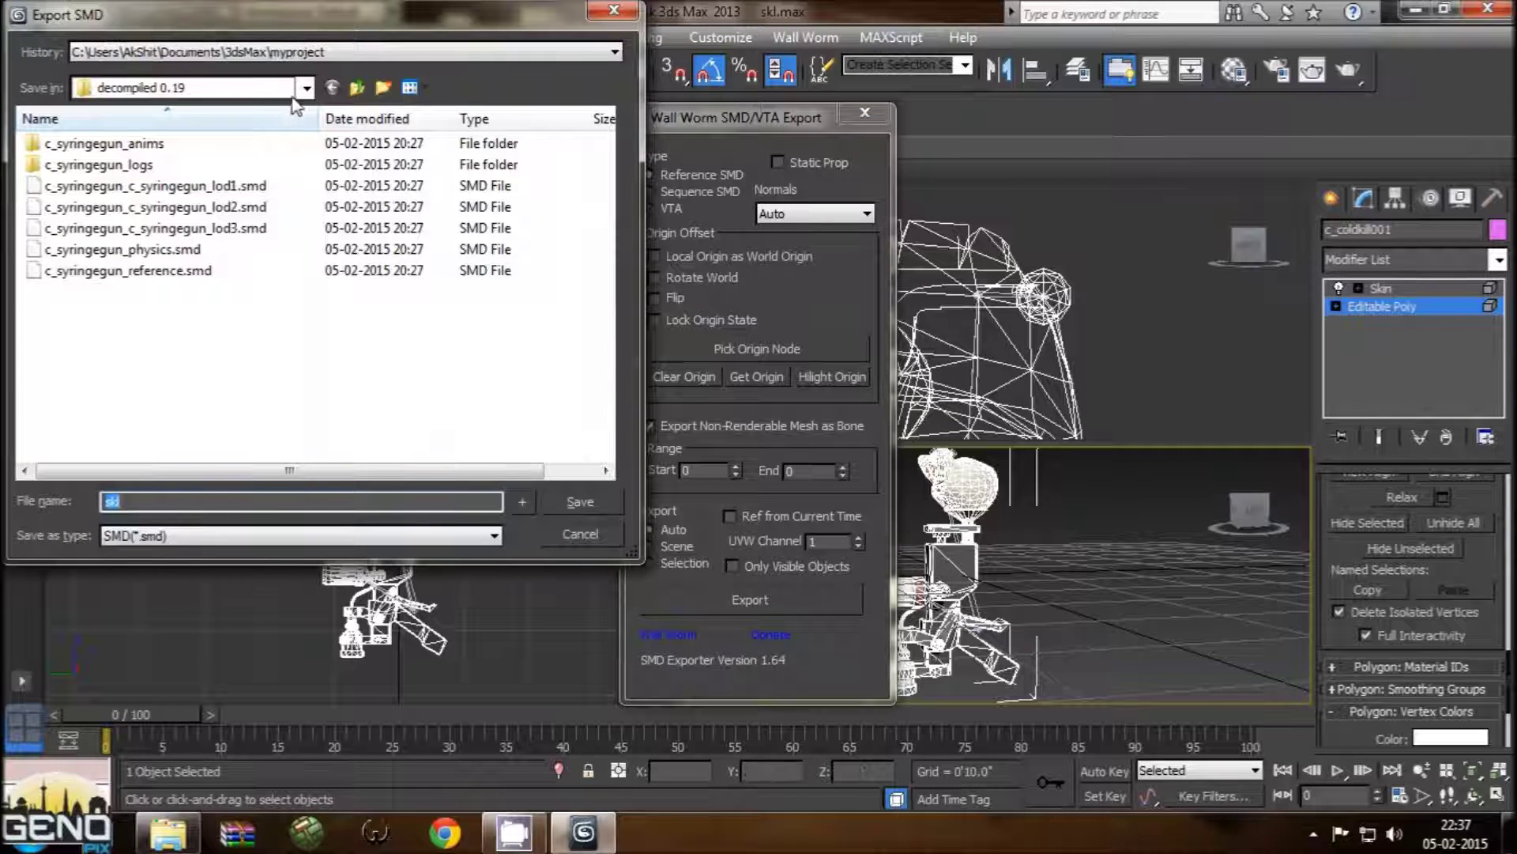
Step: Create a new folder named smd on the Desktop and open it
{"action": "left_click", "coordinate": [344, 54]}
{"action": "left_click", "coordinate": [344, 101]}
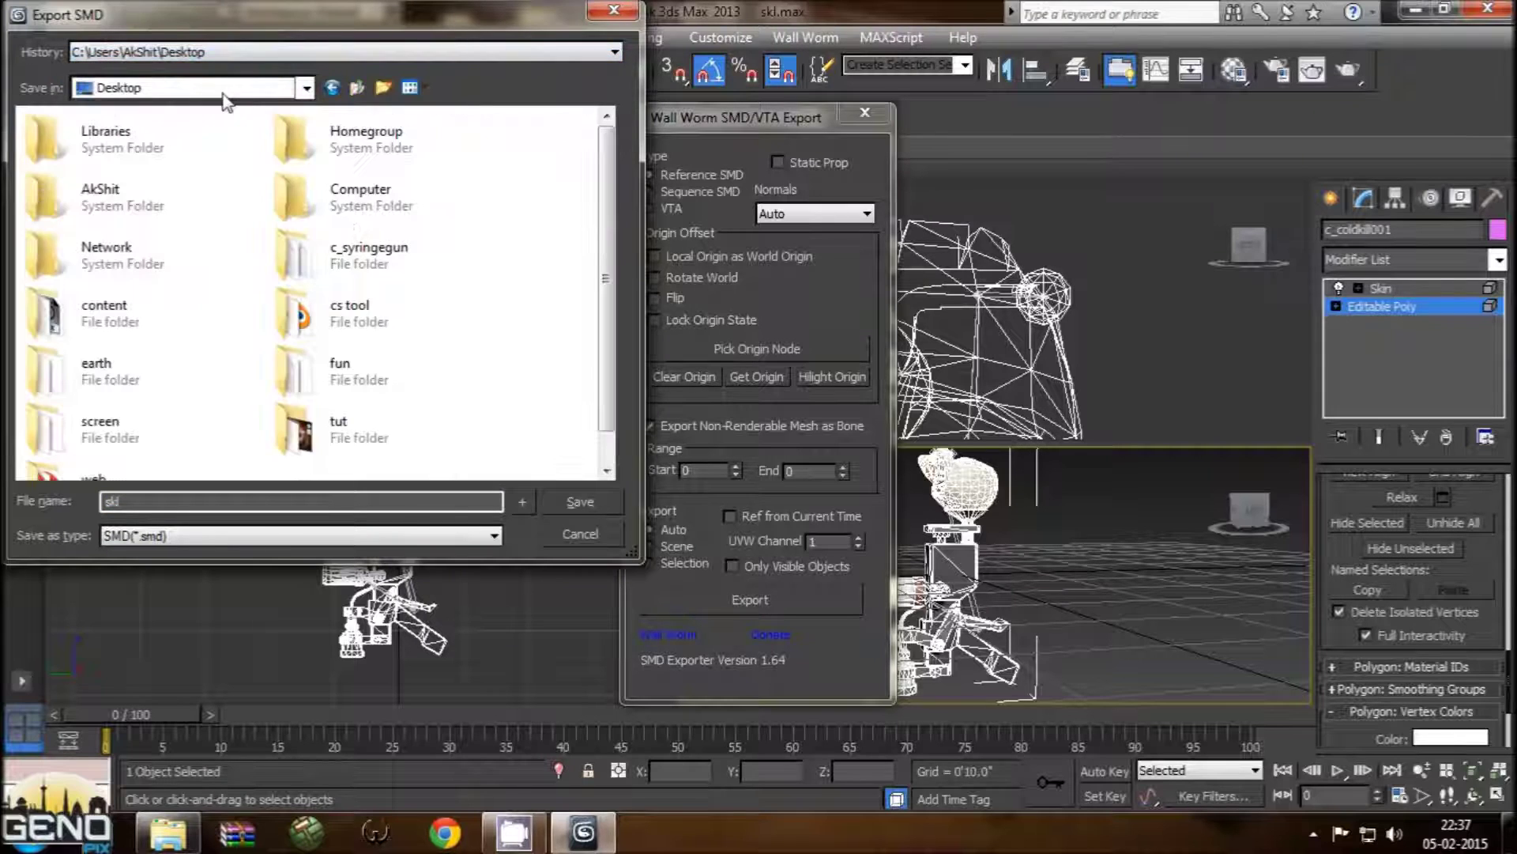
{"action": "right_click", "coordinate": [530, 396]}
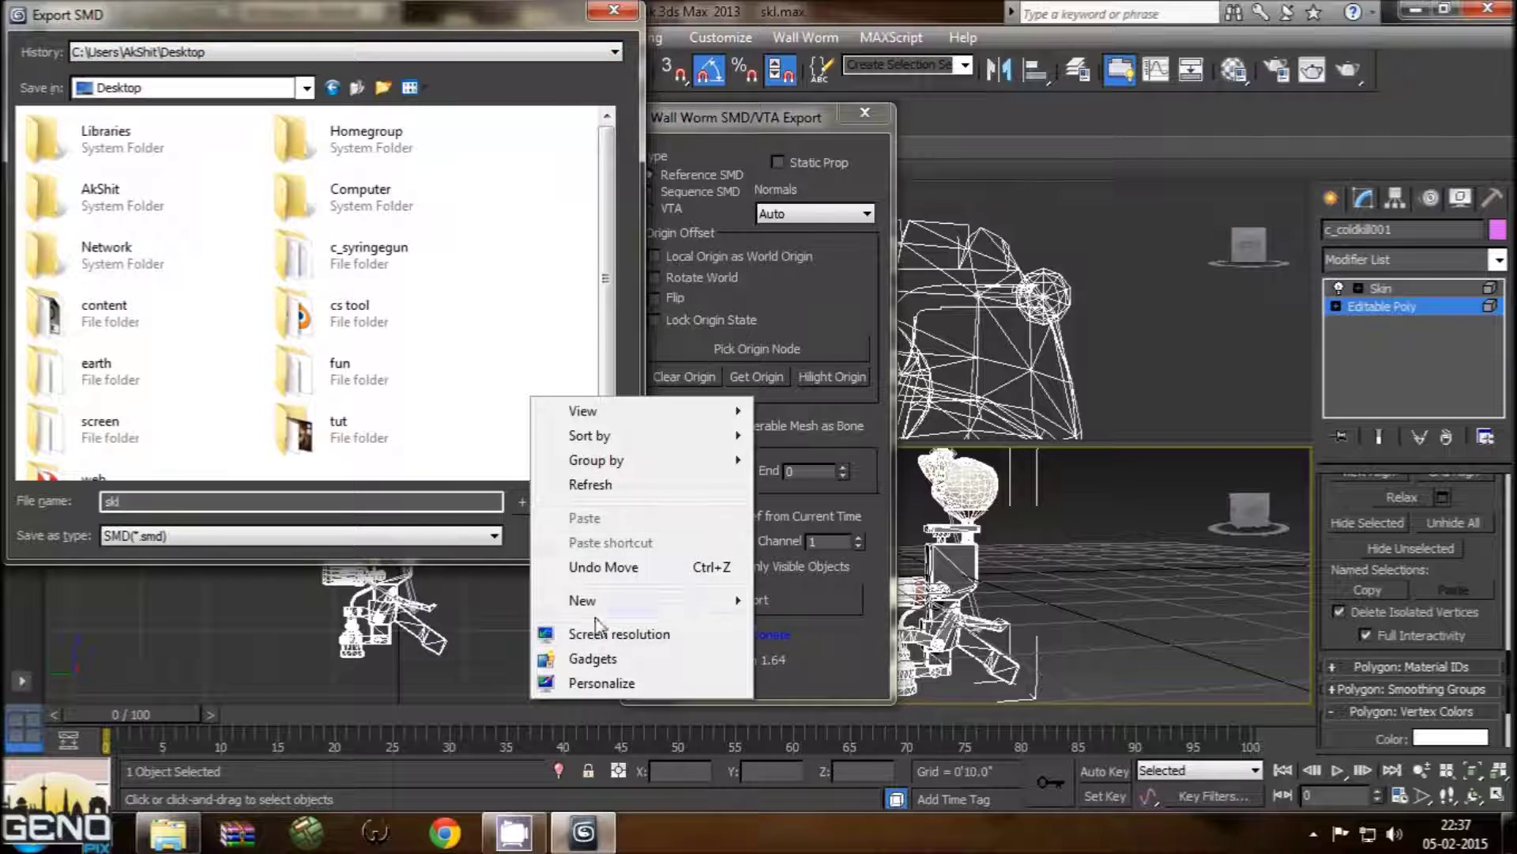
{"action": "mouse_move", "coordinate": [581, 600]}
{"action": "left_click", "coordinate": [832, 304]}
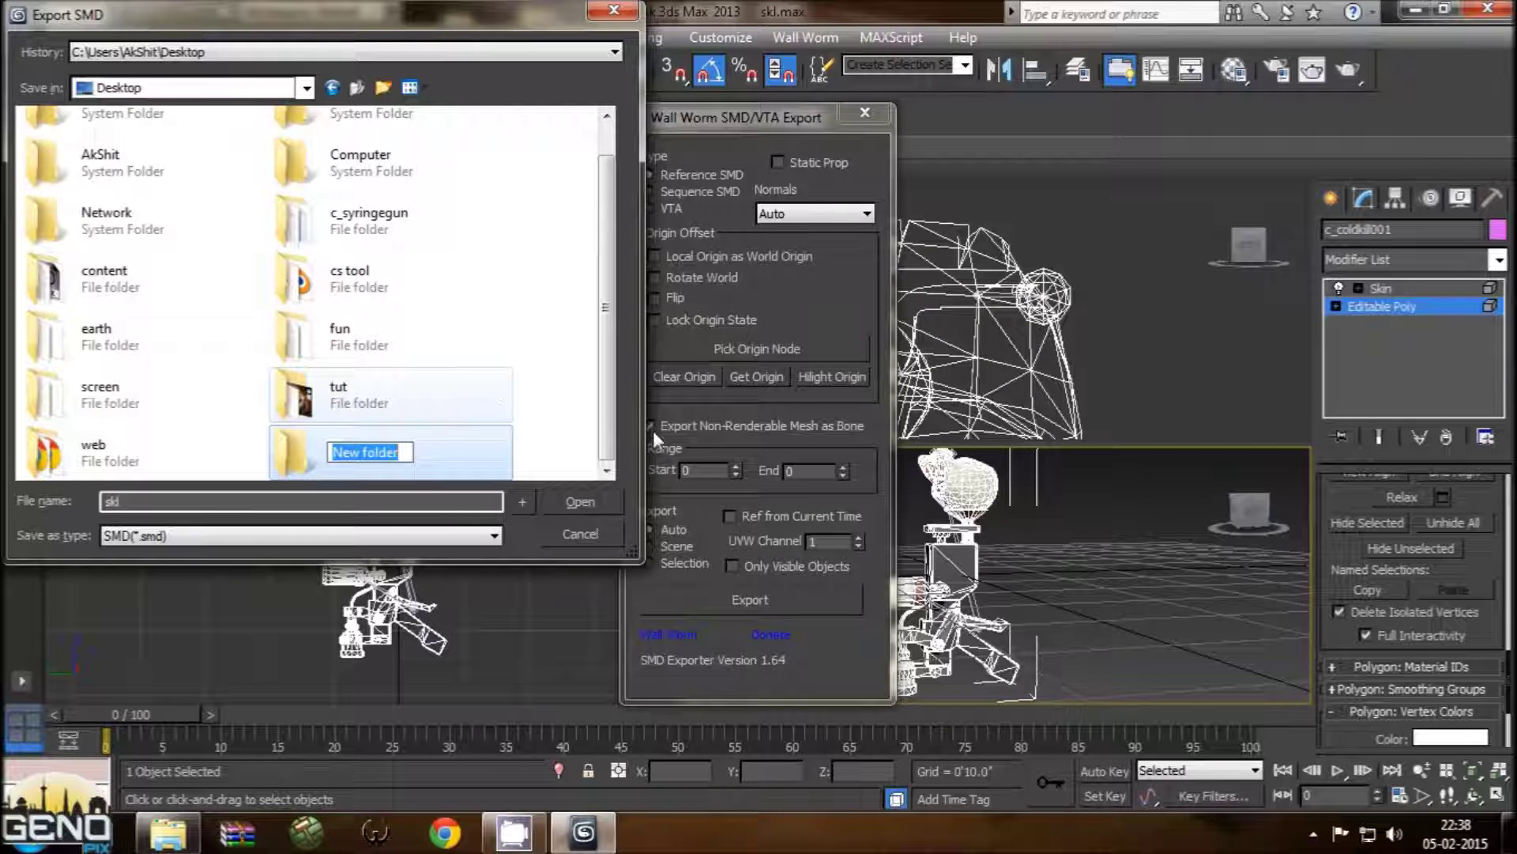
{"action": "type", "text": "sm"}
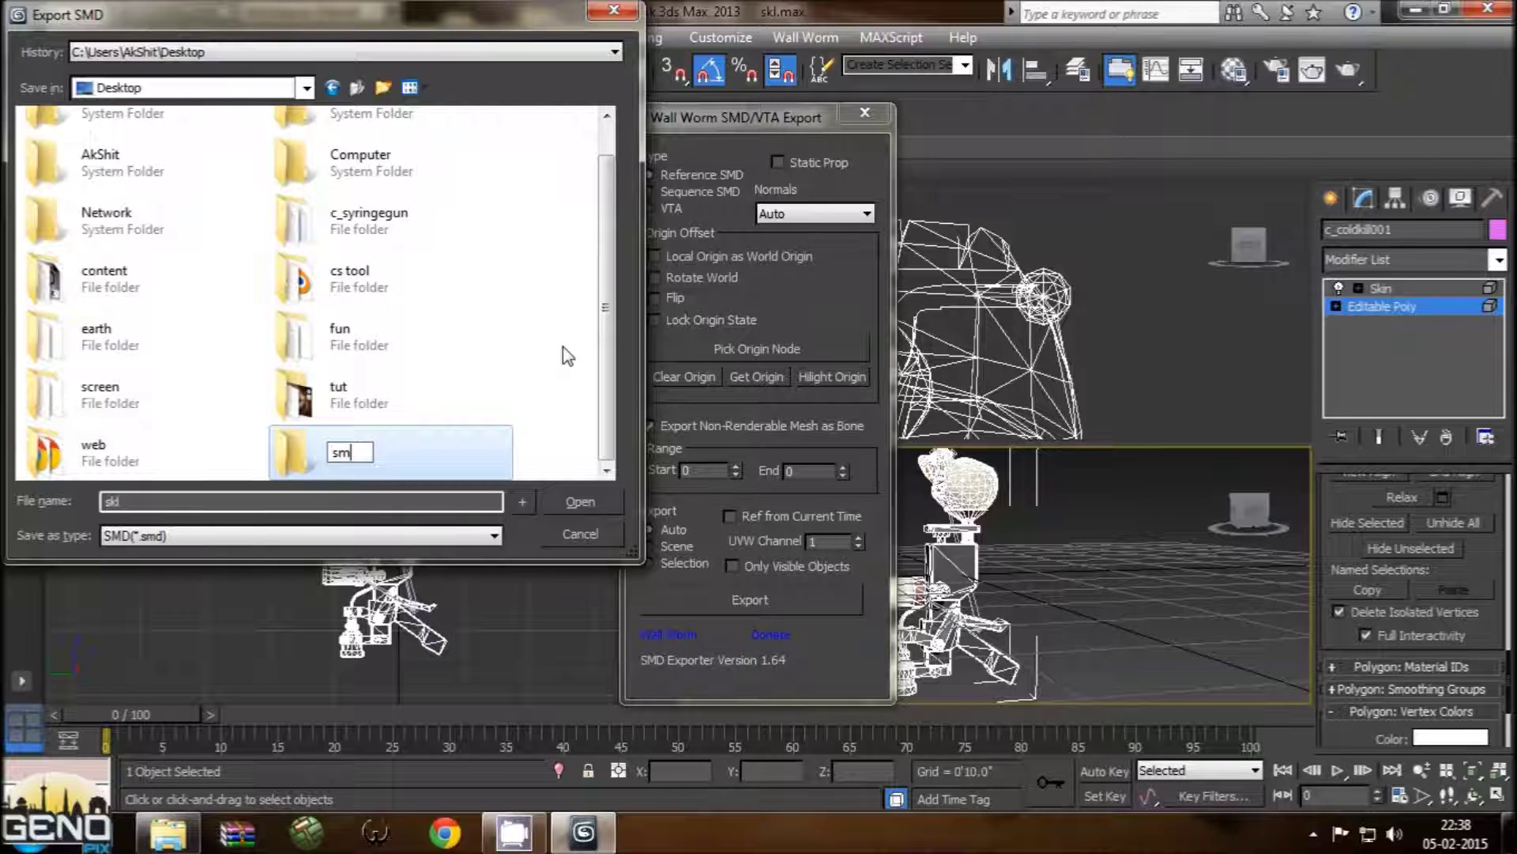
{"action": "type", "text": "d"}
{"action": "key", "text": "Return"}
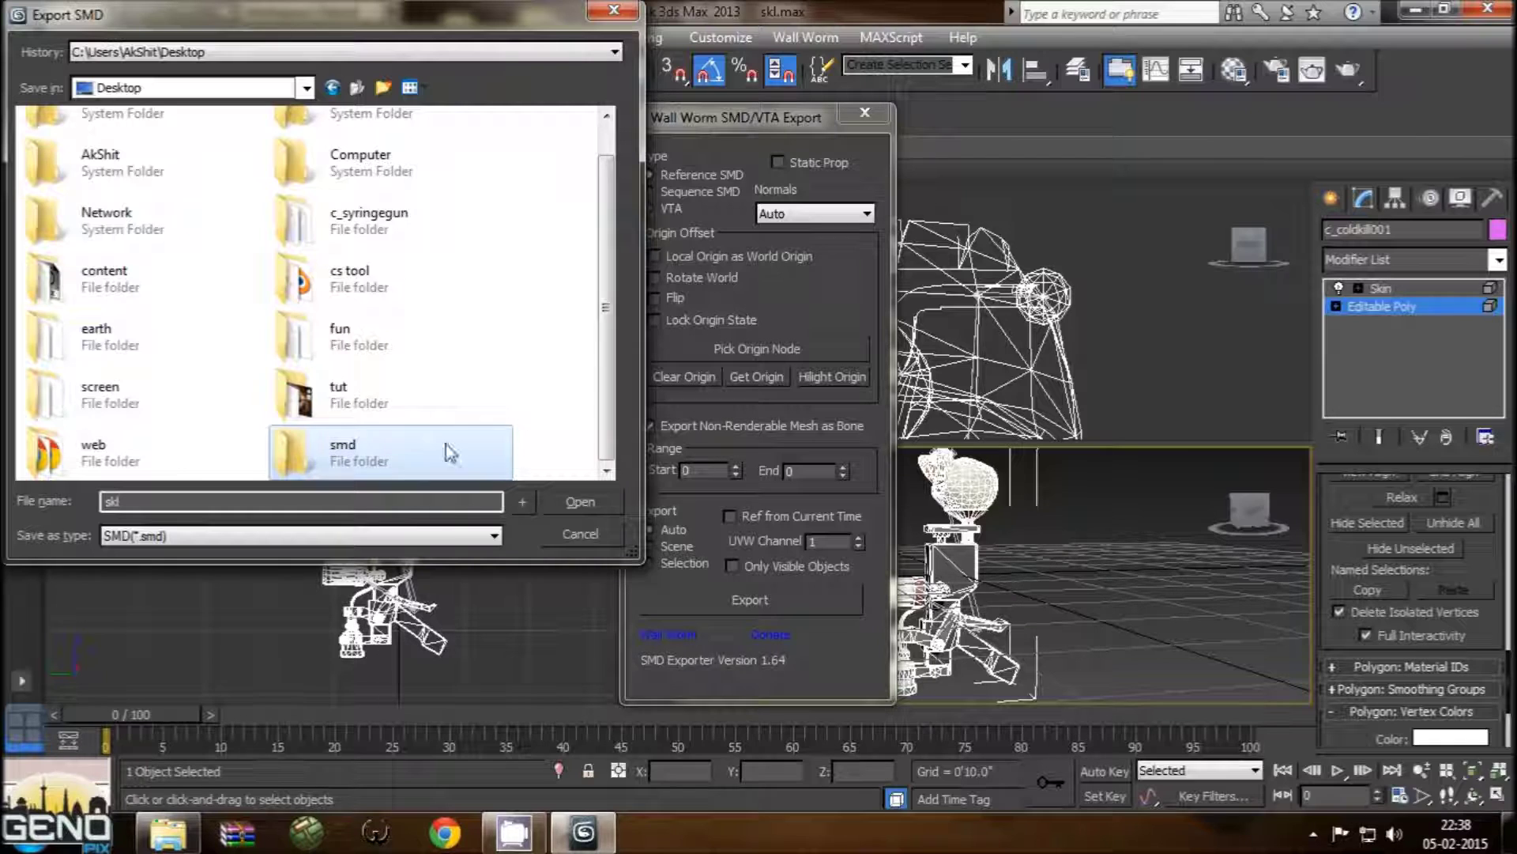
{"action": "double_click", "coordinate": [445, 451]}
Step: Save the reference SMD in the smd folder as c_coldkill
{"action": "right_click", "coordinate": [294, 319]}
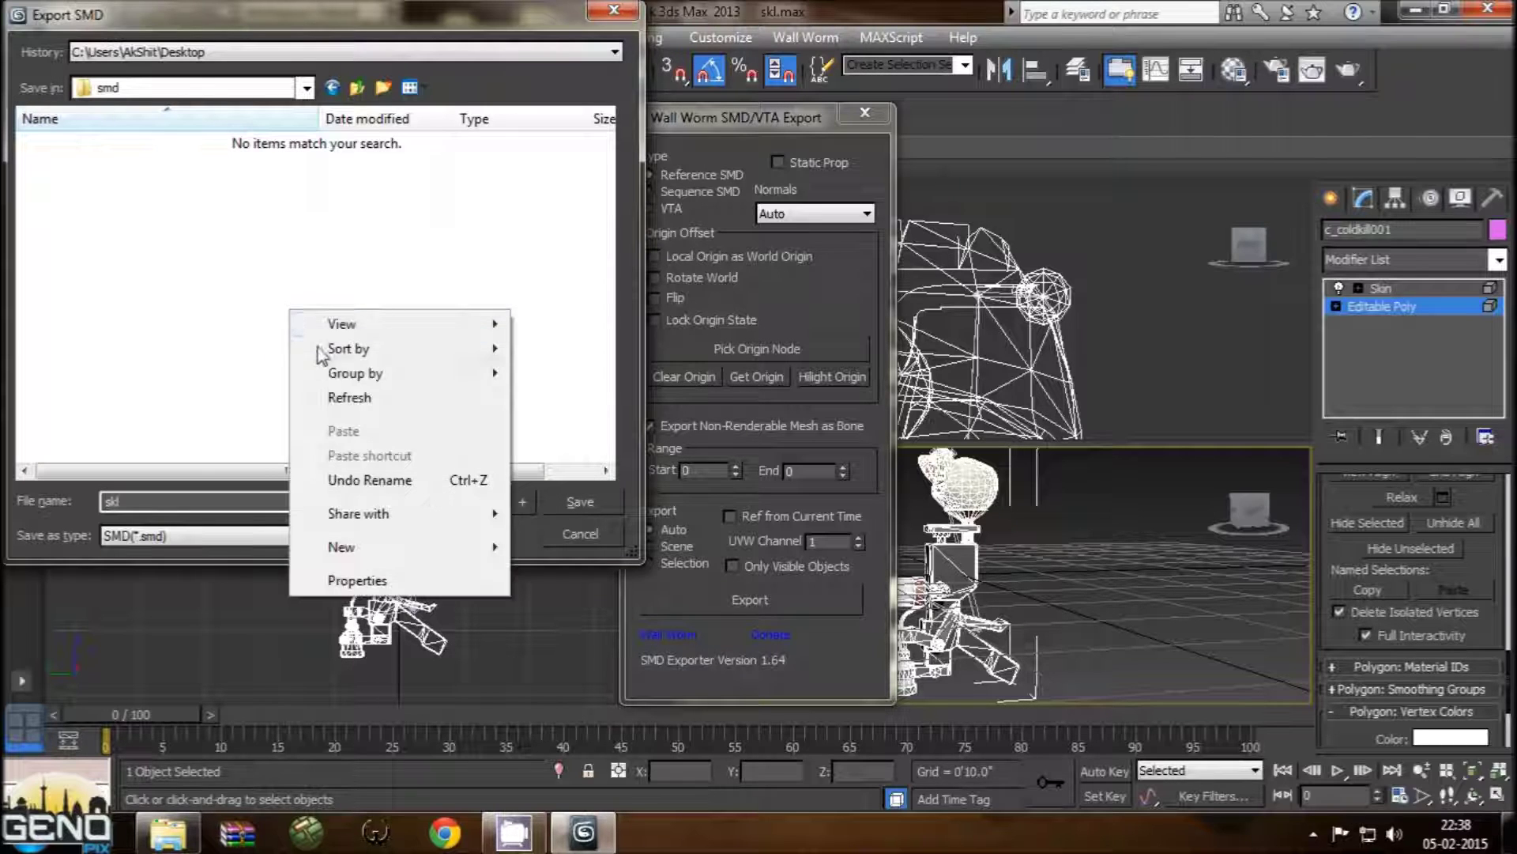
{"action": "left_click", "coordinate": [491, 273]}
{"action": "double_click", "coordinate": [277, 499]}
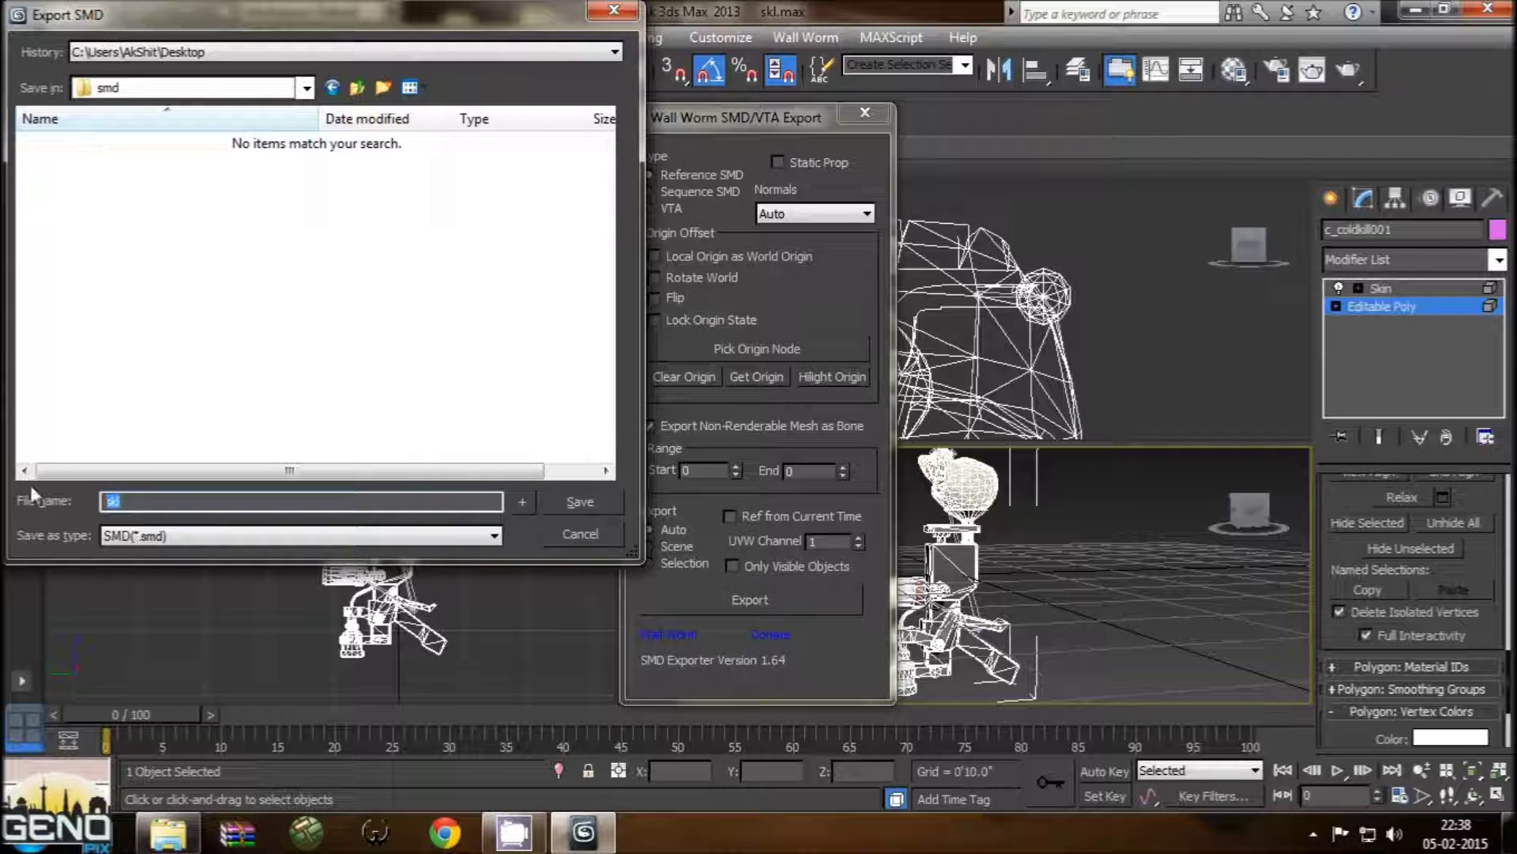
{"action": "type", "text": "c_"}
{"action": "key", "text": "BackSpace"}
{"action": "key", "text": "BackSpace"}
{"action": "key", "text": "BackSpace"}
{"action": "type", "text": "dkill"}
{"action": "left_click", "coordinate": [571, 500]}
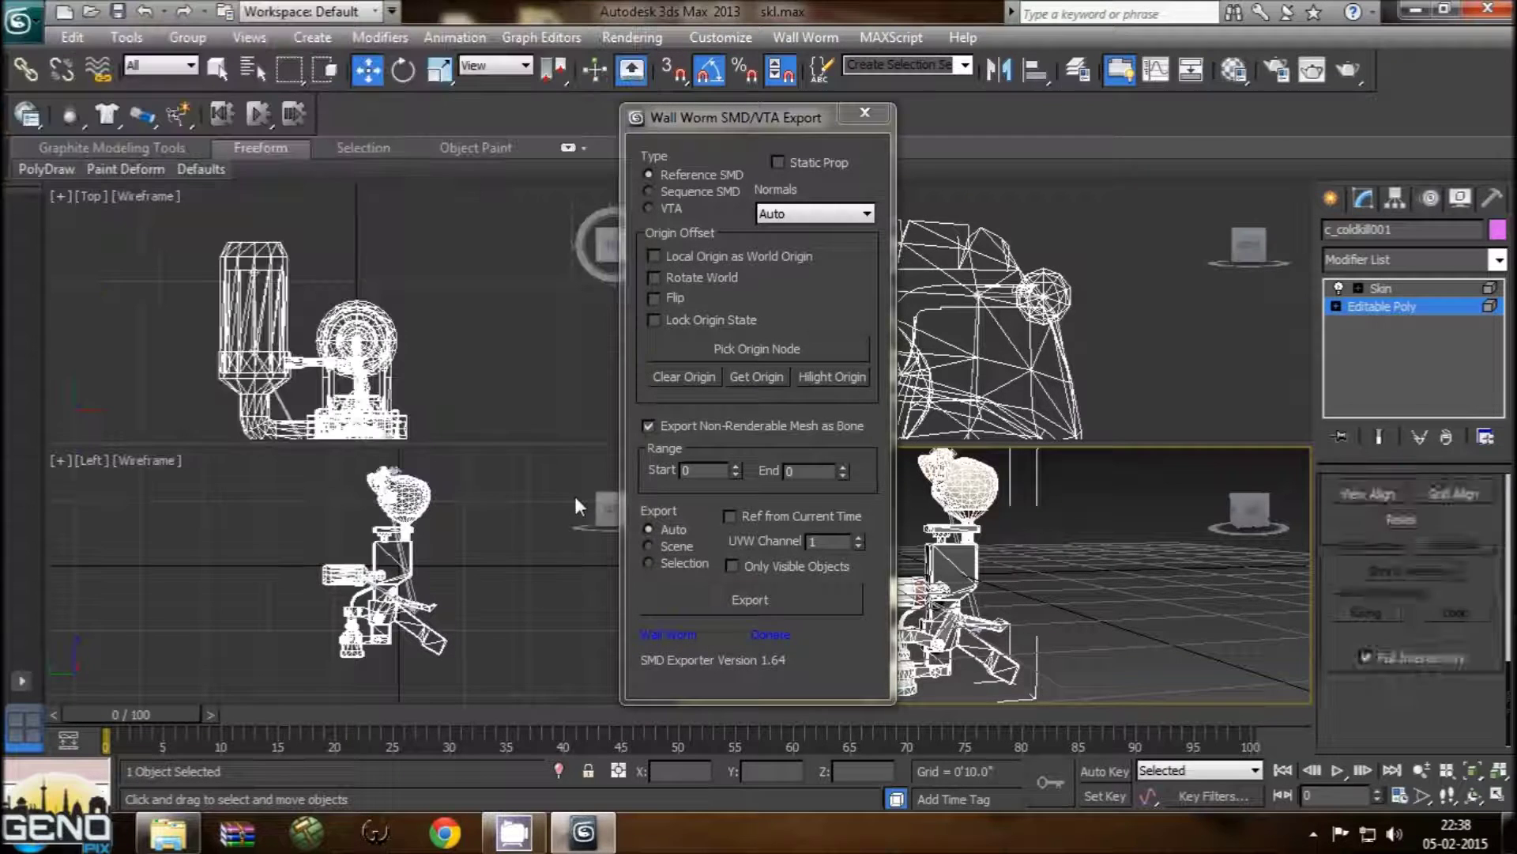
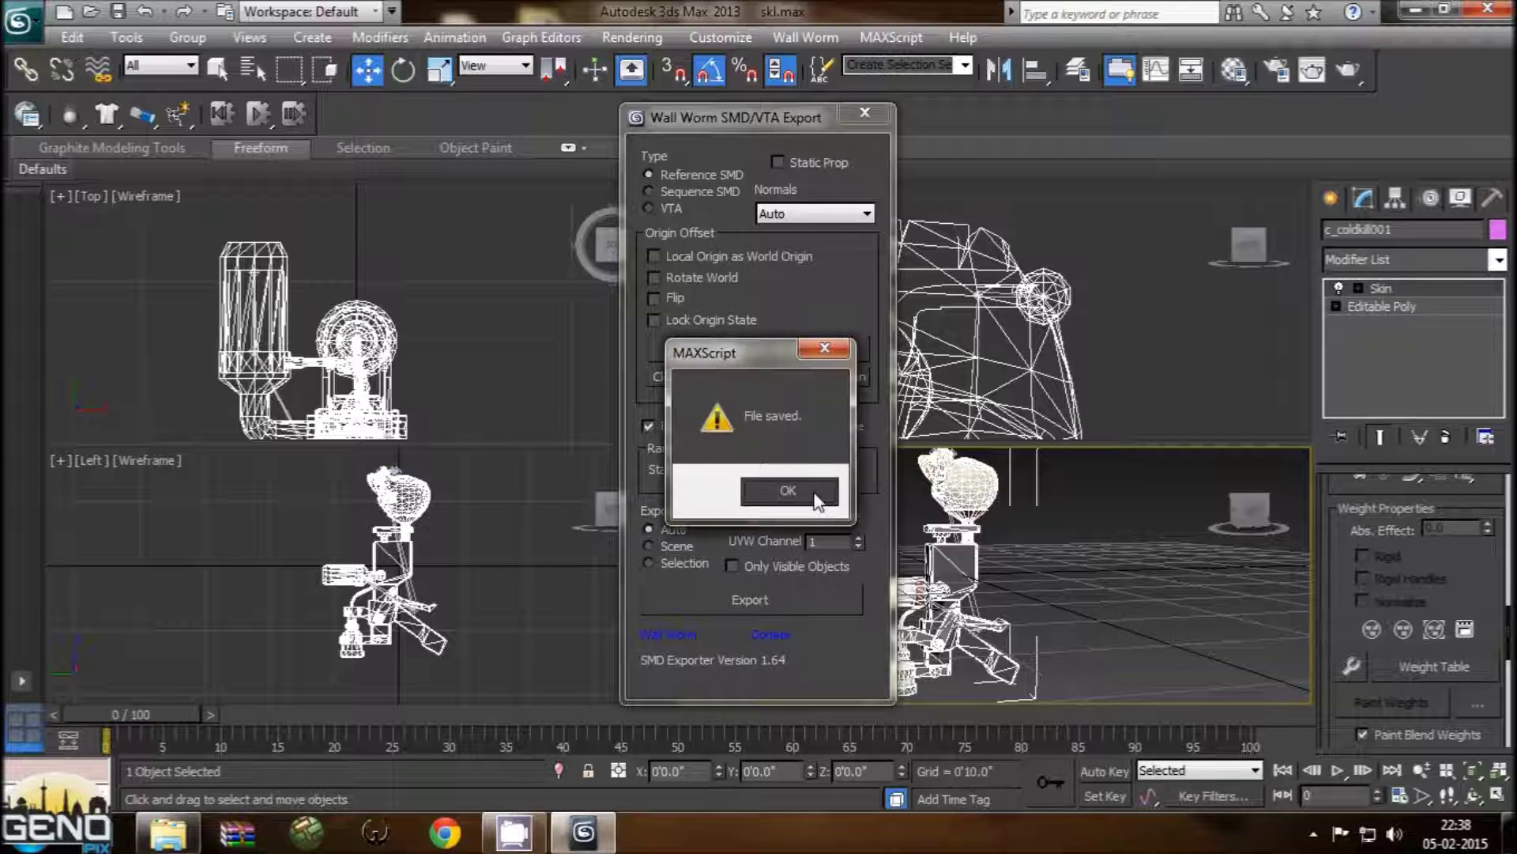
Step: Acknowledge the 'File saved' message and close the Wall Worm SMD/VTA Export window
{"action": "left_click", "coordinate": [812, 494]}
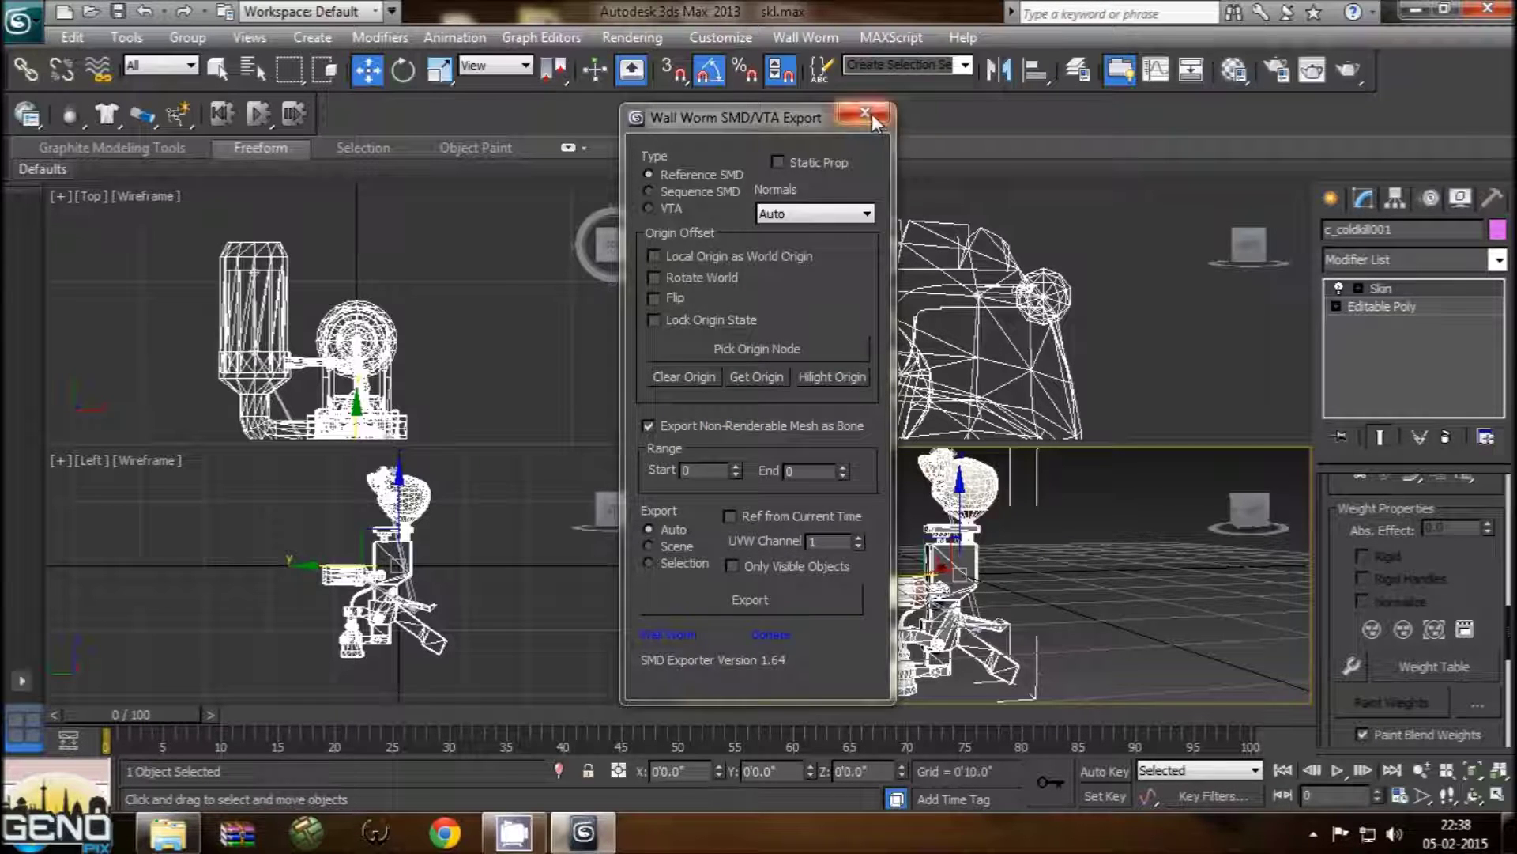
{"action": "left_click", "coordinate": [869, 113]}
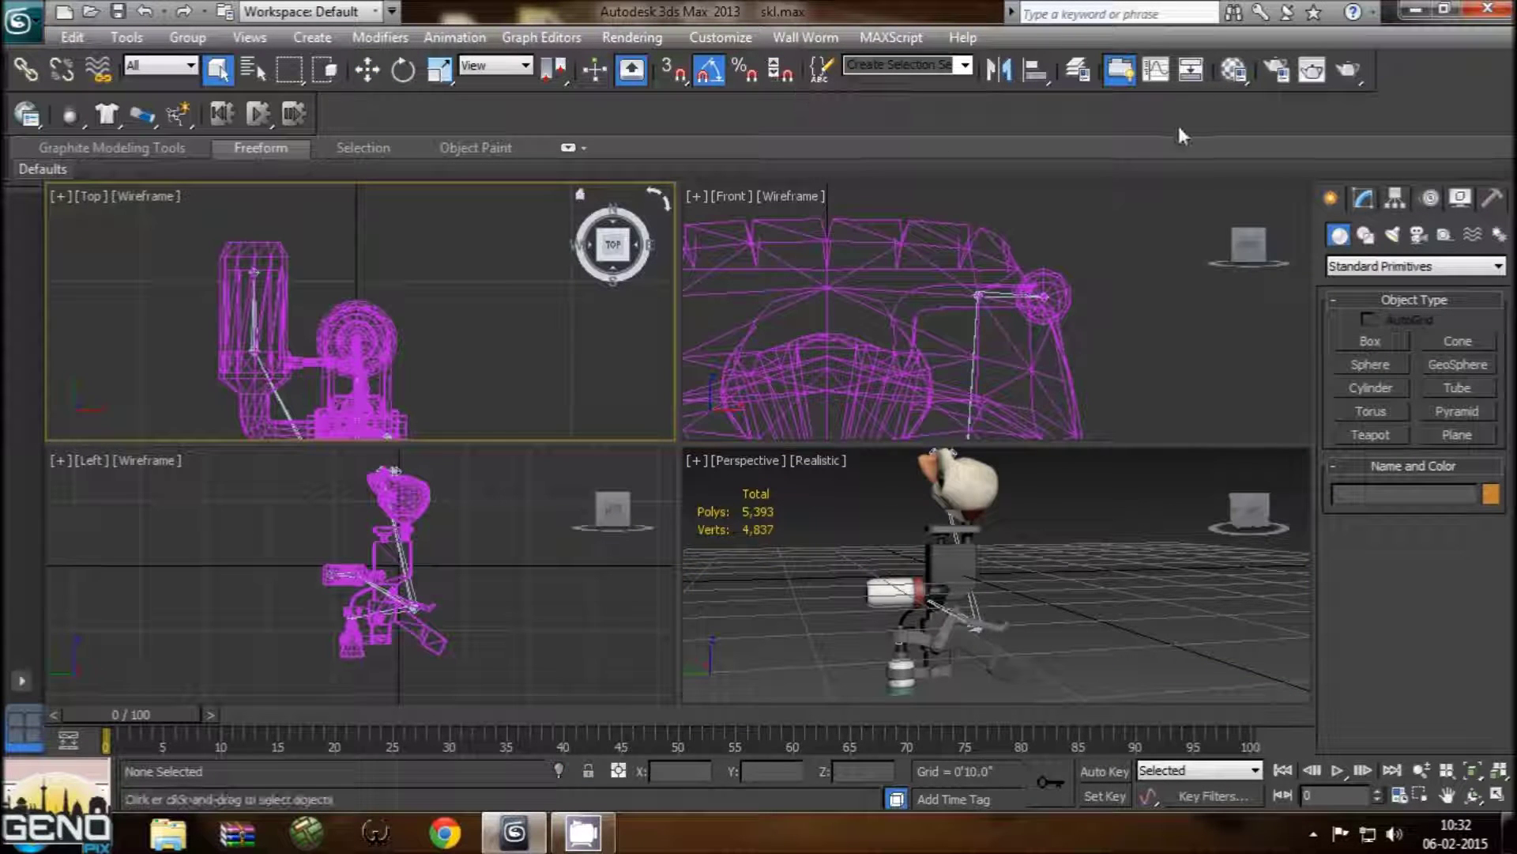
Step: Set the Wall Worm export to Sequence SMD, end frame 0, non-renderable meshes as bones
{"action": "left_click", "coordinate": [822, 37]}
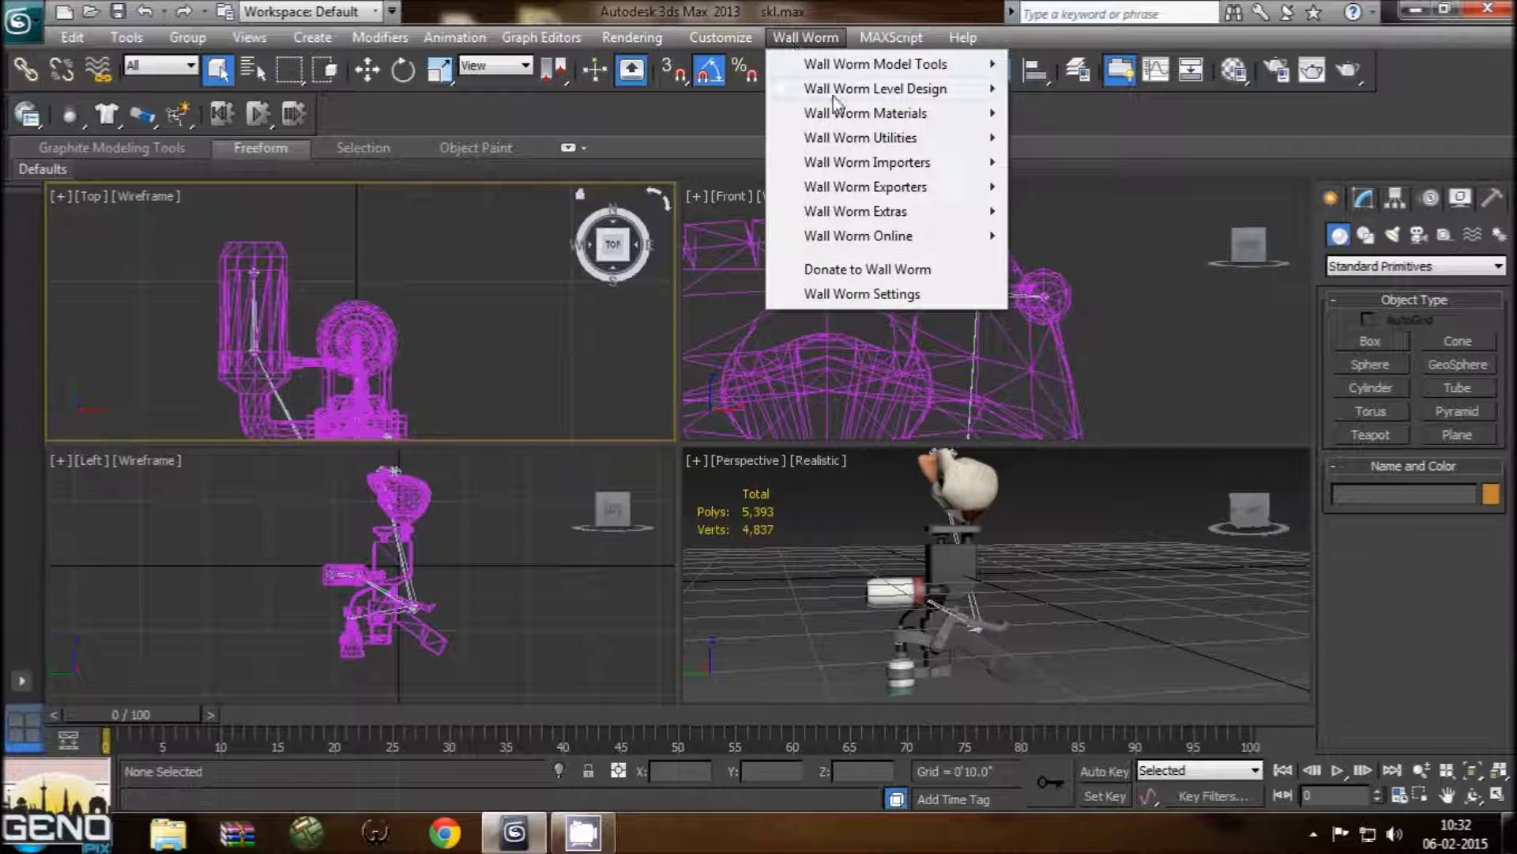
{"action": "mouse_move", "coordinate": [865, 186]}
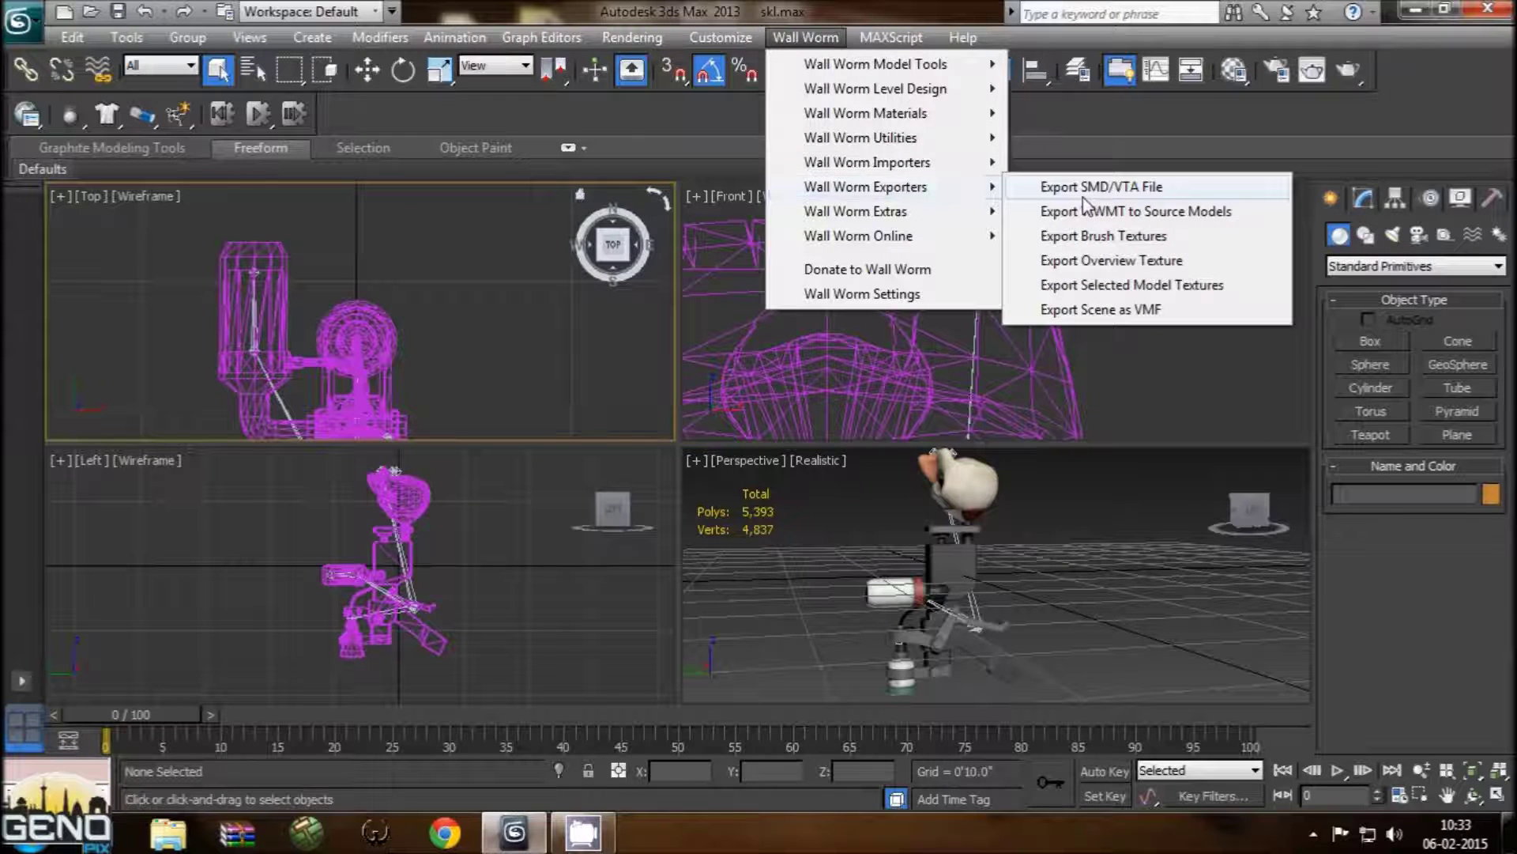
{"action": "left_click", "coordinate": [1084, 196]}
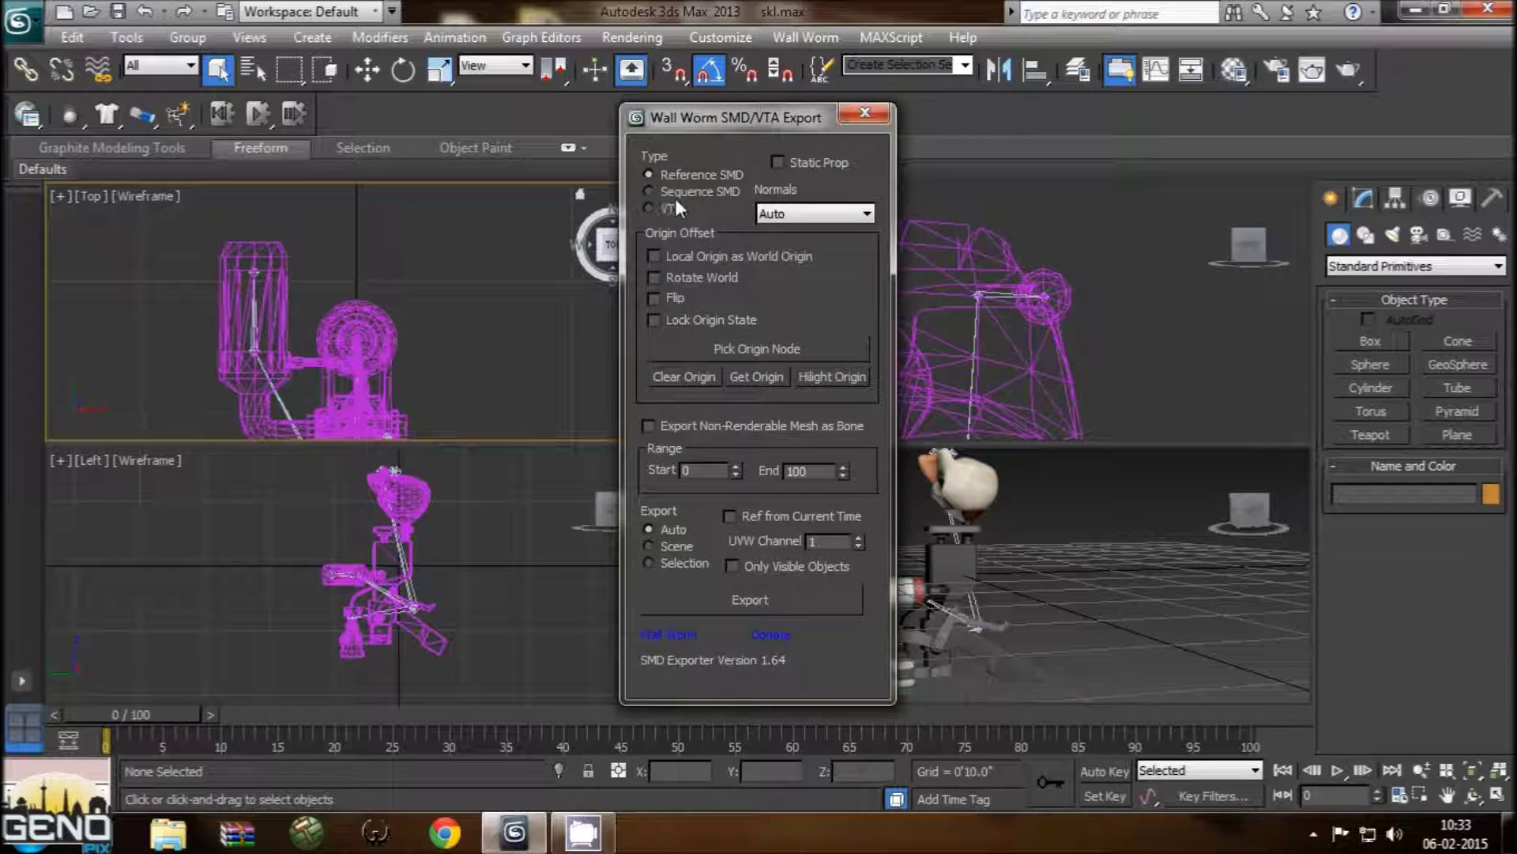
{"action": "left_click", "coordinate": [702, 195]}
{"action": "left_click_drag", "start_coordinate": [843, 473], "coordinate": [855, 614]}
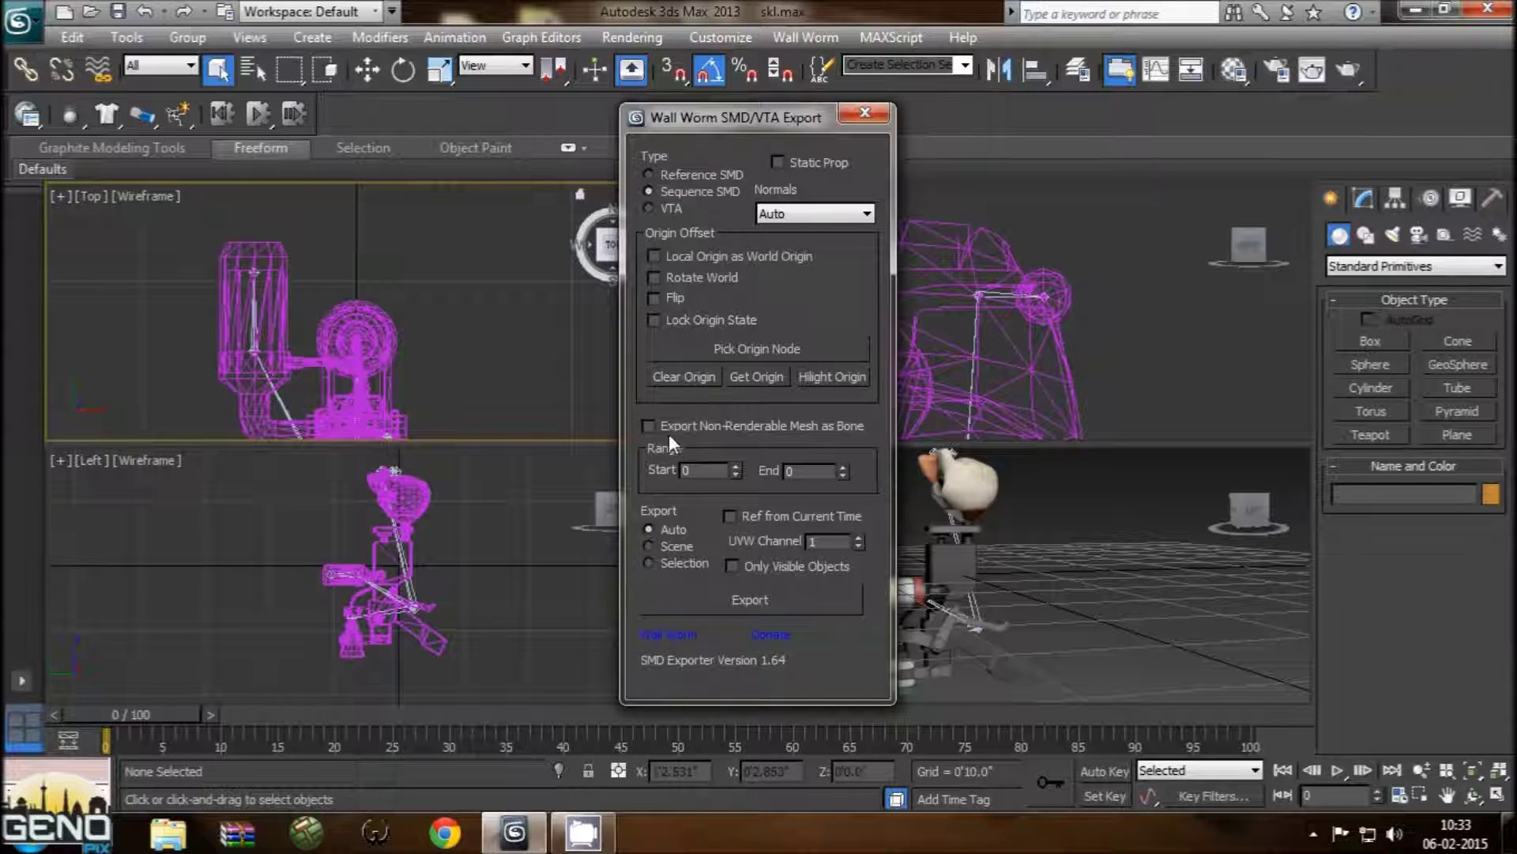
{"action": "left_click", "coordinate": [734, 428]}
Step: Export and save the sequence as idle1, close the exporter, and quit 3ds Max
{"action": "left_click", "coordinate": [805, 599]}
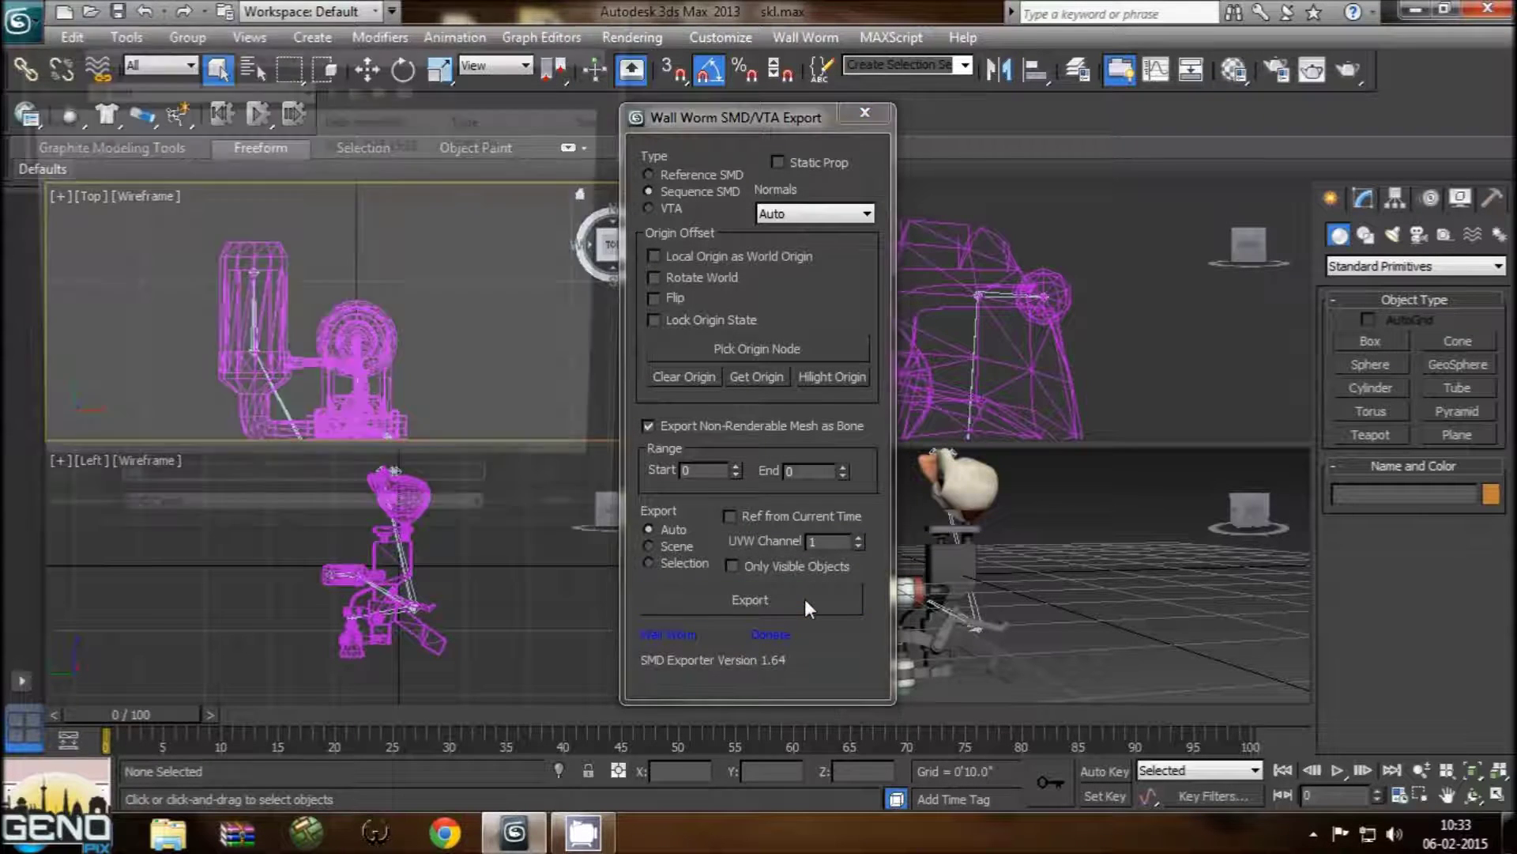
{"action": "left_click_drag", "start_coordinate": [248, 498], "coordinate": [20, 488]}
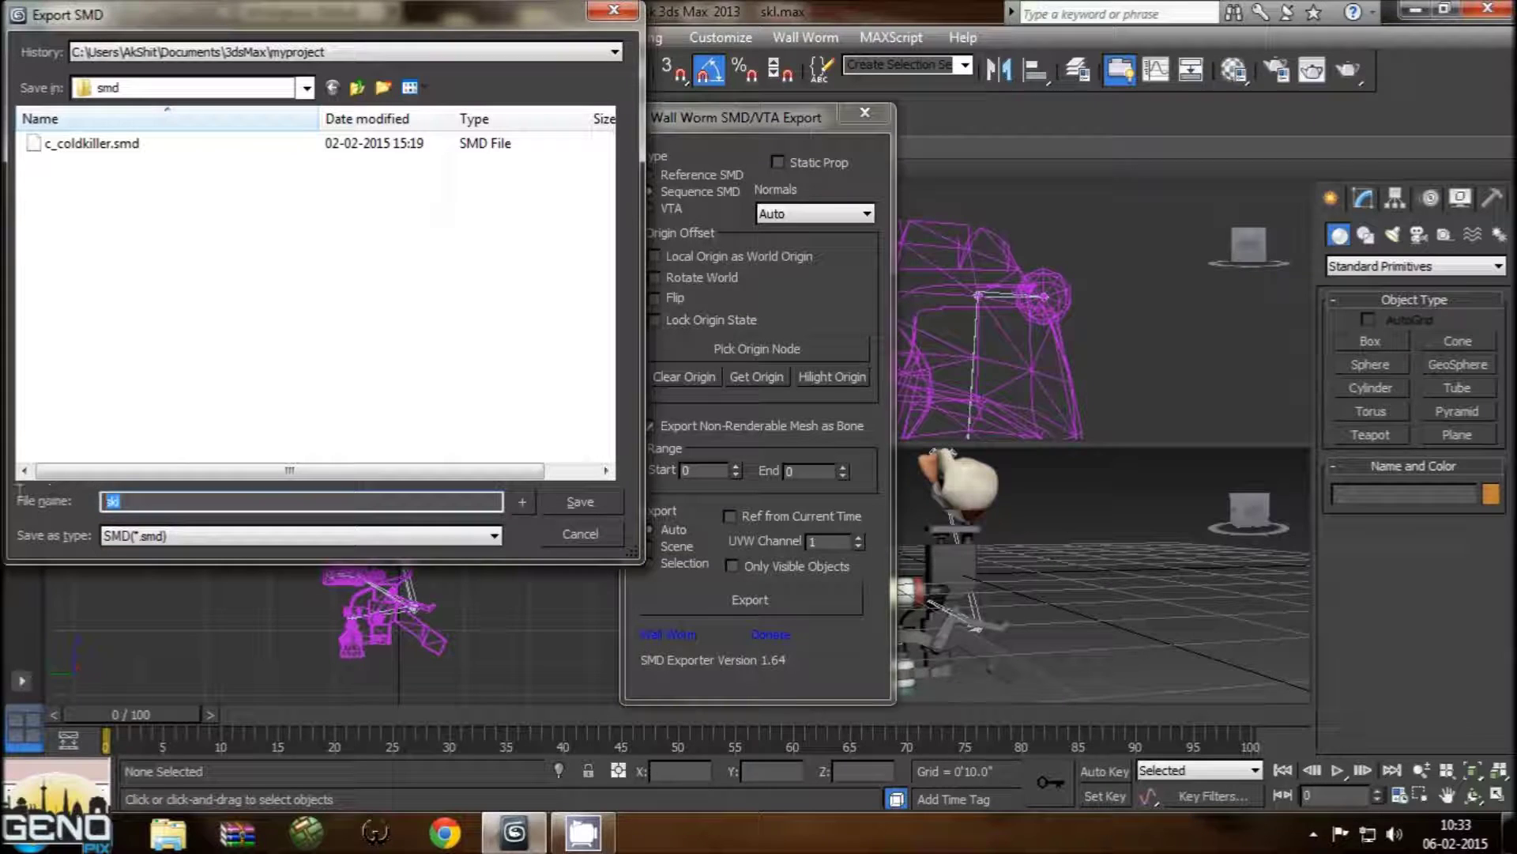
{"action": "type", "text": "idle"}
{"action": "type", "text": " i"}
{"action": "left_click", "coordinate": [582, 509]}
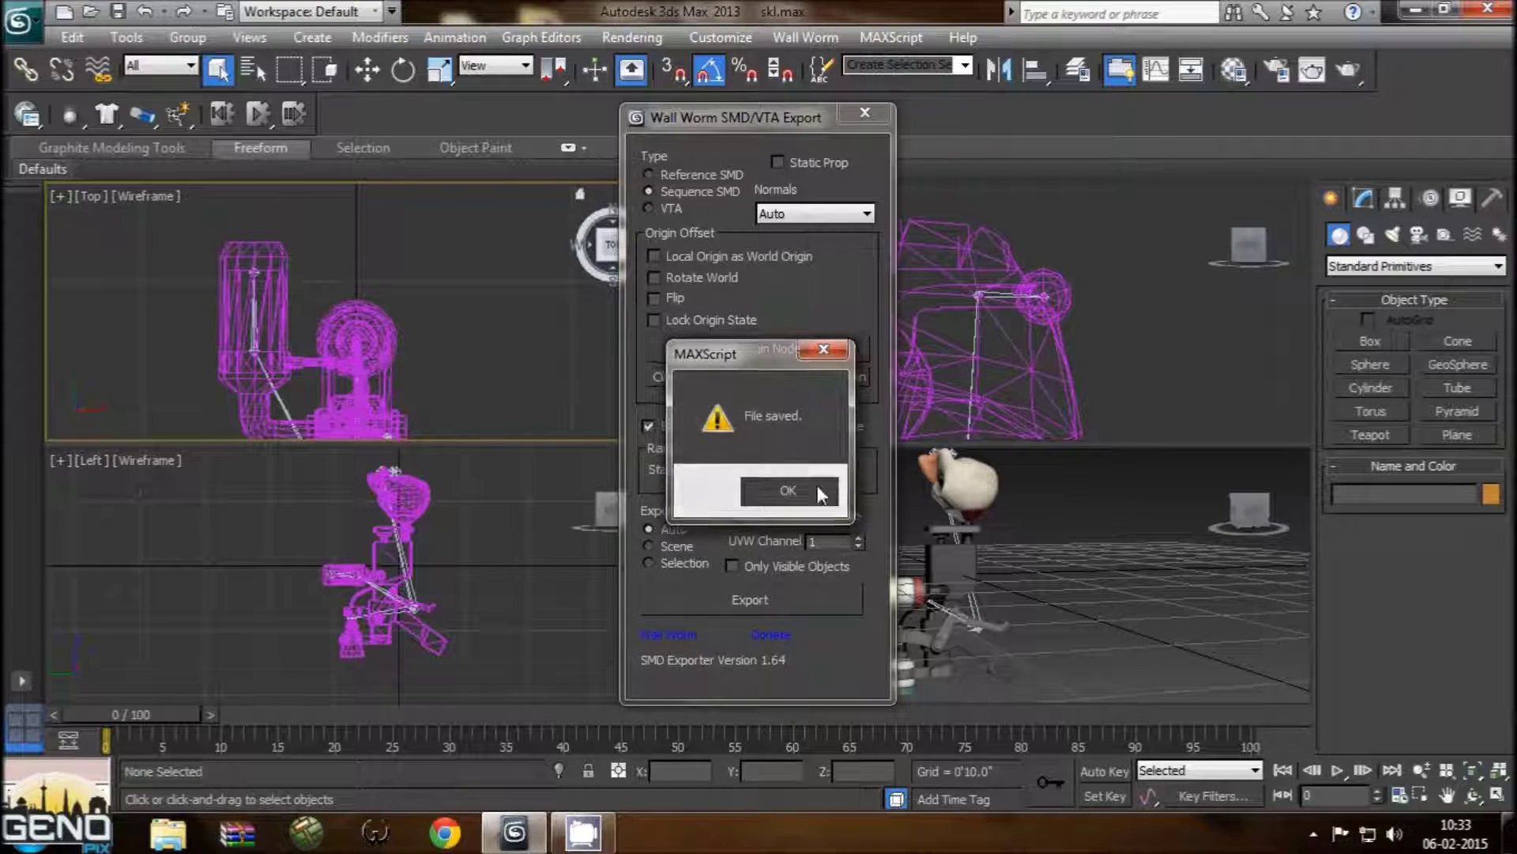
{"action": "left_click", "coordinate": [774, 485]}
{"action": "left_click", "coordinate": [867, 113]}
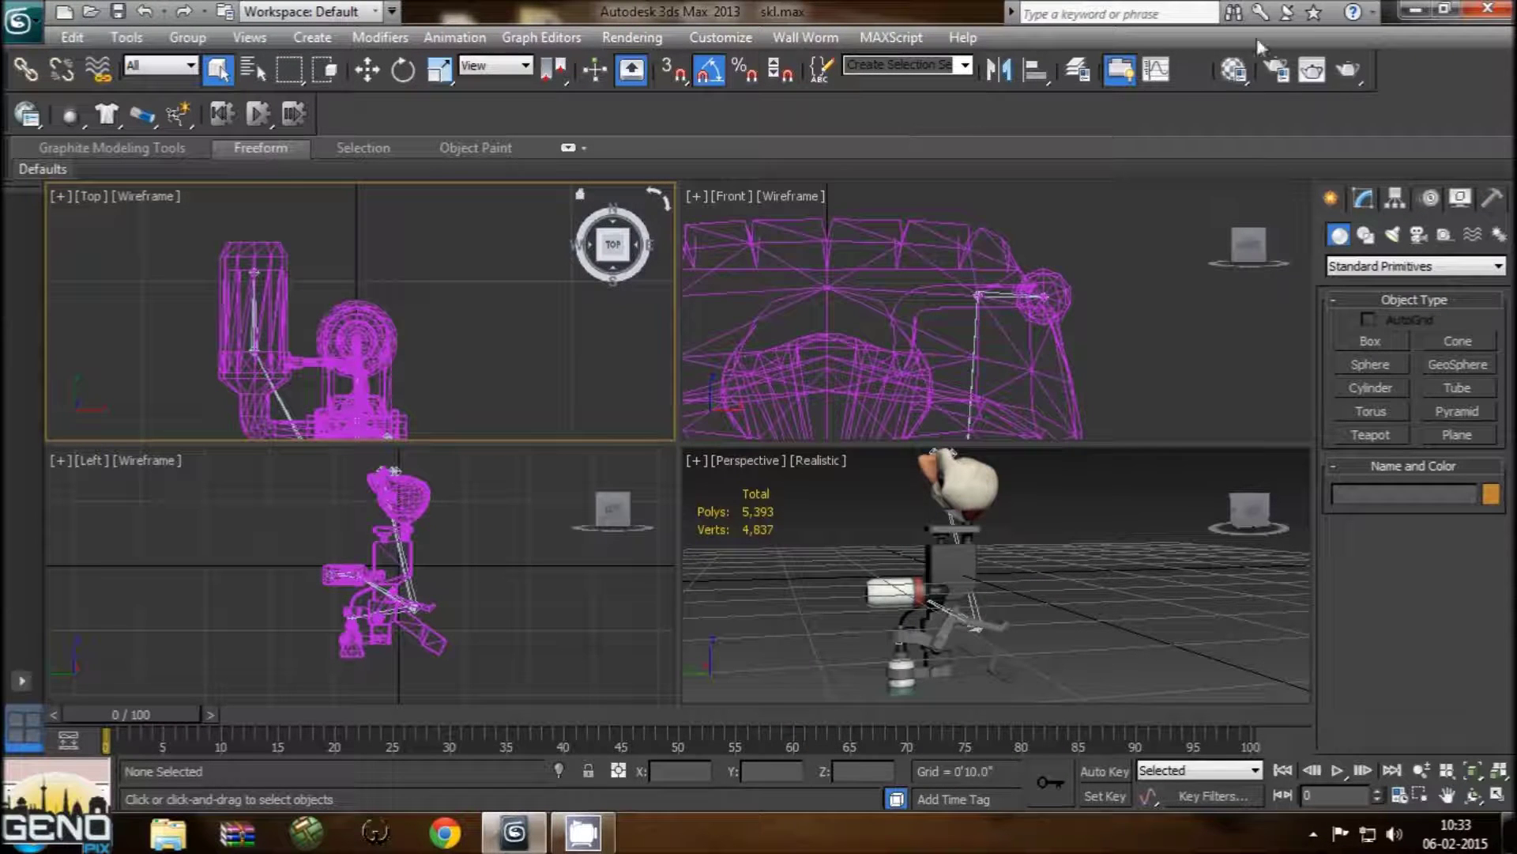
{"action": "left_click", "coordinate": [1487, 10]}
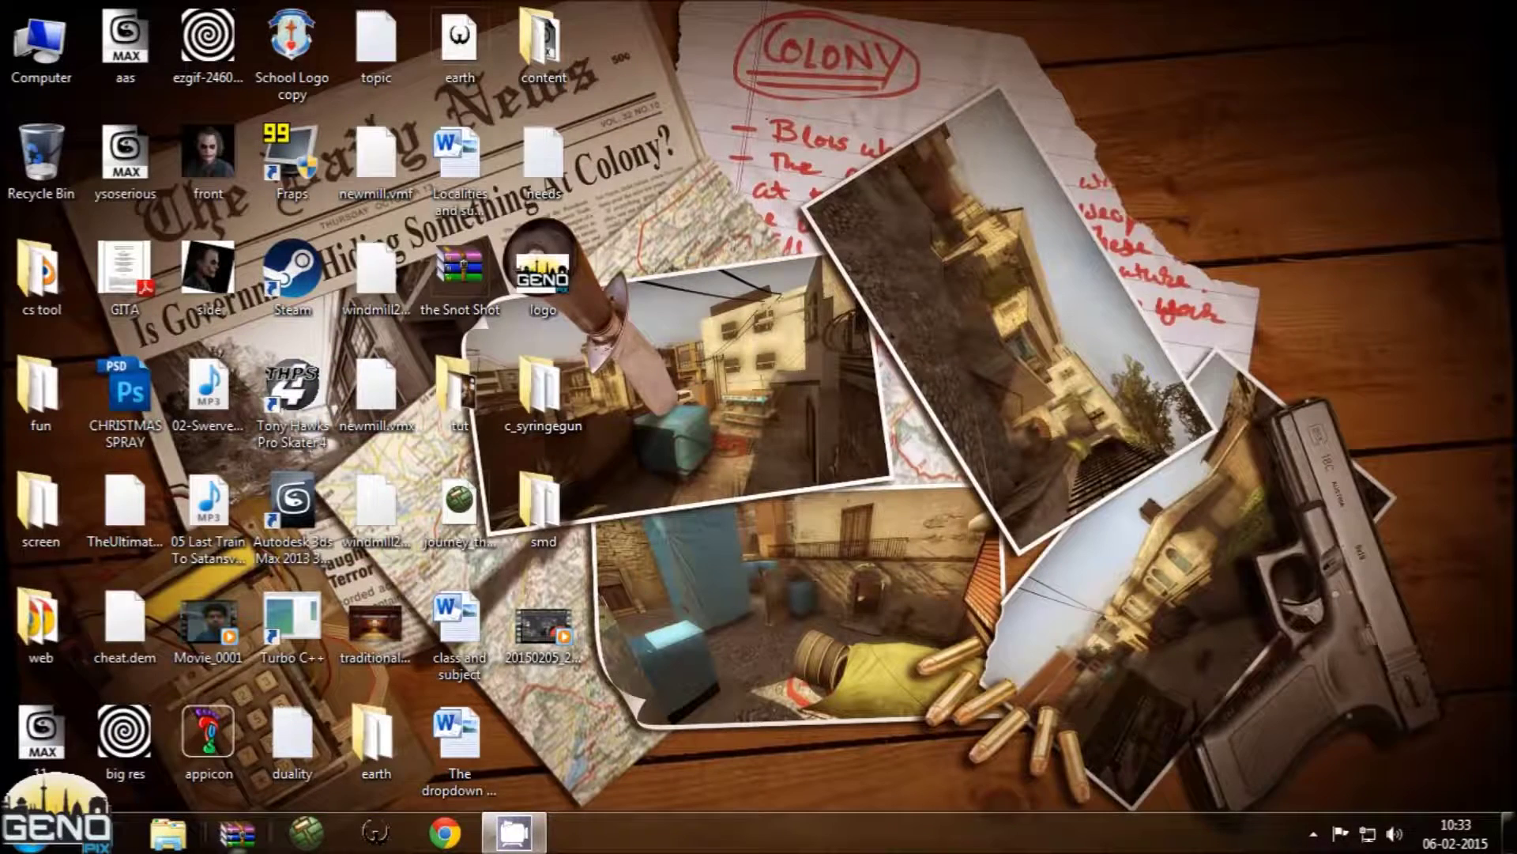
Step: Launch Notepad and paste the Coldkiller QC script into a blank document
{"action": "left_click", "coordinate": [44, 837]}
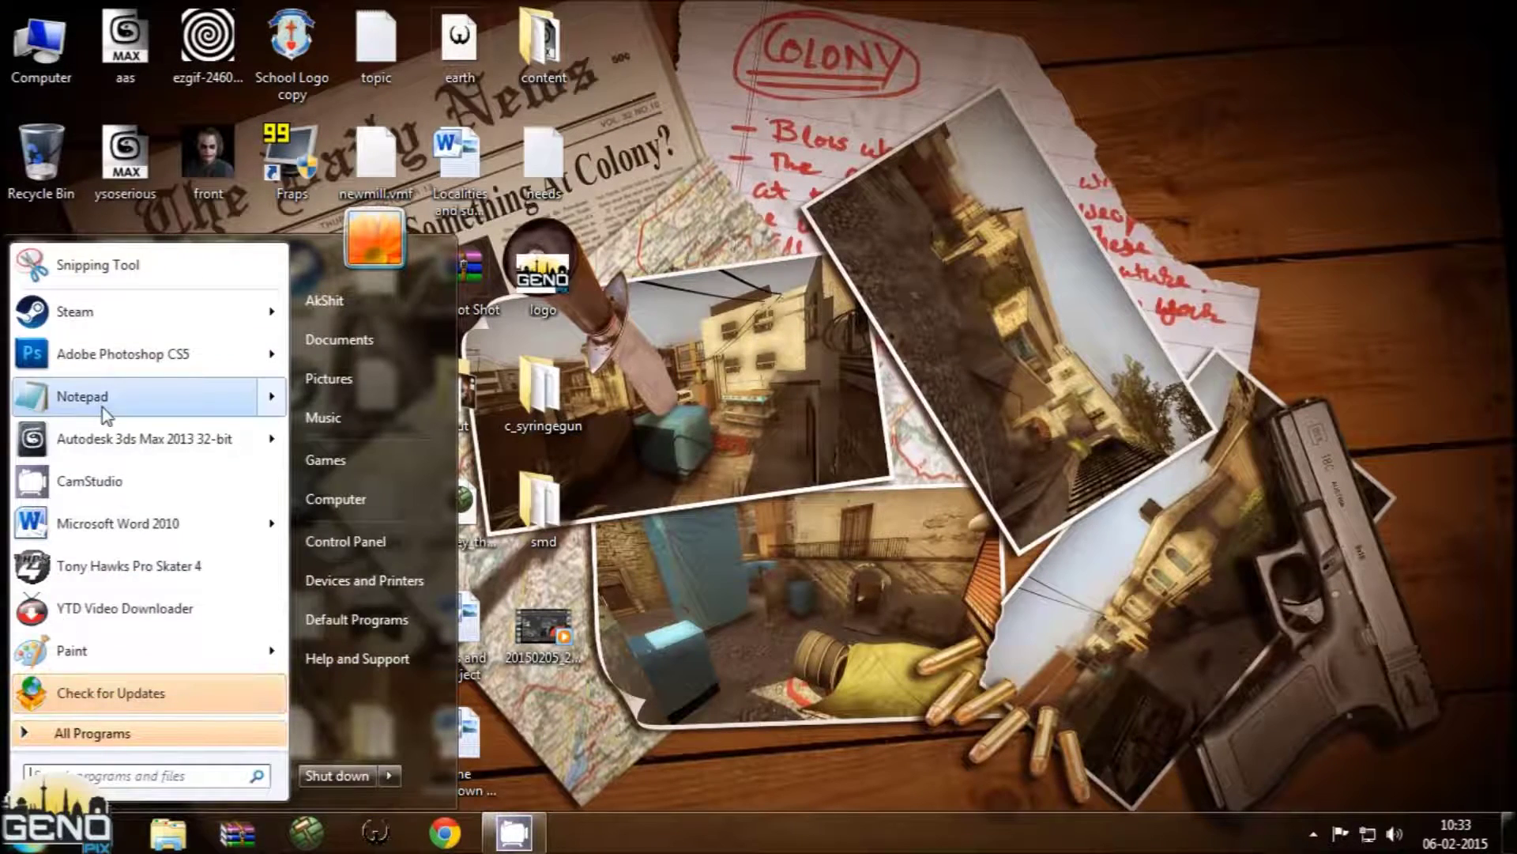
{"action": "left_click", "coordinate": [103, 399]}
{"action": "right_click", "coordinate": [872, 484]}
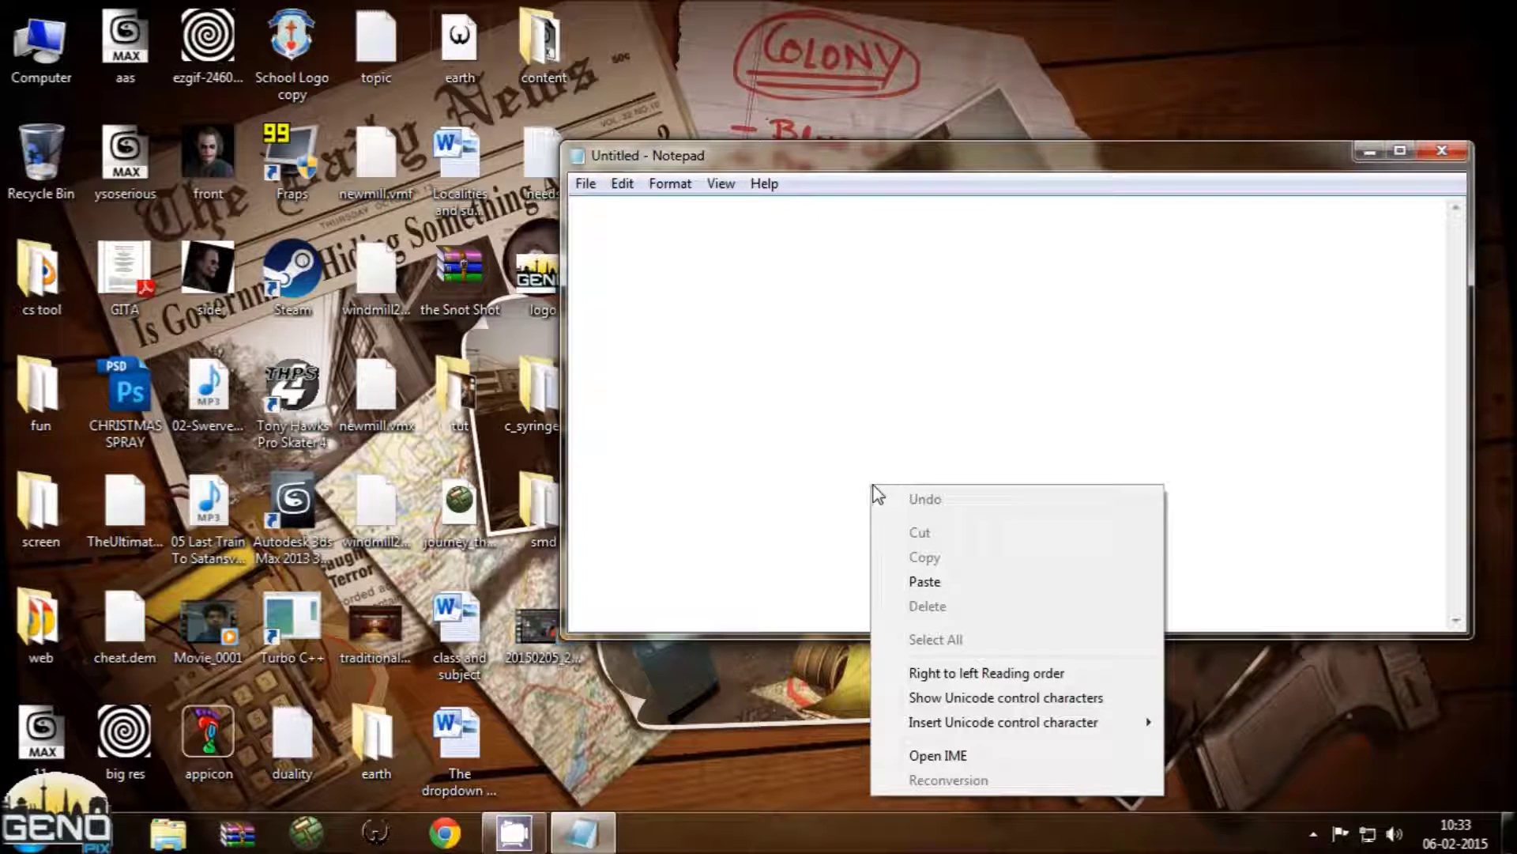
{"action": "left_click", "coordinate": [927, 583]}
{"action": "scroll", "coordinate": [909, 470], "scroll_direction": "up", "scroll_amount": 5}
{"action": "scroll", "coordinate": [948, 496], "scroll_direction": "up", "scroll_amount": 5}
{"action": "scroll", "coordinate": [948, 496], "scroll_direction": "up", "scroll_amount": 5}
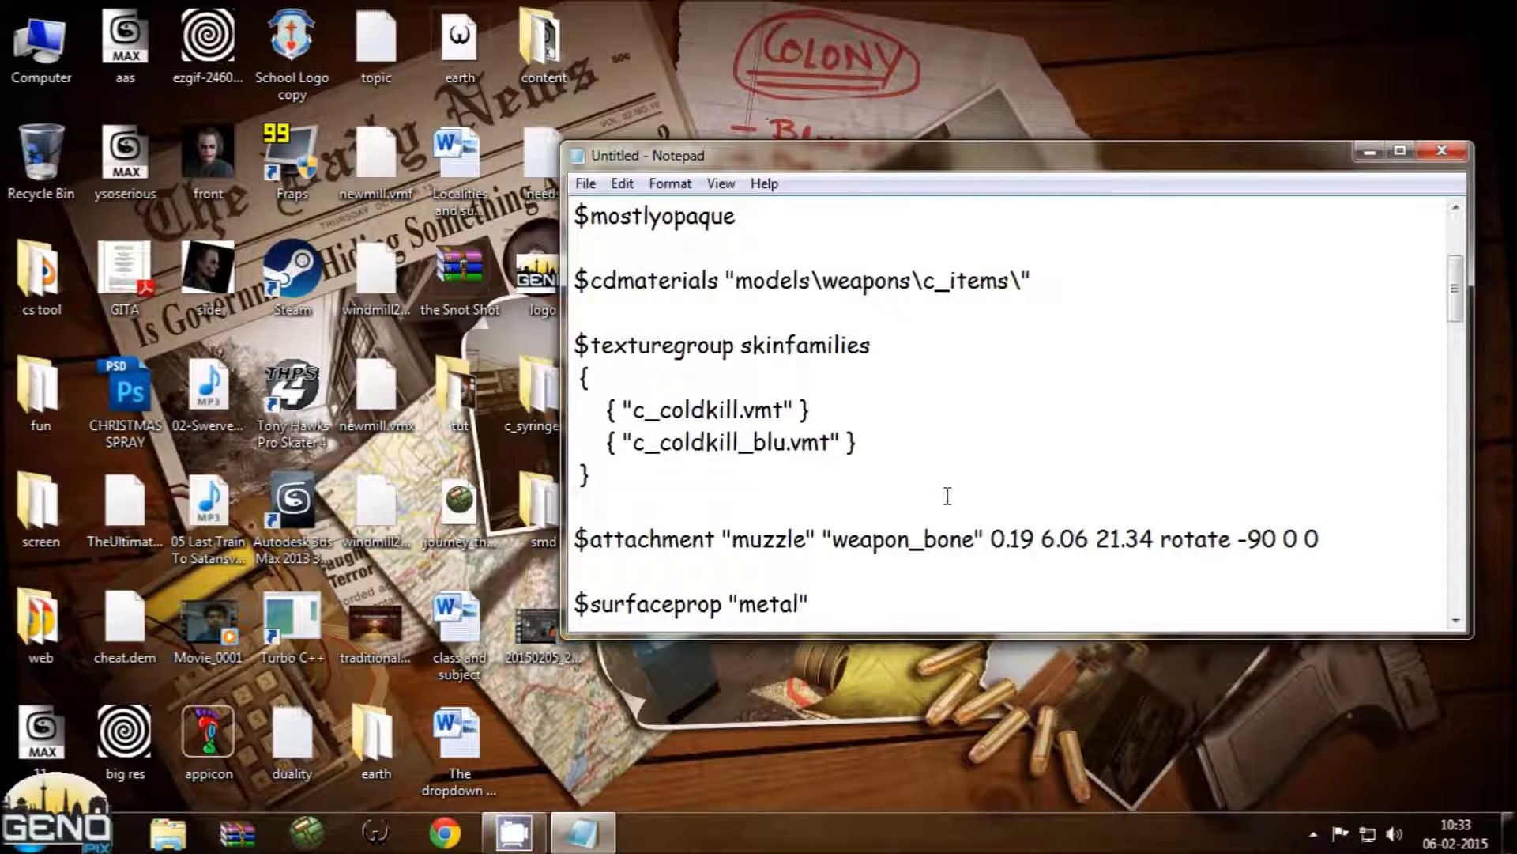
{"action": "scroll", "coordinate": [948, 496], "scroll_direction": "up", "scroll_amount": 3}
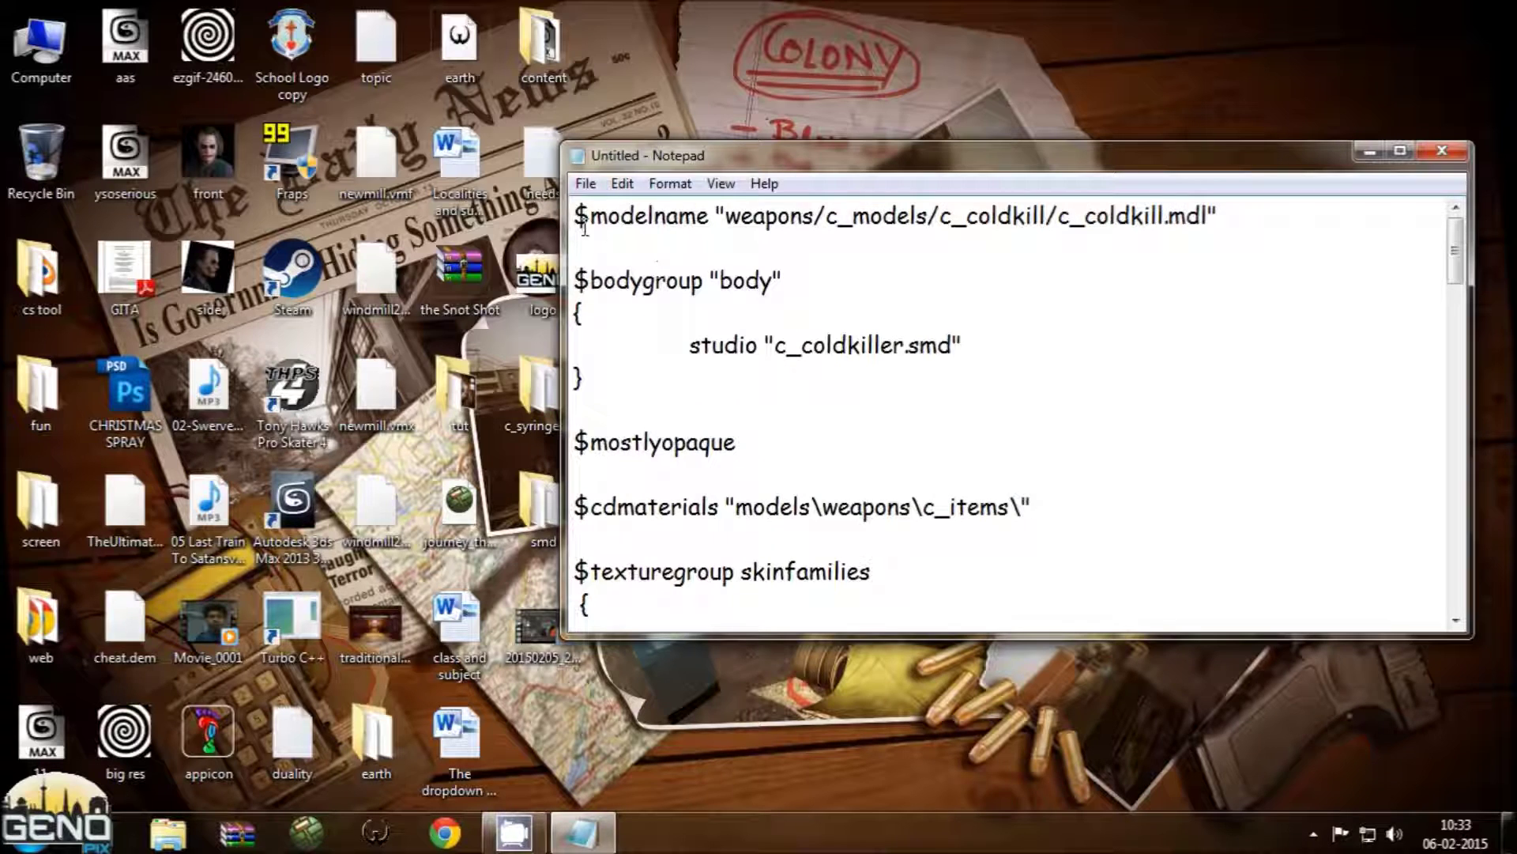
Step: Highlight the $modelname output path and the c_coldkiller.smd body reference to review them
{"action": "left_click", "coordinate": [1225, 215]}
{"action": "left_click_drag", "start_coordinate": [1209, 220], "coordinate": [790, 233]}
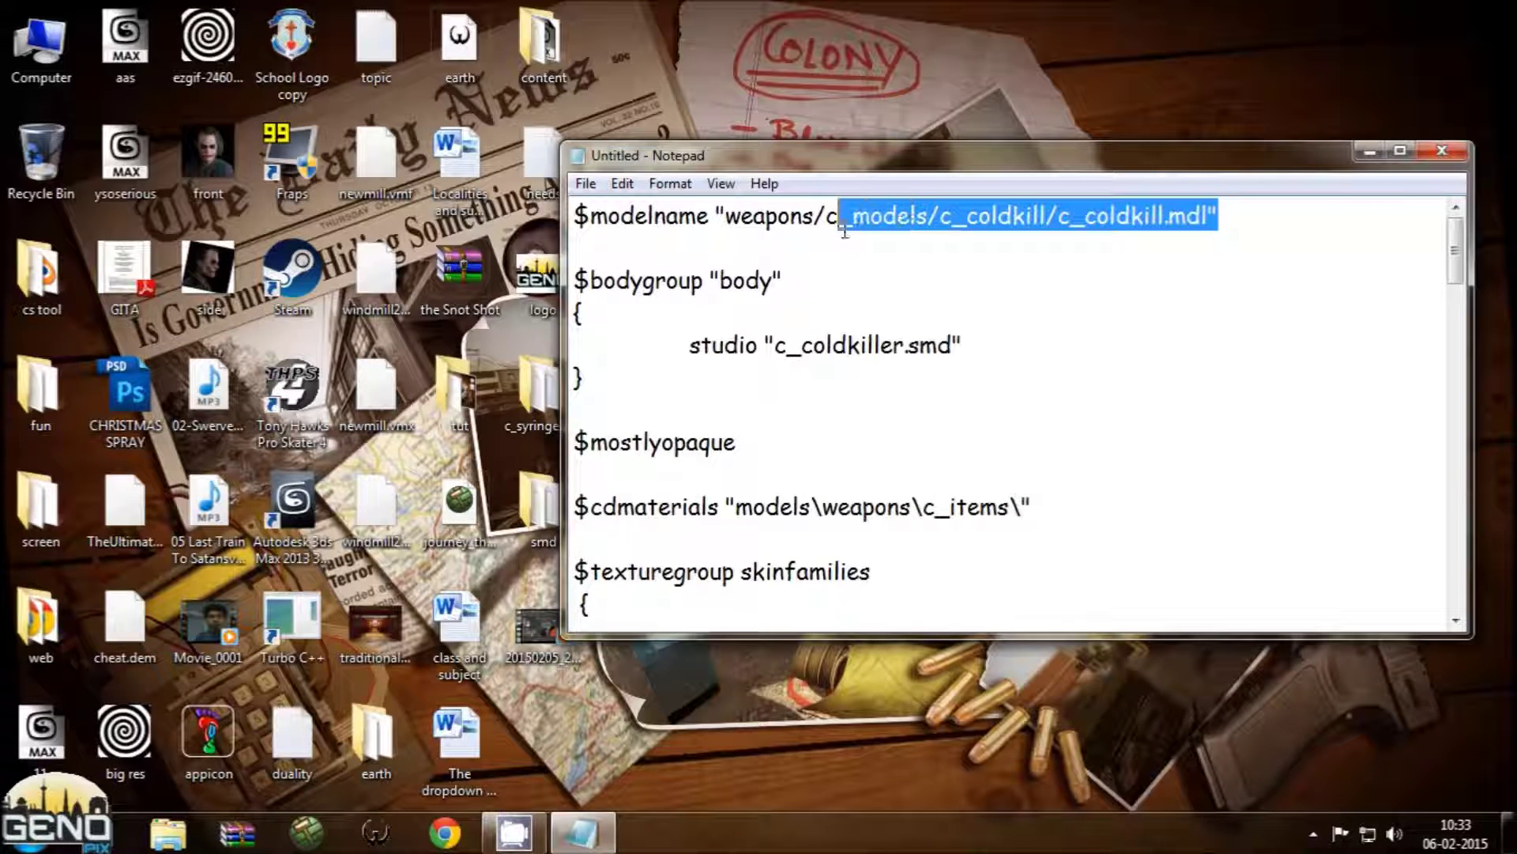
{"action": "left_click_drag", "start_coordinate": [790, 234], "coordinate": [742, 225]}
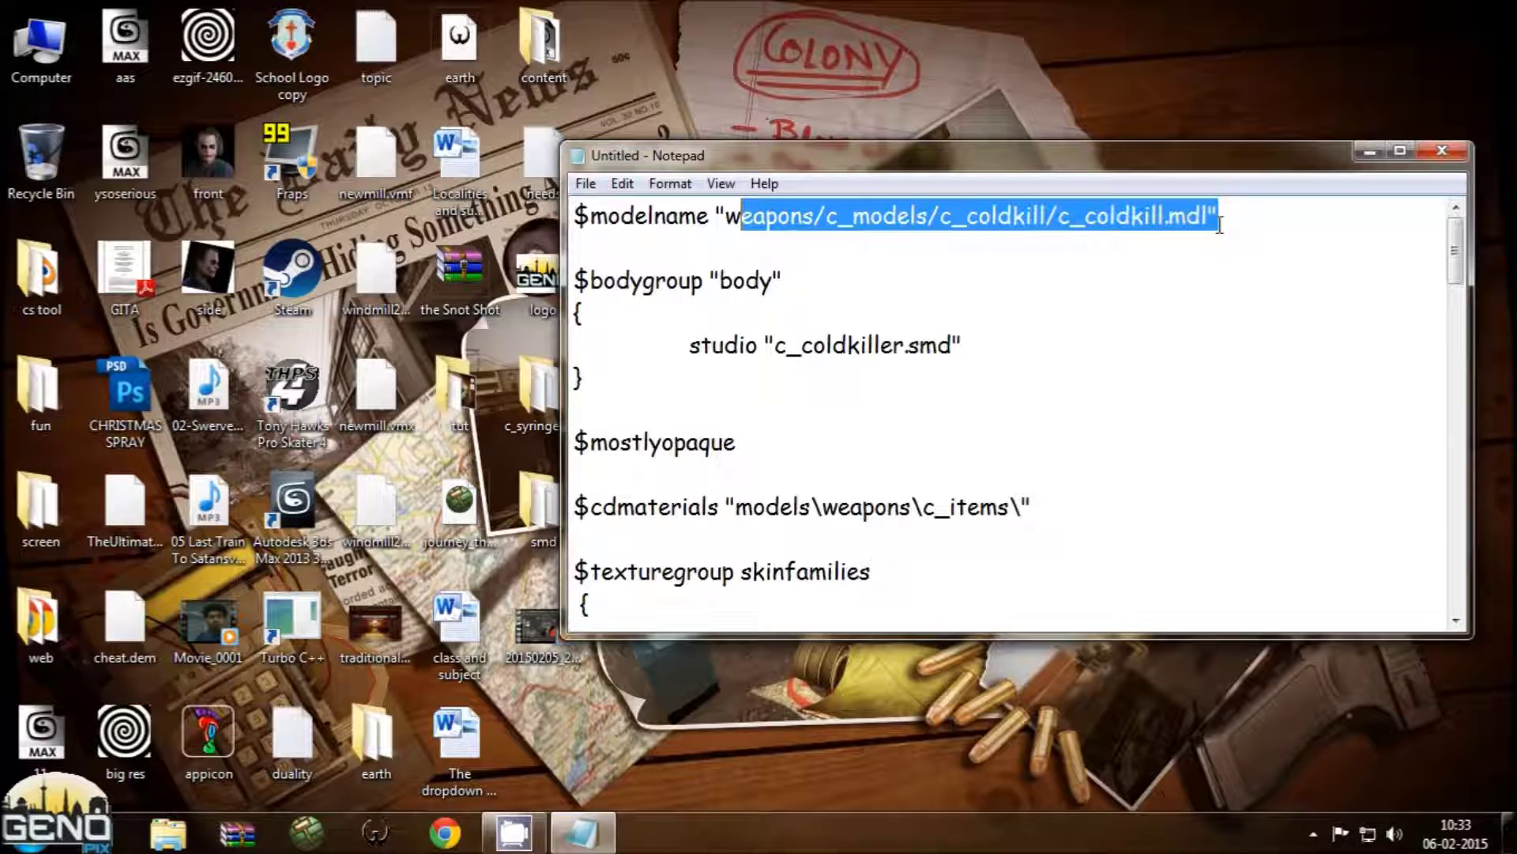
{"action": "left_click", "coordinate": [803, 340]}
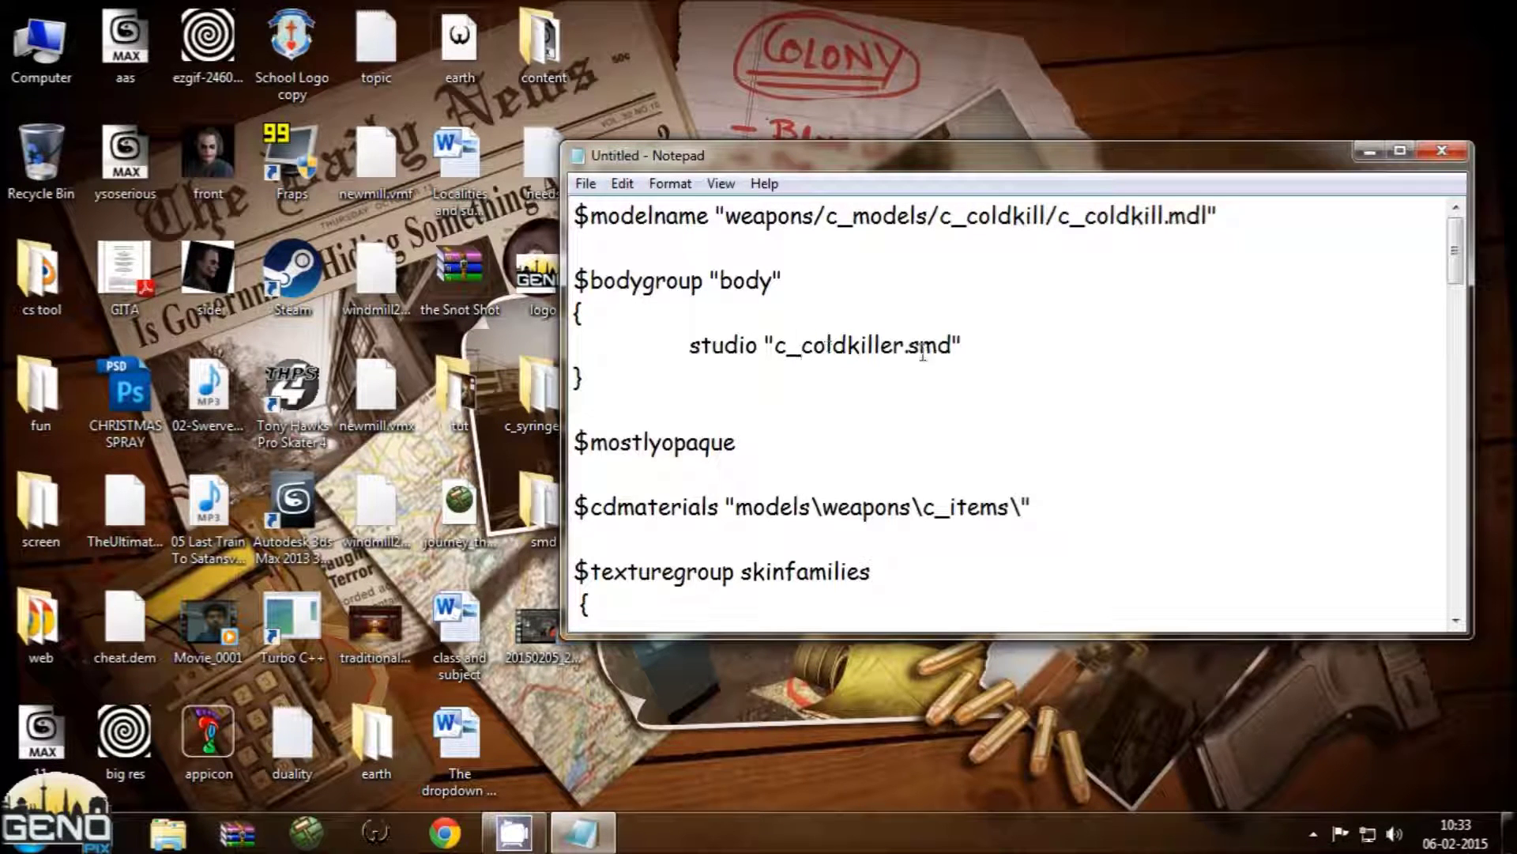
{"action": "left_click_drag", "start_coordinate": [987, 346], "coordinate": [774, 360]}
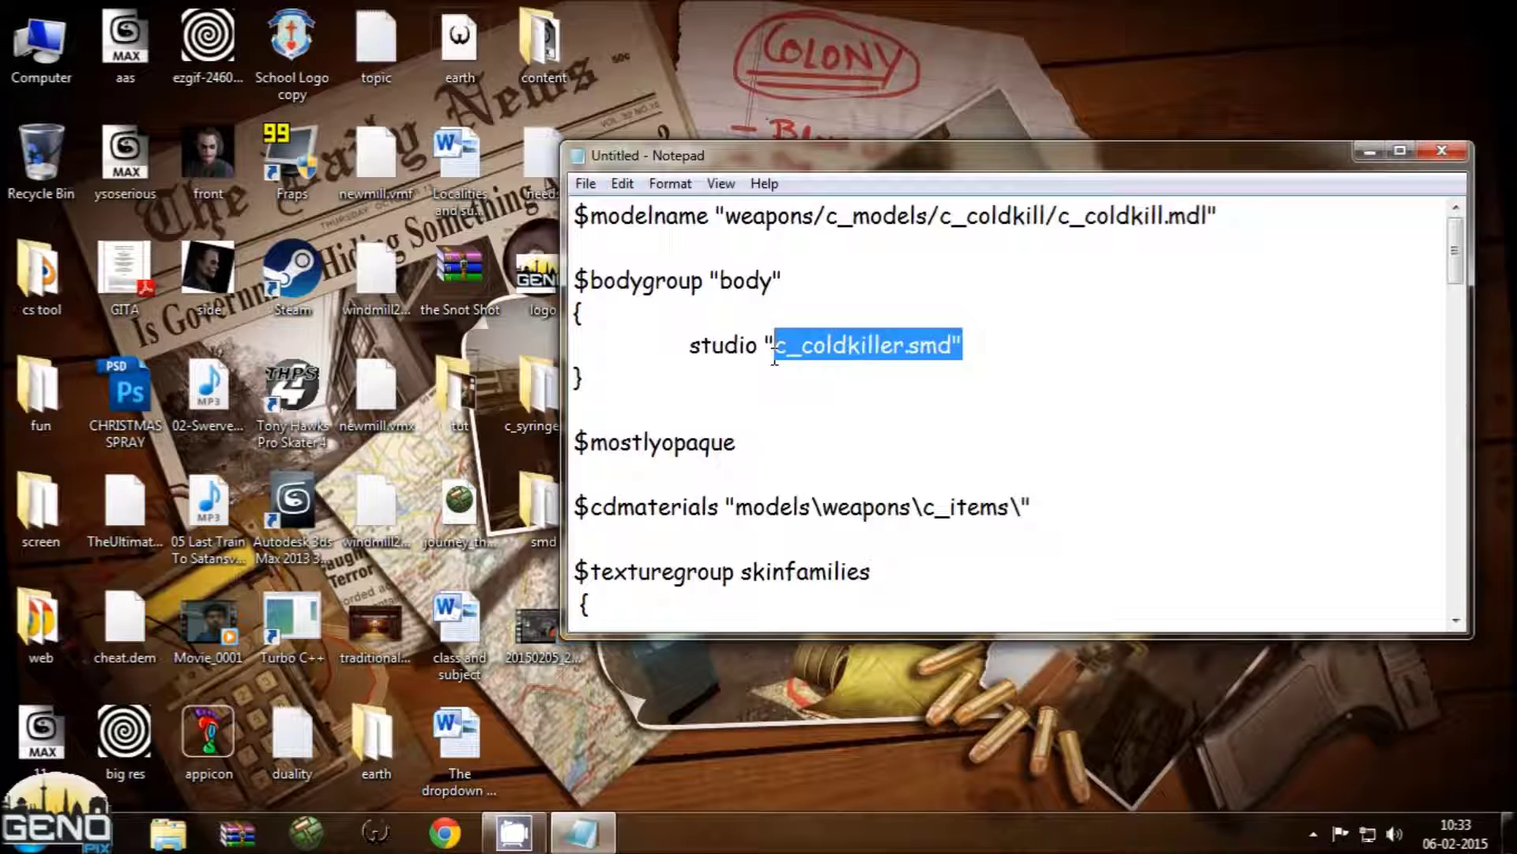
{"action": "left_click", "coordinate": [846, 407]}
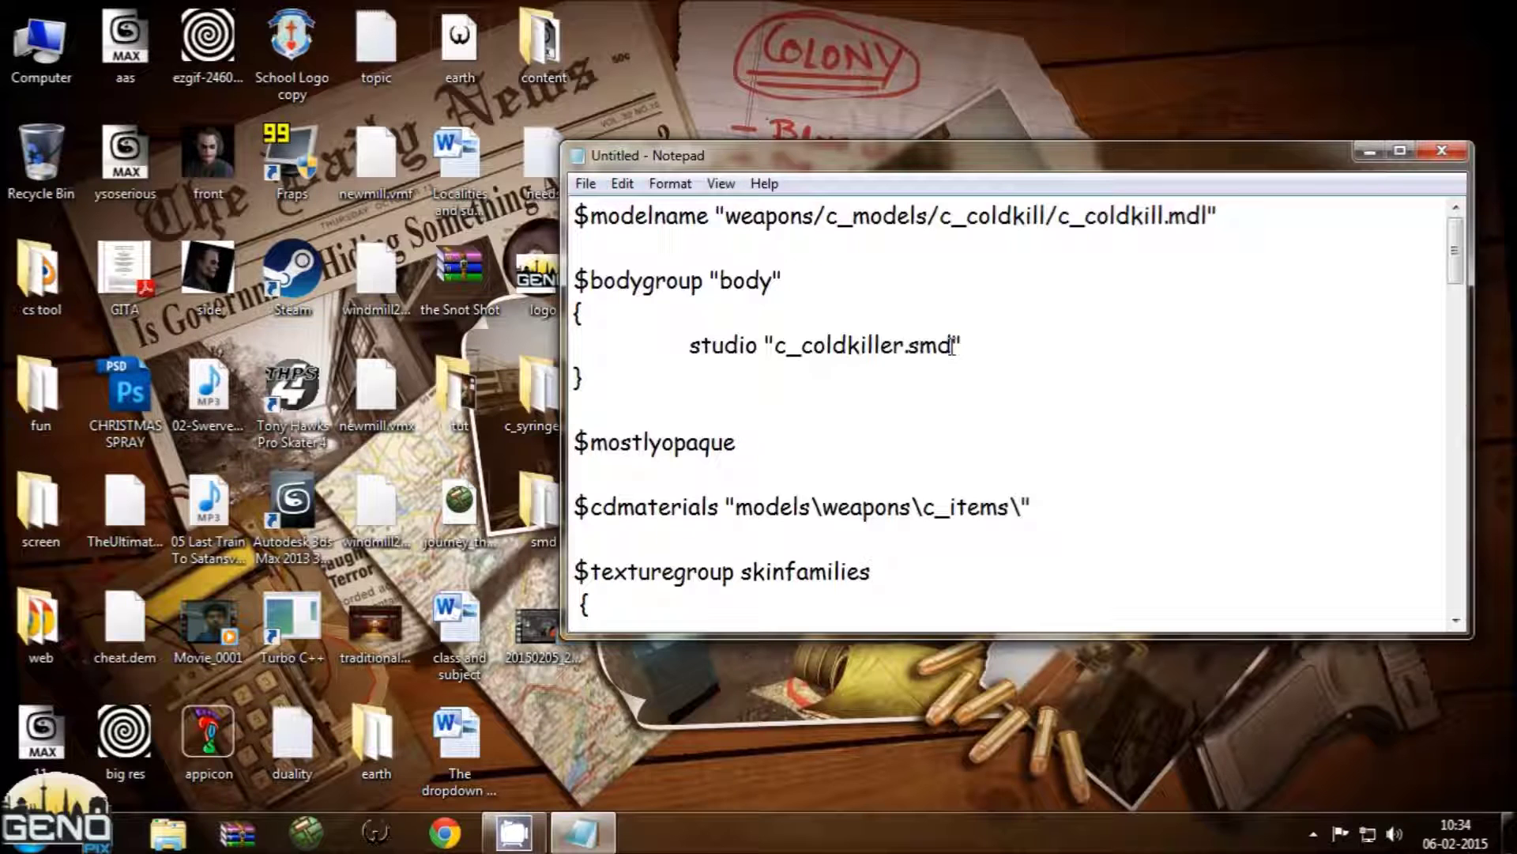
{"action": "scroll", "coordinate": [891, 407], "scroll_direction": "down", "scroll_amount": 1}
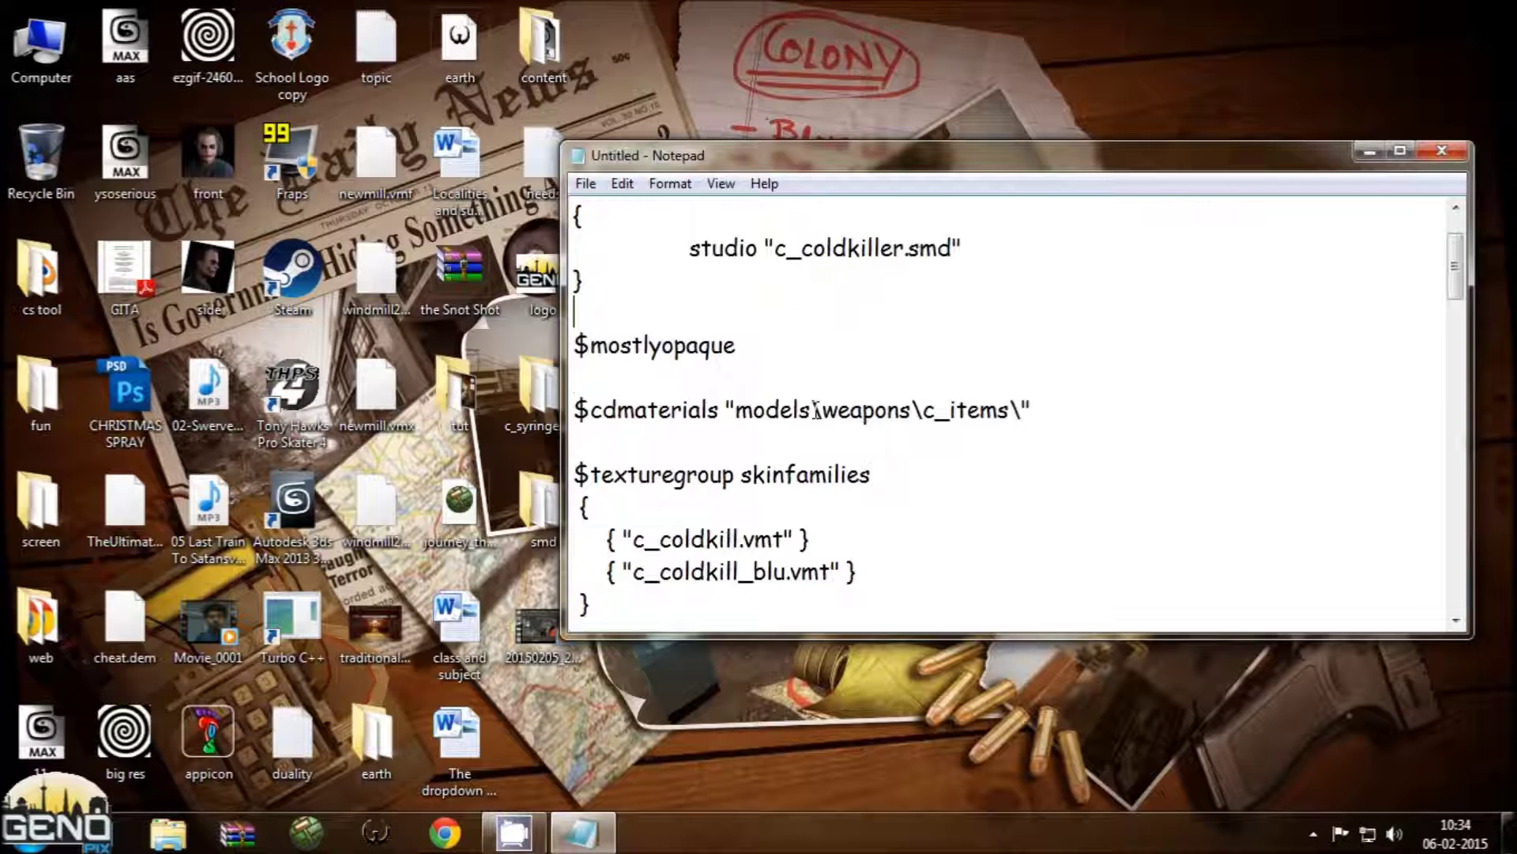
{"action": "scroll", "coordinate": [691, 404], "scroll_direction": "down", "scroll_amount": 2}
{"action": "scroll", "coordinate": [691, 404], "scroll_direction": "up", "scroll_amount": 1}
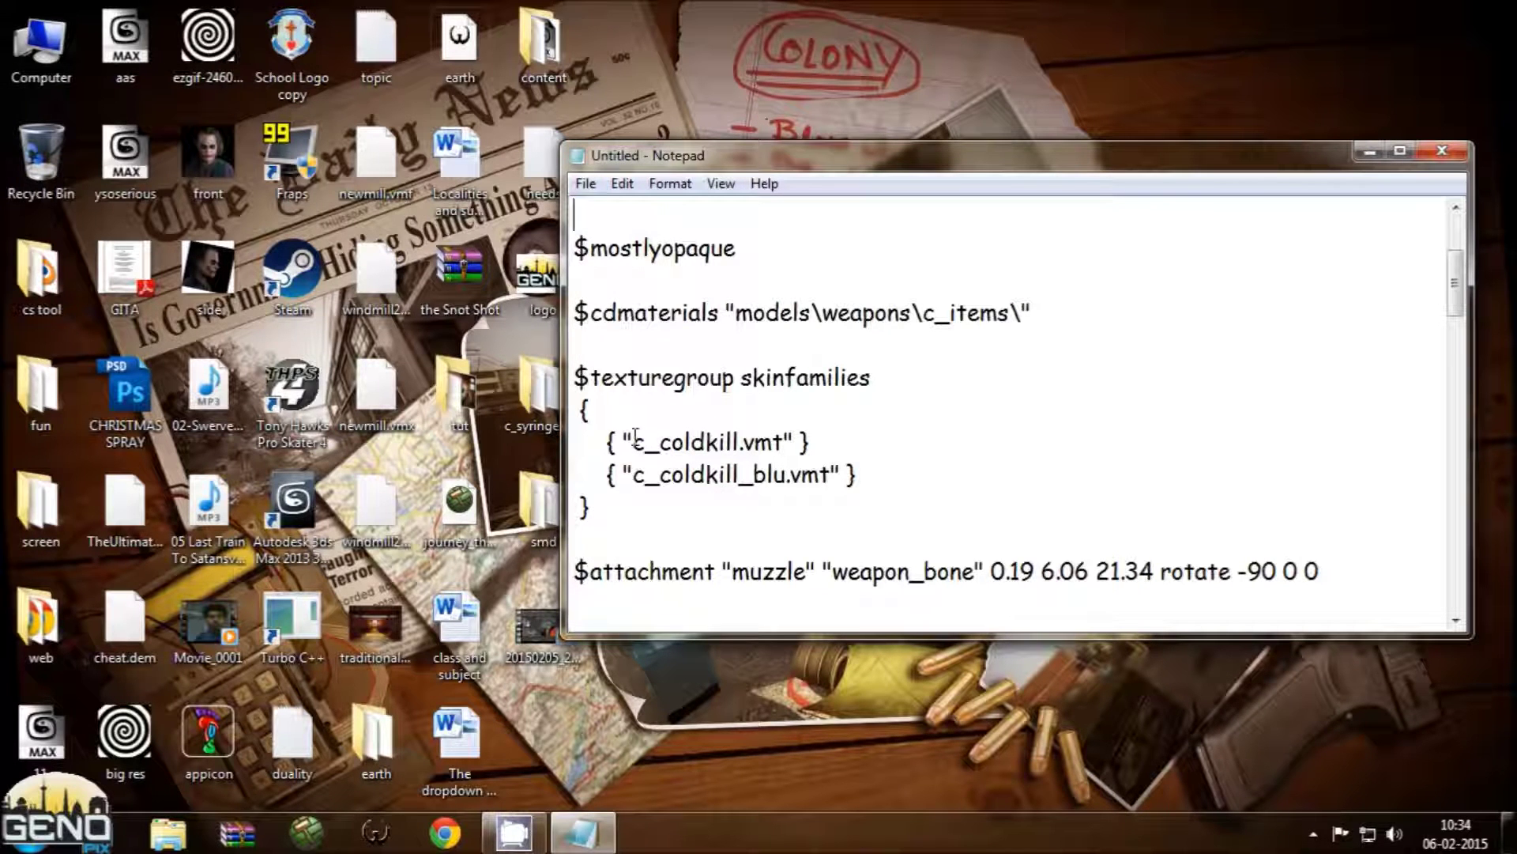
{"action": "left_click_drag", "start_coordinate": [637, 449], "coordinate": [747, 449]}
{"action": "left_click_drag", "start_coordinate": [634, 475], "coordinate": [802, 477]}
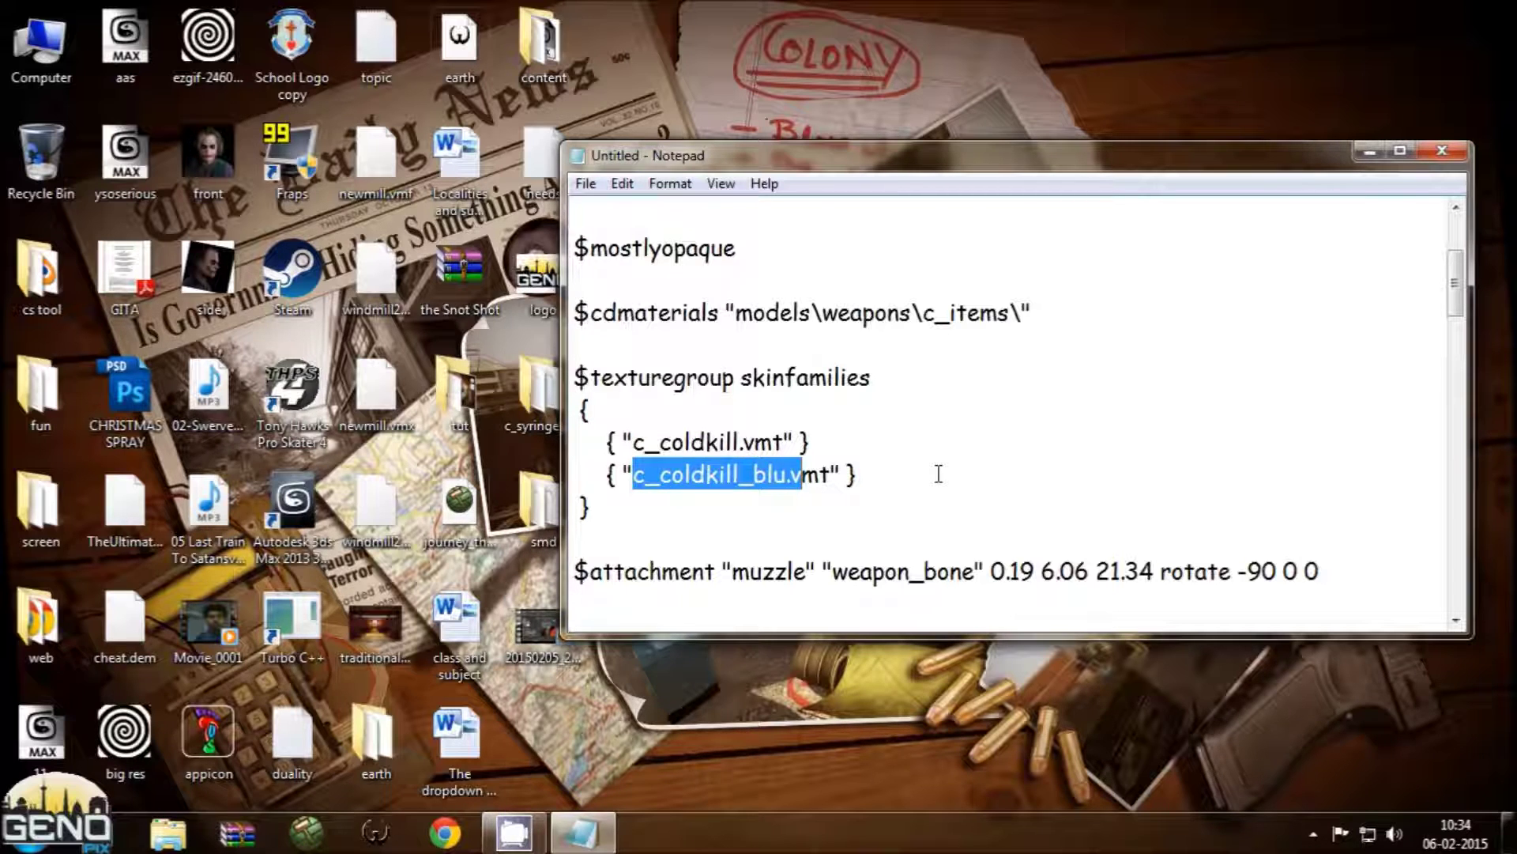
{"action": "left_click", "coordinate": [855, 478]}
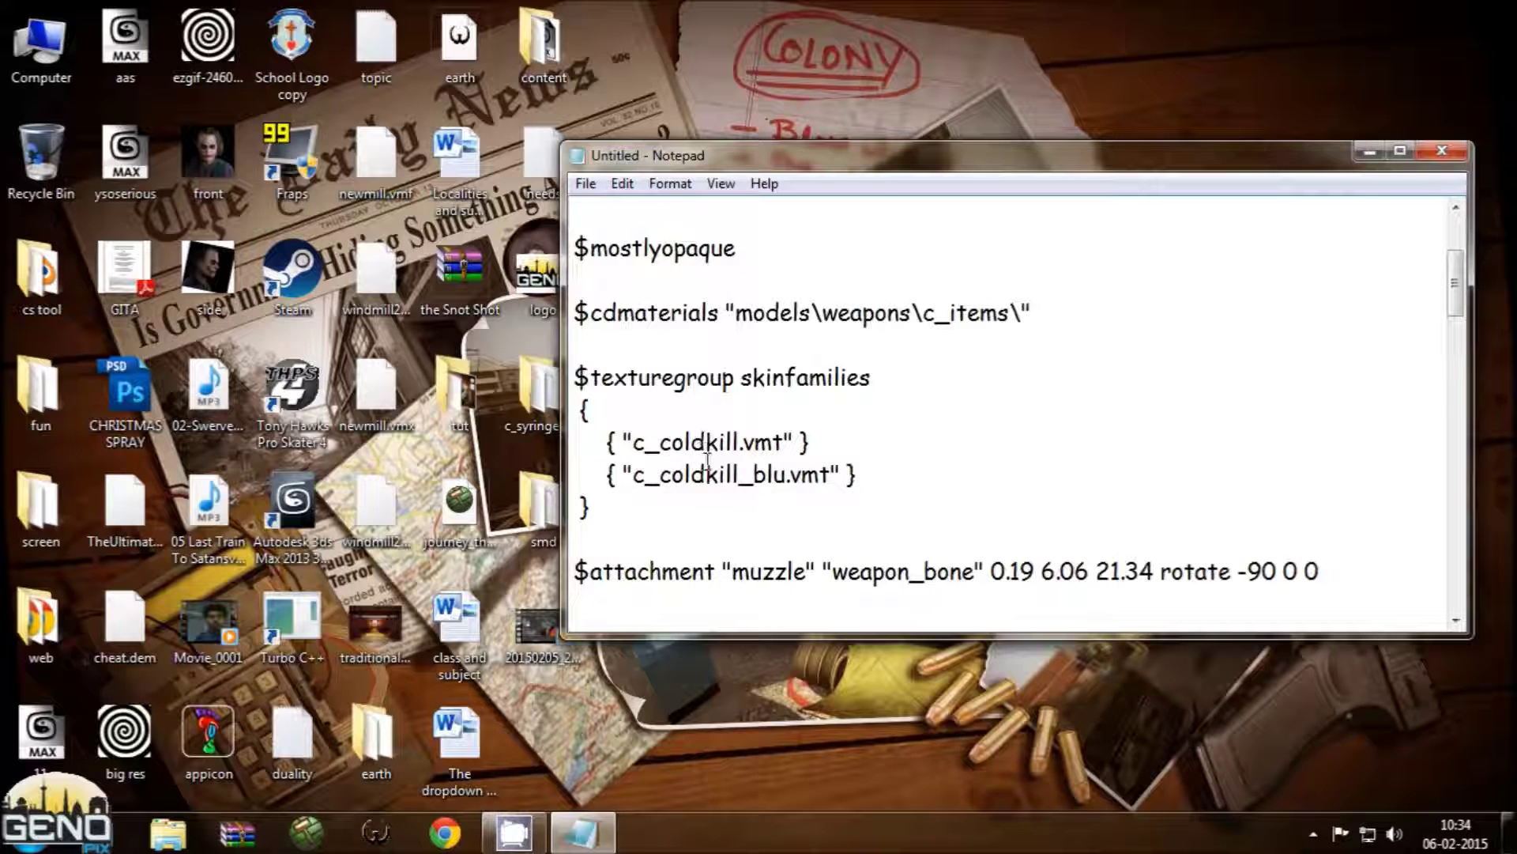
{"action": "scroll", "coordinate": [707, 458], "scroll_direction": "down", "scroll_amount": 1}
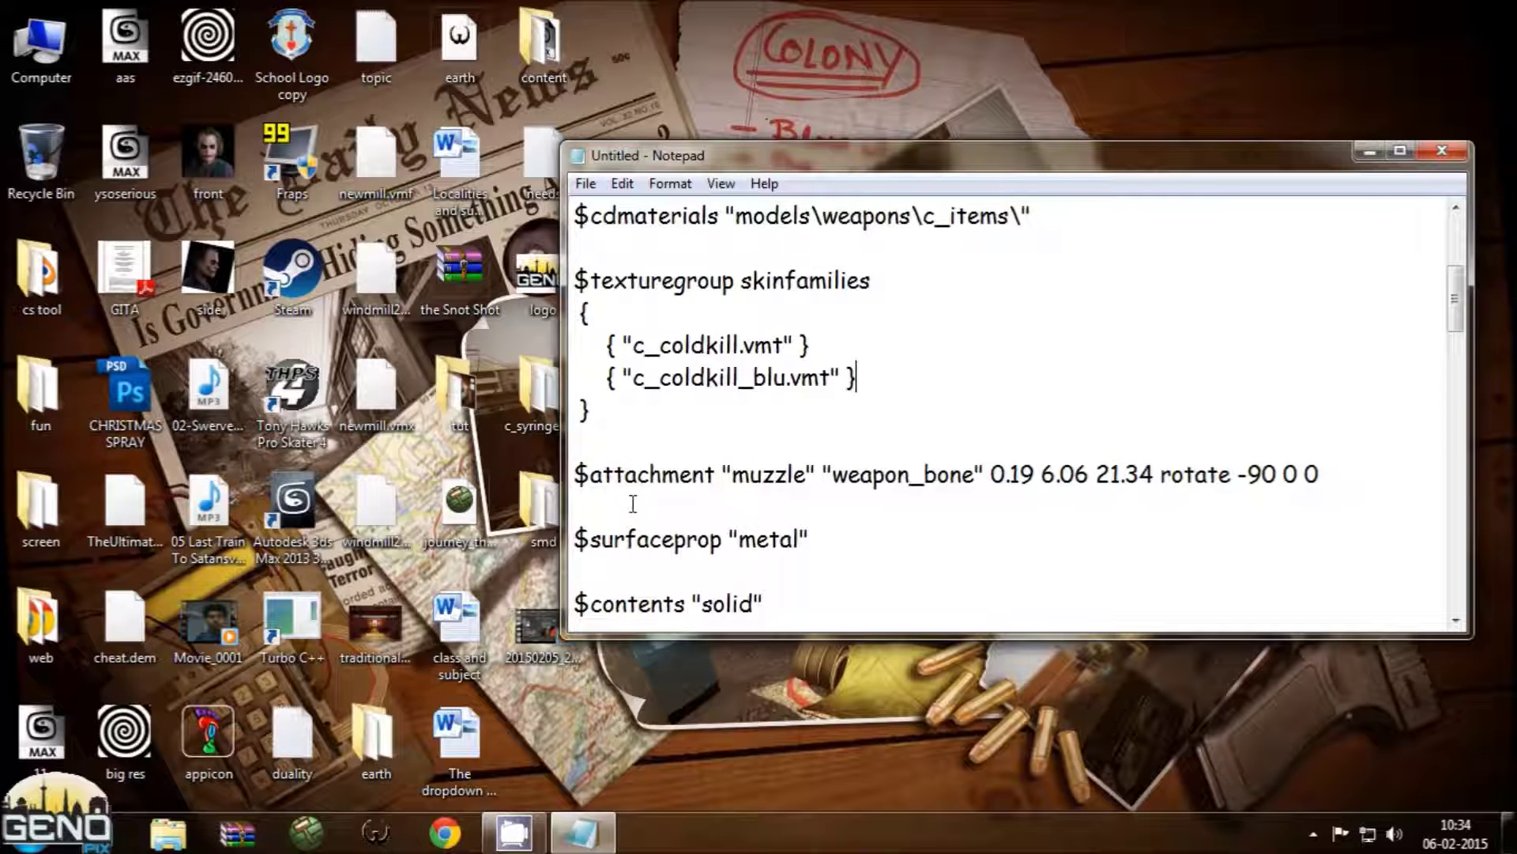
{"action": "scroll", "coordinate": [630, 503], "scroll_direction": "down", "scroll_amount": 1}
{"action": "scroll", "coordinate": [610, 434], "scroll_direction": "down", "scroll_amount": 1}
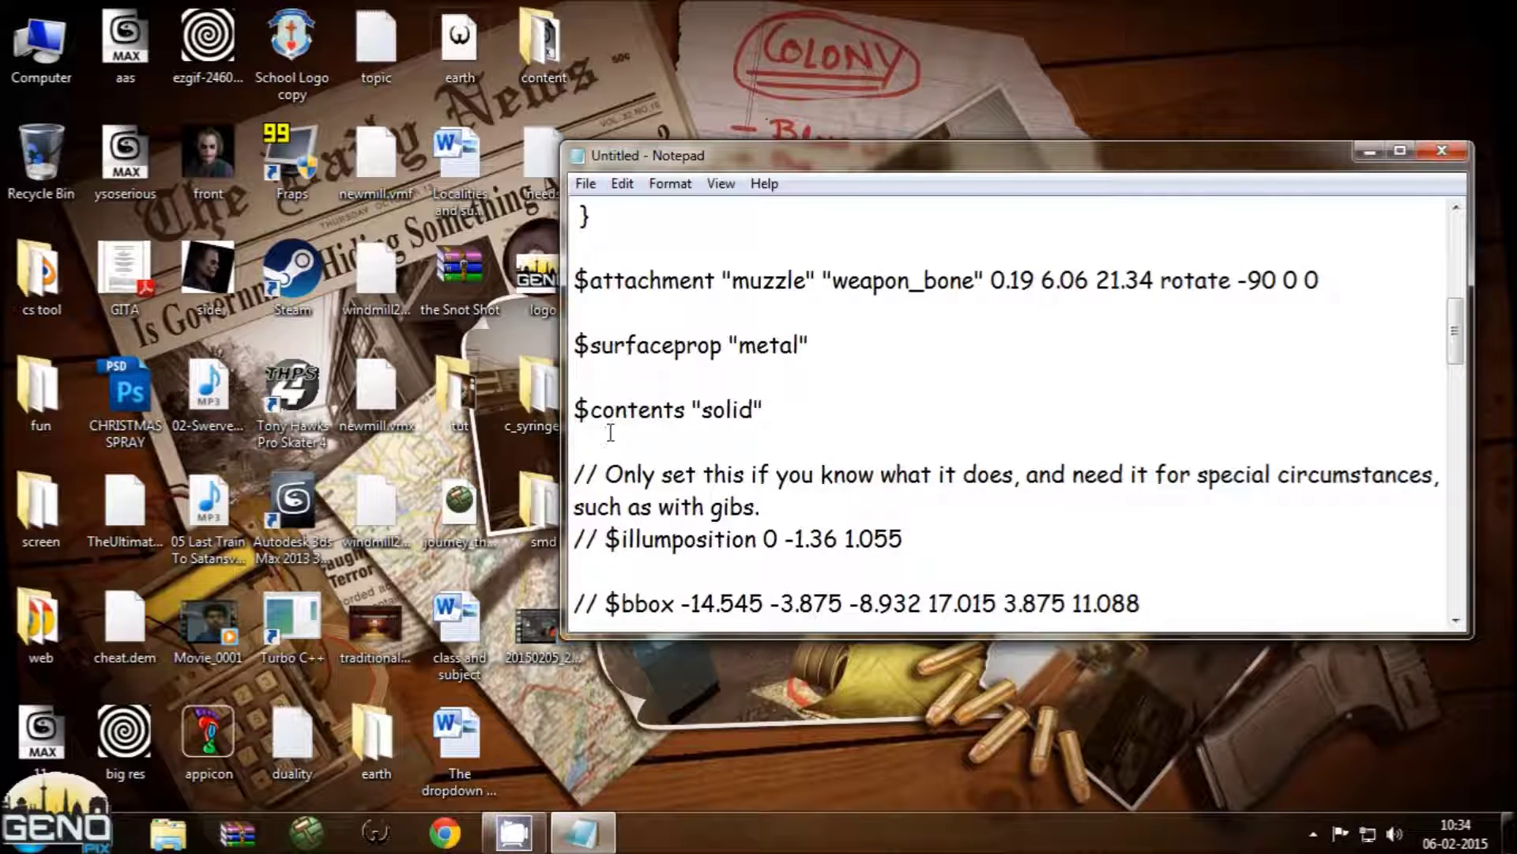
{"action": "scroll", "coordinate": [710, 471], "scroll_direction": "down", "scroll_amount": 1}
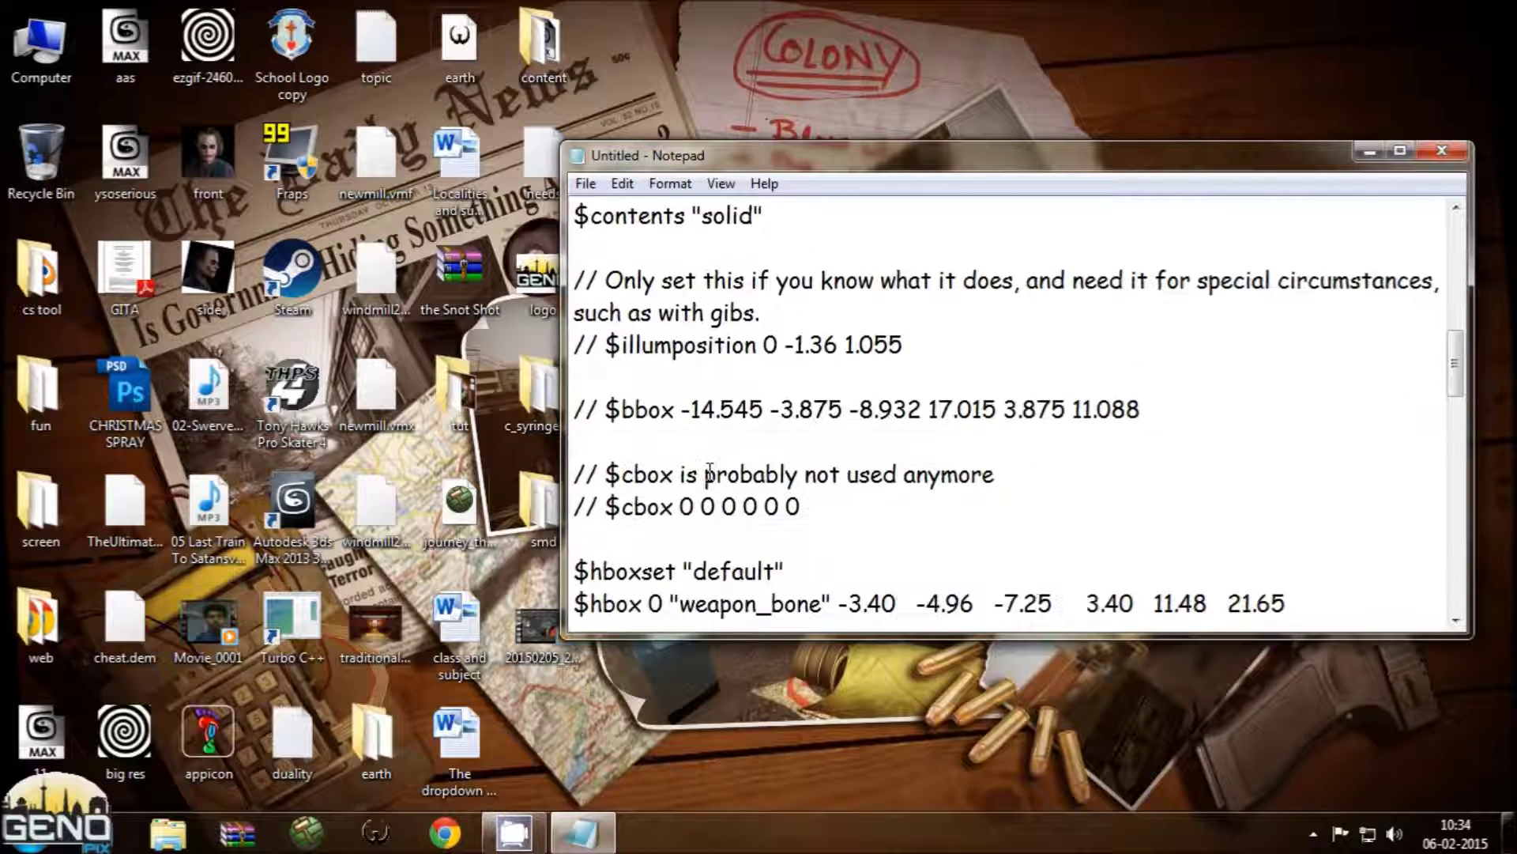
{"action": "scroll", "coordinate": [588, 403], "scroll_direction": "down", "scroll_amount": 1}
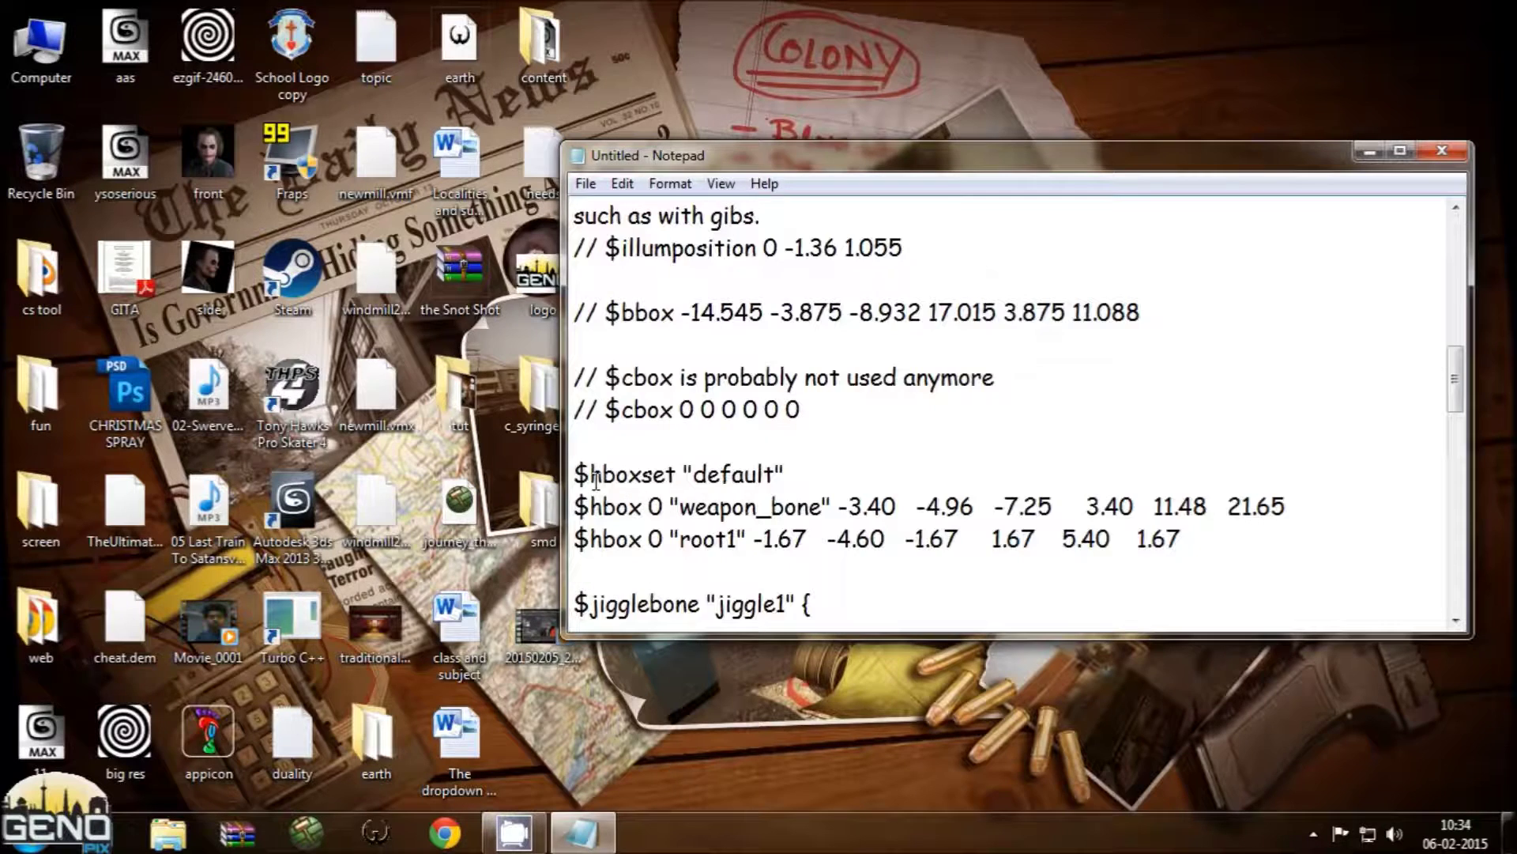
{"action": "left_click_drag", "start_coordinate": [575, 473], "coordinate": [1192, 547]}
{"action": "scroll", "coordinate": [1192, 547], "scroll_direction": "down", "scroll_amount": 1}
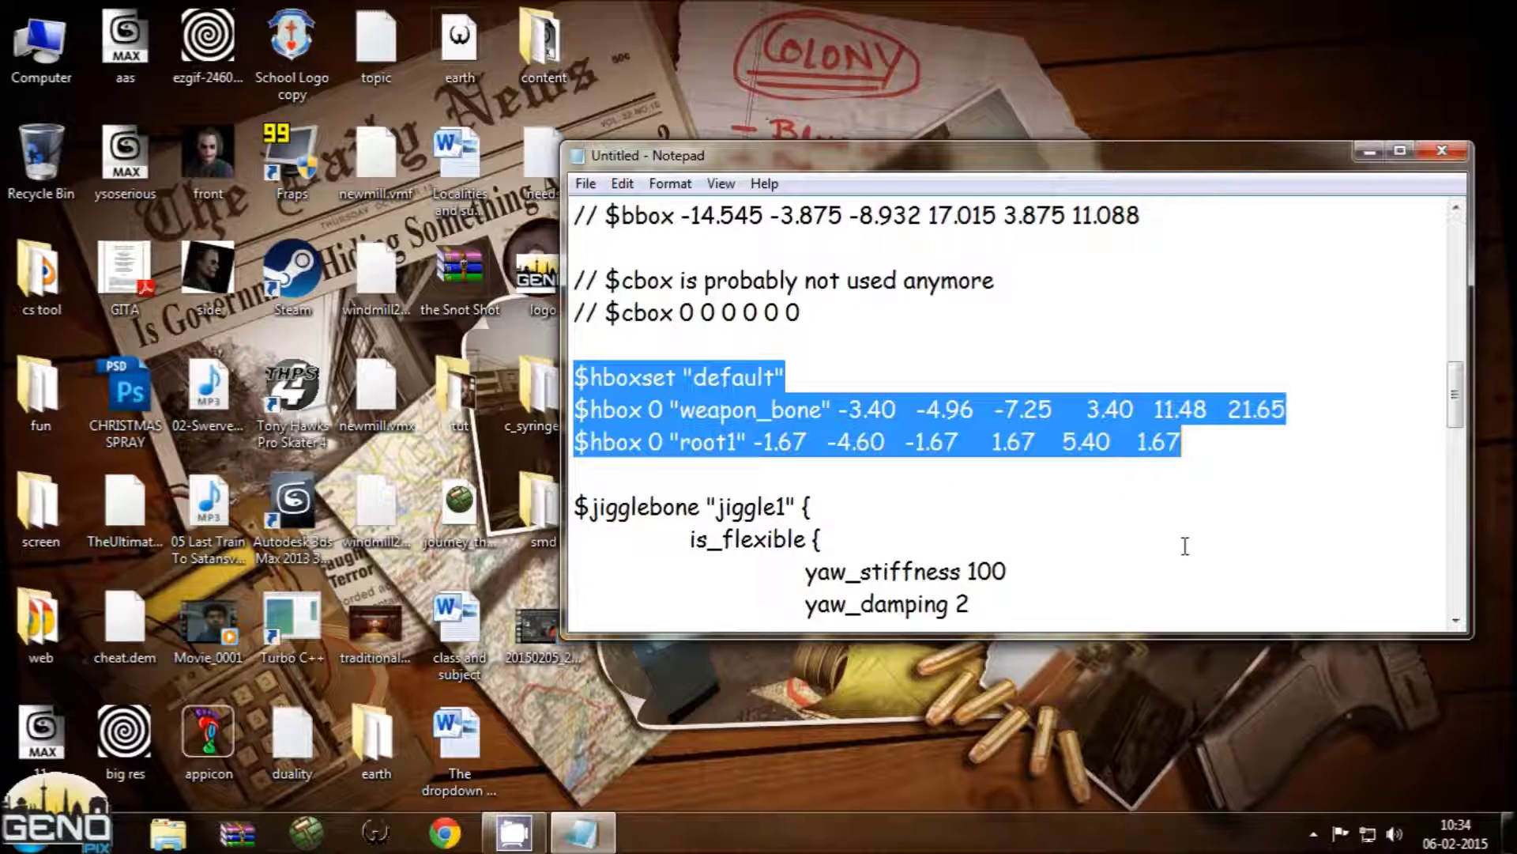
{"action": "left_click", "coordinate": [1164, 478]}
{"action": "left_click", "coordinate": [1019, 494]}
{"action": "scroll", "coordinate": [1020, 493], "scroll_direction": "down", "scroll_amount": 1}
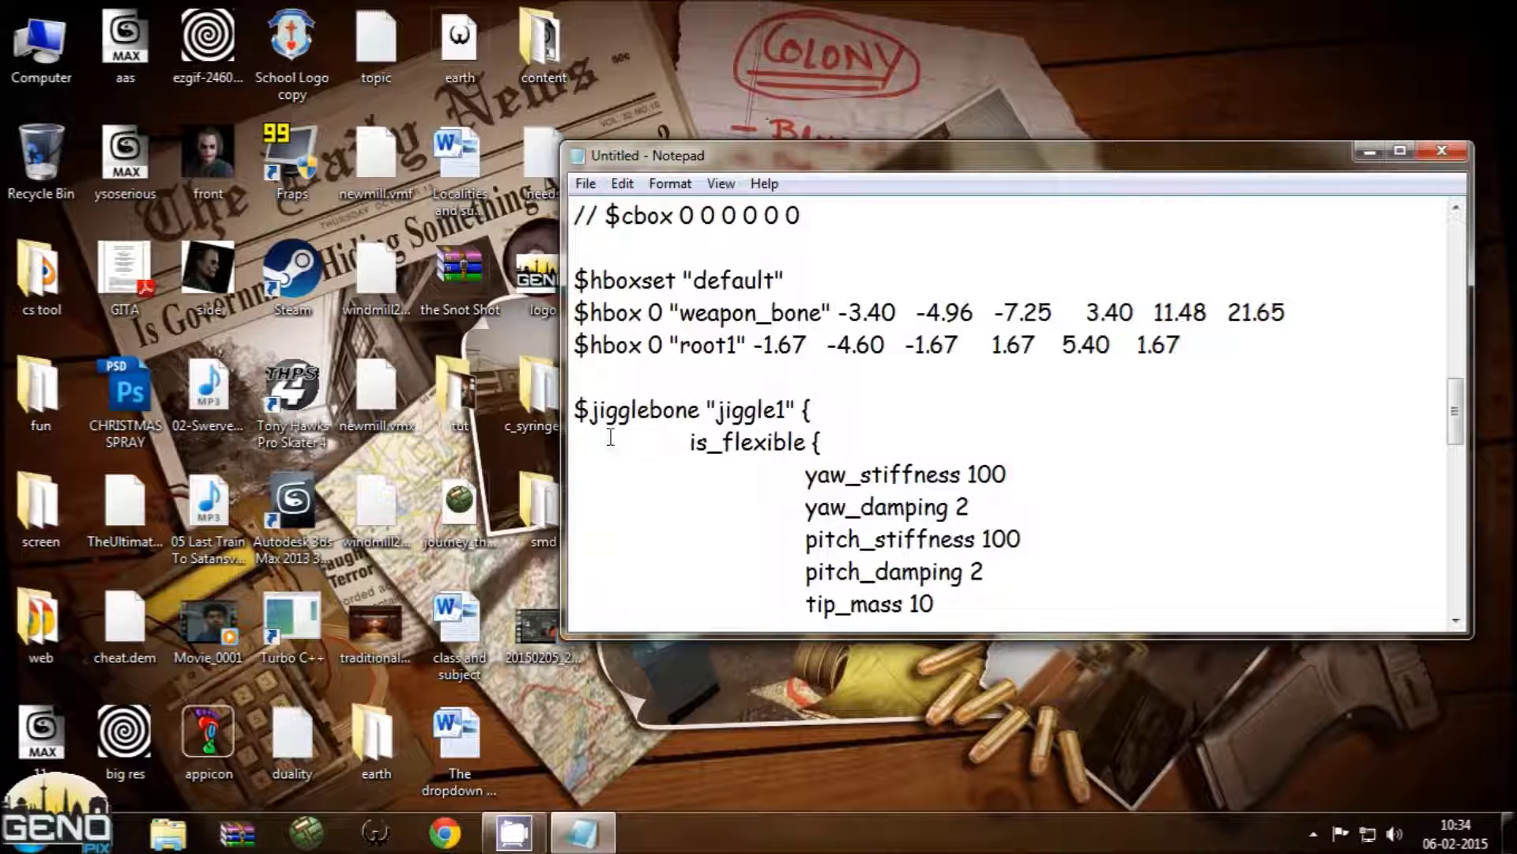
{"action": "left_click_drag", "start_coordinate": [574, 409], "coordinate": [845, 411]}
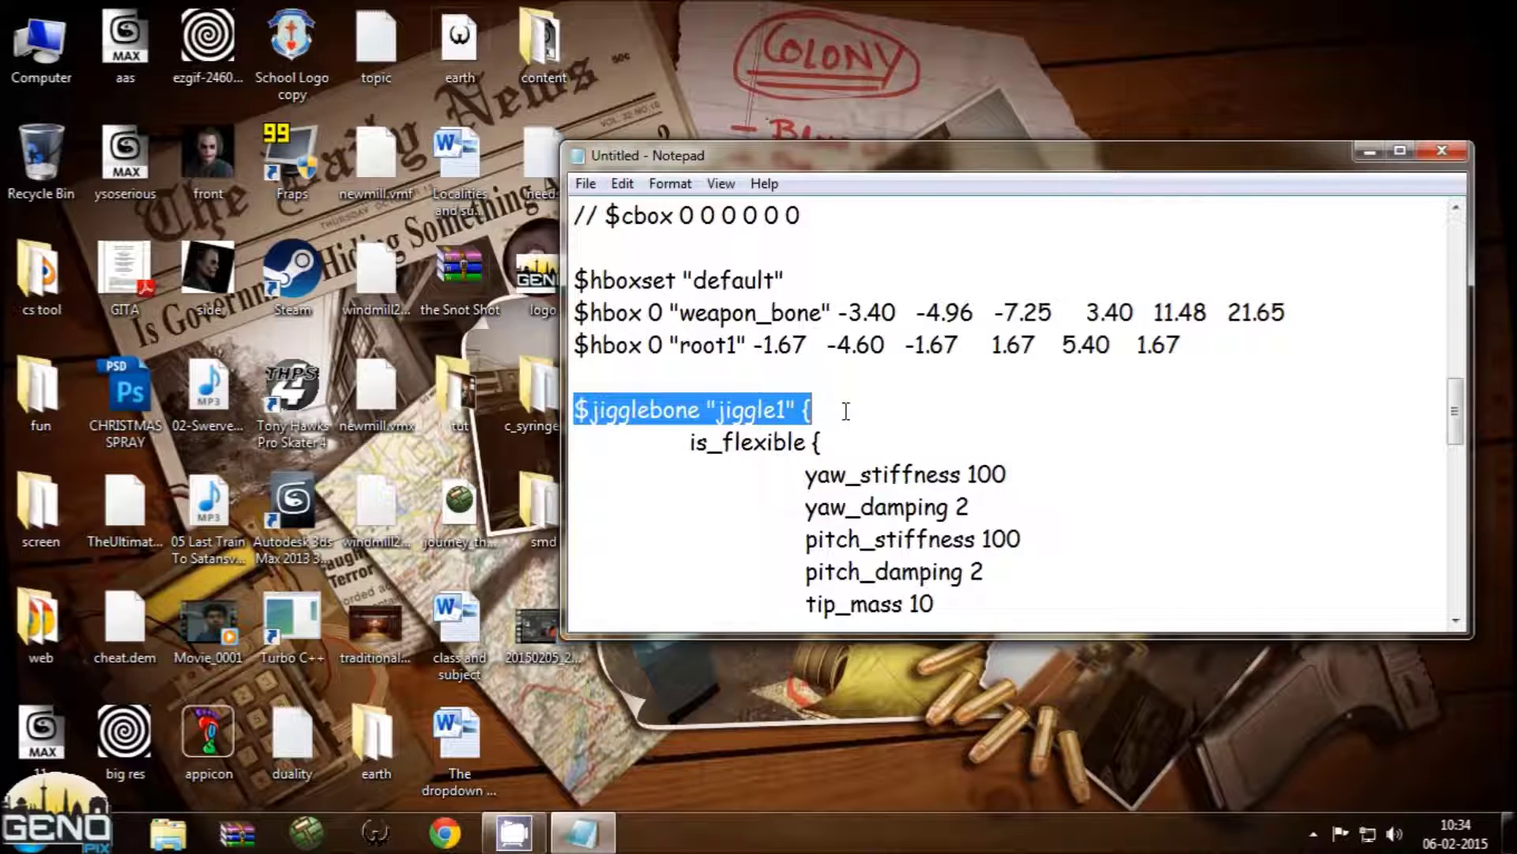
{"action": "left_click", "coordinate": [720, 411]}
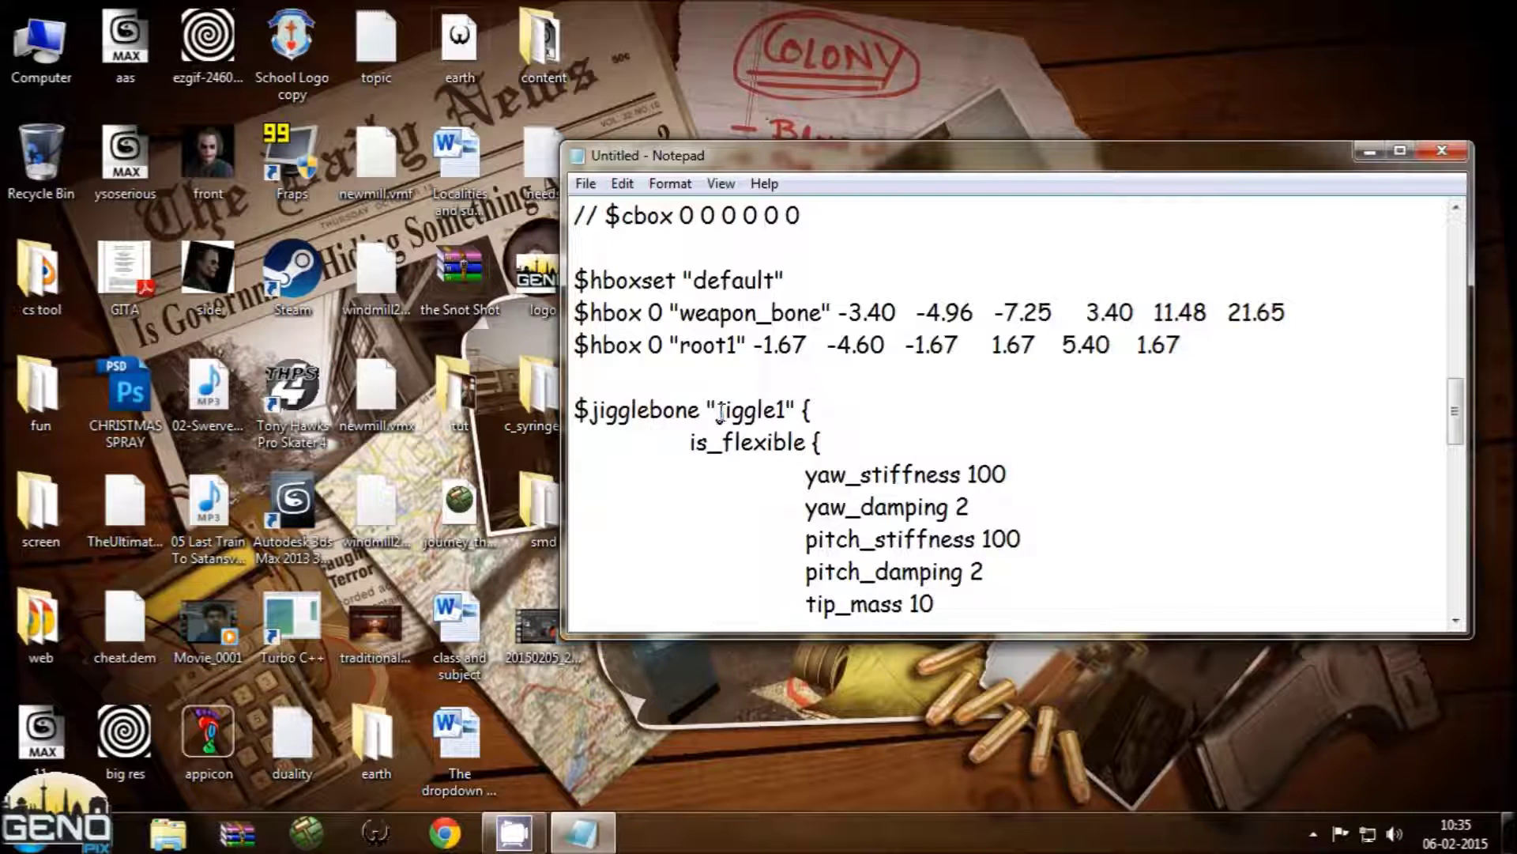
{"action": "double_click", "coordinate": [720, 411]}
{"action": "scroll", "coordinate": [750, 512], "scroll_direction": "down", "scroll_amount": 2}
{"action": "scroll", "coordinate": [749, 488], "scroll_direction": "up", "scroll_amount": 1}
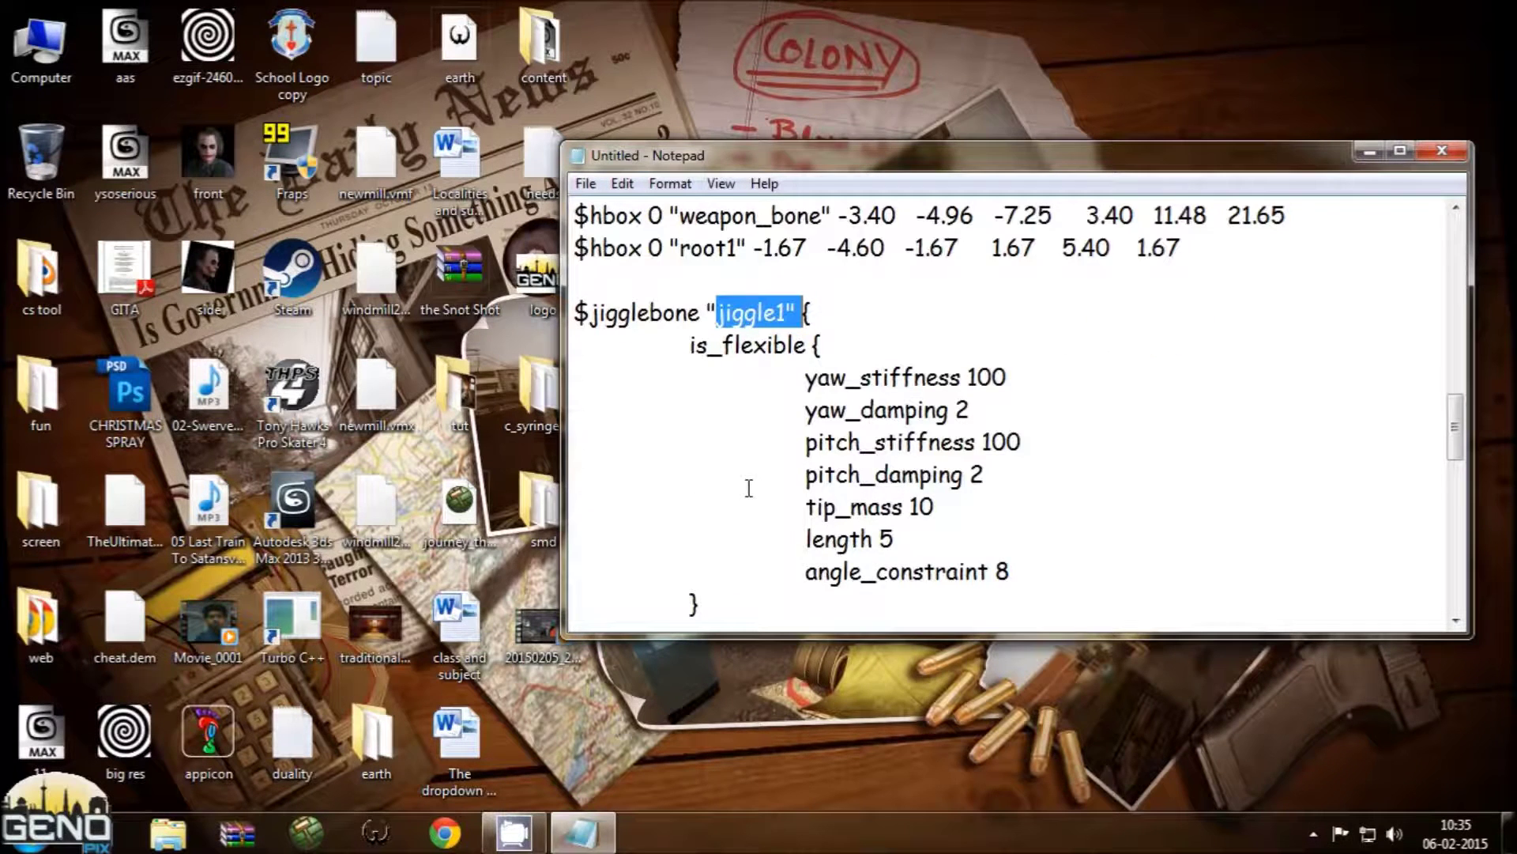
{"action": "left_click_drag", "start_coordinate": [574, 312], "coordinate": [693, 570]}
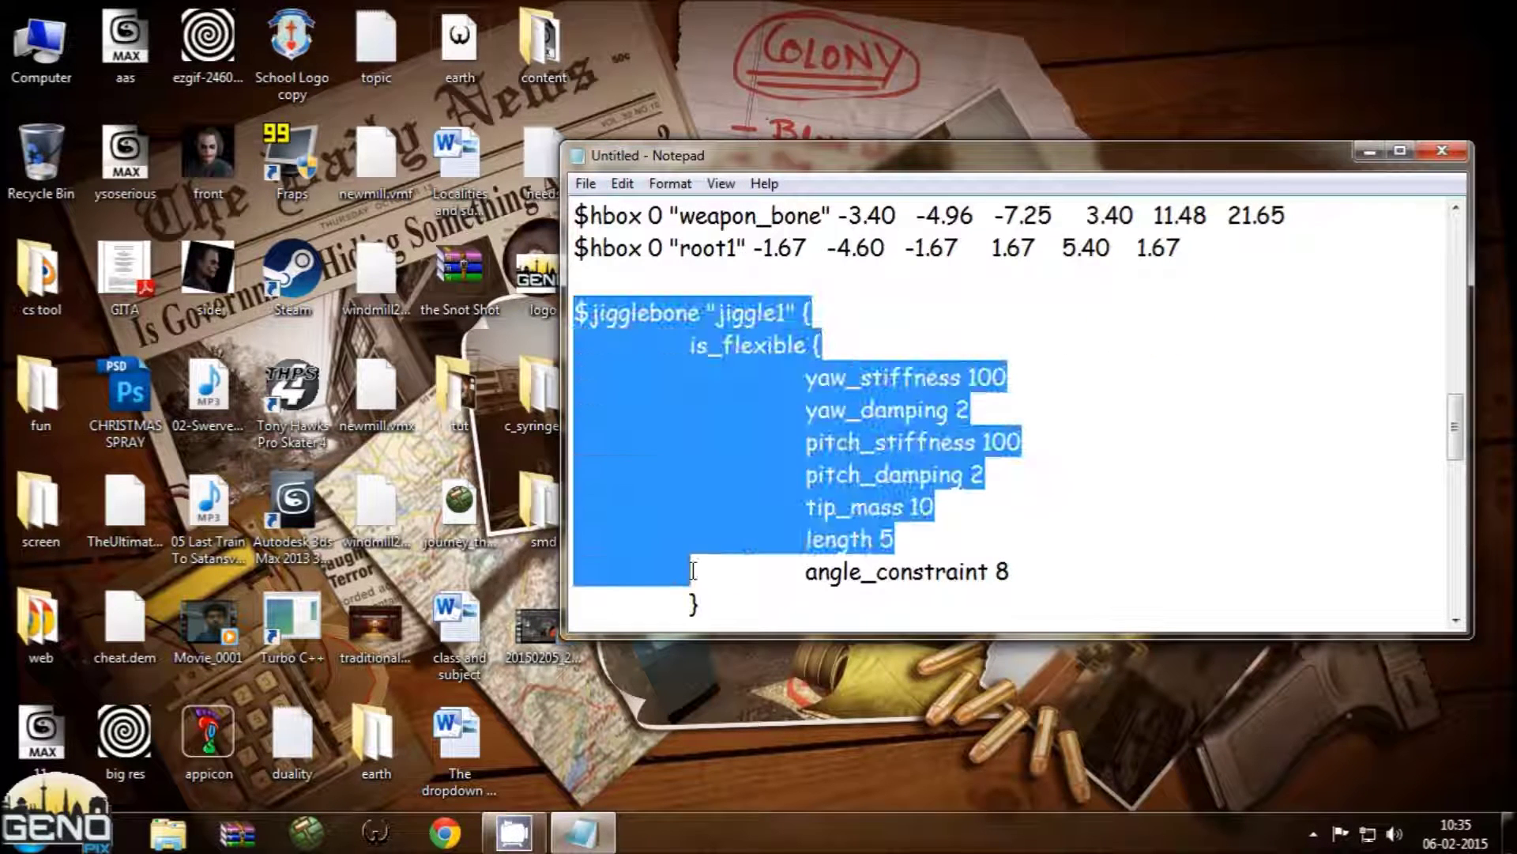
{"action": "mouse_move", "coordinate": [693, 571]}
{"action": "left_mouse_down"}
{"action": "mouse_move", "coordinate": [695, 187]}
{"action": "mouse_move", "coordinate": [706, 479]}
{"action": "left_mouse_up"}
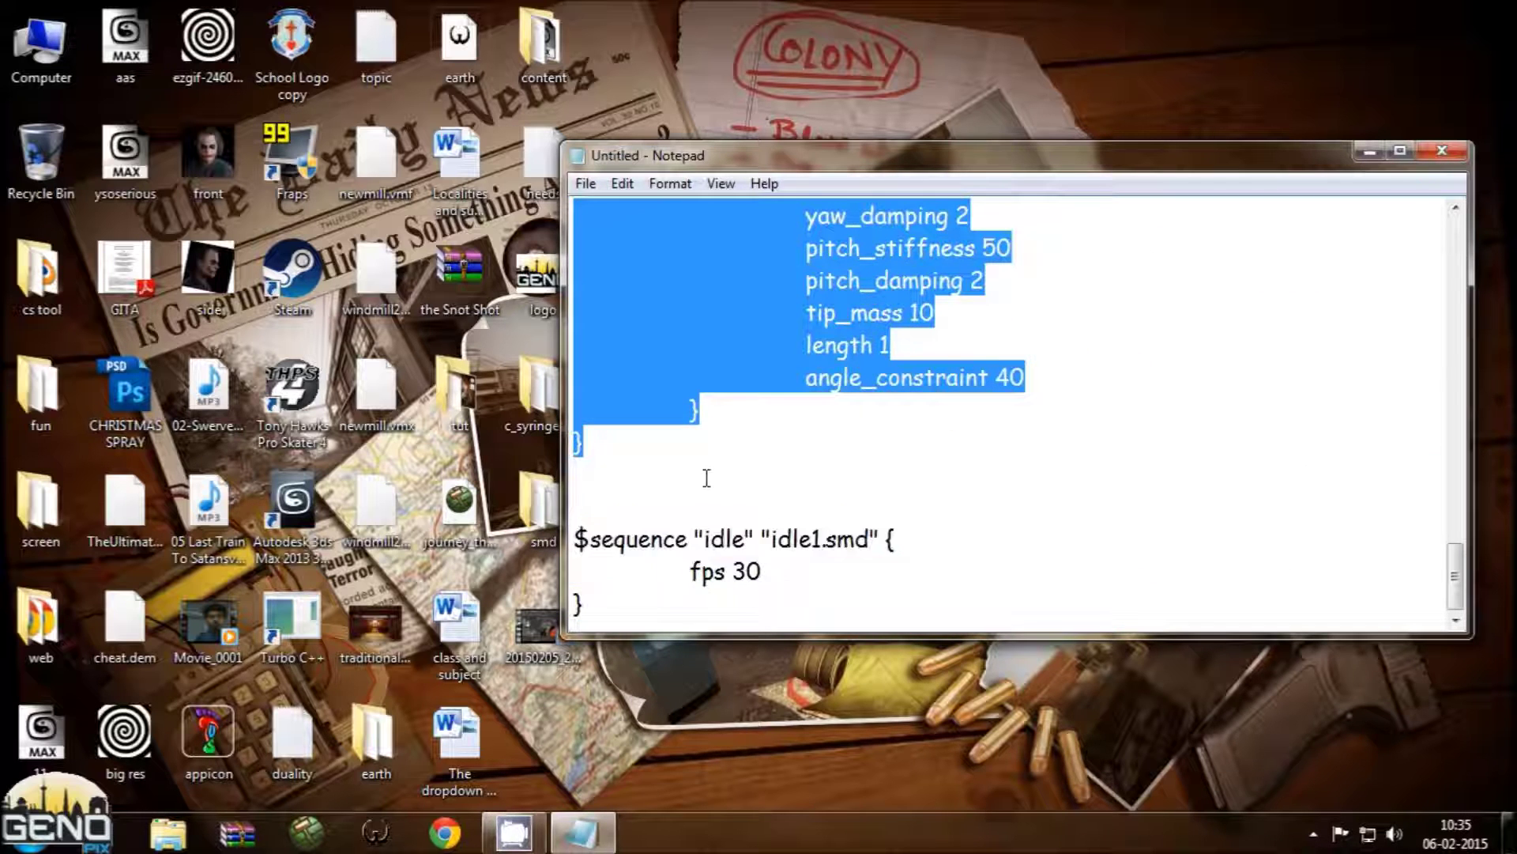
{"action": "scroll", "coordinate": [706, 477], "scroll_direction": "up", "scroll_amount": 3}
{"action": "scroll", "coordinate": [705, 477], "scroll_direction": "up", "scroll_amount": 4}
{"action": "scroll", "coordinate": [706, 477], "scroll_direction": "up", "scroll_amount": 2}
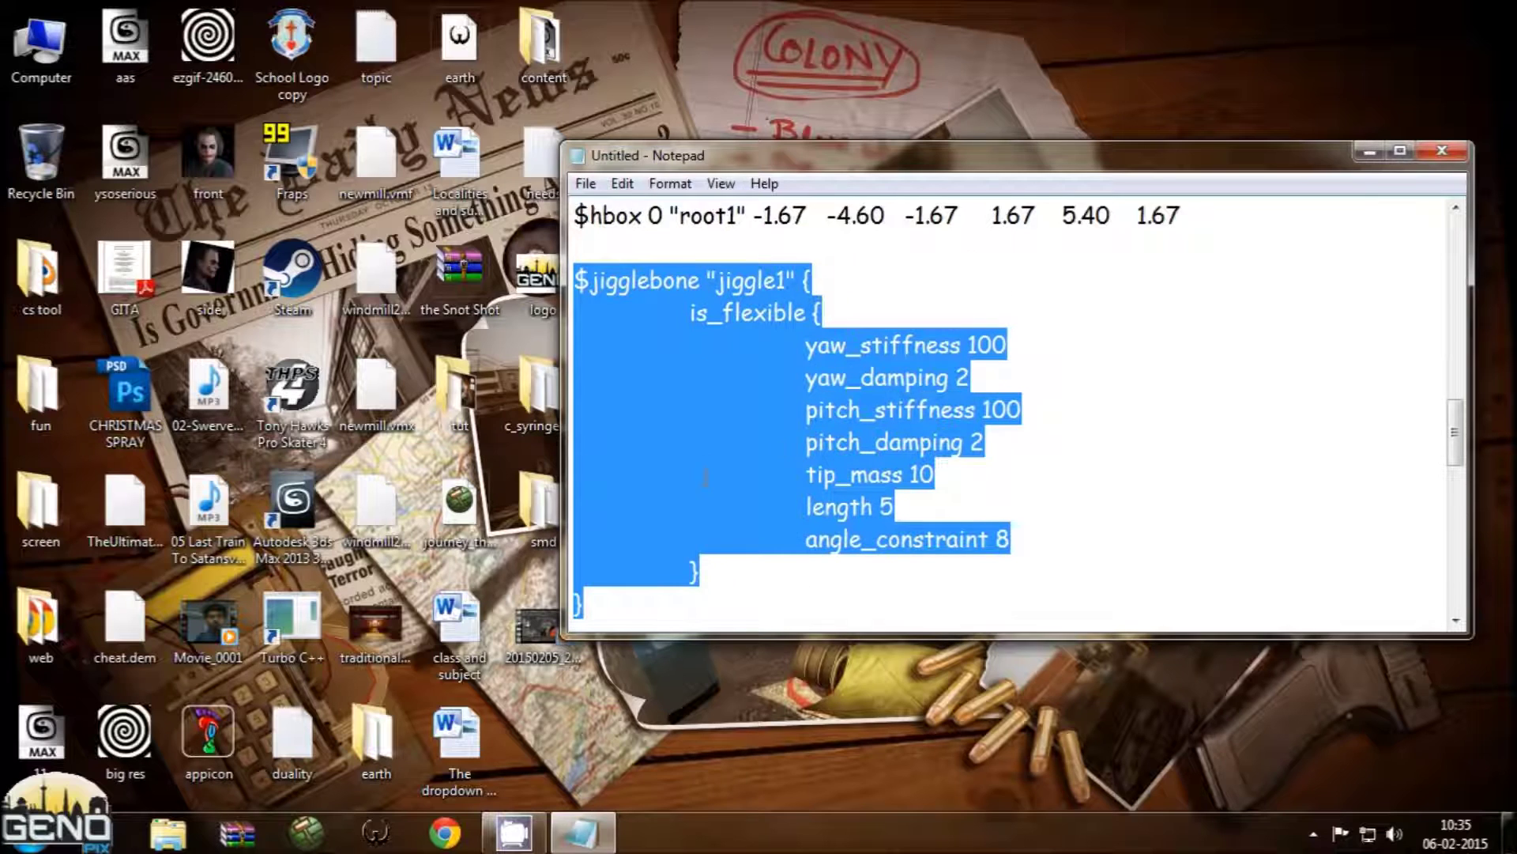
{"action": "left_click", "coordinate": [1029, 283]}
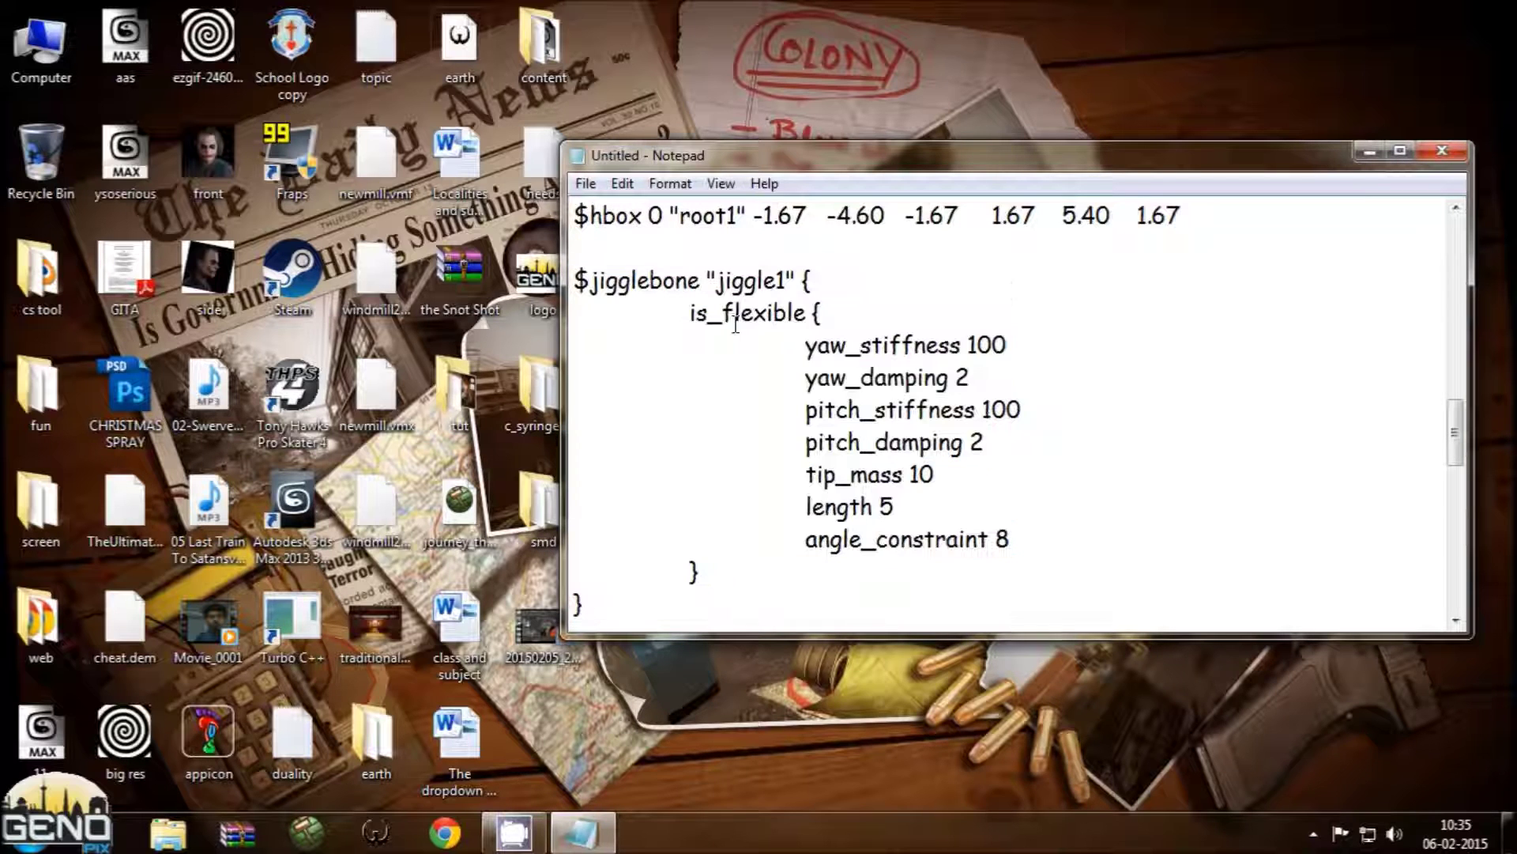
{"action": "left_click", "coordinate": [1018, 346]}
{"action": "left_click_drag", "start_coordinate": [1018, 346], "coordinate": [803, 353]}
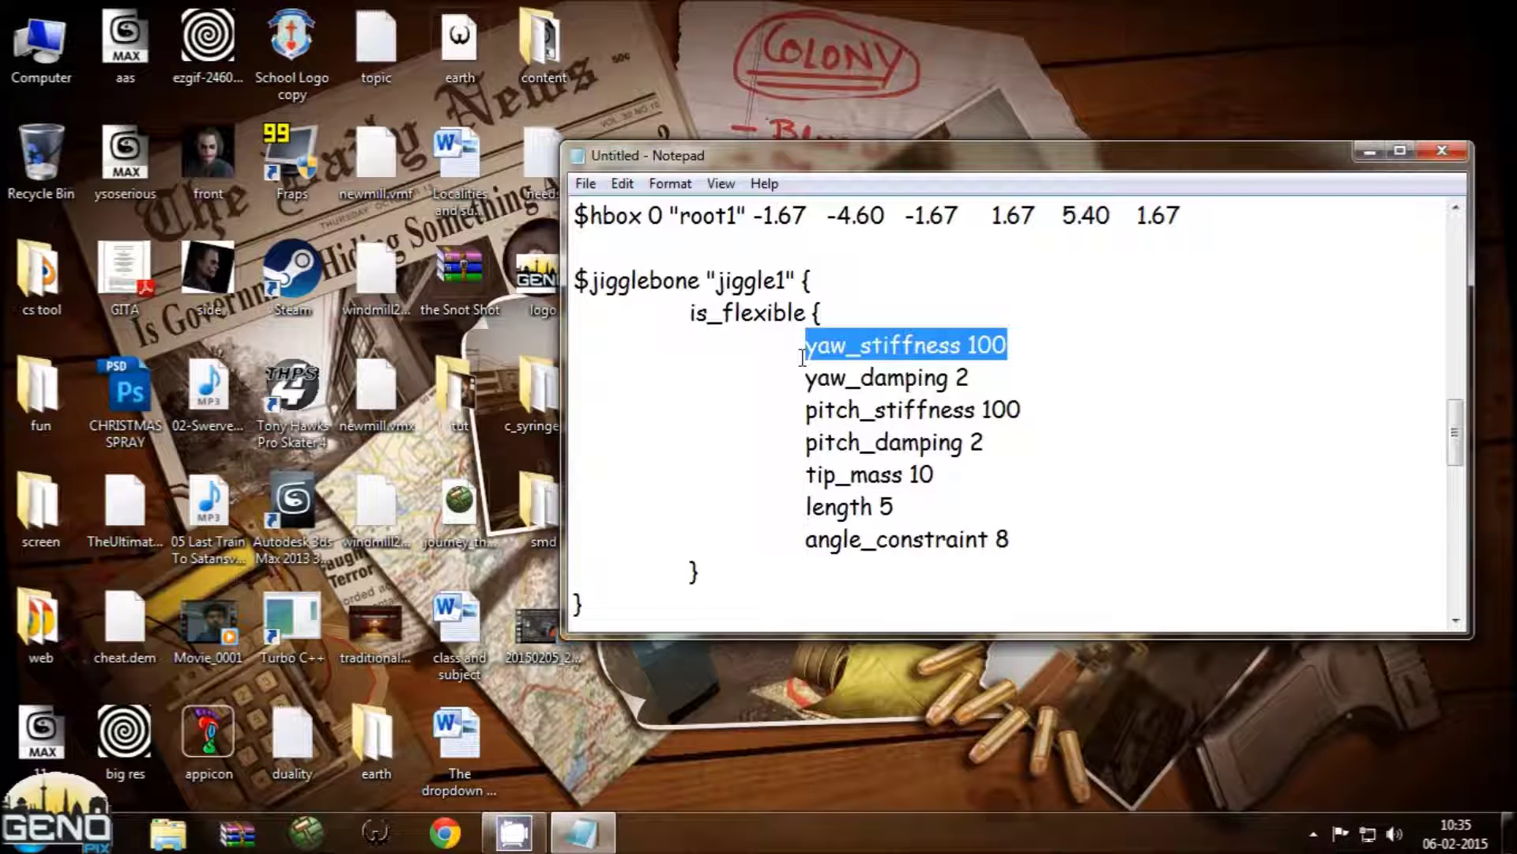
{"action": "left_click", "coordinate": [1040, 348]}
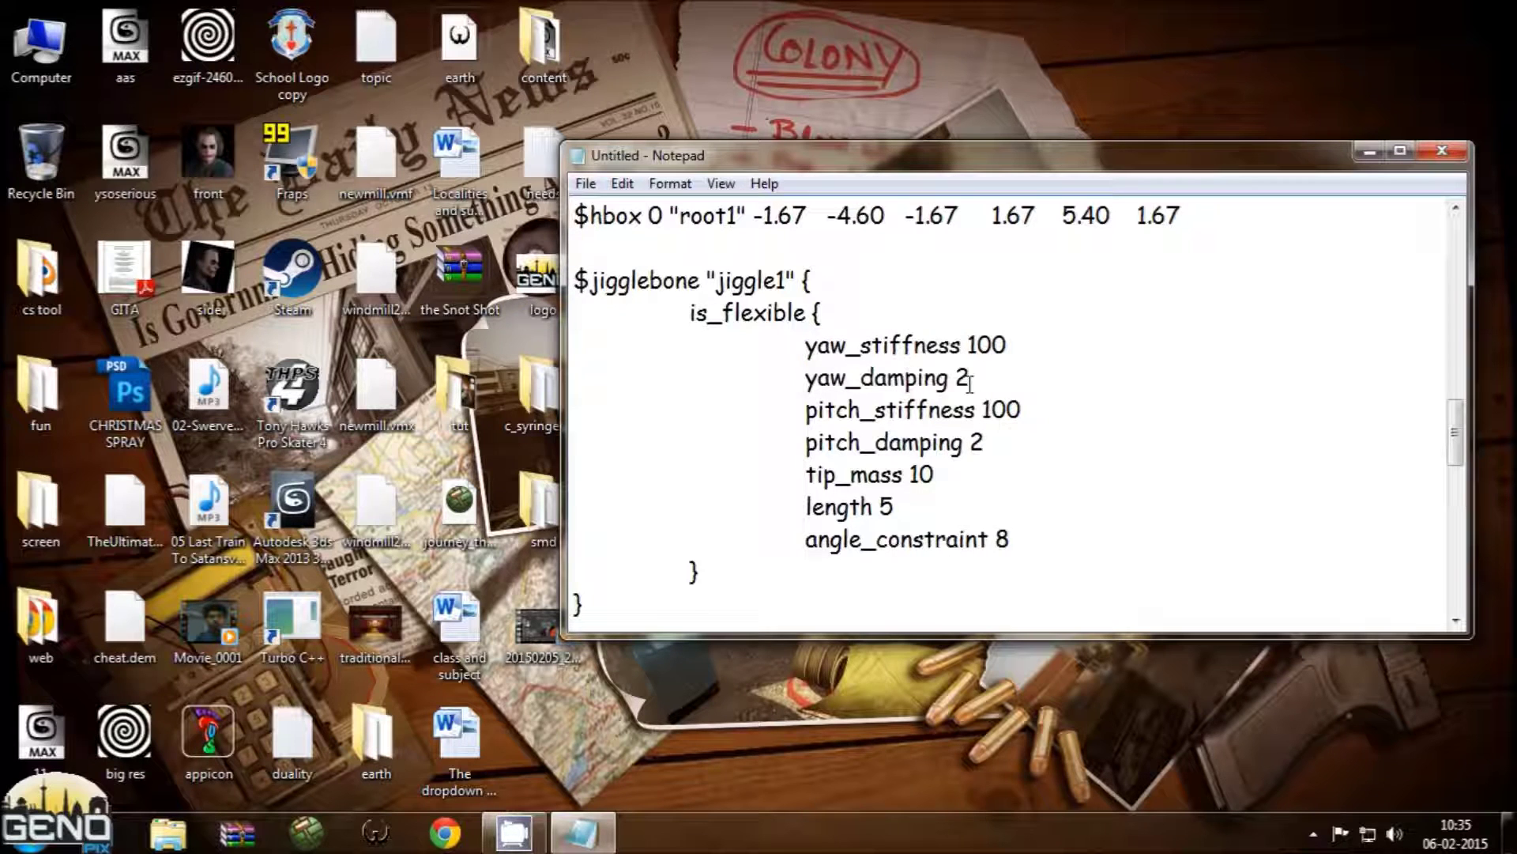
{"action": "left_click_drag", "start_coordinate": [806, 377], "coordinate": [990, 382]}
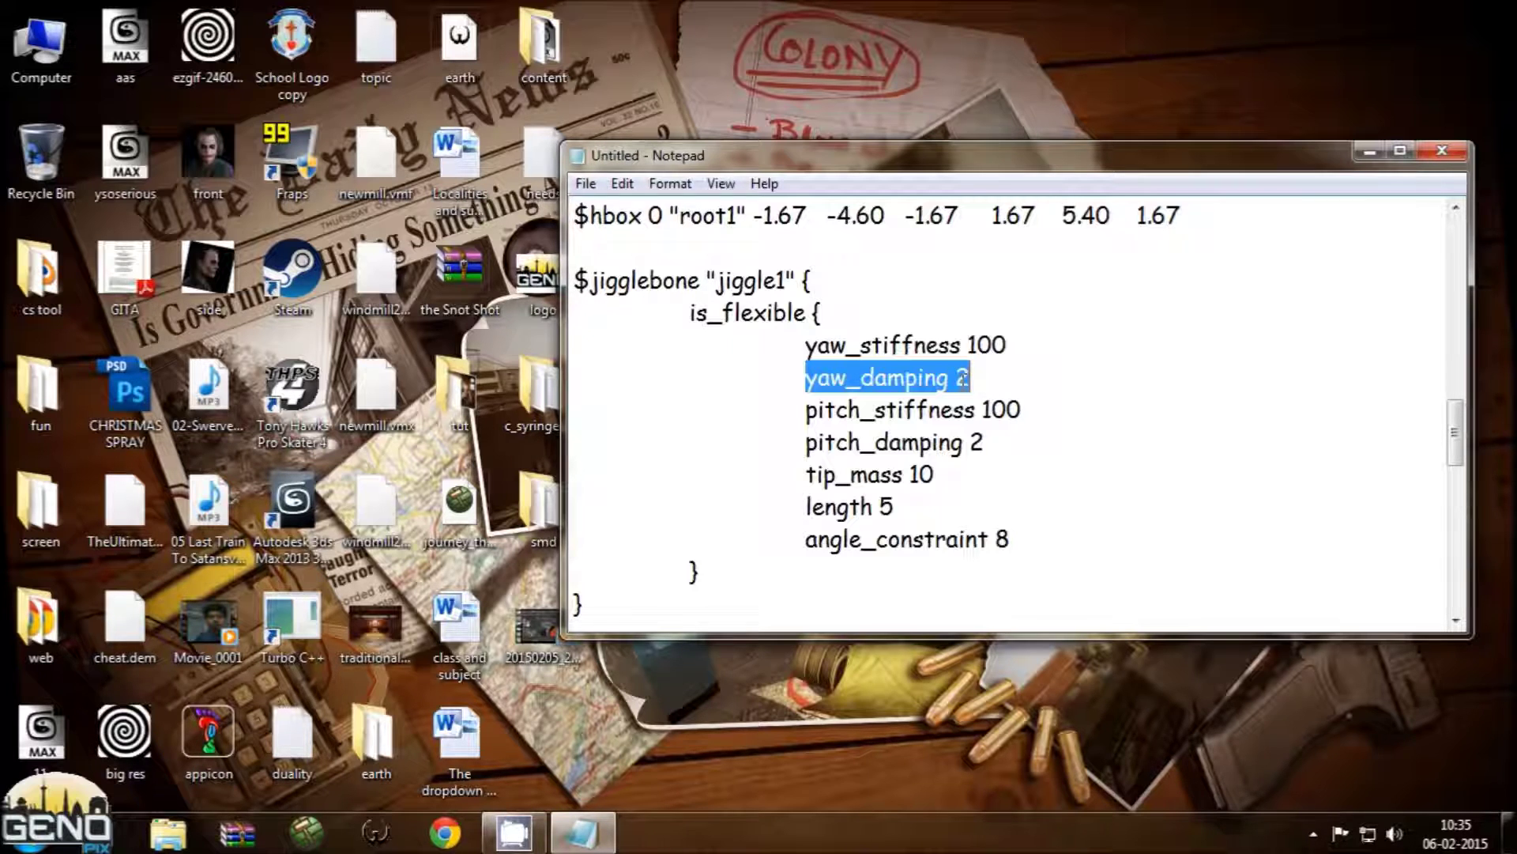
{"action": "left_click", "coordinate": [981, 384]}
{"action": "key", "text": "Left"}
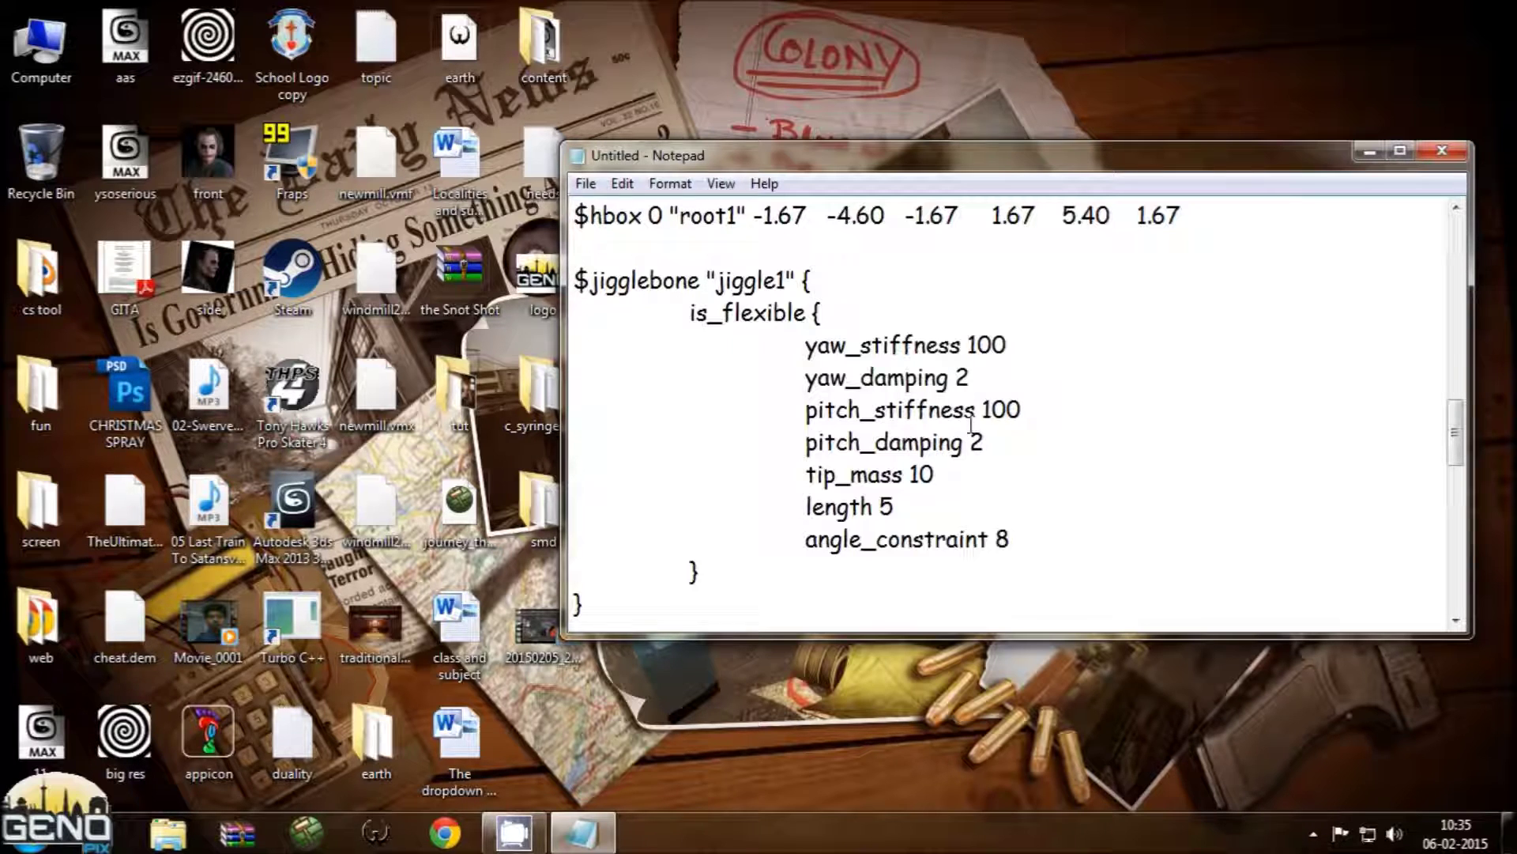
{"action": "left_click_drag", "start_coordinate": [998, 410], "coordinate": [1039, 412]}
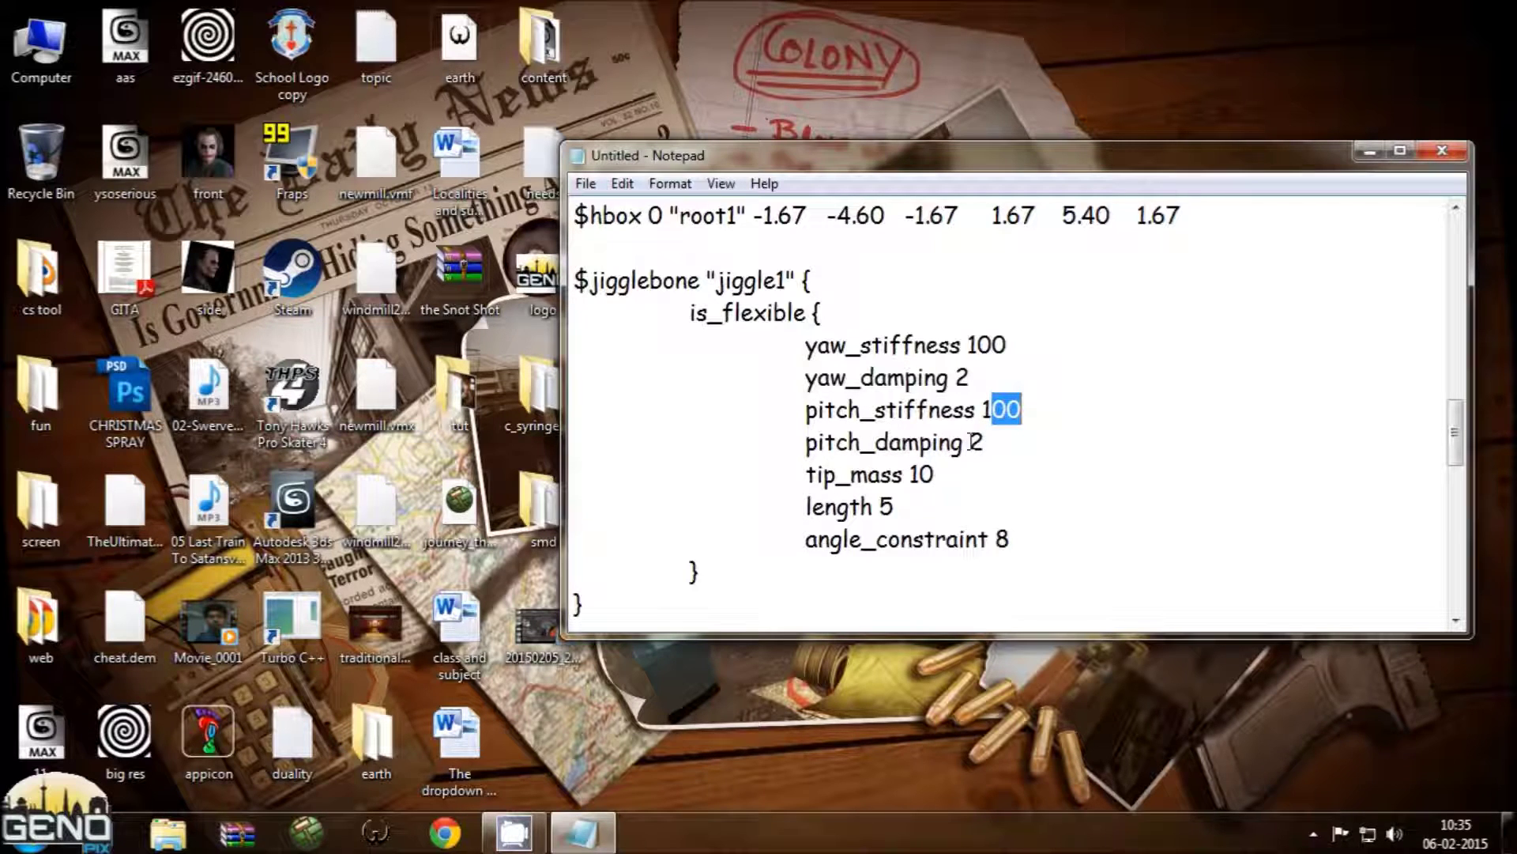
{"action": "left_click", "coordinate": [1040, 454]}
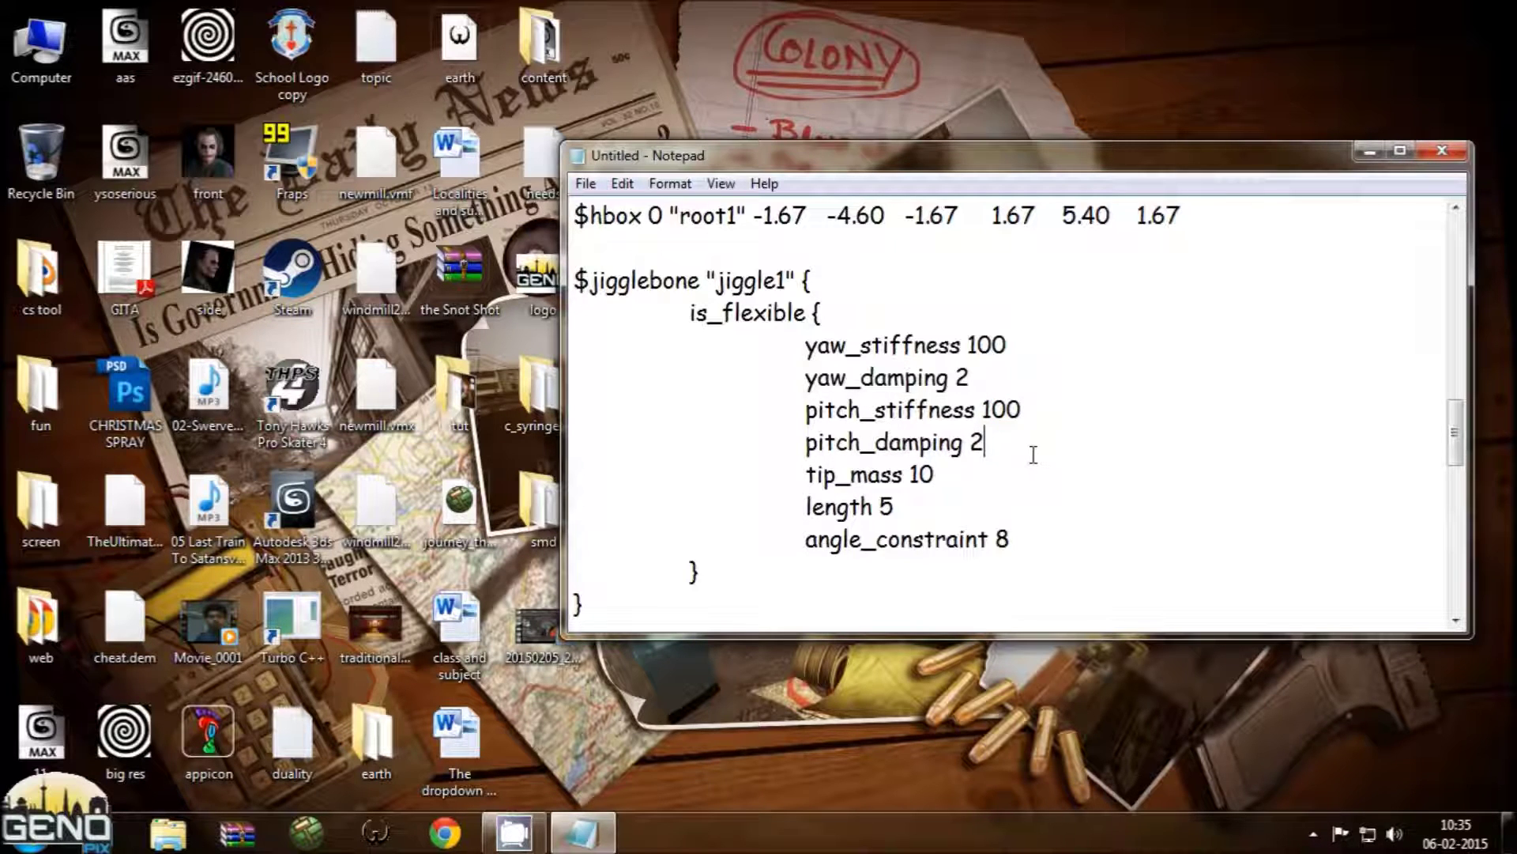
{"action": "left_click_drag", "start_coordinate": [1021, 449], "coordinate": [964, 460]}
{"action": "left_click", "coordinate": [932, 478]}
{"action": "mouse_move", "coordinate": [931, 482]}
{"action": "left_mouse_down"}
{"action": "mouse_move", "coordinate": [897, 510]}
{"action": "mouse_move", "coordinate": [908, 475]}
{"action": "mouse_move", "coordinate": [874, 506]}
{"action": "left_mouse_up"}
{"action": "scroll", "coordinate": [935, 499], "scroll_direction": "down", "scroll_amount": 1}
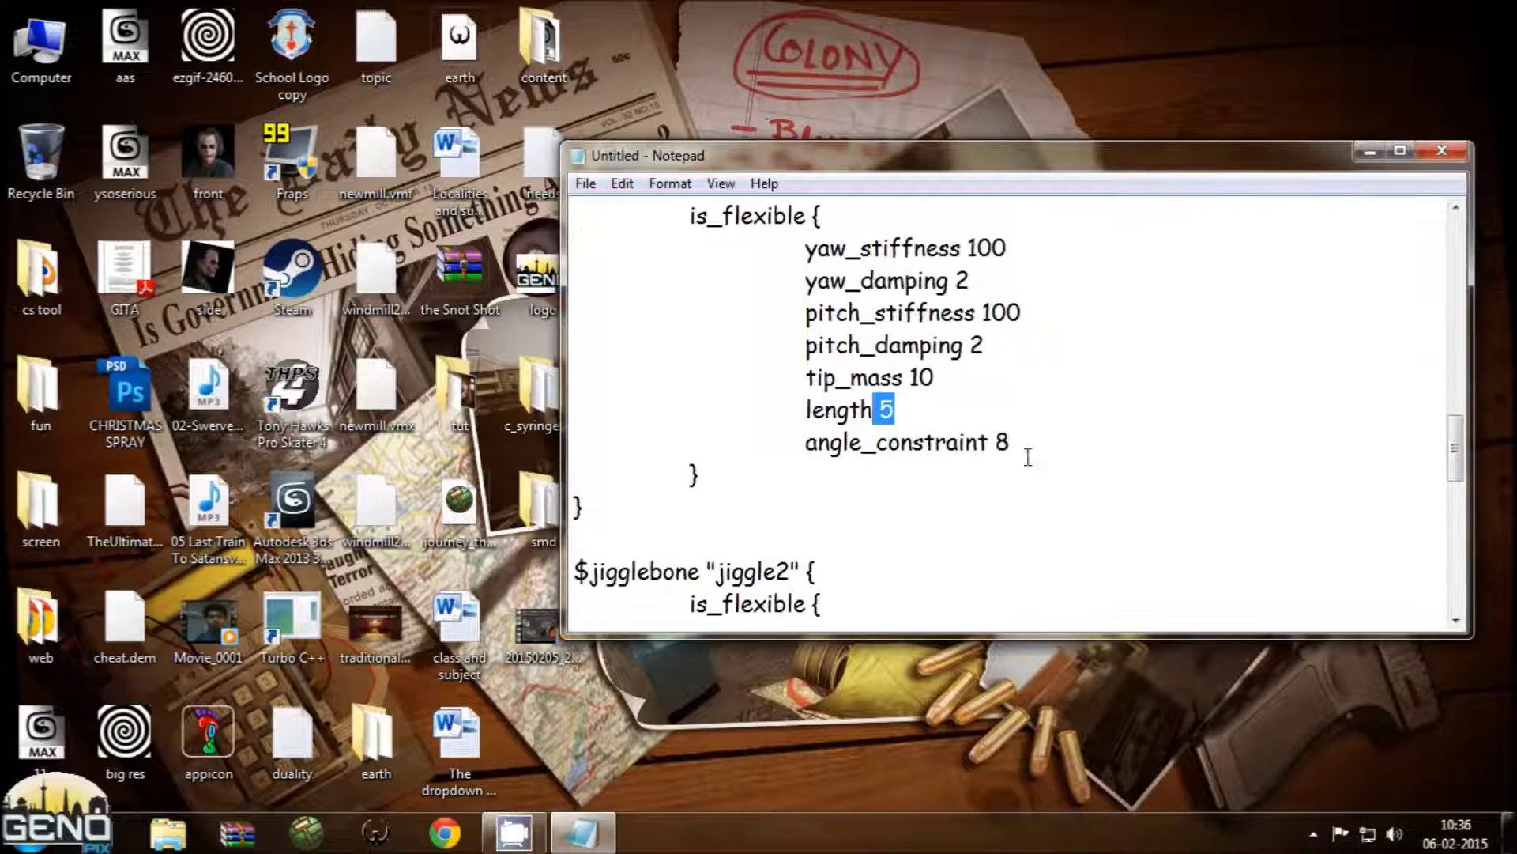
{"action": "left_click", "coordinate": [803, 443]}
{"action": "left_click_drag", "start_coordinate": [803, 443], "coordinate": [1033, 443]}
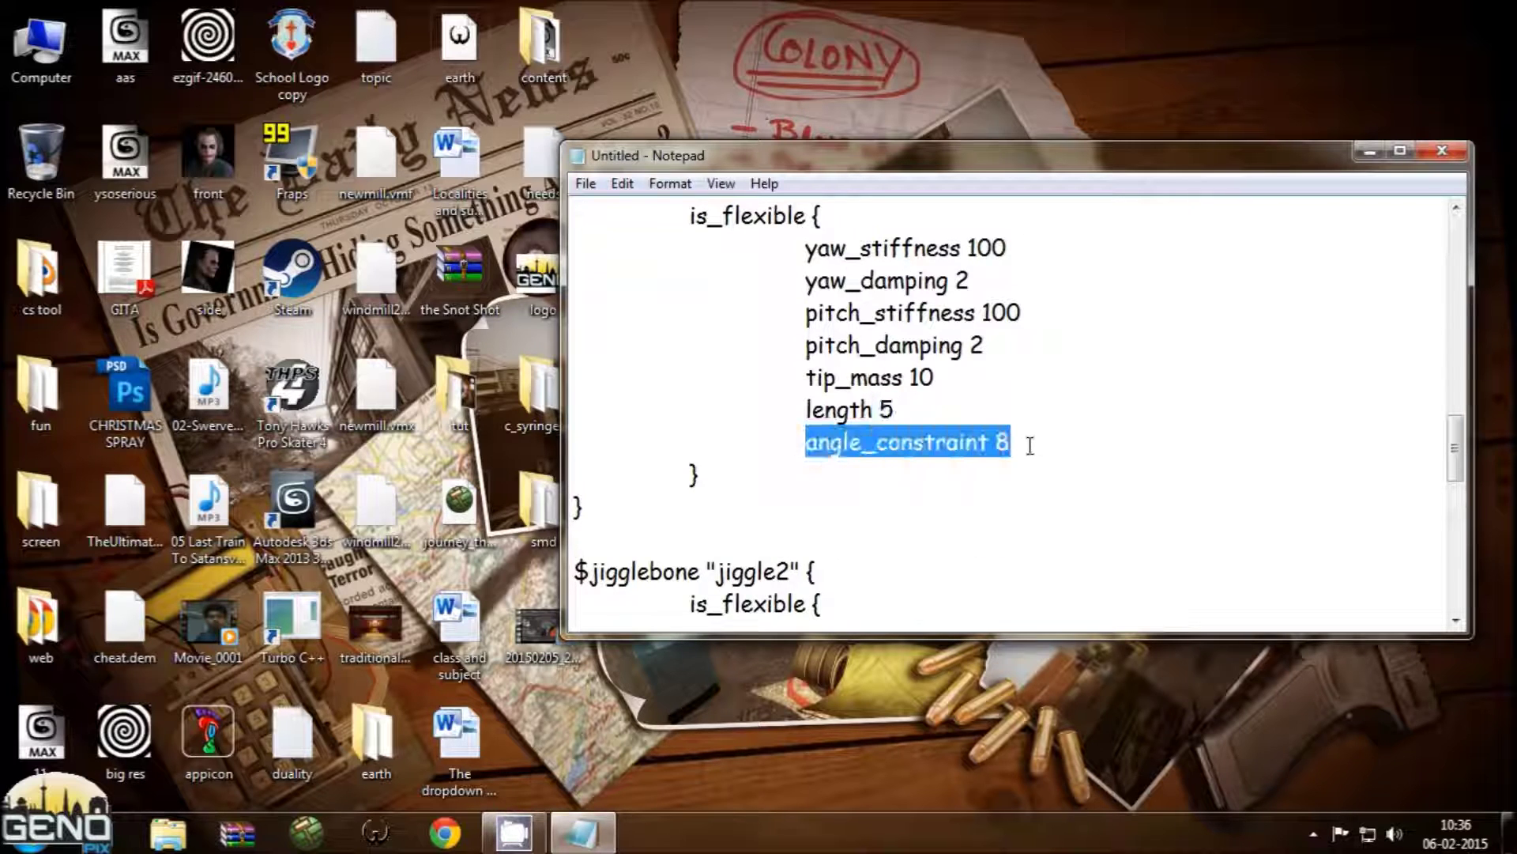
{"action": "scroll", "coordinate": [969, 480], "scroll_direction": "up", "scroll_amount": 1}
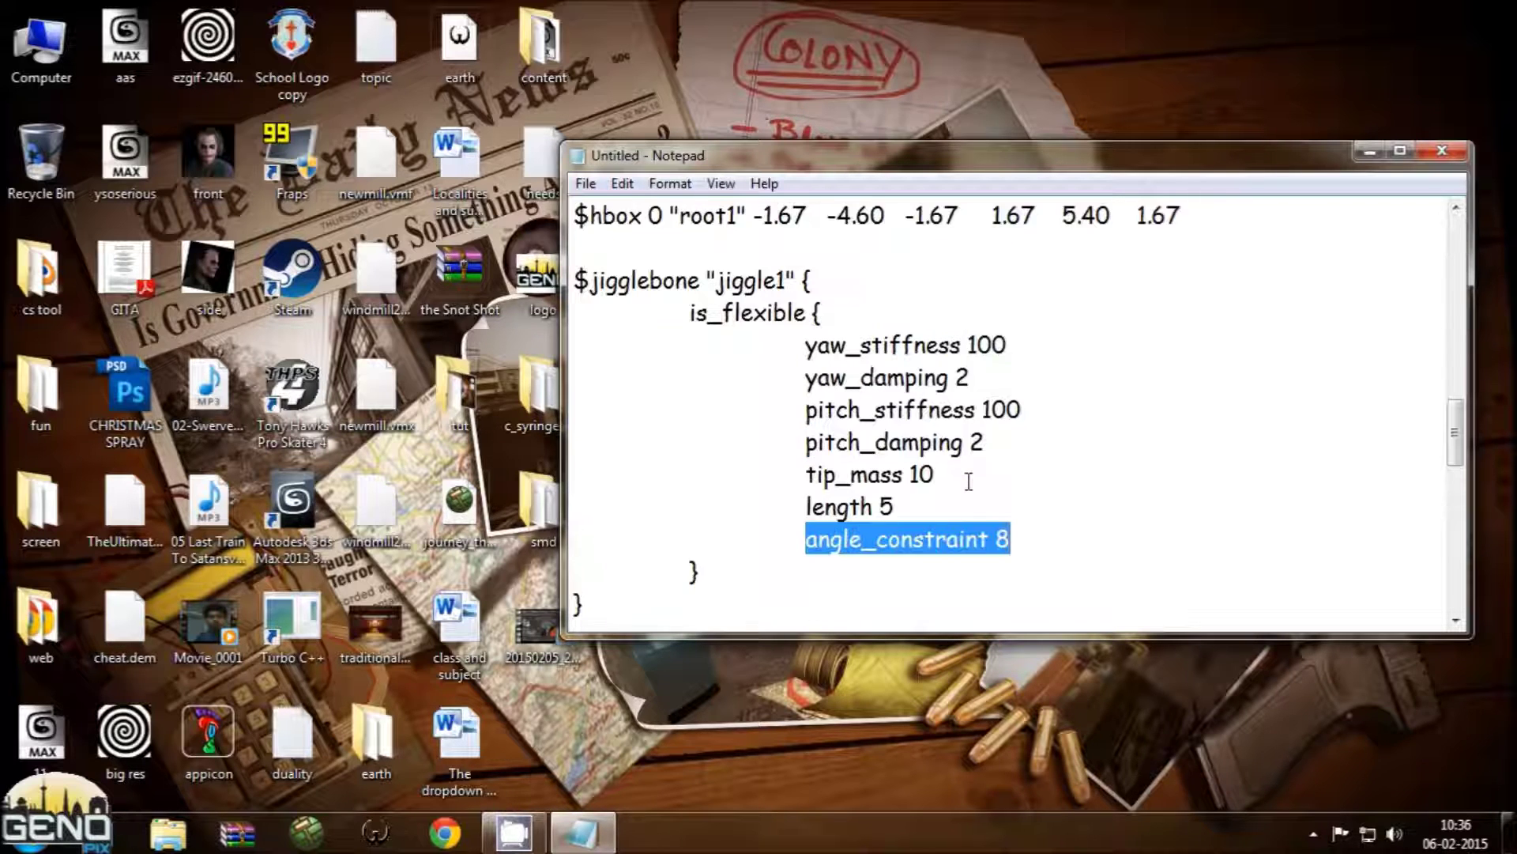
{"action": "left_click", "coordinate": [1057, 541]}
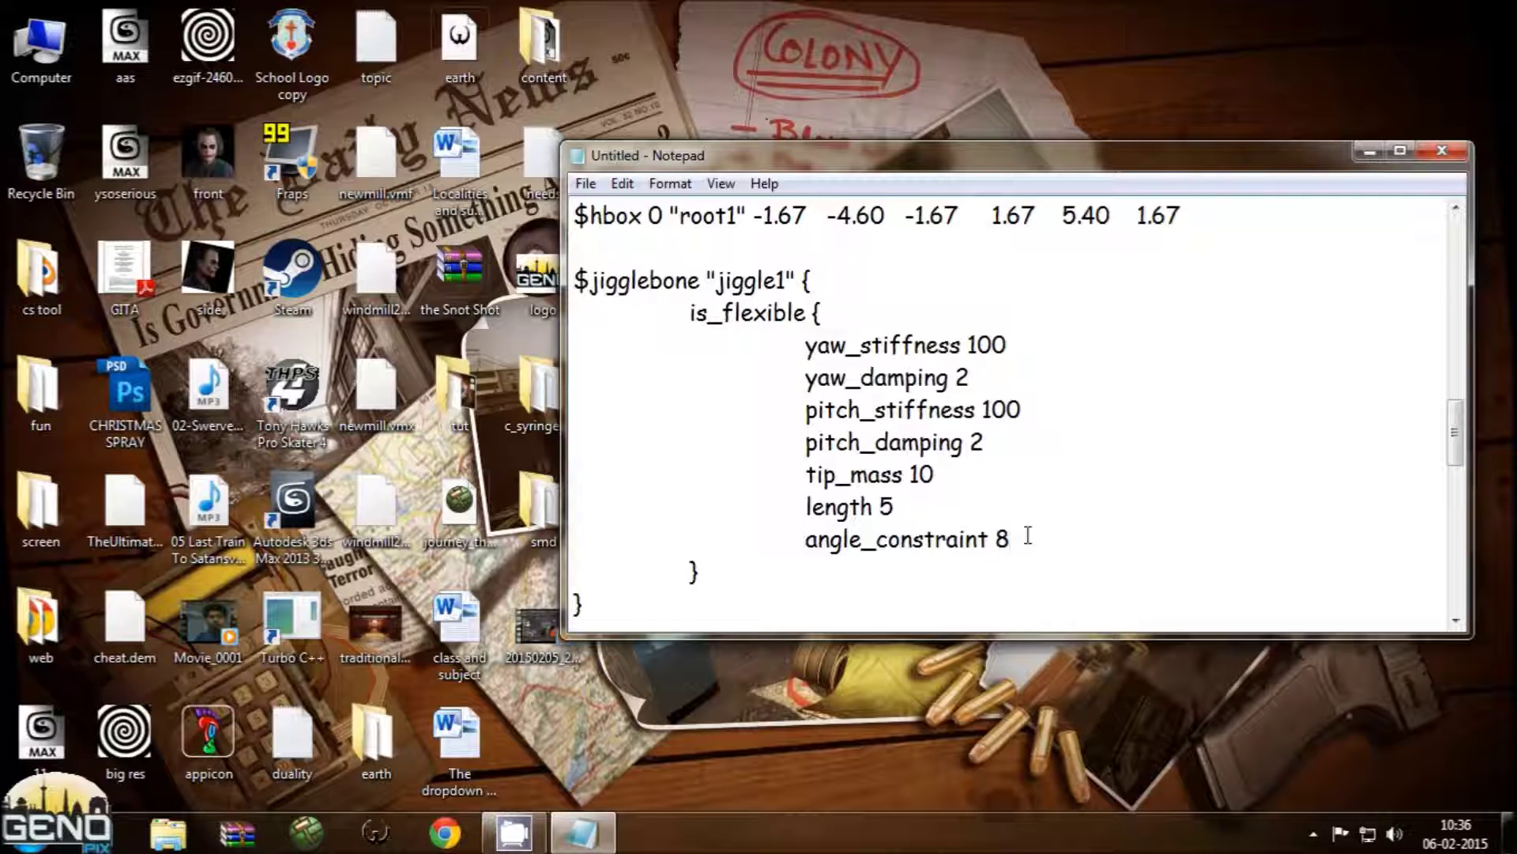
{"action": "left_click_drag", "start_coordinate": [1012, 538], "coordinate": [995, 539]}
{"action": "left_click", "coordinate": [1094, 506]}
{"action": "left_click", "coordinate": [991, 538]}
{"action": "left_click_drag", "start_coordinate": [993, 538], "coordinate": [1010, 537]}
{"action": "scroll", "coordinate": [1034, 542], "scroll_direction": "down", "scroll_amount": 2}
{"action": "scroll", "coordinate": [1030, 542], "scroll_direction": "down", "scroll_amount": 1}
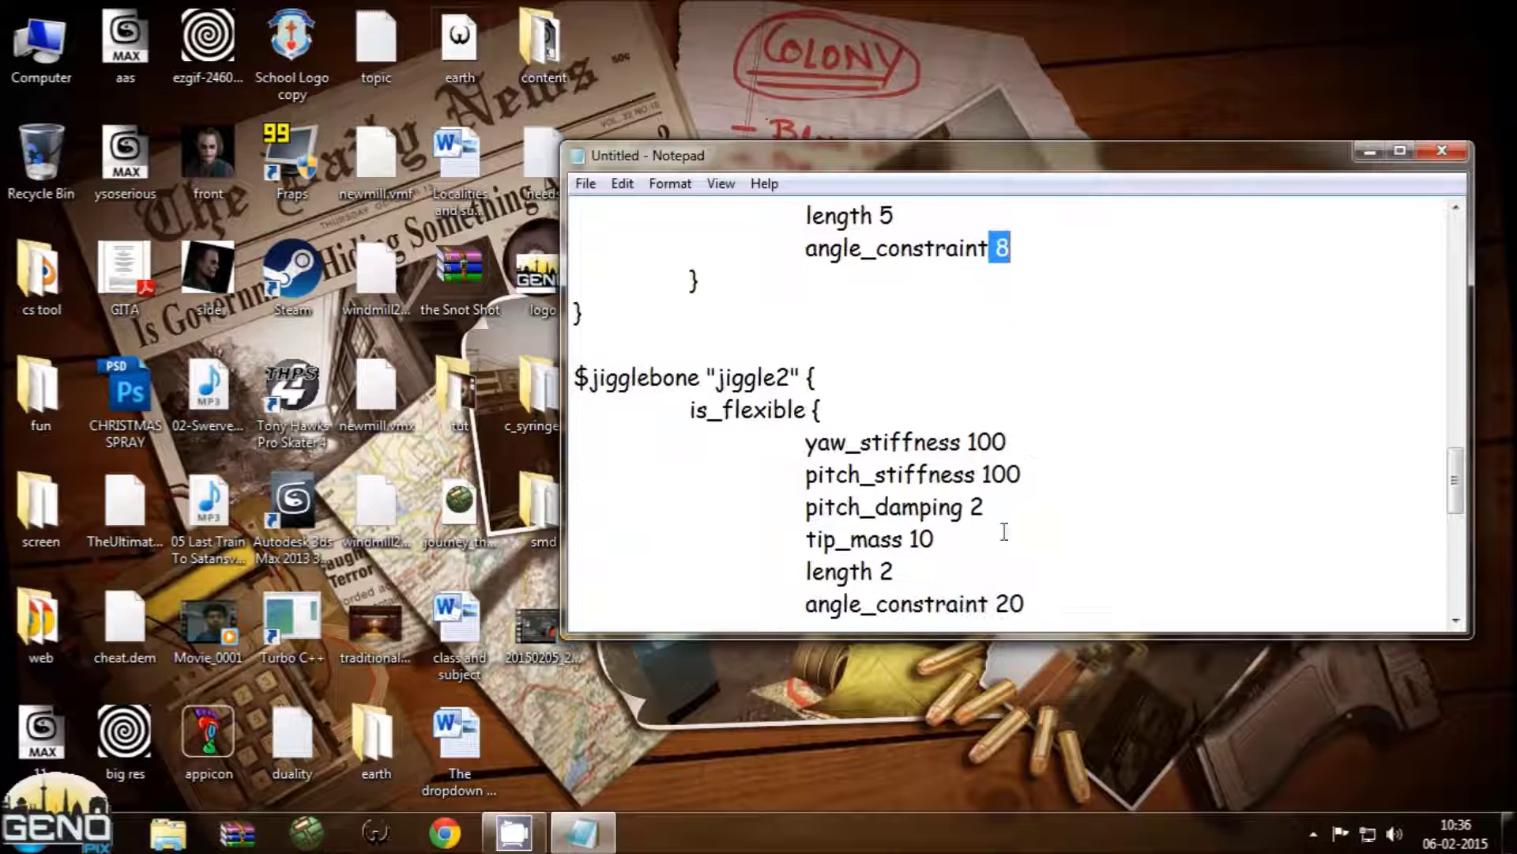
{"action": "scroll", "coordinate": [784, 458], "scroll_direction": "down", "scroll_amount": 1}
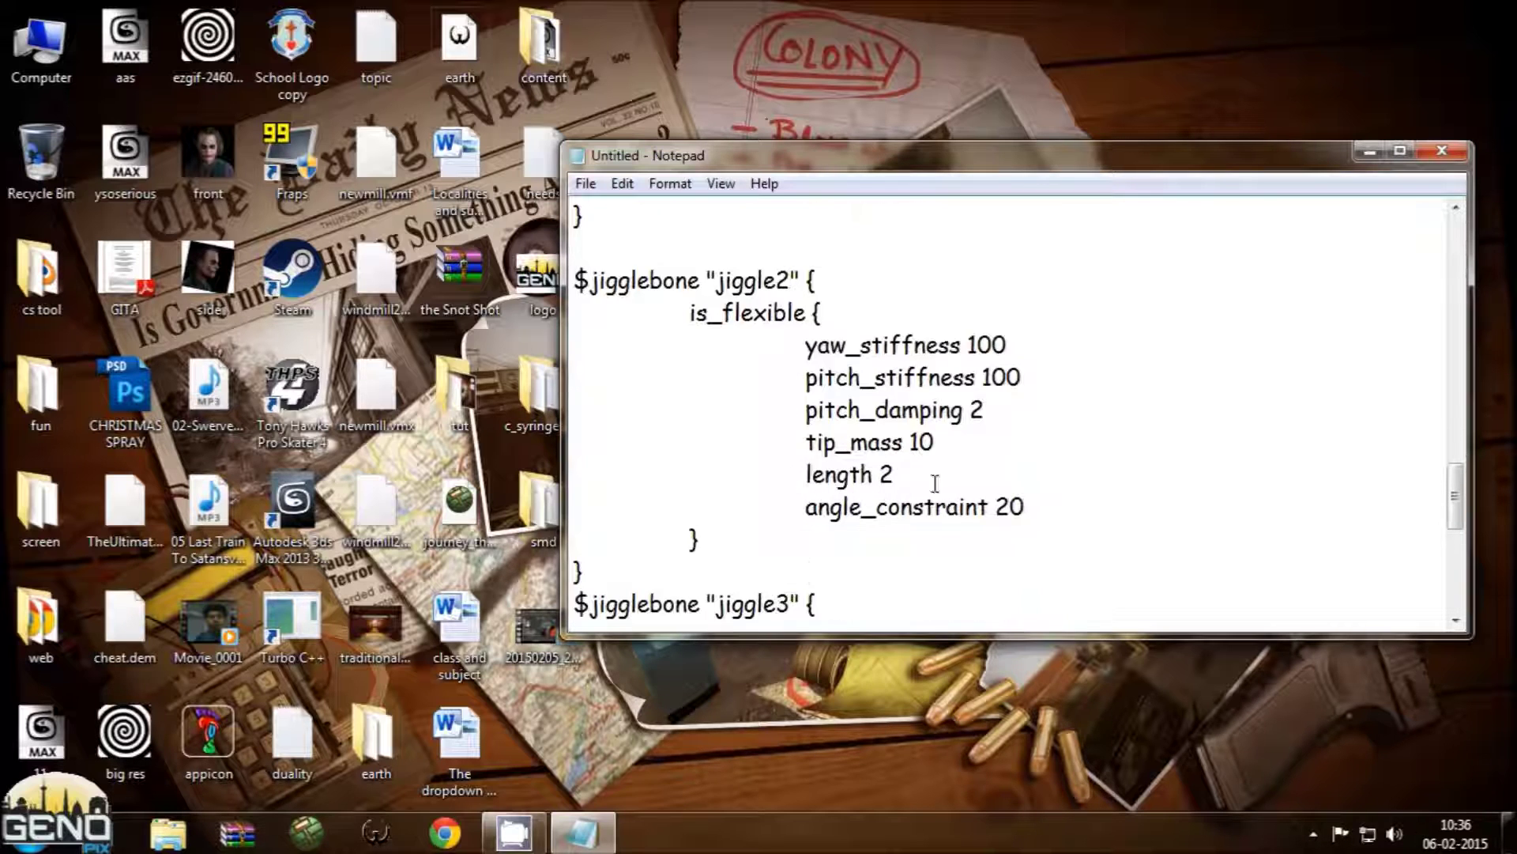
{"action": "double_click", "coordinate": [999, 510]}
{"action": "scroll", "coordinate": [1040, 515], "scroll_direction": "down", "scroll_amount": 1}
{"action": "scroll", "coordinate": [1020, 526], "scroll_direction": "down", "scroll_amount": 2}
{"action": "scroll", "coordinate": [1005, 532], "scroll_direction": "down", "scroll_amount": 1}
{"action": "double_click", "coordinate": [1010, 474]}
{"action": "scroll", "coordinate": [1042, 516], "scroll_direction": "up", "scroll_amount": 1}
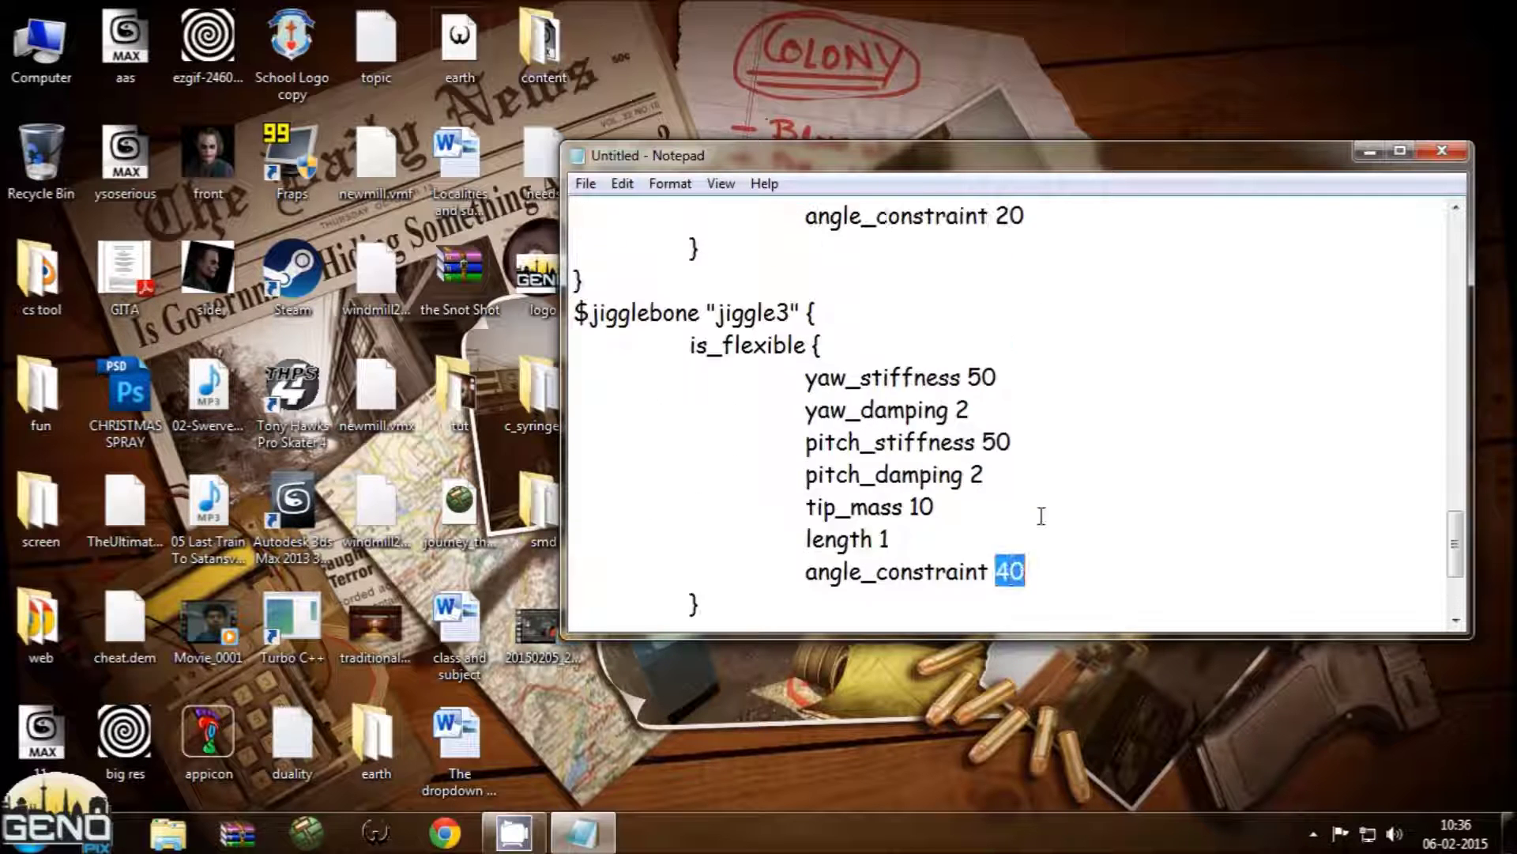
{"action": "scroll", "coordinate": [1042, 516], "scroll_direction": "up", "scroll_amount": 1}
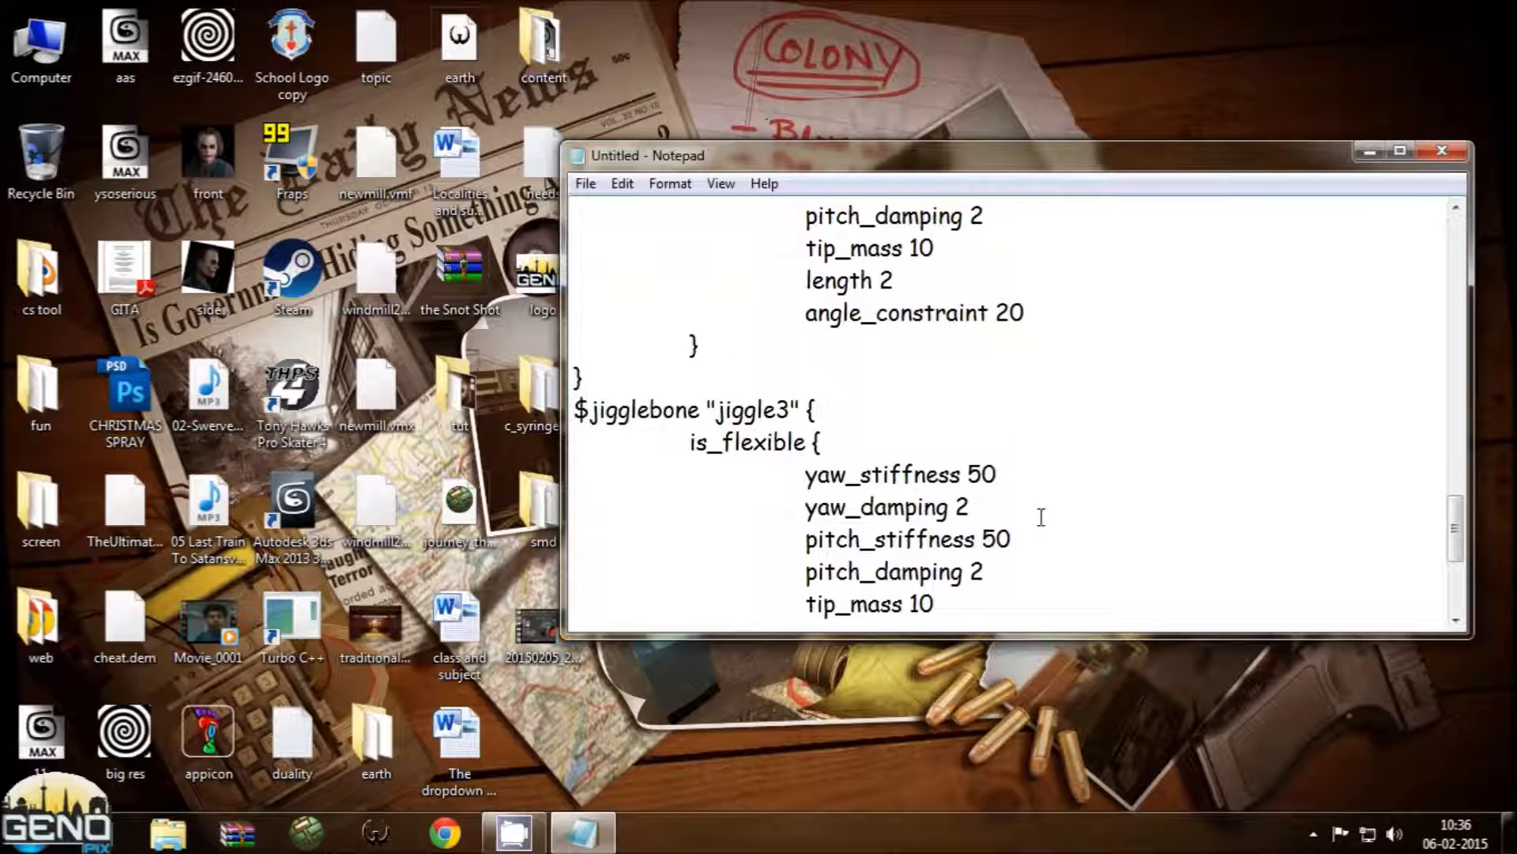
{"action": "double_click", "coordinate": [1007, 312]}
{"action": "scroll", "coordinate": [1035, 456], "scroll_direction": "down", "scroll_amount": 2}
{"action": "double_click", "coordinate": [1004, 473]}
{"action": "scroll", "coordinate": [995, 430], "scroll_direction": "up", "scroll_amount": 1}
{"action": "left_click_drag", "start_coordinate": [959, 378], "coordinate": [998, 377]}
{"action": "left_click_drag", "start_coordinate": [982, 441], "coordinate": [1023, 446]}
{"action": "scroll", "coordinate": [1025, 470], "scroll_direction": "up", "scroll_amount": 2}
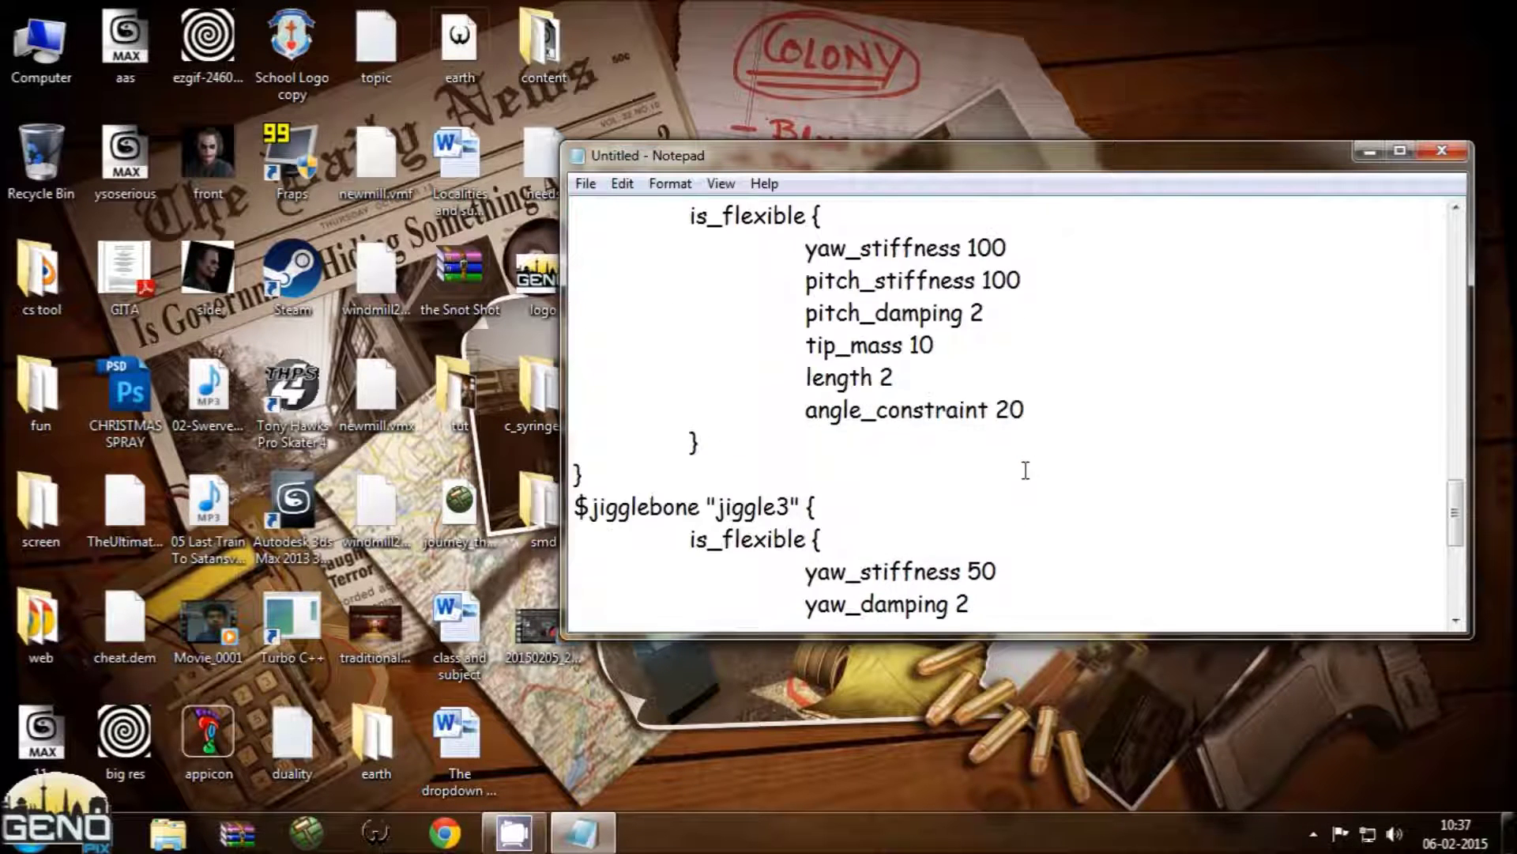
{"action": "scroll", "coordinate": [1025, 470], "scroll_direction": "up", "scroll_amount": 1}
{"action": "scroll", "coordinate": [1037, 490], "scroll_direction": "down", "scroll_amount": 1}
{"action": "scroll", "coordinate": [1028, 506], "scroll_direction": "down", "scroll_amount": 1}
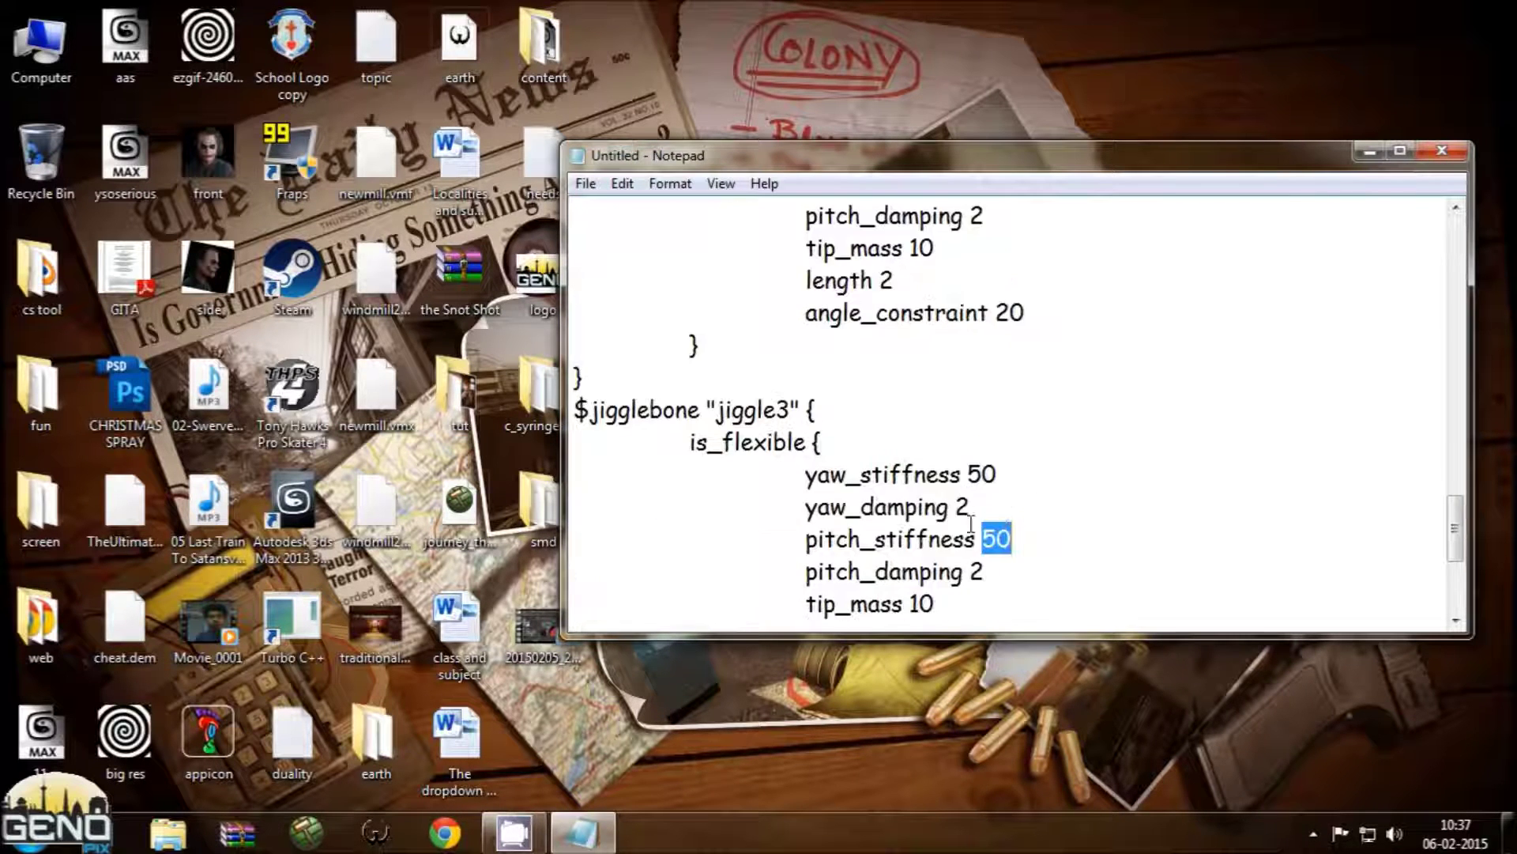
{"action": "scroll", "coordinate": [972, 426], "scroll_direction": "up", "scroll_amount": 2}
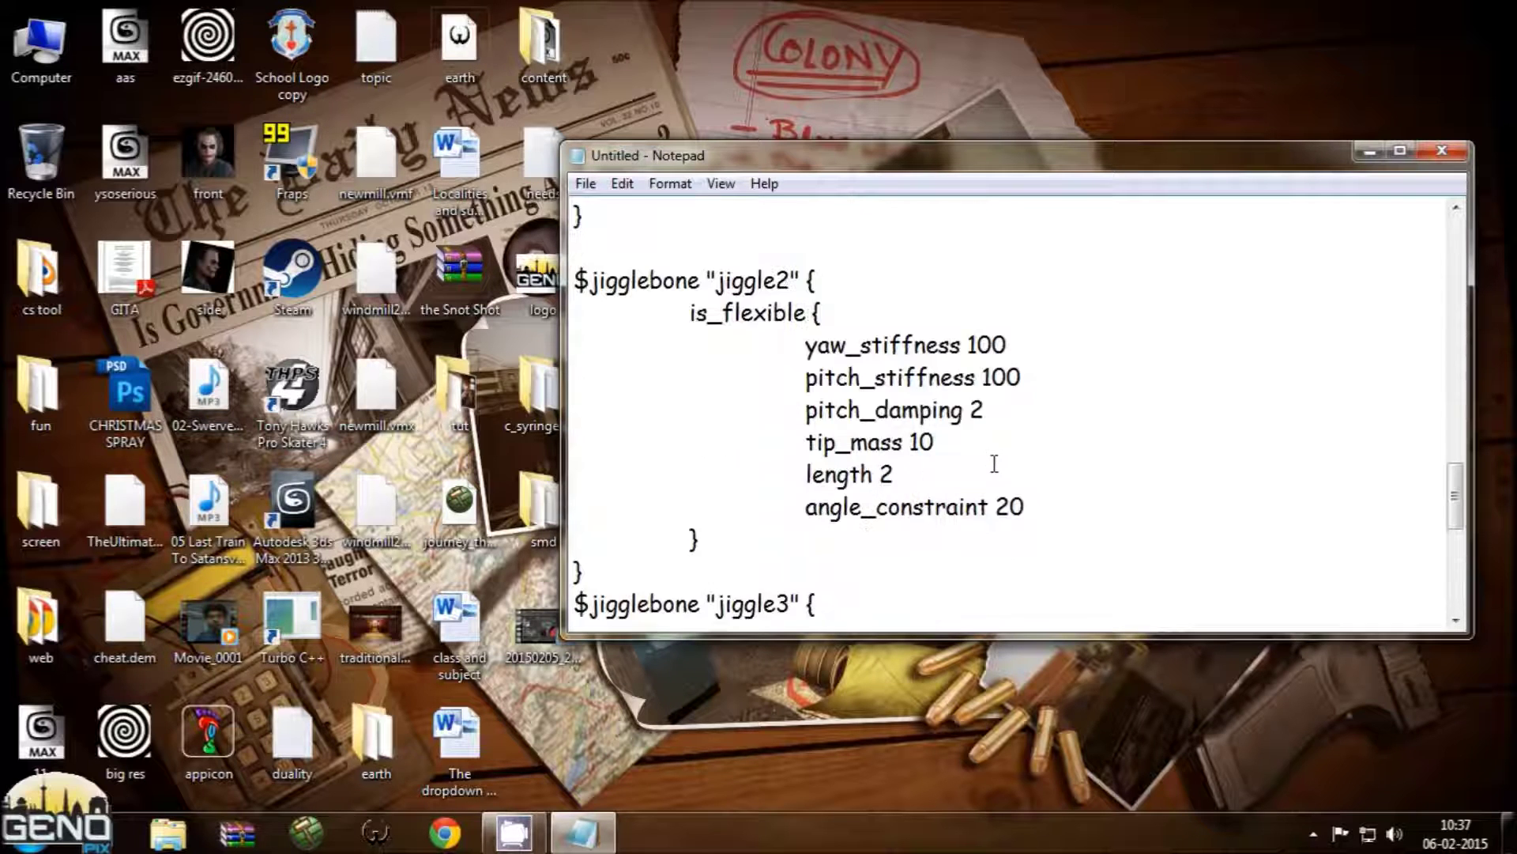
{"action": "scroll", "coordinate": [1001, 377], "scroll_direction": "up", "scroll_amount": 1}
{"action": "scroll", "coordinate": [963, 261], "scroll_direction": "up", "scroll_amount": 1}
{"action": "scroll", "coordinate": [953, 304], "scroll_direction": "up", "scroll_amount": 1}
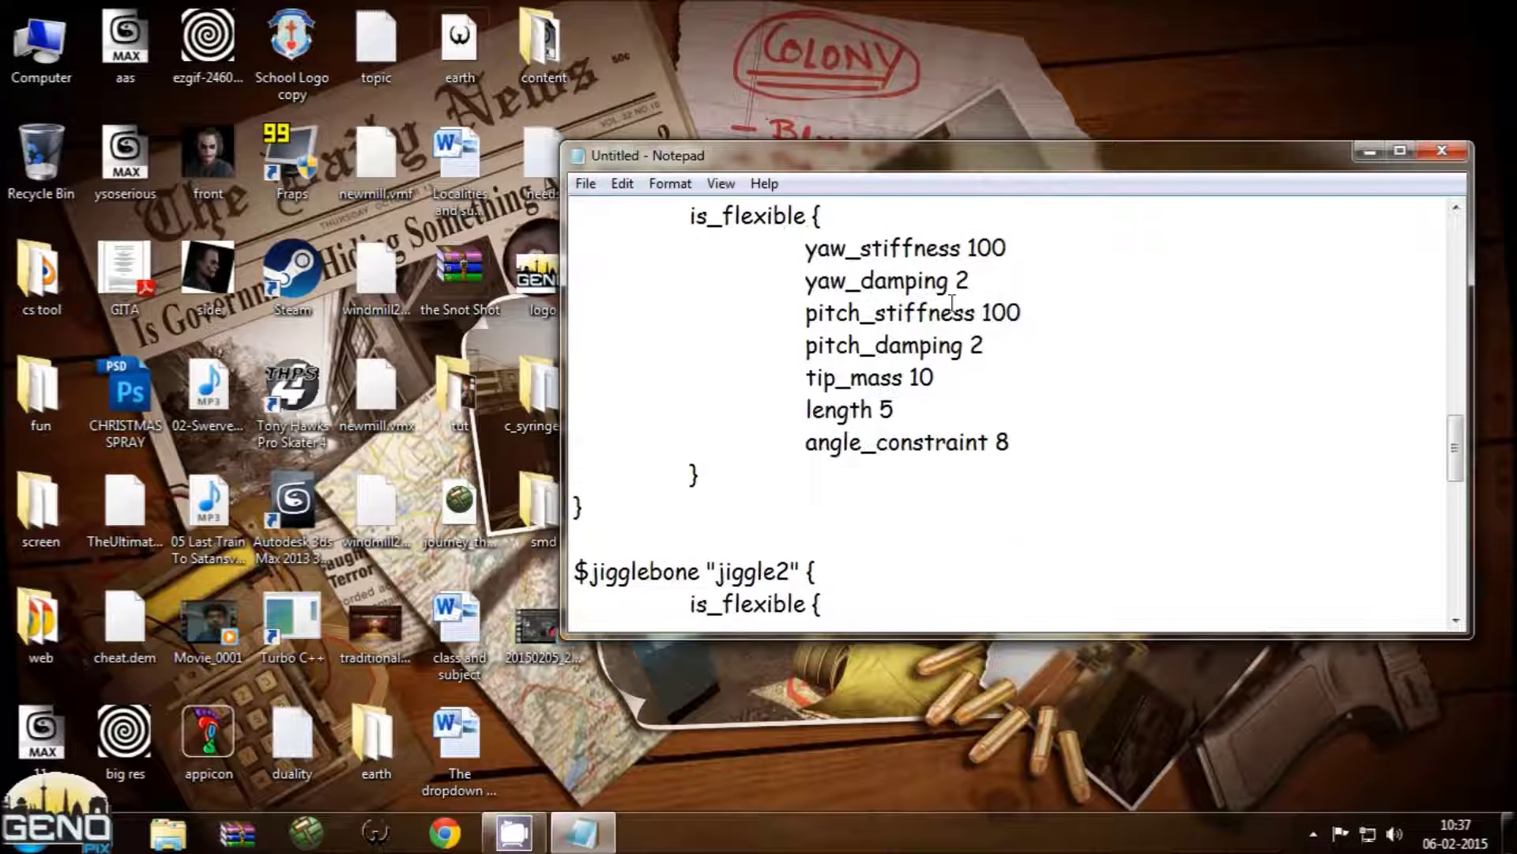
{"action": "scroll", "coordinate": [965, 348], "scroll_direction": "down", "scroll_amount": 1}
{"action": "scroll", "coordinate": [969, 373], "scroll_direction": "down", "scroll_amount": 3}
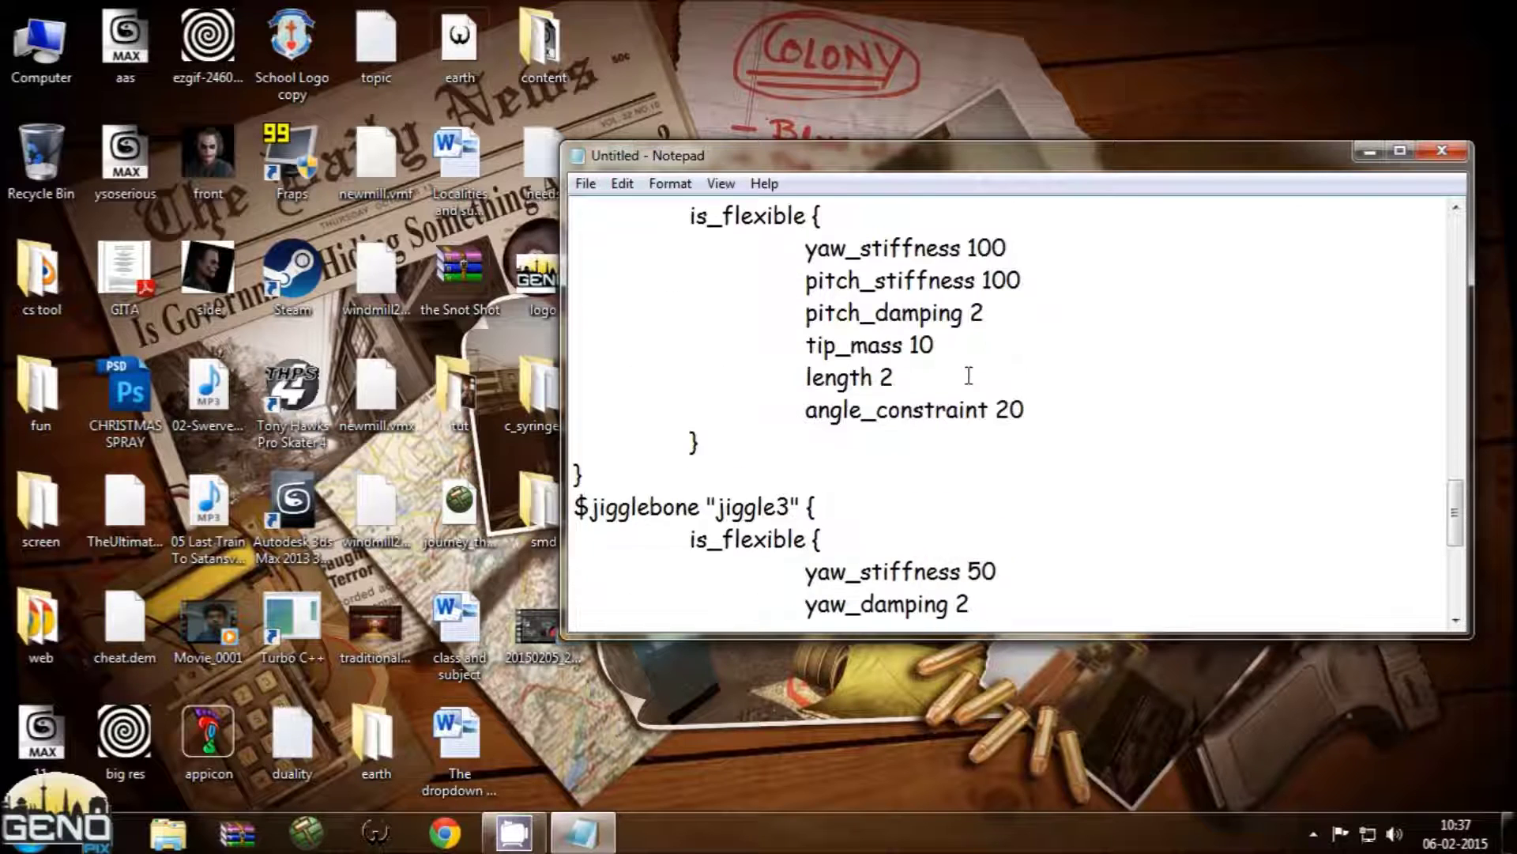
{"action": "scroll", "coordinate": [968, 376], "scroll_direction": "down", "scroll_amount": 1}
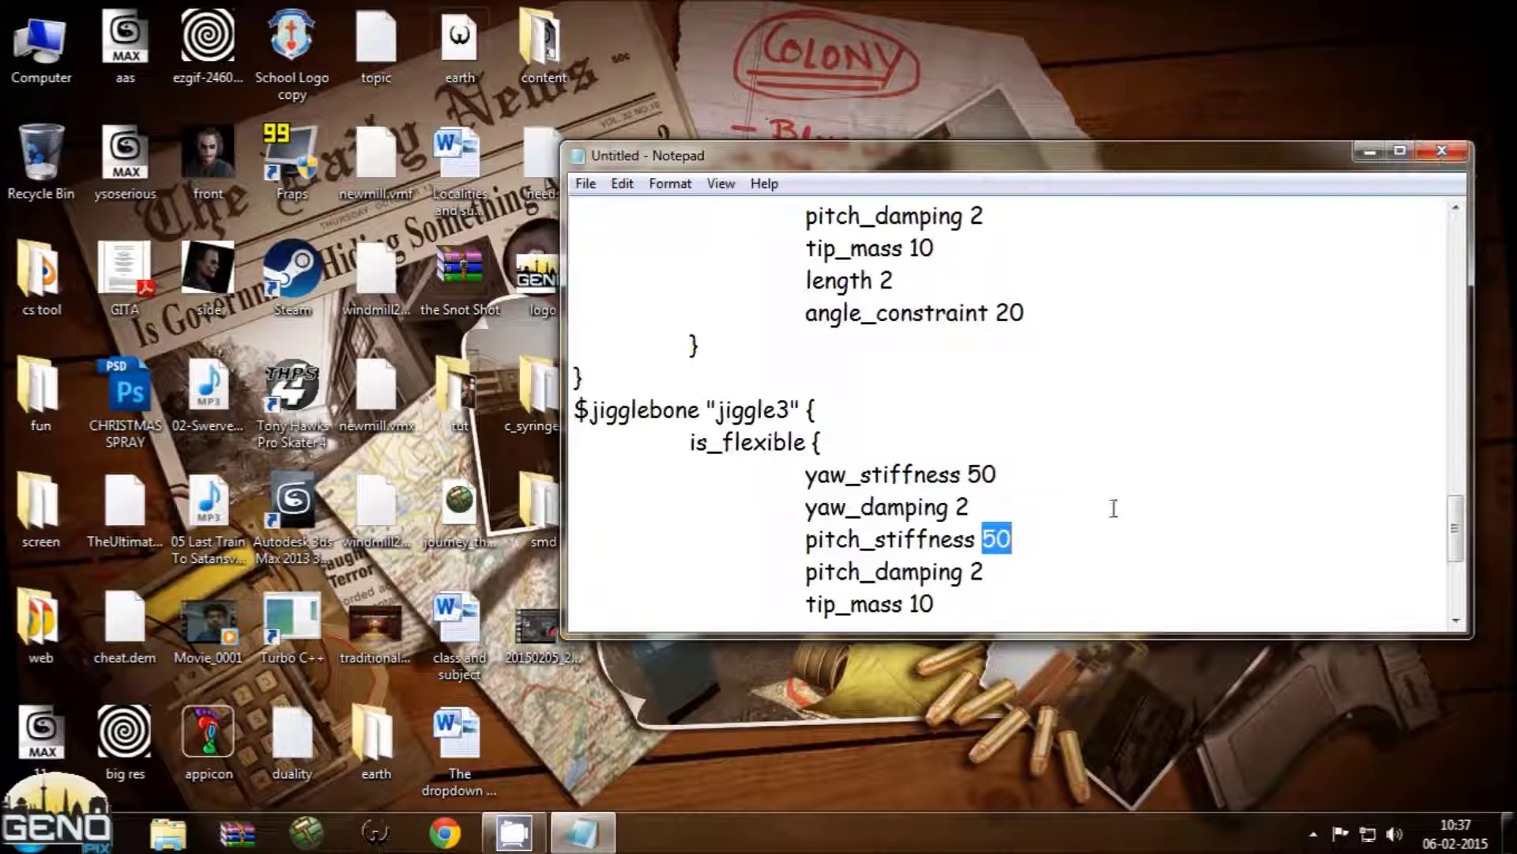
{"action": "mouse_move", "coordinate": [1094, 613]}
{"action": "left_mouse_down"}
{"action": "mouse_move", "coordinate": [814, 177]}
{"action": "mouse_move", "coordinate": [553, 182]}
{"action": "left_mouse_up"}
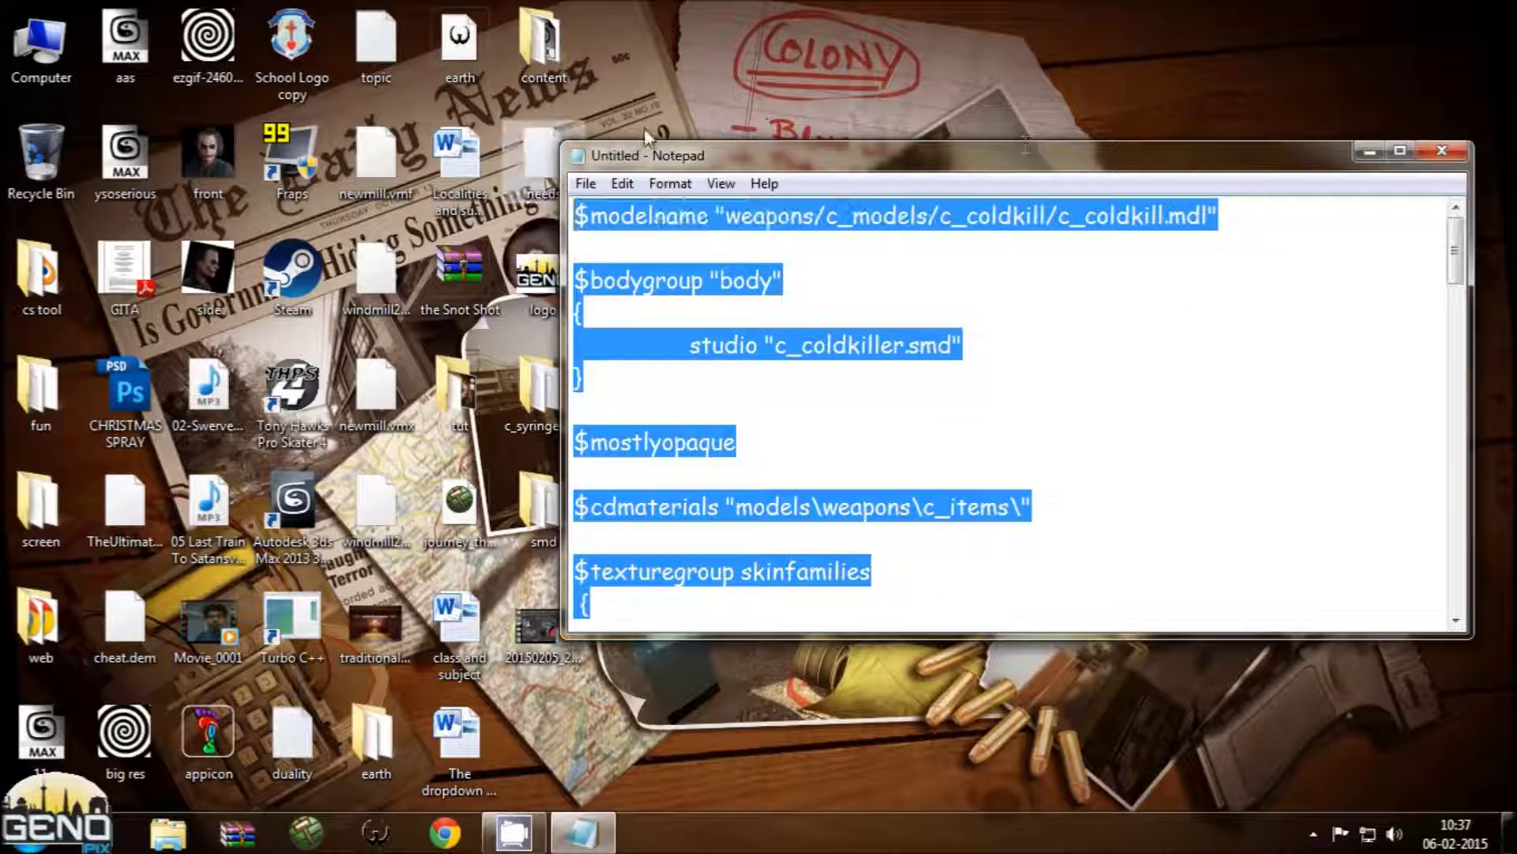
Step: Save the QC document into the smd folder under the name 'coldkiller'
{"action": "left_click", "coordinate": [1443, 152]}
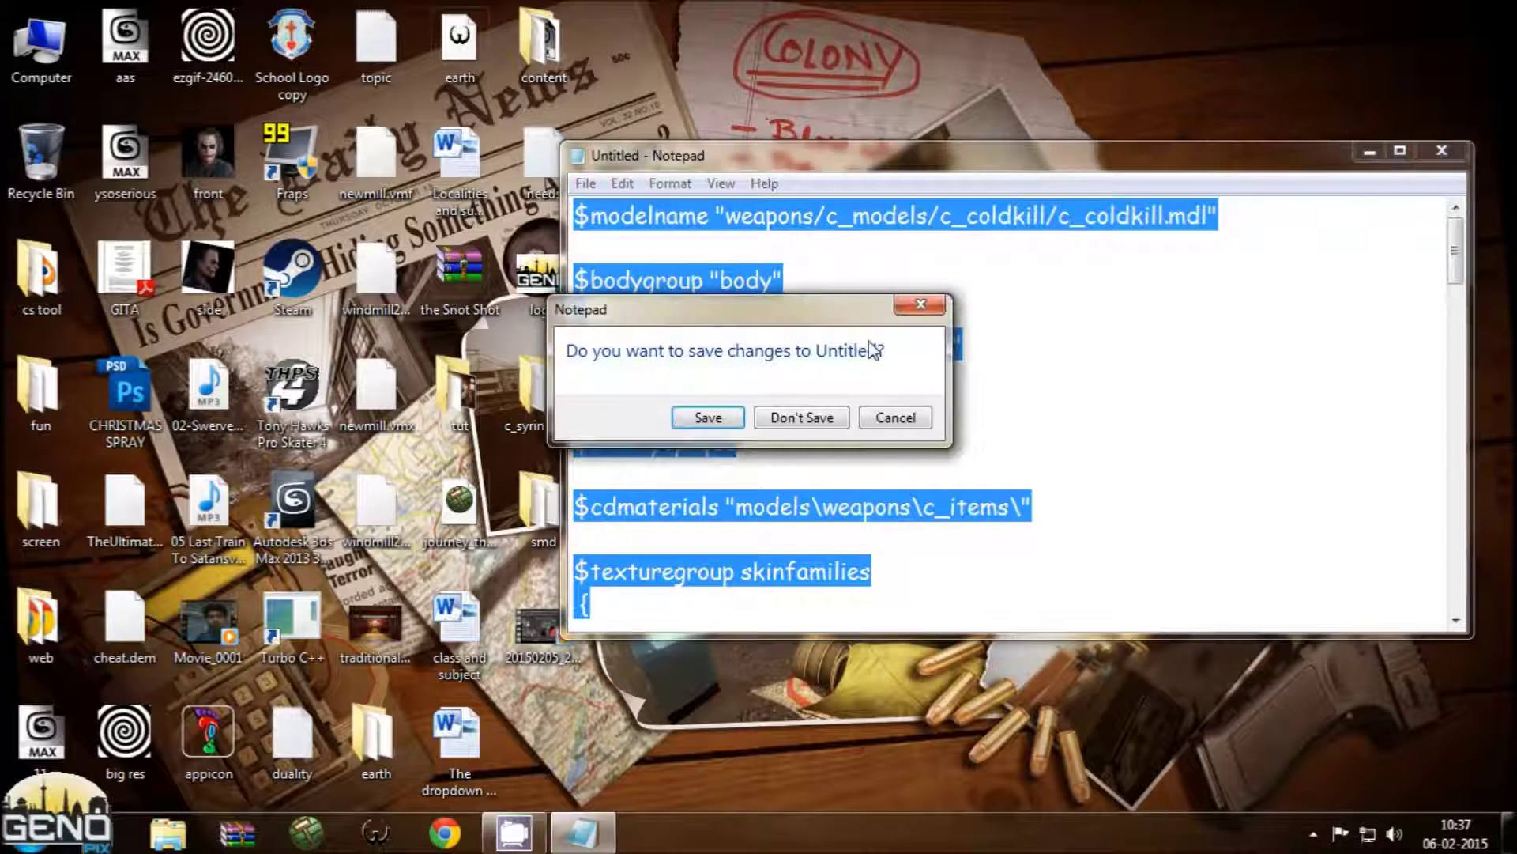
{"action": "left_click", "coordinate": [723, 416]}
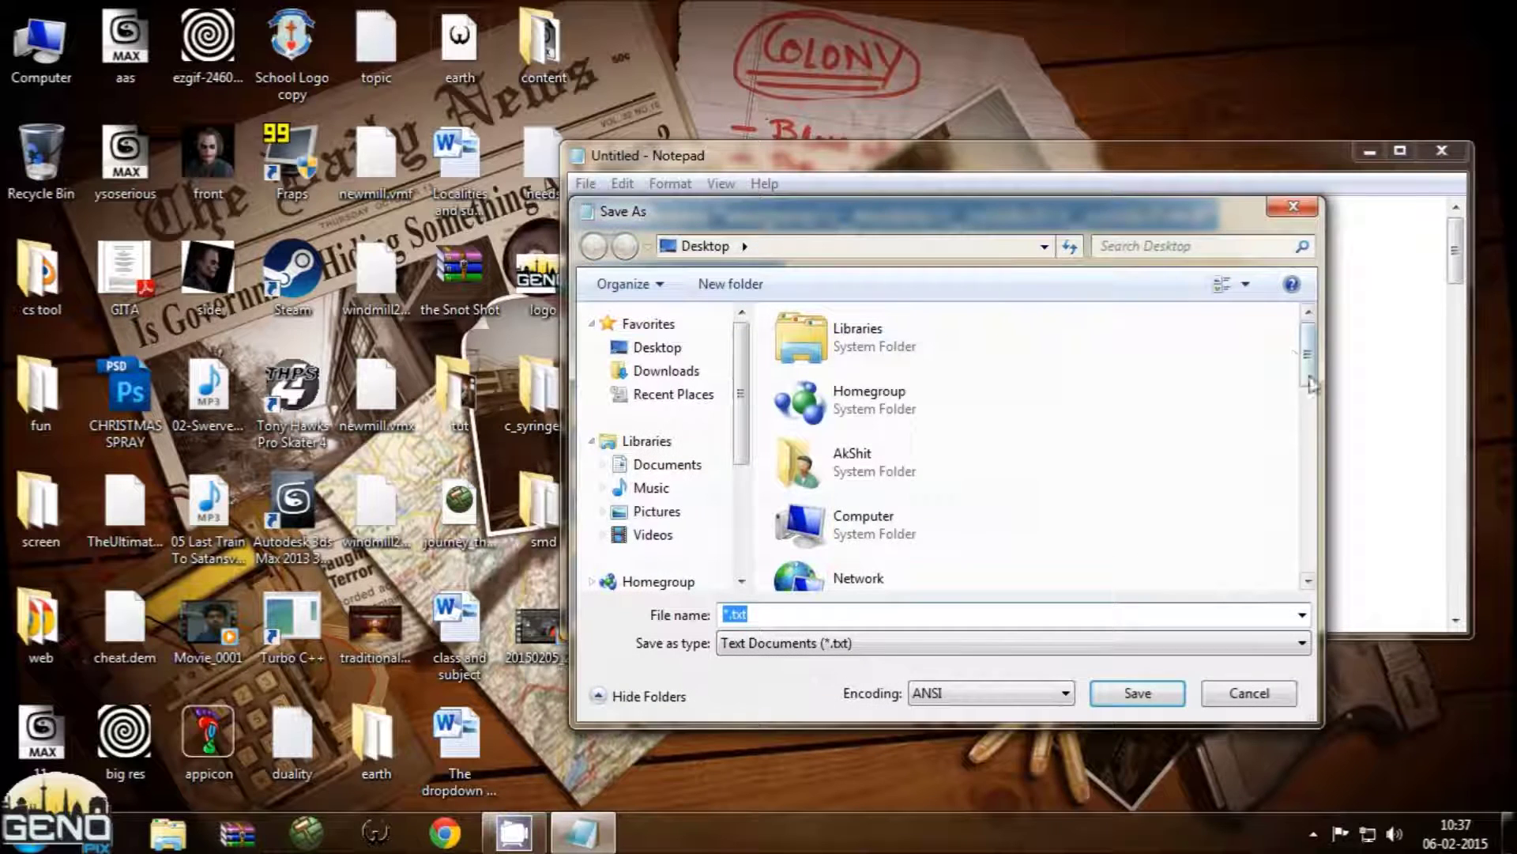
{"action": "left_click_drag", "start_coordinate": [1308, 372], "coordinate": [1308, 490]}
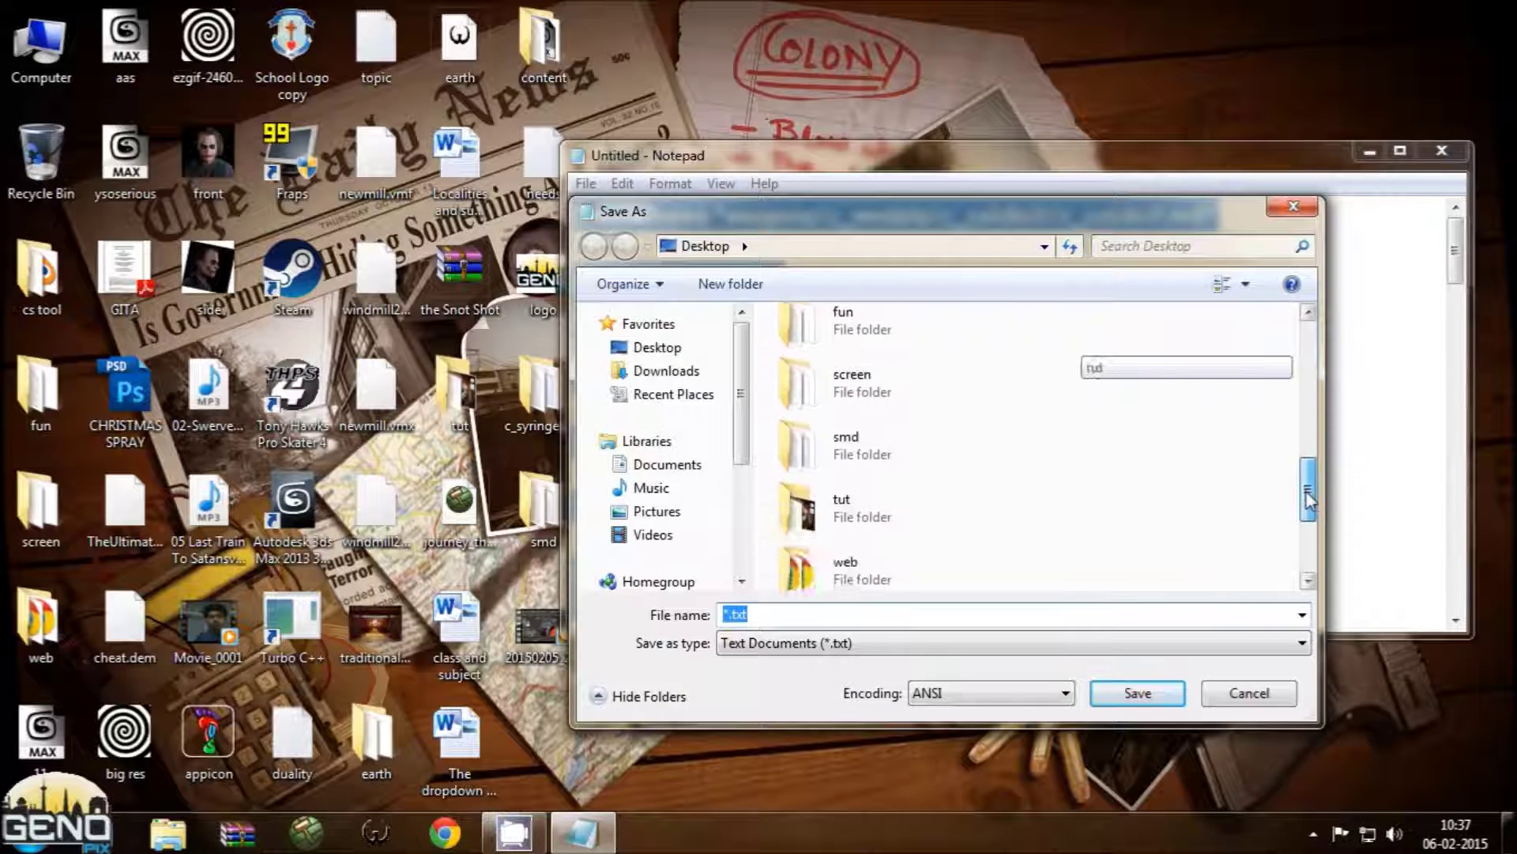
{"action": "double_click", "coordinate": [897, 443]}
{"action": "left_click", "coordinate": [885, 614]}
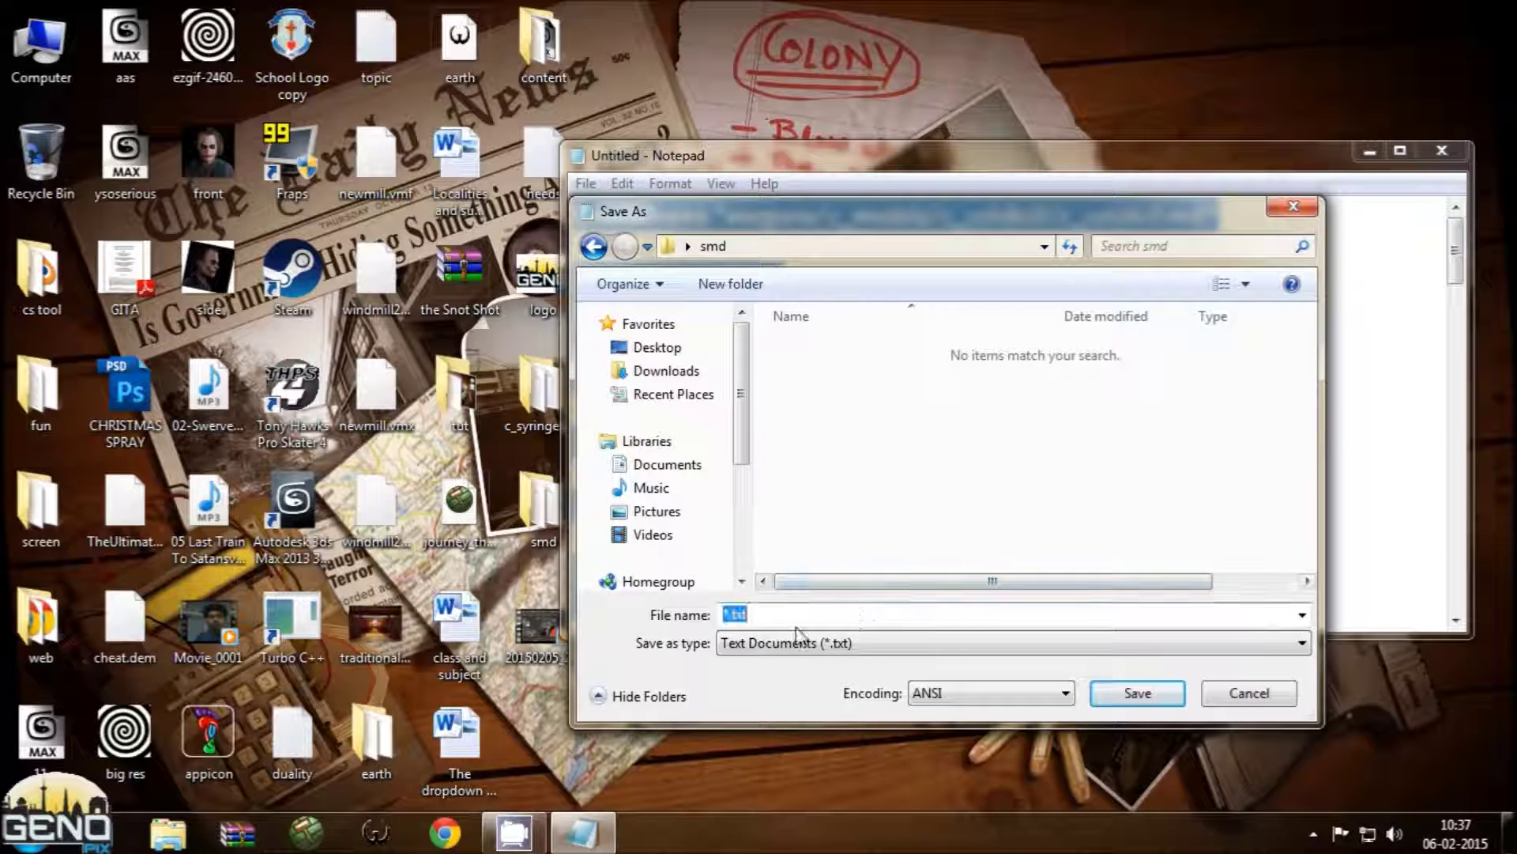
{"action": "type", "text": "coldkiller"}
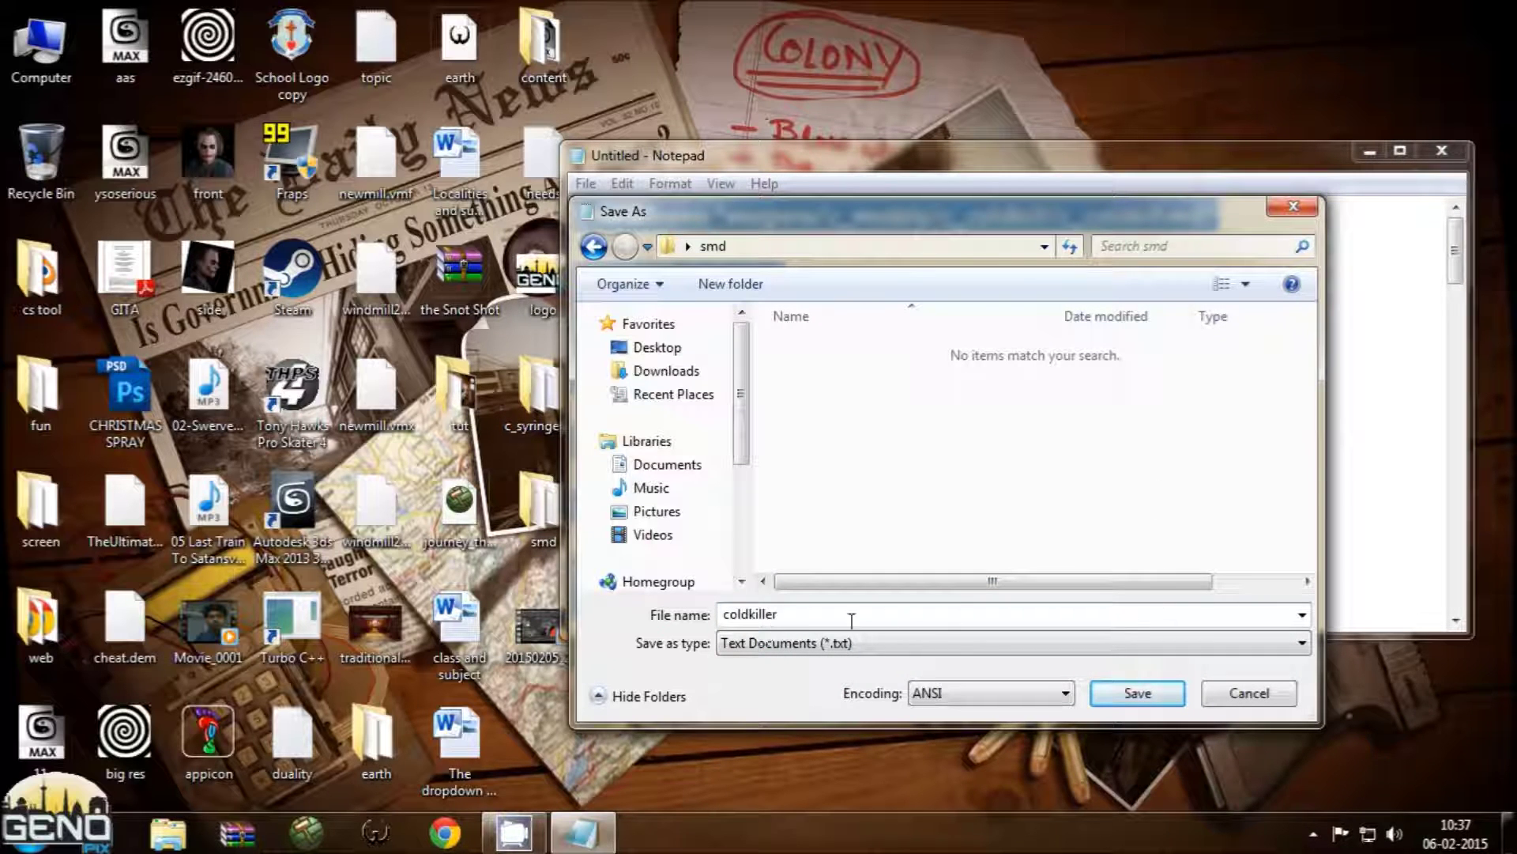
Step: Switch the type to All Files and add the .qc extension, saving coldkiller.qc
{"action": "left_click", "coordinate": [869, 653]}
{"action": "left_click", "coordinate": [838, 680]}
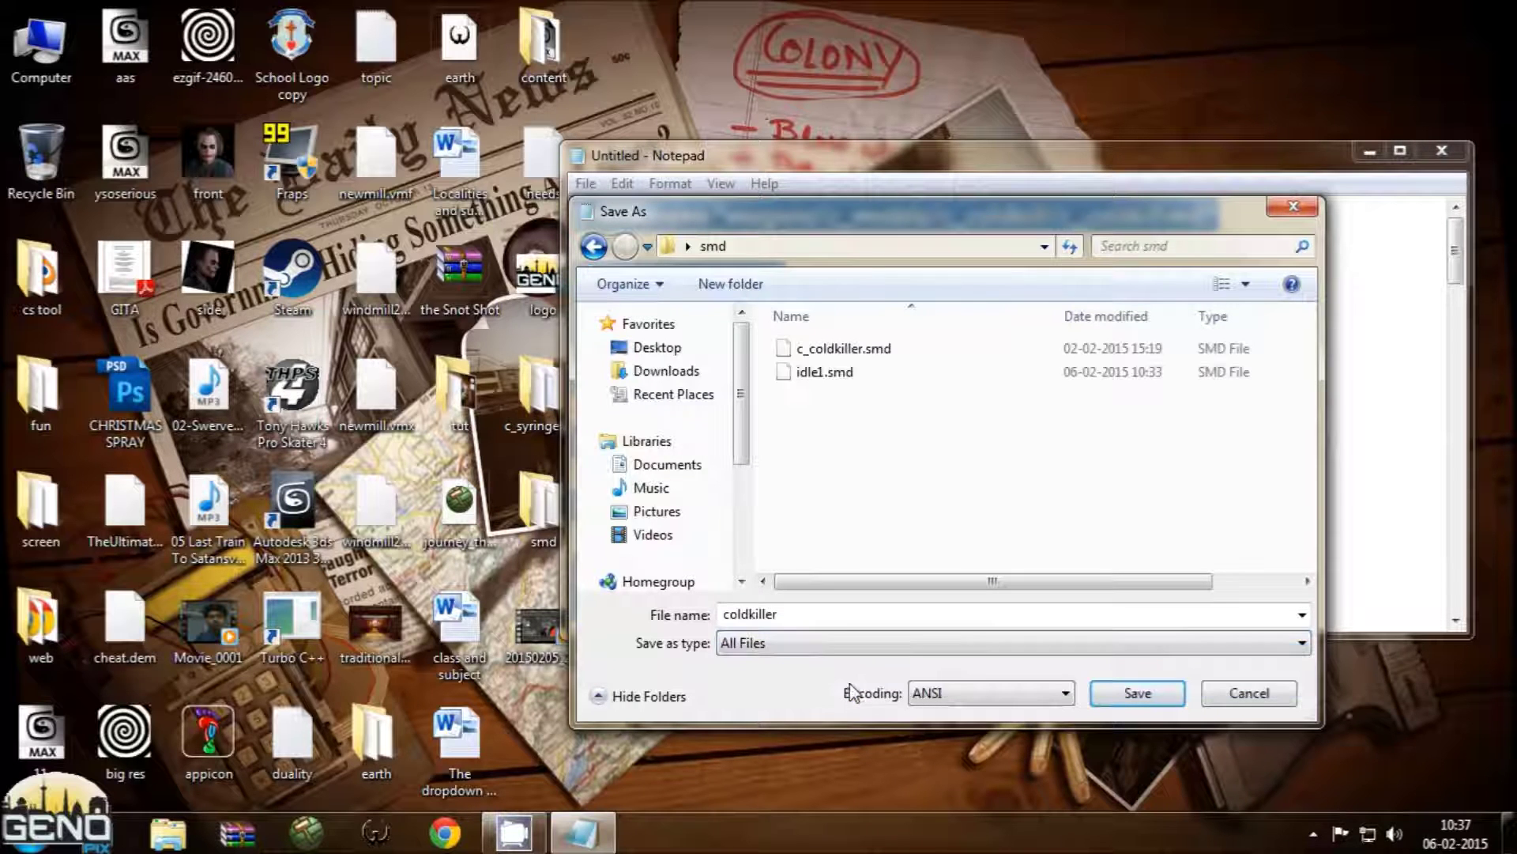
{"action": "double_click", "coordinate": [810, 617]}
{"action": "left_click", "coordinate": [812, 616]}
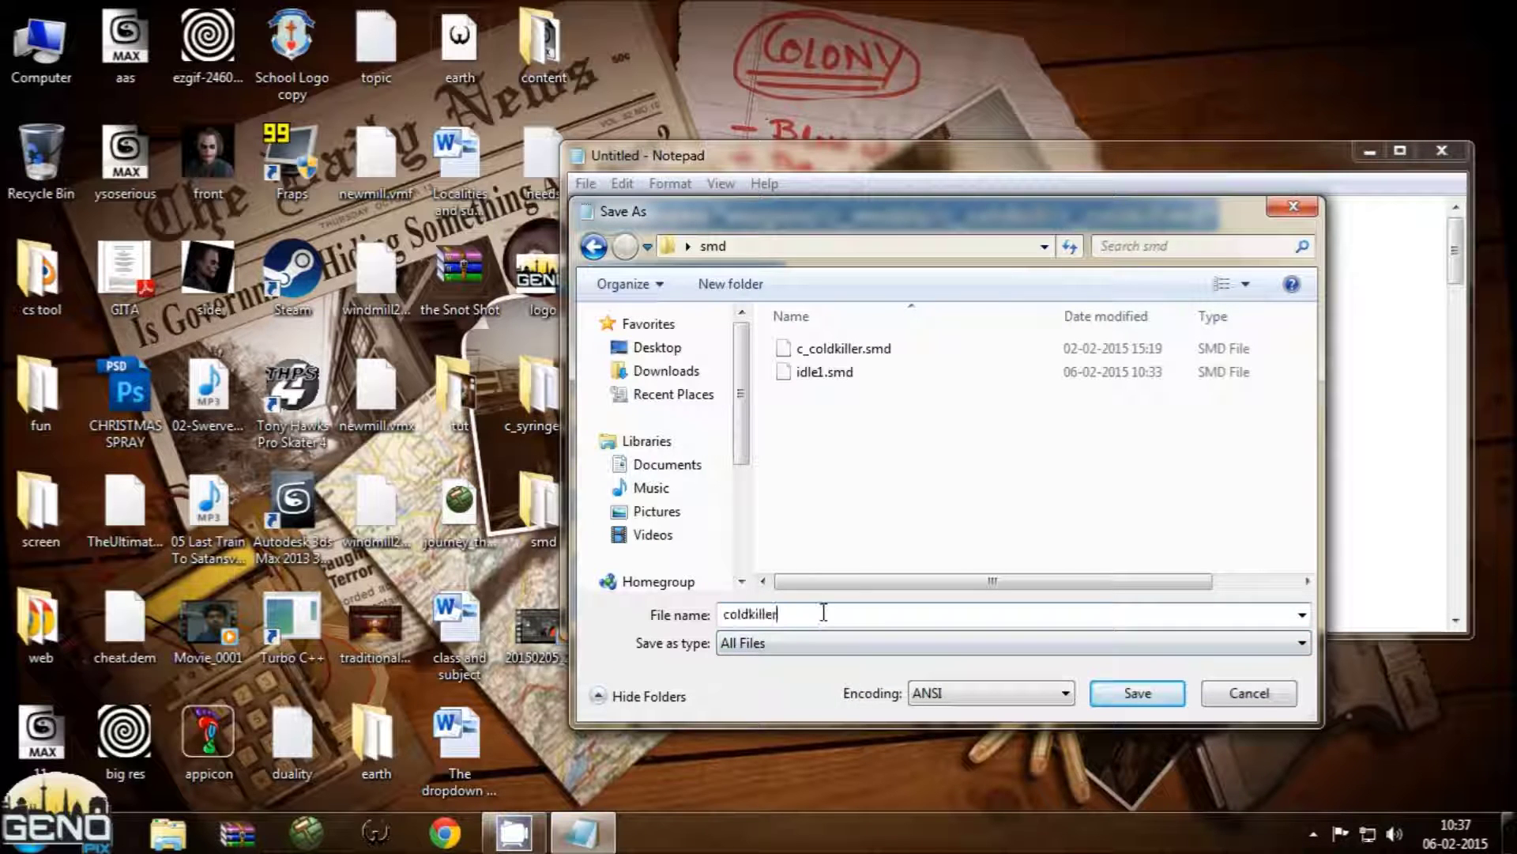
{"action": "type", "text": ".qc"}
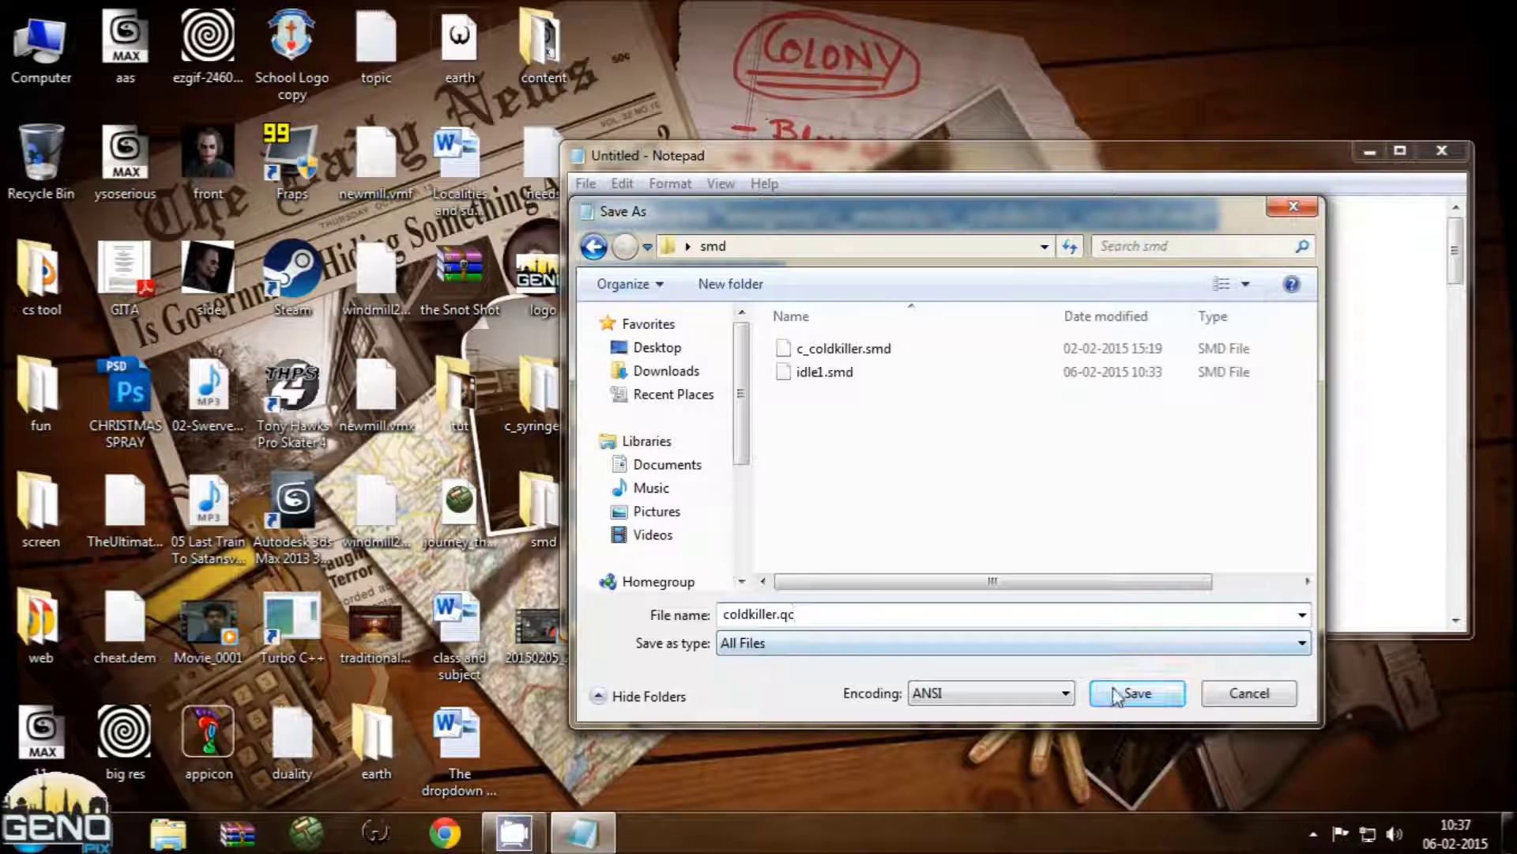
{"action": "left_click", "coordinate": [1139, 706]}
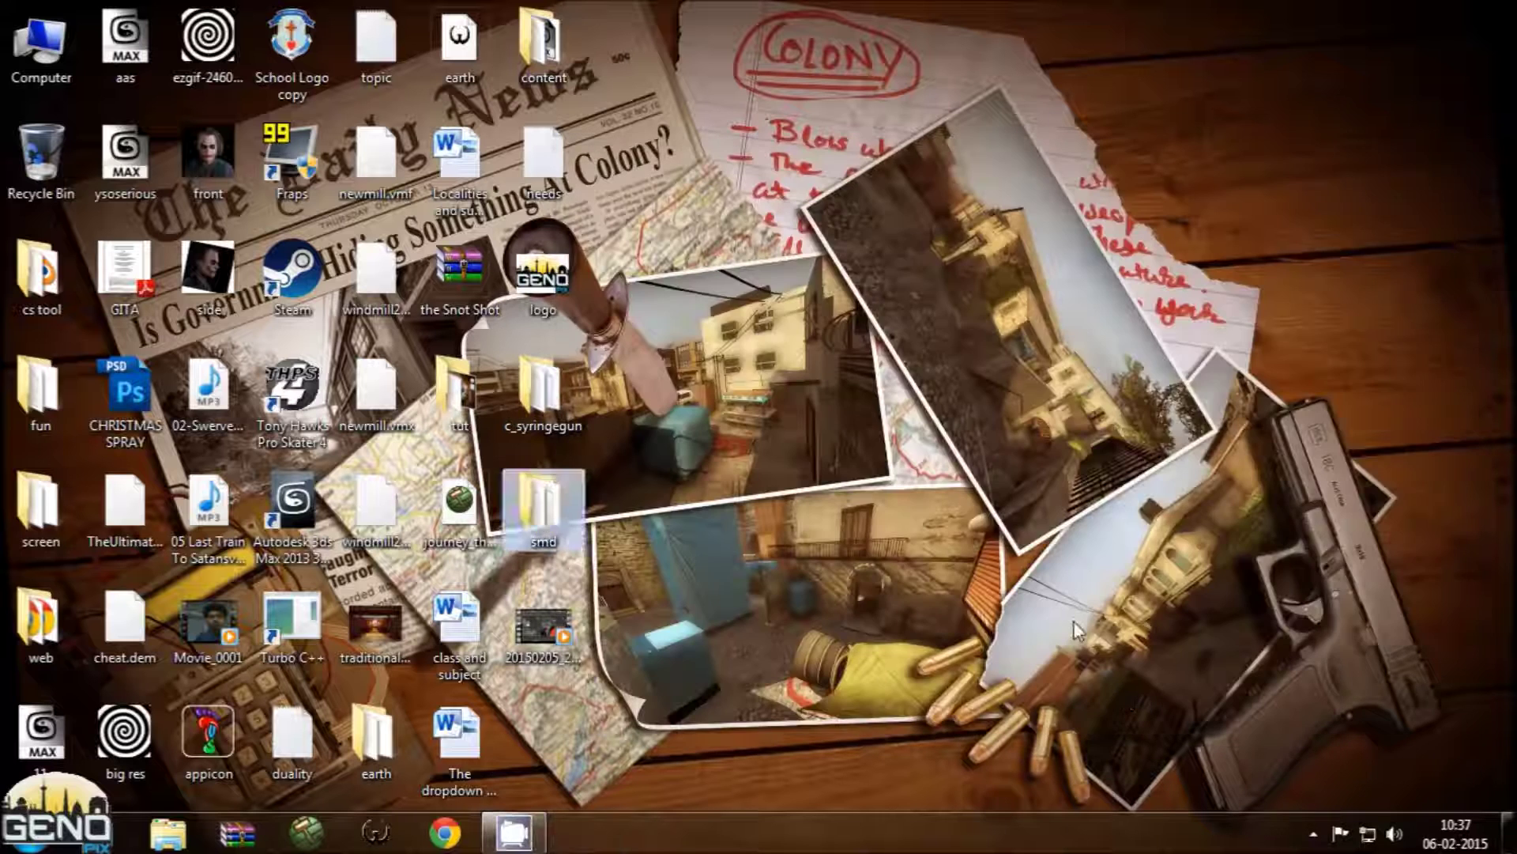
Step: Refresh the desktop and launch Crowbar from the cs tool folder
{"action": "right_click", "coordinate": [1070, 618]}
{"action": "left_click", "coordinate": [1136, 341]}
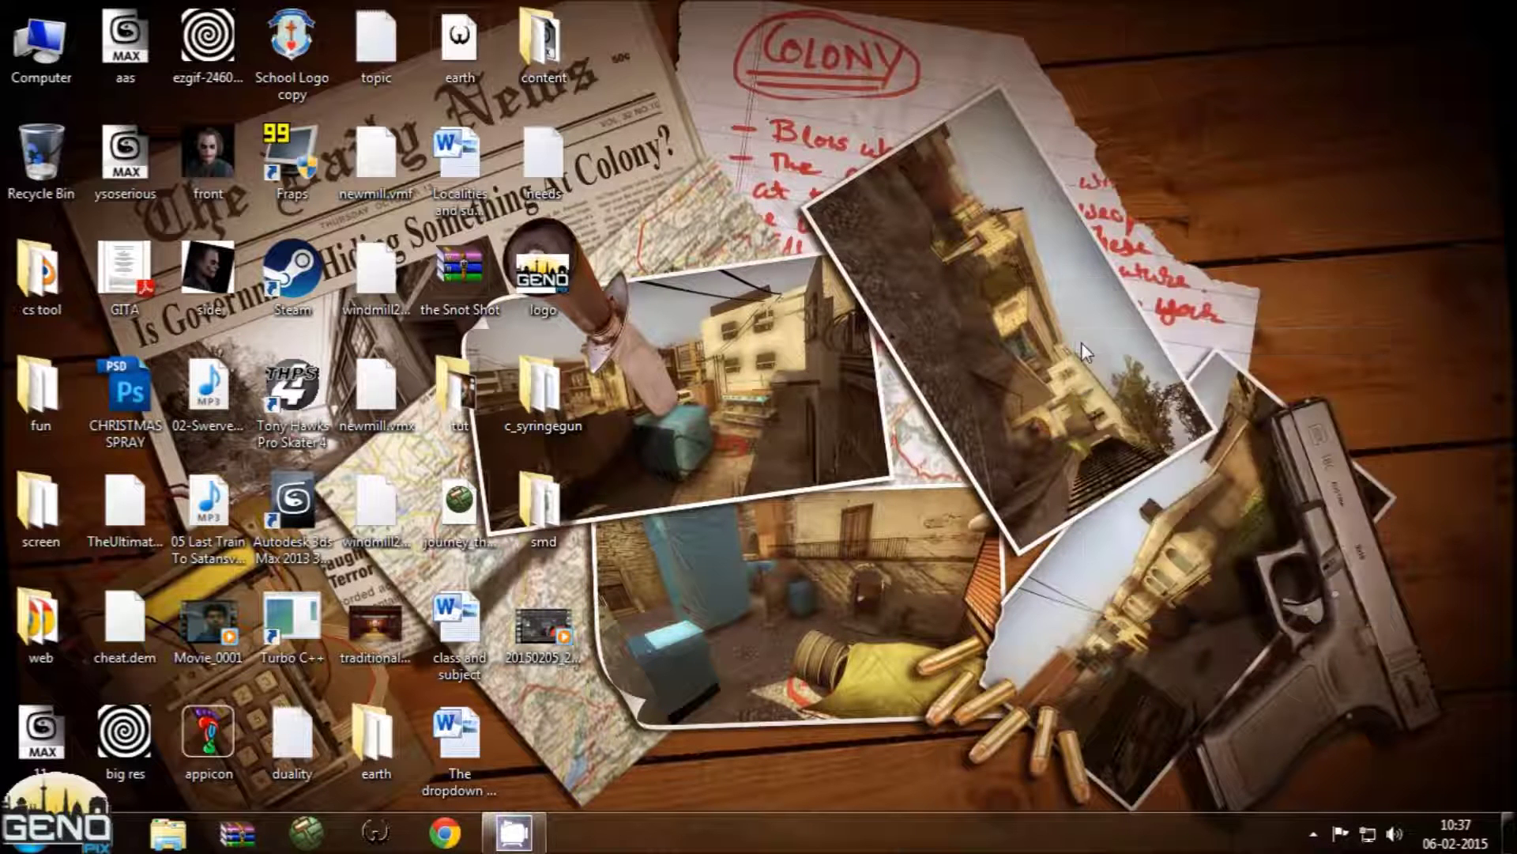
{"action": "double_click", "coordinate": [18, 254]}
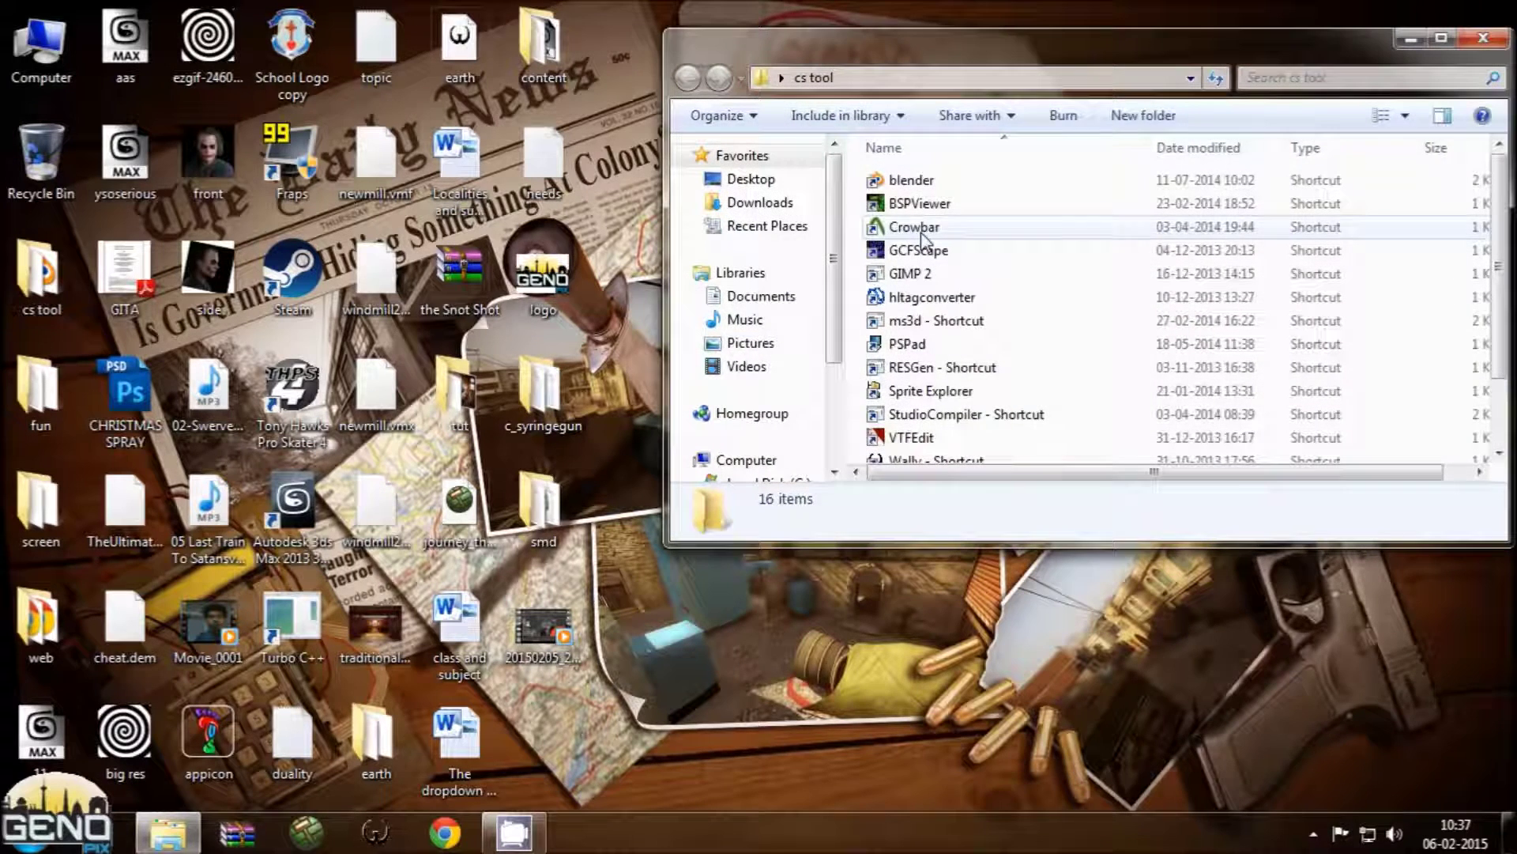
{"action": "left_click", "coordinate": [922, 234]}
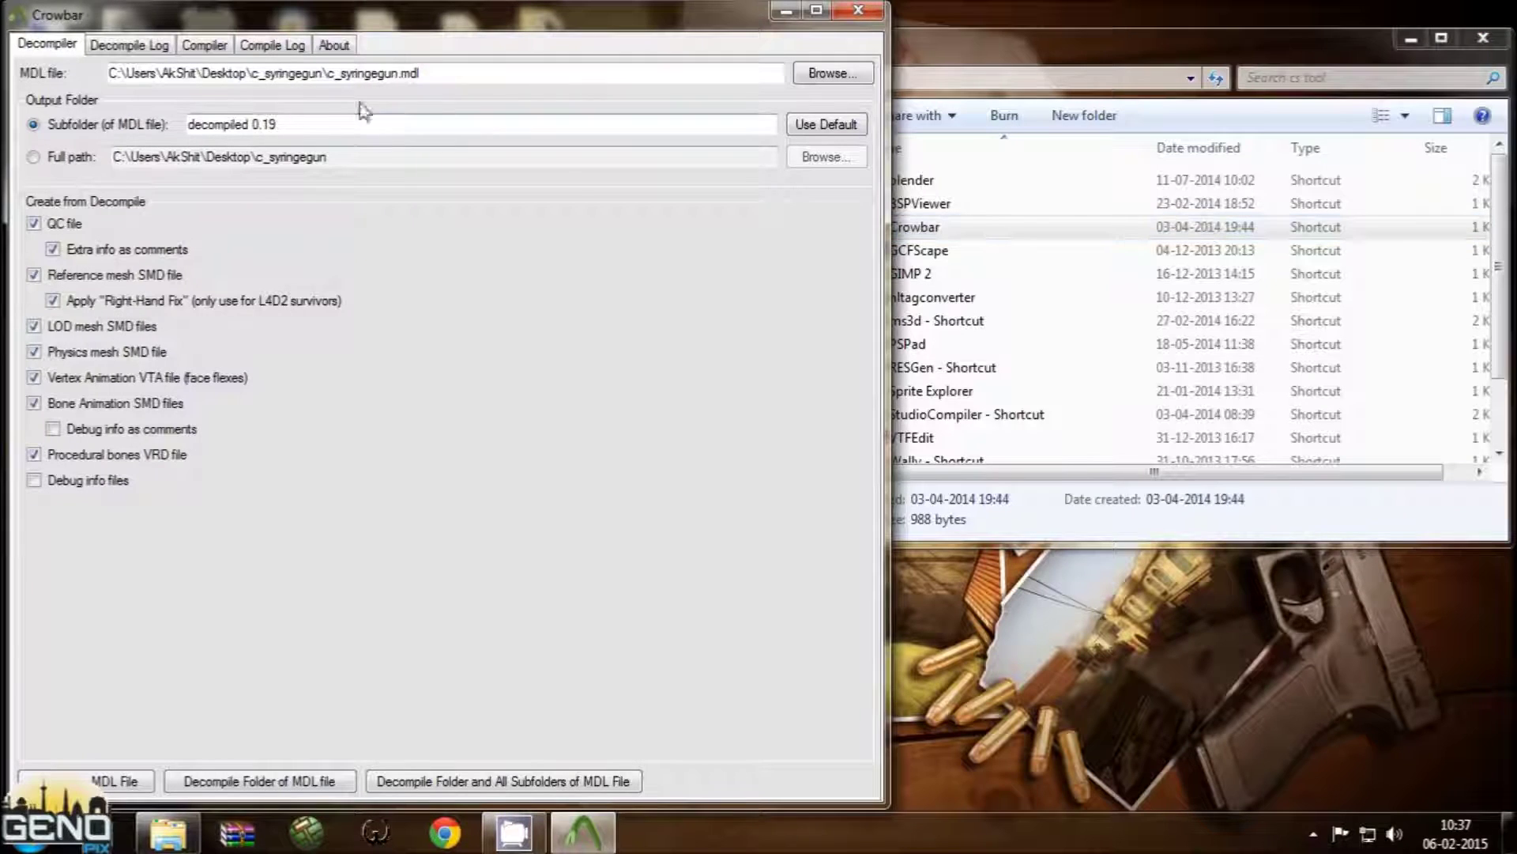
Step: On Crowbar's Compiler tab, load Desktop\smd\coldkiller.qc and compile it
{"action": "left_click", "coordinate": [204, 46]}
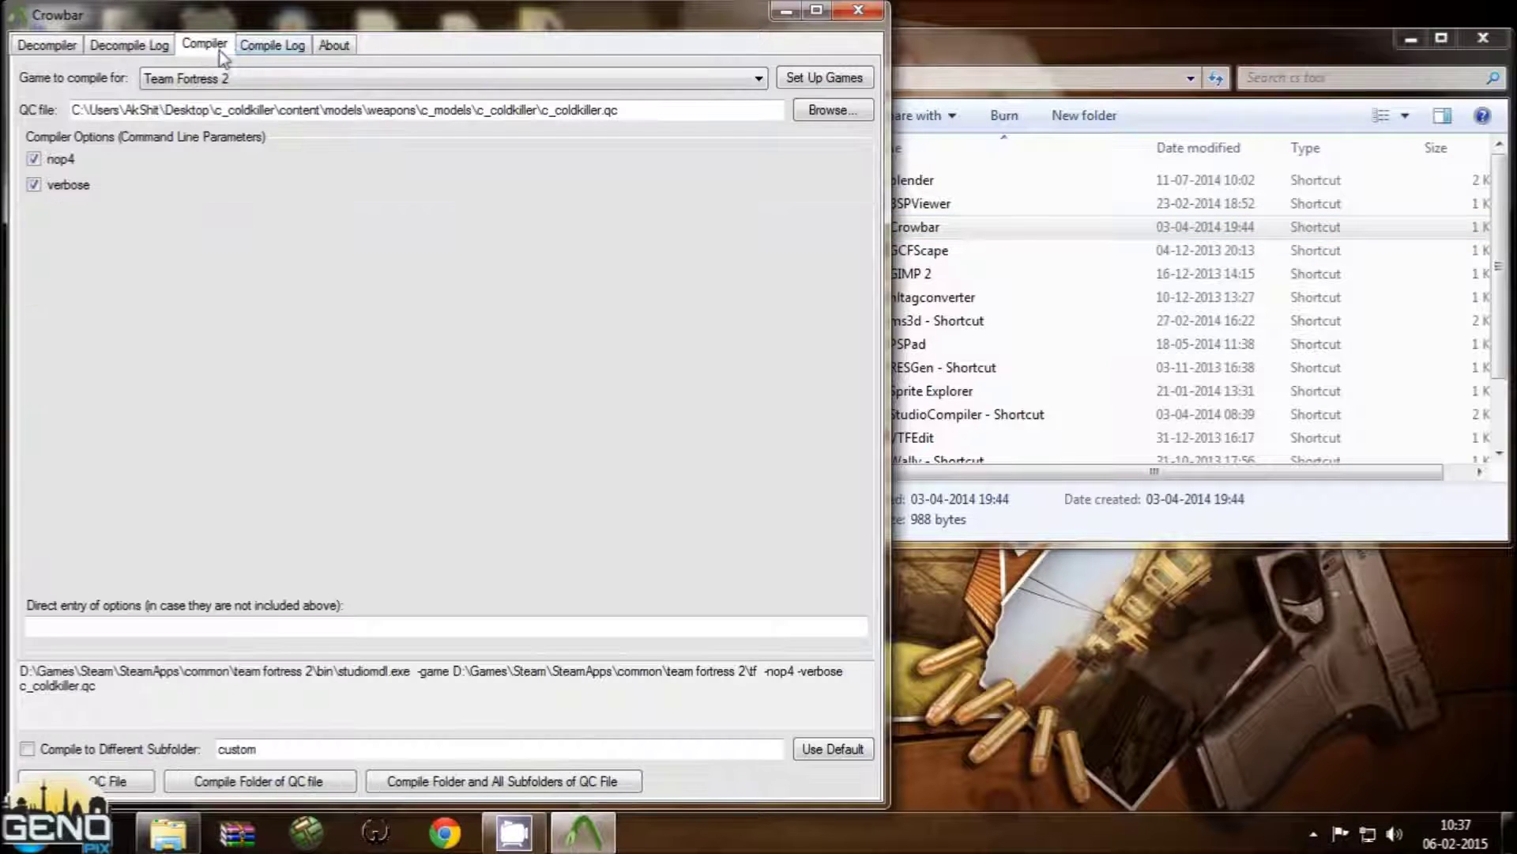
{"action": "left_click", "coordinate": [809, 121]}
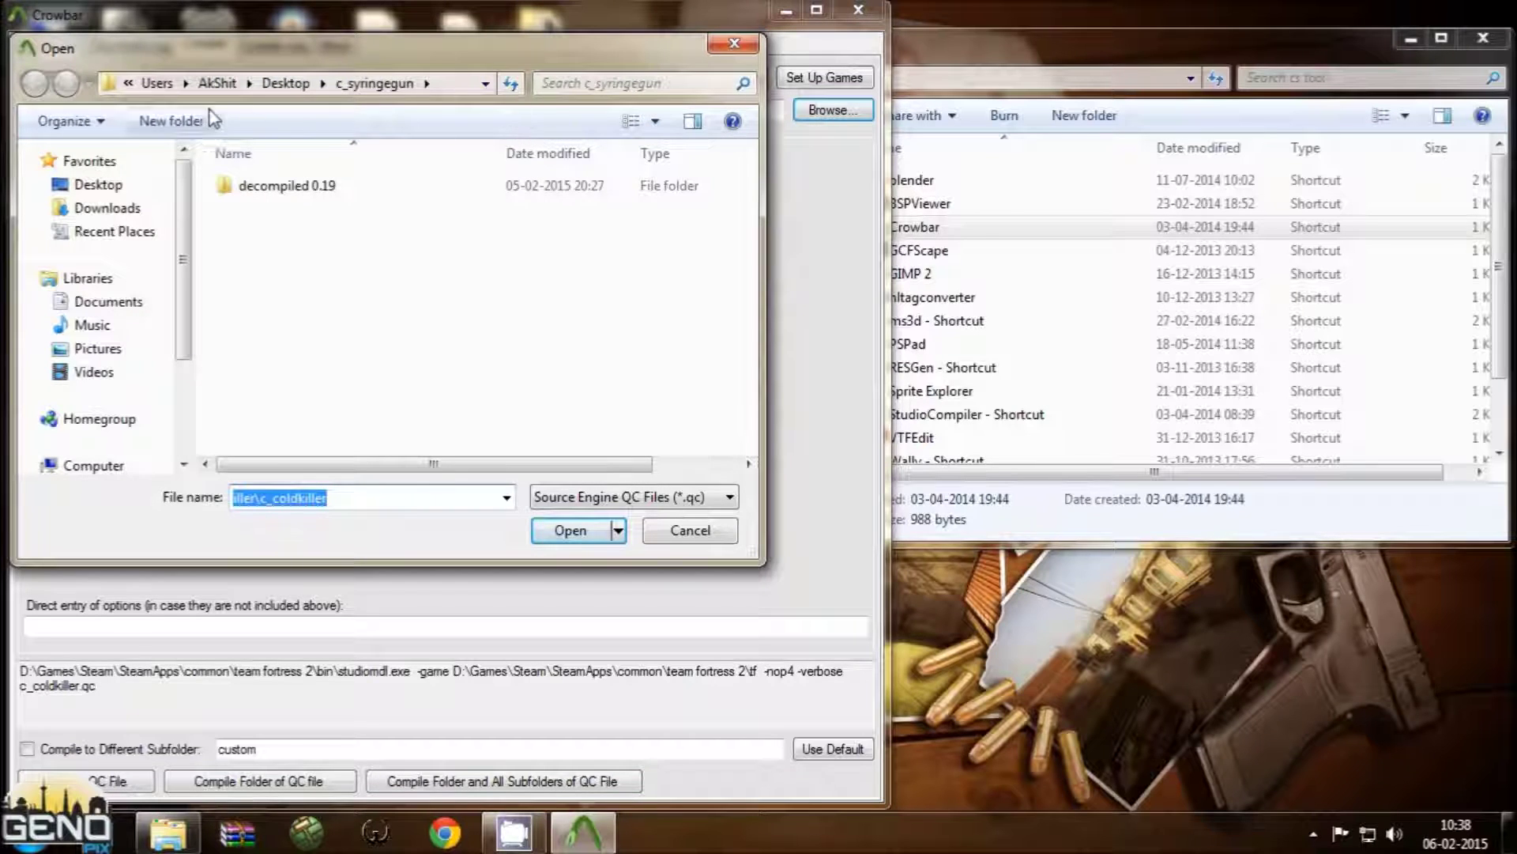
{"action": "left_click", "coordinate": [286, 84]}
{"action": "double_click", "coordinate": [532, 381]}
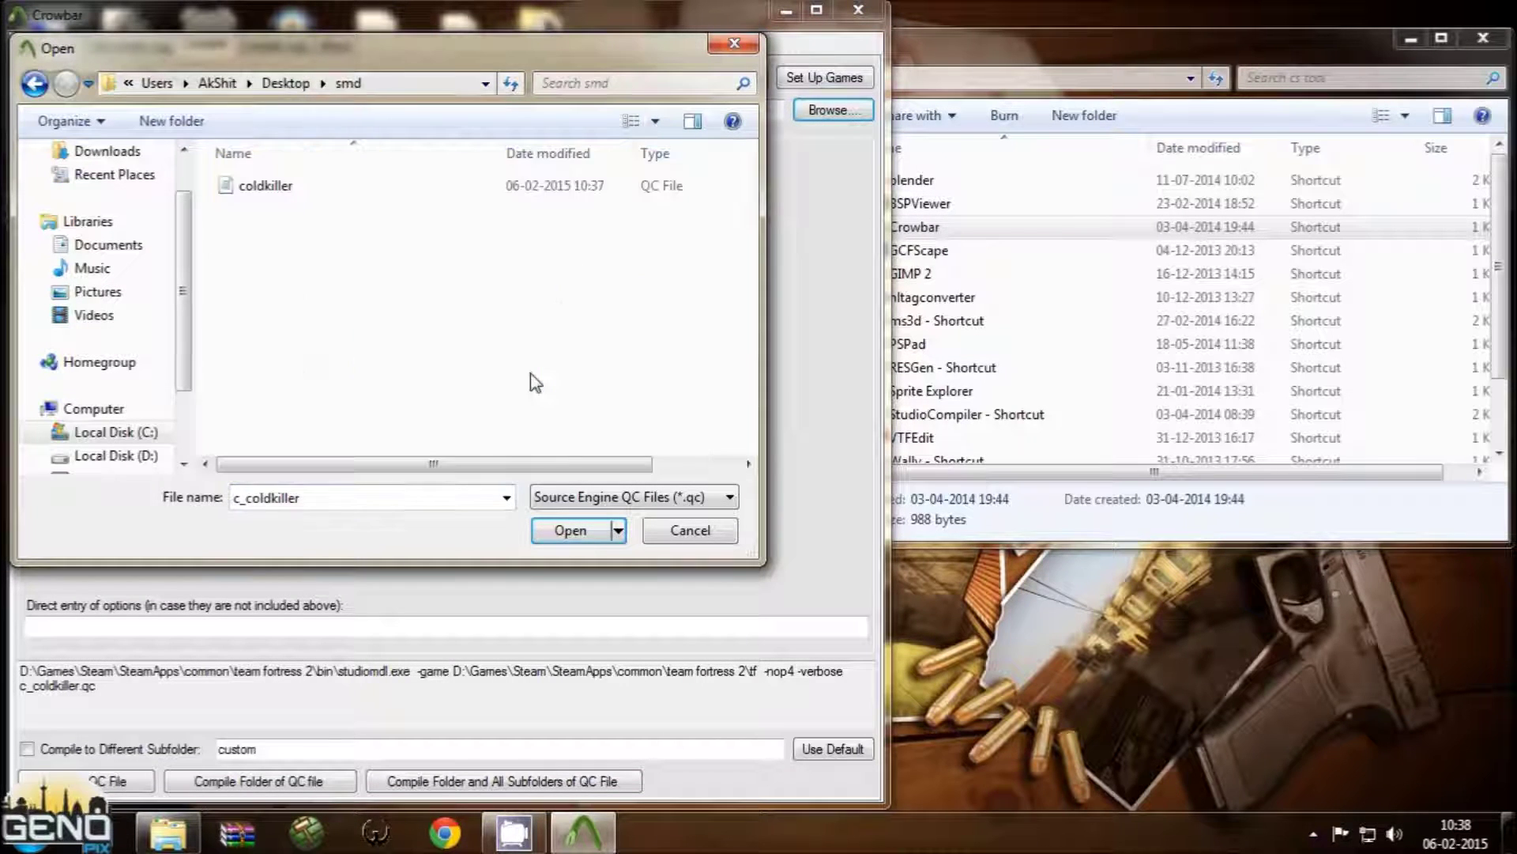
{"action": "left_click", "coordinate": [357, 188]}
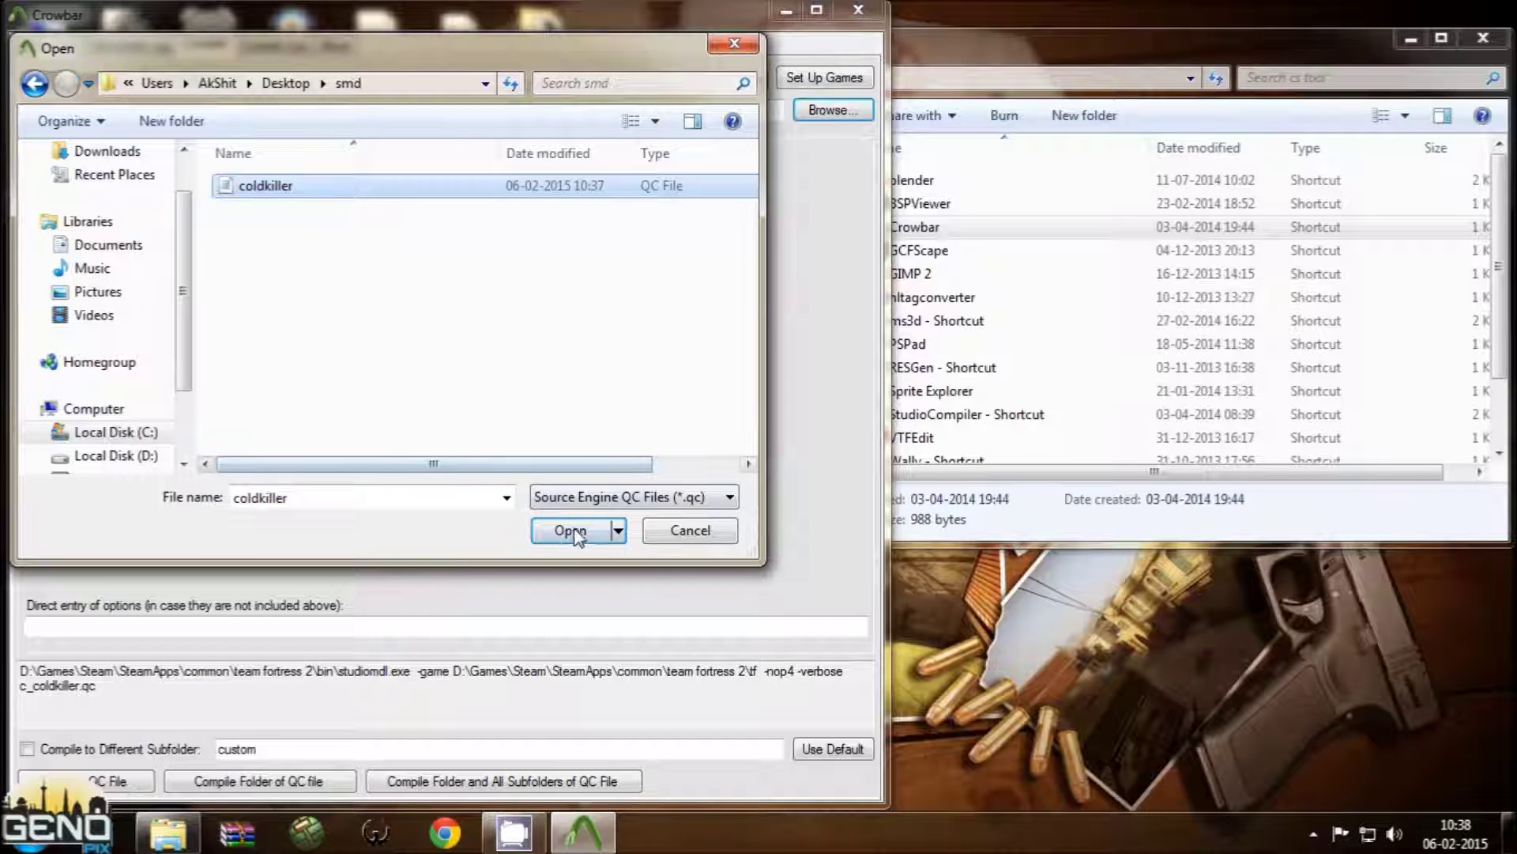
{"action": "left_click", "coordinate": [573, 531]}
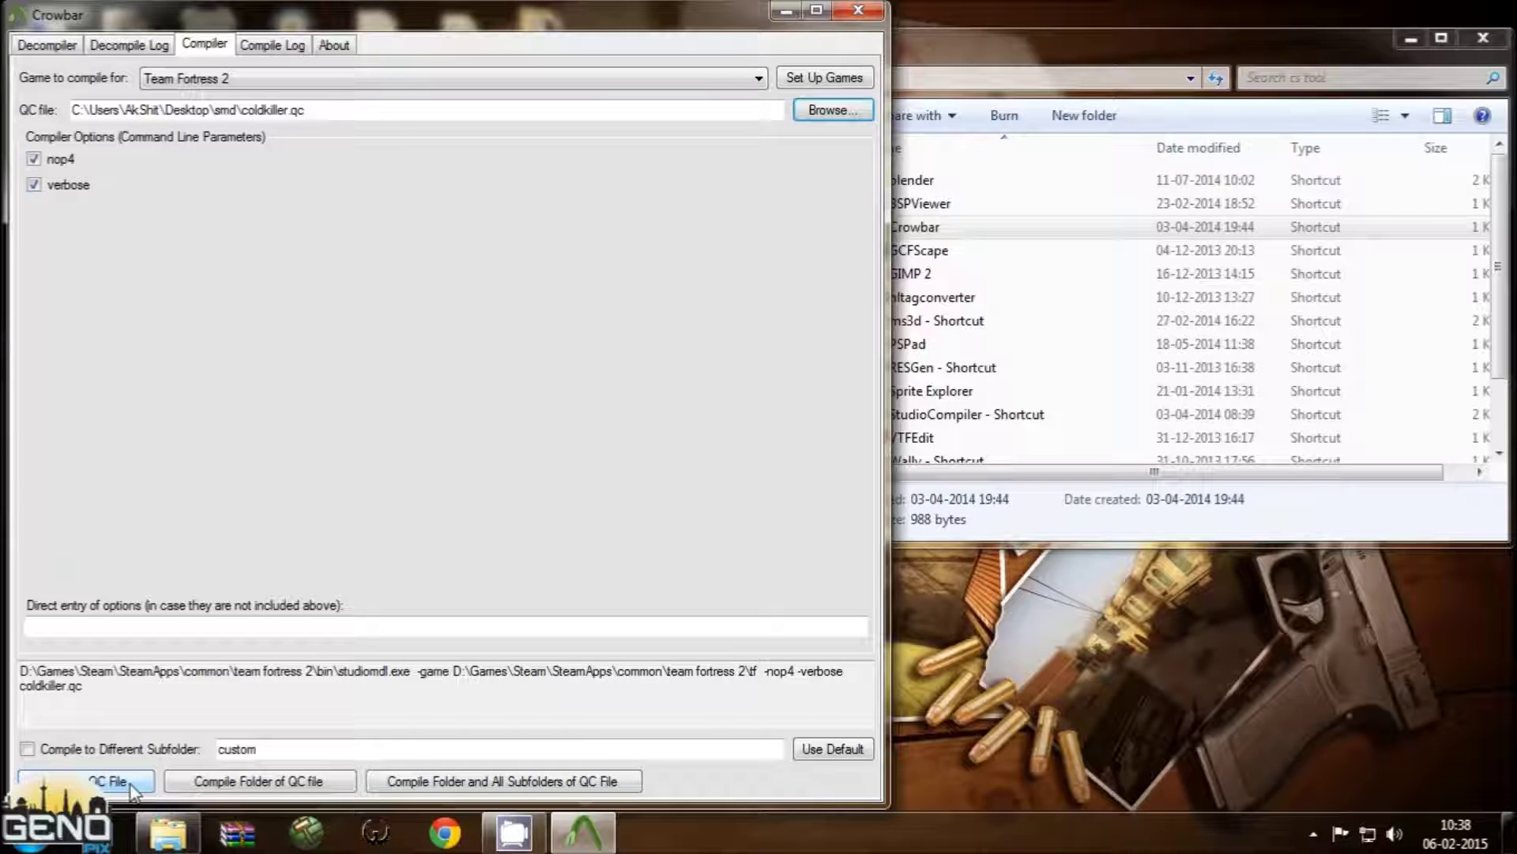
{"action": "left_click", "coordinate": [119, 781]}
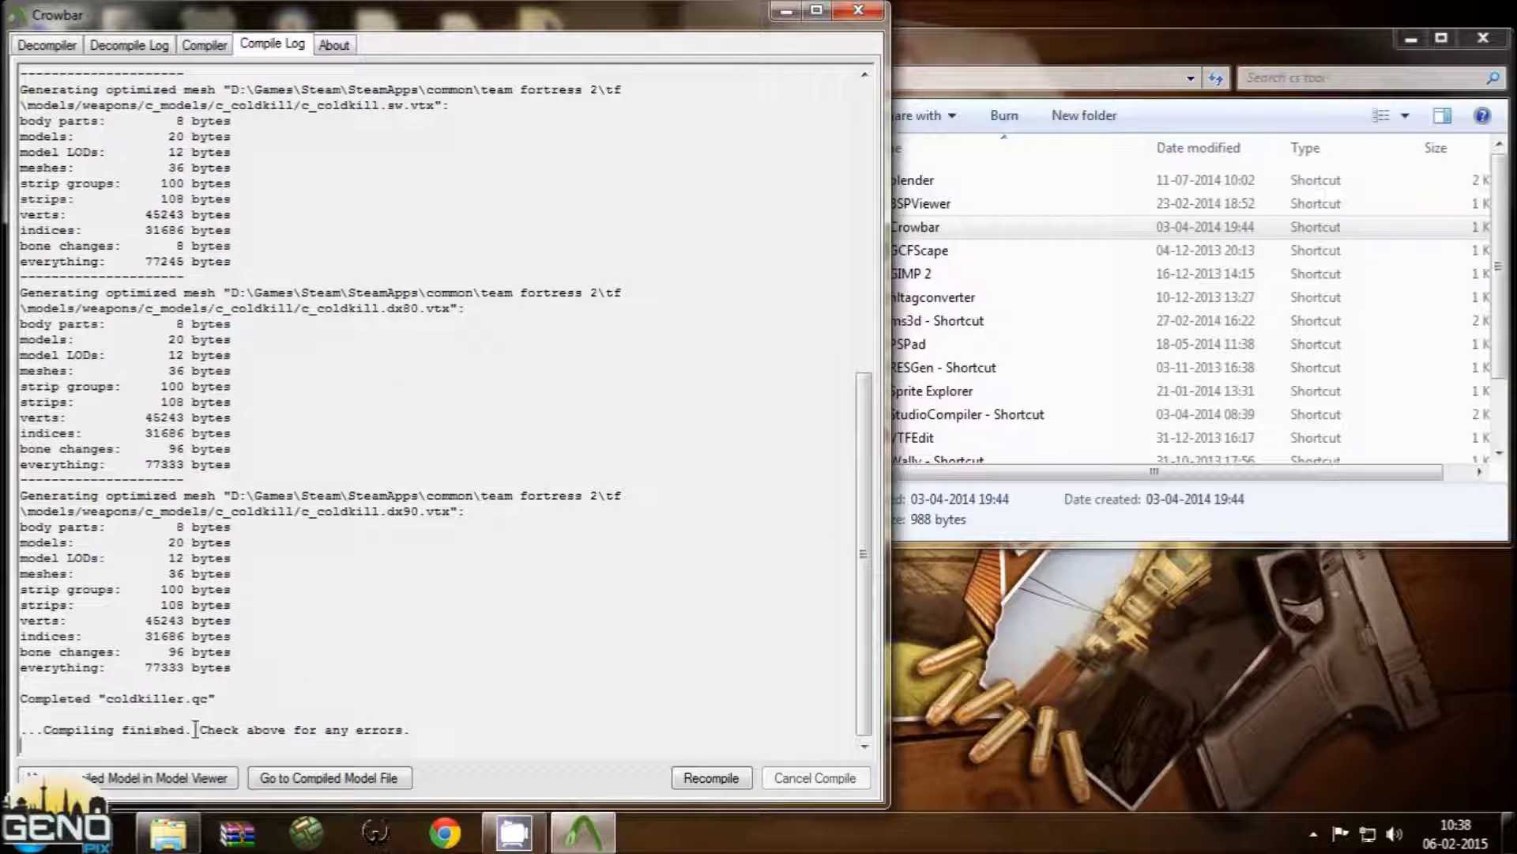
Step: Open the compiled coldkiller model in the viewer and rotate it for inspection
{"action": "left_click", "coordinate": [181, 780]}
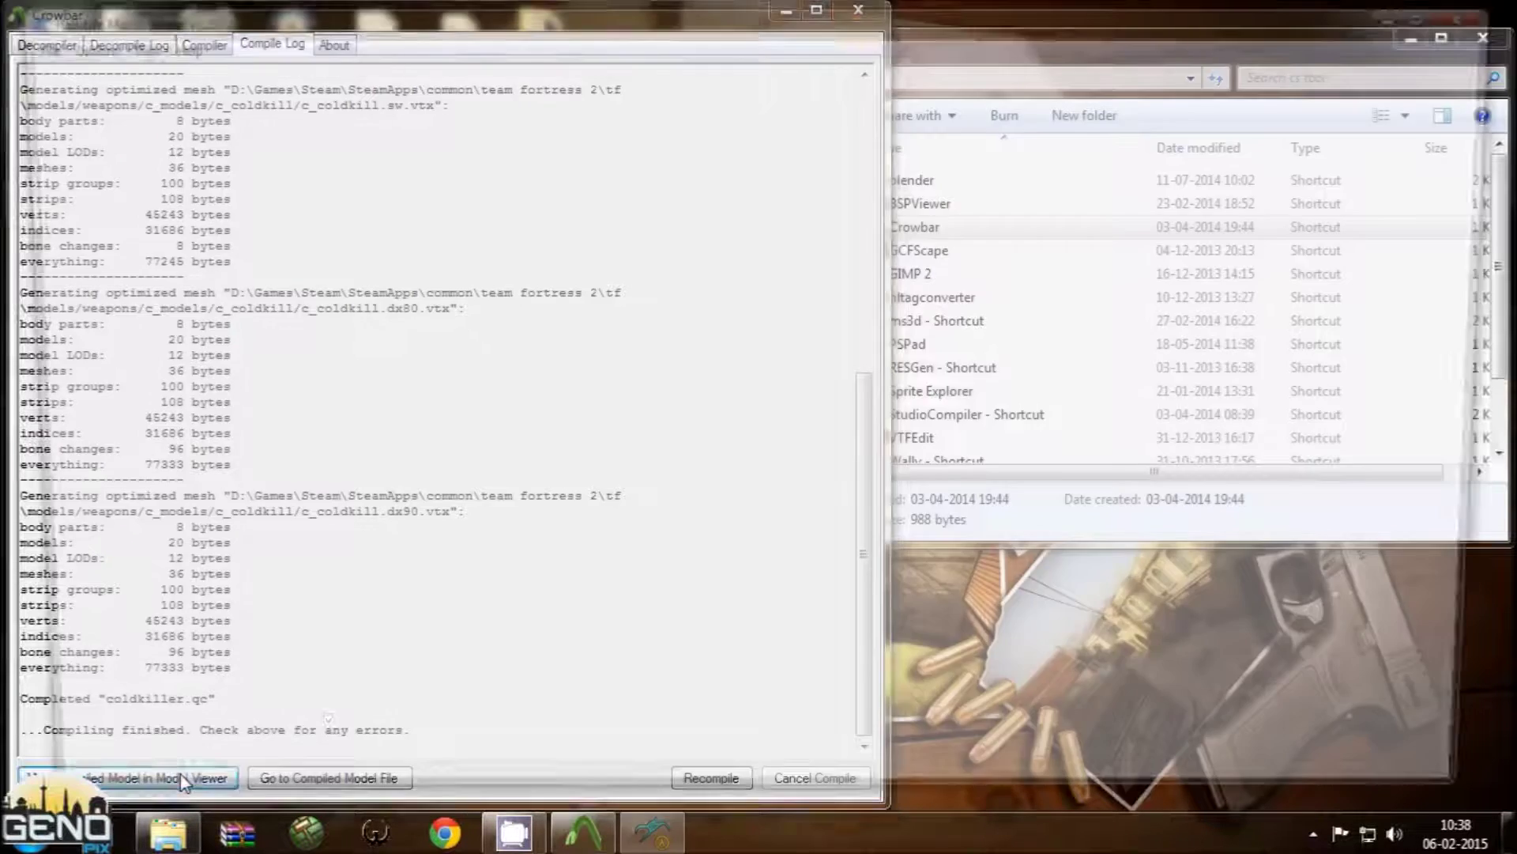
{"action": "mouse_move", "coordinate": [637, 405]}
{"action": "left_mouse_down"}
{"action": "mouse_move", "coordinate": [771, 331]}
{"action": "mouse_move", "coordinate": [675, 259]}
{"action": "mouse_move", "coordinate": [656, 172]}
{"action": "mouse_move", "coordinate": [771, 382]}
{"action": "mouse_move", "coordinate": [809, 340]}
{"action": "mouse_move", "coordinate": [799, 362]}
{"action": "mouse_move", "coordinate": [832, 417]}
{"action": "mouse_move", "coordinate": [772, 349]}
{"action": "mouse_move", "coordinate": [705, 329]}
{"action": "mouse_move", "coordinate": [874, 372]}
{"action": "mouse_move", "coordinate": [853, 294]}
{"action": "mouse_move", "coordinate": [847, 462]}
{"action": "mouse_move", "coordinate": [814, 301]}
{"action": "mouse_move", "coordinate": [711, 138]}
{"action": "mouse_move", "coordinate": [600, 234]}
{"action": "mouse_move", "coordinate": [569, 356]}
{"action": "mouse_move", "coordinate": [515, 372]}
{"action": "mouse_move", "coordinate": [518, 461]}
{"action": "mouse_move", "coordinate": [536, 424]}
{"action": "mouse_move", "coordinate": [536, 386]}
{"action": "mouse_move", "coordinate": [496, 469]}
{"action": "mouse_move", "coordinate": [819, 349]}
{"action": "mouse_move", "coordinate": [820, 409]}
{"action": "left_mouse_up"}
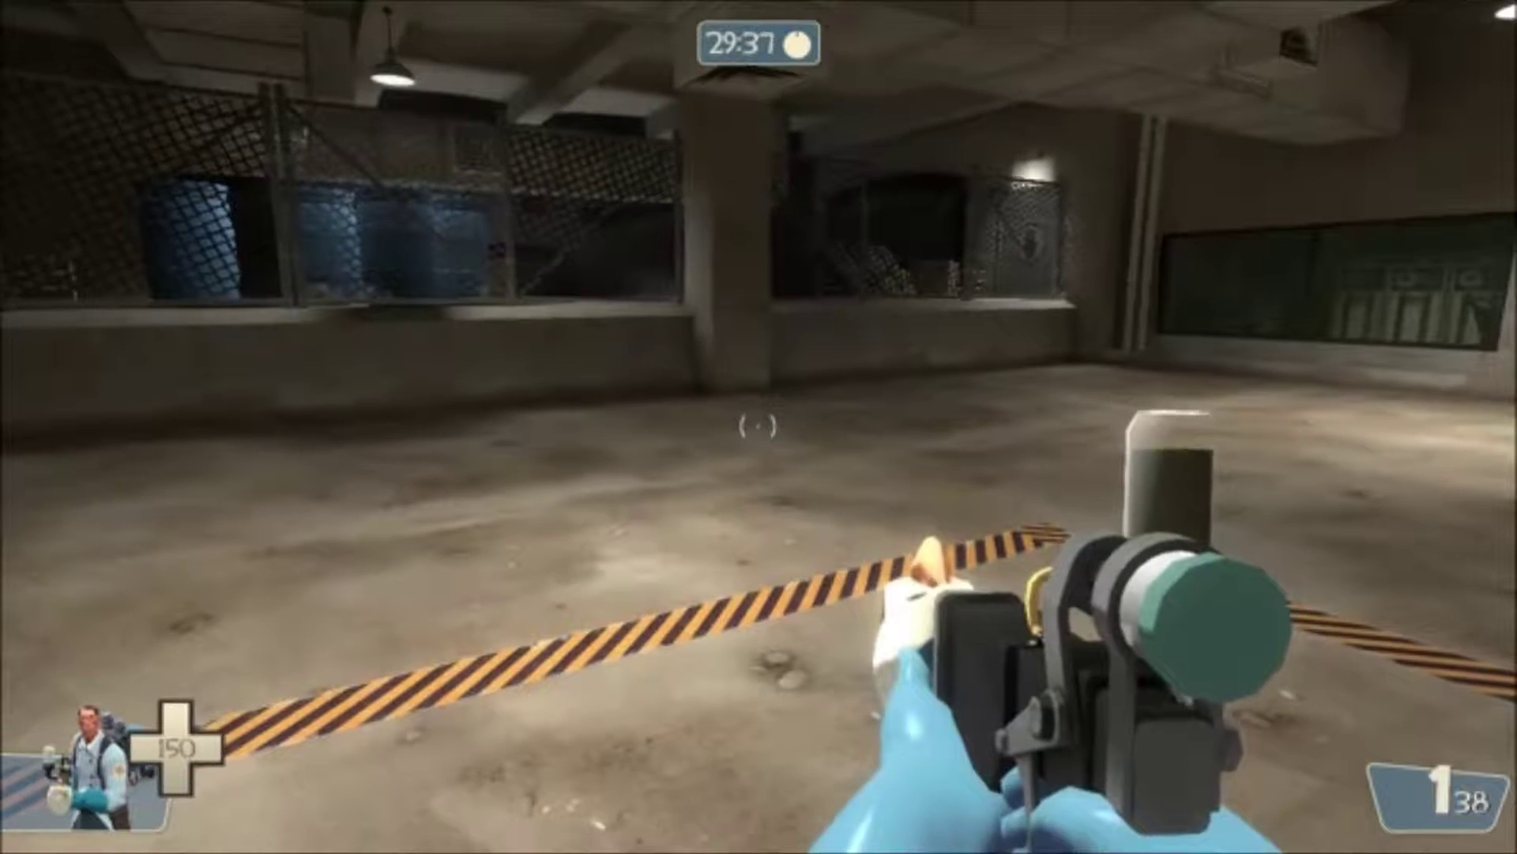
Step: Fire five crossbow bolts as the Medic, across the room and at the floor
{"action": "left_click", "coordinate": [757, 427]}
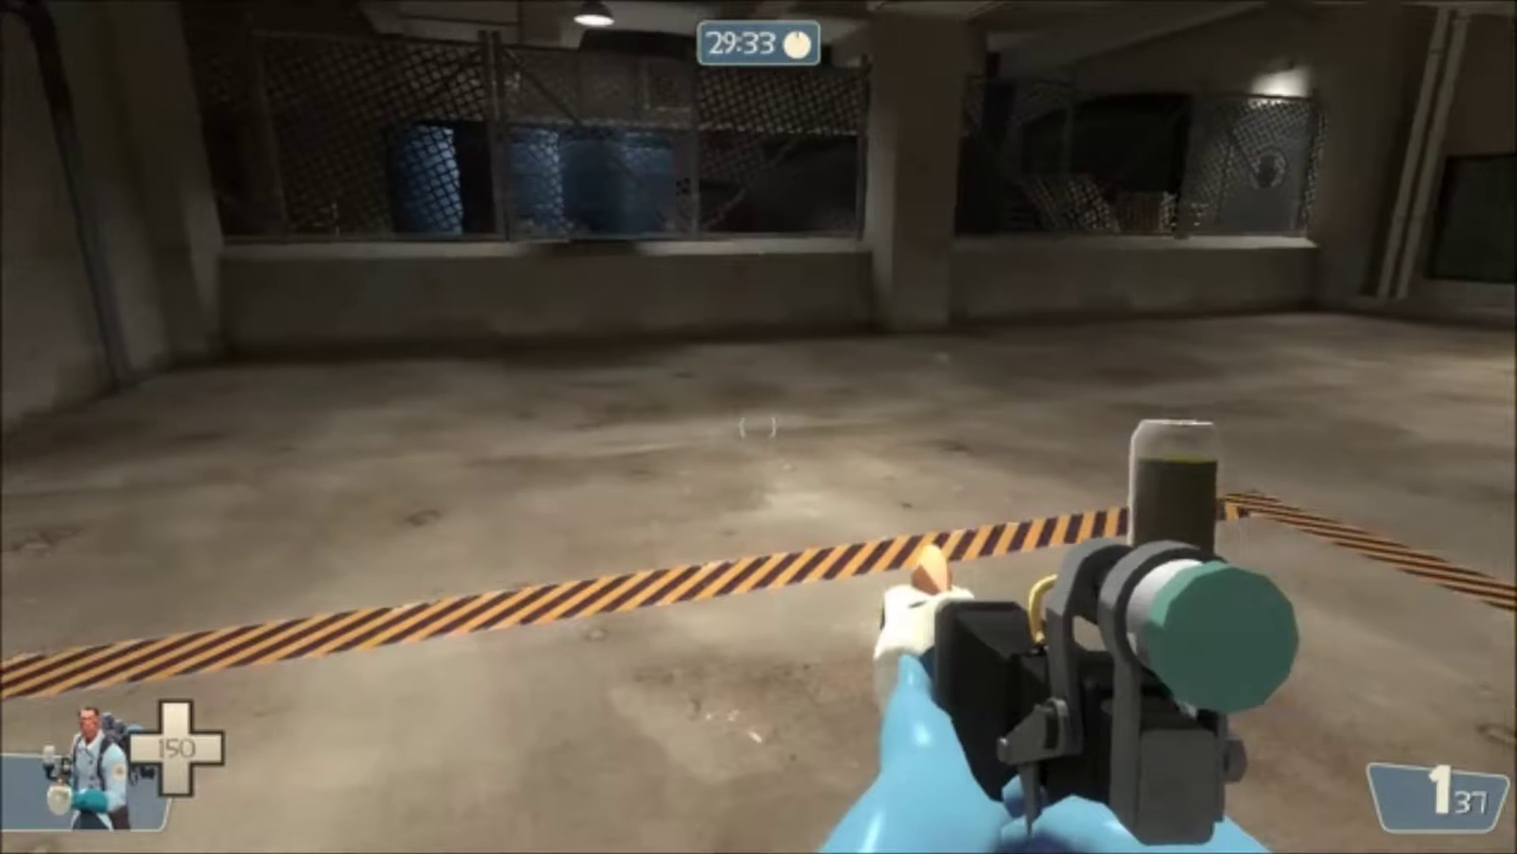
{"action": "left_click", "coordinate": [758, 427]}
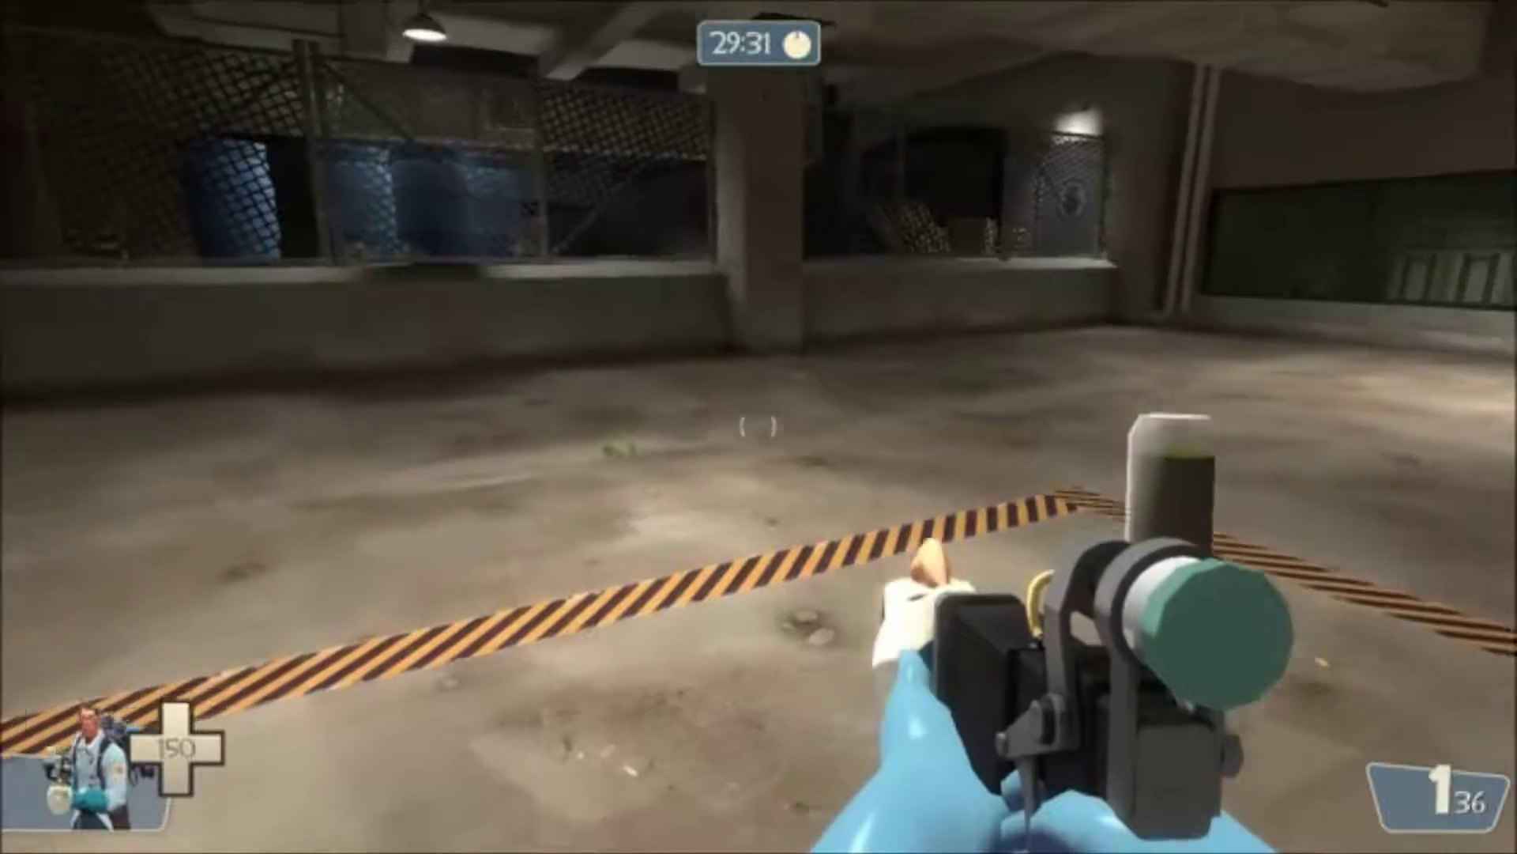
{"action": "left_click", "coordinate": [758, 426]}
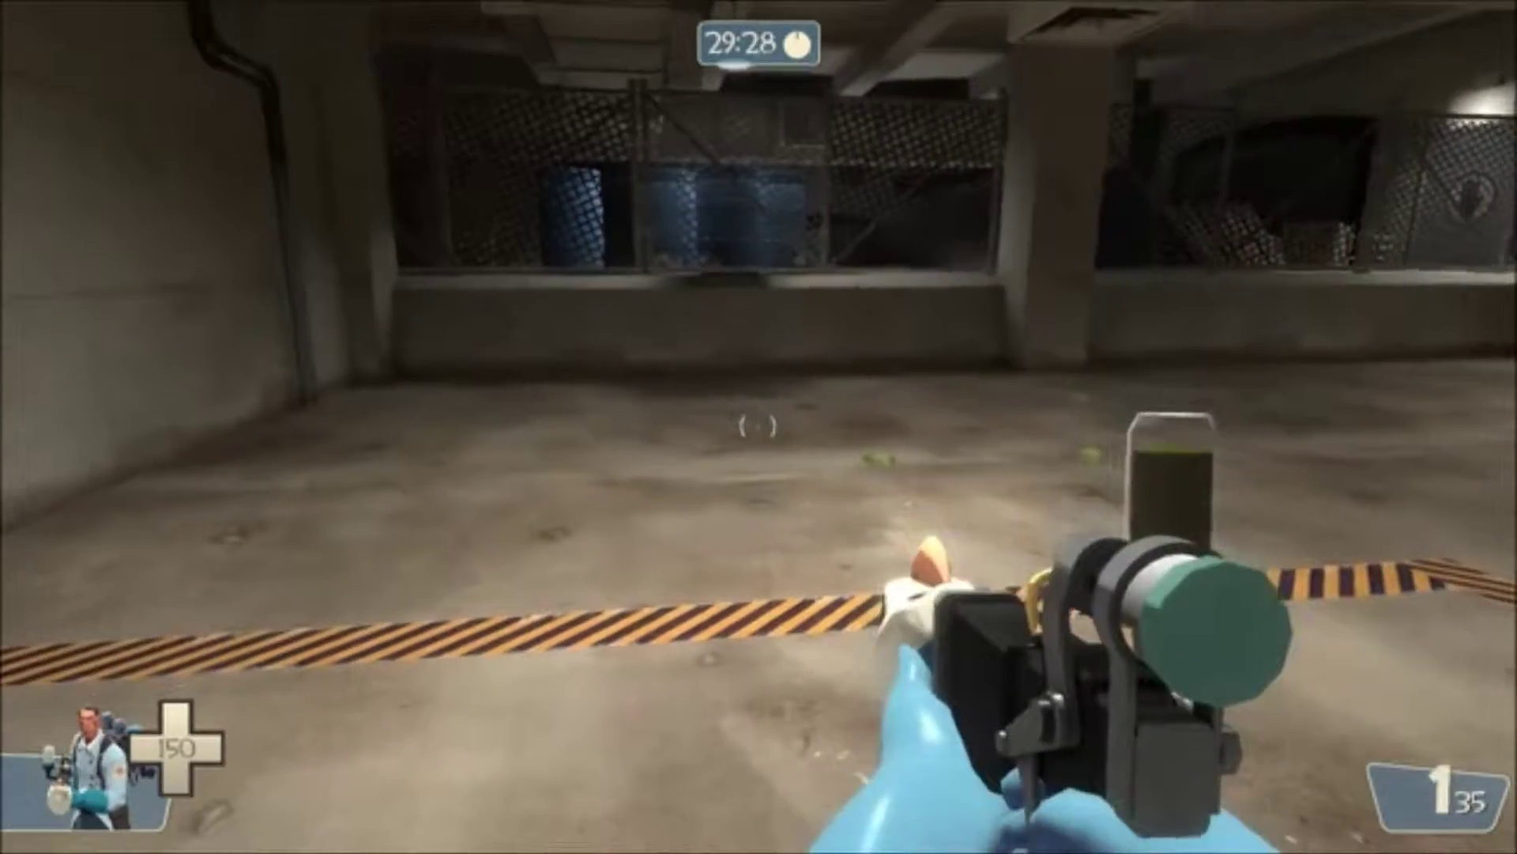
{"action": "left_click", "coordinate": [757, 427]}
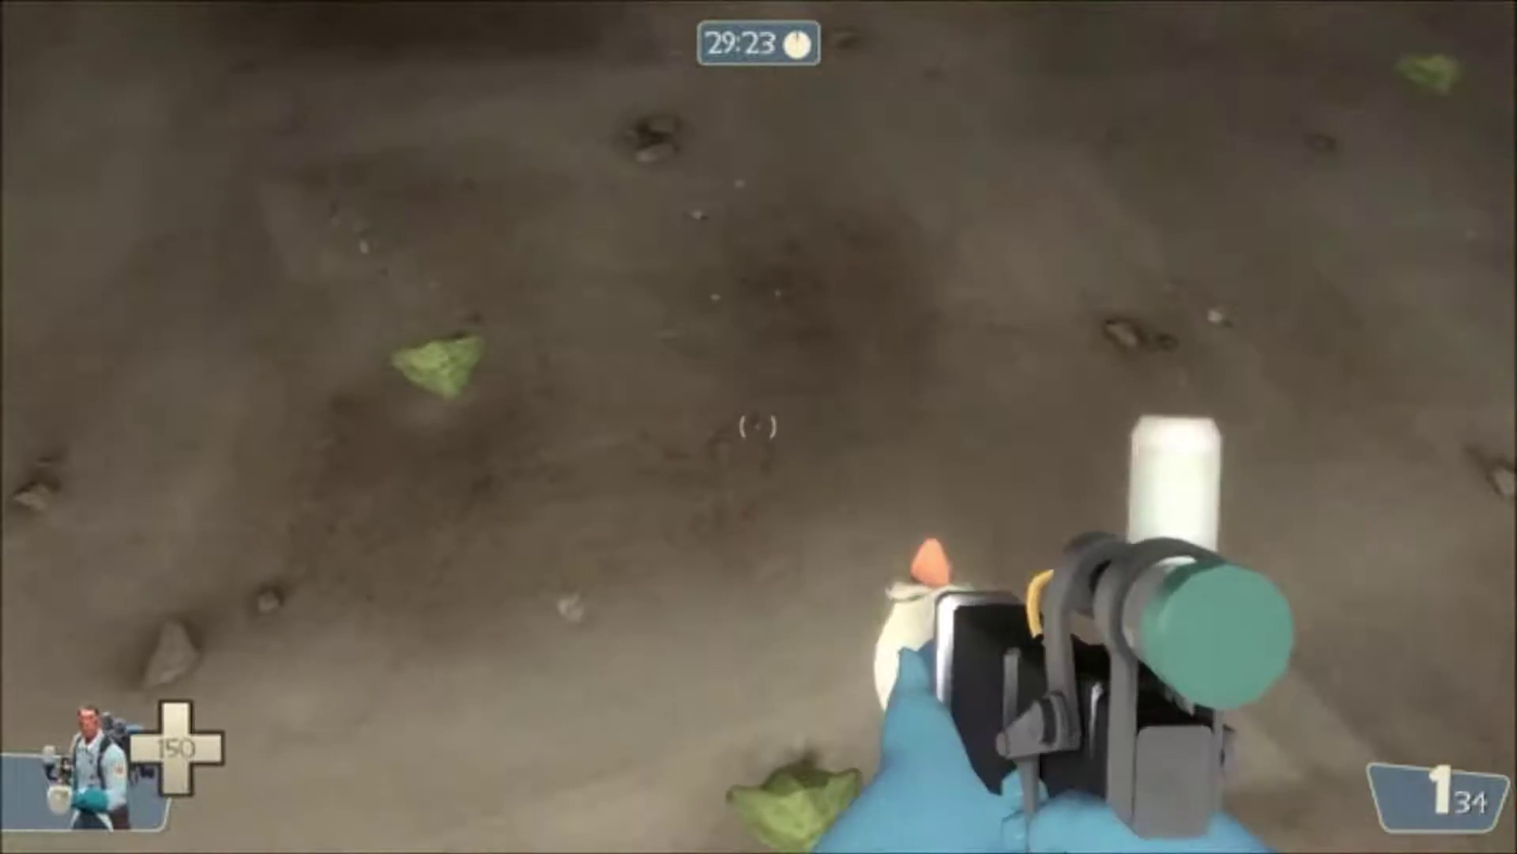
{"action": "left_click", "coordinate": [757, 426]}
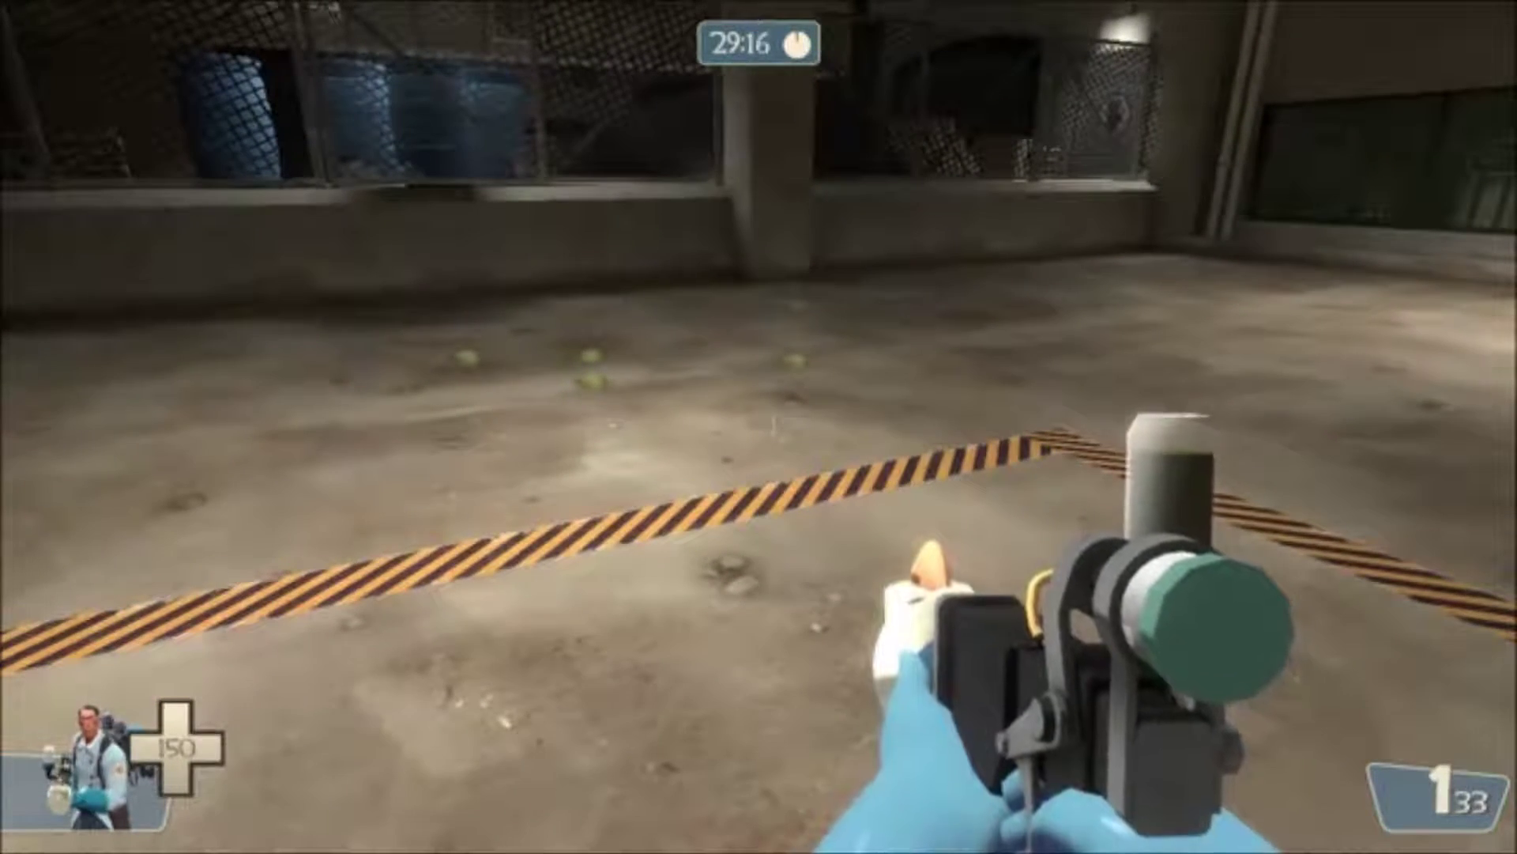
Step: Run itemtest from the console and add a Medic test weapon using c_coldkiller.mdl
{"action": "key", "text": "grave"}
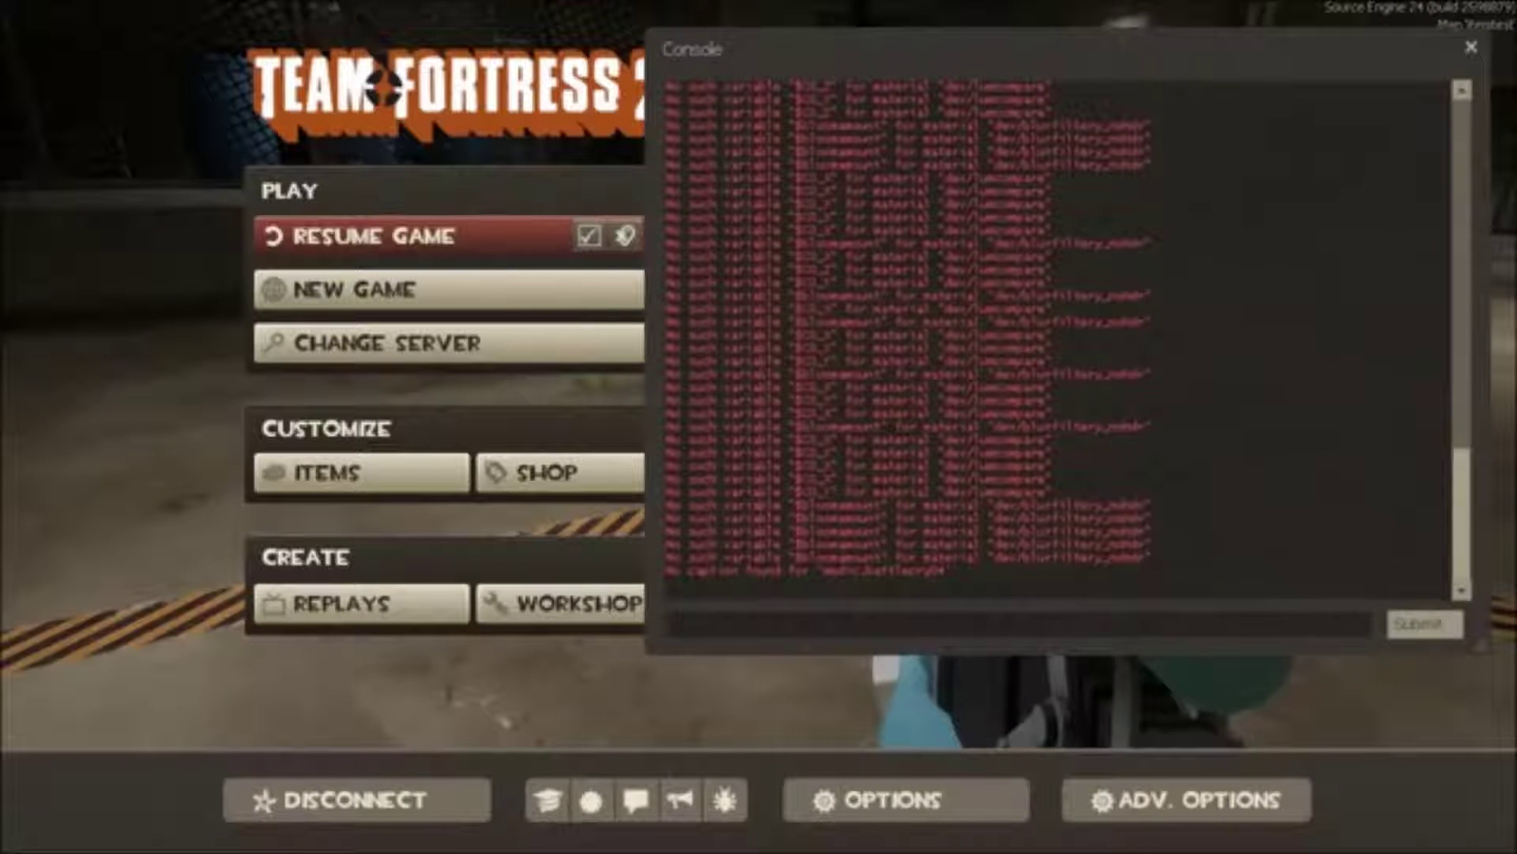
{"action": "type", "text": "i"}
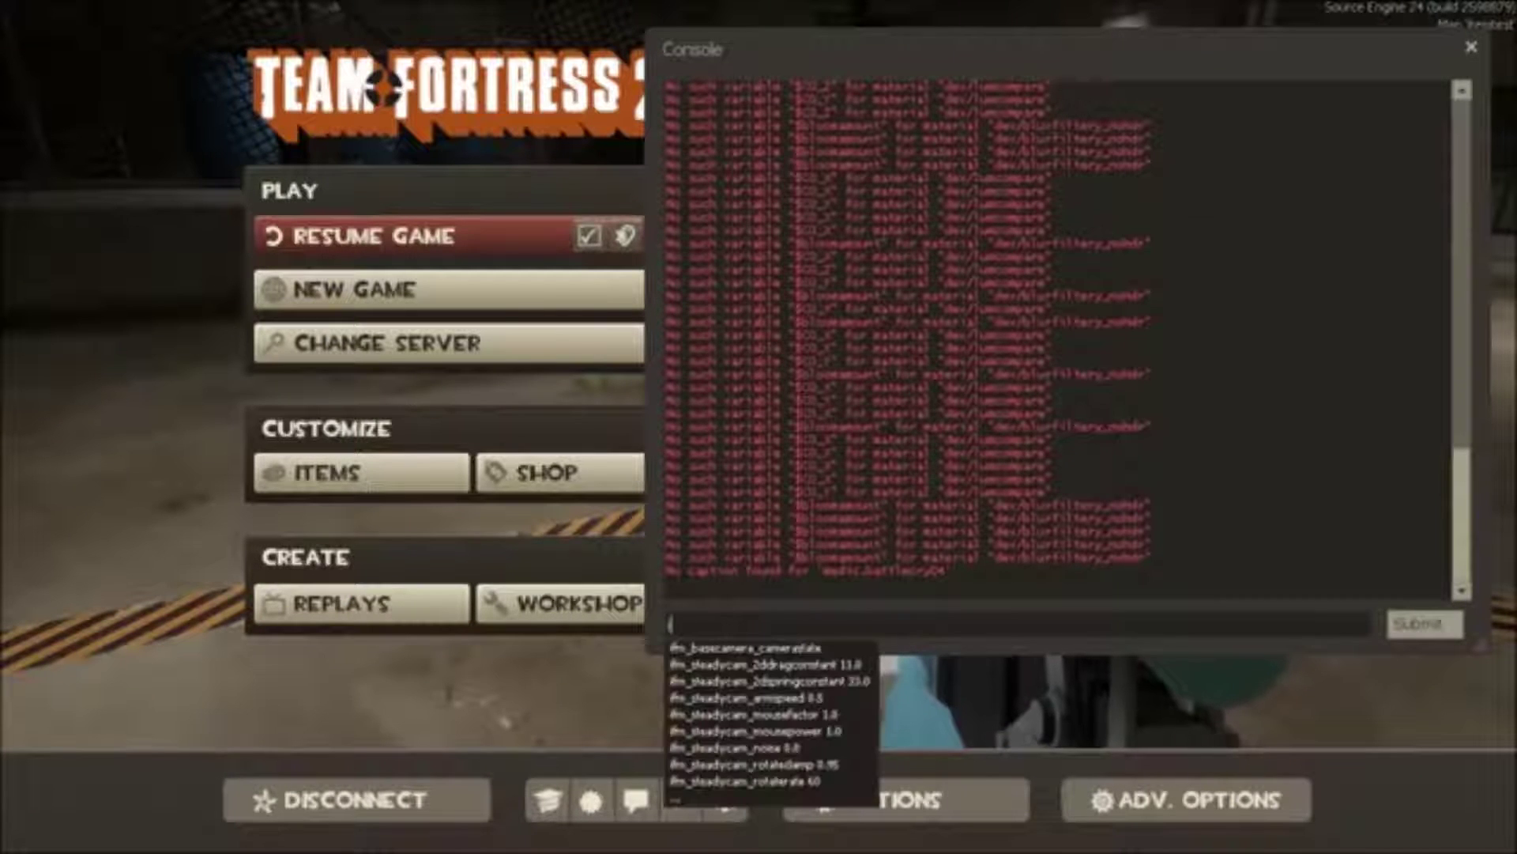
{"action": "type", "text": "temtest"}
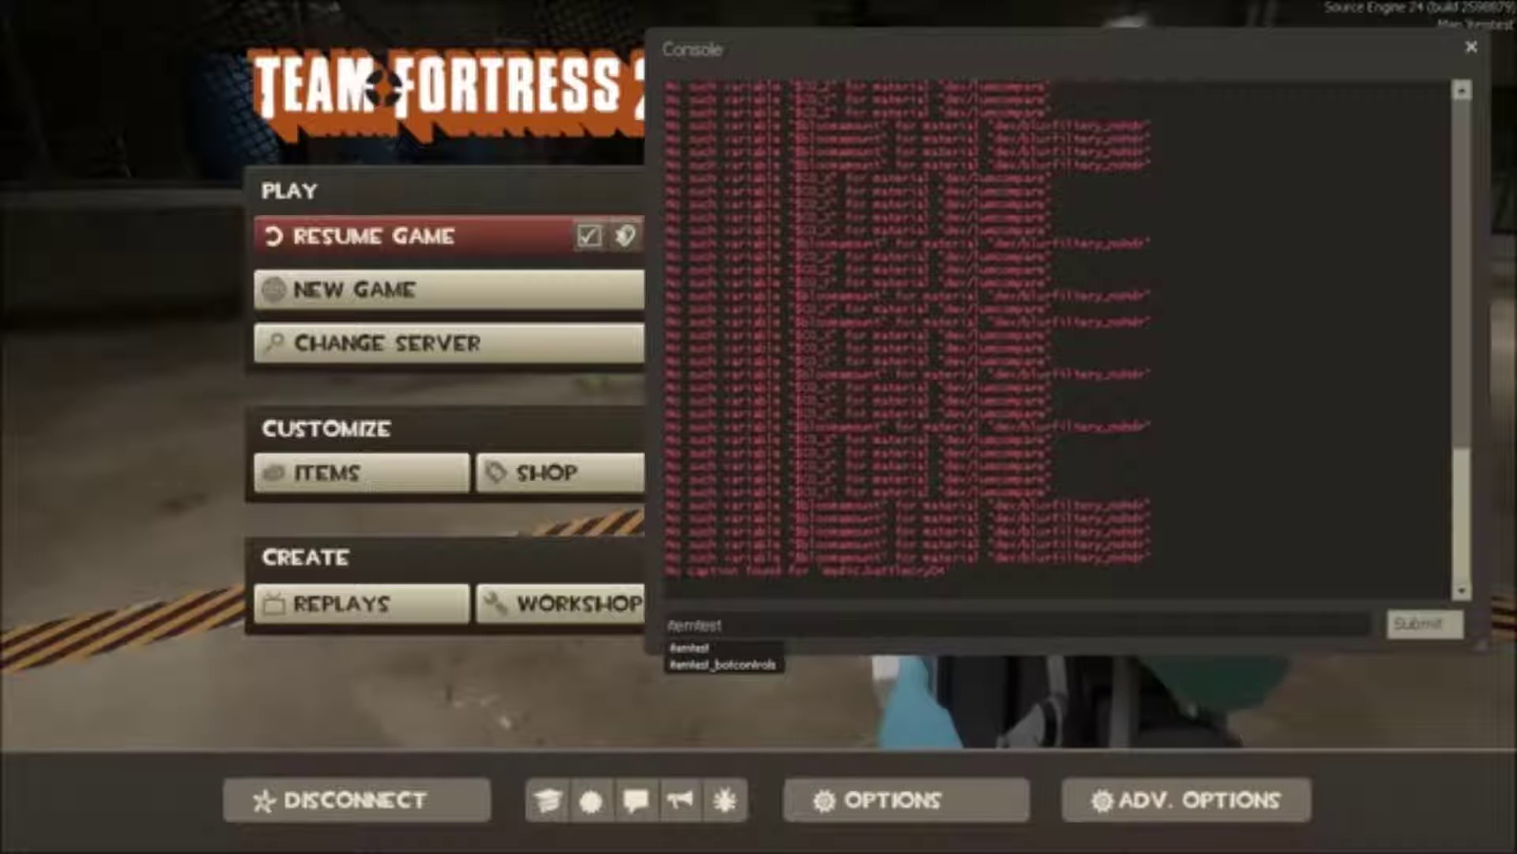
{"action": "key", "text": "Return"}
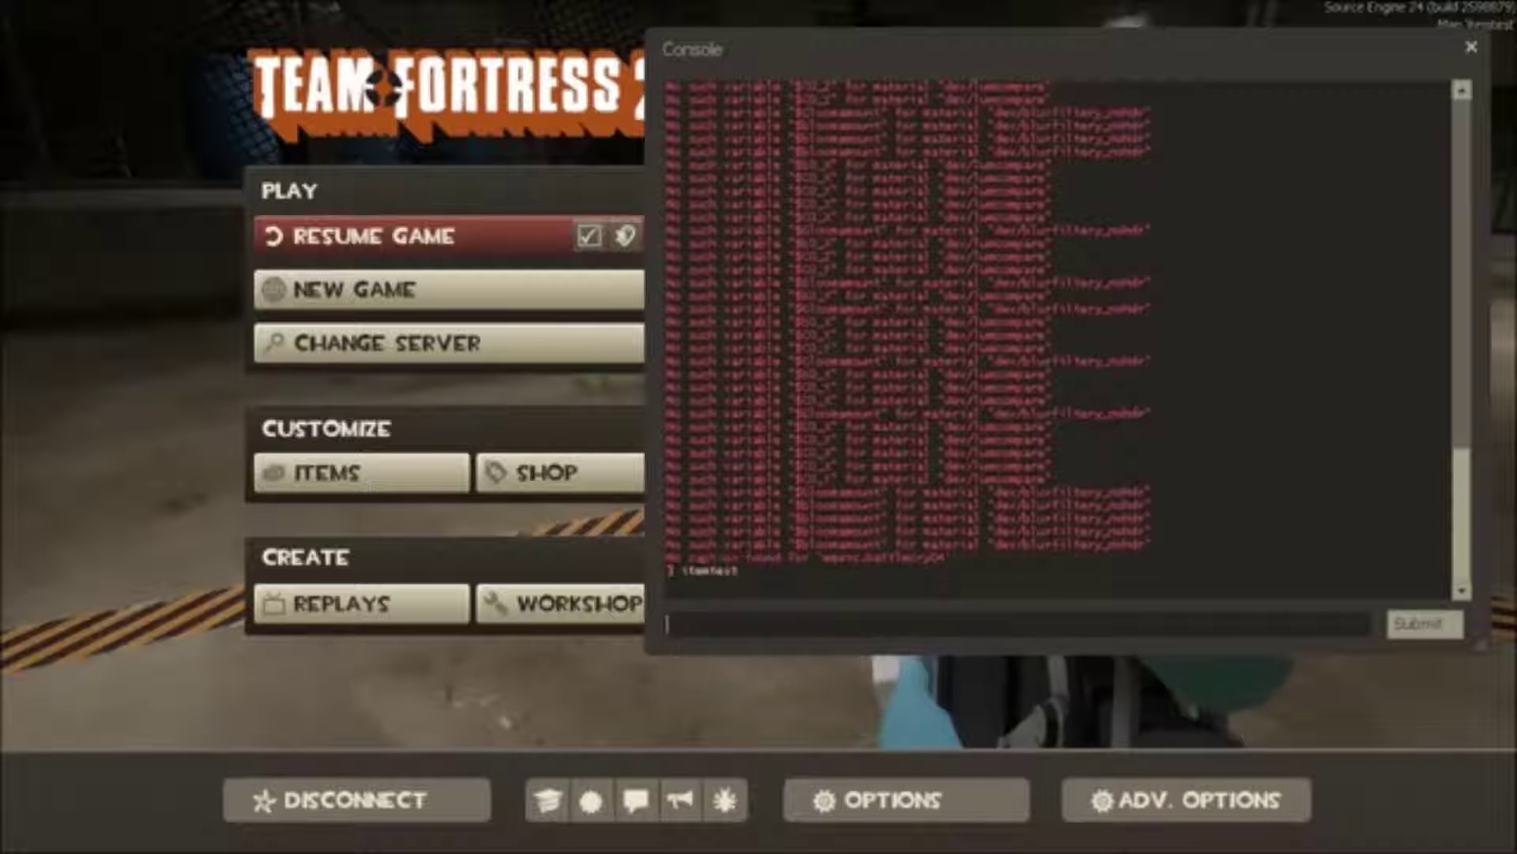
{"action": "left_click", "coordinate": [622, 177]}
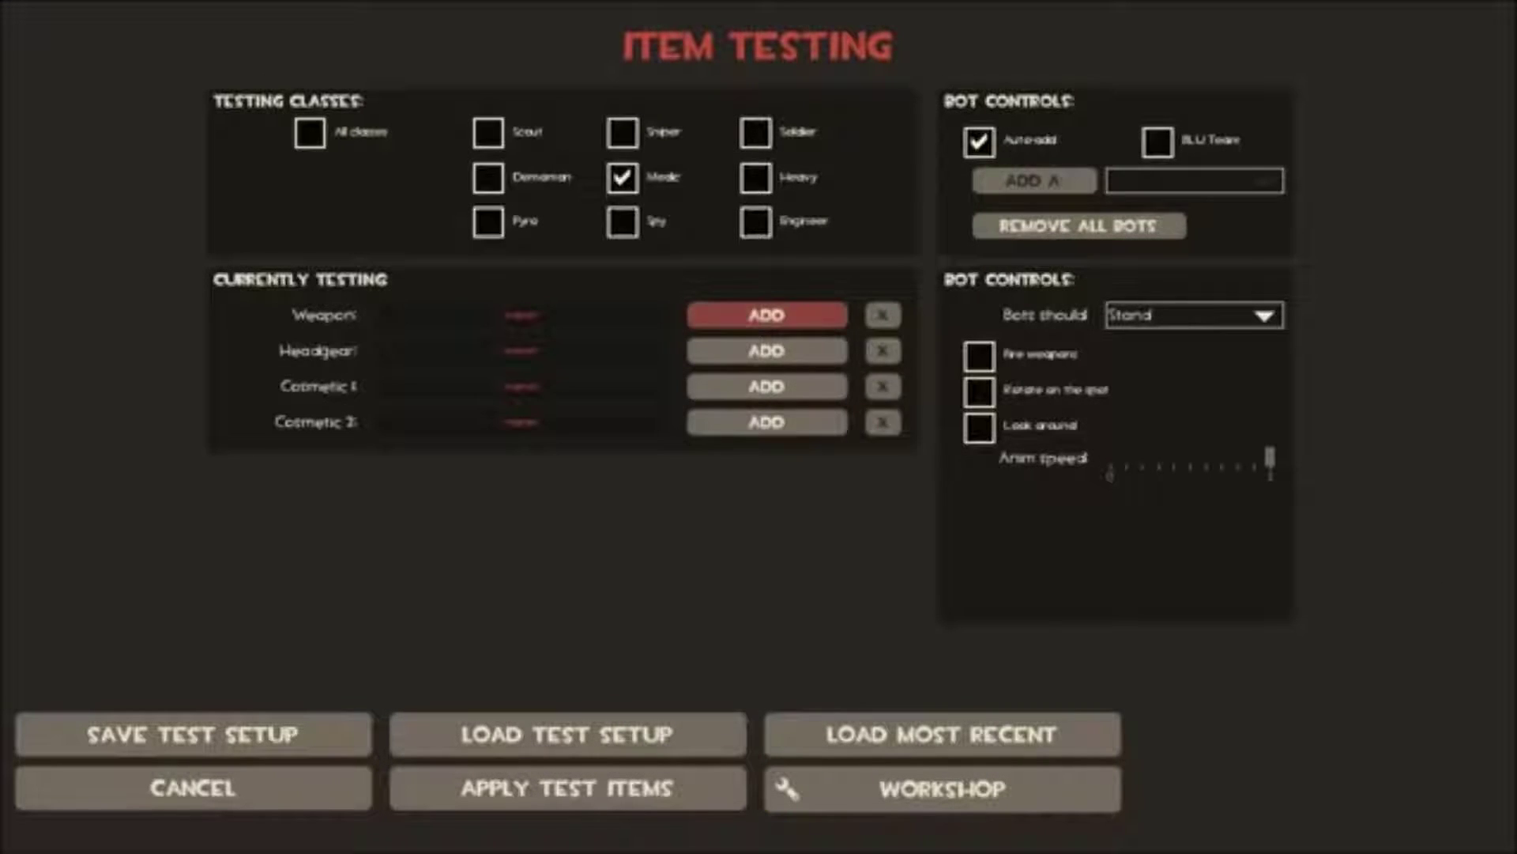
{"action": "left_click", "coordinate": [767, 315]}
{"action": "left_click", "coordinate": [946, 279]}
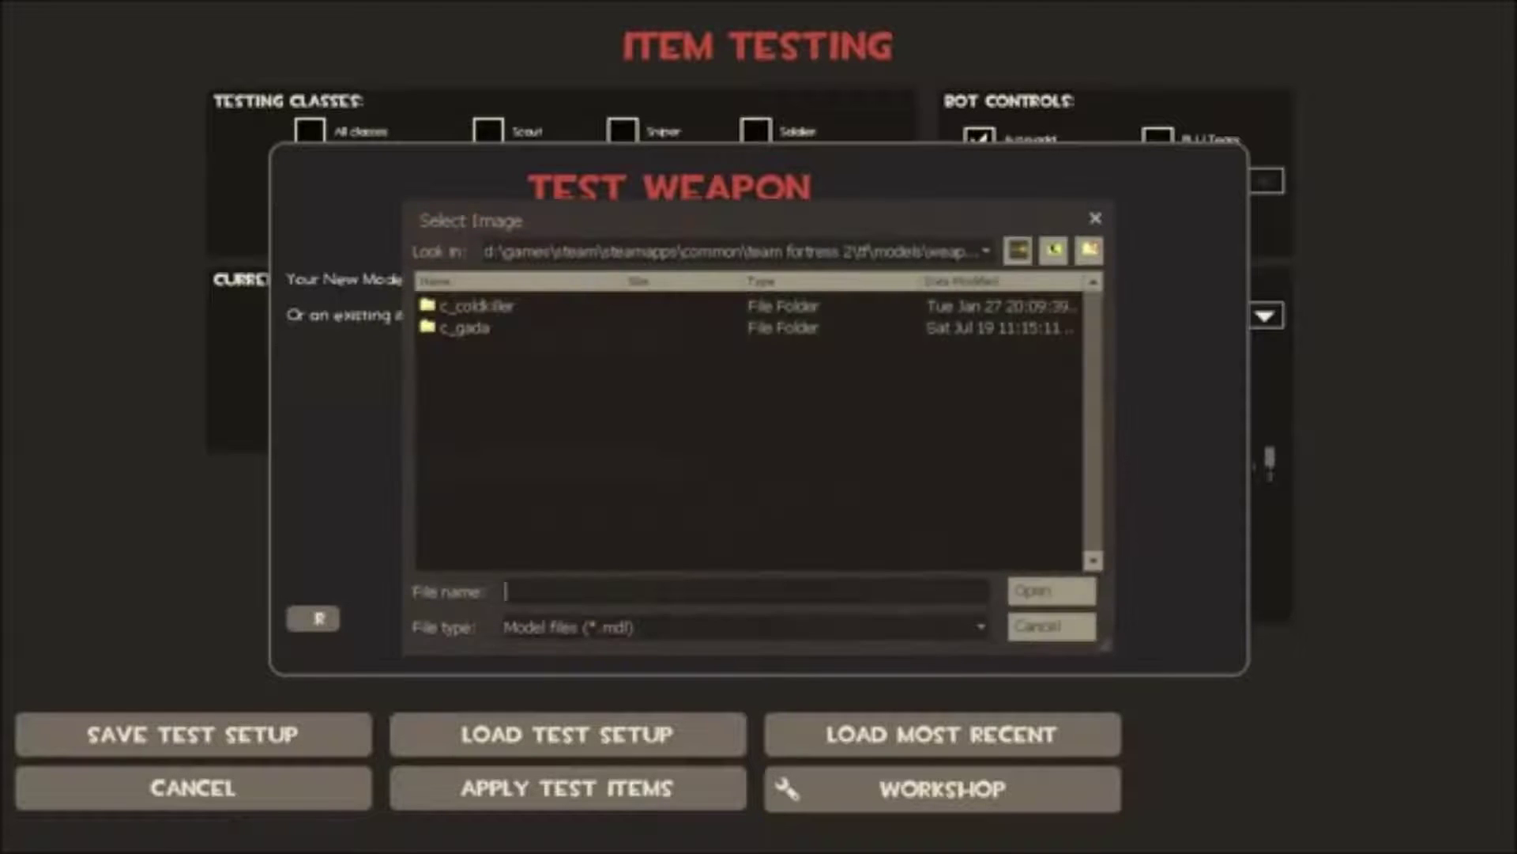
{"action": "double_click", "coordinate": [477, 306]}
{"action": "left_click", "coordinate": [477, 306]}
{"action": "left_click", "coordinate": [1051, 590]}
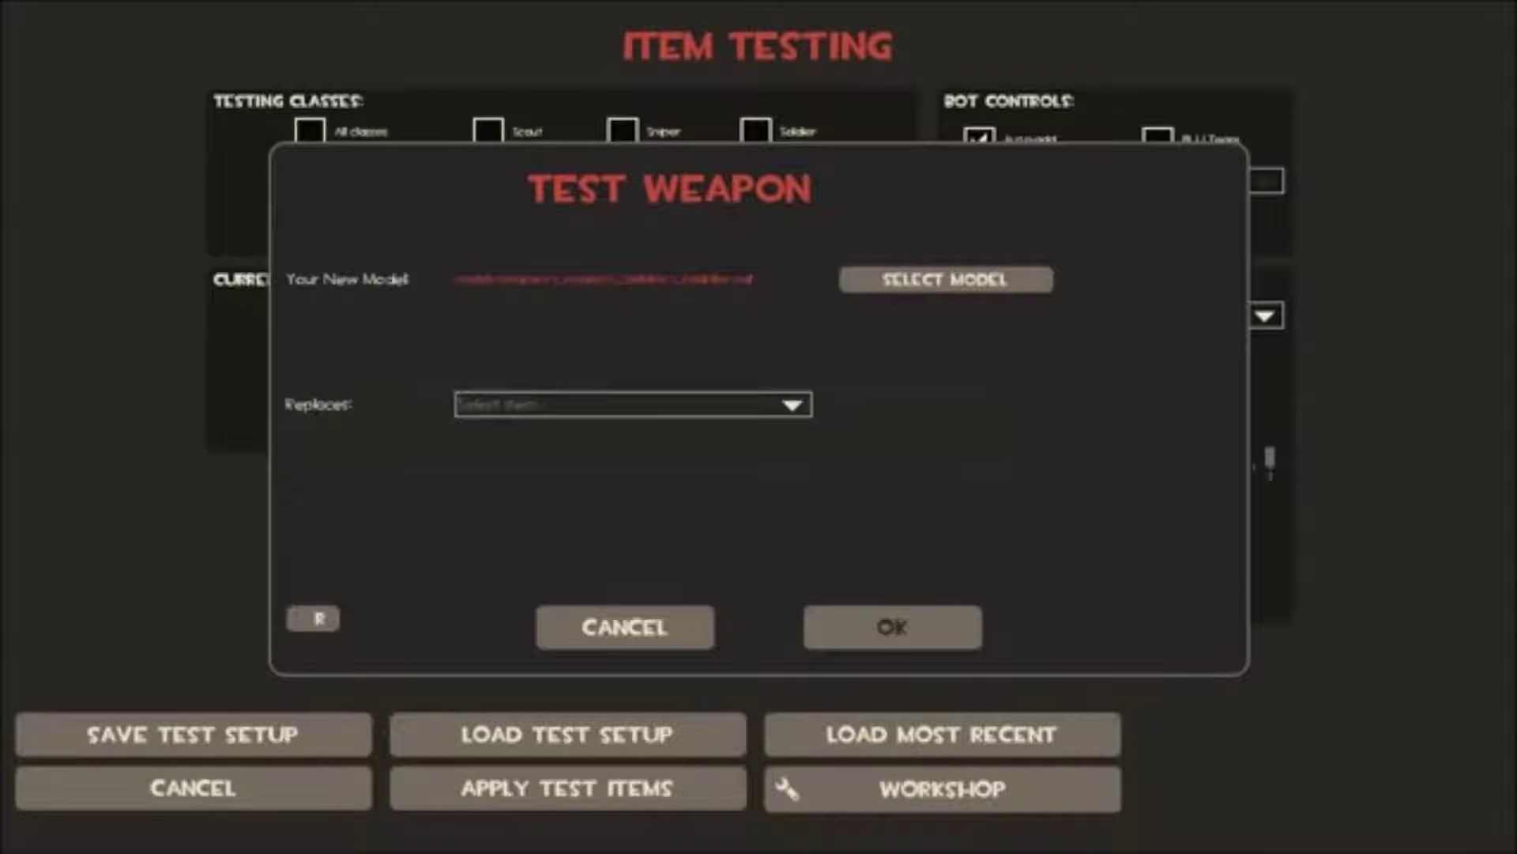
Step: Make the test weapon replace the Overdose, apply the test items, and resume play
{"action": "left_click", "coordinate": [792, 405]}
{"action": "scroll", "coordinate": [972, 627], "scroll_direction": "down", "scroll_amount": 2}
{"action": "scroll", "coordinate": [972, 627], "scroll_direction": "up", "scroll_amount": 2}
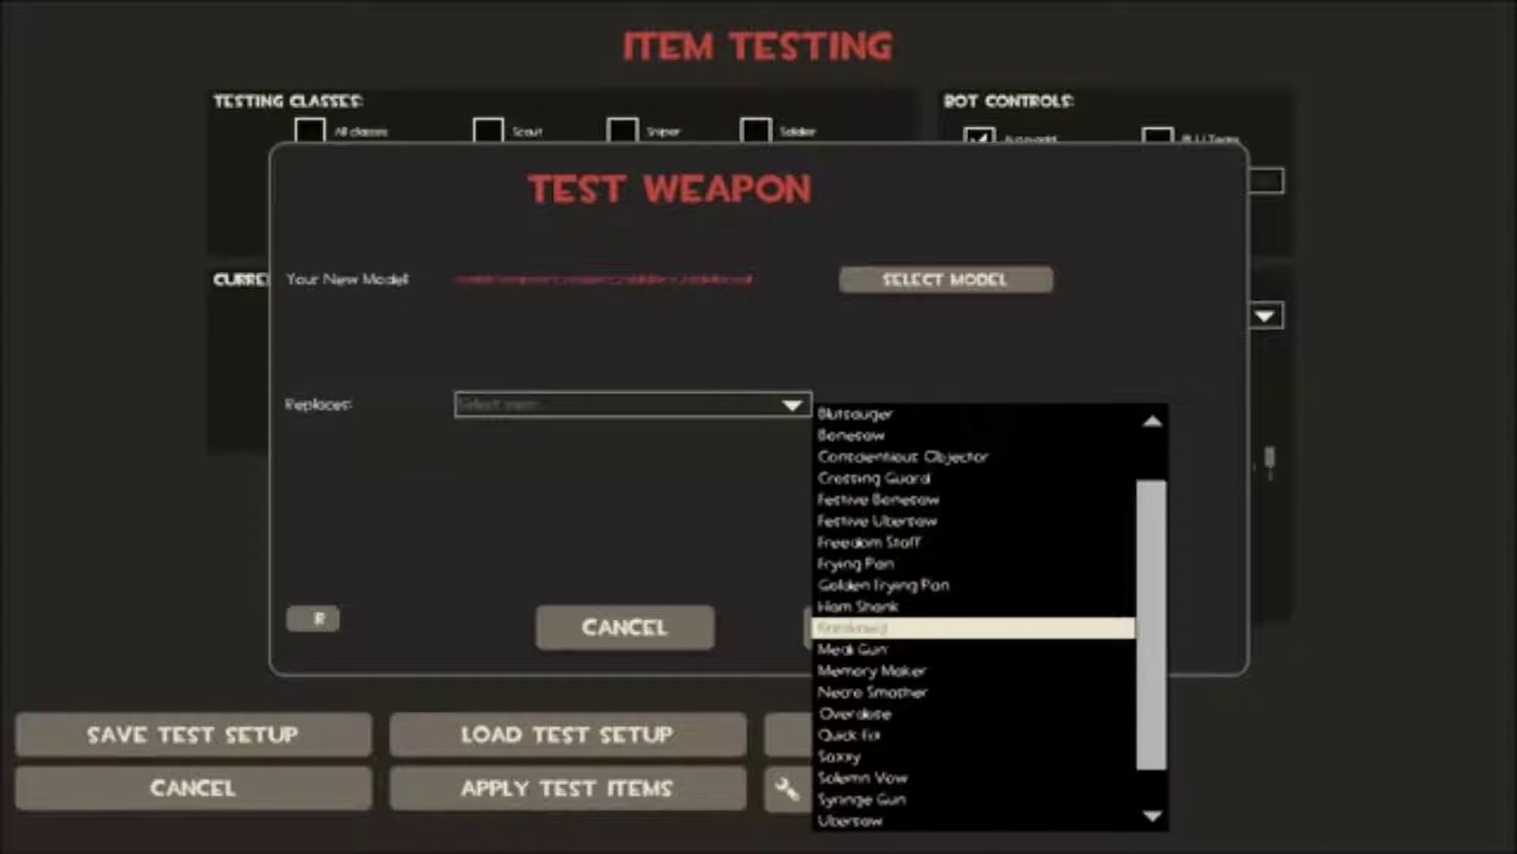
{"action": "scroll", "coordinate": [973, 627], "scroll_direction": "down", "scroll_amount": 2}
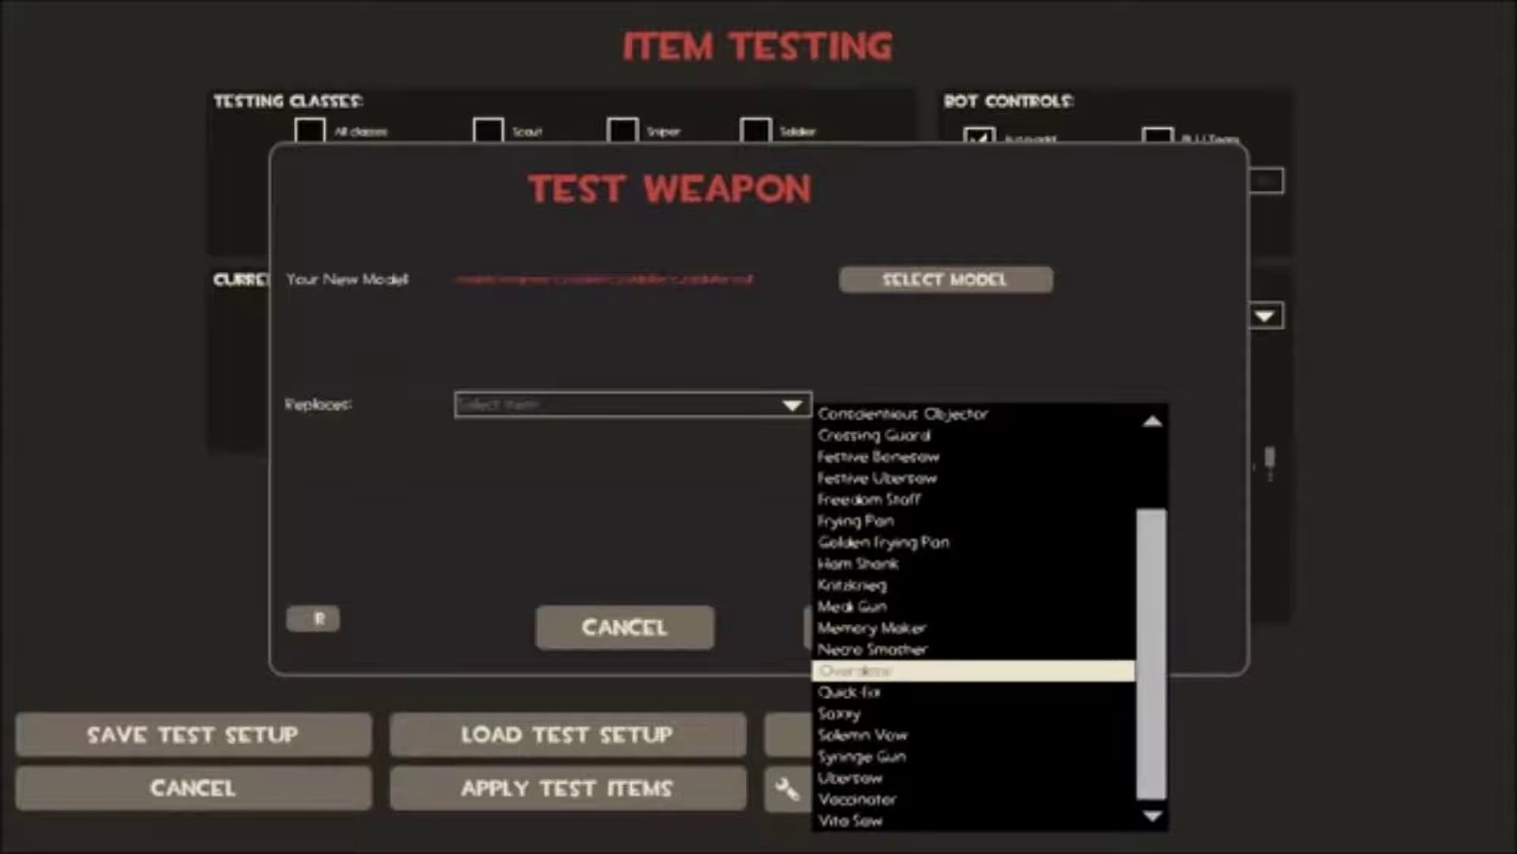
{"action": "left_click", "coordinate": [972, 670]}
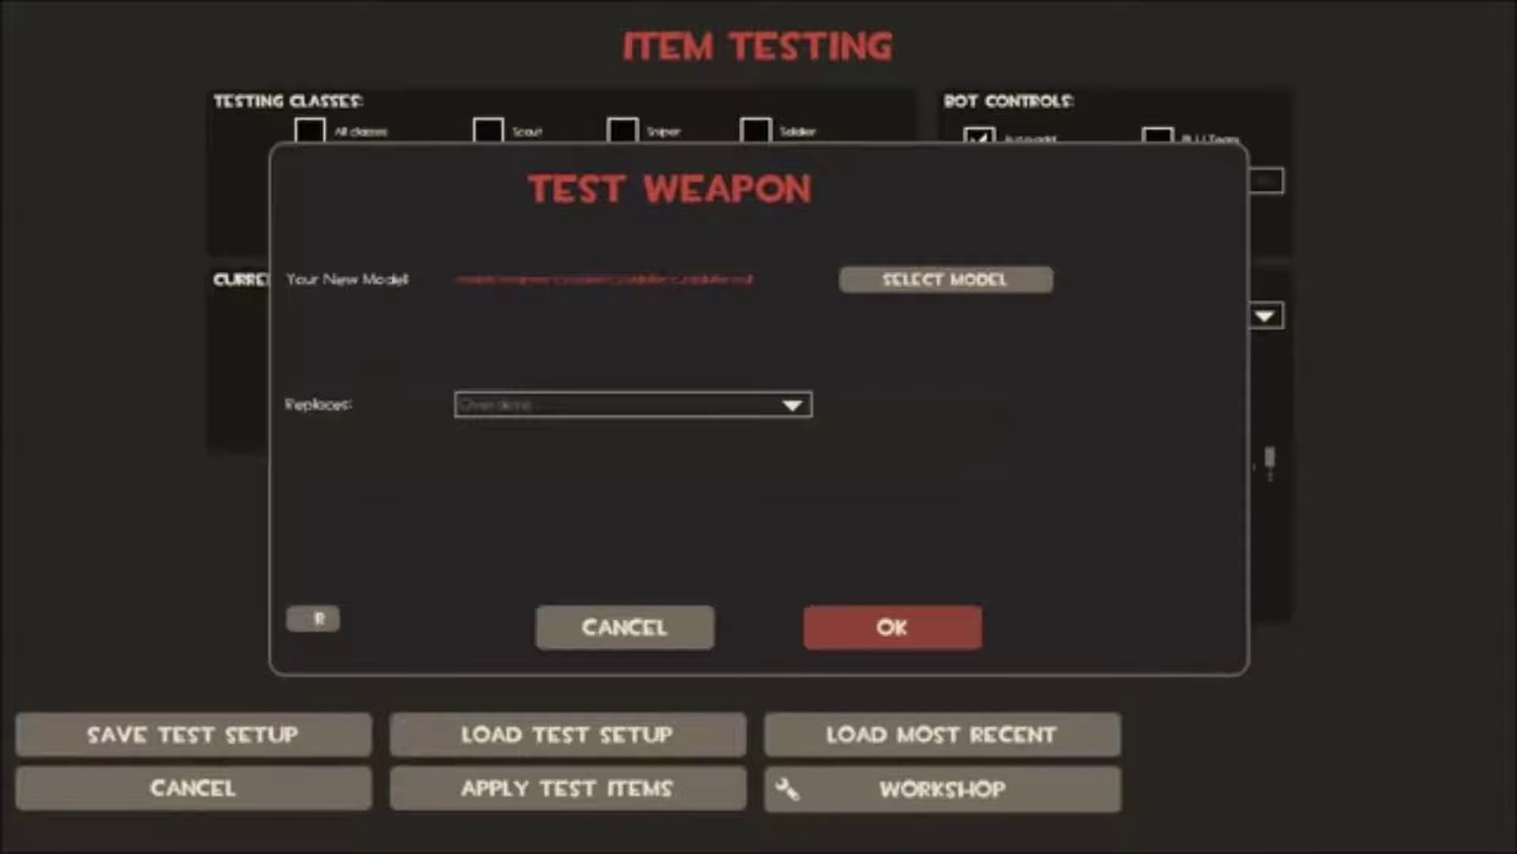
{"action": "left_click", "coordinate": [892, 627]}
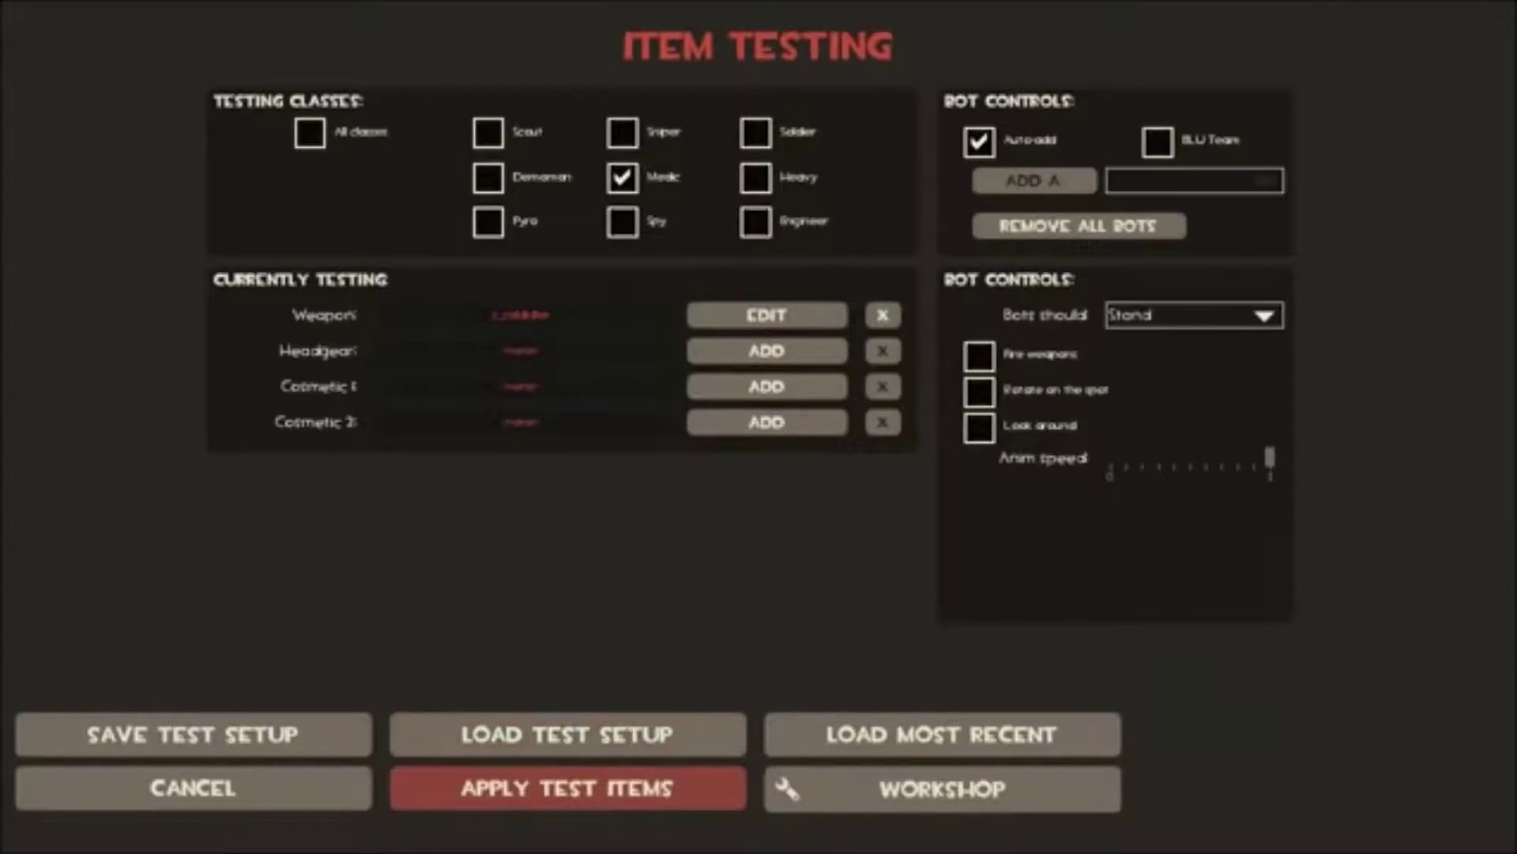
{"action": "left_click", "coordinate": [567, 787]}
{"action": "key", "text": "Escape"}
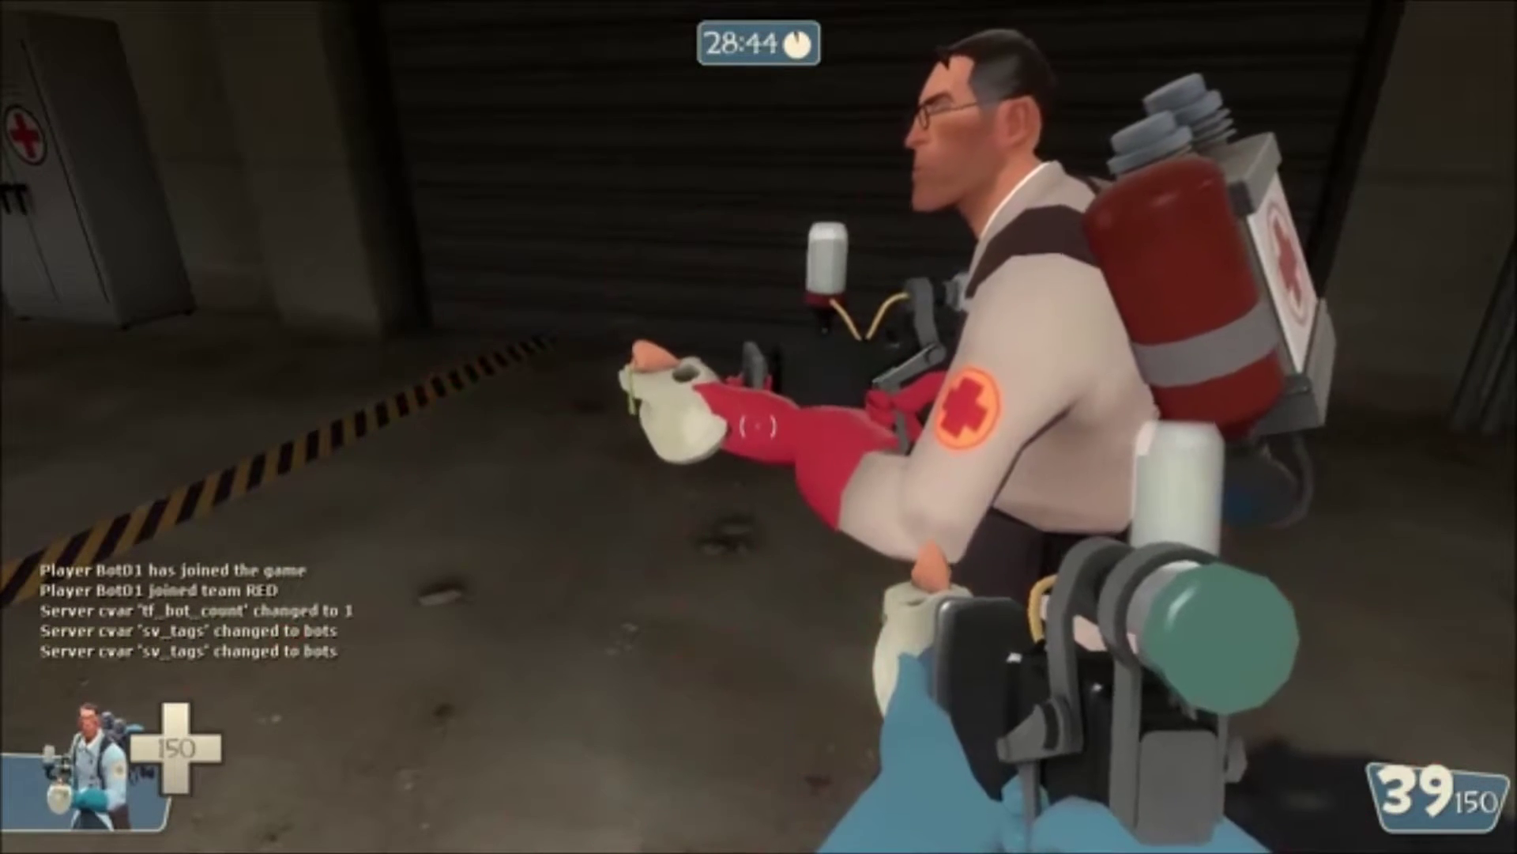
Step: Shoot the RED Medic bot holding the Coldkiller with the test weapon
{"action": "left_click", "coordinate": [759, 427]}
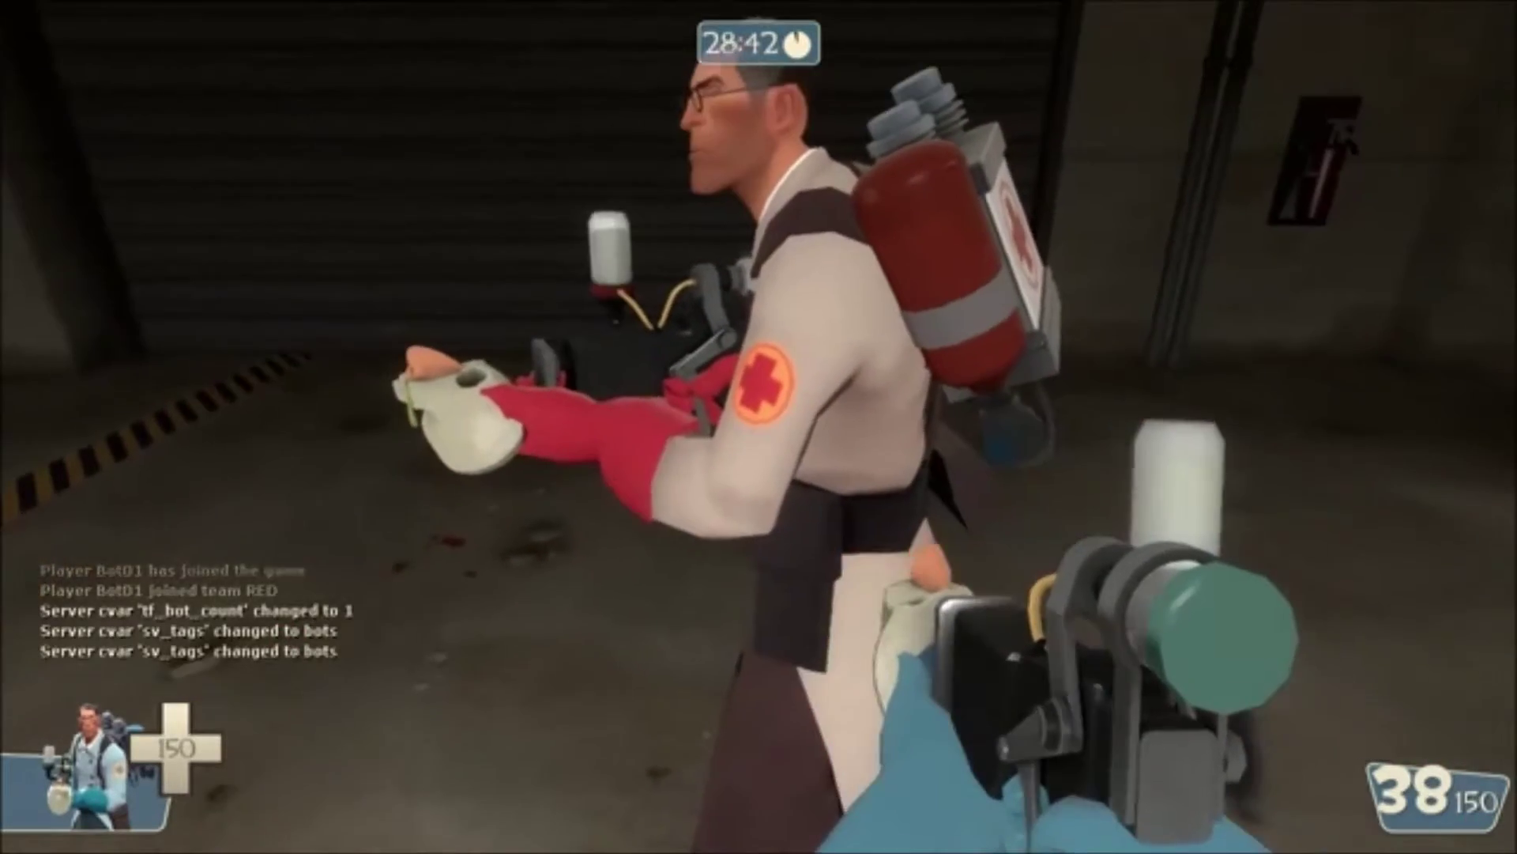